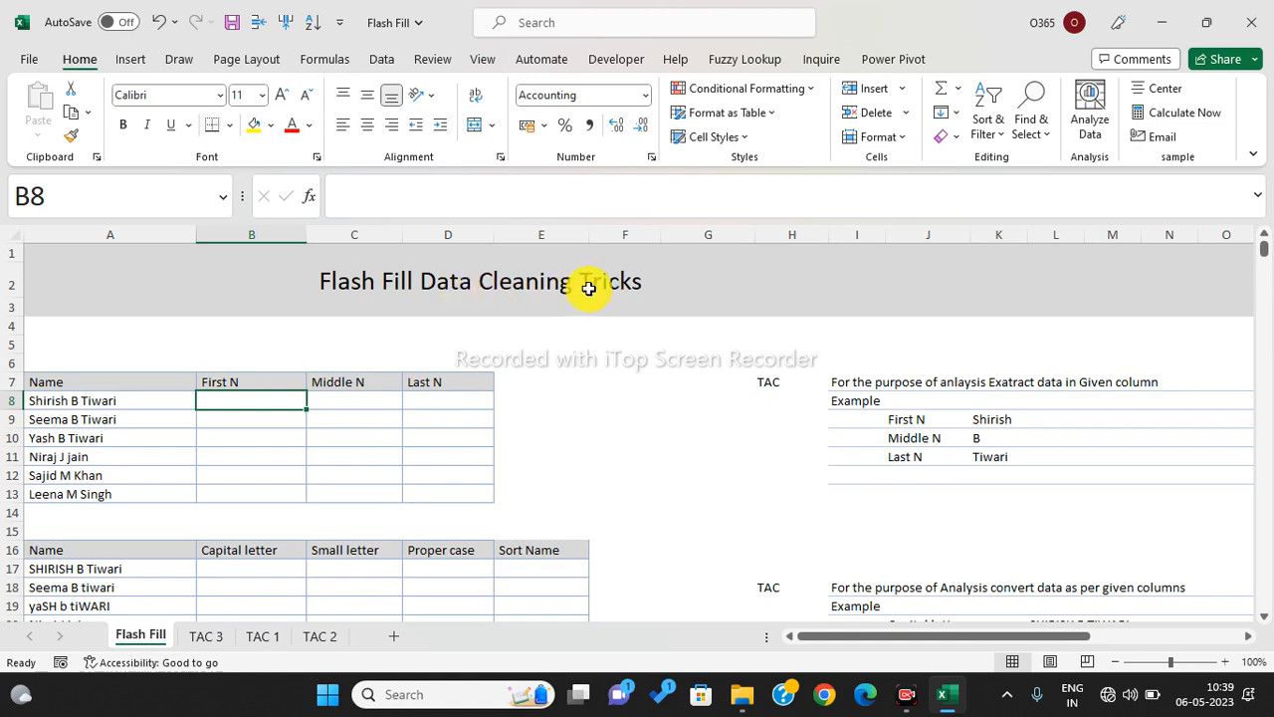
# - Scroll down through the empty practice tables and back up to the title
pyautogui.click(725, 275)
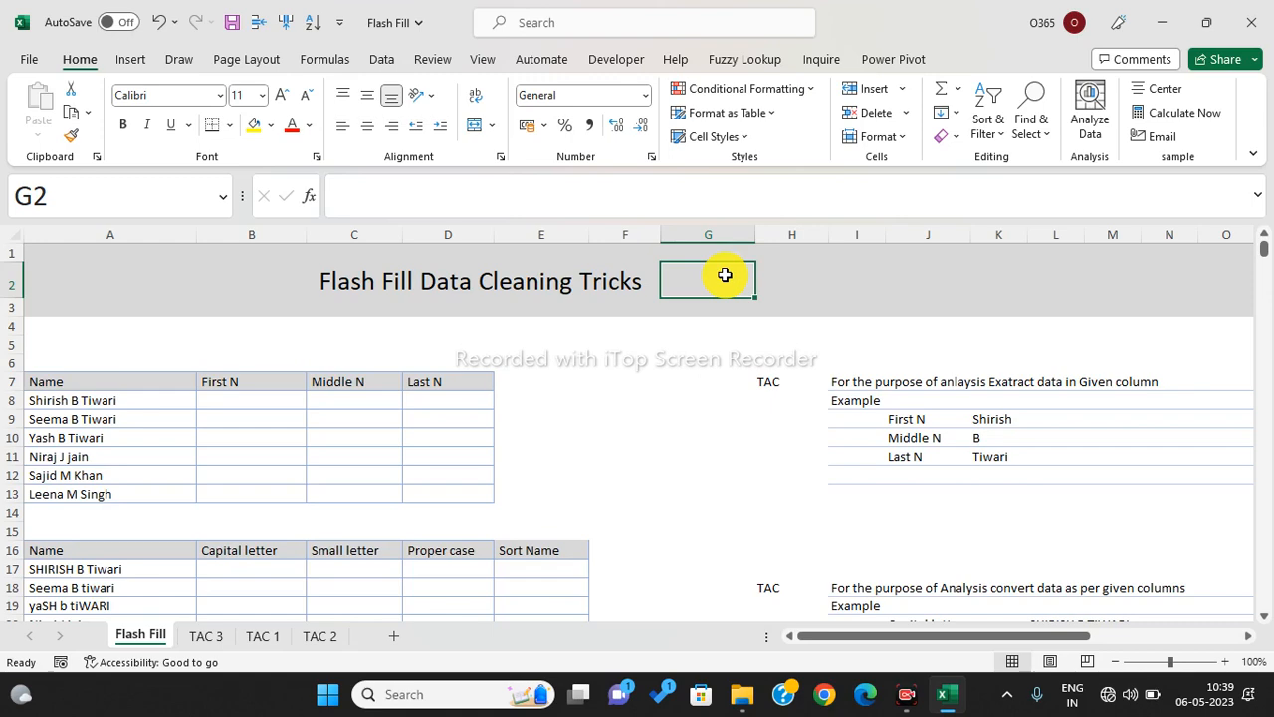
pyautogui.scroll(-2, 697, 309)
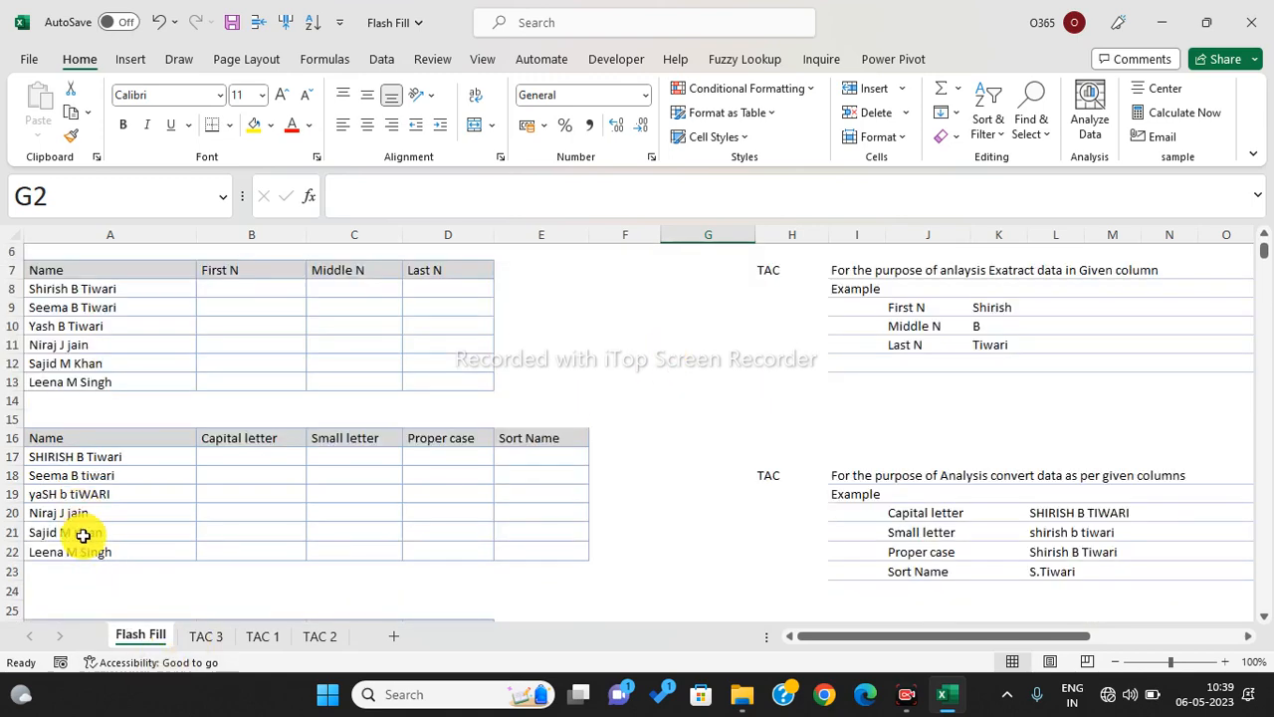
pyautogui.scroll(-3, 425, 503)
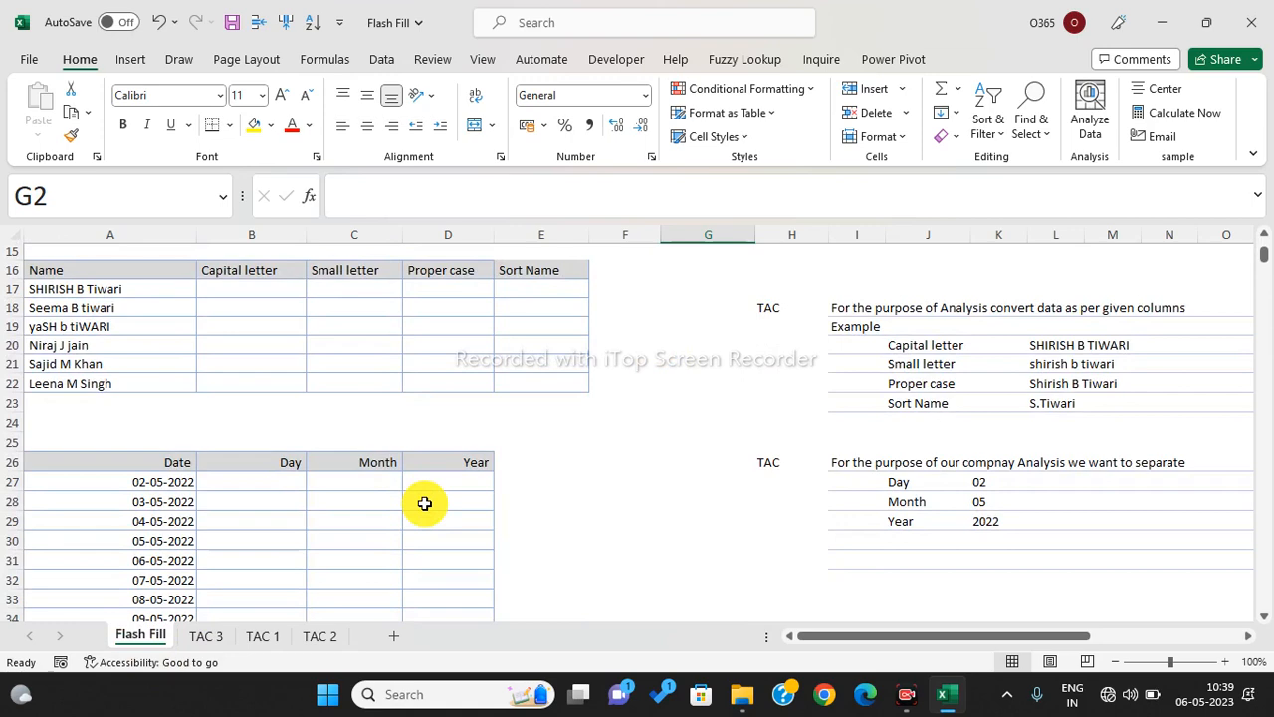
pyautogui.scroll(-1, 424, 502)
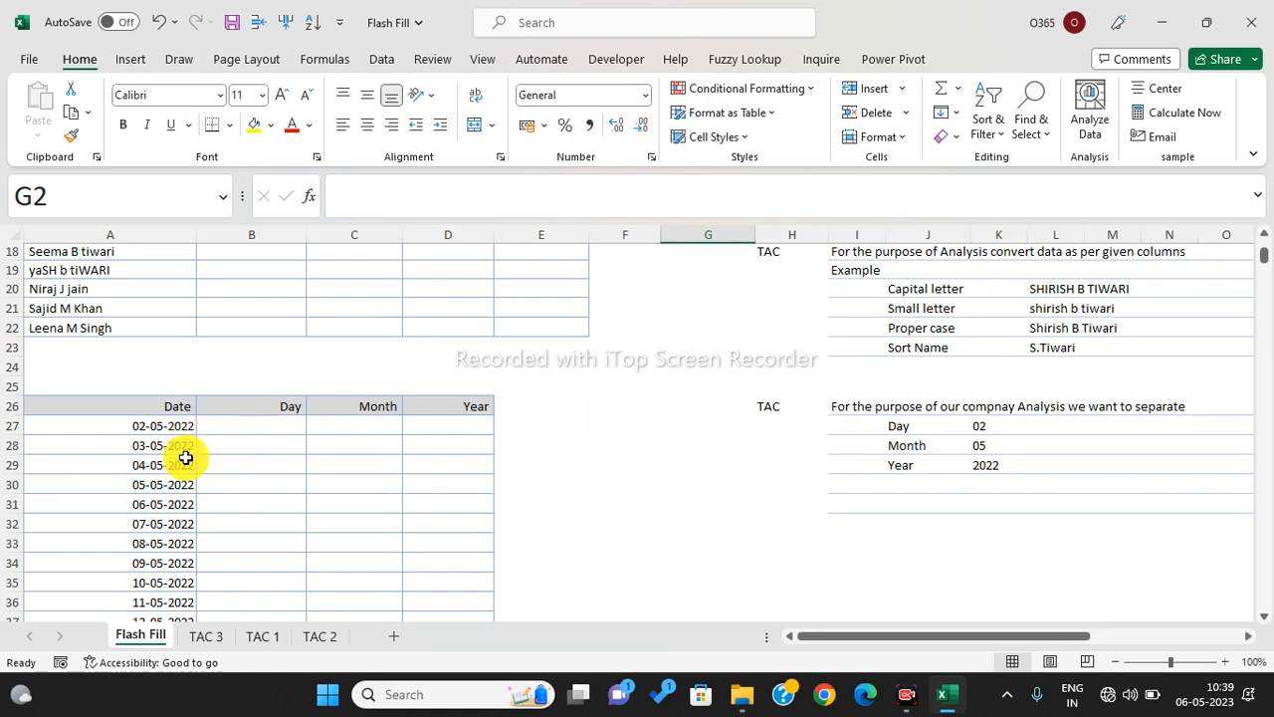
pyautogui.scroll(-4, 328, 457)
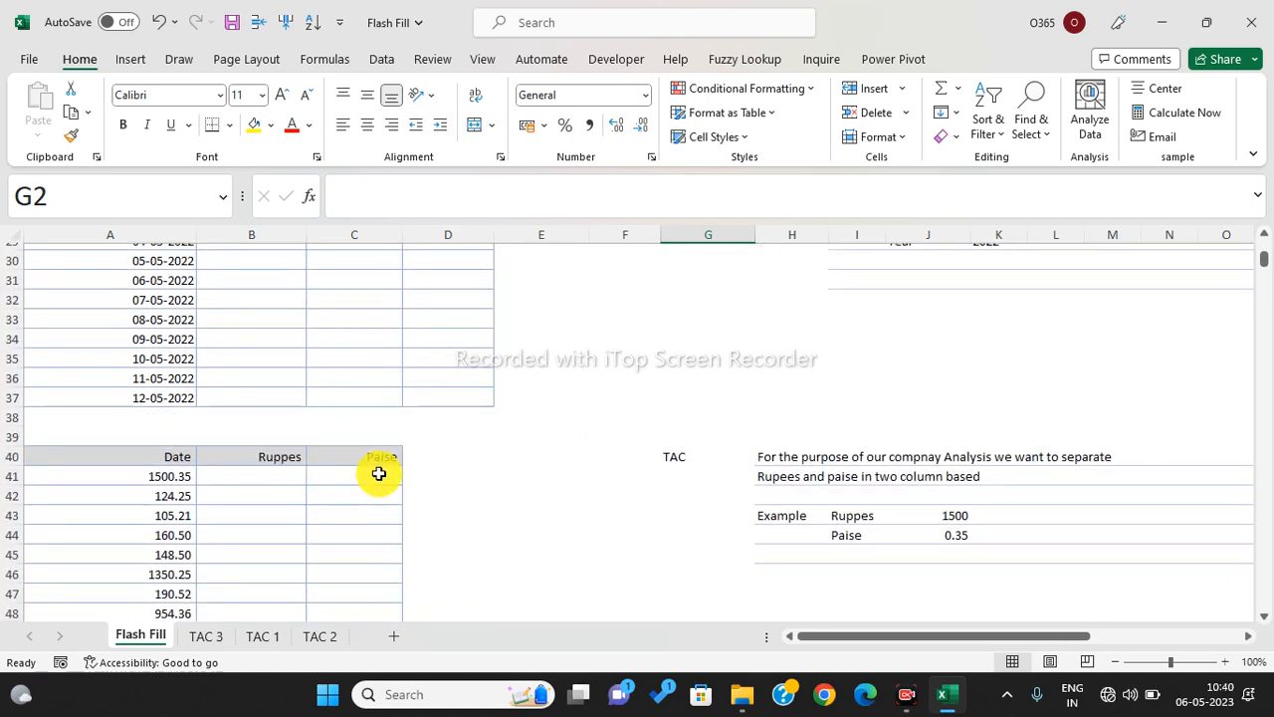
pyautogui.scroll(-4, 212, 510)
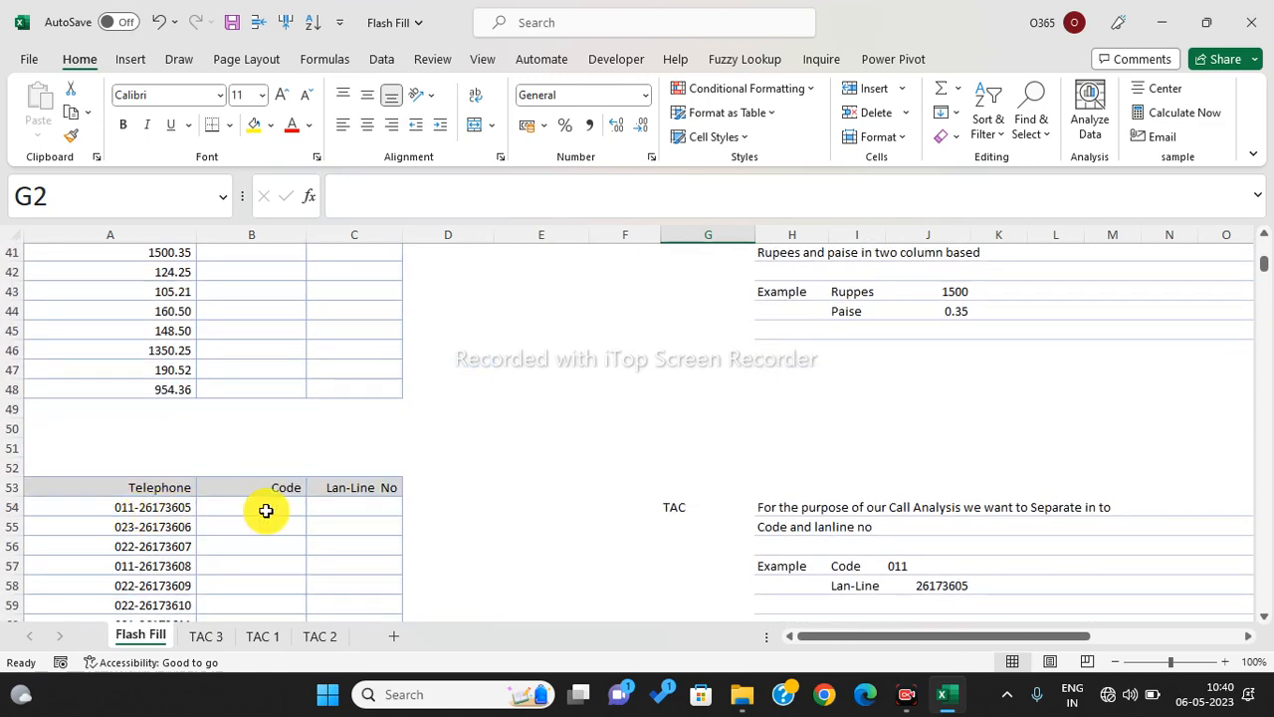
pyautogui.scroll(-3, 266, 511)
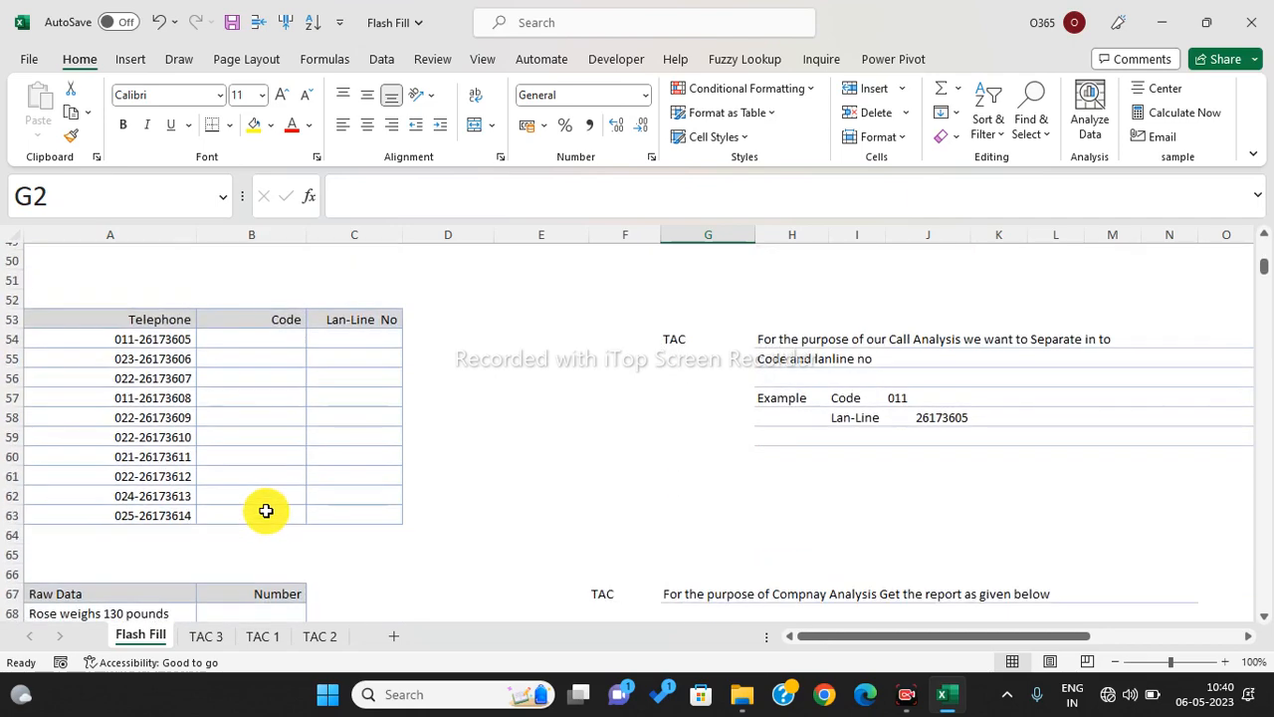
pyautogui.scroll(-3, 265, 511)
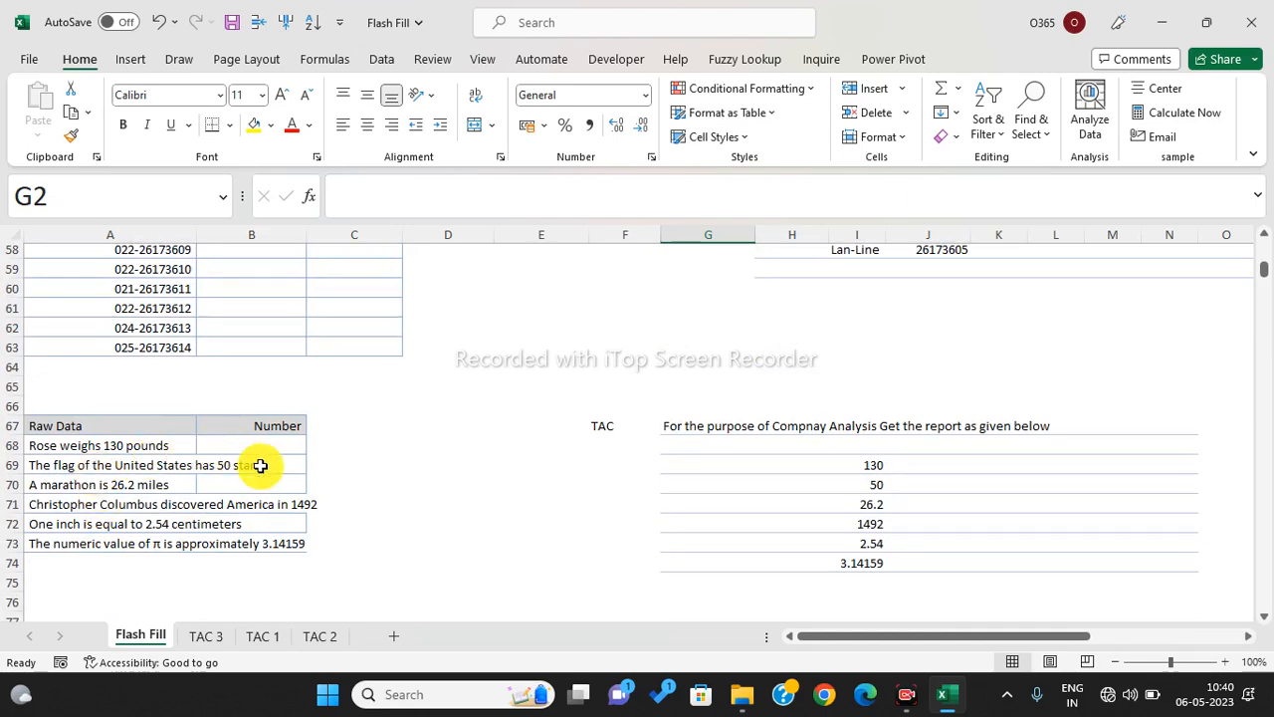
pyautogui.scroll(5, 259, 465)
pyautogui.scroll(14, 260, 465)
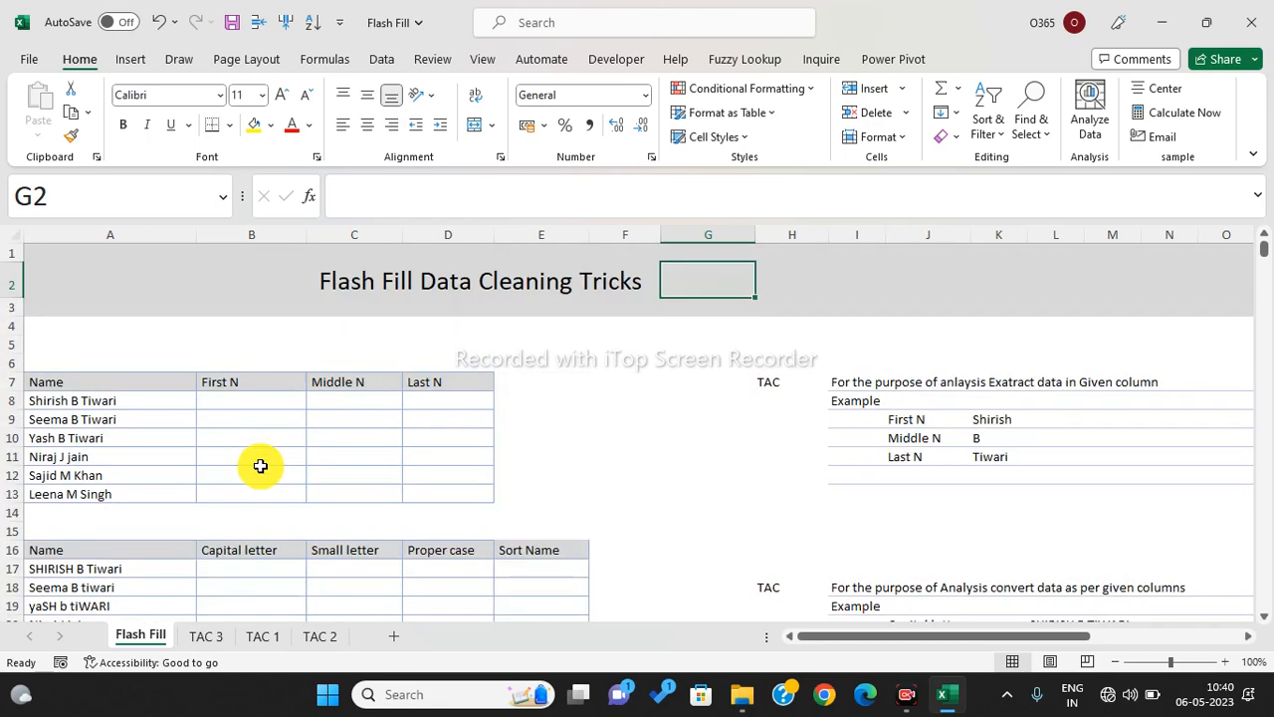
# - Enter 2013 in cell G2, then briefly open and close Windows quick settings
pyautogui.click(808, 256)
pyautogui.click(749, 285)
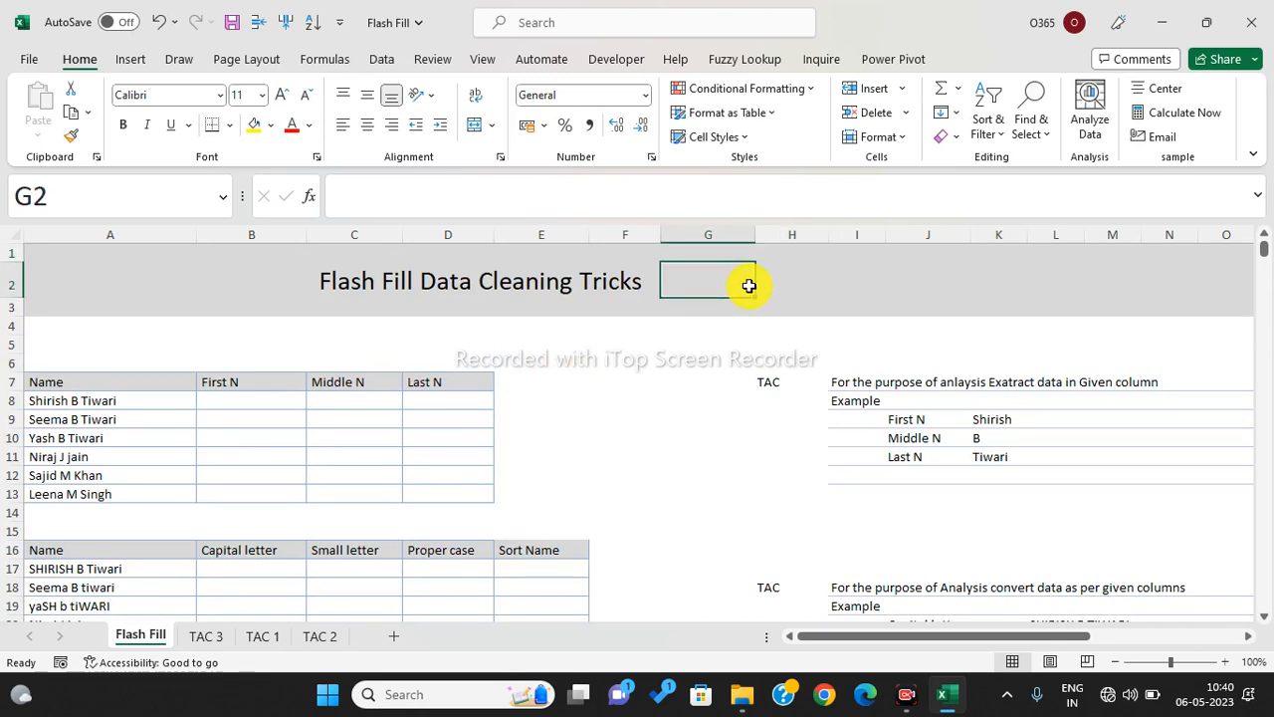
pyautogui.write('2013')
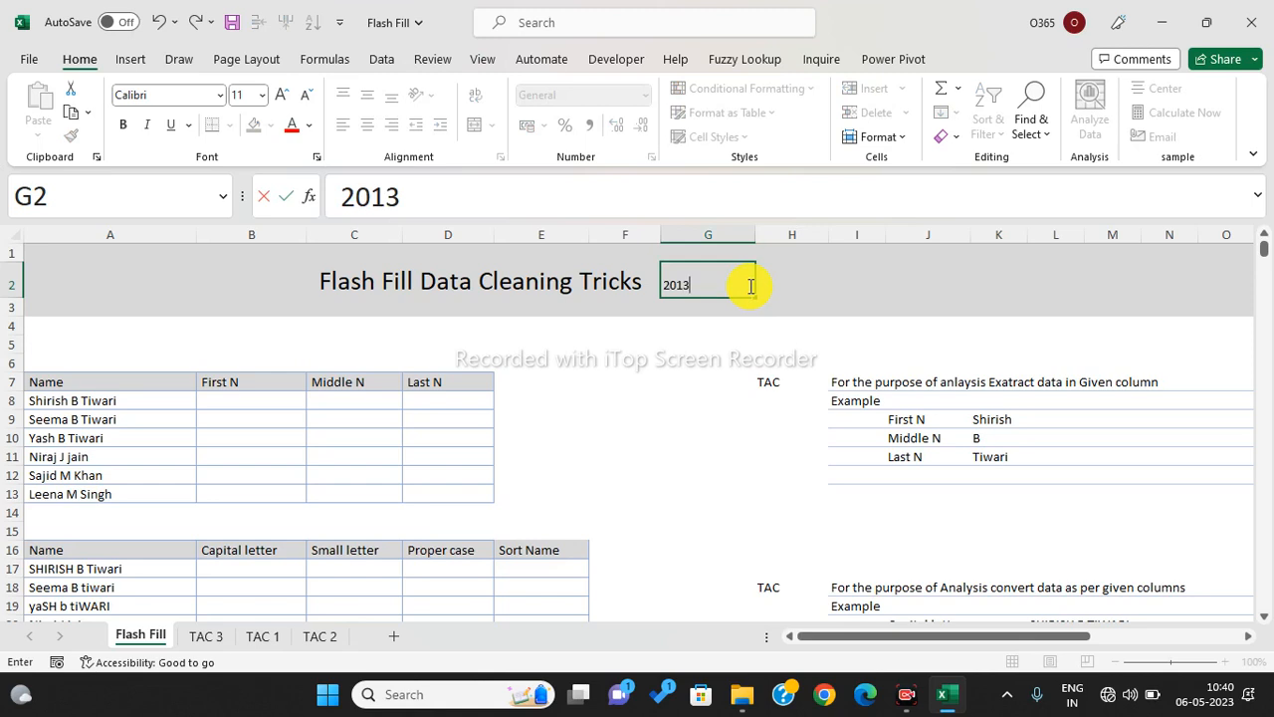
pyautogui.click(821, 288)
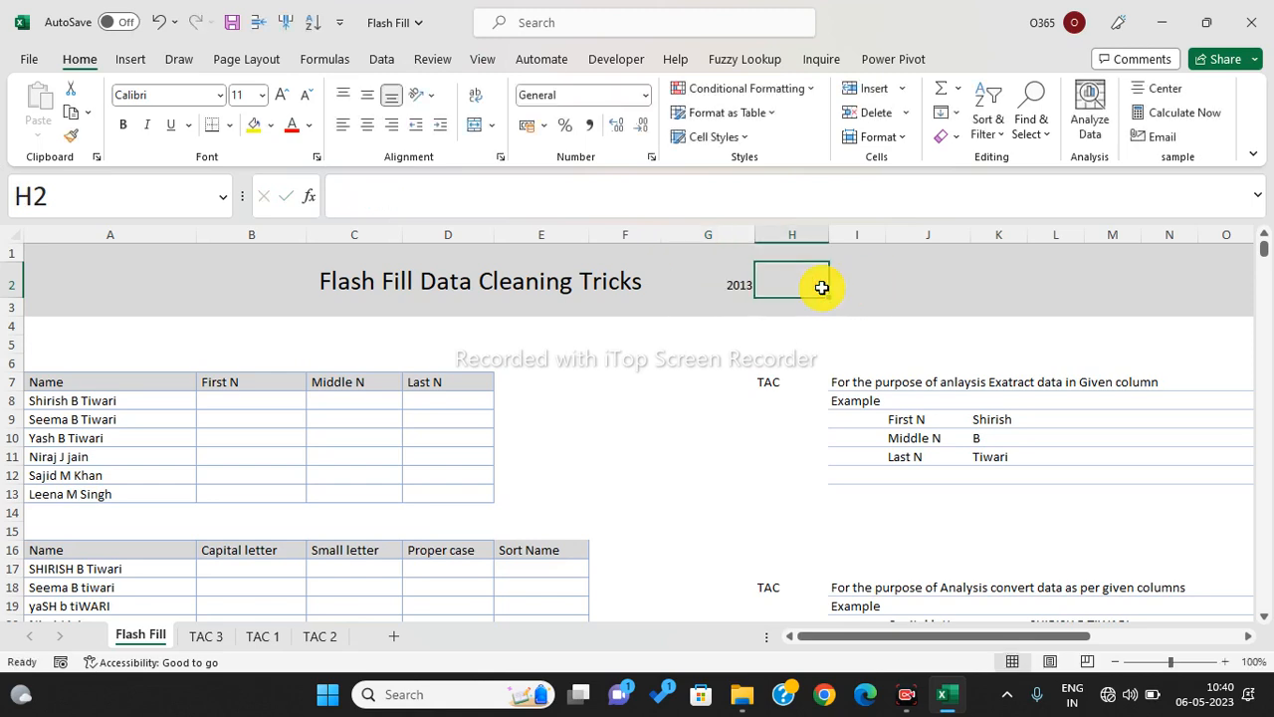
pyautogui.click(1129, 704)
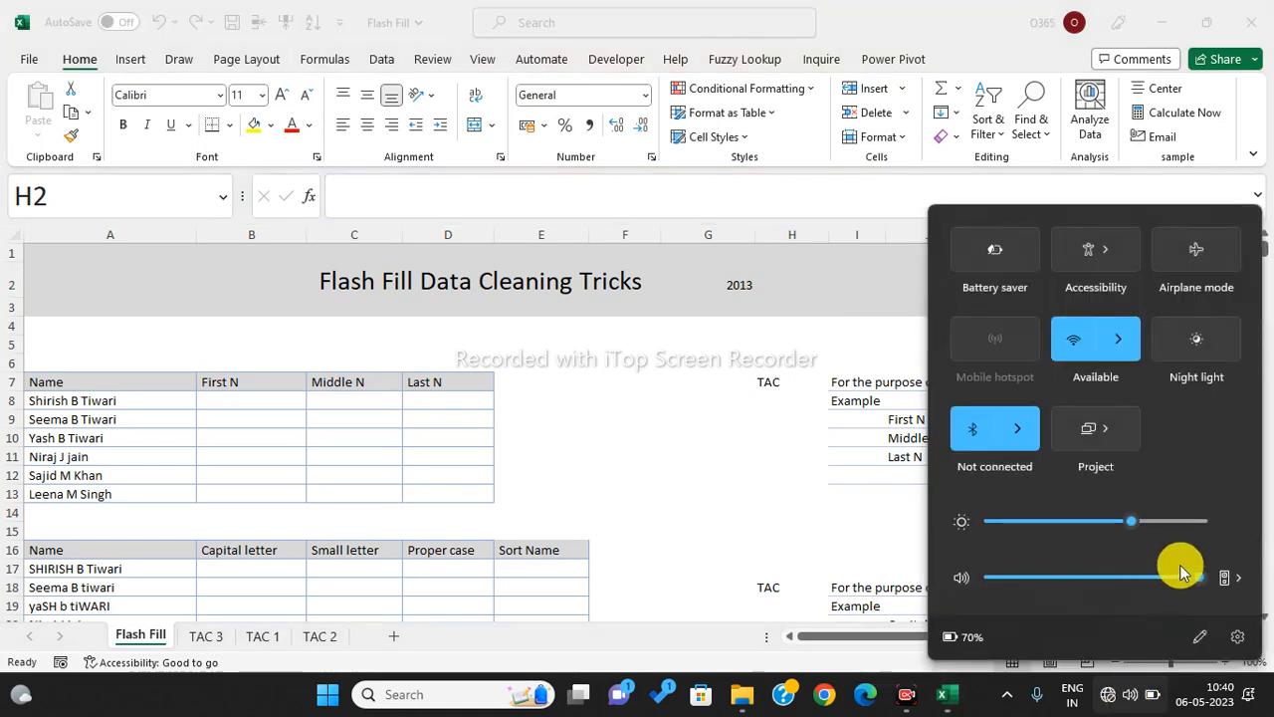
pyautogui.click(767, 500)
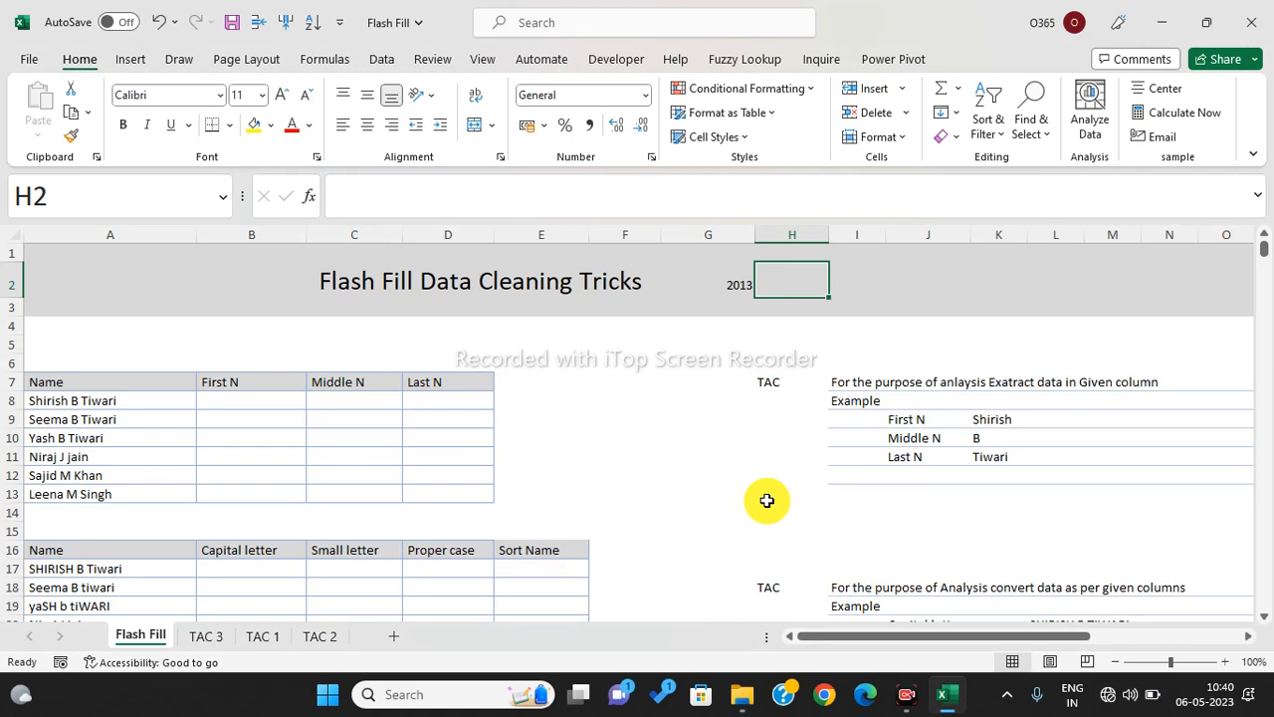
pyautogui.click(28, 58)
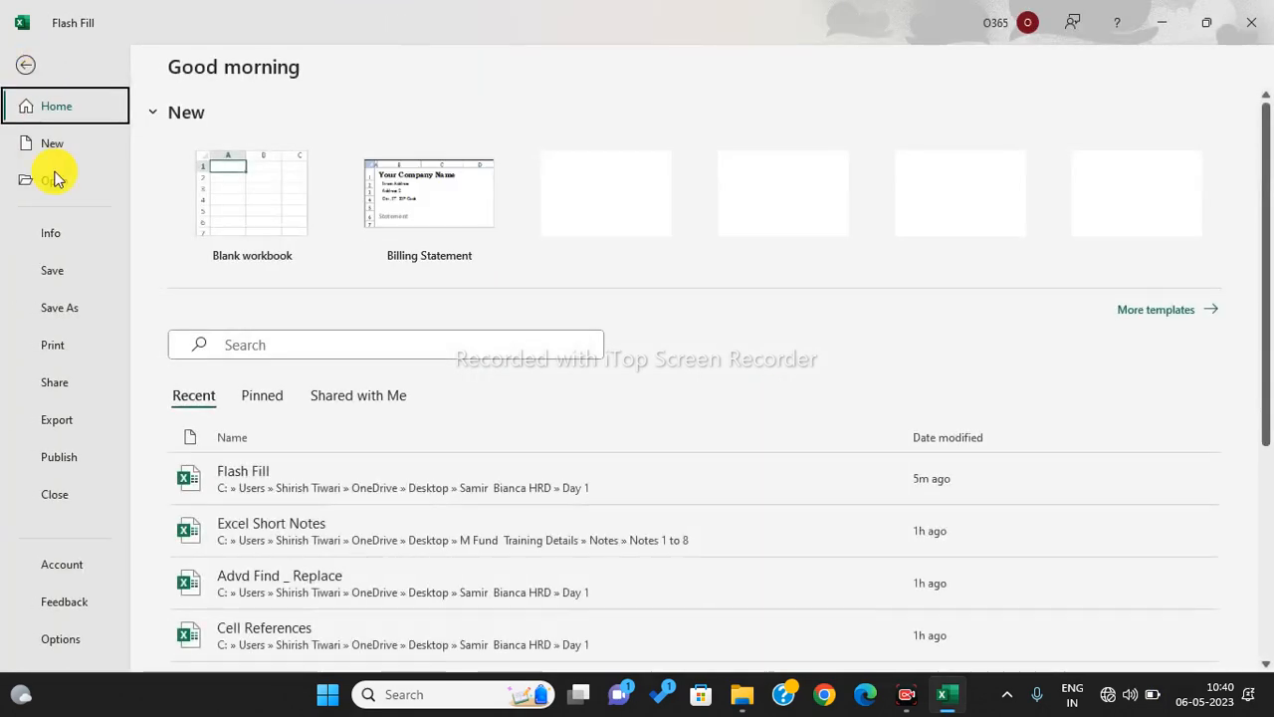
pyautogui.click(78, 564)
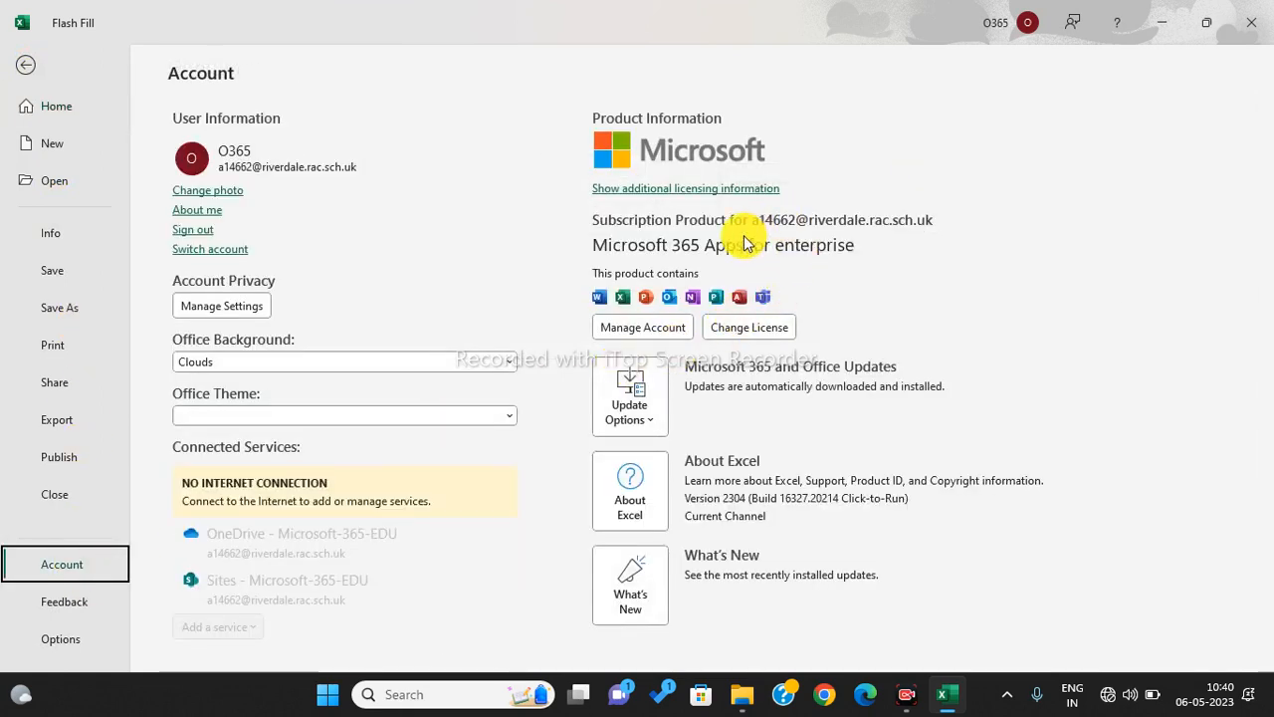
pyautogui.click(706, 255)
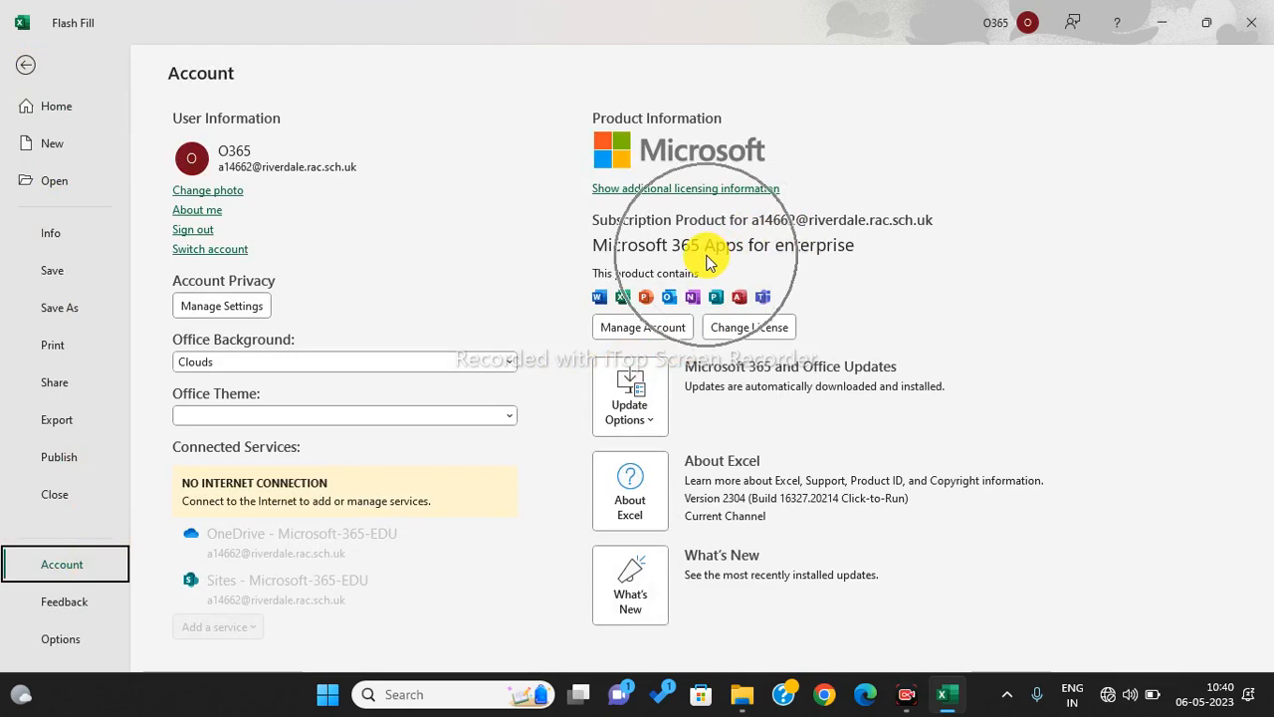
pyautogui.press('Escape')
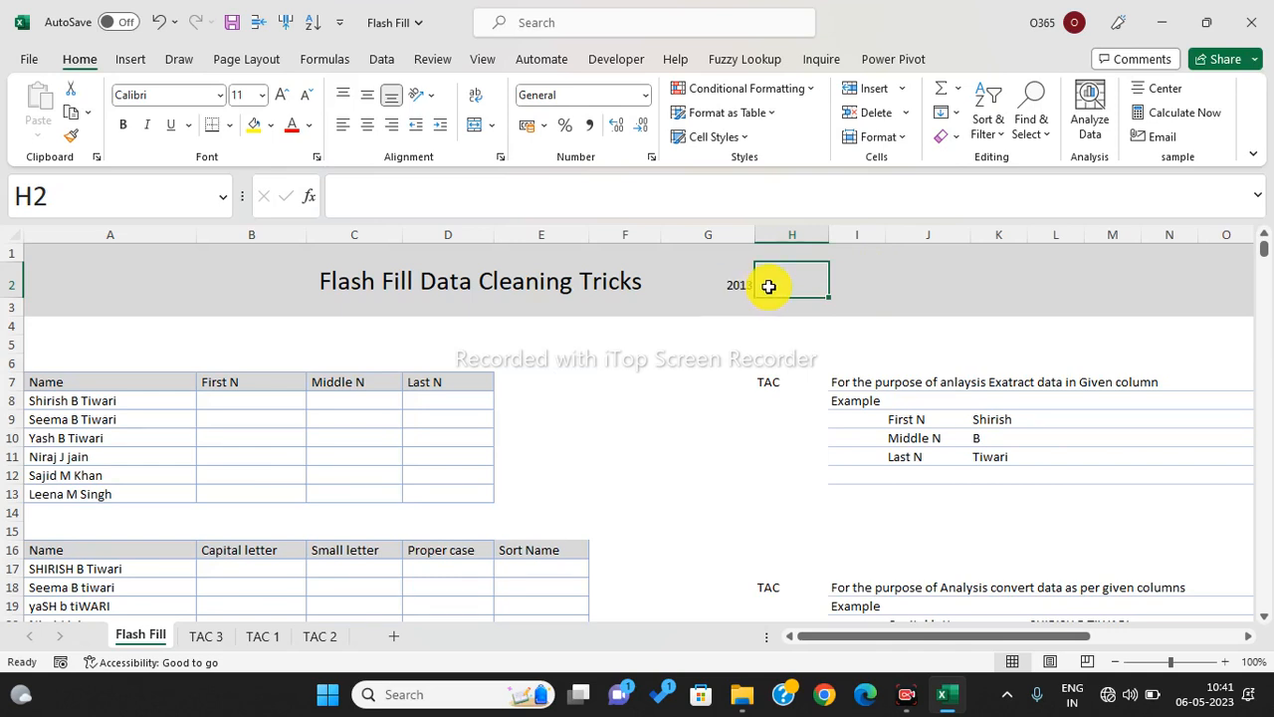
# - Enter the note Ctrl+E in cell H2
pyautogui.write('C')
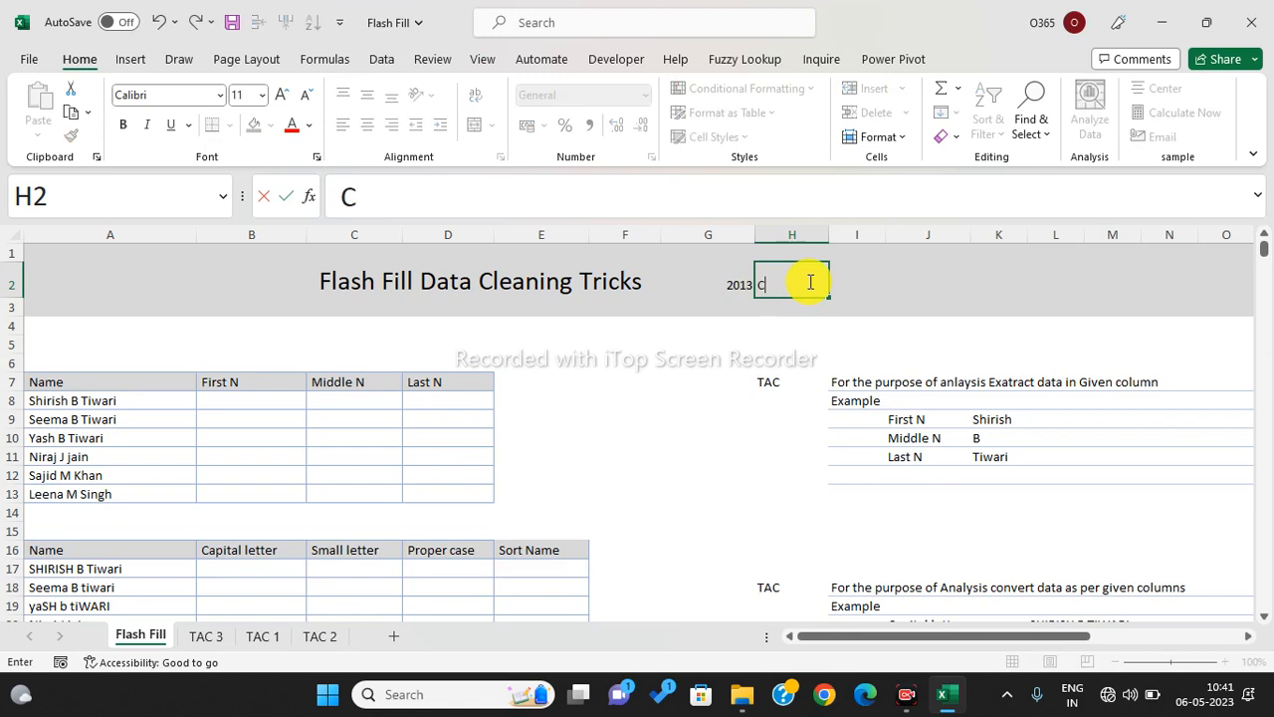
pyautogui.write('trl+E')
pyautogui.press('Return')
pyautogui.click(809, 282)
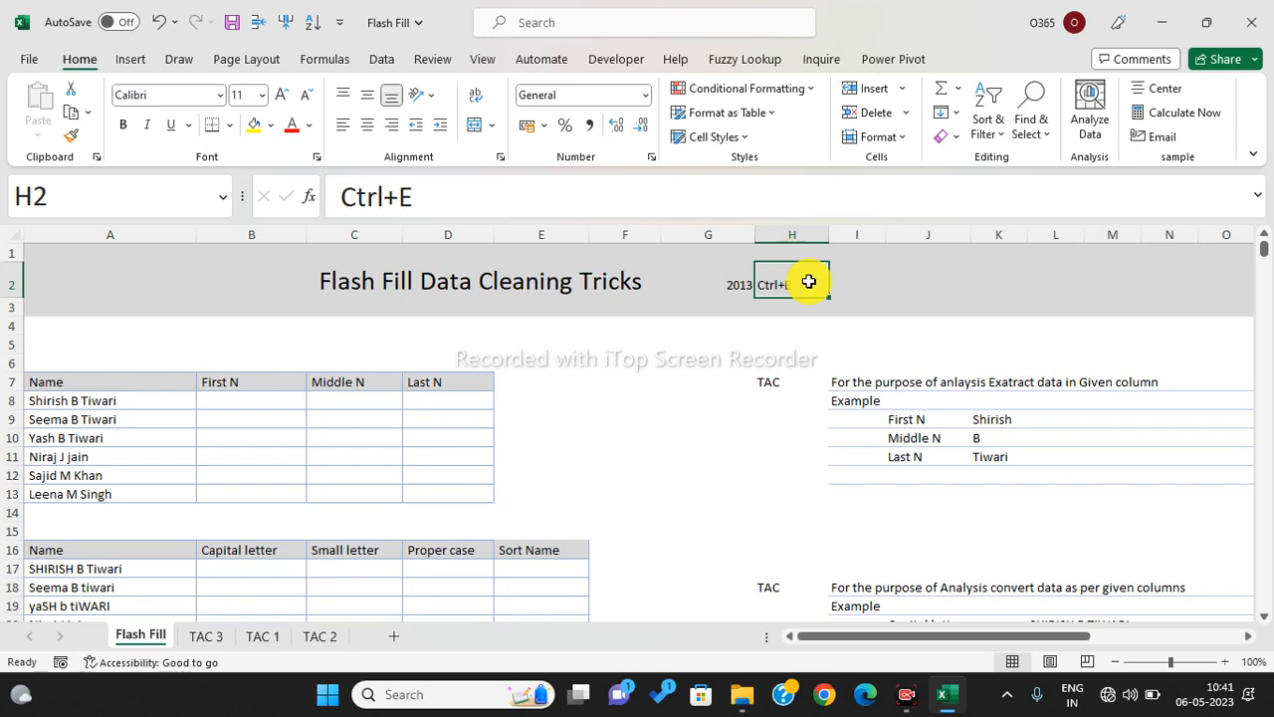
# - Check the greyed-out Flash Fill command under Home > Fill, then close the menu
pyautogui.click(84, 62)
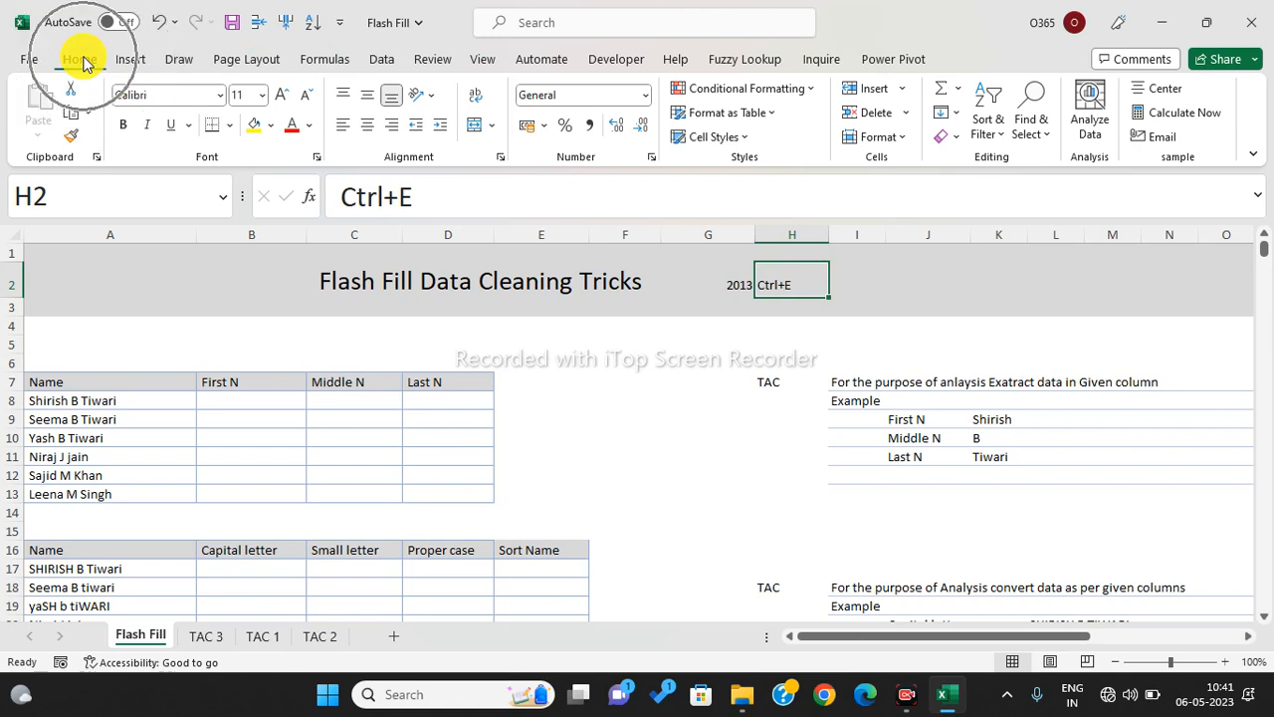
pyautogui.click(954, 113)
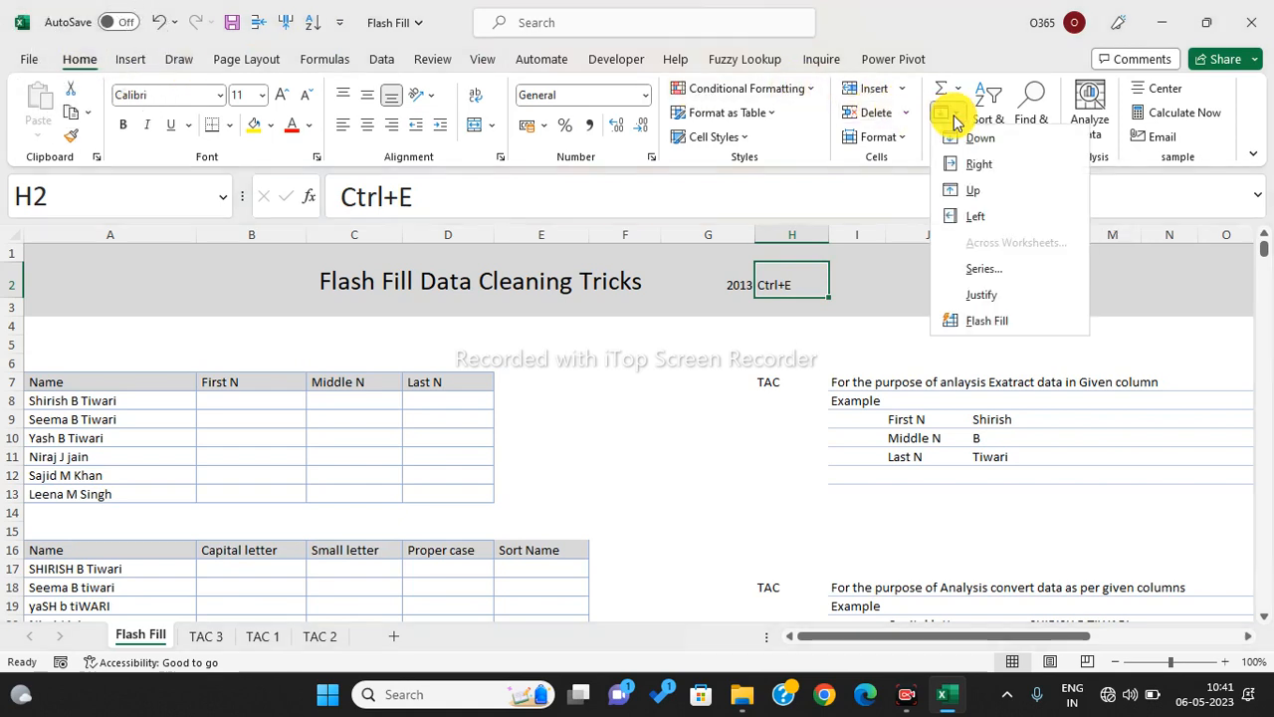
pyautogui.click(982, 331)
pyautogui.click(982, 331)
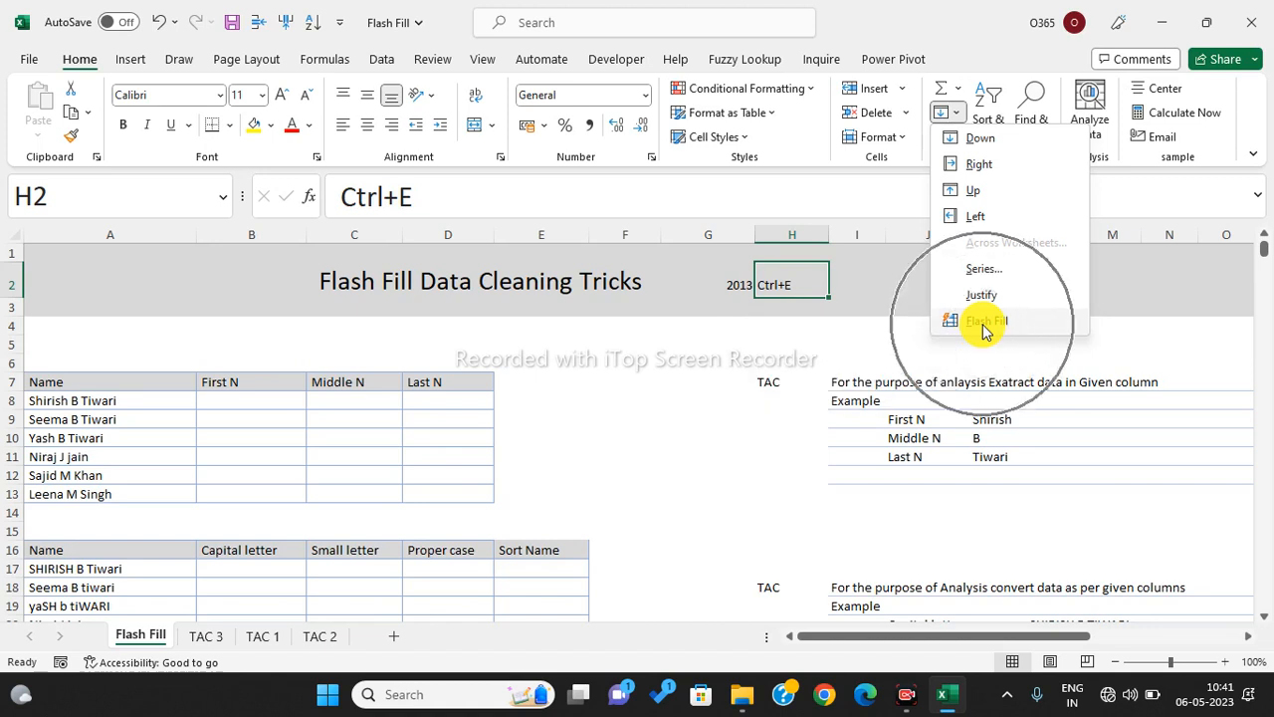
pyautogui.click(766, 365)
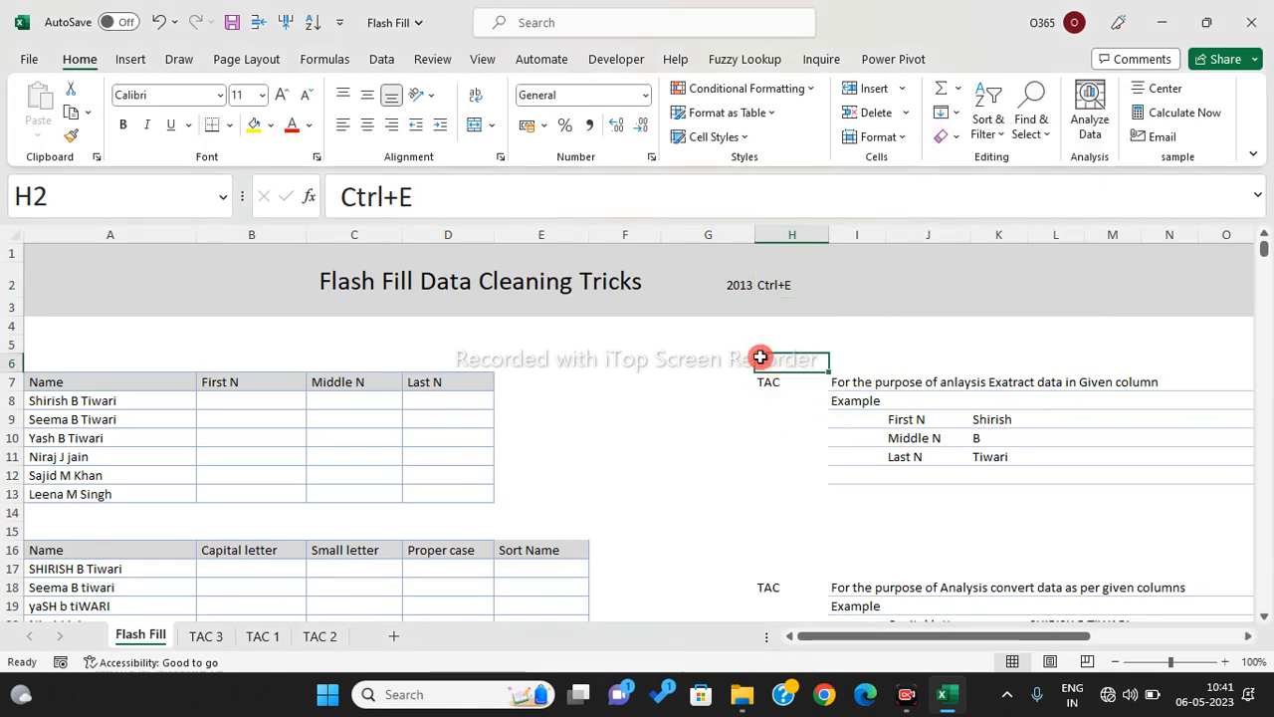
pyautogui.click(384, 59)
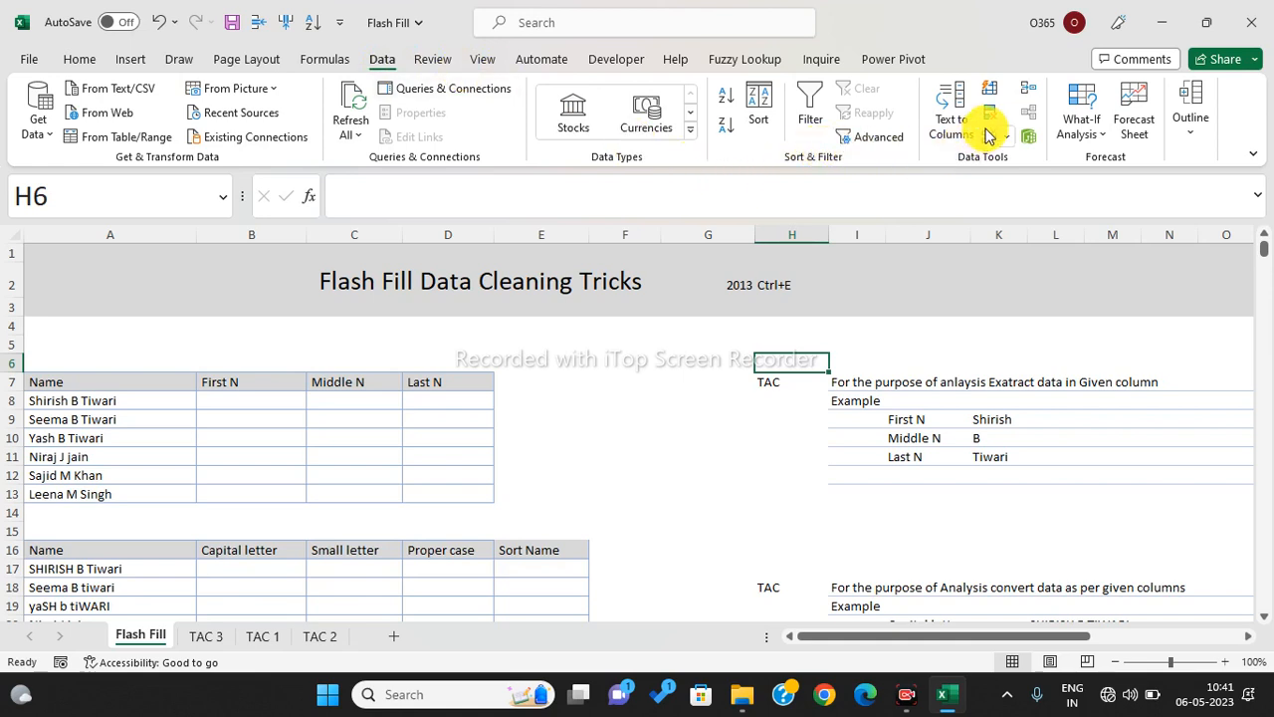
pyautogui.press('ctrl')
pyautogui.press('ctrl')
pyautogui.press('ctrl')
pyautogui.press('ctrl')
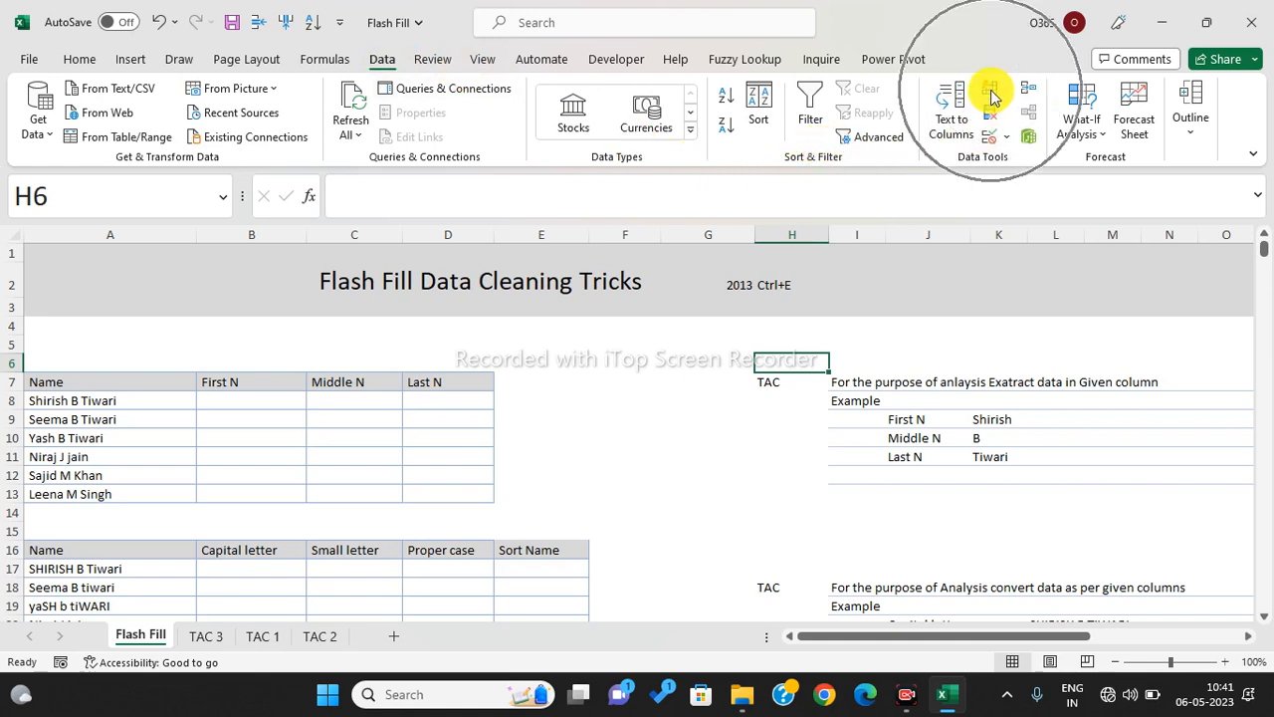
pyautogui.press('ctrl')
pyautogui.press('ctrl')
pyautogui.press('ctrl')
pyautogui.press('ctrl')
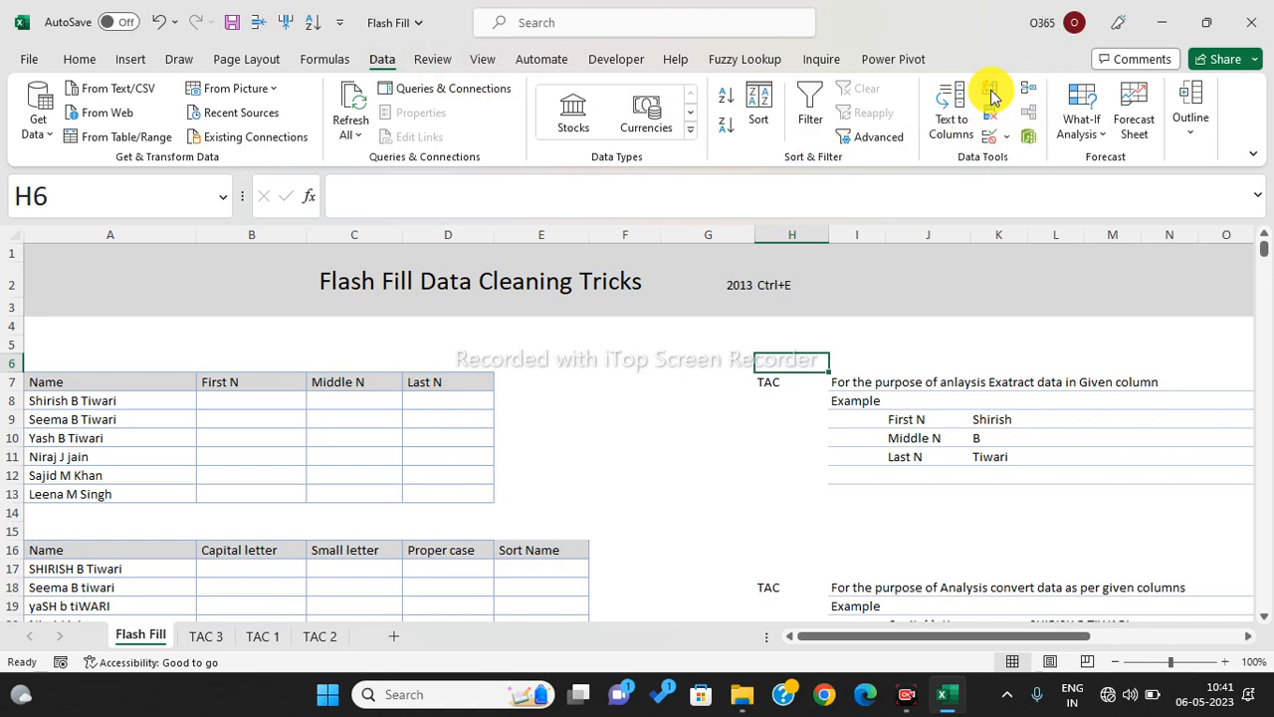
pyautogui.click(705, 387)
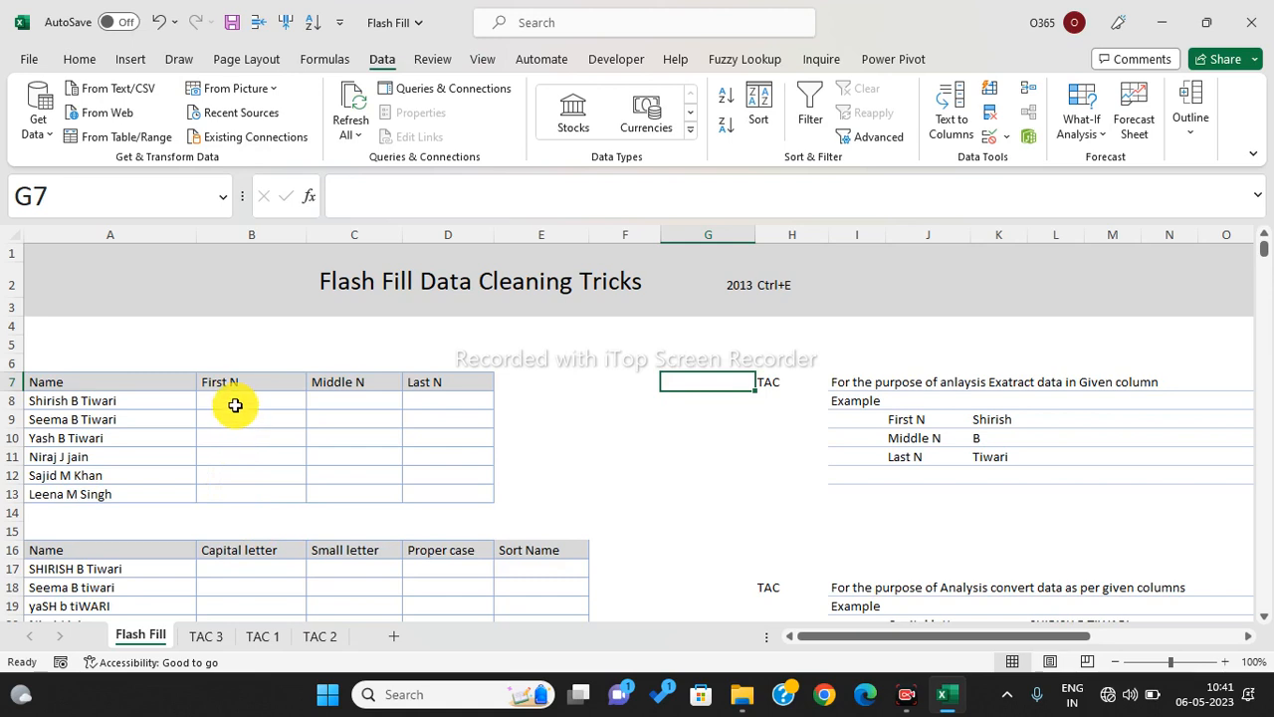
pyautogui.moveTo(233, 398); pyautogui.dragTo(239, 492)
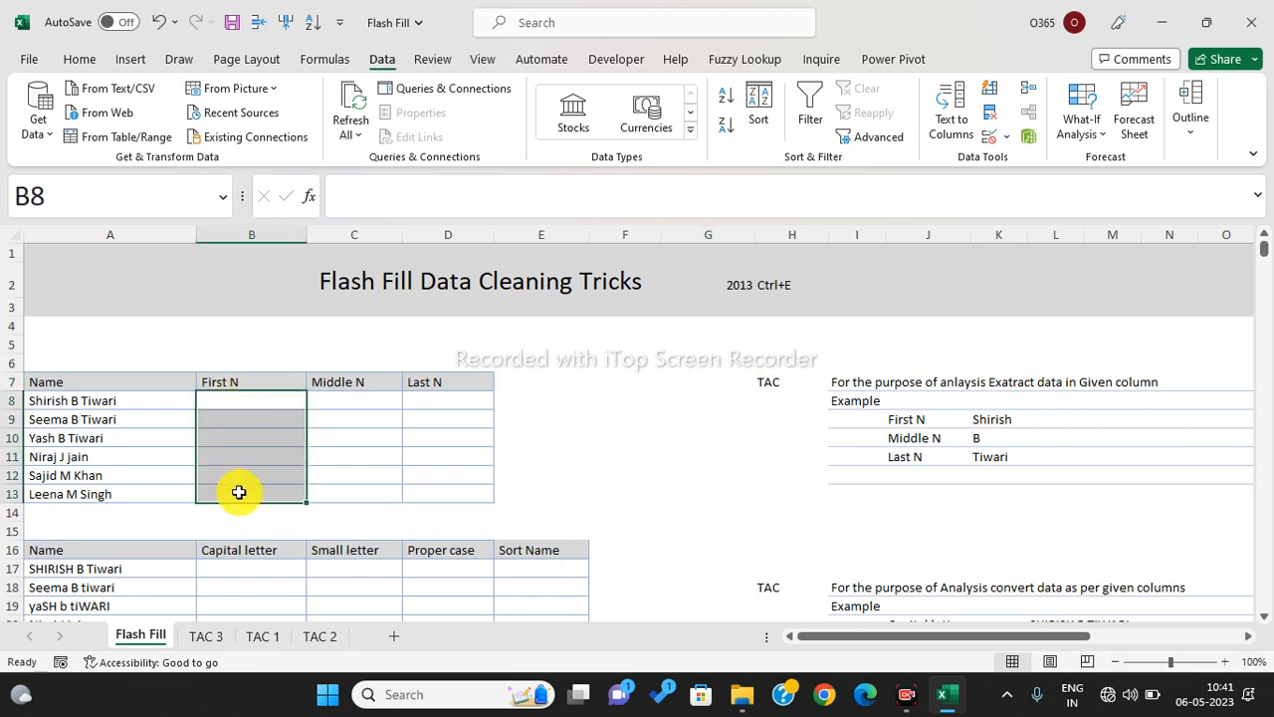
pyautogui.click(239, 492)
pyautogui.click(231, 456)
pyautogui.click(230, 419)
pyautogui.click(231, 402)
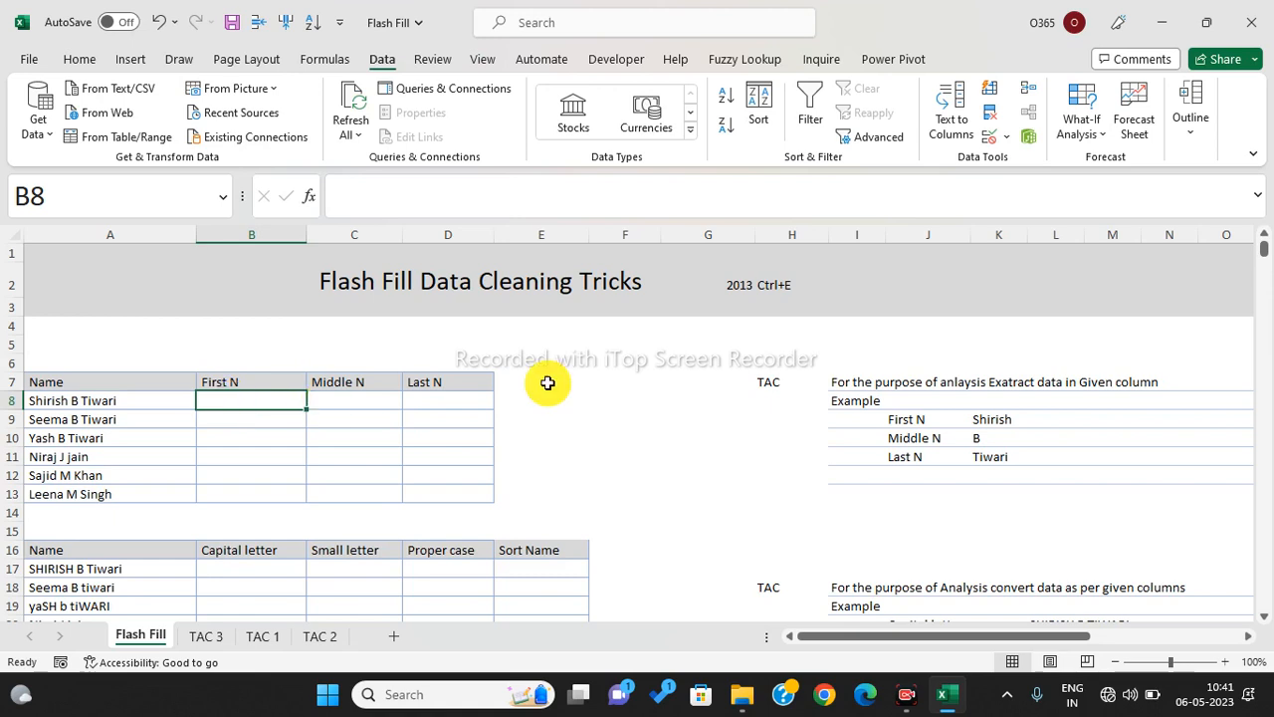
pyautogui.click(774, 284)
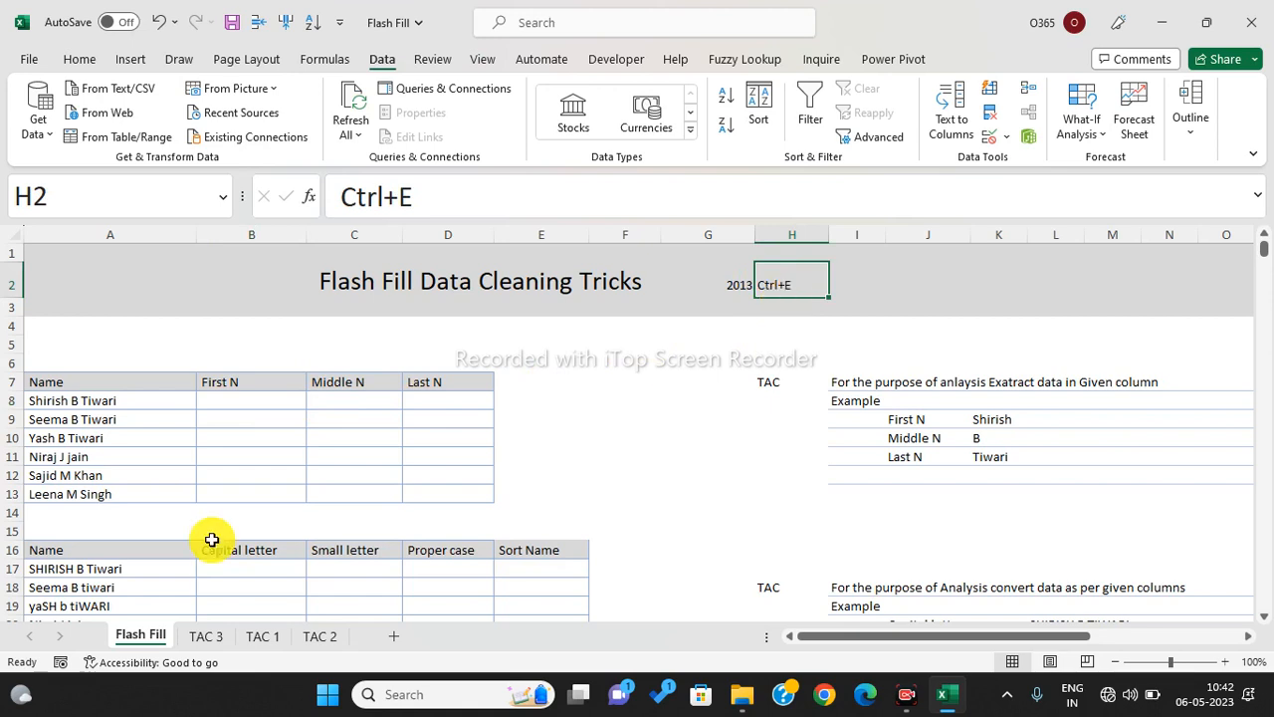
pyautogui.click(77, 404)
pyautogui.moveTo(76, 414); pyautogui.dragTo(77, 495)
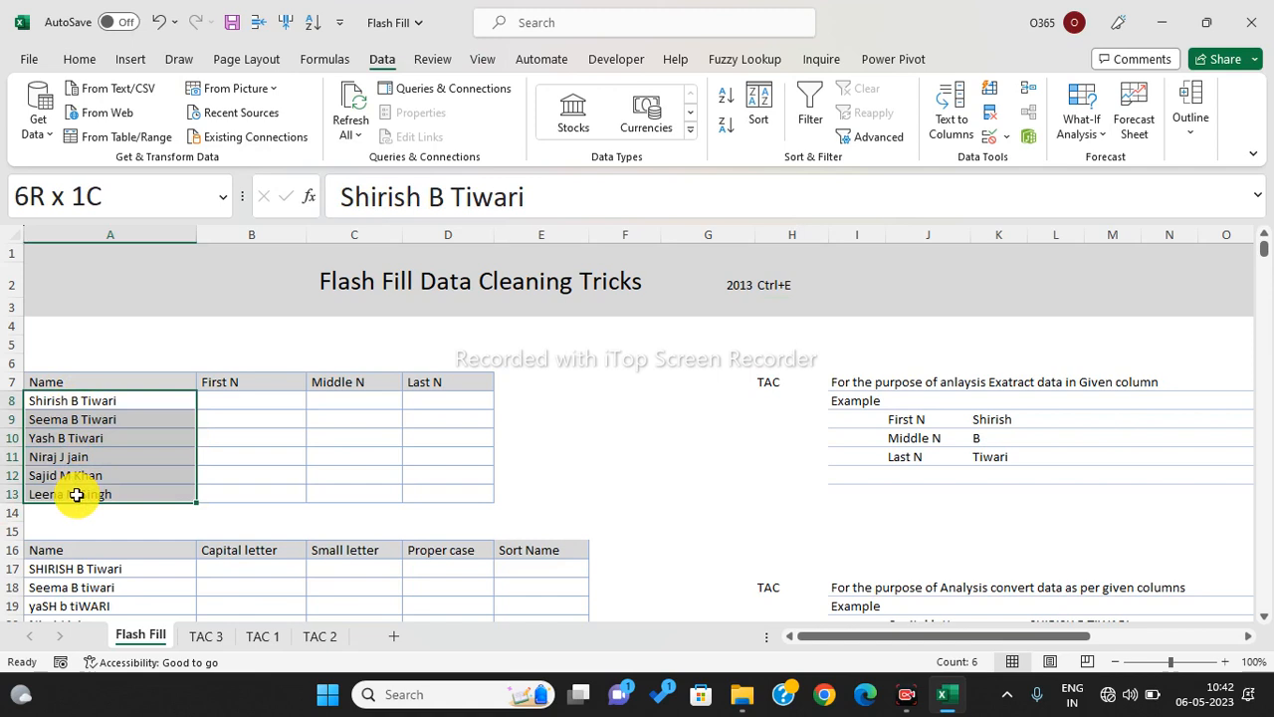
pyautogui.moveTo(219, 398); pyautogui.dragTo(224, 496)
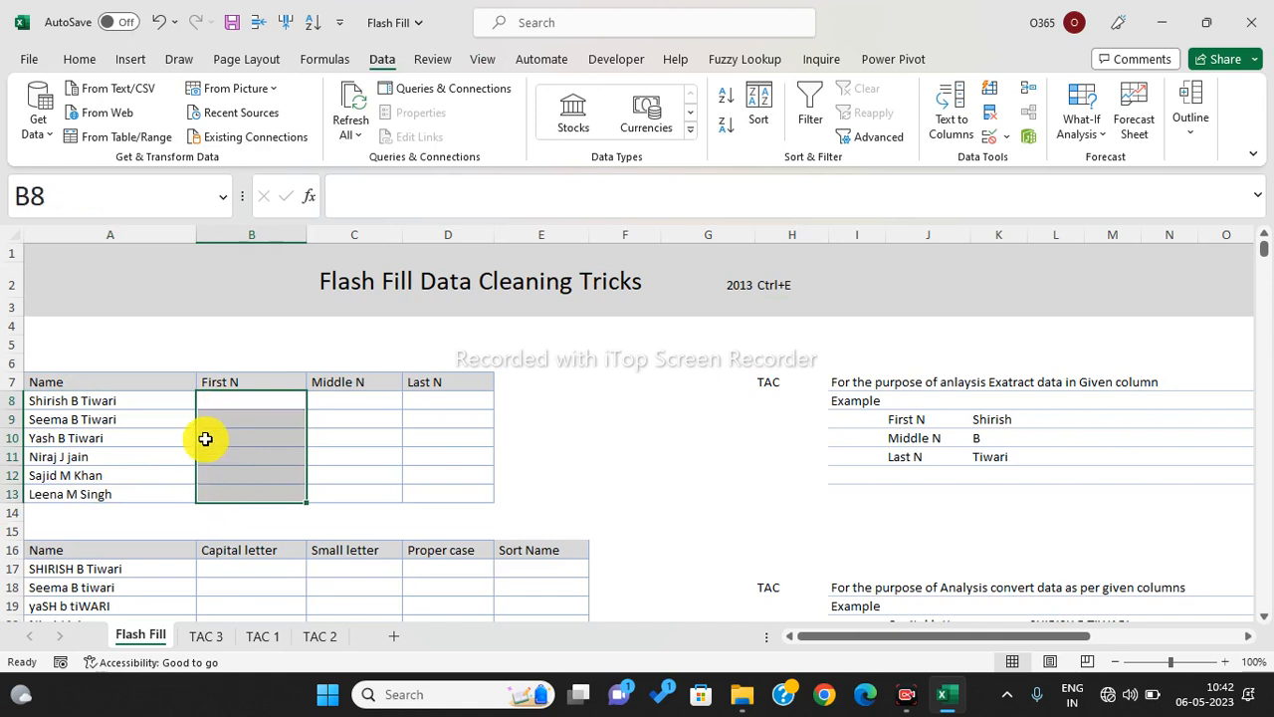
pyautogui.click(217, 408)
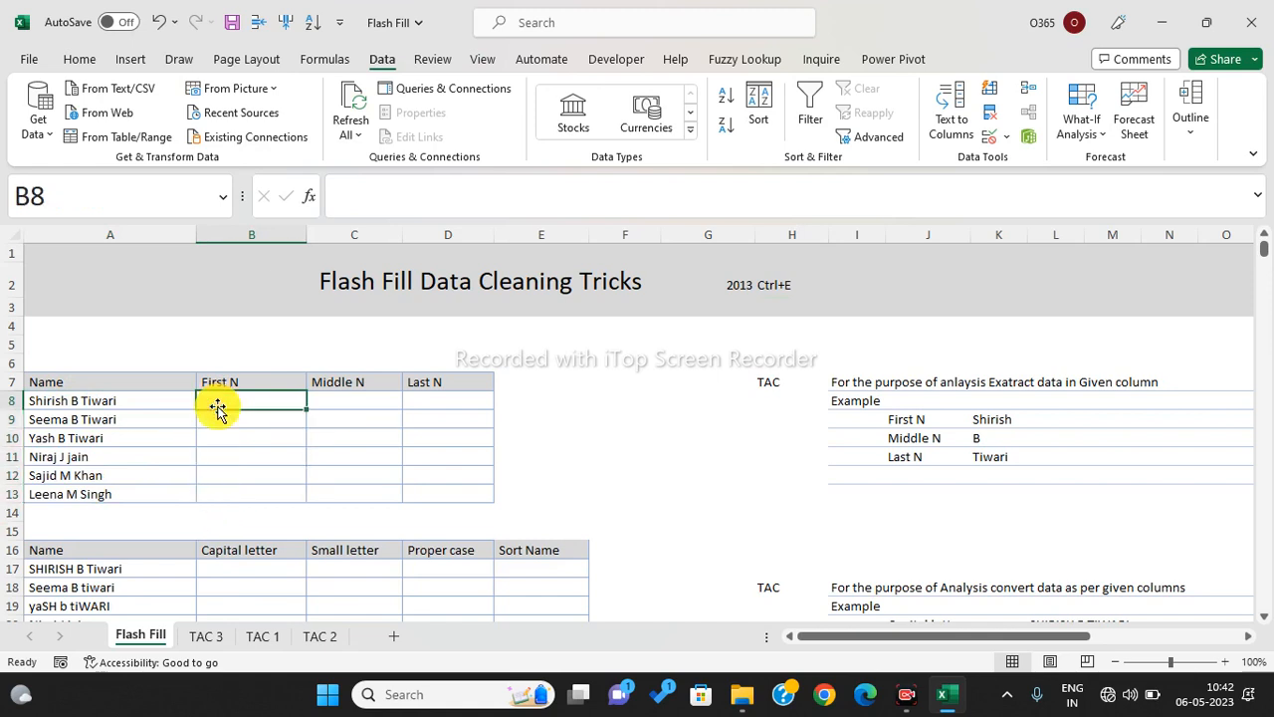
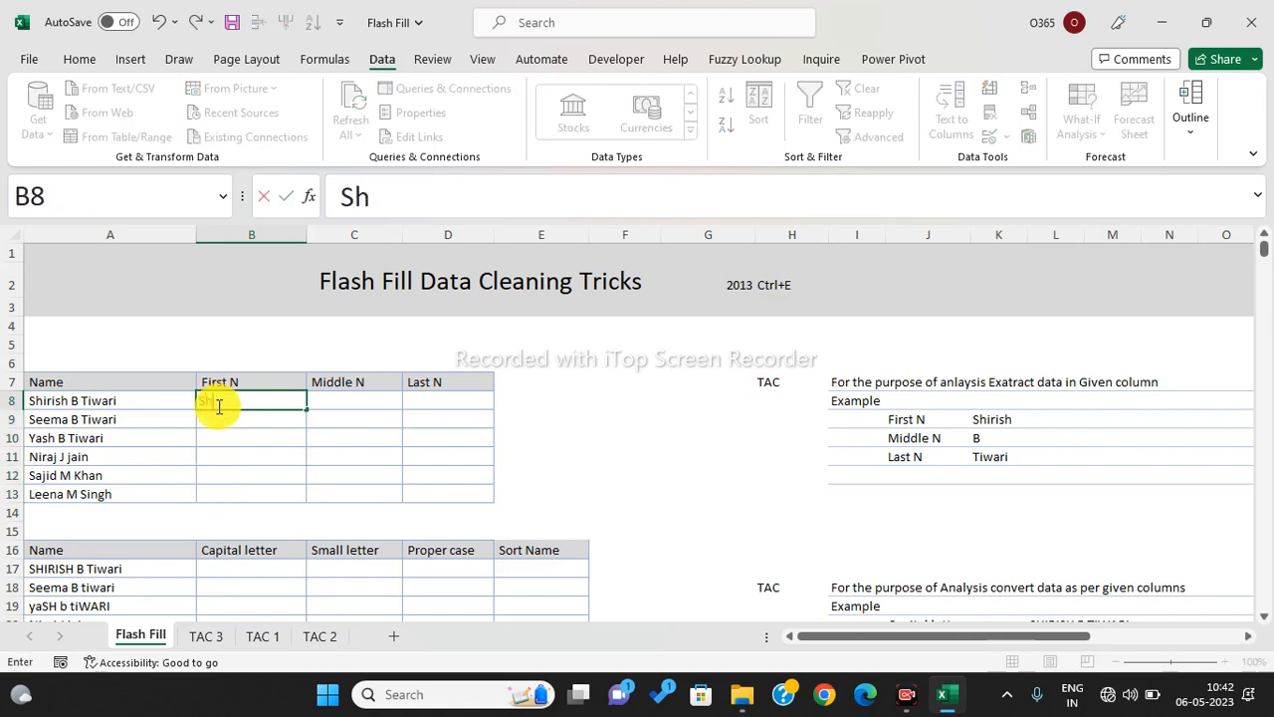
pyautogui.press('Return')
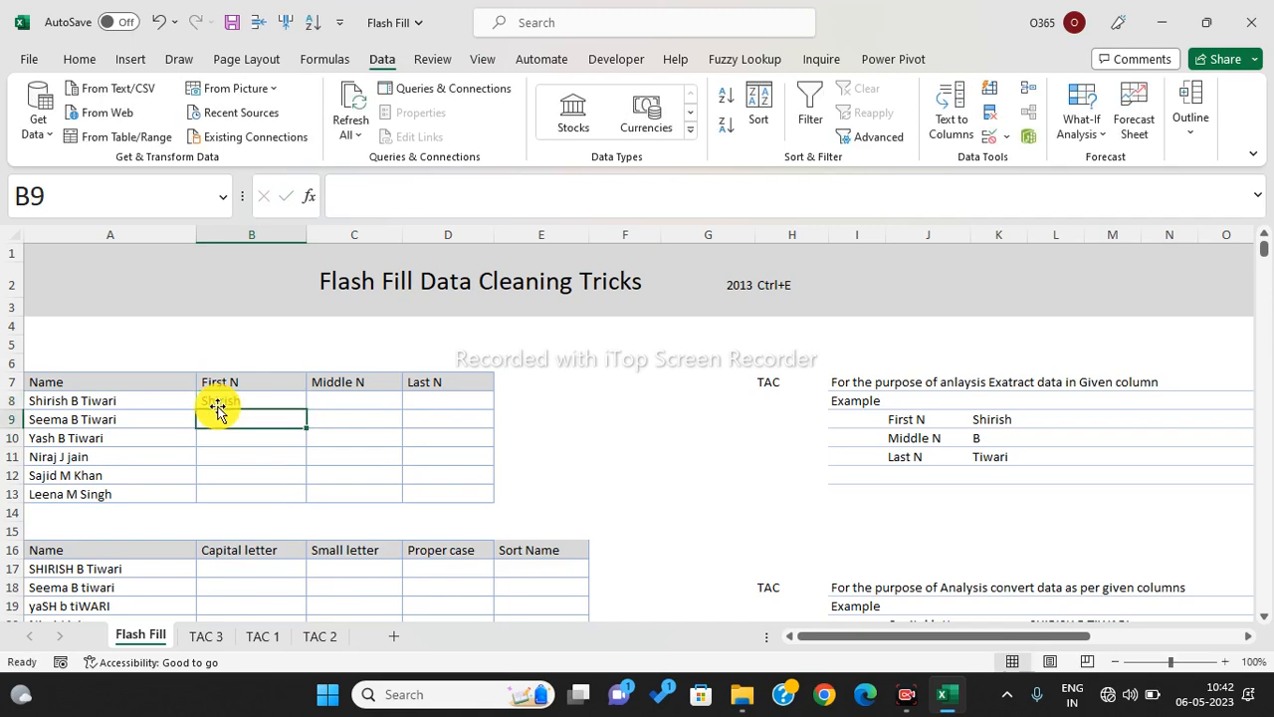
pyautogui.click(233, 400)
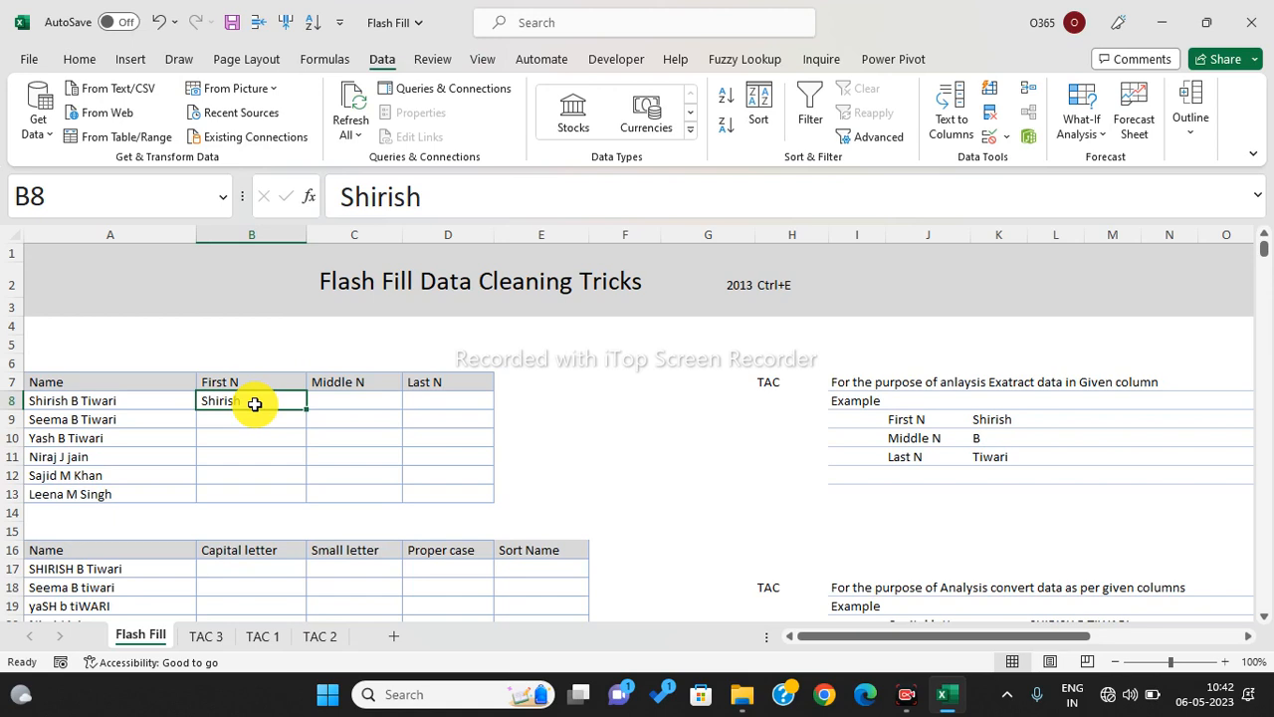
pyautogui.moveTo(262, 400); pyautogui.dragTo(257, 491)
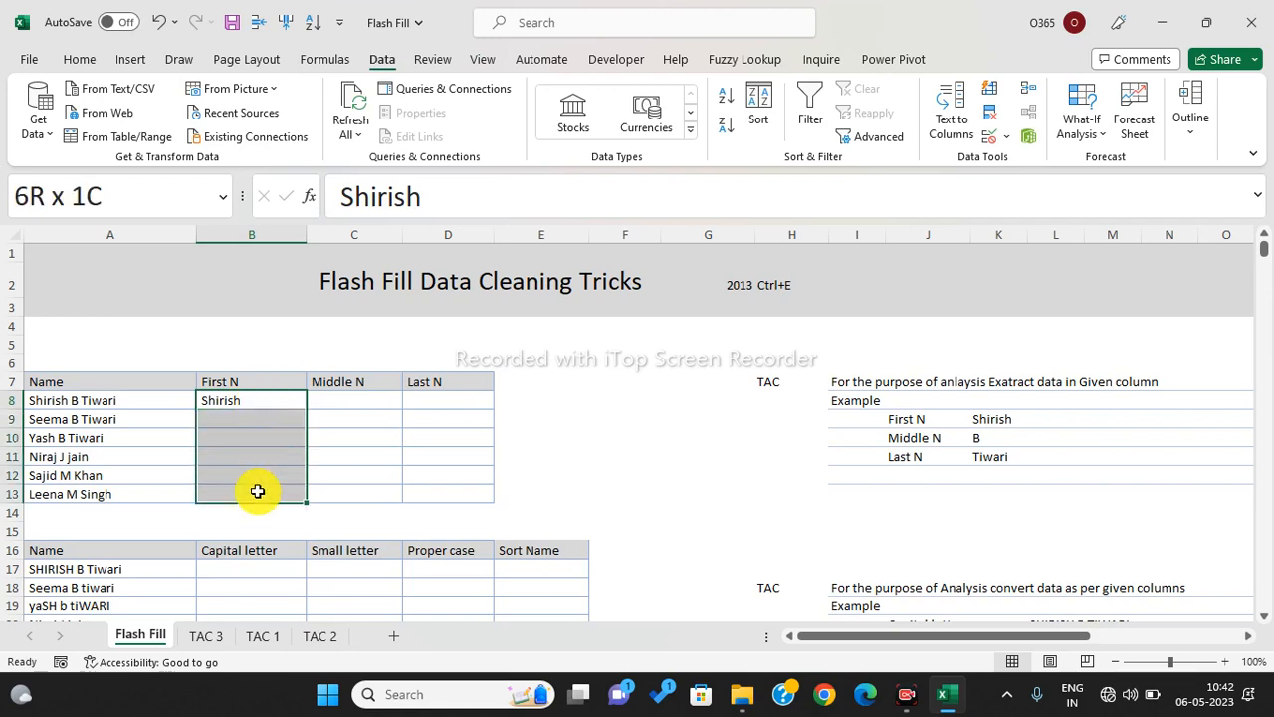
pyautogui.moveTo(257, 491); pyautogui.dragTo(256, 491)
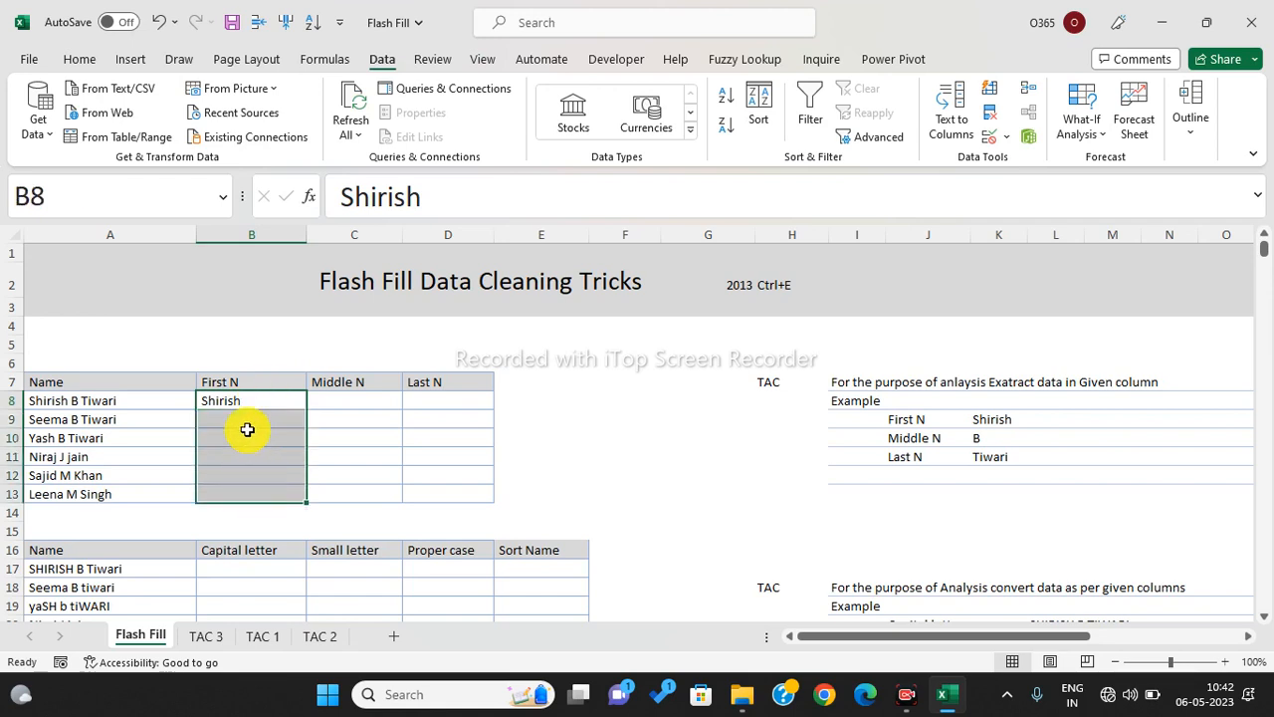
pyautogui.click(248, 406)
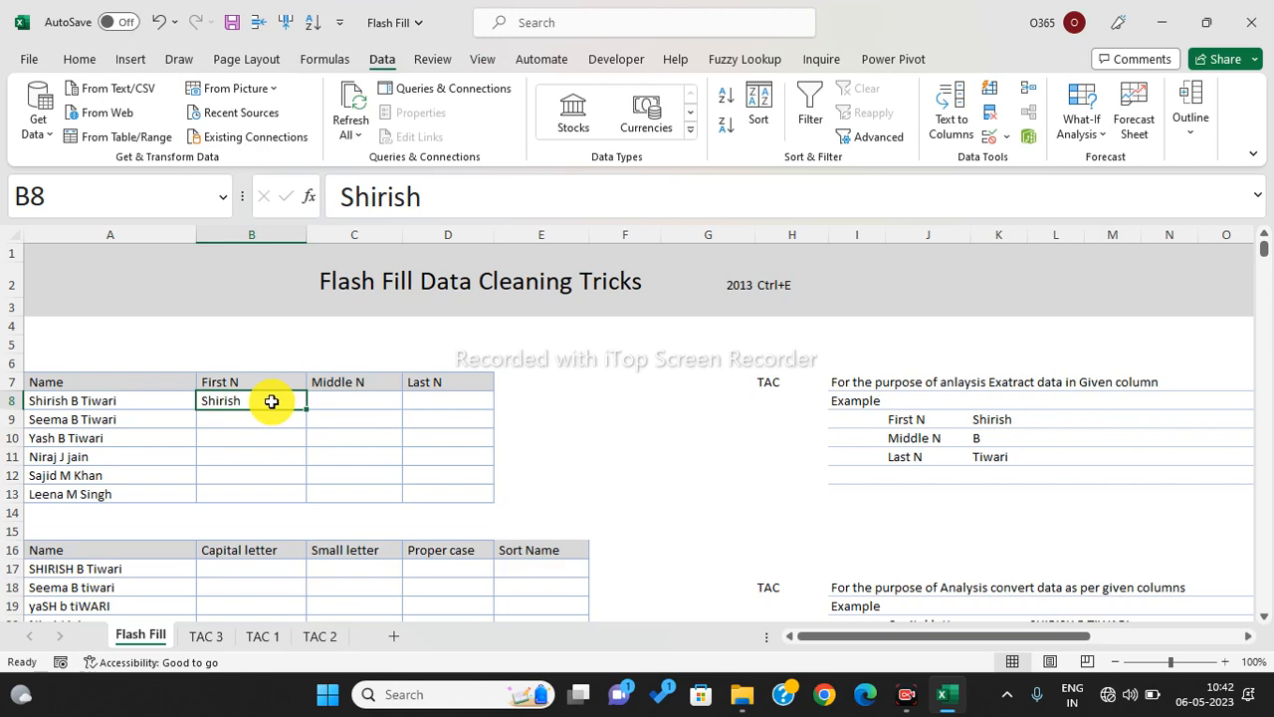
pyautogui.moveTo(271, 400); pyautogui.dragTo(272, 488)
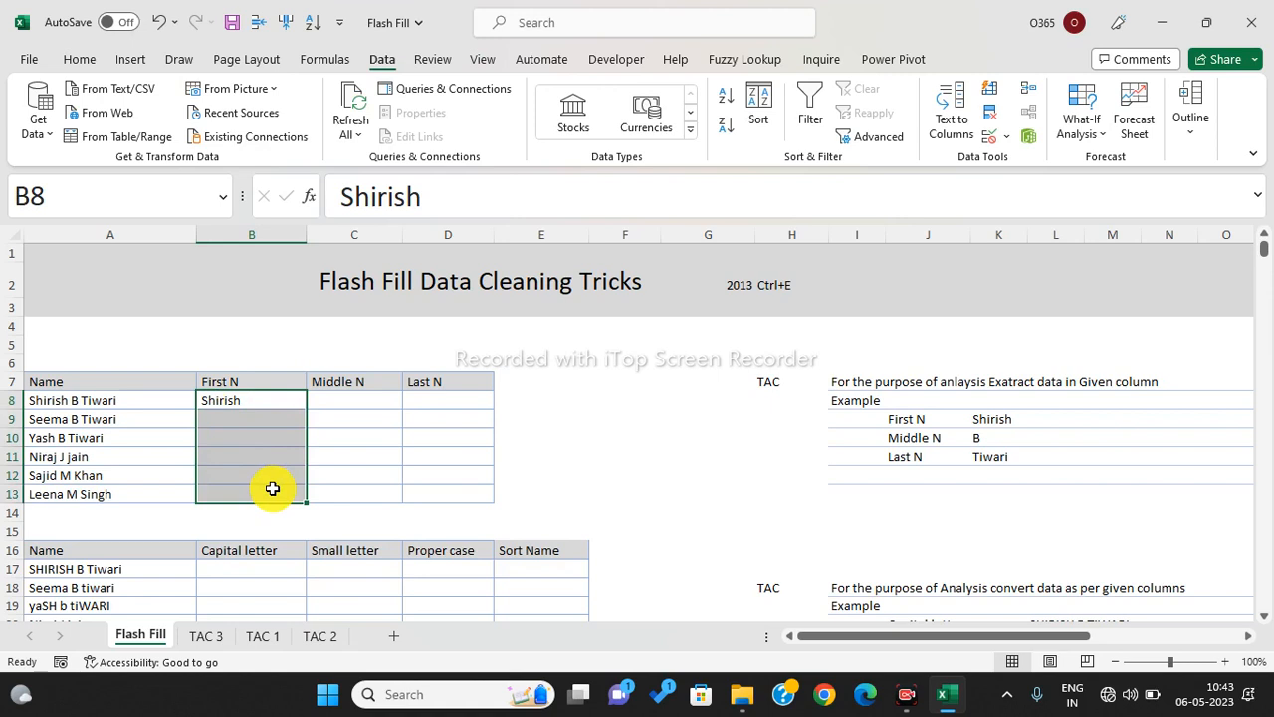
pyautogui.hotkey('ctrl', 'e')
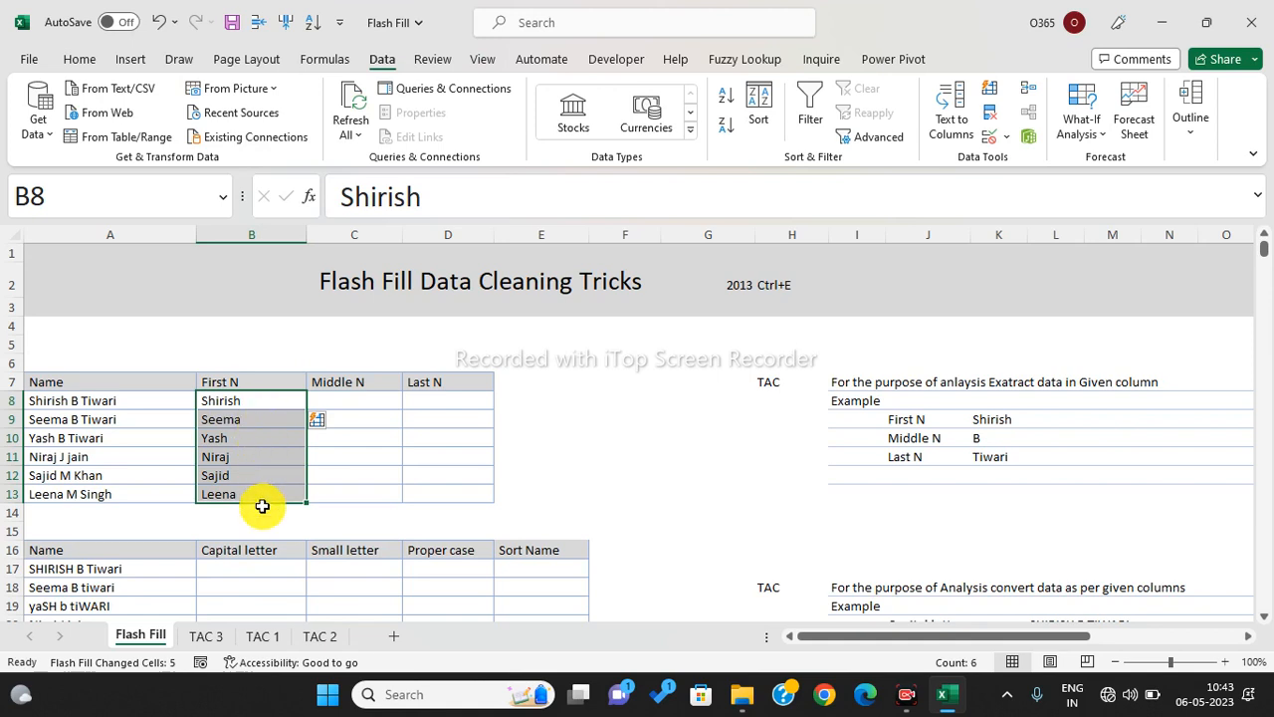
# - Enter B in C8 and Flash Fill the middle initials down C8:C13
pyautogui.click(339, 398)
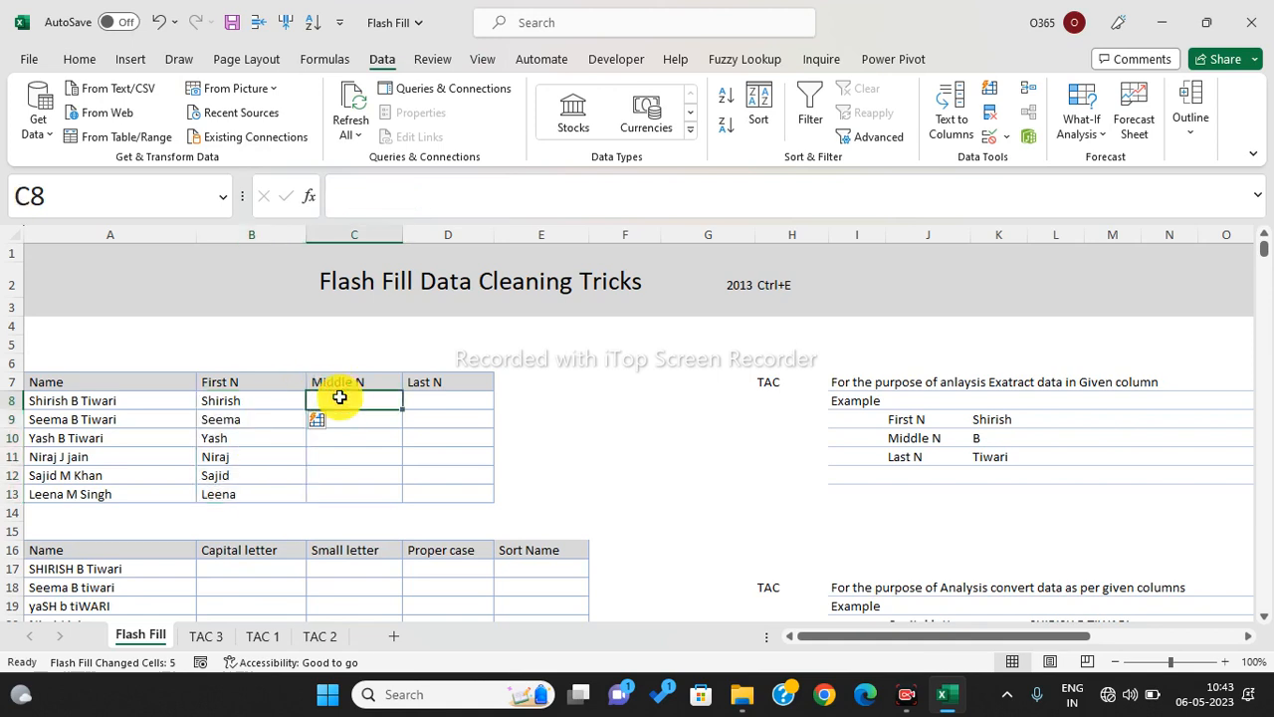
pyautogui.write('B')
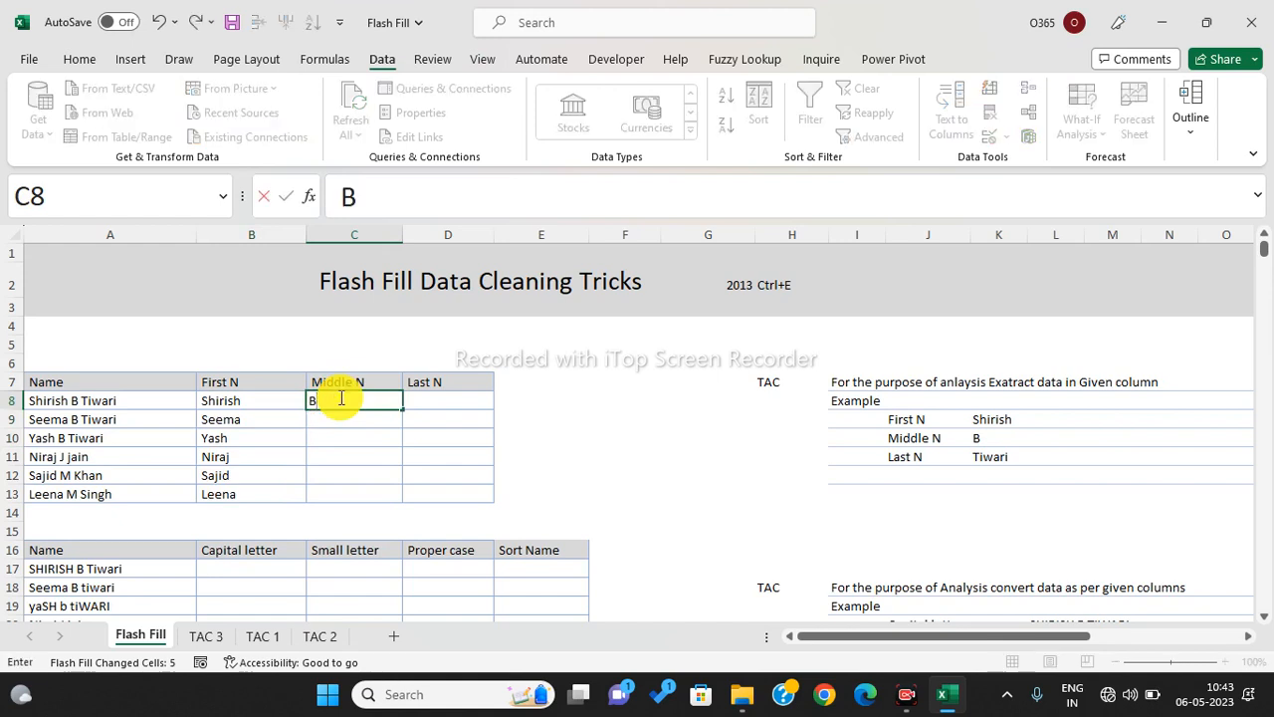
pyautogui.press('Return')
pyautogui.moveTo(337, 398); pyautogui.dragTo(351, 496)
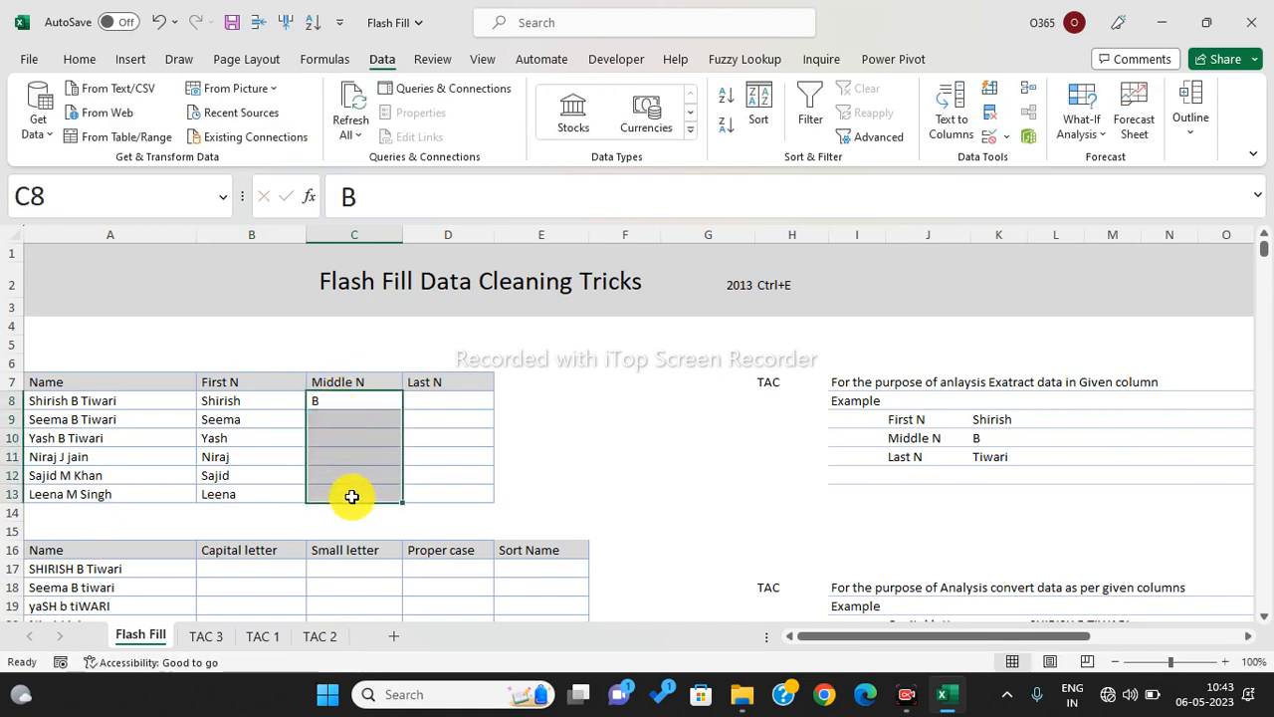
pyautogui.hotkey('ctrl', 'e')
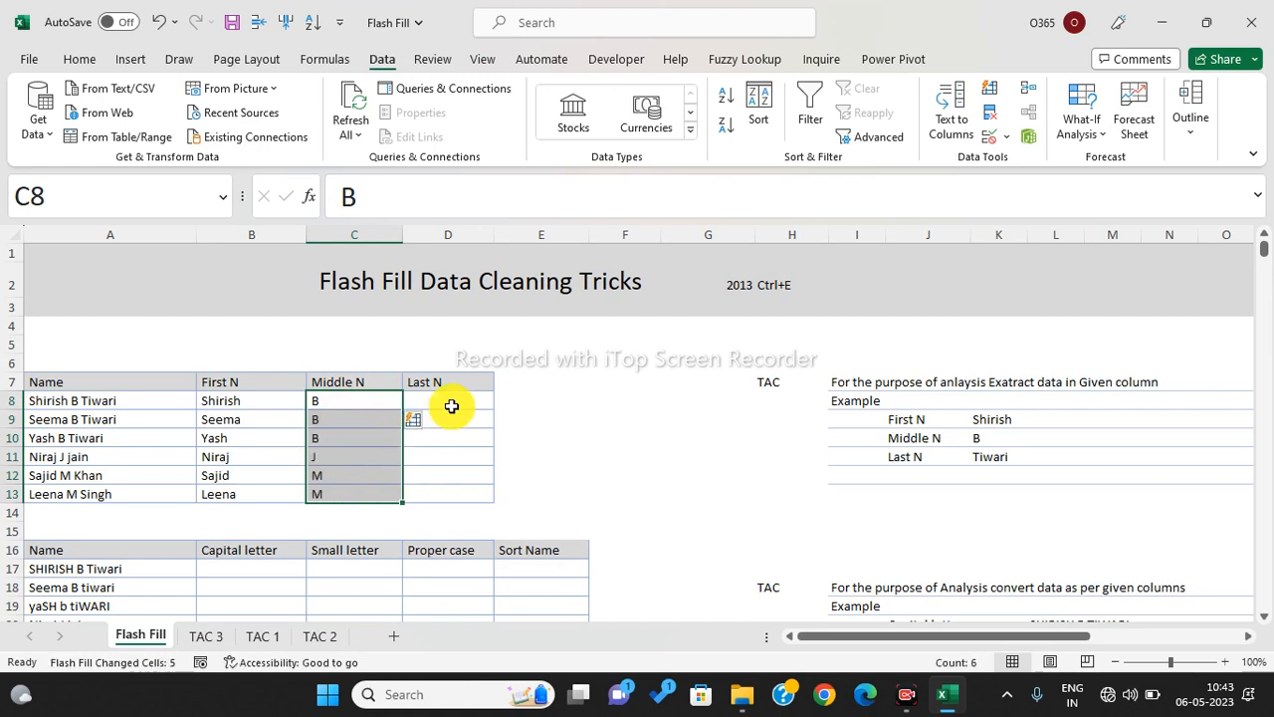
pyautogui.click(469, 401)
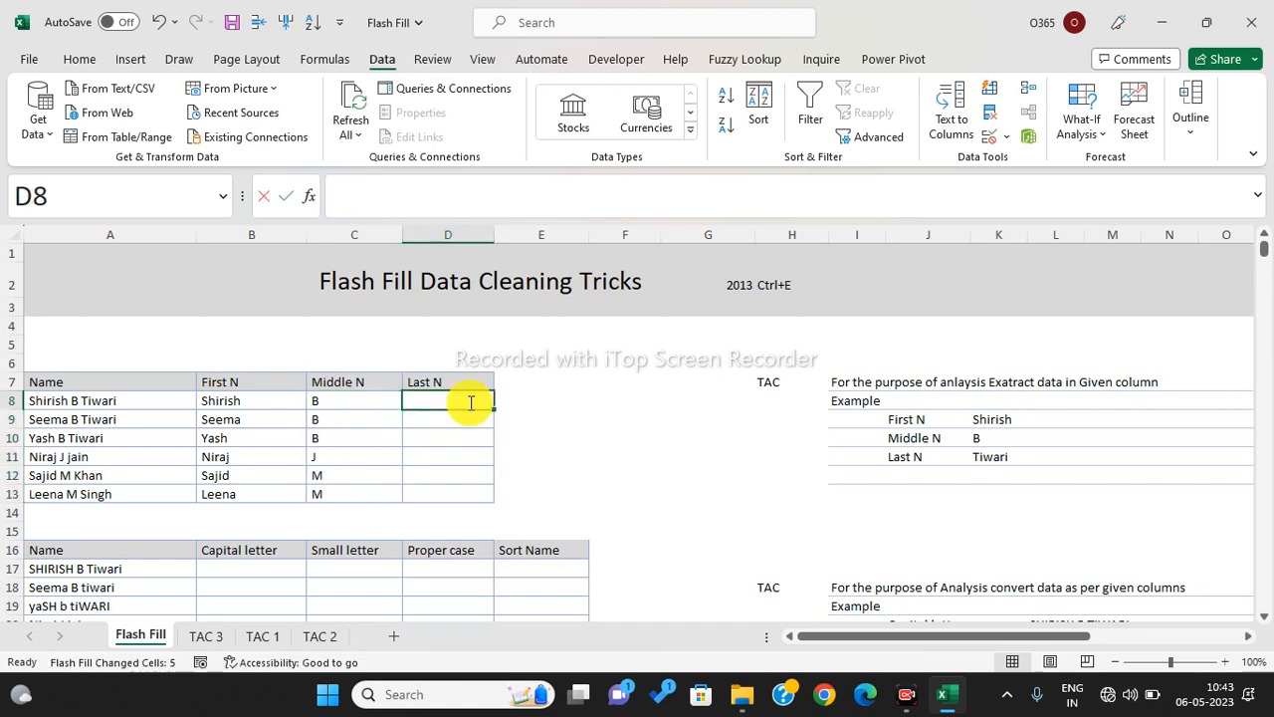
pyautogui.press('Return')
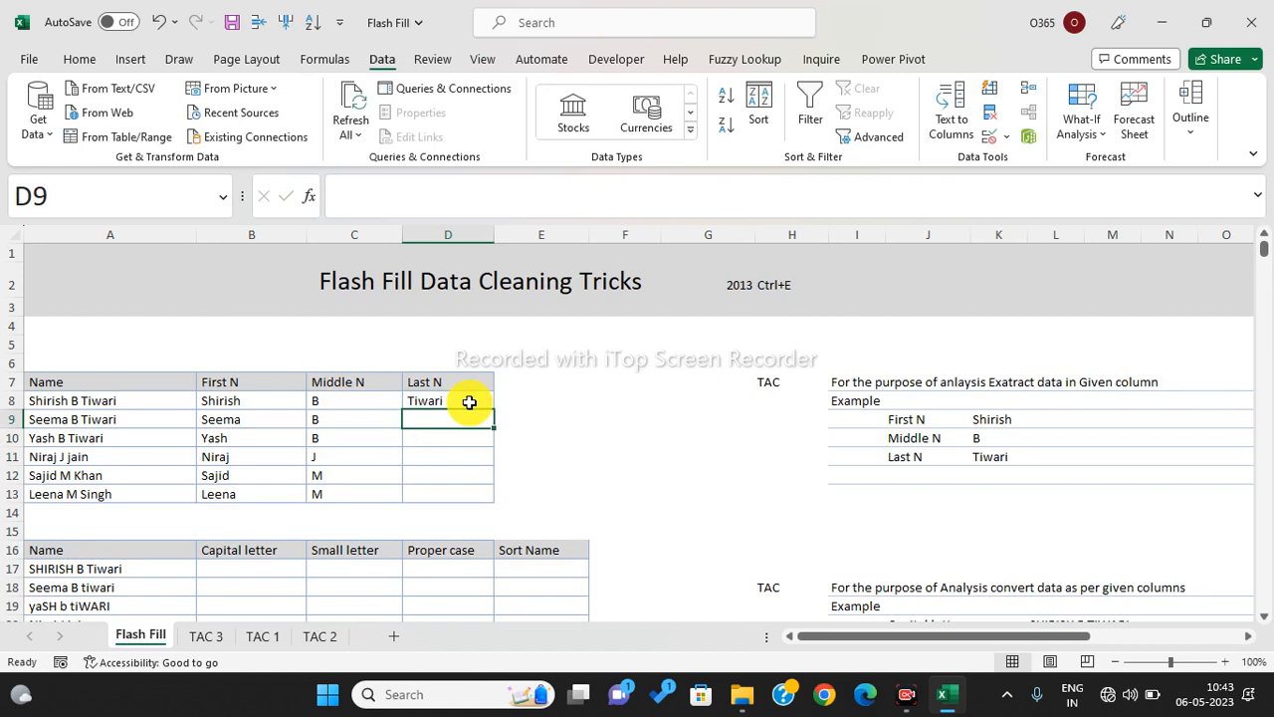
pyautogui.moveTo(469, 402); pyautogui.dragTo(467, 490)
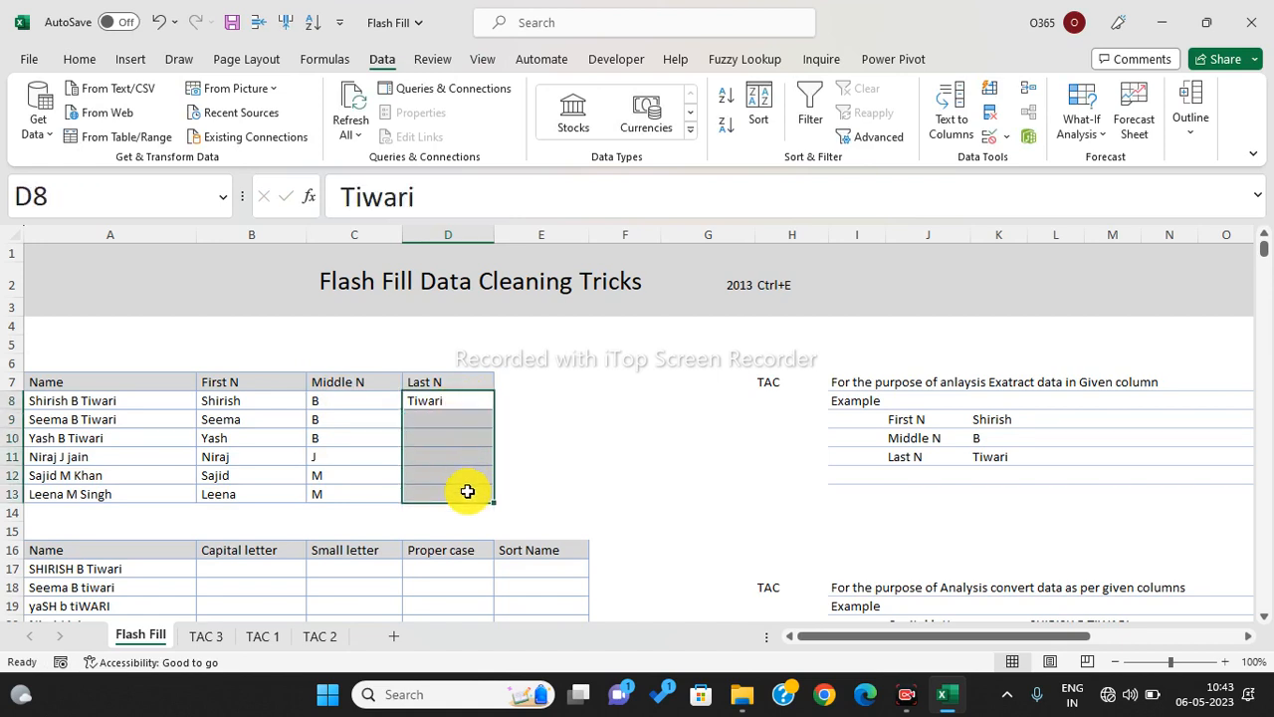
pyautogui.hotkey('ctrl', 'e')
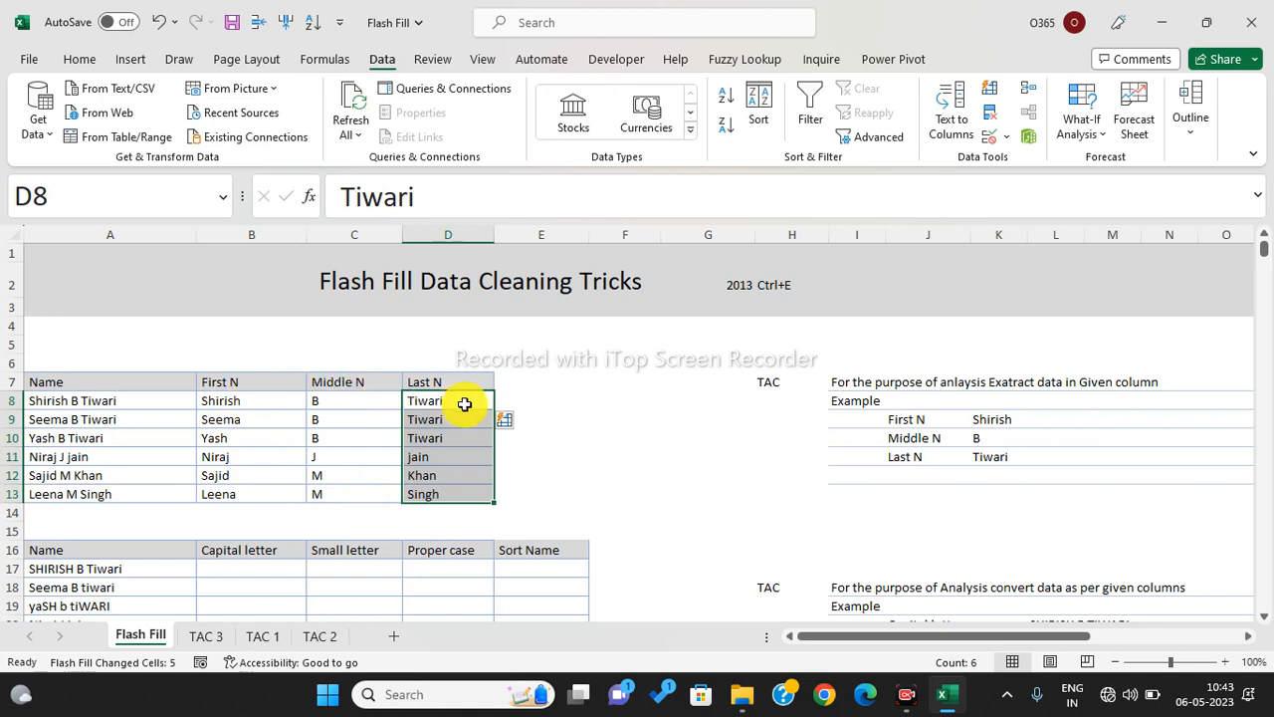
pyautogui.scroll(-4, 464, 403)
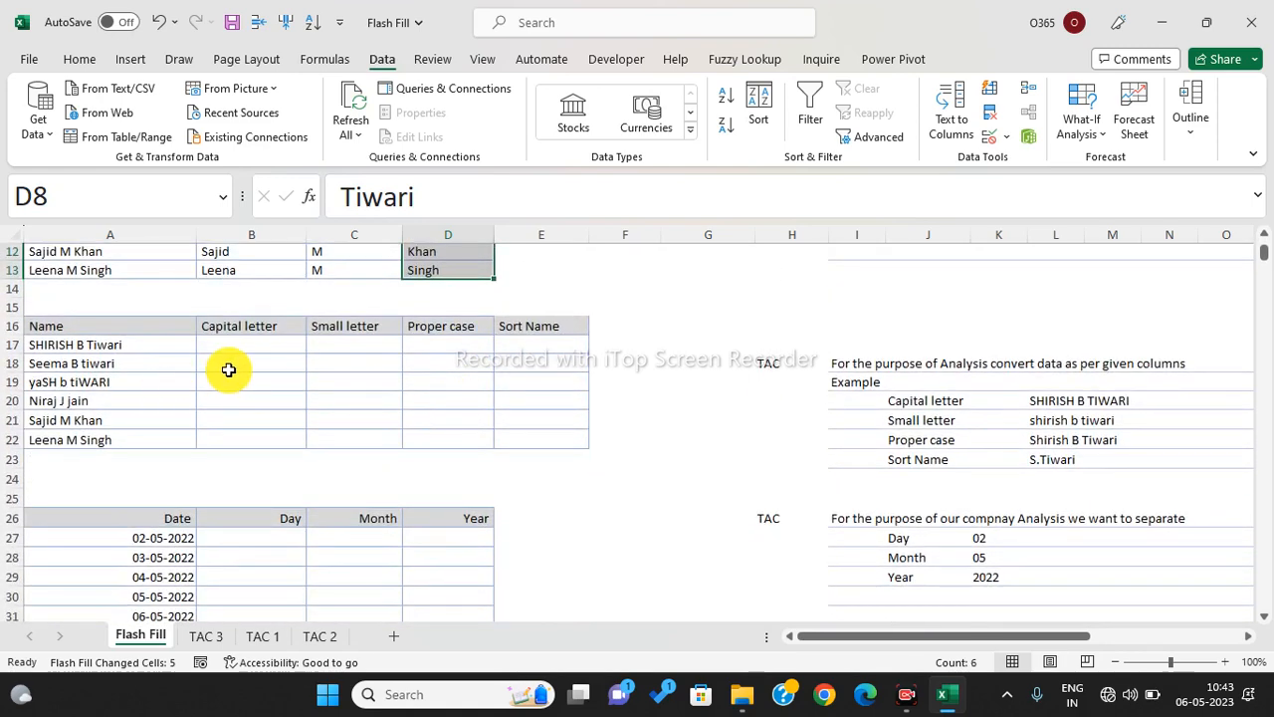
pyautogui.click(233, 343)
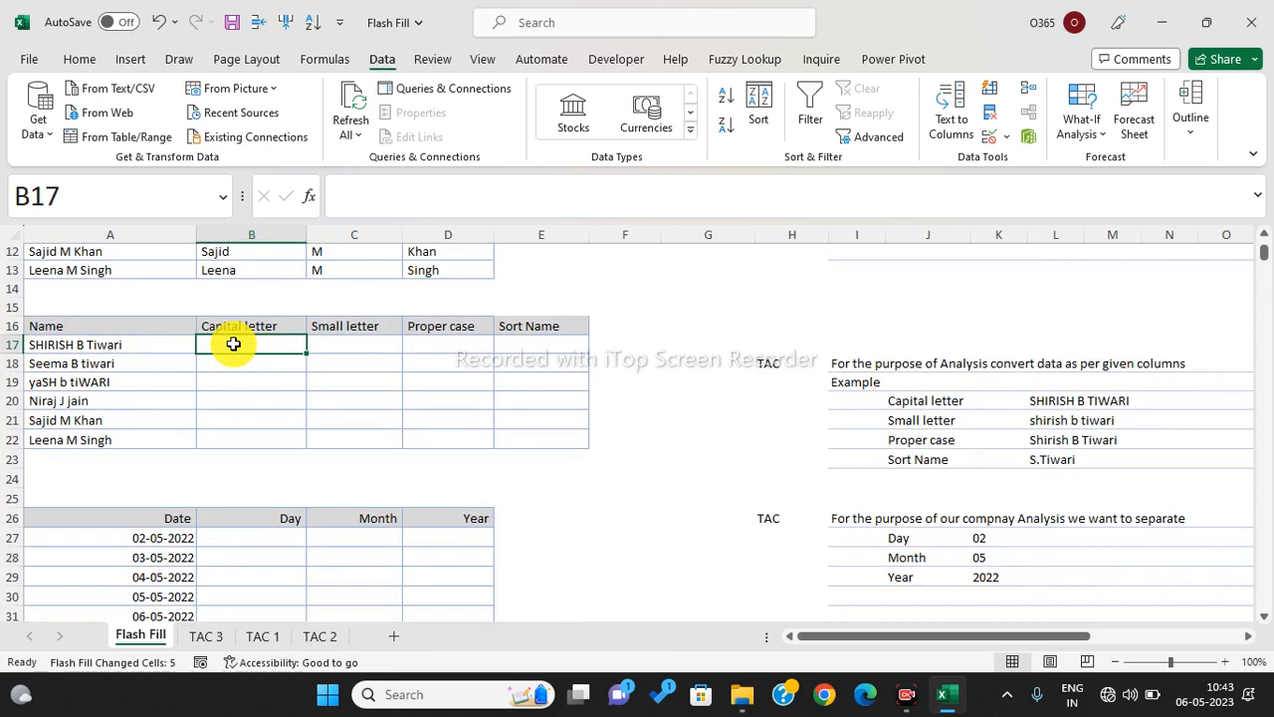
pyautogui.click(148, 344)
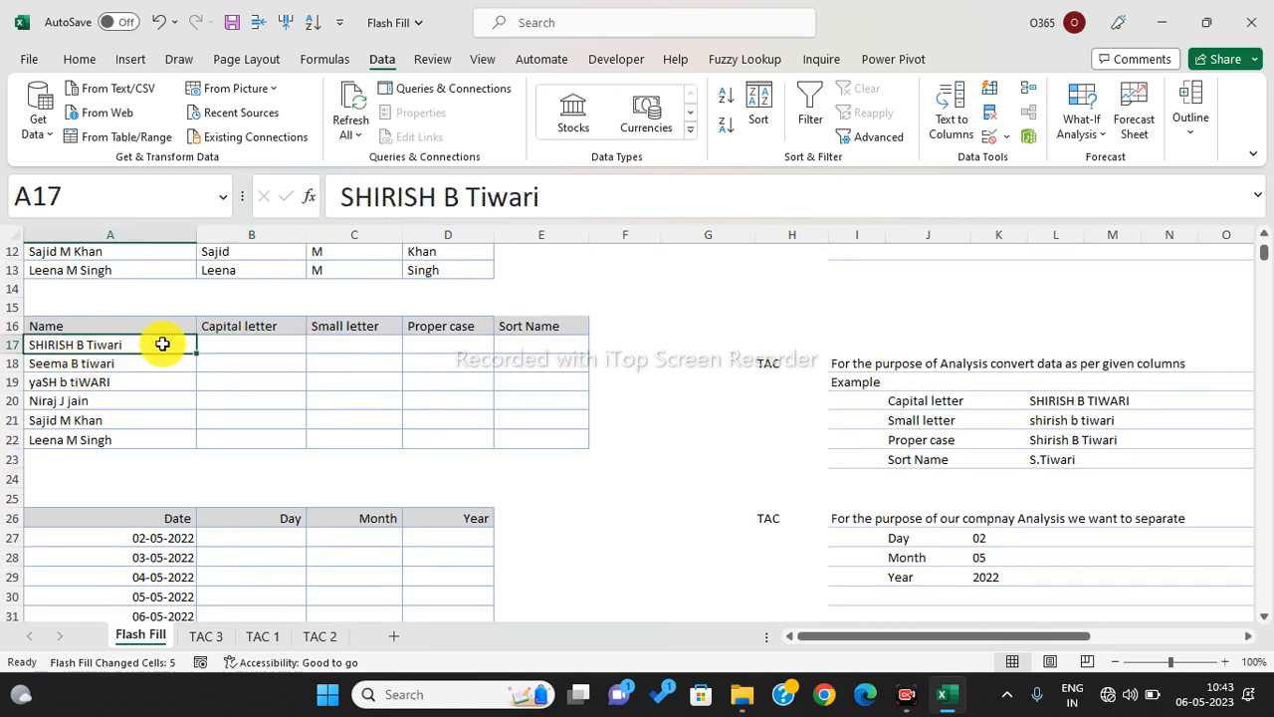
pyautogui.moveTo(259, 344); pyautogui.dragTo(264, 432)
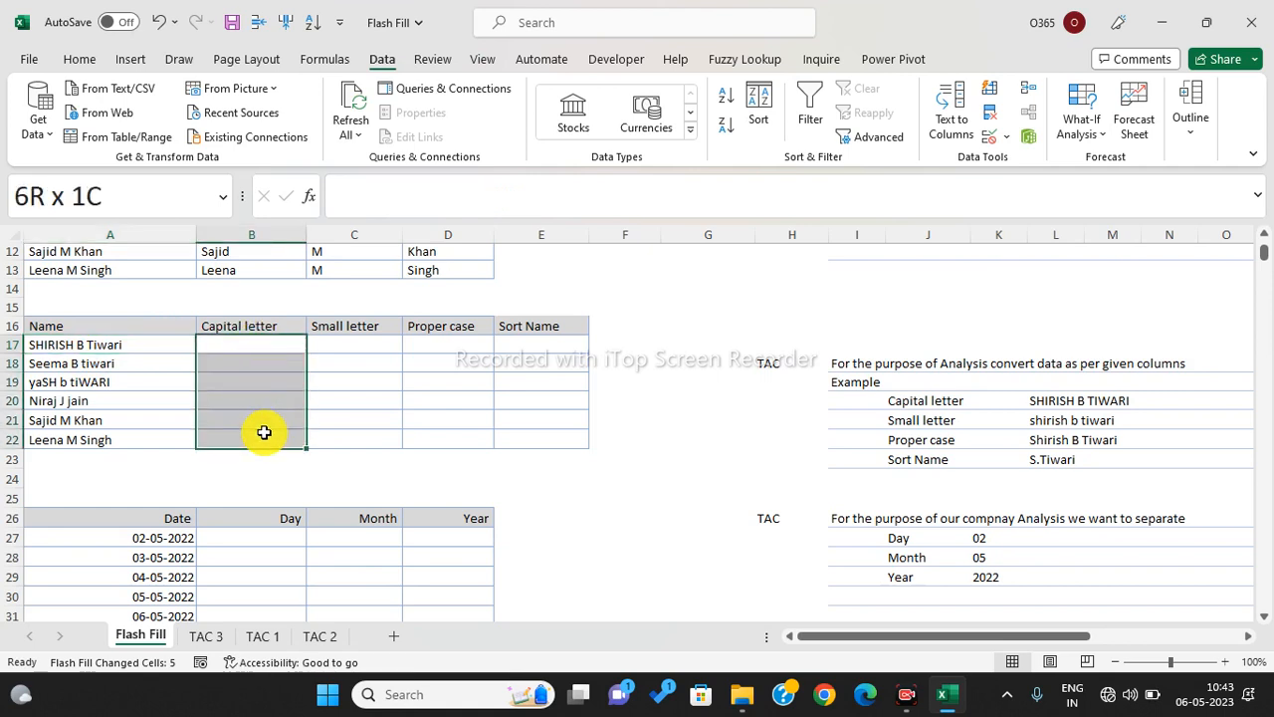
pyautogui.click(256, 344)
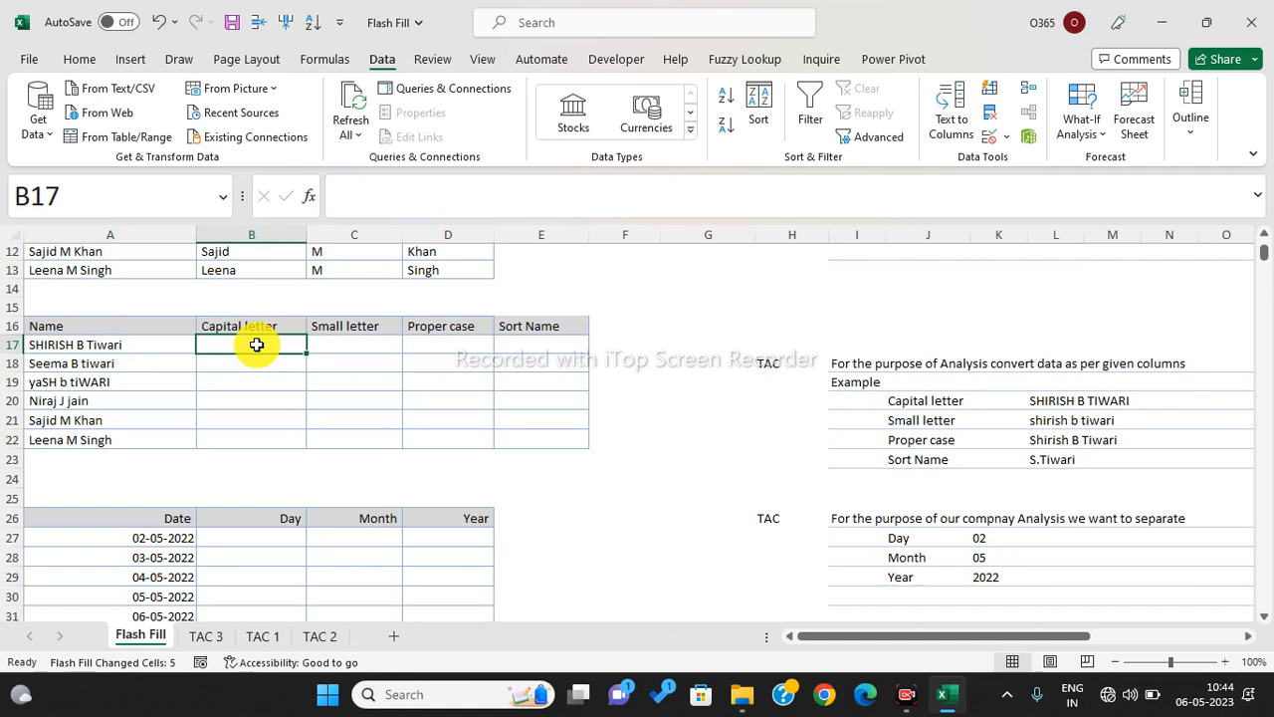
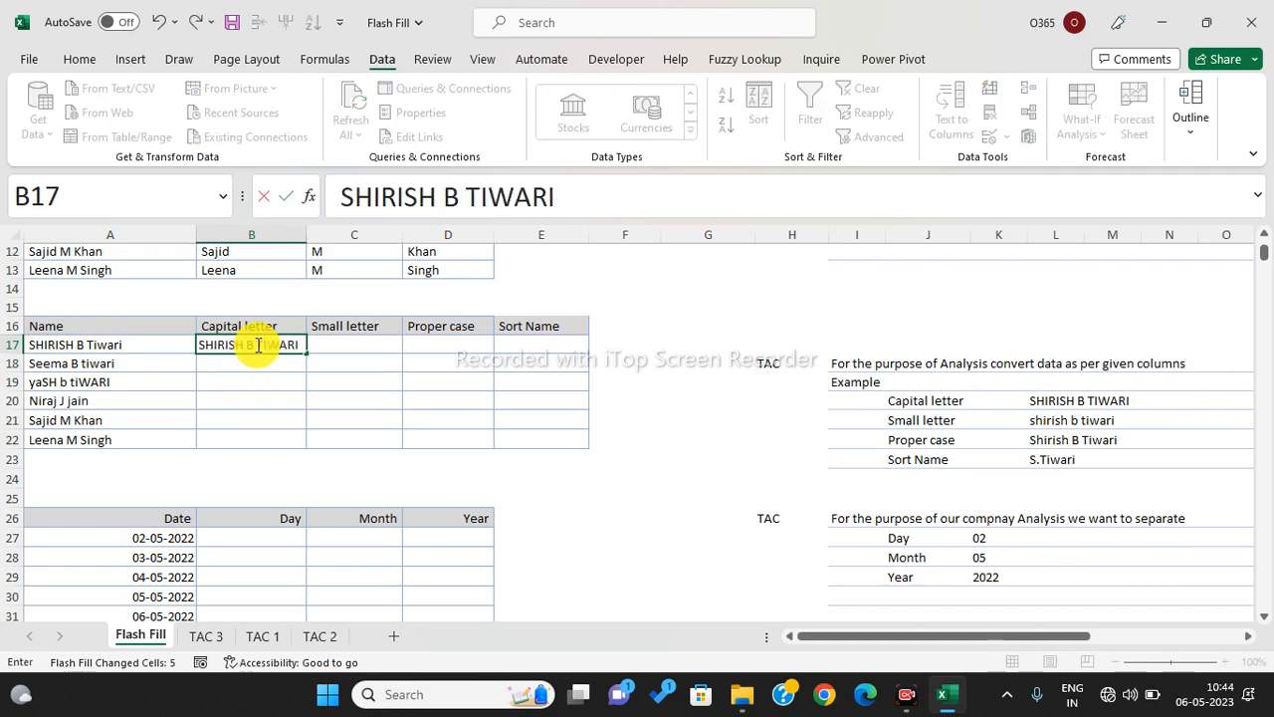
pyautogui.press('Return')
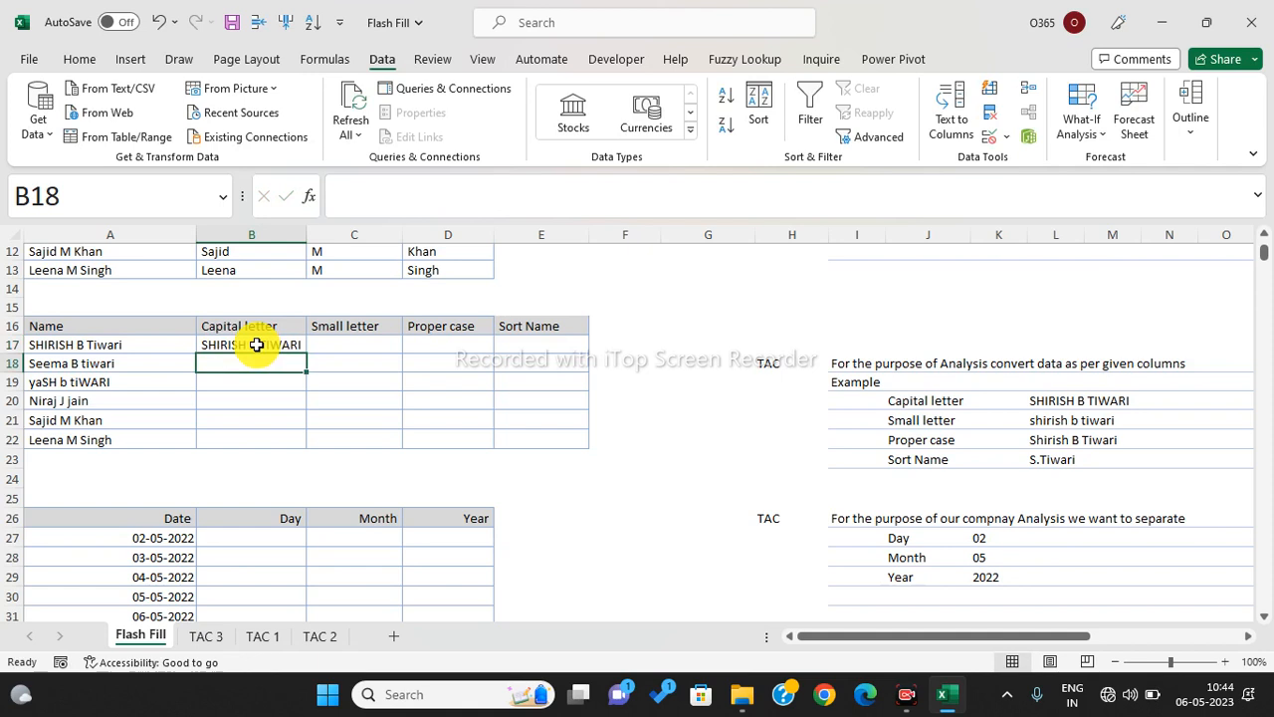
pyautogui.moveTo(256, 344); pyautogui.dragTo(256, 436)
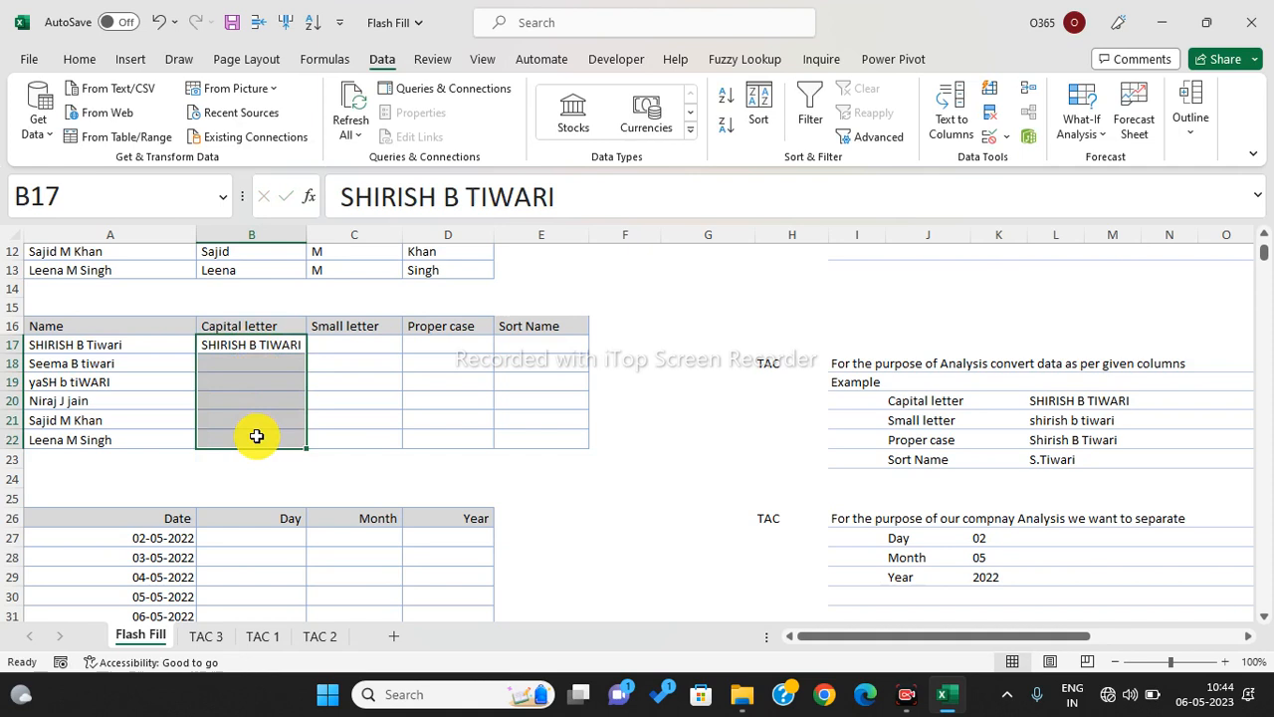
pyautogui.hotkey('ctrl', 'e')
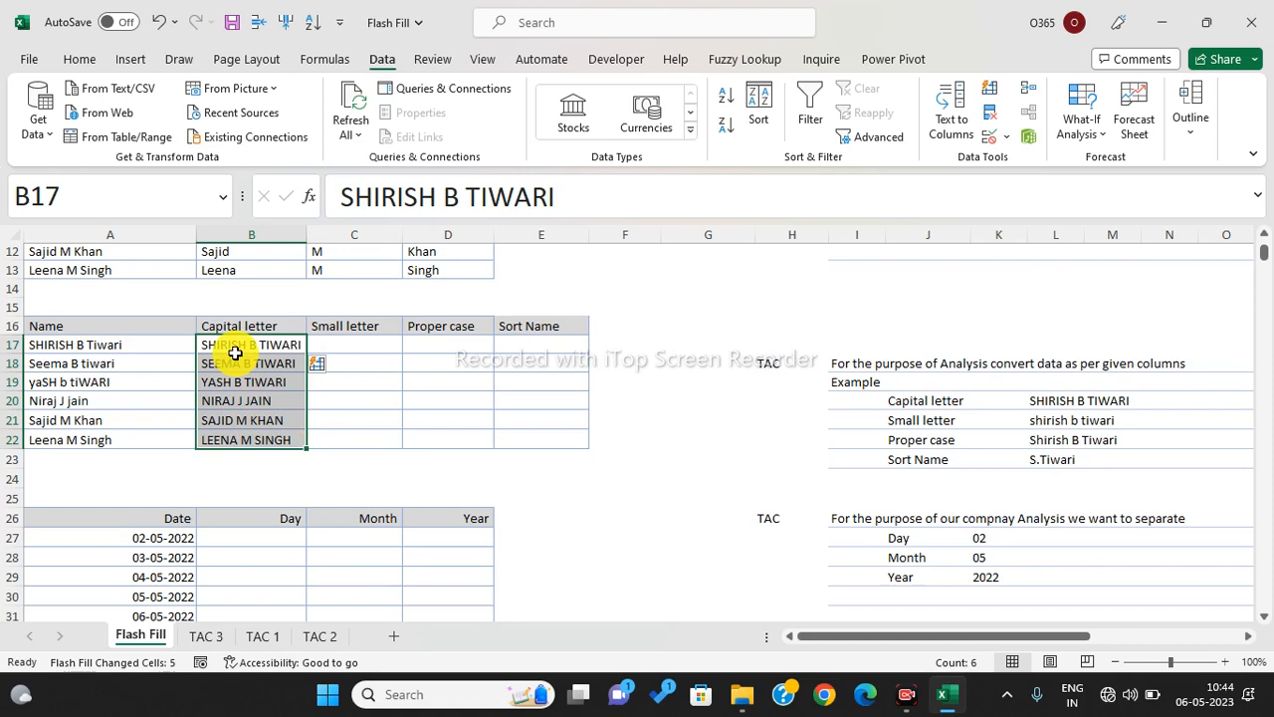
pyautogui.click(354, 343)
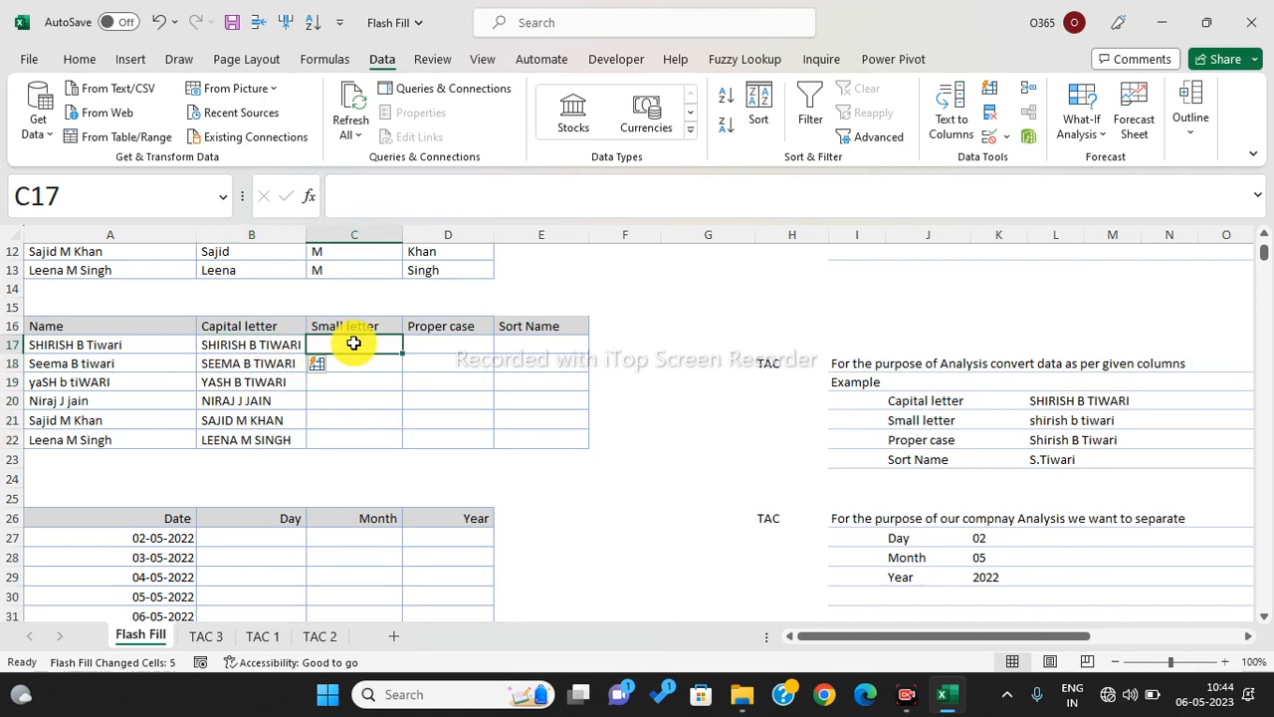
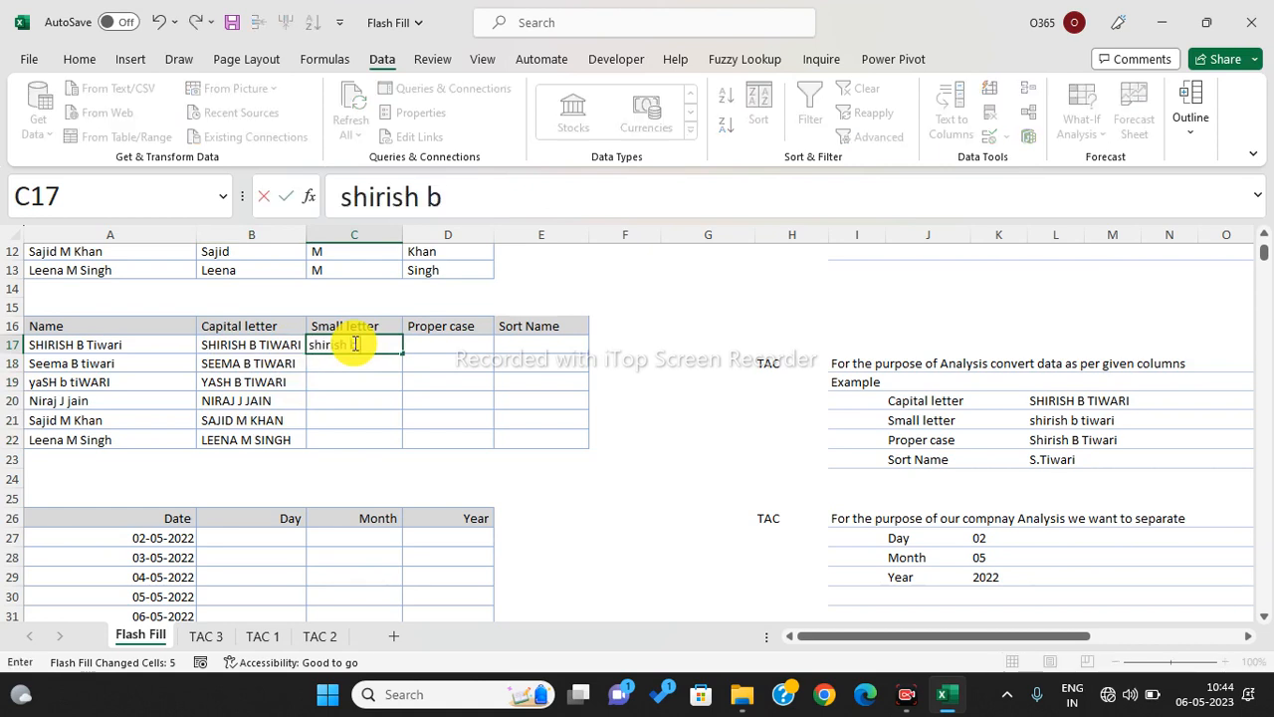
pyautogui.press('Return')
pyautogui.moveTo(354, 343); pyautogui.dragTo(361, 432)
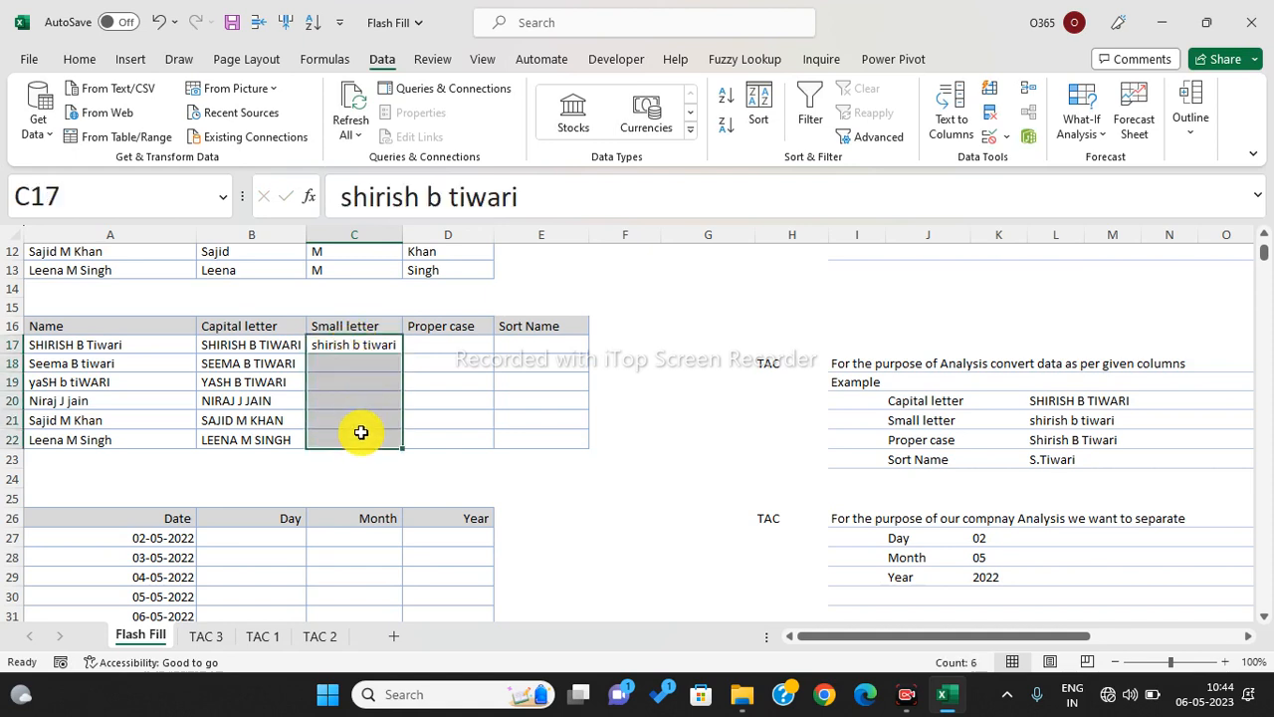
pyautogui.hotkey('ctrl', 'e')
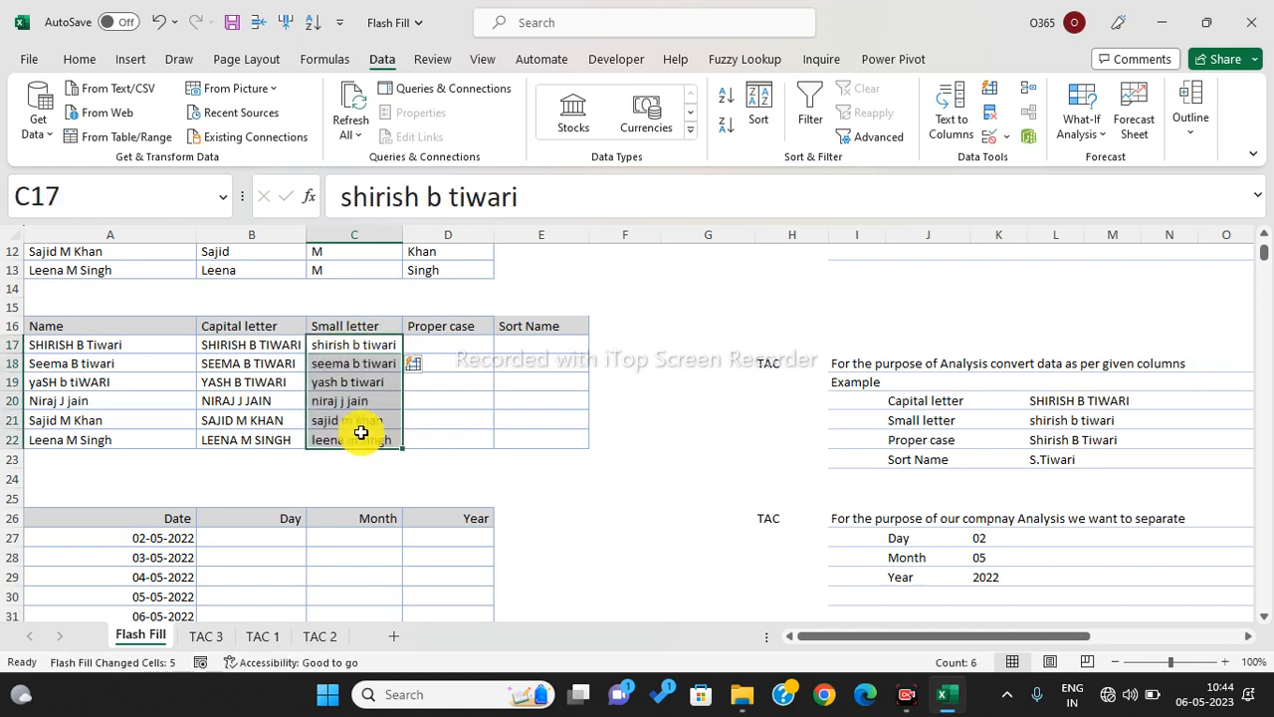
pyautogui.click(451, 344)
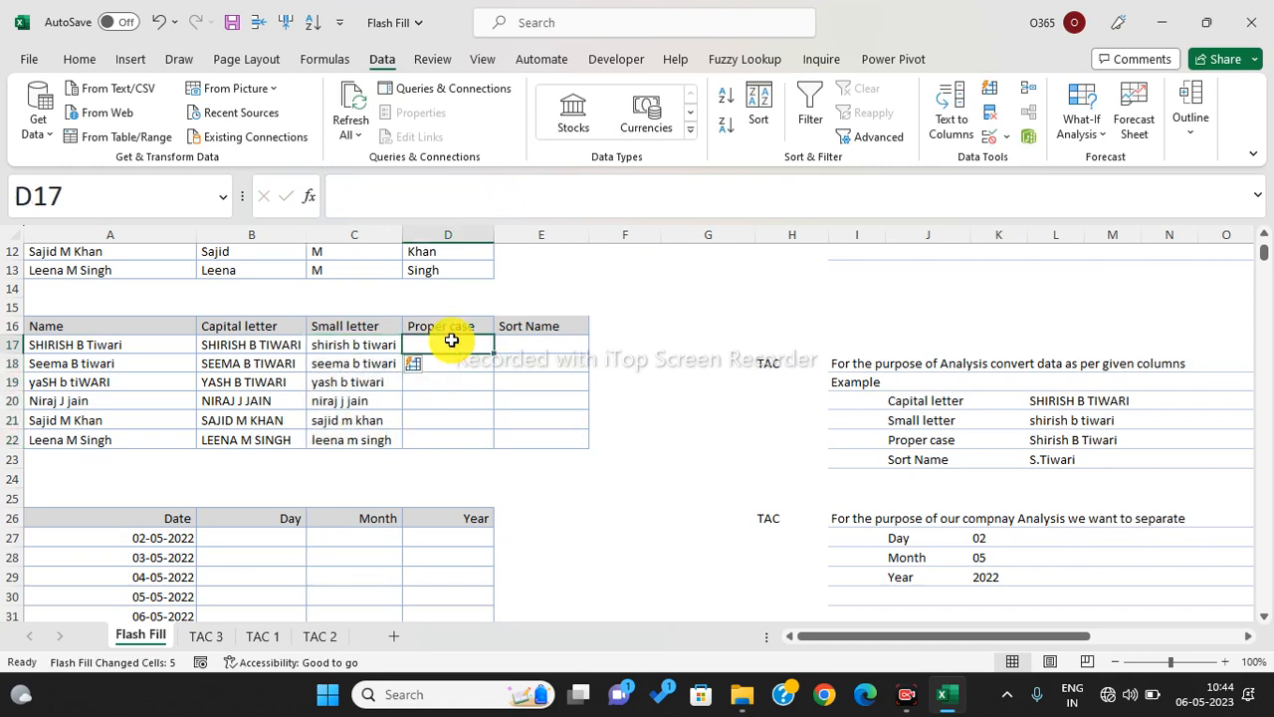
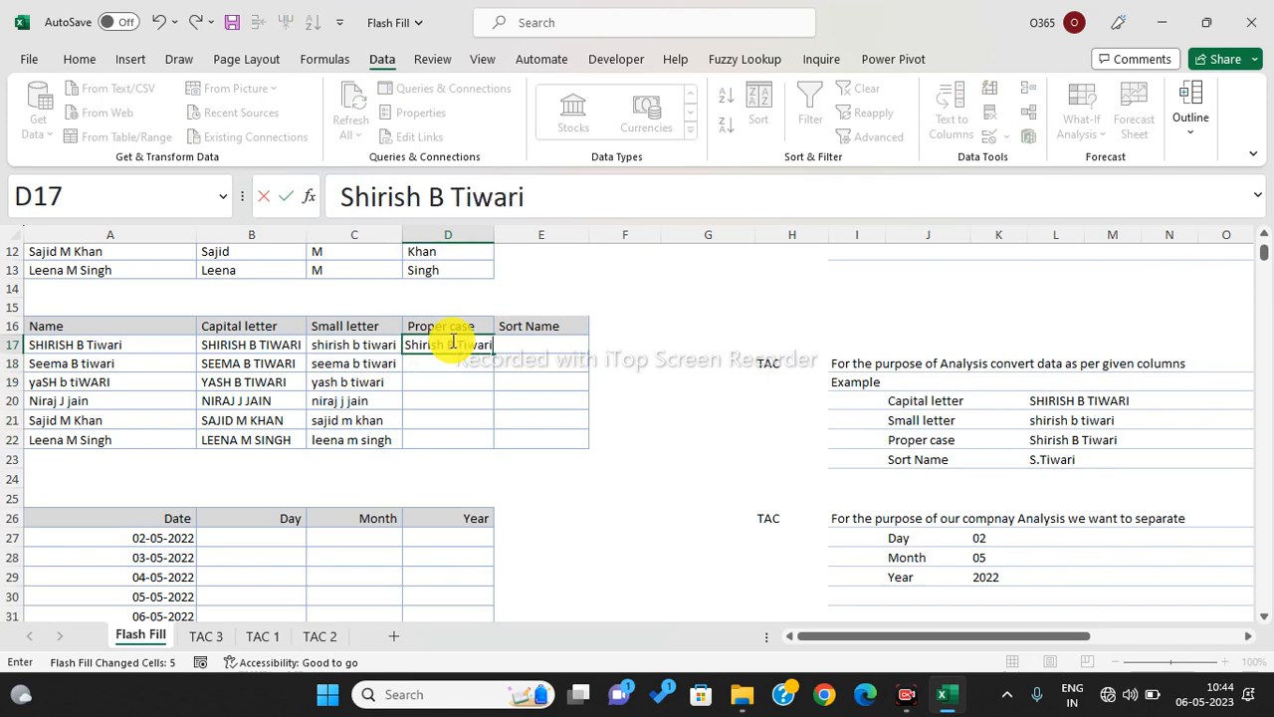
pyautogui.press('Return')
pyautogui.moveTo(451, 342); pyautogui.dragTo(455, 437)
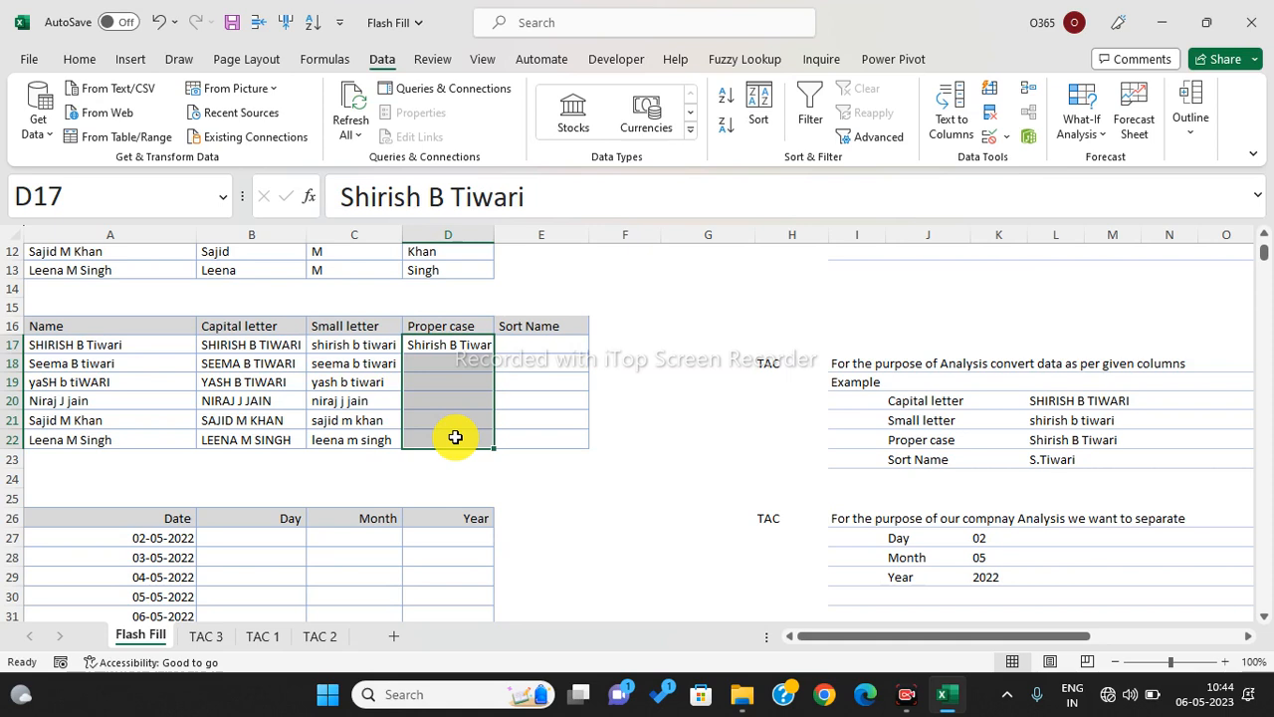
pyautogui.hotkey('ctrl', 'e')
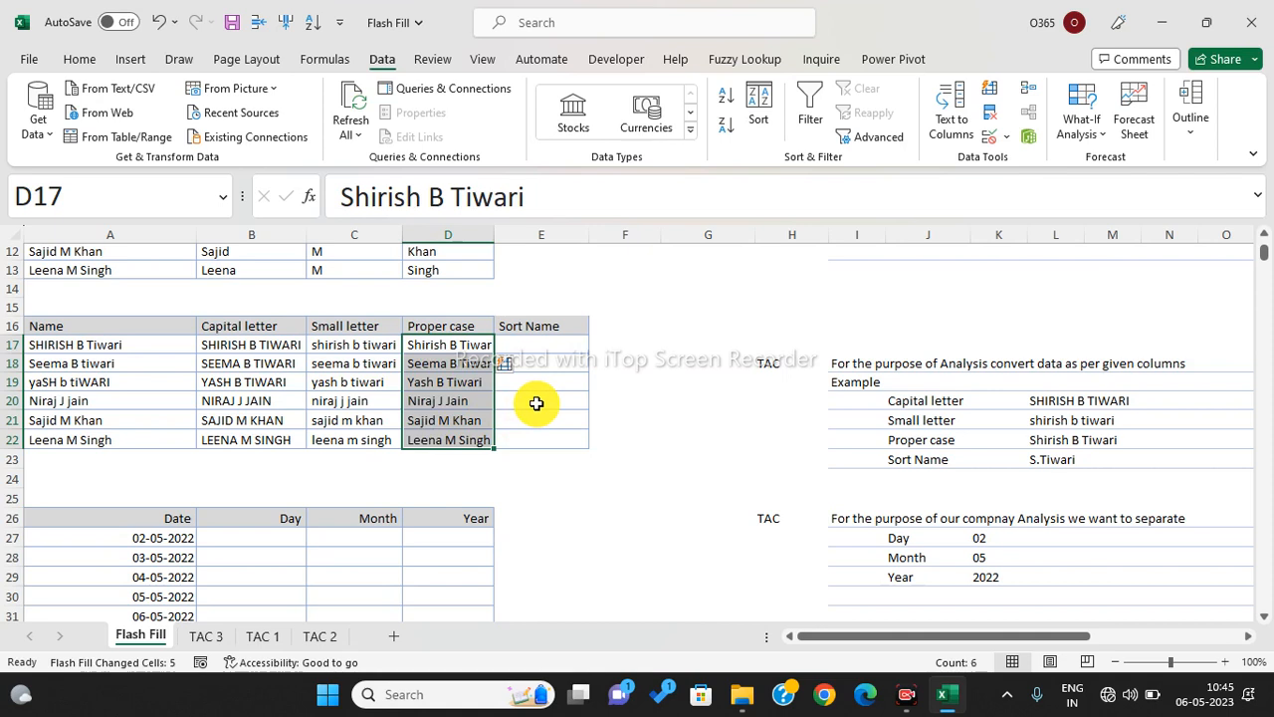
pyautogui.click(583, 364)
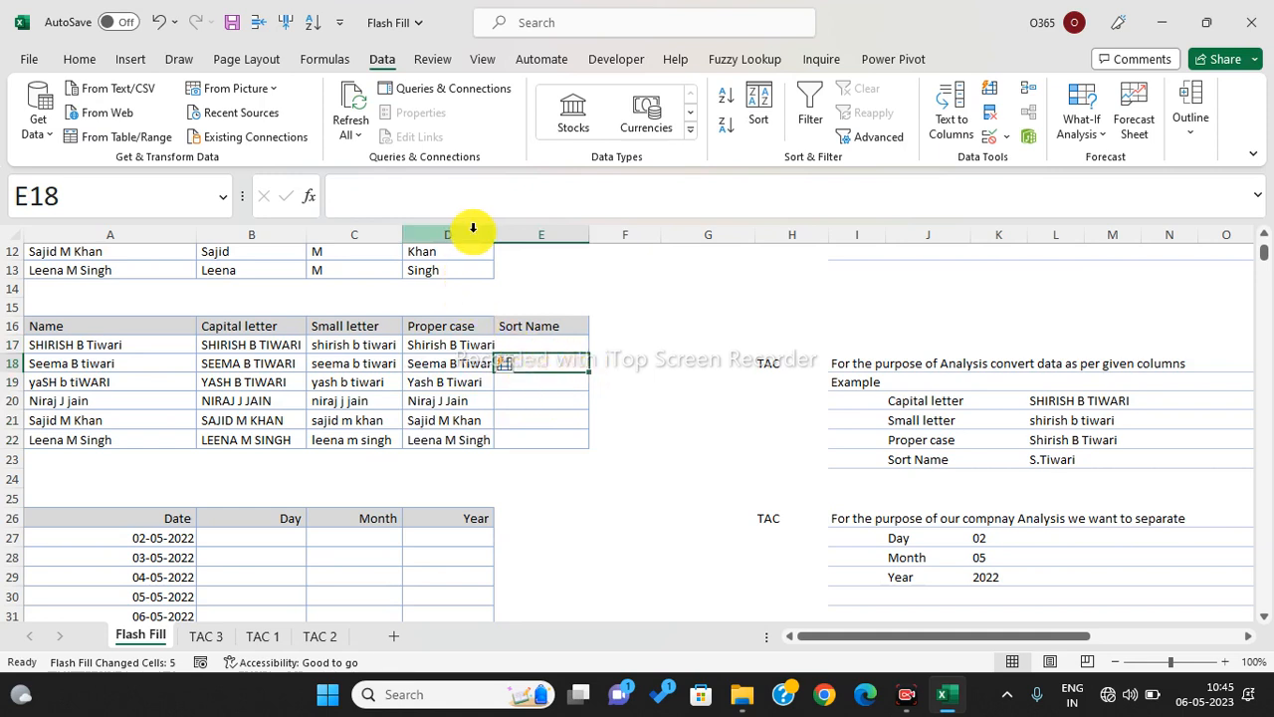
# - Widen column D so the proper-case names fit
pyautogui.moveTo(493, 235); pyautogui.dragTo(511, 234)
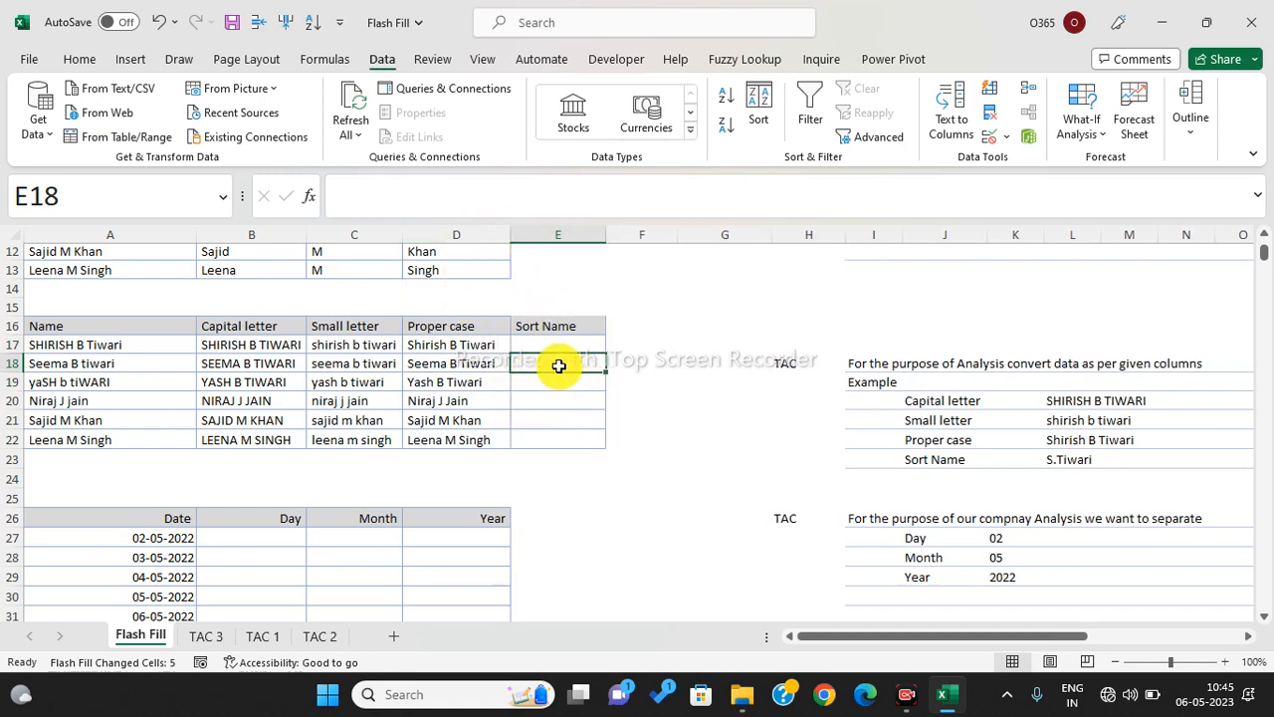
pyautogui.moveTo(555, 339); pyautogui.dragTo(566, 429)
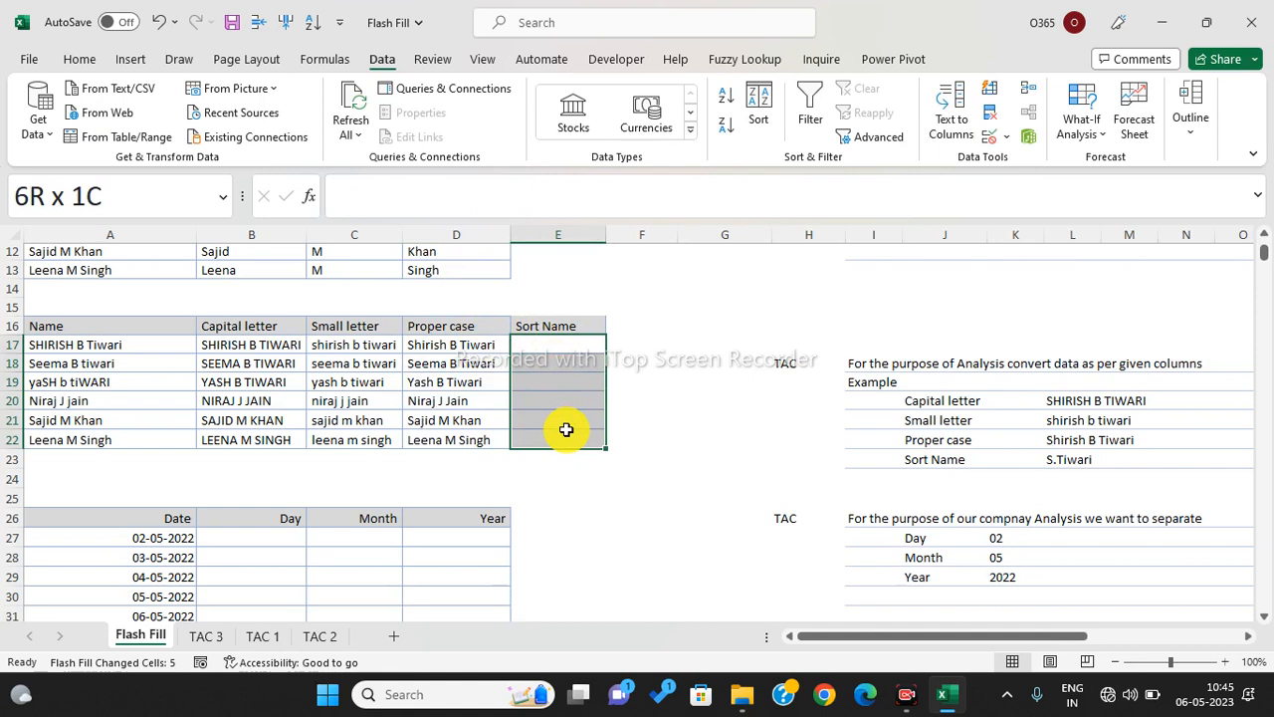
pyautogui.moveTo(565, 429); pyautogui.dragTo(566, 429)
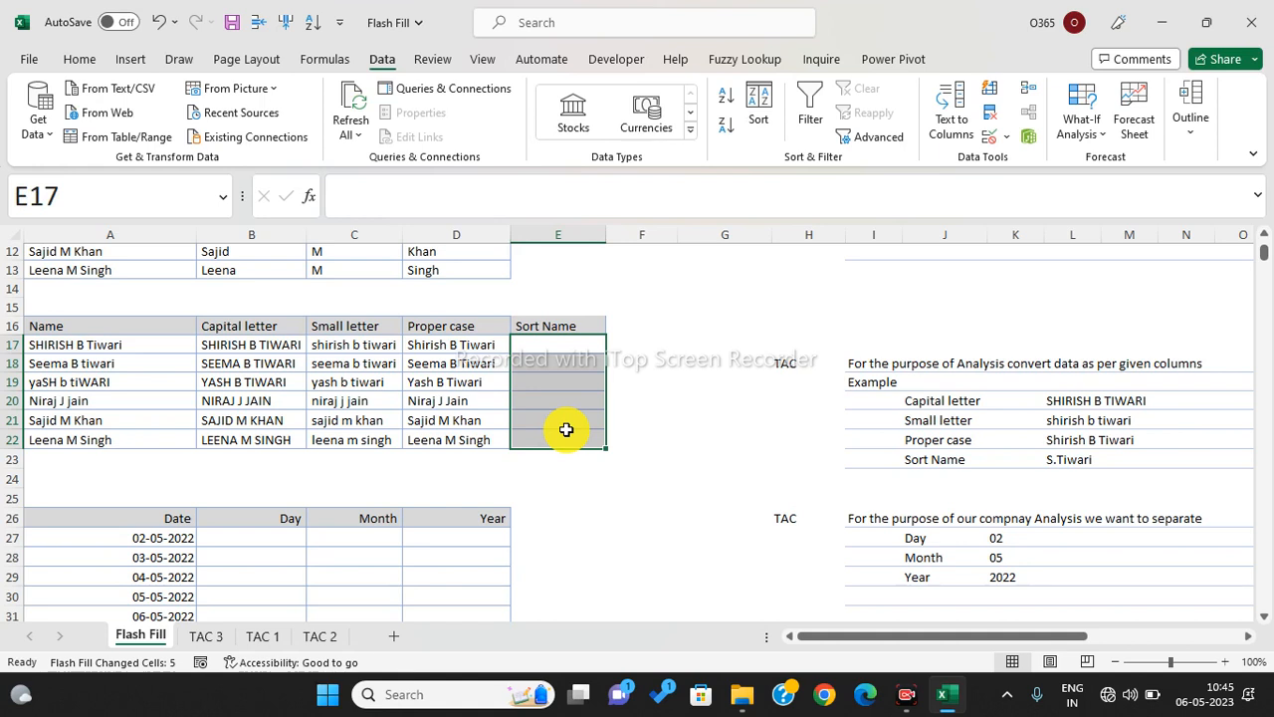
# - Trial-fill S.B.T initials down E17:E22 with Flash Fill, then delete them
pyautogui.click(549, 349)
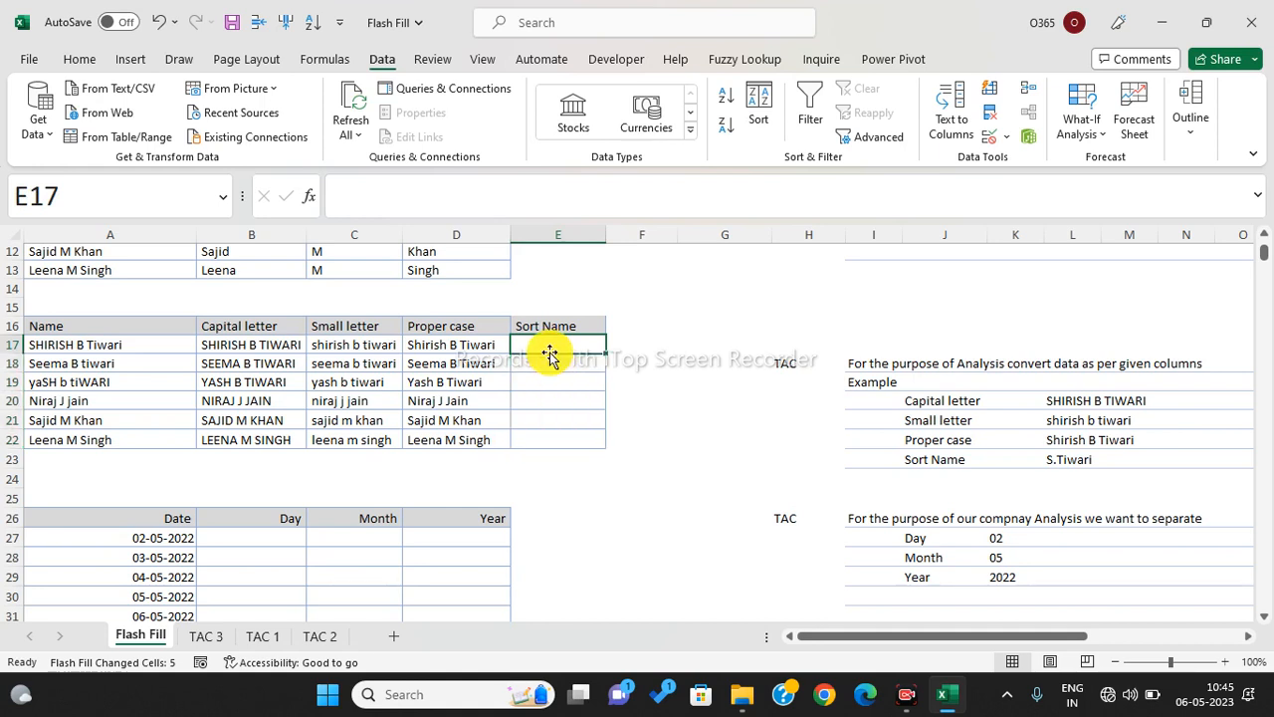
pyautogui.write('S.B.T')
pyautogui.press('Return')
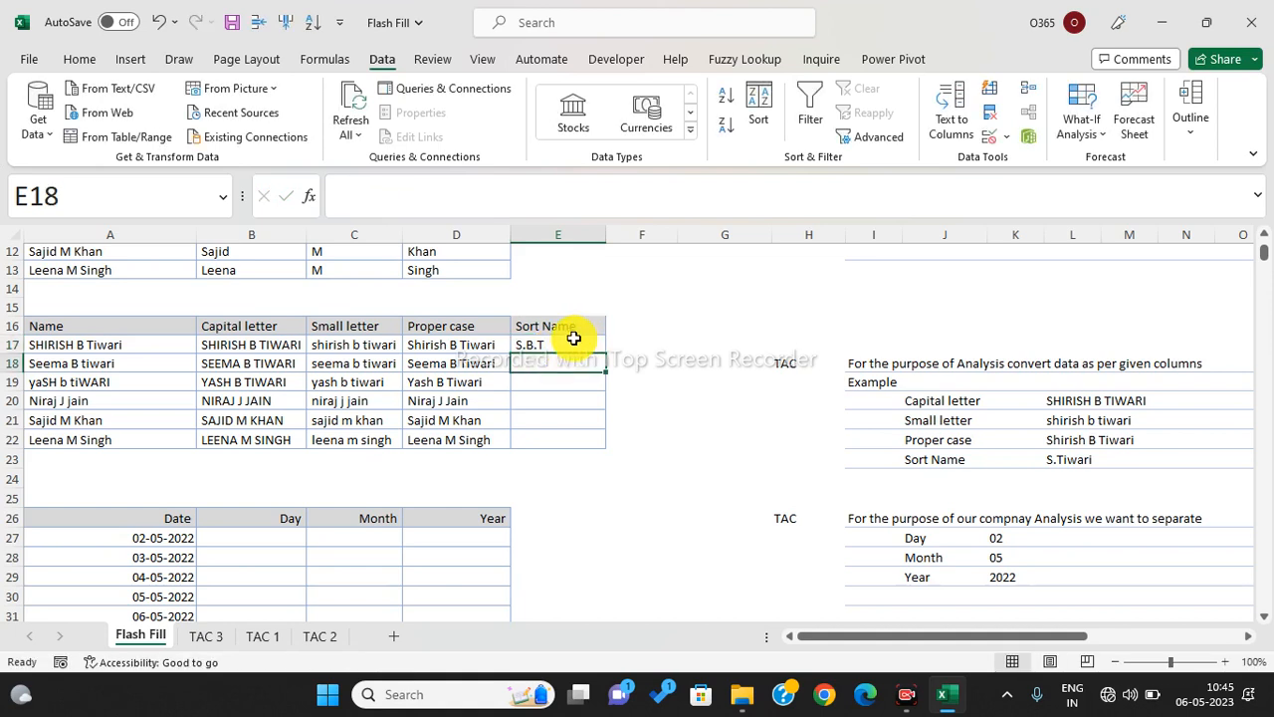
pyautogui.moveTo(570, 342); pyautogui.dragTo(591, 448)
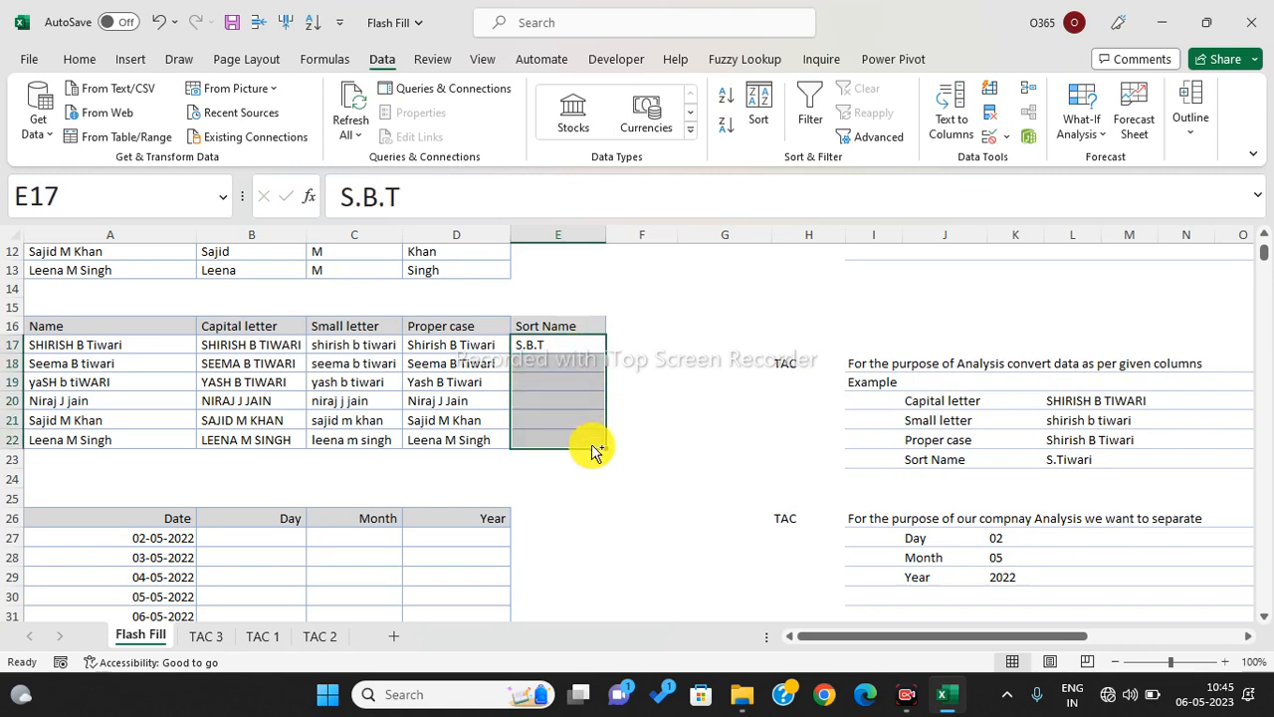
pyautogui.hotkey('ctrl', 'e')
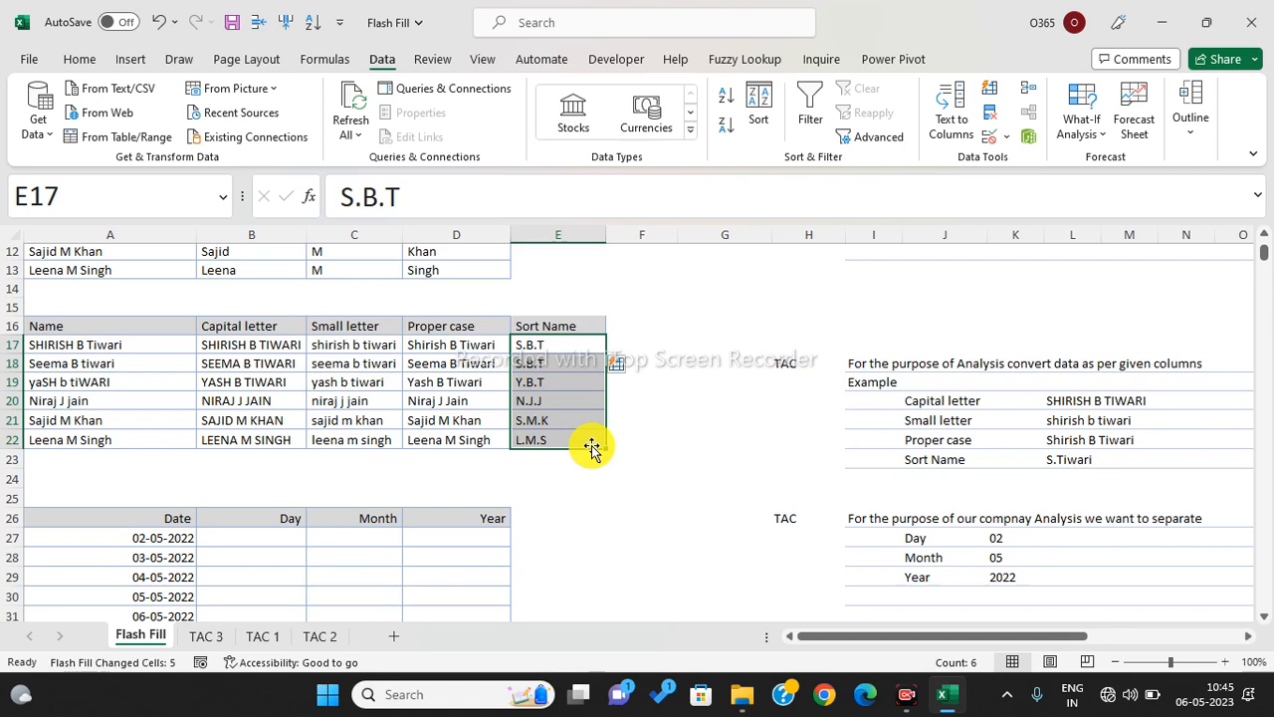
pyautogui.press('Delete')
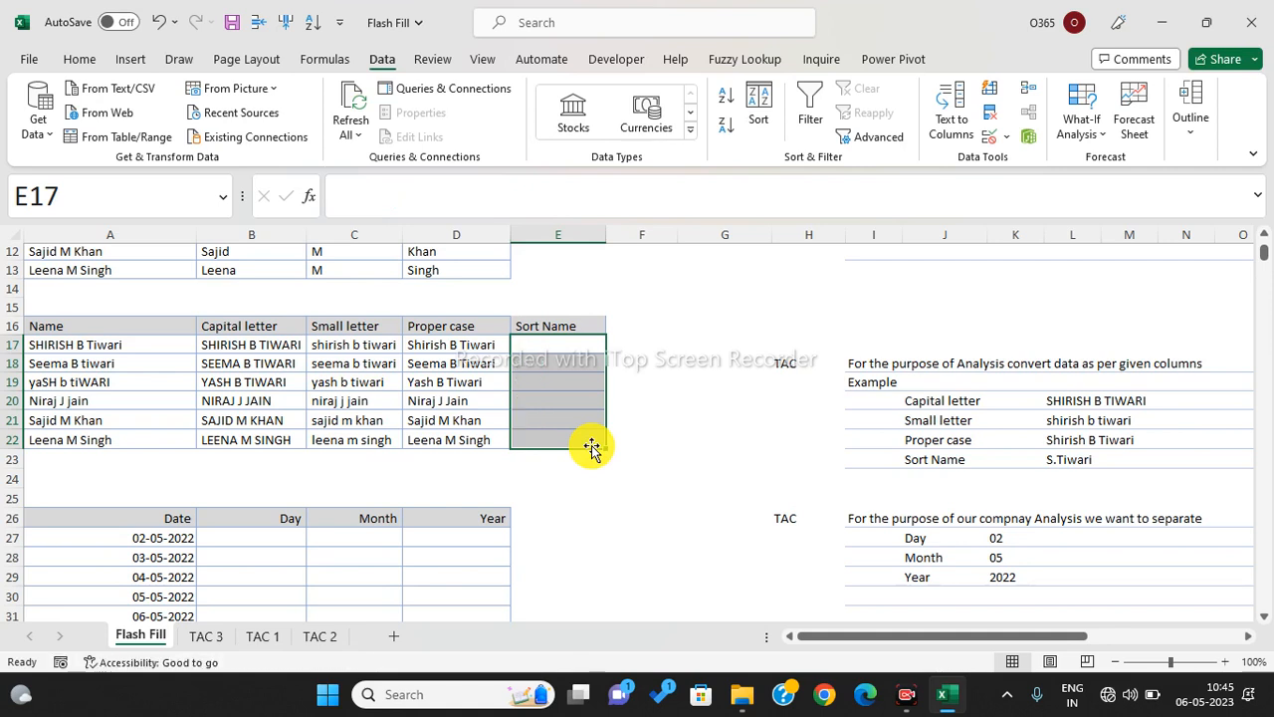
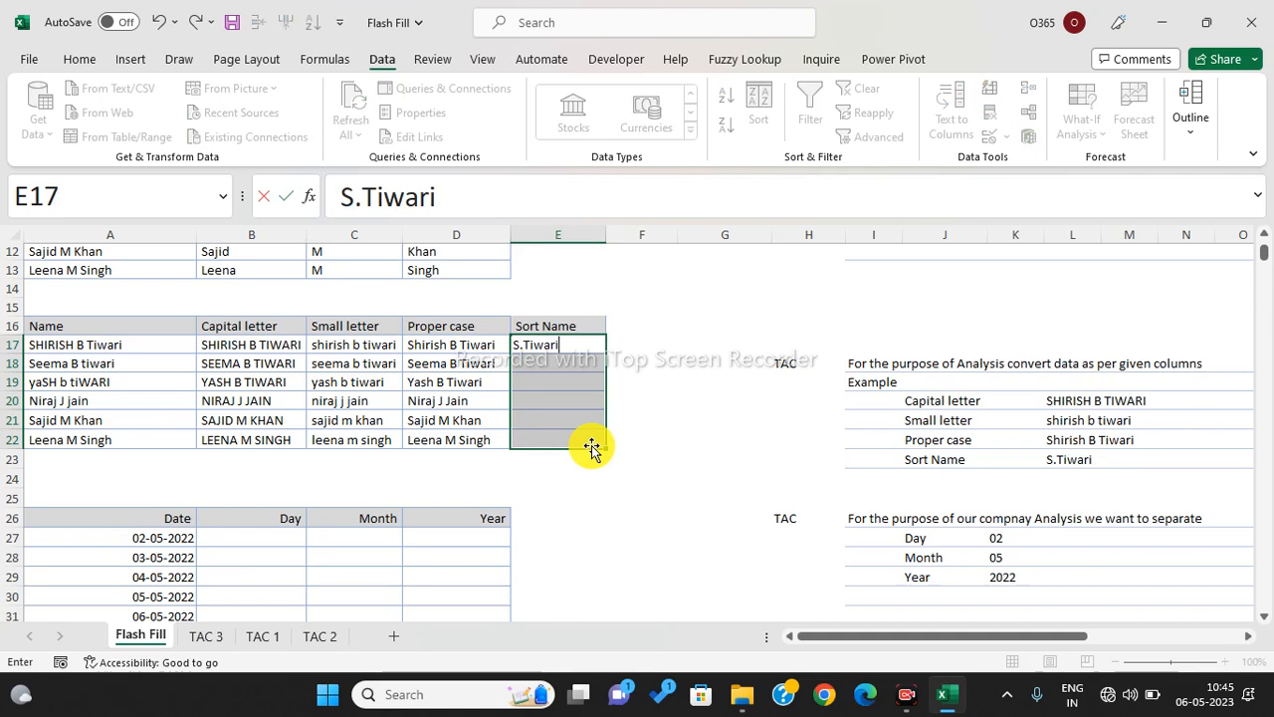
pyautogui.press('Return')
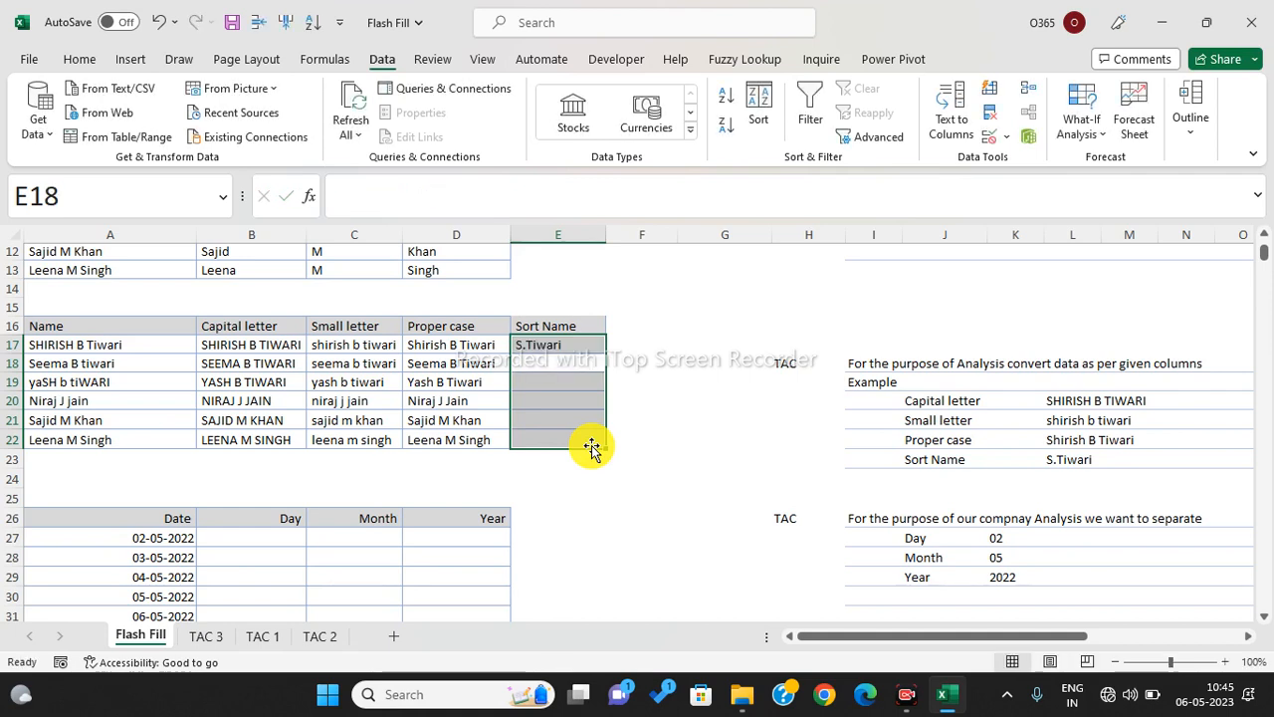
pyautogui.click(565, 424)
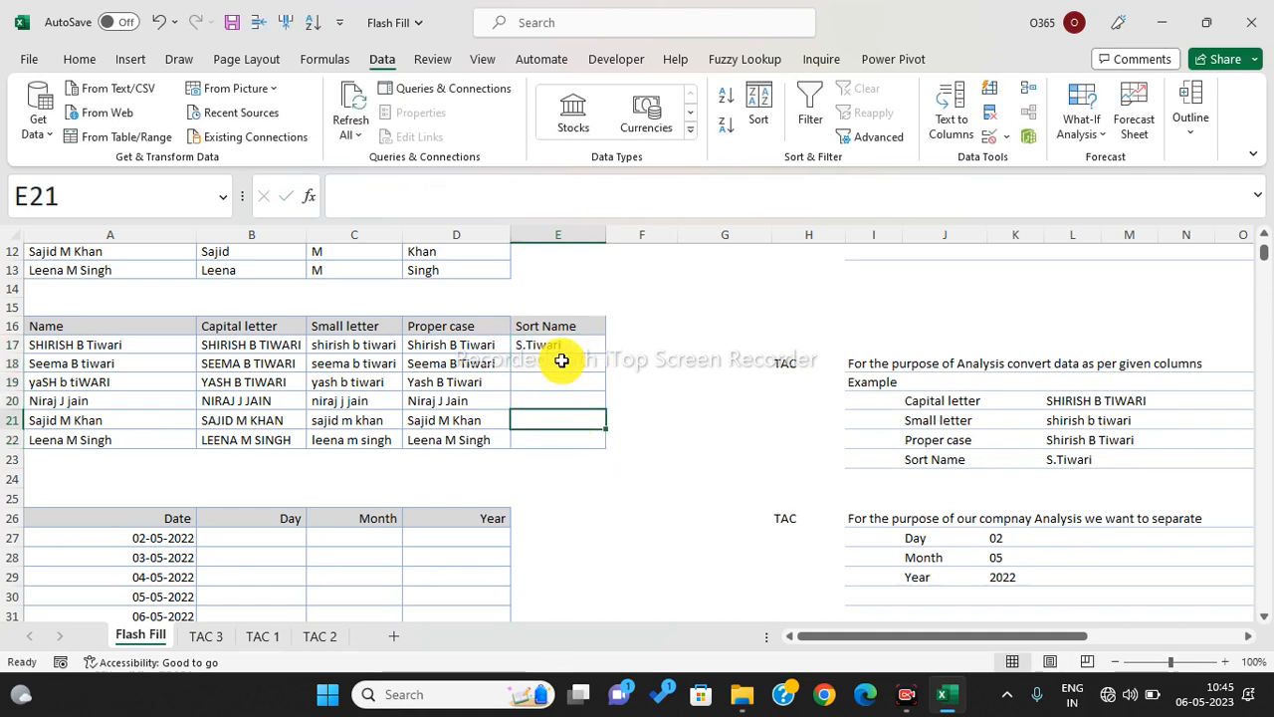
pyautogui.moveTo(558, 346); pyautogui.dragTo(564, 442)
pyautogui.hotkey('ctrl', 'e')
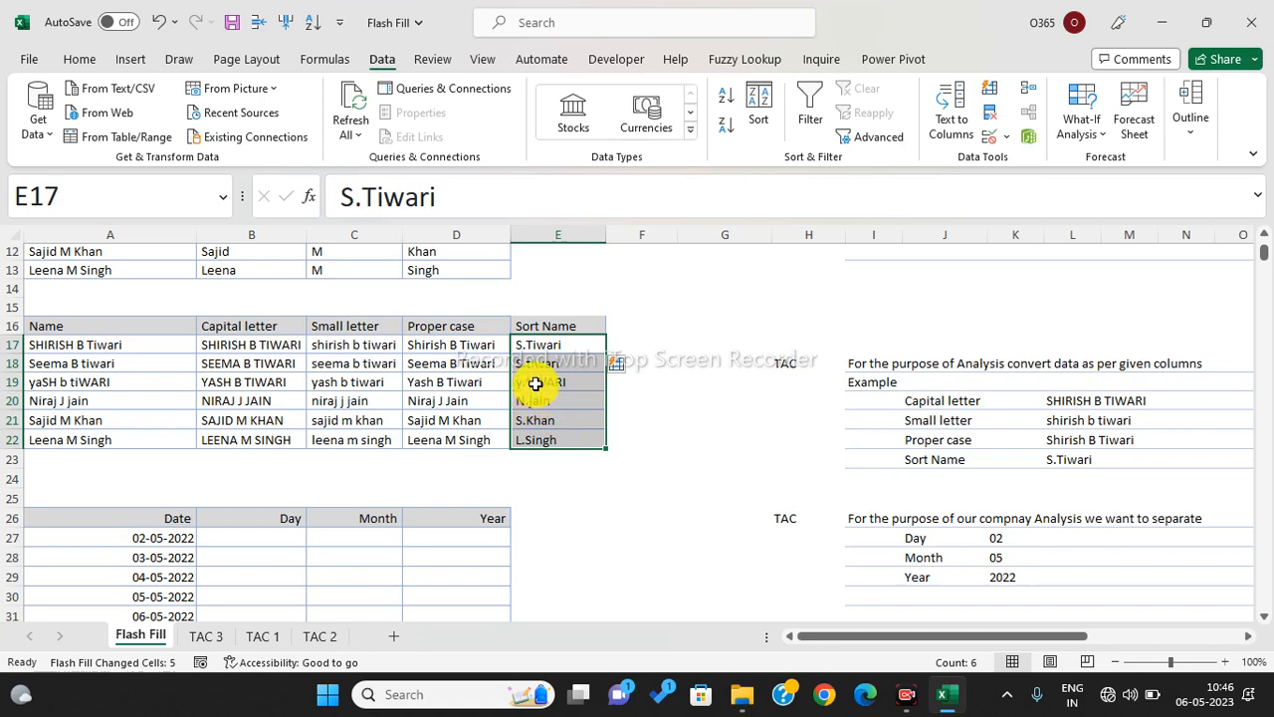
pyautogui.click(534, 383)
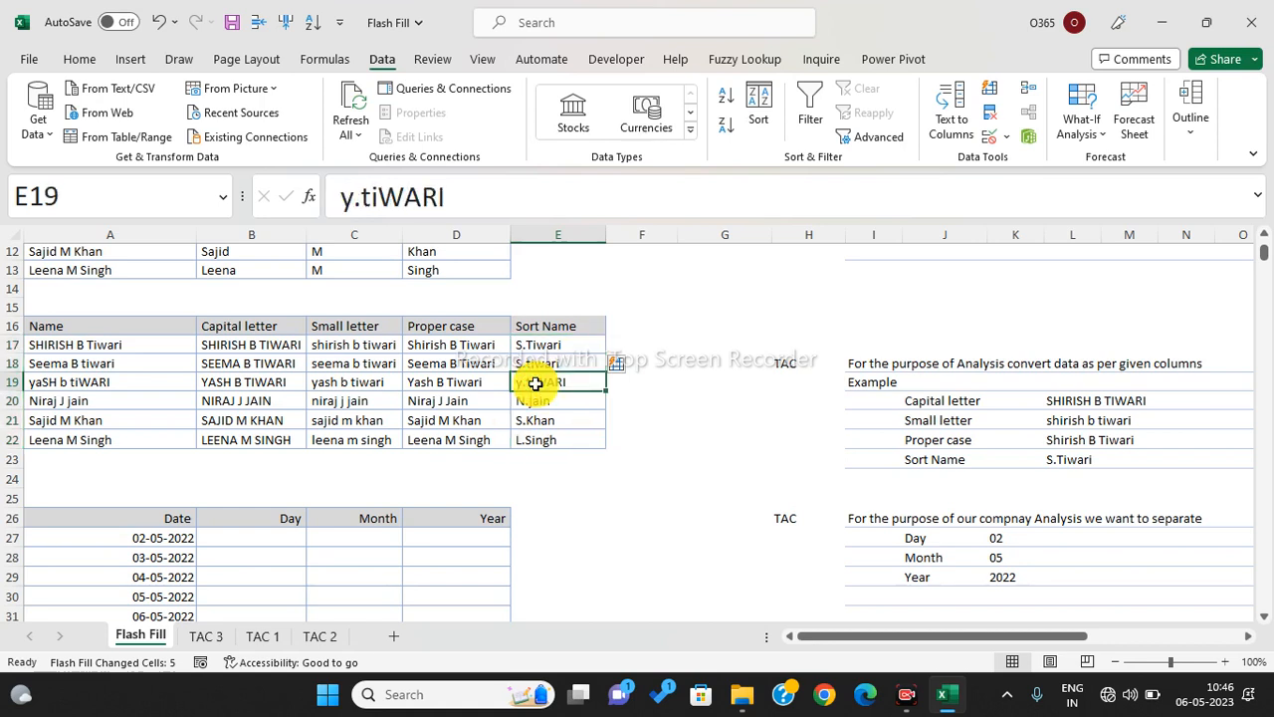
pyautogui.write('Y.Tiwari')
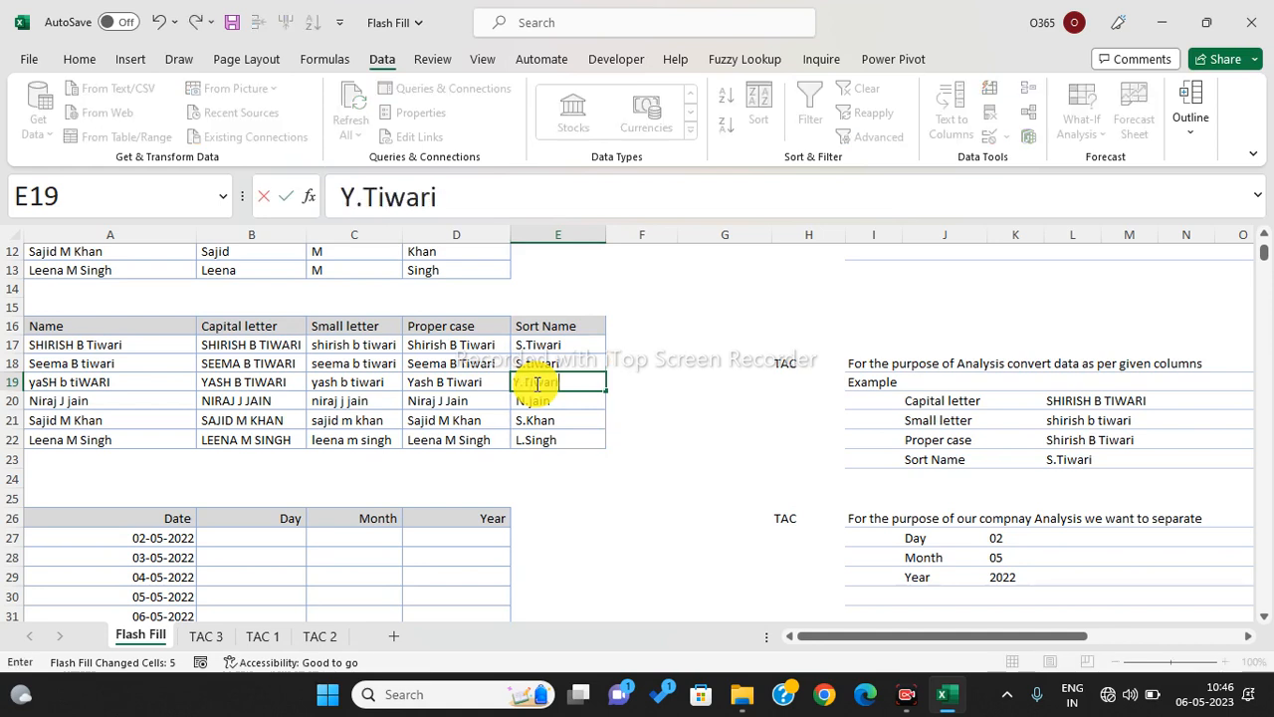
pyautogui.press('Return')
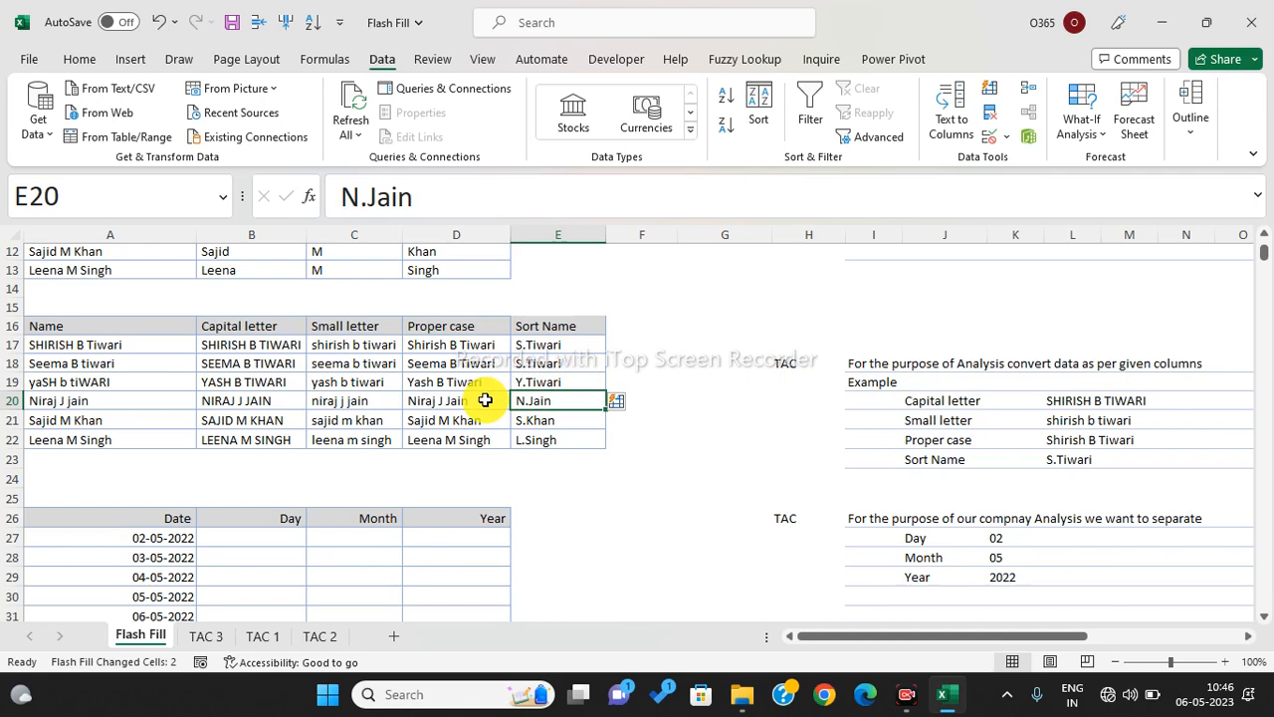
pyautogui.scroll(-1, 484, 401)
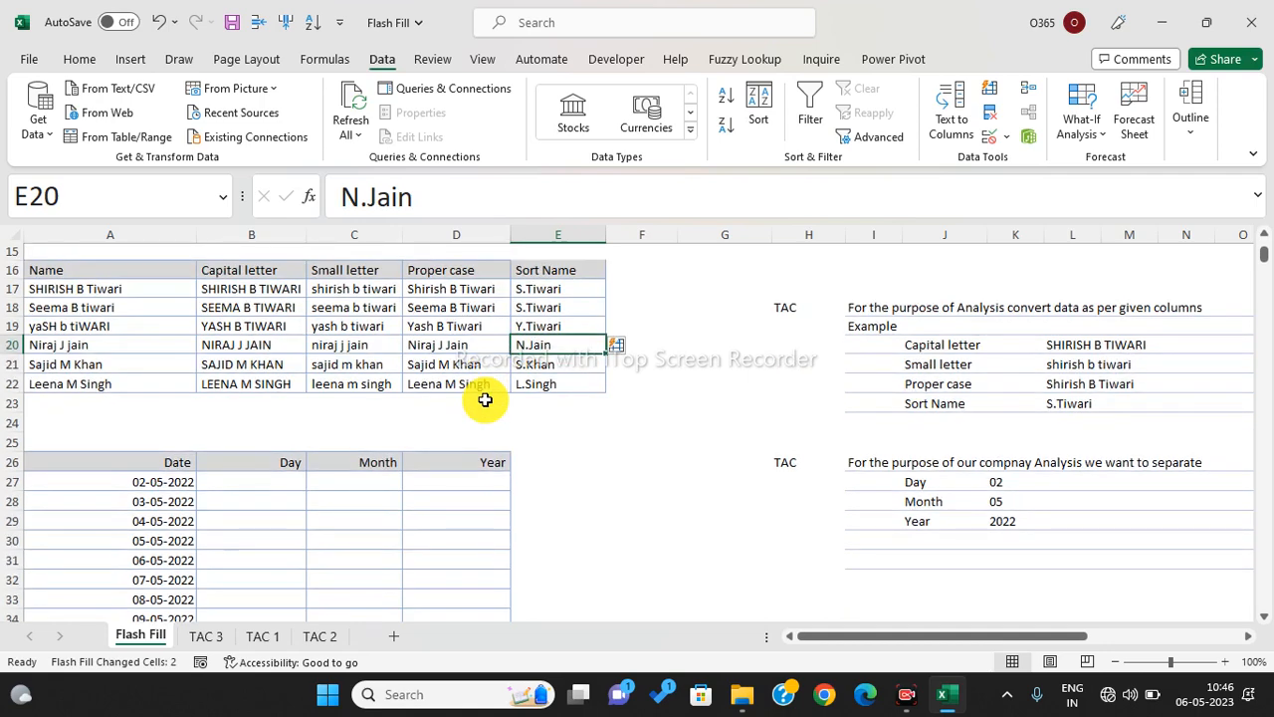
# - Select the dates in A27:A37 and the empty Day, Month and Year cells beside them
pyautogui.scroll(-2, 485, 400)
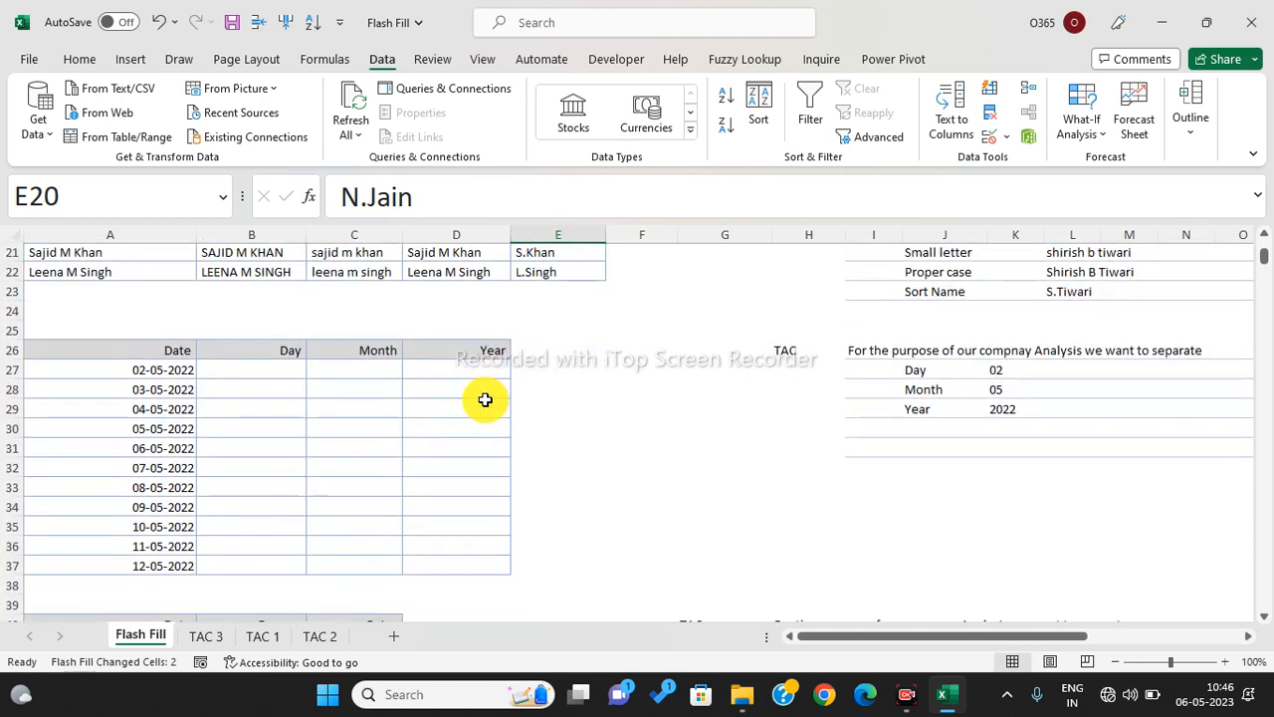
pyautogui.moveTo(165, 372); pyautogui.dragTo(171, 554)
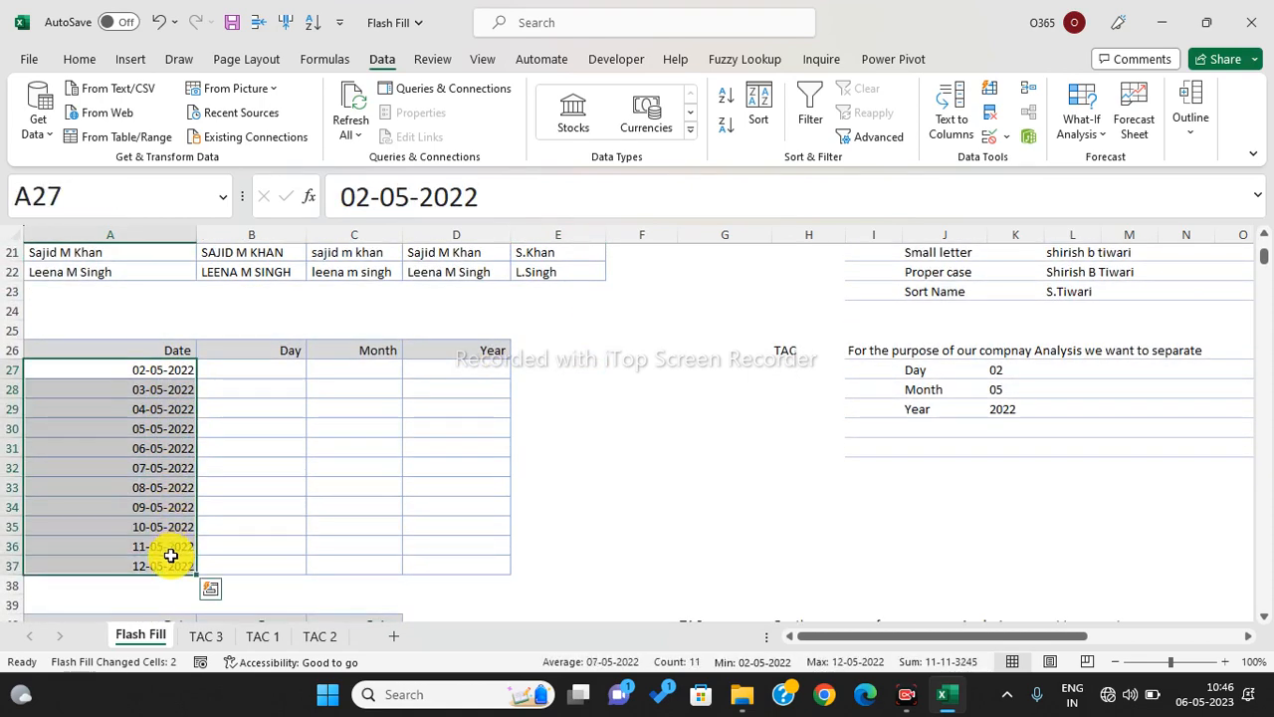
pyautogui.click(131, 386)
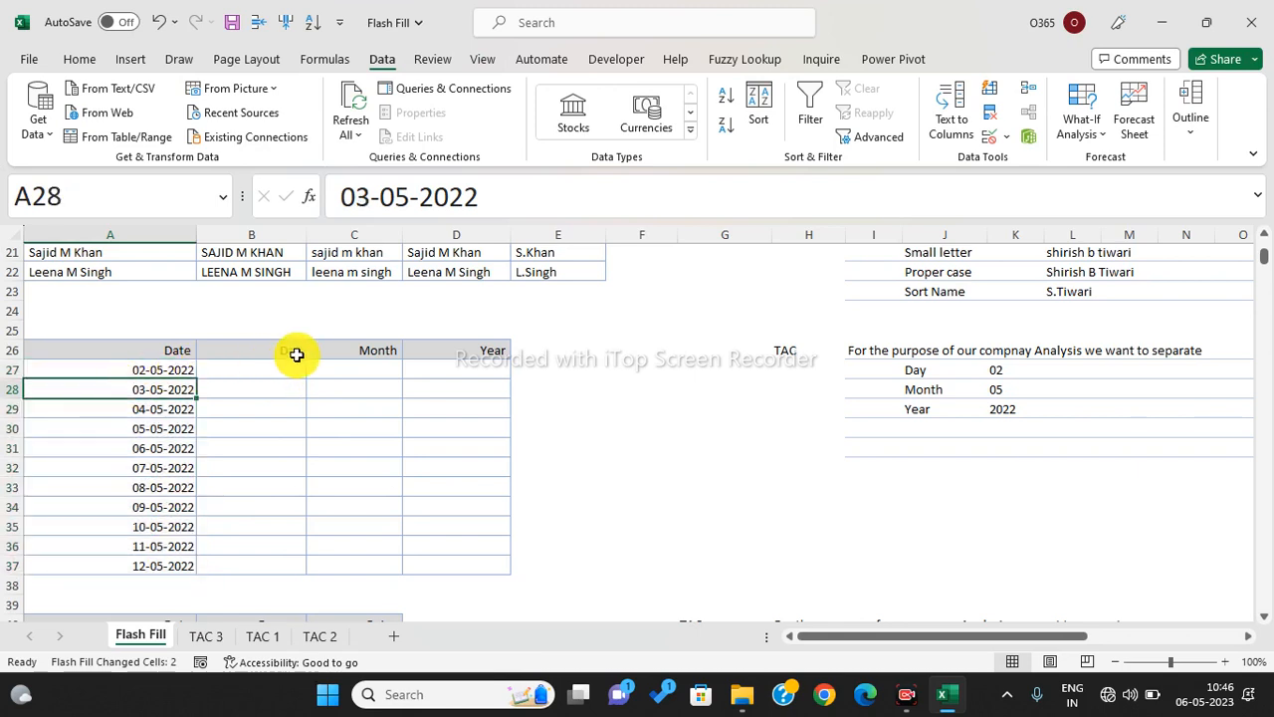
pyautogui.moveTo(285, 367); pyautogui.dragTo(292, 433)
pyautogui.click(364, 373)
pyautogui.moveTo(378, 449); pyautogui.dragTo(383, 503)
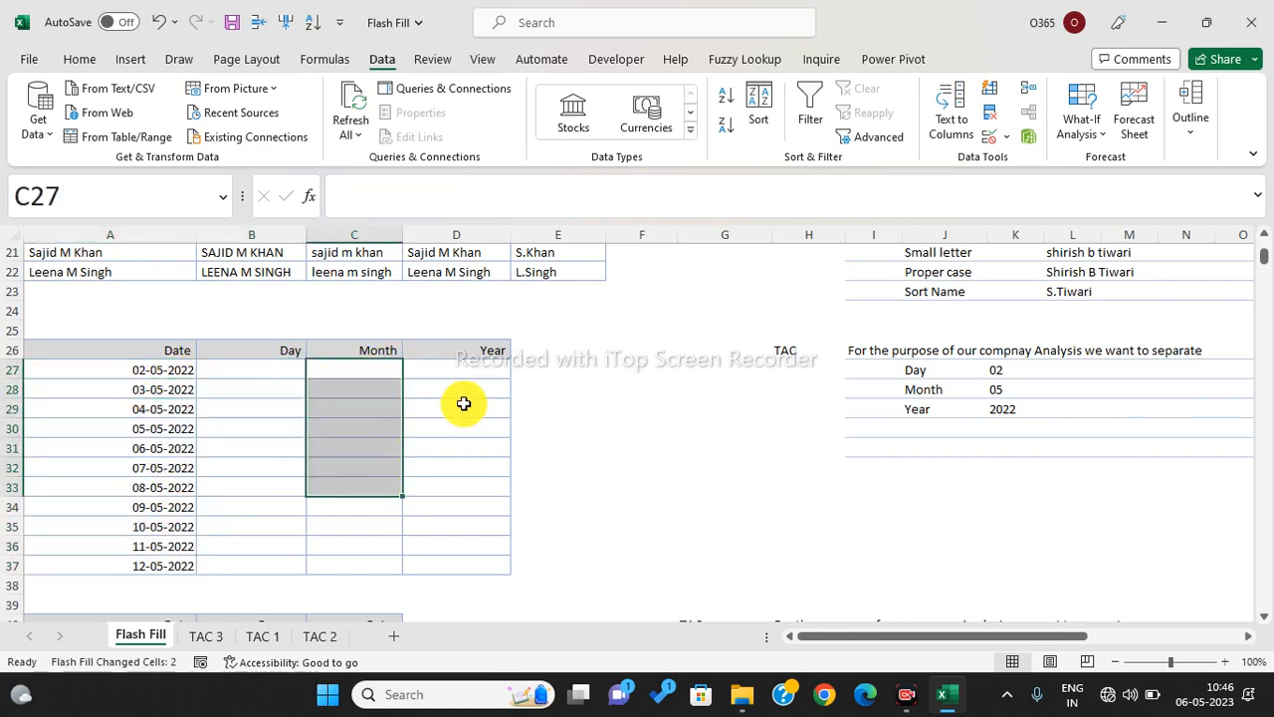
pyautogui.moveTo(464, 369); pyautogui.dragTo(488, 510)
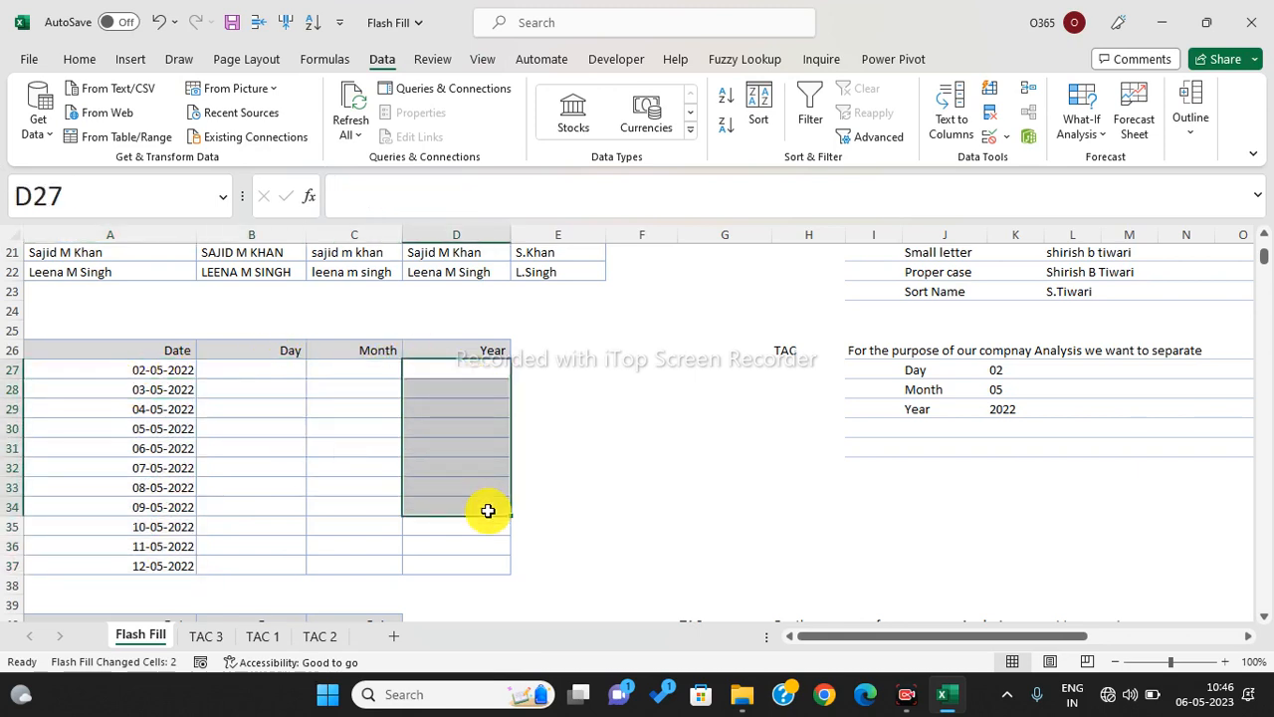
# - Enter 02 in B27, which shows as 2.00, then select the date table A27:D37
pyautogui.click(268, 369)
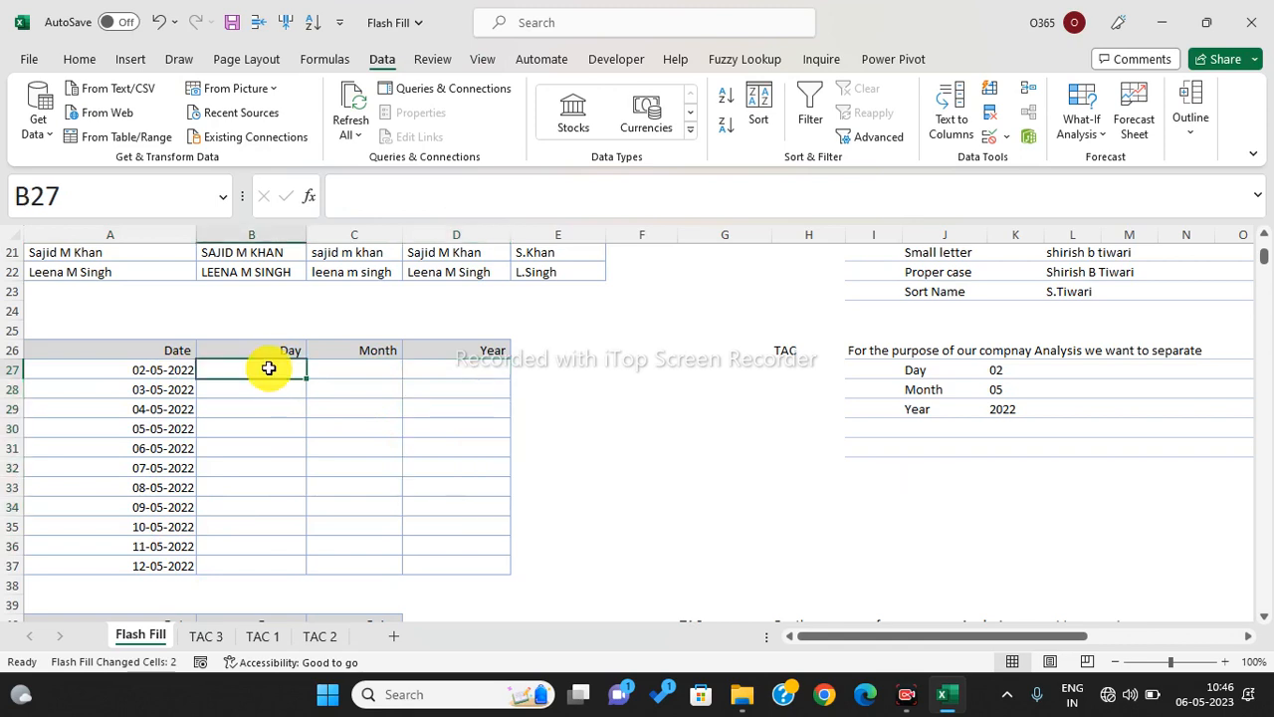
pyautogui.write('02')
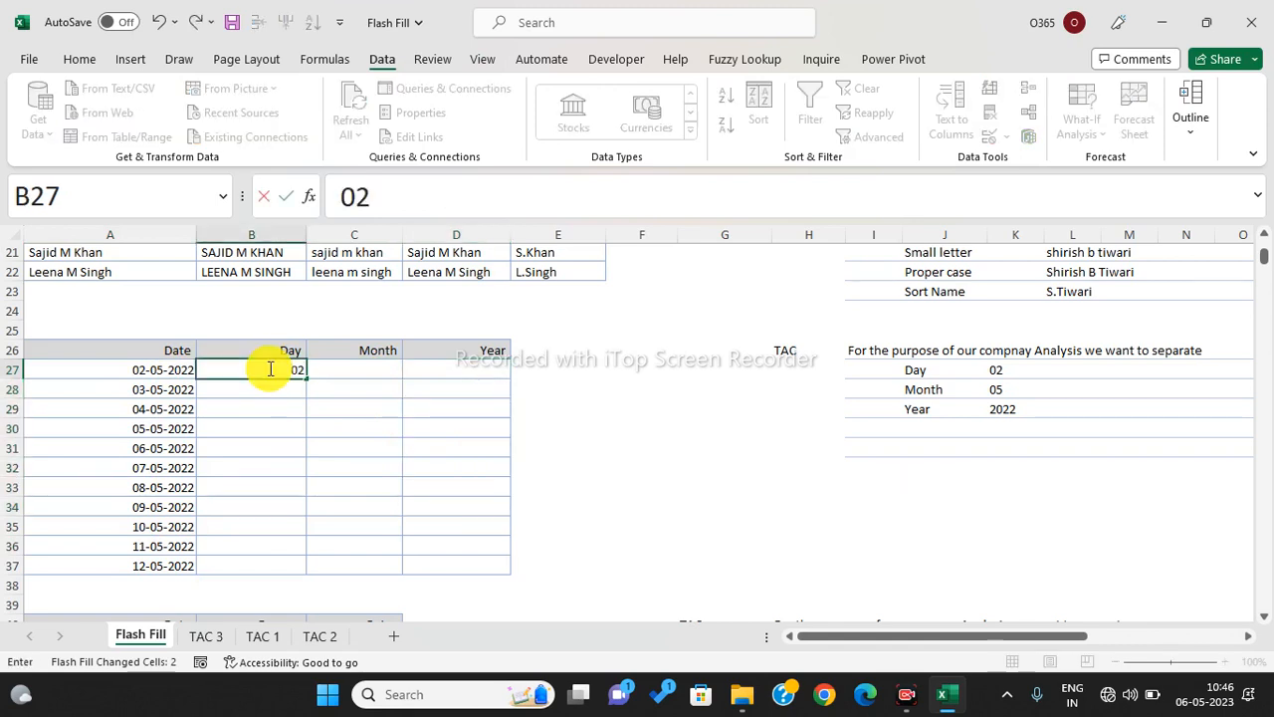
pyautogui.press('Return')
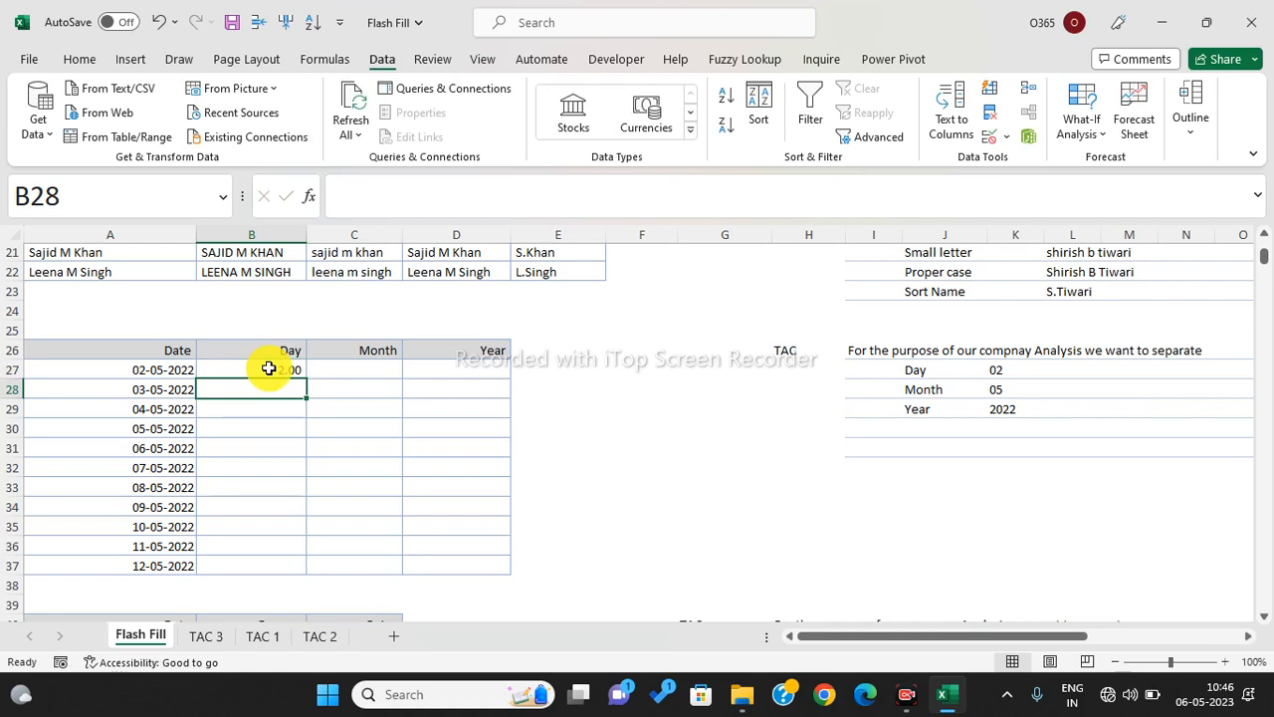
pyautogui.click(268, 369)
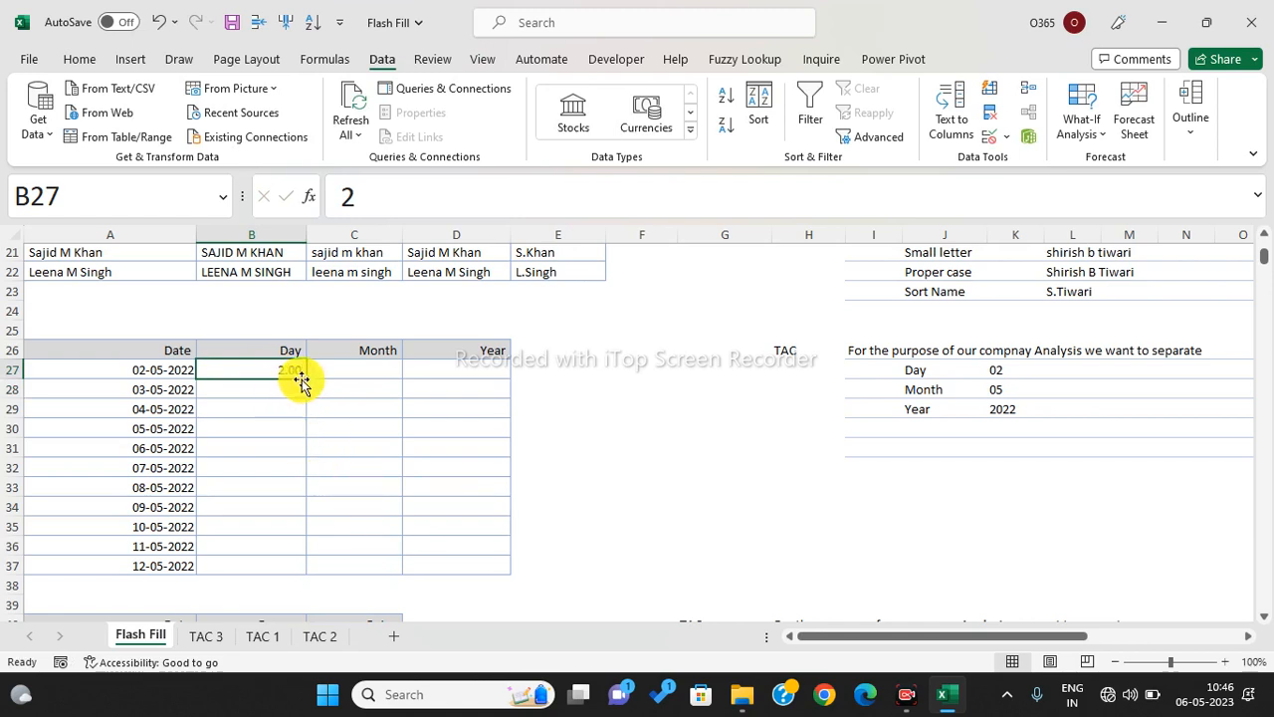
pyautogui.moveTo(154, 372); pyautogui.dragTo(453, 565)
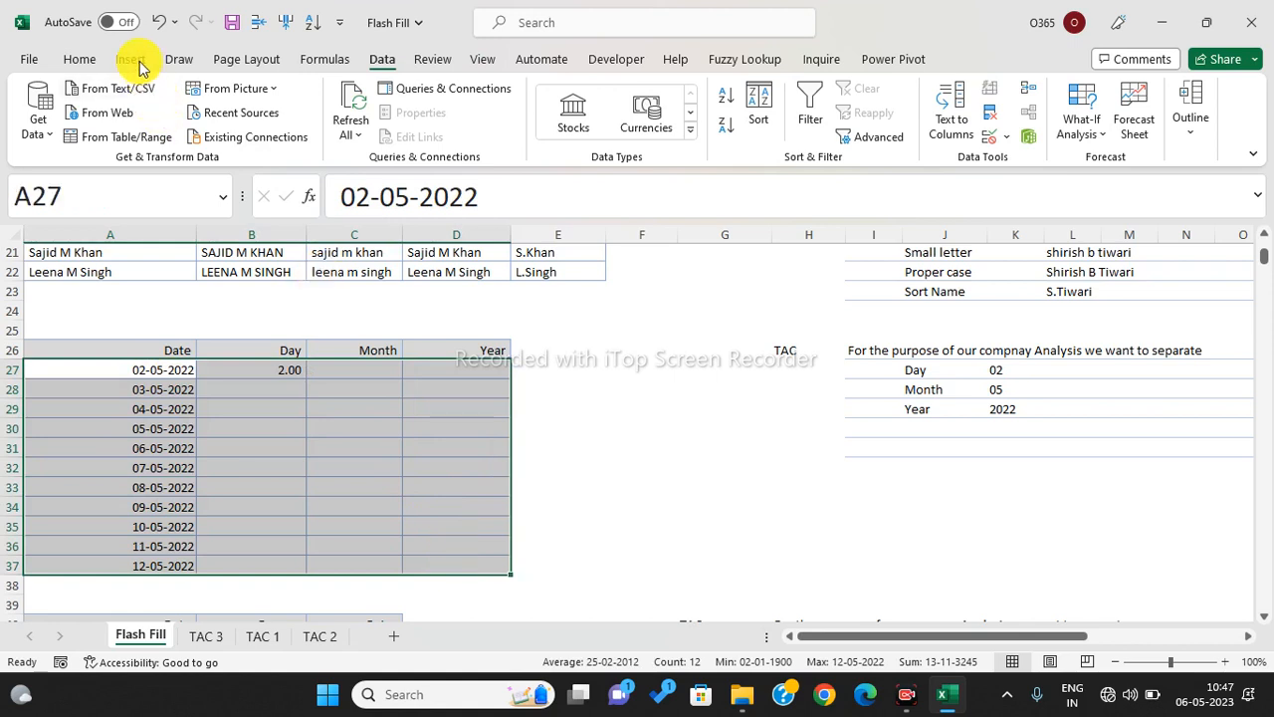
# - Apply the General number format to the Day, Month and Year cells B27:D37
pyautogui.click(87, 59)
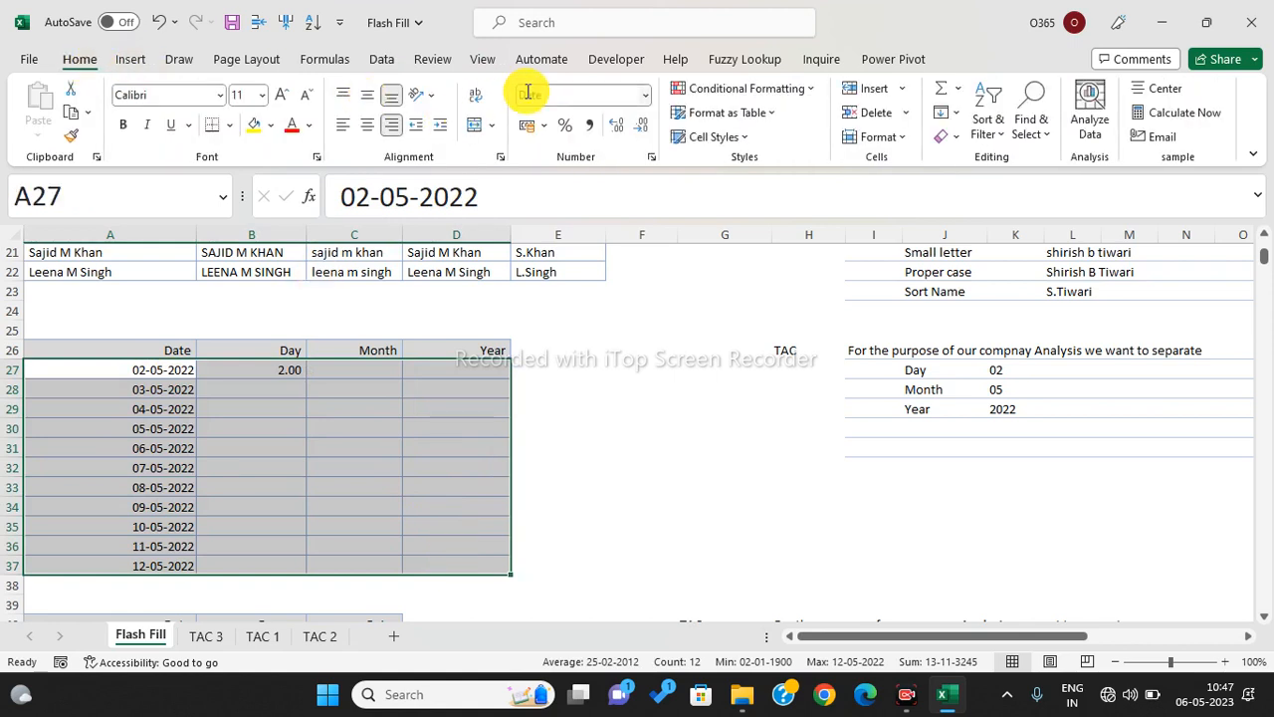
pyautogui.click(357, 447)
pyautogui.click(277, 374)
pyautogui.moveTo(277, 373); pyautogui.dragTo(458, 568)
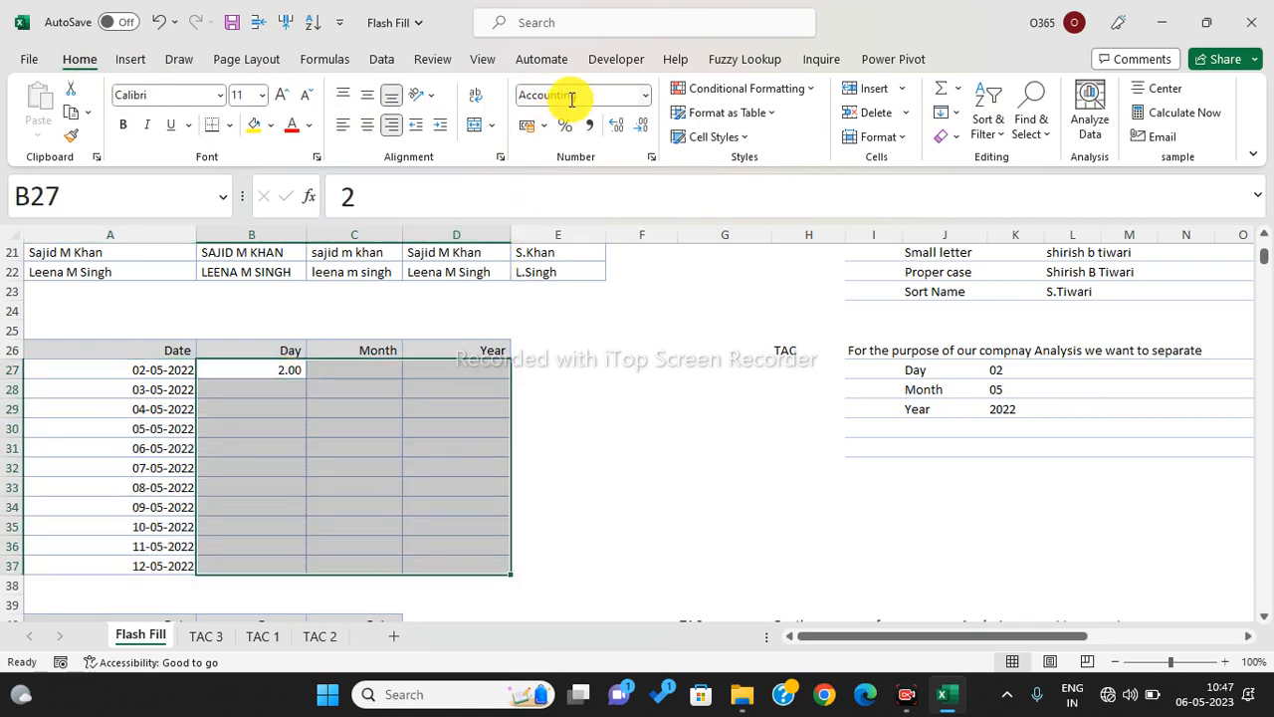
pyautogui.click(648, 98)
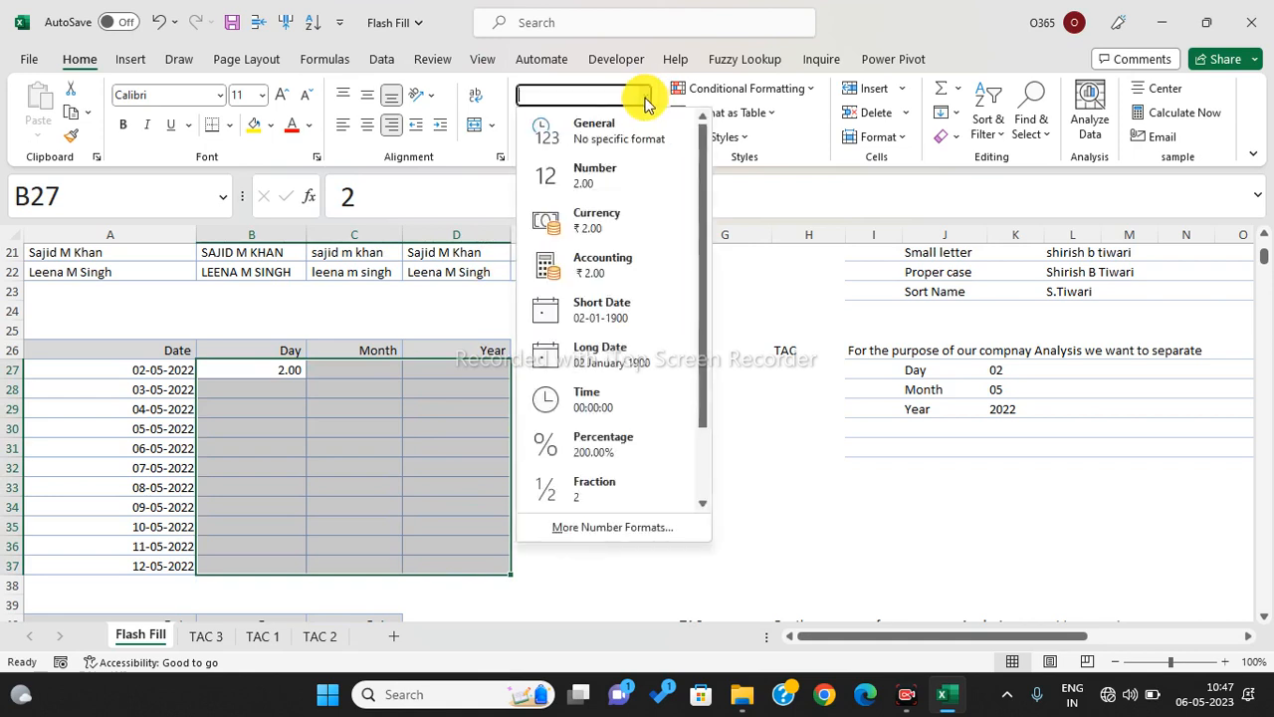
pyautogui.click(609, 135)
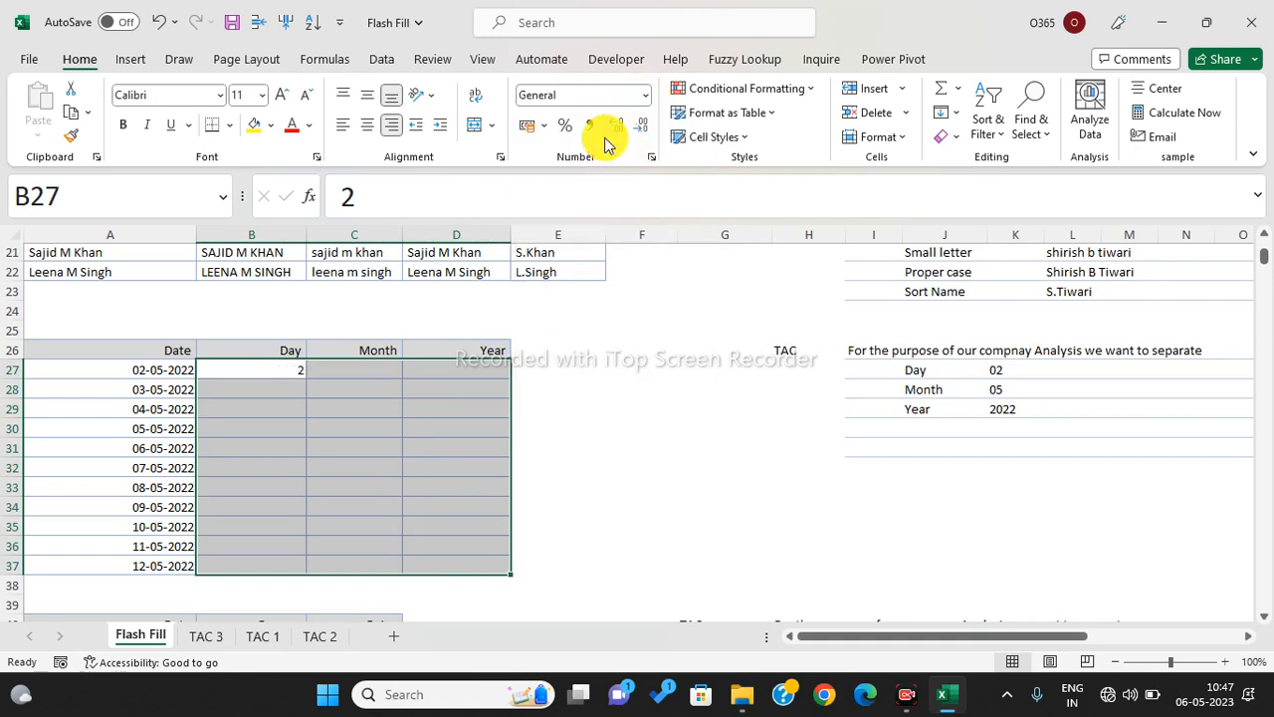
# - Re-enter the first day in B27 as '02 to keep the leading zero
pyautogui.click(266, 377)
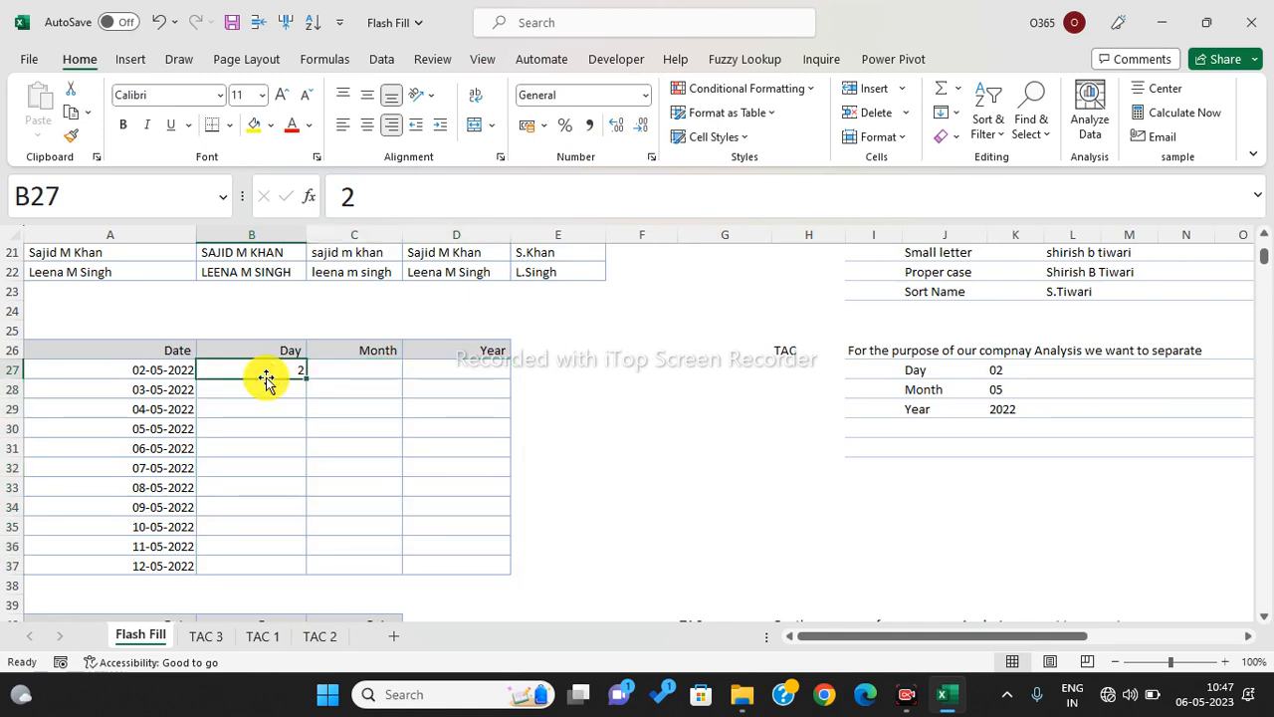
pyautogui.write('02')
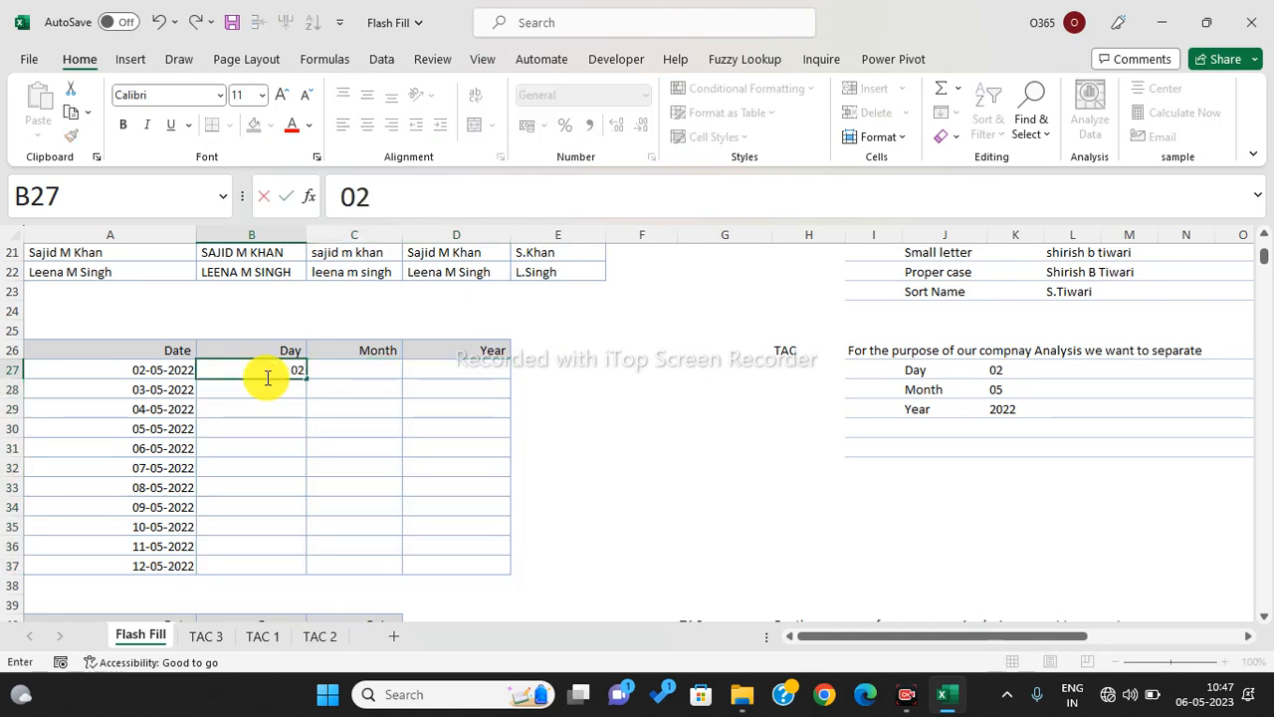
pyautogui.press('Return')
pyautogui.click(266, 379)
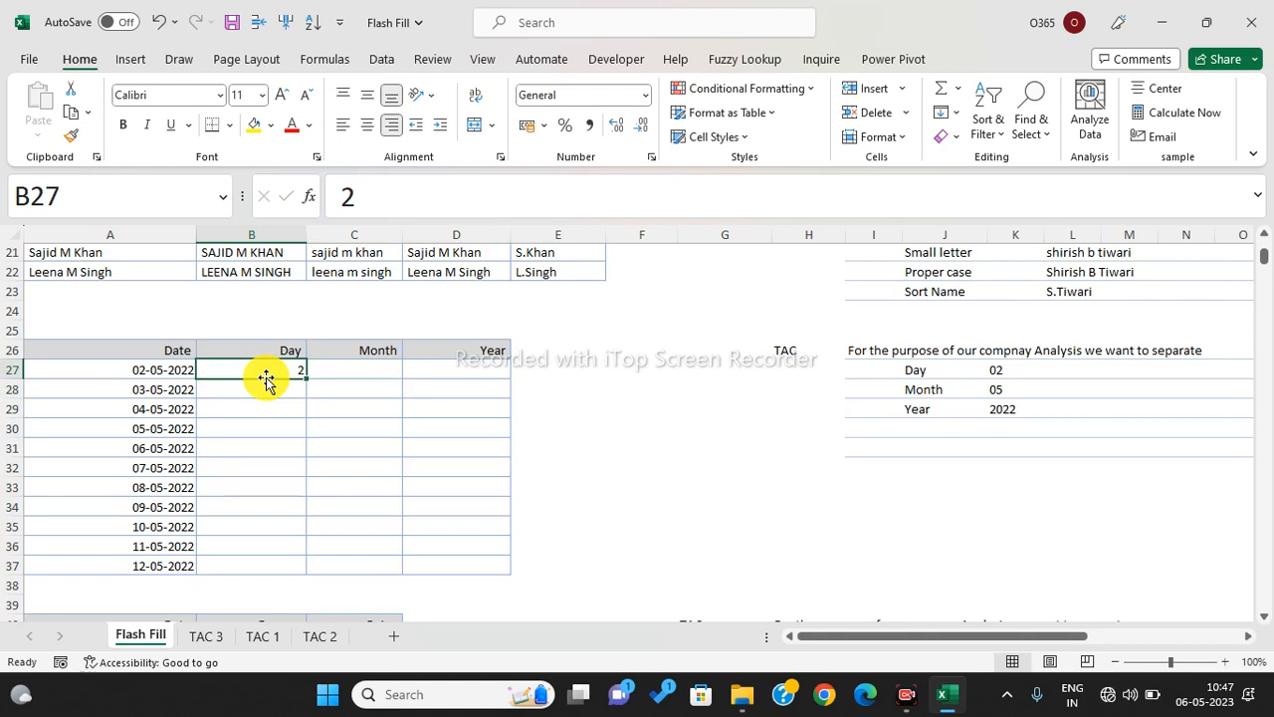
pyautogui.write("'02")
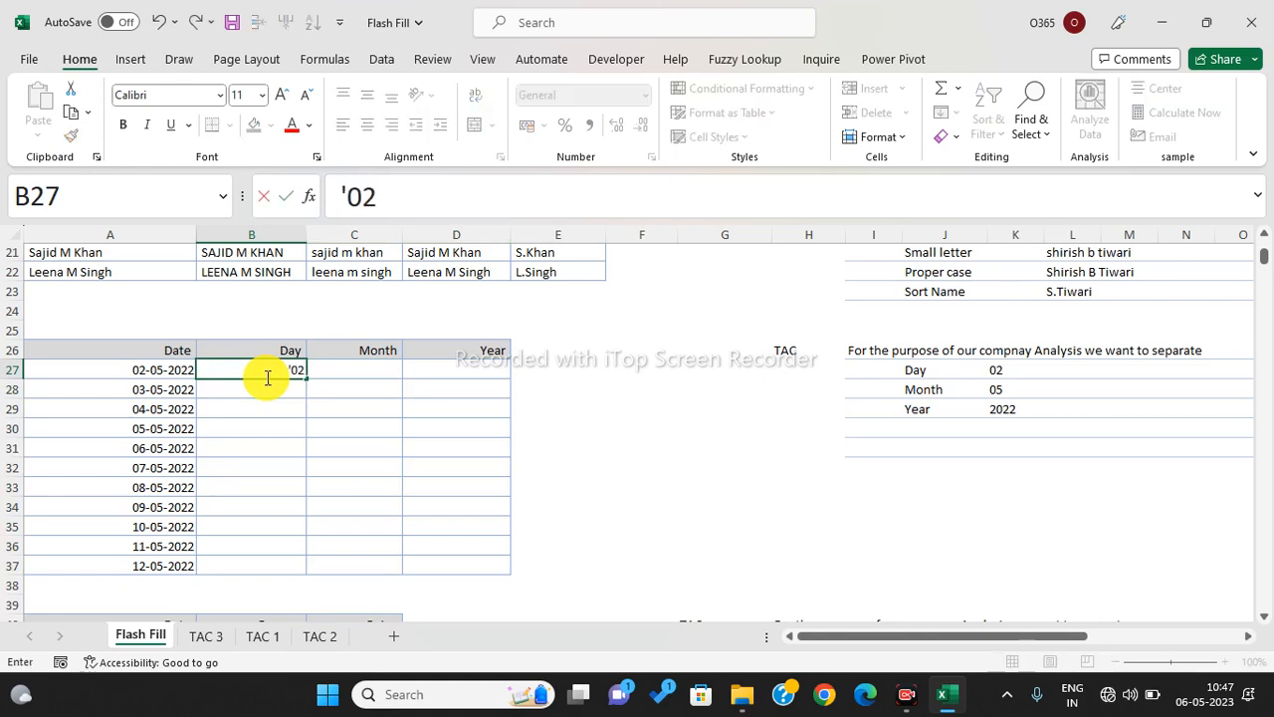
# - Enter the example month '05 in C27 and year 2022 in D27
pyautogui.click(329, 384)
pyautogui.click(339, 372)
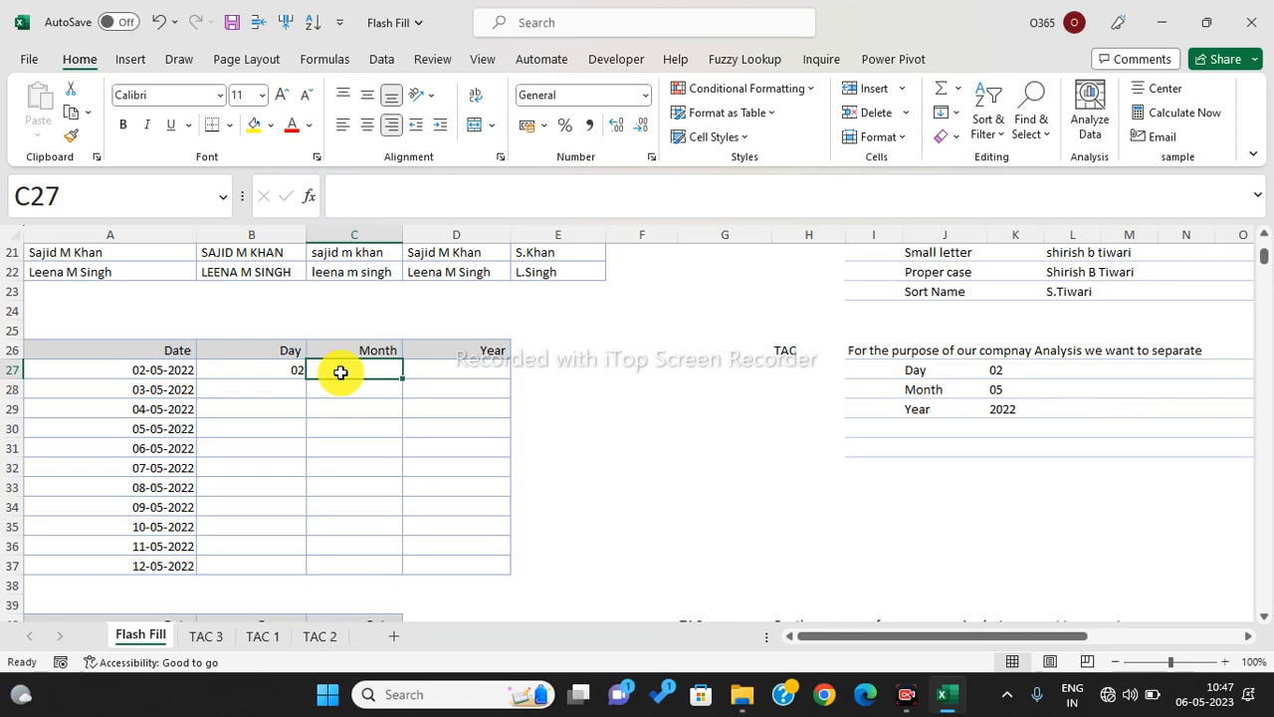
pyautogui.write("'05")
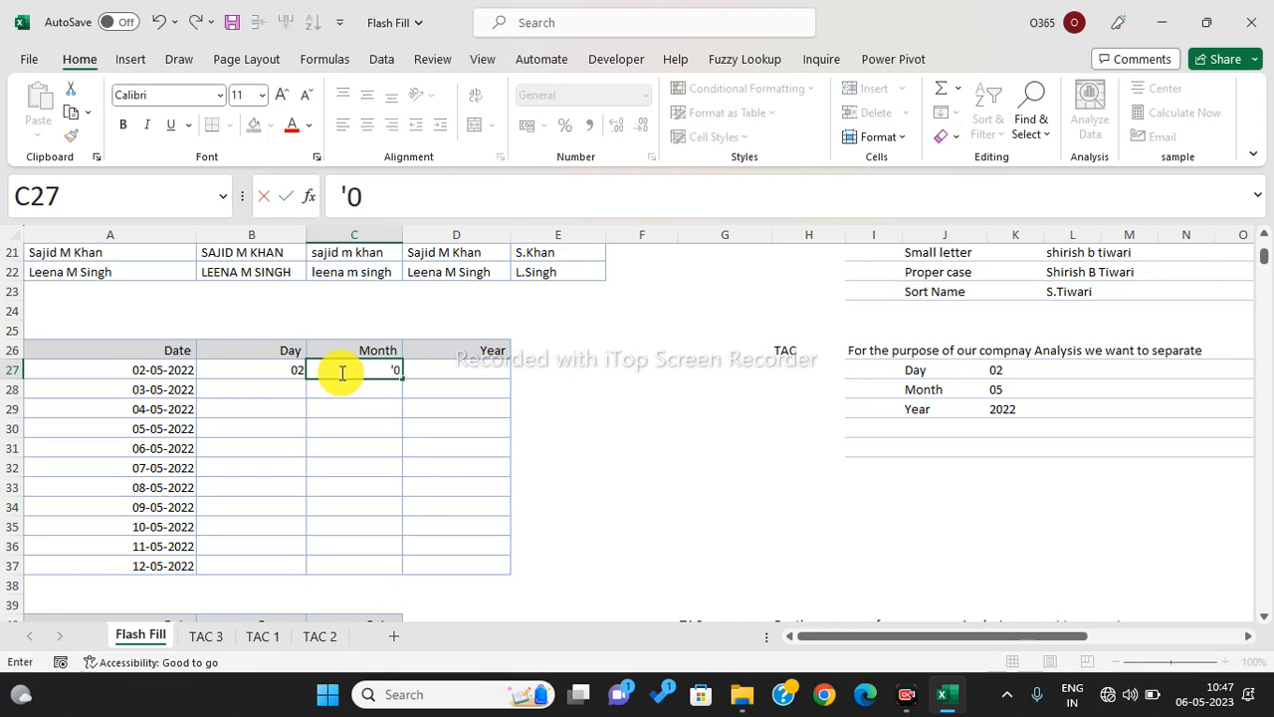
pyautogui.press('Return')
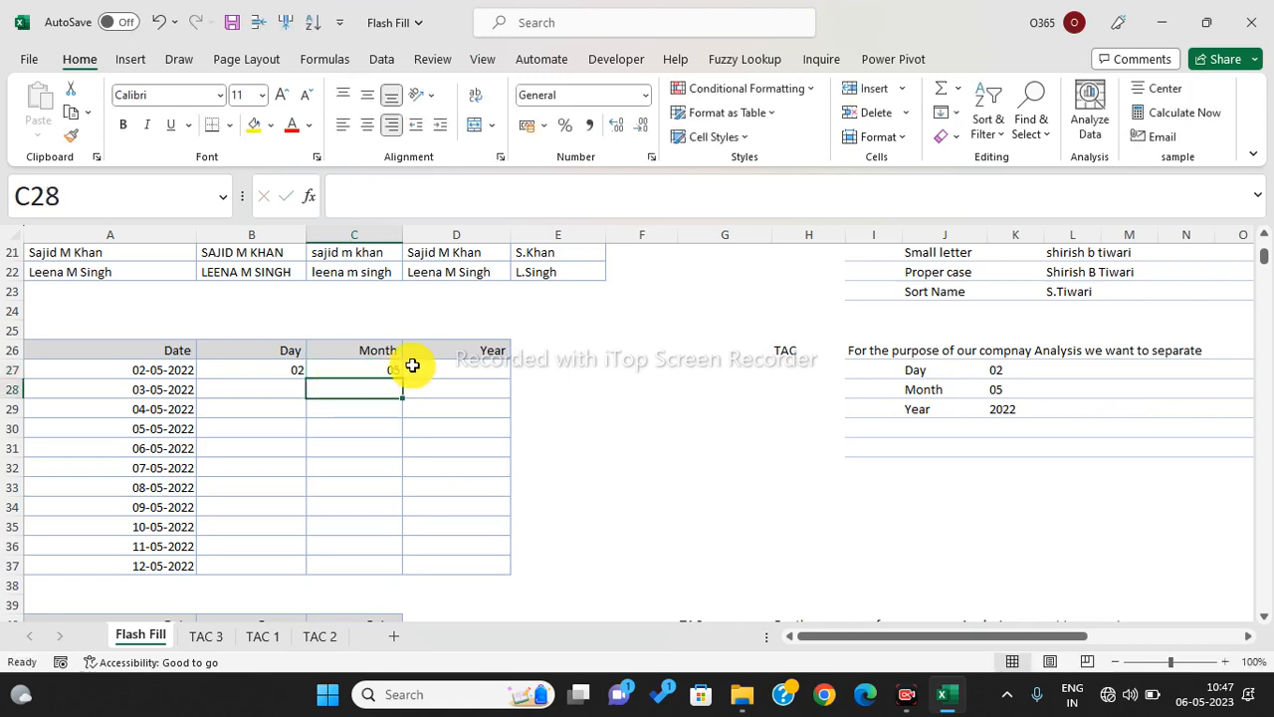
pyautogui.click(429, 365)
pyautogui.write('2022')
pyautogui.press('Return')
# - Flash Fill the Day, Month and Year columns for all dates with Ctrl+E
pyautogui.moveTo(292, 369); pyautogui.dragTo(283, 565)
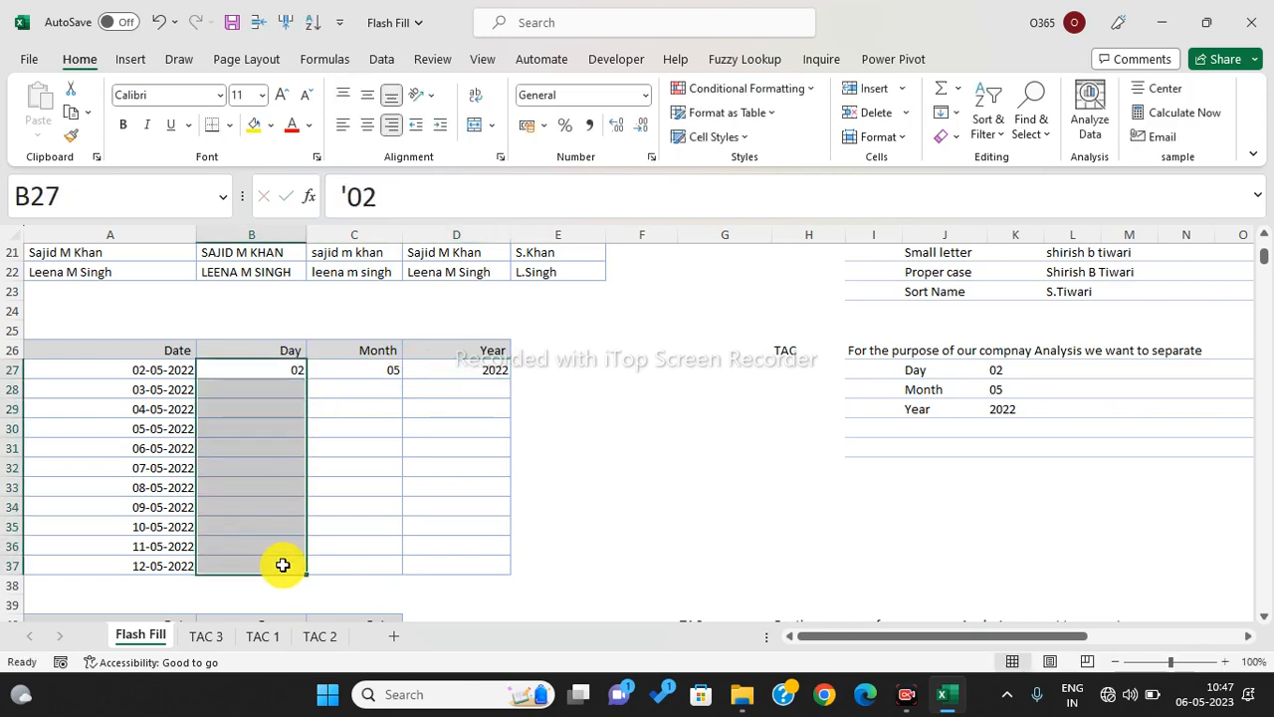
pyautogui.hotkey('ctrl', 'e')
pyautogui.moveTo(384, 376); pyautogui.dragTo(389, 563)
pyautogui.hotkey('ctrl', 'e')
pyautogui.moveTo(478, 373); pyautogui.dragTo(503, 564)
pyautogui.hotkey('ctrl', 'e')
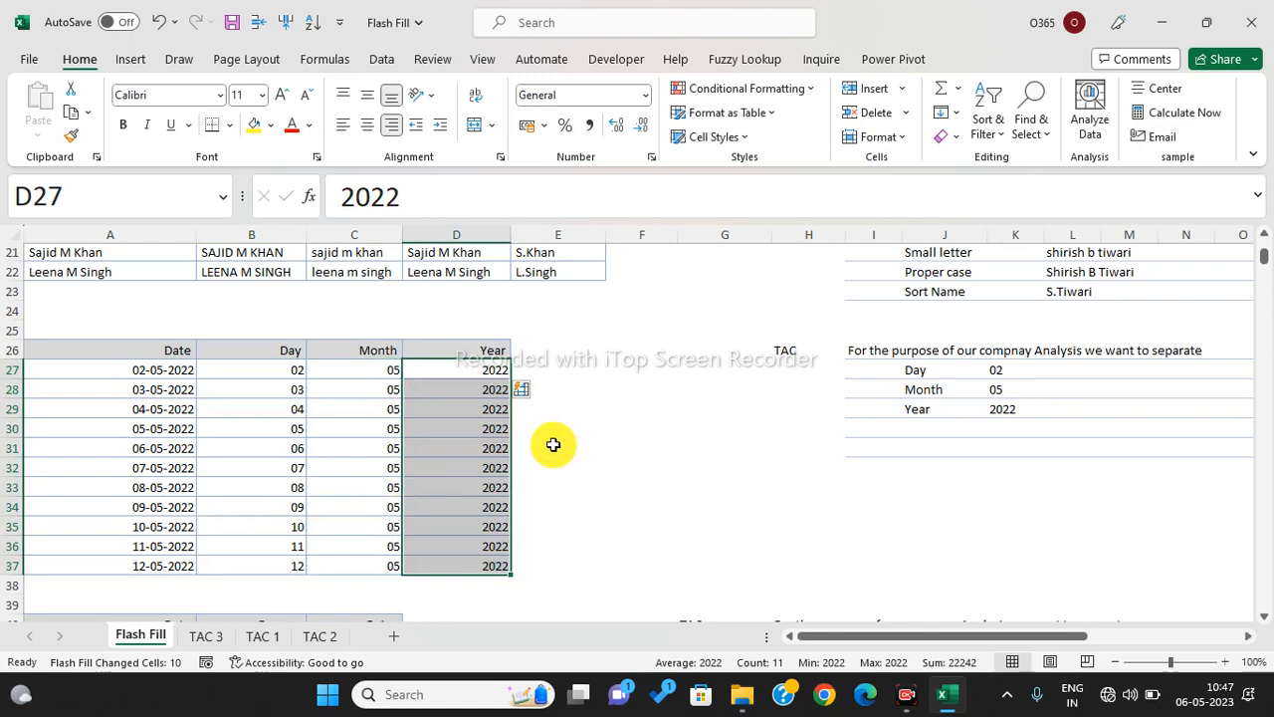
# - Rename the rupees table's first header in A40 to Amount
pyautogui.scroll(-5, 554, 445)
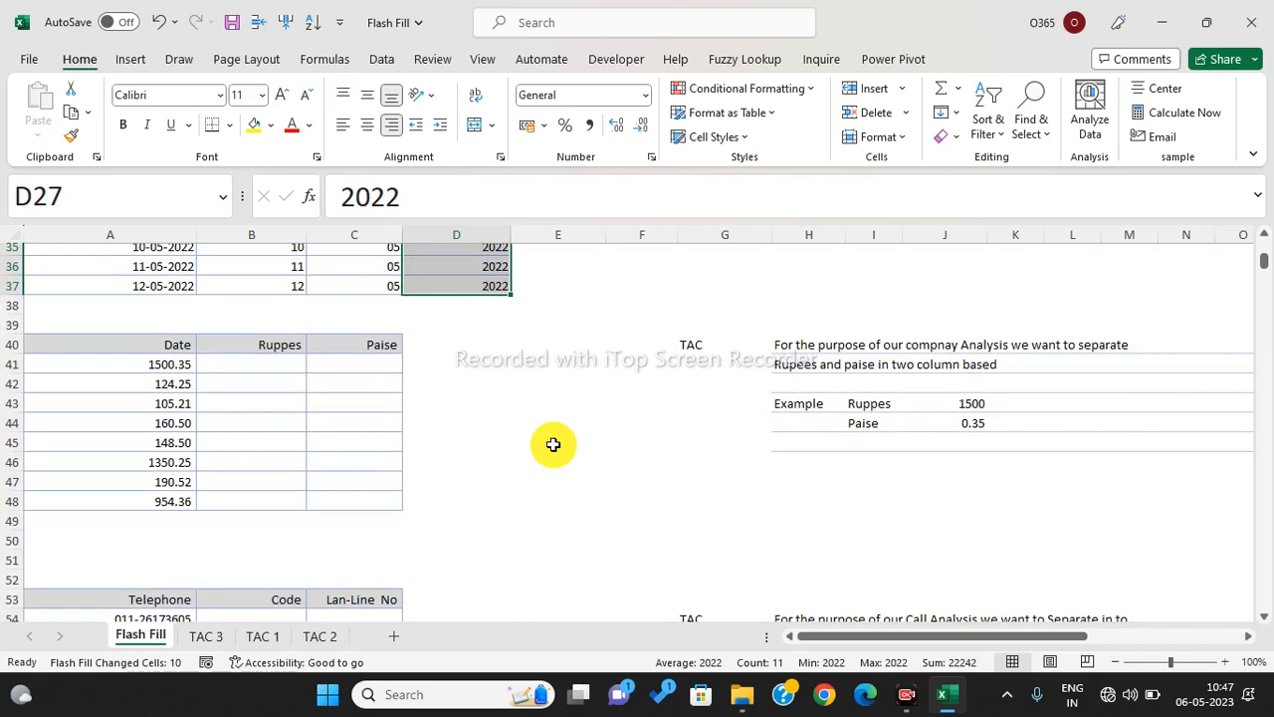
pyautogui.click(171, 343)
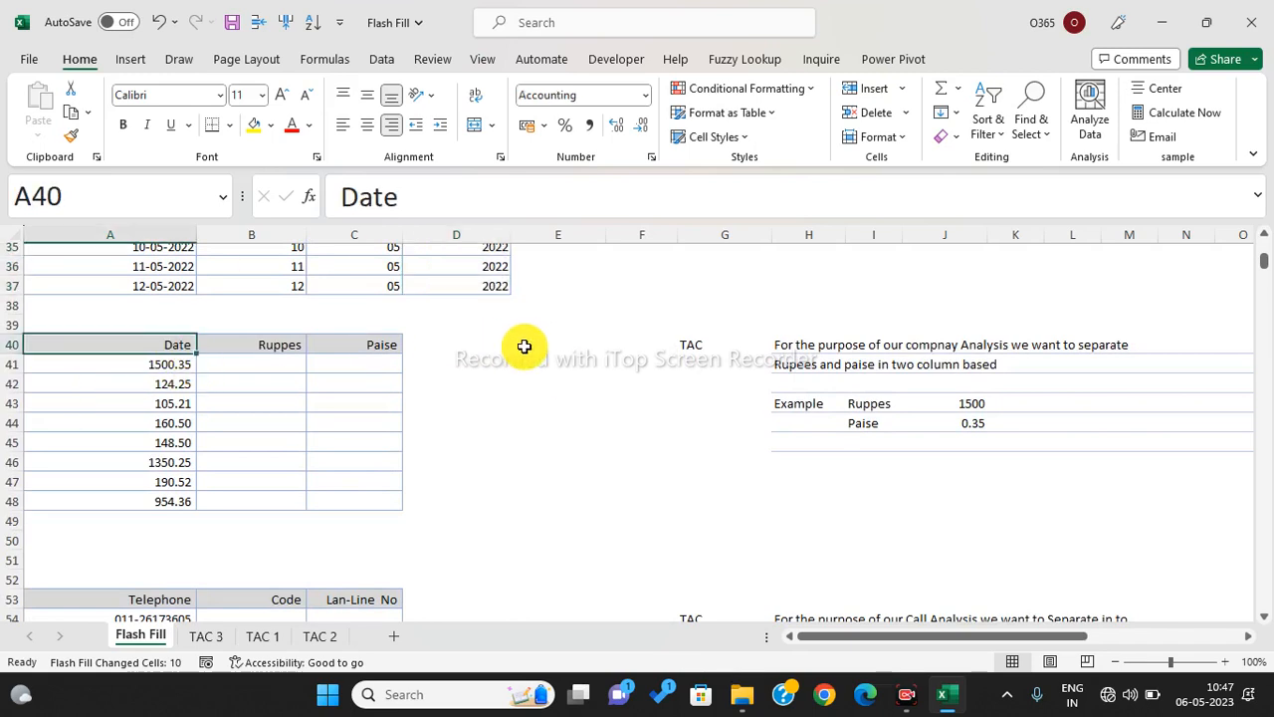
pyautogui.write('RA')
pyautogui.press('BackSpace')
pyautogui.press('BackSpace')
pyautogui.write('Amount')
pyautogui.press('Return')
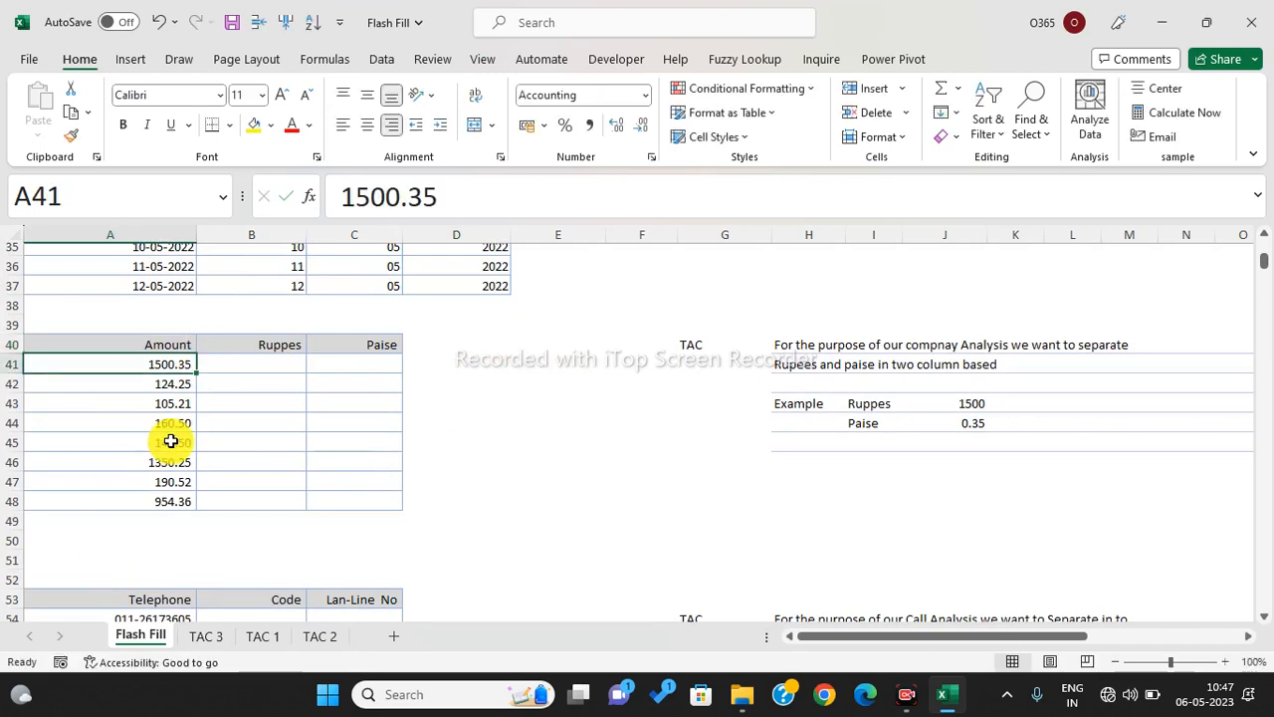
# - Set the Ruppes and Paise cells B41:C48 to General number format
pyautogui.click(249, 369)
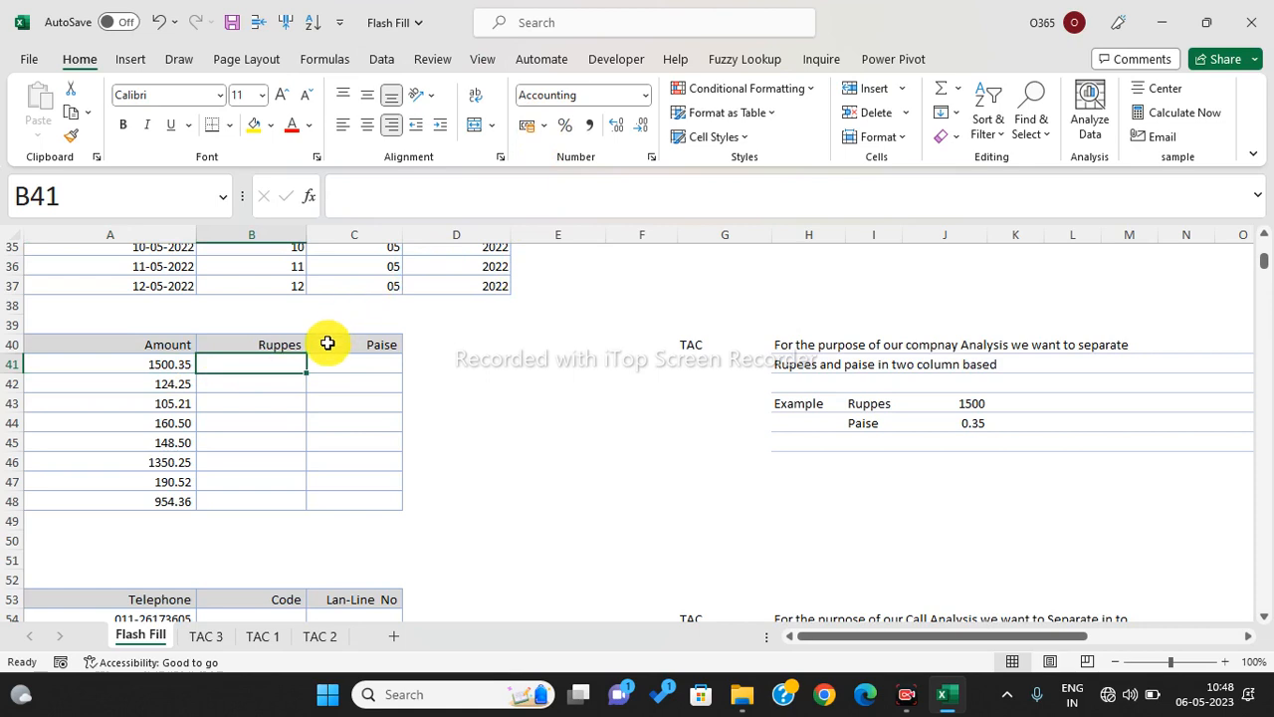
pyautogui.moveTo(290, 363); pyautogui.dragTo(387, 507)
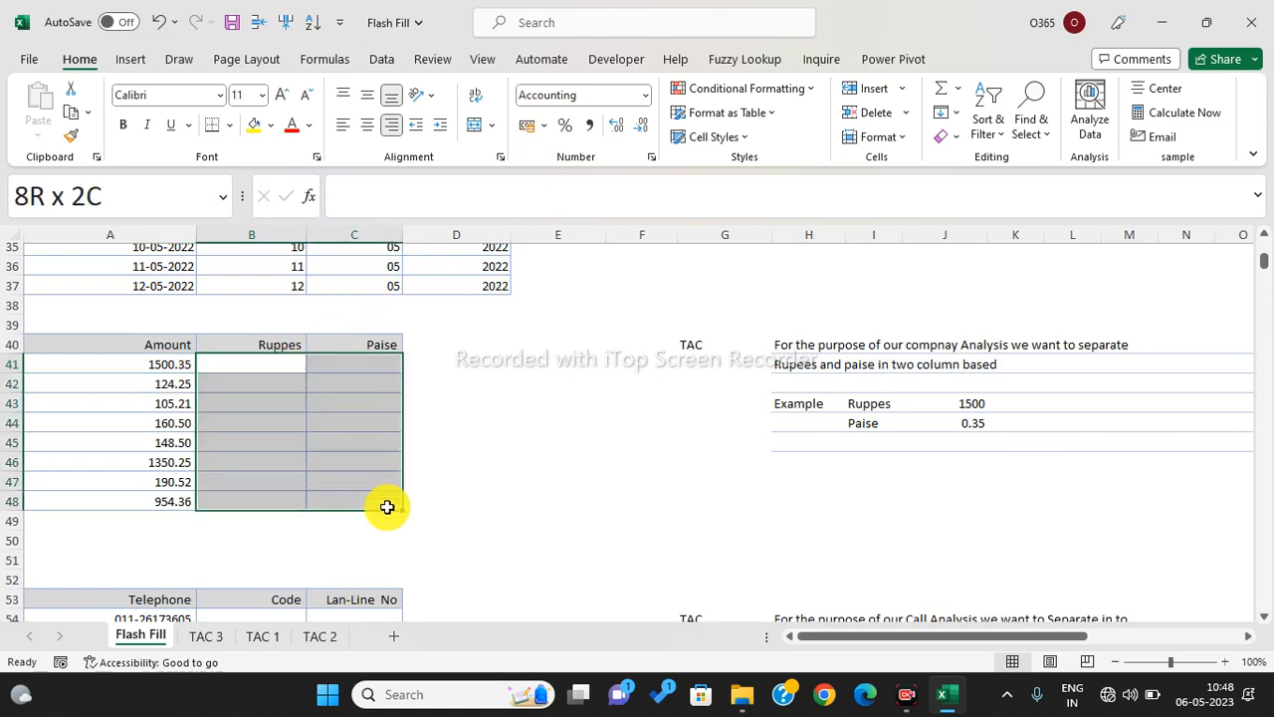
pyautogui.click(645, 96)
pyautogui.click(622, 134)
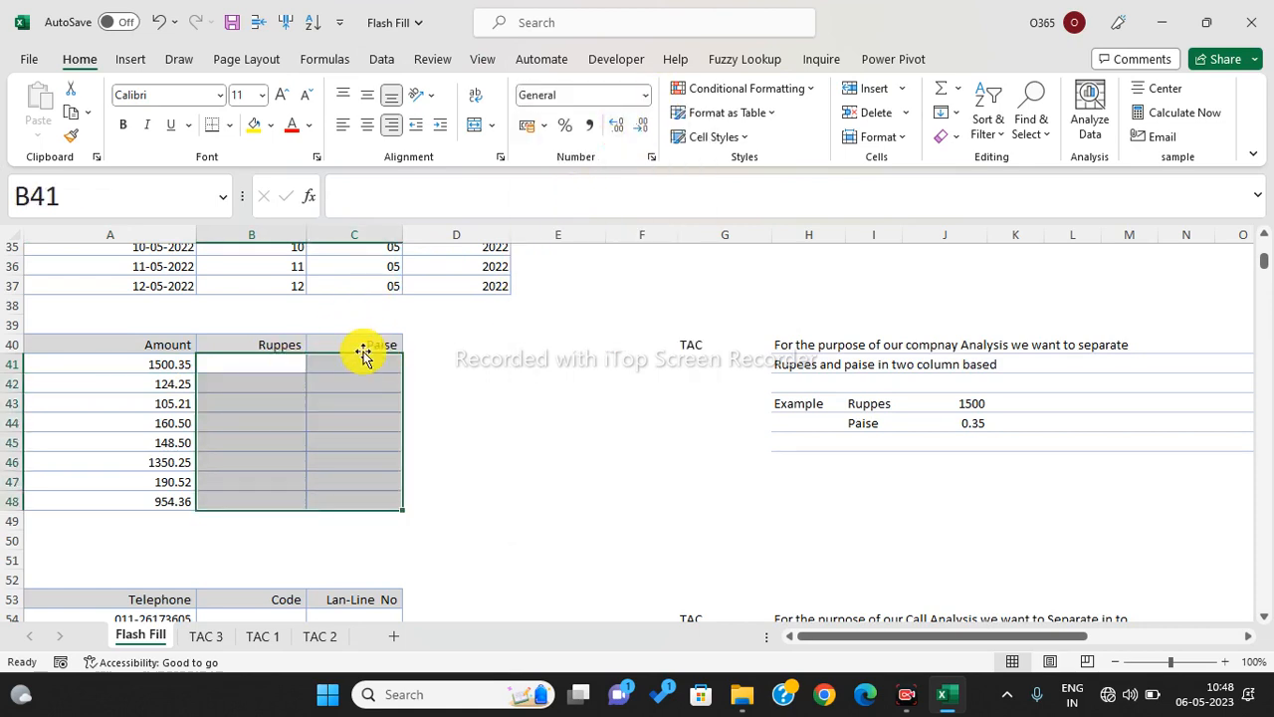
pyautogui.click(287, 364)
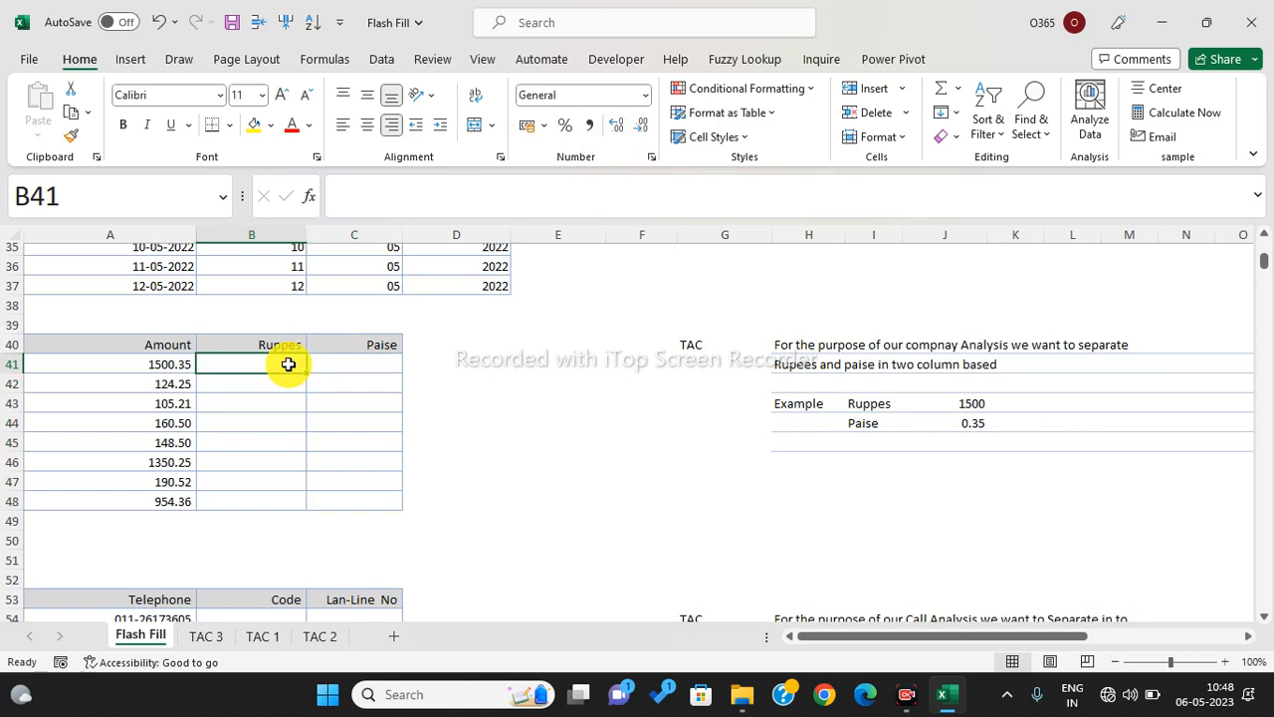
# - Enter examples 1500 and 35 in B41:C41, then Flash Fill the Ruppes column B41:B48
pyautogui.write('1500')
pyautogui.press('Tab')
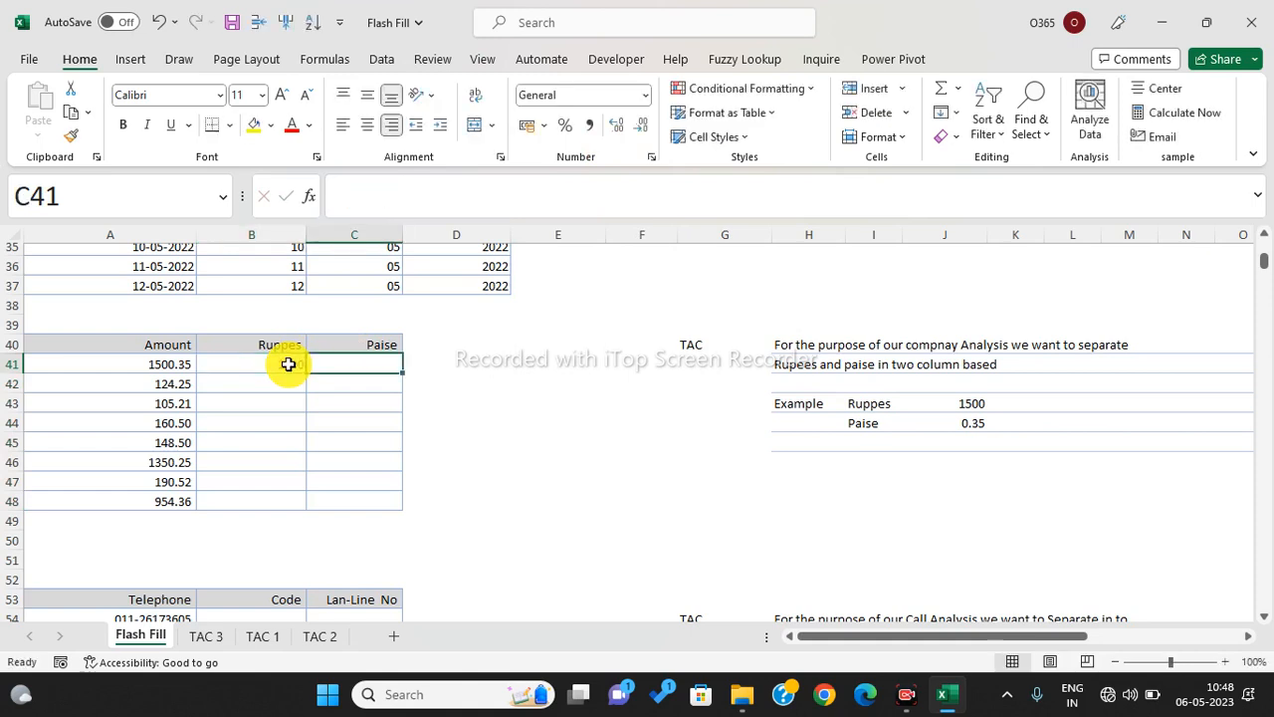
pyautogui.write('35')
pyautogui.press('Return')
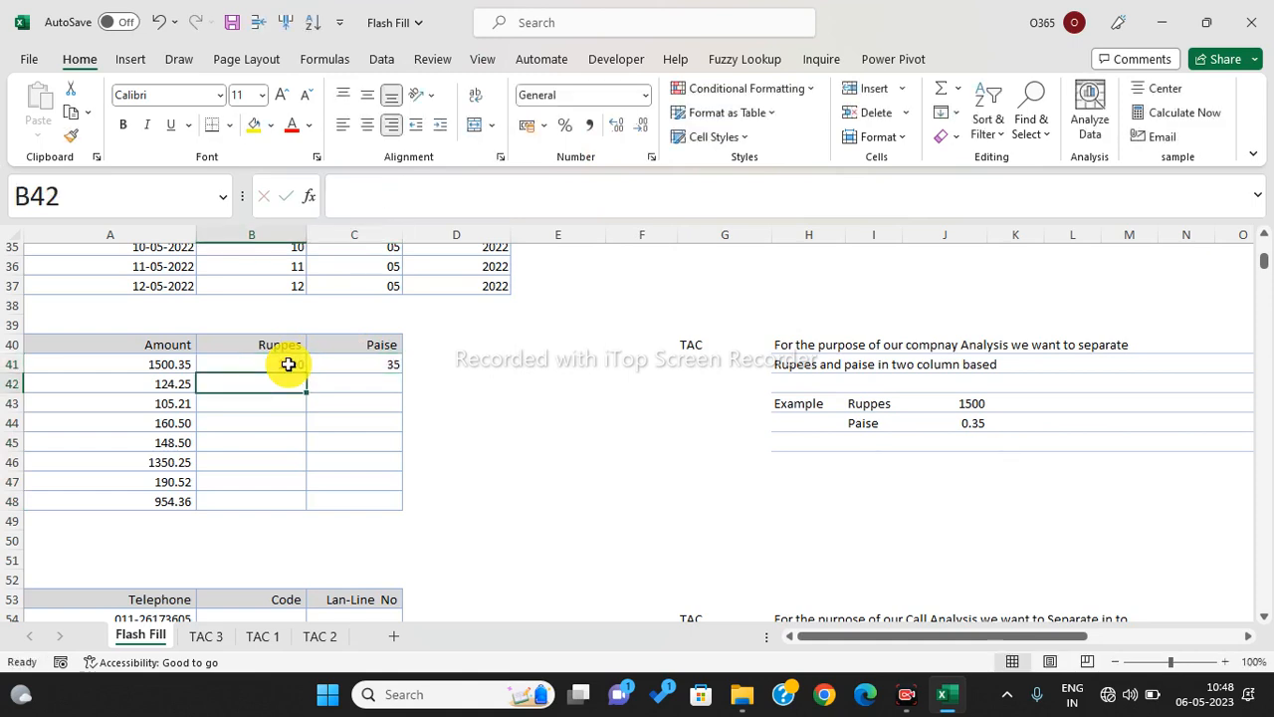
pyautogui.moveTo(287, 364); pyautogui.dragTo(288, 493)
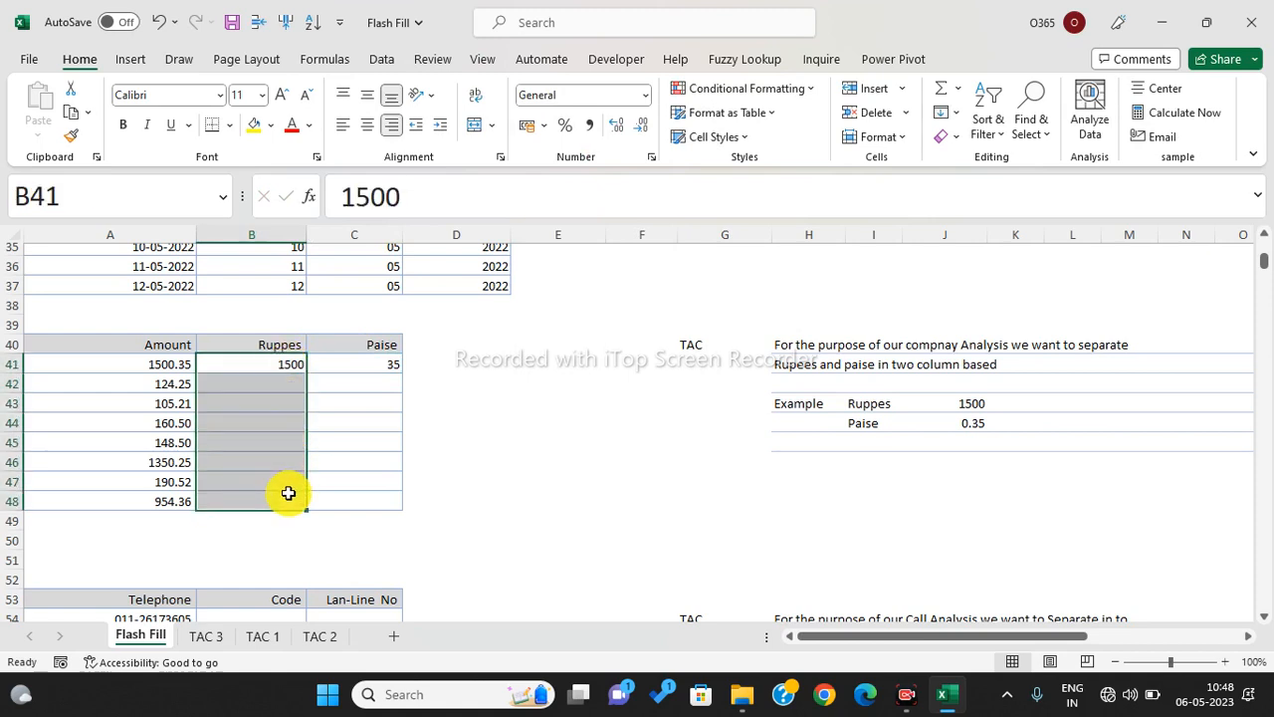
pyautogui.hotkey('ctrl', 'e')
# - Flash Fill the Paise column C41:C48 using Home > Fill > Flash Fill
pyautogui.moveTo(375, 364); pyautogui.dragTo(379, 493)
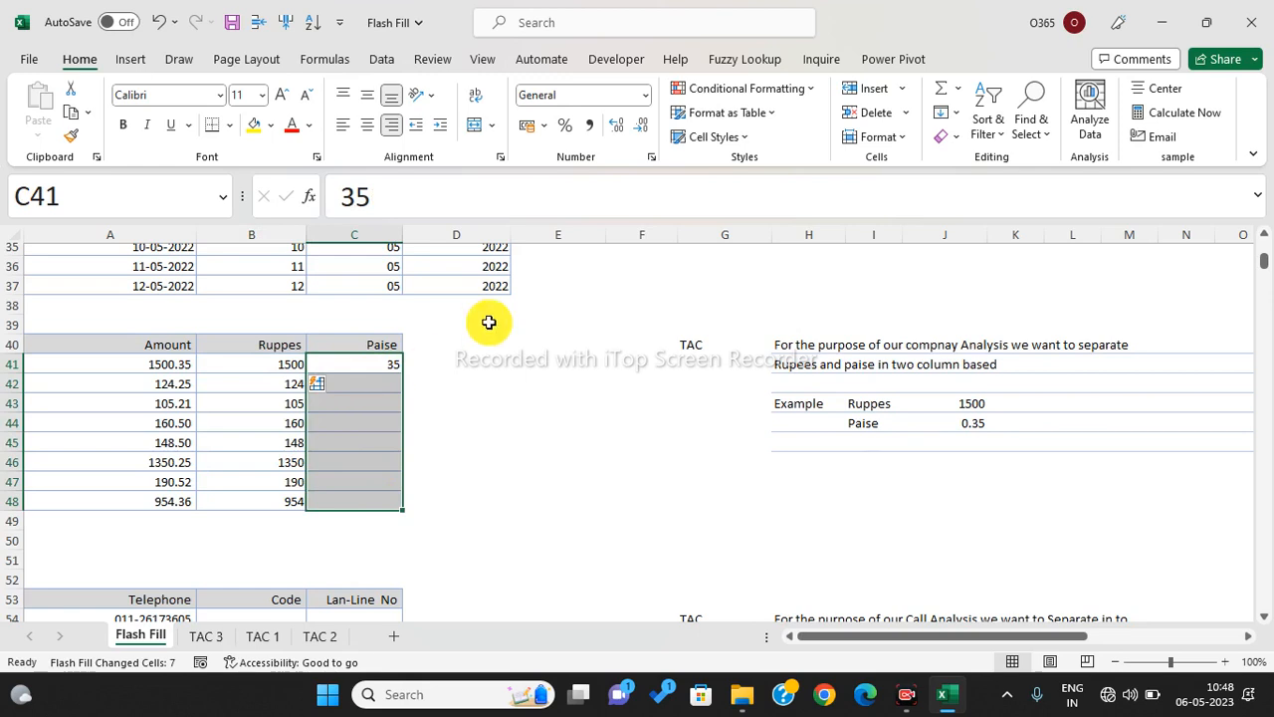
pyautogui.click(957, 116)
pyautogui.click(958, 116)
pyautogui.click(958, 116)
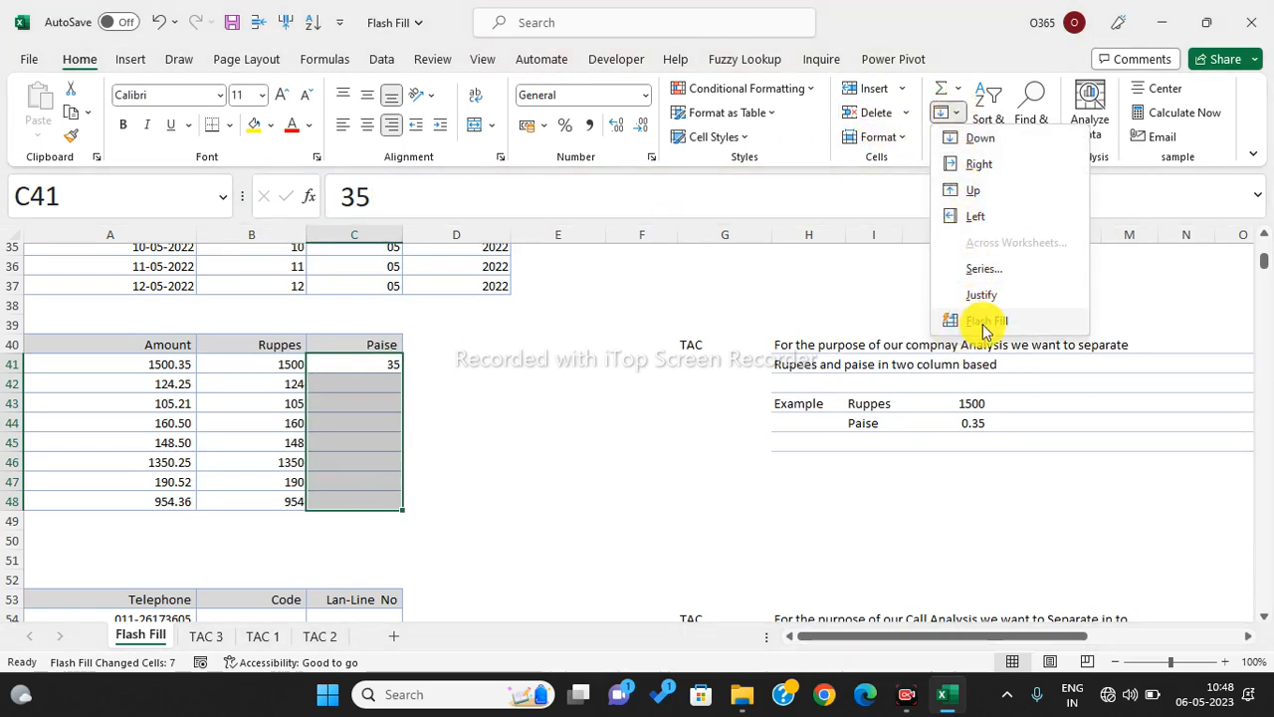
pyautogui.click(977, 321)
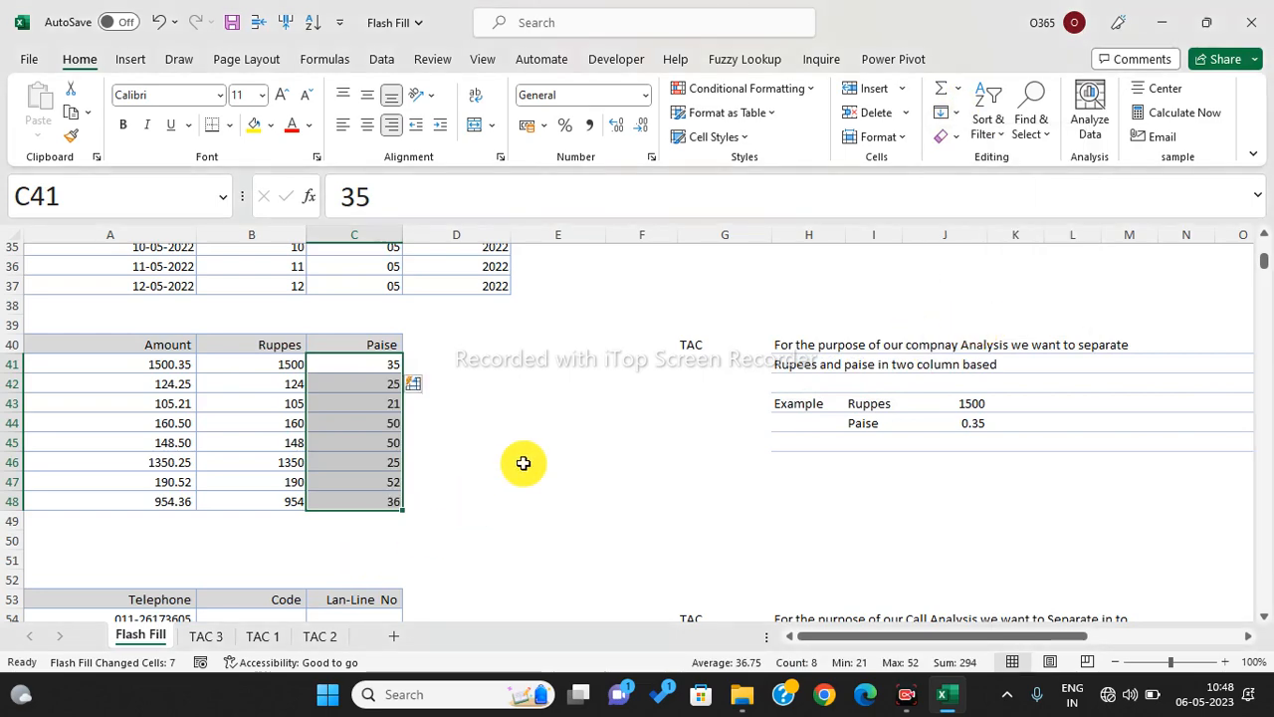
pyautogui.scroll(-3, 473, 445)
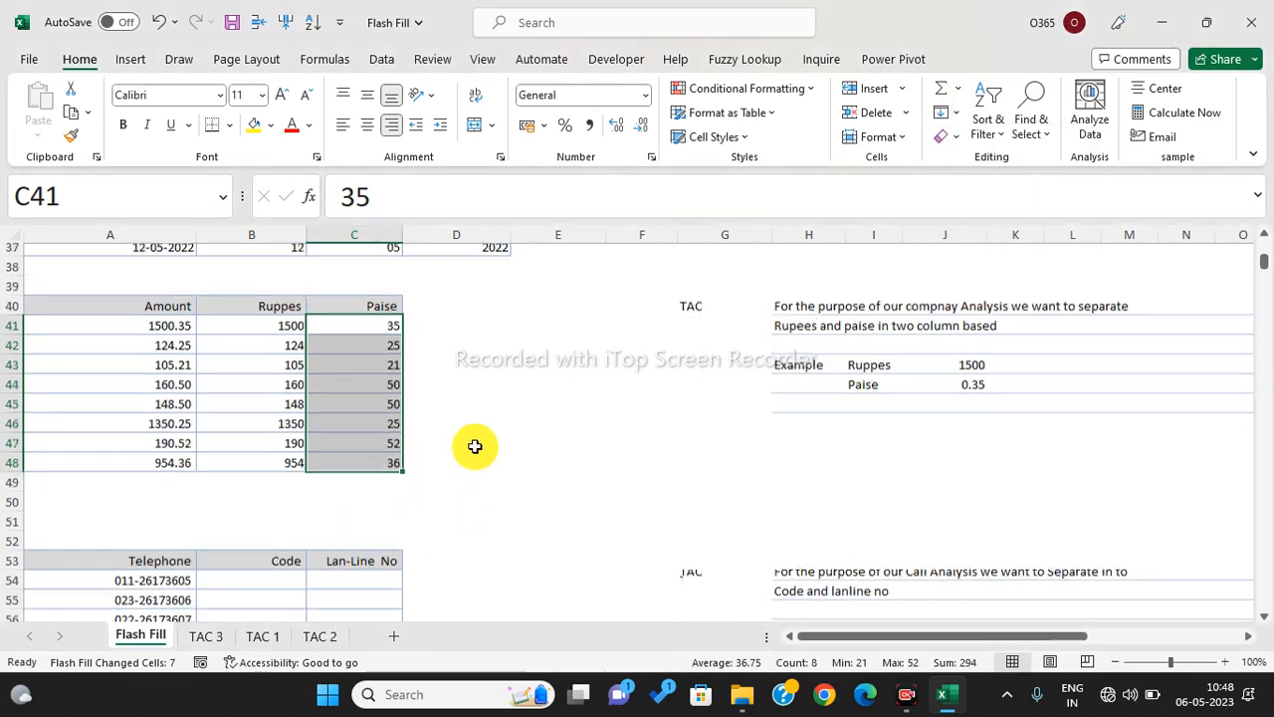
pyautogui.scroll(-2, 475, 446)
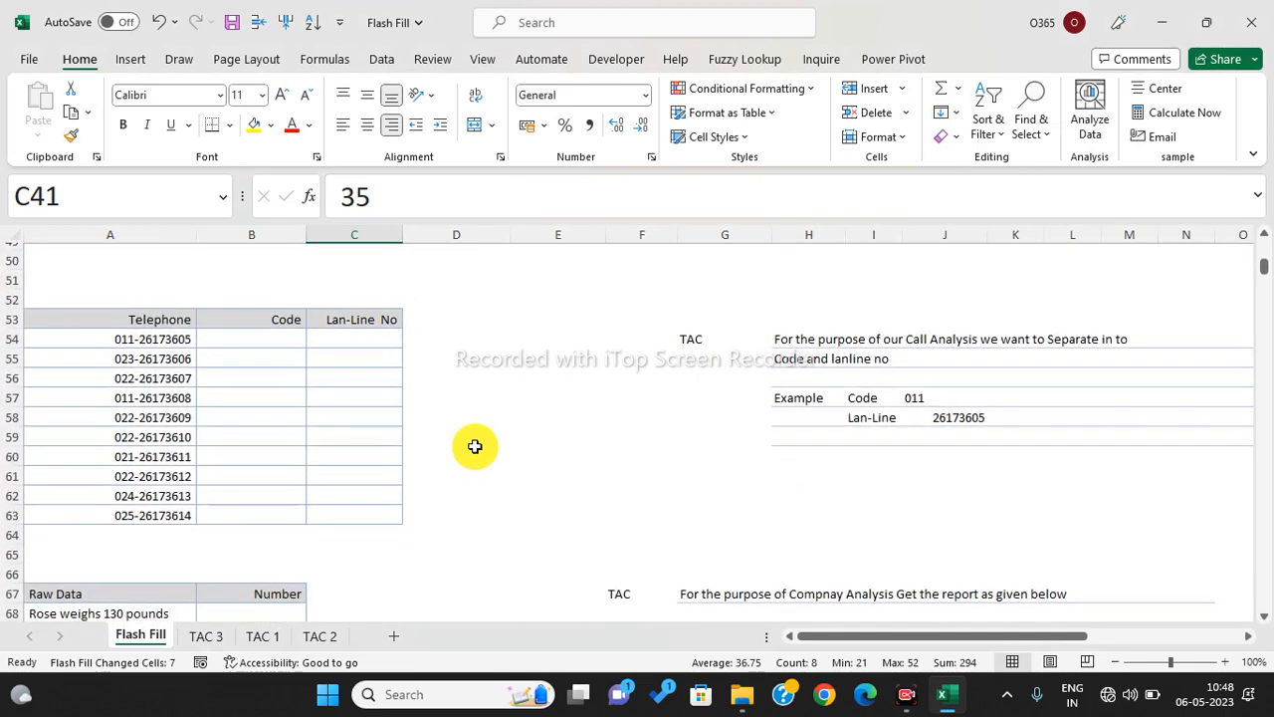
pyautogui.click(142, 341)
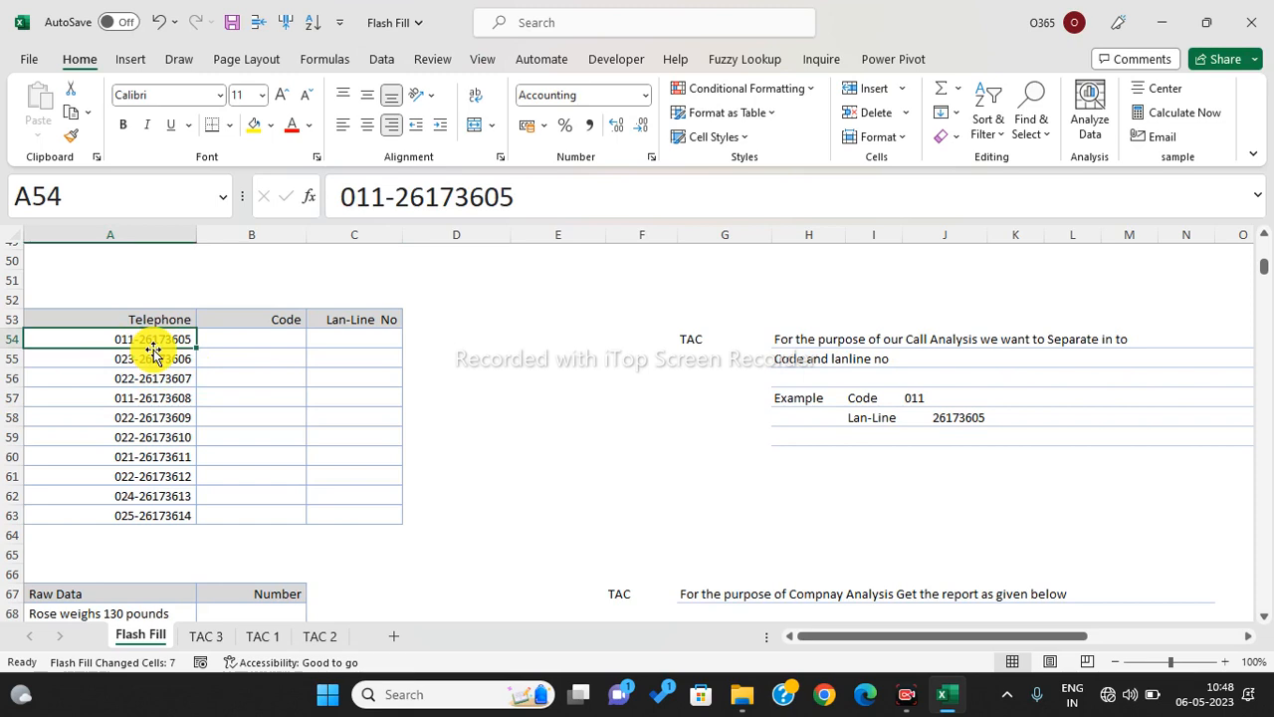
pyautogui.moveTo(148, 339); pyautogui.dragTo(149, 454)
pyautogui.moveTo(267, 334); pyautogui.dragTo(335, 495)
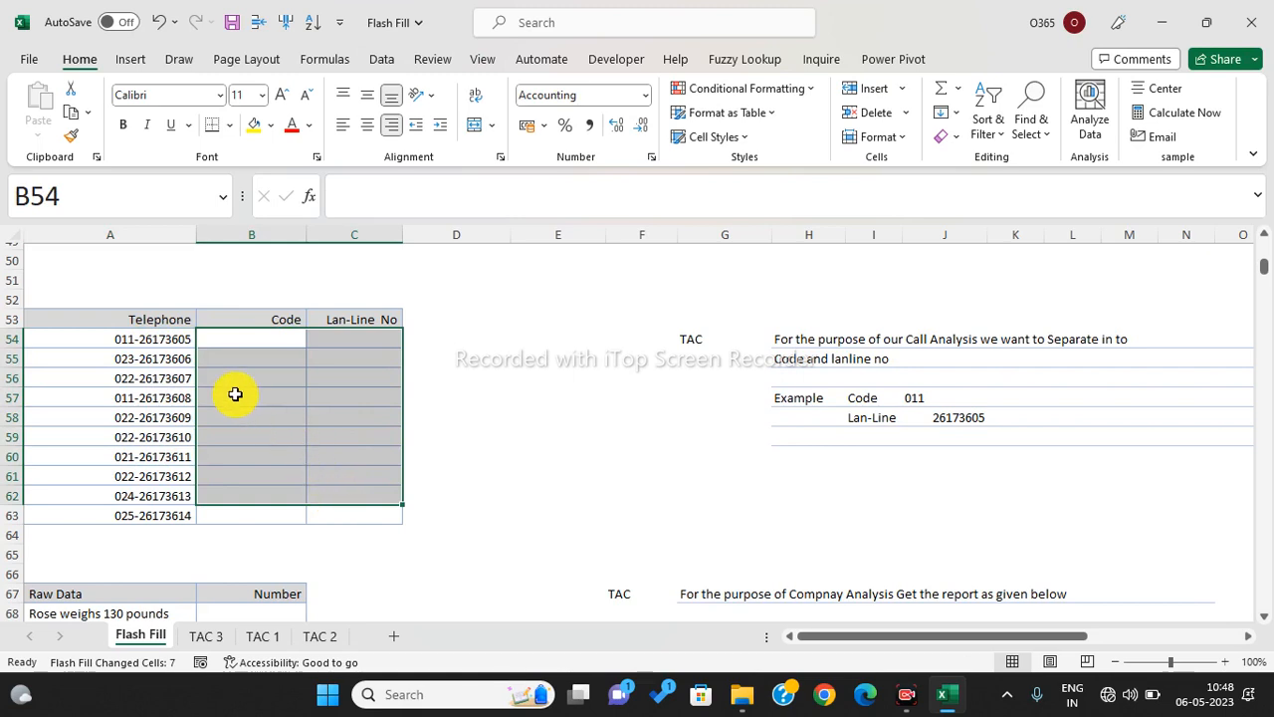
pyautogui.click(269, 334)
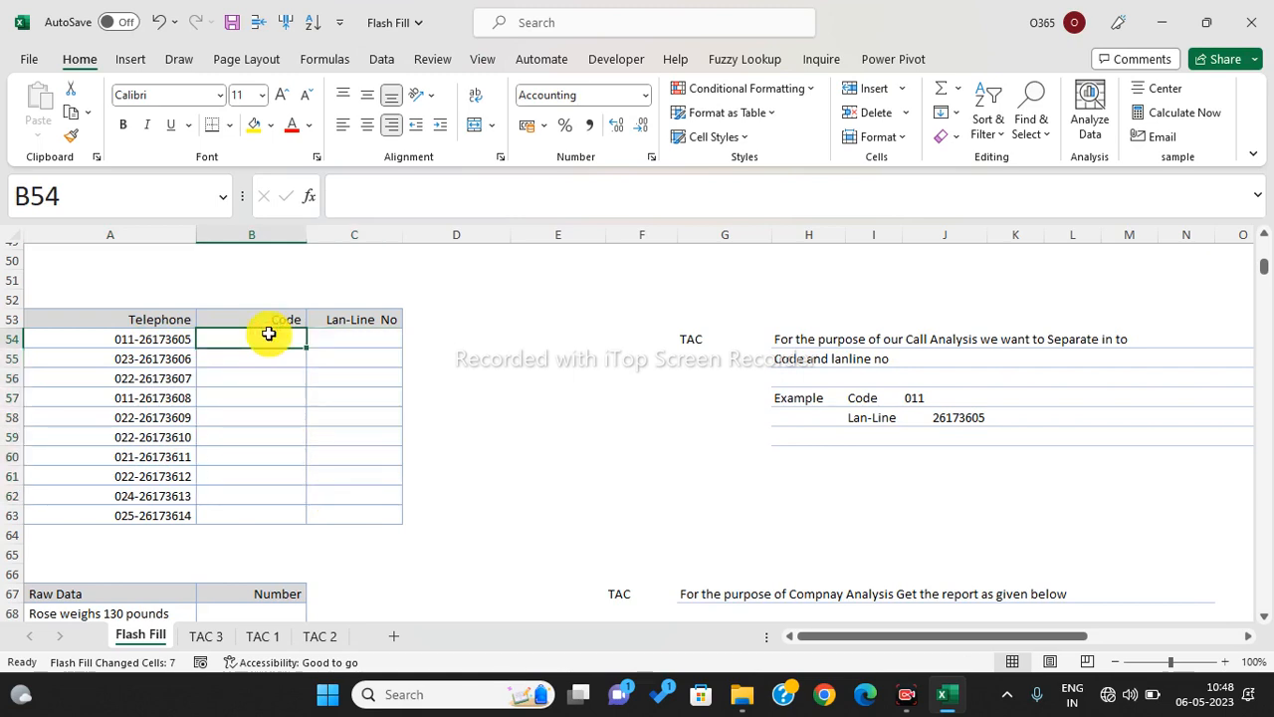
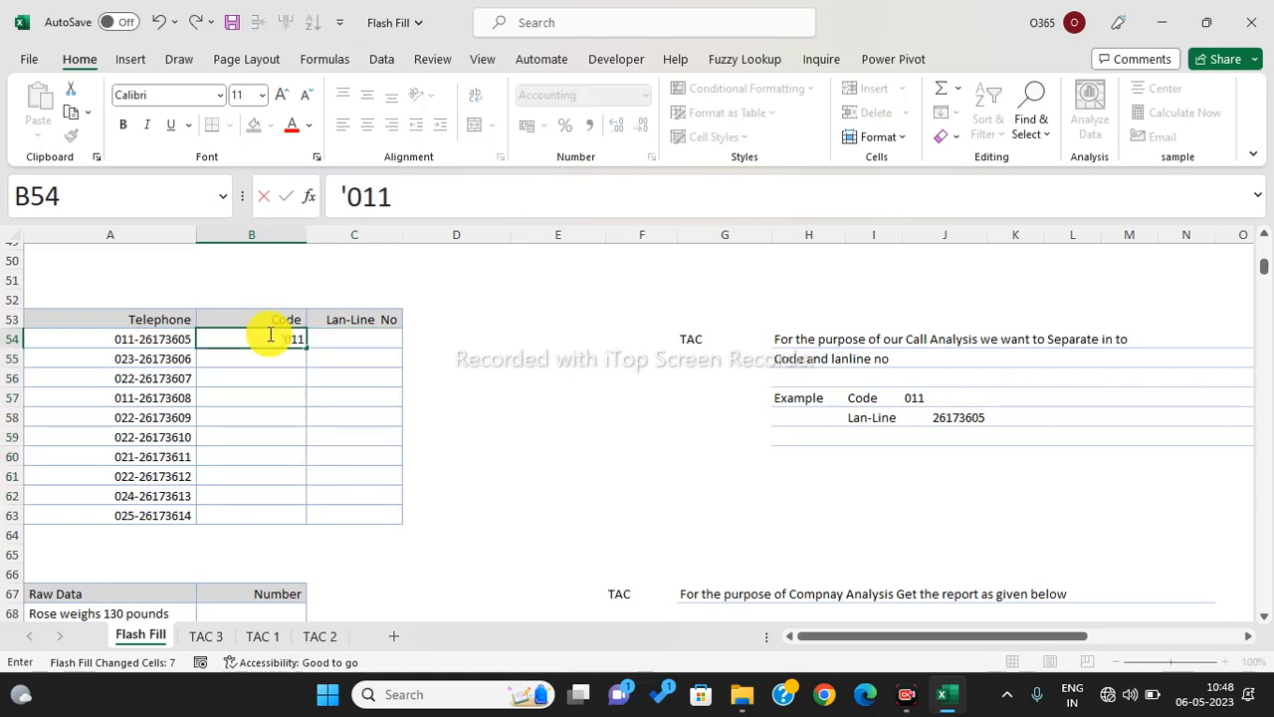
pyautogui.press('Tab')
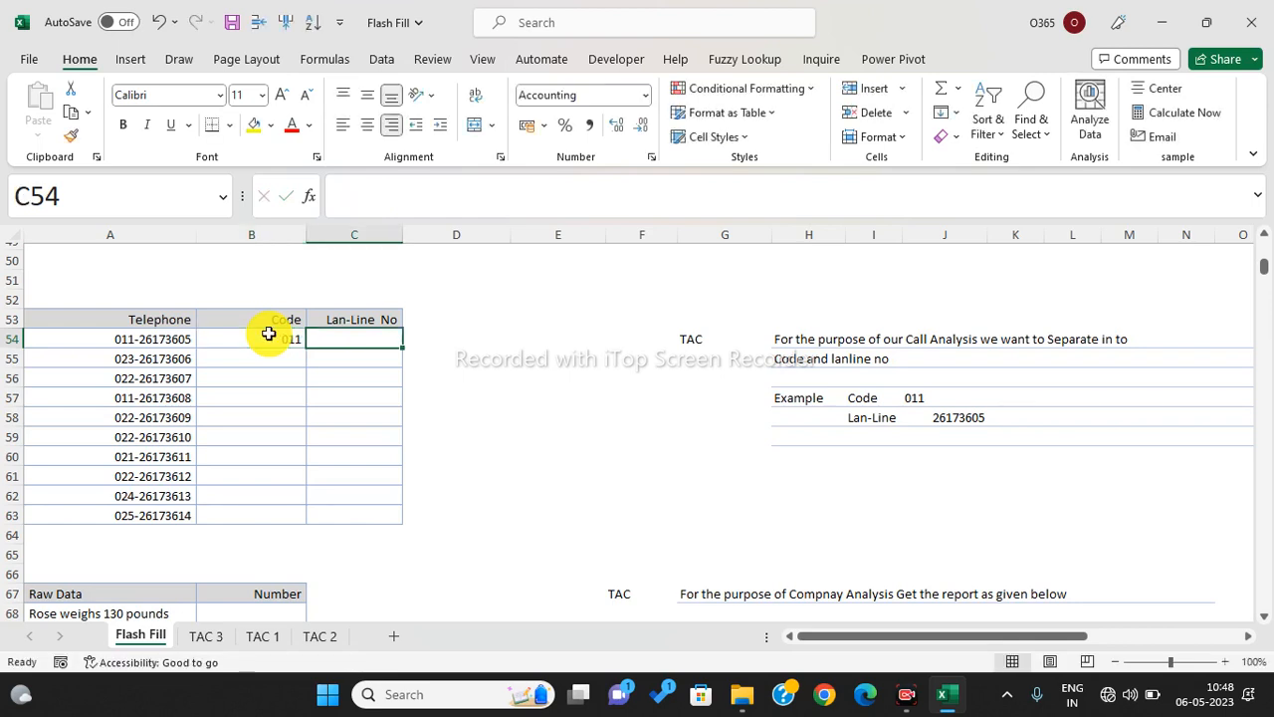
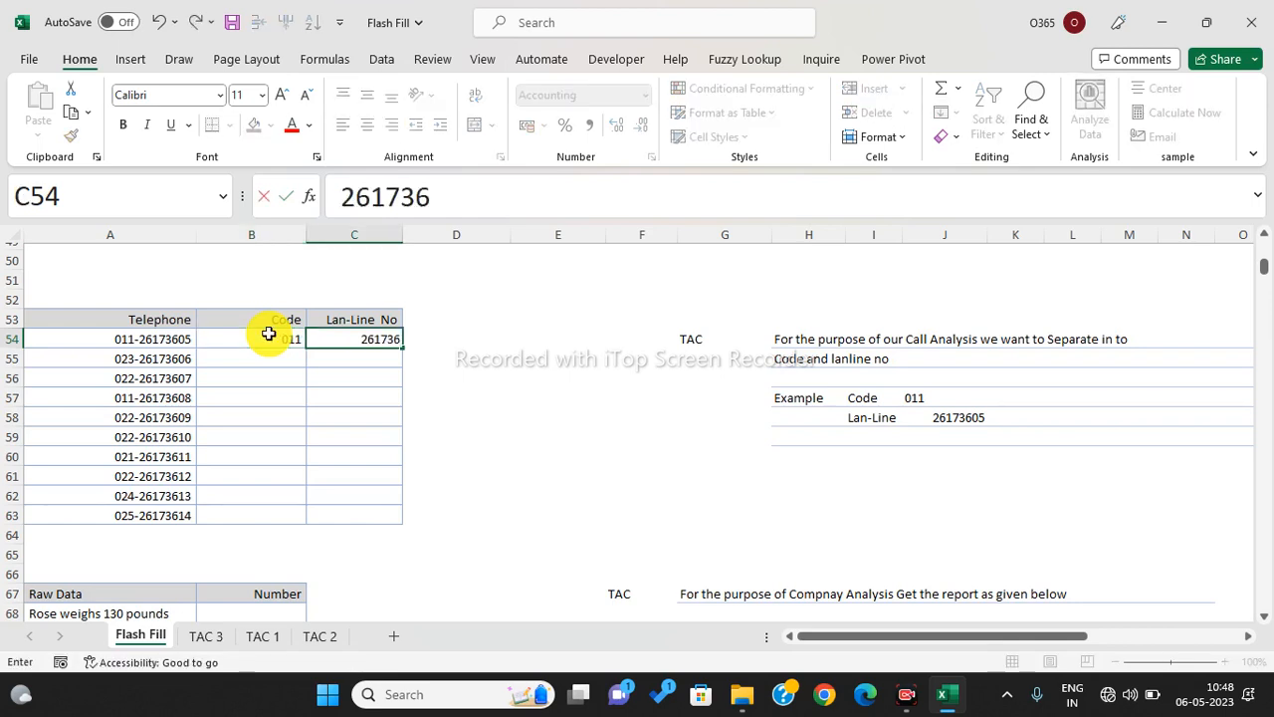
pyautogui.press('Return')
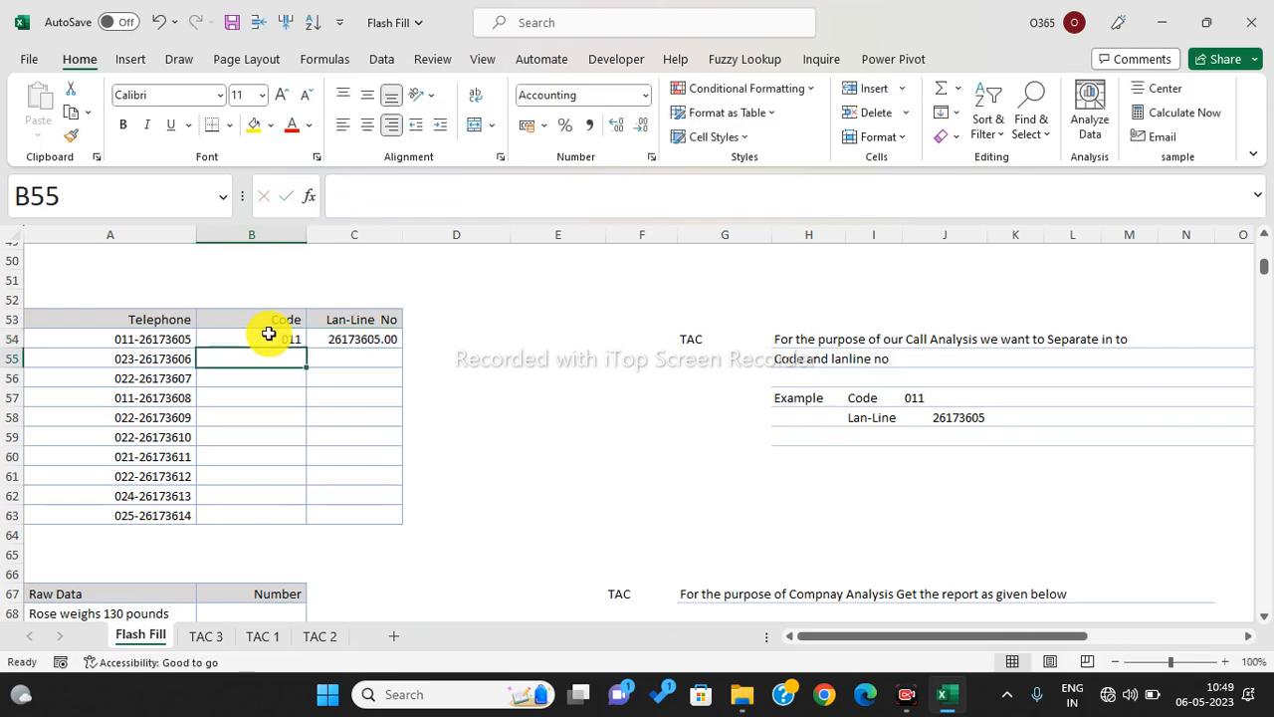
# - Flash Fill the Code column B54:B63 and Lan-Line column C54:C63 with Ctrl+E
pyautogui.moveTo(257, 340); pyautogui.dragTo(265, 518)
pyautogui.hotkey('ctrl', 'e')
pyautogui.moveTo(350, 341); pyautogui.dragTo(374, 528)
pyautogui.hotkey('ctrl', 'e')
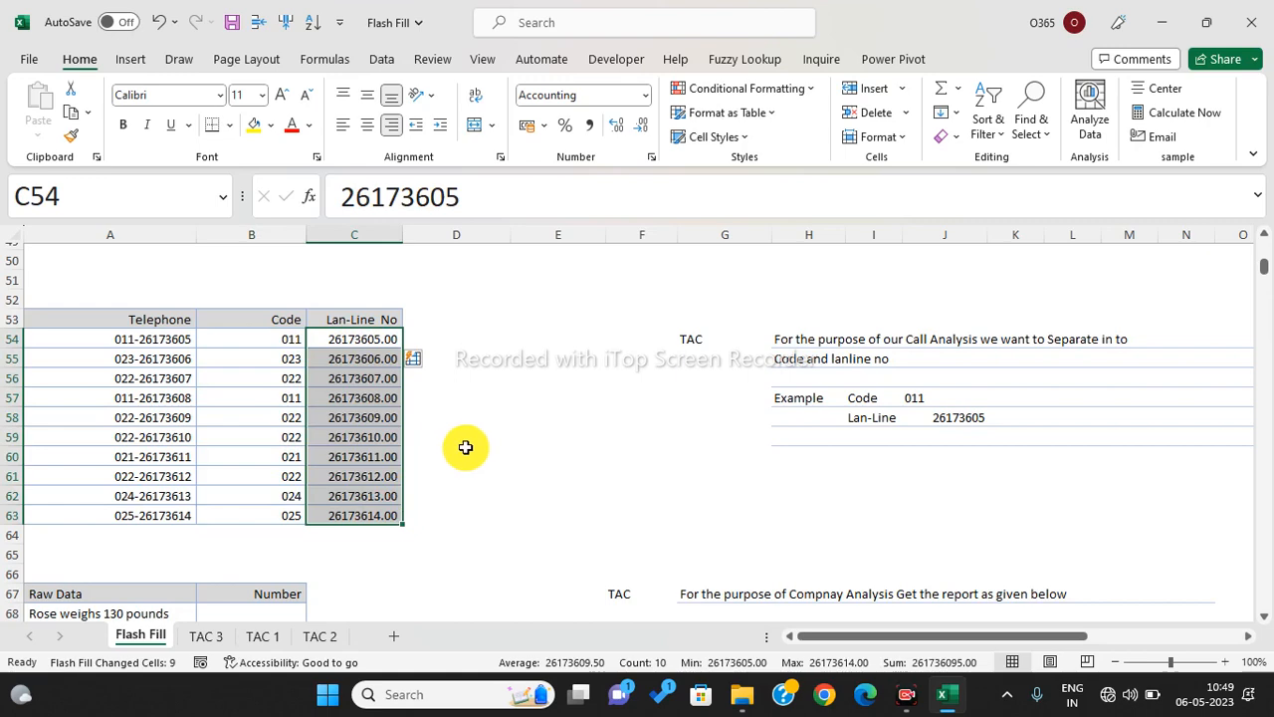
pyautogui.scroll(-4, 465, 447)
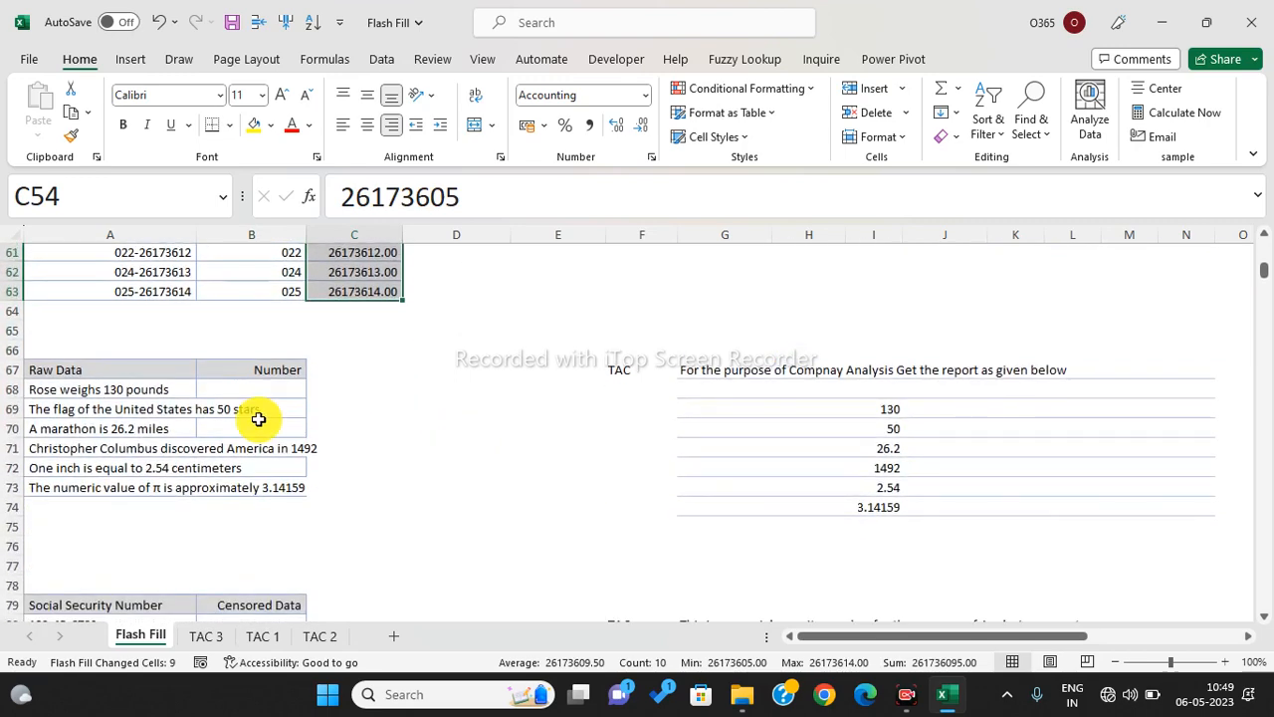
# - Enter 130 in B68 and Flash Fill the Number cells B68:B73
pyautogui.click(249, 391)
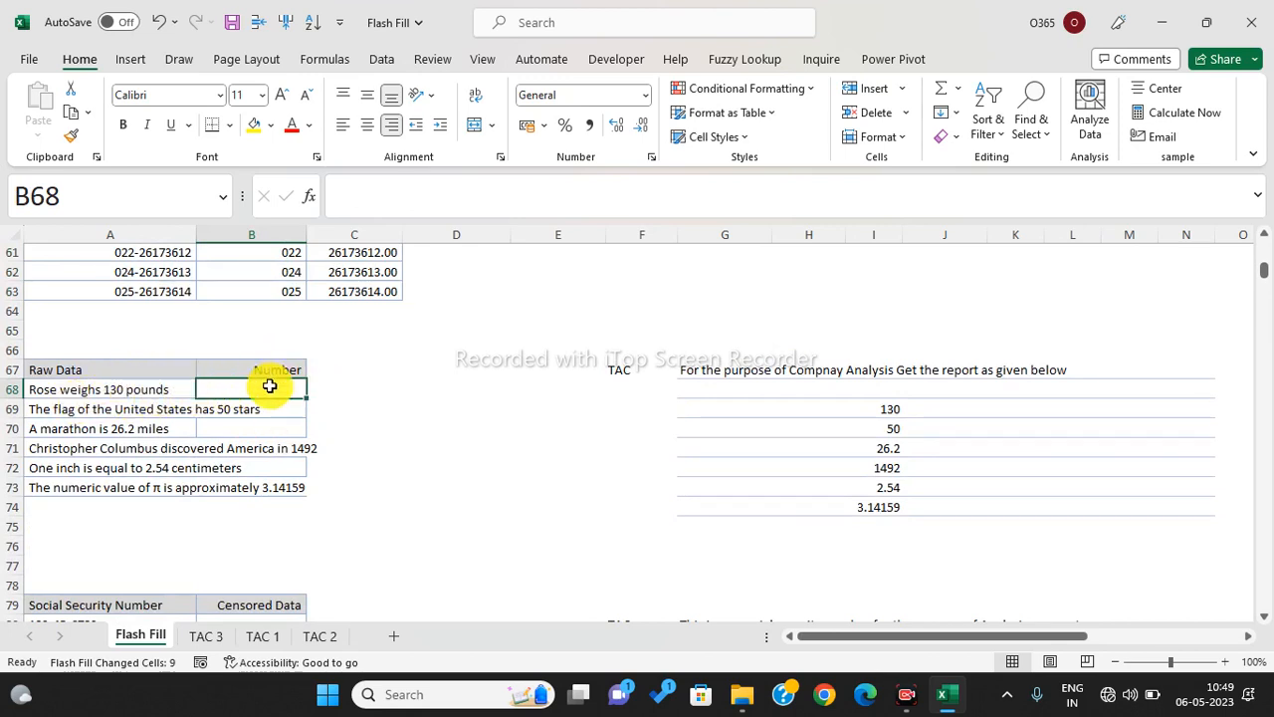
pyautogui.write('130')
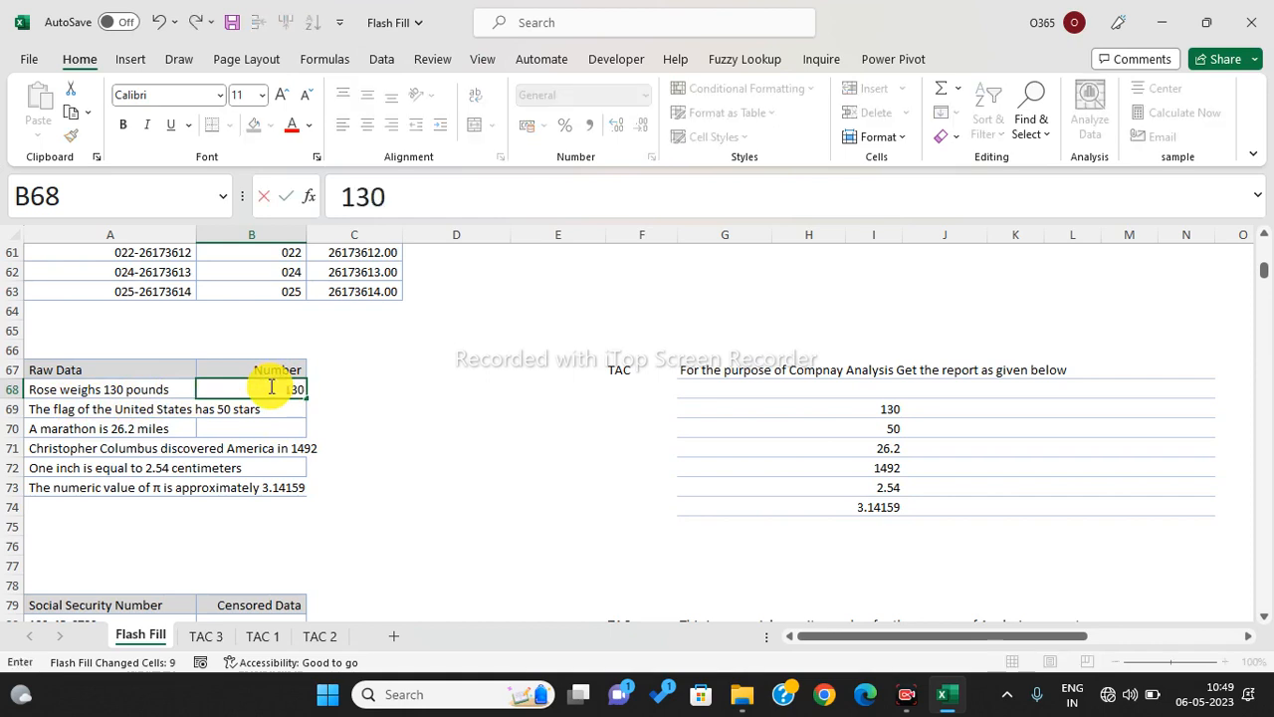
pyautogui.press('Return')
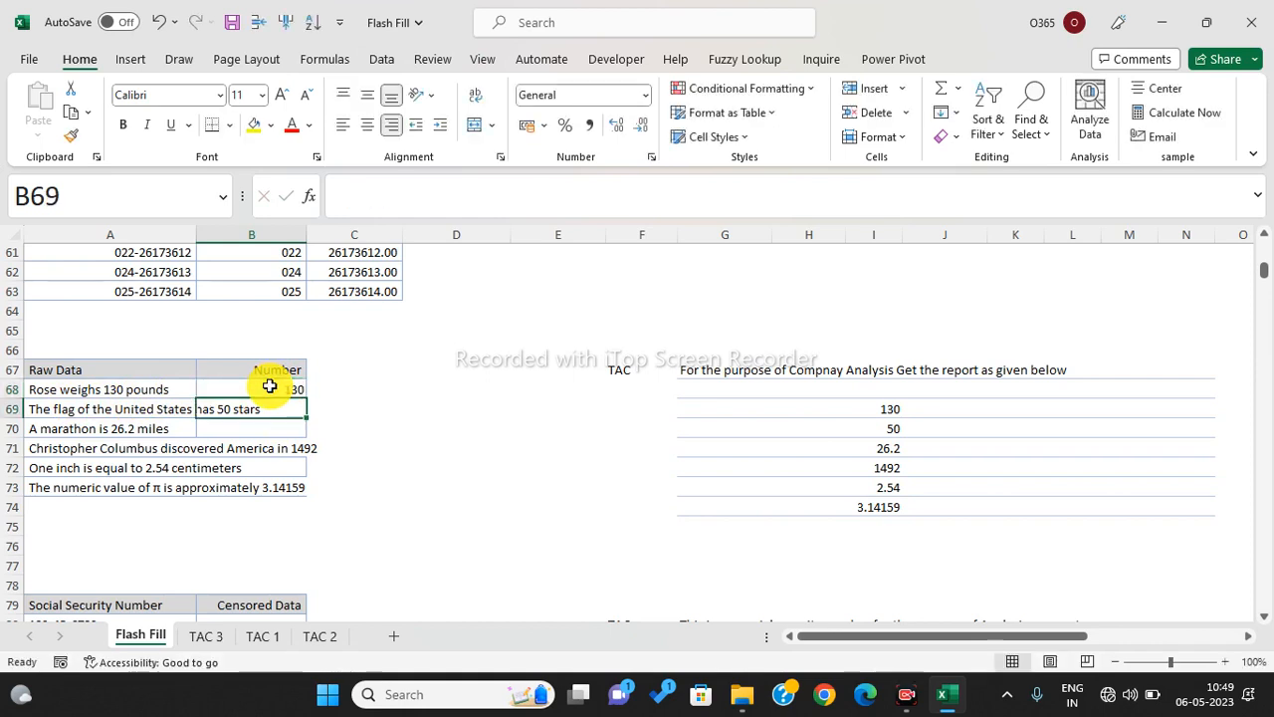
pyautogui.moveTo(269, 386); pyautogui.dragTo(266, 481)
pyautogui.hotkey('ctrl', 'e')
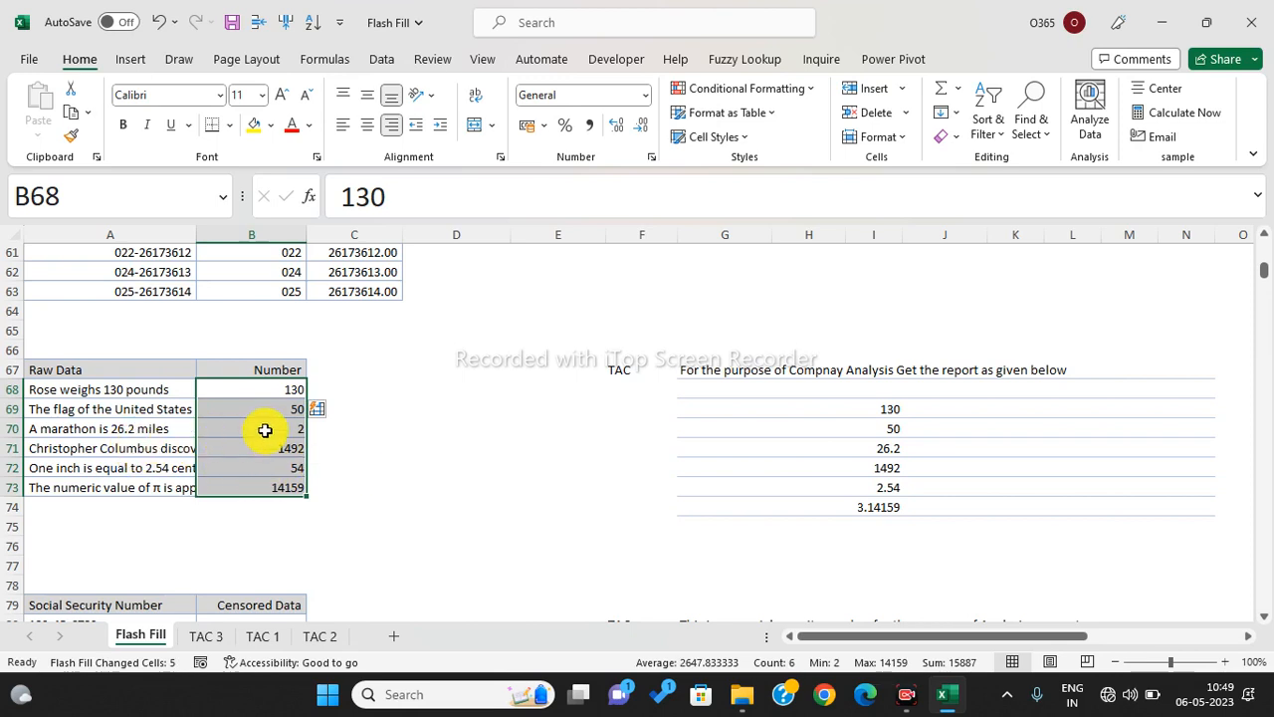
# - Correct B70 to 26.2 so Flash Fill fixes the remaining numbers
pyautogui.click(265, 430)
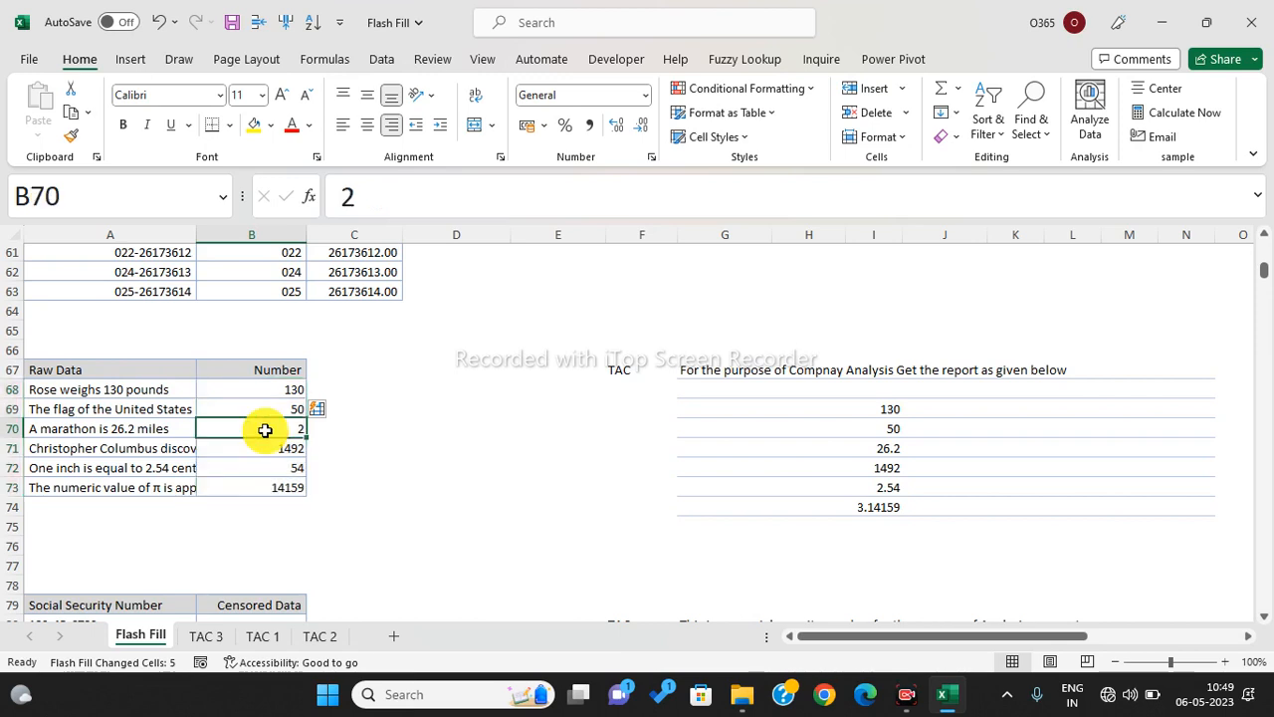
pyautogui.write('26')
pyautogui.write('.2')
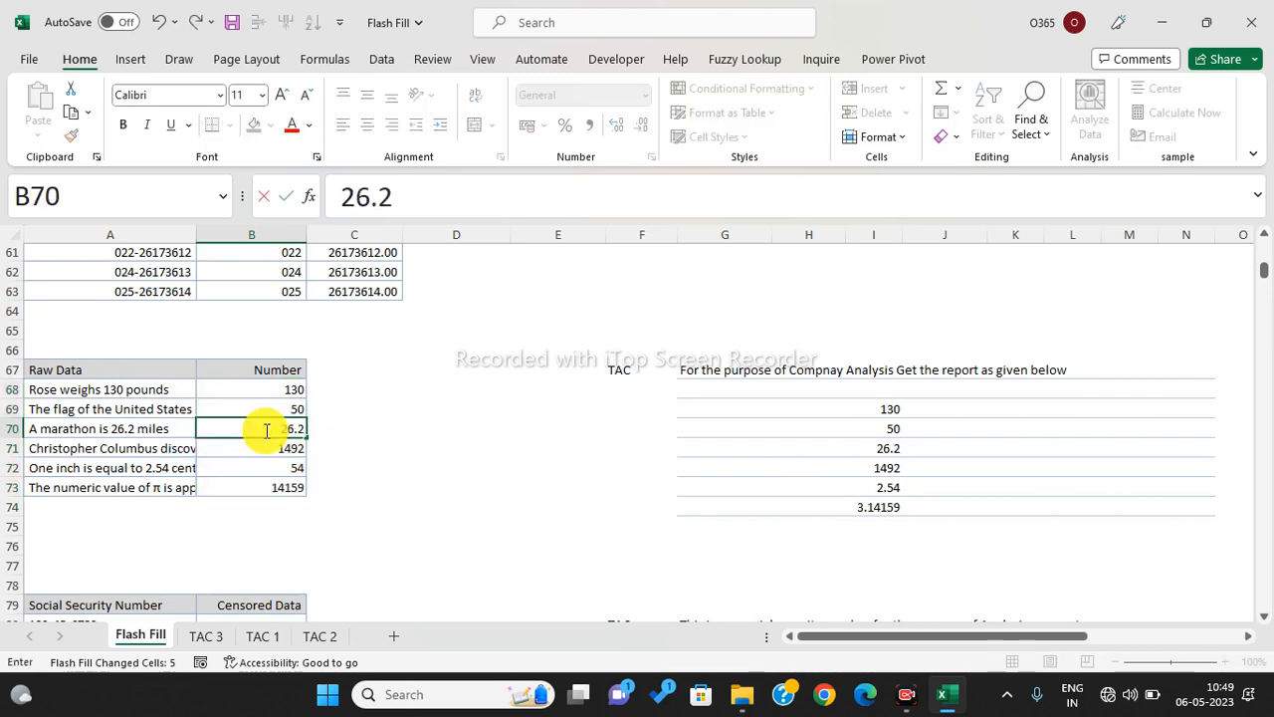
pyautogui.press('Return')
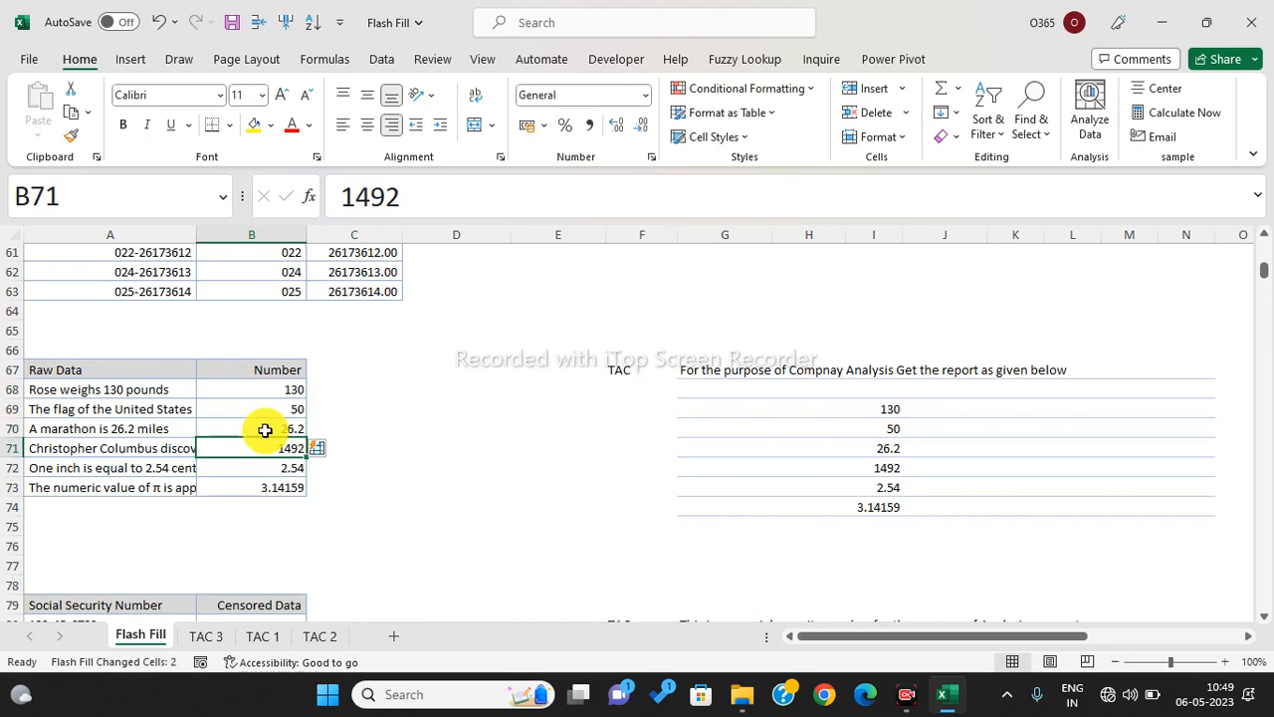
pyautogui.scroll(-4, 265, 430)
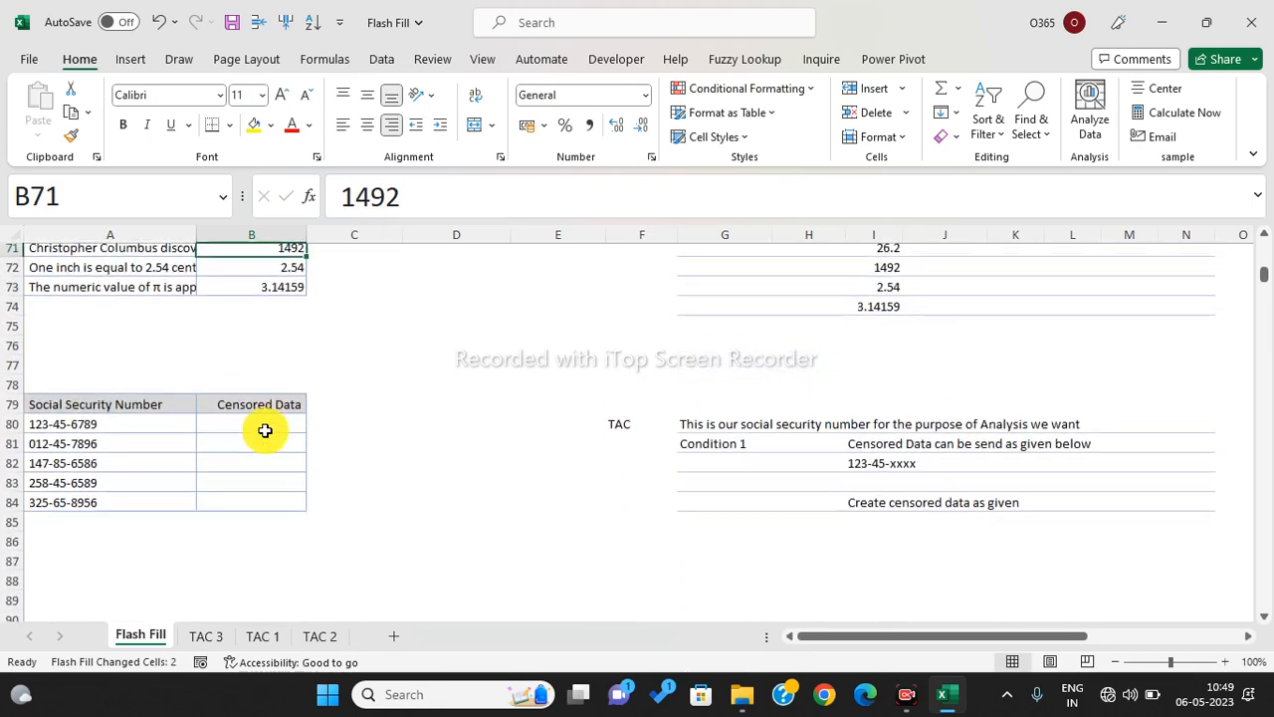
# - Enter 123-45-xxxx in B80 and Flash Fill the masked numbers down B80:B84
pyautogui.scroll(-1, 265, 430)
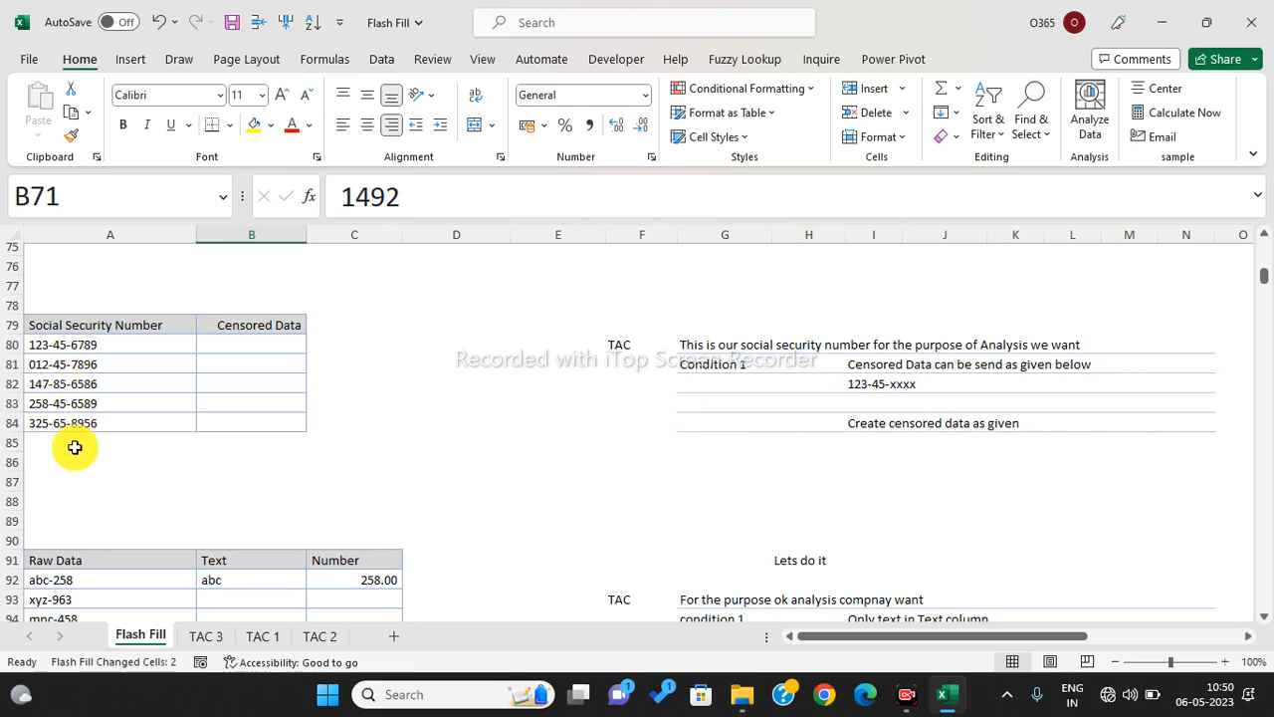
pyautogui.click(222, 344)
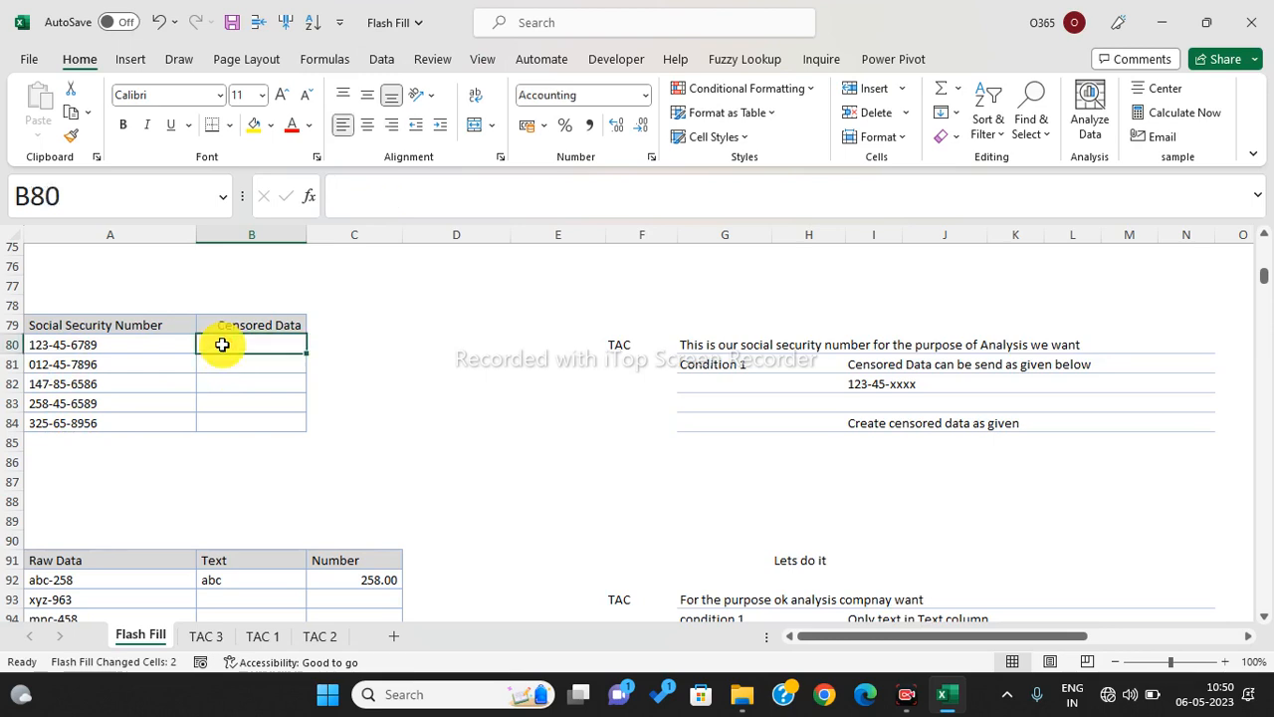
pyautogui.write('123-45-xxx')
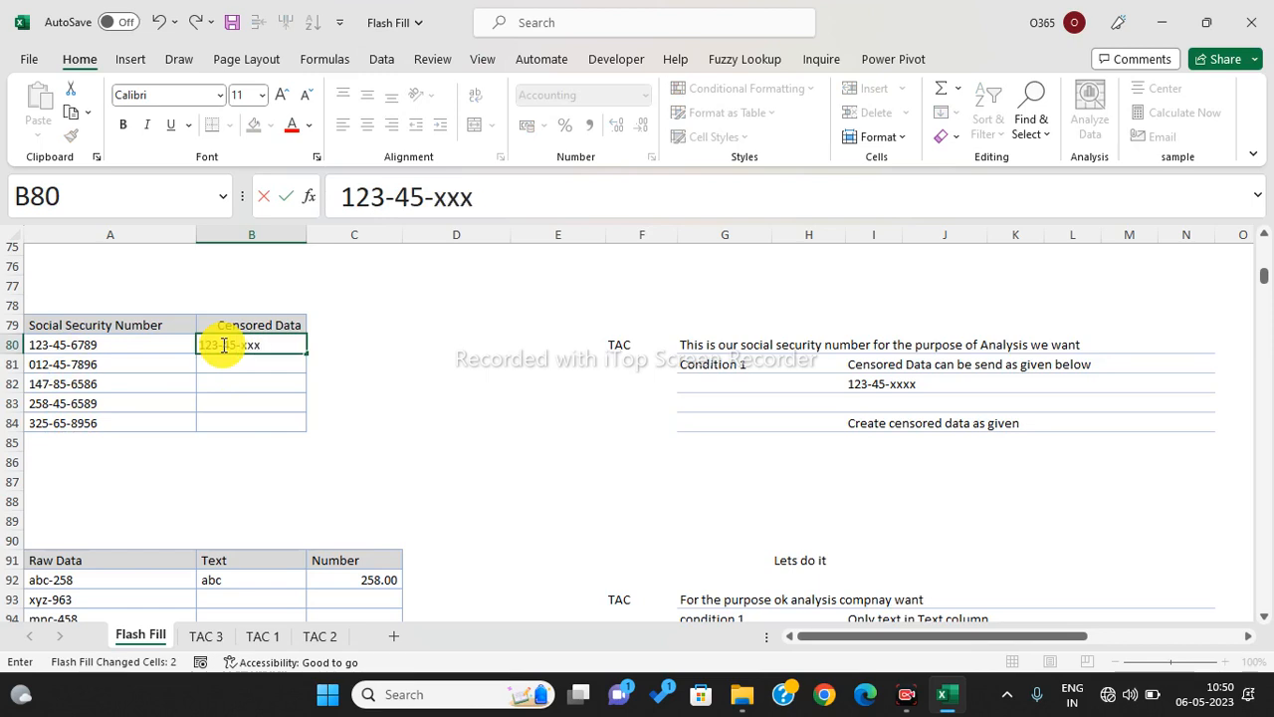
pyautogui.write('x')
pyautogui.press('Return')
pyautogui.click(222, 344)
pyautogui.moveTo(222, 344); pyautogui.dragTo(220, 438)
pyautogui.click(220, 441)
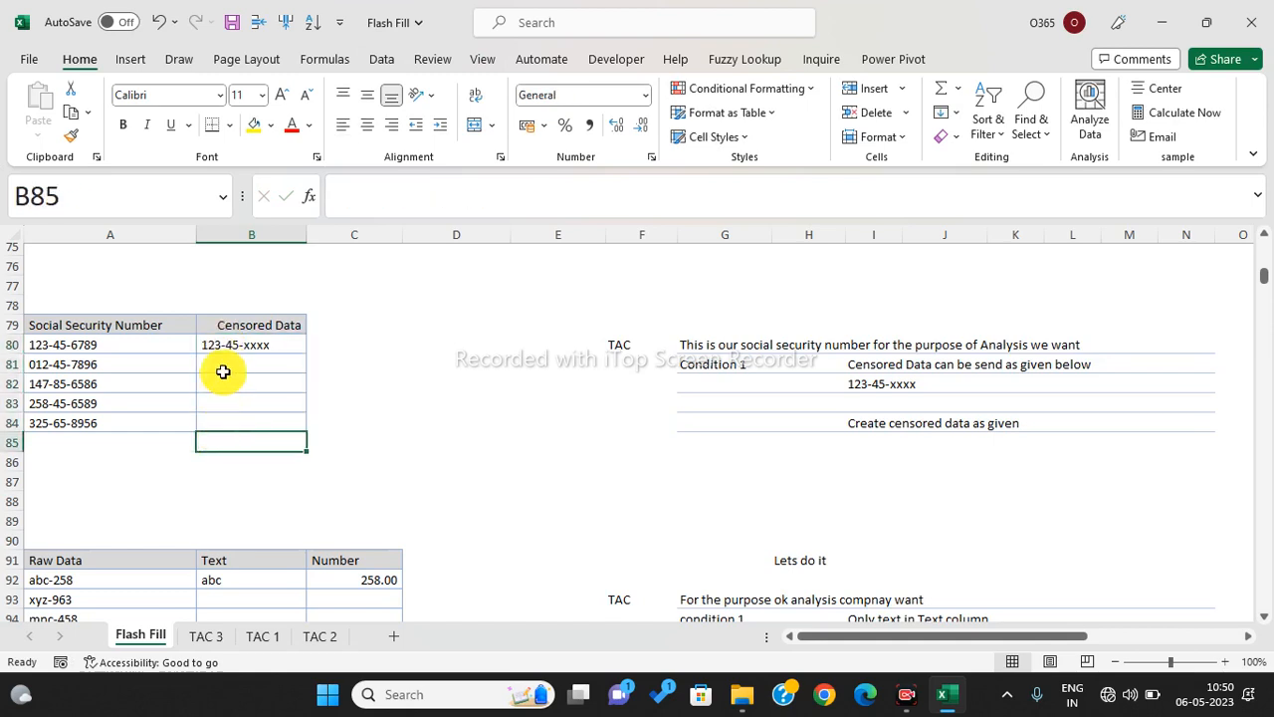
pyautogui.moveTo(227, 348); pyautogui.dragTo(238, 431)
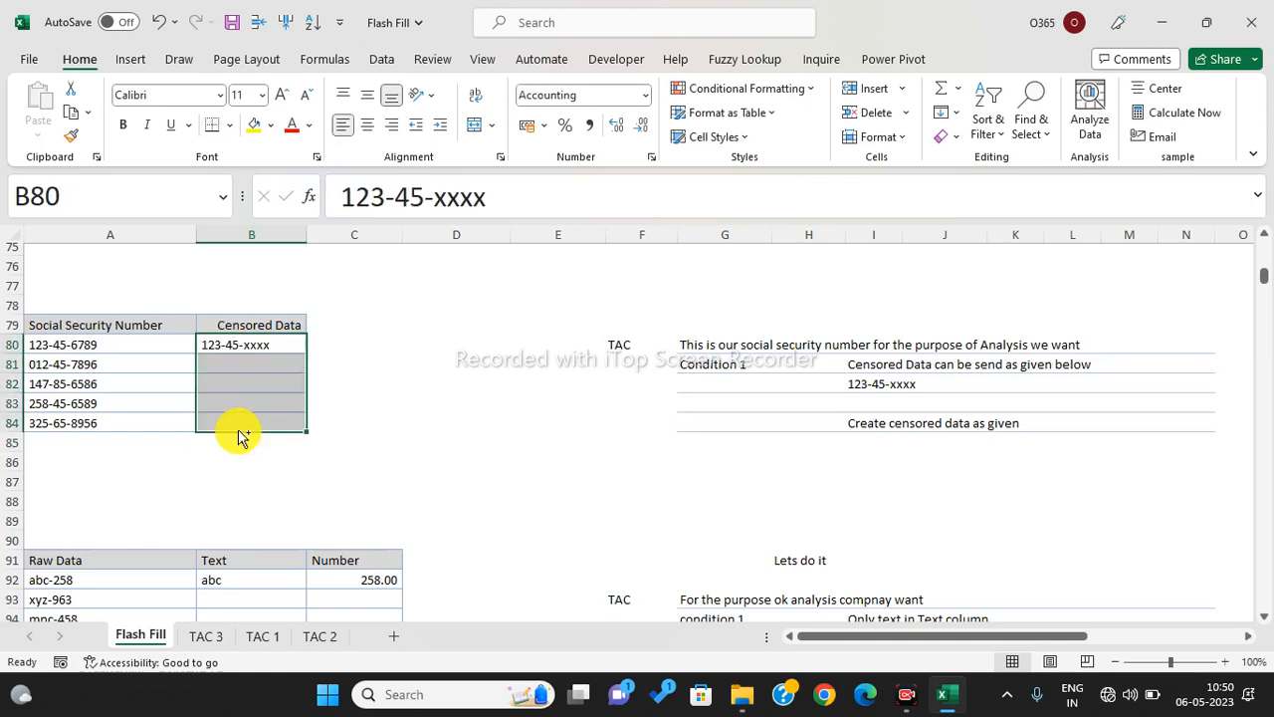
pyautogui.hotkey('ctrl', 'e')
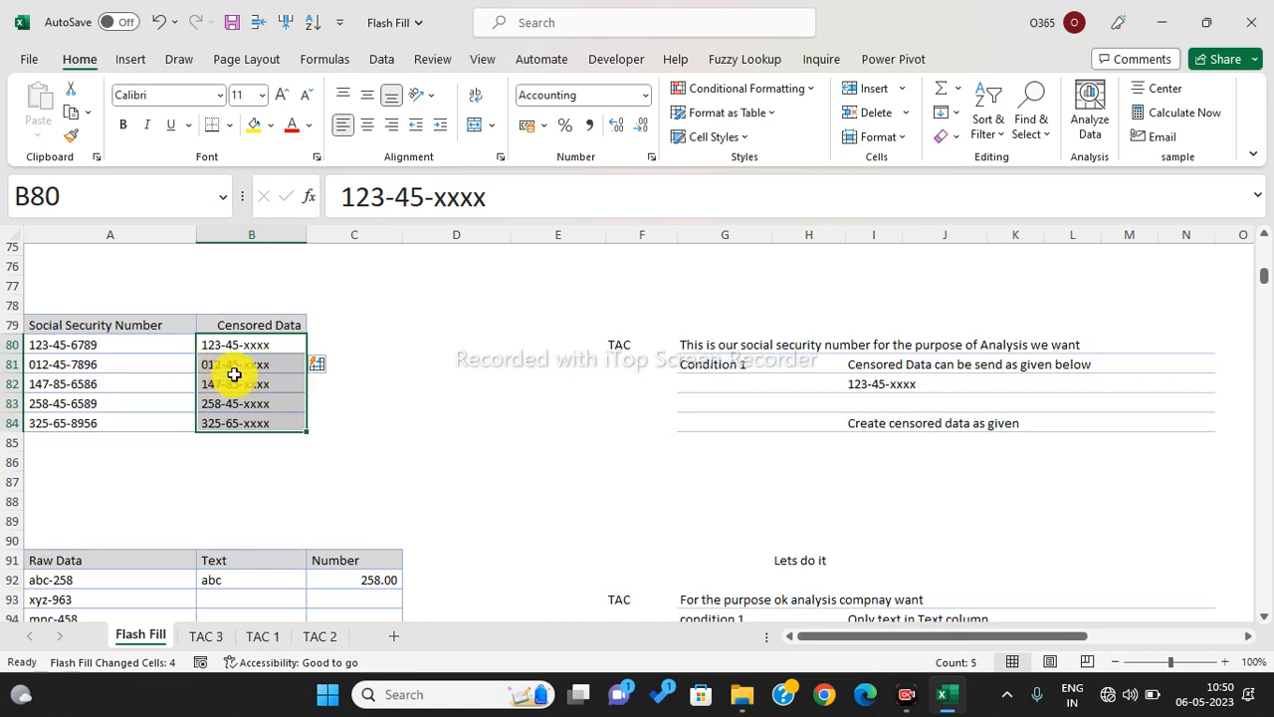
pyautogui.scroll(-4, 326, 380)
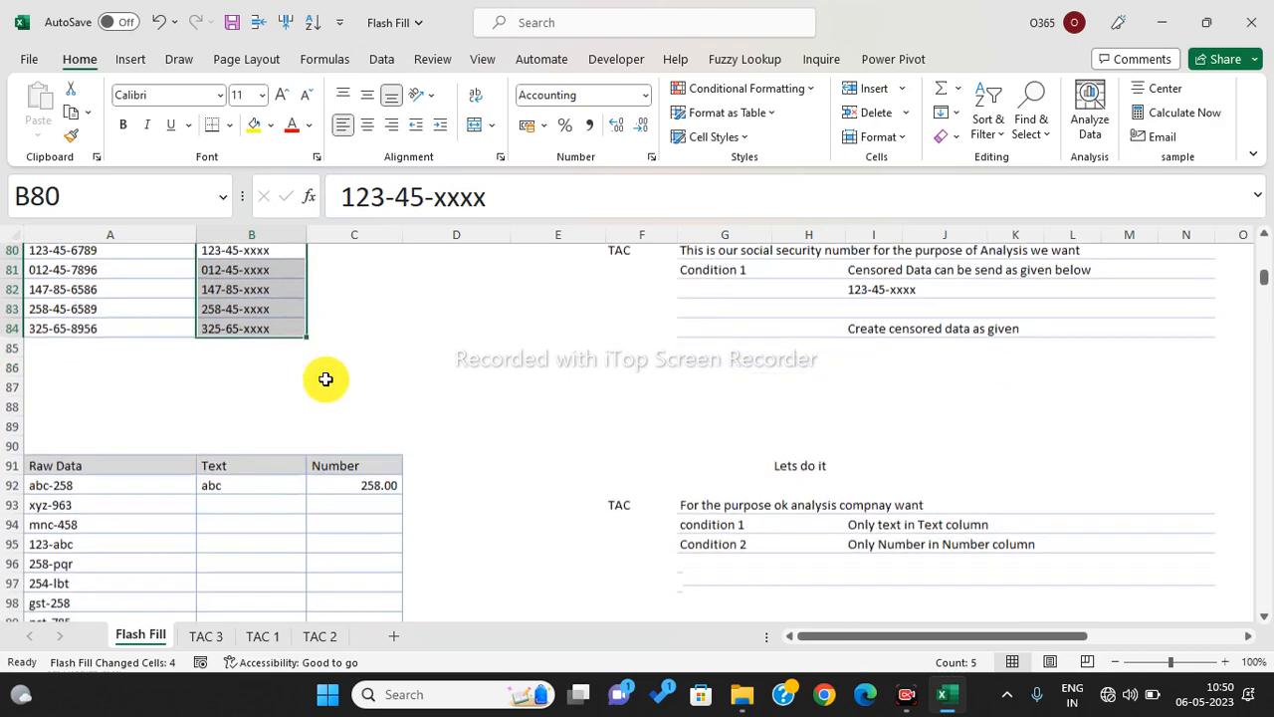
# - Inspect the raw entries like abc-258 and 123-abc alongside the Text and Number cells
pyautogui.scroll(-1, 325, 379)
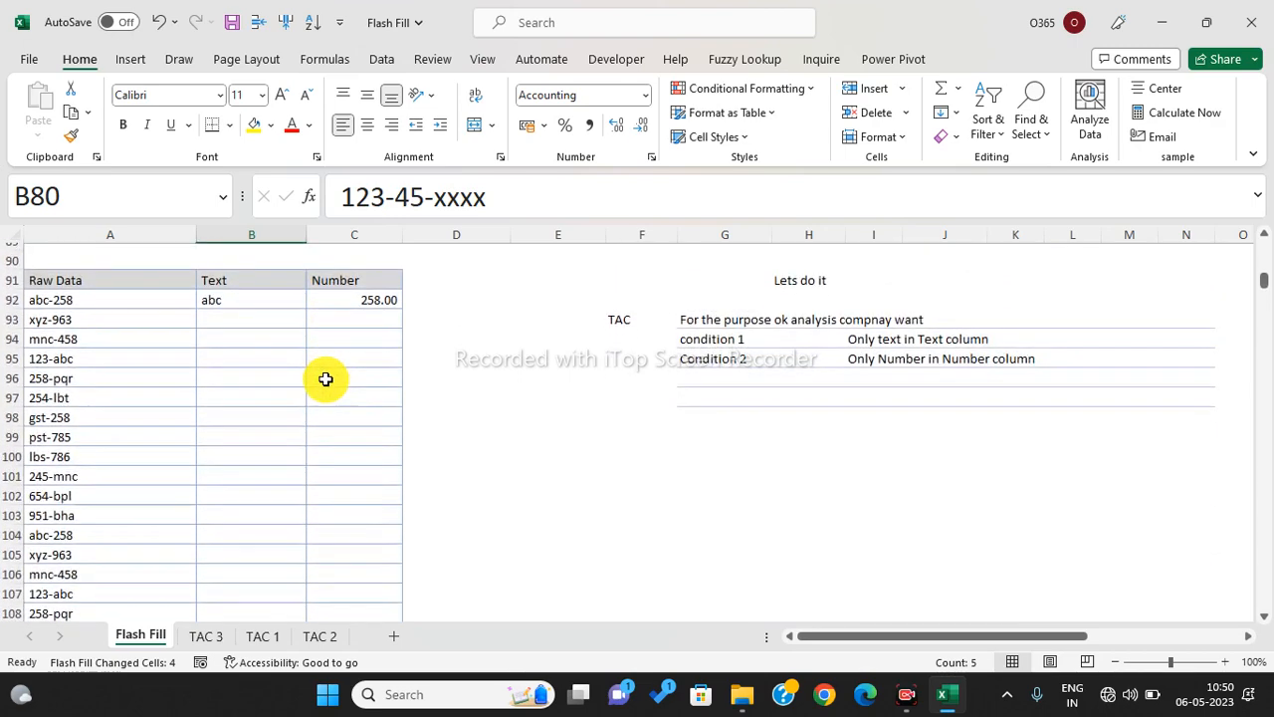
pyautogui.click(101, 353)
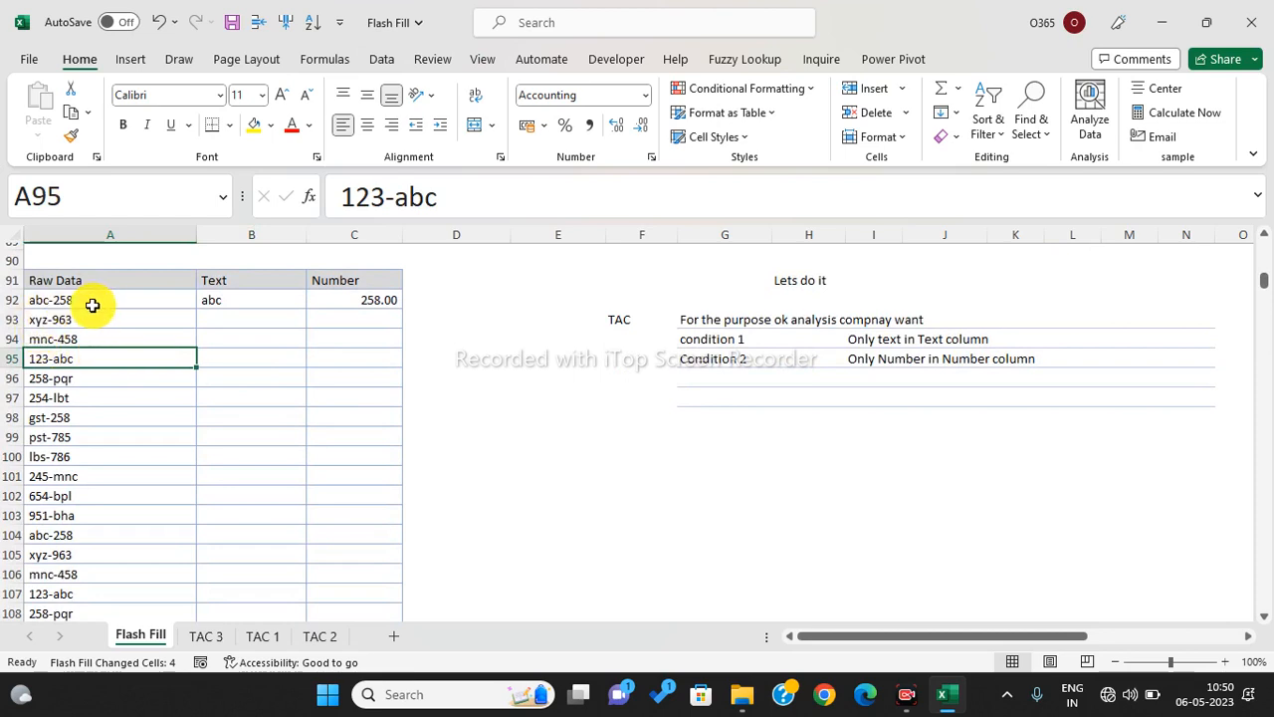
pyautogui.click(94, 305)
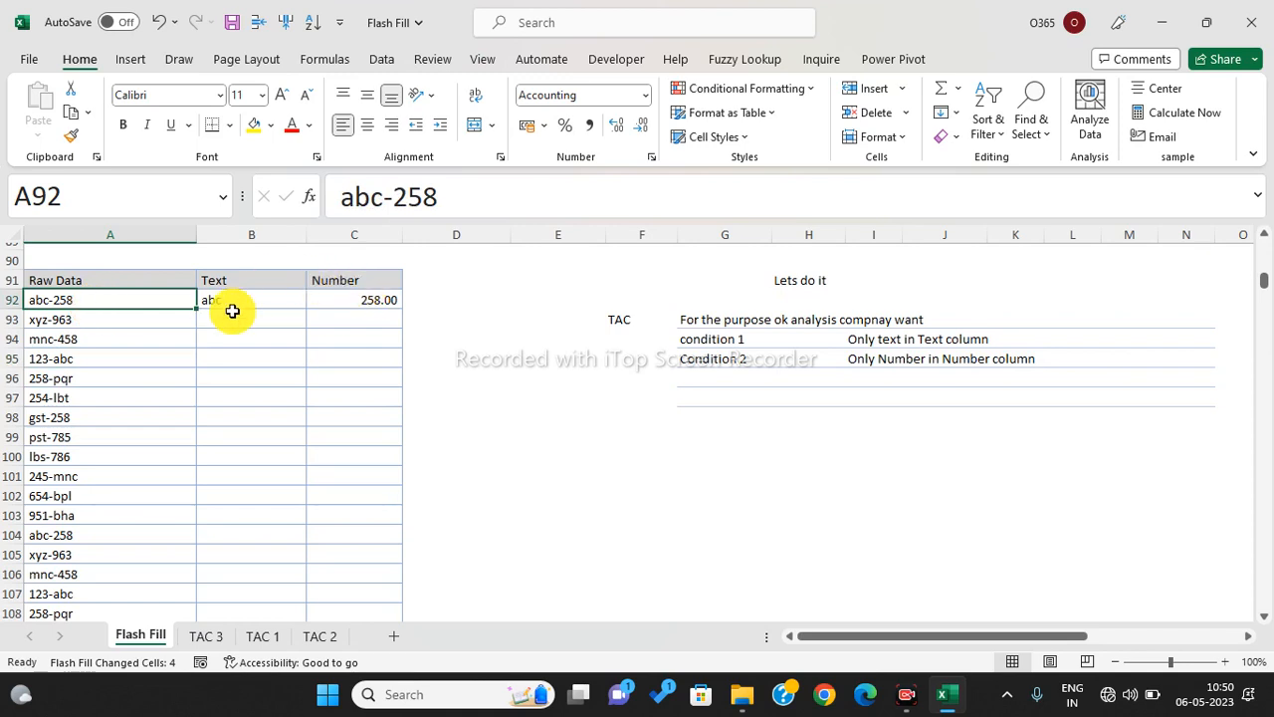
pyautogui.moveTo(231, 315); pyautogui.dragTo(256, 485)
pyautogui.moveTo(361, 294); pyautogui.dragTo(370, 478)
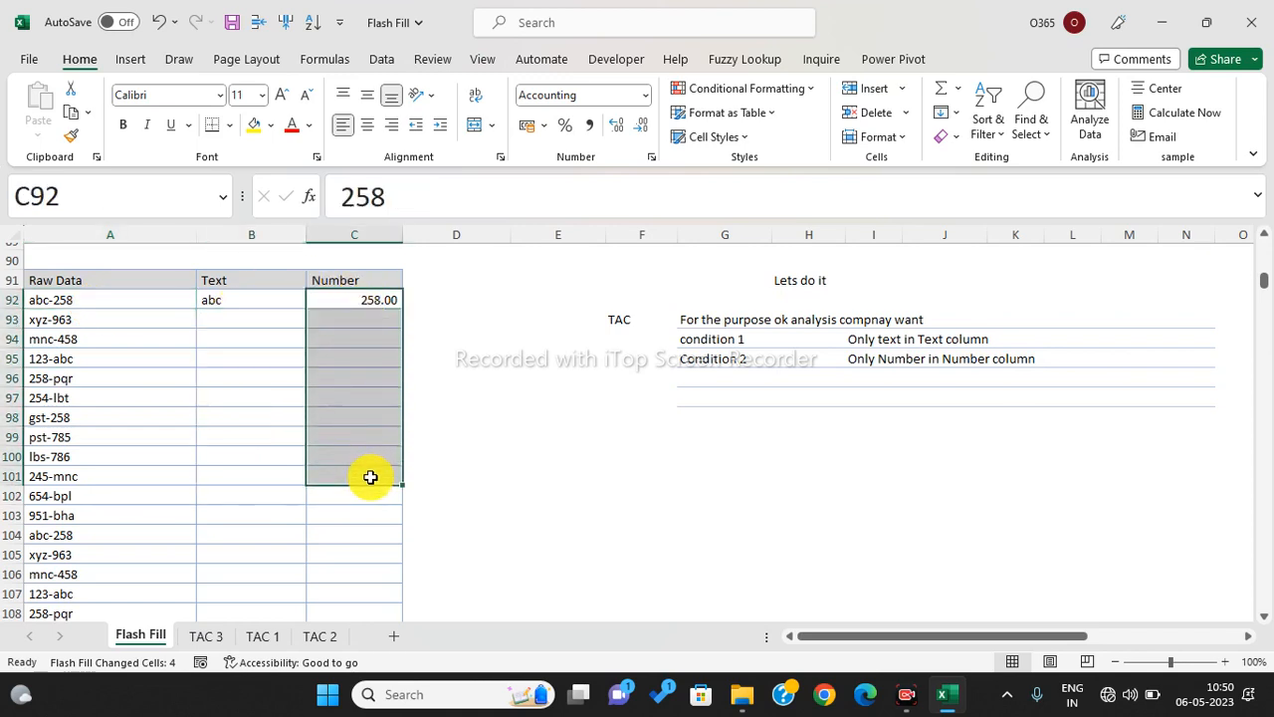
pyautogui.click(139, 495)
pyautogui.moveTo(99, 301); pyautogui.dragTo(107, 516)
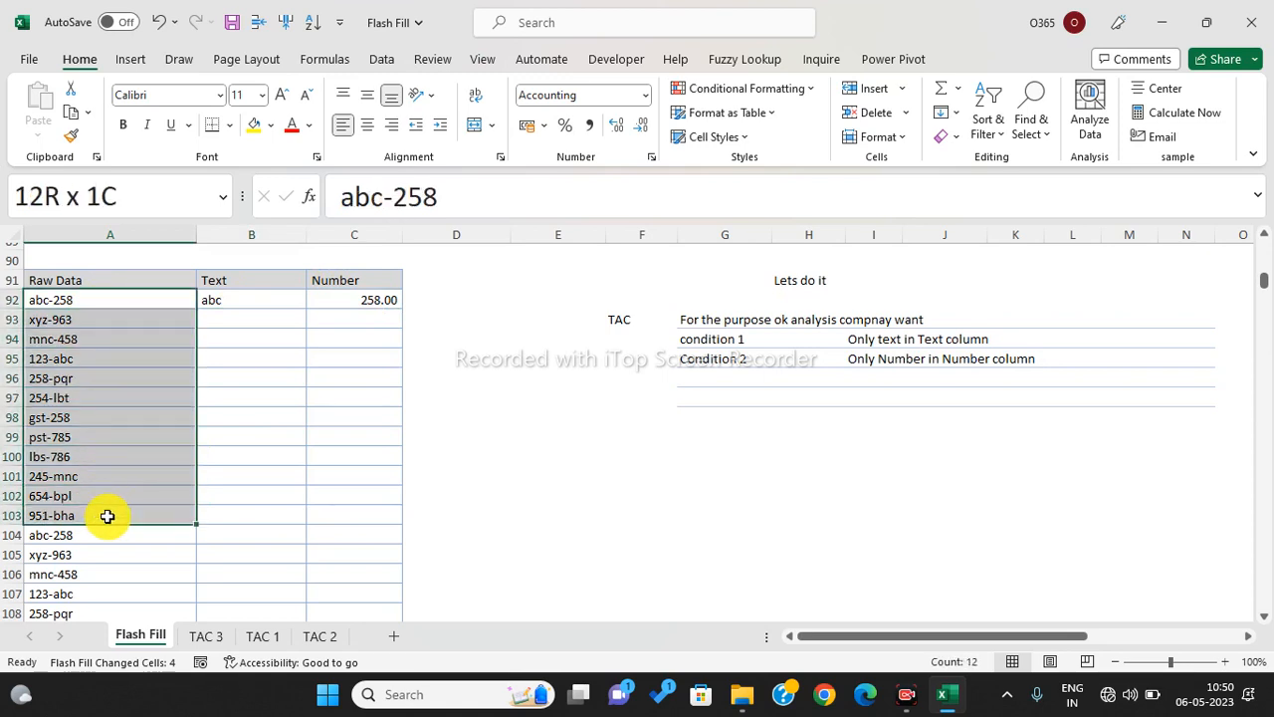
pyautogui.moveTo(232, 295); pyautogui.dragTo(262, 495)
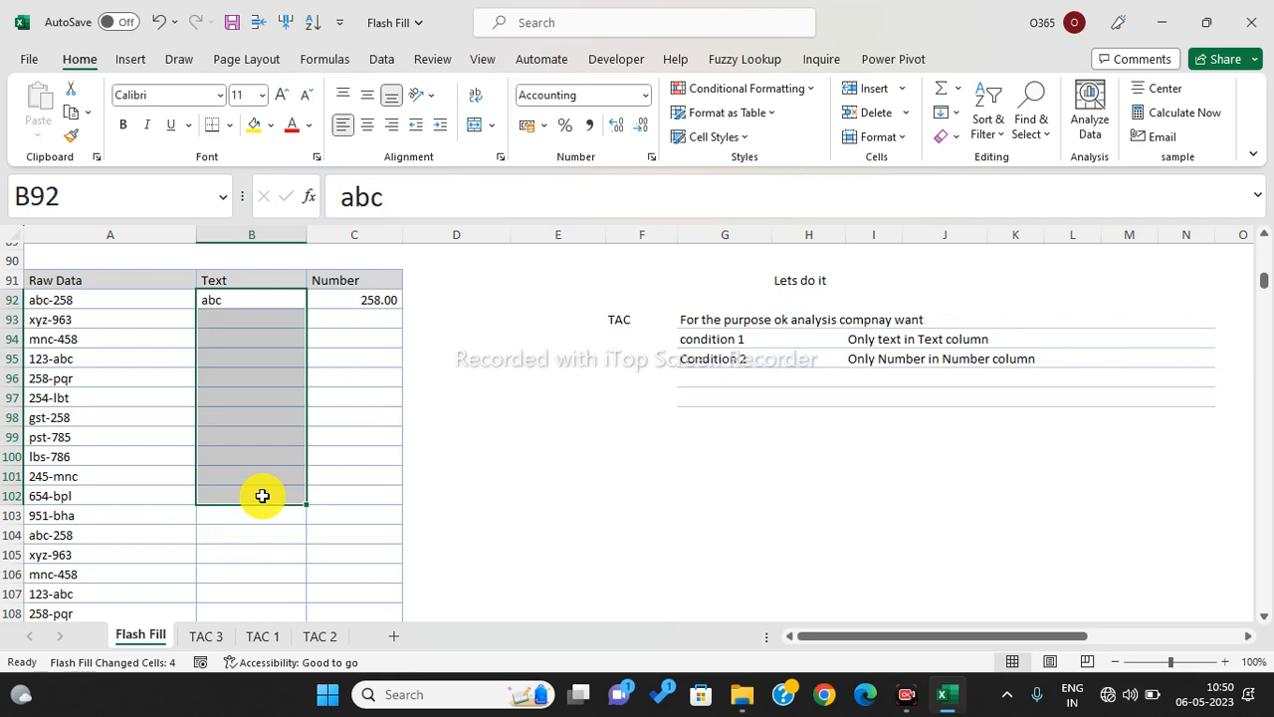
# - Flash Fill the Text column from B93 down using the abc example
pyautogui.click(248, 322)
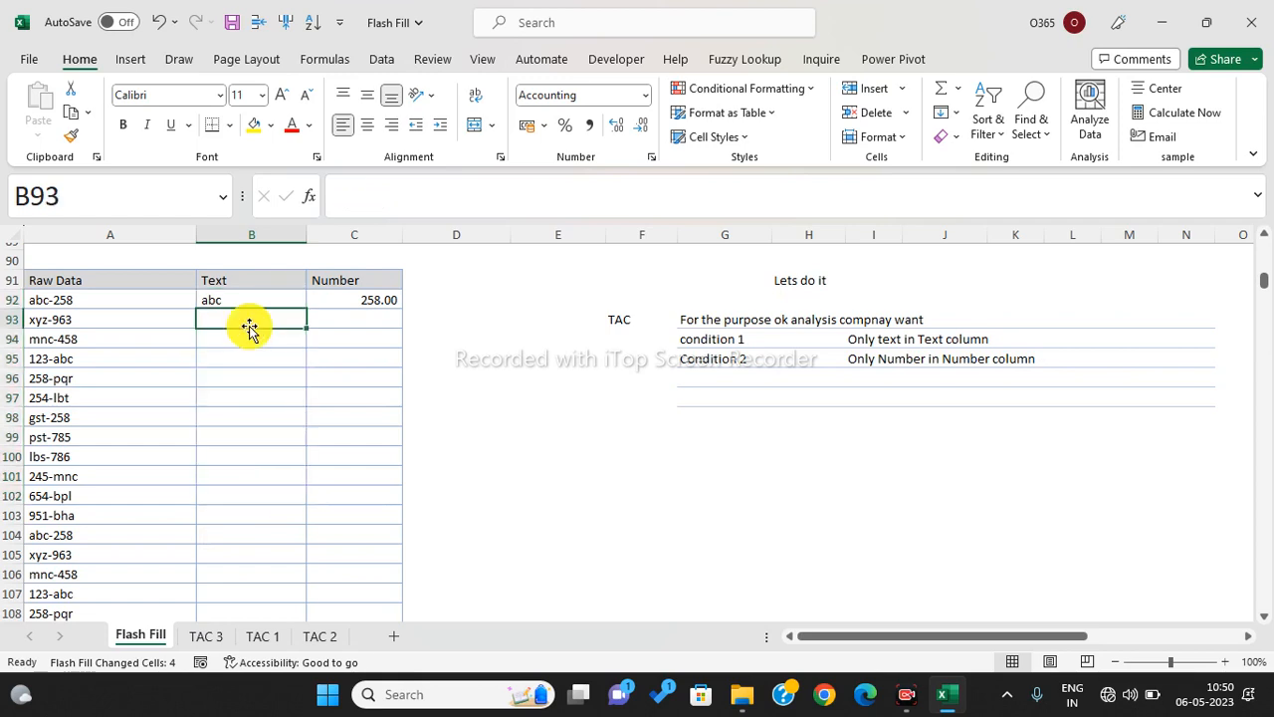
pyautogui.moveTo(228, 295); pyautogui.dragTo(253, 588)
pyautogui.scroll(13, 268, 461)
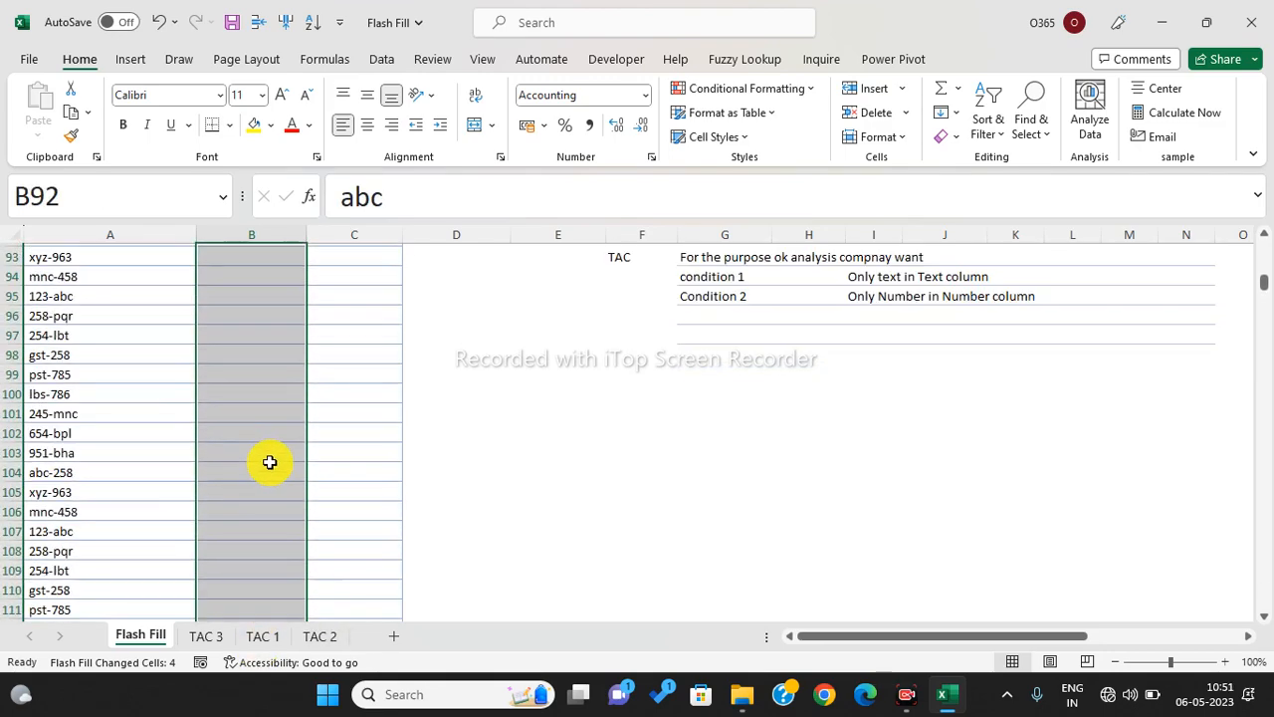
pyautogui.scroll(-3, 268, 461)
pyautogui.click(244, 479)
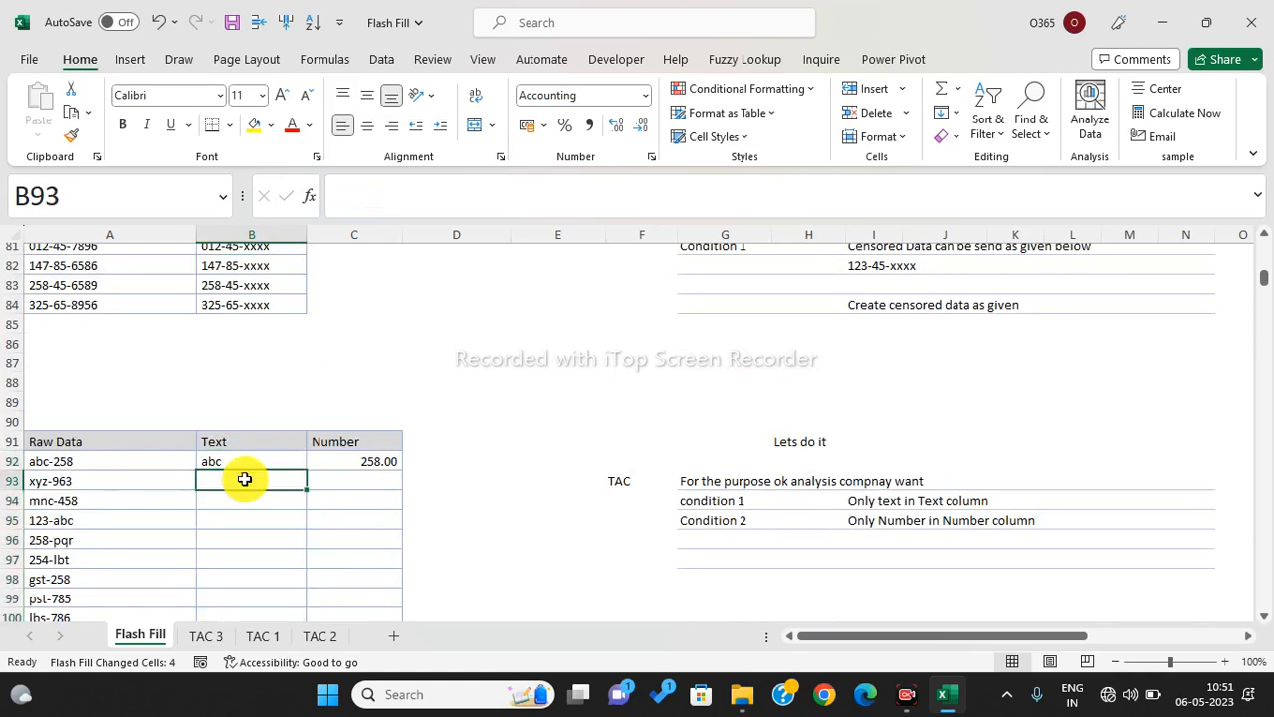
pyautogui.hotkey('ctrl', 'e')
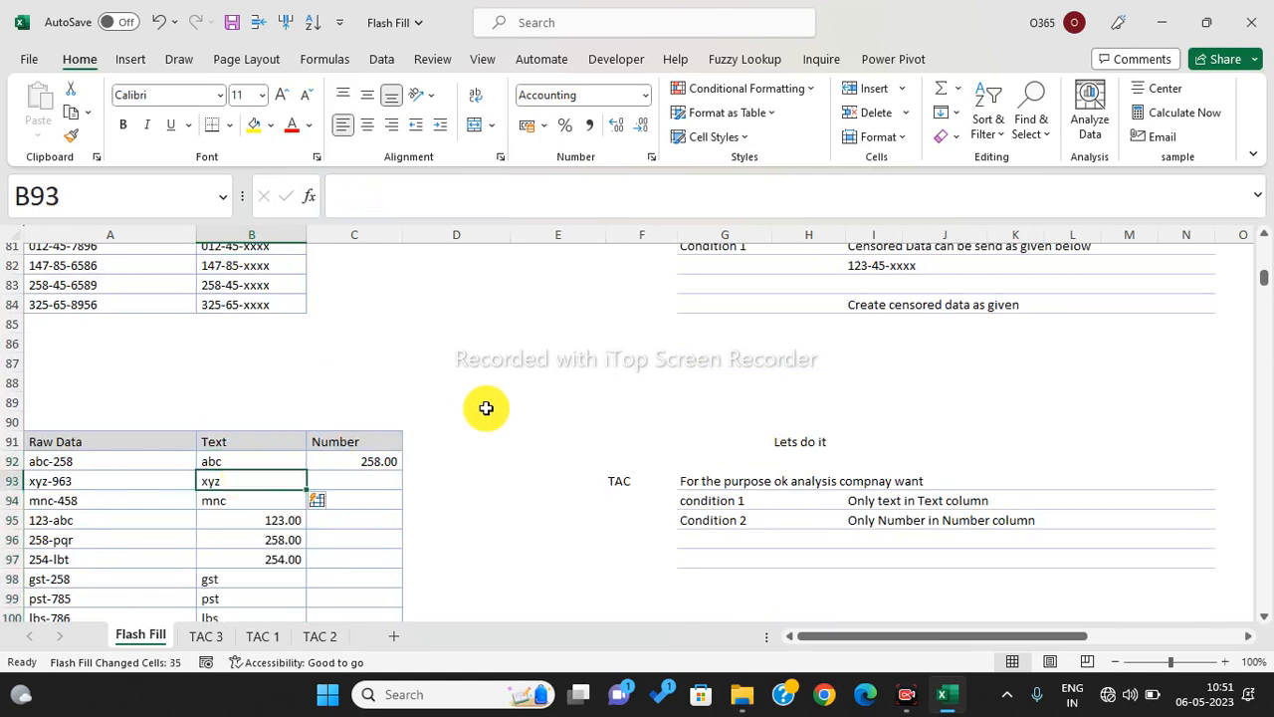
# - Correct B95 from 123.00 to abc so the Text column refills with letters only
pyautogui.scroll(-2, 441, 416)
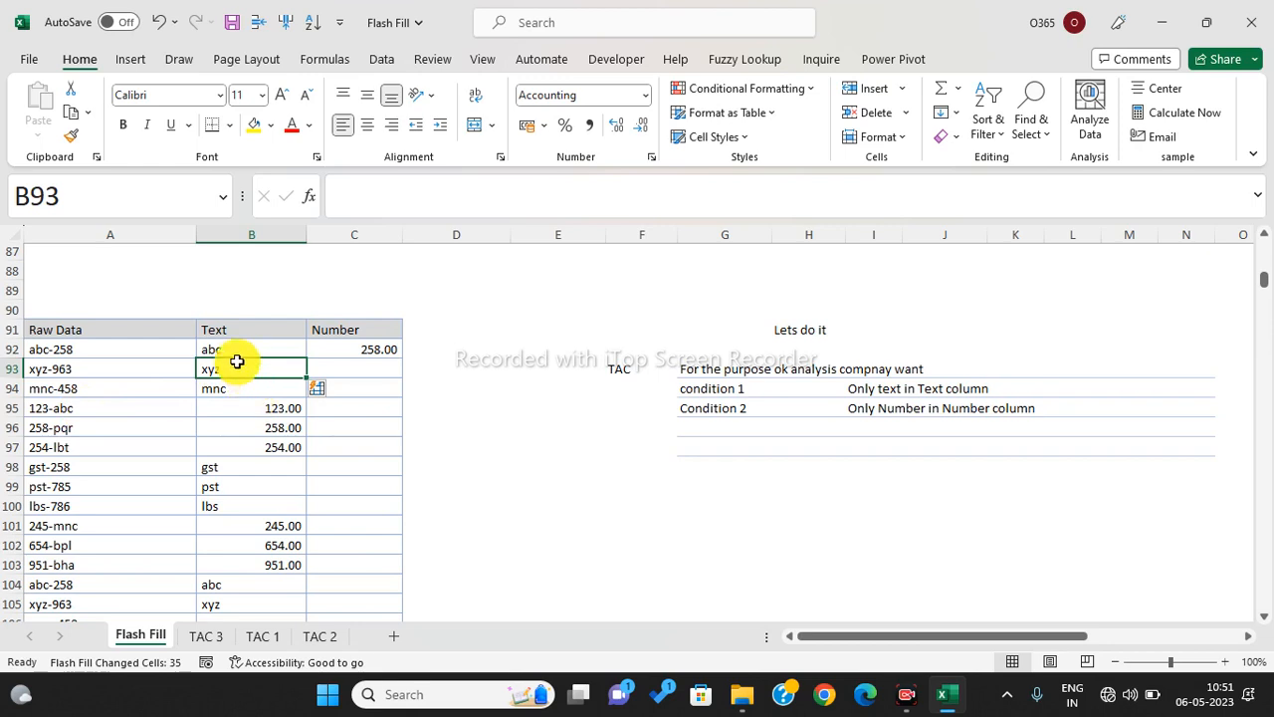
pyautogui.click(242, 410)
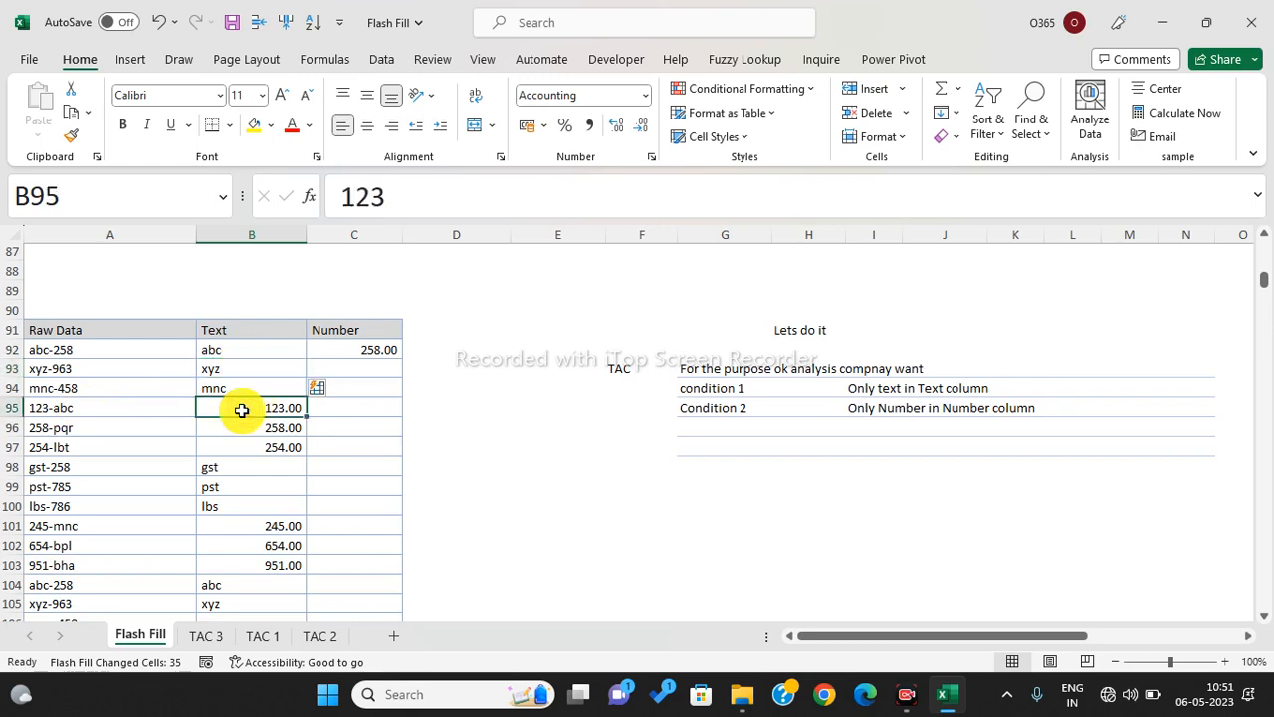
pyautogui.write('abc')
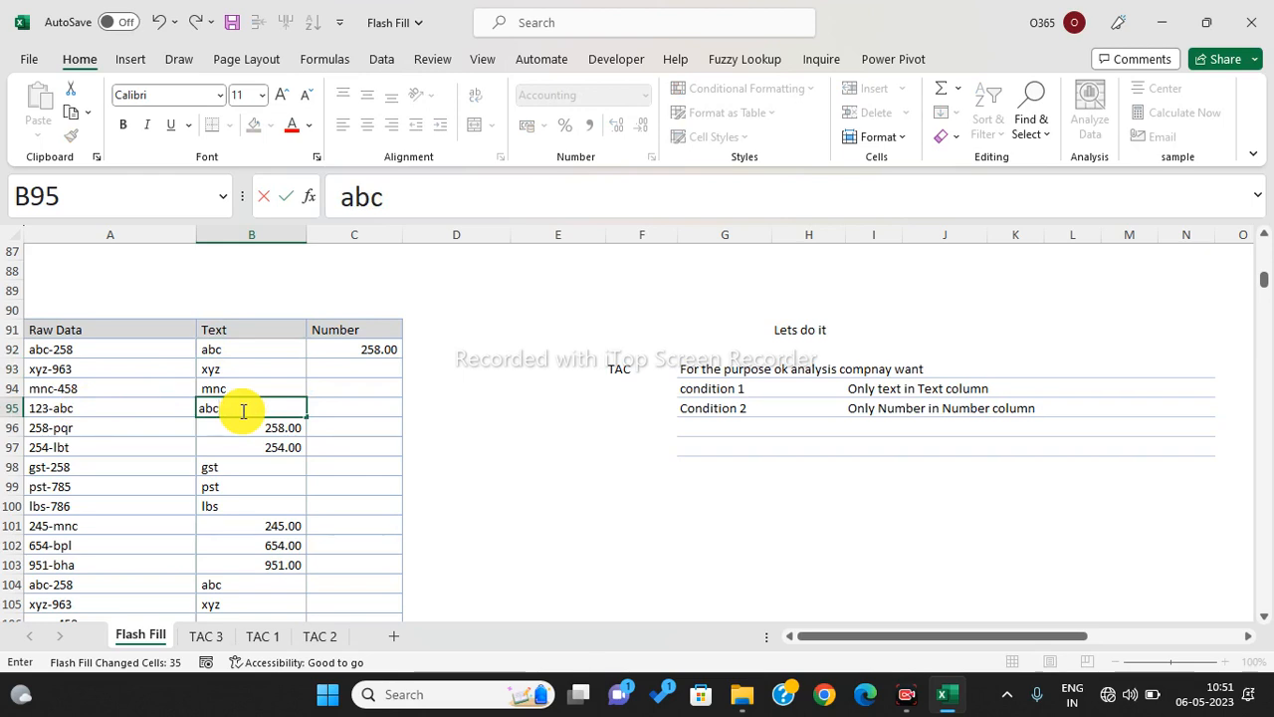
pyautogui.press('Return')
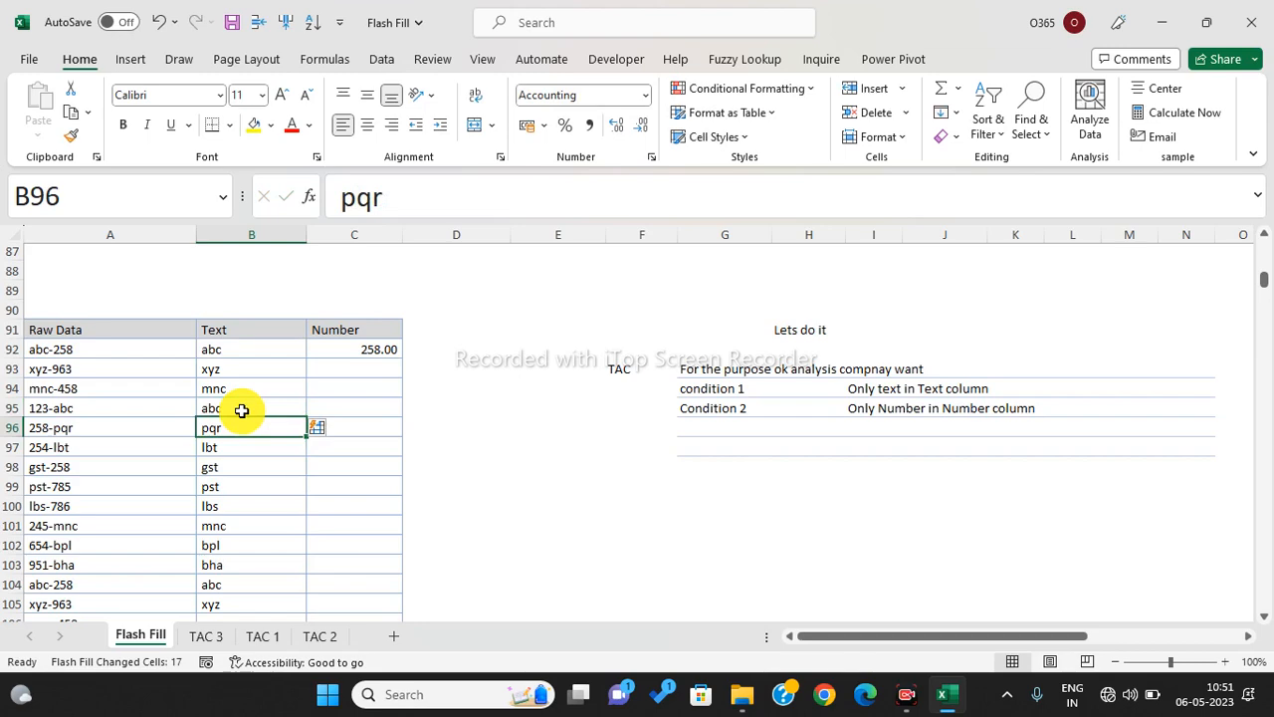
pyautogui.scroll(-7, 241, 411)
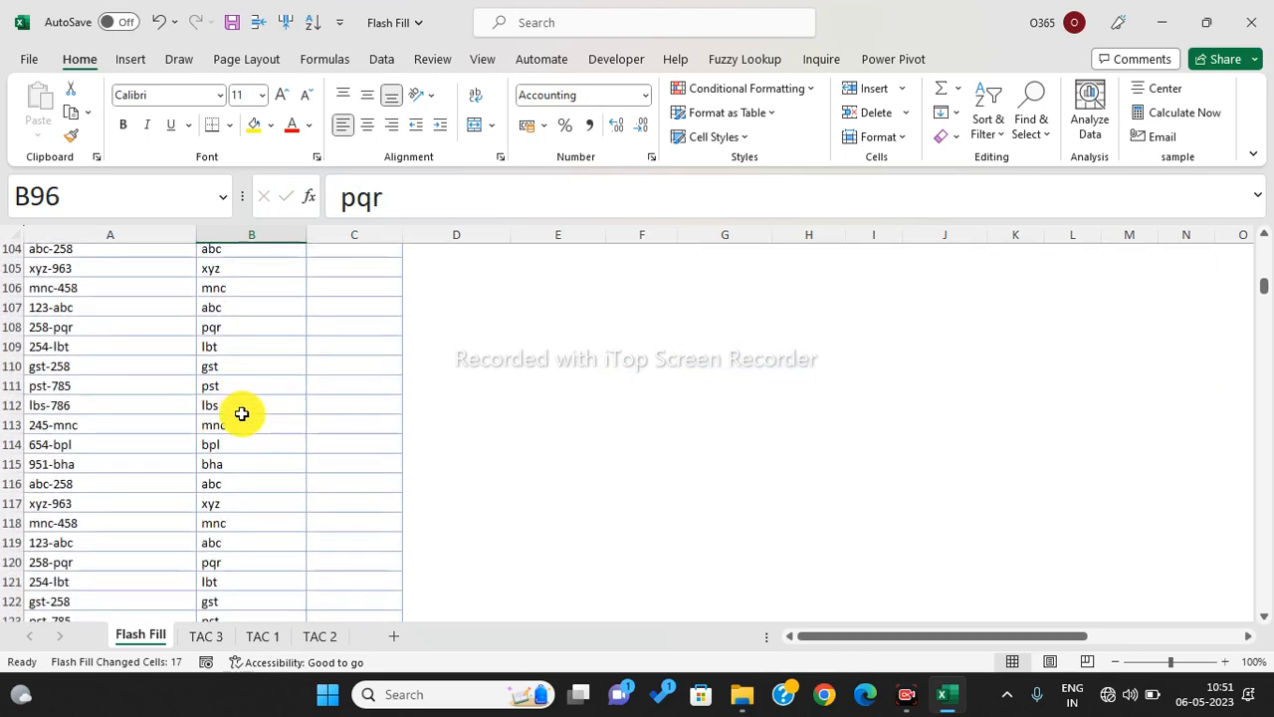
pyautogui.scroll(-2, 241, 414)
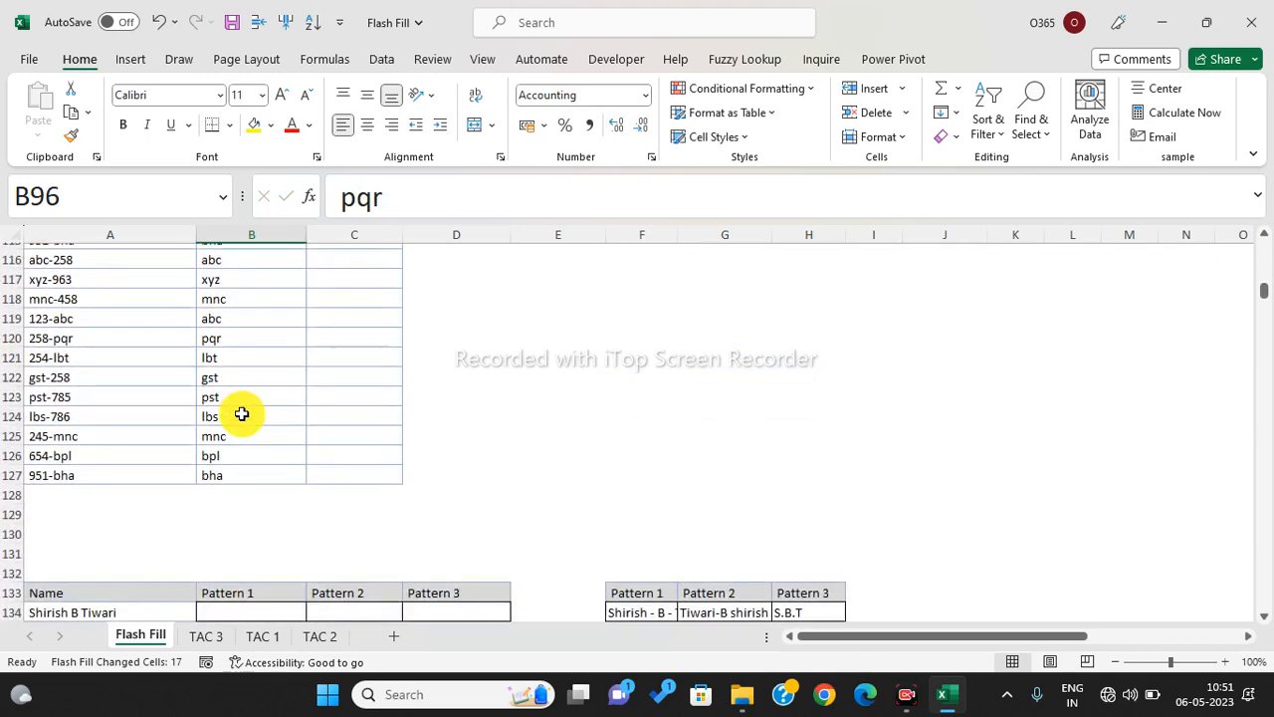
pyautogui.scroll(9, 241, 414)
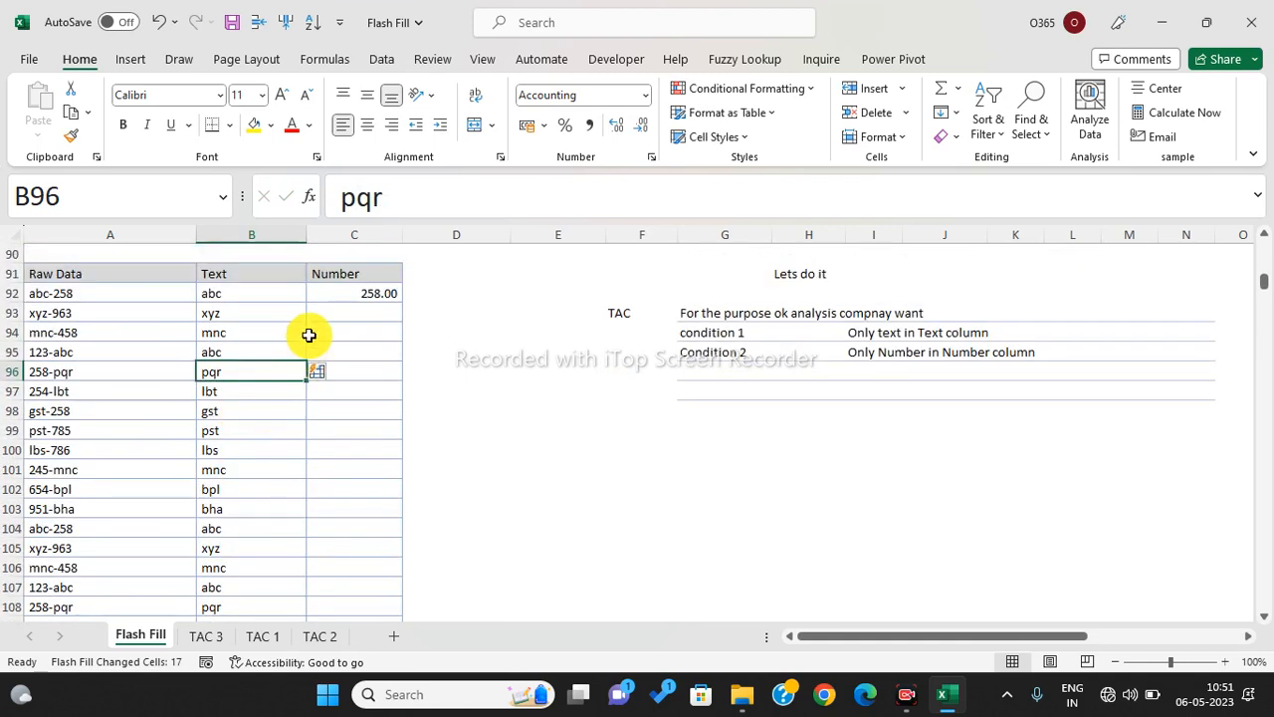
# - Set C92 to General so it shows 258, then Flash Fill the Number column from C93
pyautogui.click(335, 311)
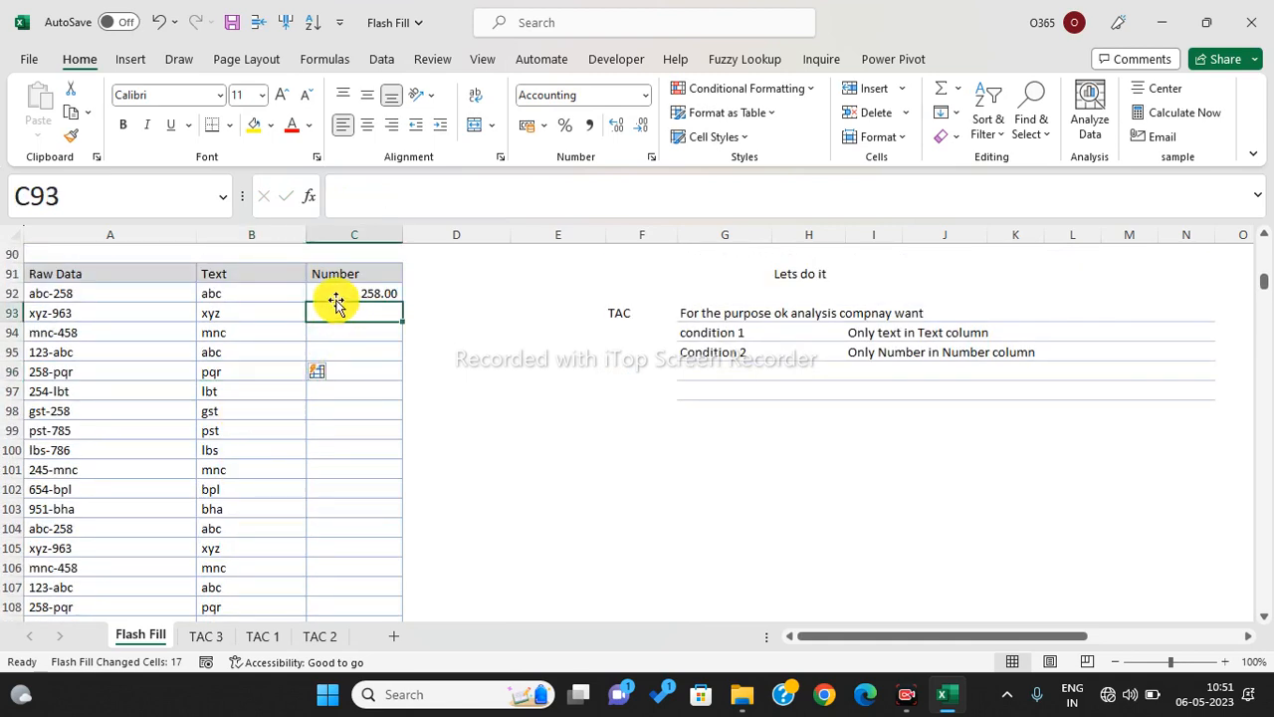
pyautogui.click(335, 294)
pyautogui.click(643, 95)
pyautogui.click(558, 127)
pyautogui.click(370, 315)
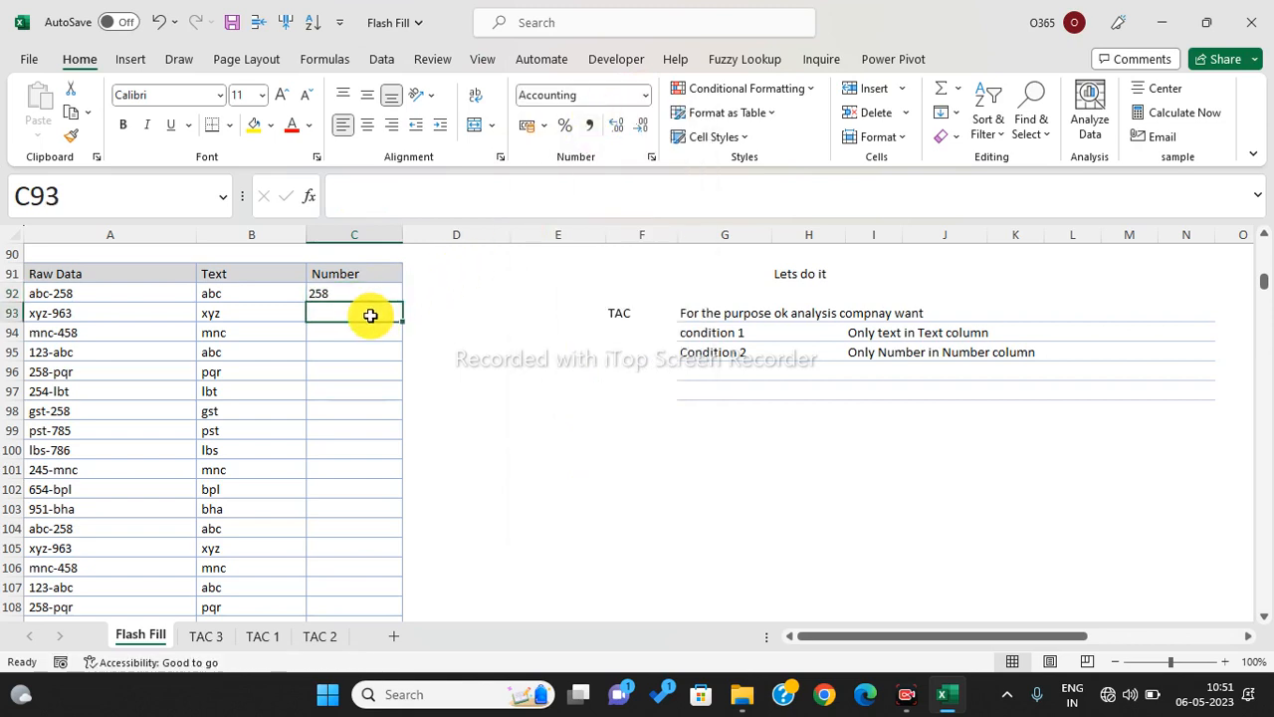
pyautogui.hotkey('ctrl', 'e')
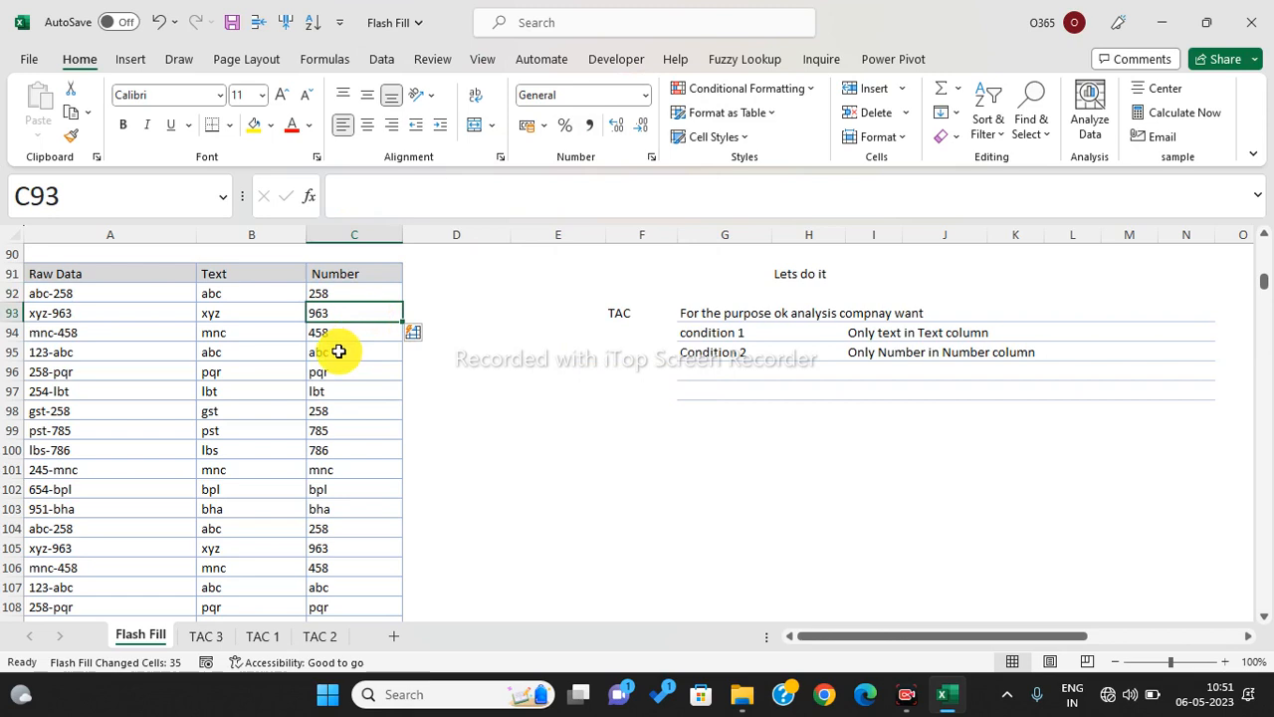
# - Correct C95 from abc to 123 so the Number column refills with digits
pyautogui.click(338, 351)
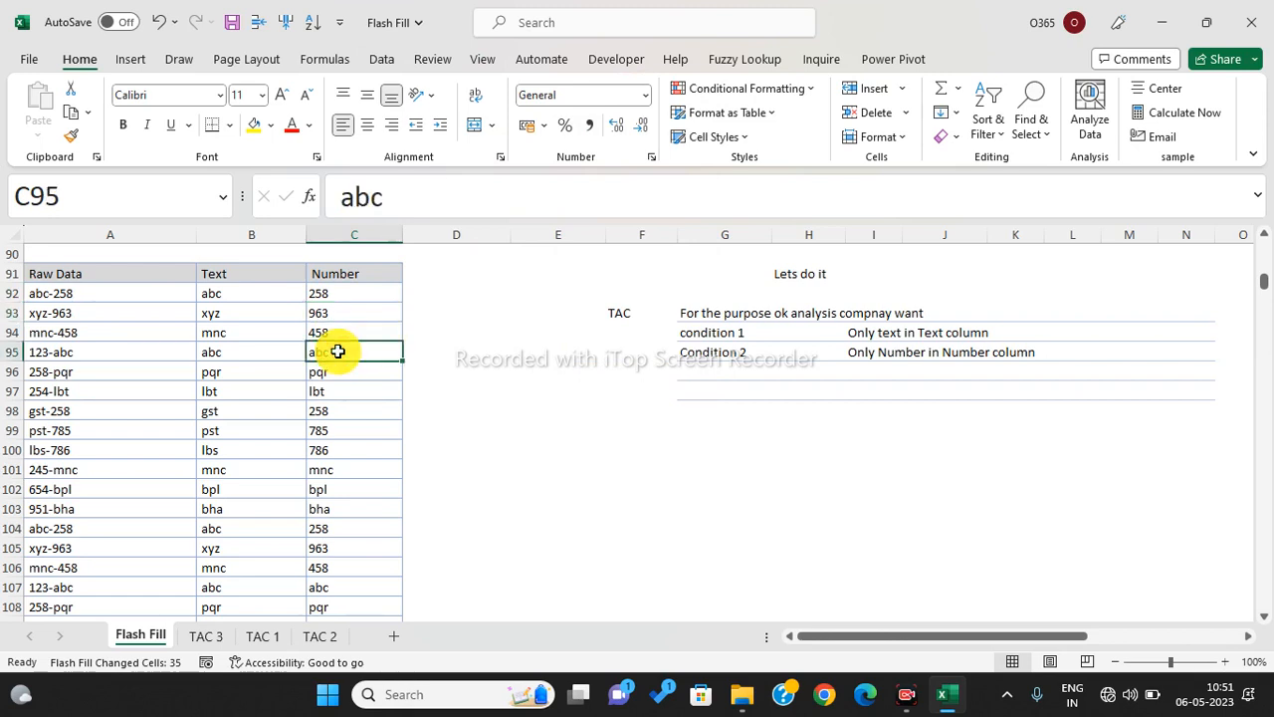
pyautogui.write('123')
pyautogui.press('Return')
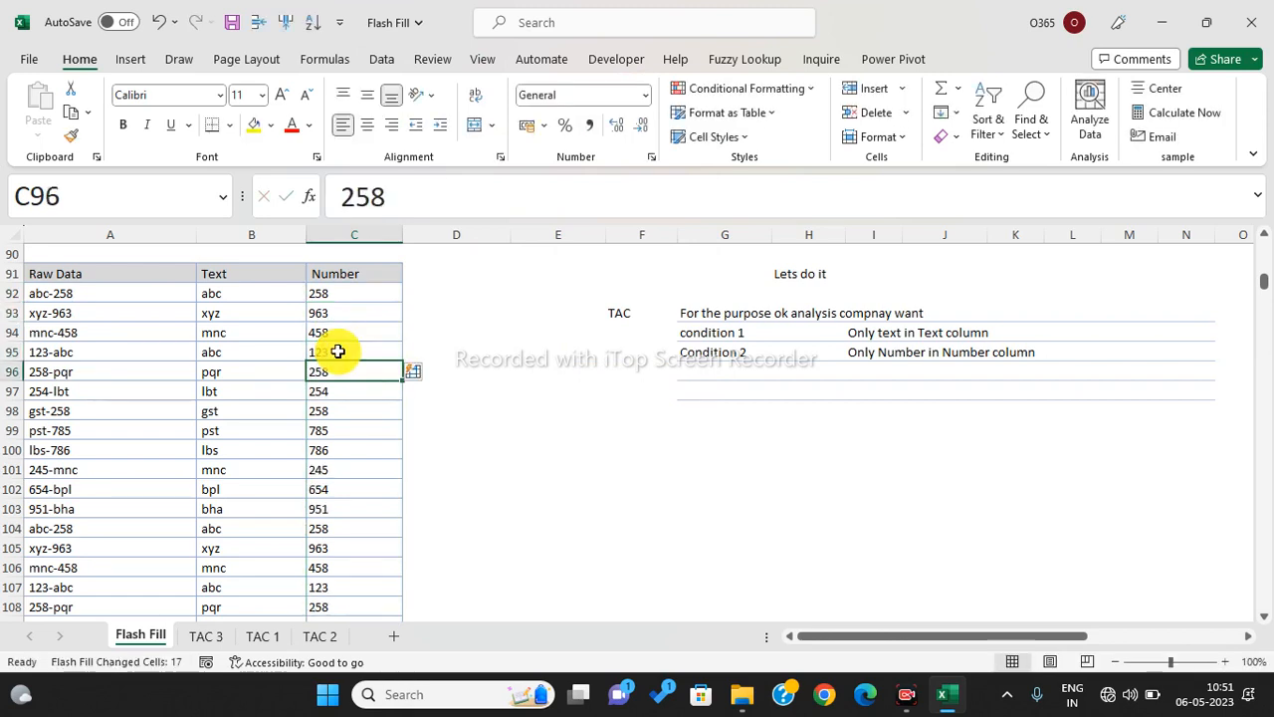
# - Scroll down to the First N / Middle N / Last N table near row 146
pyautogui.scroll(-1, 347, 447)
pyautogui.scroll(-8, 346, 447)
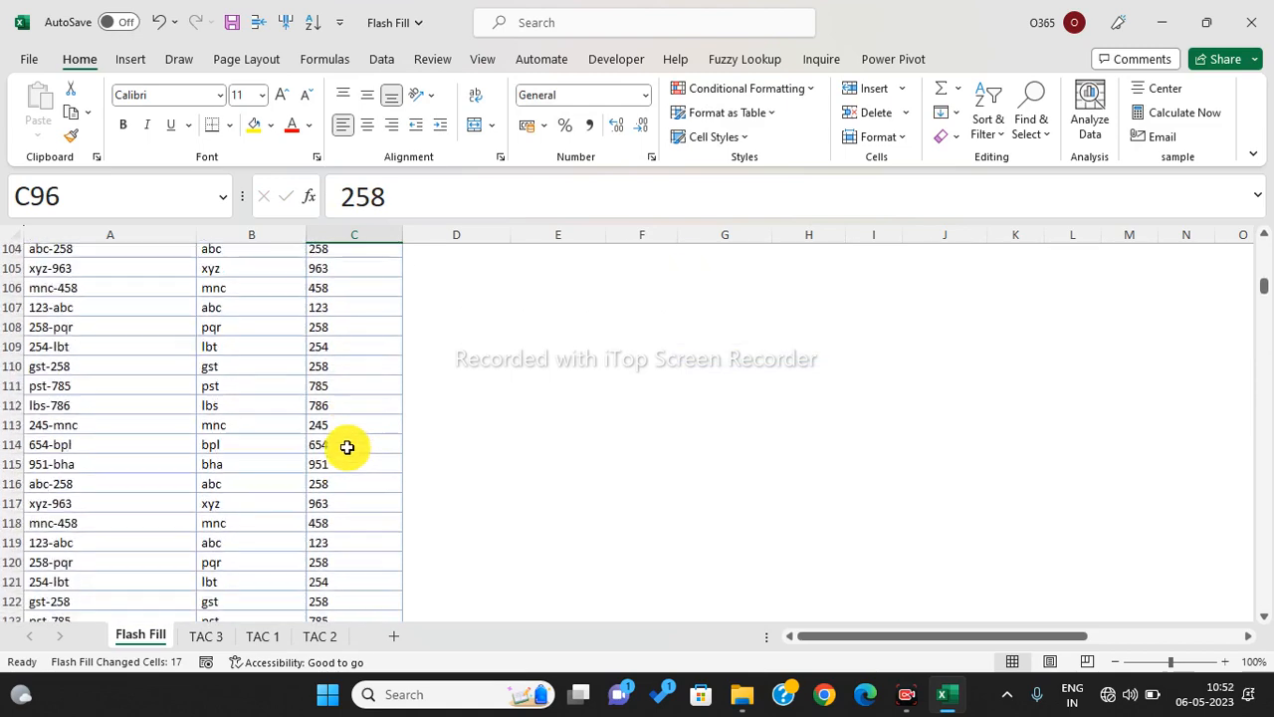
pyautogui.scroll(-1, 346, 446)
pyautogui.scroll(-1, 346, 446)
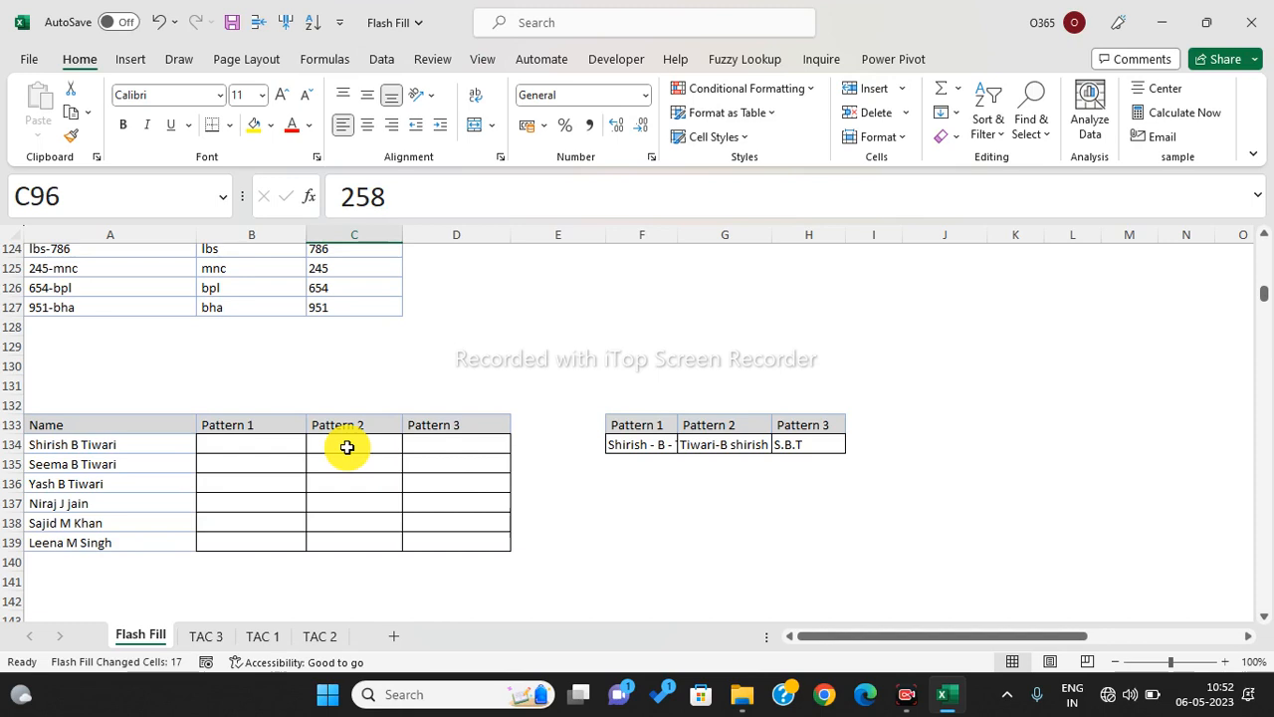
pyautogui.scroll(-6, 346, 447)
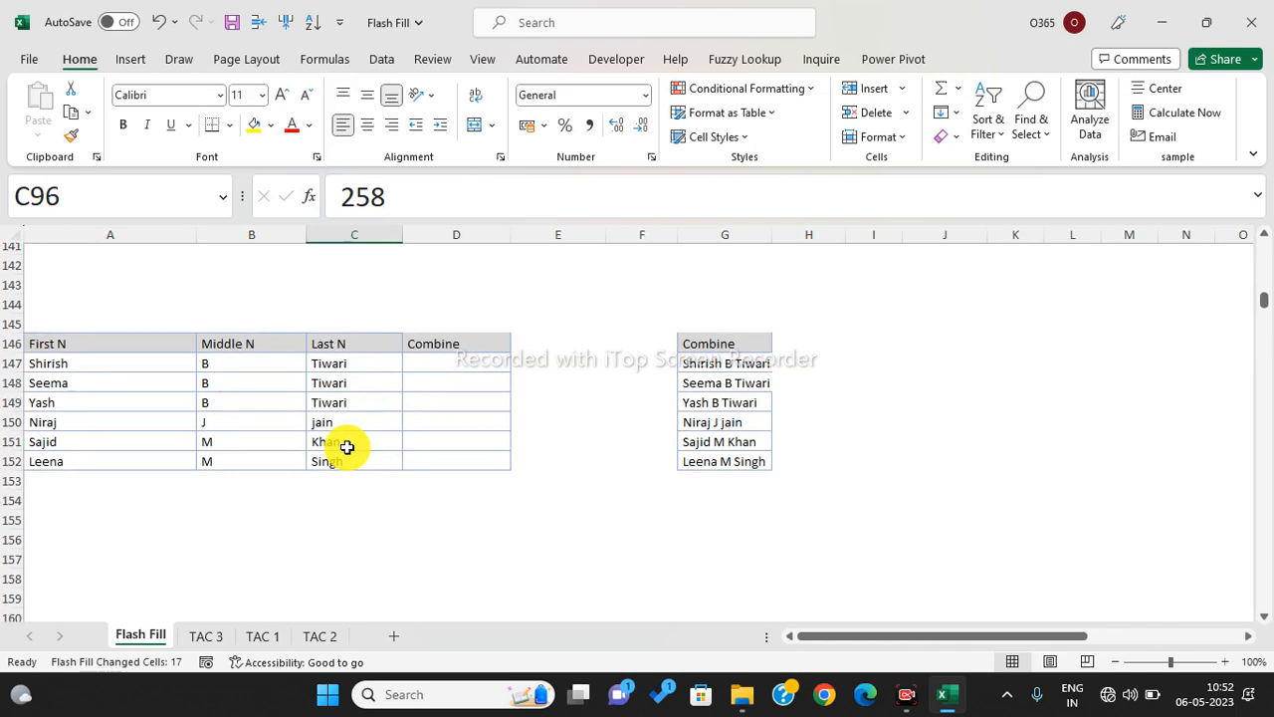
# - Enter the first person's full name in D147, then Flash Fill full names through D152
pyautogui.moveTo(100, 365); pyautogui.dragTo(255, 435)
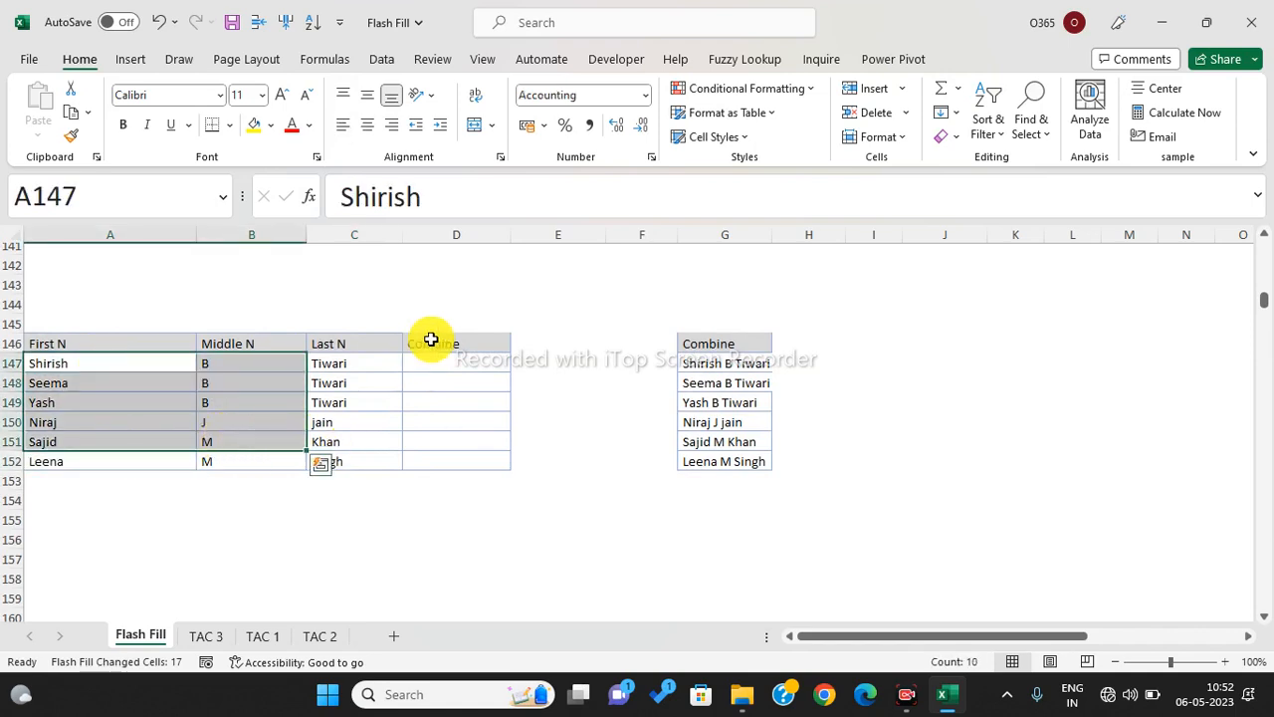
pyautogui.click(452, 362)
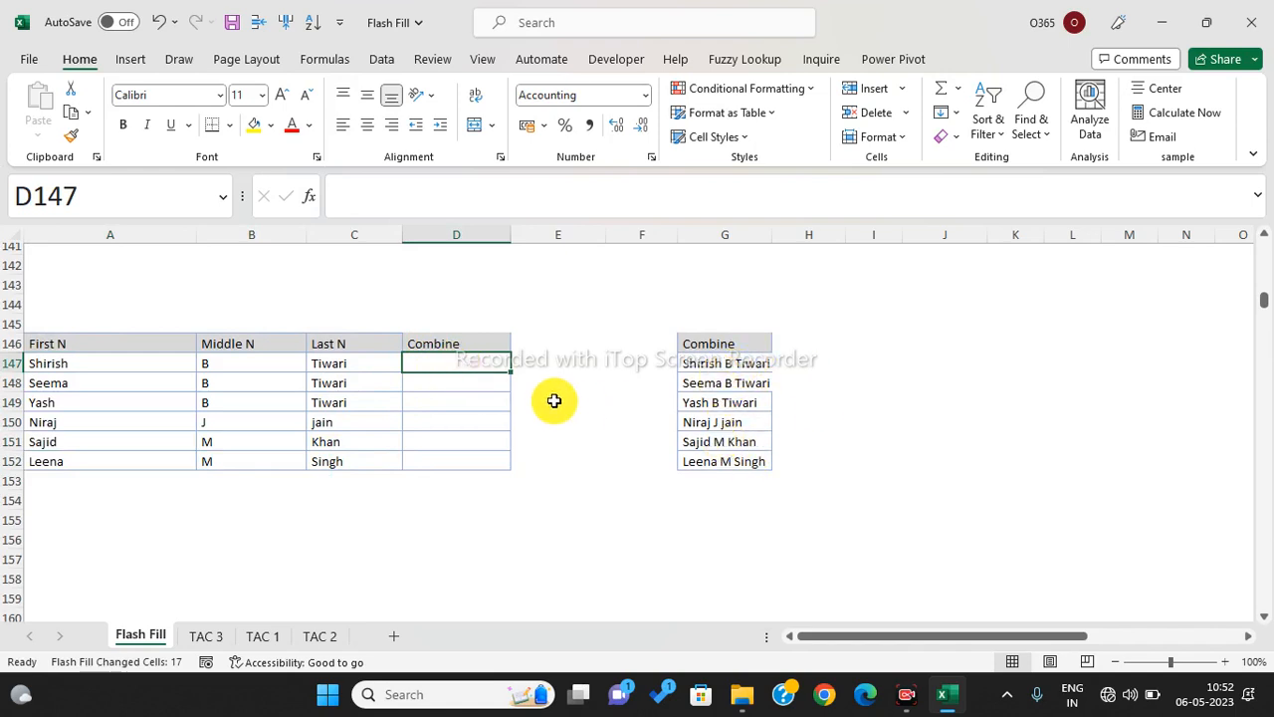
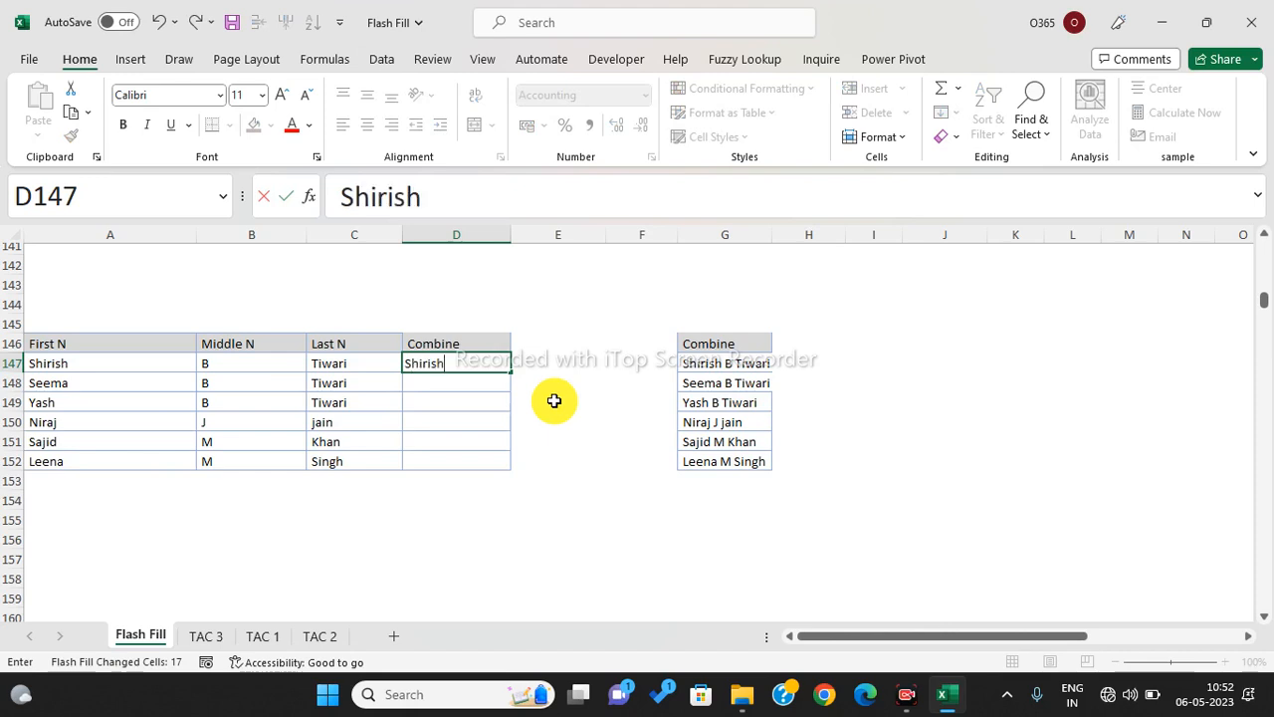
pyautogui.press('Return')
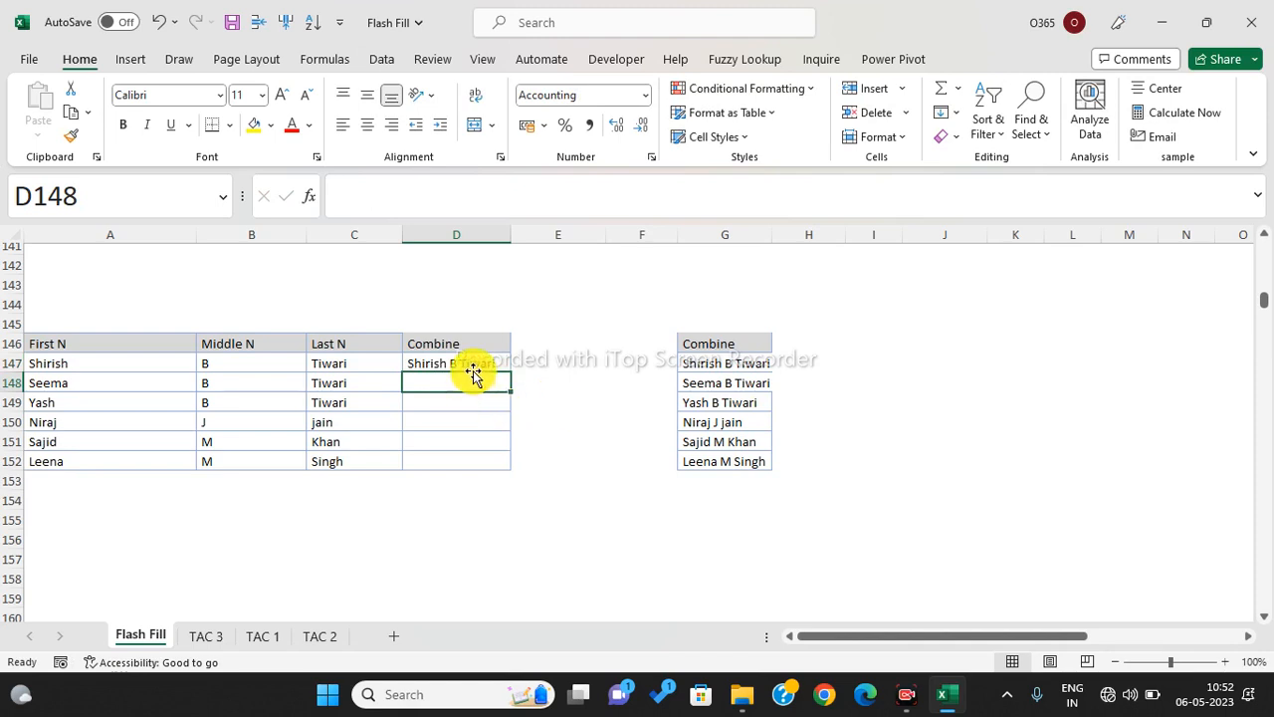
pyautogui.moveTo(473, 367); pyautogui.dragTo(473, 459)
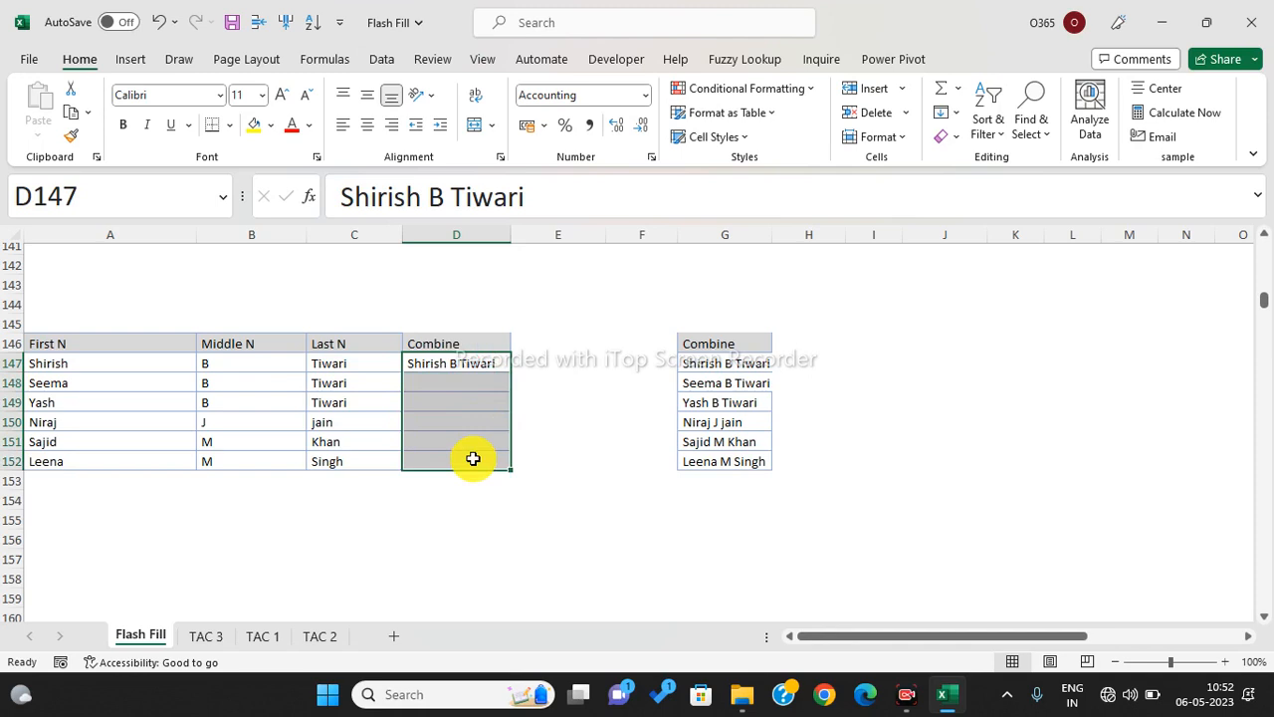
pyautogui.hotkey('ctrl', 'e')
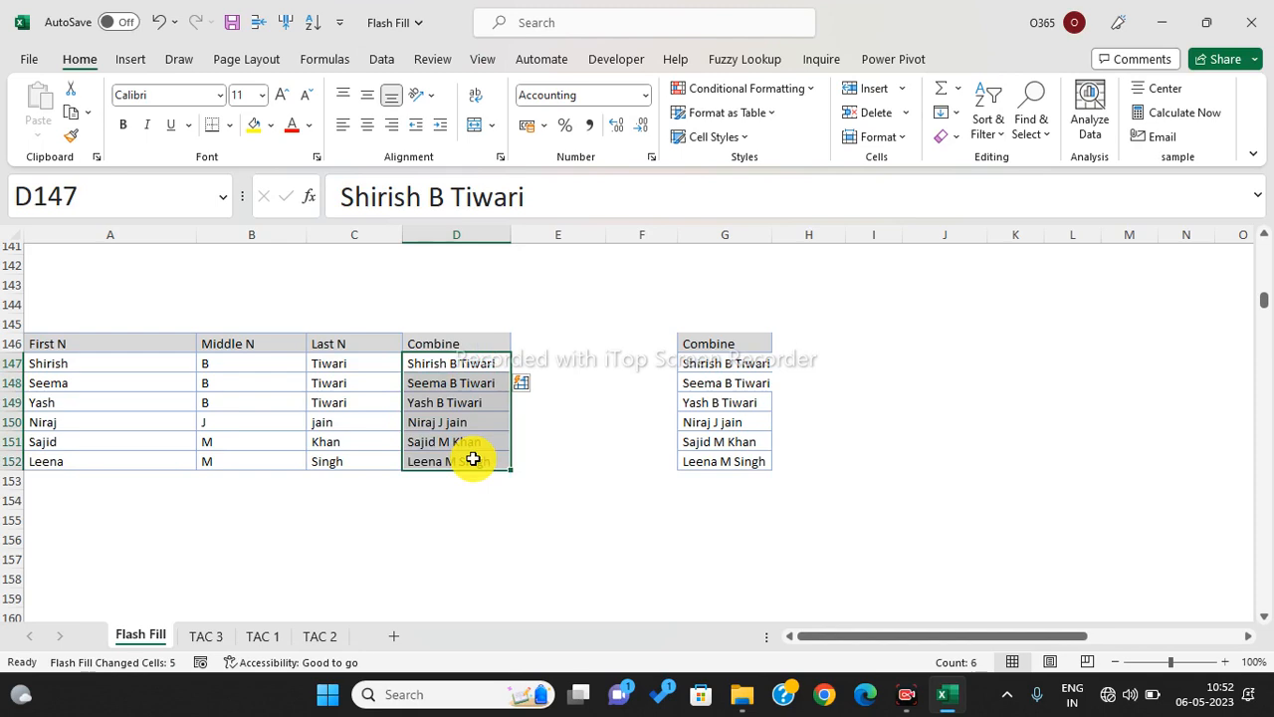
# - Return to the top of the Flash Fill sheet and switch to the TAC 1 sheet
pyautogui.scroll(1, 473, 459)
pyautogui.scroll(4, 473, 458)
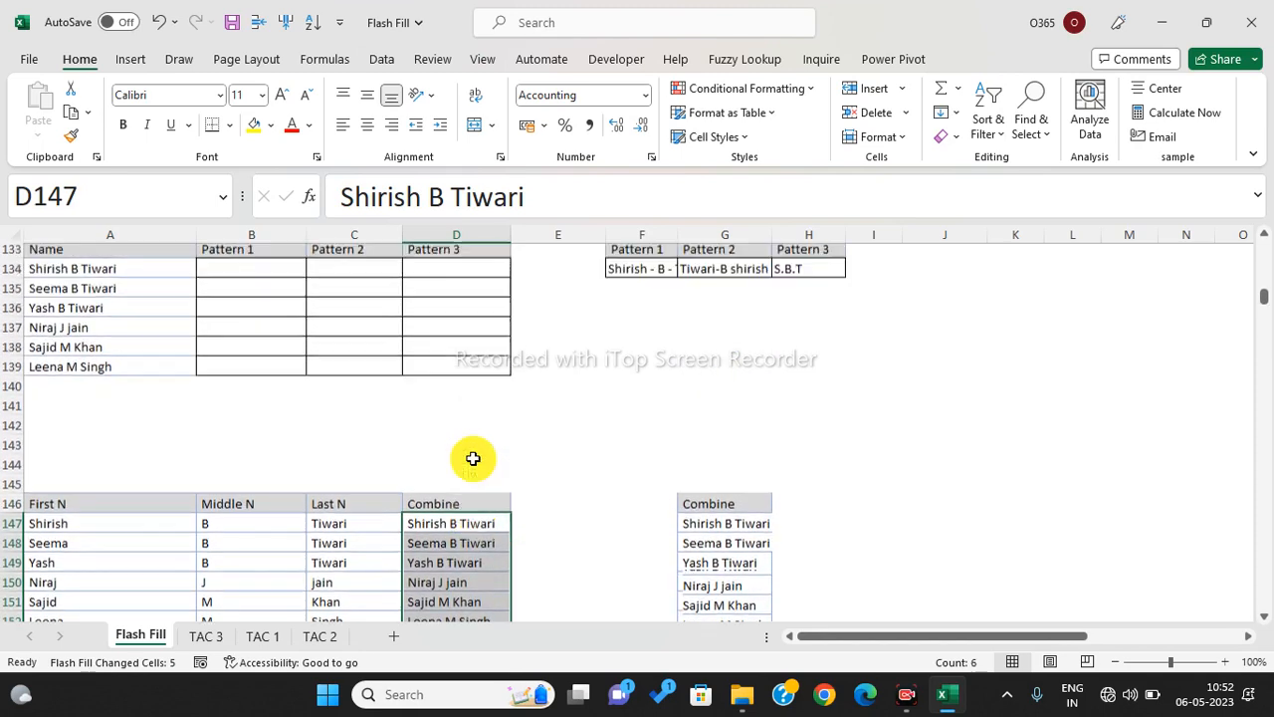
pyautogui.scroll(12, 473, 459)
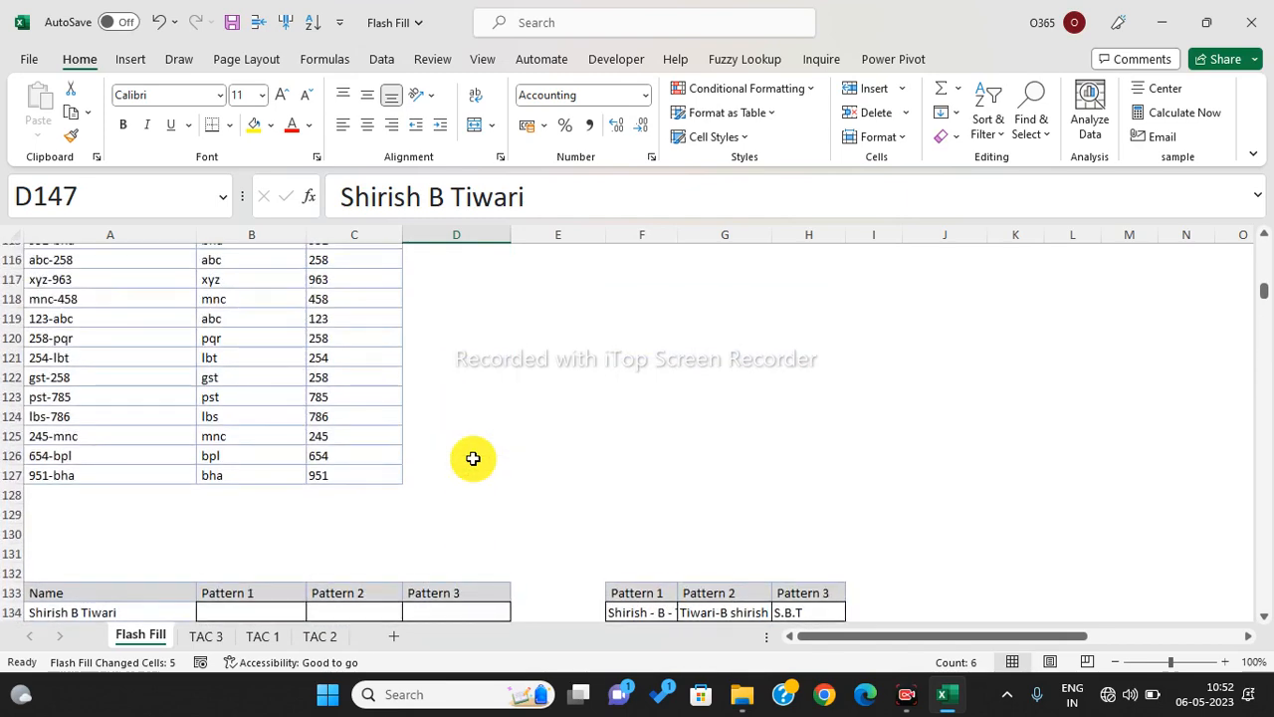
pyautogui.scroll(20, 473, 458)
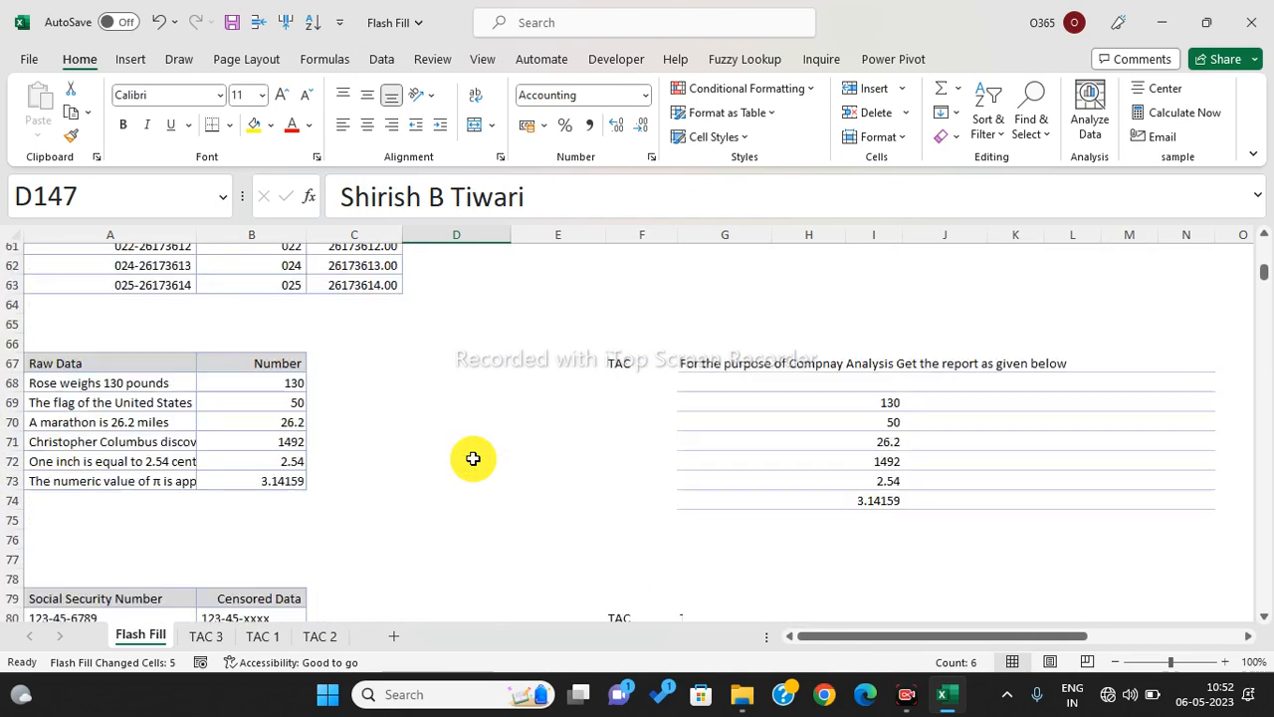
pyautogui.scroll(9, 473, 458)
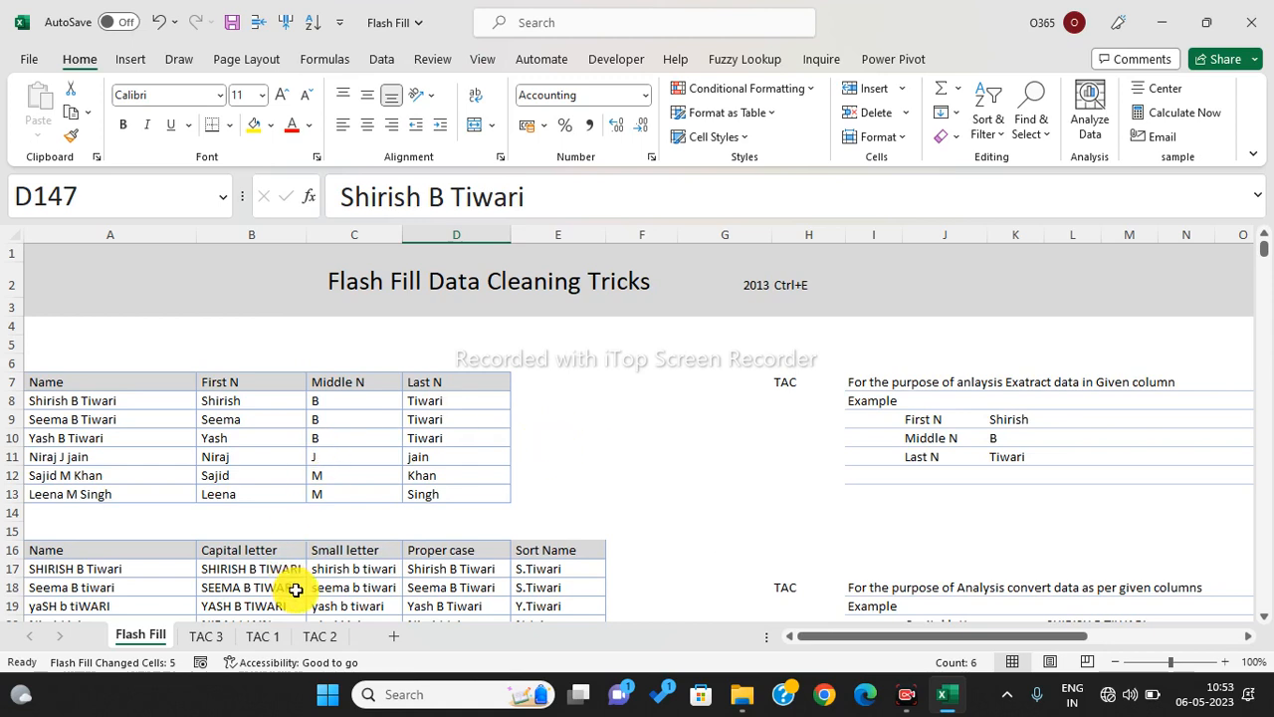
pyautogui.click(264, 636)
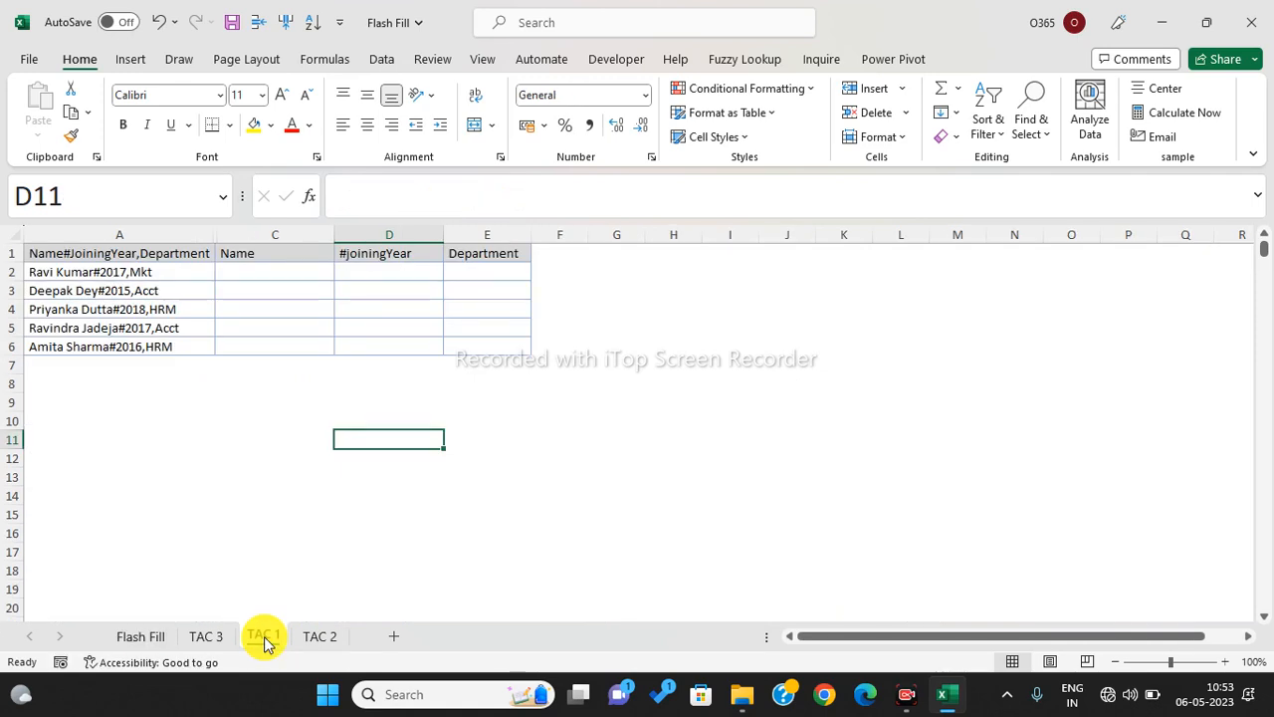
# - Select the empty Name, #joiningYear and Department output cells starting from C2
pyautogui.click(364, 511)
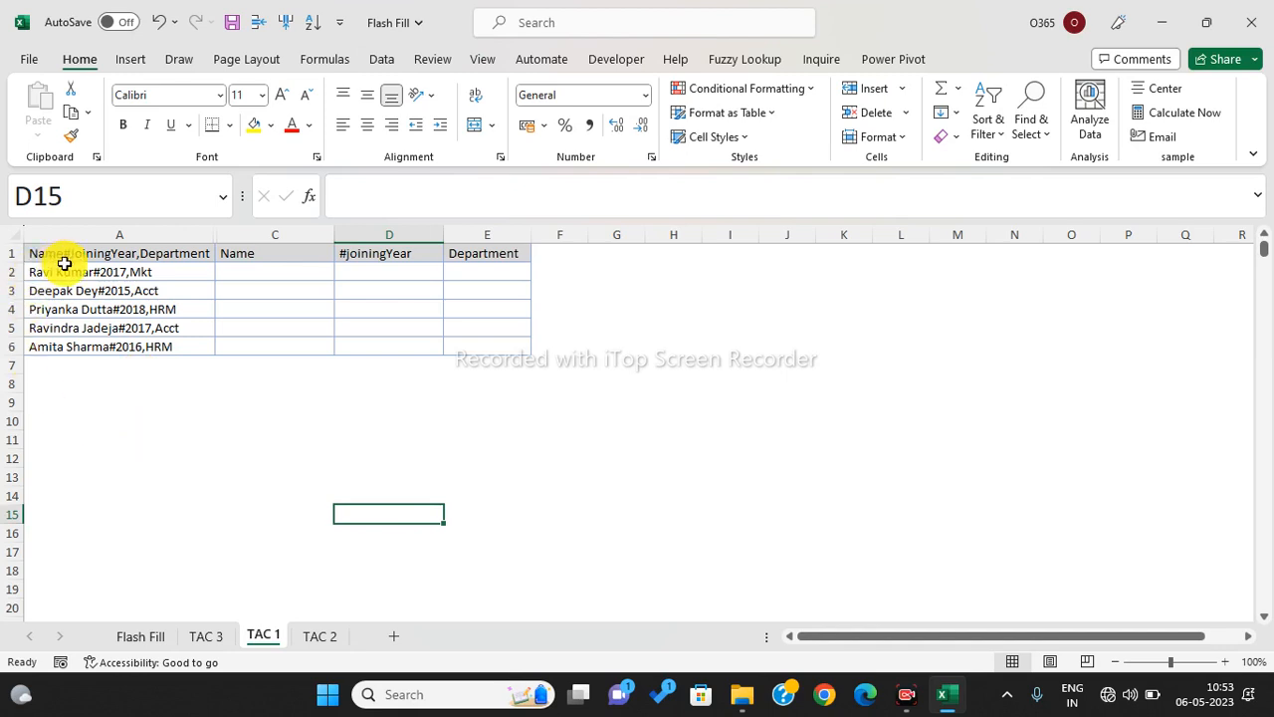
pyautogui.moveTo(89, 443); pyautogui.dragTo(90, 528)
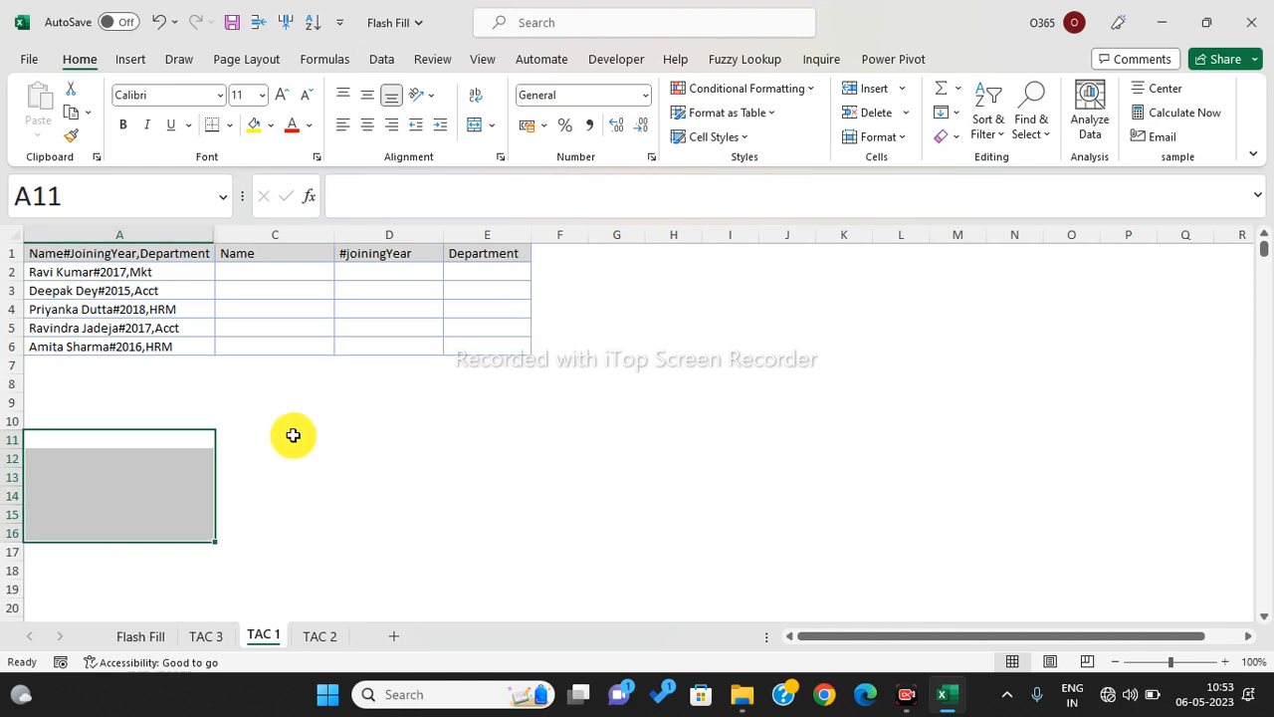
pyautogui.moveTo(292, 424); pyautogui.dragTo(305, 521)
pyautogui.moveTo(390, 419); pyautogui.dragTo(407, 534)
pyautogui.click(394, 477)
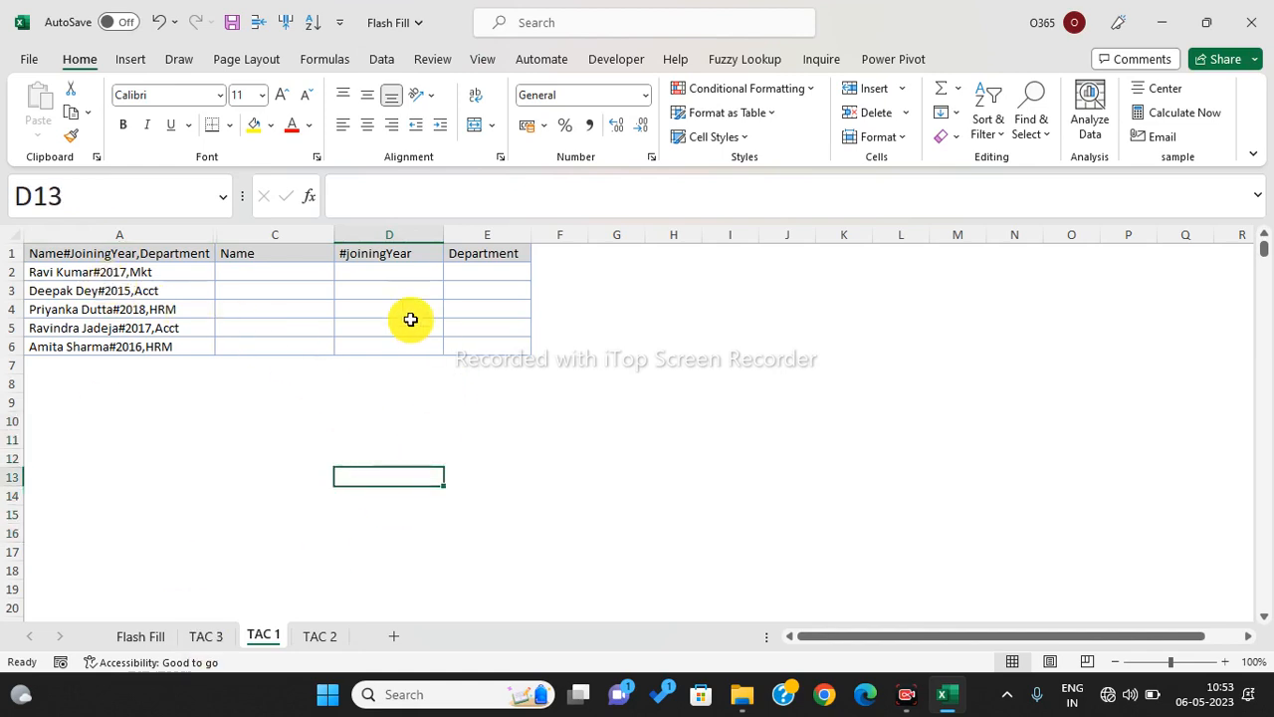
pyautogui.moveTo(310, 273); pyautogui.dragTo(508, 343)
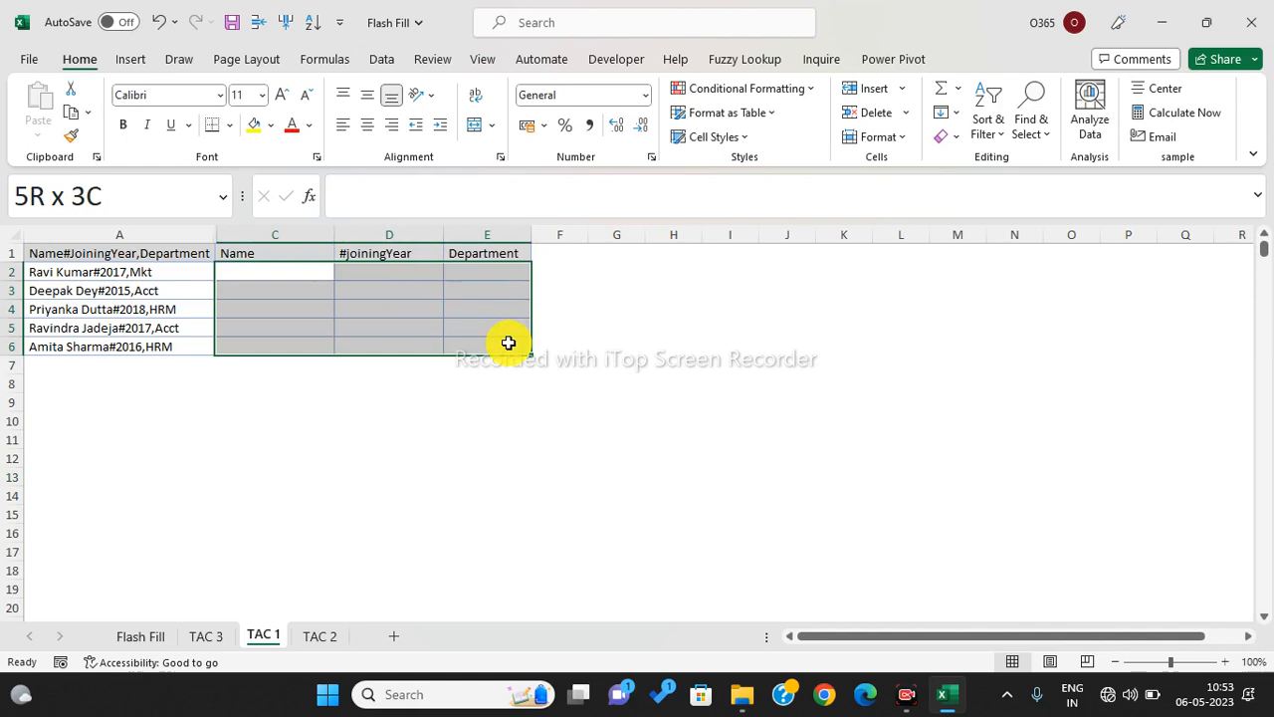
pyautogui.click(421, 399)
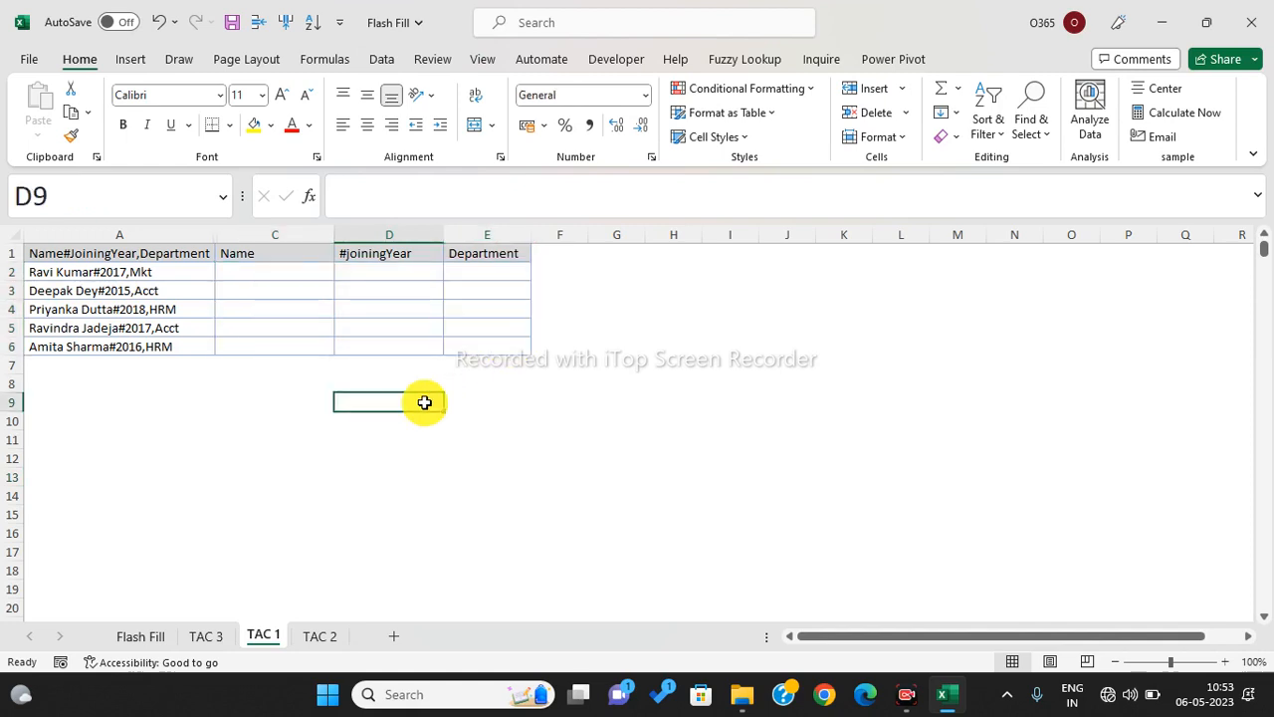
pyautogui.moveTo(270, 276); pyautogui.dragTo(502, 346)
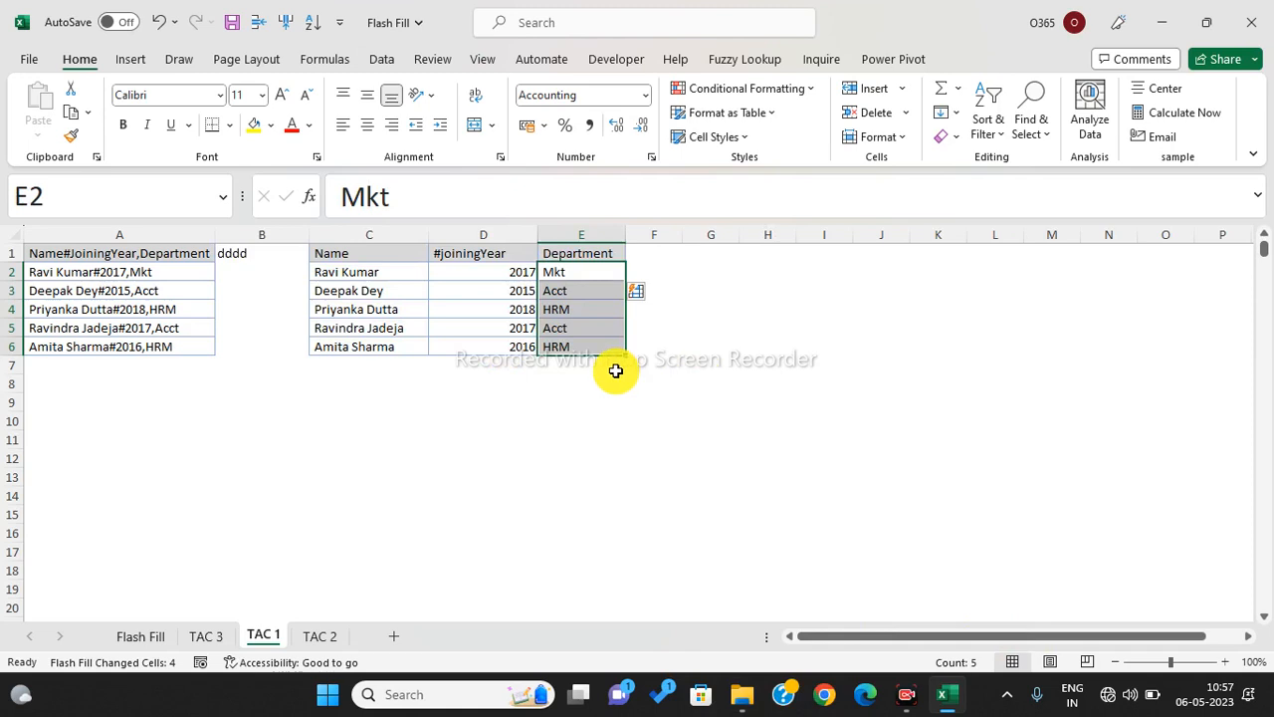
# - Delete the stray 'dddd' entry from cell B1
pyautogui.click(615, 370)
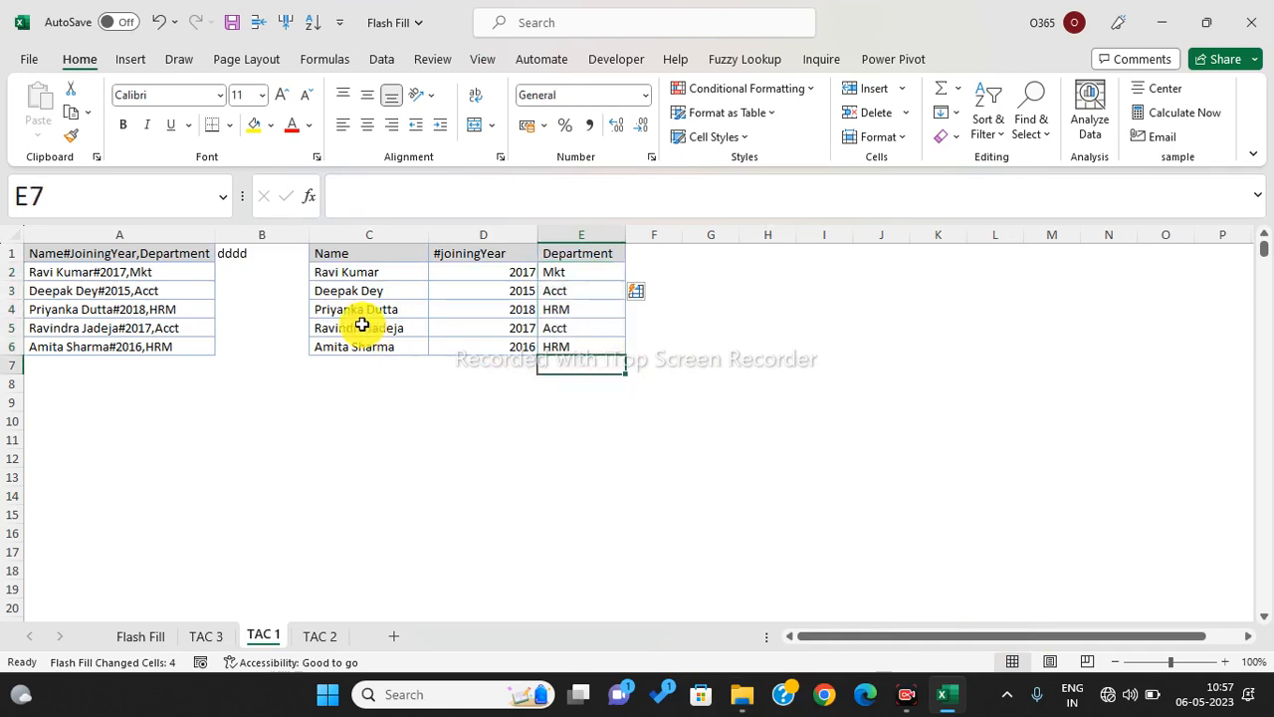
pyautogui.moveTo(255, 252); pyautogui.dragTo(272, 421)
pyautogui.click(261, 365)
pyautogui.moveTo(255, 271); pyautogui.dragTo(270, 442)
pyautogui.click(257, 253)
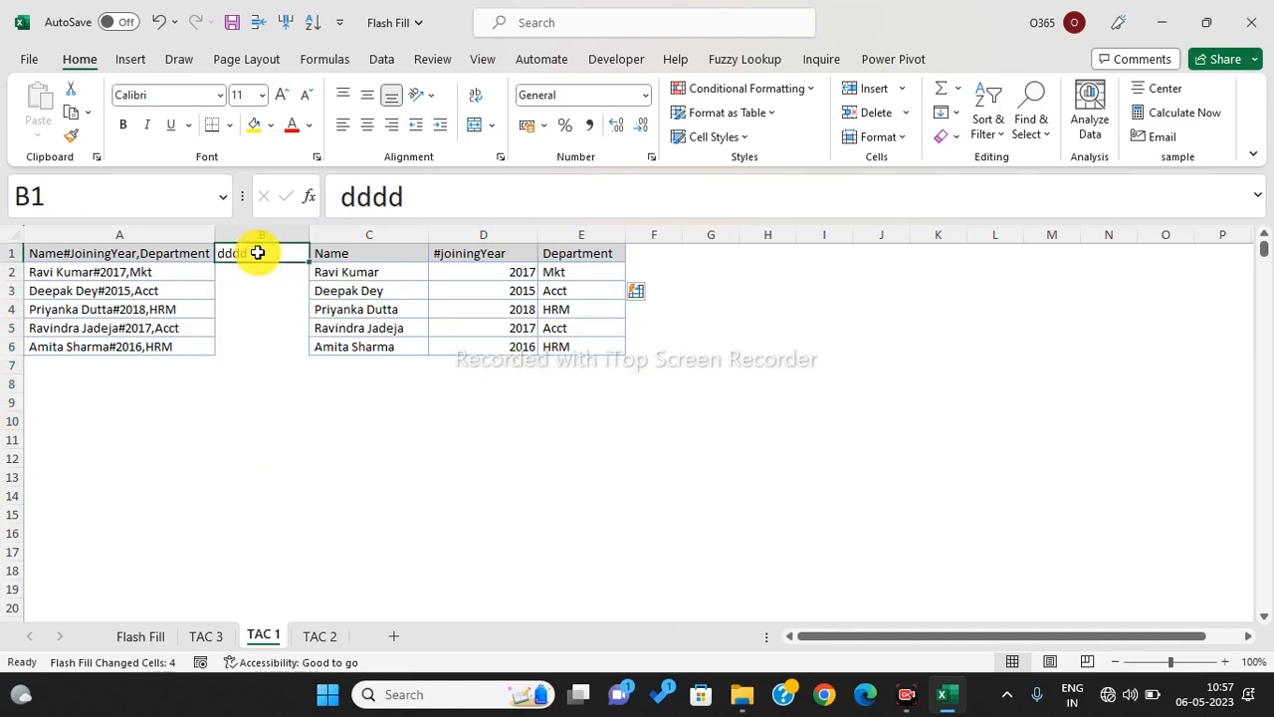
pyautogui.press('Delete')
pyautogui.click(333, 403)
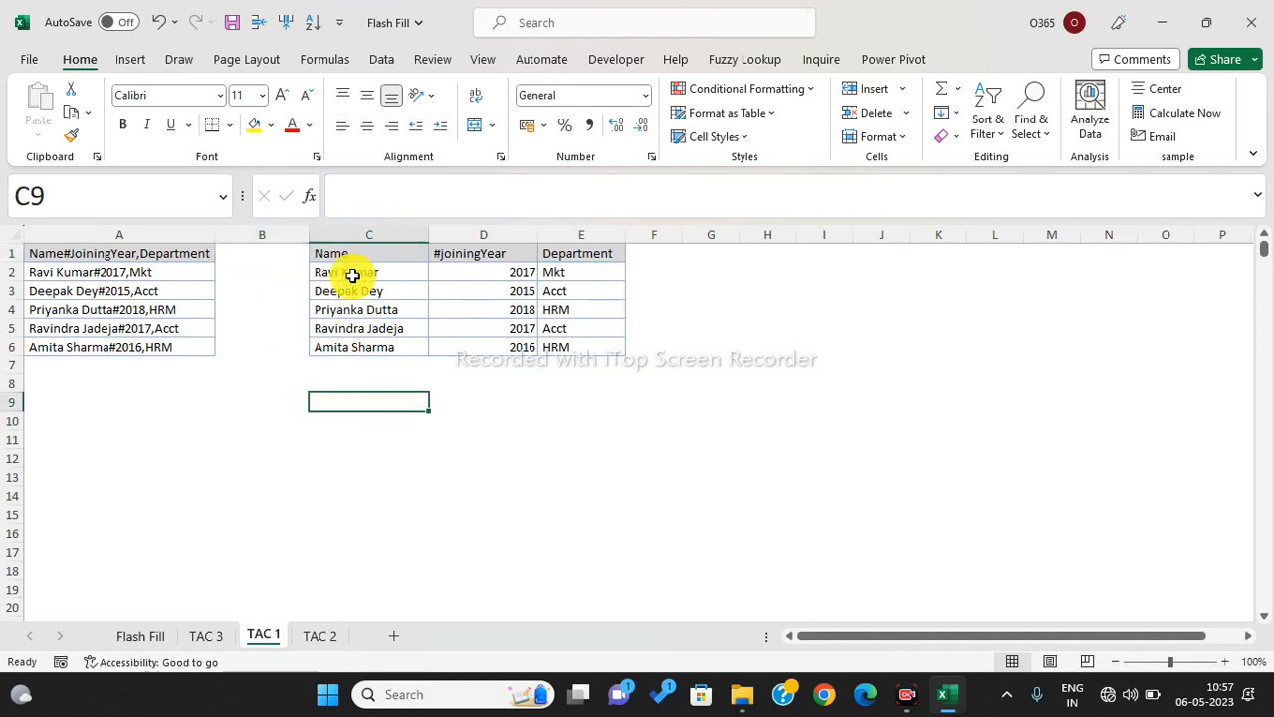
# - Clear the split results in rows 3–6, then undo an incorrect Flash Fill of names
pyautogui.moveTo(356, 294); pyautogui.dragTo(577, 398)
pyautogui.press('Delete')
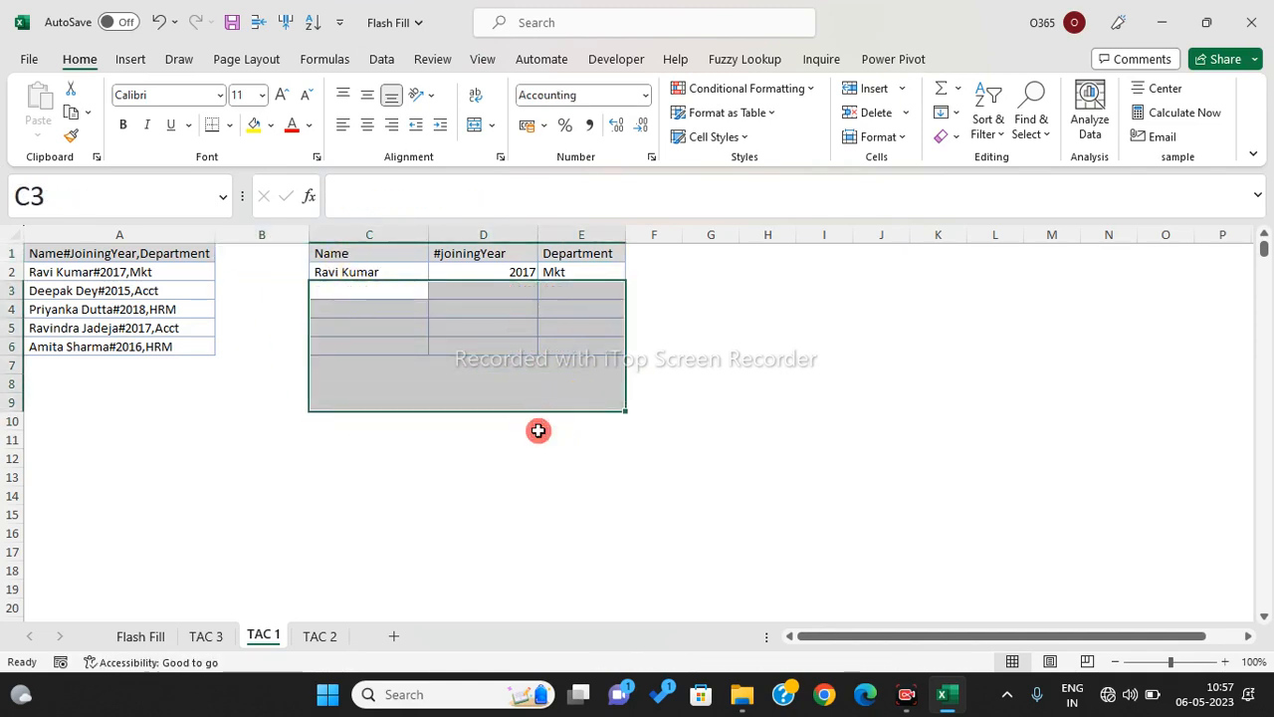
pyautogui.click(539, 432)
pyautogui.moveTo(362, 274); pyautogui.dragTo(366, 346)
pyautogui.hotkey('ctrl', 'e')
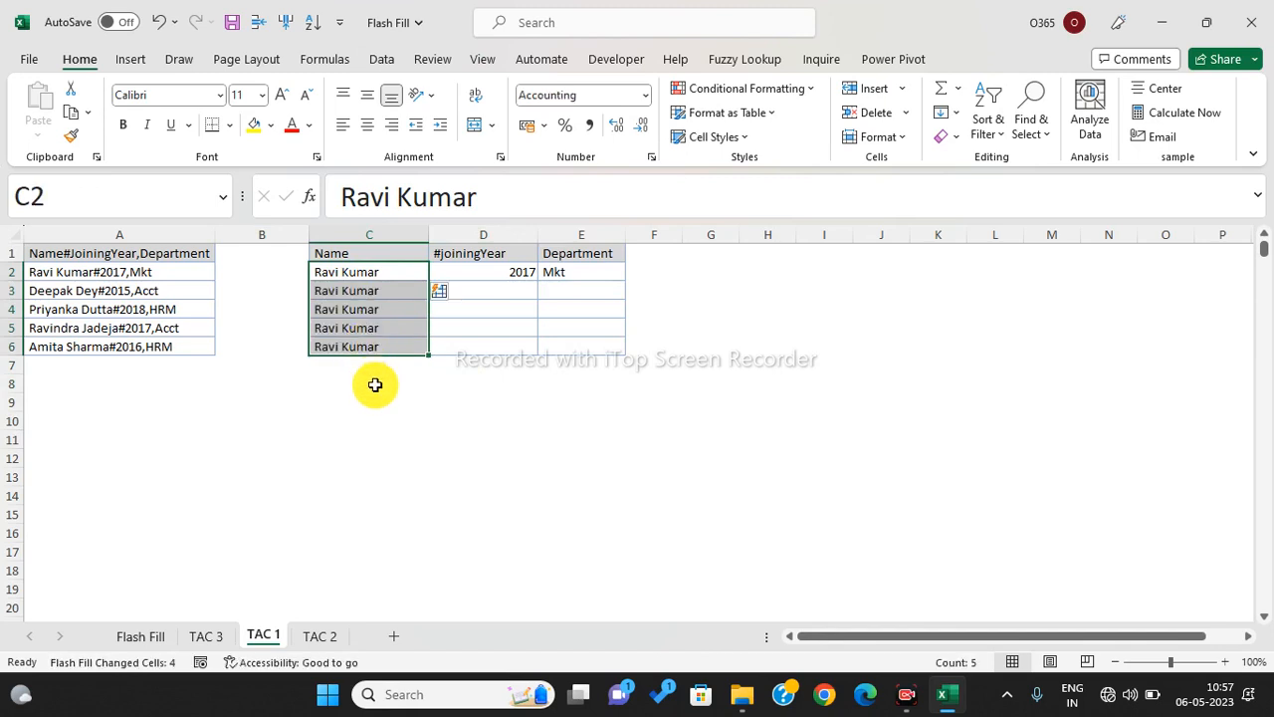
pyautogui.hotkey('ctrl', 'z')
pyautogui.click(355, 420)
# - Type 'dafdfaf' into B1, review the header and B2:B7 cells, then go to TAC 2
pyautogui.click(262, 271)
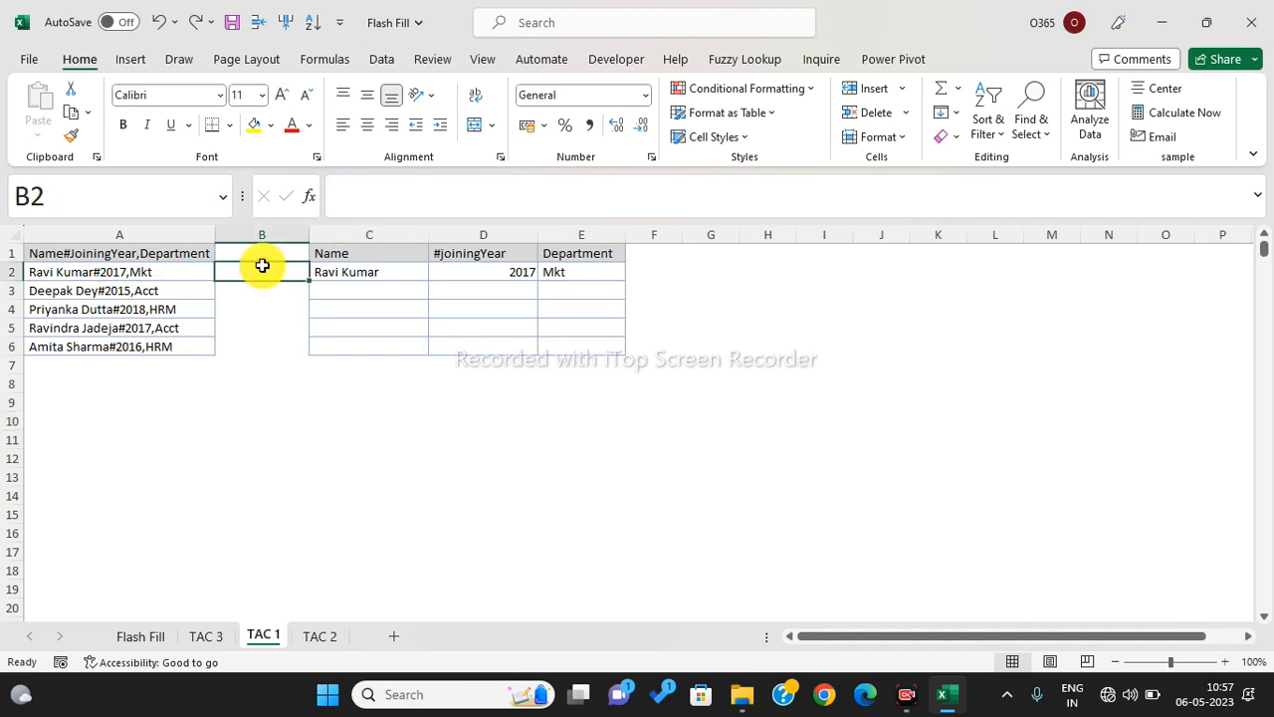
pyautogui.click(263, 258)
pyautogui.write('dafdfaf')
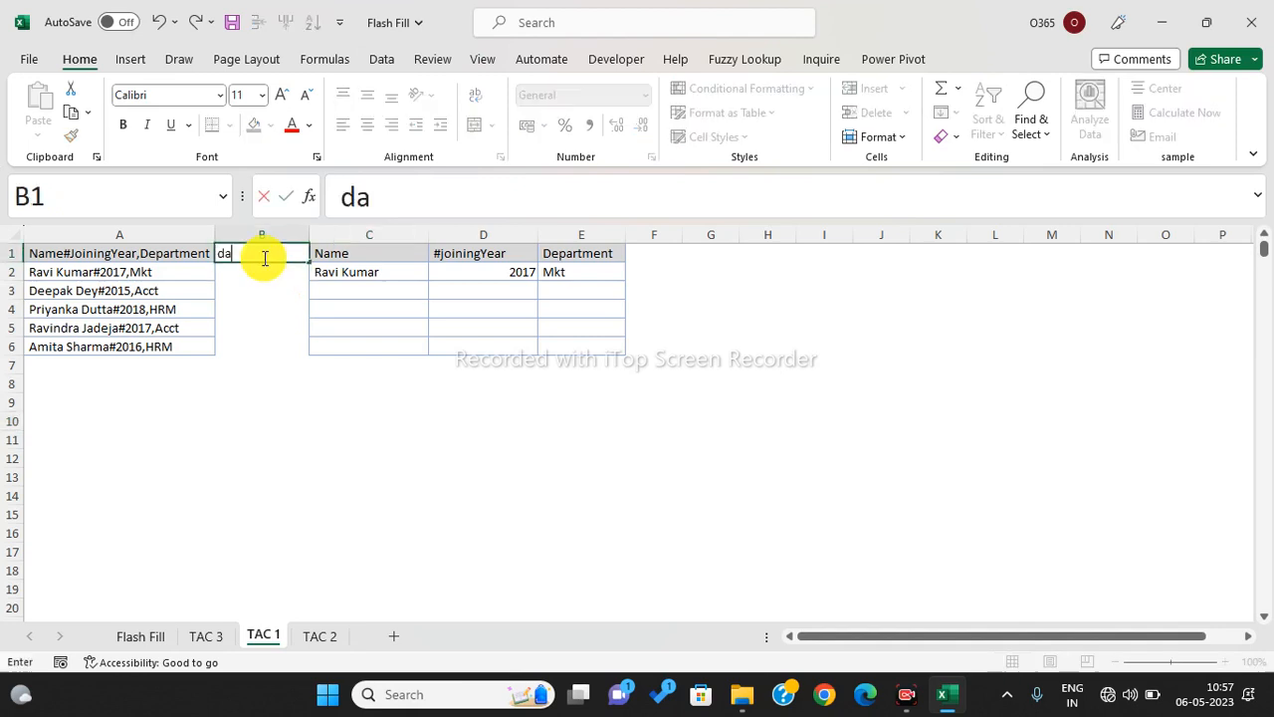
pyautogui.click(261, 326)
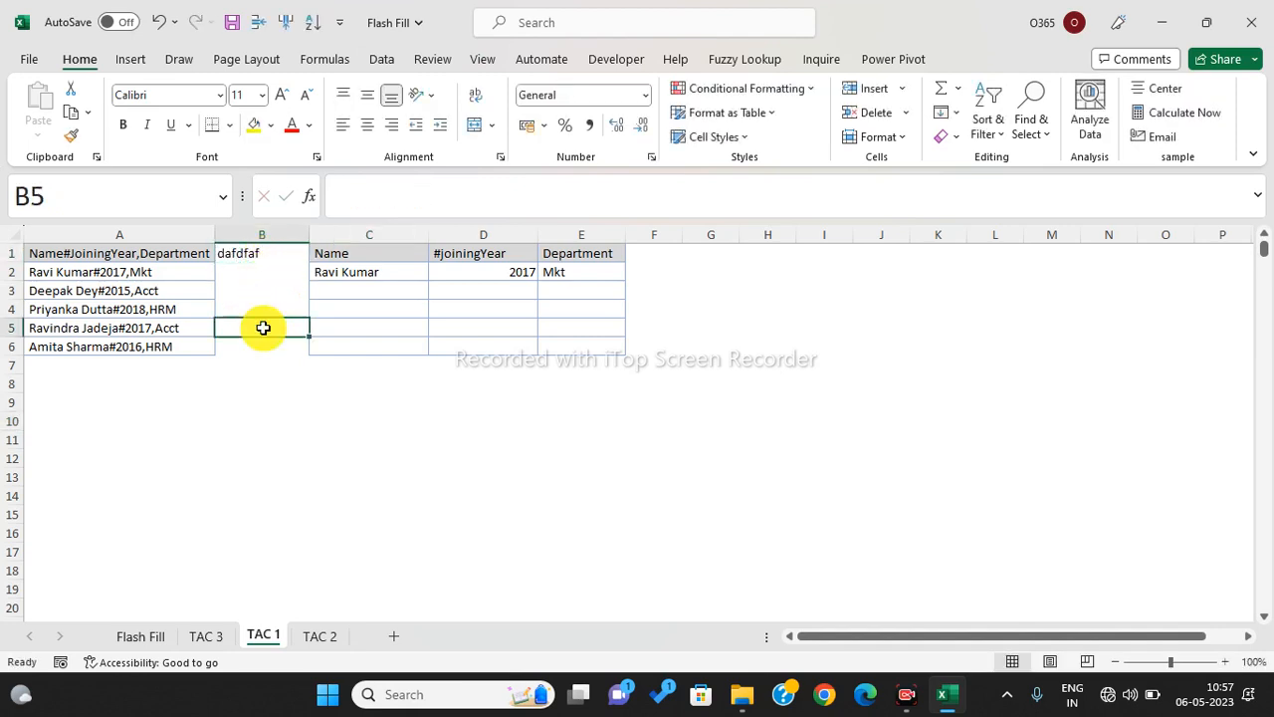
pyautogui.moveTo(197, 256); pyautogui.dragTo(366, 244)
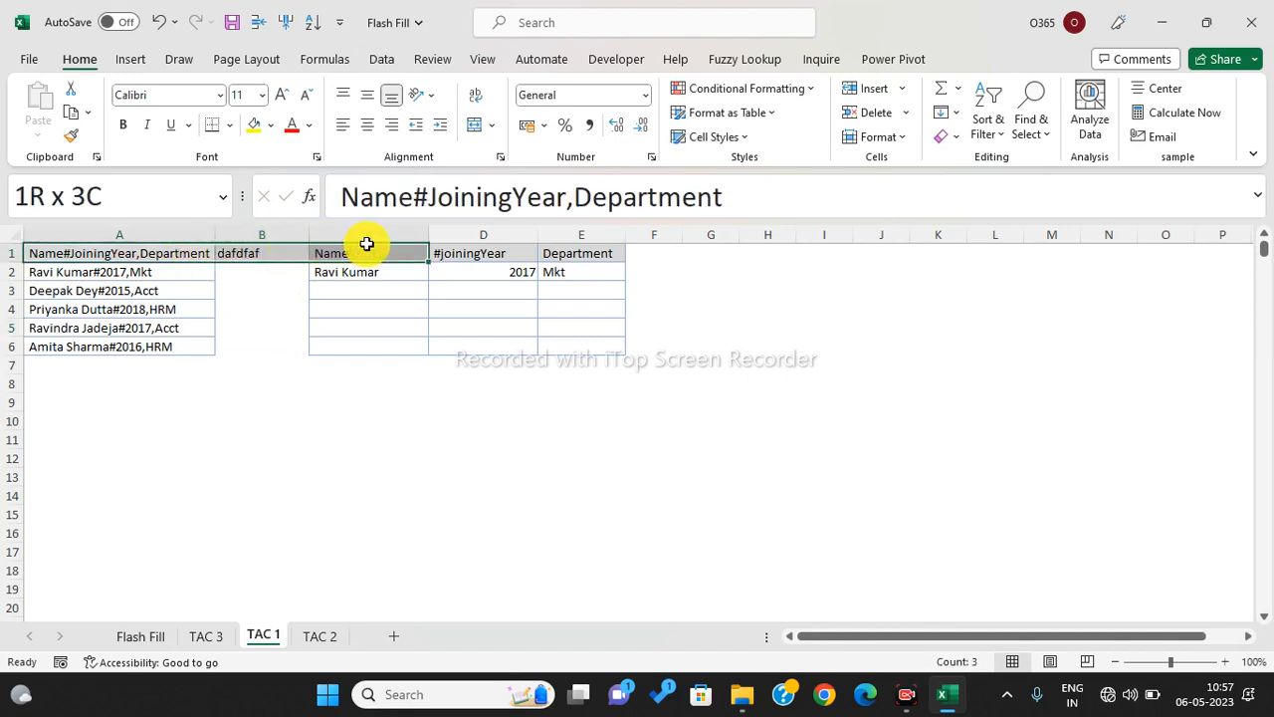
pyautogui.click(344, 346)
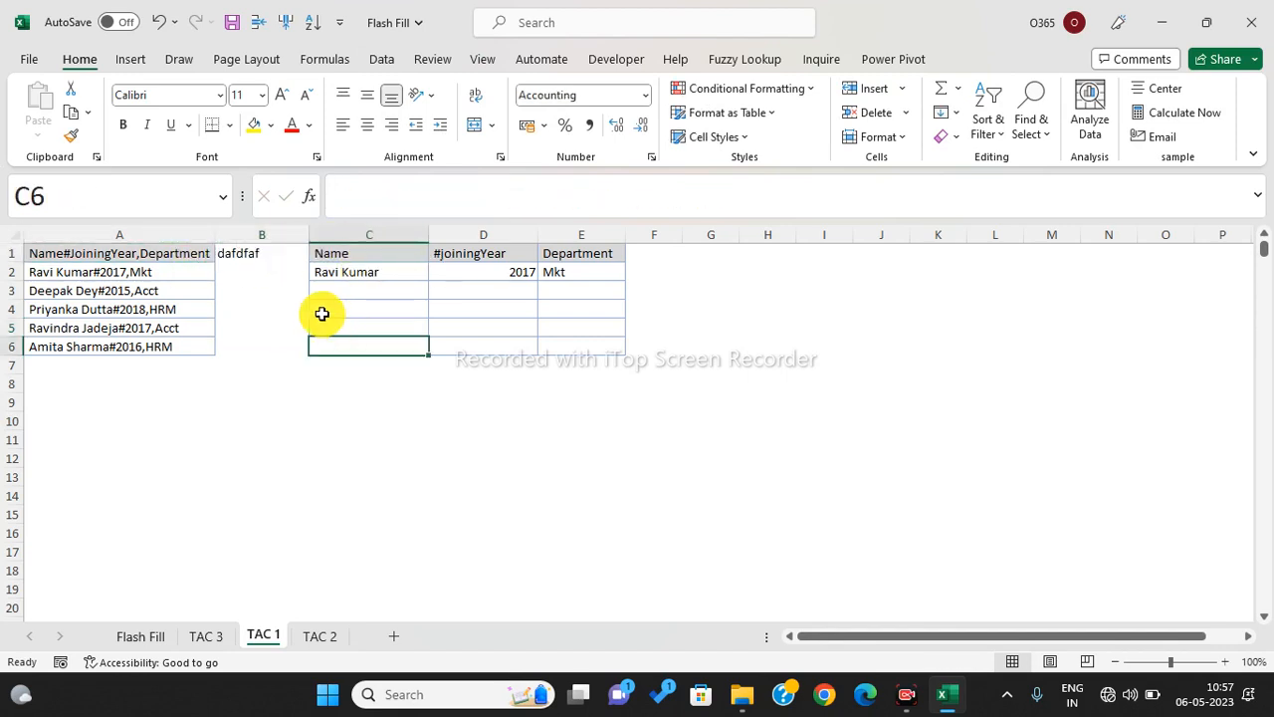
pyautogui.moveTo(289, 267); pyautogui.dragTo(290, 406)
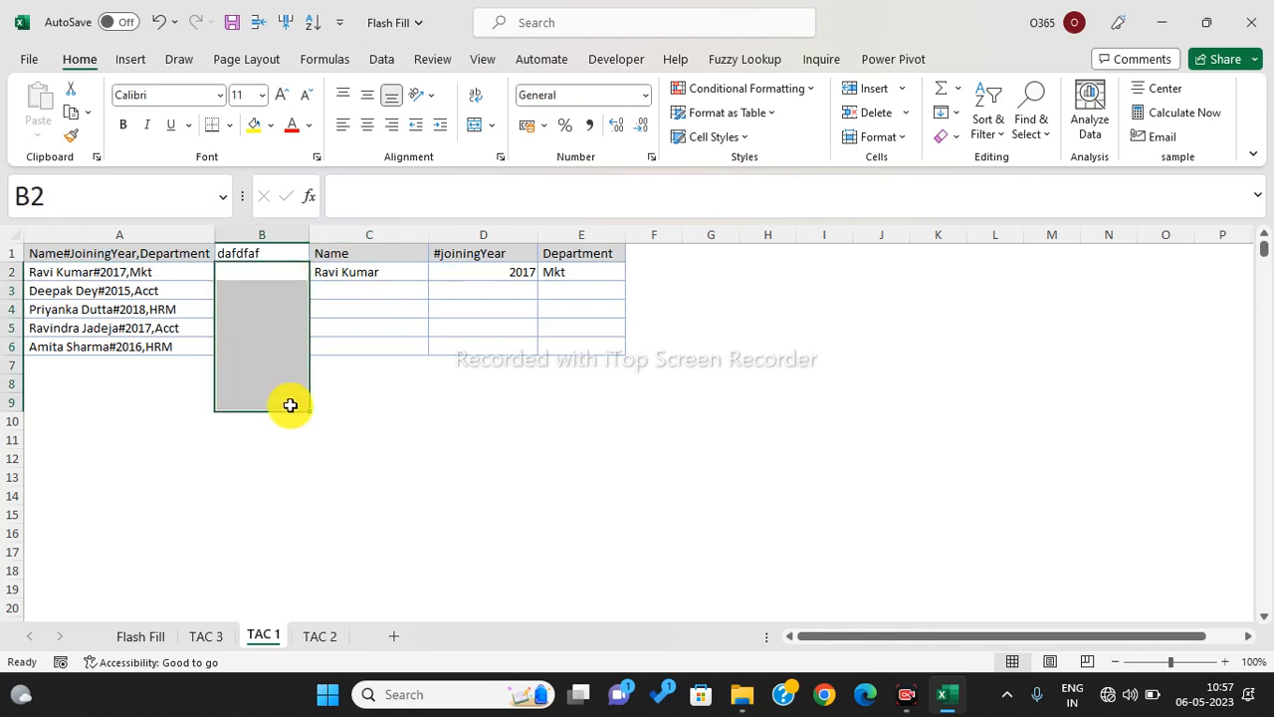
pyautogui.click(321, 638)
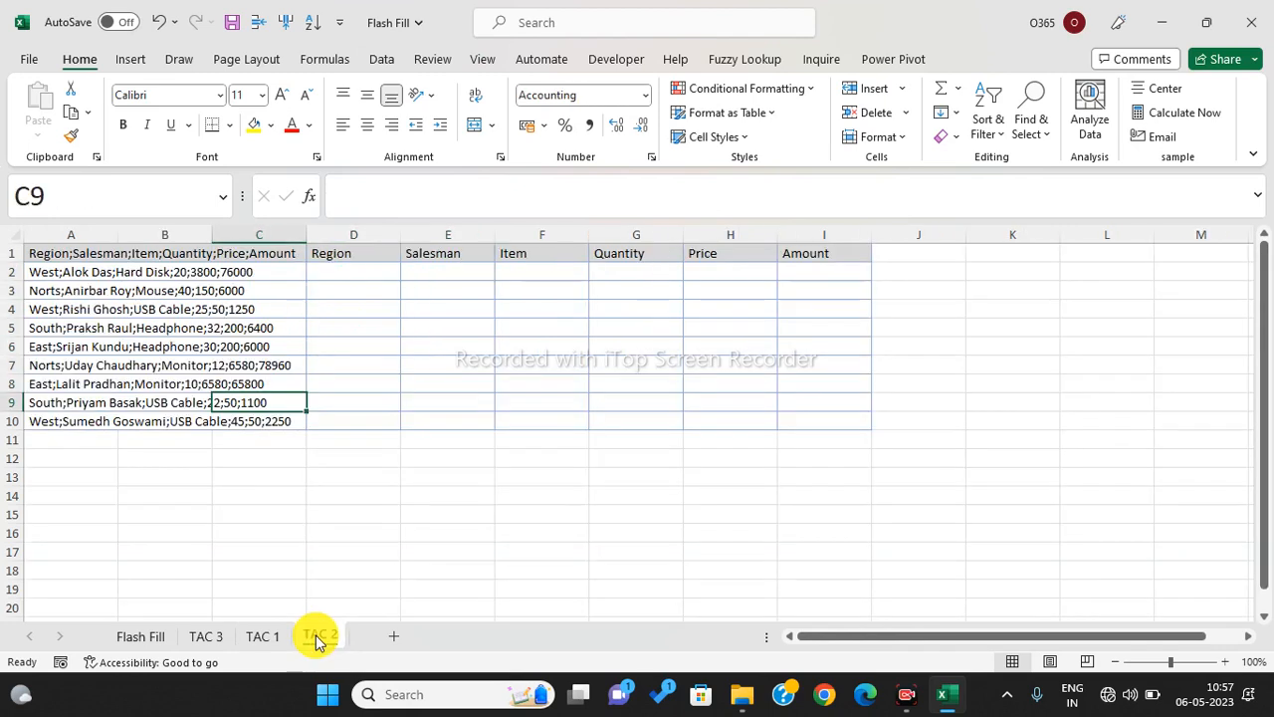
# - Switch to the TAC 3 sheet, keeping its name, and locate the GSTIN and PAN columns
pyautogui.click(361, 551)
pyautogui.click(209, 637)
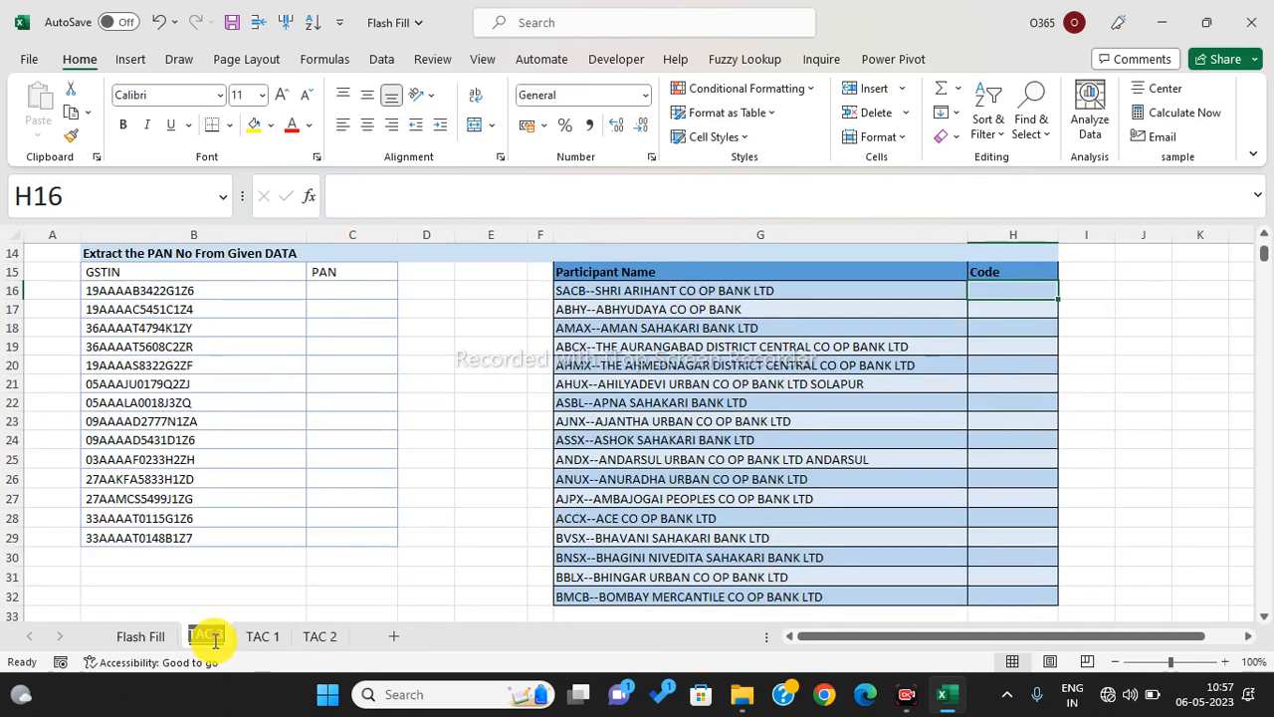
pyautogui.doubleClick(211, 637)
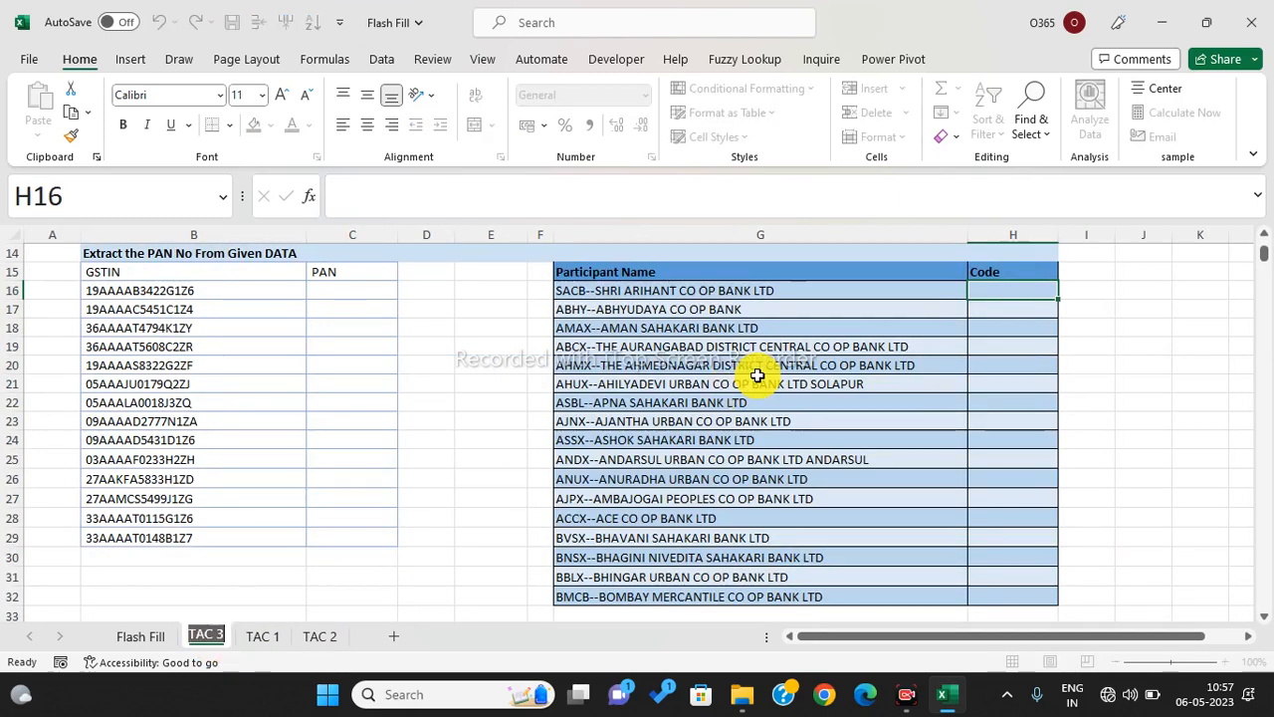
pyautogui.click(355, 401)
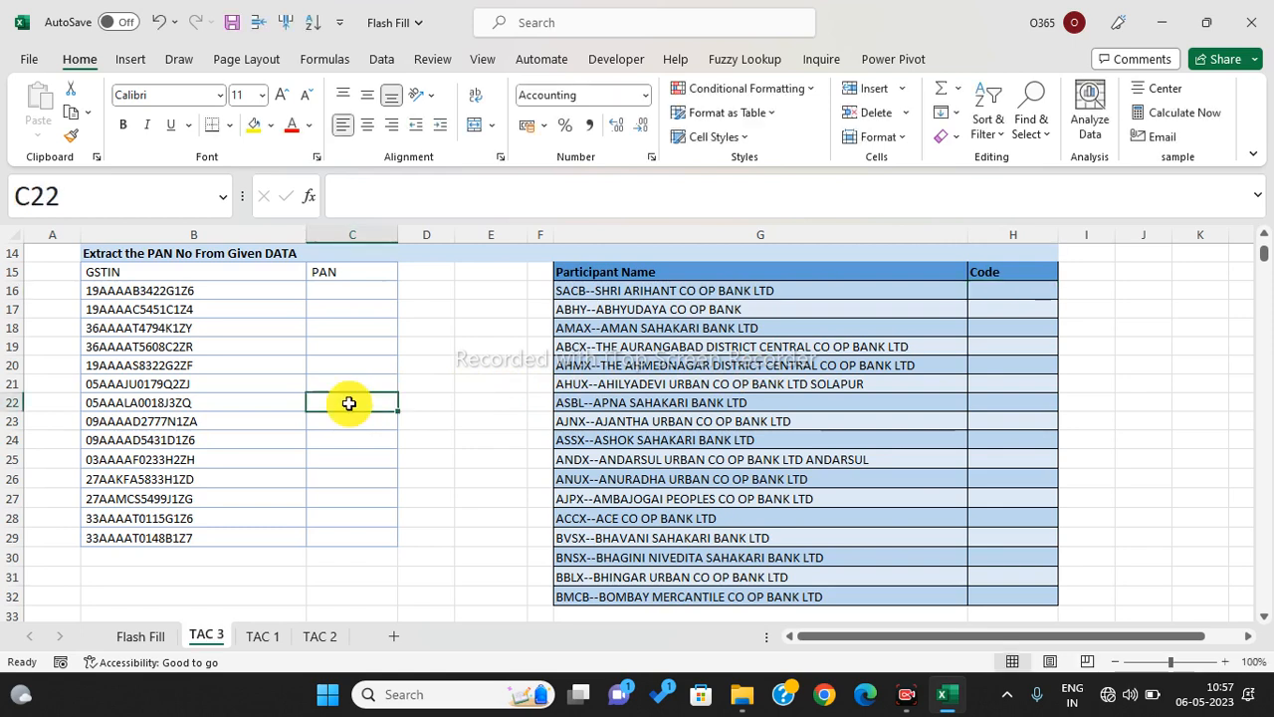
pyautogui.moveTo(116, 295); pyautogui.dragTo(160, 290)
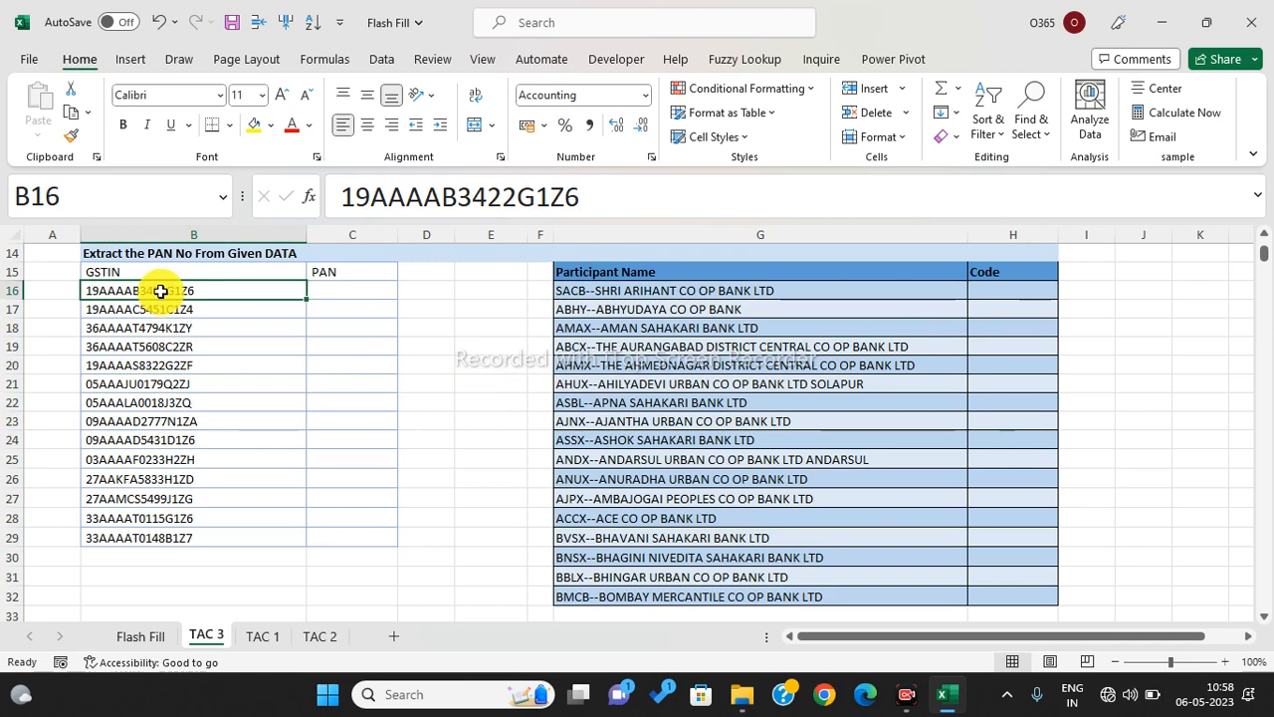
pyautogui.click(333, 278)
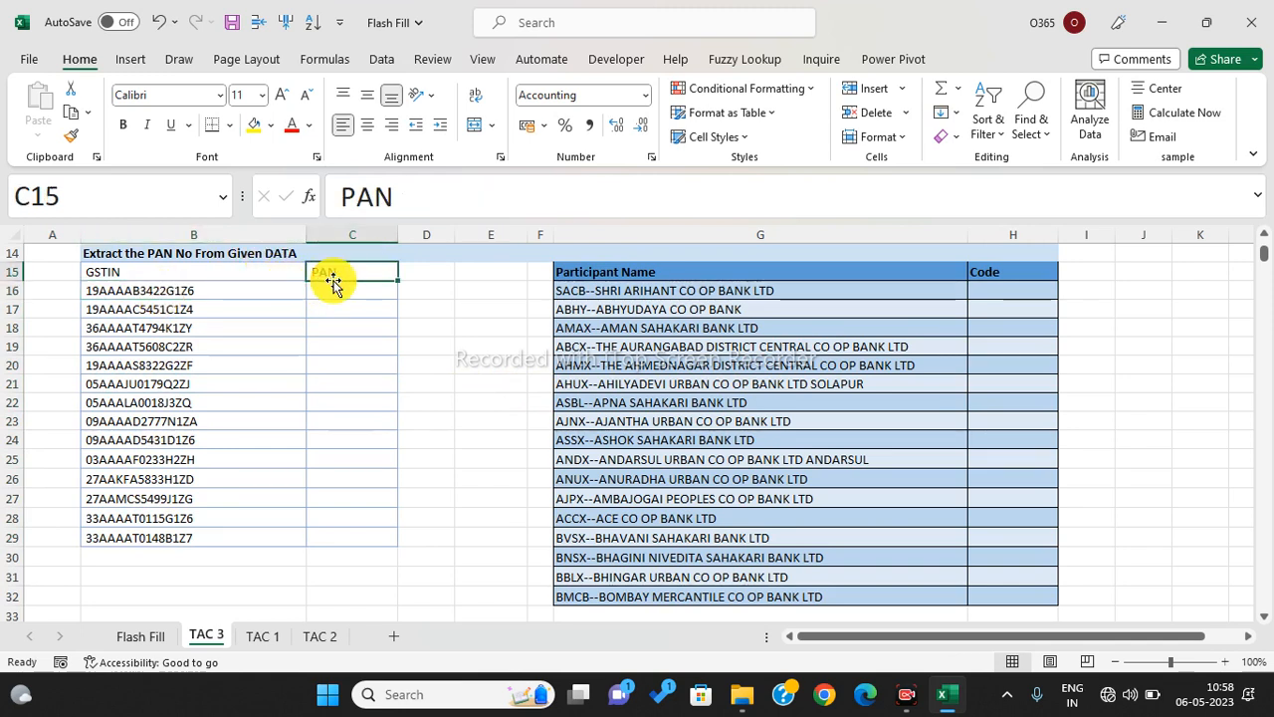
pyautogui.click(333, 287)
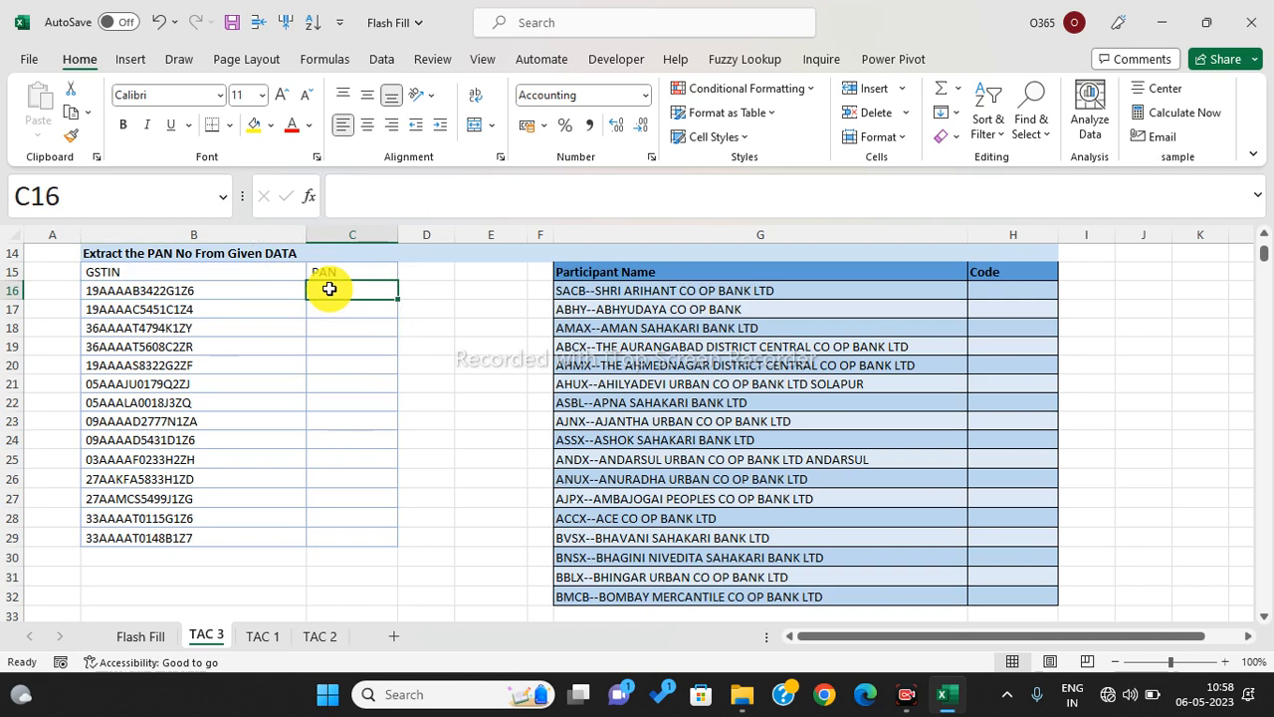
# - Paste the first GSTIN's PAN portion into C16 and Flash Fill the remaining PANs
pyautogui.click(170, 291)
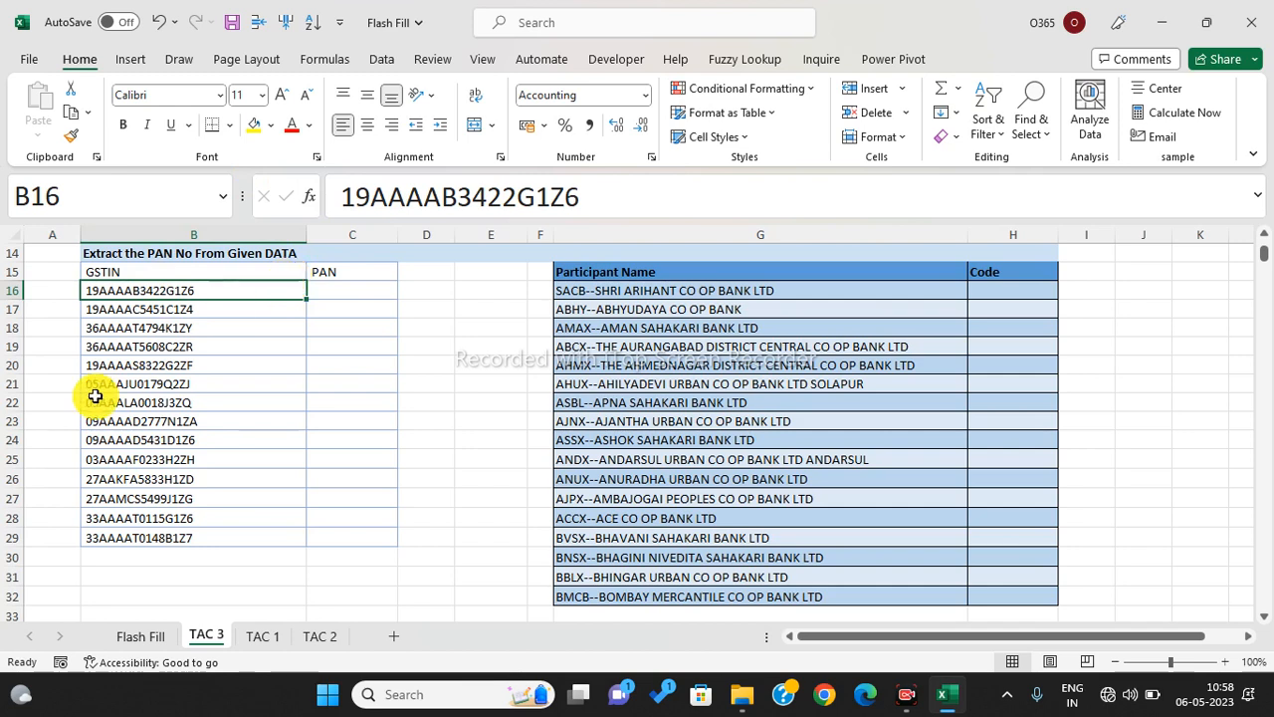
pyautogui.moveTo(369, 196); pyautogui.dragTo(539, 198)
pyautogui.hotkey('ctrl', 'c')
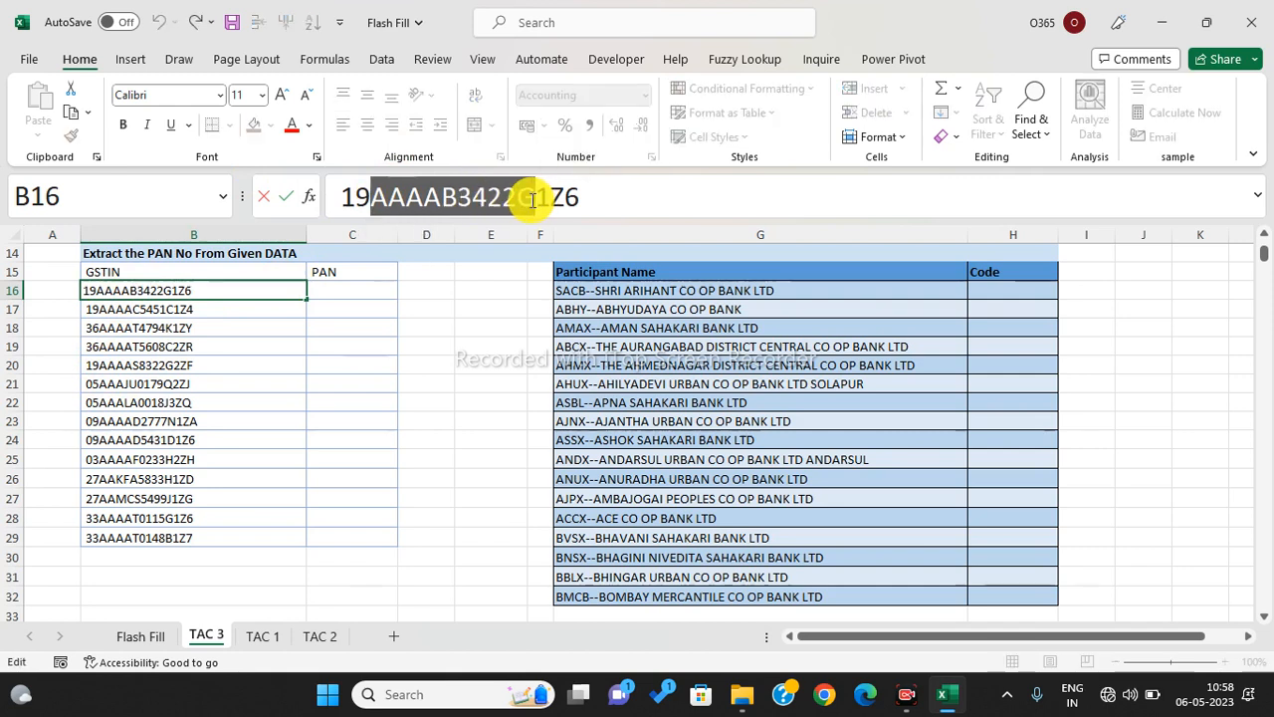
pyautogui.click(343, 293)
pyautogui.hotkey('ctrl', 'v')
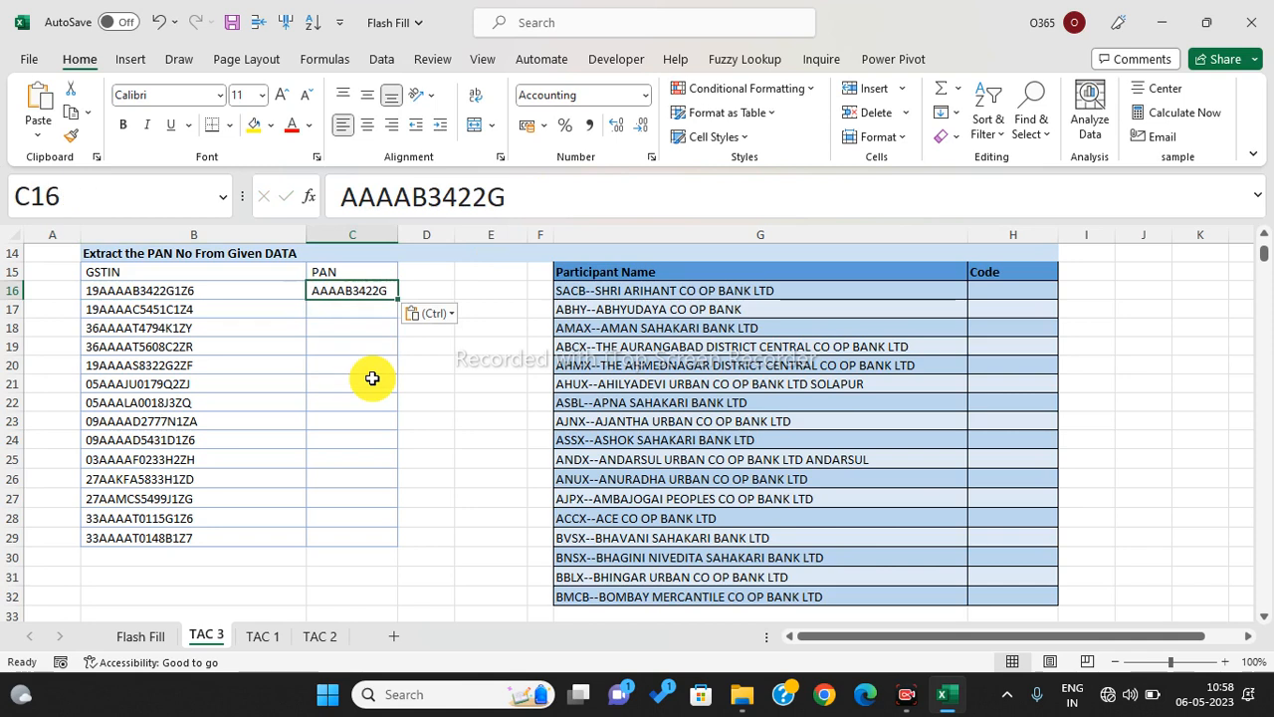
pyautogui.click(350, 315)
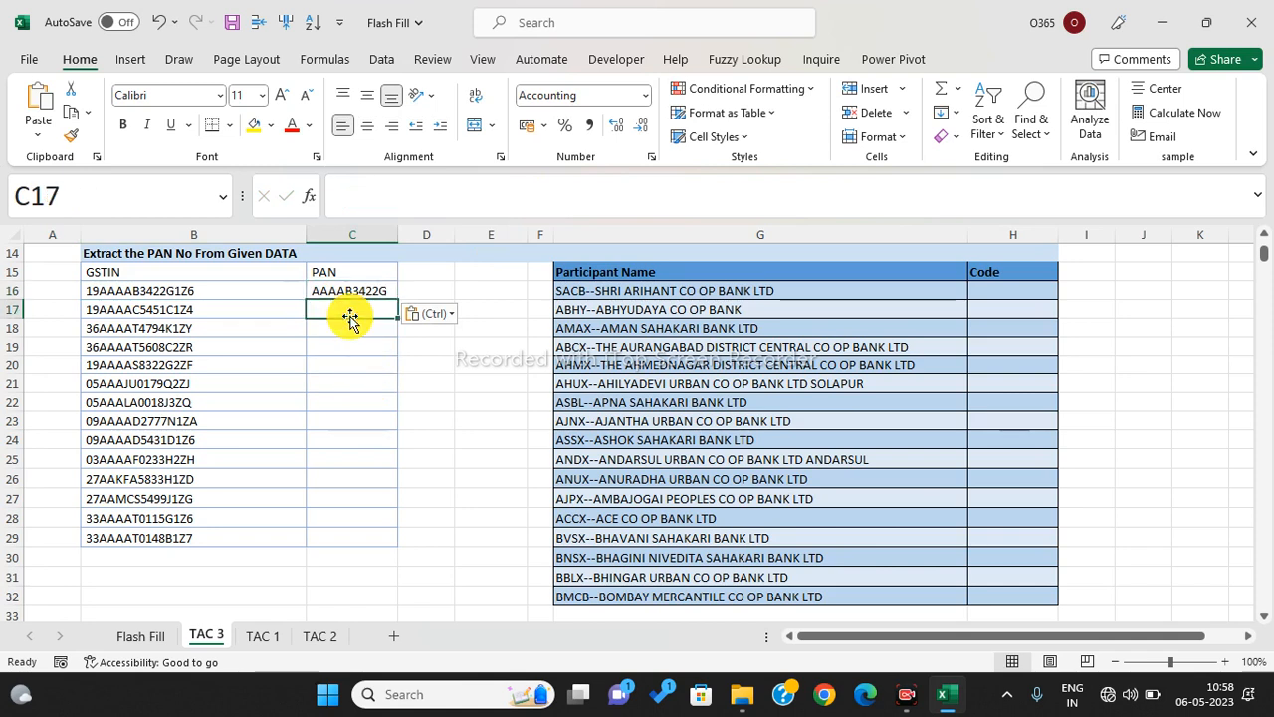
pyautogui.hotkey('ctrl', 'e')
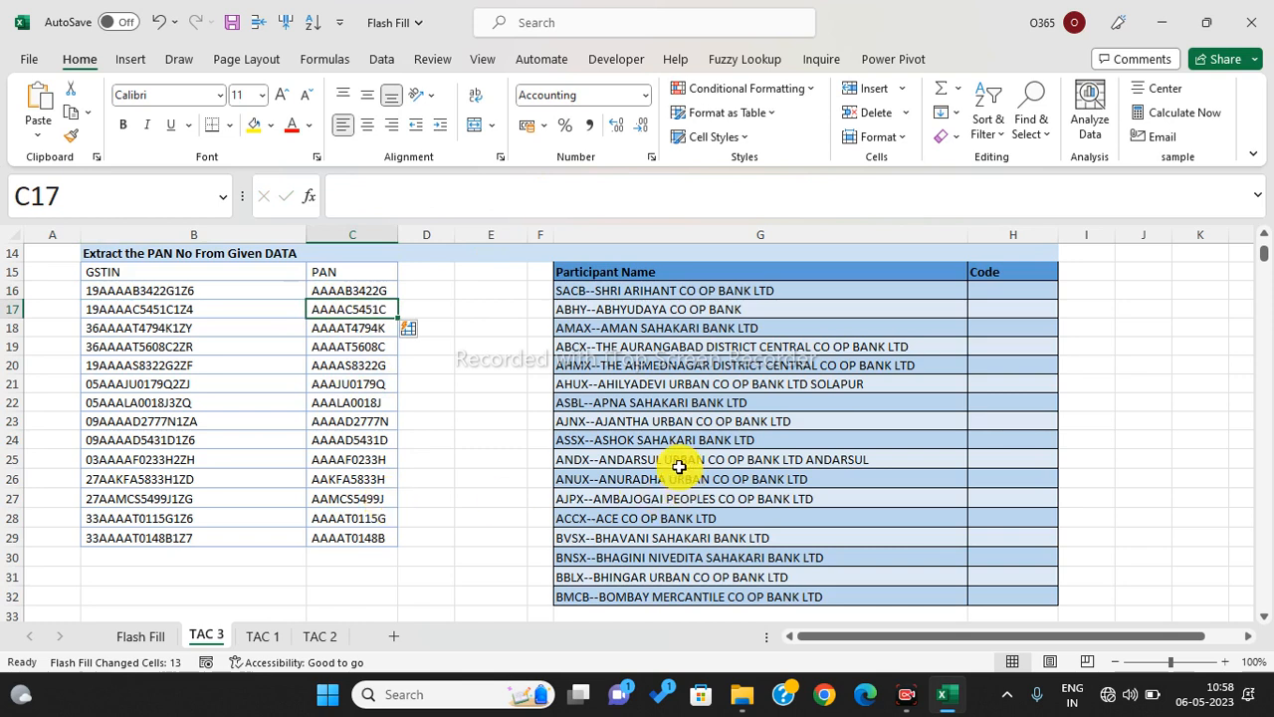
pyautogui.click(618, 346)
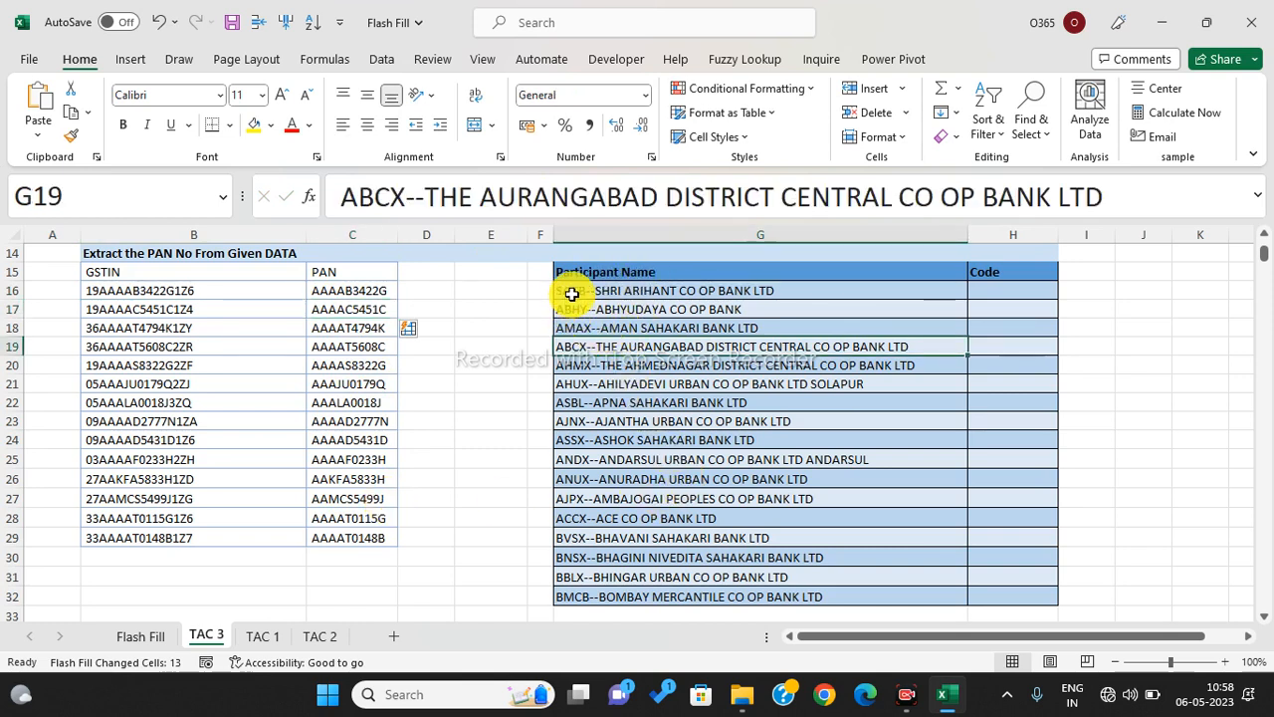
# - Copy the code SACB from the first participant name into H16 and Flash Fill the remaining codes
pyautogui.click(573, 294)
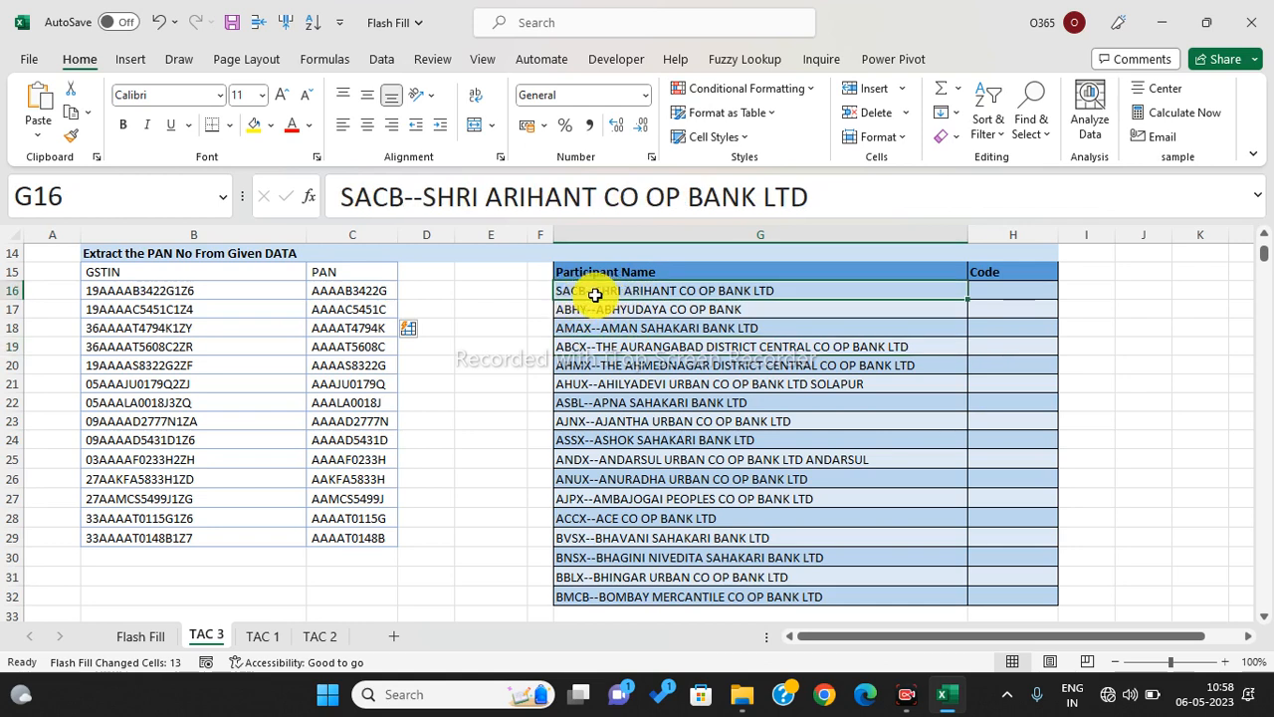
pyautogui.click(343, 196)
pyautogui.doubleClick(344, 196)
pyautogui.hotkey('ctrl', 'c')
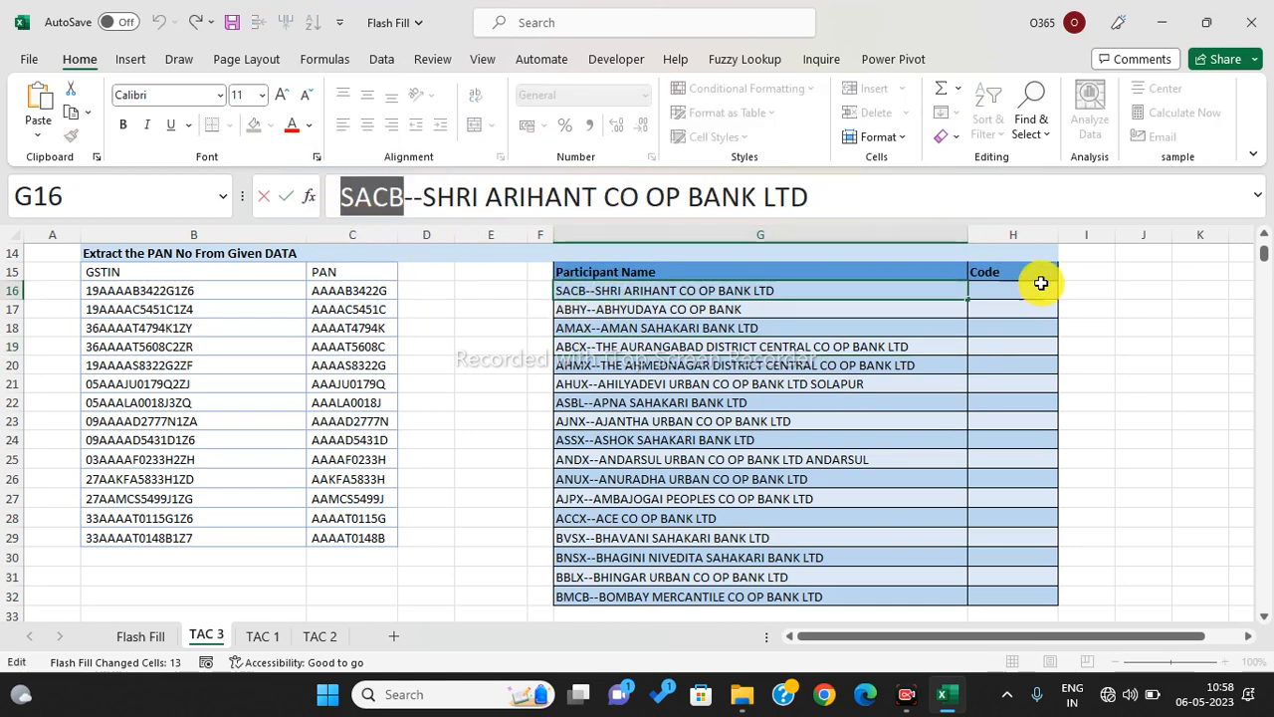
pyautogui.click(1022, 294)
pyautogui.hotkey('ctrl', 'v')
pyautogui.press('Return')
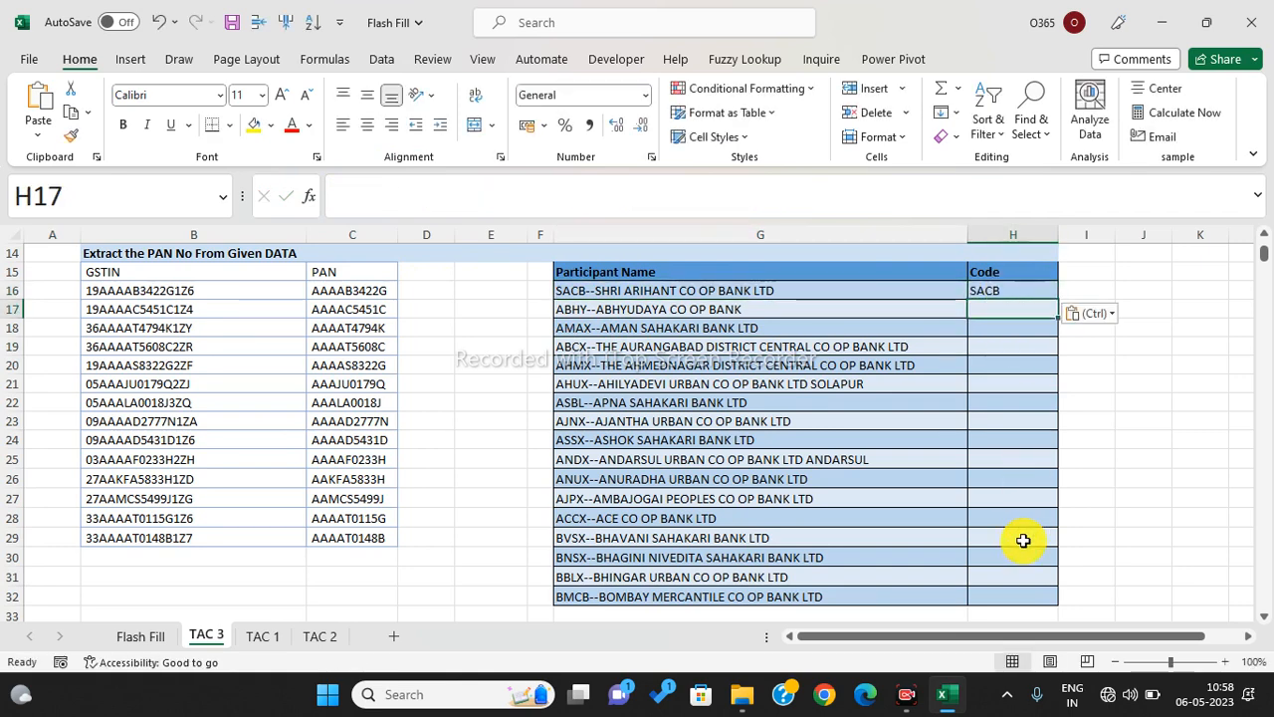
pyautogui.hotkey('ctrl', 'e')
pyautogui.scroll(-1, 899, 500)
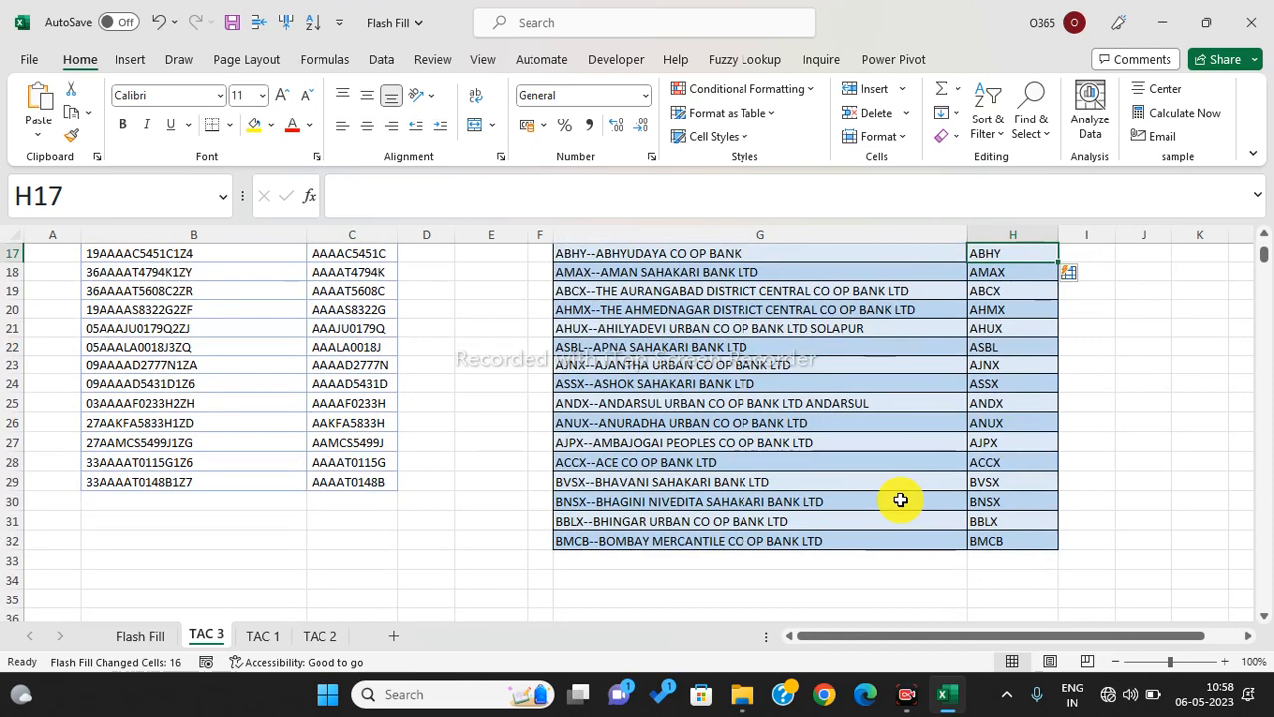
pyautogui.scroll(2, 971, 403)
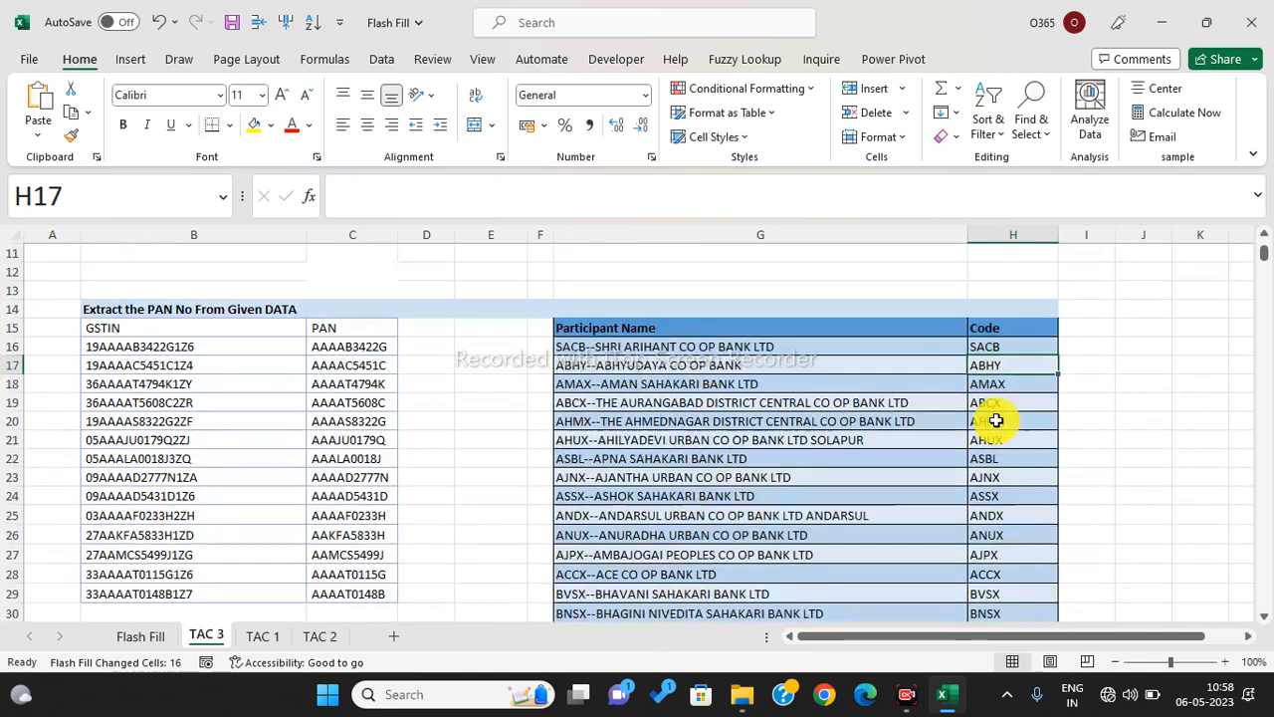
pyautogui.scroll(4, 995, 420)
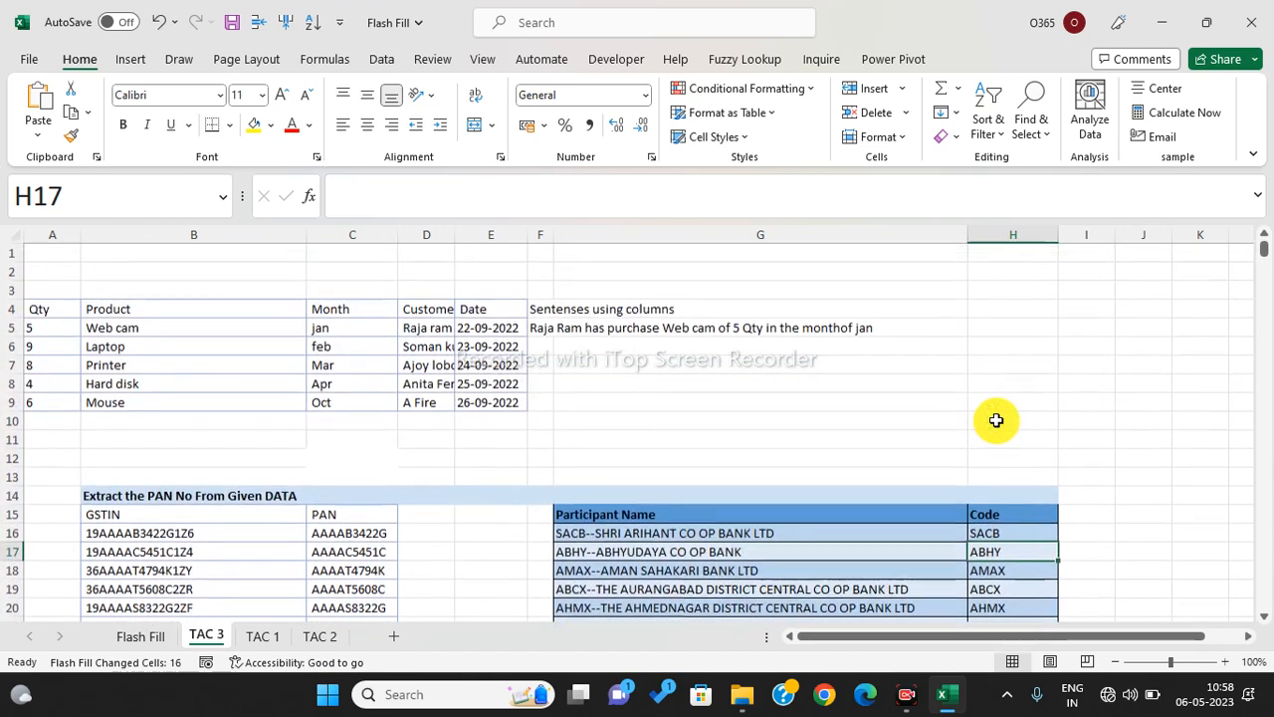
# - Clear the old sentence from F5 and widen column F
pyautogui.click(995, 420)
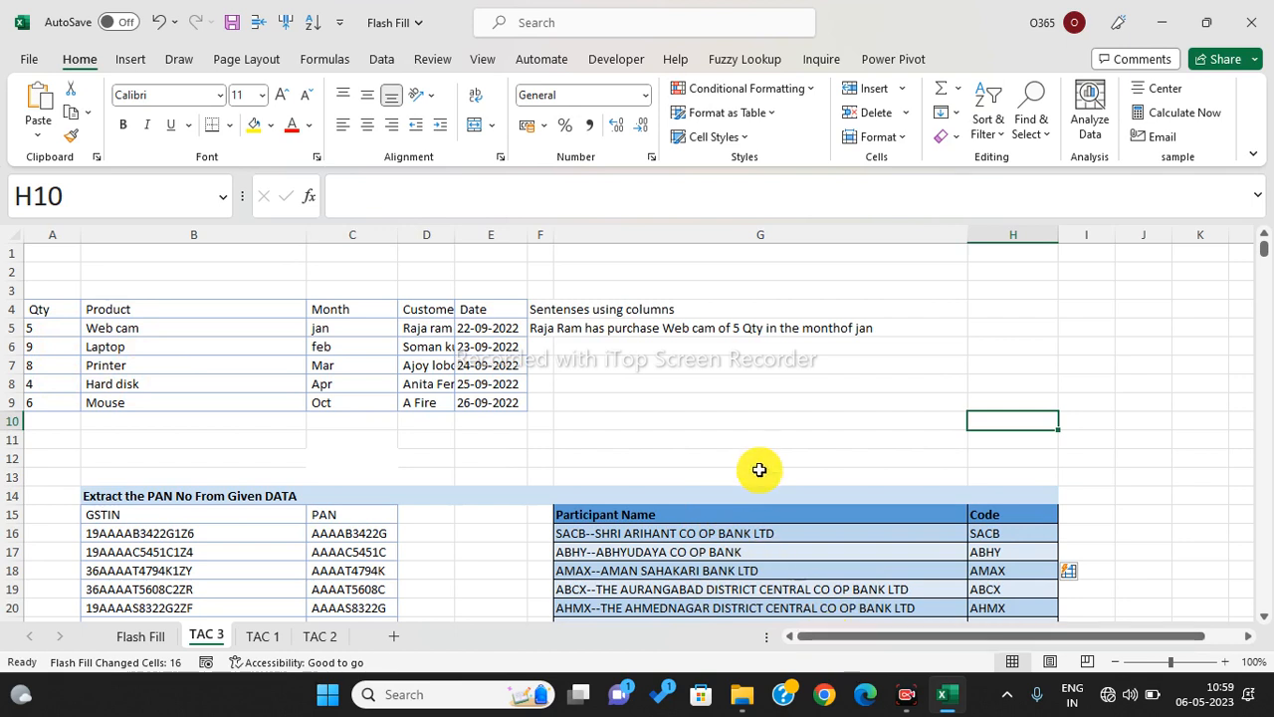
pyautogui.click(631, 401)
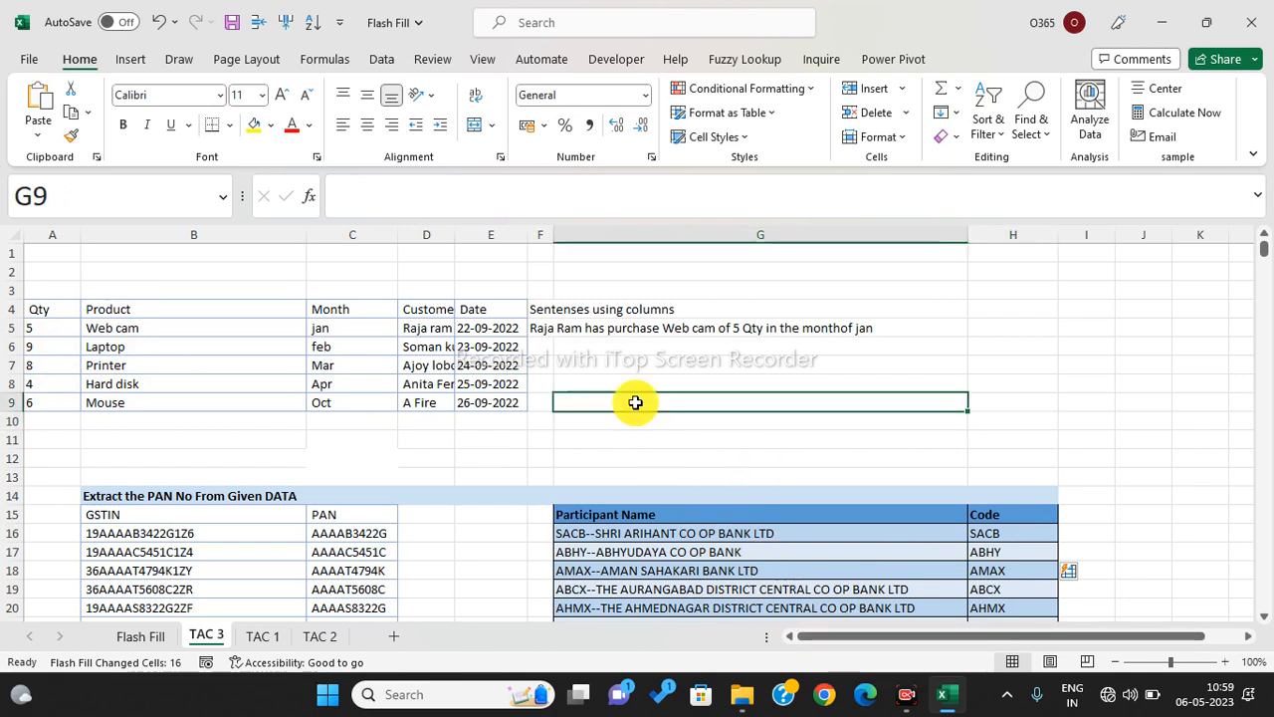
pyautogui.moveTo(51, 316); pyautogui.dragTo(491, 403)
pyautogui.click(611, 363)
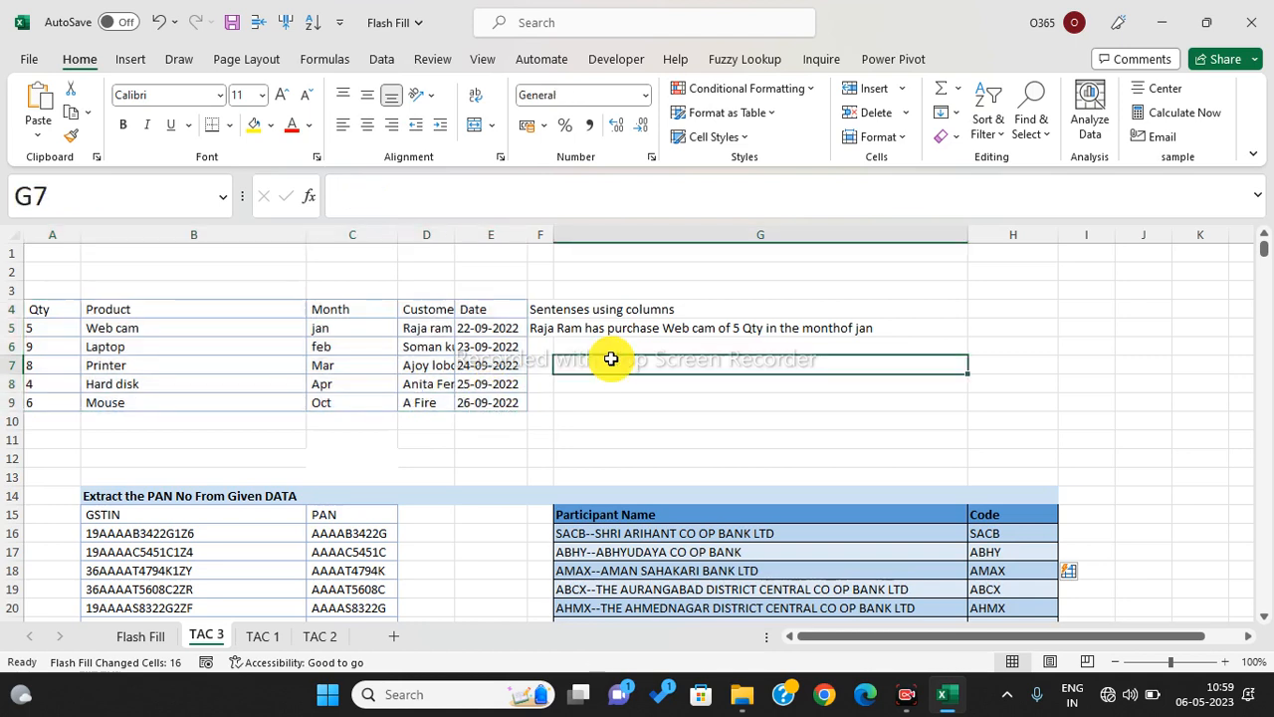
pyautogui.click(542, 329)
pyautogui.press('Delete')
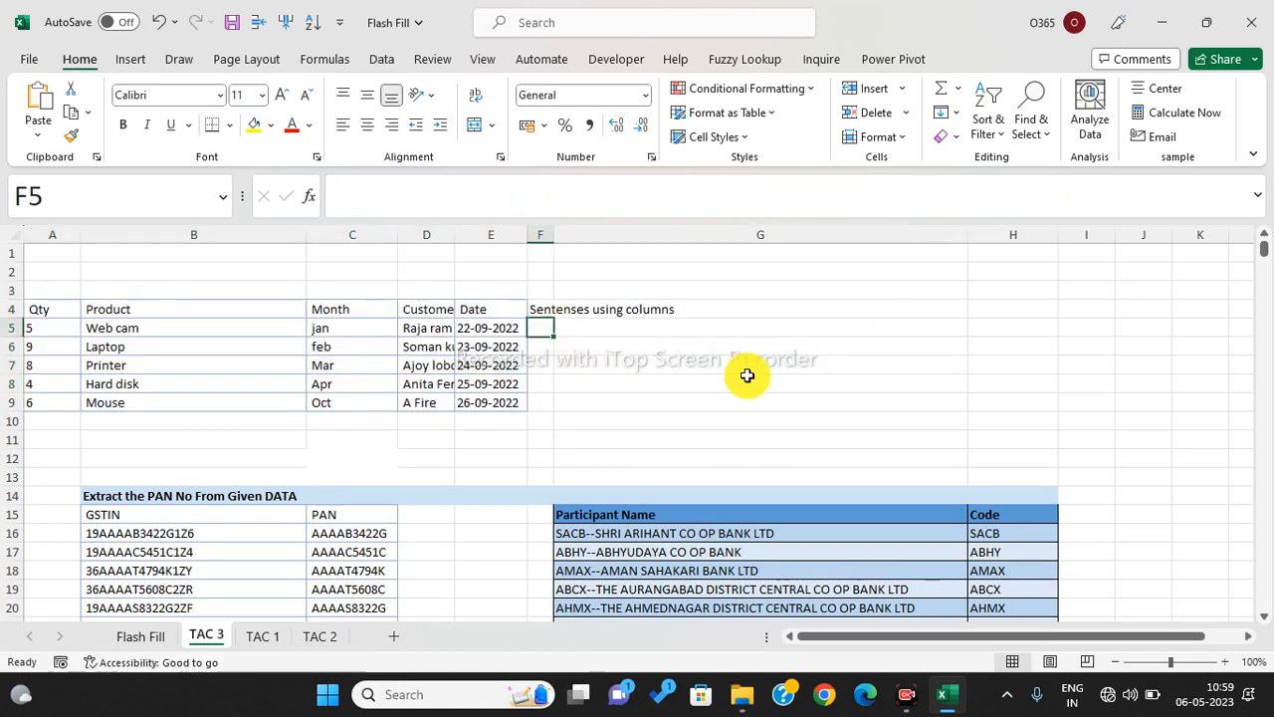
pyautogui.moveTo(555, 234); pyautogui.dragTo(619, 234)
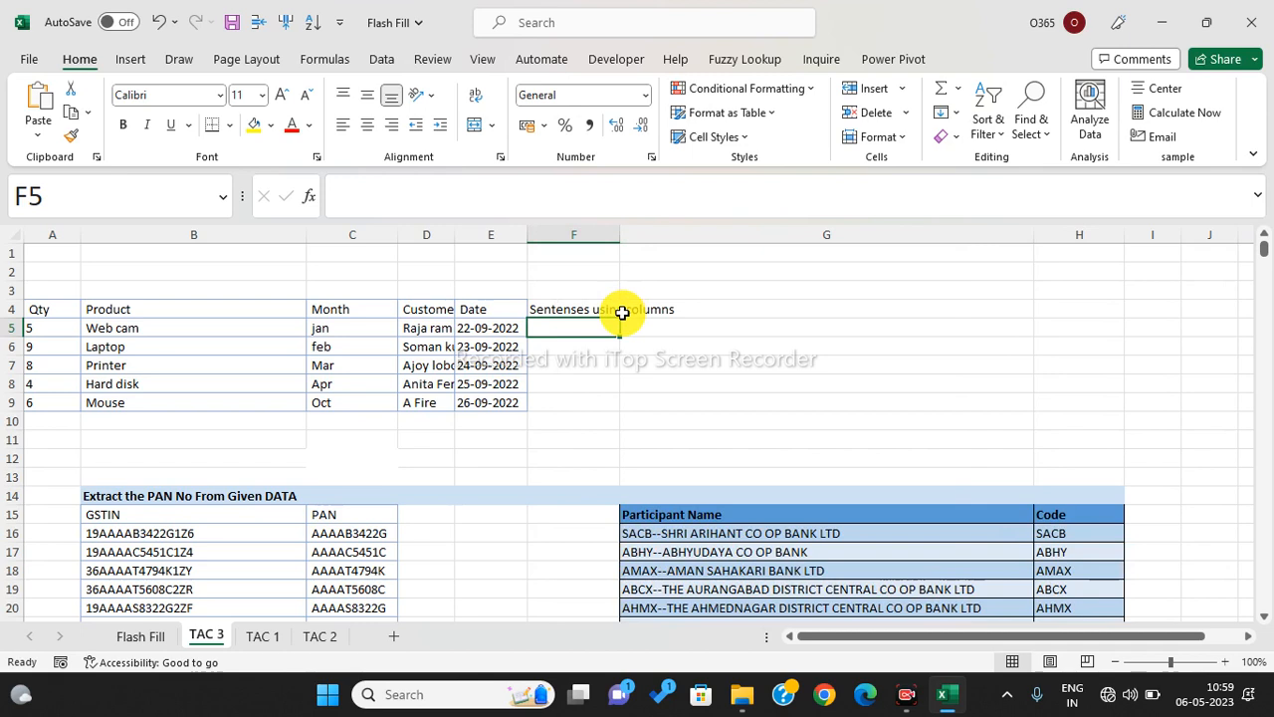
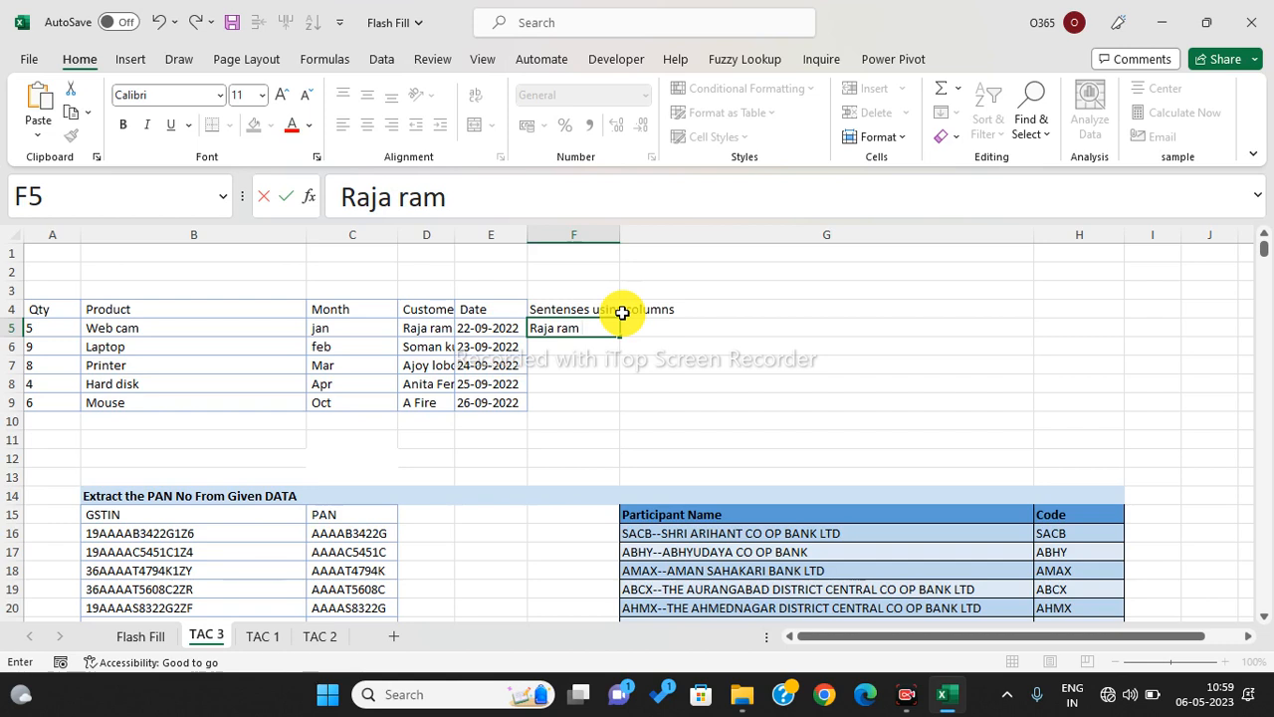
# - Write the first customer's sentence (5 qty of web cam in jan) in F5 and Flash Fill F5:F9
pyautogui.write('  has')
pyautogui.press('BackSpace')
pyautogui.write('s purchase 5')
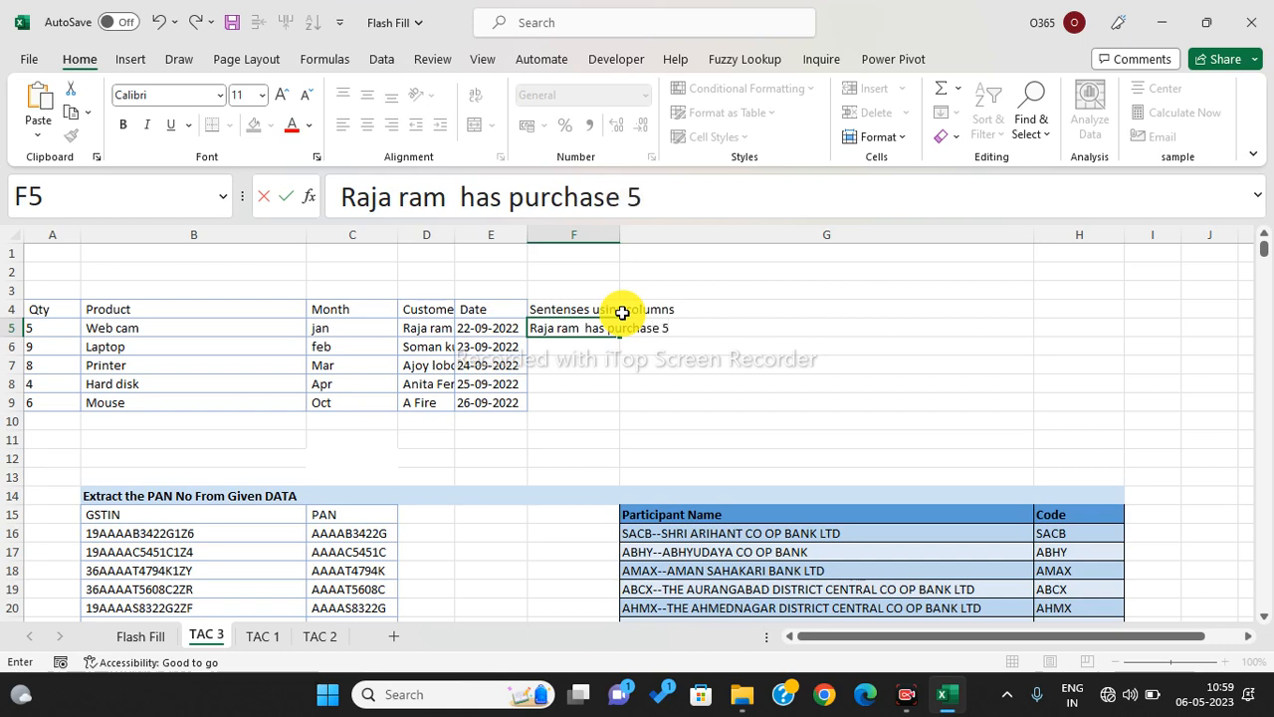
pyautogui.write(' qty of')
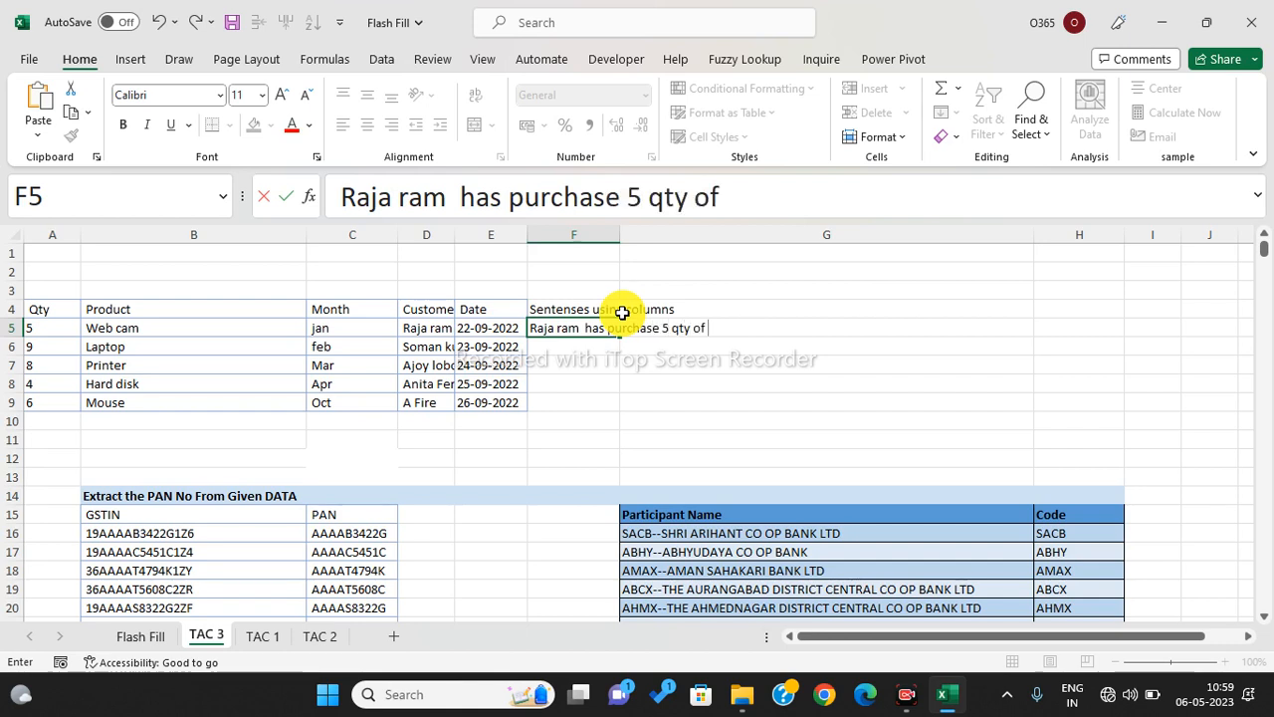
pyautogui.write(' web cam')
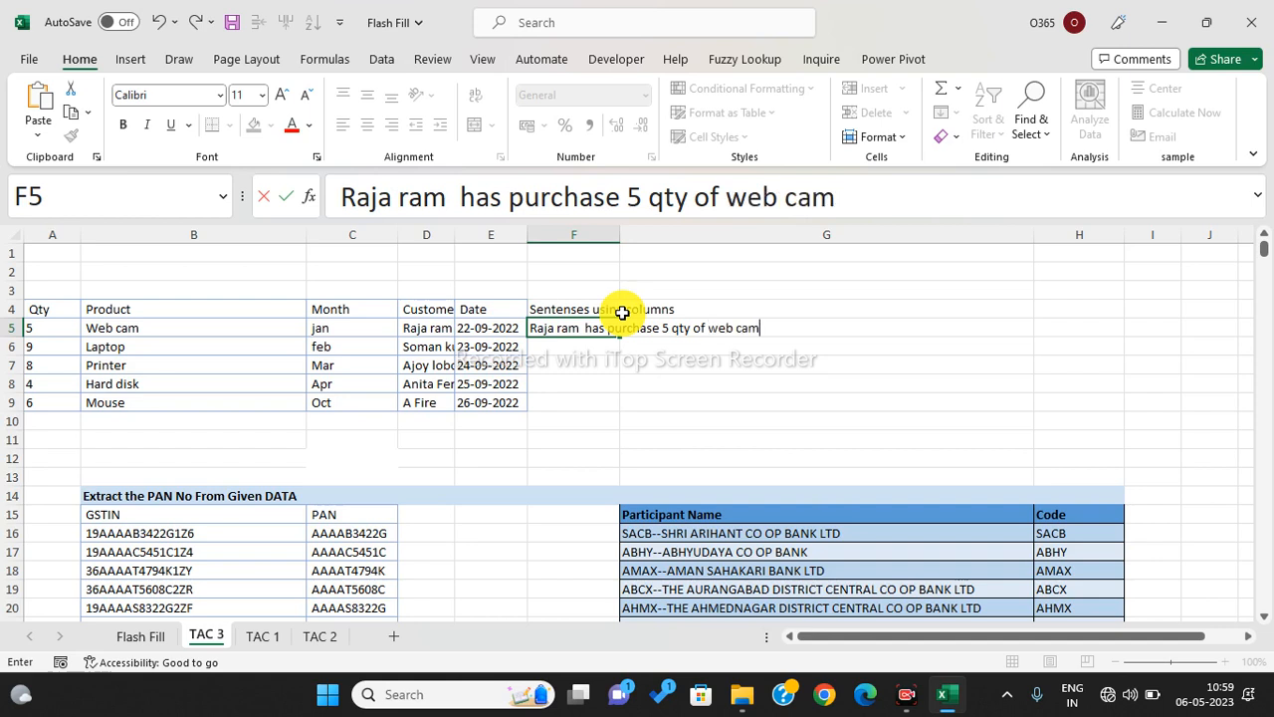
pyautogui.write(' in the m')
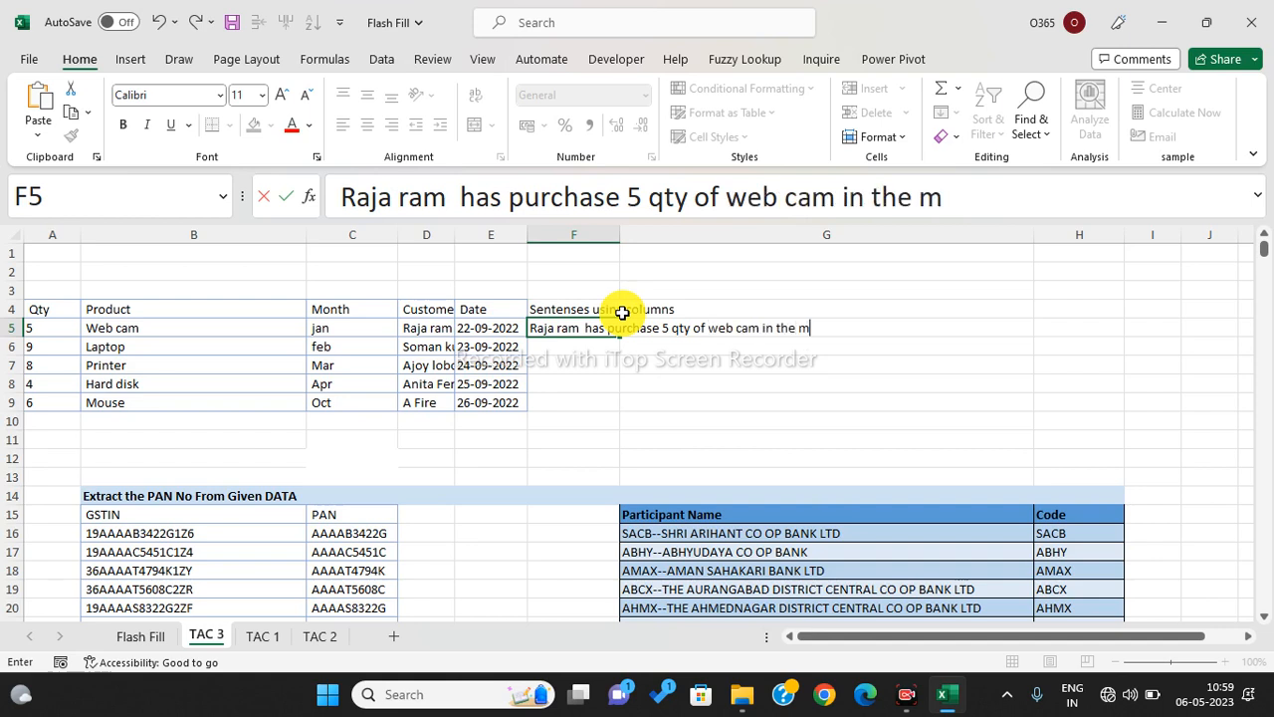
pyautogui.write('onth of jan')
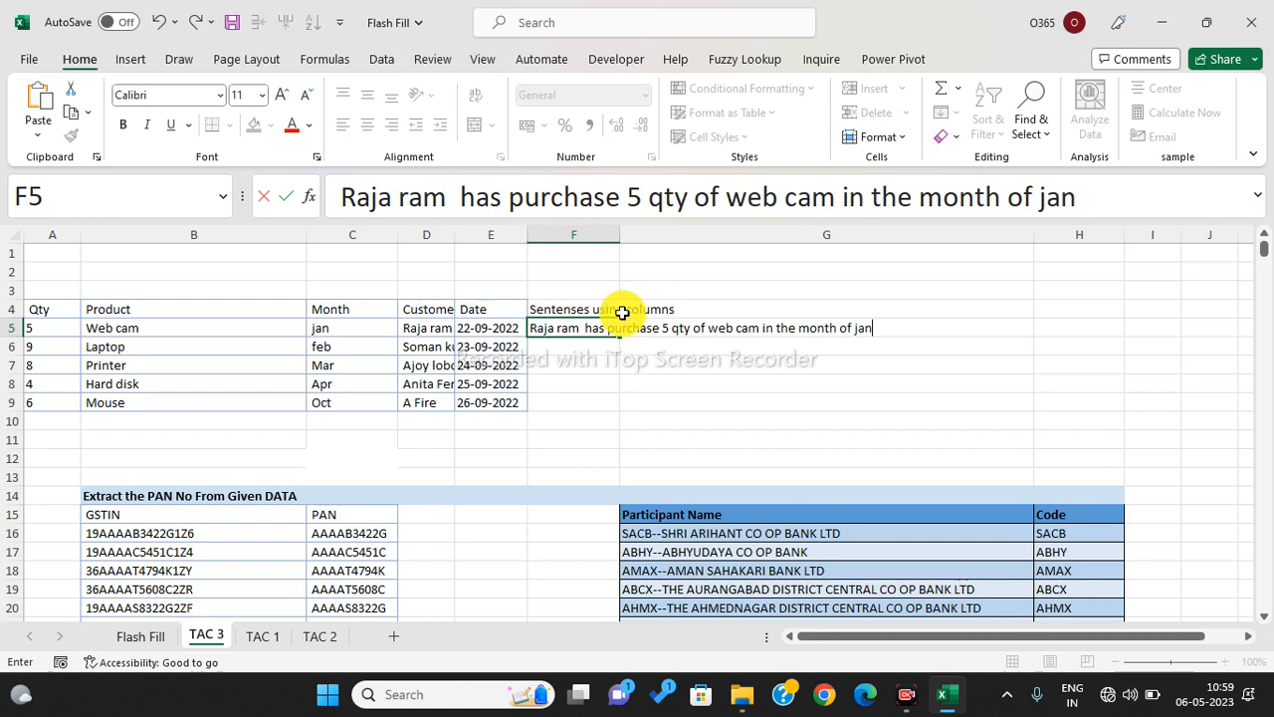
pyautogui.press('Return')
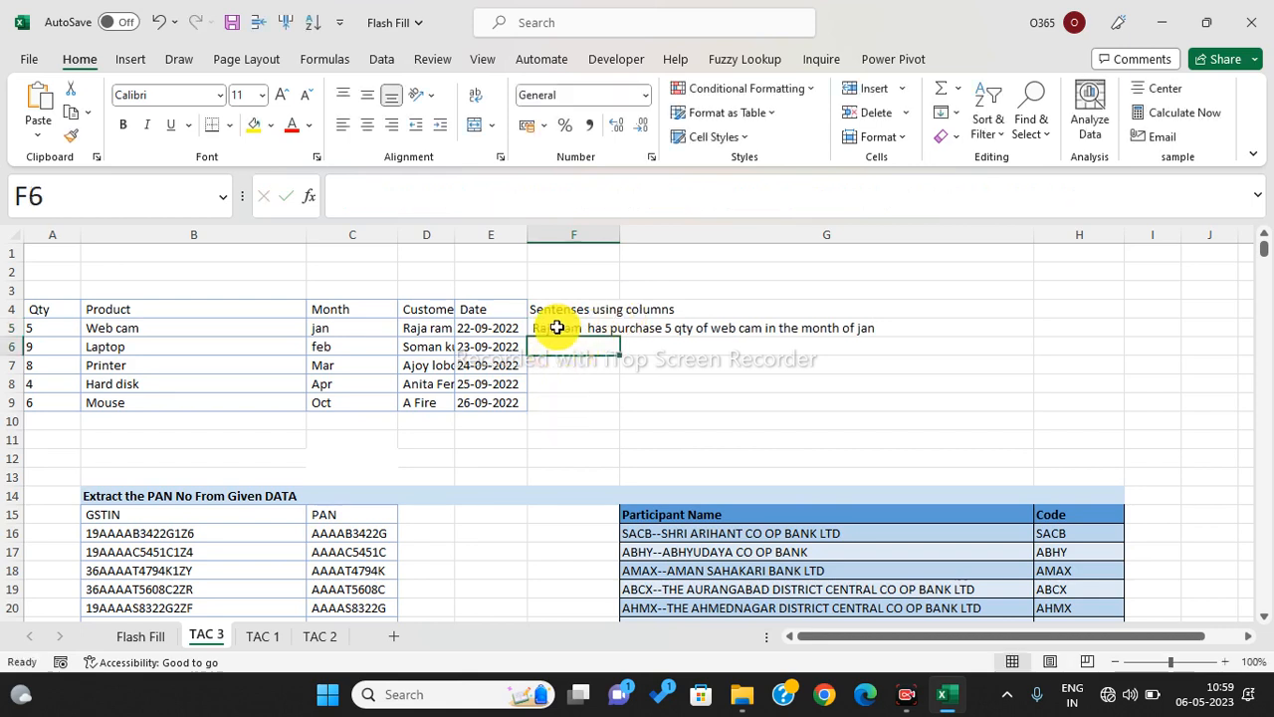
pyautogui.moveTo(556, 328); pyautogui.dragTo(556, 394)
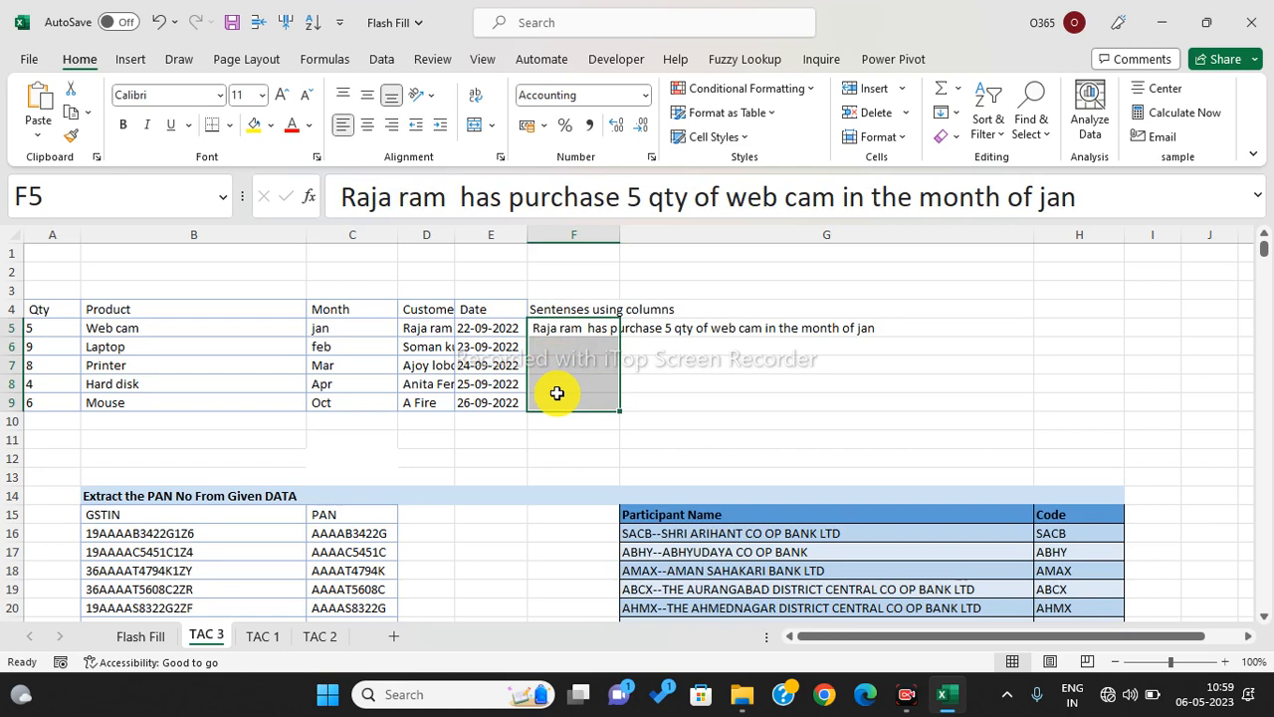
pyautogui.hotkey('ctrl', 'e')
pyautogui.click(550, 350)
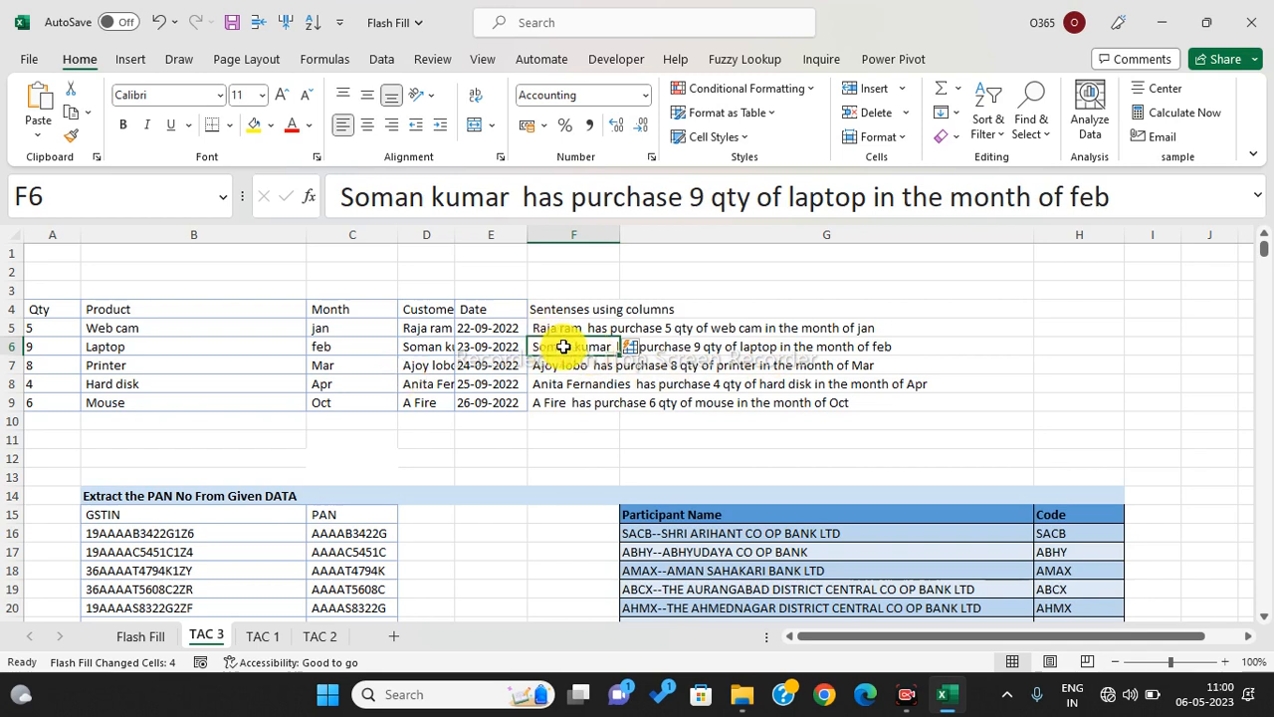
pyautogui.moveTo(563, 347); pyautogui.dragTo(566, 396)
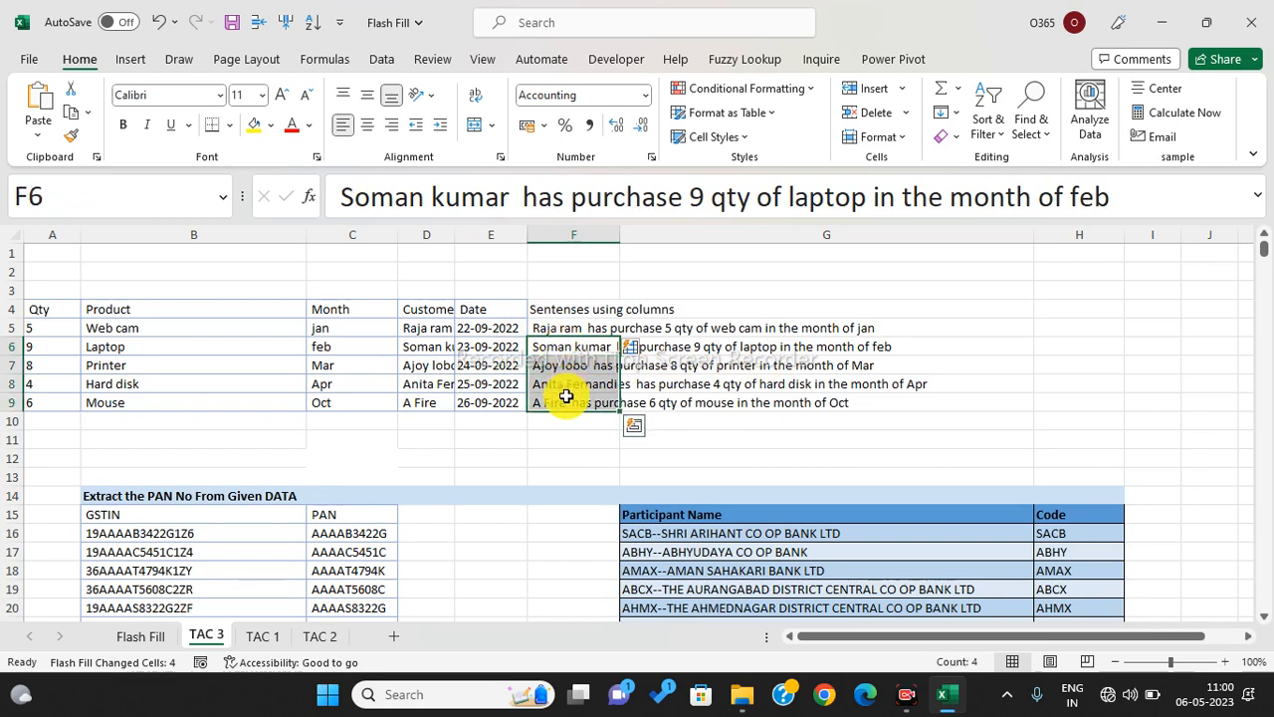
pyautogui.click(565, 397)
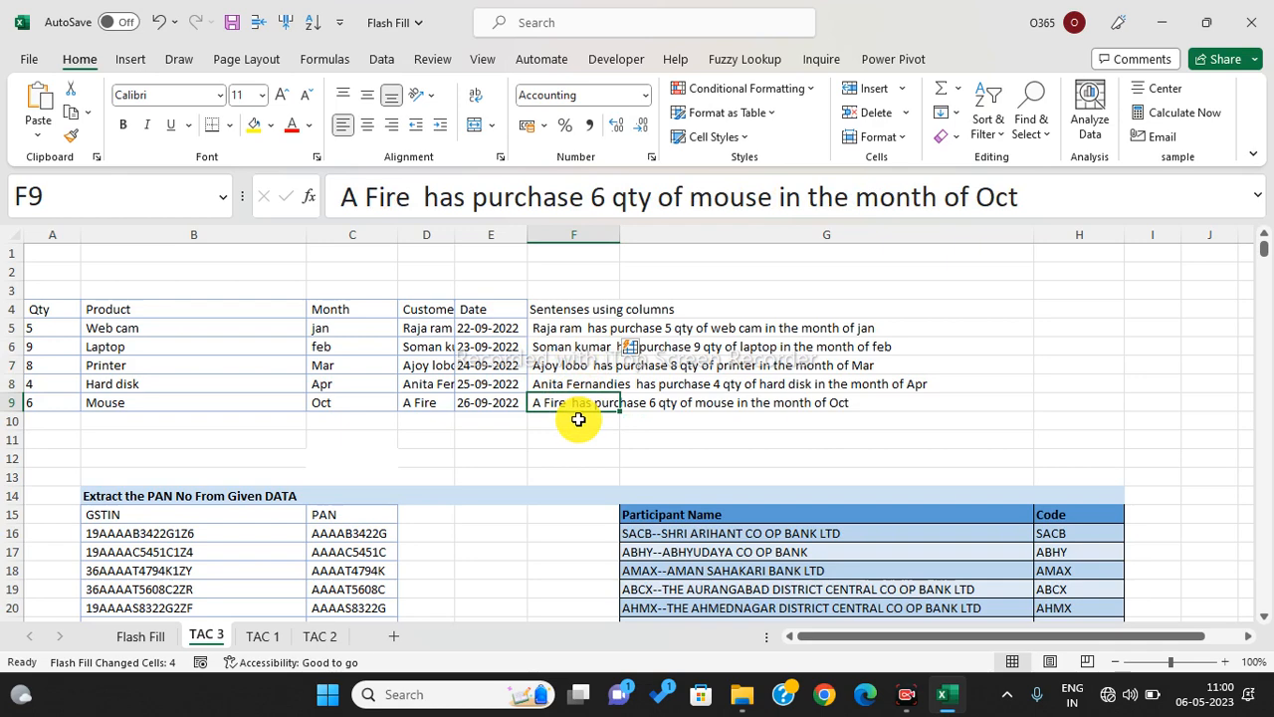
pyautogui.scroll(-2, 578, 419)
# - Review the Flash Fill, TAC 2, TAC 1 and TAC 3 sheets, ending back on Flash Fill
pyautogui.click(140, 639)
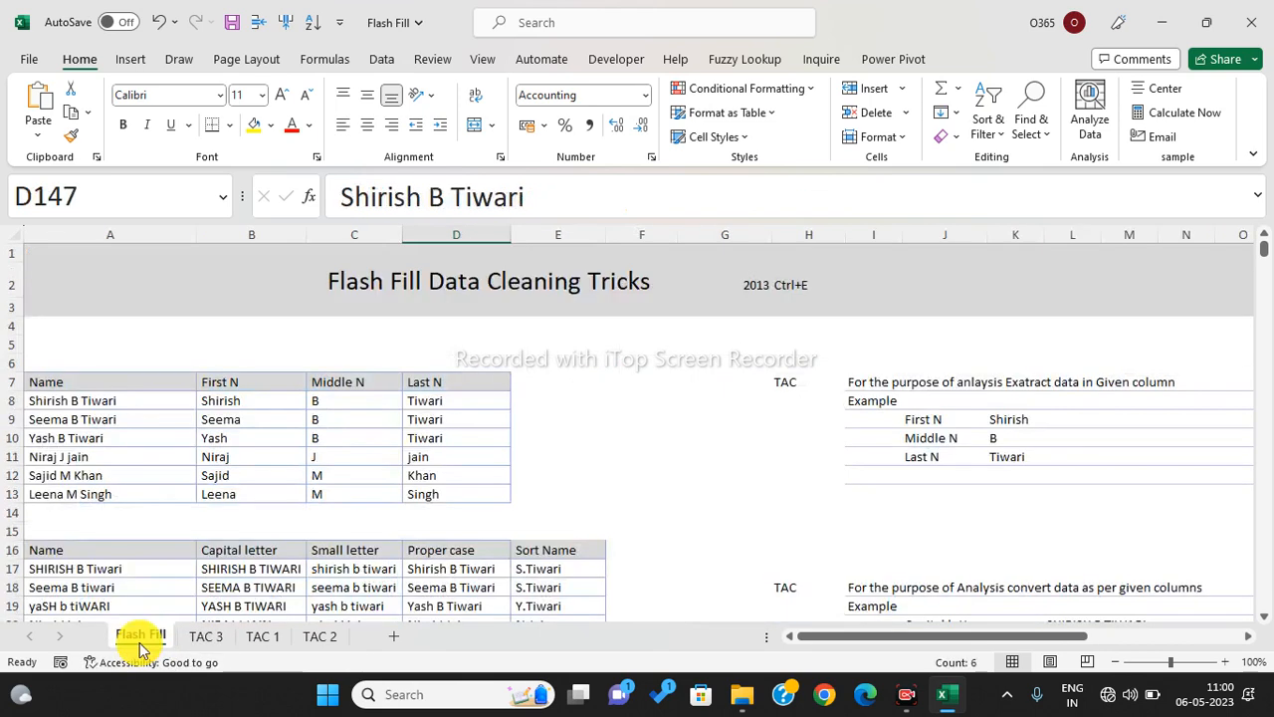
pyautogui.click(321, 637)
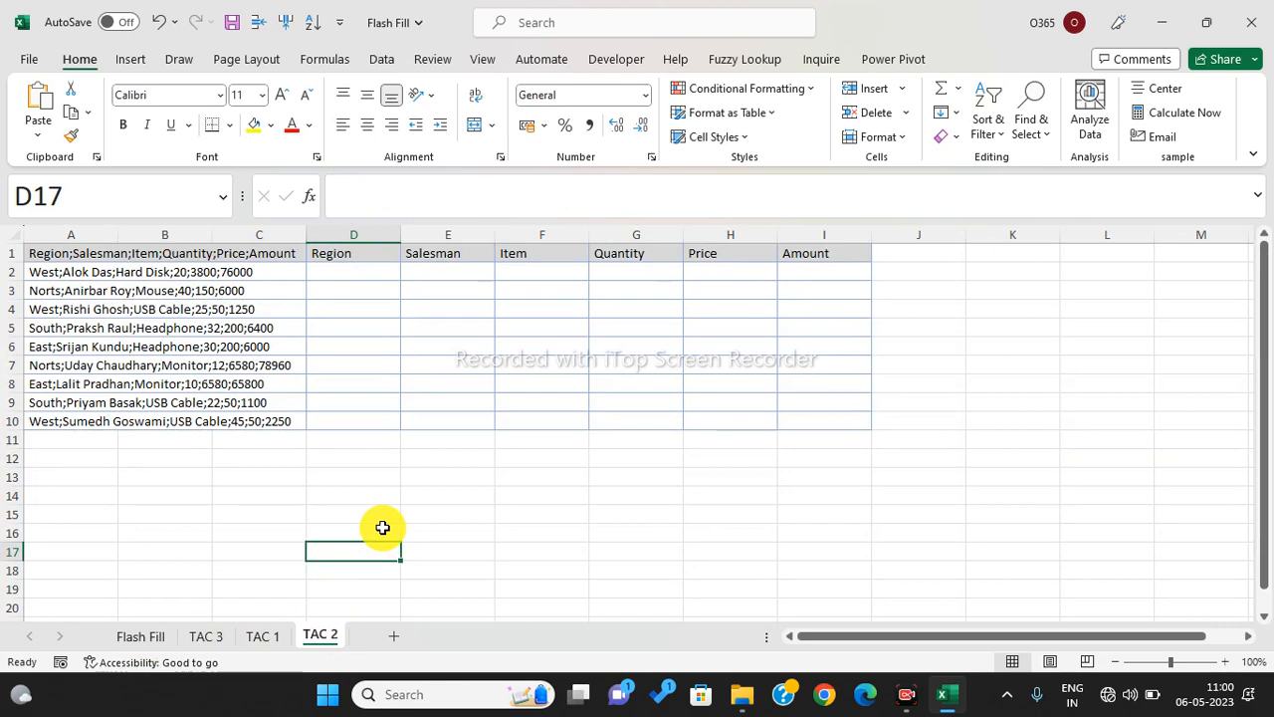
pyautogui.click(259, 635)
pyautogui.click(206, 635)
pyautogui.click(145, 637)
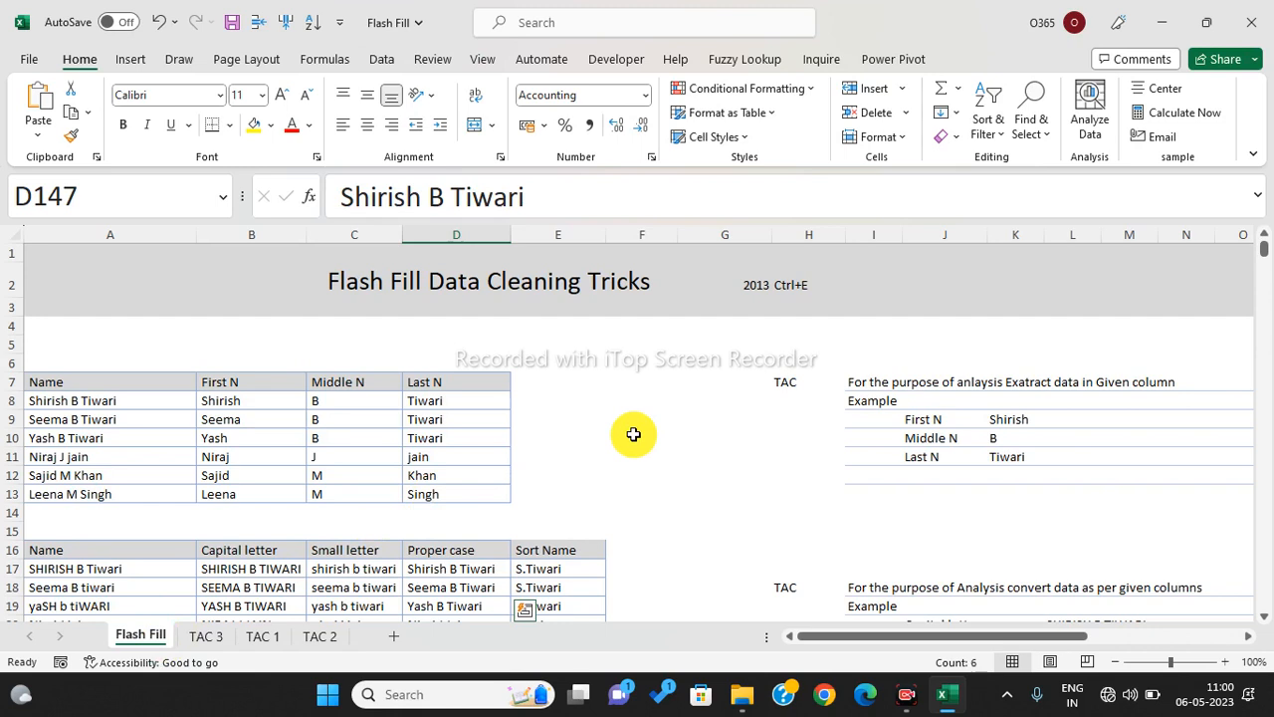
# - Open the Smart copy workbook from the Day 1 folder
pyautogui.scroll(-5, 633, 434)
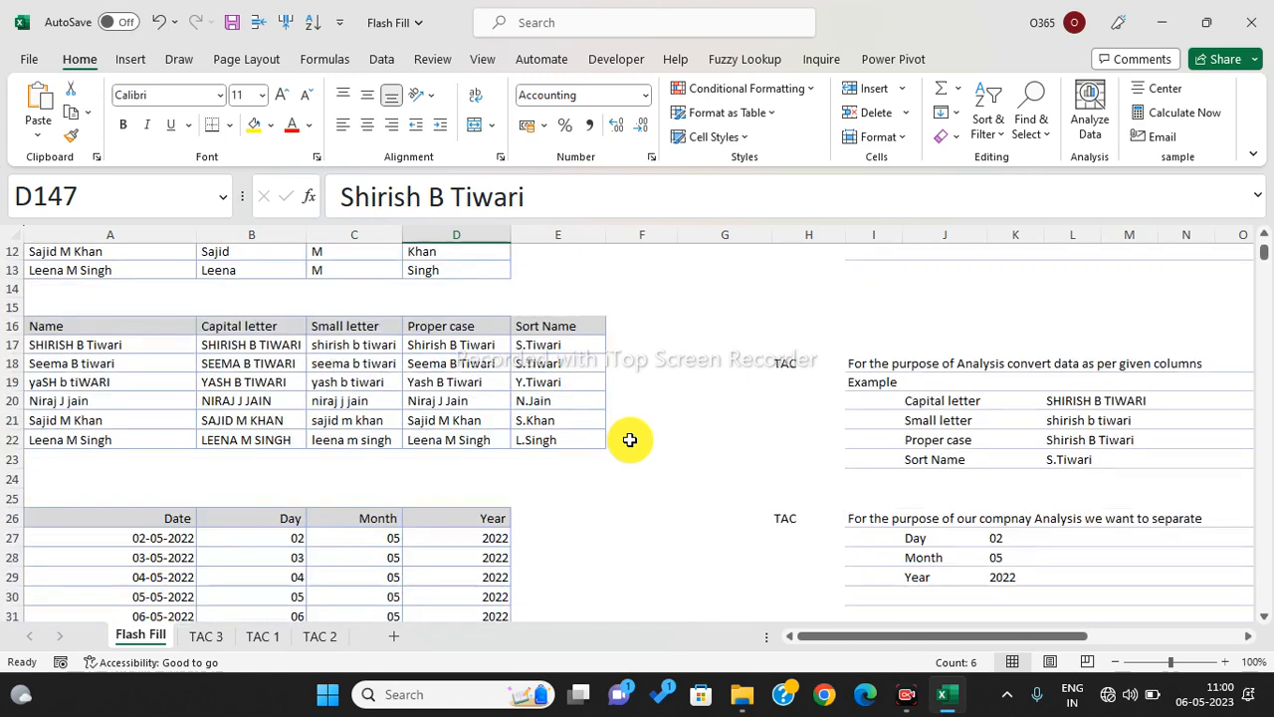
pyautogui.scroll(-2, 262, 435)
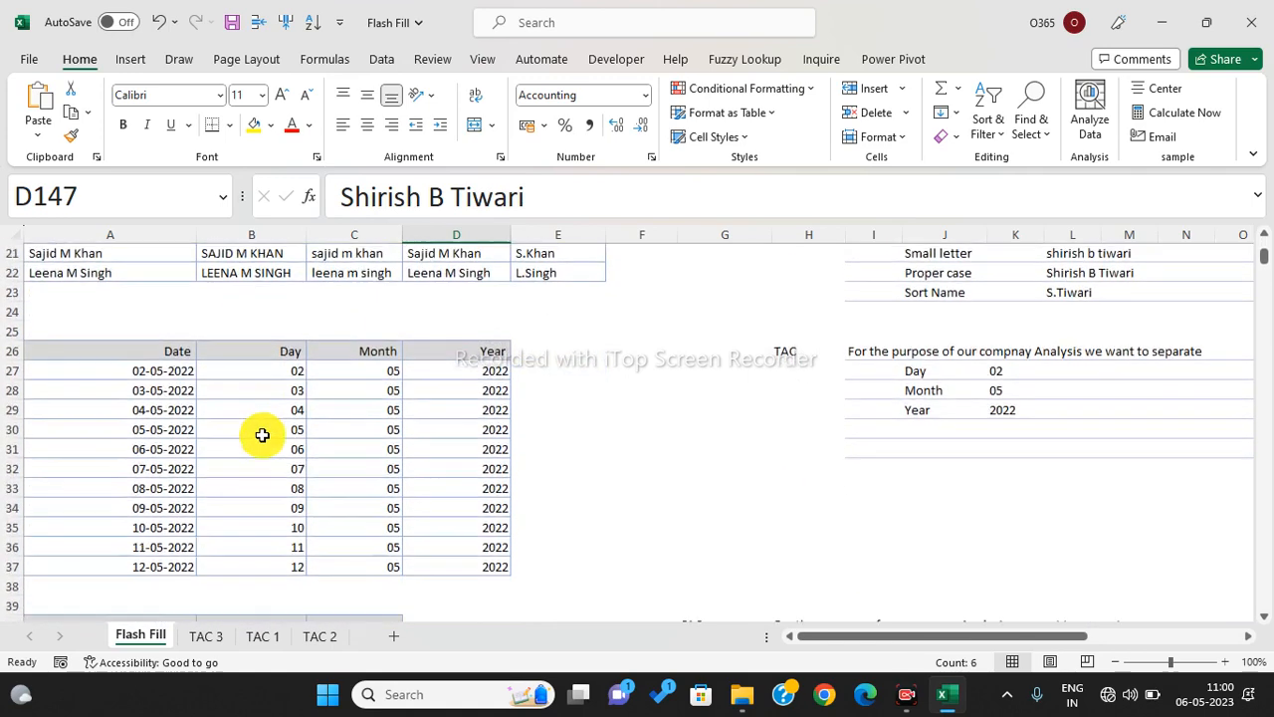
pyautogui.scroll(-4, 317, 432)
pyautogui.scroll(-6, 317, 432)
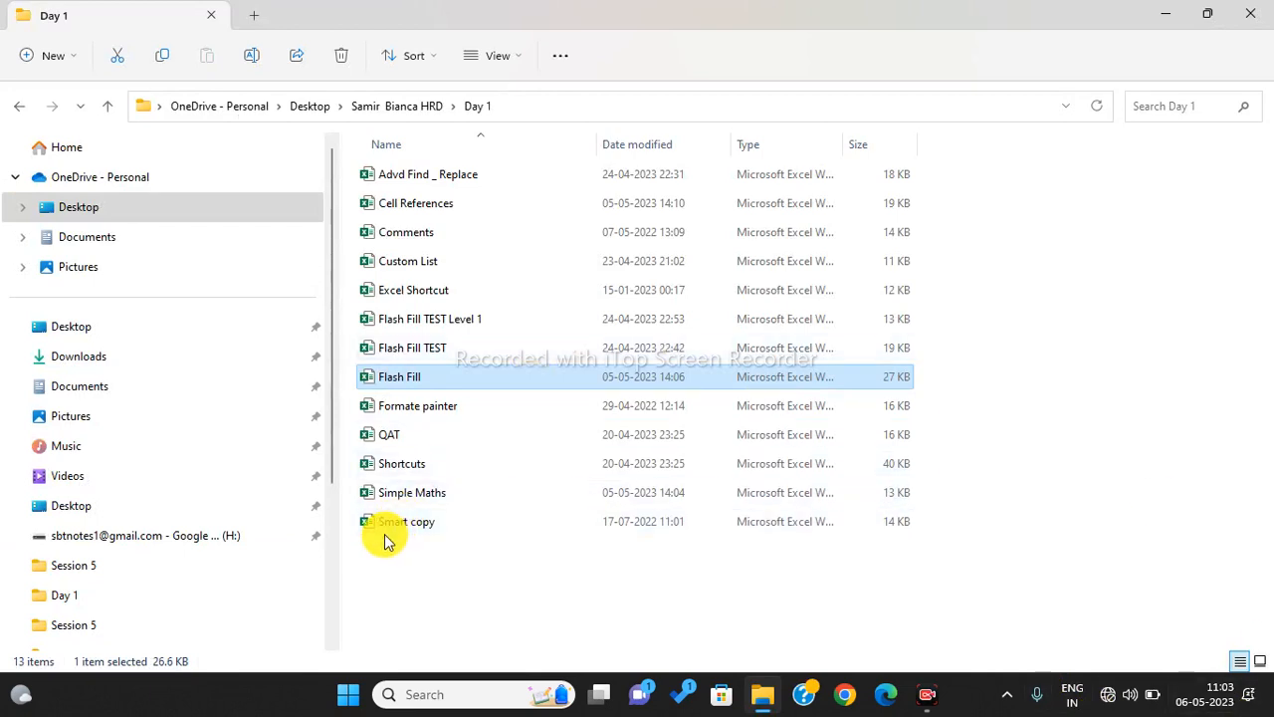
pyautogui.doubleClick(411, 526)
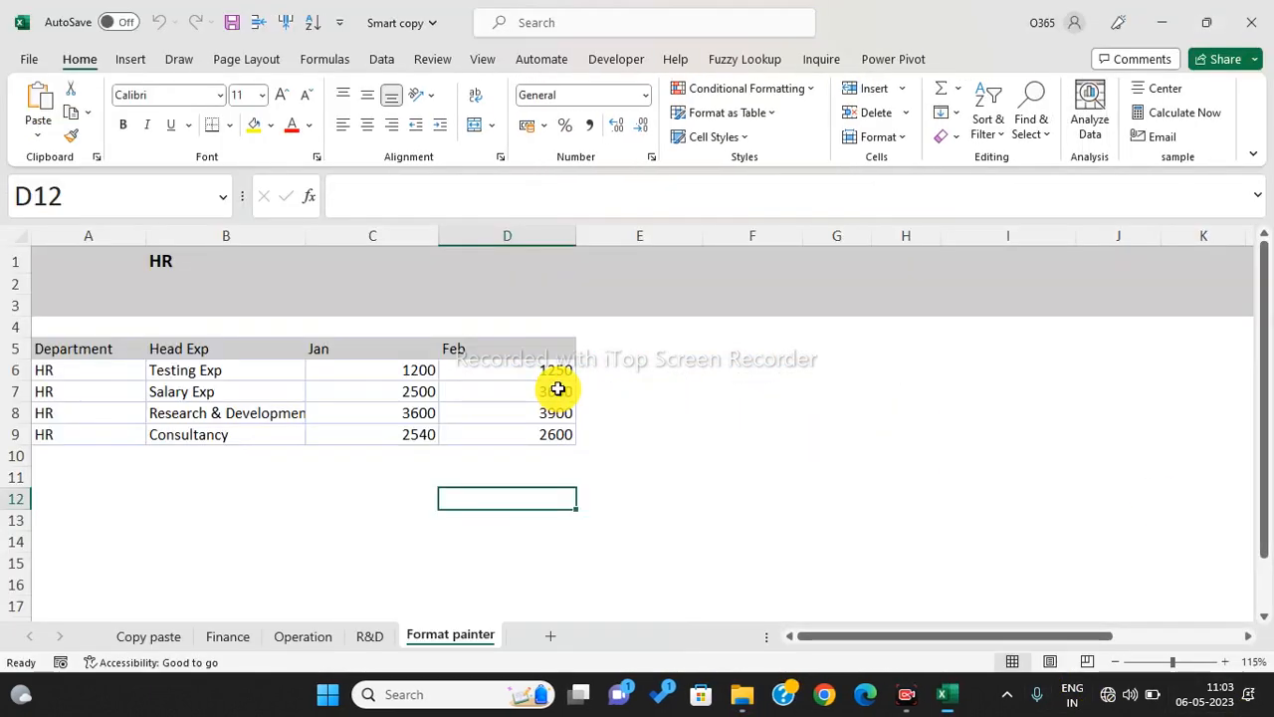
pyautogui.click(344, 581)
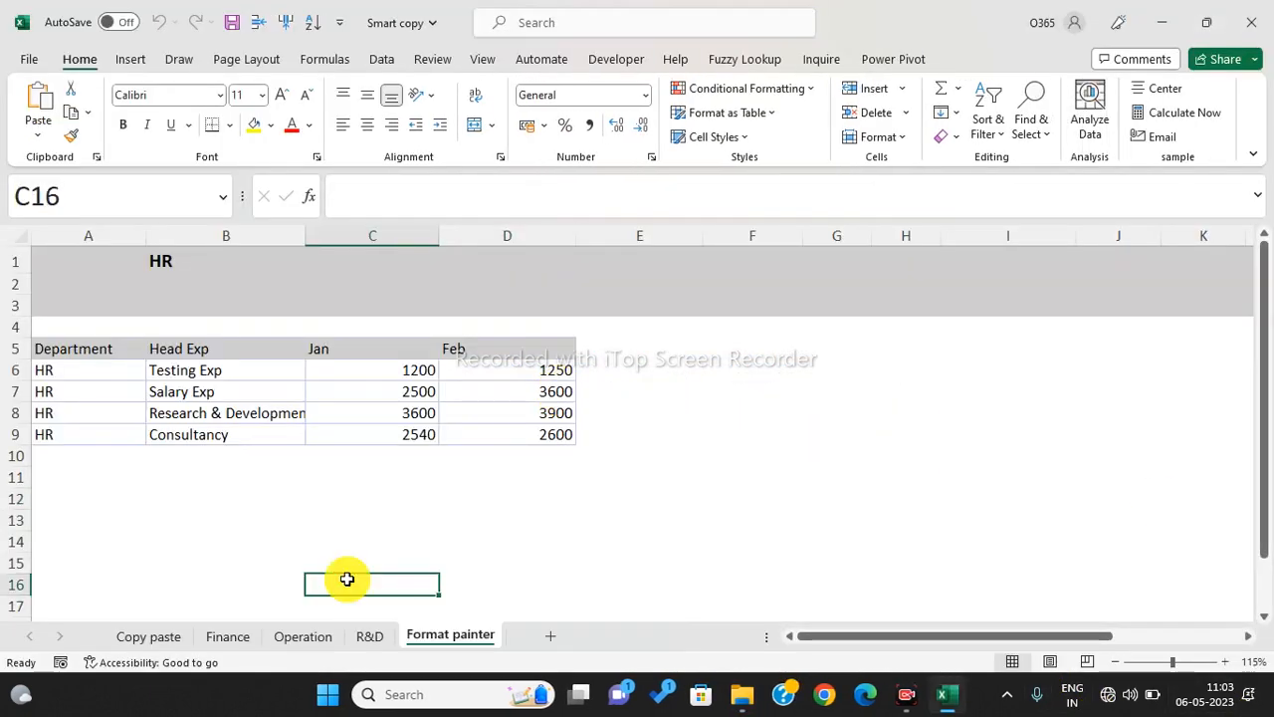
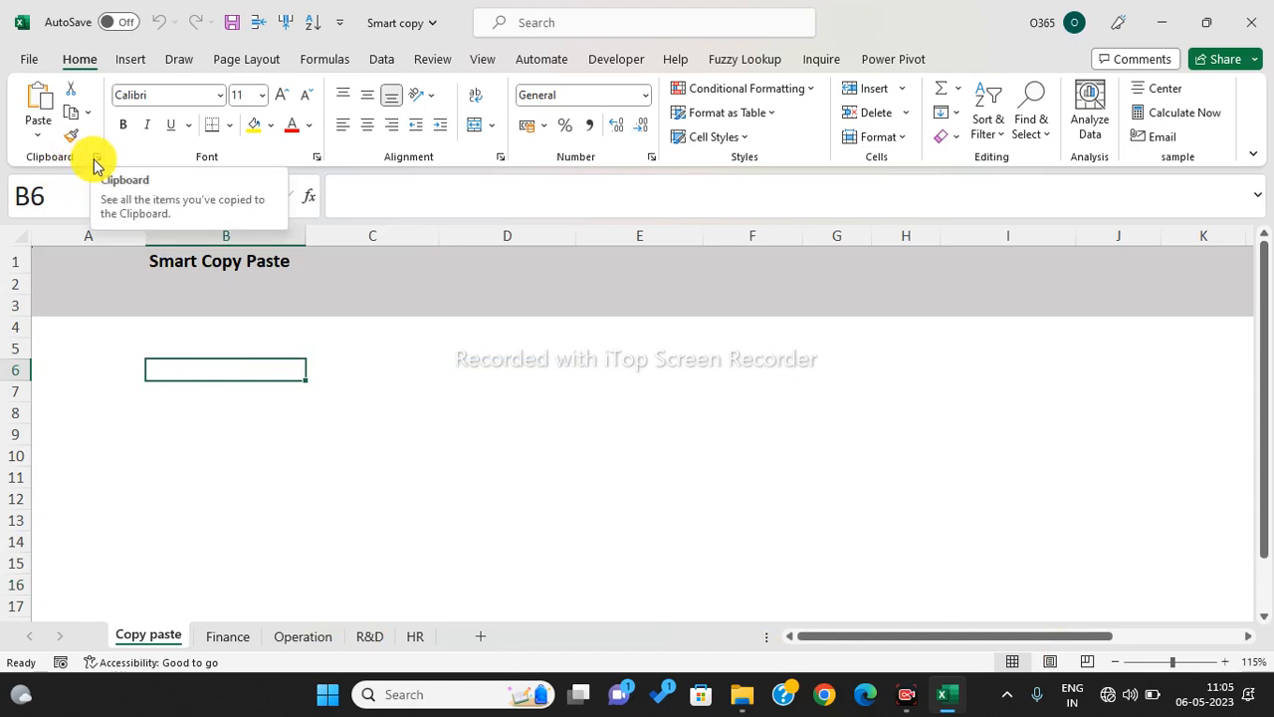
# - Open the Clipboard pane and clear out its old items
pyautogui.click(97, 161)
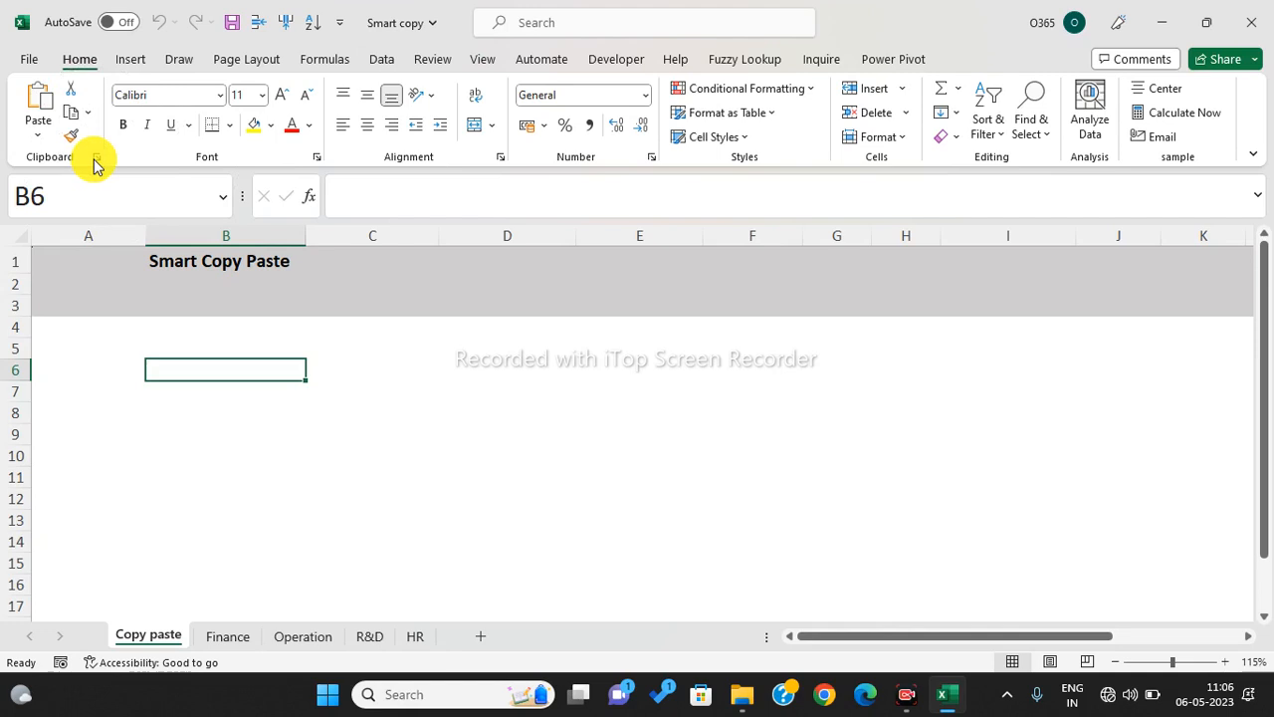
pyautogui.click(97, 161)
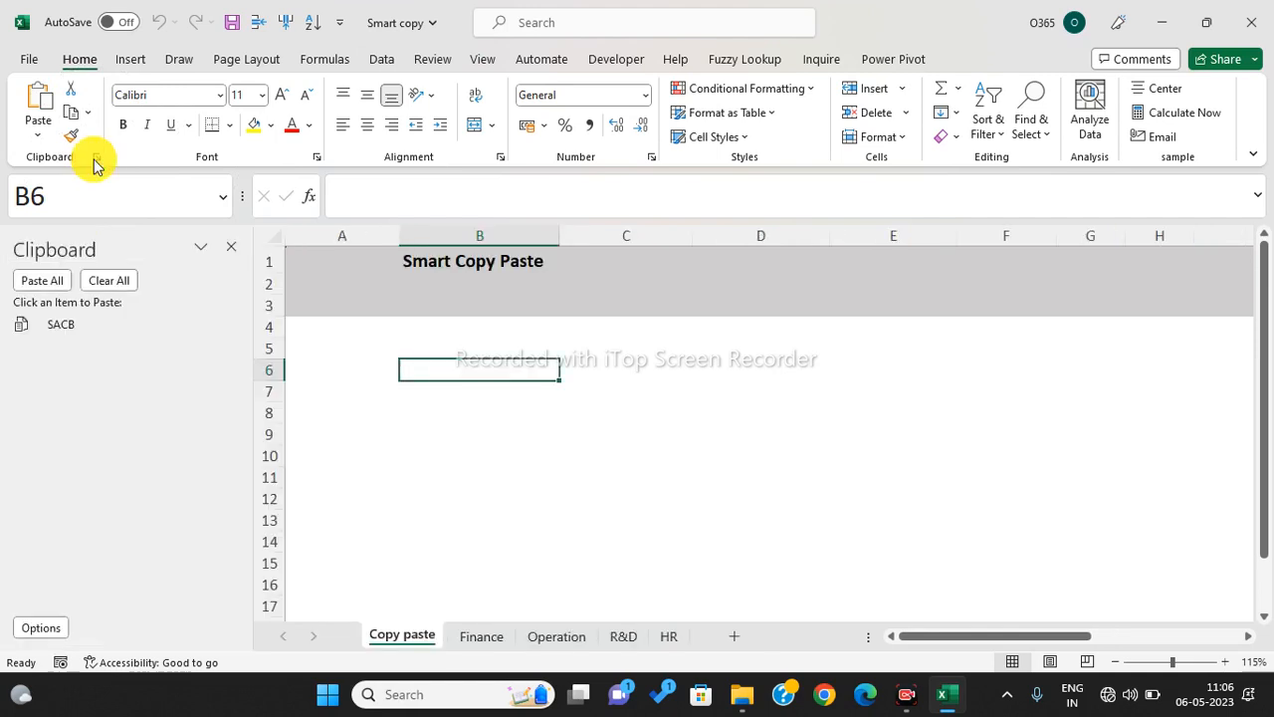
pyautogui.click(117, 285)
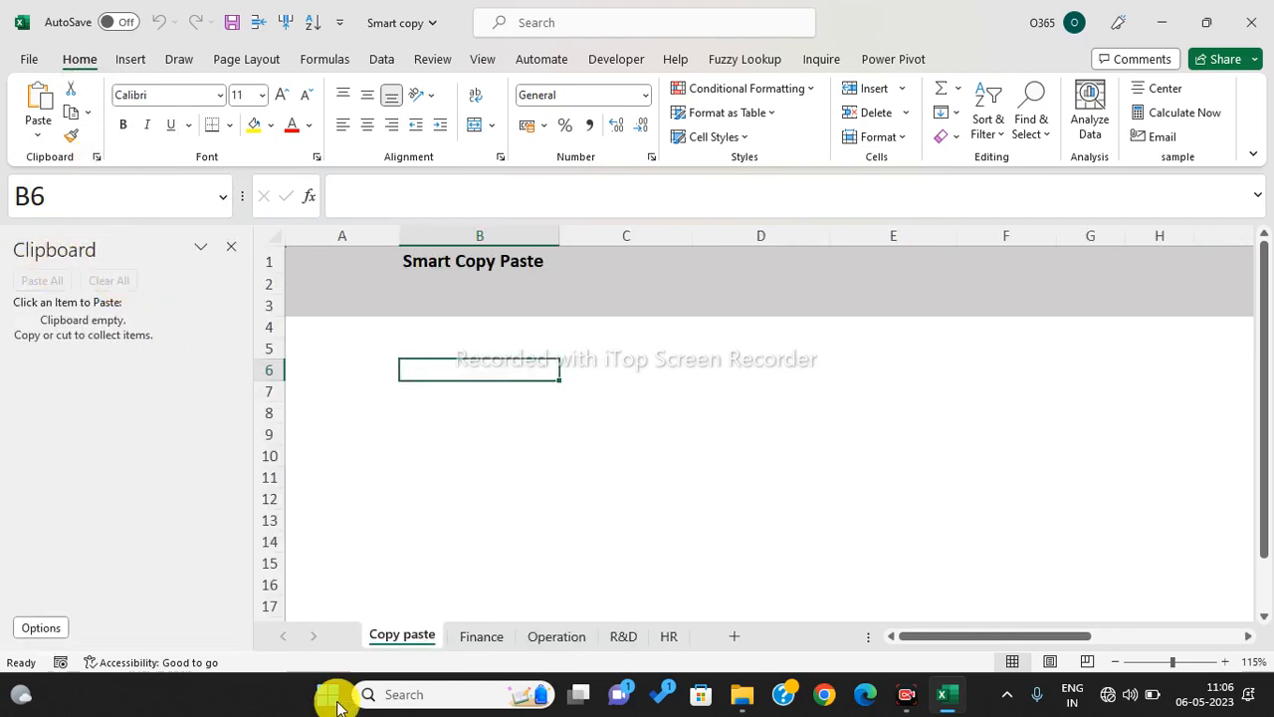
# - Copy the Finance table A5:D9 and the Operation rows A6:D9 to the clipboard
pyautogui.click(482, 636)
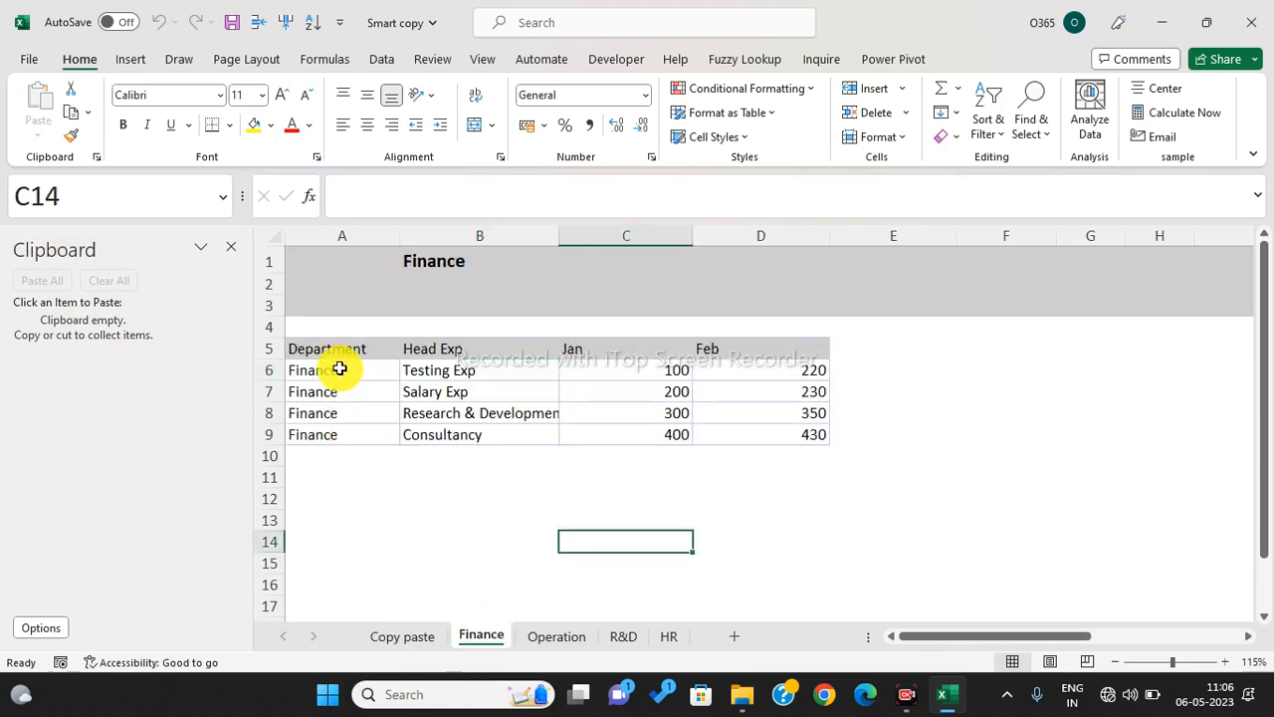
pyautogui.moveTo(333, 352); pyautogui.dragTo(793, 426)
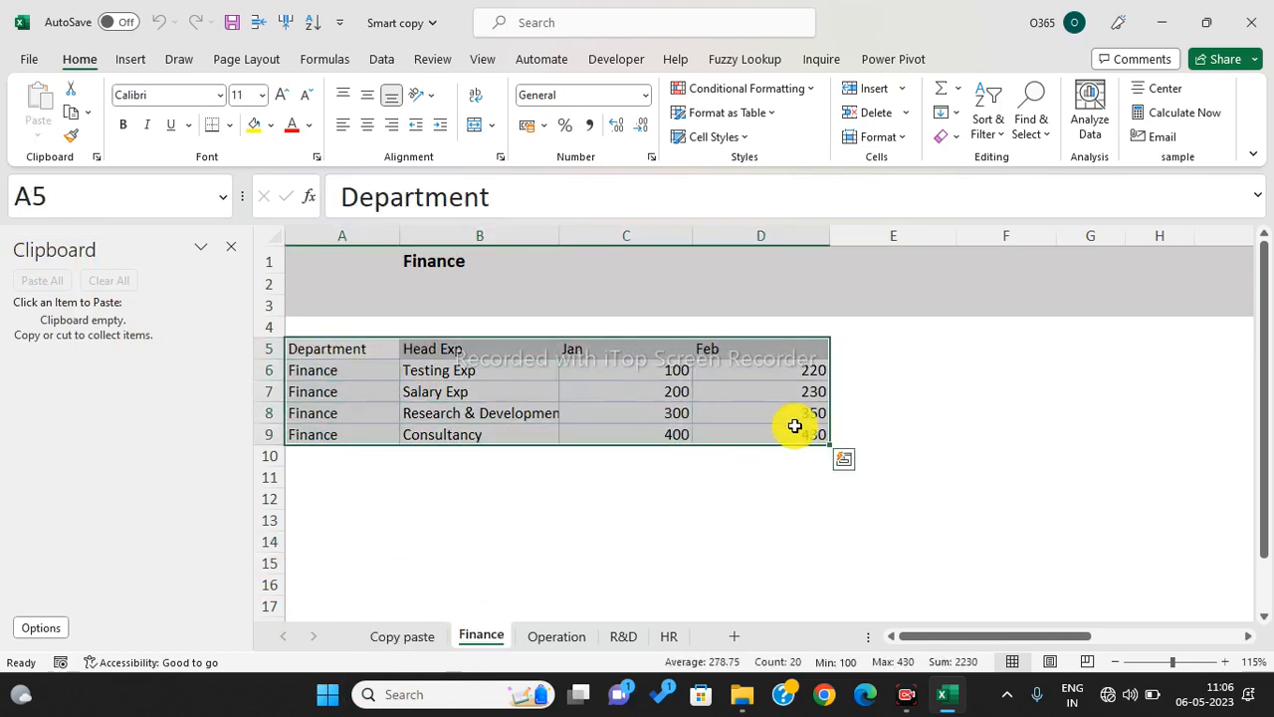
pyautogui.hotkey('ctrl', 'c')
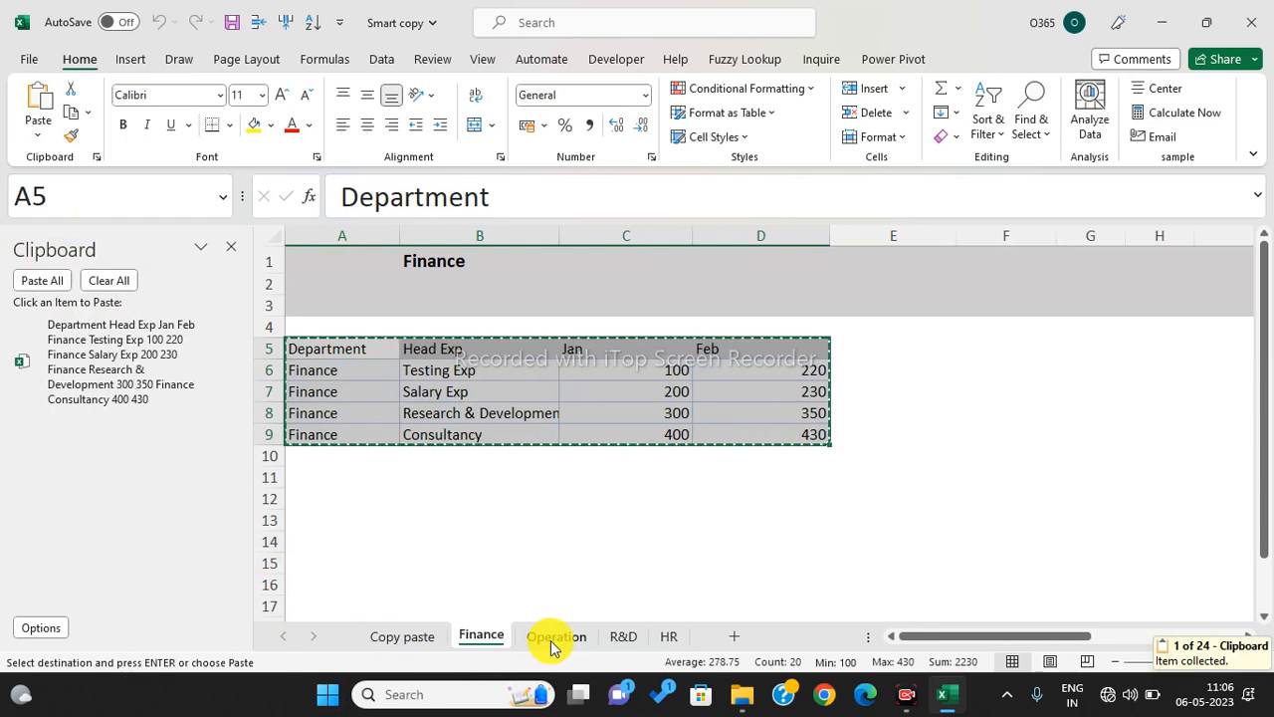
pyautogui.click(552, 639)
pyautogui.moveTo(329, 375); pyautogui.dragTo(756, 441)
pyautogui.hotkey('ctrl', 'c')
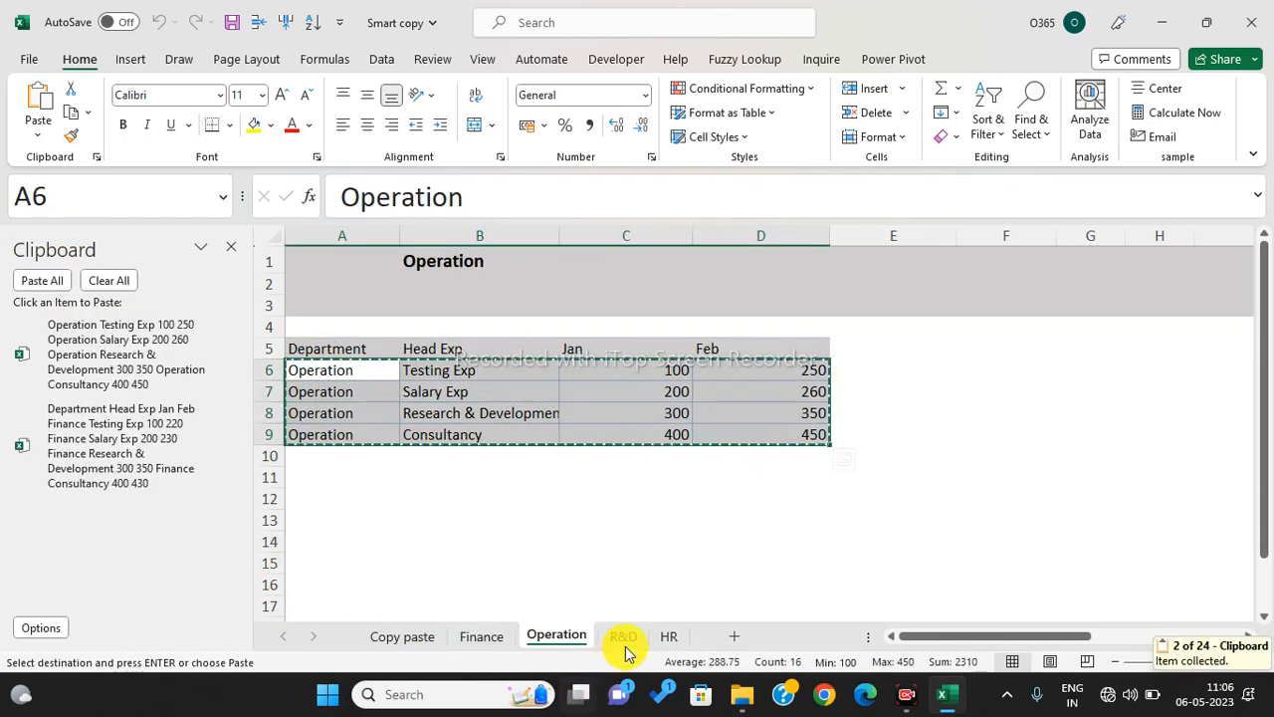
# - Copy the R&D rows and HR rows A6:D9 to the clipboard, then return to Copy paste
pyautogui.click(623, 636)
pyautogui.moveTo(362, 376); pyautogui.dragTo(785, 435)
pyautogui.hotkey('ctrl', 'c')
pyautogui.click(669, 639)
pyautogui.moveTo(384, 379); pyautogui.dragTo(758, 429)
pyautogui.hotkey('ctrl', 'c')
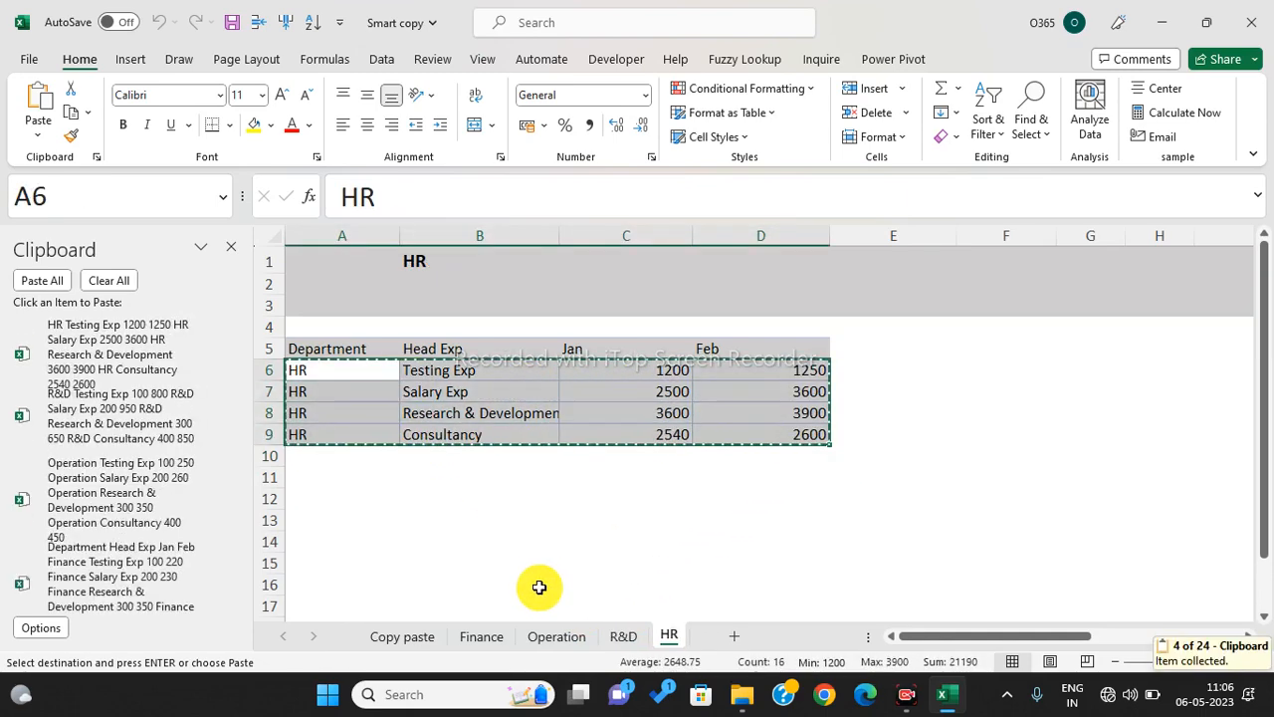
pyautogui.click(398, 637)
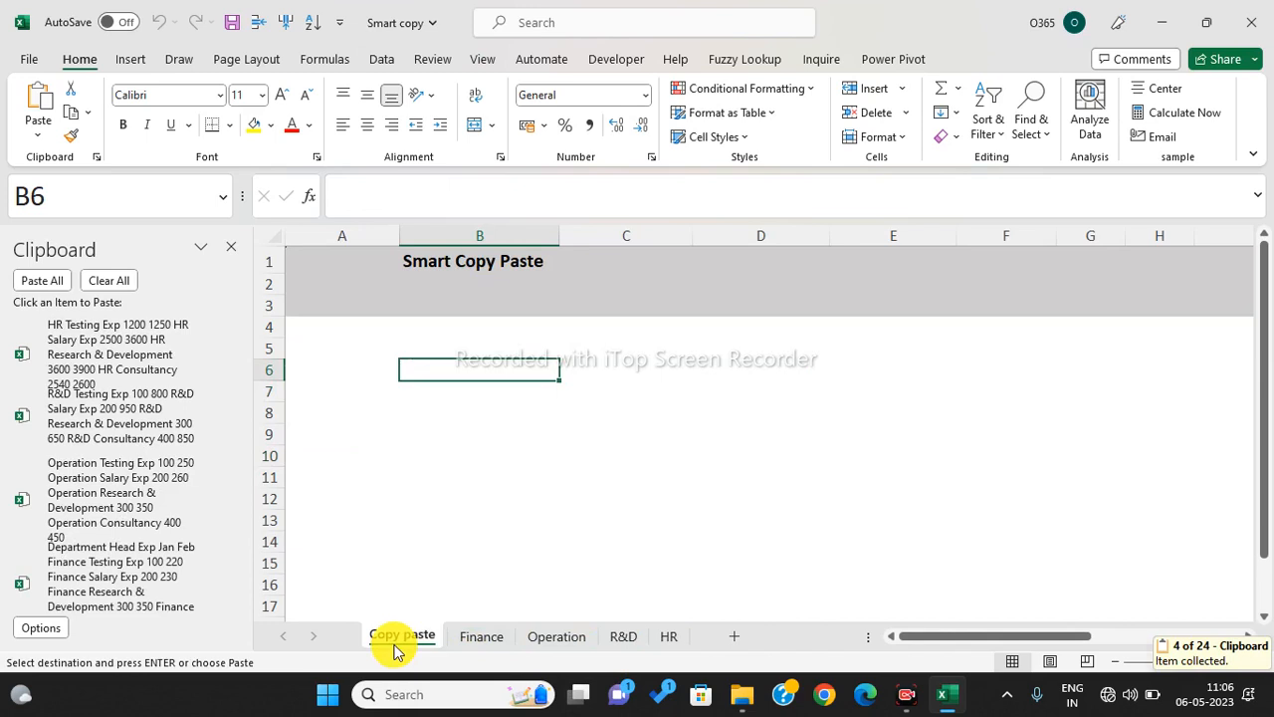
# - Paste all four collected department tables together starting at B6
pyautogui.click(42, 279)
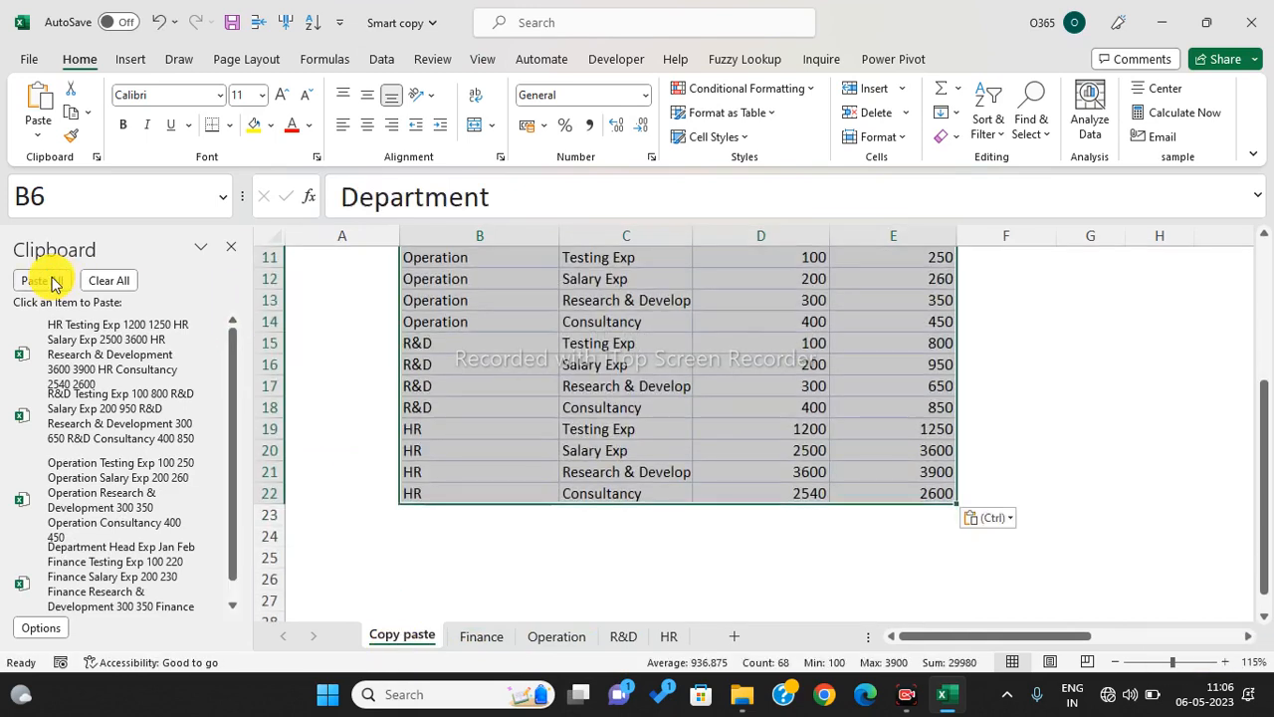
pyautogui.scroll(3, 911, 432)
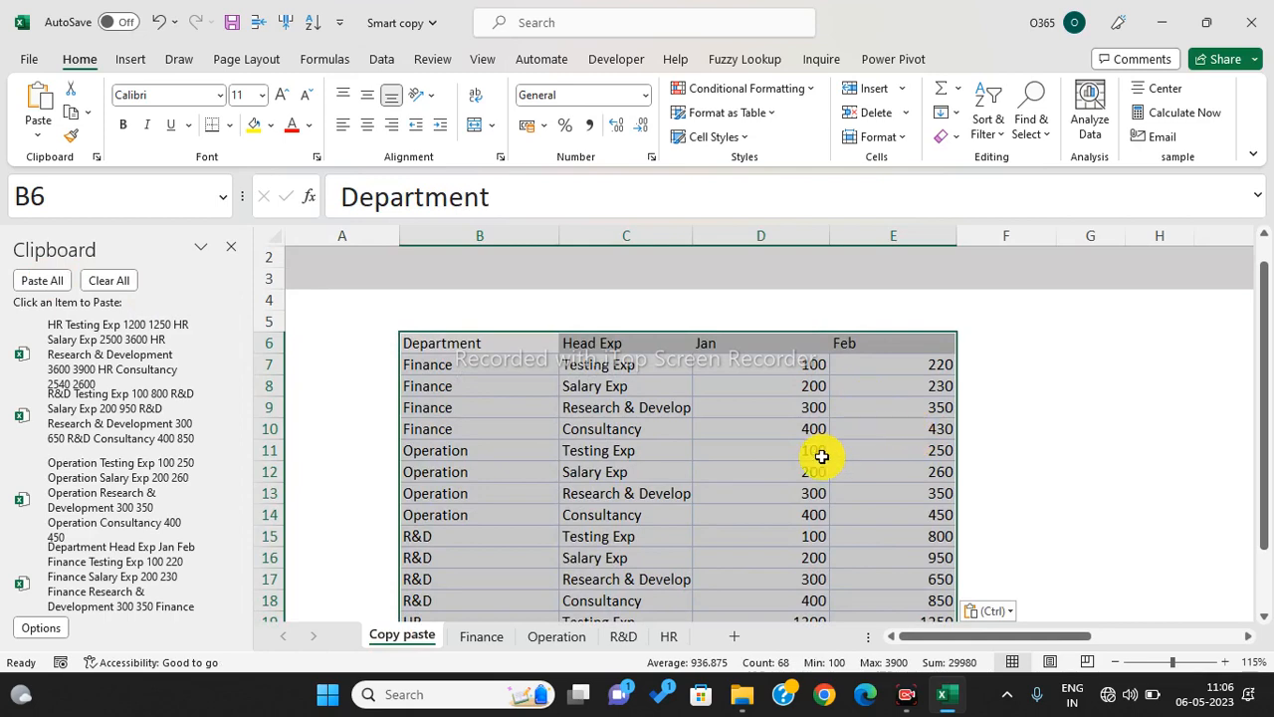
pyautogui.scroll(-2, 821, 456)
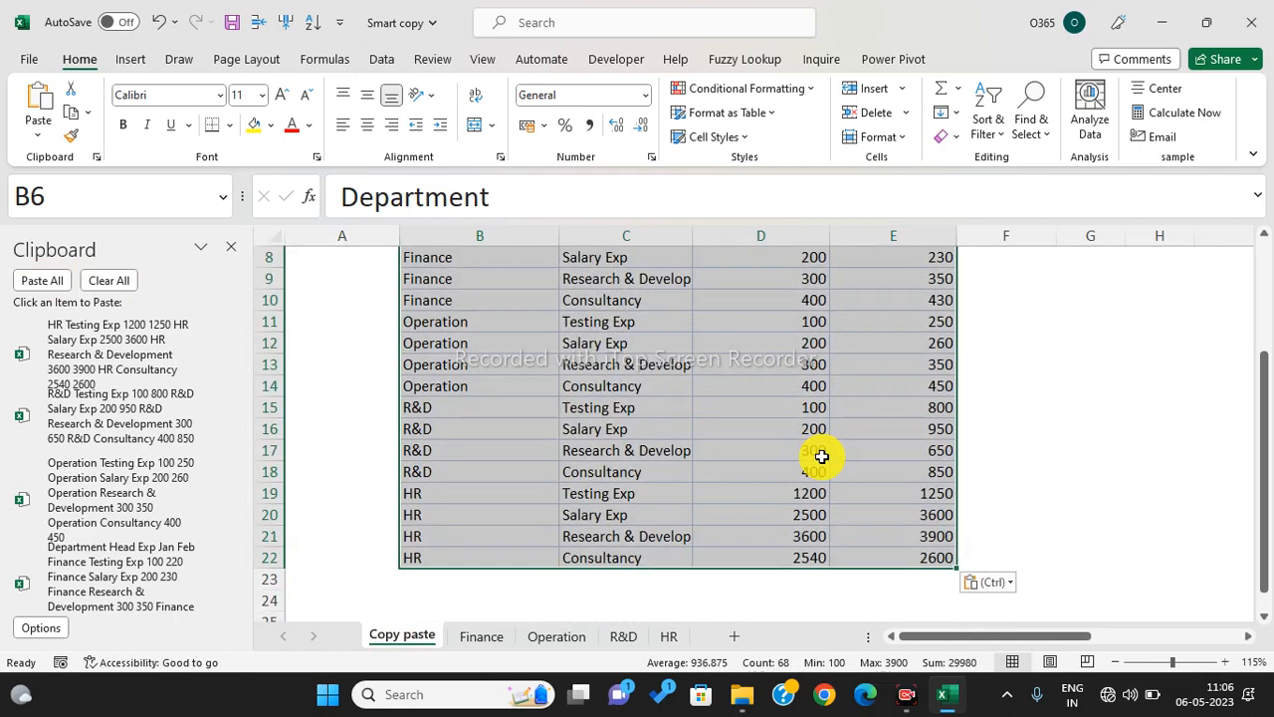
pyautogui.scroll(1, 806, 484)
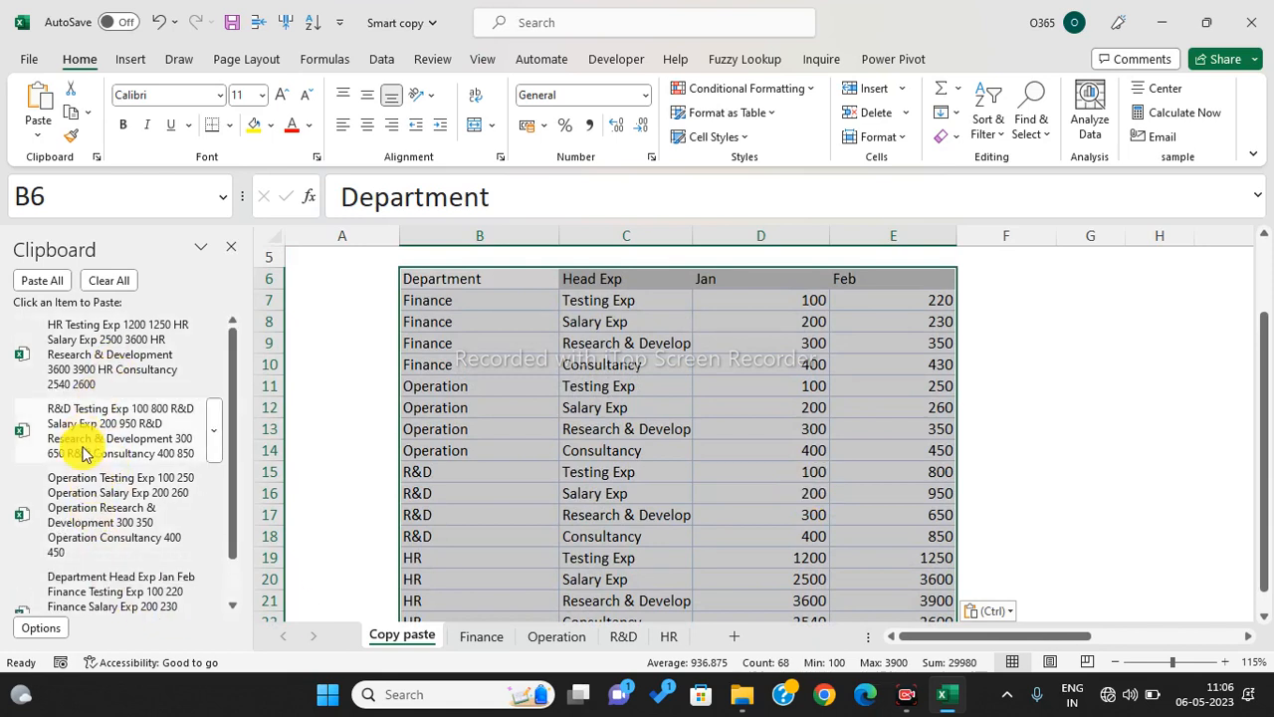
# - Paste only the R&D rows at G7 and only the HR rows at G14
pyautogui.click(1103, 282)
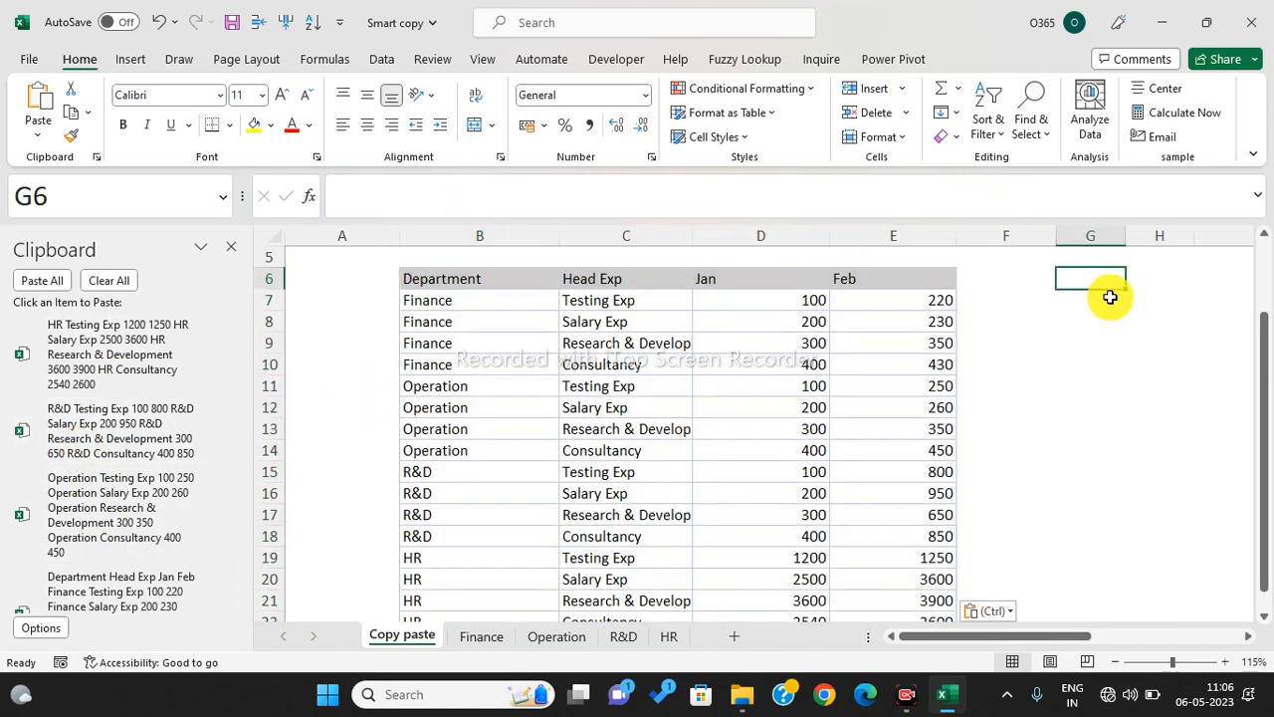
pyautogui.click(1110, 296)
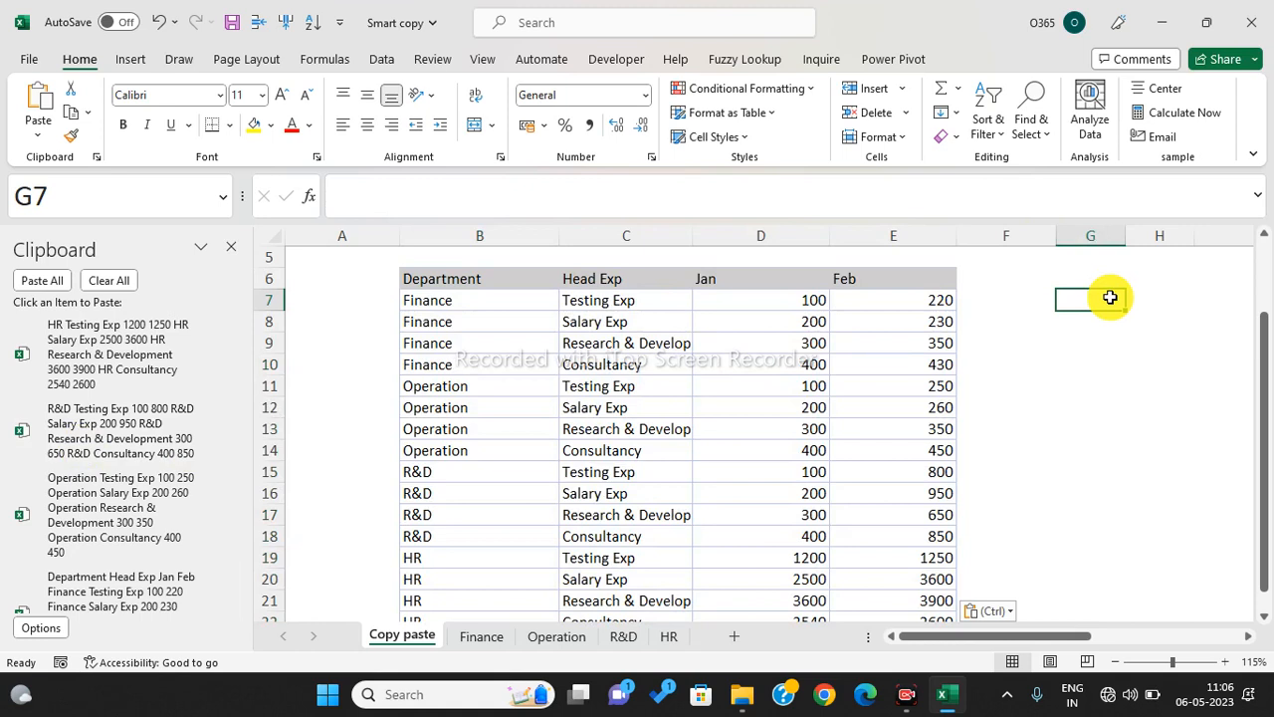
pyautogui.click(89, 428)
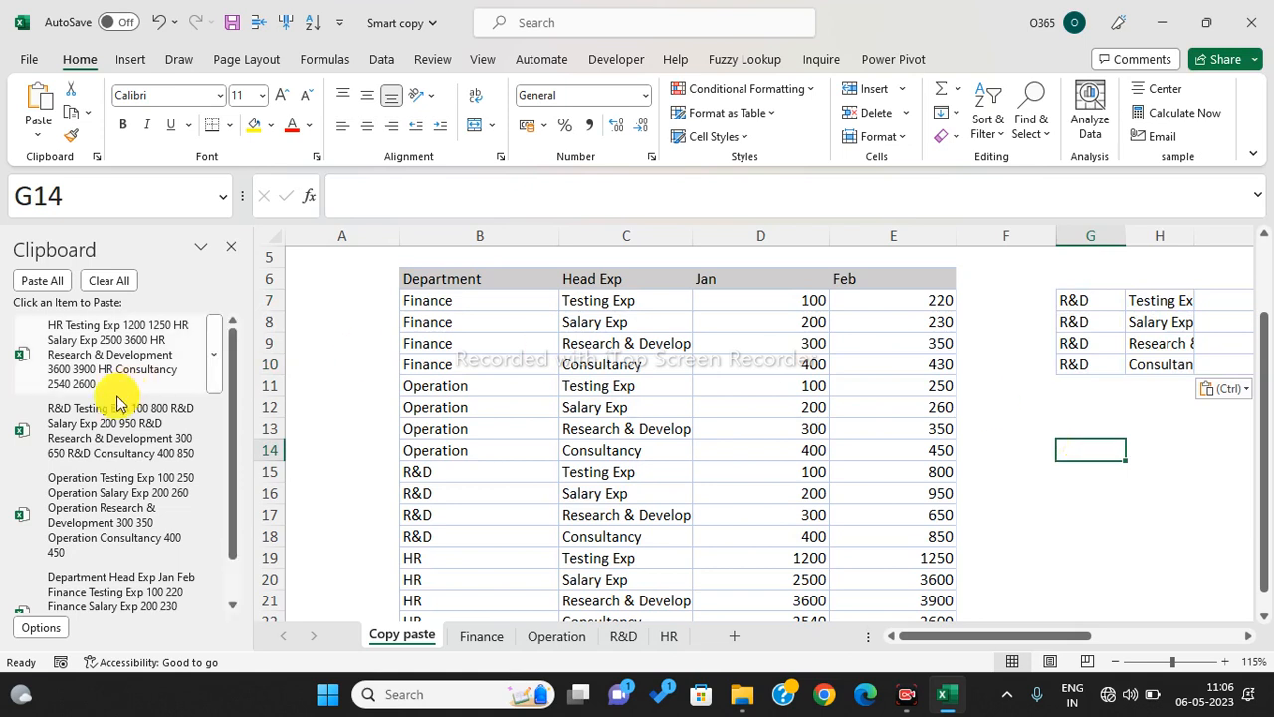
pyautogui.click(68, 357)
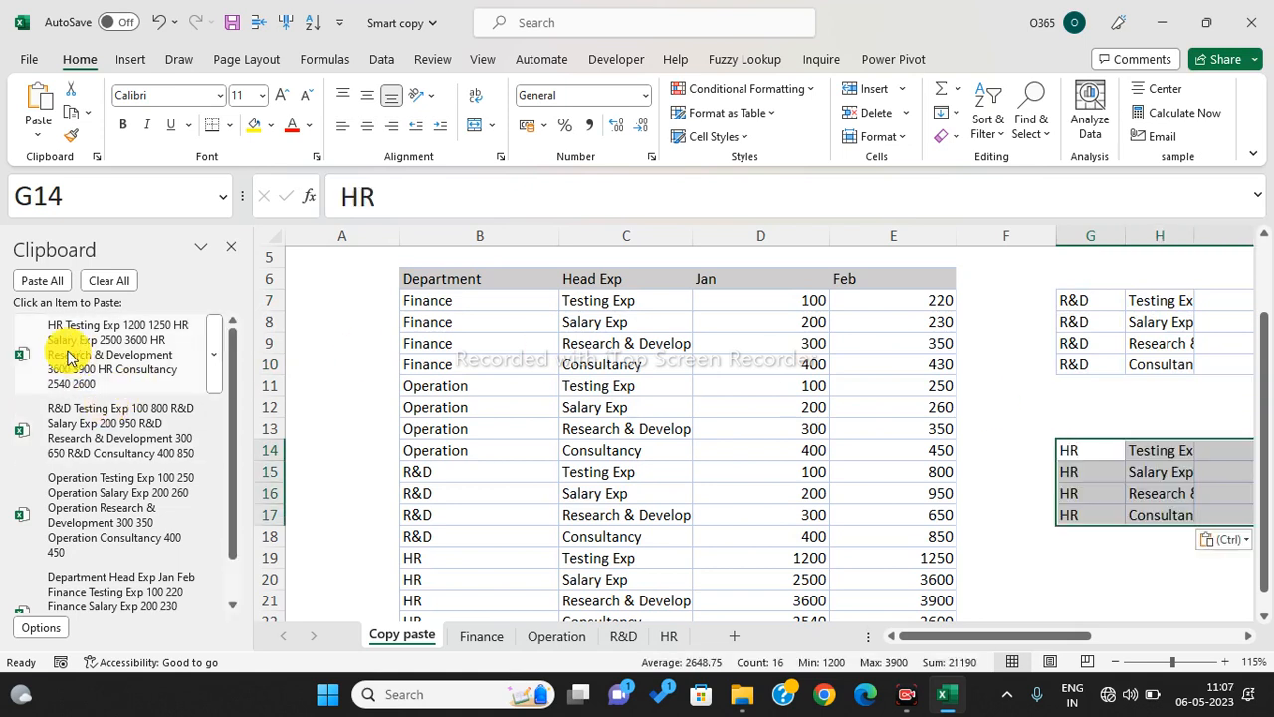
# - Paste the Finance table with headers at G19 and check the pasted blocks
pyautogui.scroll(-1, 67, 357)
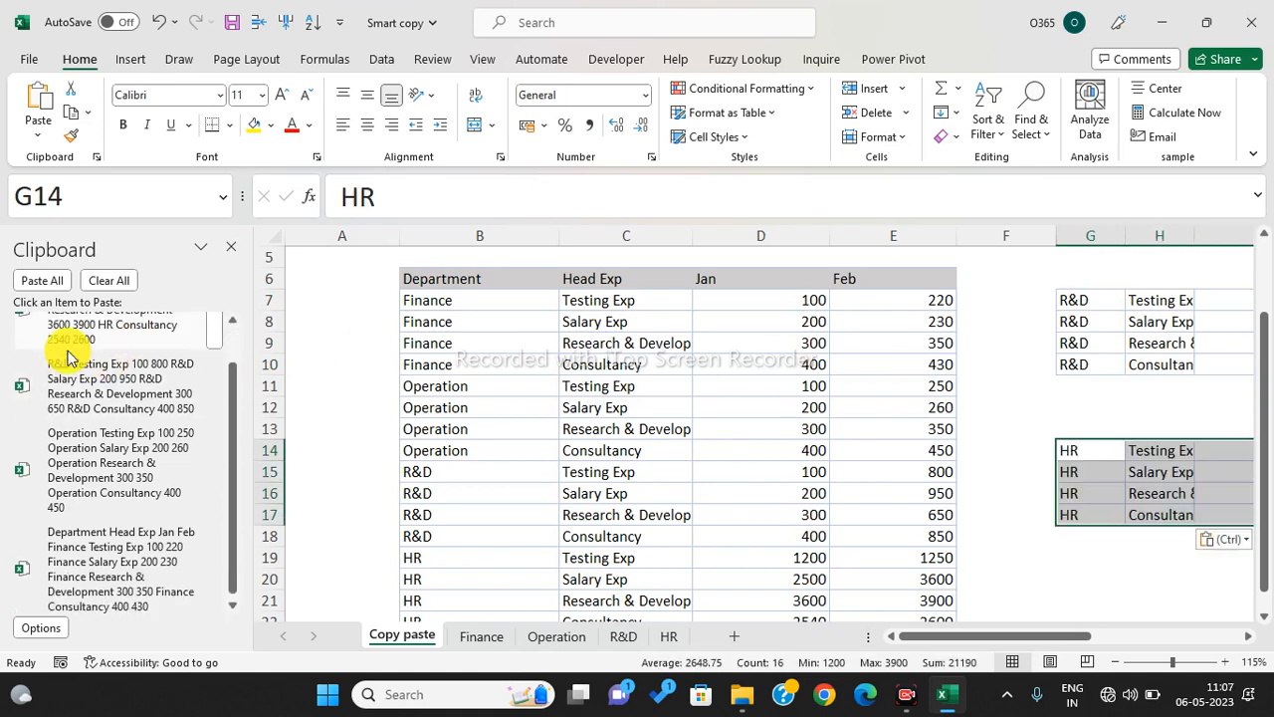
pyautogui.click(1100, 561)
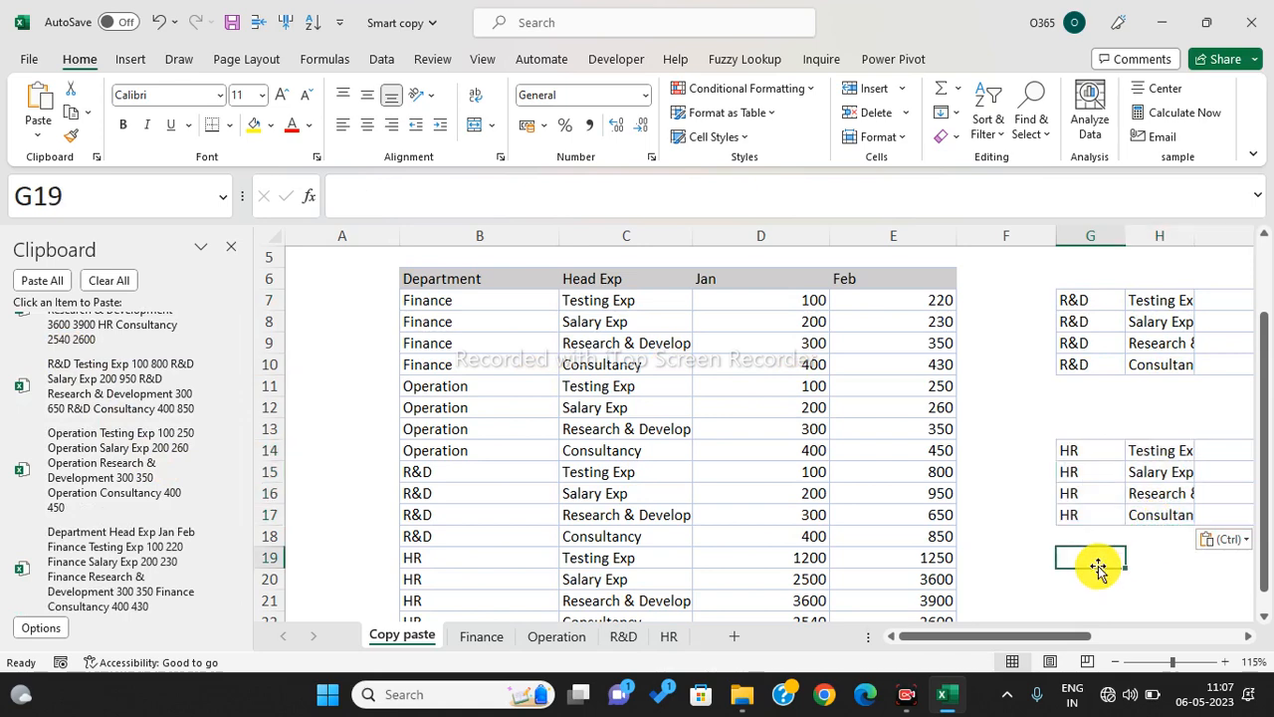
pyautogui.click(87, 582)
pyautogui.scroll(-2, 1129, 420)
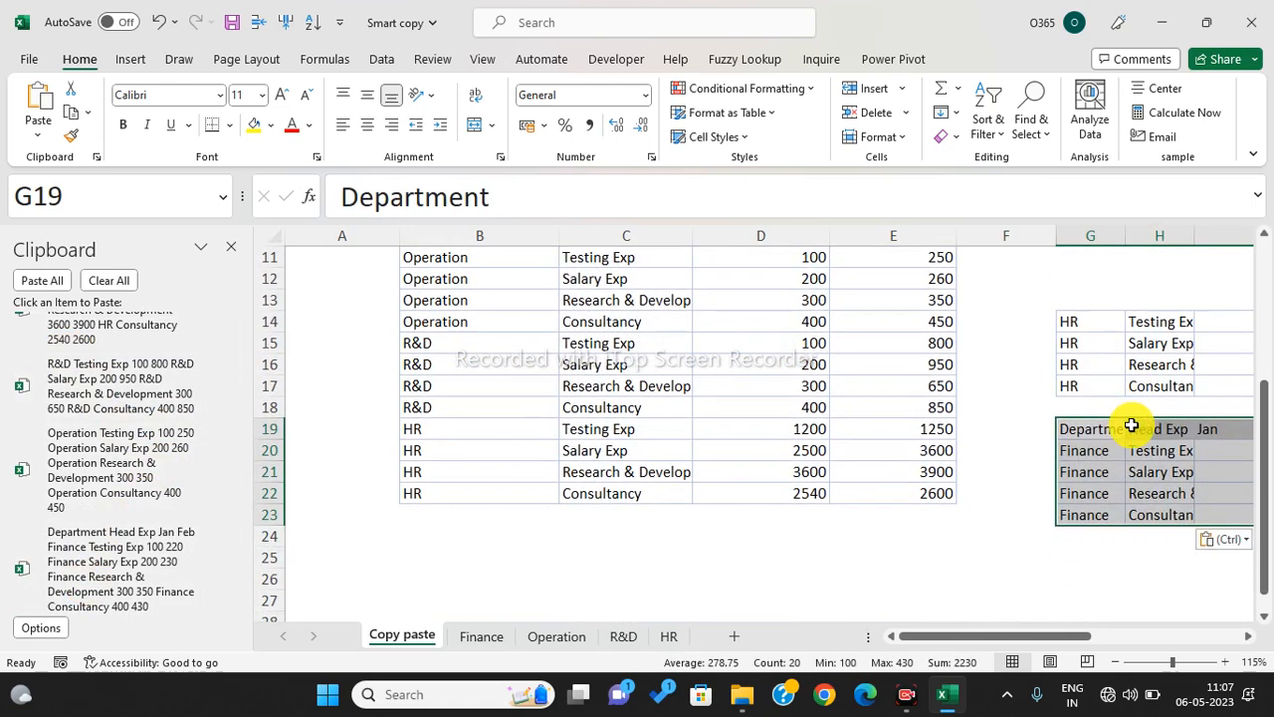
pyautogui.scroll(2, 1131, 426)
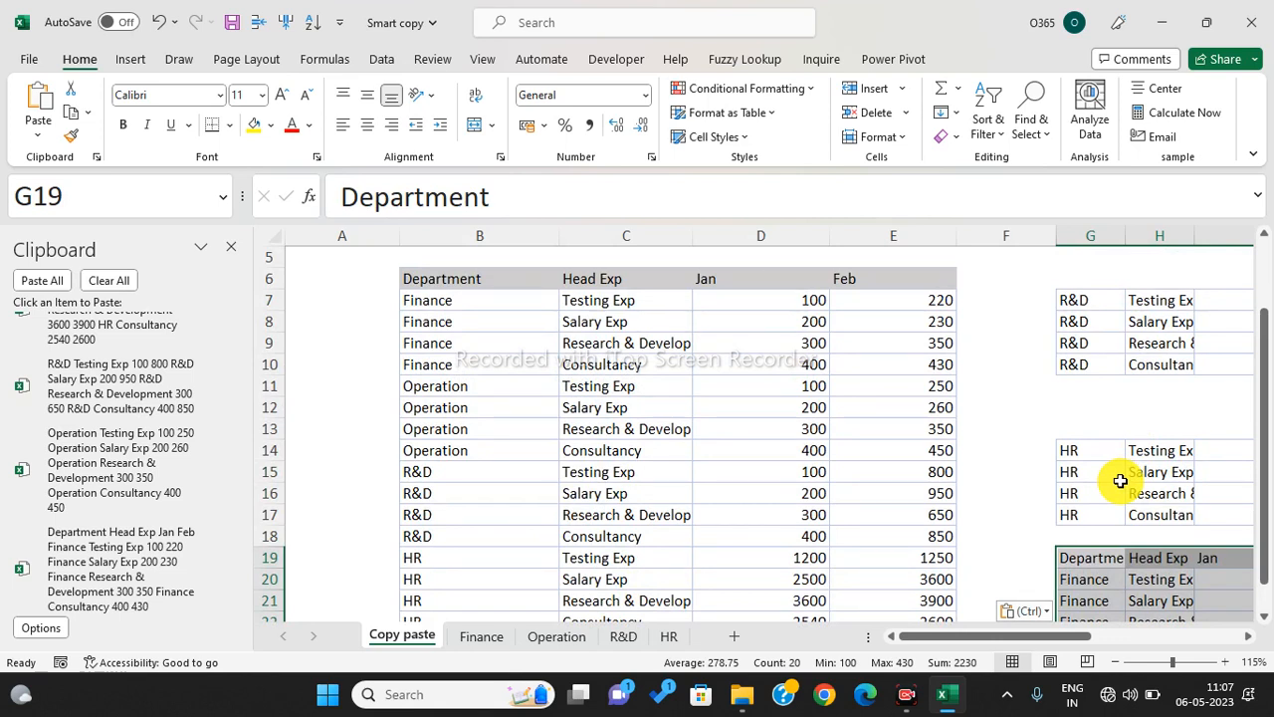
pyautogui.click(1119, 476)
pyautogui.click(1168, 475)
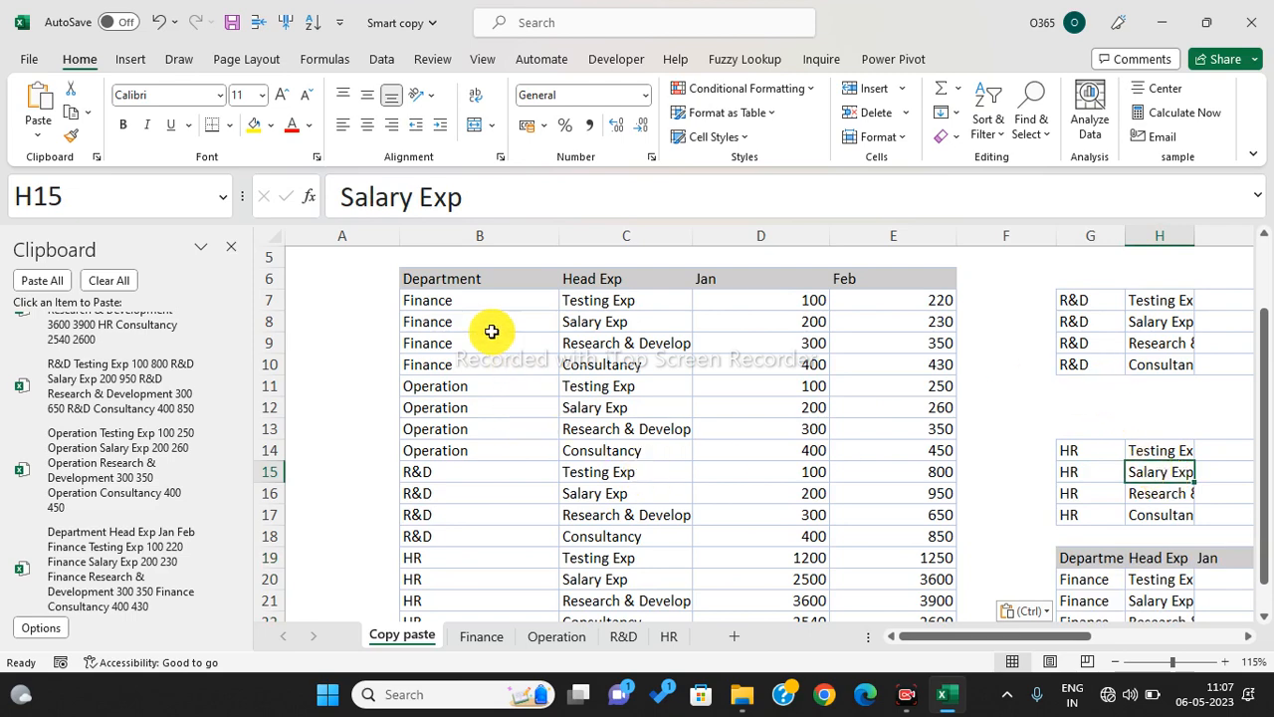
# - Select the combined table, then clear every clipboard item and close the Clipboard pane
pyautogui.moveTo(438, 279); pyautogui.dragTo(847, 574)
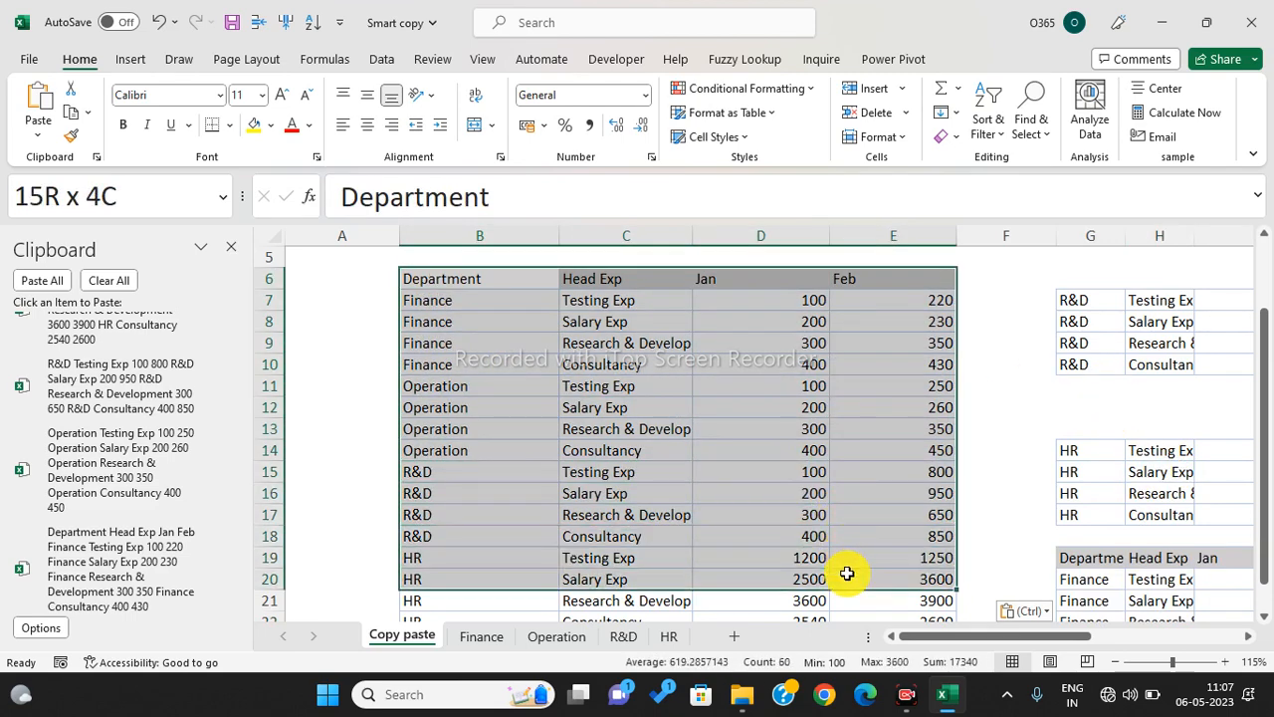
pyautogui.scroll(-2, 799, 507)
pyautogui.scroll(-1, 796, 507)
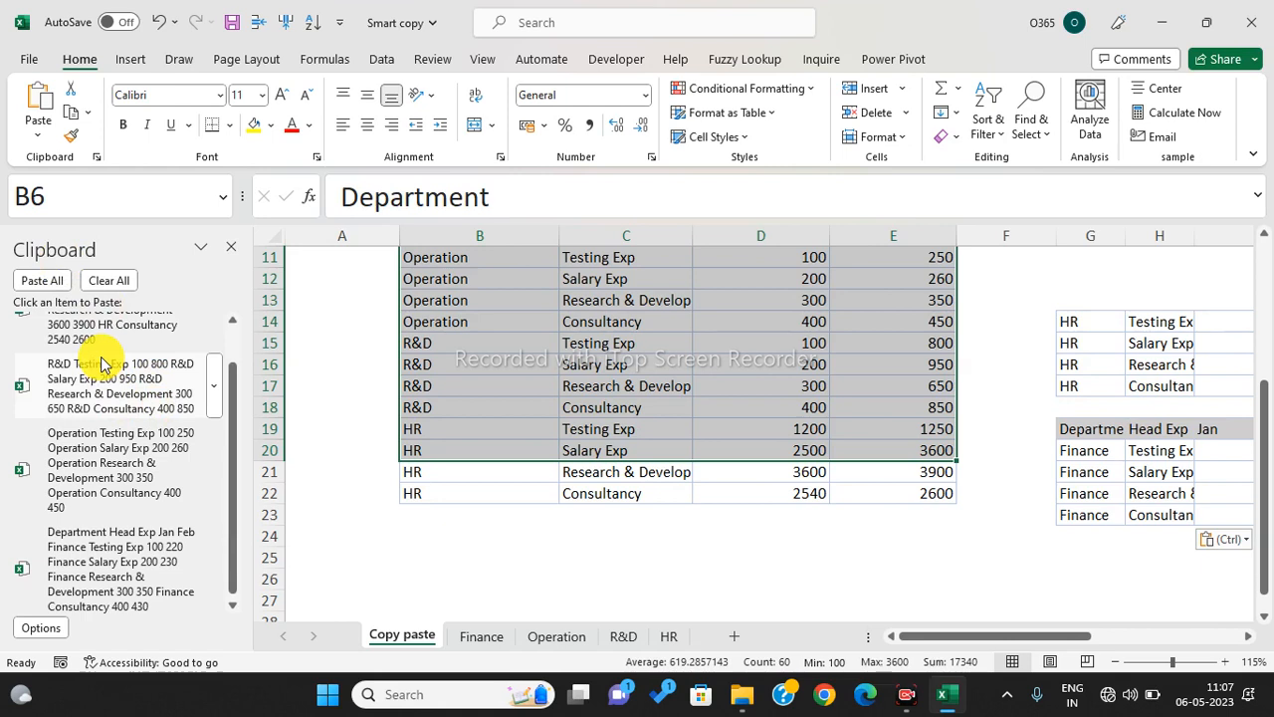
pyautogui.click(109, 279)
pyautogui.click(228, 245)
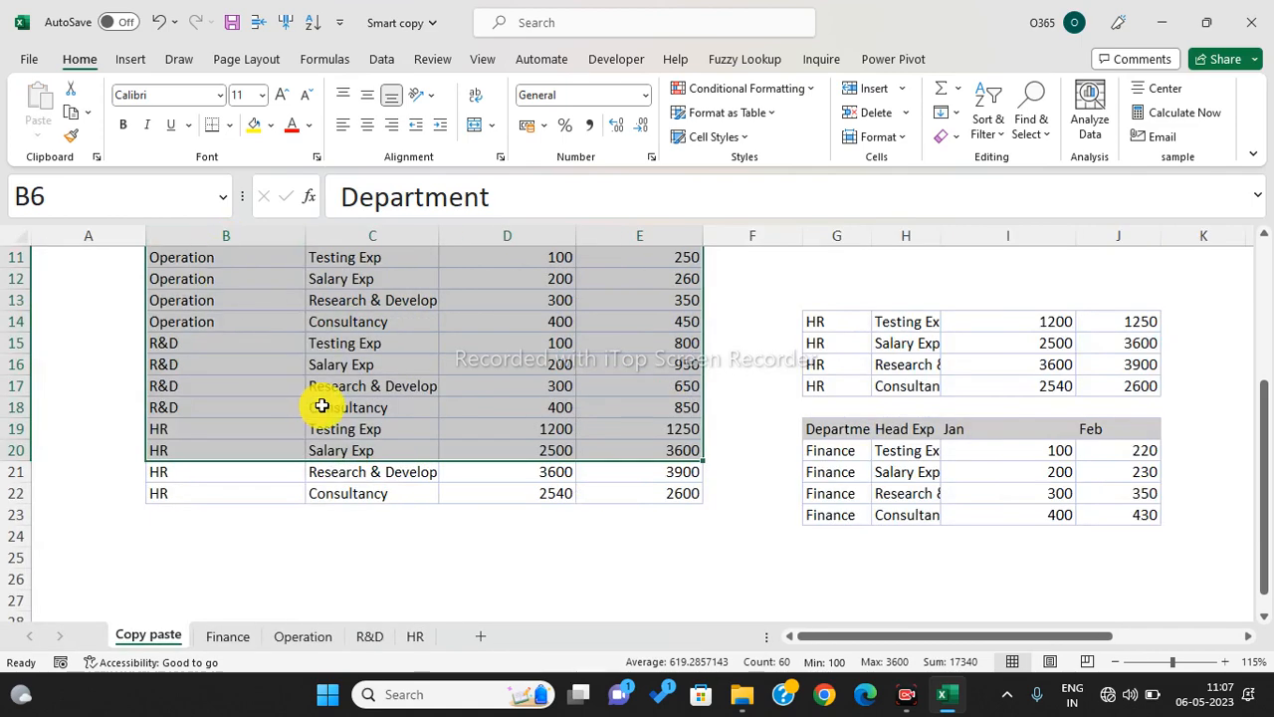
pyautogui.scroll(3, 498, 406)
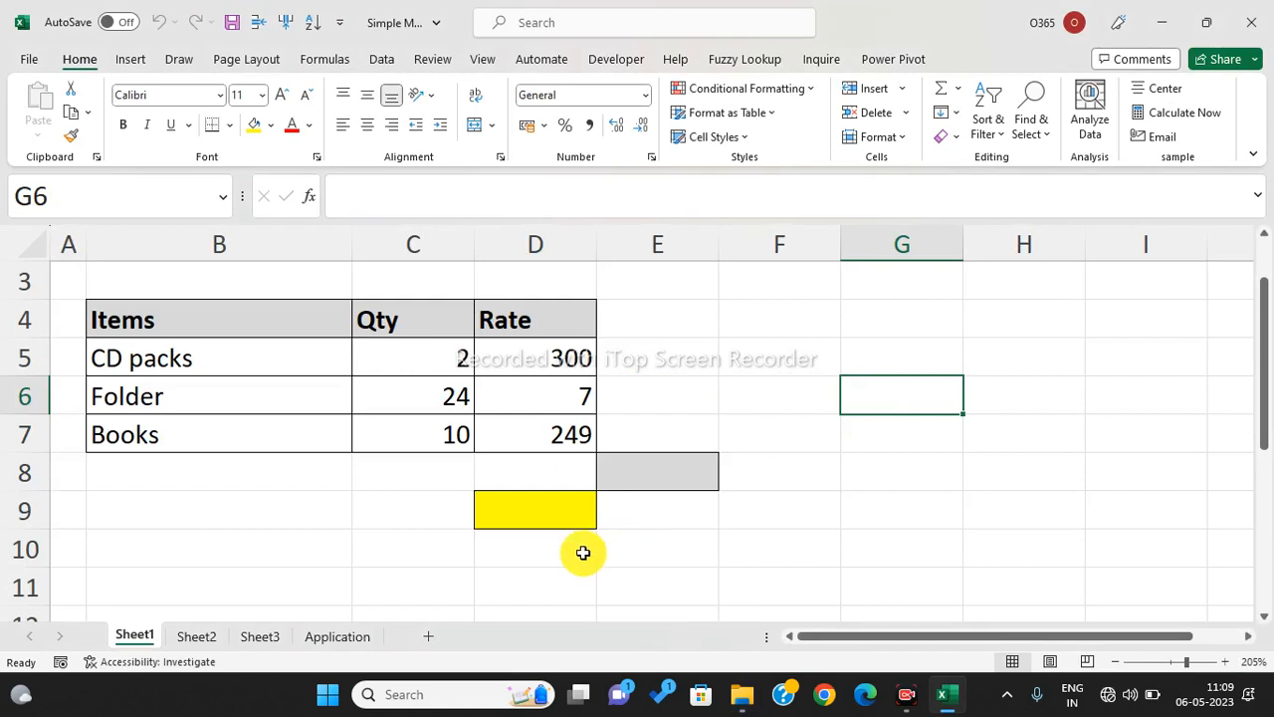
# - Open the Simple Maths workbook from the Day 1 folder in Excel
pyautogui.click(522, 562)
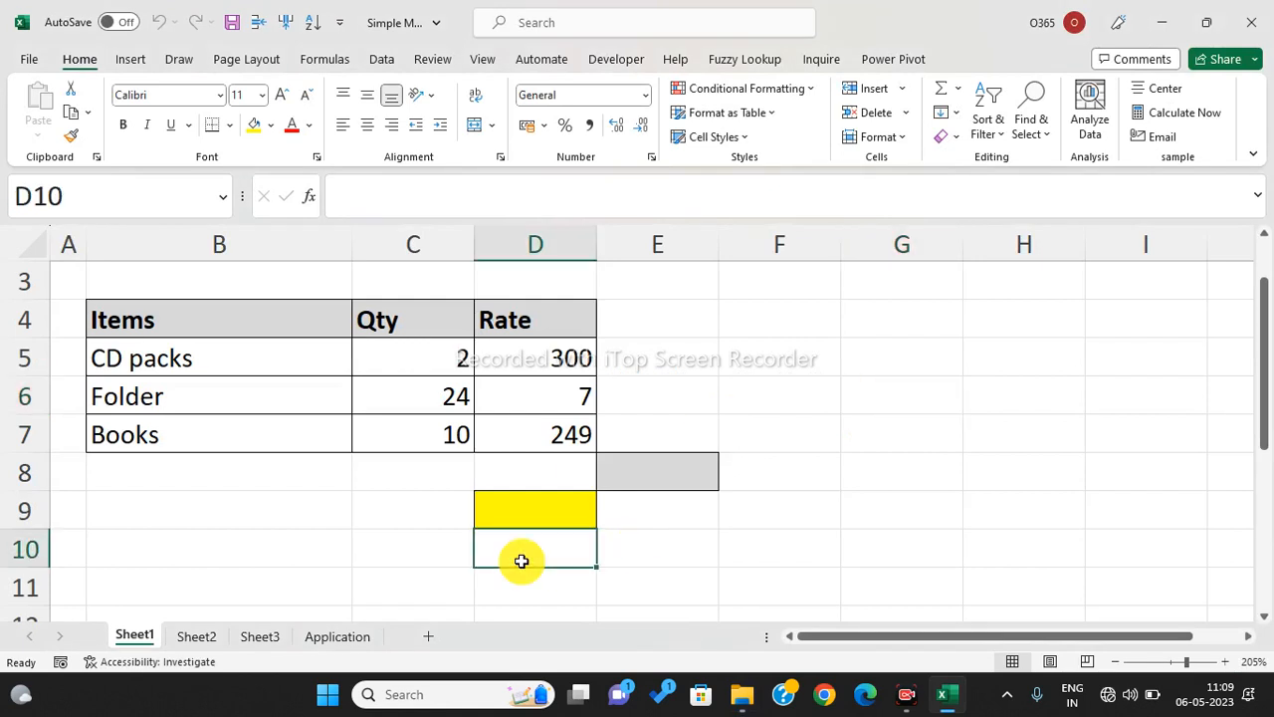
# - Compute each item's amount with =C5*D5 in E5, filled down to E7
pyautogui.moveTo(419, 352); pyautogui.dragTo(427, 441)
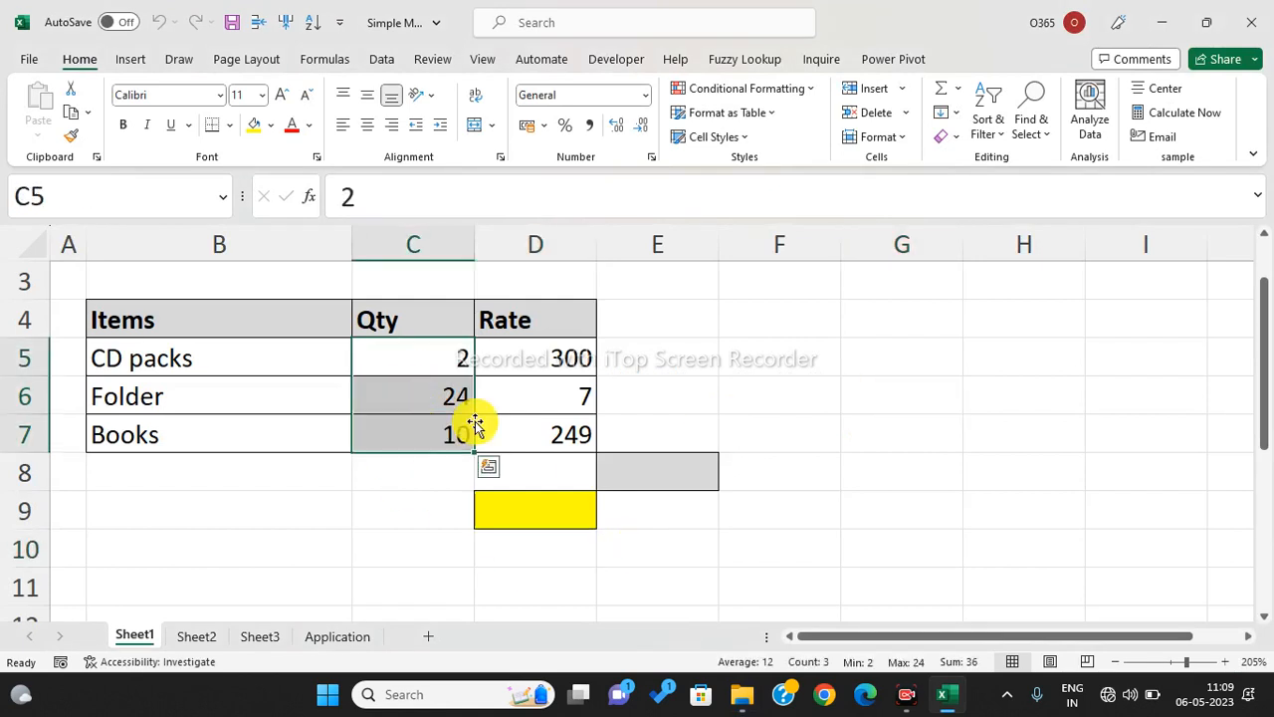
pyautogui.moveTo(569, 350); pyautogui.dragTo(575, 422)
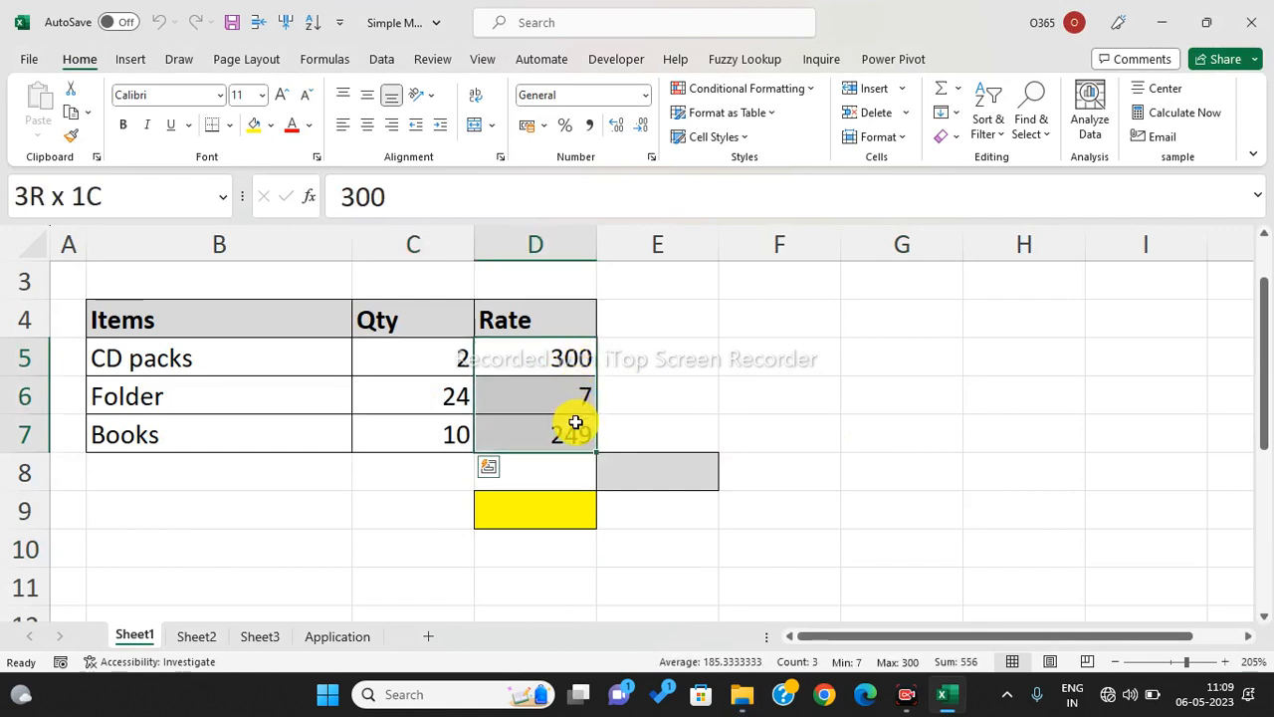
pyautogui.moveTo(575, 422); pyautogui.dragTo(575, 422)
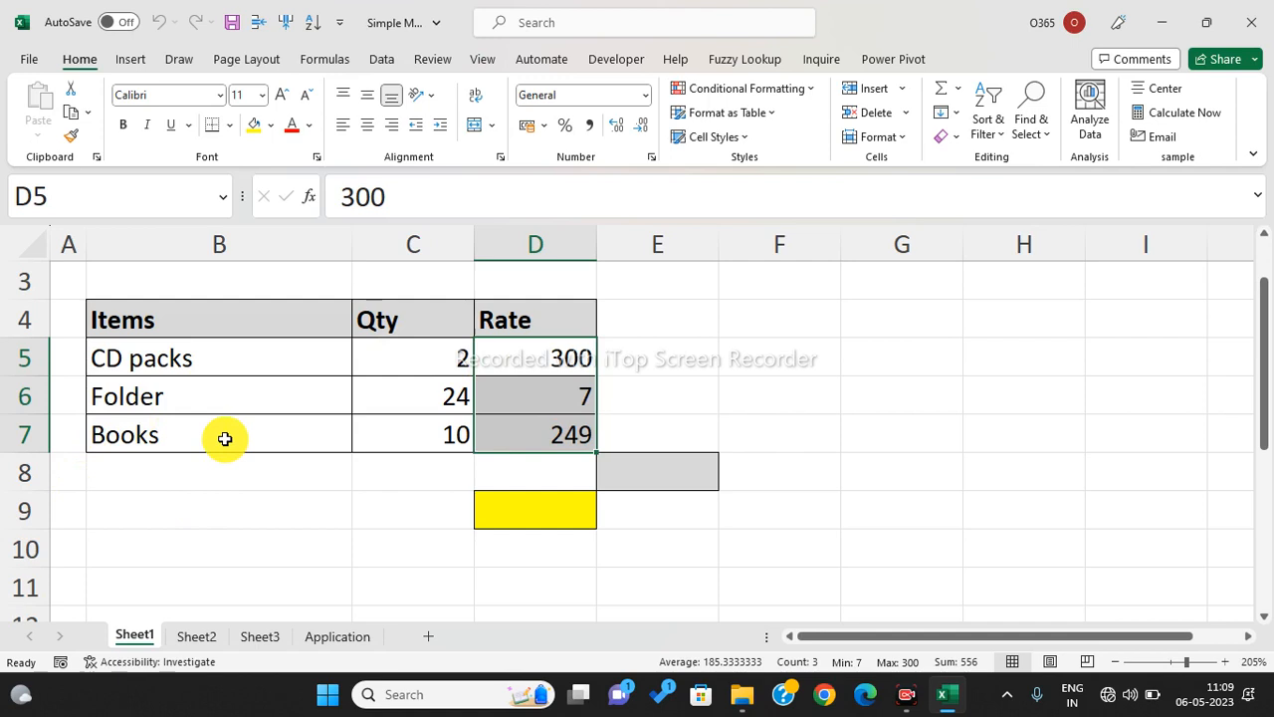
pyautogui.click(697, 360)
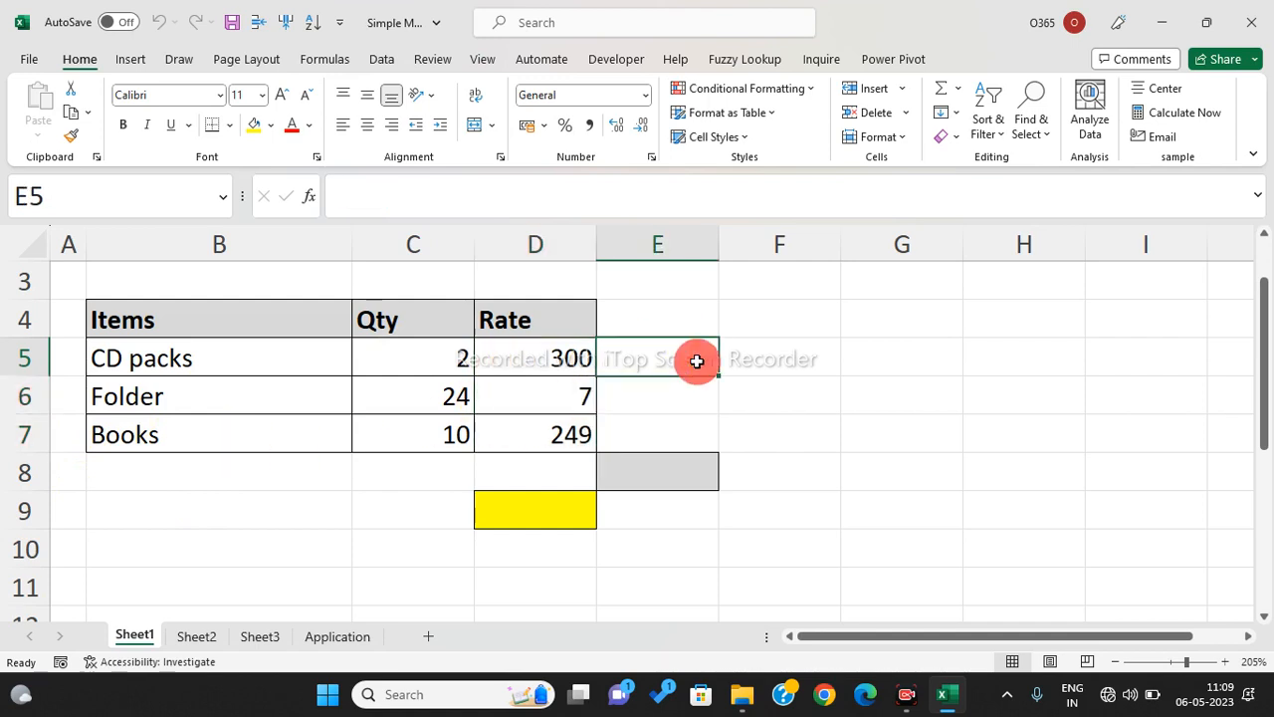
pyautogui.write('=')
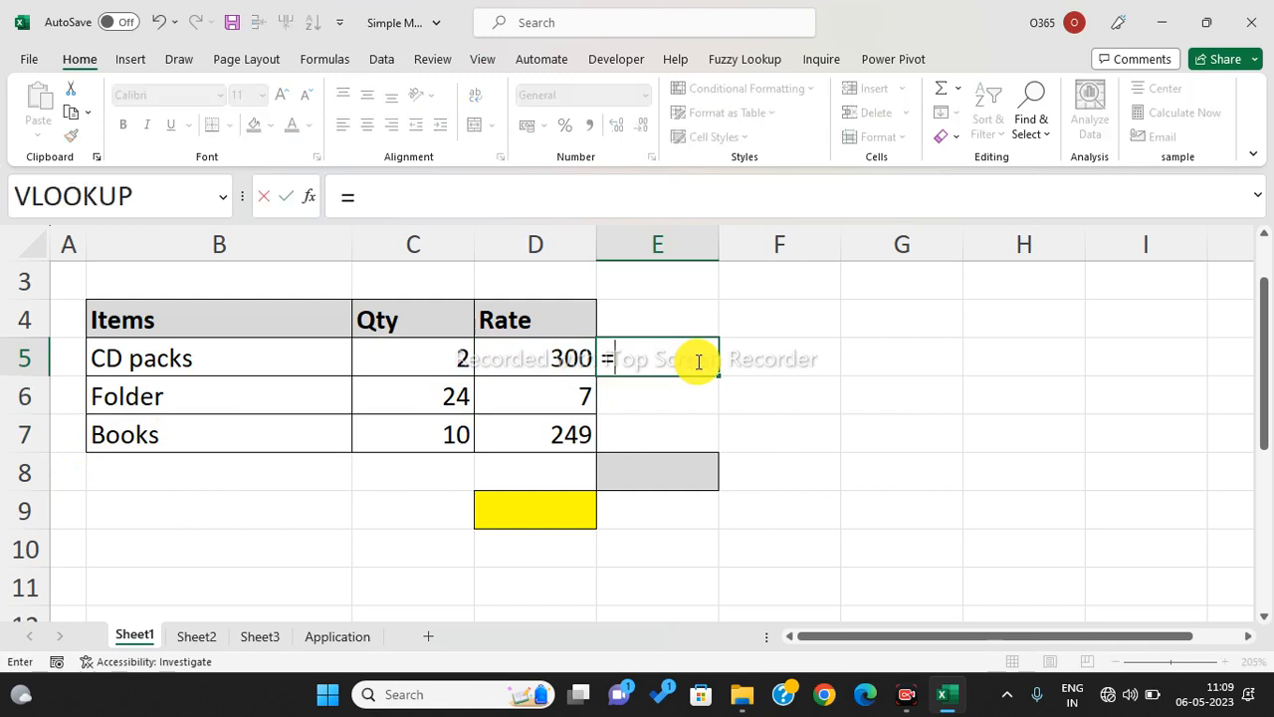
pyautogui.press('Left')
pyautogui.press('Left')
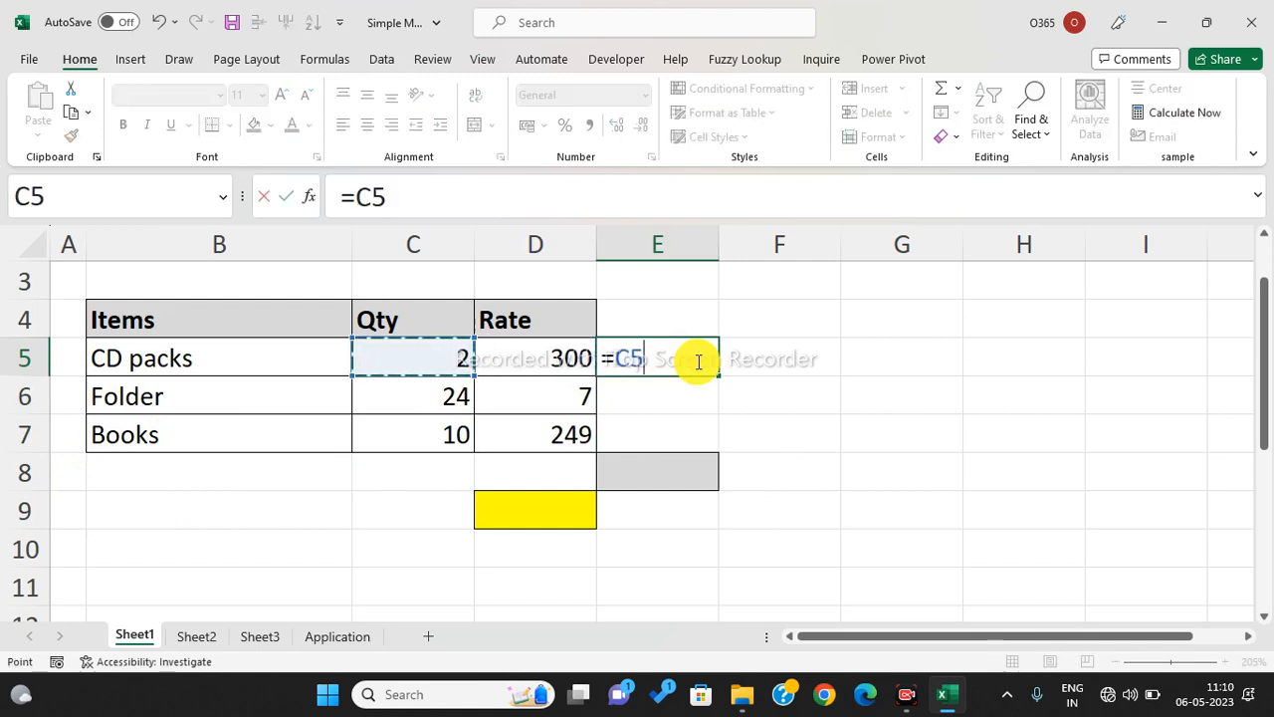
pyautogui.write('*')
pyautogui.press('Left')
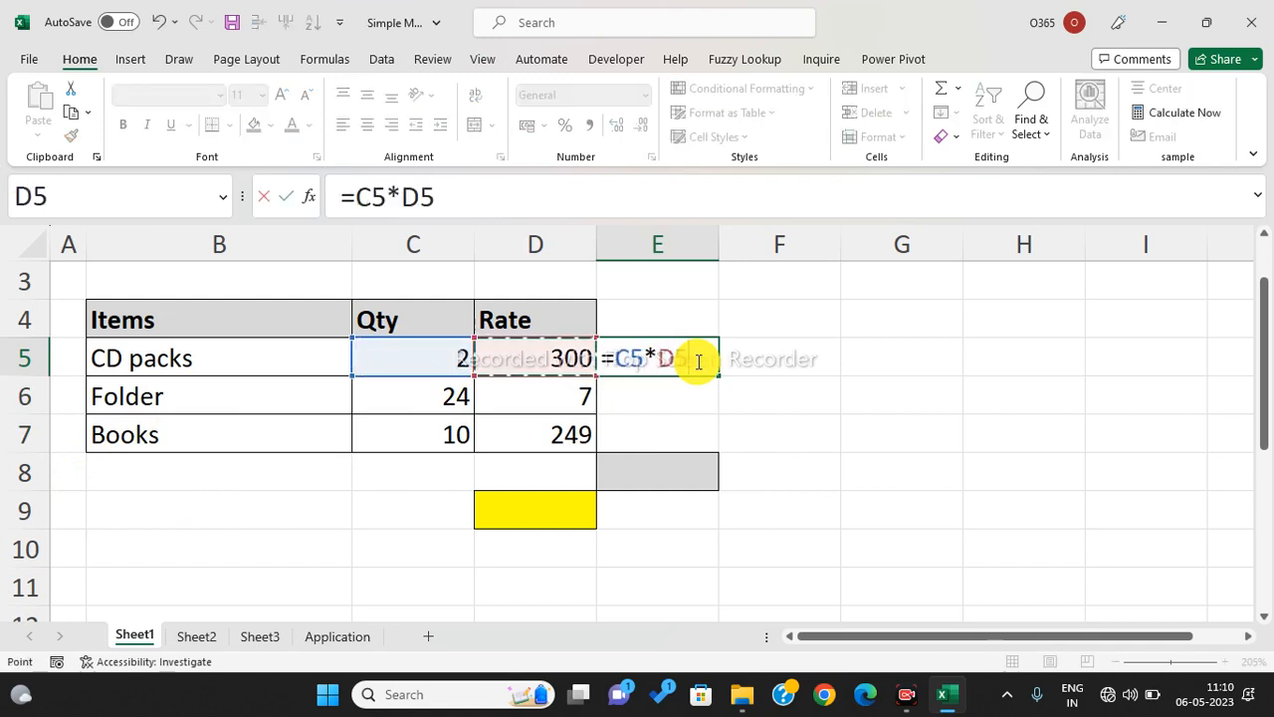
pyautogui.press('Return')
pyautogui.click(714, 370)
pyautogui.moveTo(719, 370); pyautogui.dragTo(711, 435)
# - Total the amounts in E8 with =SUM(E5:E7), giving 3258
pyautogui.click(700, 467)
pyautogui.write('=sum')
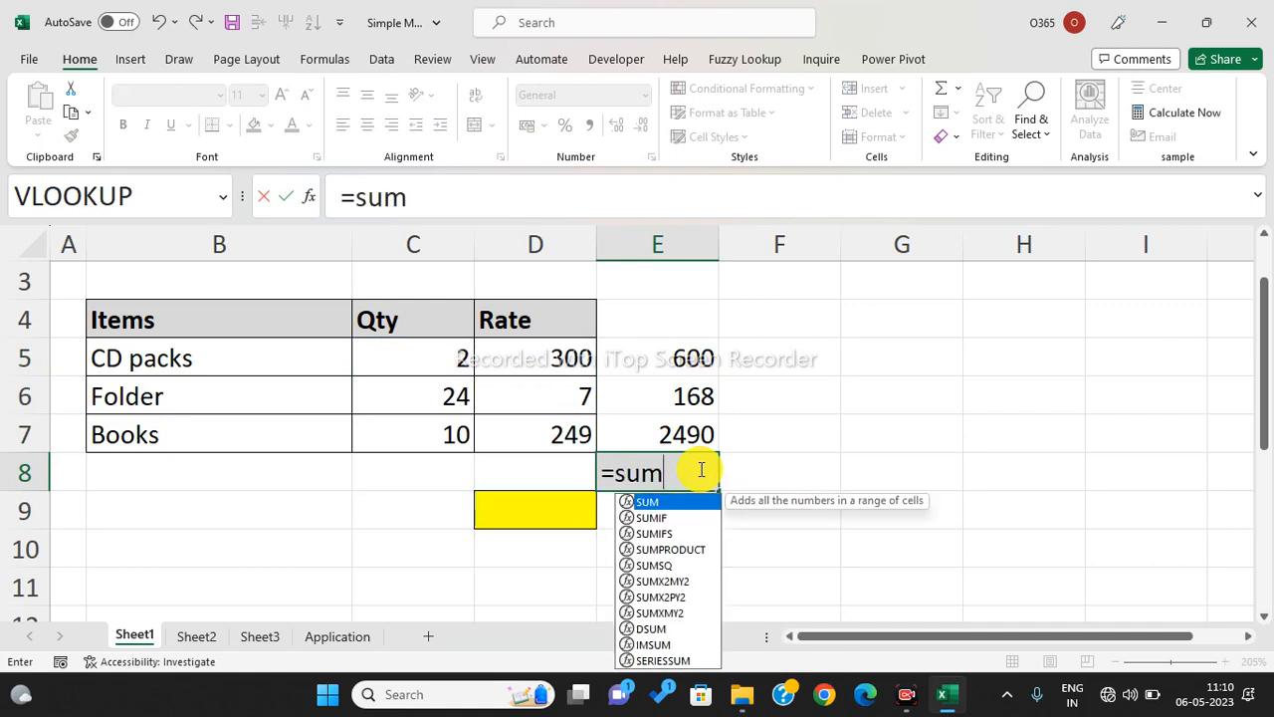
pyautogui.press('Tab')
pyautogui.moveTo(677, 363); pyautogui.dragTo(684, 431)
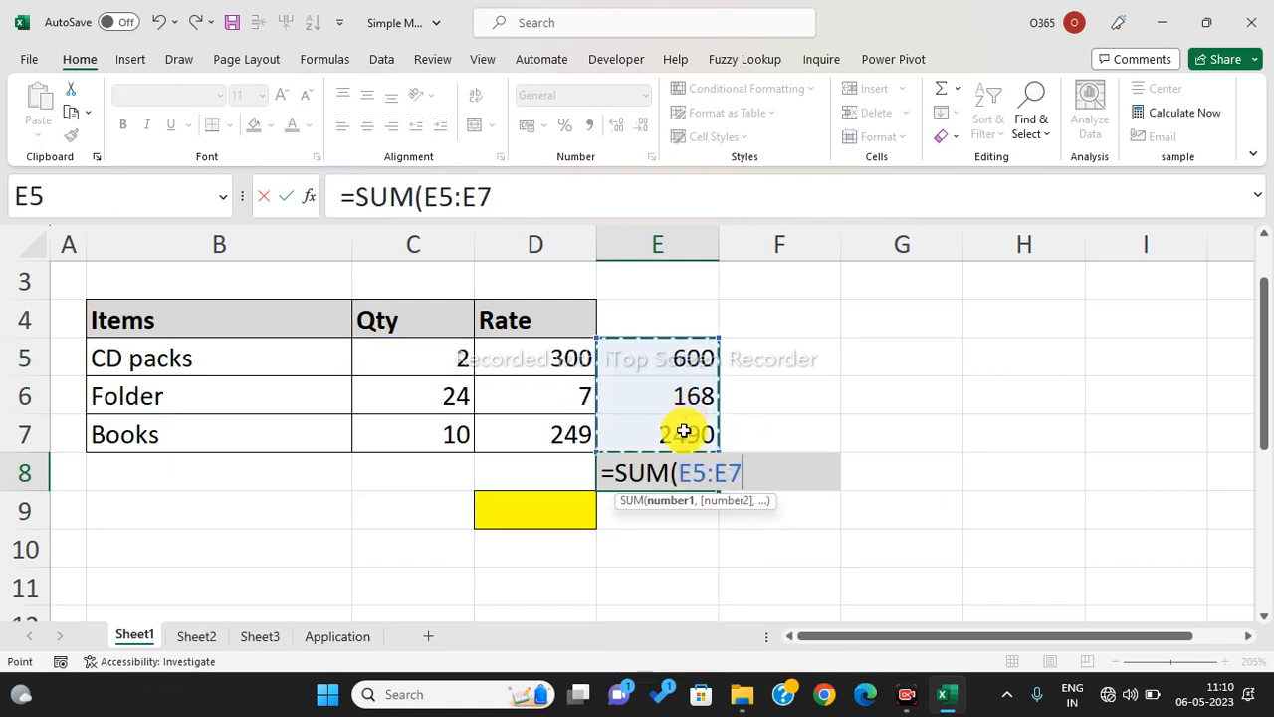
pyautogui.write(')')
pyautogui.press('Return')
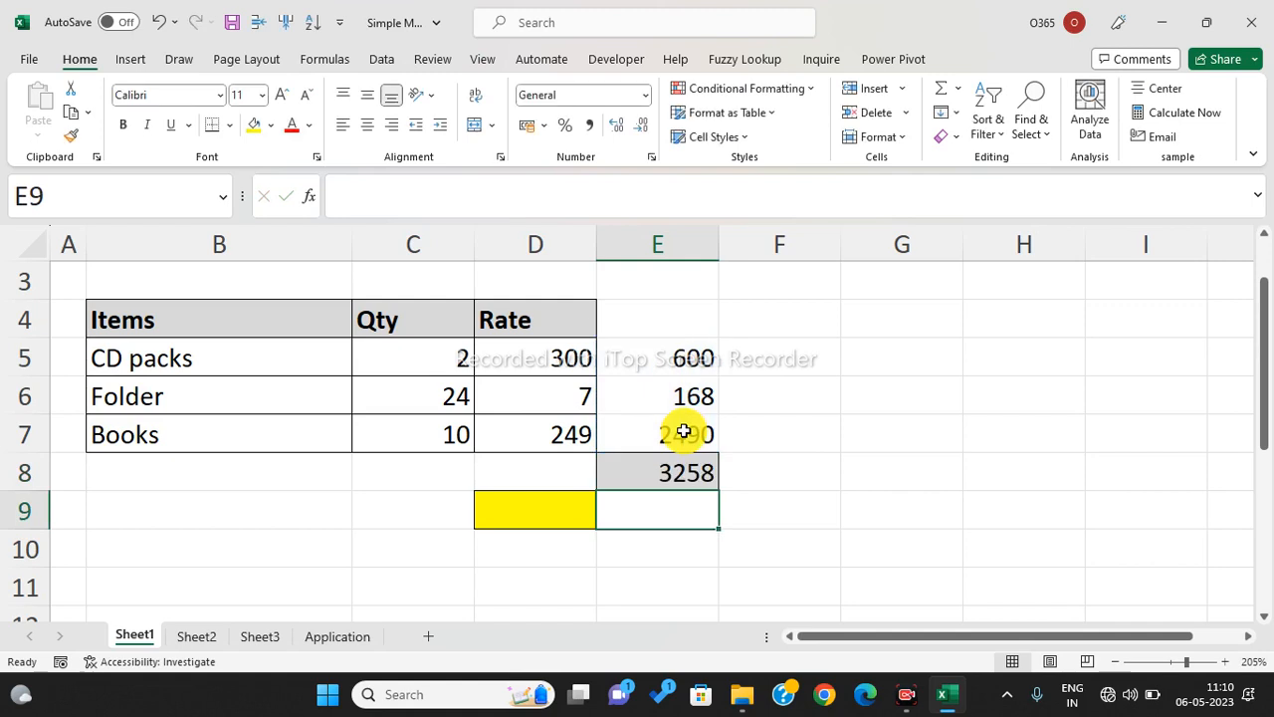
pyautogui.click(673, 468)
pyautogui.click(673, 468)
pyautogui.click(672, 468)
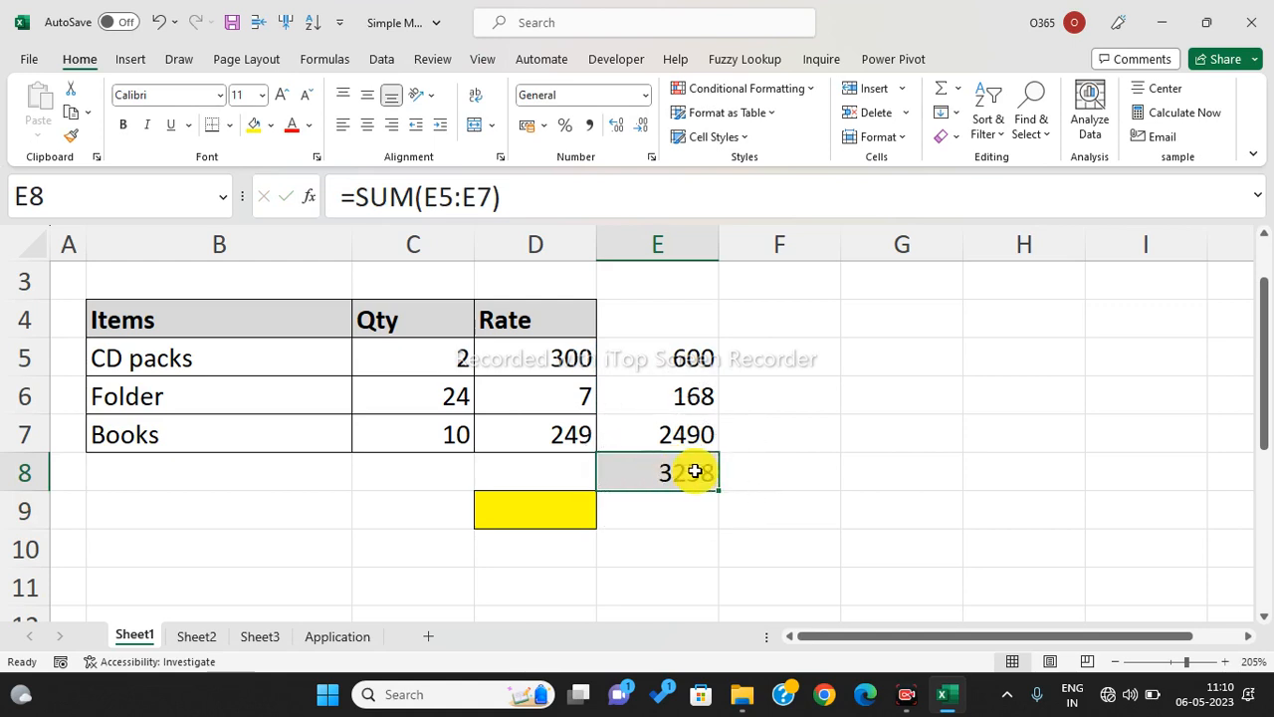
pyautogui.click(691, 473)
# - Enter =SUMPRODUCT(C5:C7,D5:D7) in D9 to get the same total directly
pyautogui.click(568, 517)
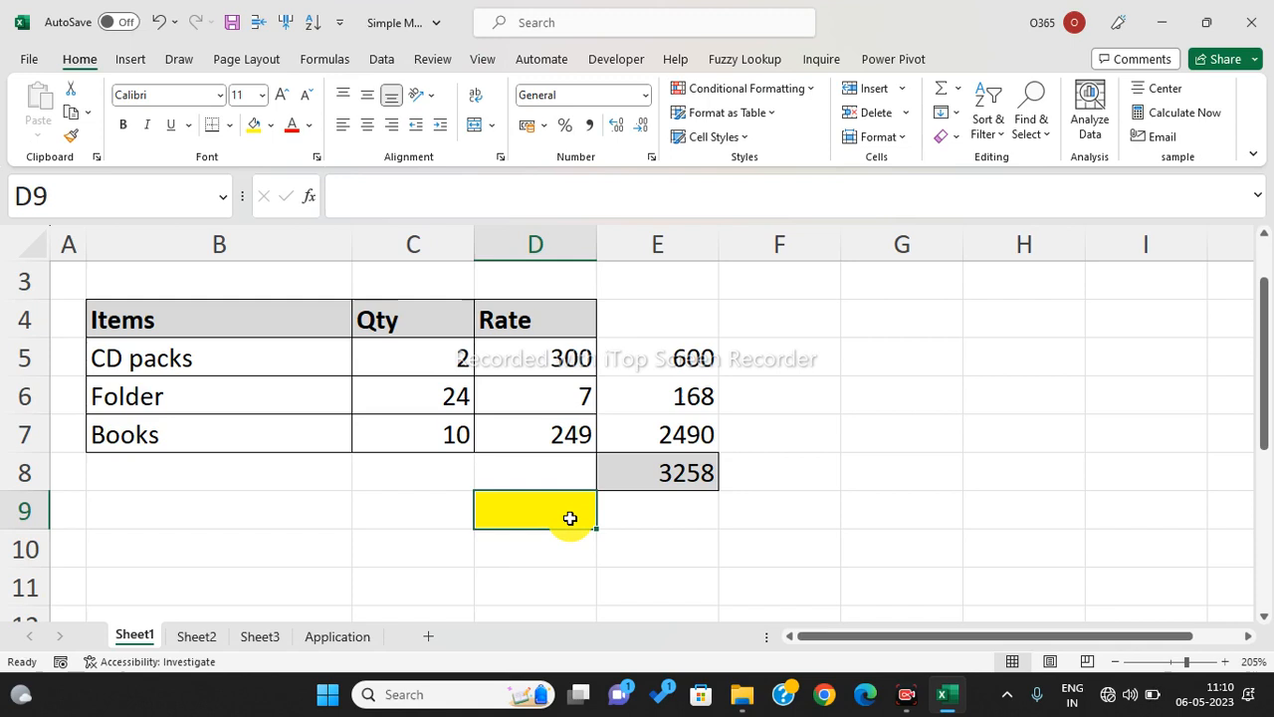
pyautogui.write('=sump')
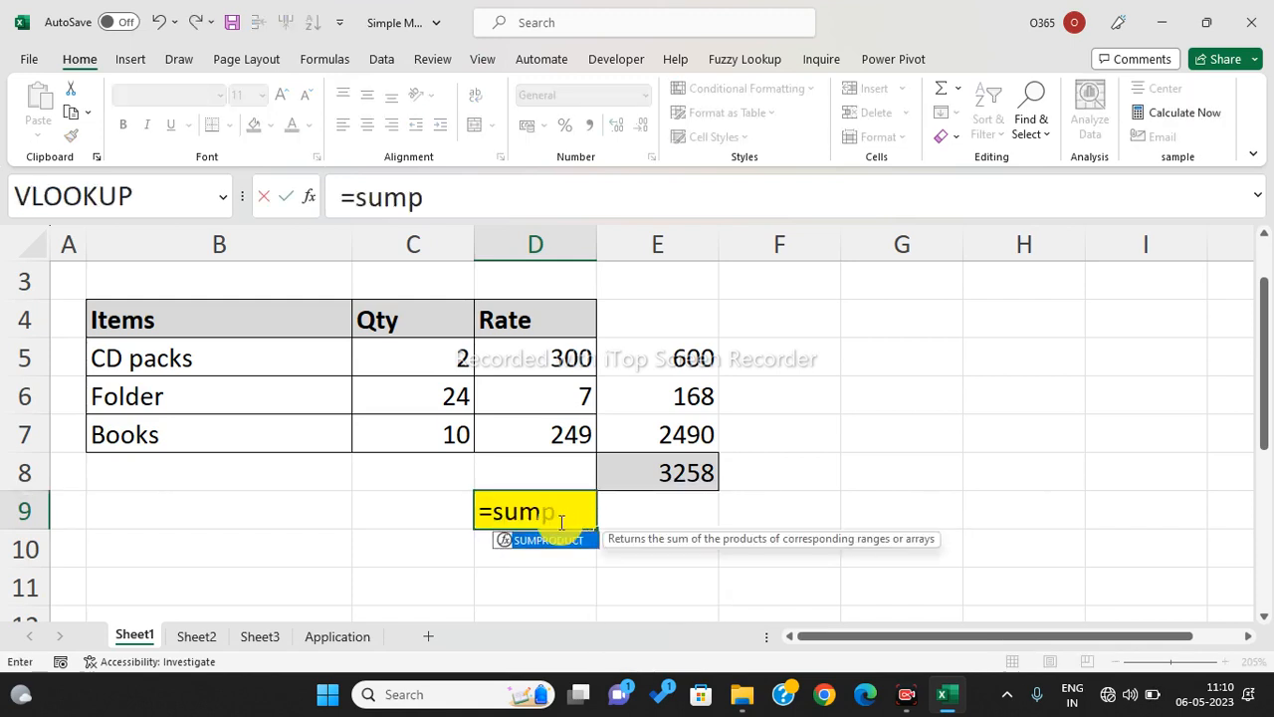
pyautogui.press('Tab')
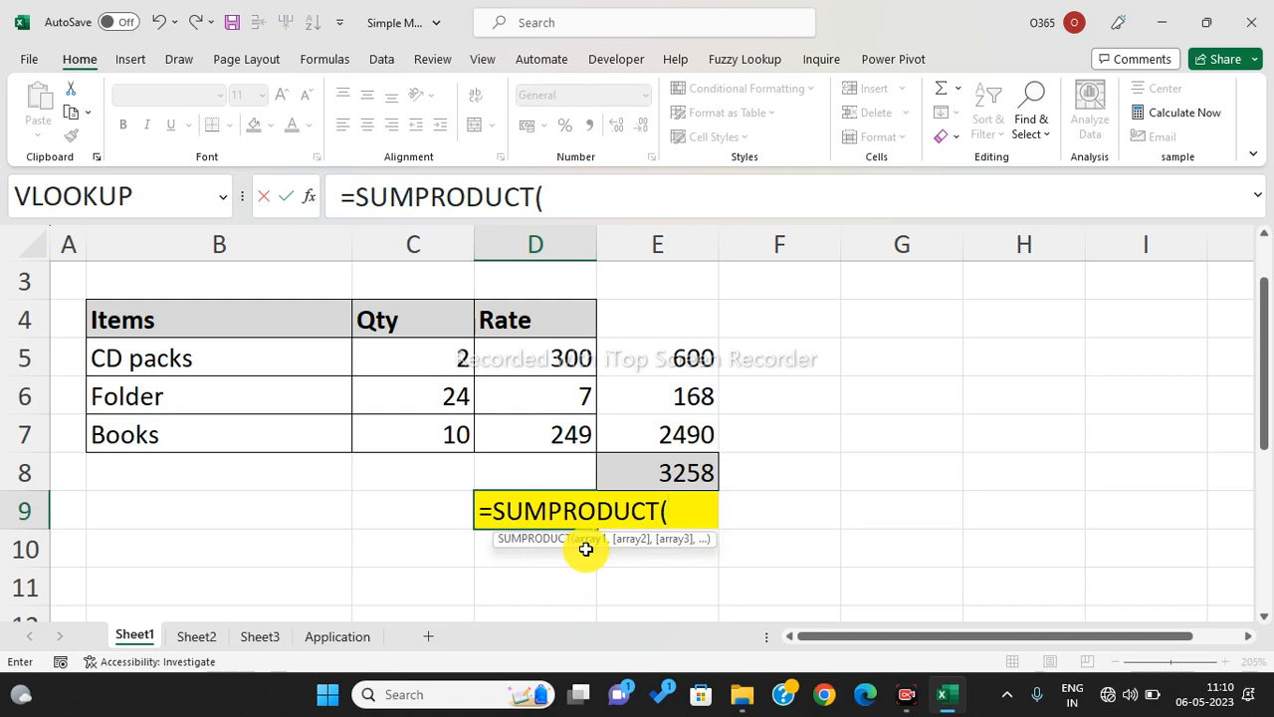
pyautogui.moveTo(418, 354); pyautogui.dragTo(437, 425)
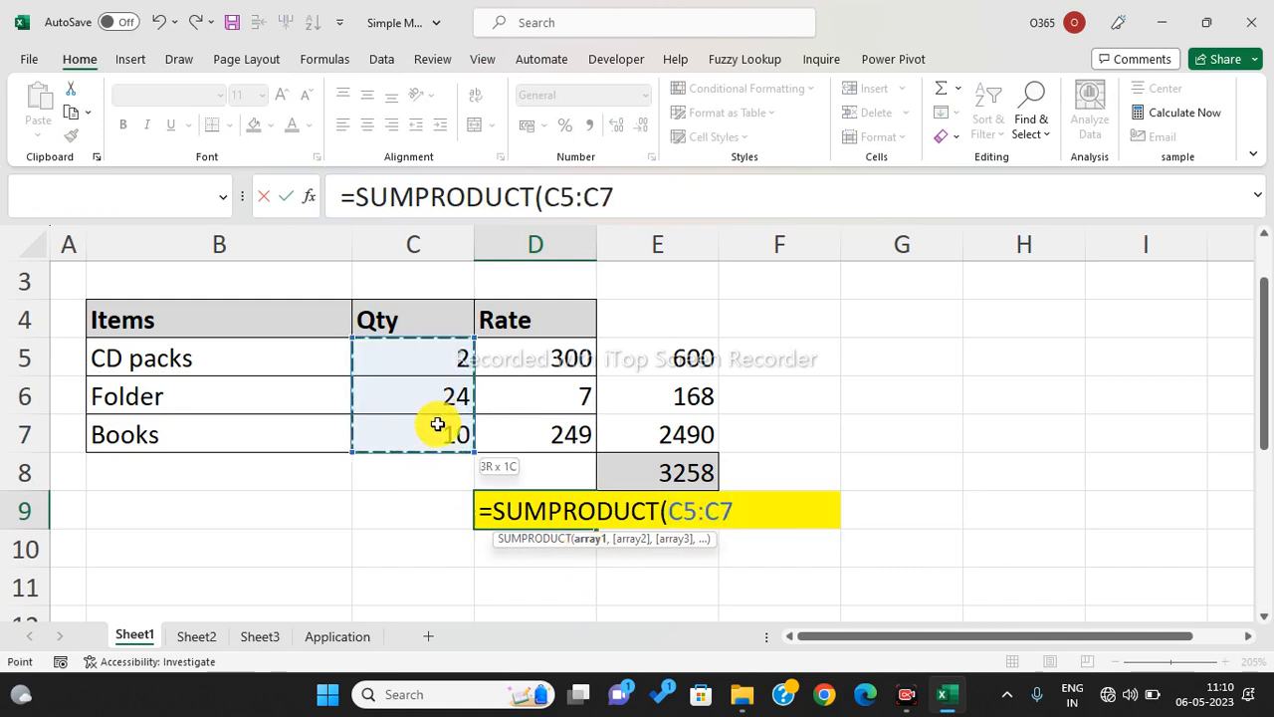
pyautogui.write(',')
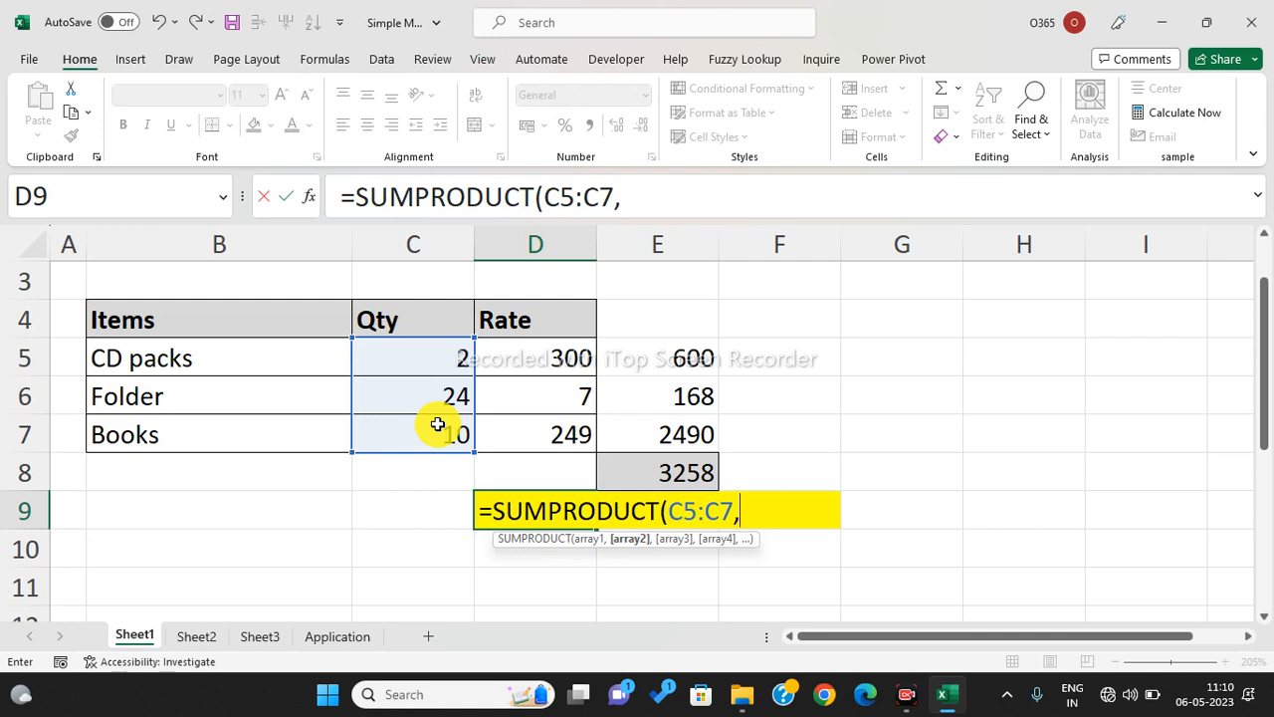
pyautogui.moveTo(538, 364); pyautogui.dragTo(560, 433)
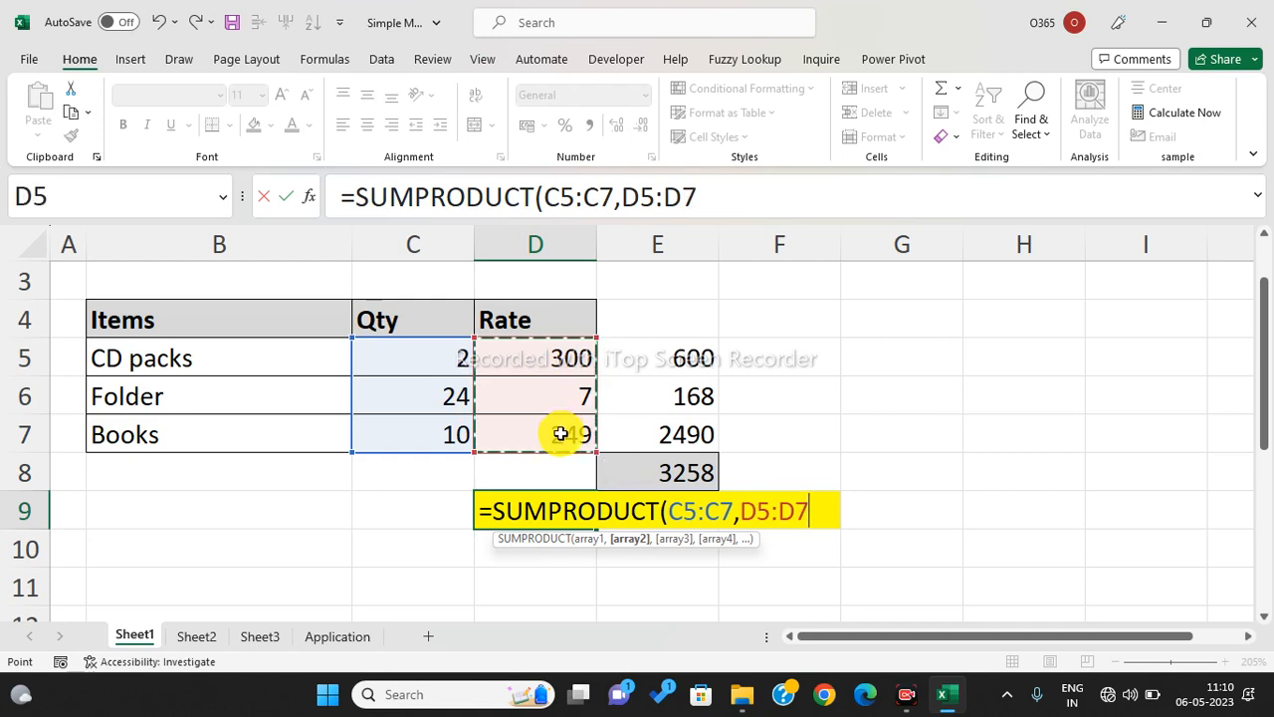
pyautogui.write(')')
pyautogui.press('Return')
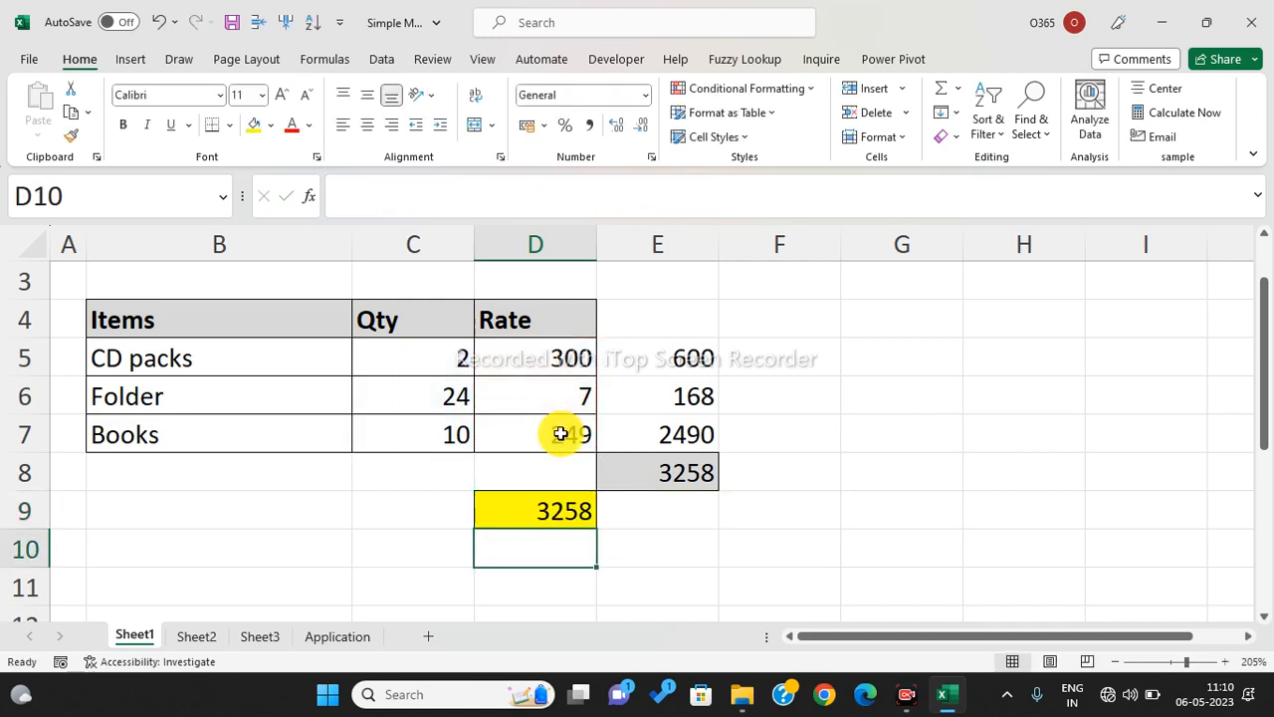
pyautogui.click(561, 508)
pyautogui.click(561, 509)
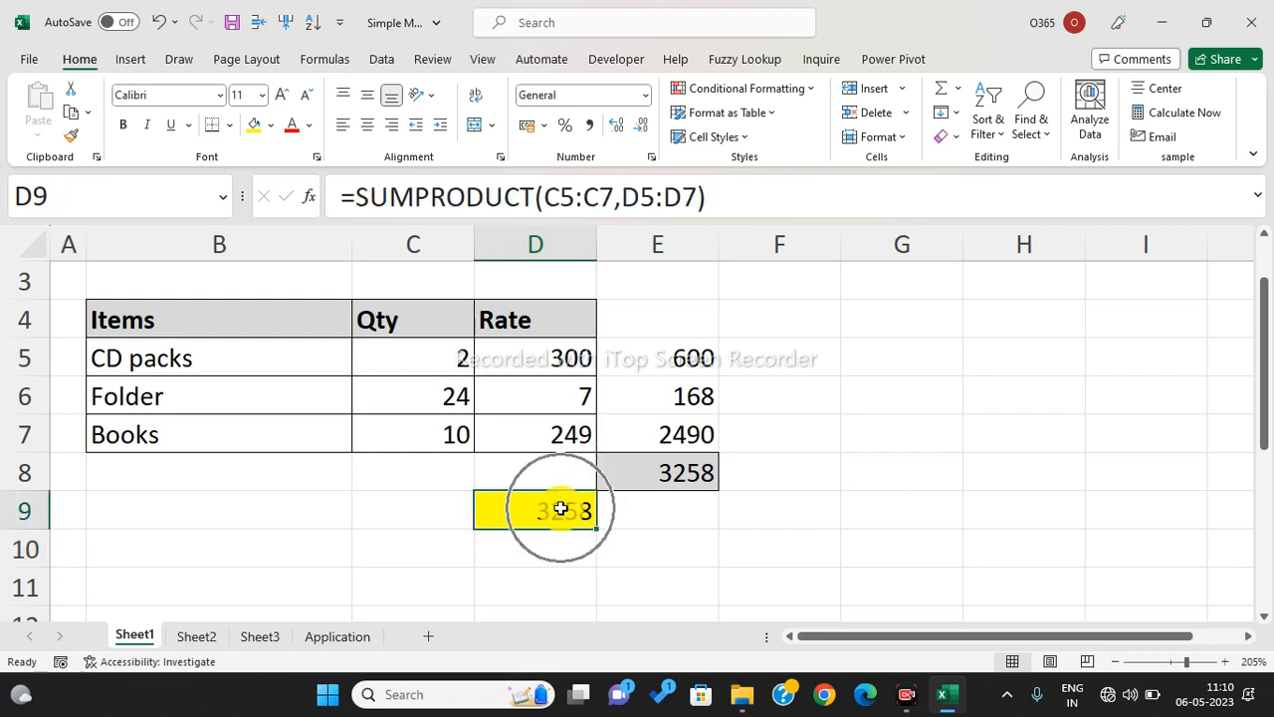
pyautogui.click(562, 509)
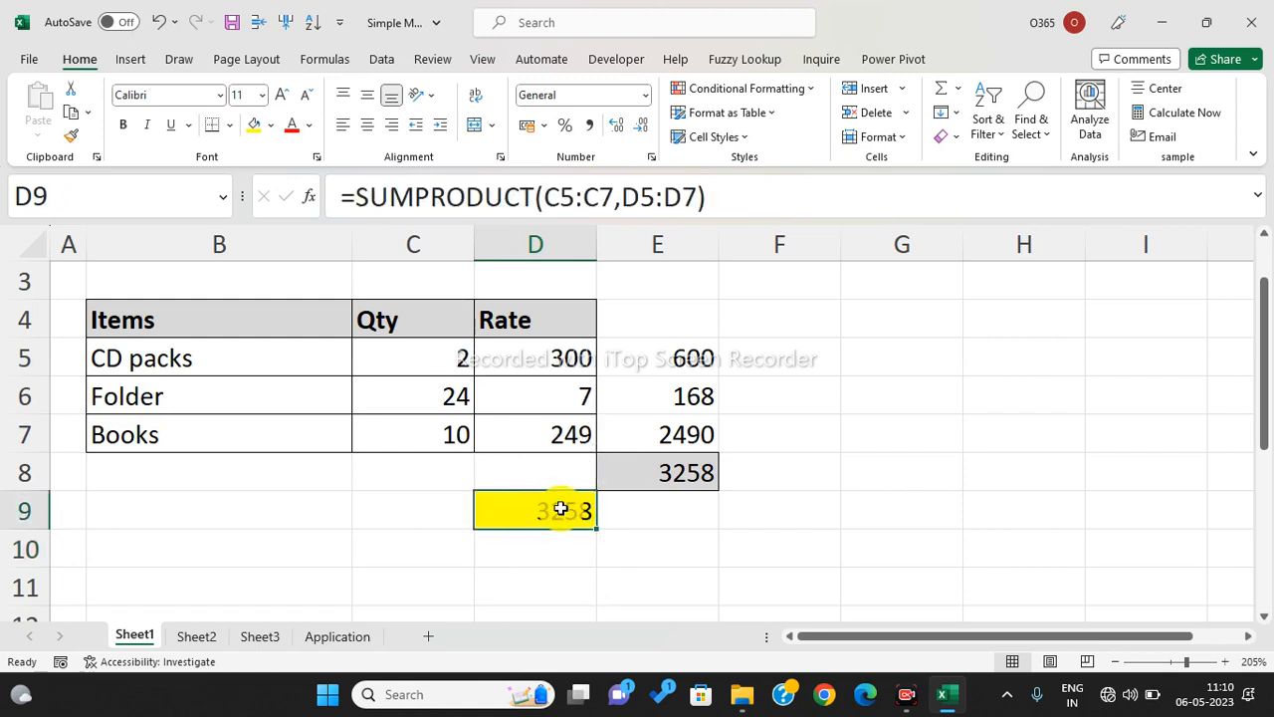
# - Compare D9's SUMPRODUCT result with the E5:E7 amounts and E8's SUM total
pyautogui.moveTo(415, 365); pyautogui.dragTo(526, 386)
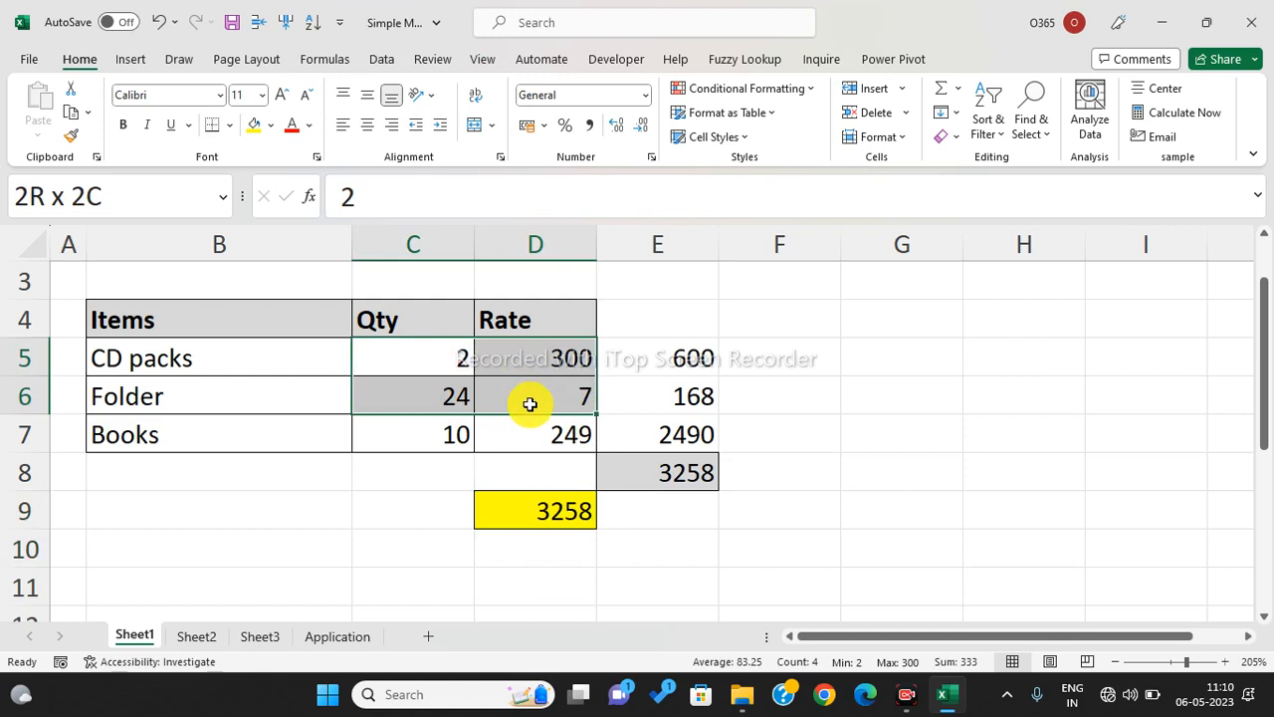
pyautogui.moveTo(660, 369); pyautogui.dragTo(665, 412)
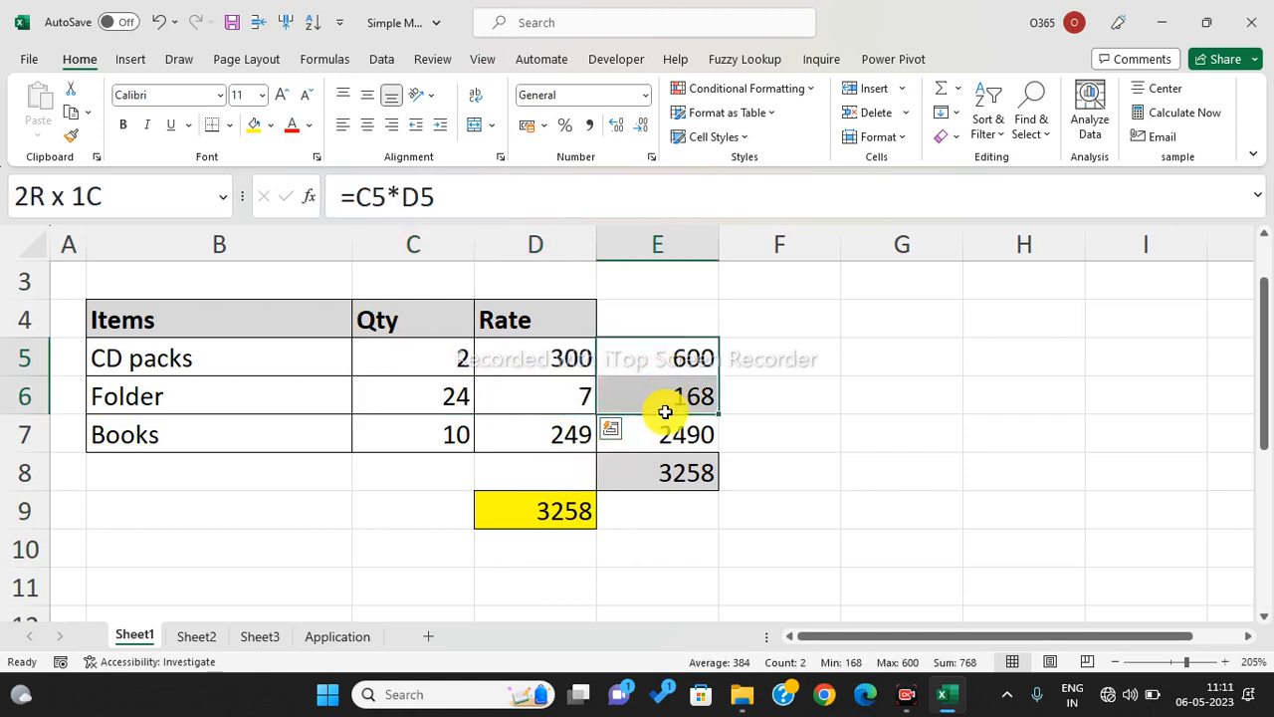
pyautogui.click(554, 509)
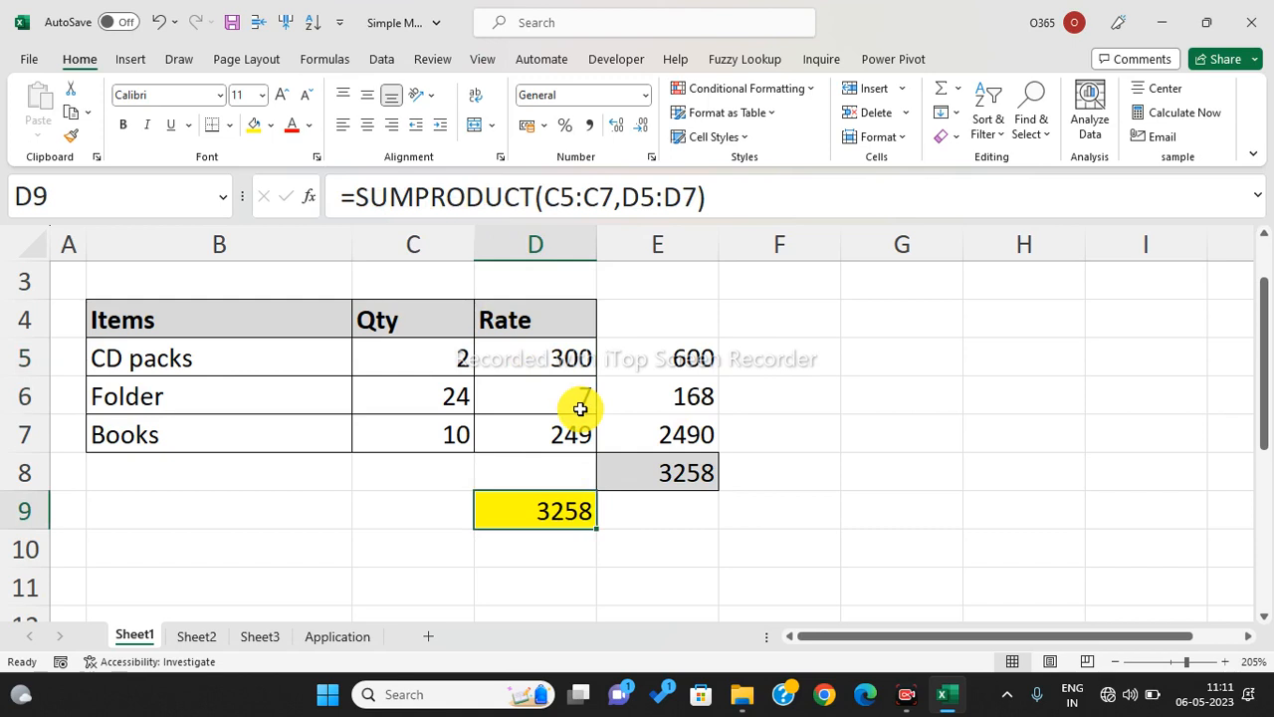
pyautogui.click(542, 516)
pyautogui.moveTo(691, 358); pyautogui.dragTo(687, 438)
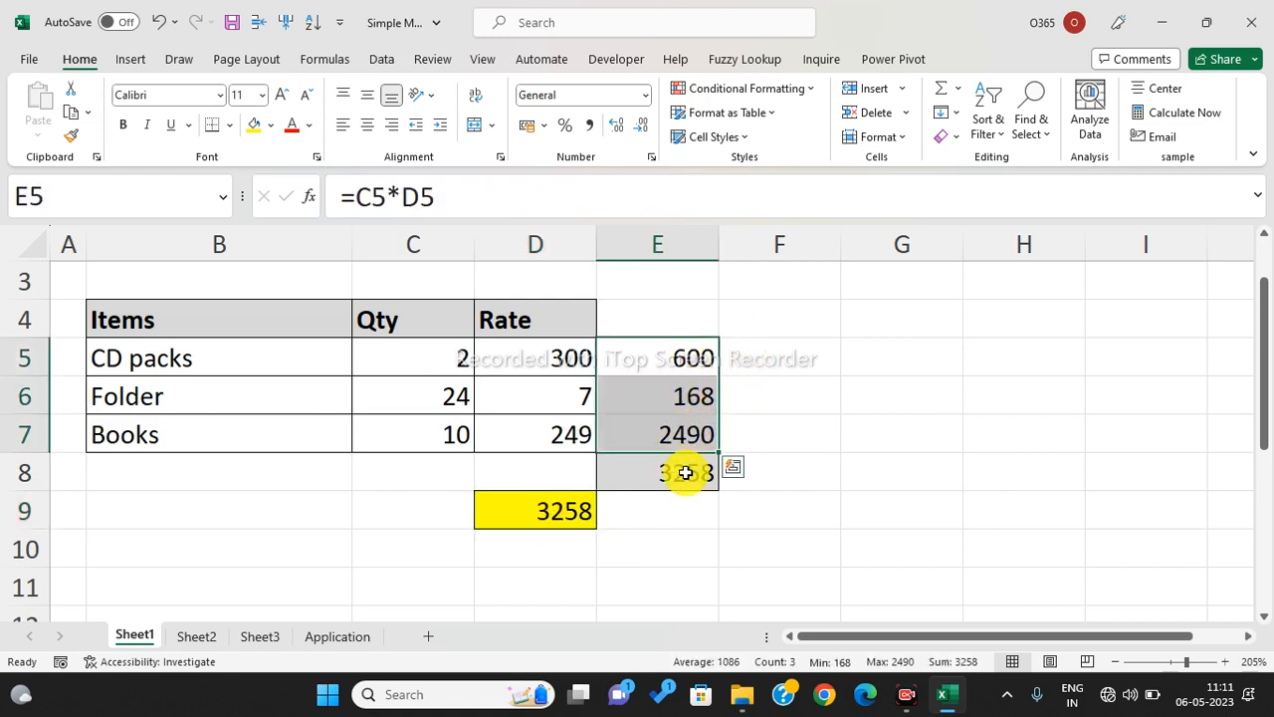
pyautogui.click(686, 473)
pyautogui.moveTo(663, 355); pyautogui.dragTo(683, 448)
pyautogui.click(675, 466)
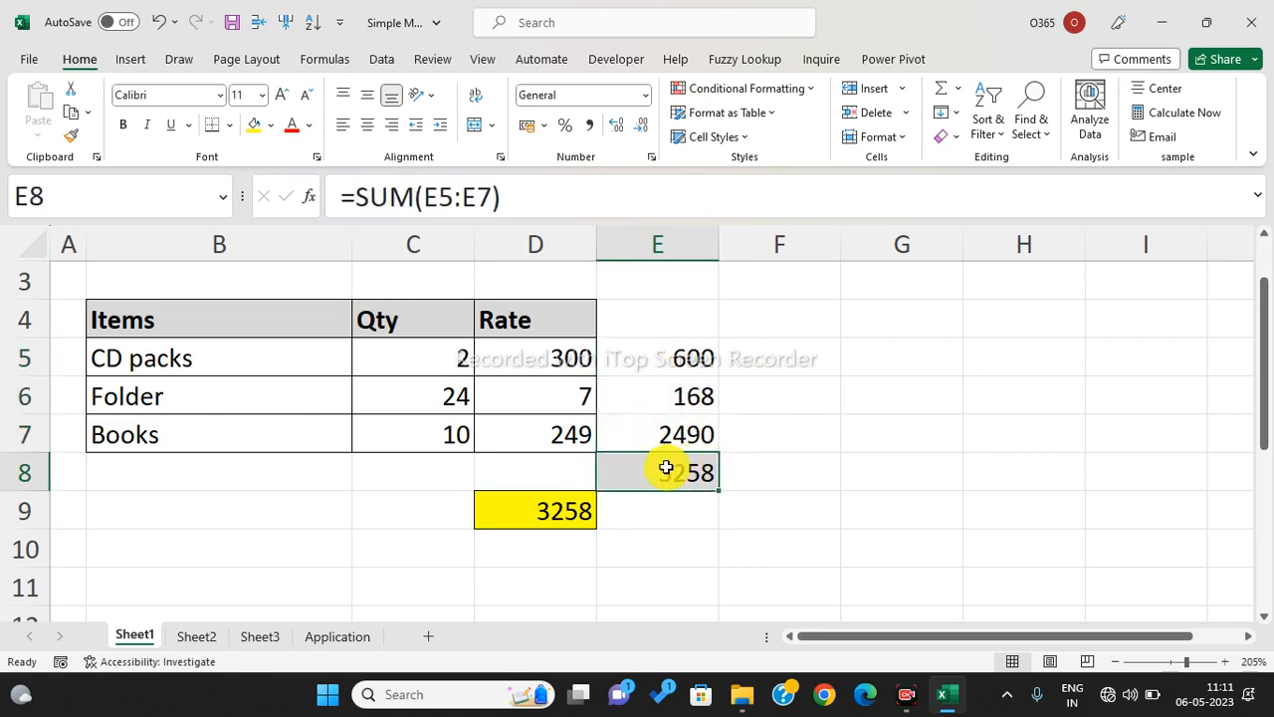
pyautogui.click(567, 513)
pyautogui.click(568, 515)
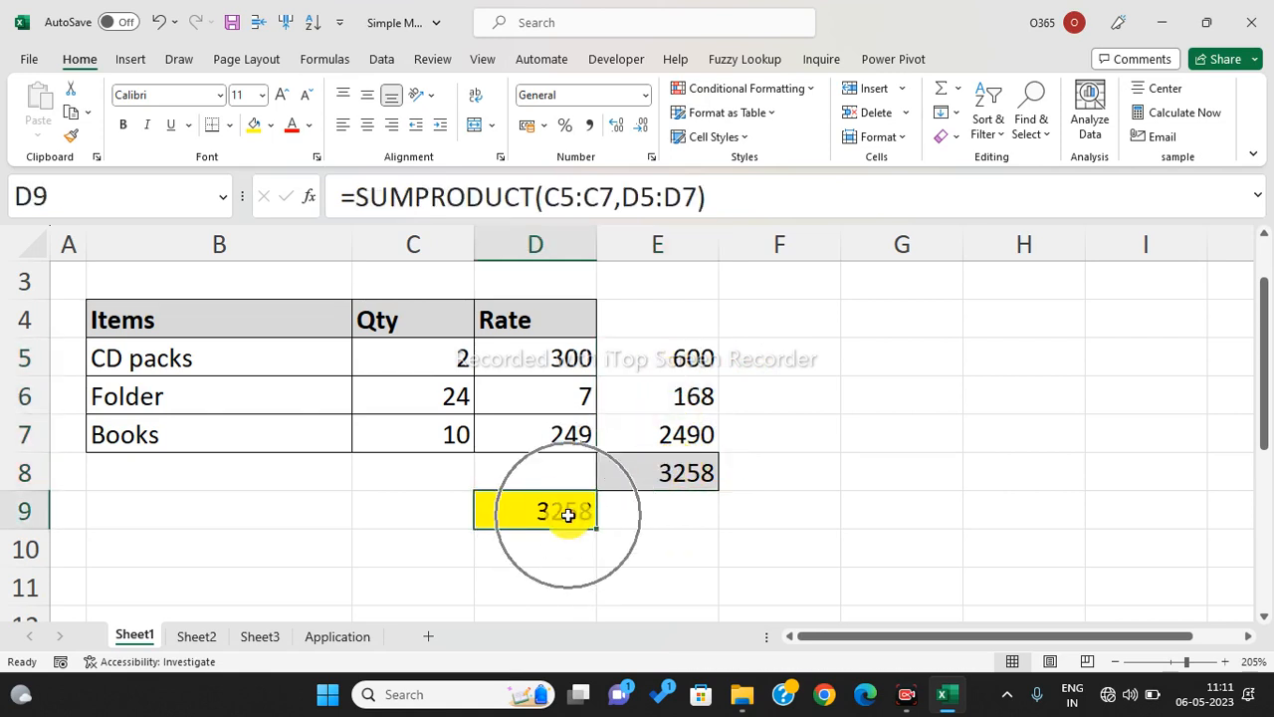
pyautogui.click(568, 514)
pyautogui.click(568, 514)
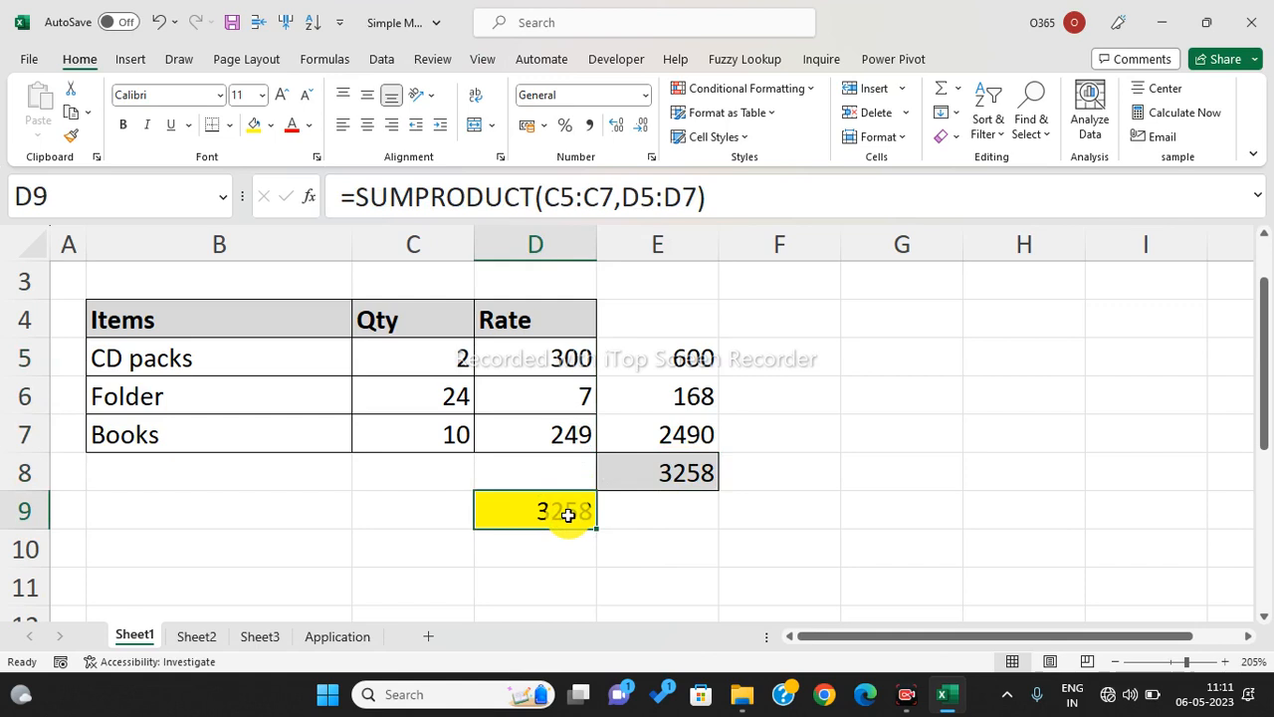
pyautogui.click(198, 640)
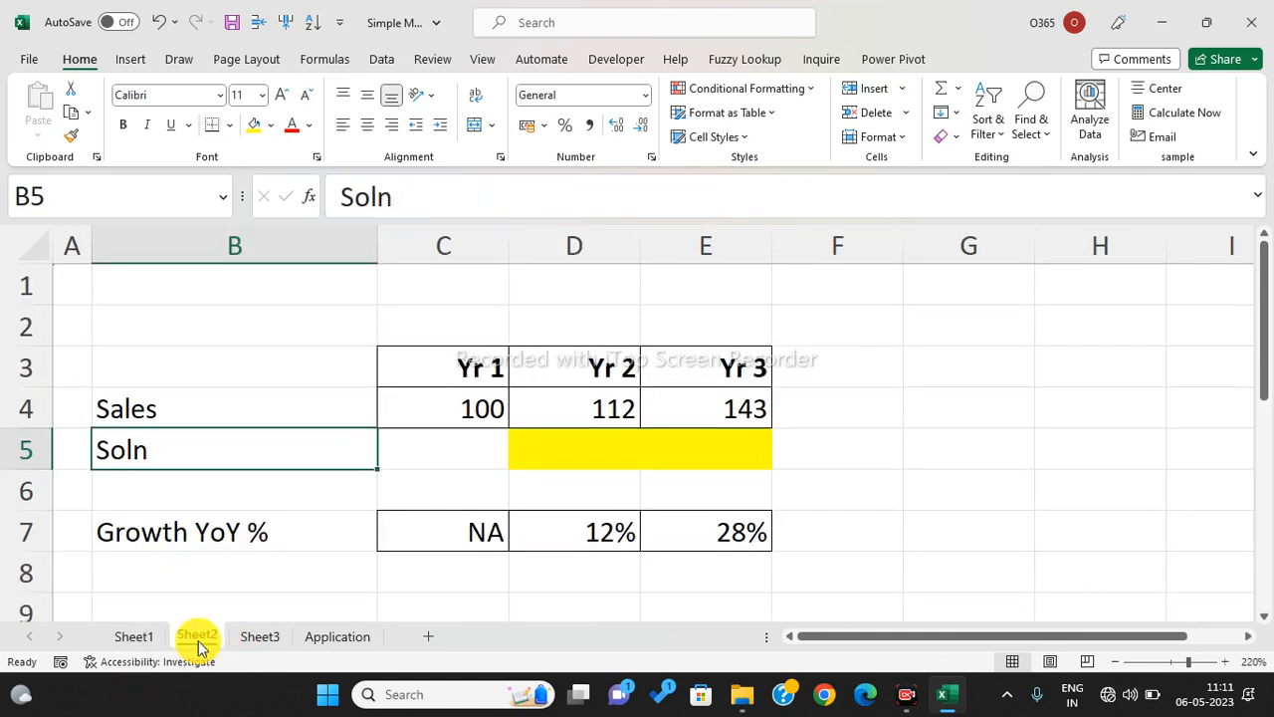
# - Highlight the Yr 1, Yr 2 and Yr 3 headings and their sales values
pyautogui.click(920, 311)
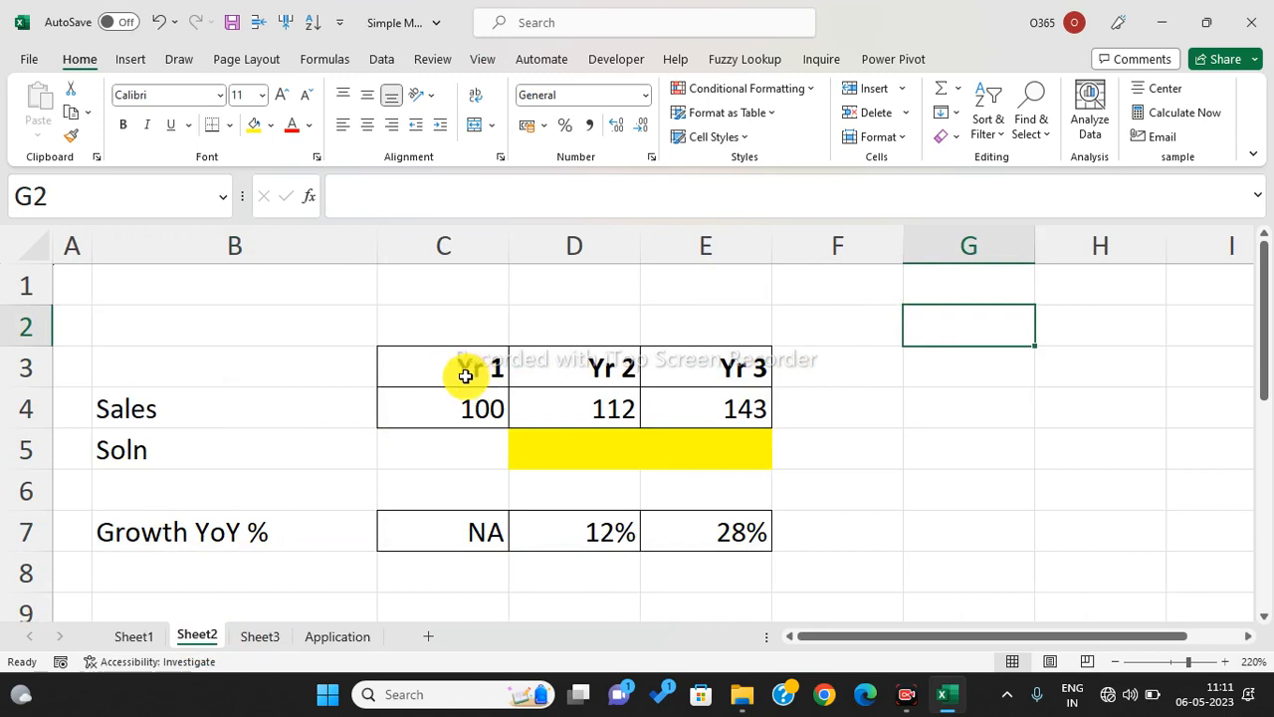
pyautogui.moveTo(465, 371); pyautogui.dragTo(465, 401)
pyautogui.moveTo(555, 378); pyautogui.dragTo(555, 397)
pyautogui.moveTo(740, 369); pyautogui.dragTo(743, 392)
pyautogui.click(846, 401)
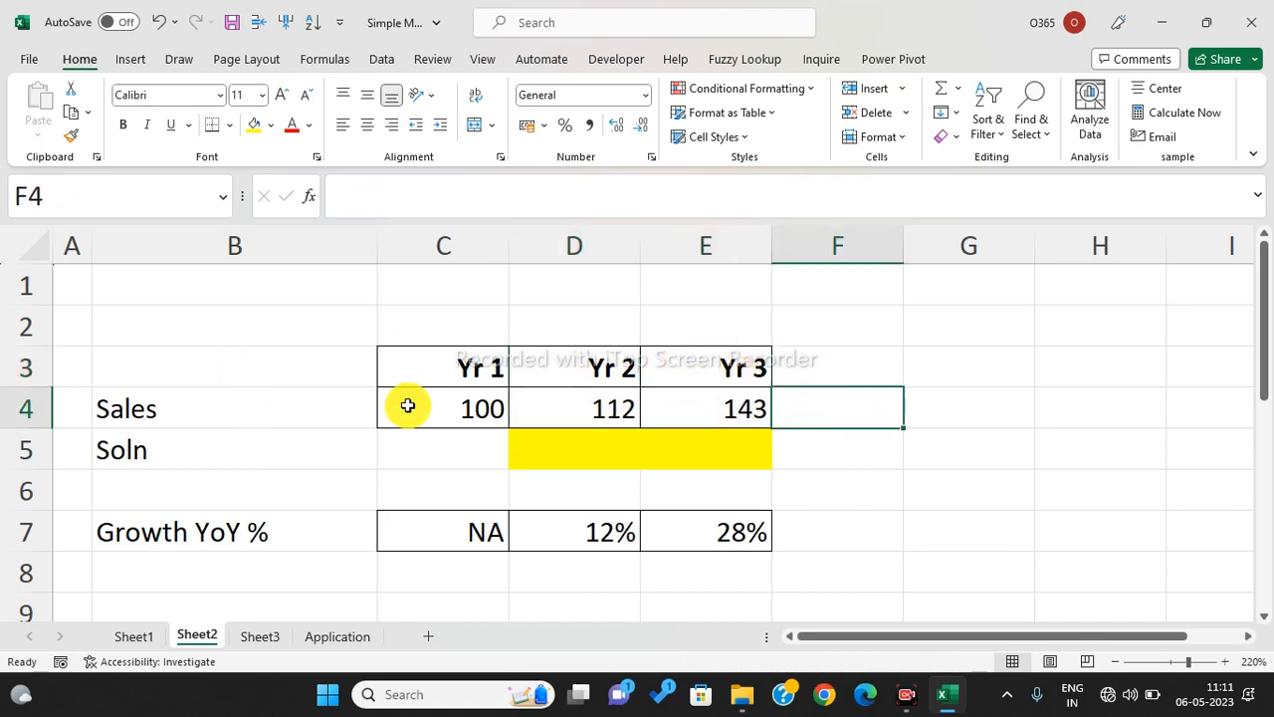
pyautogui.moveTo(448, 405); pyautogui.dragTo(579, 410)
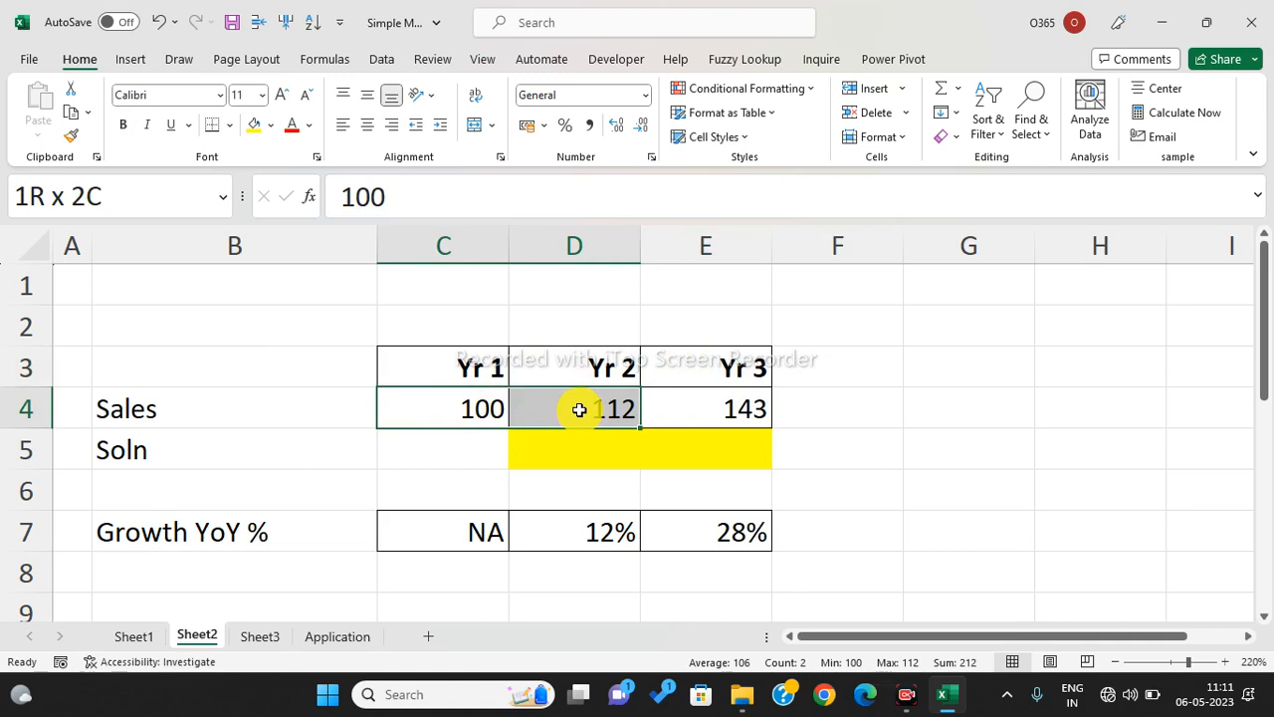
pyautogui.moveTo(579, 410)
pyautogui.mouseDown()
pyautogui.moveTo(477, 408)
pyautogui.moveTo(571, 405)
pyautogui.mouseUp()
# - Enter =D4/C4-1 in D5 so Yr 2 growth shows 12%
pyautogui.click(547, 439)
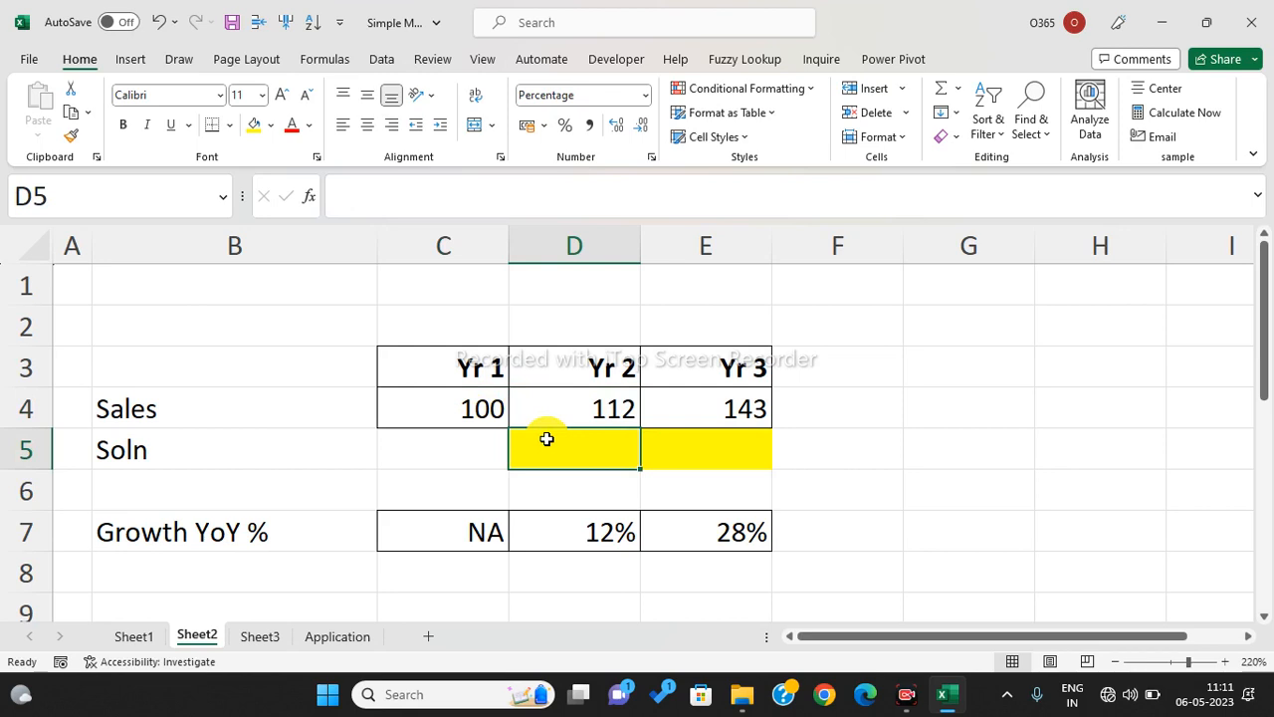
pyautogui.write('=')
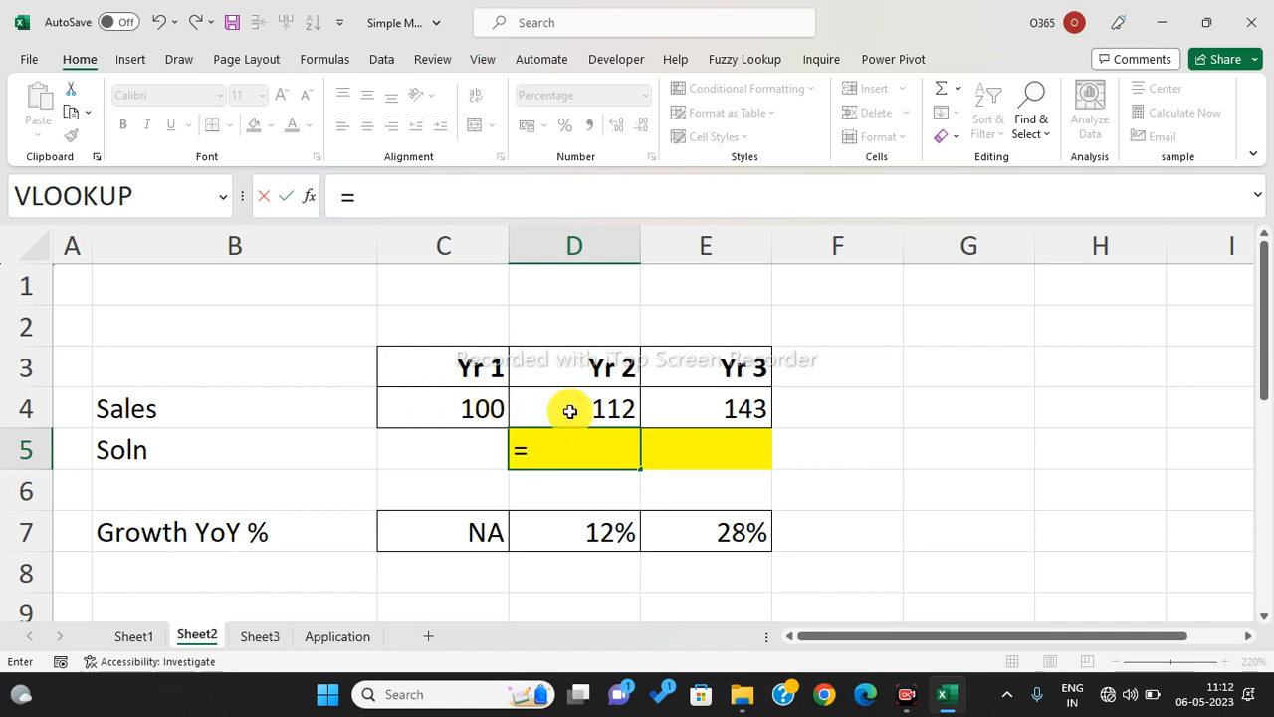
pyautogui.click(569, 411)
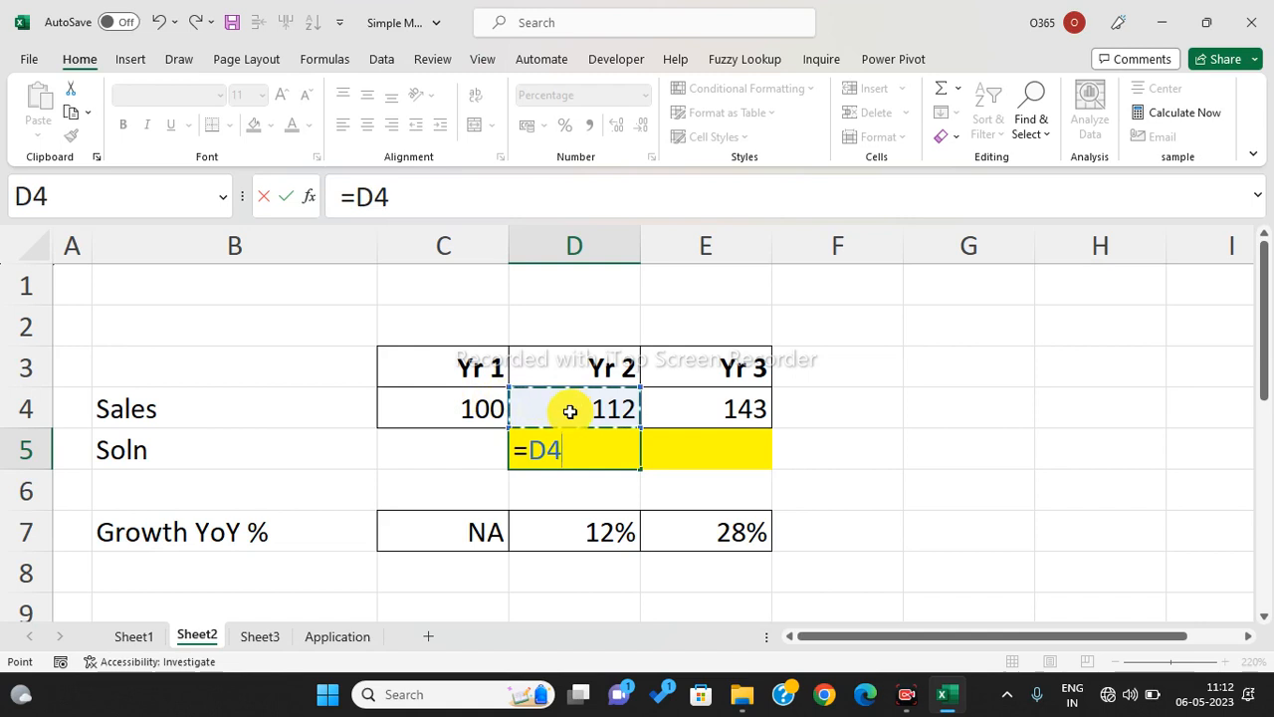
pyautogui.write('/')
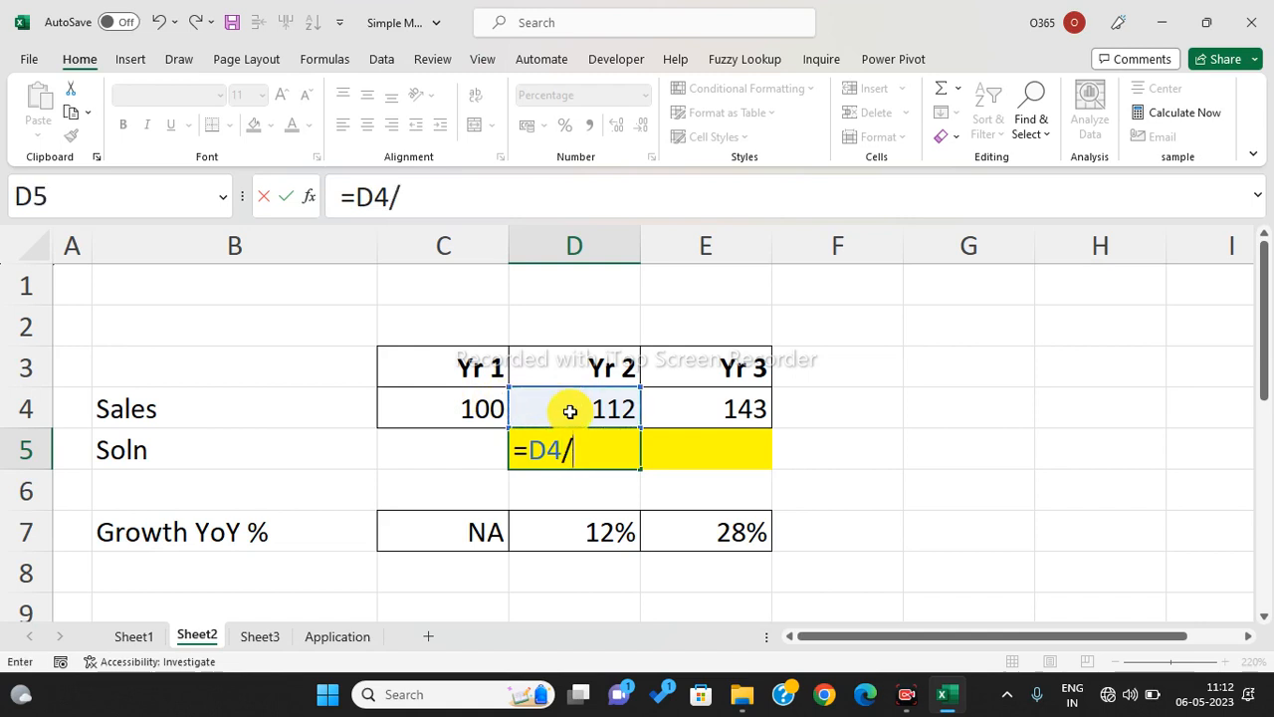
pyautogui.click(487, 411)
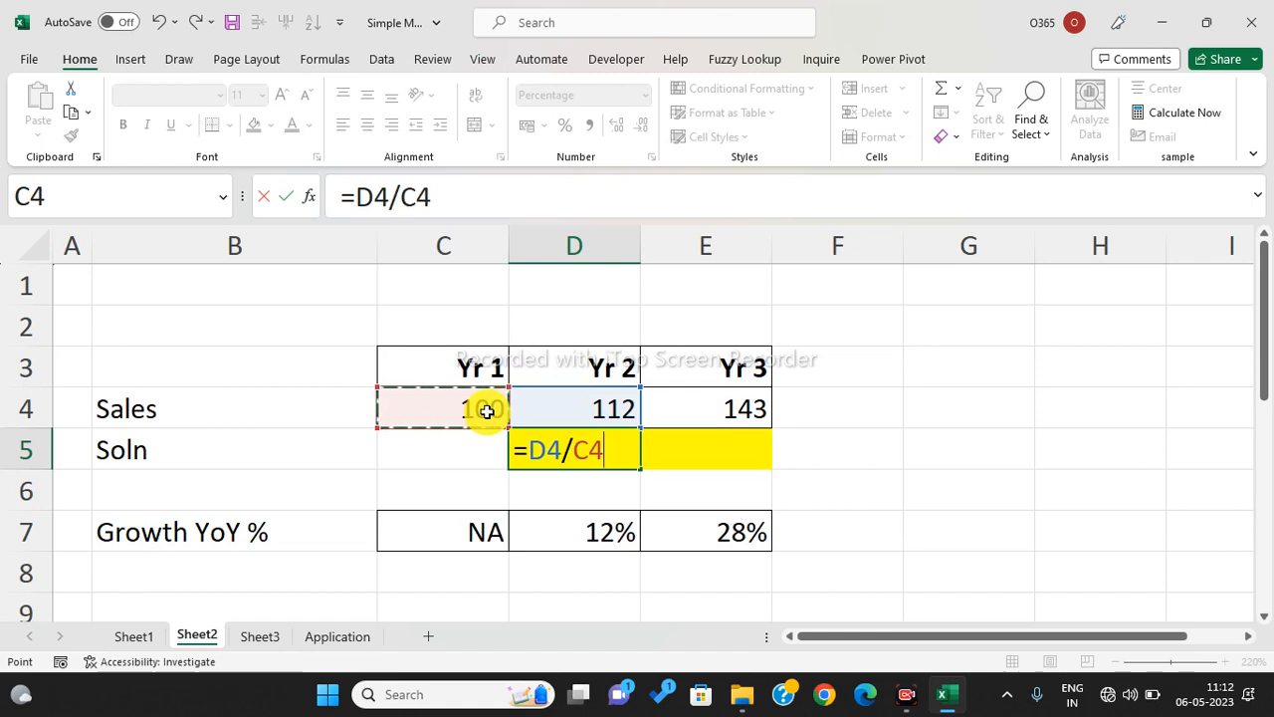
pyautogui.write('-1')
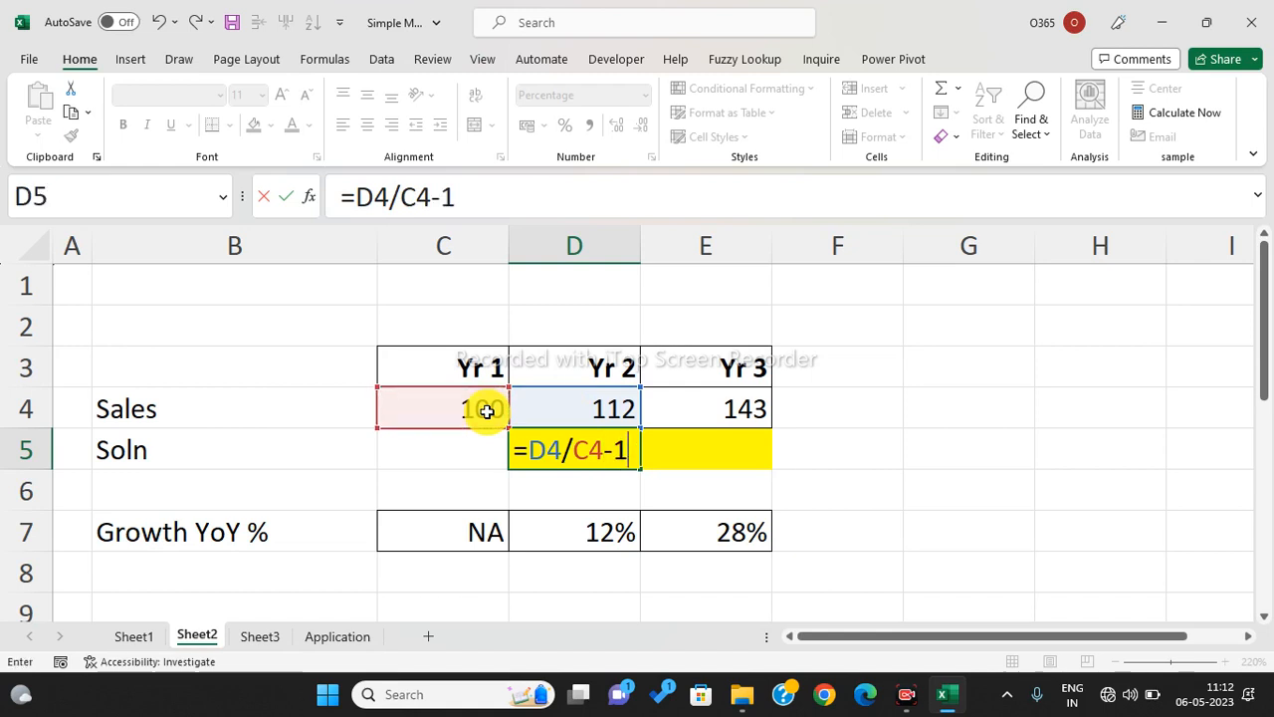
pyautogui.press('Return')
pyautogui.click(568, 449)
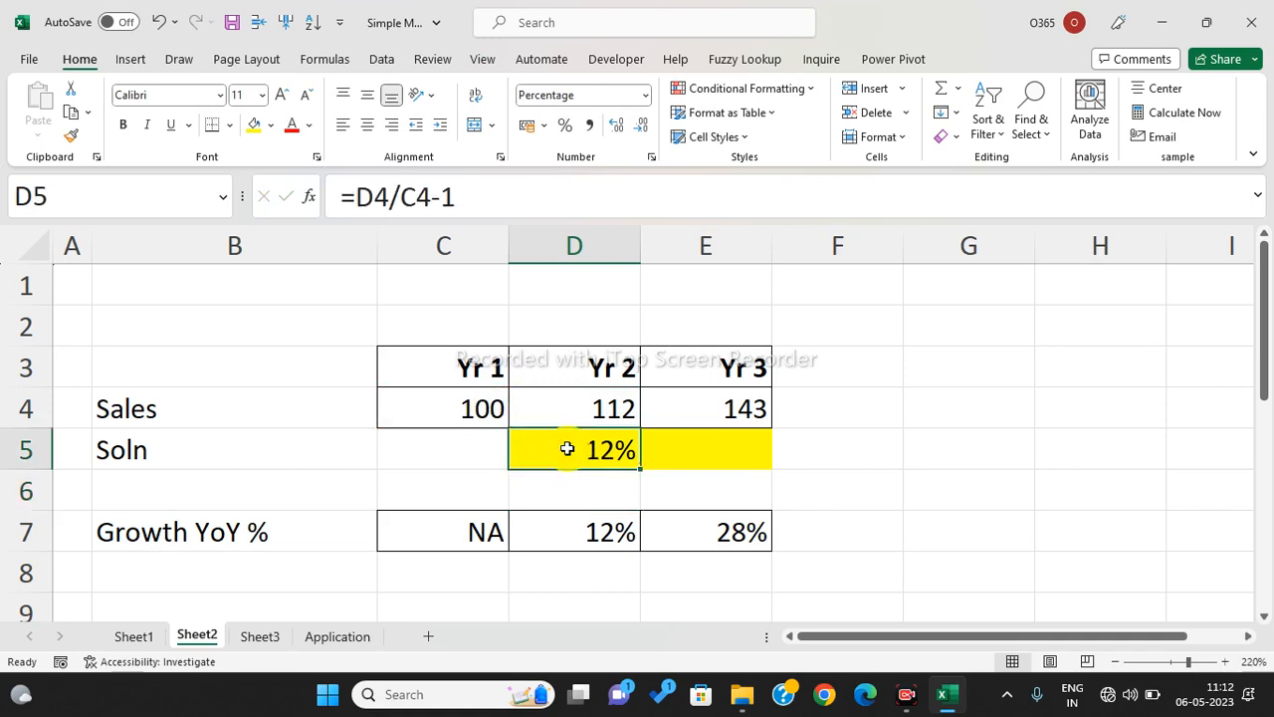
pyautogui.click(1011, 371)
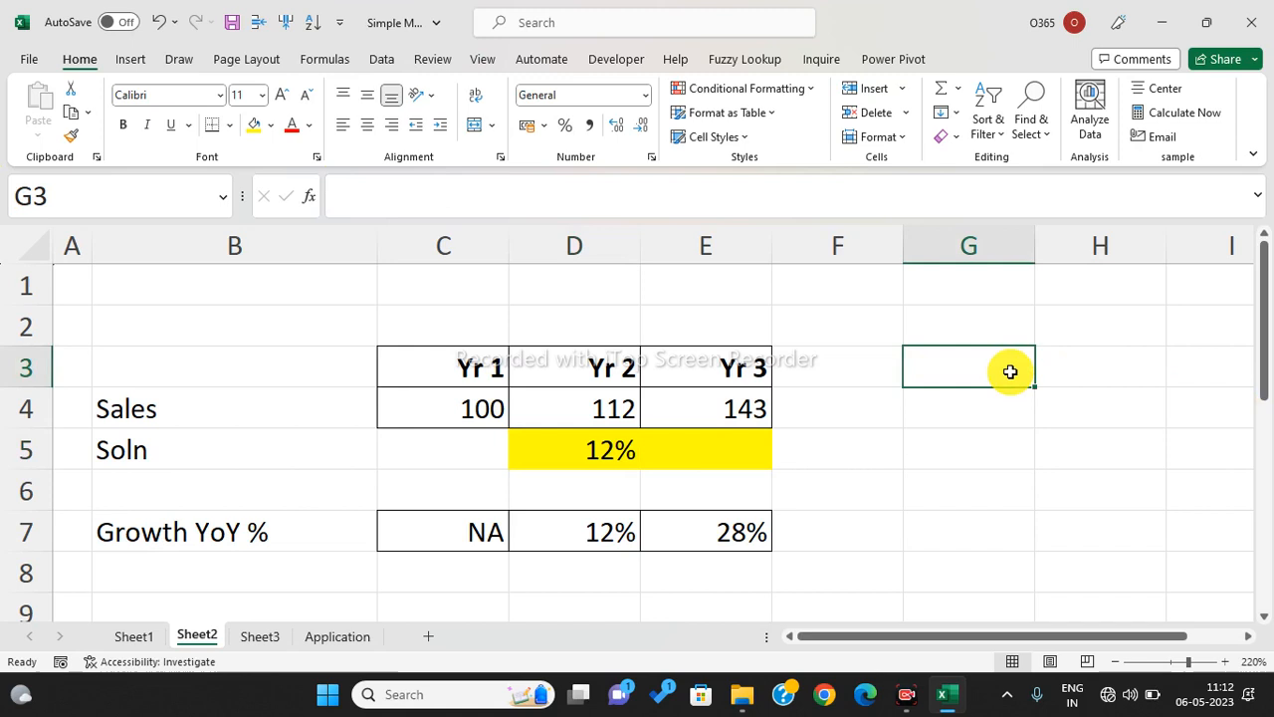
# - Label G3 with the formula note 'Latest/Oldest-1'
pyautogui.write('Late')
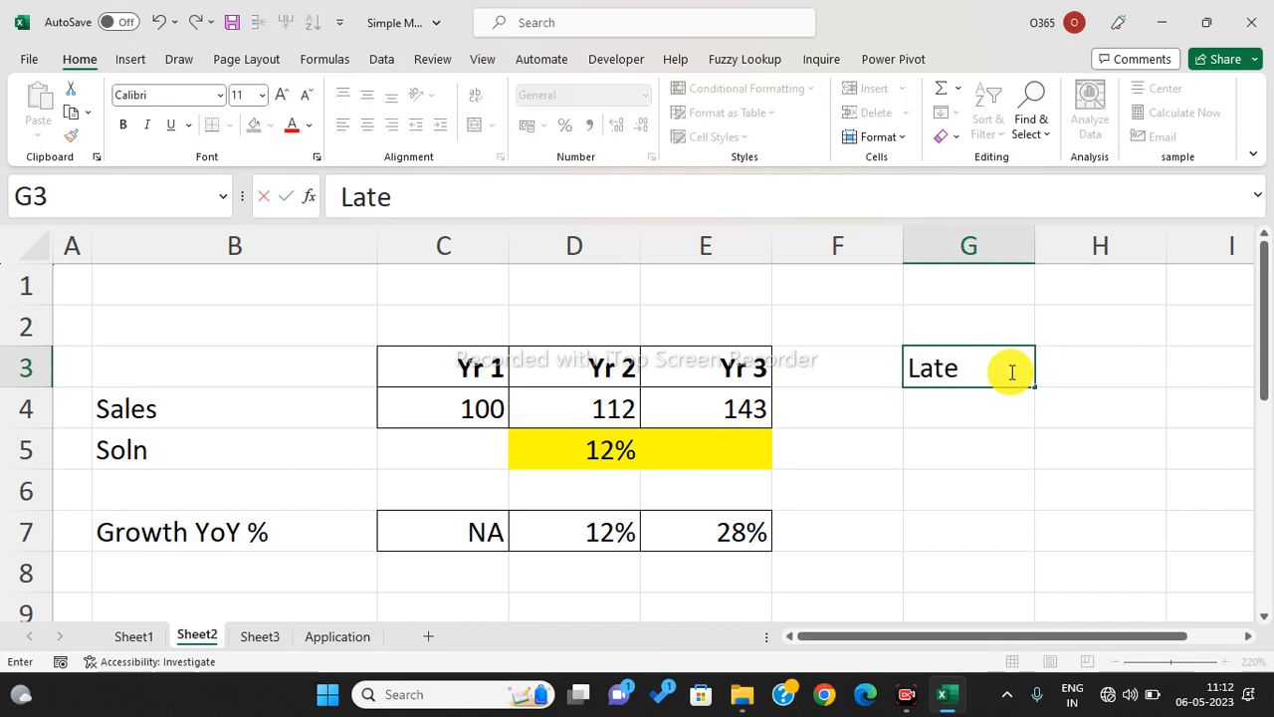
pyautogui.write('stest')
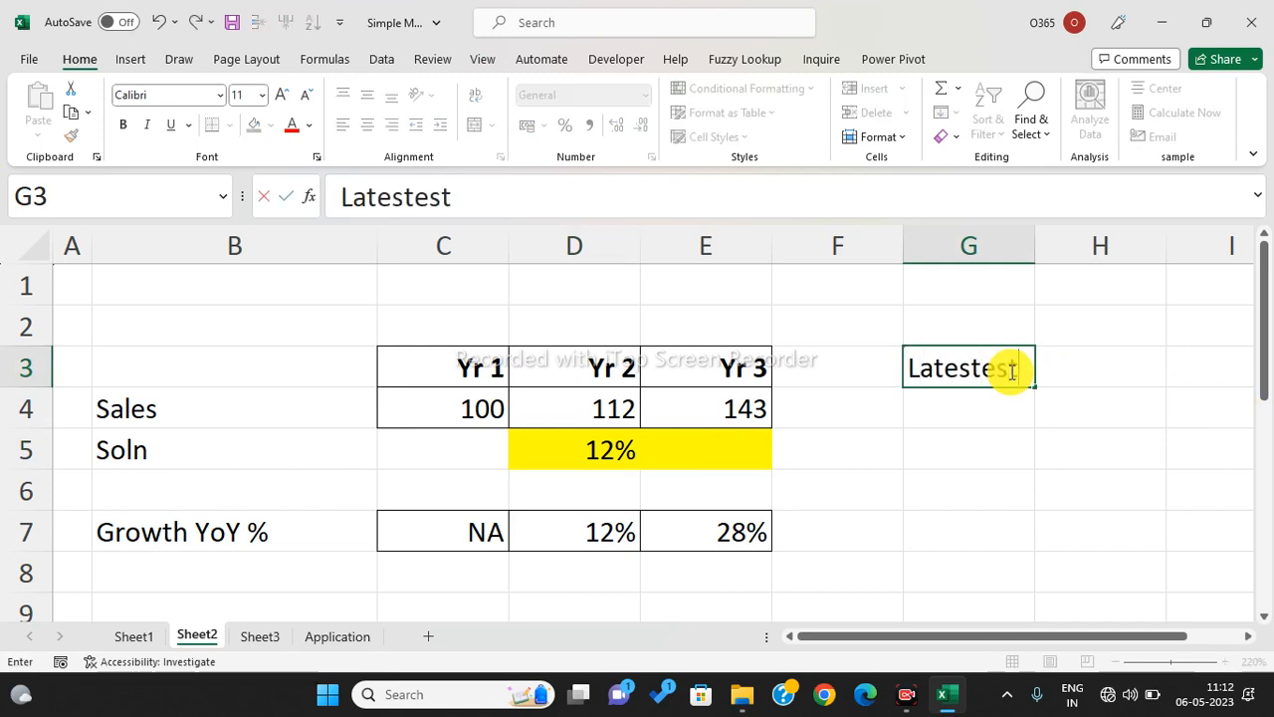
pyautogui.press('BackSpace')
pyautogui.press('BackSpace')
pyautogui.press('BackSpace')
pyautogui.press('BackSpace')
pyautogui.write('t/')
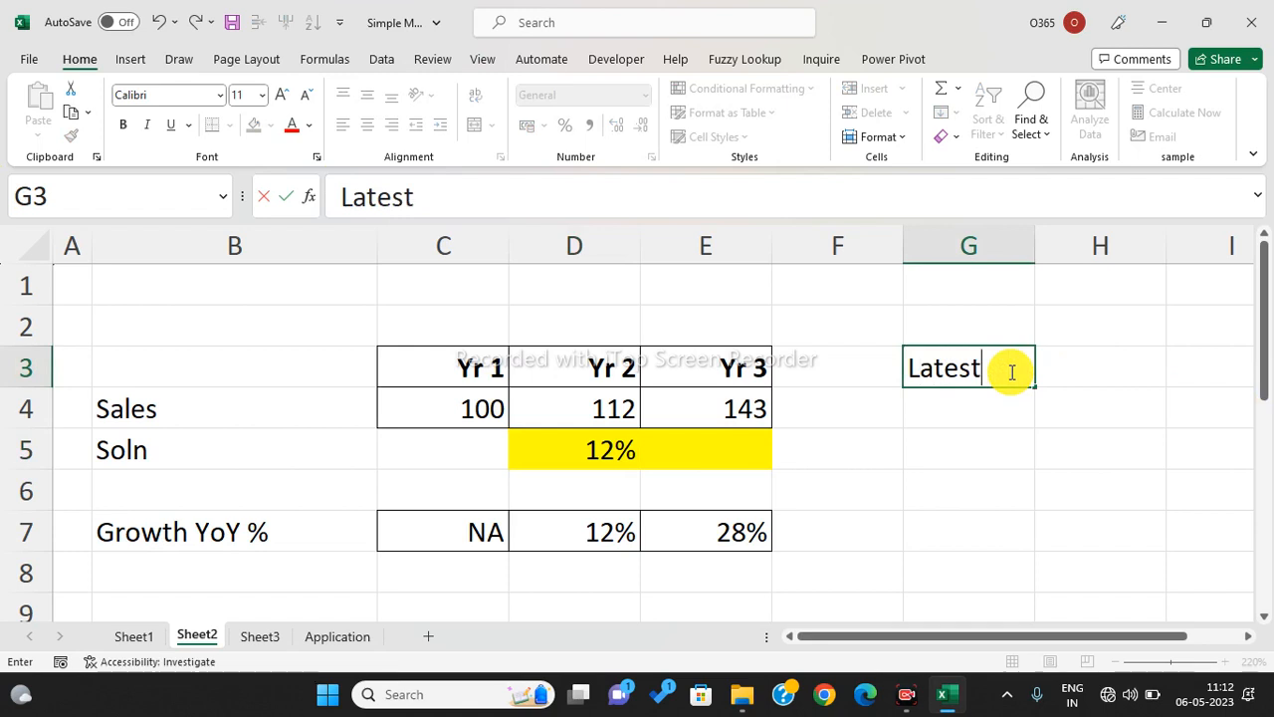
pyautogui.write('Oldest-1')
pyautogui.press('Return')
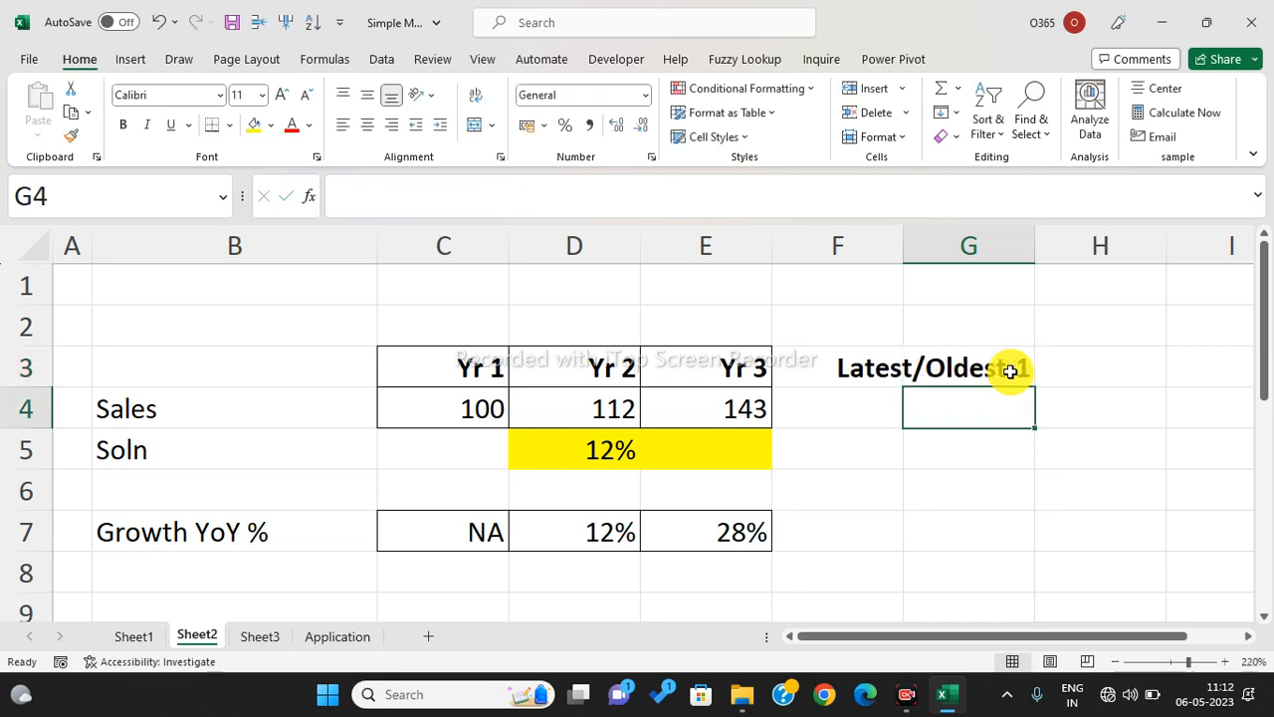
pyautogui.click(1009, 370)
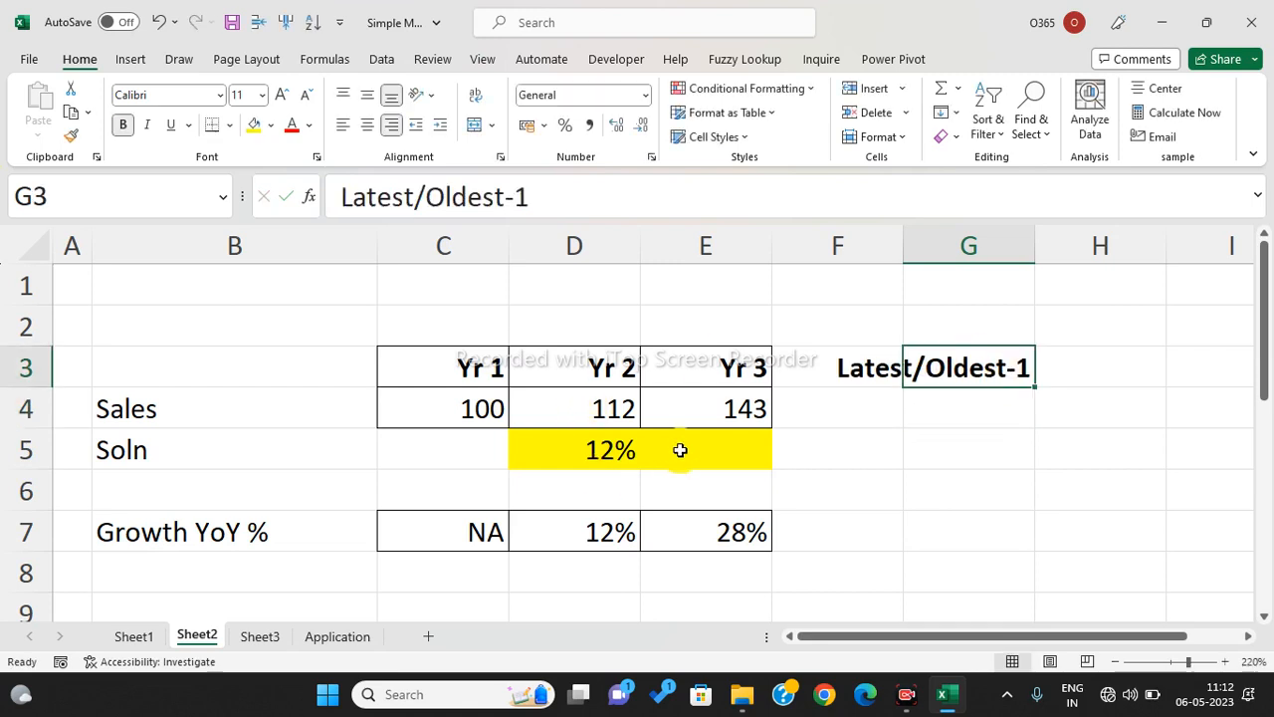
# - Fill D5's growth formula across to E5, showing 28% Yr 3 growth, then go to Sheet3
pyautogui.click(614, 453)
pyautogui.moveTo(643, 466); pyautogui.dragTo(740, 465)
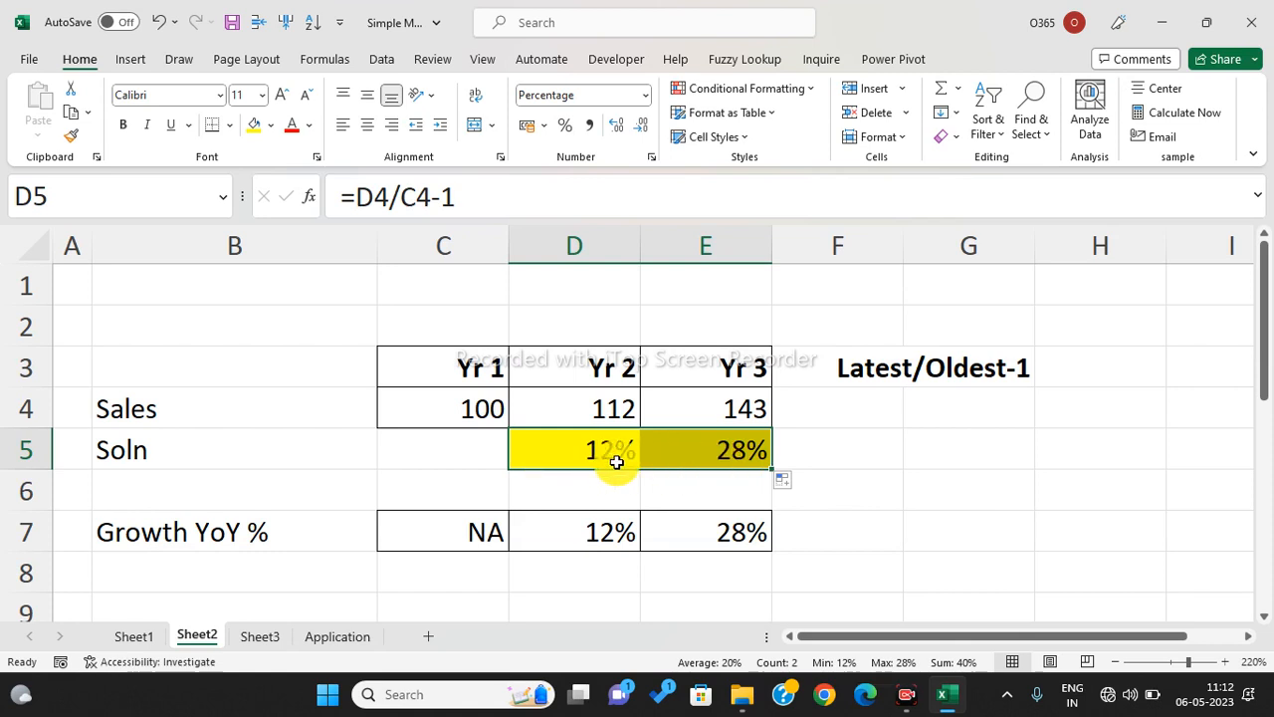
pyautogui.click(263, 636)
pyautogui.click(597, 440)
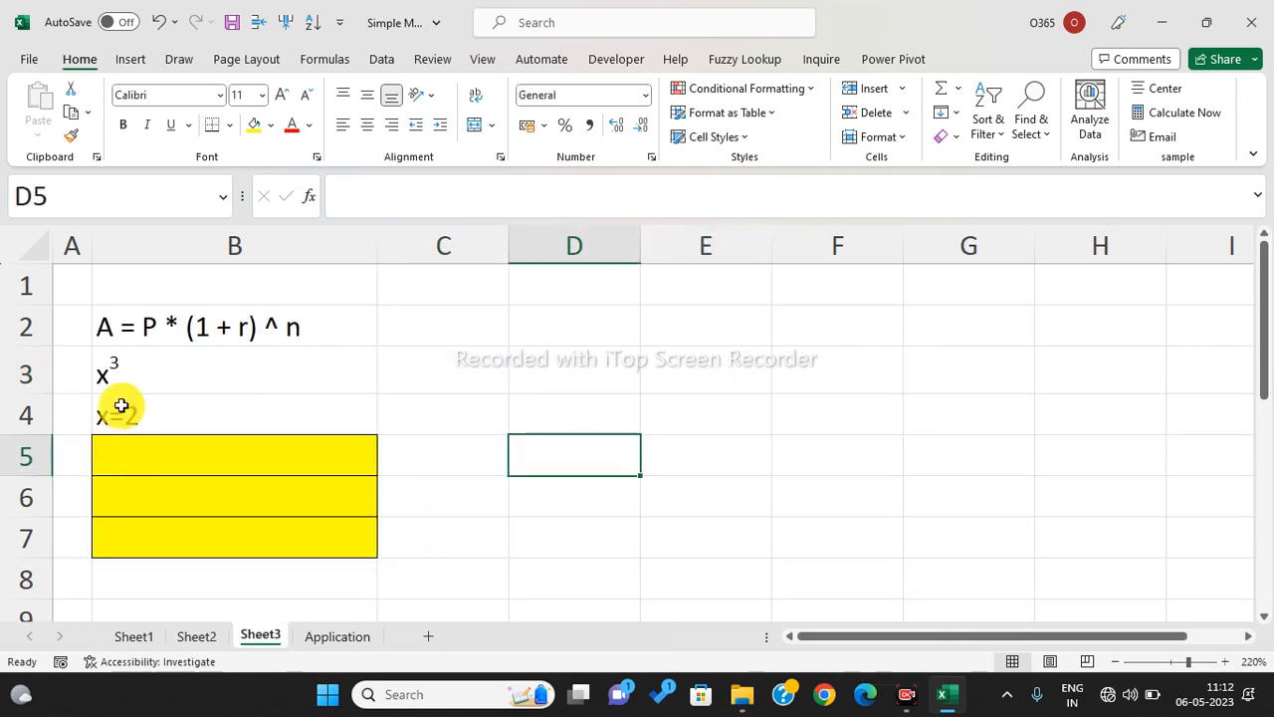
# - Compute 2 cubed as =2*2*2 in B5, =2^3 in B6 and =POWER(2,3) in B7
pyautogui.click(142, 381)
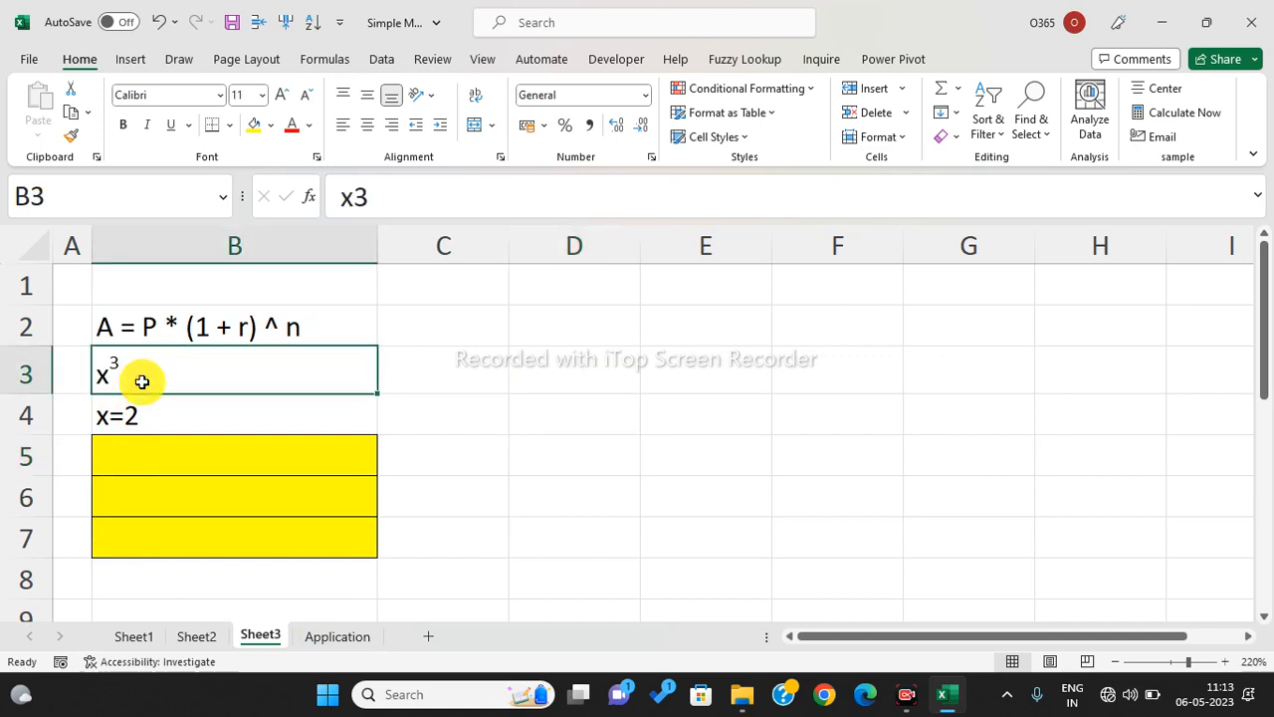
pyautogui.click(125, 411)
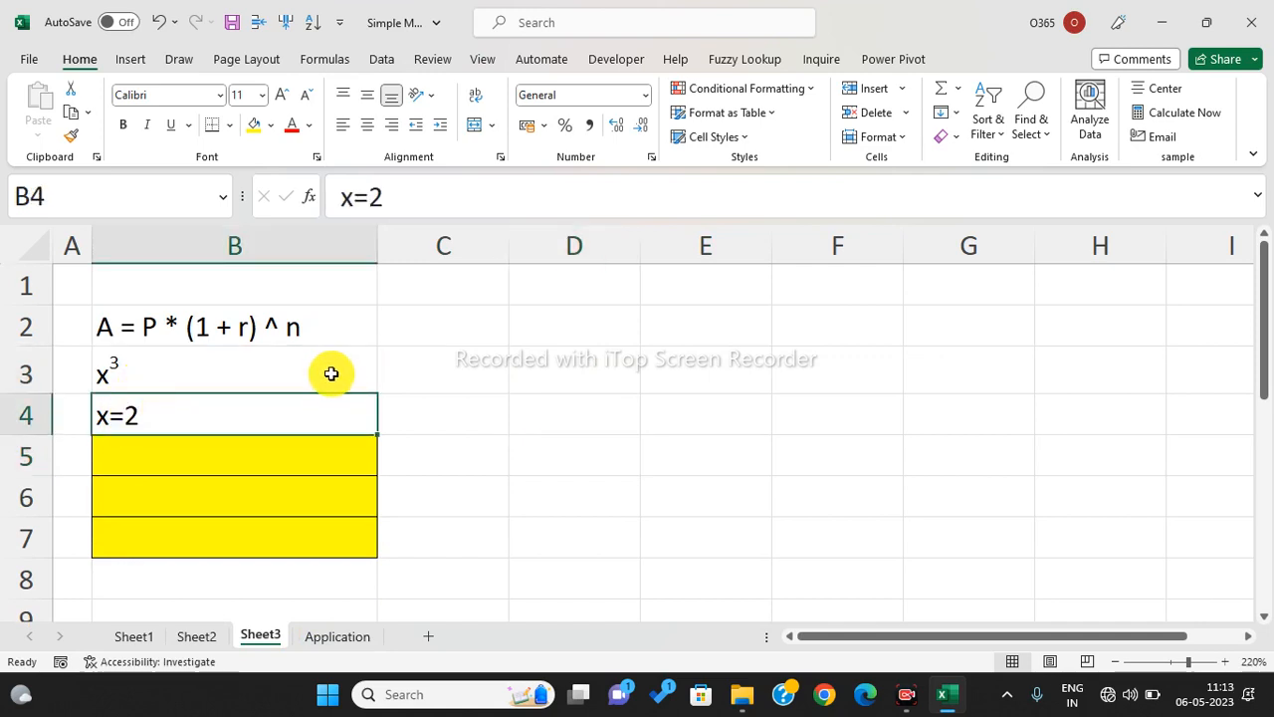
pyautogui.click(157, 453)
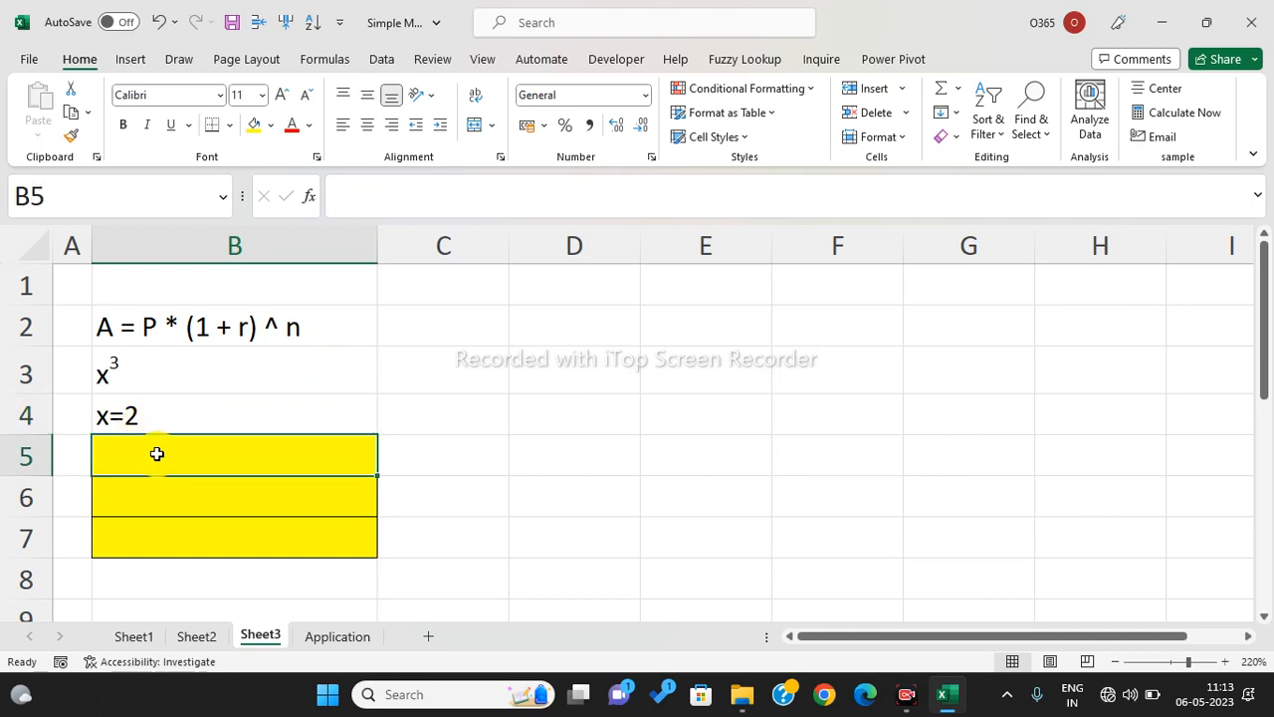
pyautogui.write('=2*2*2')
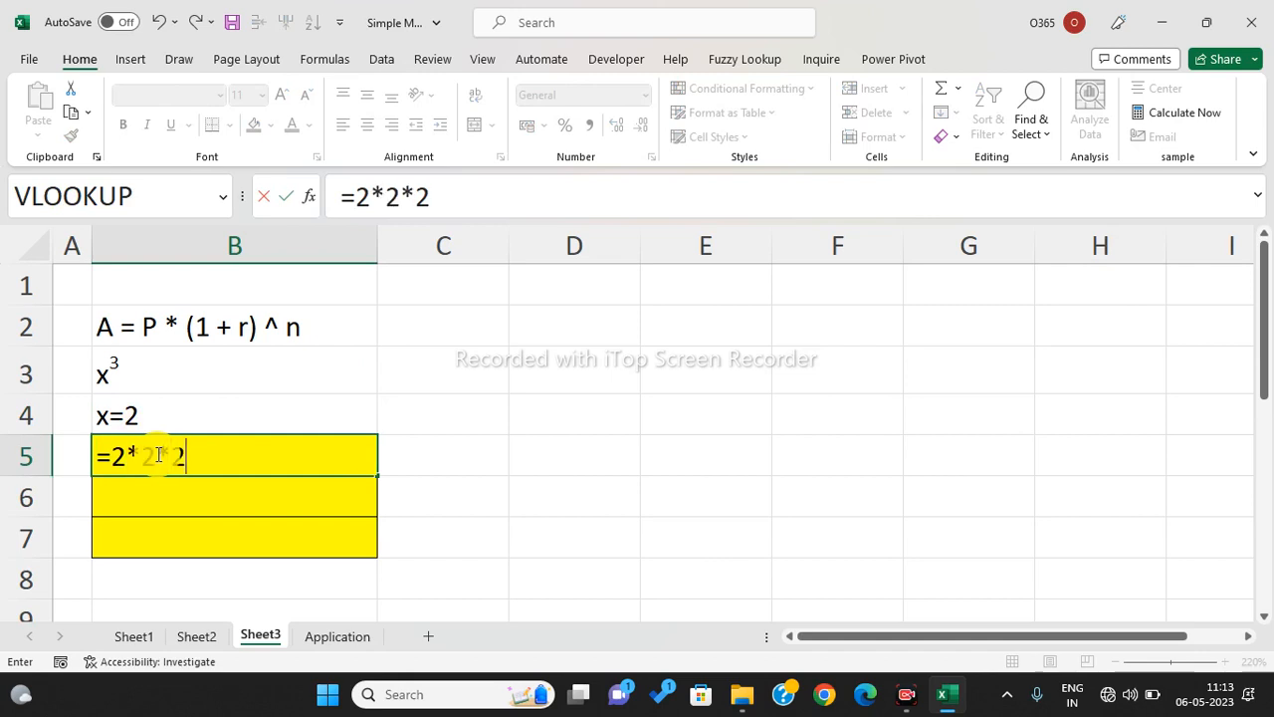
pyautogui.press('Return')
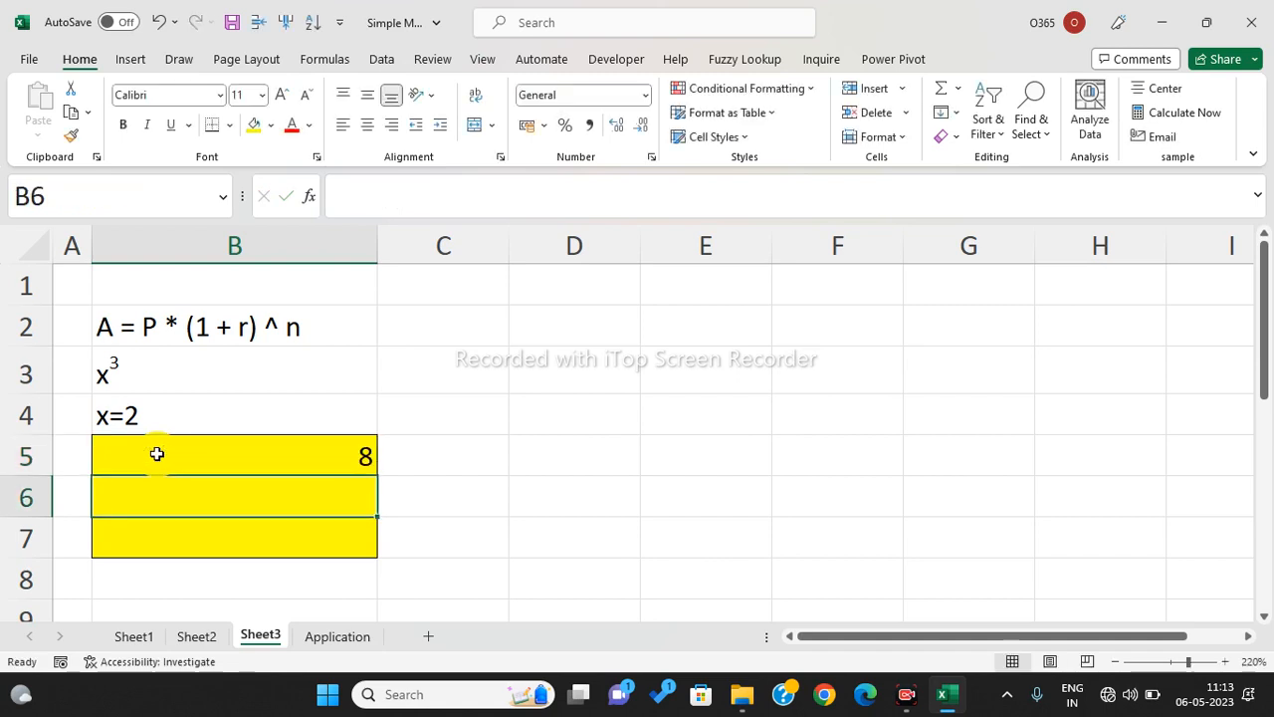
pyautogui.write('=2')
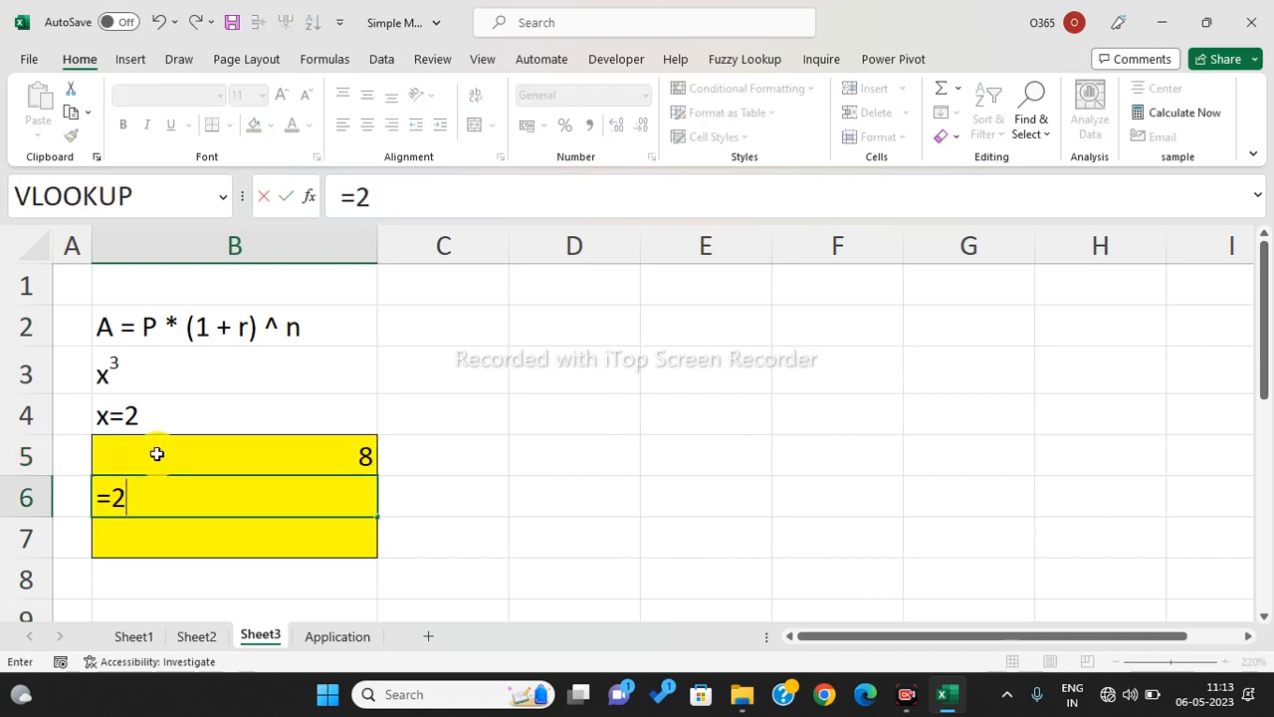
pyautogui.write('^3')
pyautogui.press('Return')
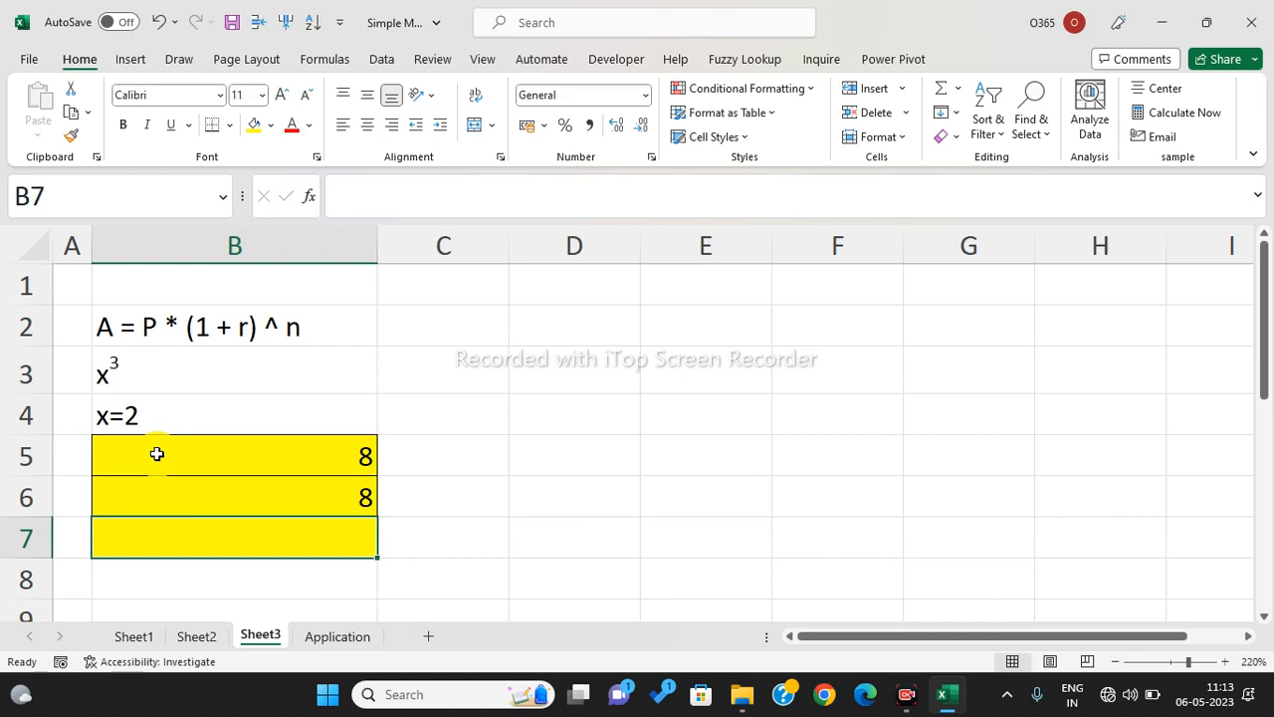
pyautogui.write('=power')
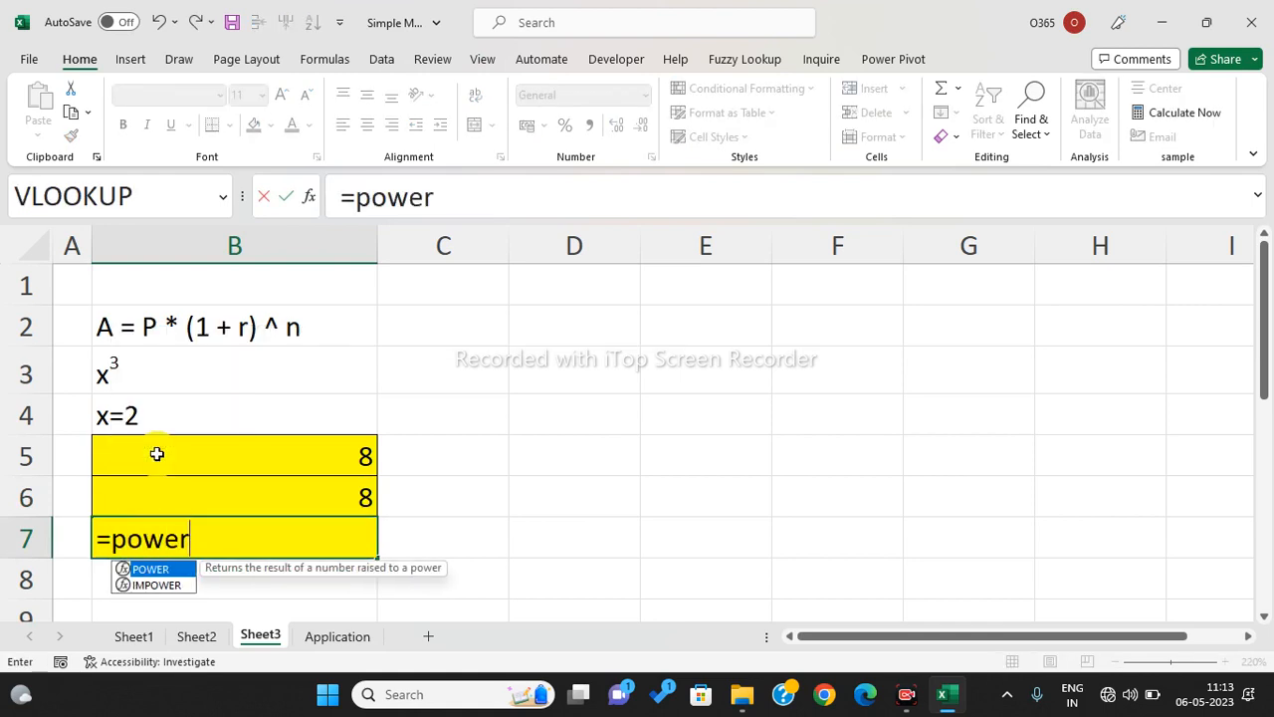
pyautogui.press('Tab')
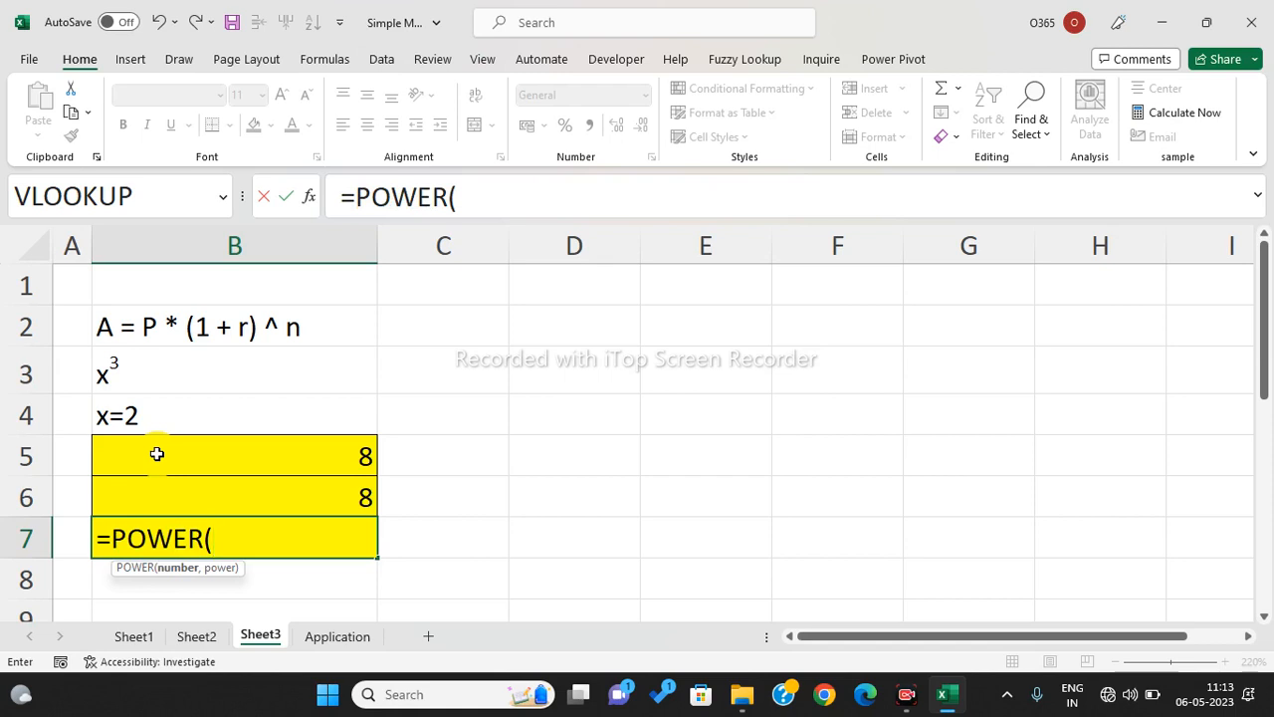
pyautogui.write('2,3)')
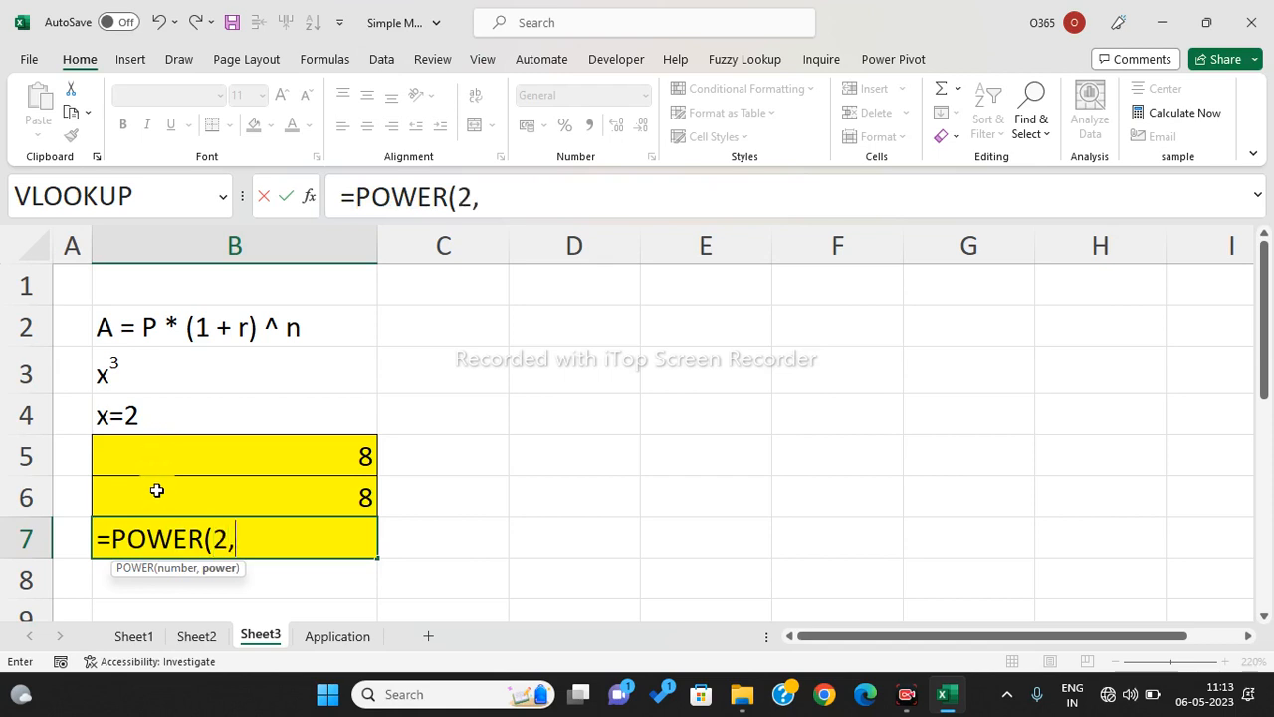
pyautogui.press('Return')
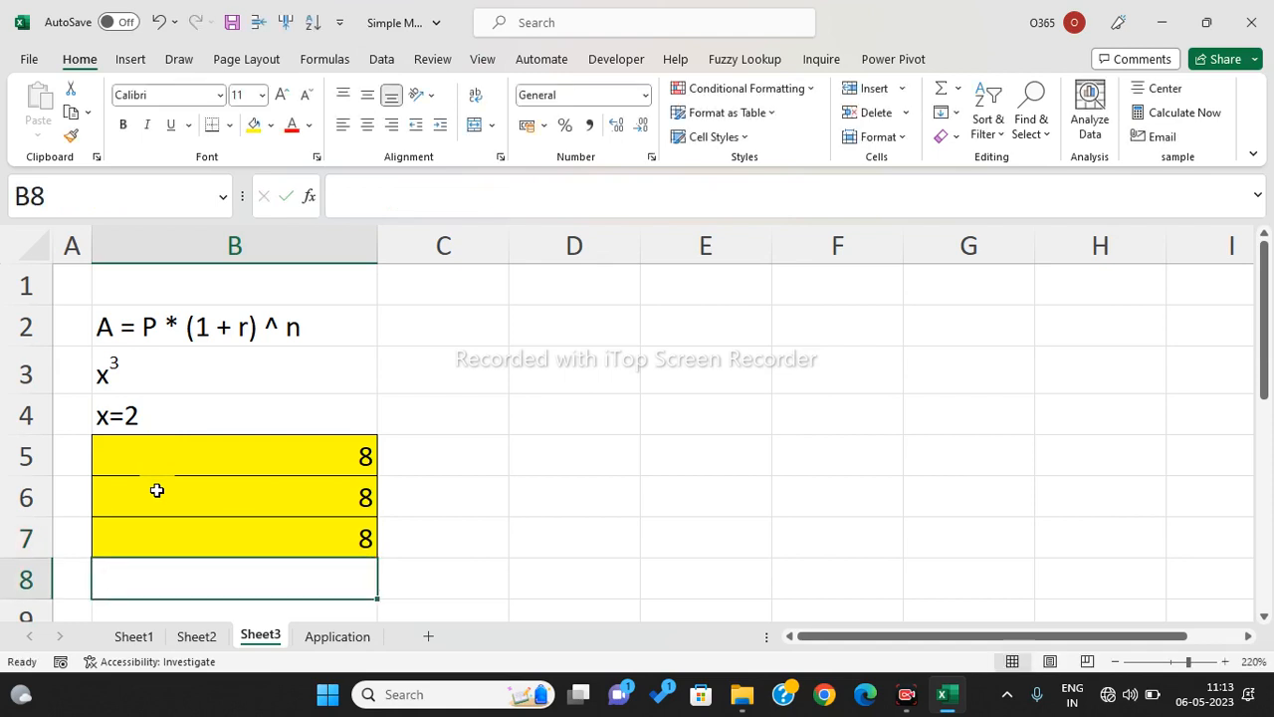
# - Review the B5, B6 and B7 formulas in the formula bar, leaving each unchanged
pyautogui.click(312, 453)
pyautogui.moveTo(355, 196); pyautogui.dragTo(439, 188)
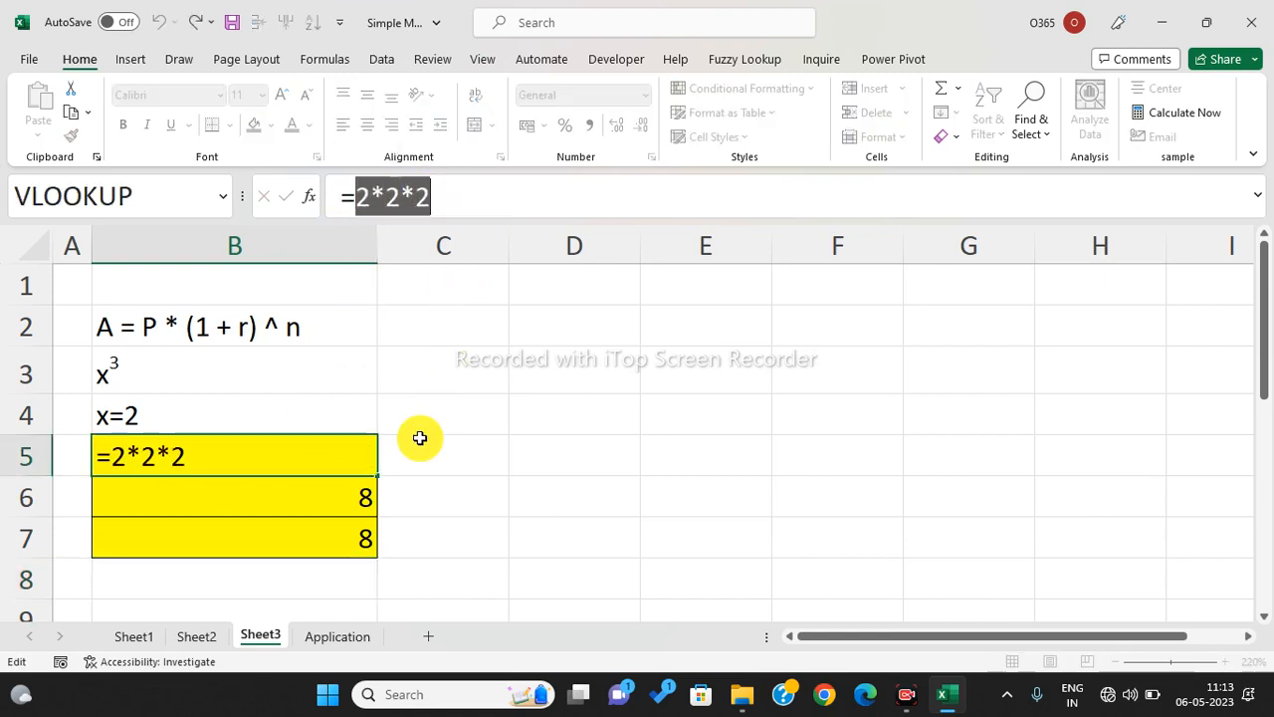
pyautogui.press('Escape')
pyautogui.click(329, 503)
pyautogui.click(356, 196)
pyautogui.moveTo(368, 196); pyautogui.dragTo(388, 191)
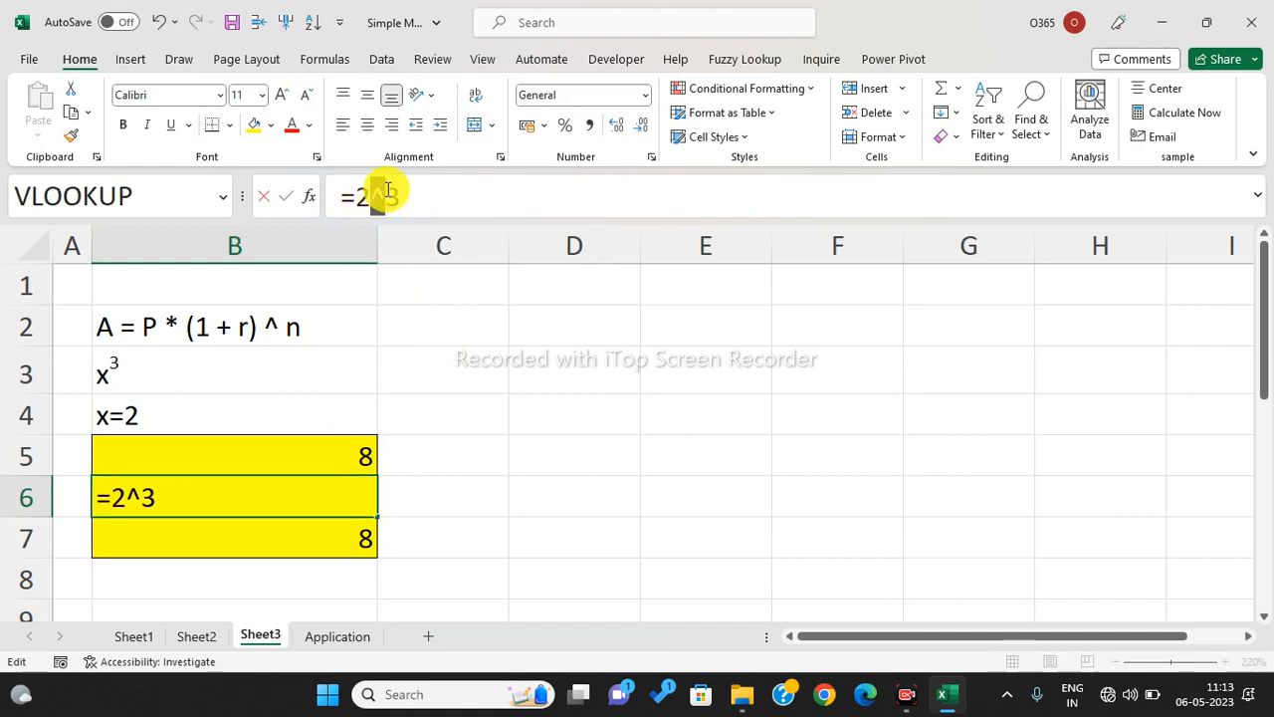
pyautogui.press('Escape')
pyautogui.click(358, 526)
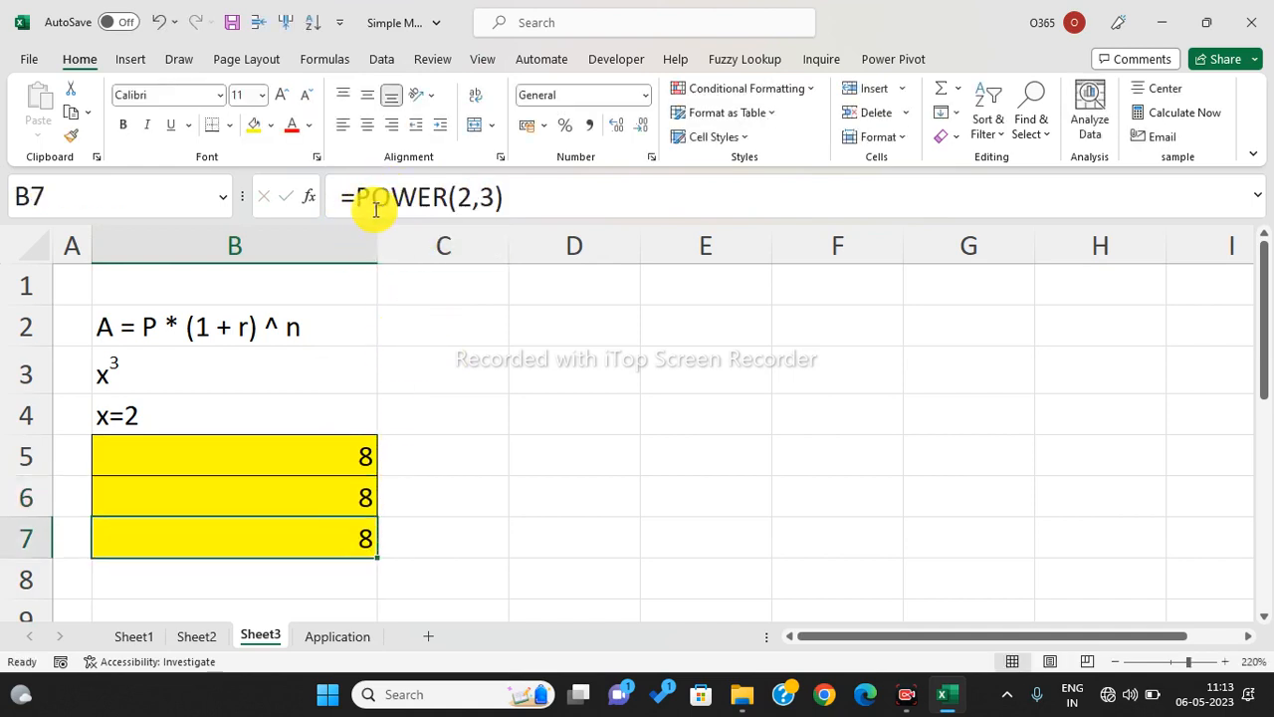
pyautogui.moveTo(355, 196); pyautogui.dragTo(504, 181)
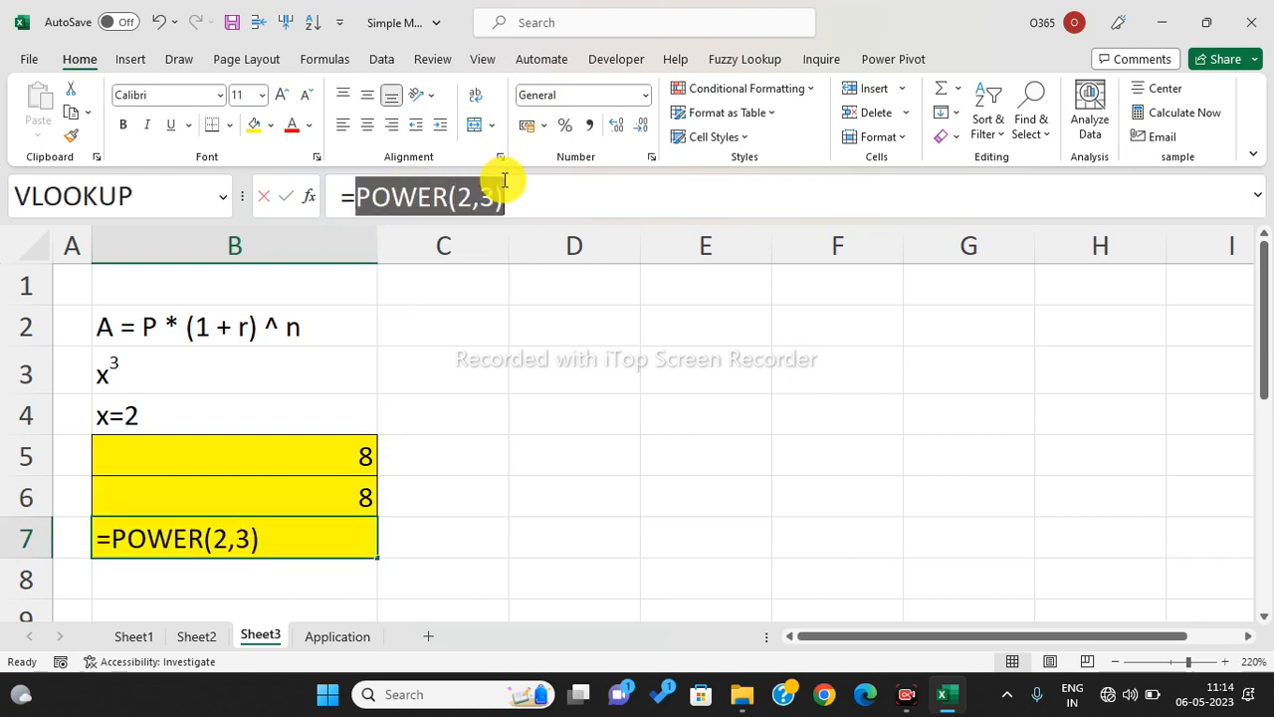
pyautogui.moveTo(503, 180); pyautogui.dragTo(504, 181)
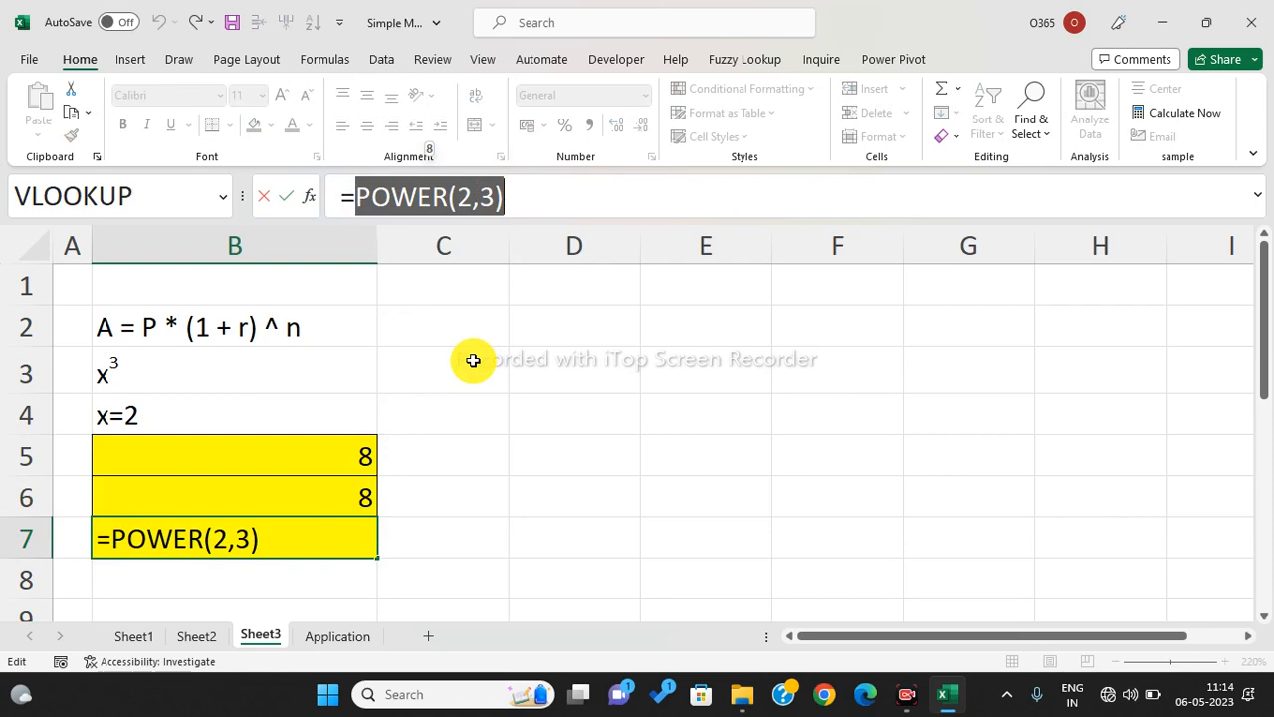
pyautogui.press('Escape')
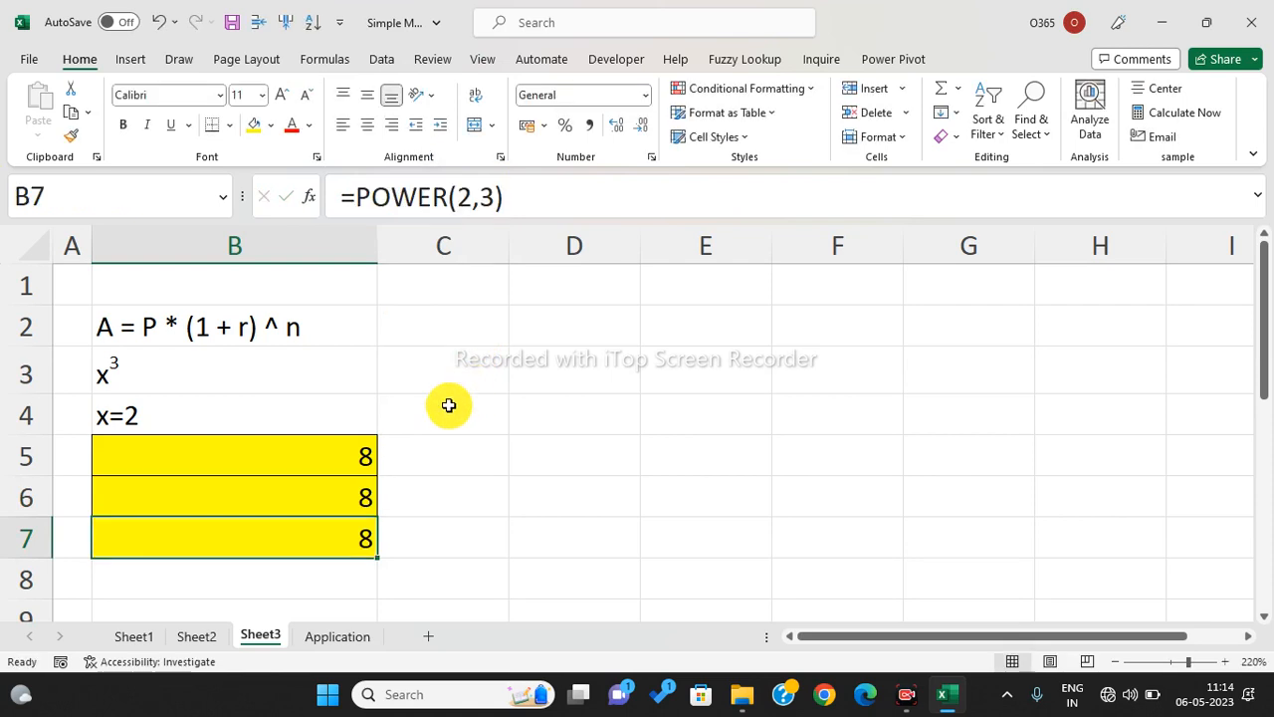
pyautogui.click(137, 341)
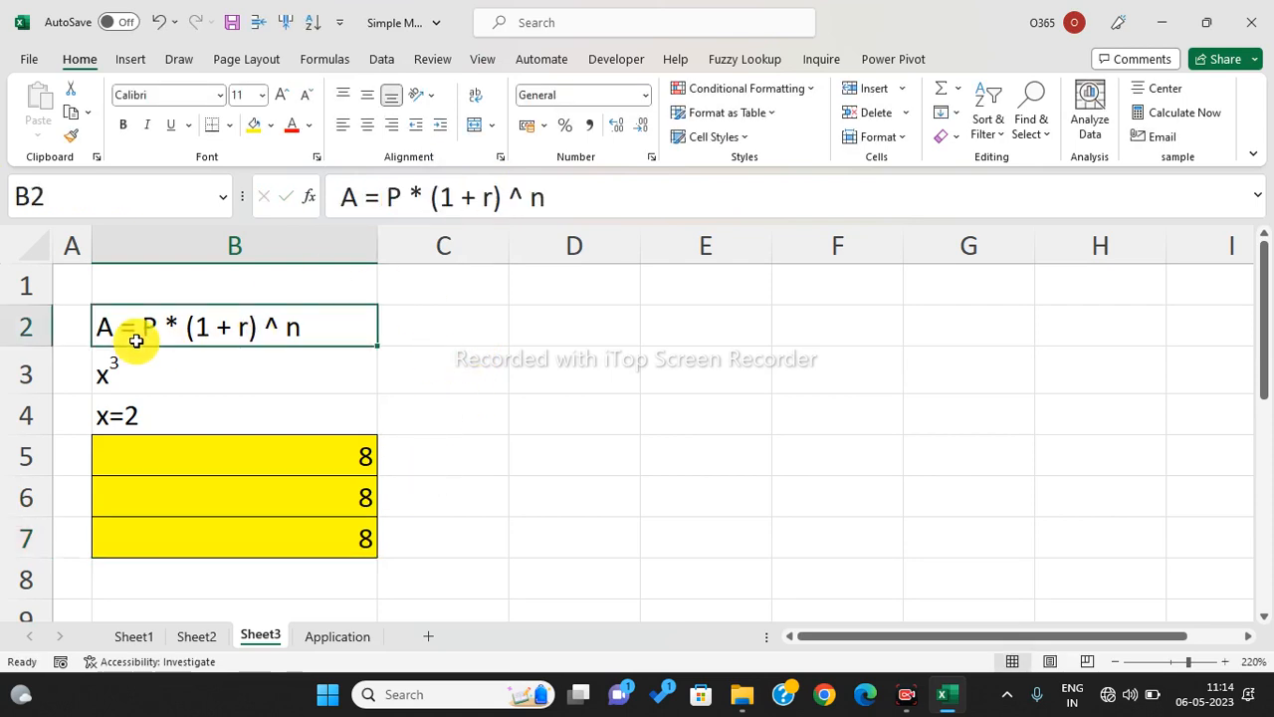
# - Copy the compound-interest formula text and paste it into F3 of the Application sheet
pyautogui.hotkey('ctrl', 'c')
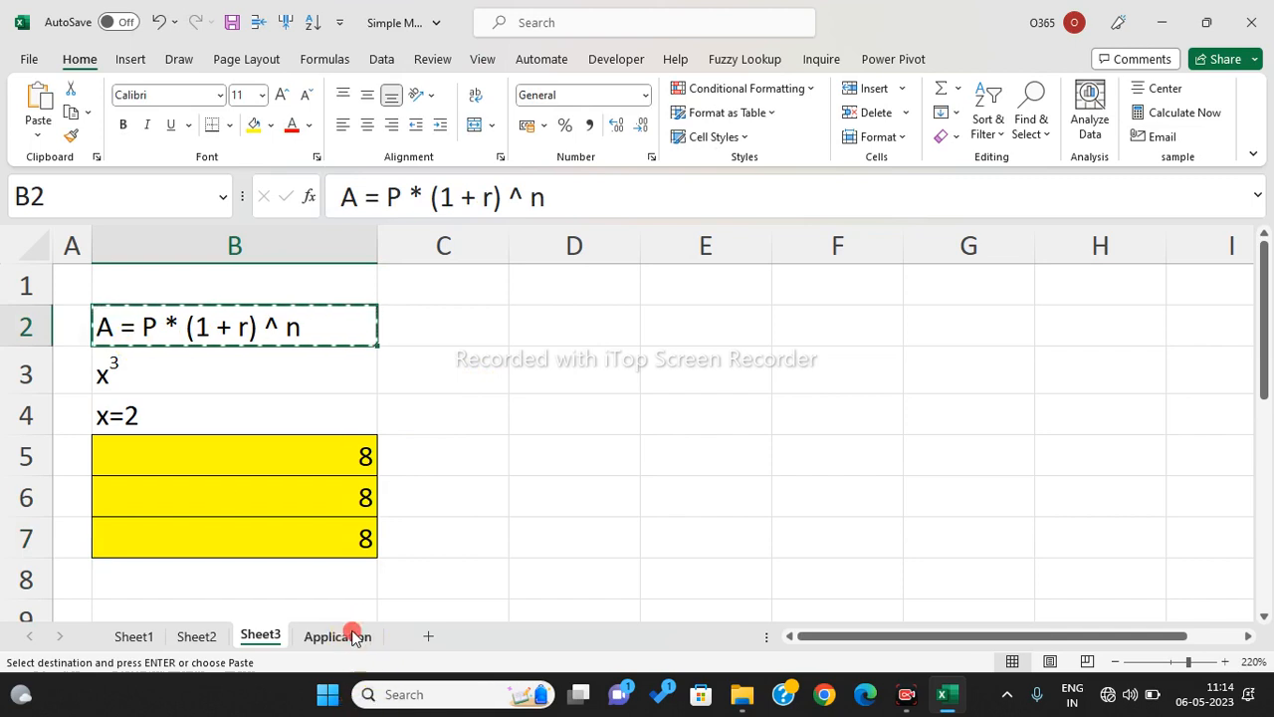
pyautogui.click(339, 636)
pyautogui.click(766, 323)
pyautogui.click(796, 321)
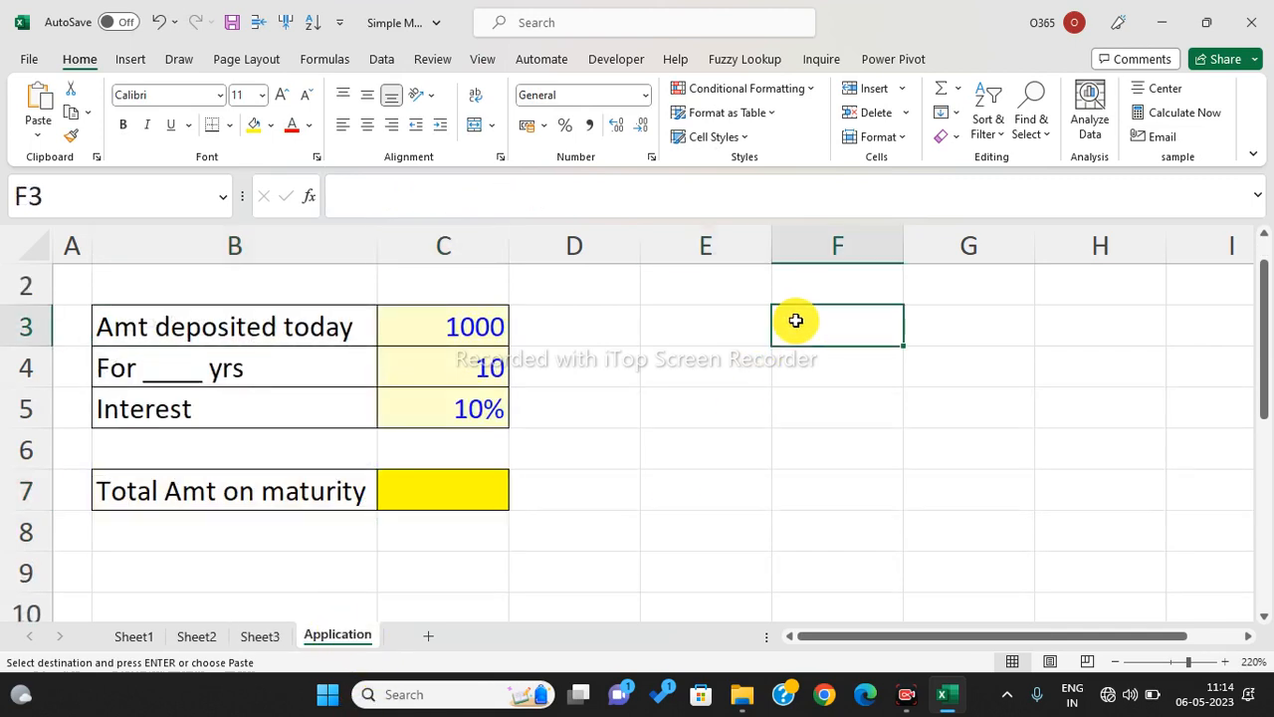
pyautogui.hotkey('ctrl', 'v')
pyautogui.click(787, 400)
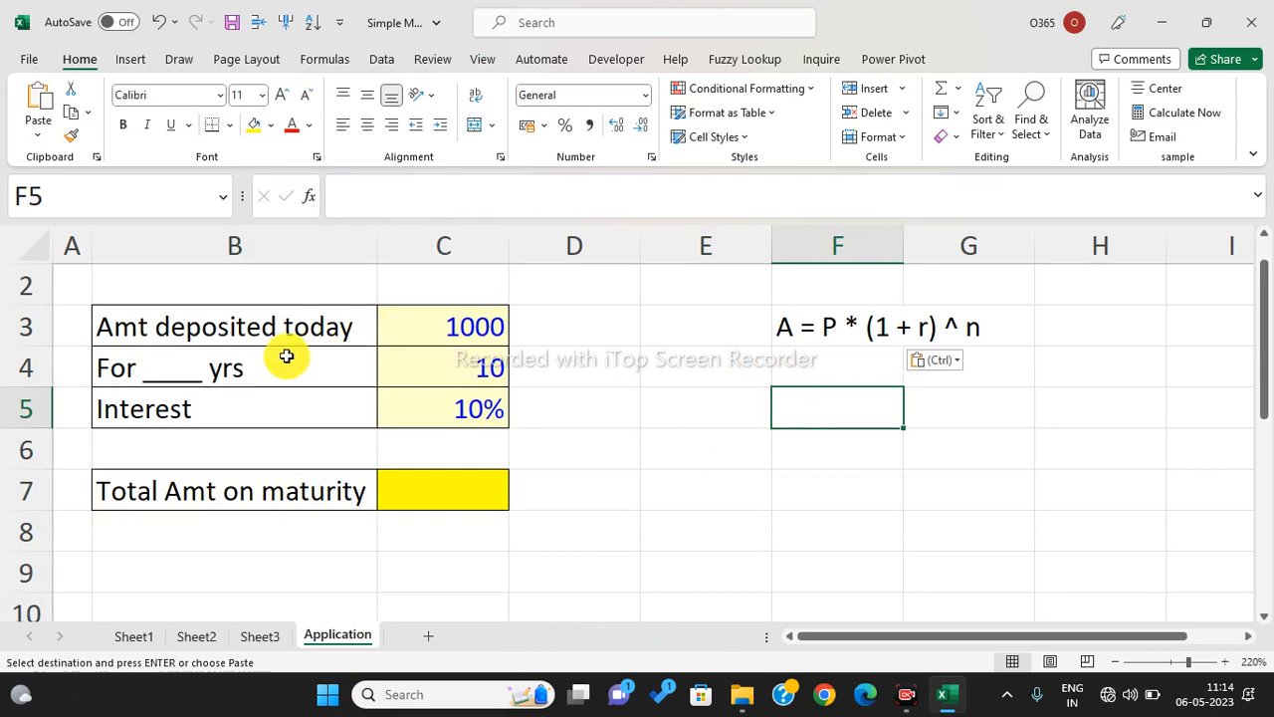
# - Point out the 1000 deposit, 10 years and 10% rate, then begin a formula in C7
pyautogui.moveTo(269, 328); pyautogui.dragTo(412, 327)
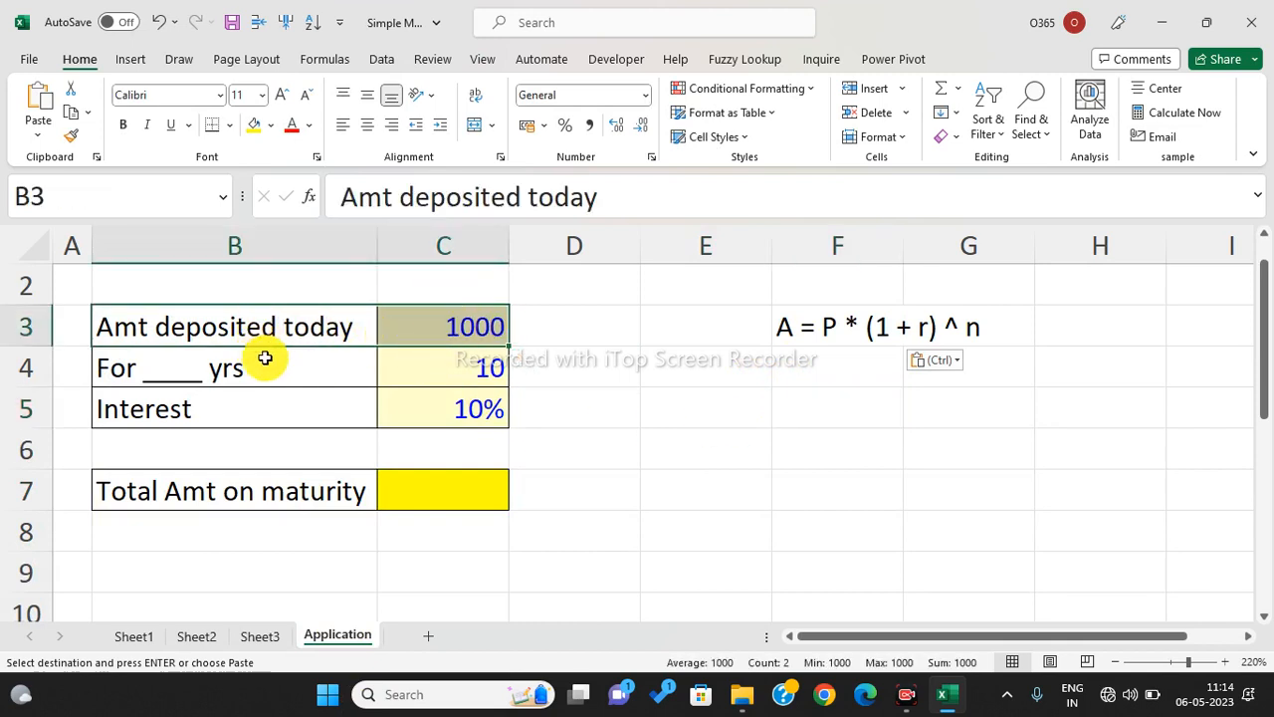
pyautogui.click(442, 364)
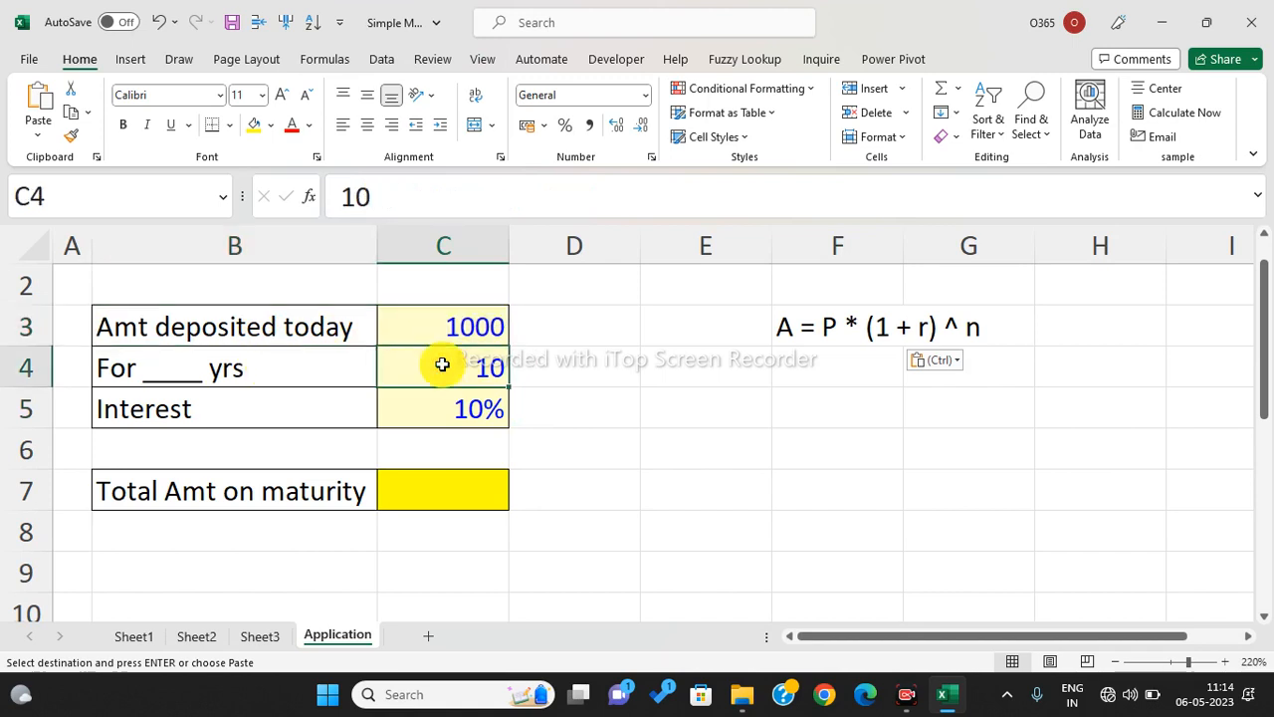
pyautogui.moveTo(288, 415); pyautogui.dragTo(430, 400)
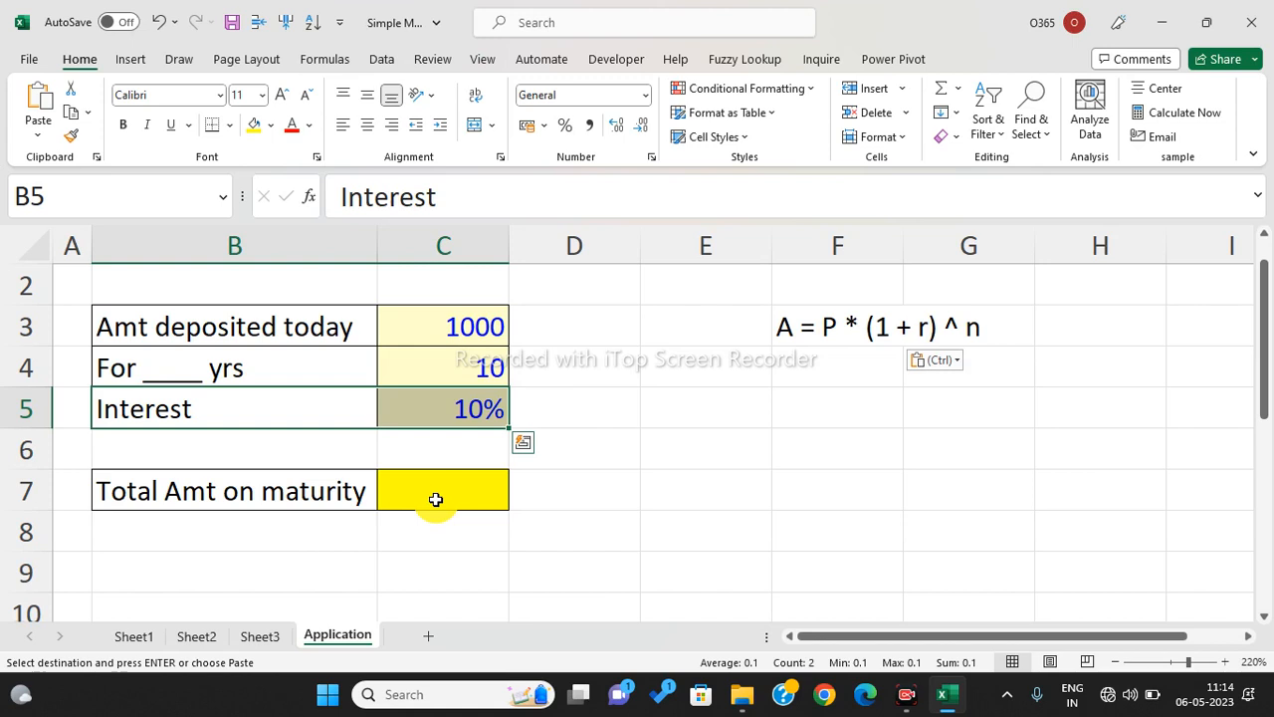
pyautogui.click(432, 489)
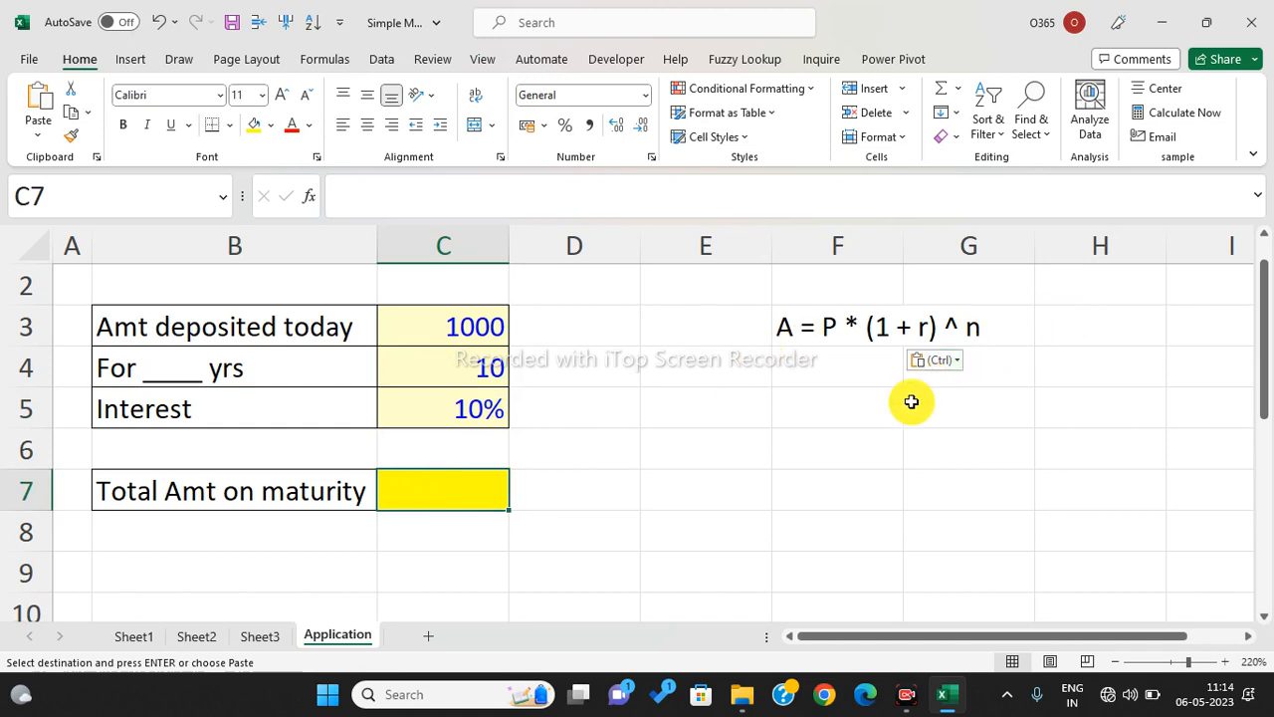
pyautogui.write('=')
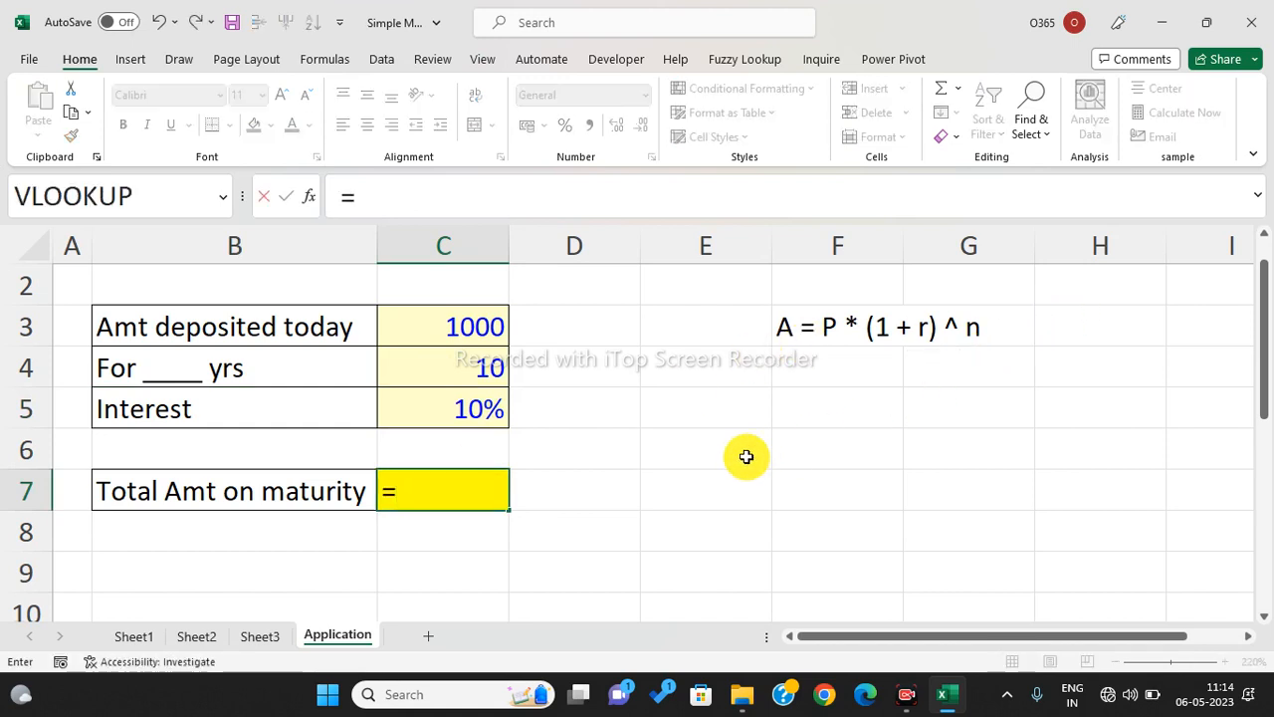
# - Build =C3*(1+C5)^C4 in C7 from the deposit, rate and years cells, returning 2593.742
pyautogui.click(456, 332)
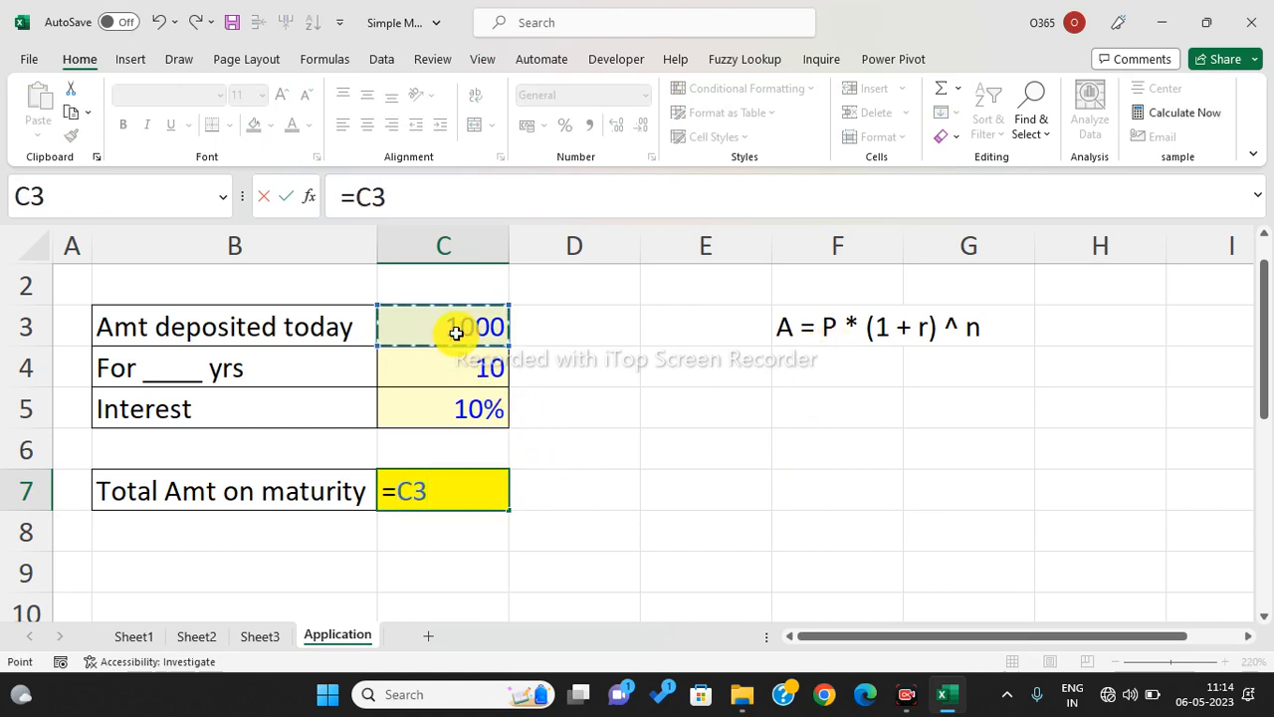
pyautogui.write('*')
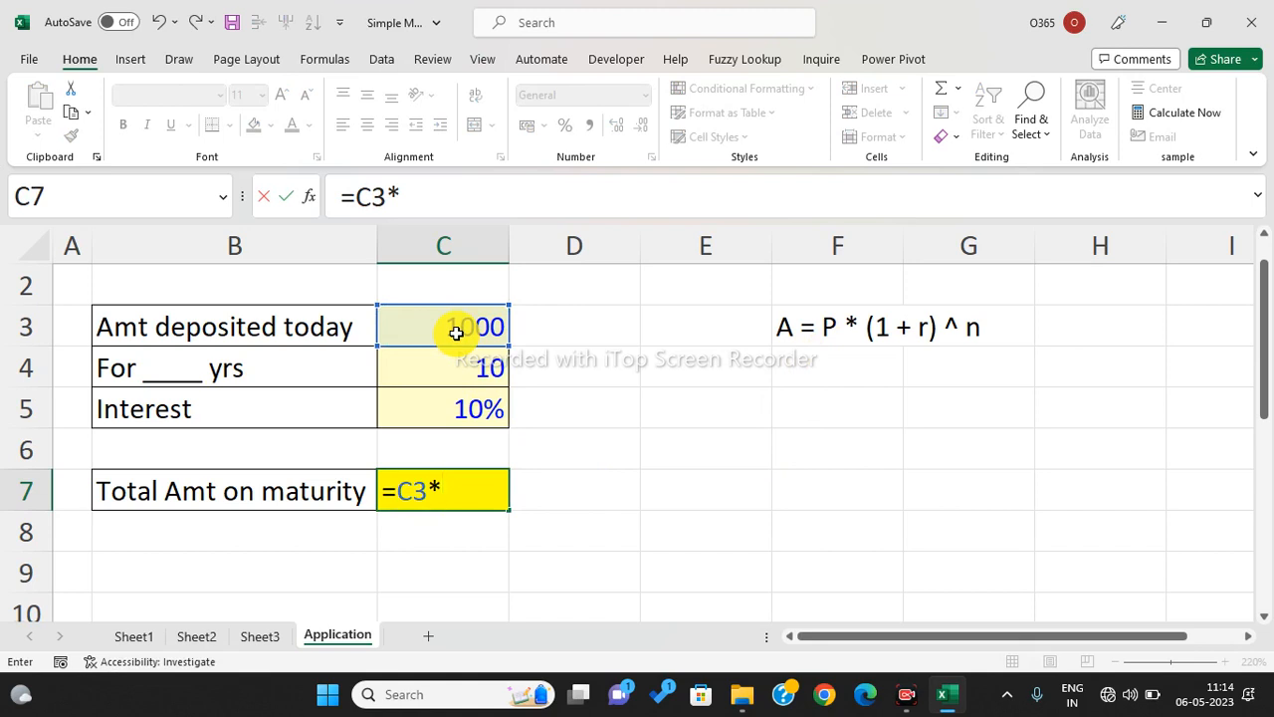
pyautogui.write('(1+')
pyautogui.click(461, 405)
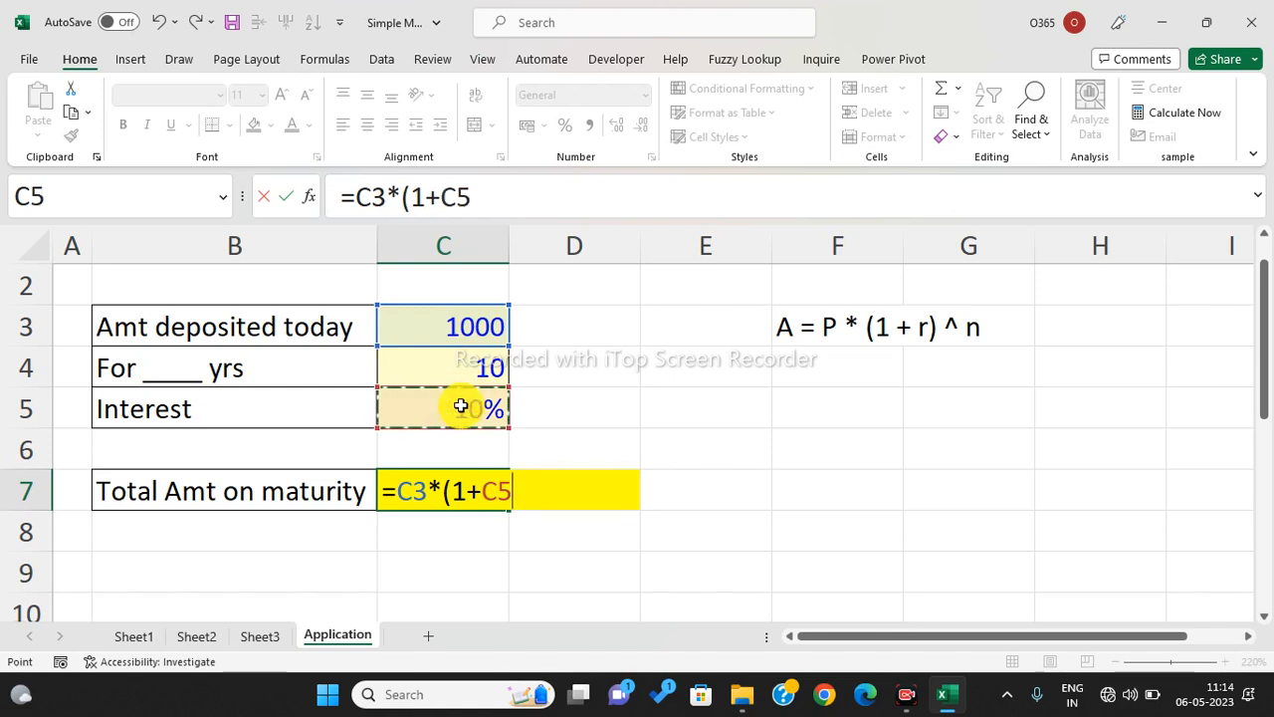
pyautogui.write(')')
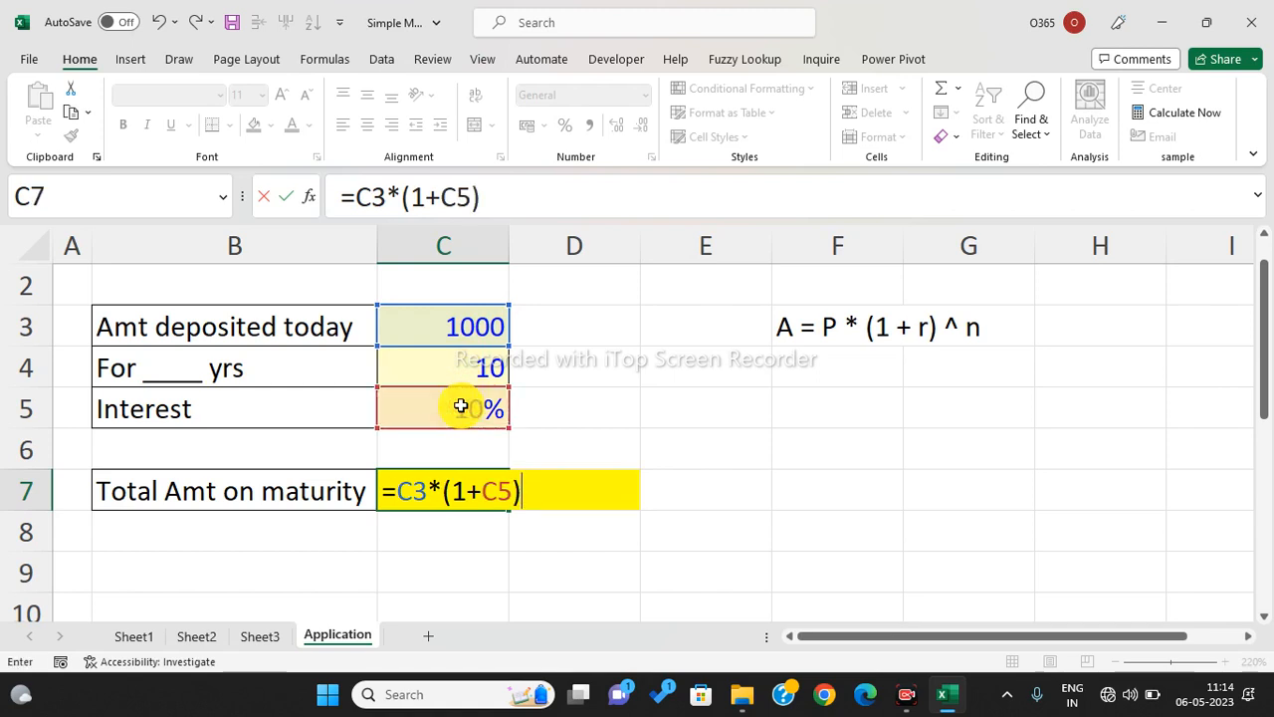
pyautogui.write('^')
pyautogui.click(464, 366)
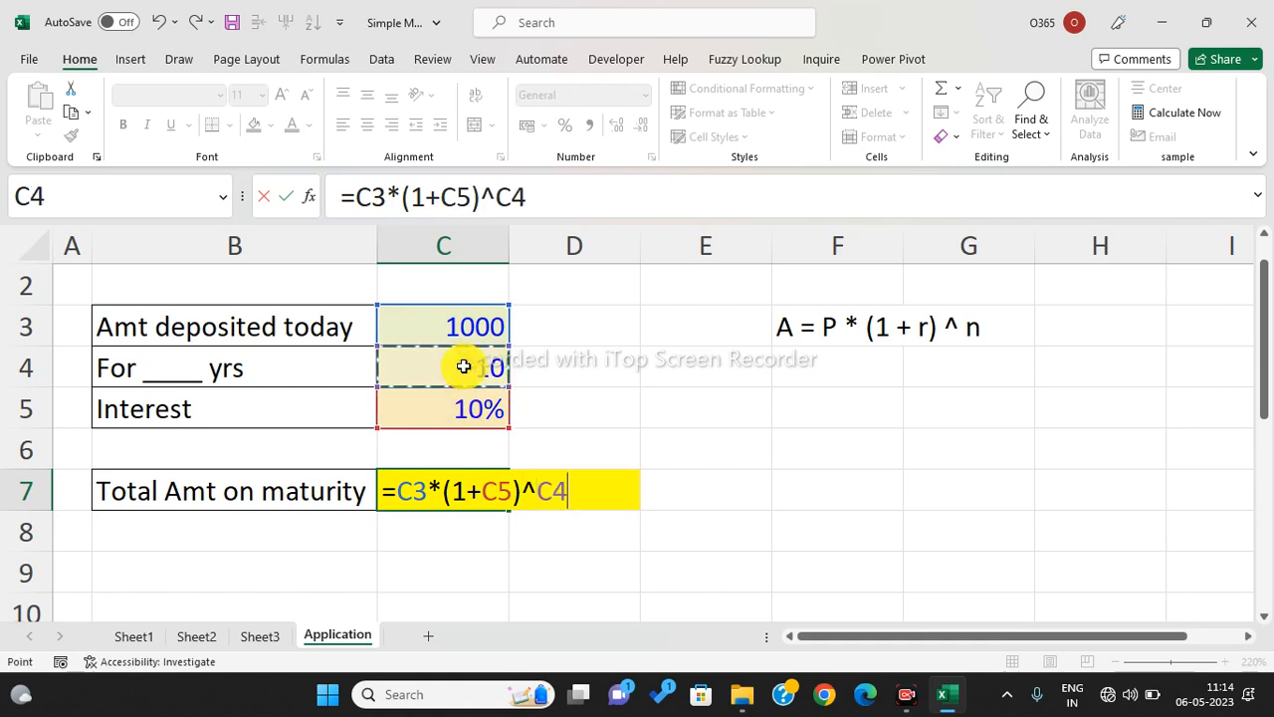
pyautogui.press('Return')
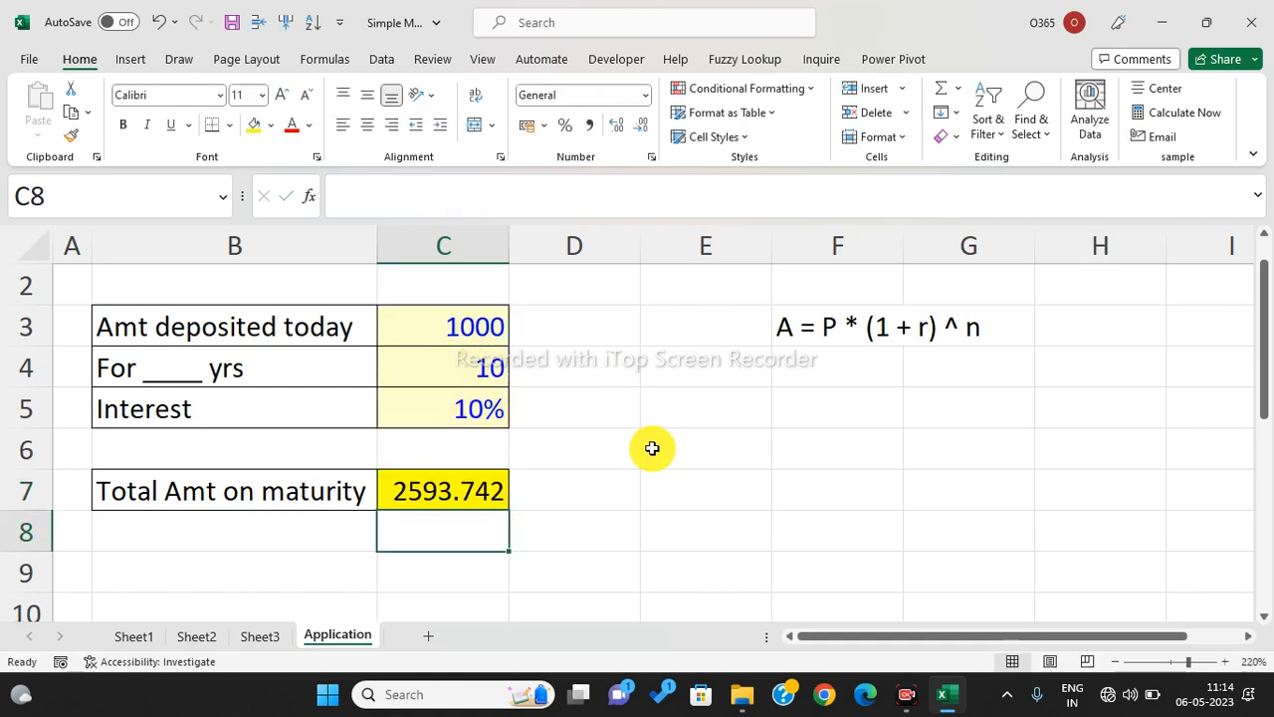
pyautogui.click(462, 497)
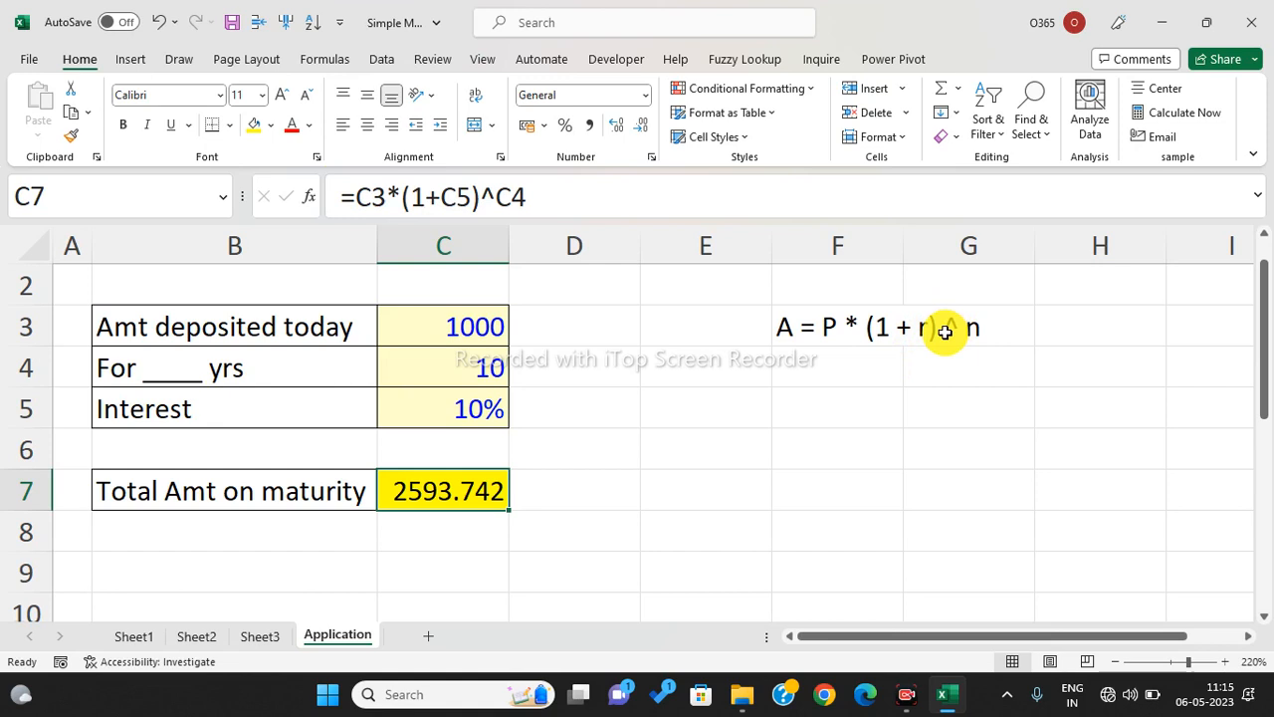
# - On Sheet1, clear the total in D9 and start a SUMPRODUCT function there
pyautogui.click(137, 642)
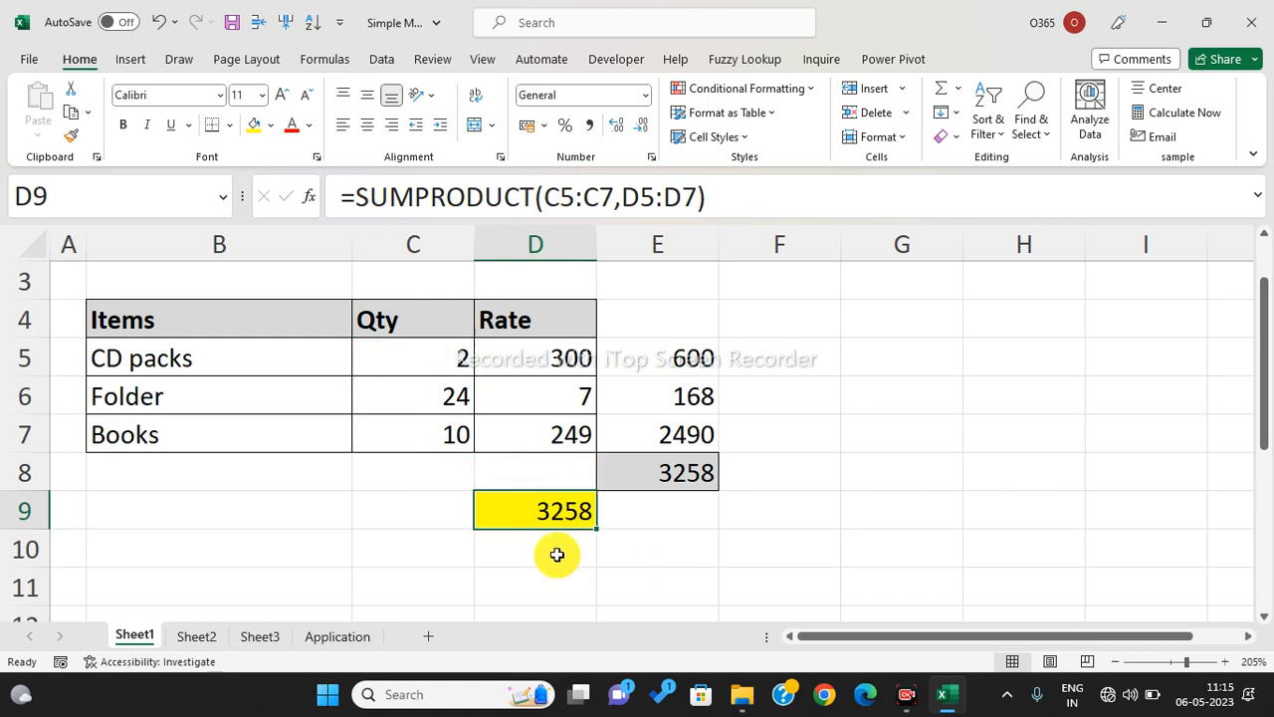
pyautogui.press('Delete')
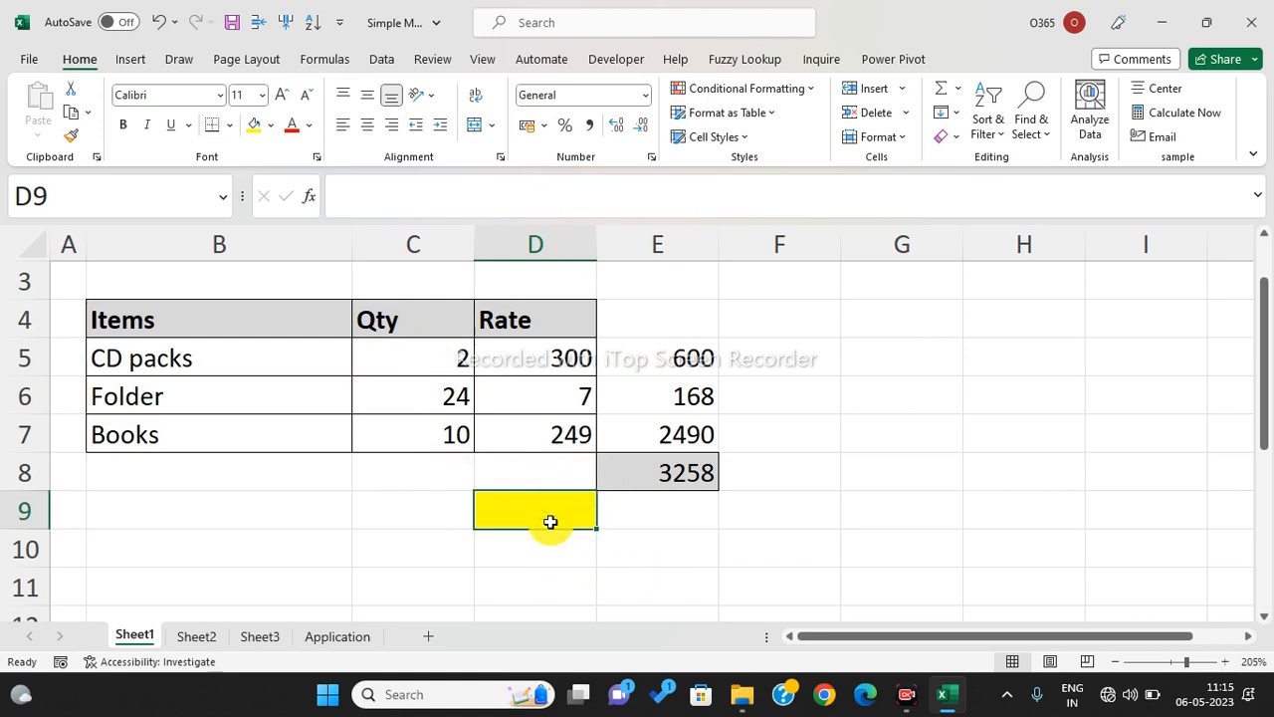
pyautogui.write('=sup')
pyautogui.press('BackSpace')
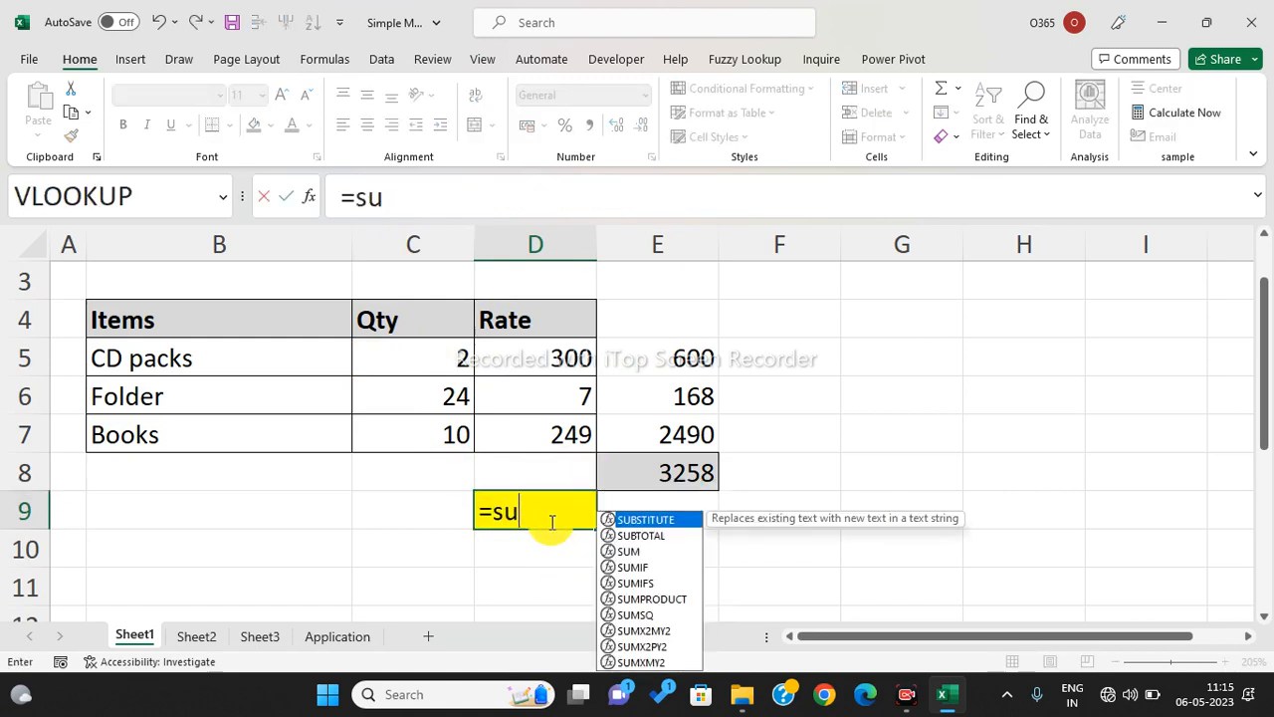
pyautogui.write('mp')
pyautogui.press('Tab')
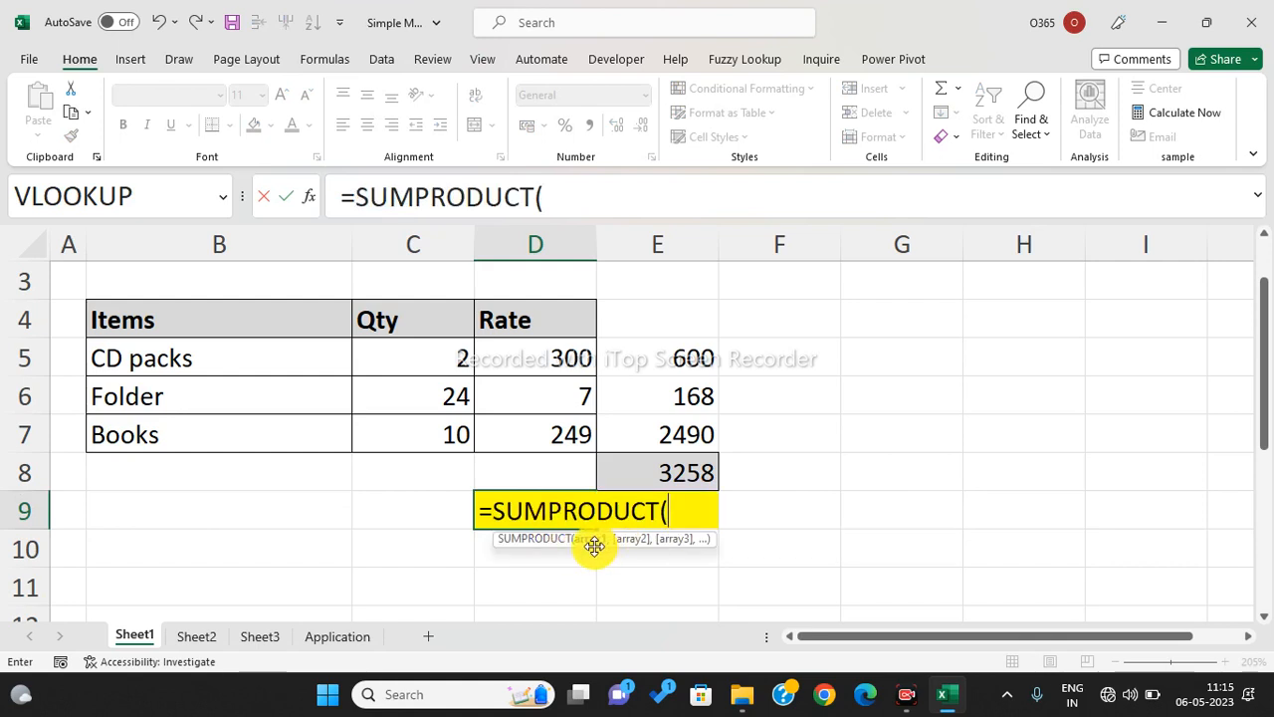
# - Give SUMPRODUCT the ranges C5:C7 and D5:D7 for a 3258 total, then go to Sheet3
pyautogui.moveTo(435, 361); pyautogui.dragTo(446, 424)
pyautogui.write(',')
pyautogui.moveTo(512, 353); pyautogui.dragTo(534, 421)
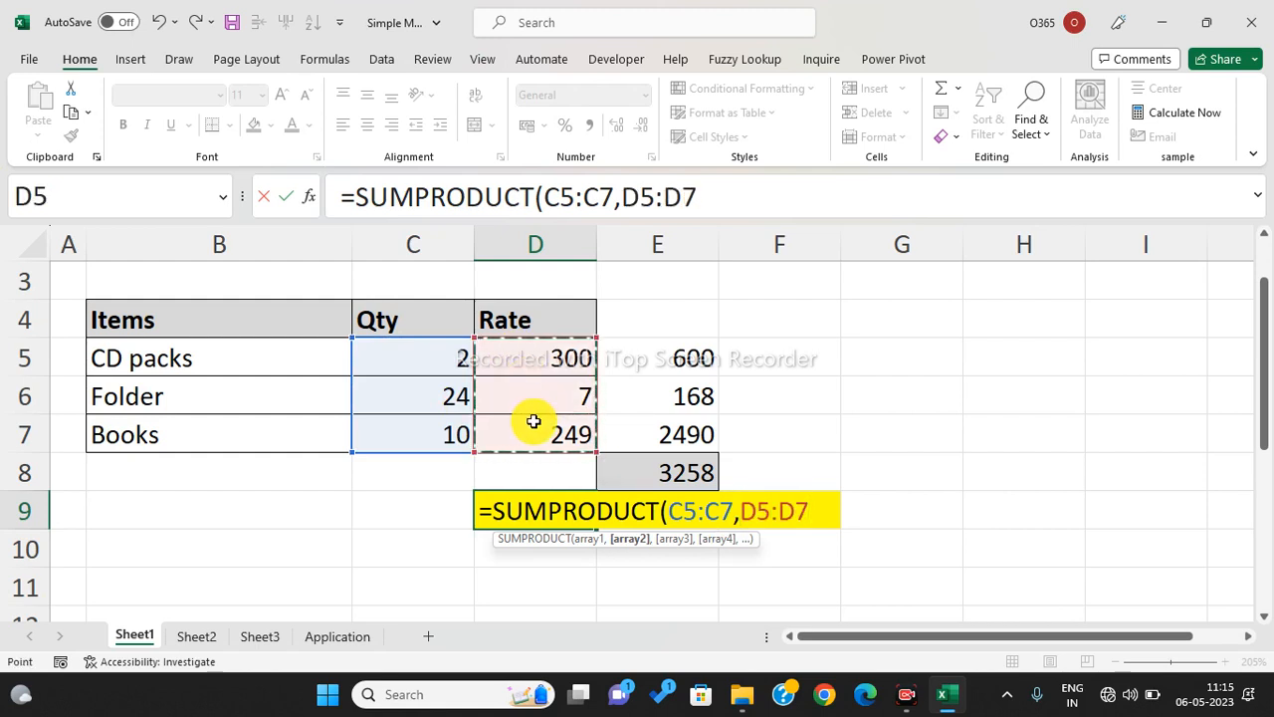
pyautogui.write(')')
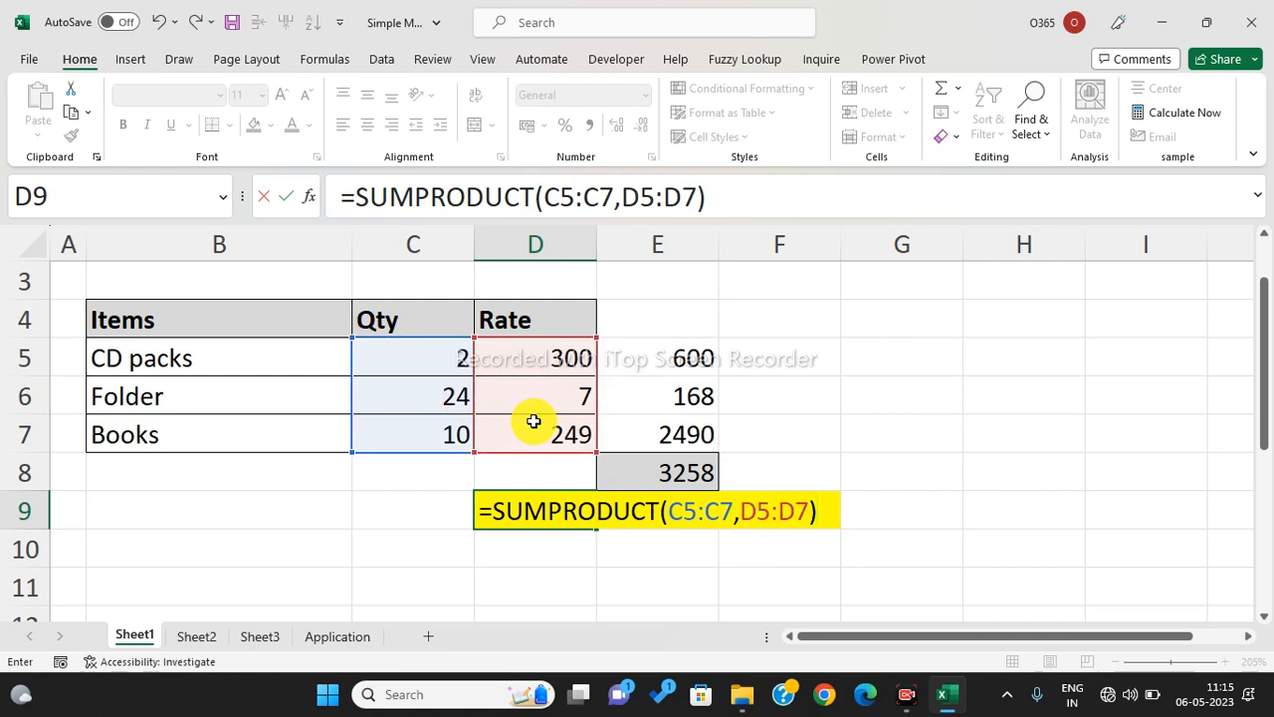
pyautogui.press('Return')
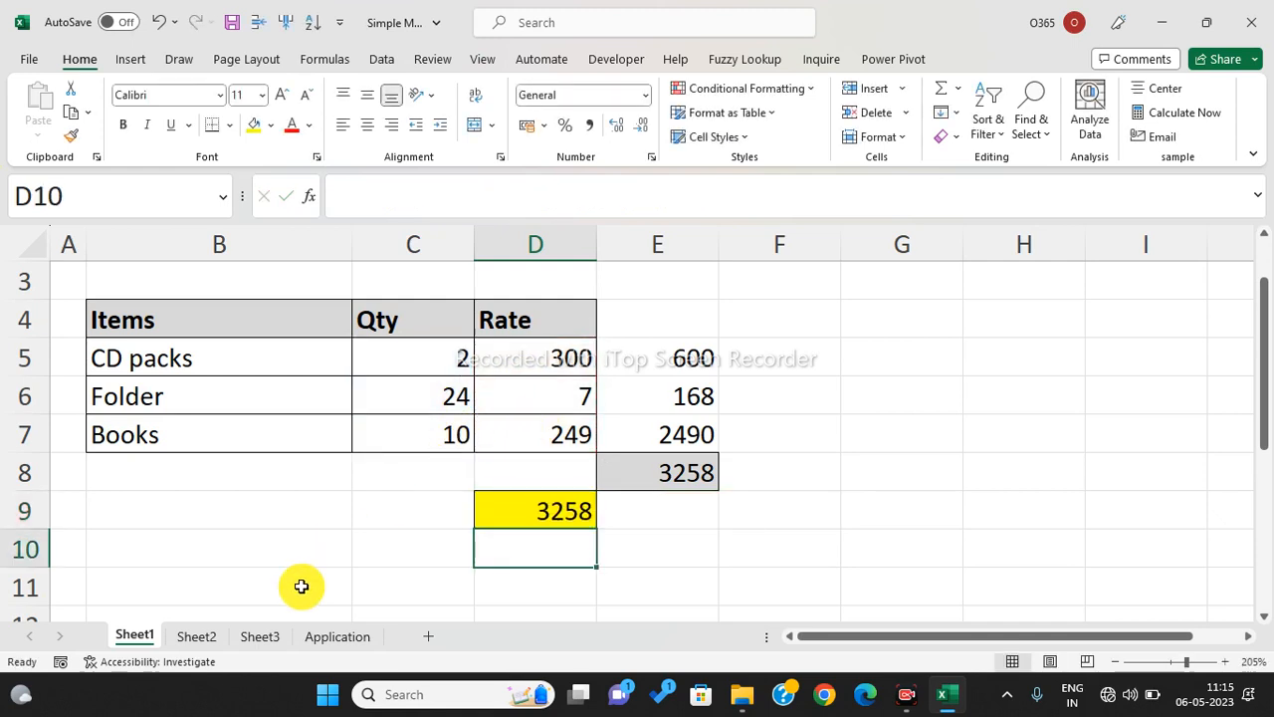
pyautogui.click(197, 637)
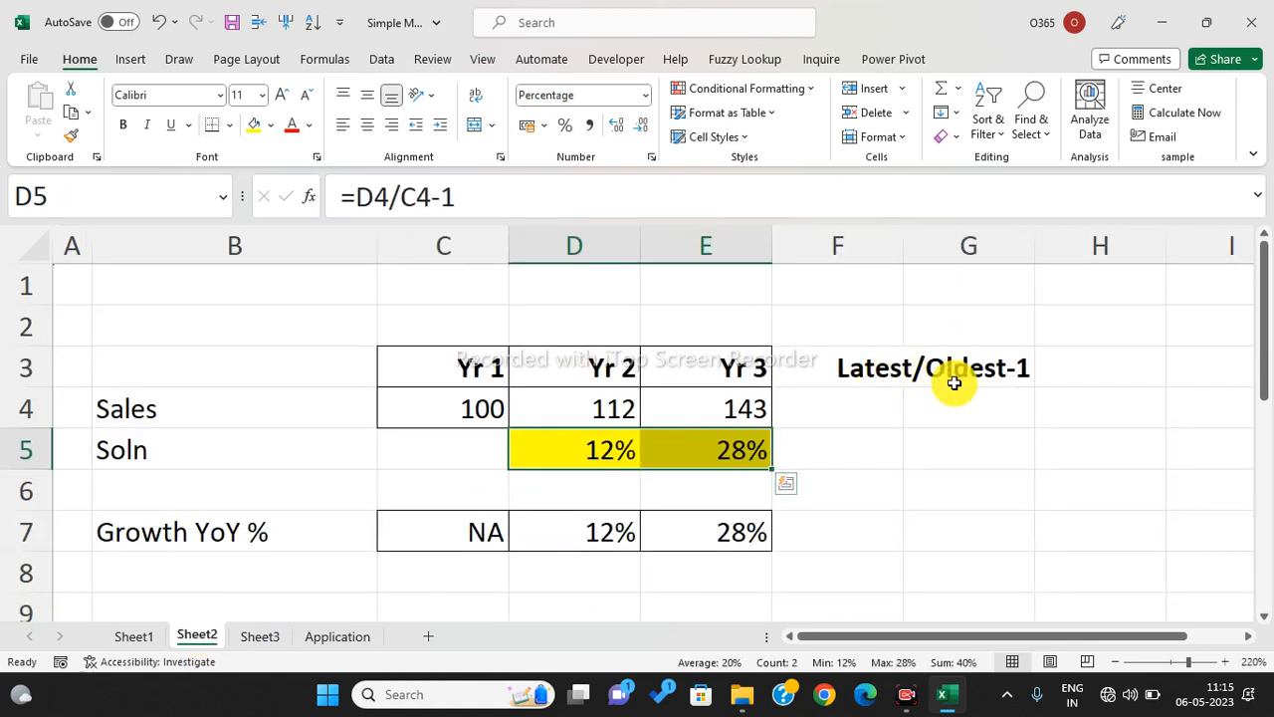
pyautogui.click(270, 643)
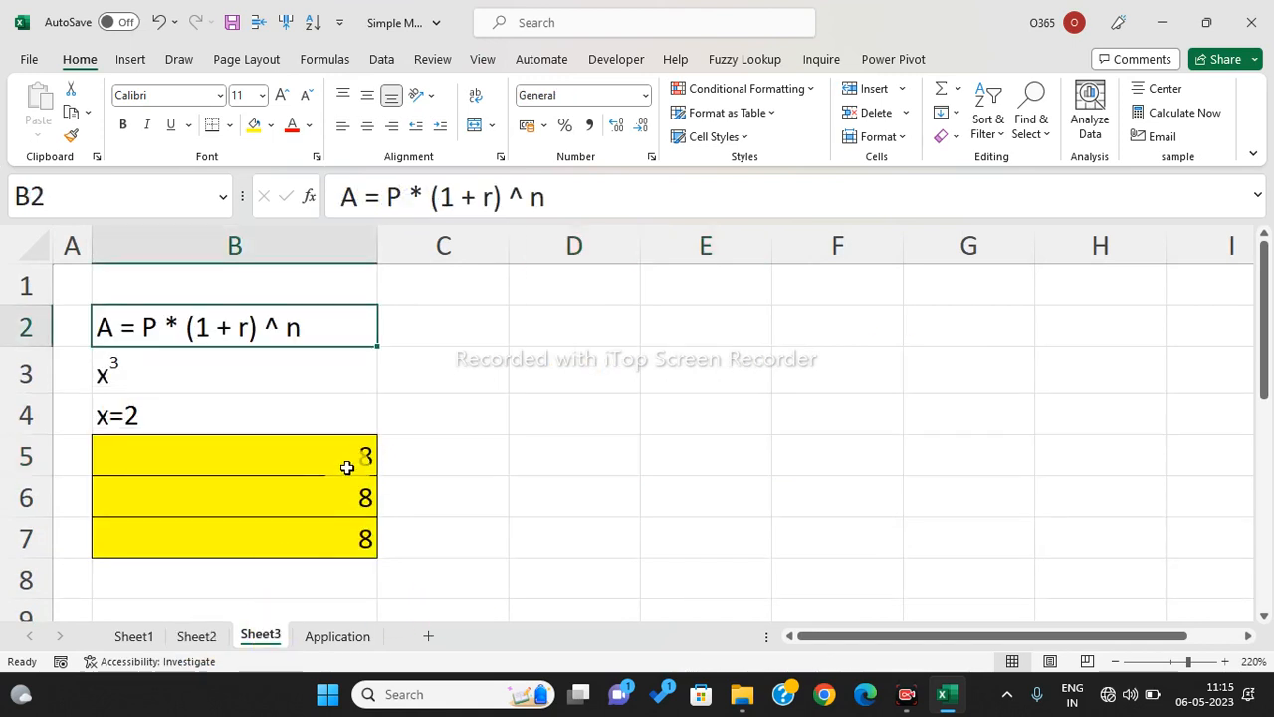
# - Enter =FORMULATEXT(B5) in C5 on Sheet3 to display B5's formula
pyautogui.click(422, 451)
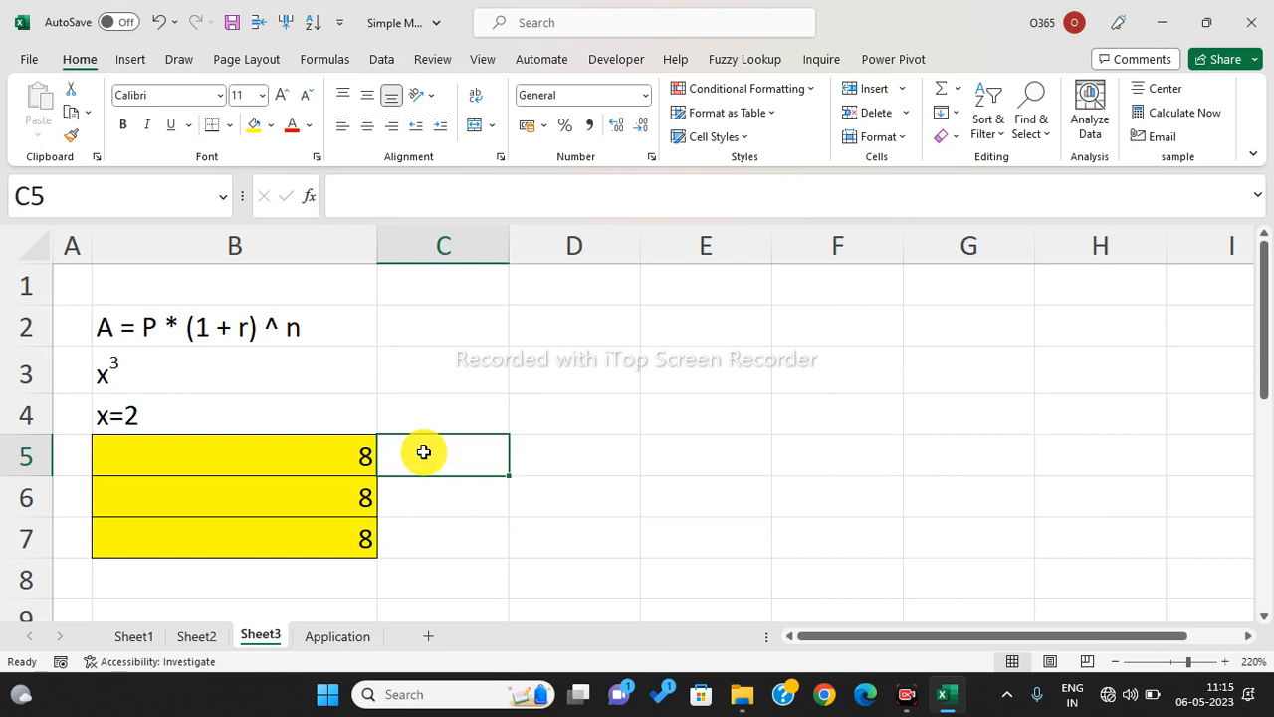
pyautogui.write('=from')
pyautogui.press('BackSpace')
pyautogui.press('BackSpace')
pyautogui.press('BackSpace')
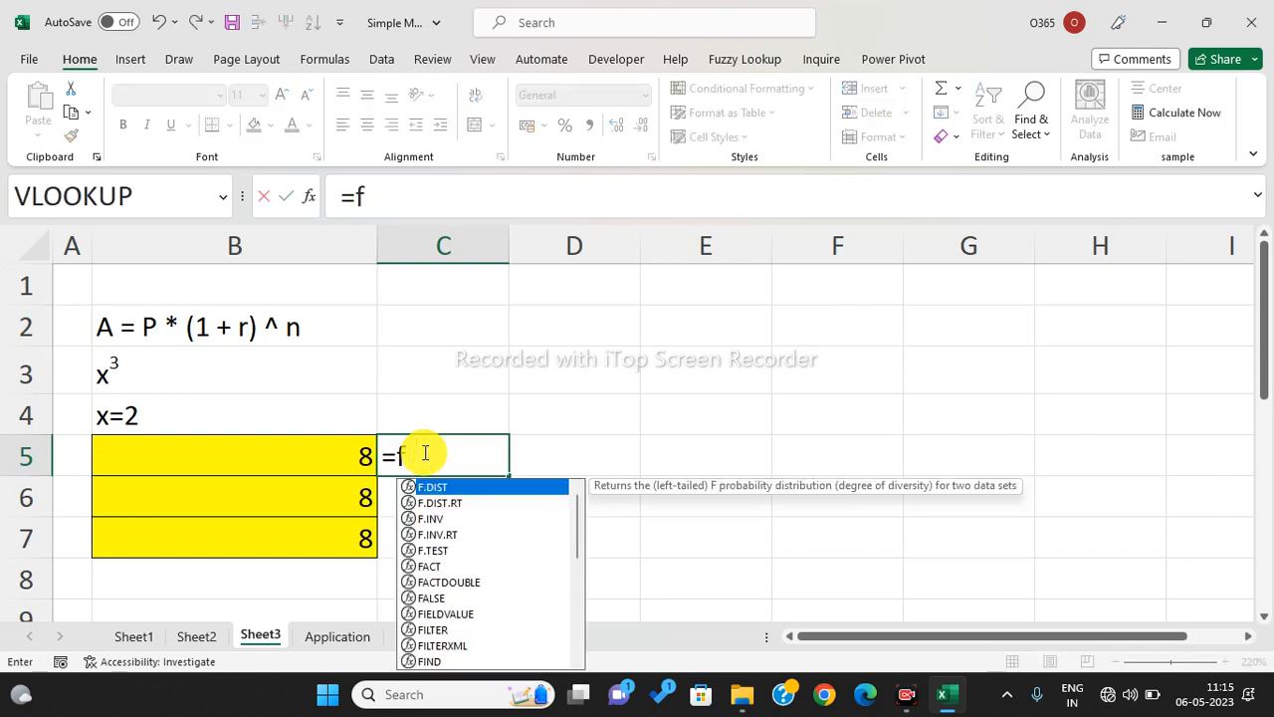
pyautogui.write('or')
pyautogui.press('Down')
pyautogui.press('Down')
pyautogui.press('Down')
pyautogui.press('Down')
pyautogui.press('Down')
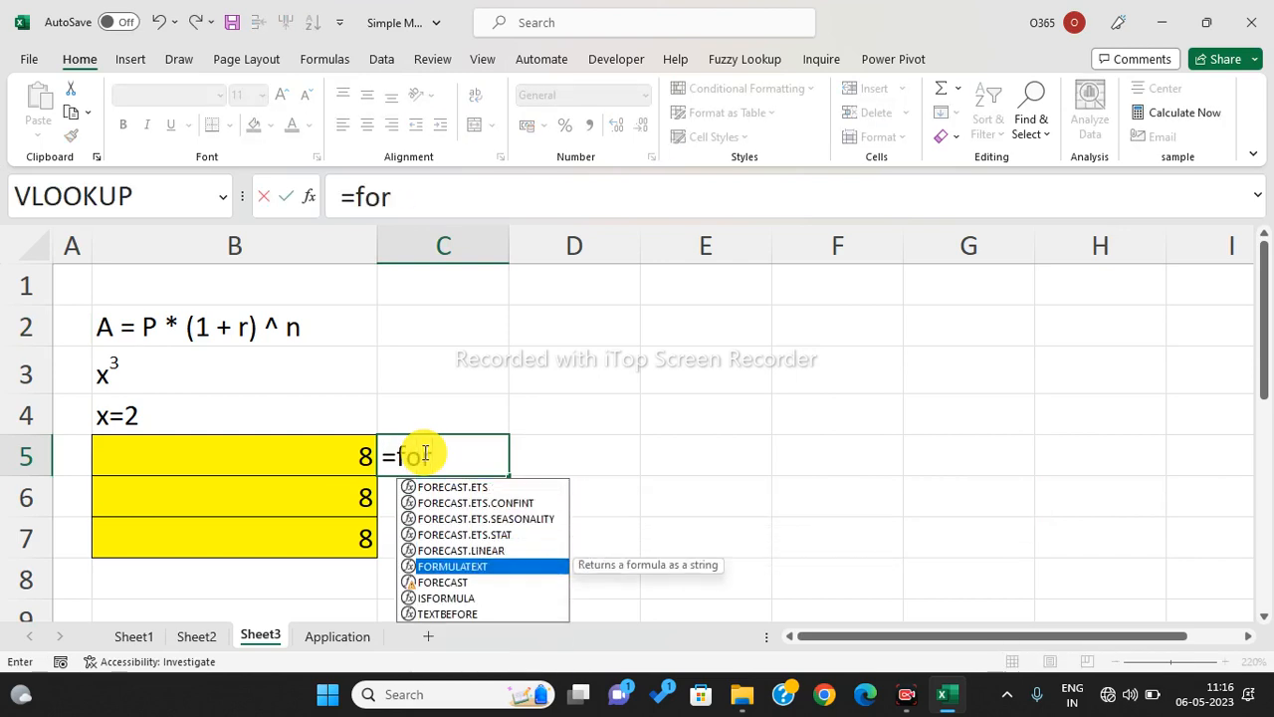
pyautogui.press('Tab')
pyautogui.press('Left')
pyautogui.press('Return')
# - Fill the FORMULATEXT formula down to C7 and widen column C to fit
pyautogui.click(423, 453)
pyautogui.hotkey('shift', 'Down')
pyautogui.hotkey('shift', 'Down')
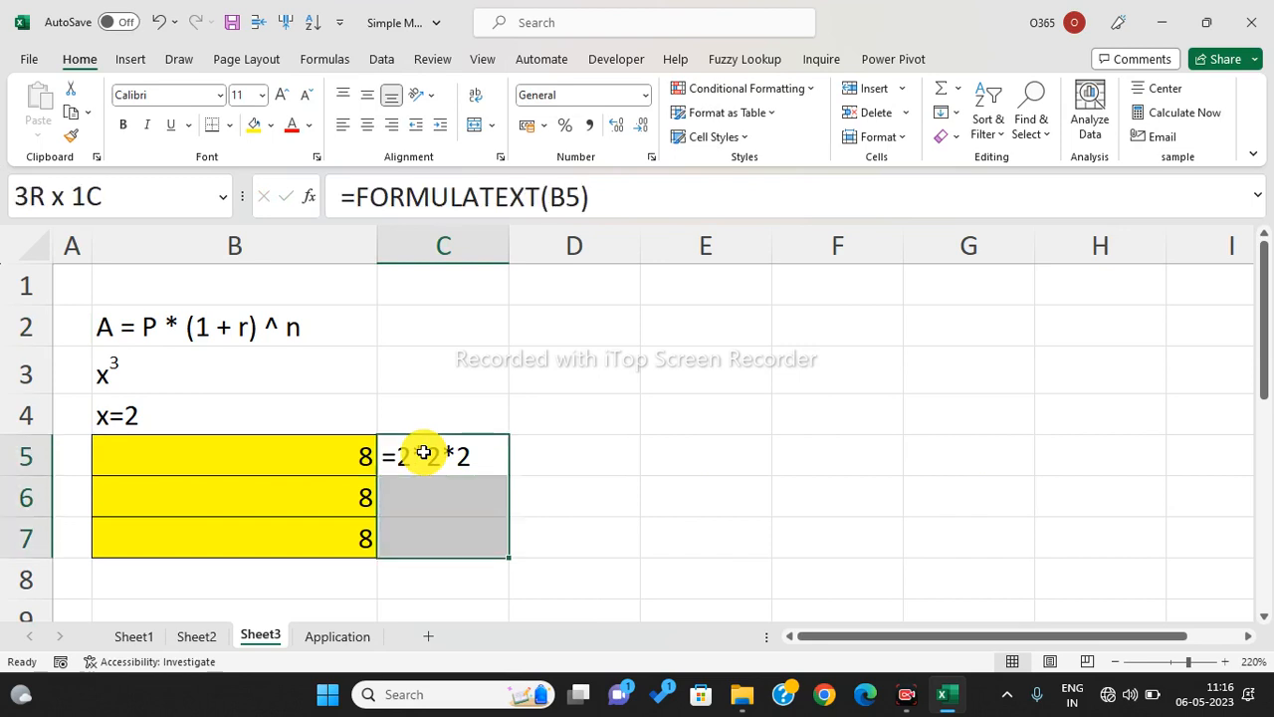
pyautogui.hotkey('ctrl', 'd')
pyautogui.click(641, 527)
pyautogui.moveTo(508, 245); pyautogui.dragTo(585, 239)
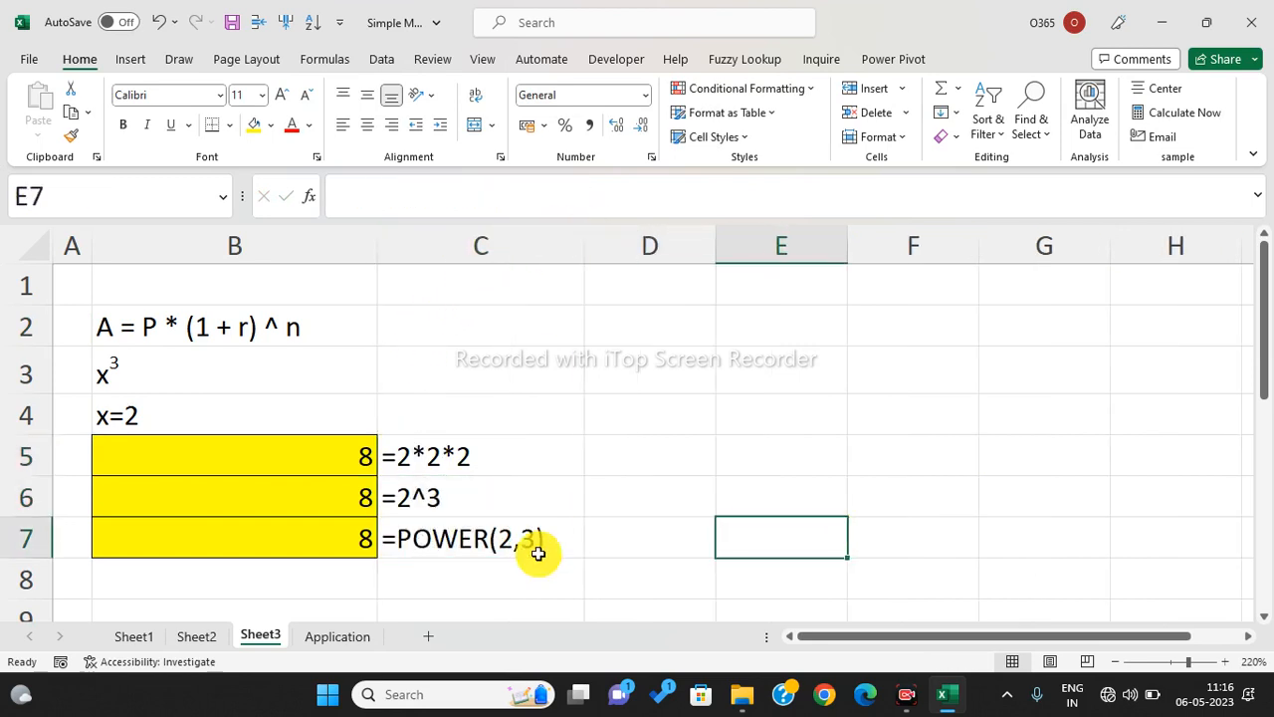
# - Check that C5:C7 show =2*2*2, =2^3 and =POWER(2,3), then go to the Application sheet
pyautogui.click(483, 459)
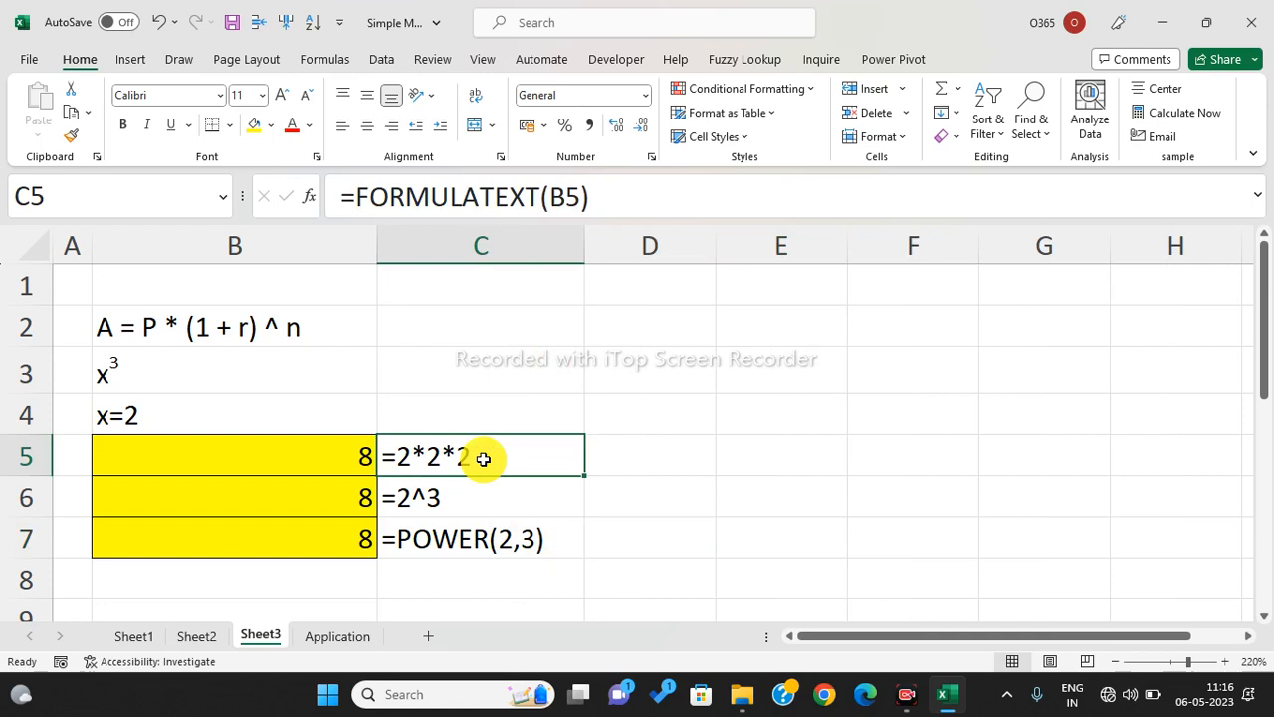
pyautogui.click(508, 492)
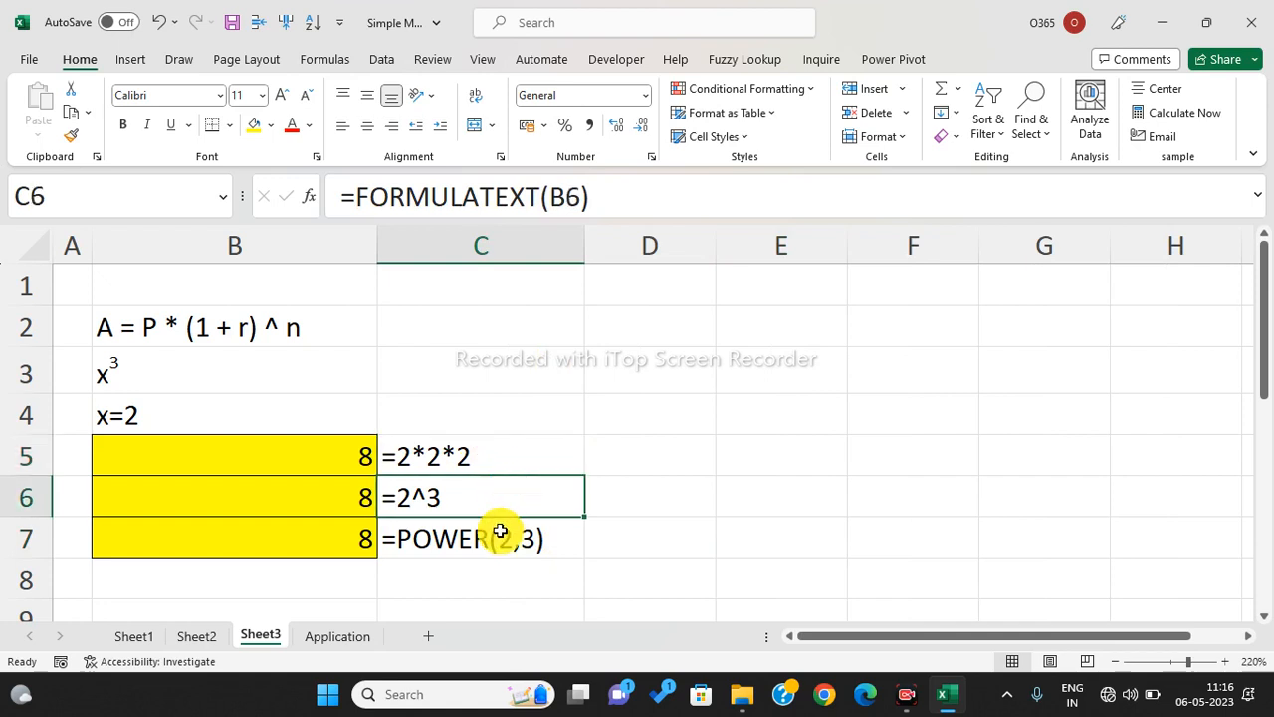
pyautogui.click(499, 531)
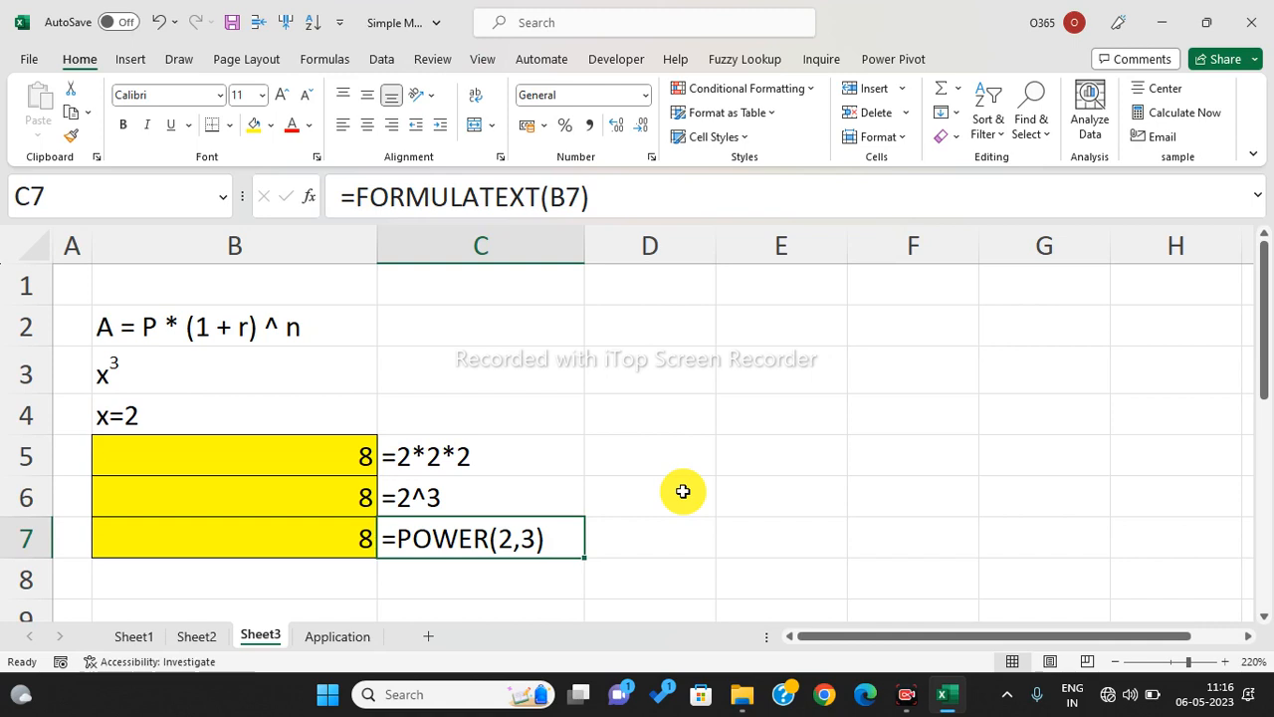
pyautogui.click(683, 490)
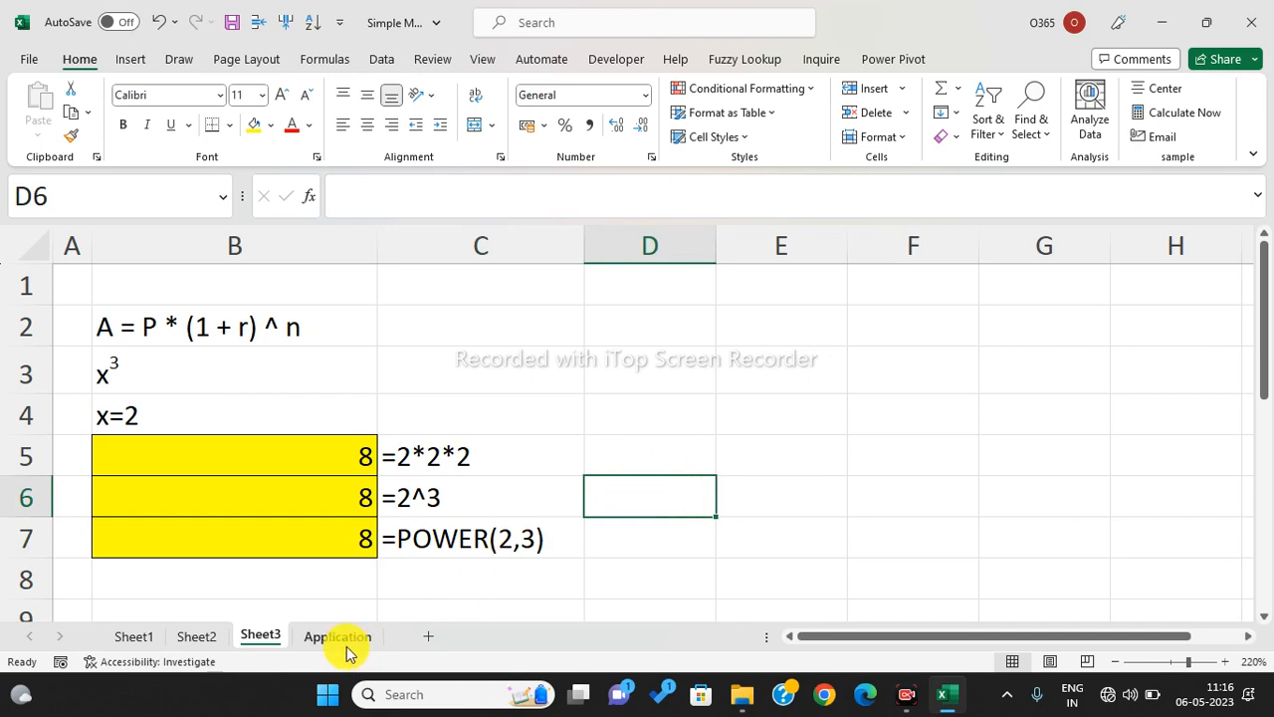
pyautogui.click(347, 645)
# - Highlight the deposit, years and interest inputs plus the maturity total in C7
pyautogui.click(647, 478)
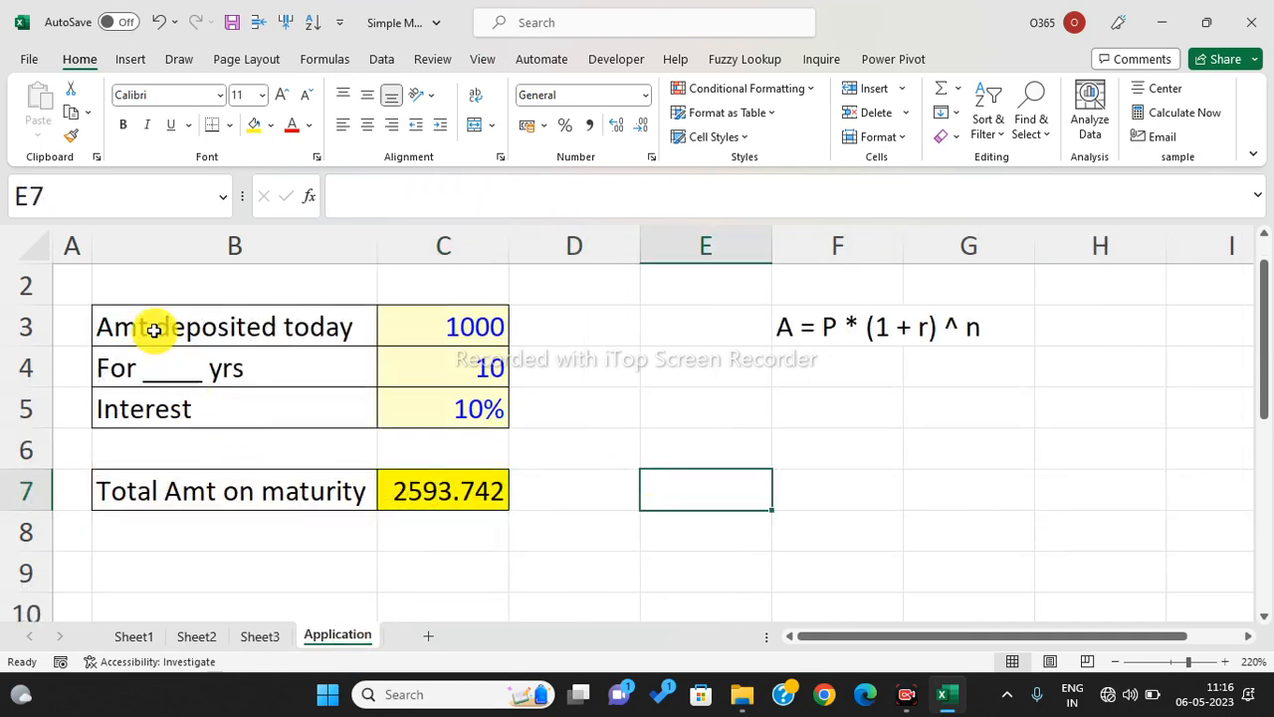
pyautogui.moveTo(156, 328); pyautogui.dragTo(446, 418)
pyautogui.moveTo(446, 473); pyautogui.dragTo(452, 499)
pyautogui.click(526, 489)
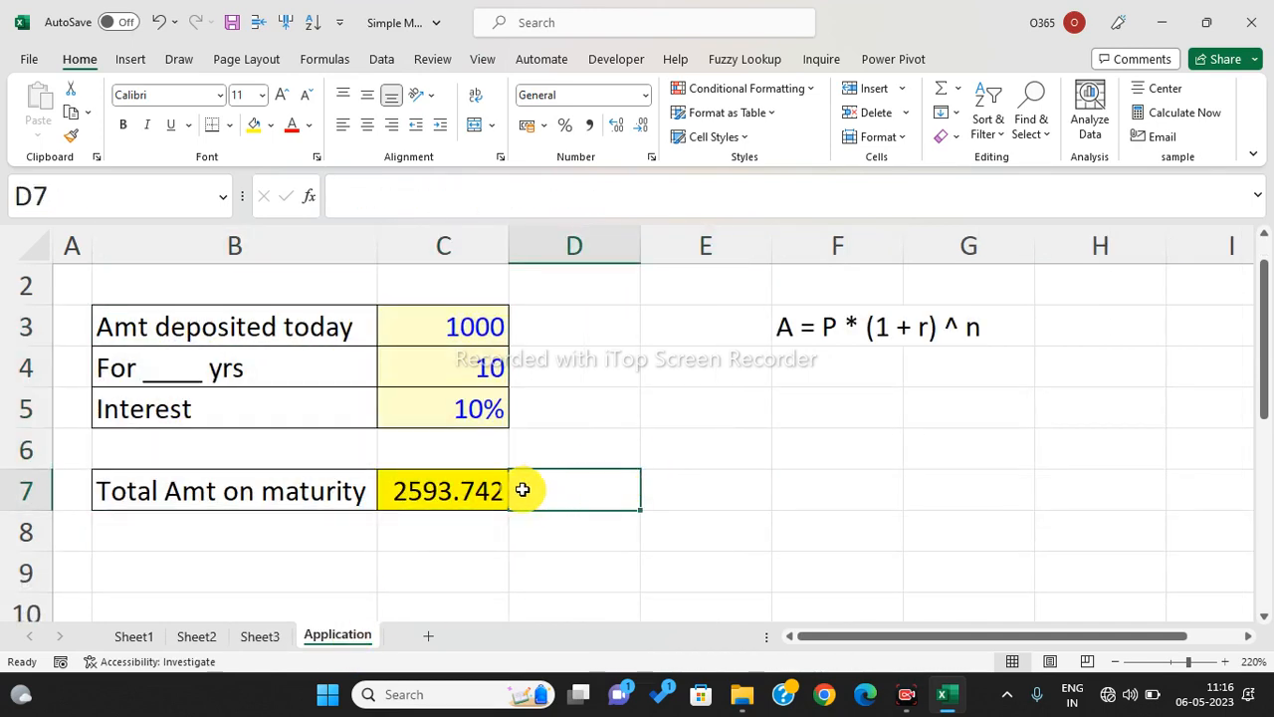
pyautogui.click(464, 491)
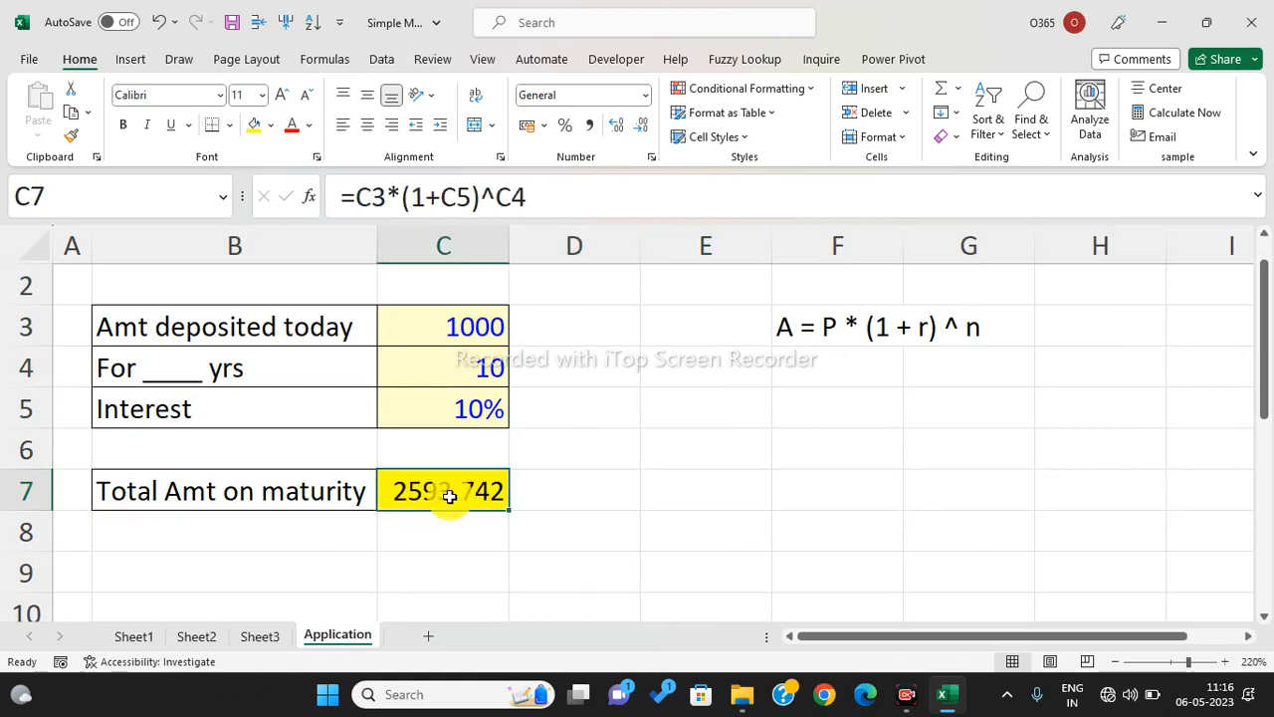
pyautogui.click(709, 418)
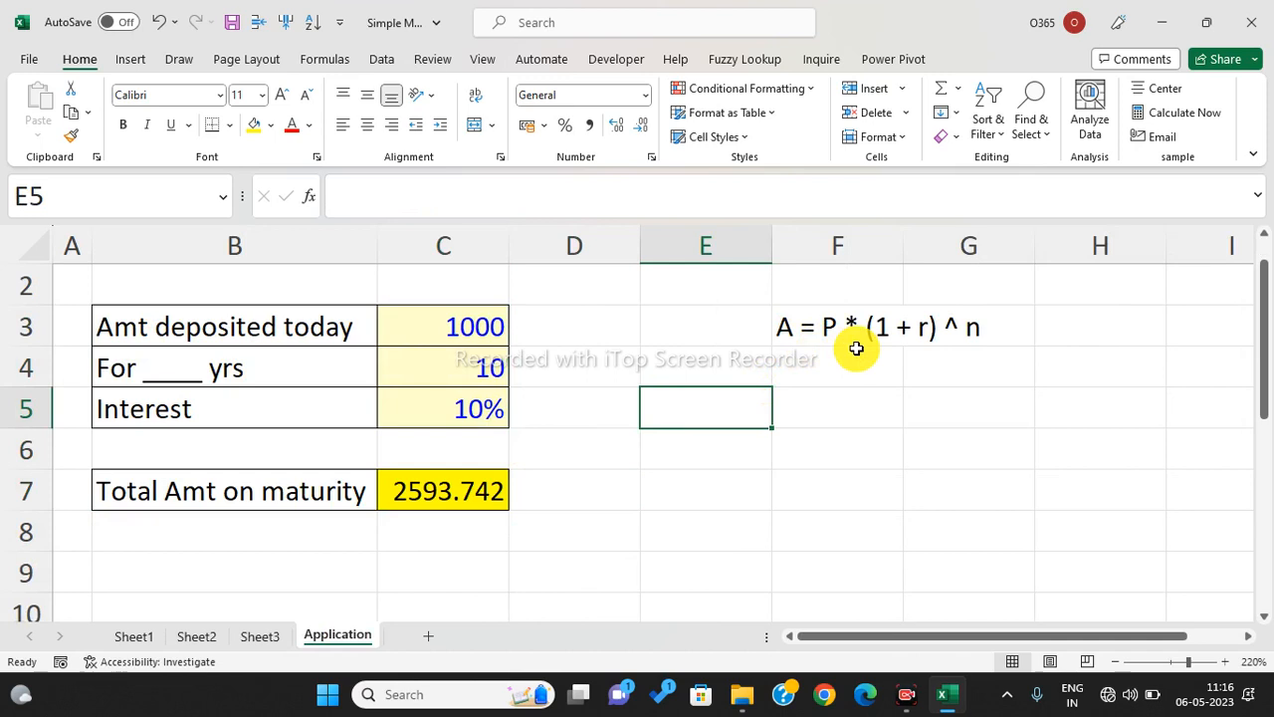
# - Highlight the written formula A = P * (1 + r) ^ n across F3:G3
pyautogui.moveTo(785, 328); pyautogui.dragTo(954, 335)
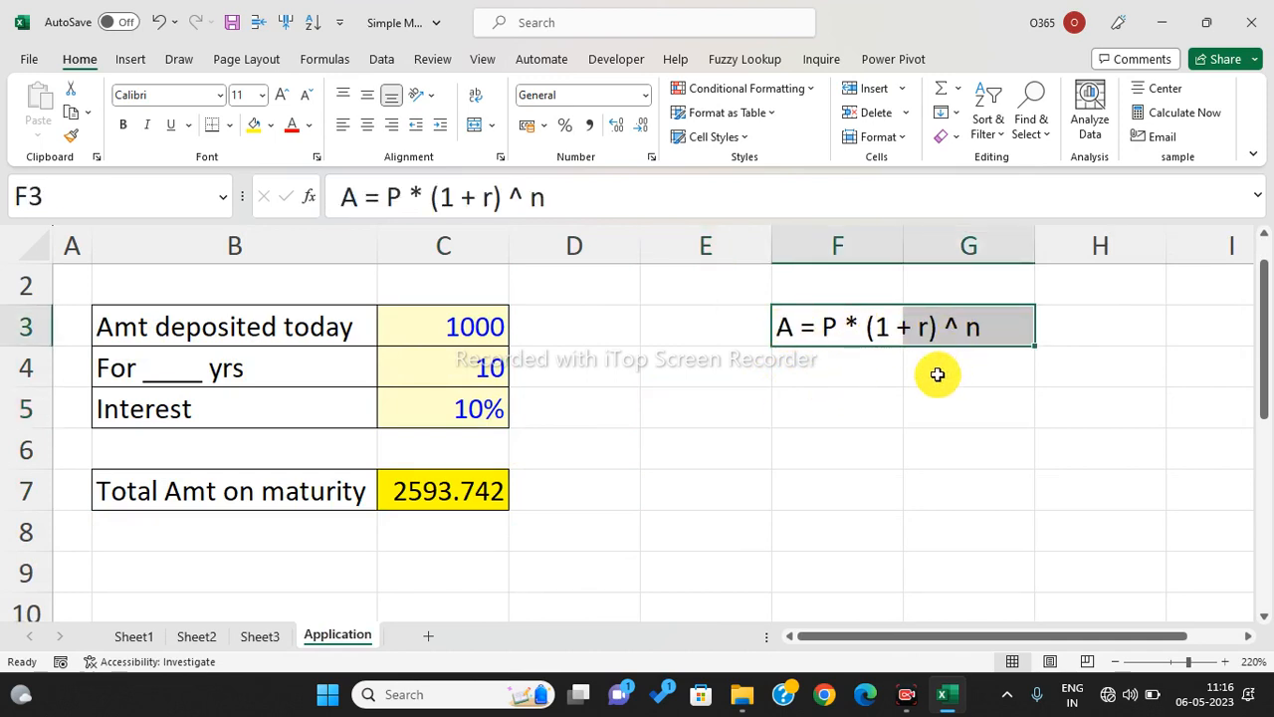
pyautogui.click(838, 440)
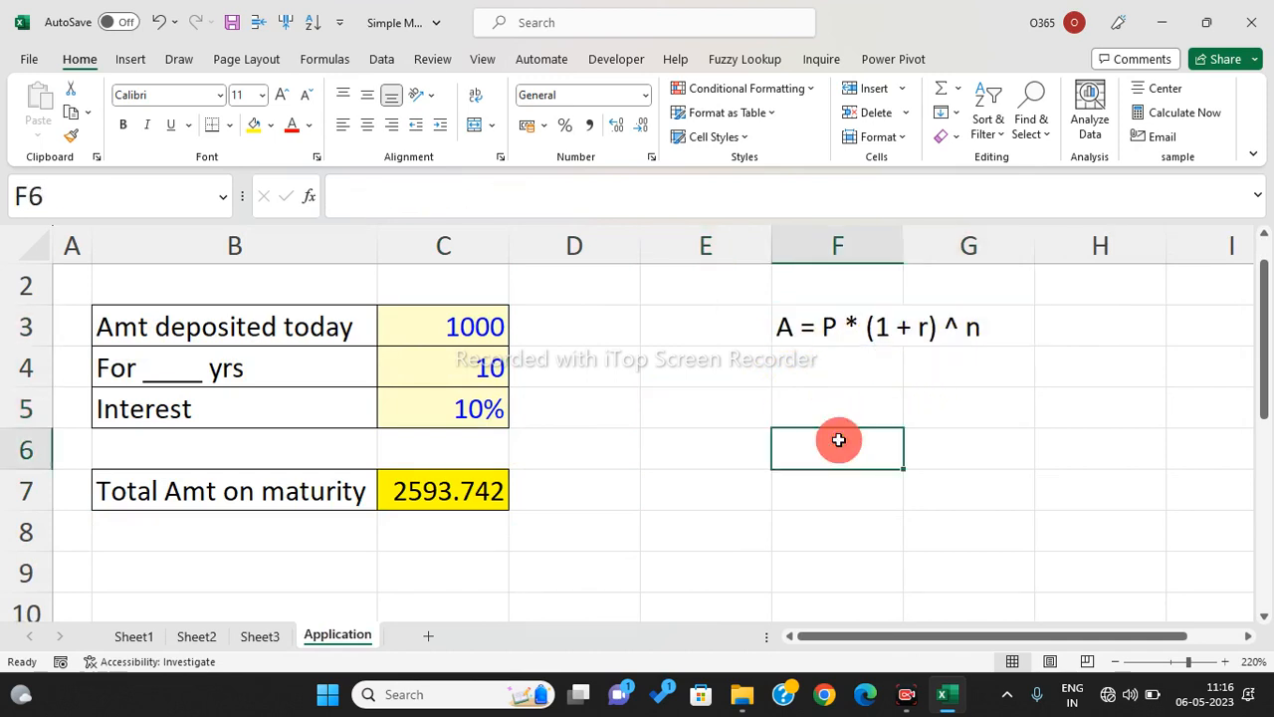
pyautogui.click(834, 327)
pyautogui.moveTo(834, 327); pyautogui.dragTo(952, 328)
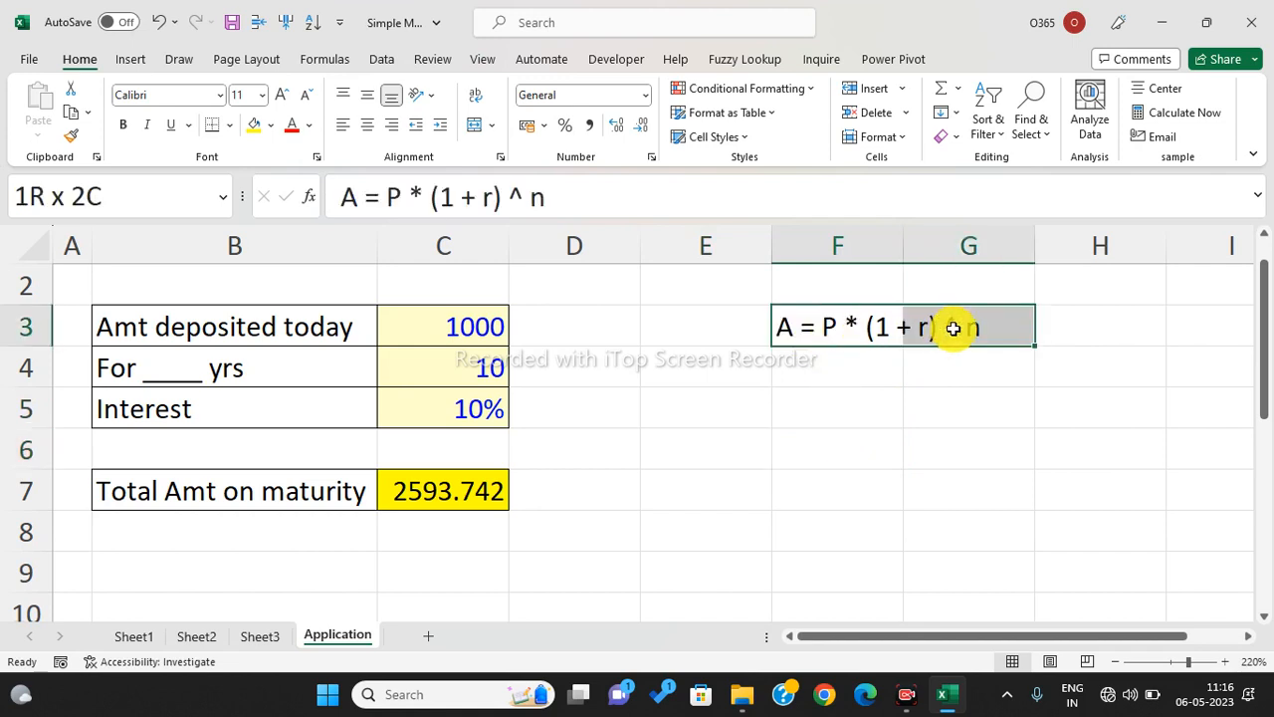
pyautogui.click(839, 421)
# - Enter =C3*(1+C5)^C4 in C8 by clicking the references, returning 2593.742
pyautogui.click(467, 535)
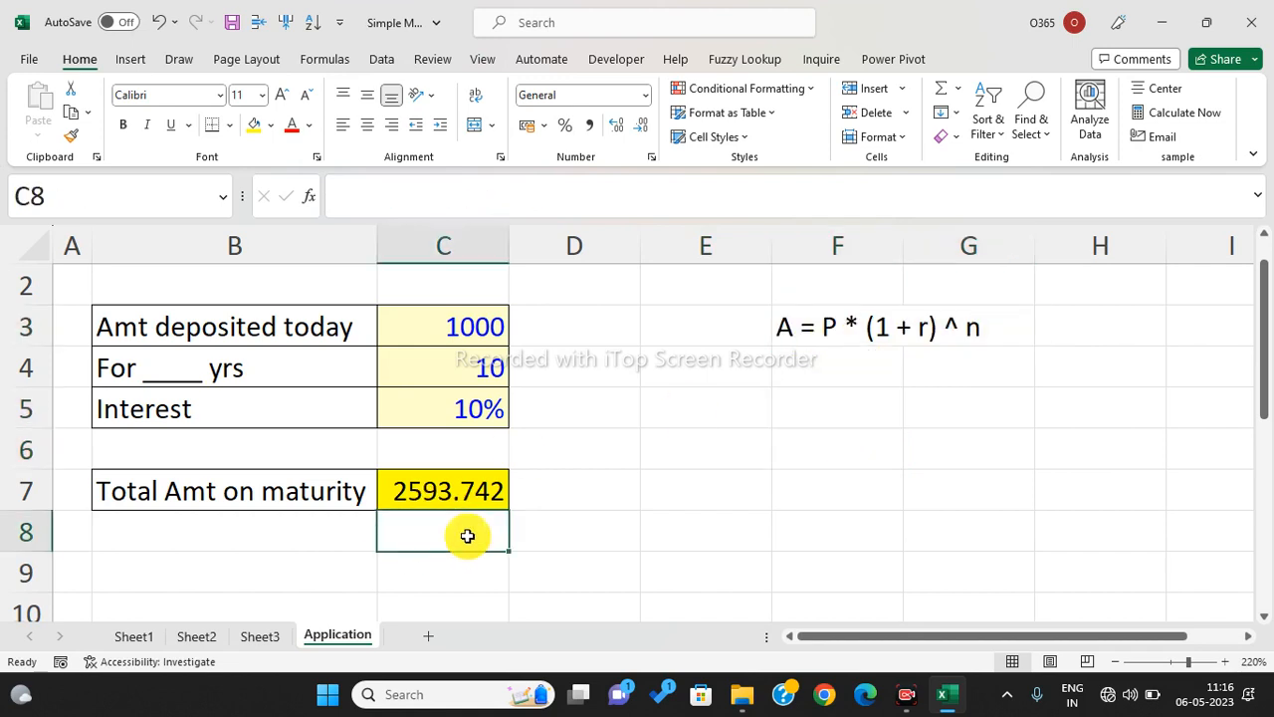
pyautogui.write('=')
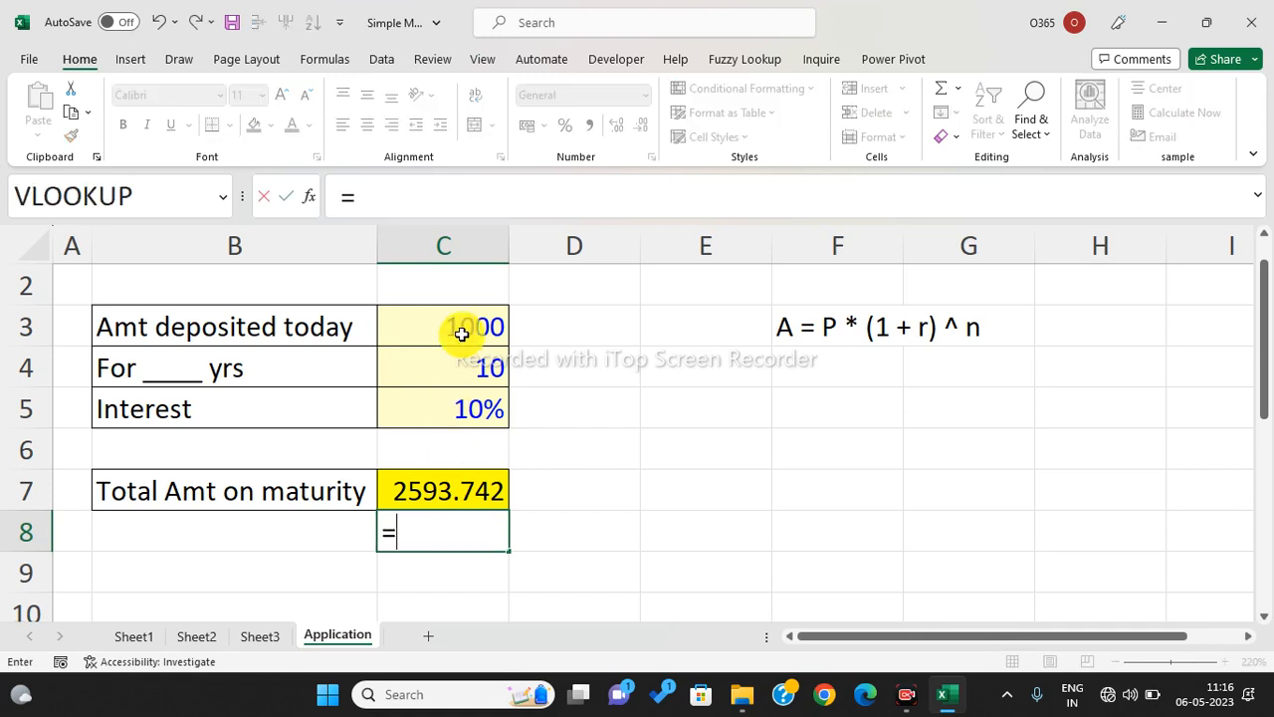
pyautogui.click(462, 331)
pyautogui.write('*(1+')
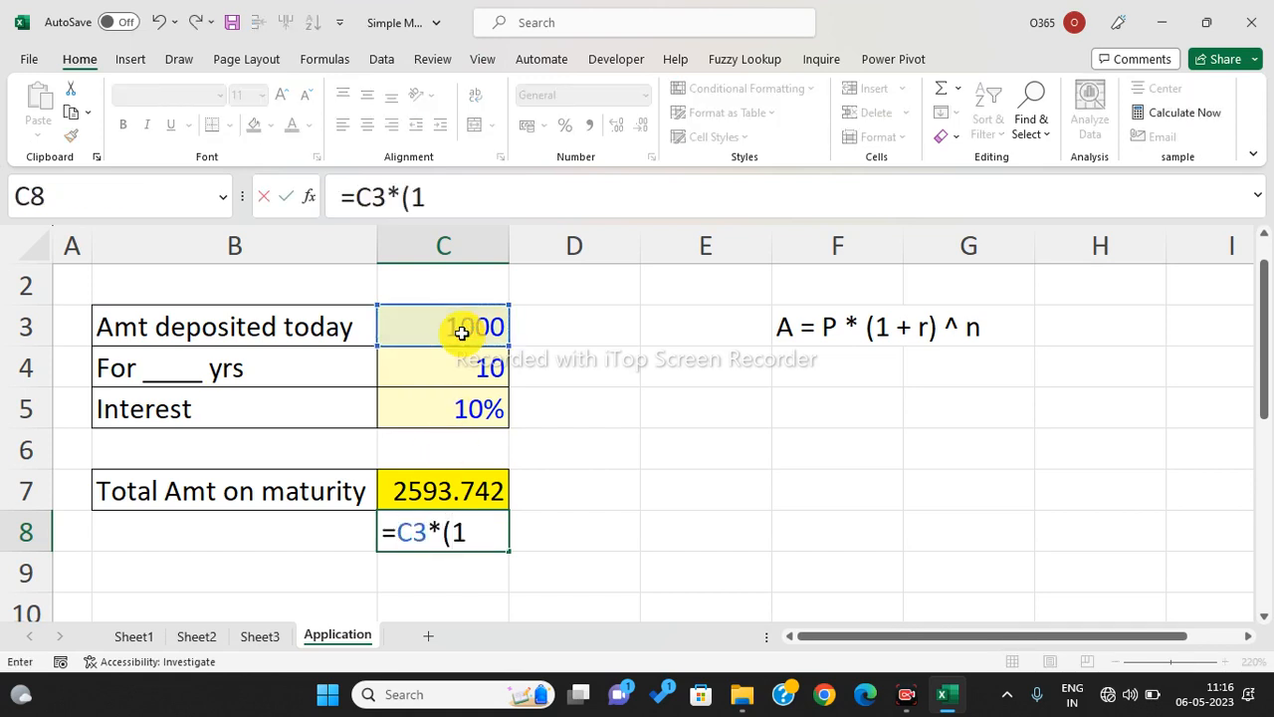
pyautogui.click(472, 396)
pyautogui.write(')')
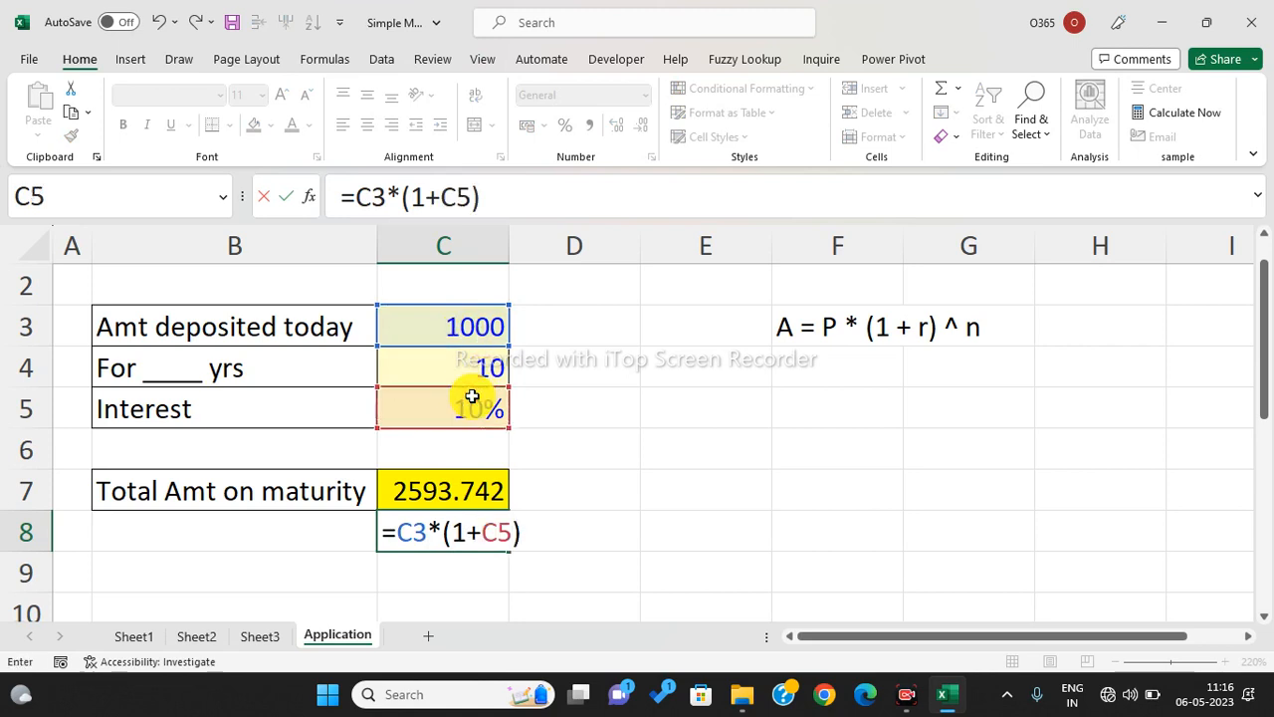
pyautogui.write('^')
pyautogui.click(464, 374)
pyautogui.press('Return')
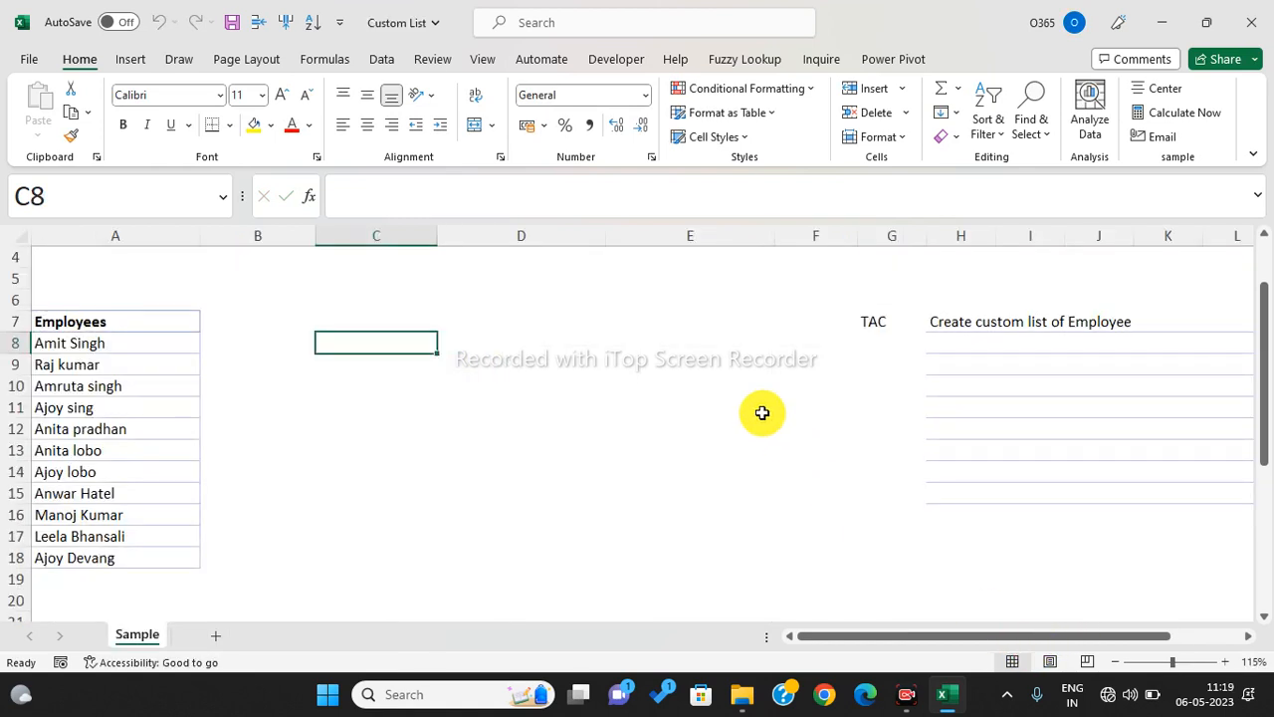
# - Type jan in E7 and autofill the months down column E to row 17
pyautogui.click(665, 429)
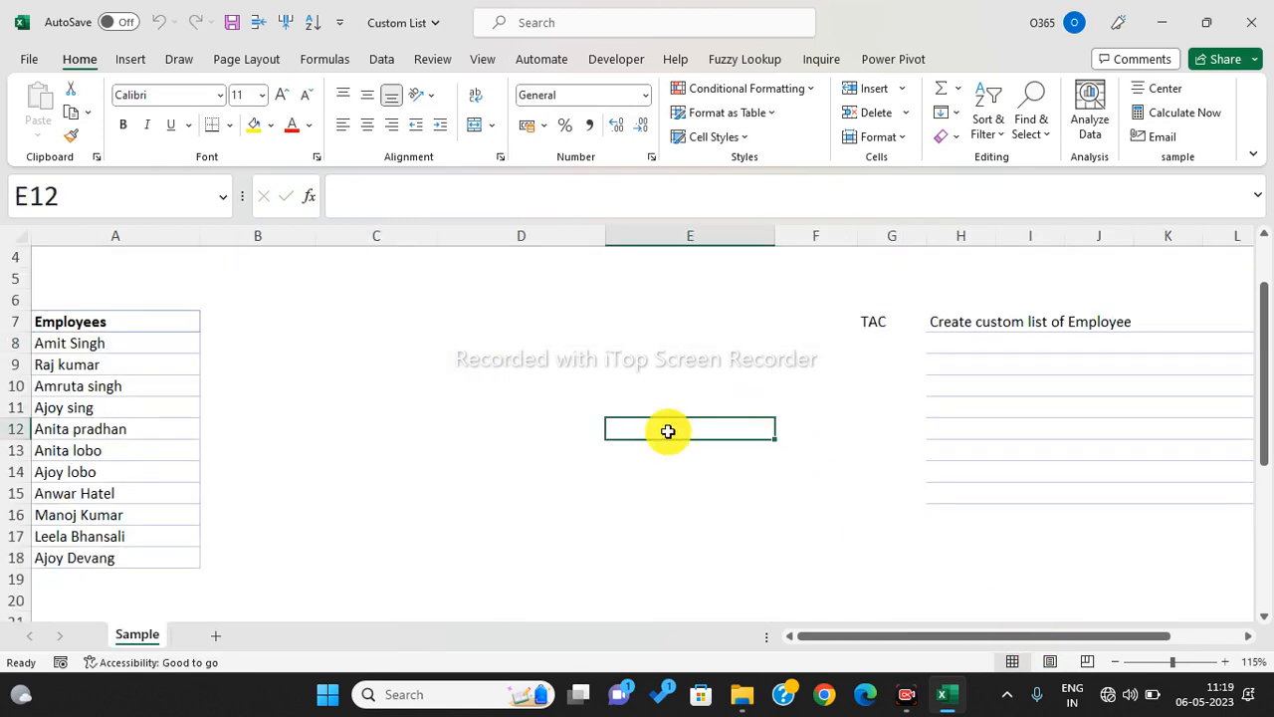
pyautogui.click(368, 327)
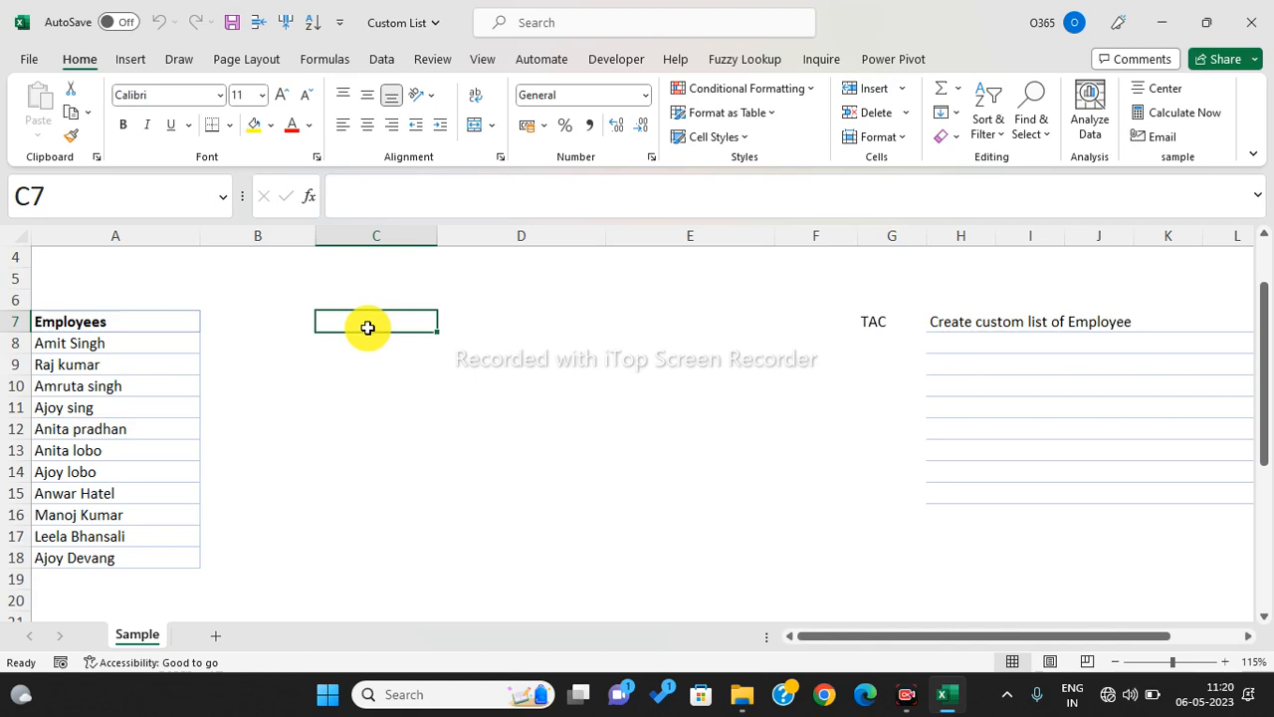
pyautogui.press('Right')
pyautogui.press('Right')
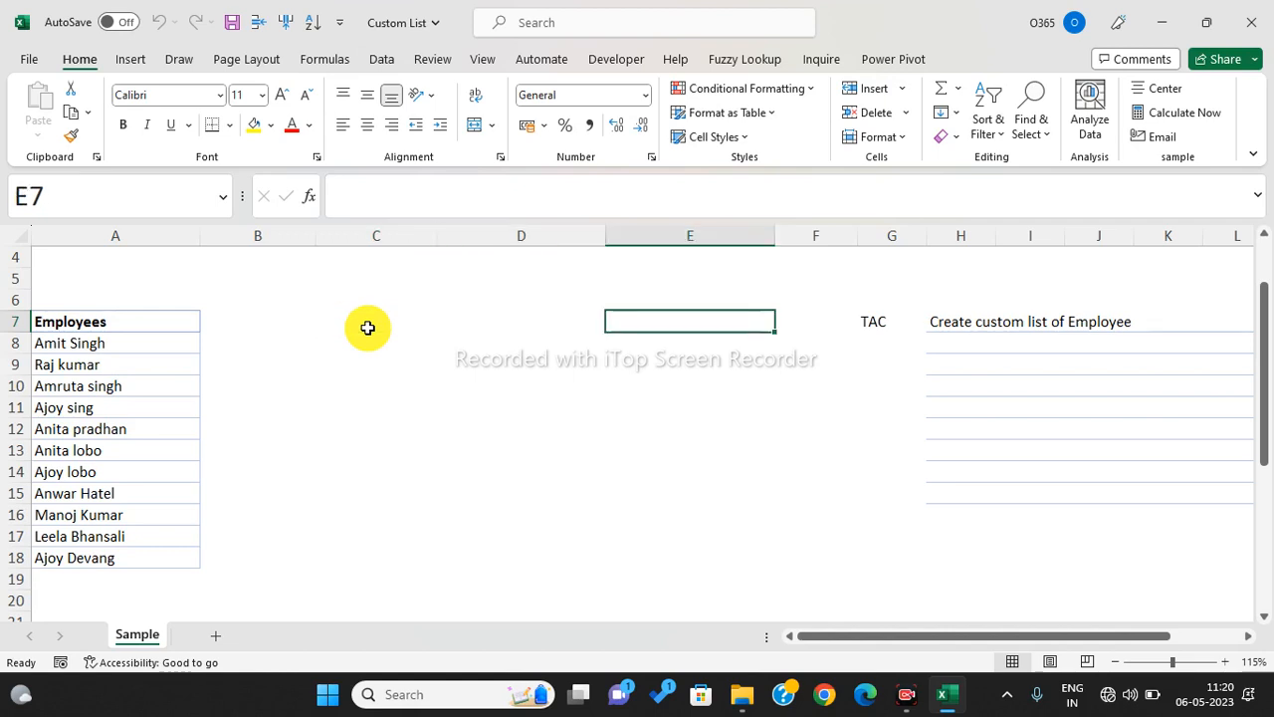
pyautogui.write('jan')
pyautogui.click(482, 378)
pyautogui.click(659, 327)
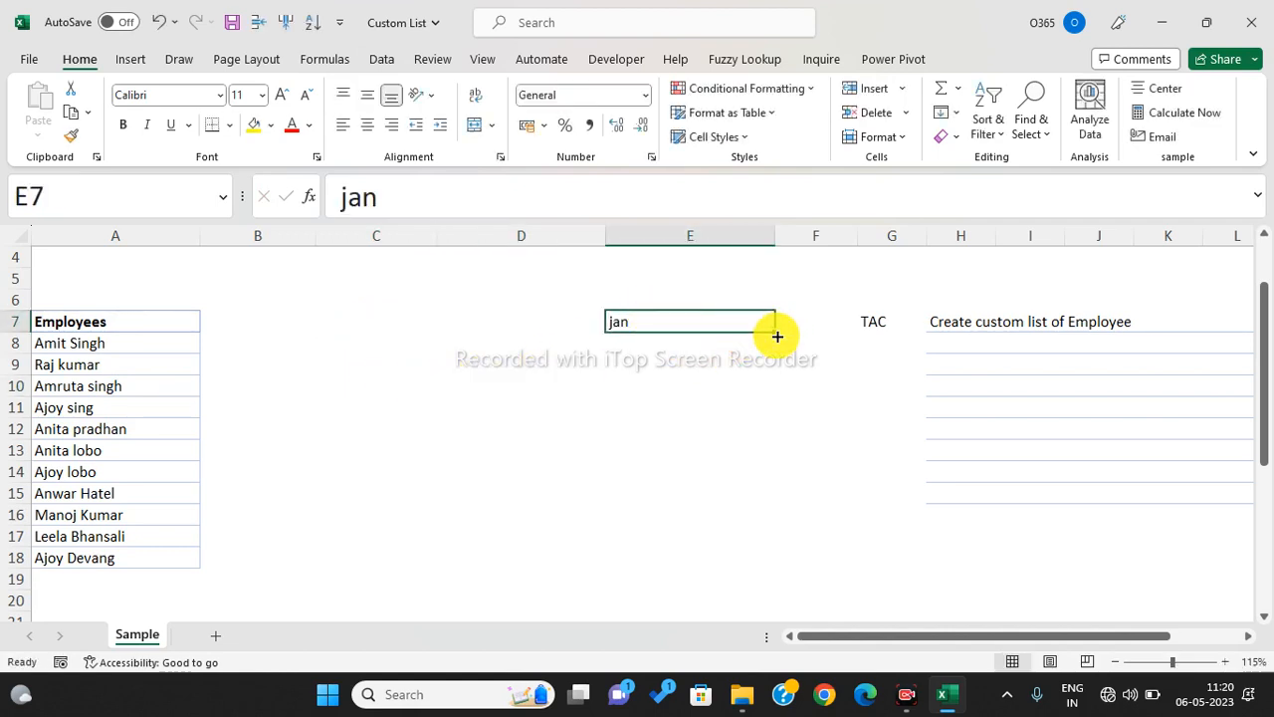
pyautogui.moveTo(777, 336); pyautogui.dragTo(795, 546)
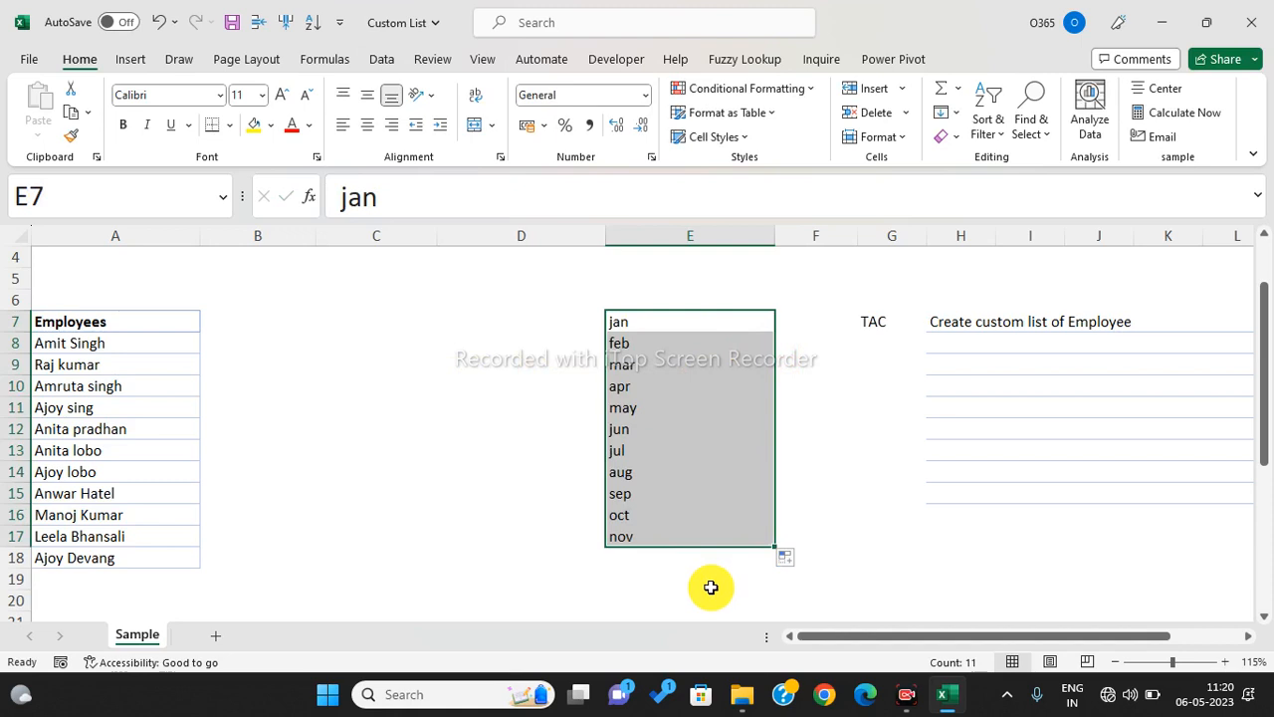
# - Select the filled months jan through nov and delete them
pyautogui.click(646, 321)
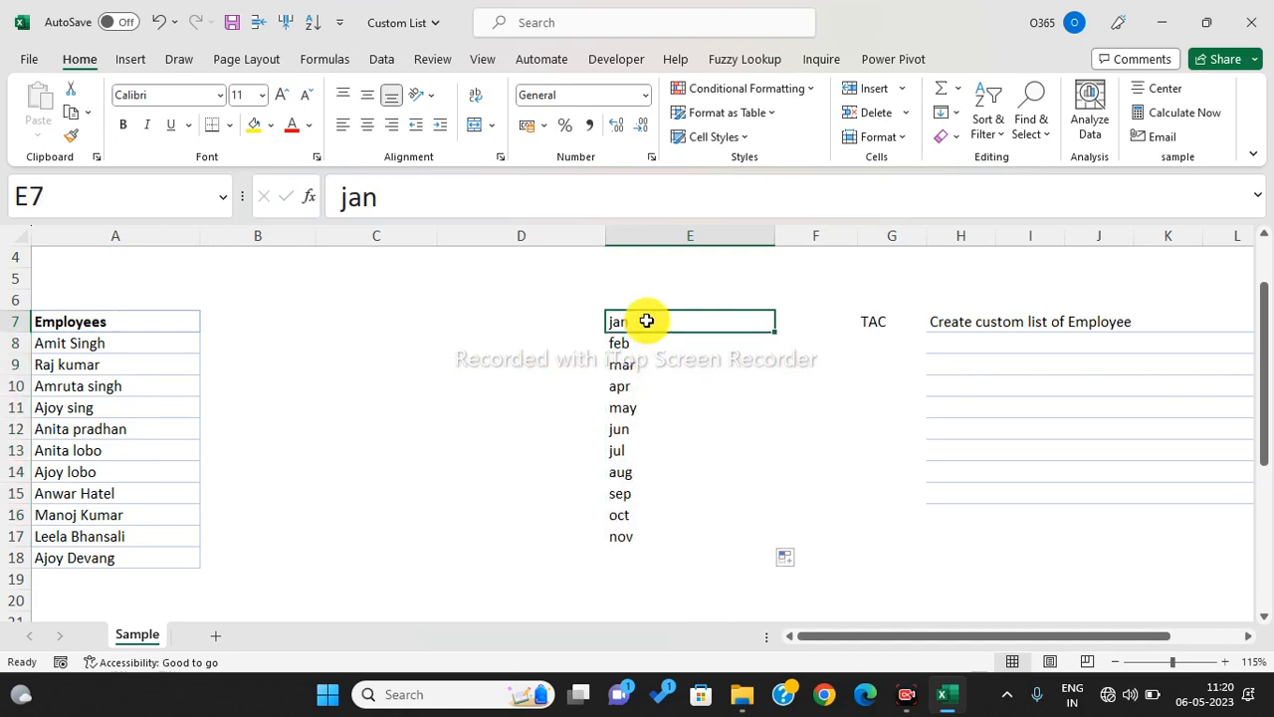
pyautogui.hotkey('ctrl', 'shift', 'Down')
pyautogui.press('Delete')
# - Enter Sun in E7, autofill weekdays down to E16, then clear them
pyautogui.write('Sunday')
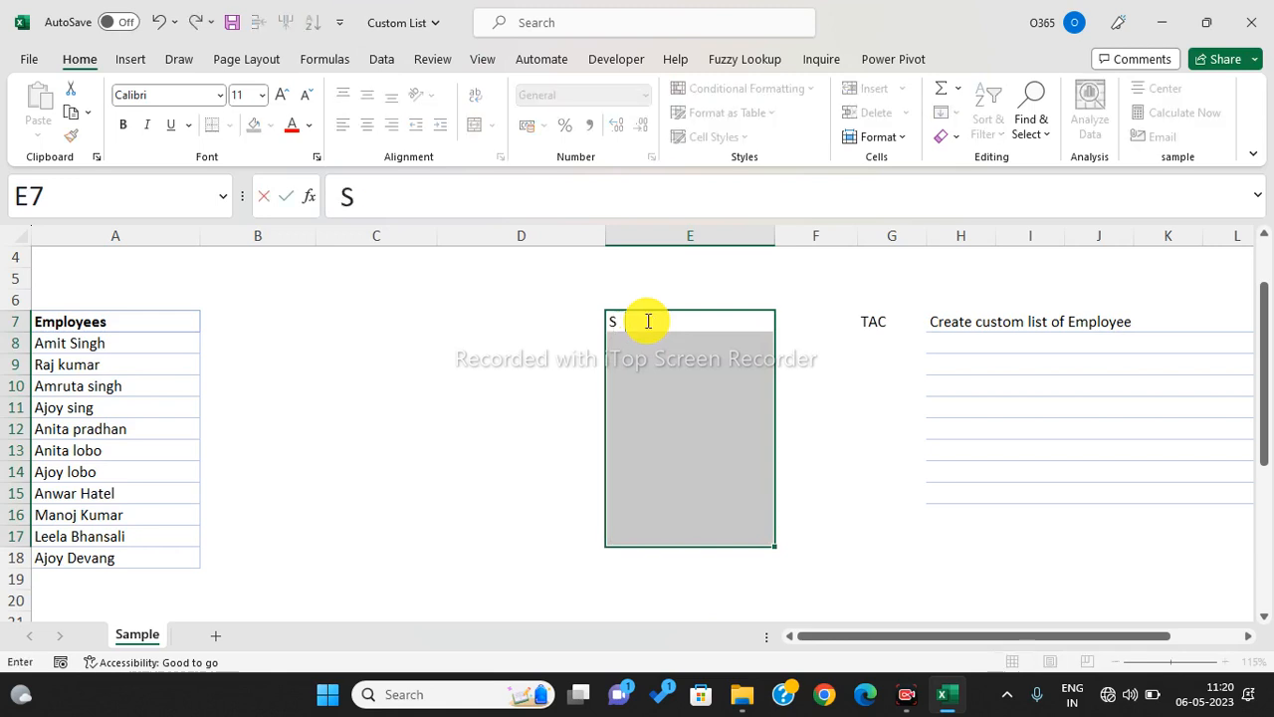
pyautogui.press('BackSpace')
pyautogui.press('BackSpace')
pyautogui.press('BackSpace')
pyautogui.press('Return')
pyautogui.click(637, 319)
pyautogui.moveTo(771, 333); pyautogui.dragTo(792, 521)
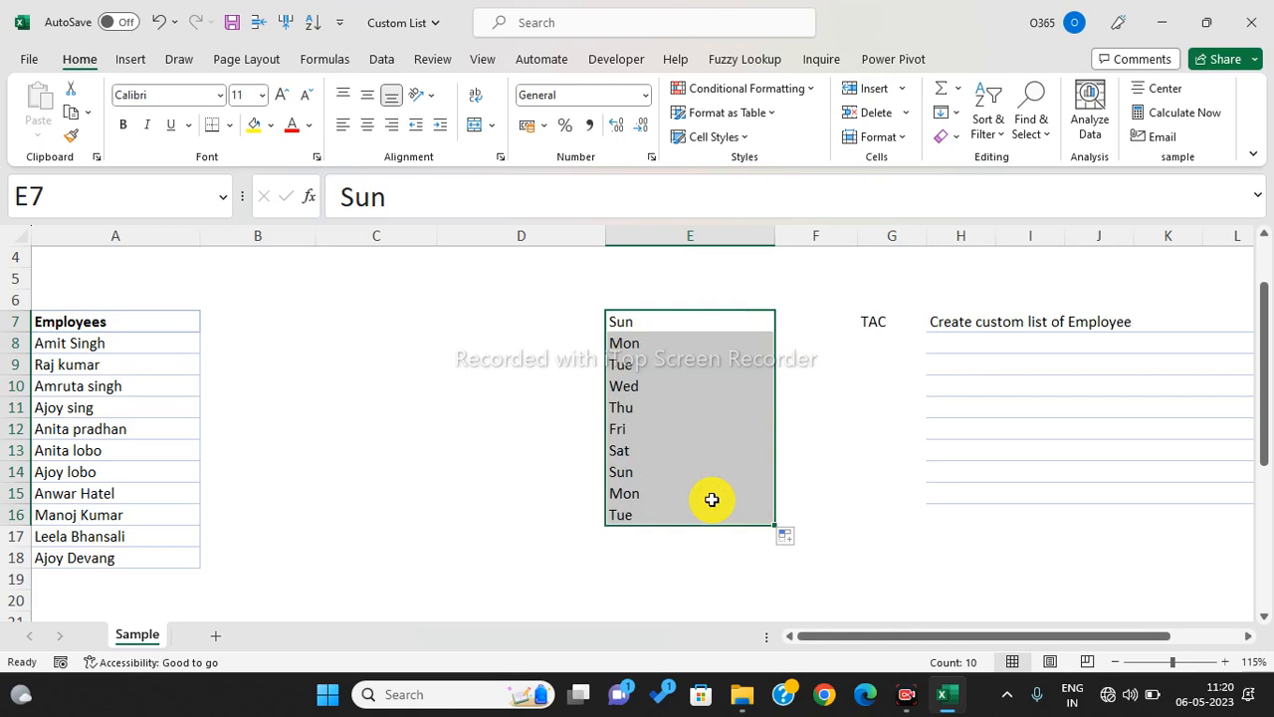
pyautogui.press('Delete')
pyautogui.press('Up')
pyautogui.press('Down')
# - Type Qtr1 in E7 and autofill Qtr1–Qtr4 repeating down to E15
pyautogui.write('Qtr1')
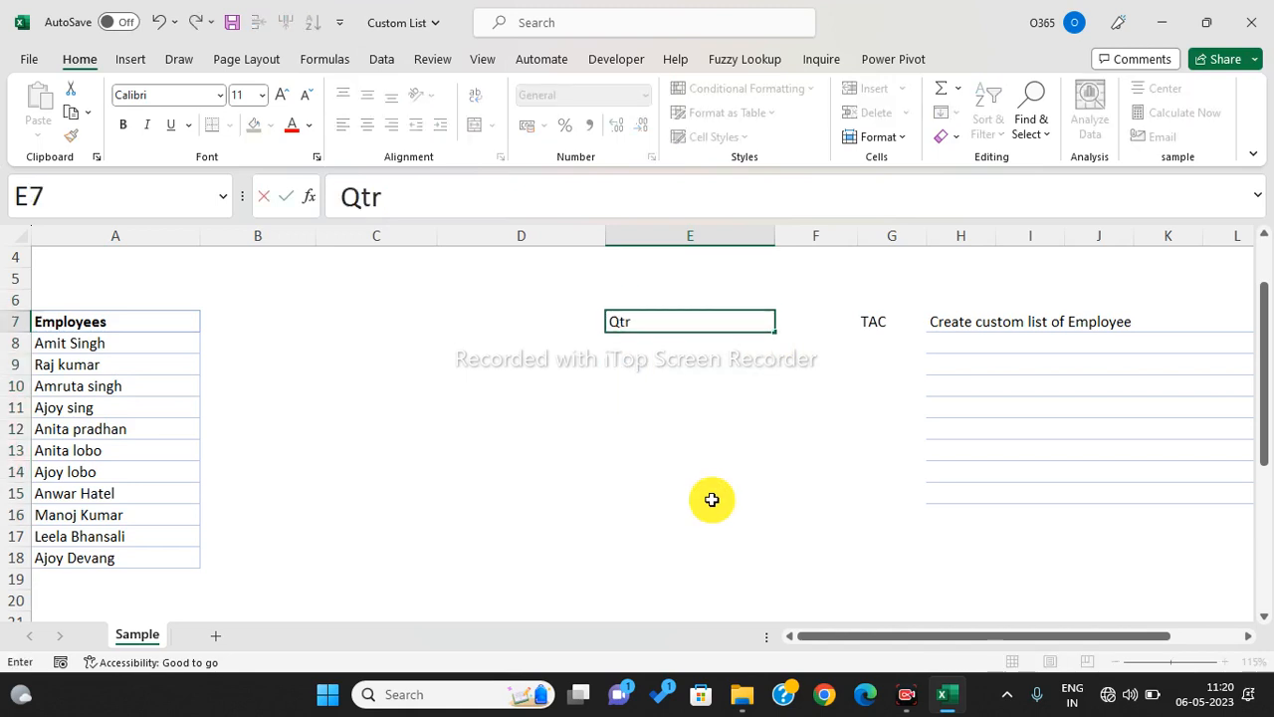
pyautogui.press('Return')
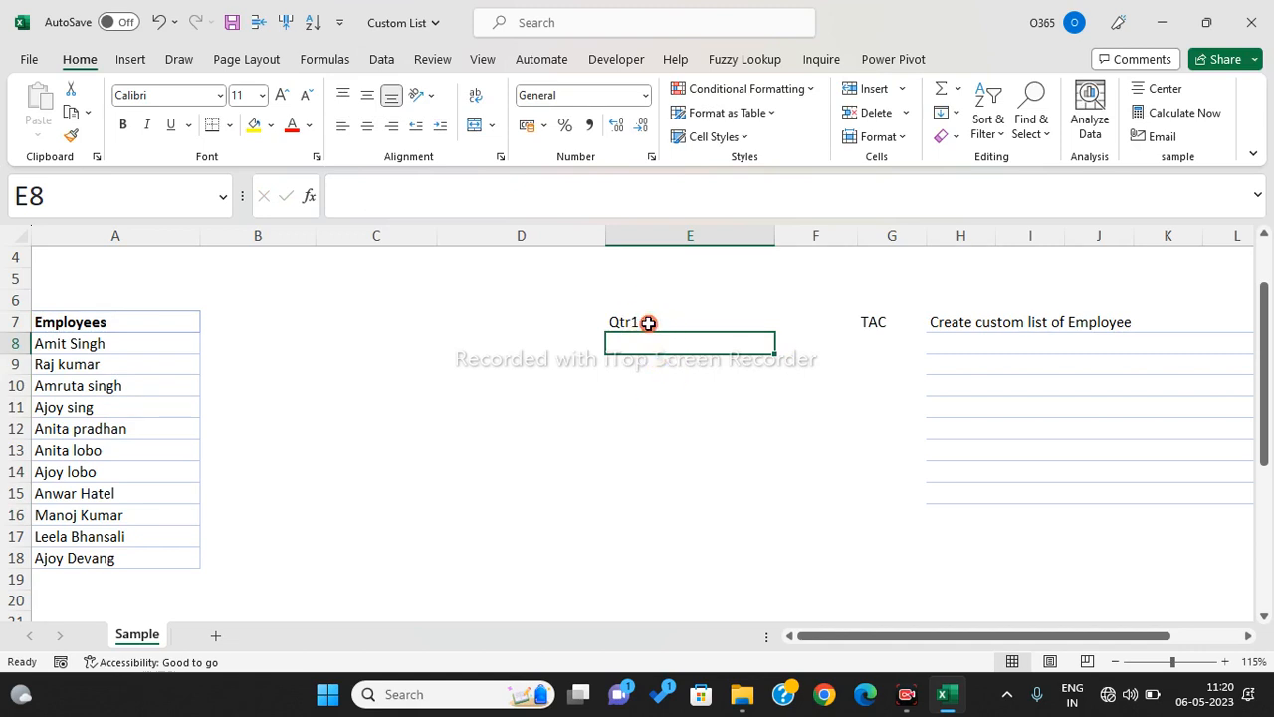
pyautogui.click(645, 320)
pyautogui.moveTo(774, 333); pyautogui.dragTo(776, 387)
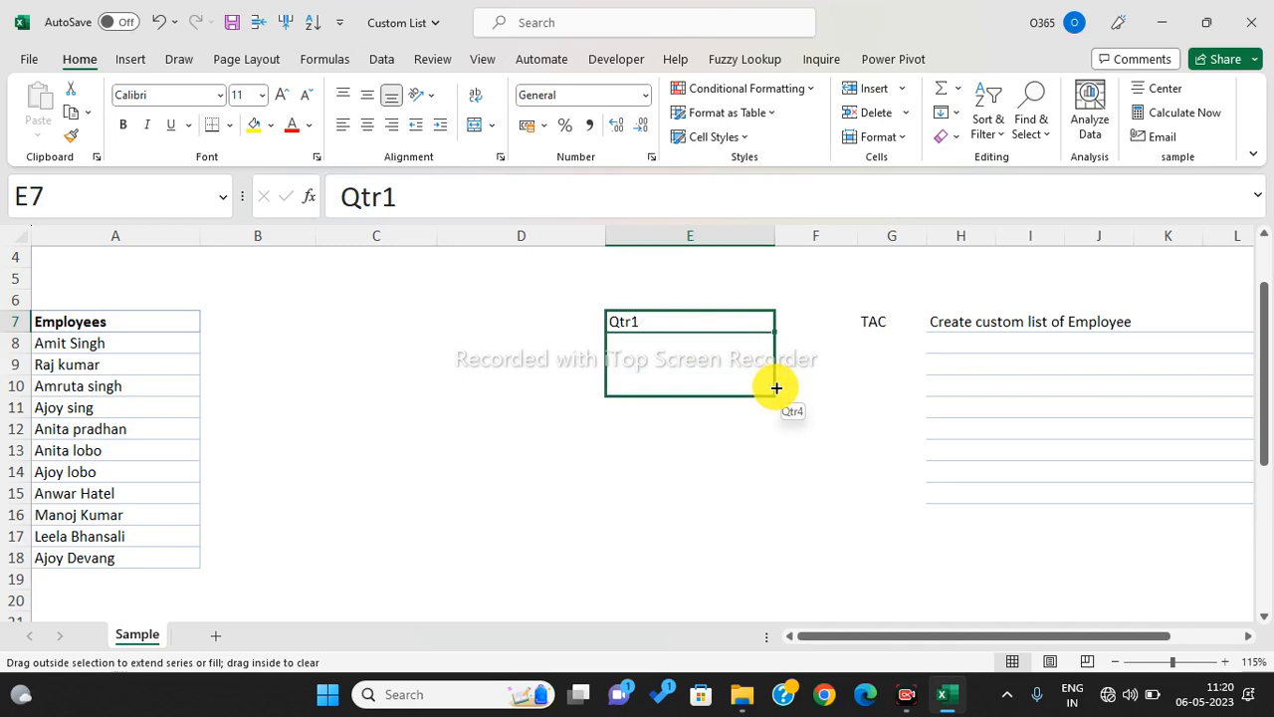
pyautogui.moveTo(776, 387); pyautogui.dragTo(776, 387)
pyautogui.moveTo(777, 387); pyautogui.dragTo(783, 499)
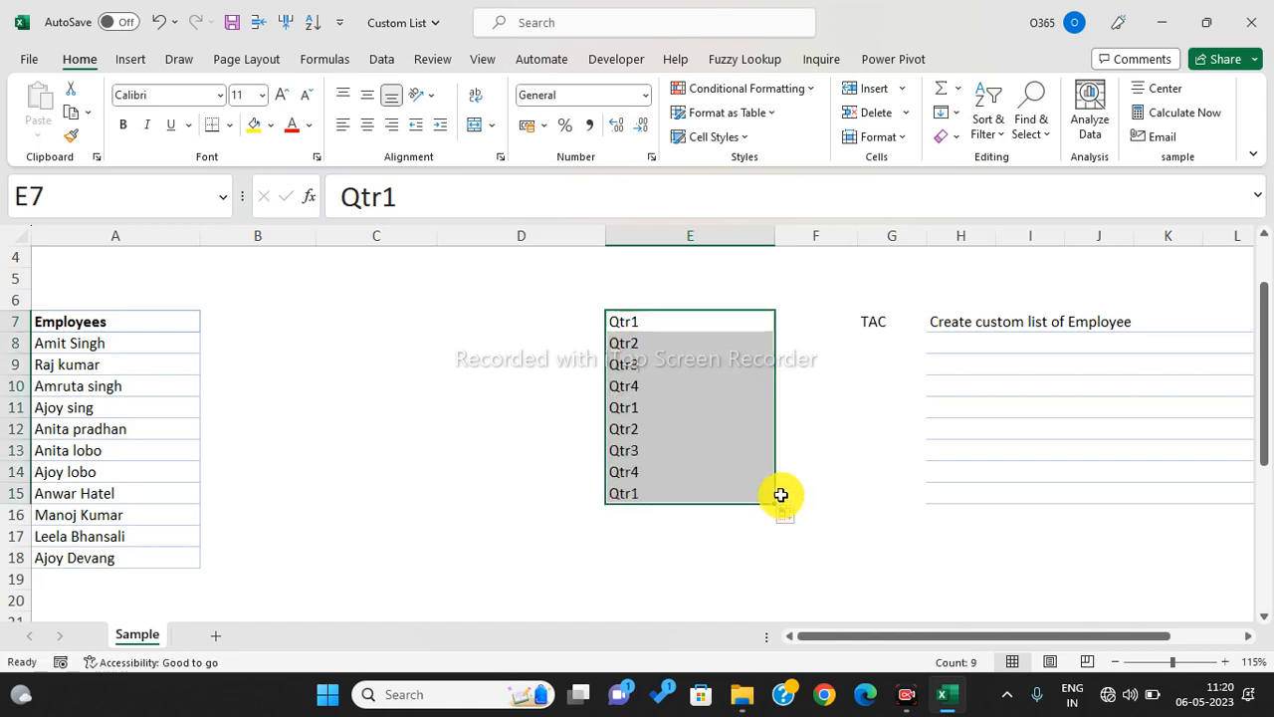
pyautogui.moveTo(651, 321); pyautogui.dragTo(661, 382)
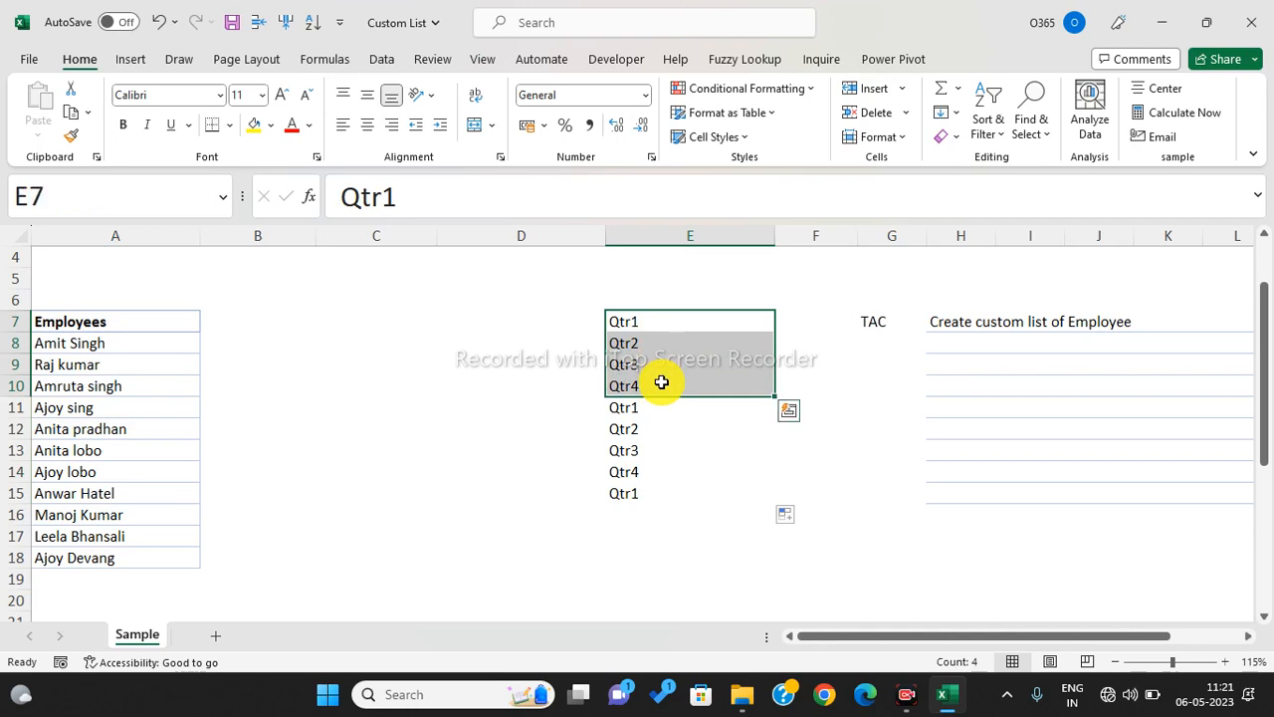
# - Type jan in C7 and compare it with the Qtr1 cell in E7
pyautogui.click(444, 335)
pyautogui.click(422, 331)
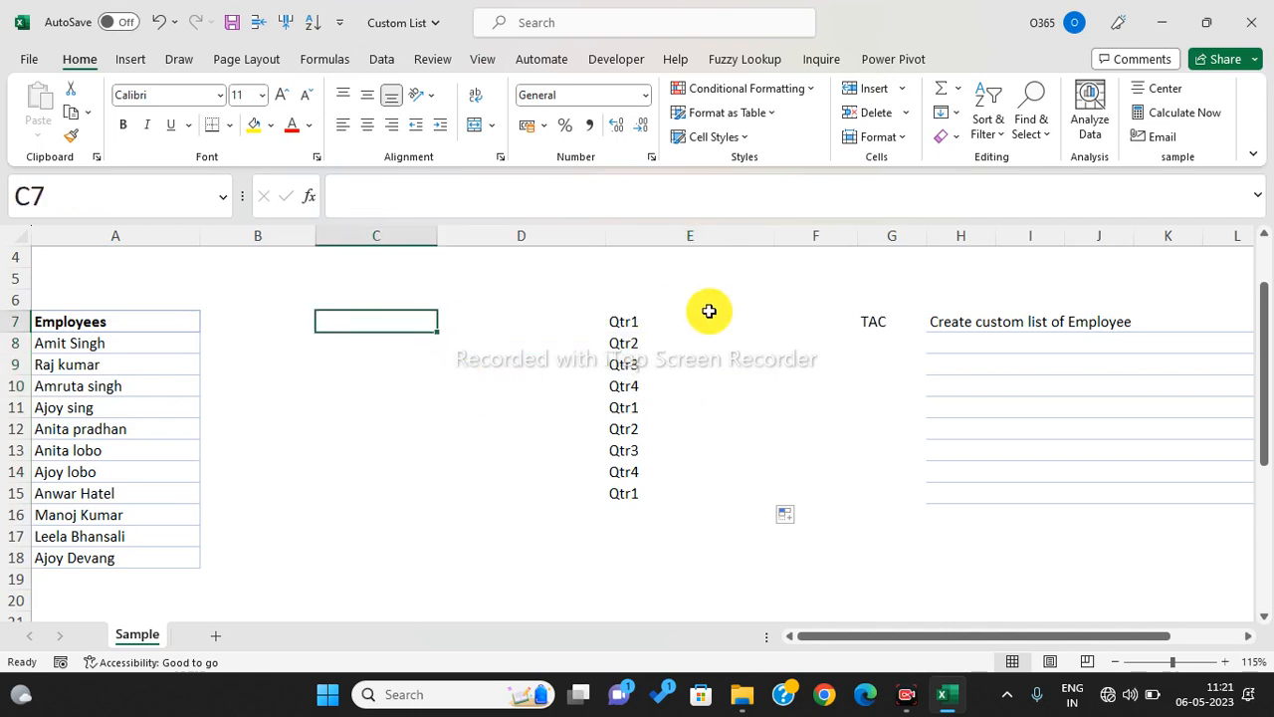
pyautogui.write('jan')
pyautogui.press('Return')
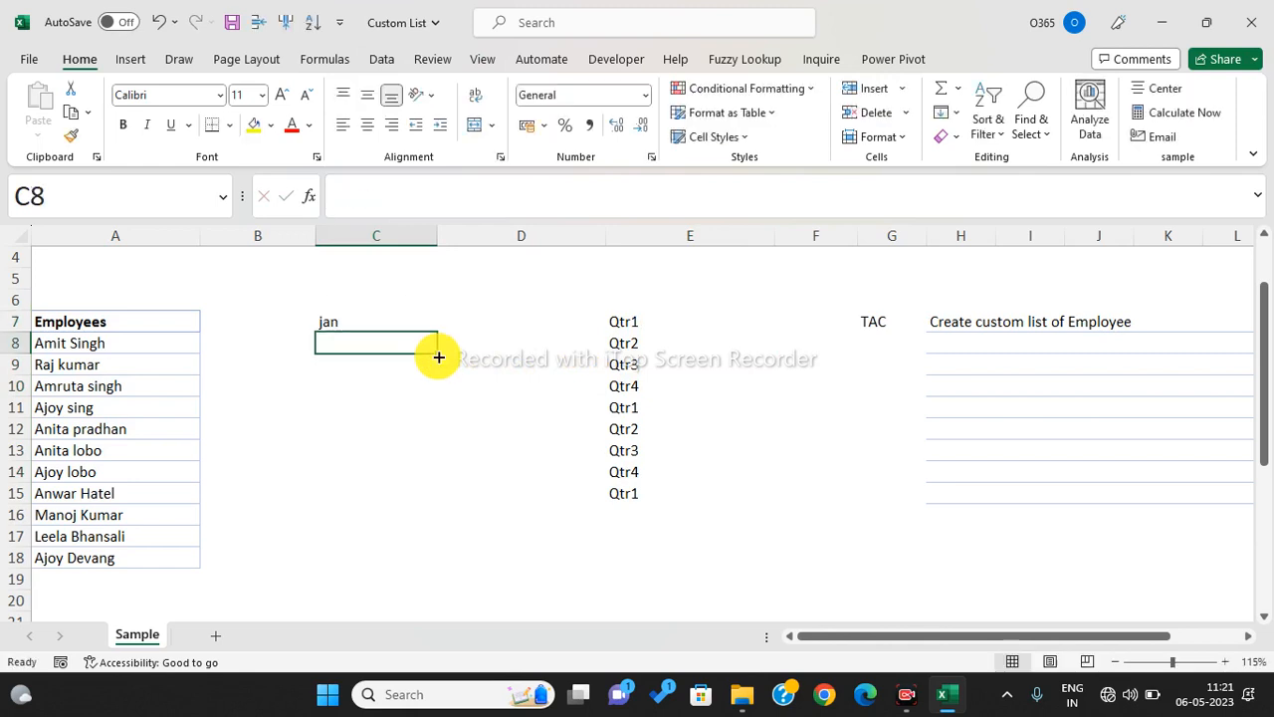
pyautogui.click(392, 323)
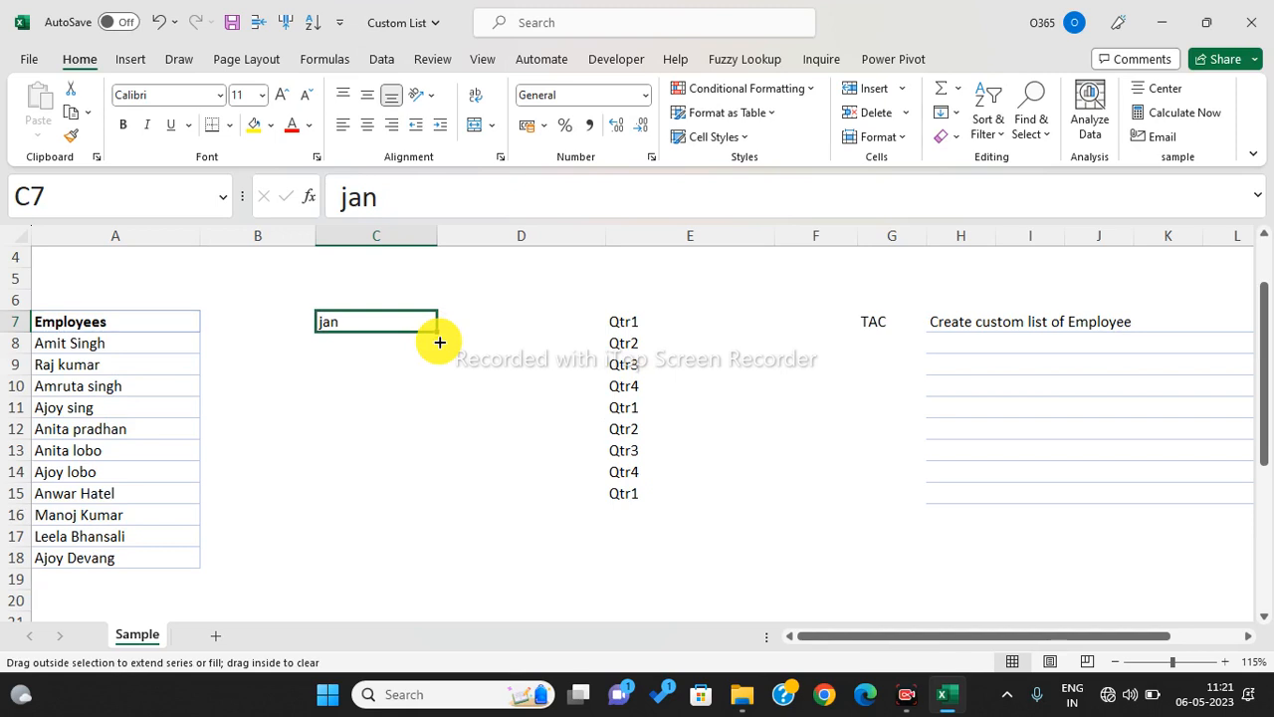
pyautogui.click(596, 320)
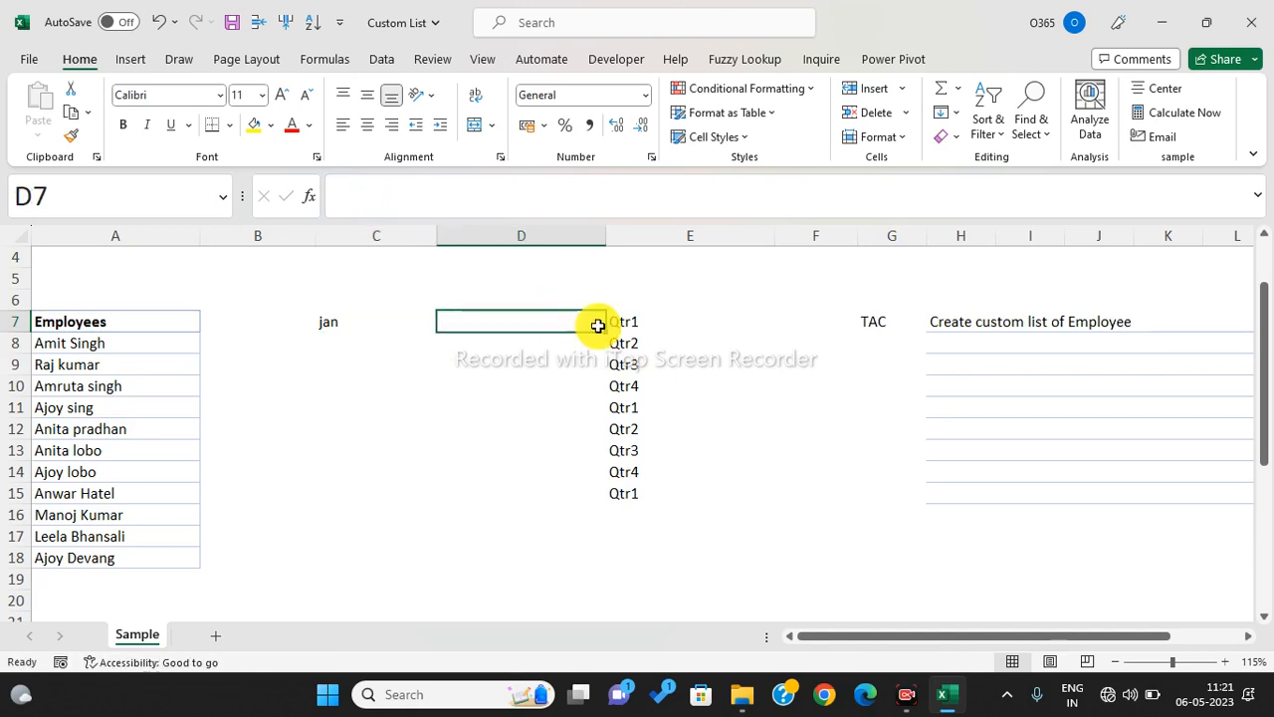
pyautogui.click(634, 327)
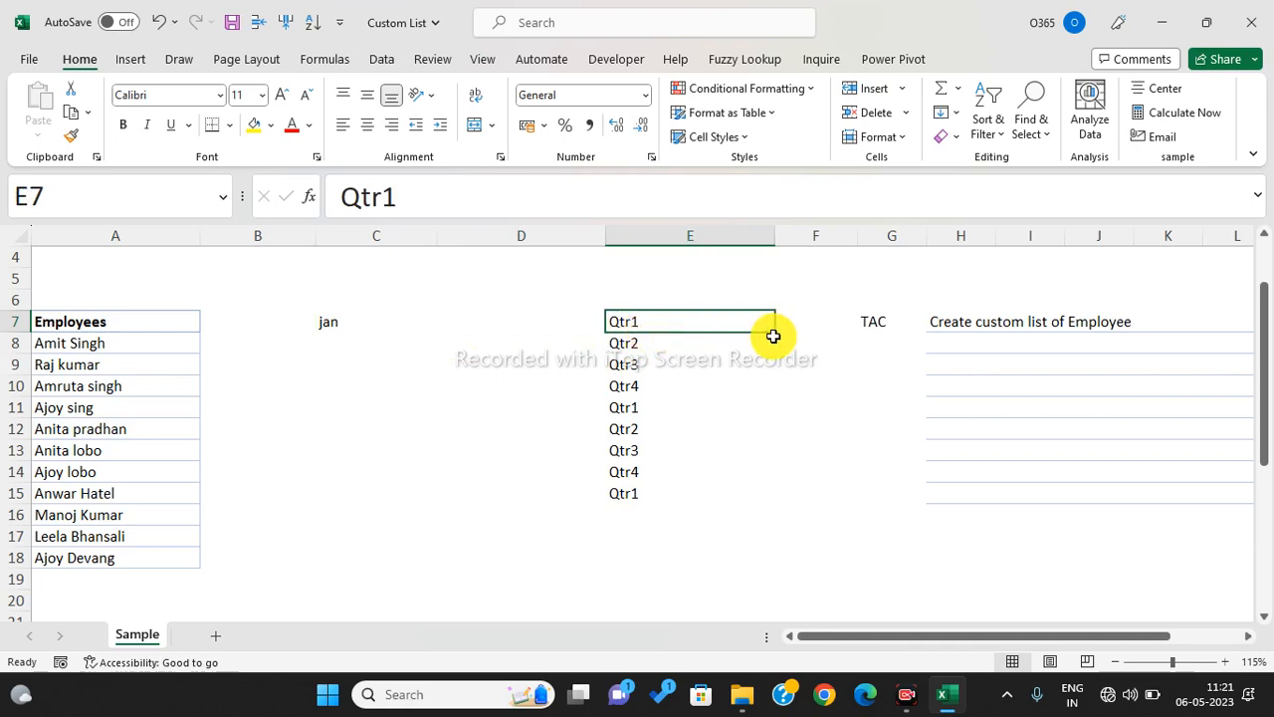
# - Replace C7 with an employee's name and autofill the next custom-list name into C8
pyautogui.click(376, 327)
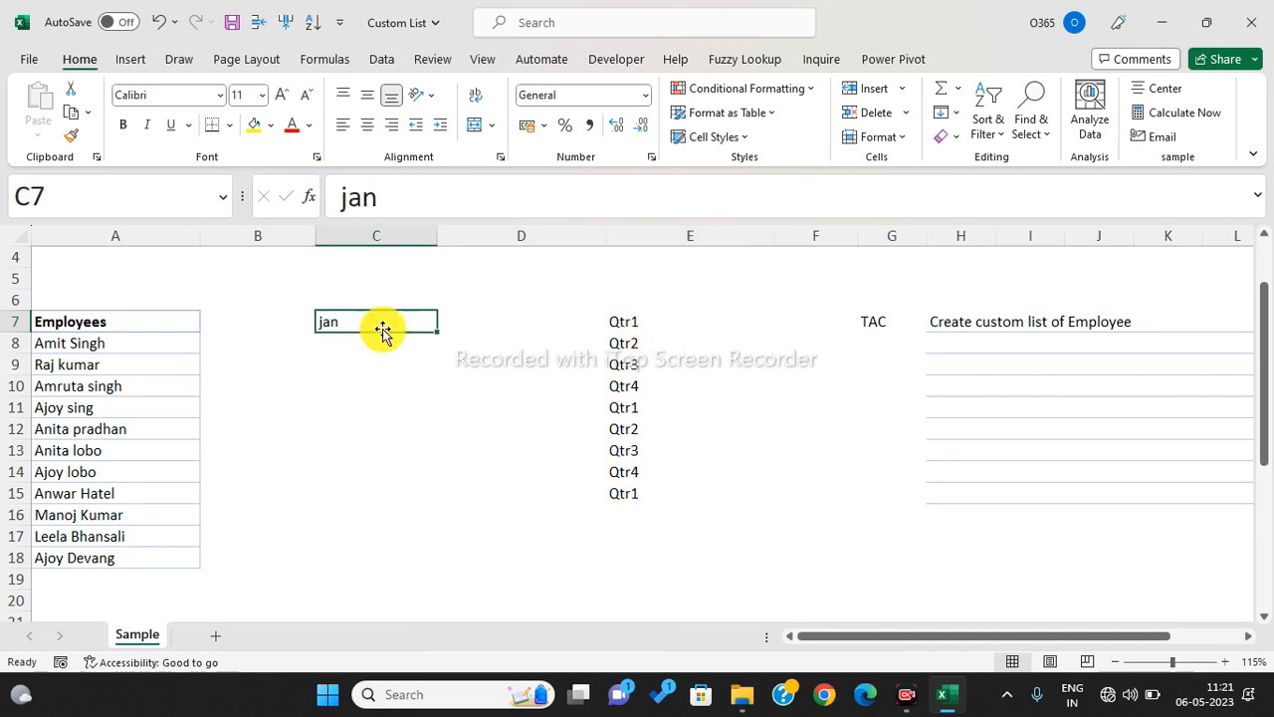
pyautogui.press('Delete')
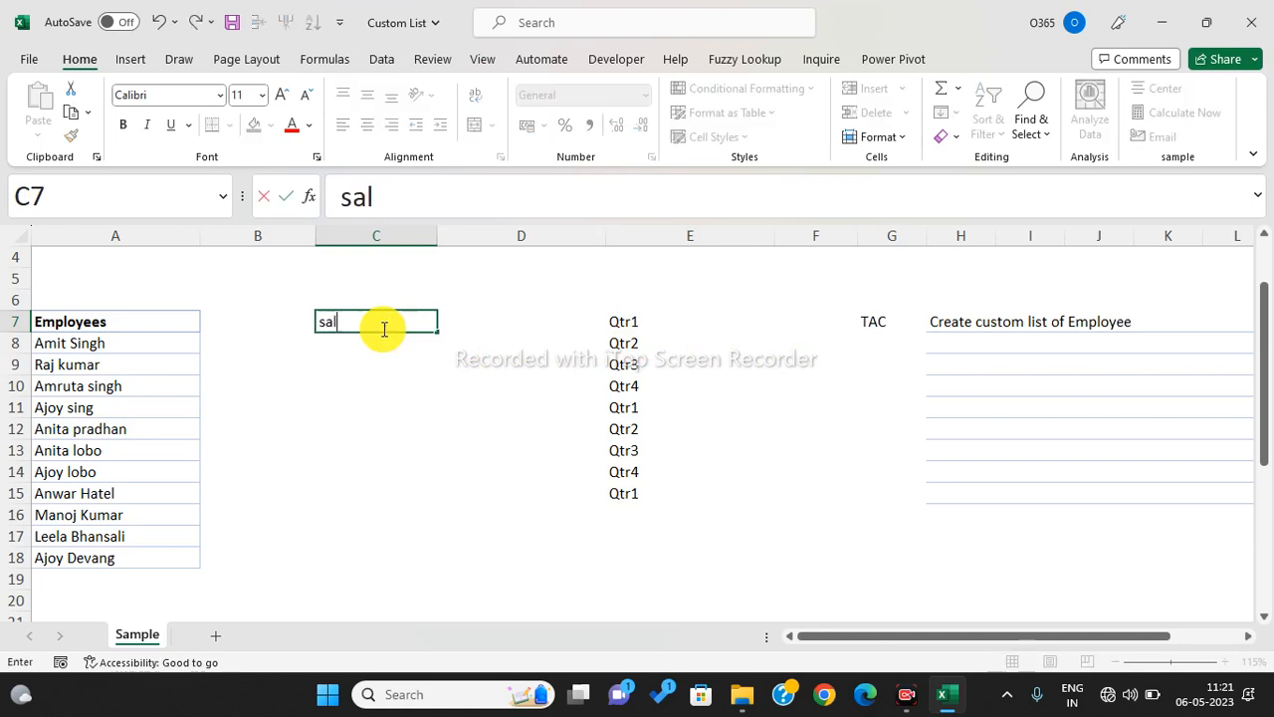
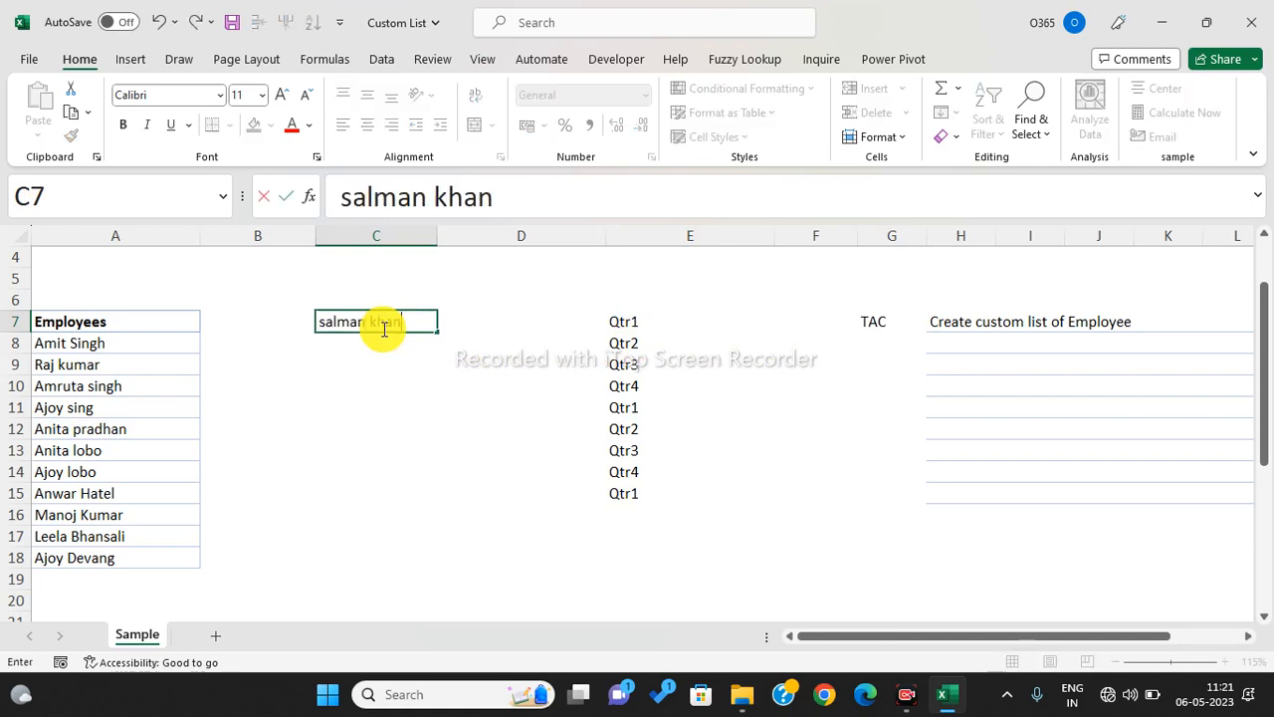
pyautogui.press('Return')
pyautogui.click(378, 321)
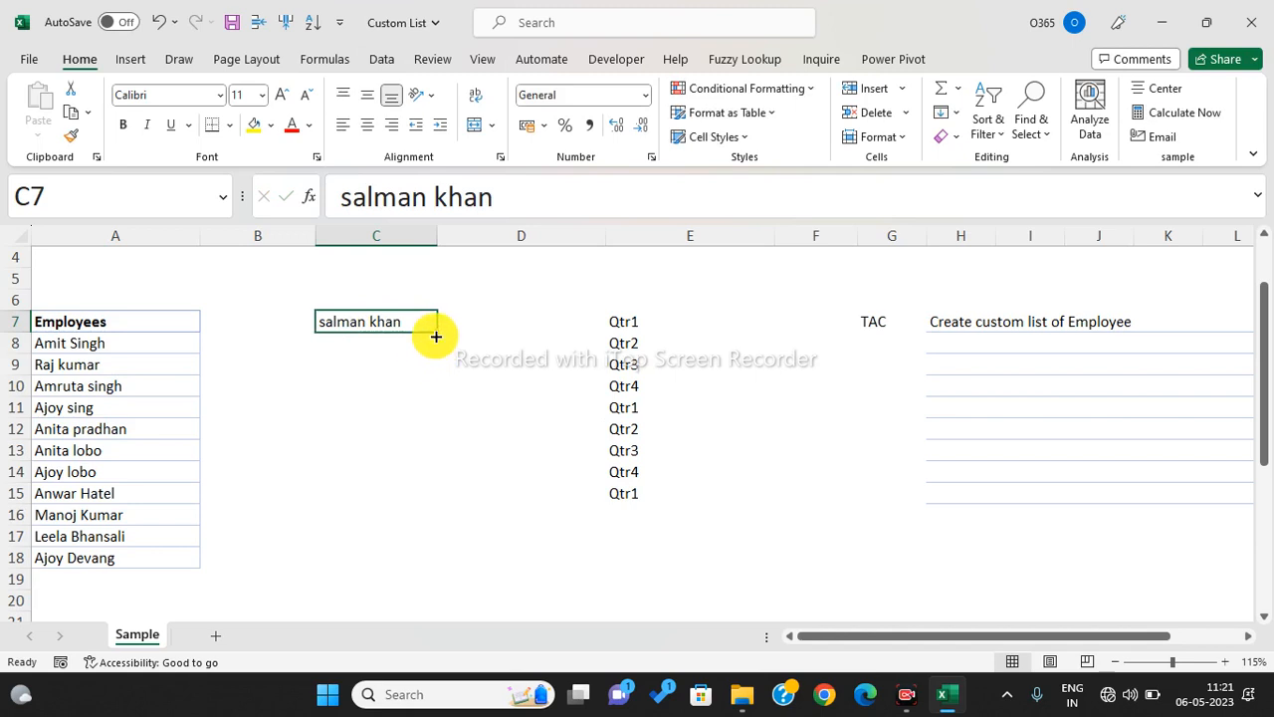
pyautogui.moveTo(436, 336); pyautogui.dragTo(434, 344)
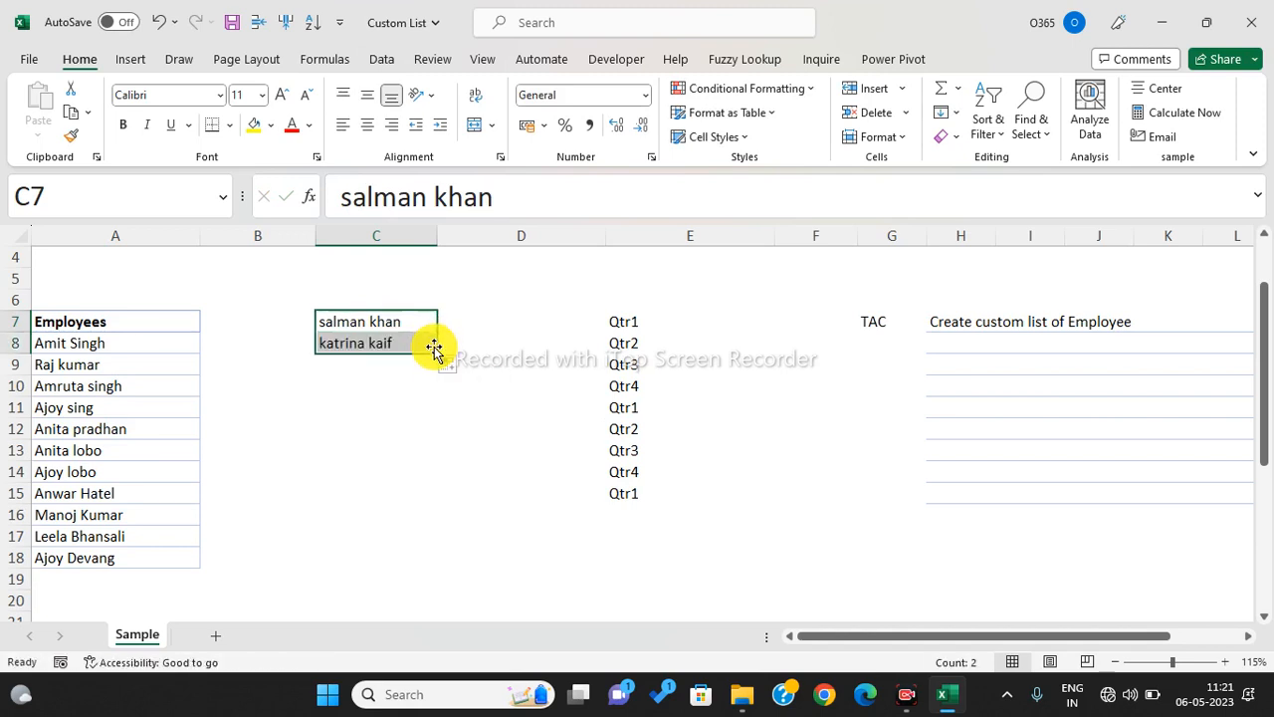
# - Type another employee's name in C9 and autofill the following list name into C10
pyautogui.click(368, 375)
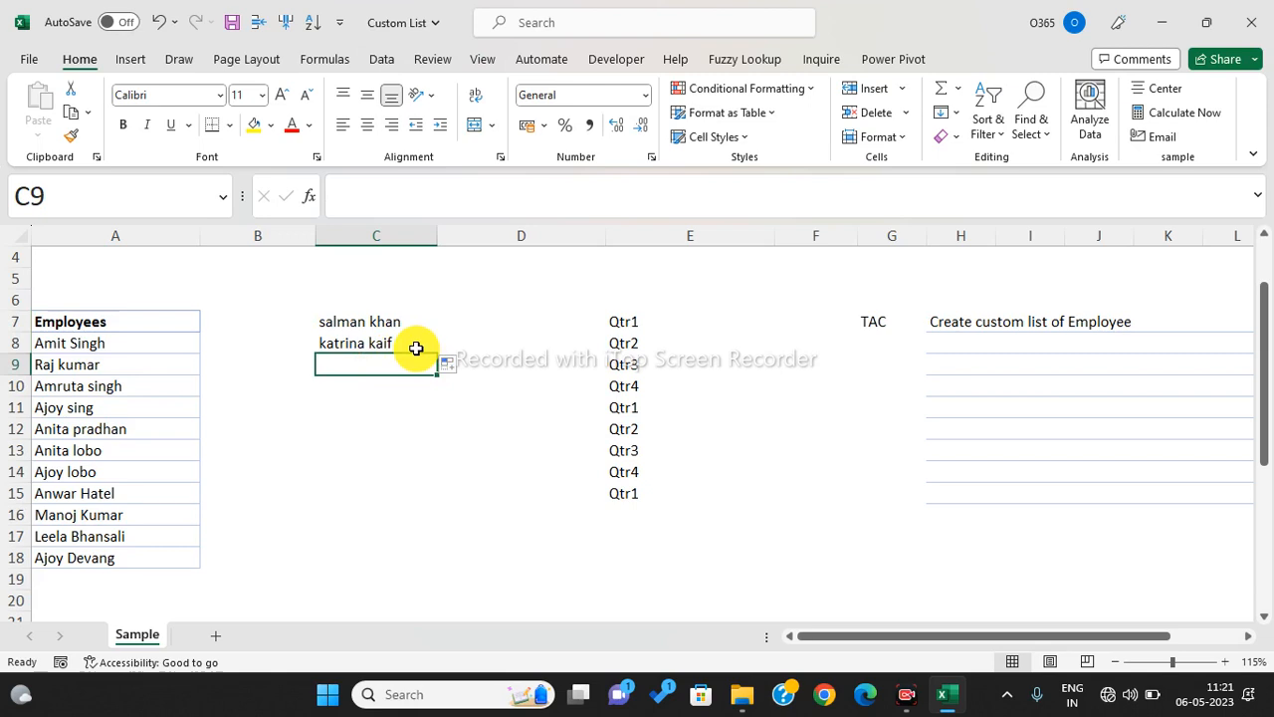
pyautogui.click(412, 402)
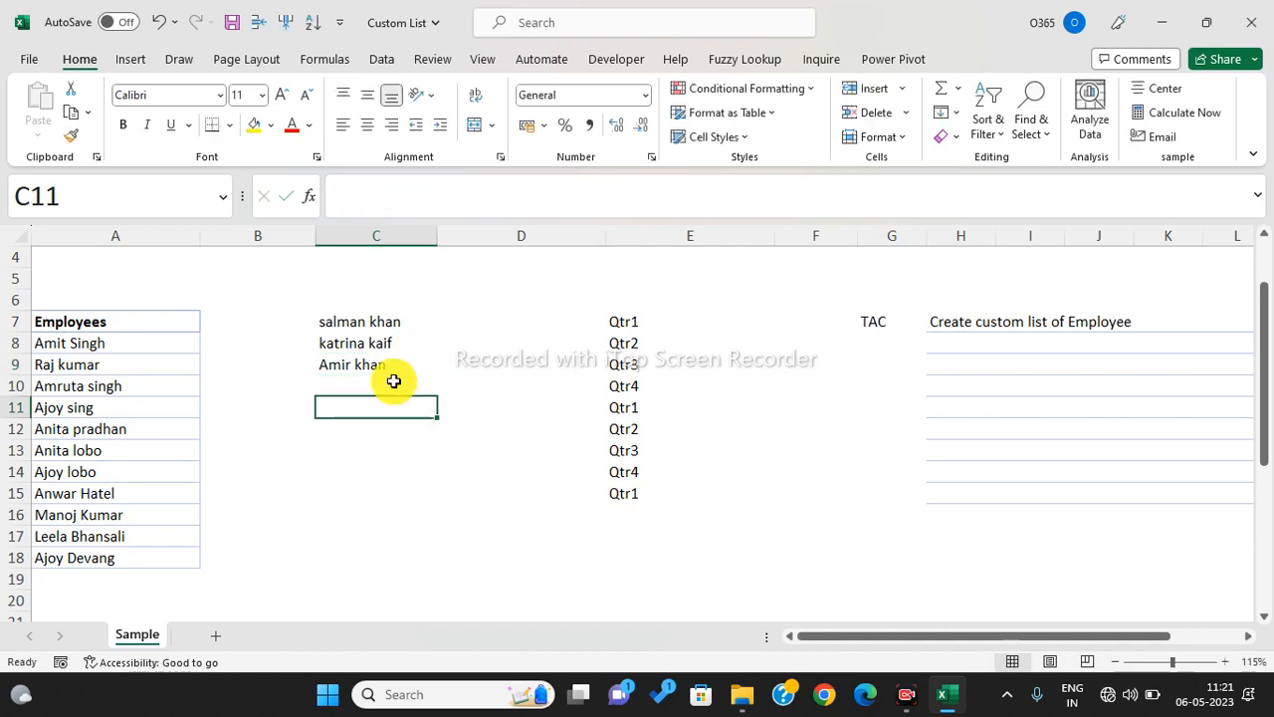
pyautogui.click(395, 372)
pyautogui.moveTo(436, 380); pyautogui.dragTo(447, 420)
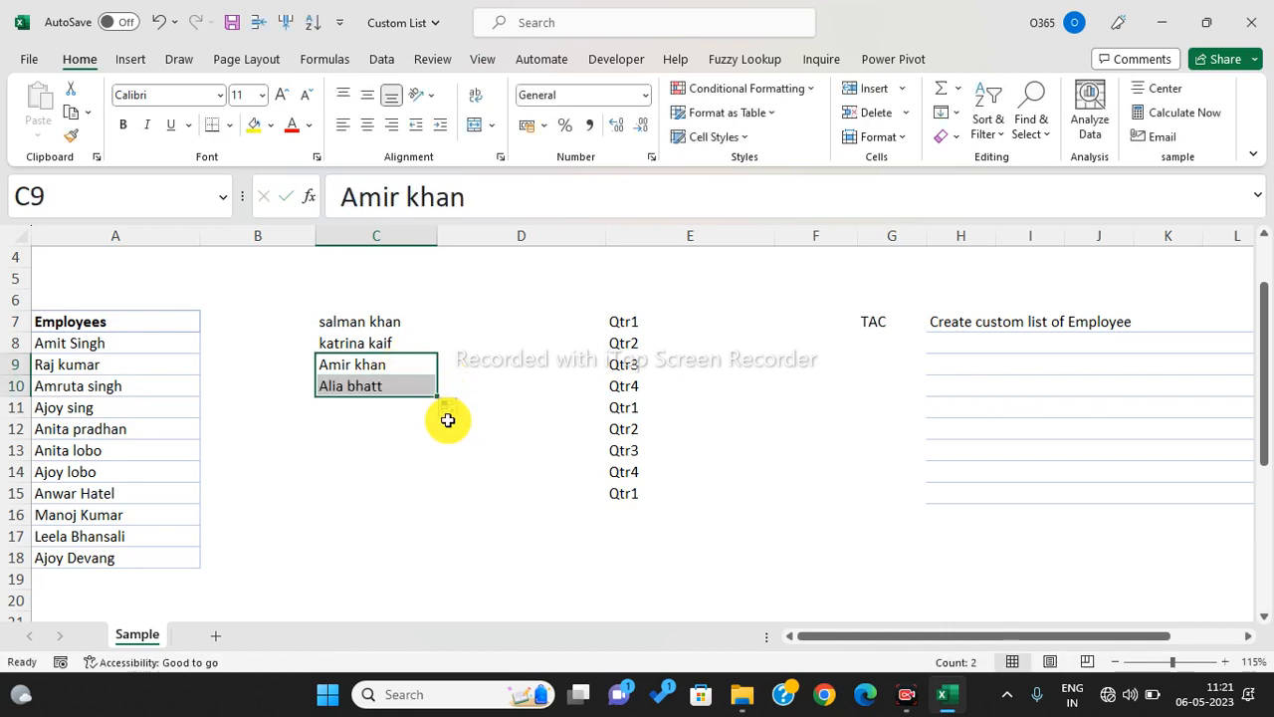
pyautogui.click(389, 412)
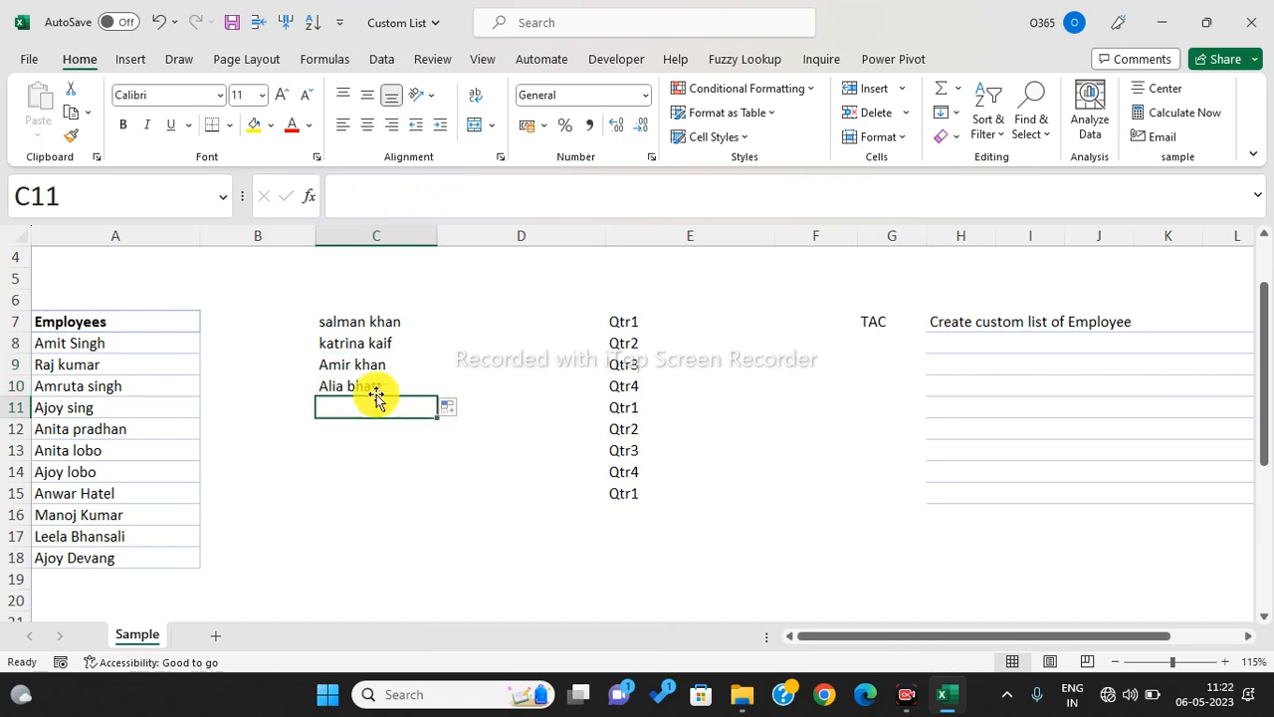
pyautogui.press('Up')
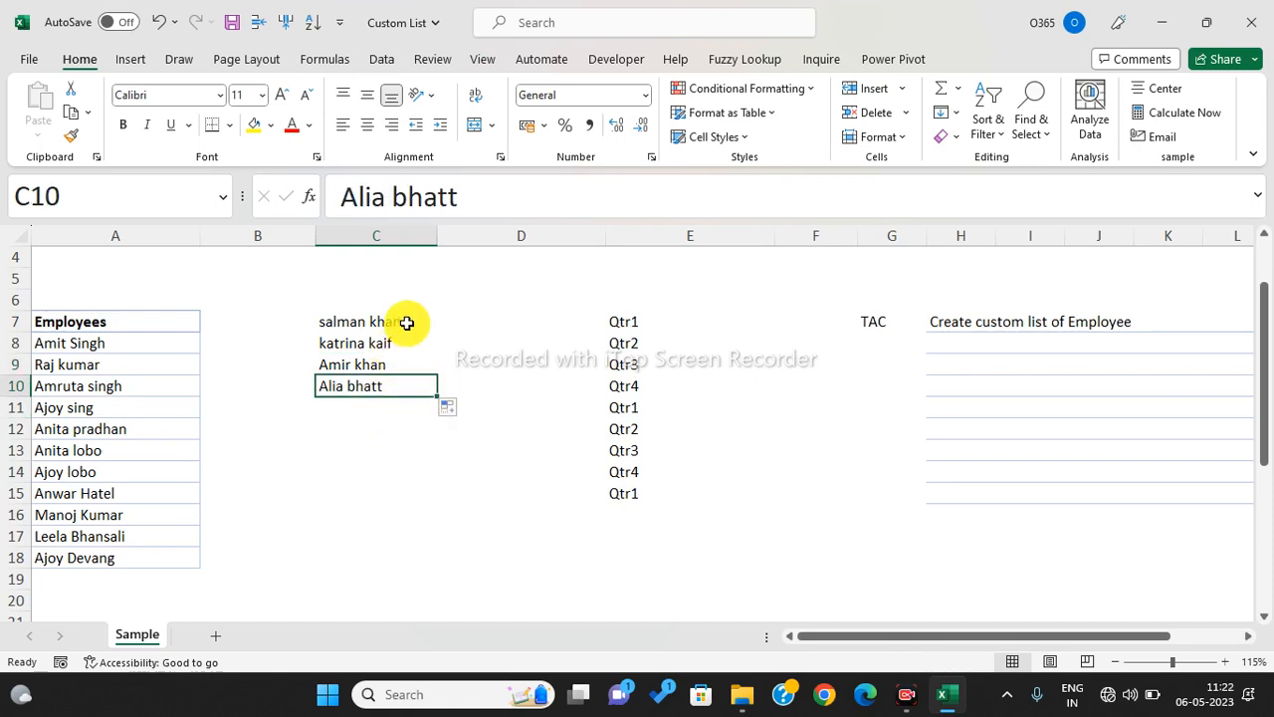
# - Select the filled names C7:C8, then C10, then all four in C7:C10
pyautogui.click(406, 322)
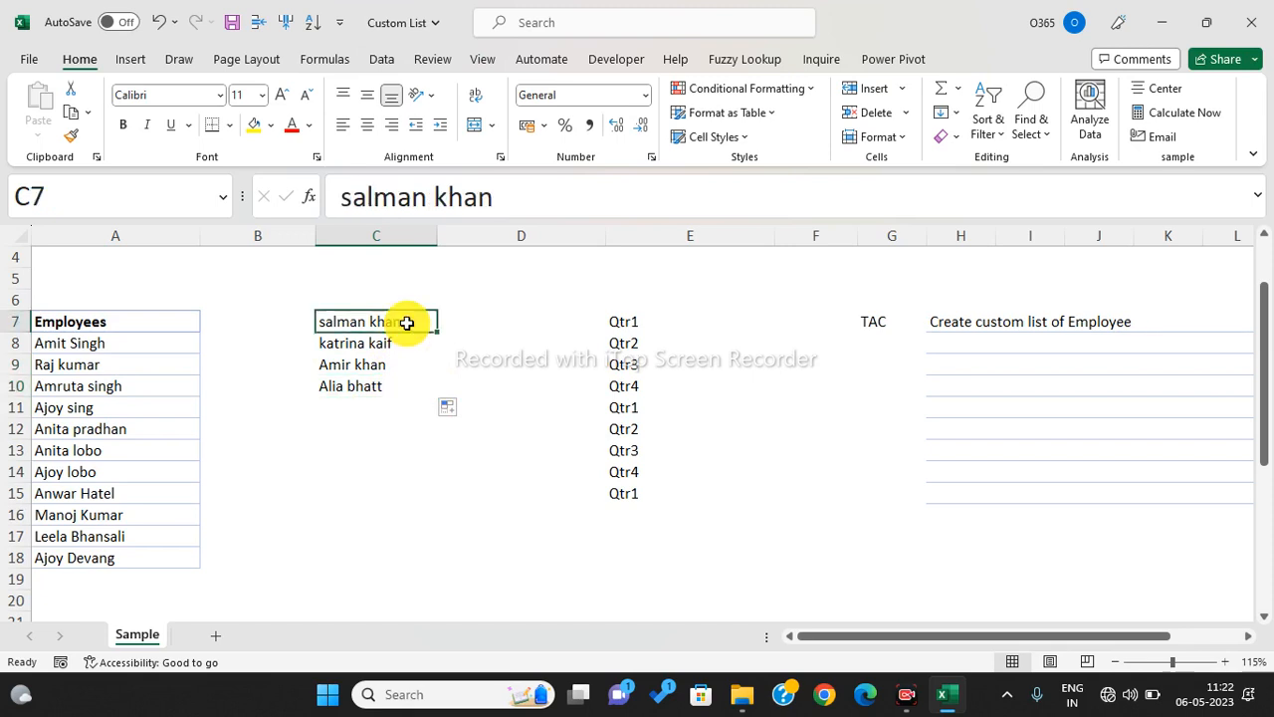
pyautogui.moveTo(406, 323); pyautogui.dragTo(391, 383)
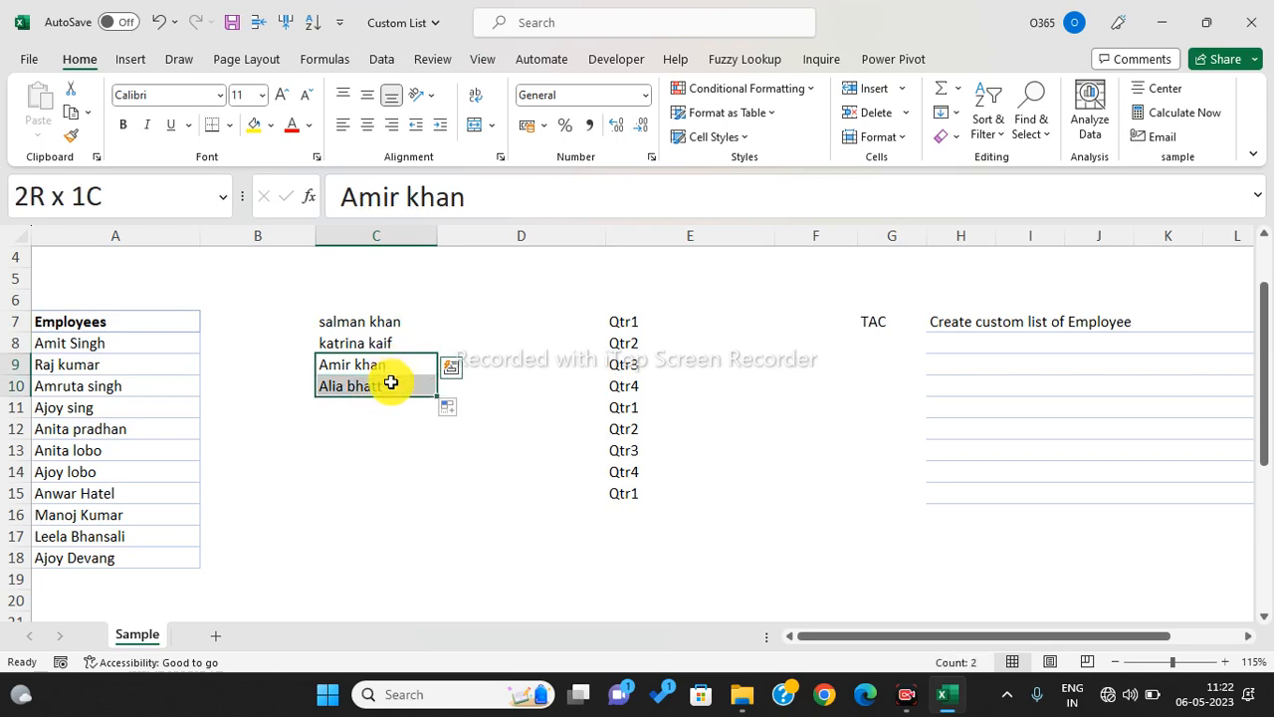
pyautogui.moveTo(391, 383)
pyautogui.mouseDown()
pyautogui.moveTo(389, 329)
pyautogui.moveTo(393, 383)
pyautogui.mouseUp()
pyautogui.click(392, 383)
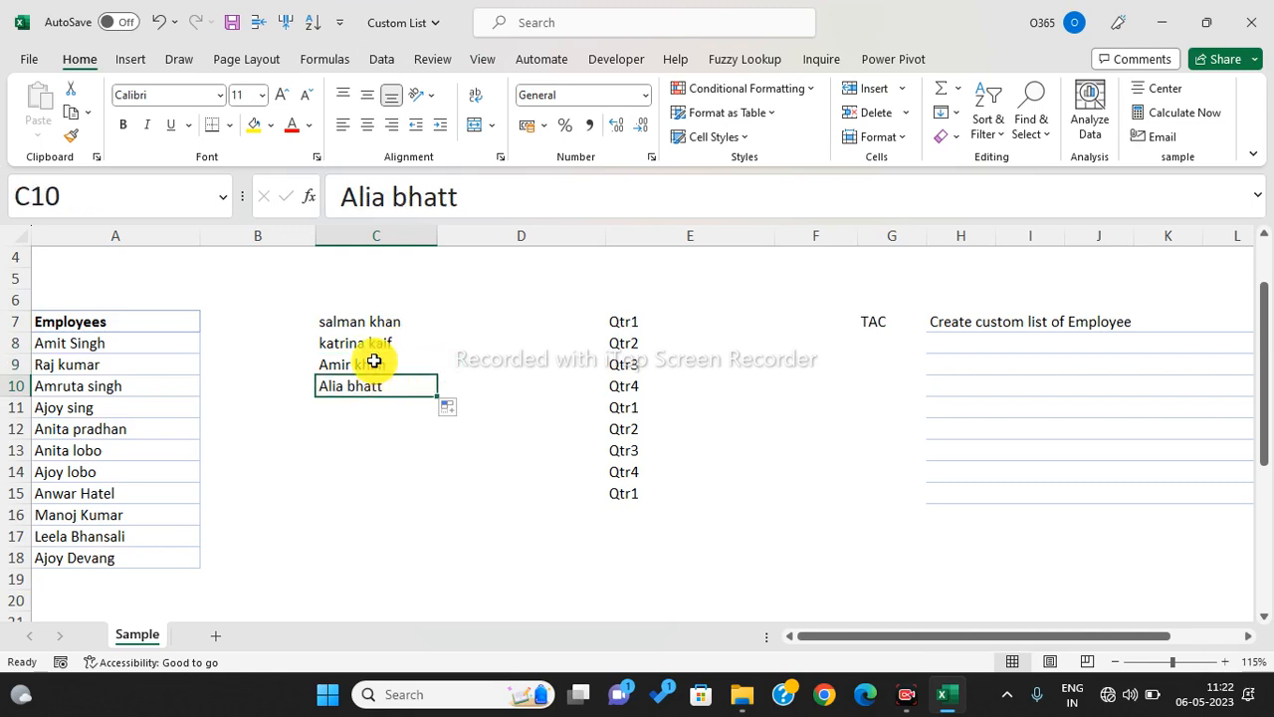
pyautogui.moveTo(382, 322); pyautogui.dragTo(382, 382)
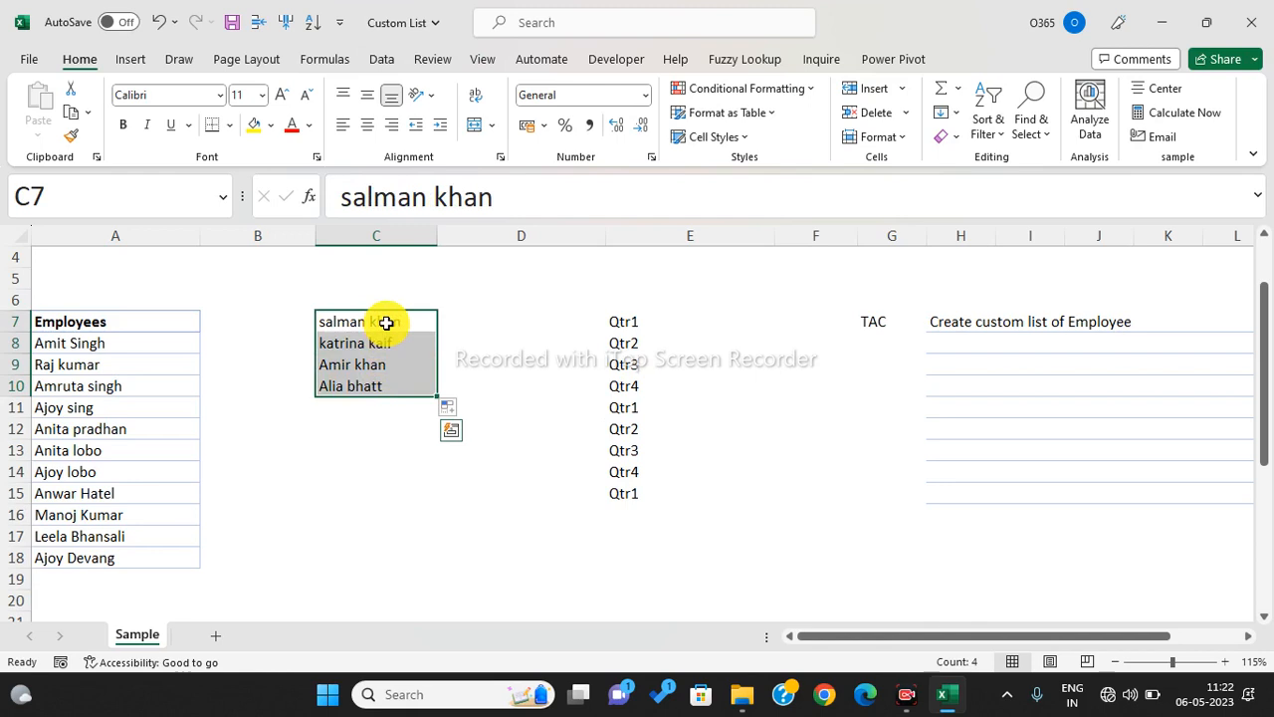
# - Select the empty range D7:D15, clear it, then select the employee names in column A
pyautogui.moveTo(489, 316); pyautogui.dragTo(509, 520)
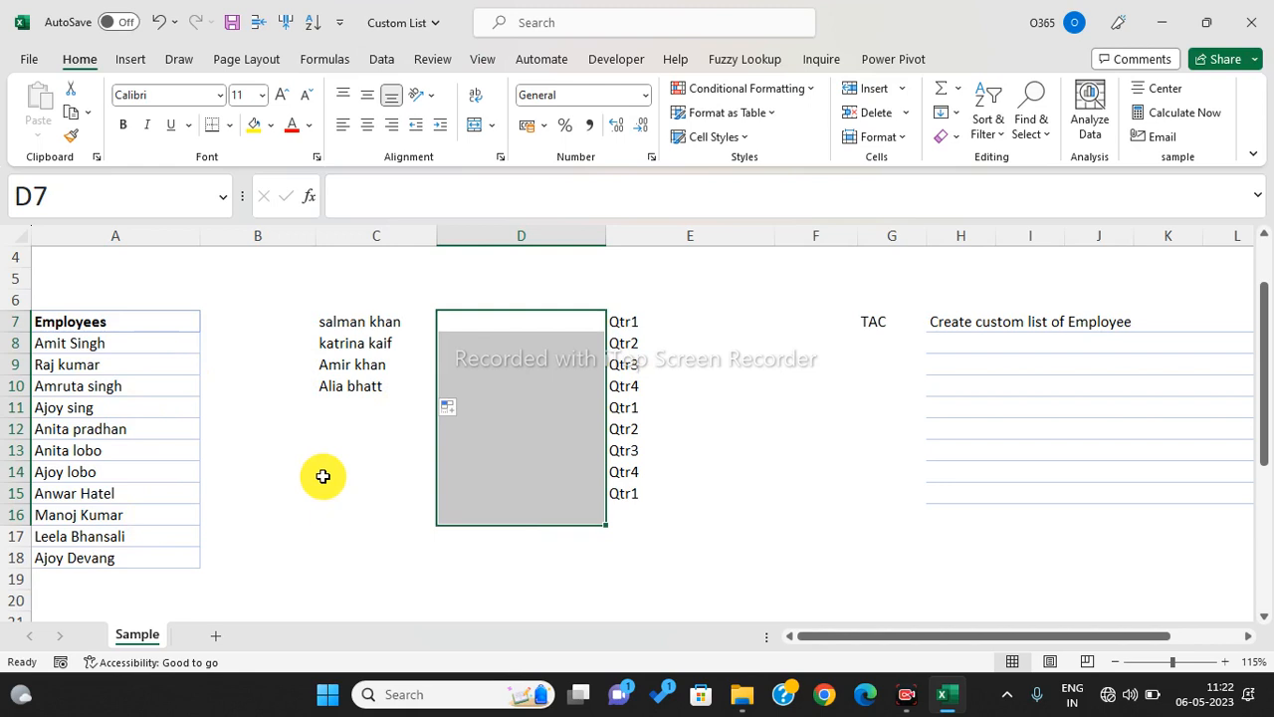
pyautogui.moveTo(527, 318); pyautogui.dragTo(534, 499)
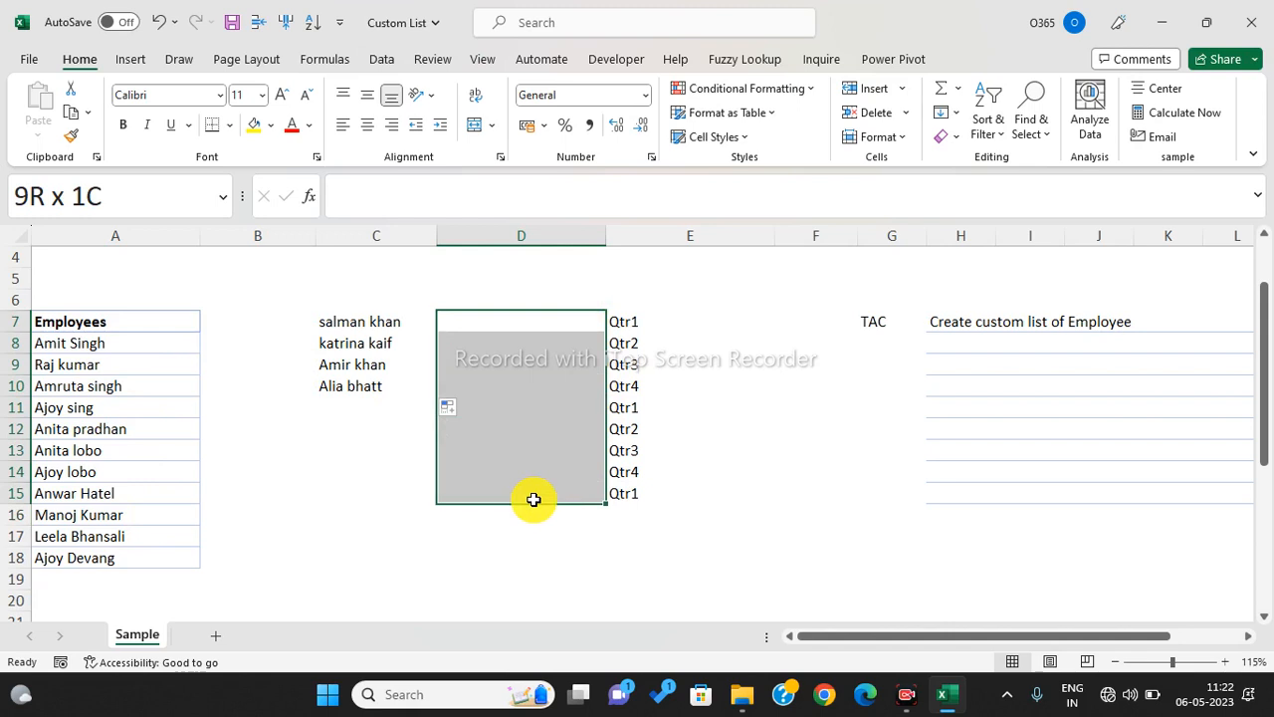
pyautogui.moveTo(533, 500); pyautogui.dragTo(531, 498)
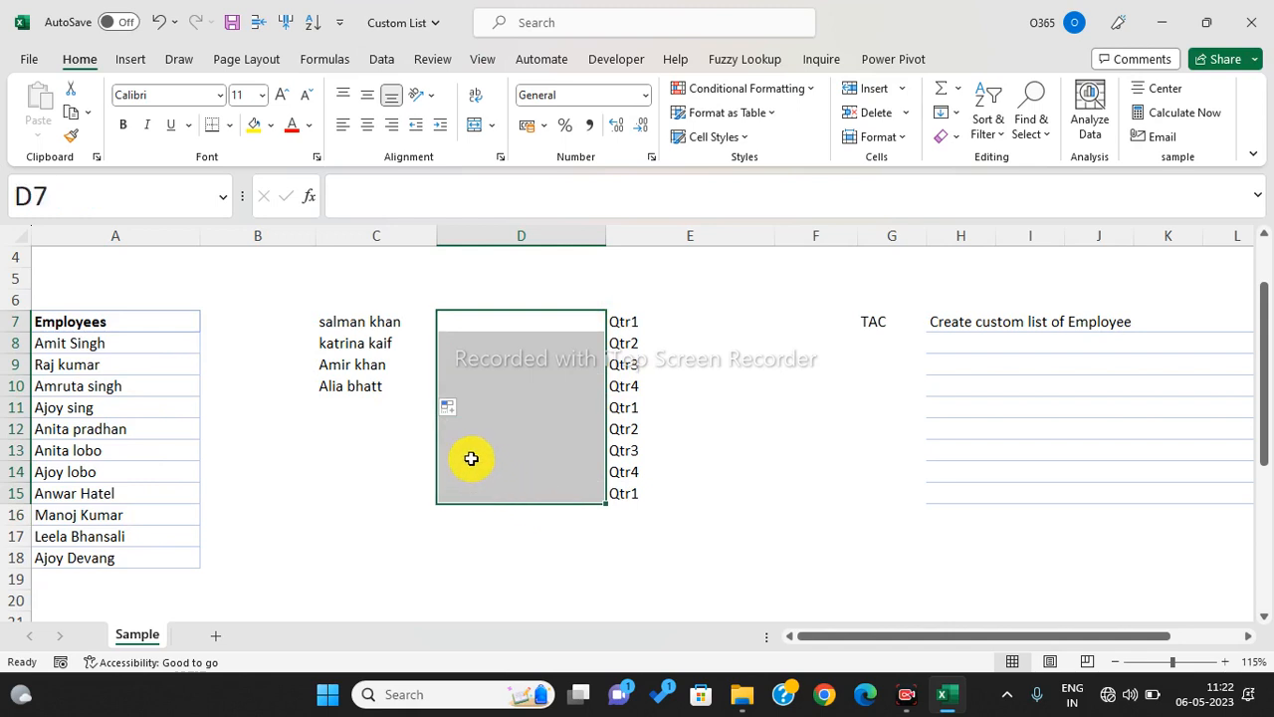
pyautogui.click(463, 385)
pyautogui.click(411, 407)
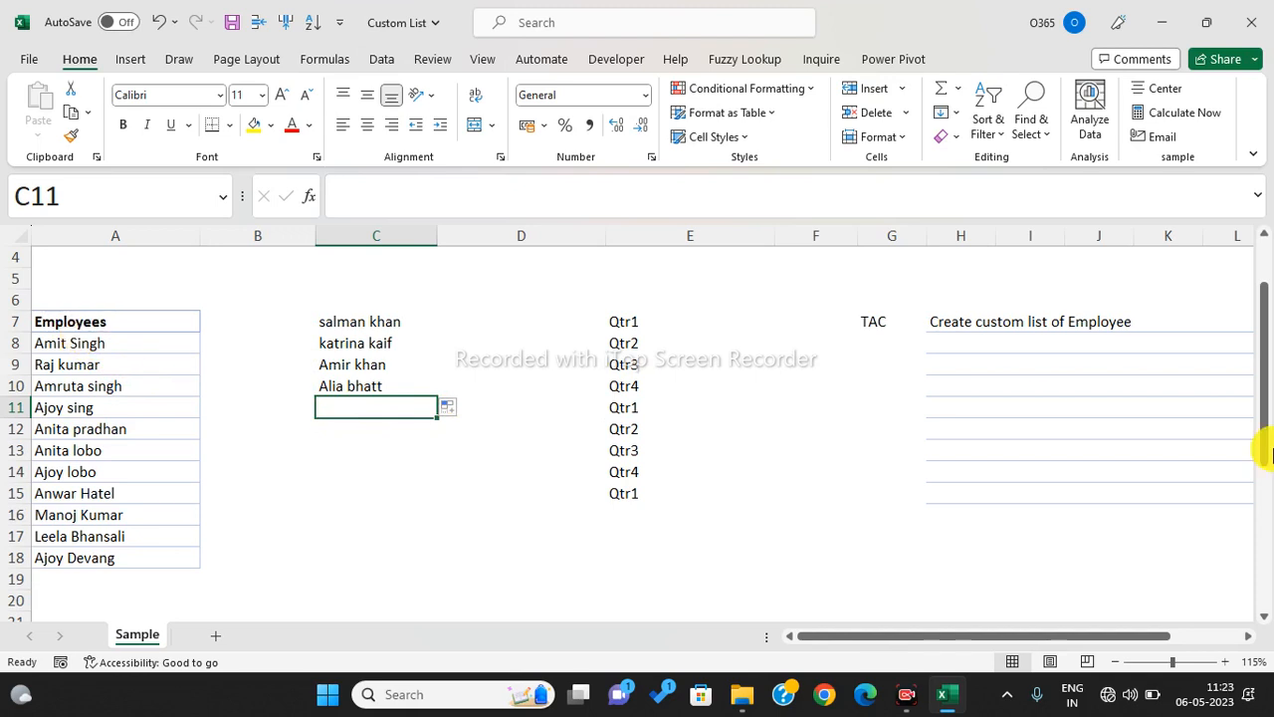
pyautogui.moveTo(160, 348); pyautogui.dragTo(139, 565)
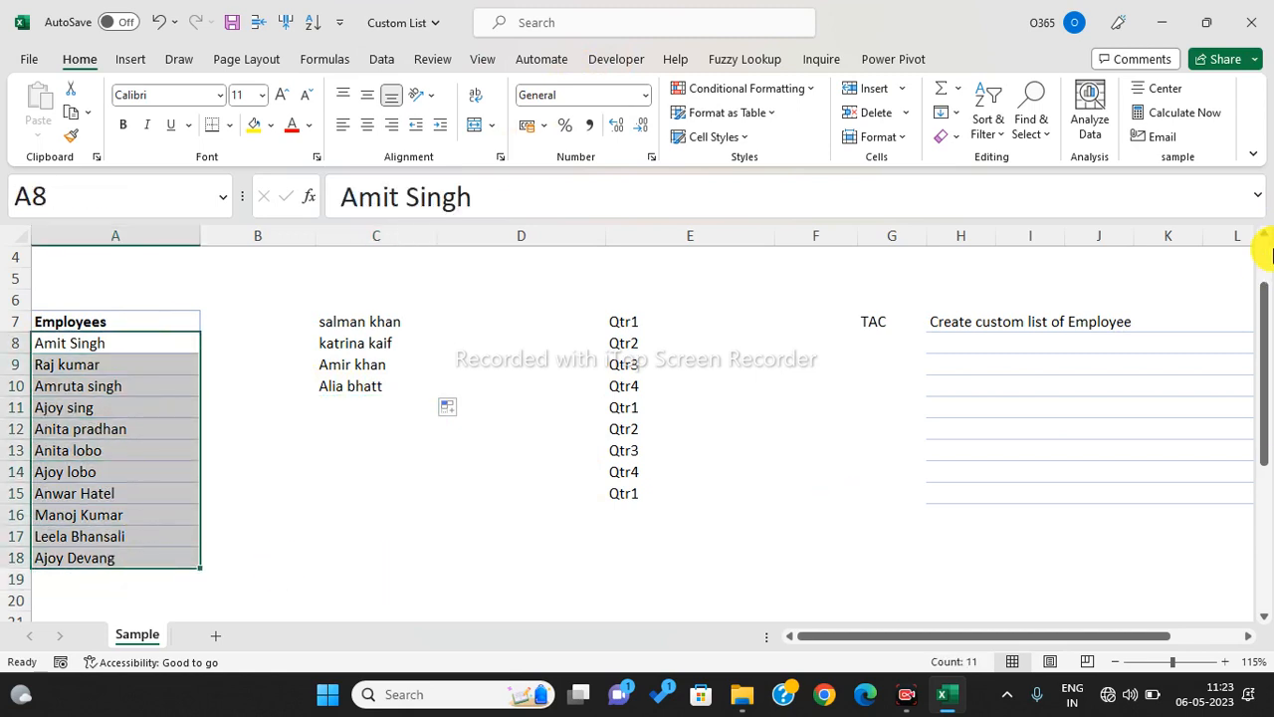
# - Go to File > Options > Advanced and launch Edit Custom Lists with $A$8:$A$18 to import
pyautogui.click(31, 62)
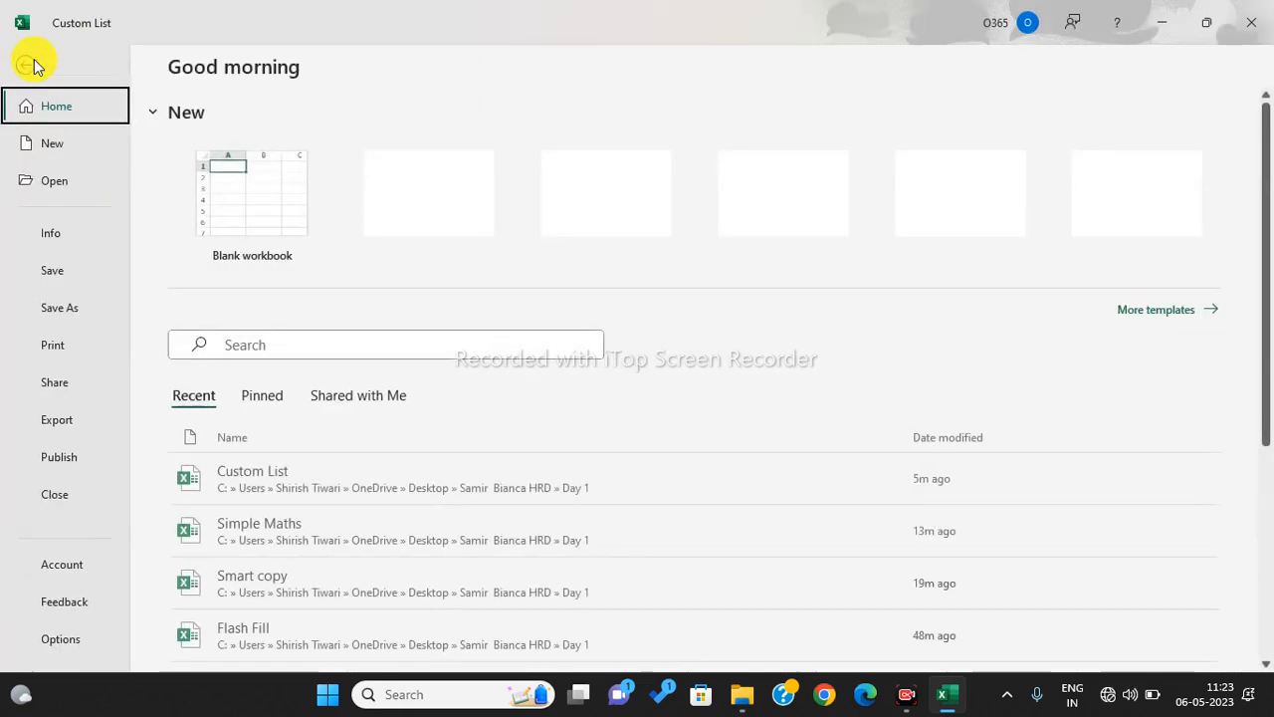
pyautogui.click(60, 642)
pyautogui.press('ctrl')
pyautogui.press('ctrl')
pyautogui.press('ctrl')
pyautogui.press('ctrl')
pyautogui.press('ctrl')
pyautogui.press('ctrl')
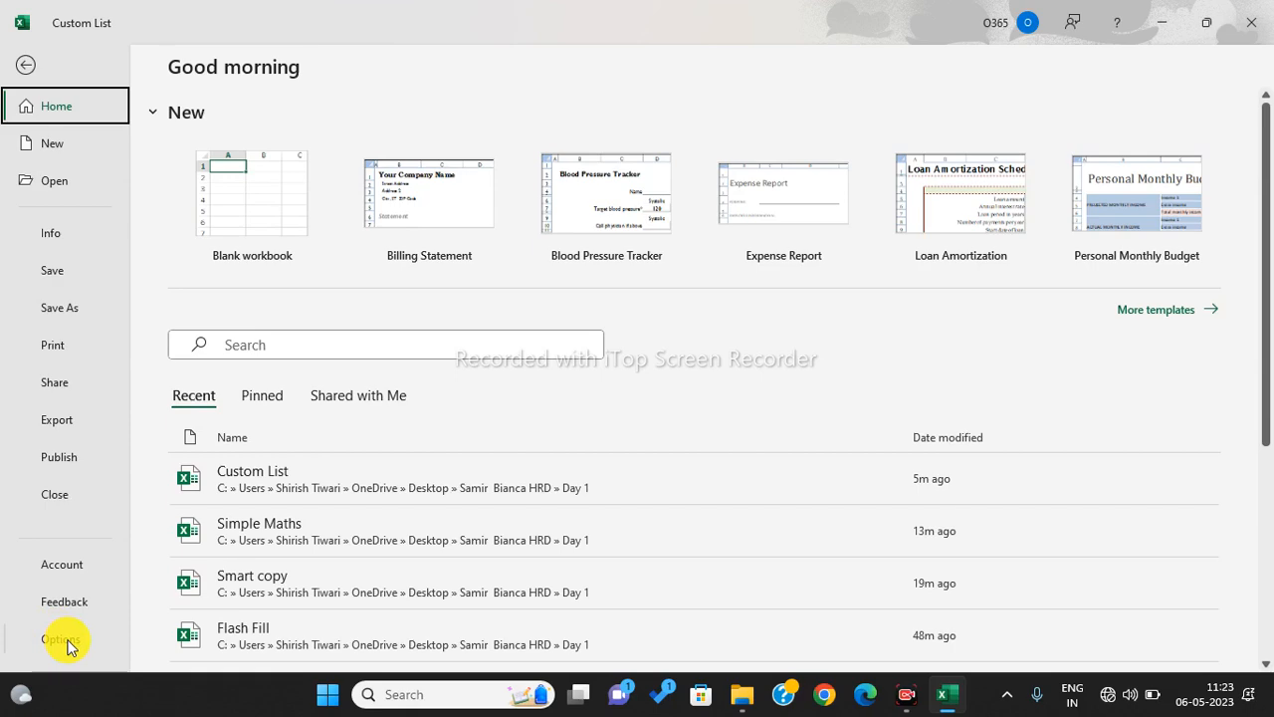
pyautogui.click(62, 640)
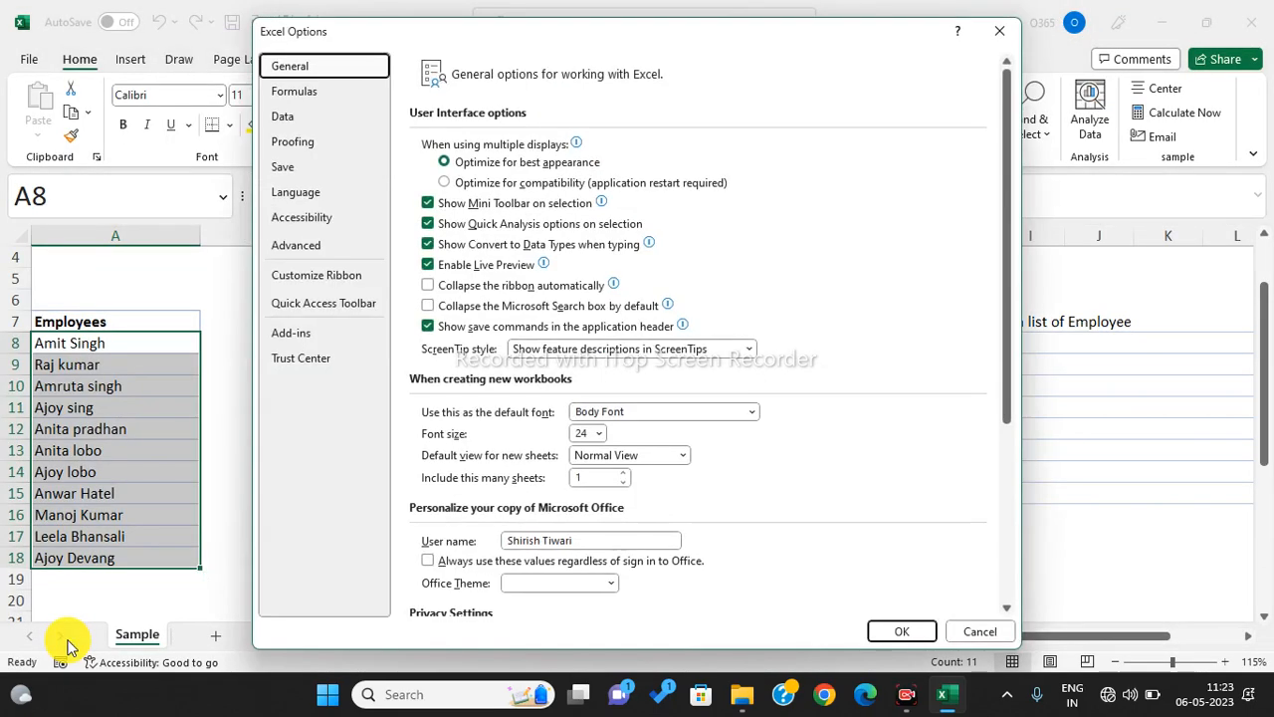
pyautogui.click(337, 255)
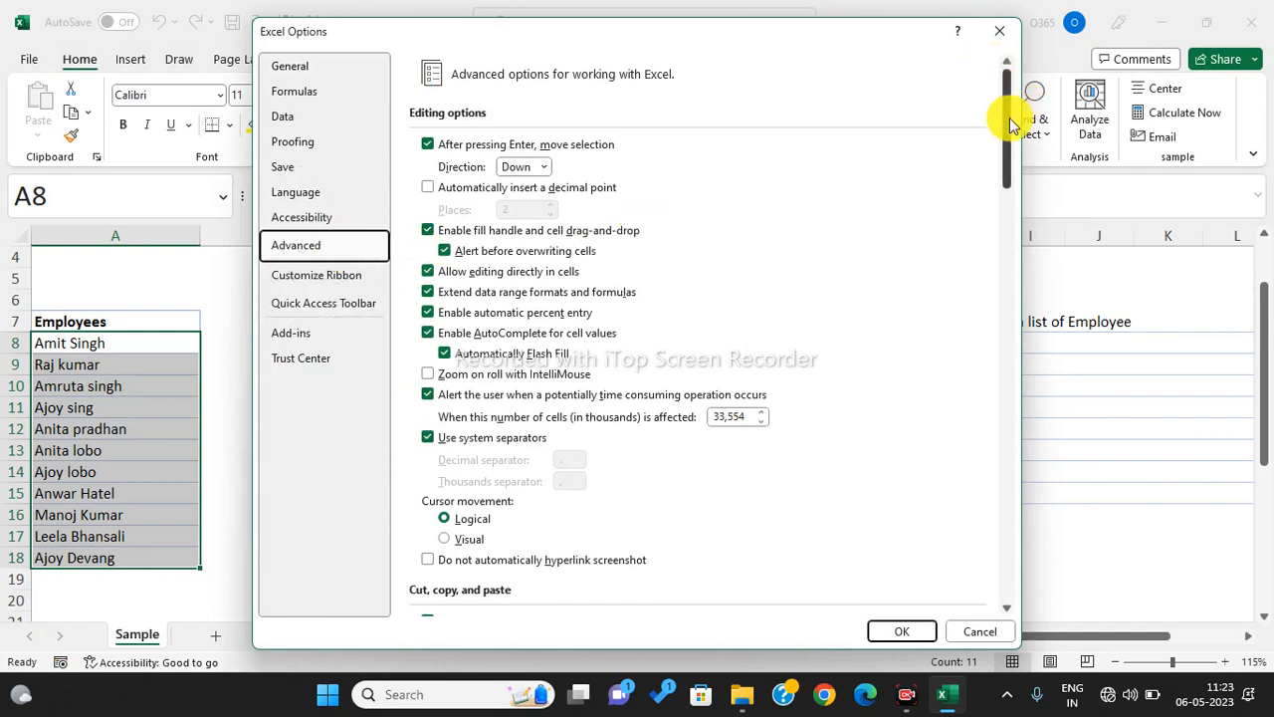
pyautogui.moveTo(1005, 118); pyautogui.dragTo(1035, 551)
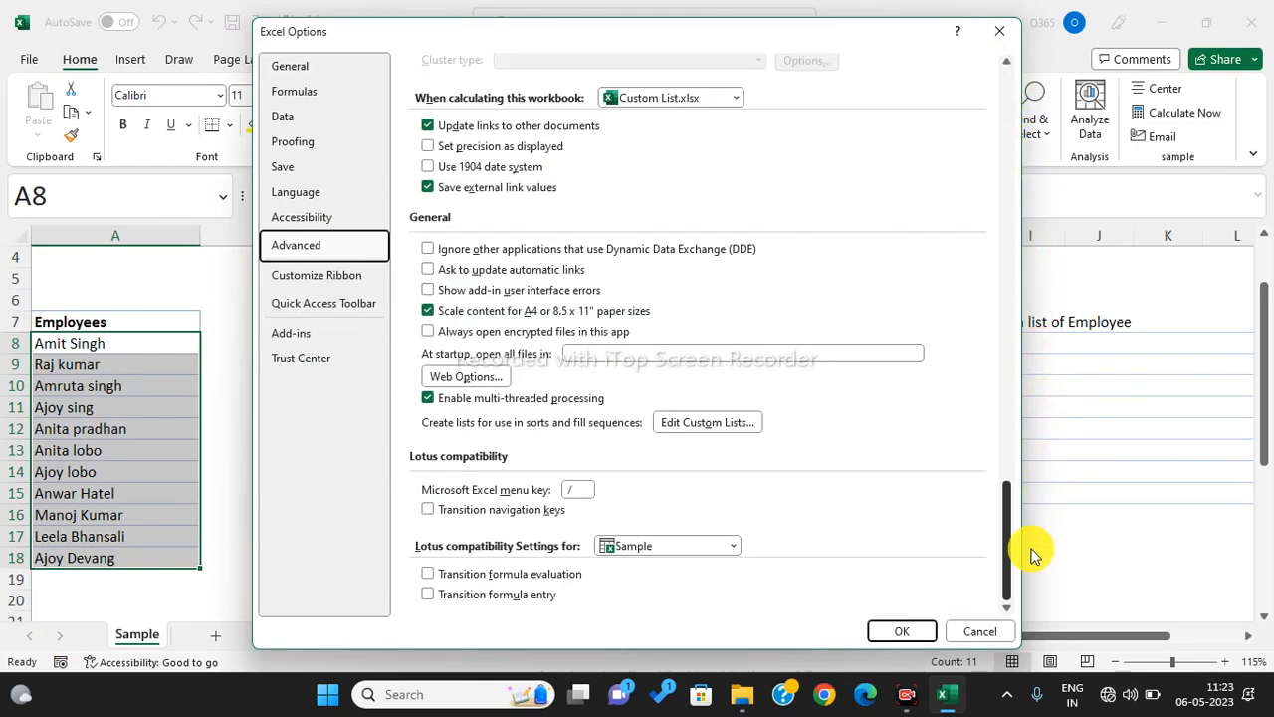
pyautogui.click(713, 430)
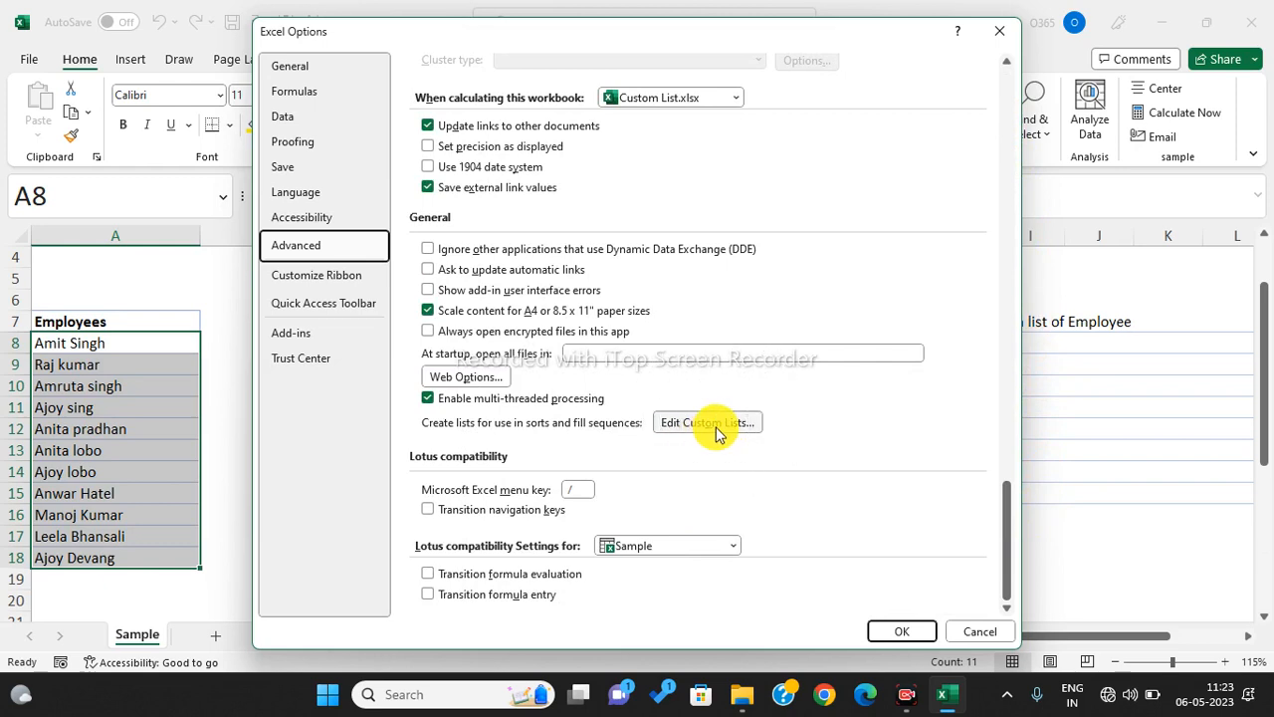
pyautogui.click(715, 426)
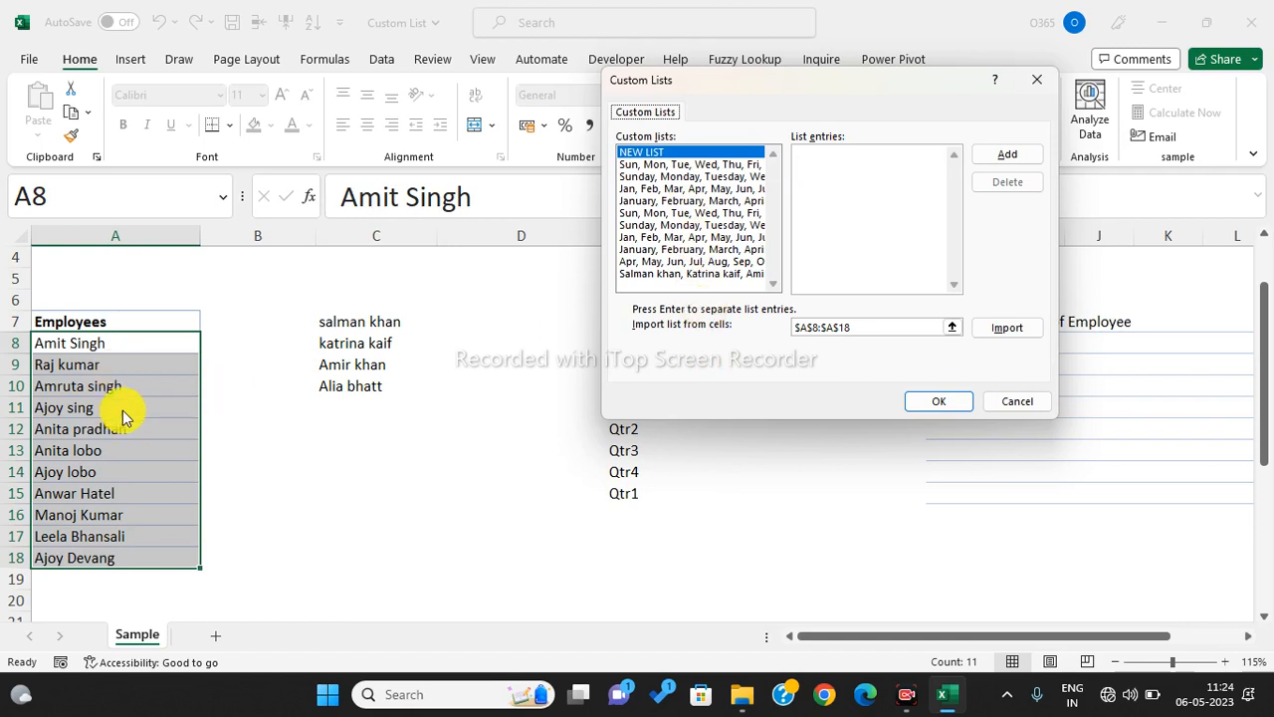
pyautogui.click(995, 329)
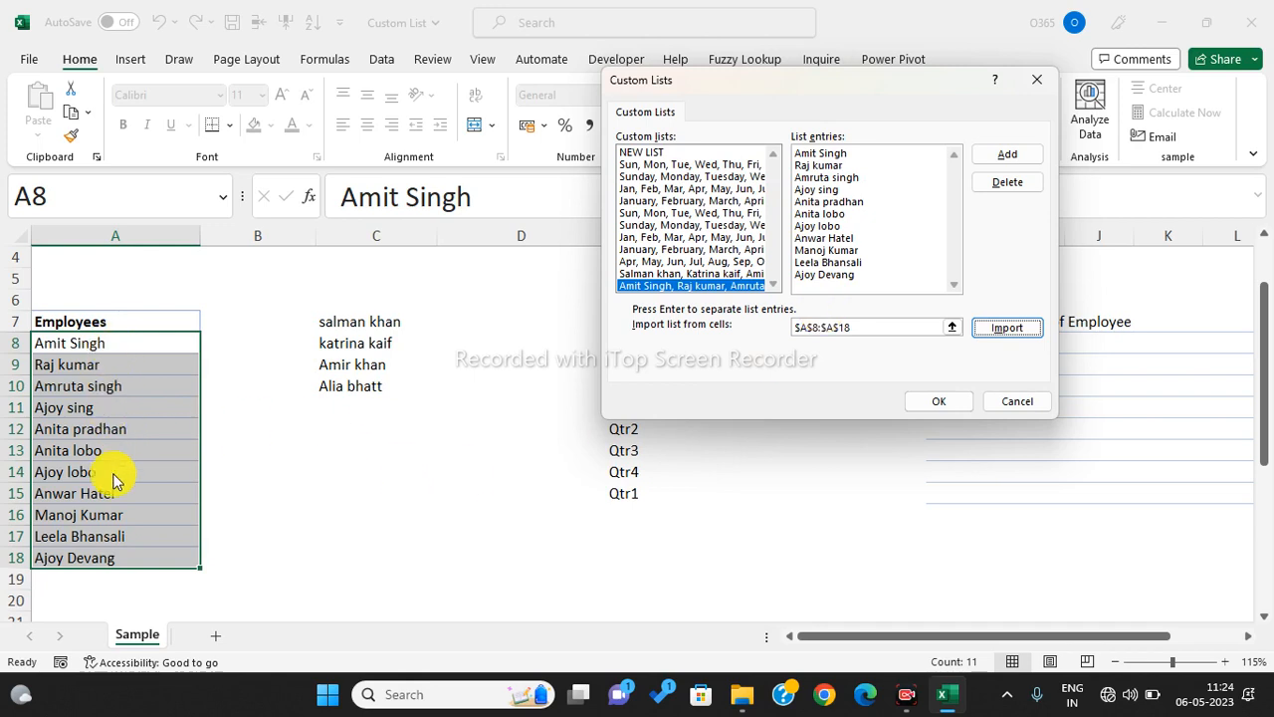
pyautogui.click(853, 213)
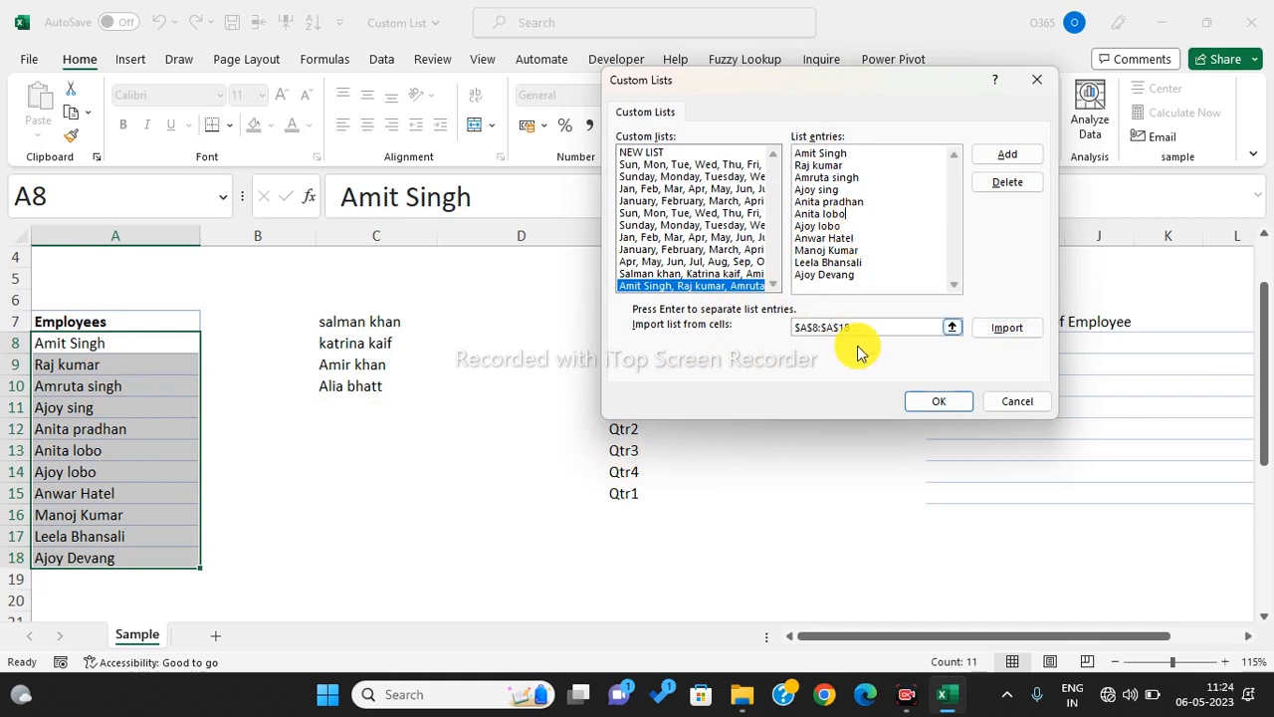
pyautogui.press('Return')
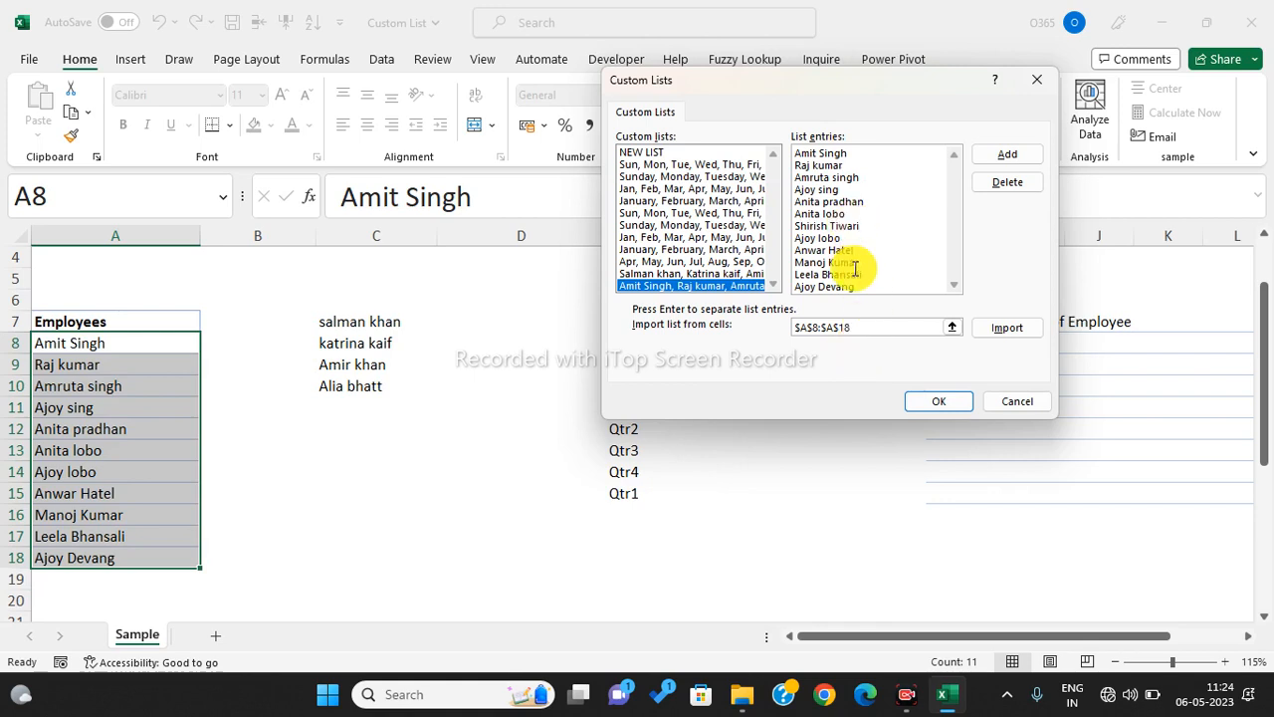
pyautogui.click(928, 403)
pyautogui.click(893, 631)
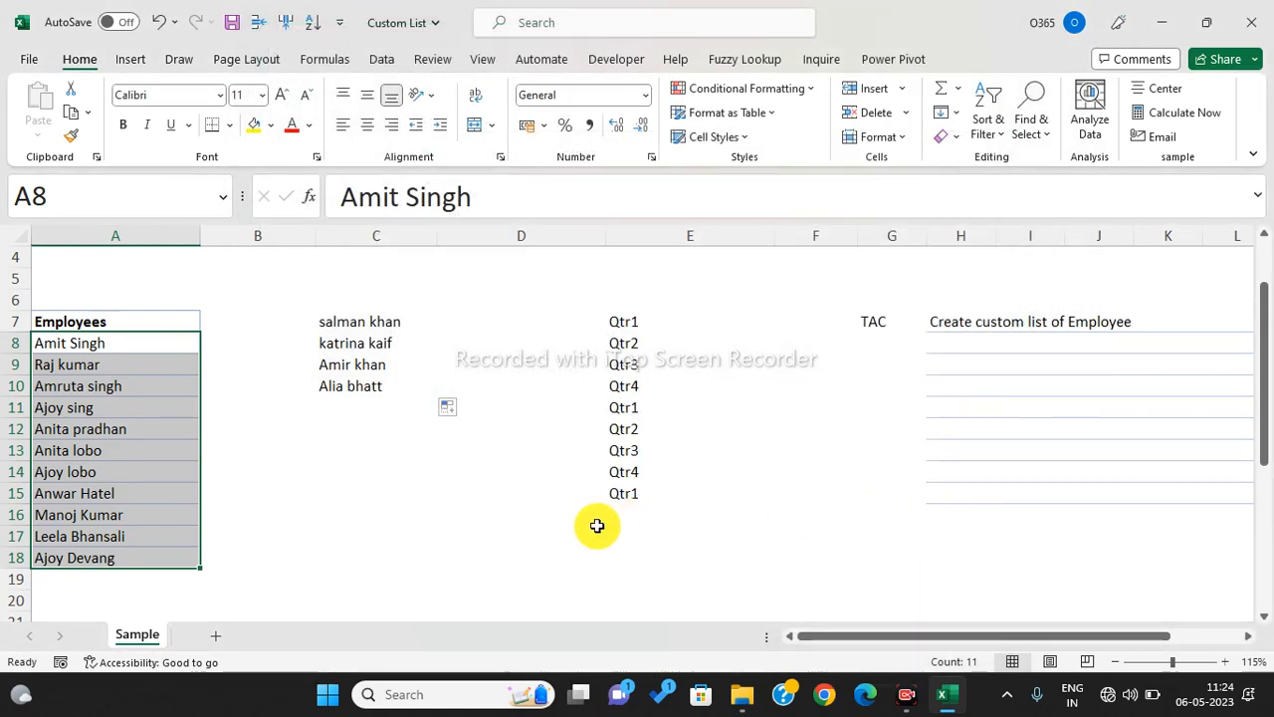
# - Reselect A8:A18 and import $A$8:$A$18 again through Advanced > Edit Custom Lists, then close the dialogs
pyautogui.click(596, 528)
pyautogui.moveTo(107, 345); pyautogui.dragTo(105, 501)
pyautogui.moveTo(94, 564); pyautogui.dragTo(95, 567)
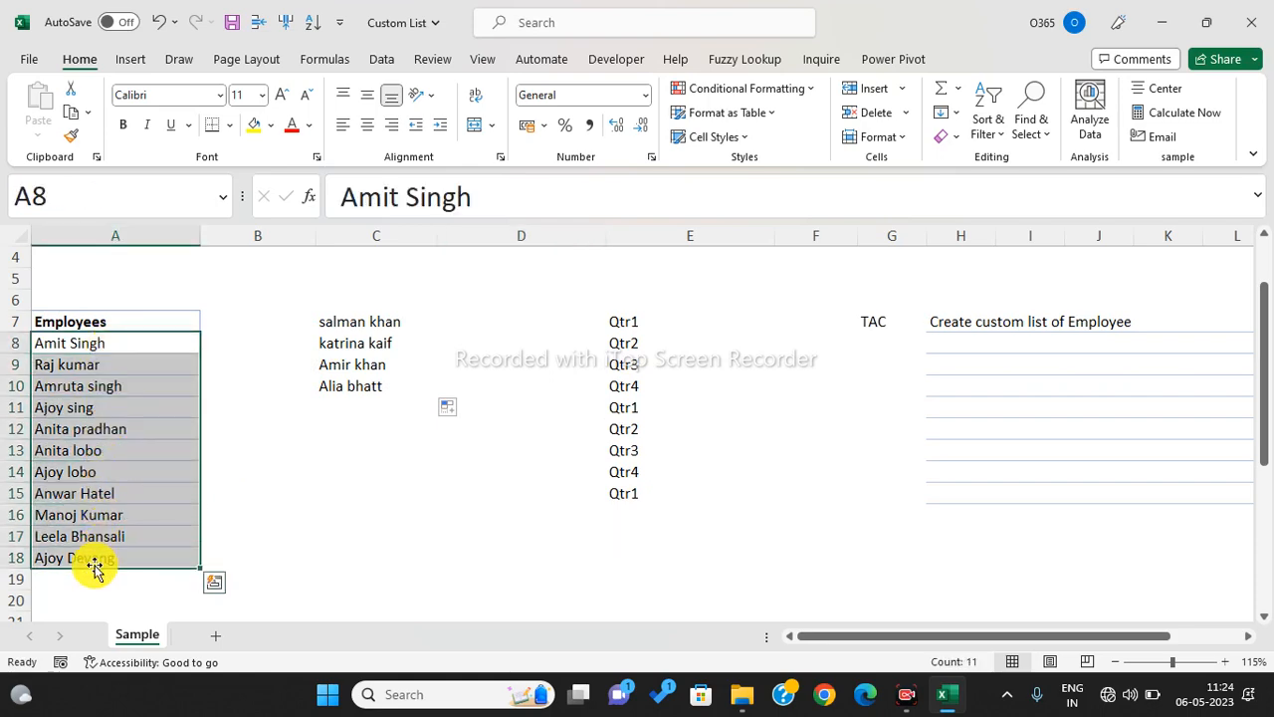
pyautogui.click(30, 64)
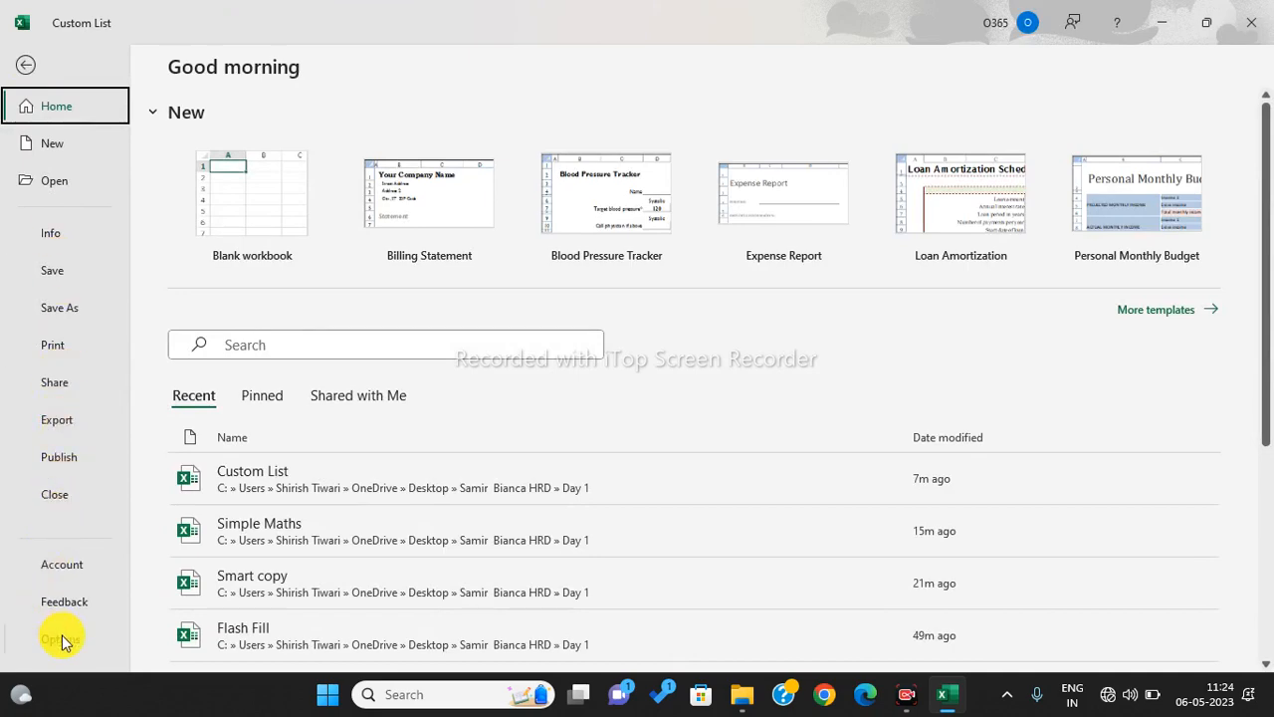
pyautogui.click(62, 637)
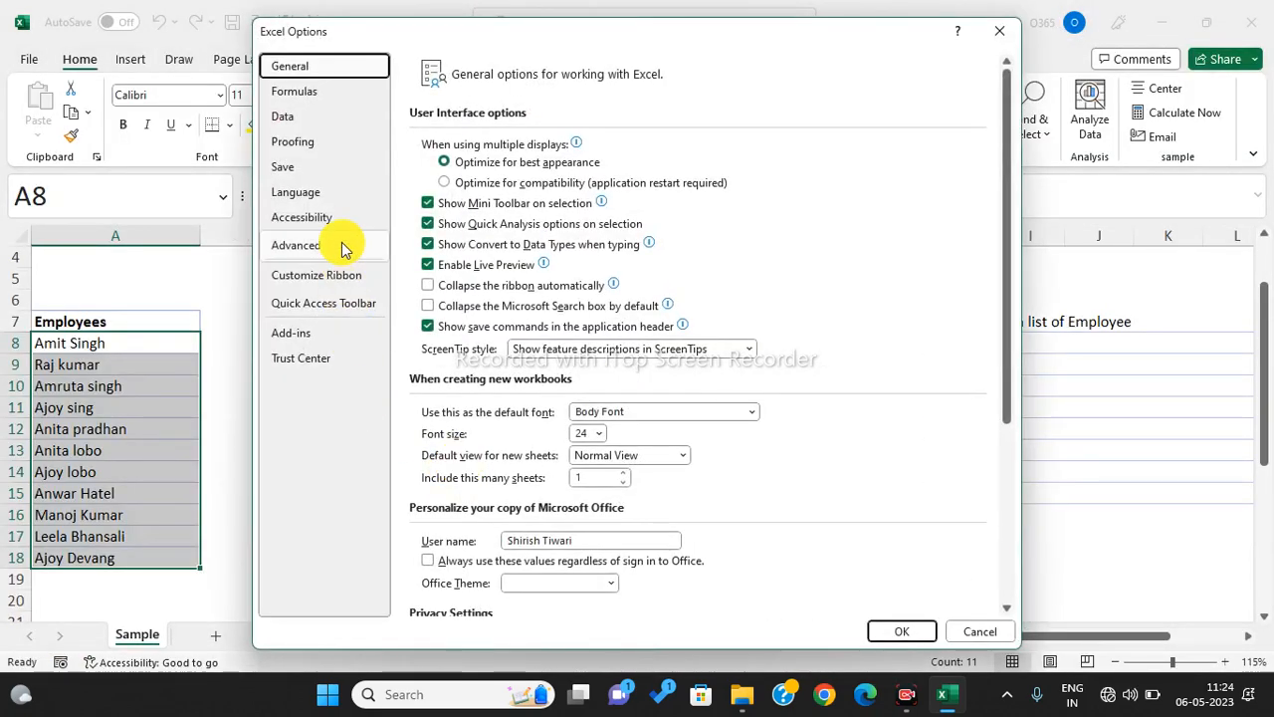
pyautogui.click(335, 246)
pyautogui.moveTo(1004, 150); pyautogui.dragTo(1046, 566)
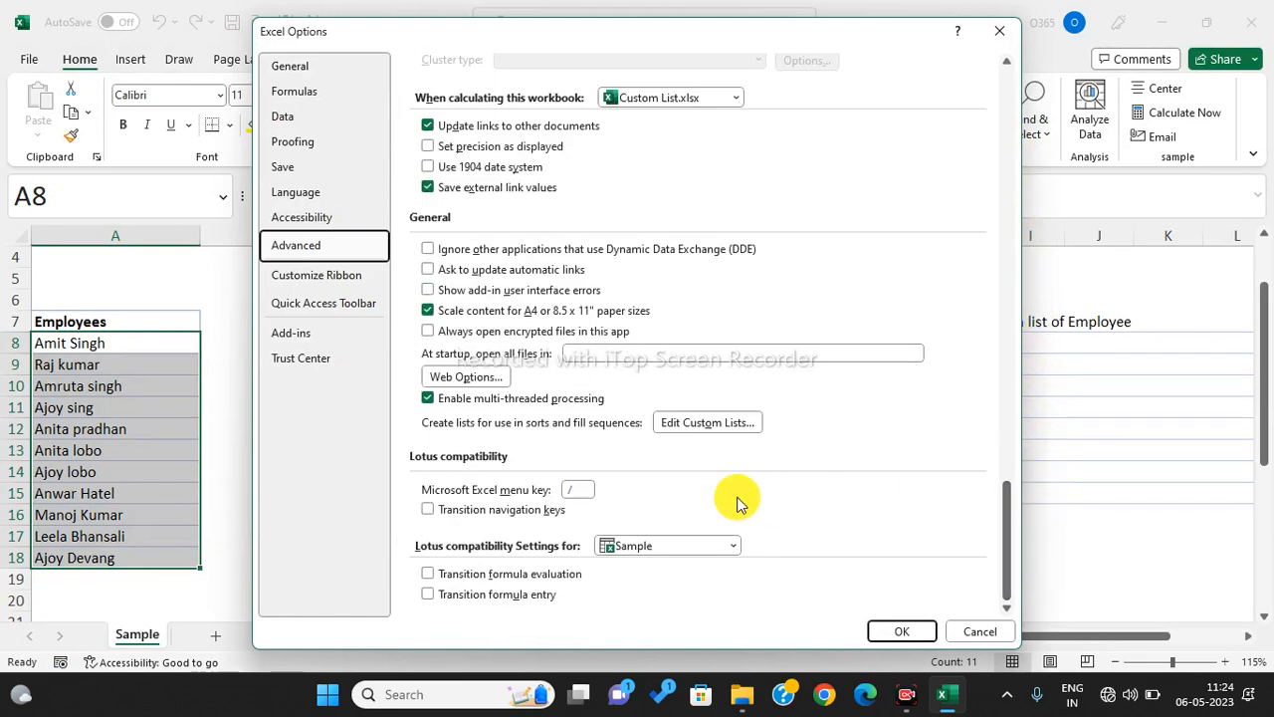
pyautogui.click(701, 430)
pyautogui.click(1004, 333)
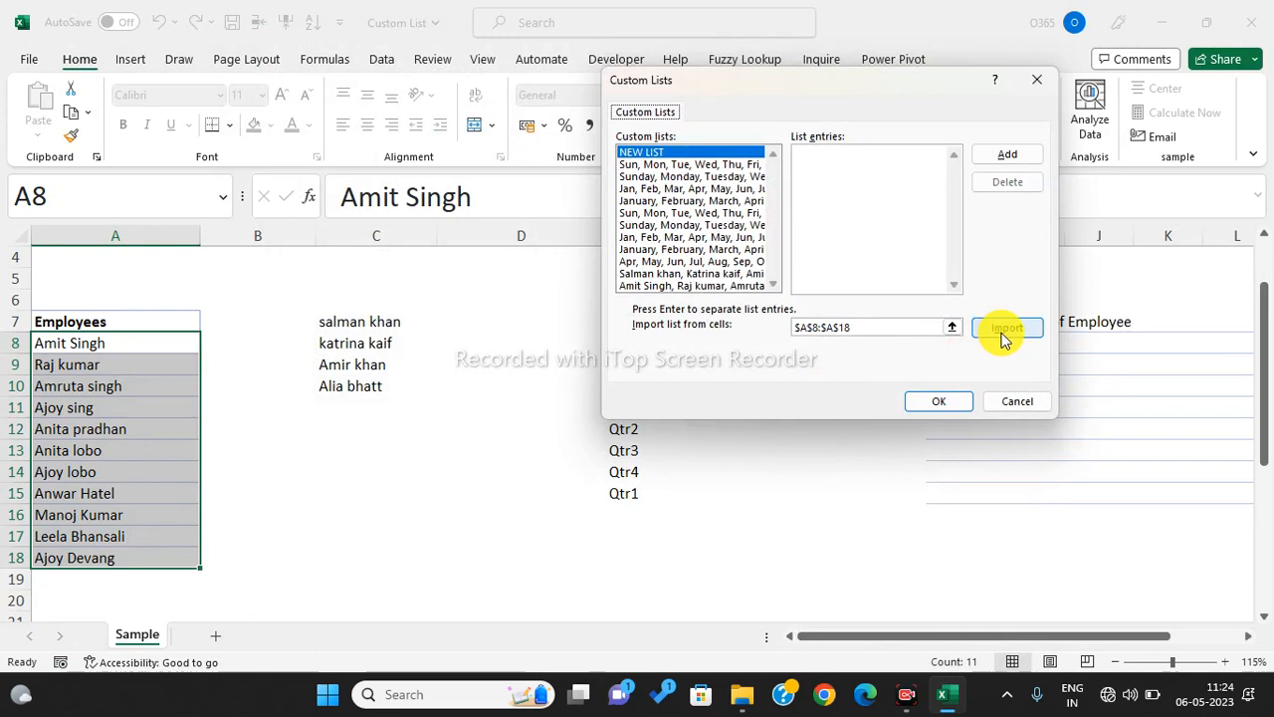
pyautogui.click(947, 408)
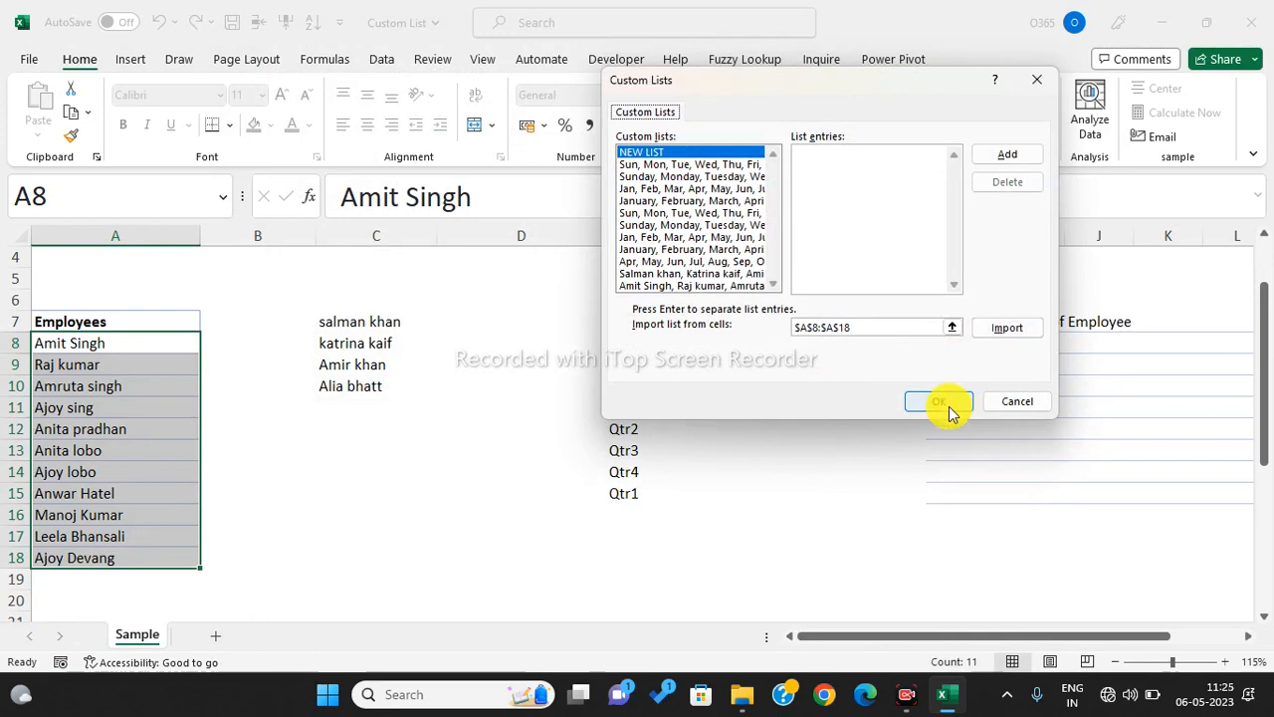
pyautogui.click(1015, 403)
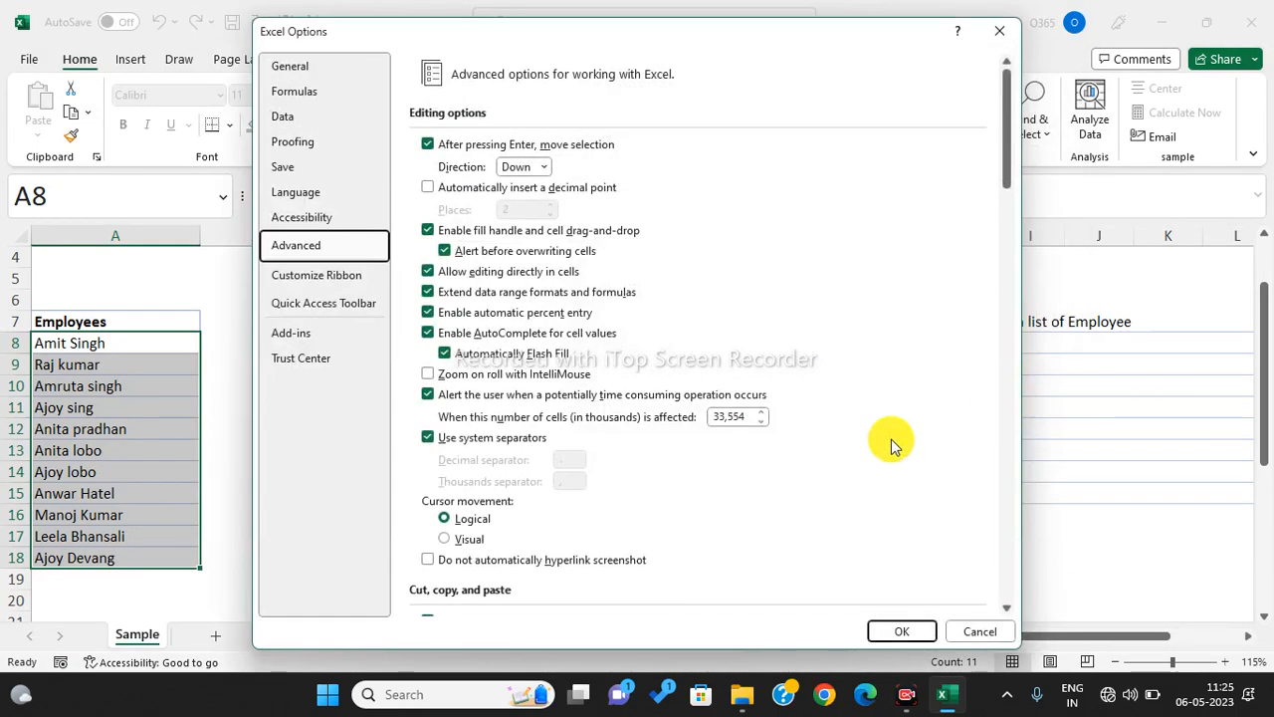
pyautogui.click(902, 631)
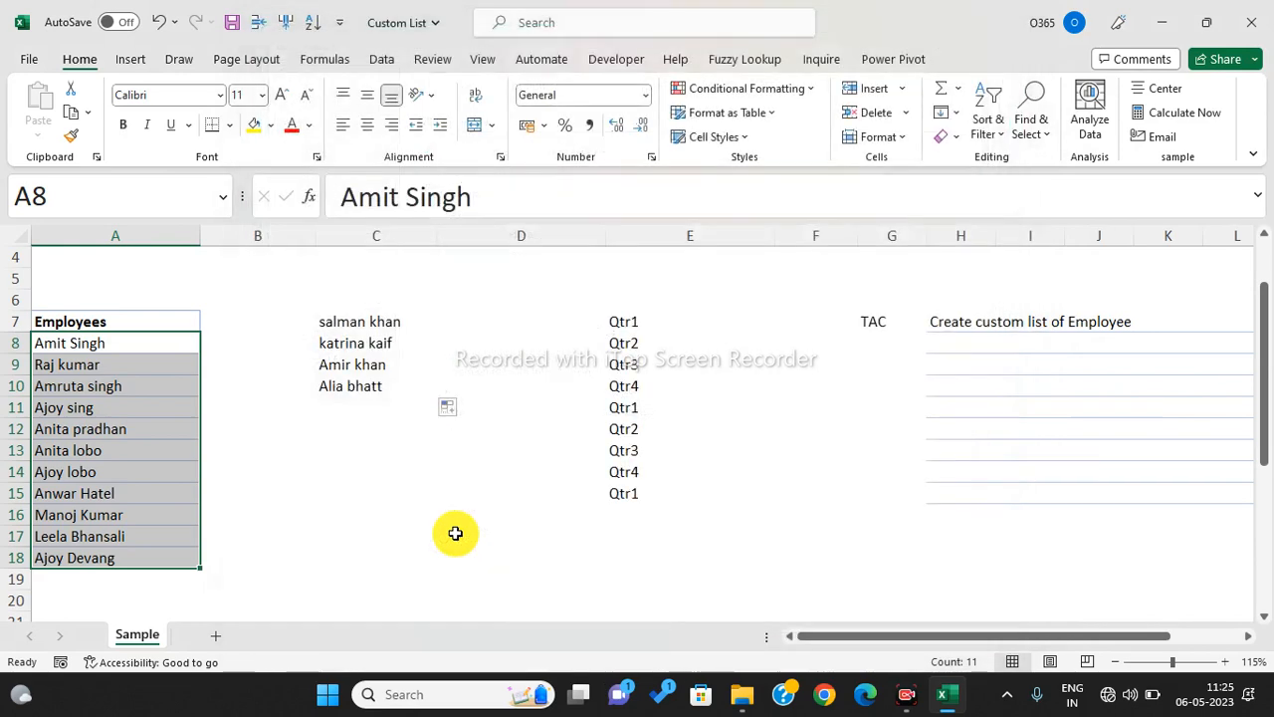
pyautogui.click(407, 501)
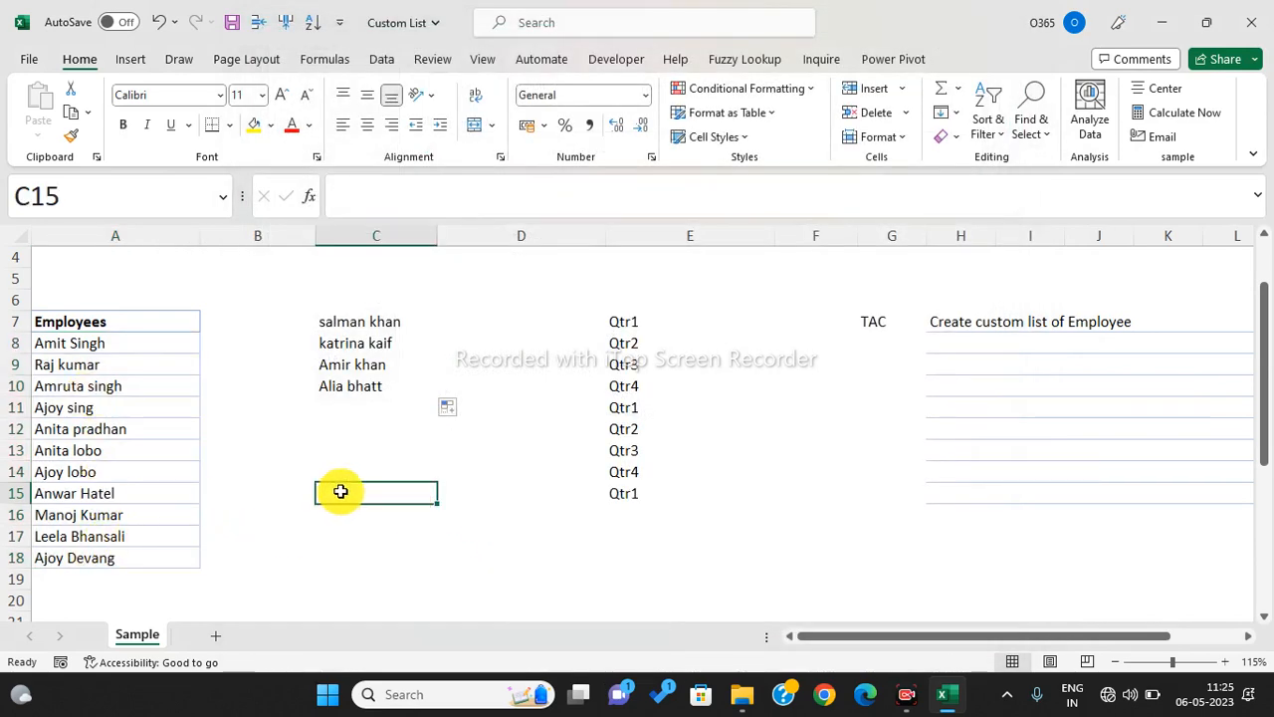
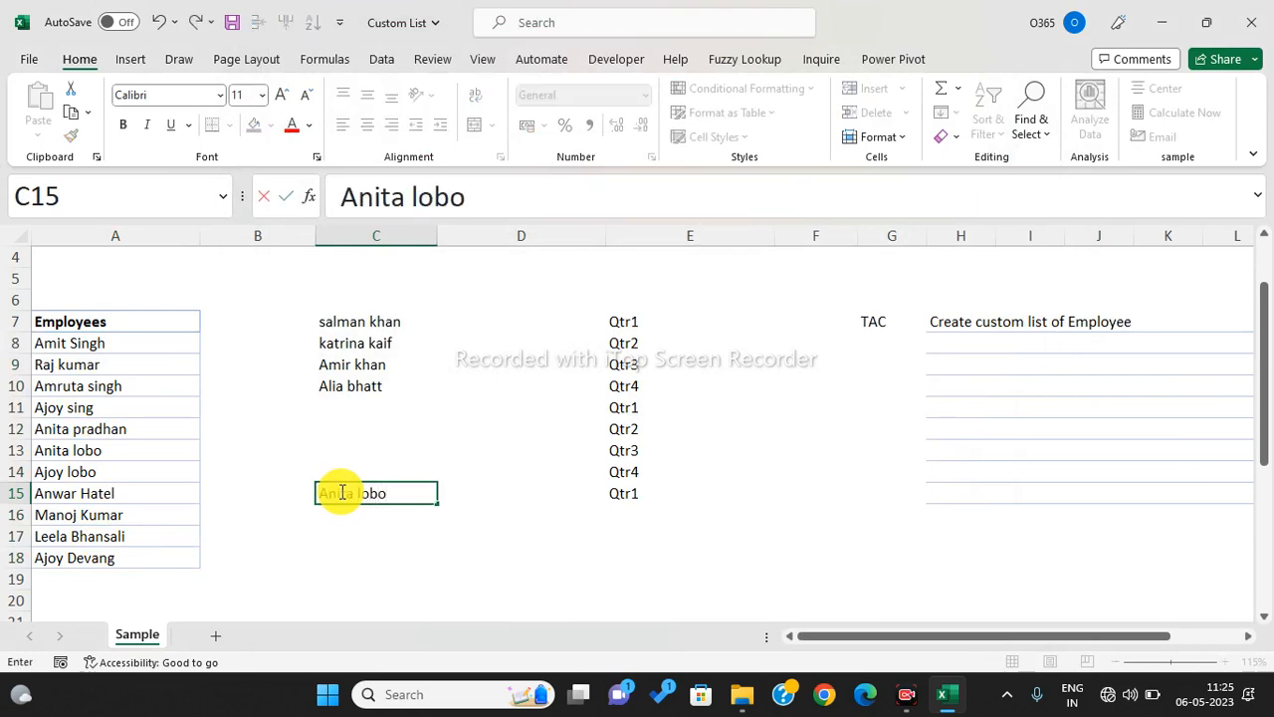
pyautogui.click(467, 470)
pyautogui.click(395, 494)
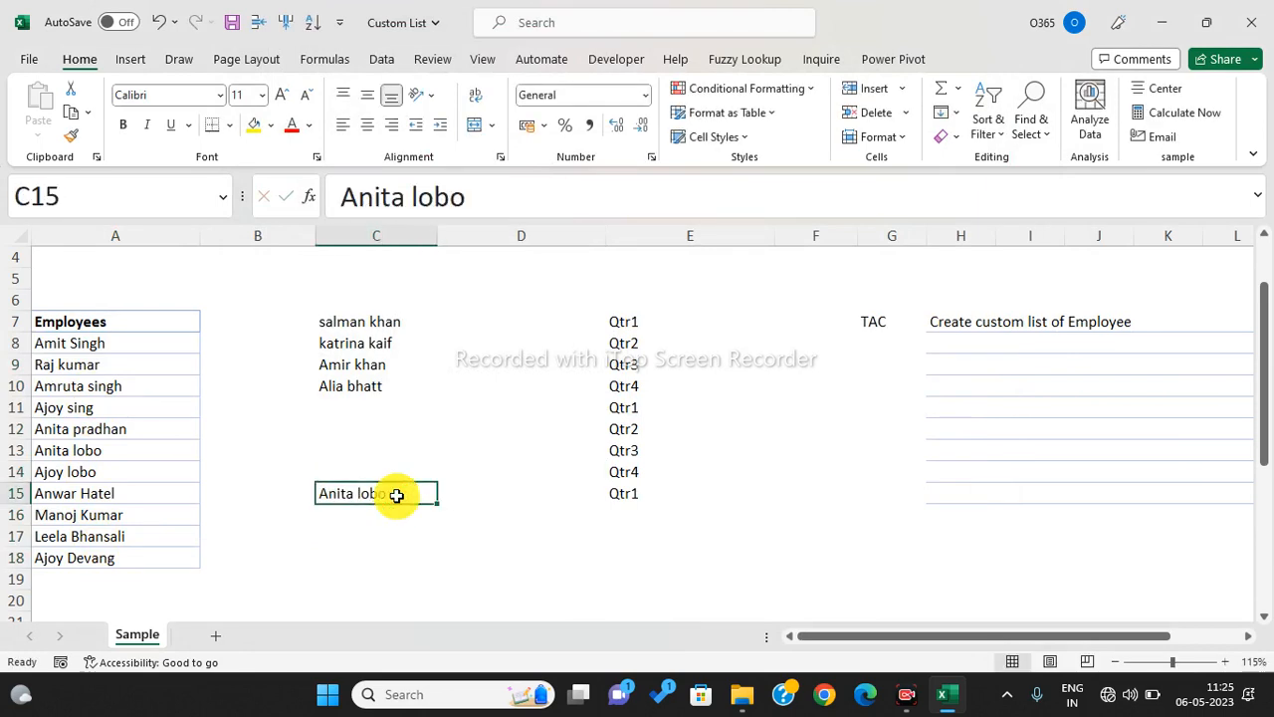
pyautogui.moveTo(435, 504); pyautogui.dragTo(432, 569)
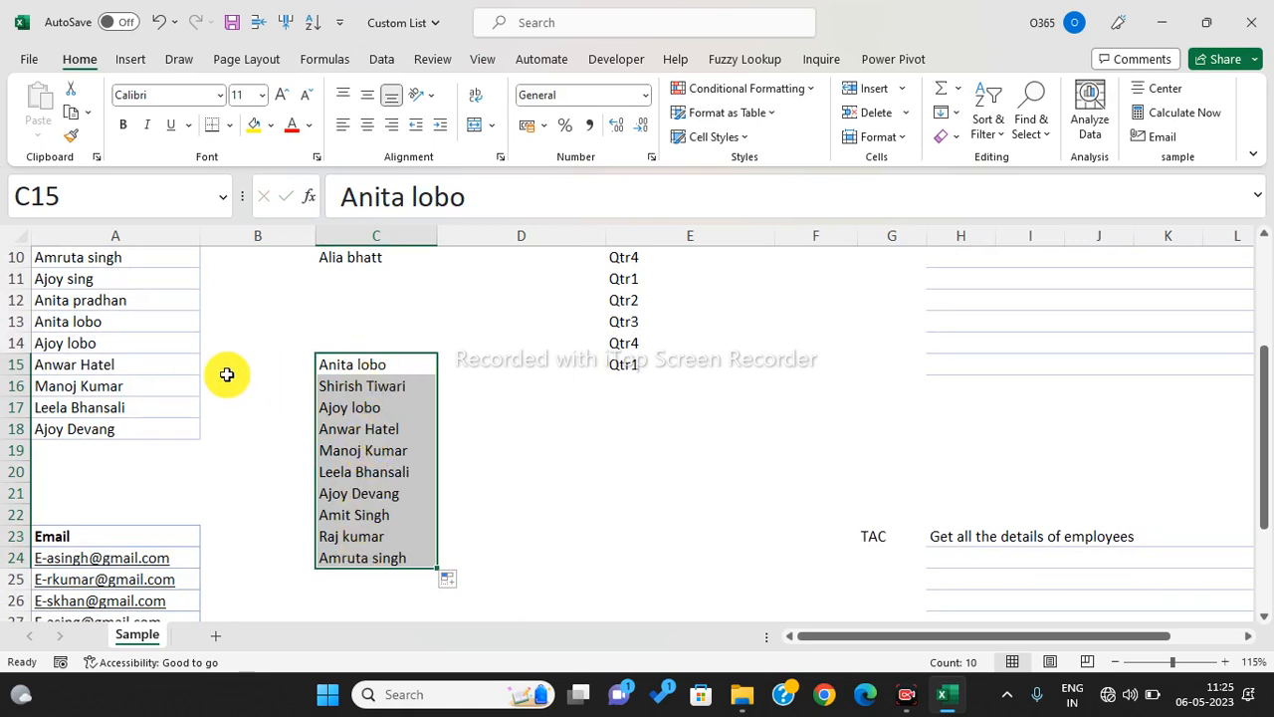
# - Compare the filled names in column C with the names in column A, then add a new blank Sheet1
pyautogui.click(94, 343)
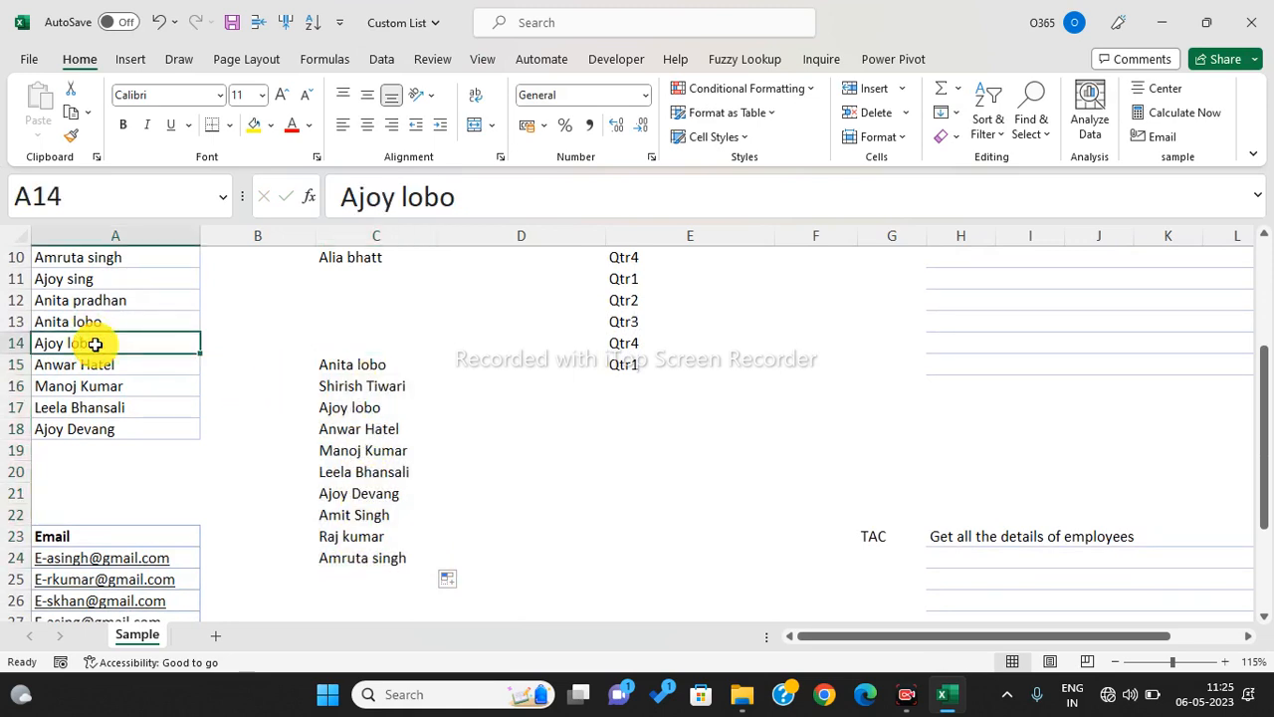
pyautogui.click(107, 323)
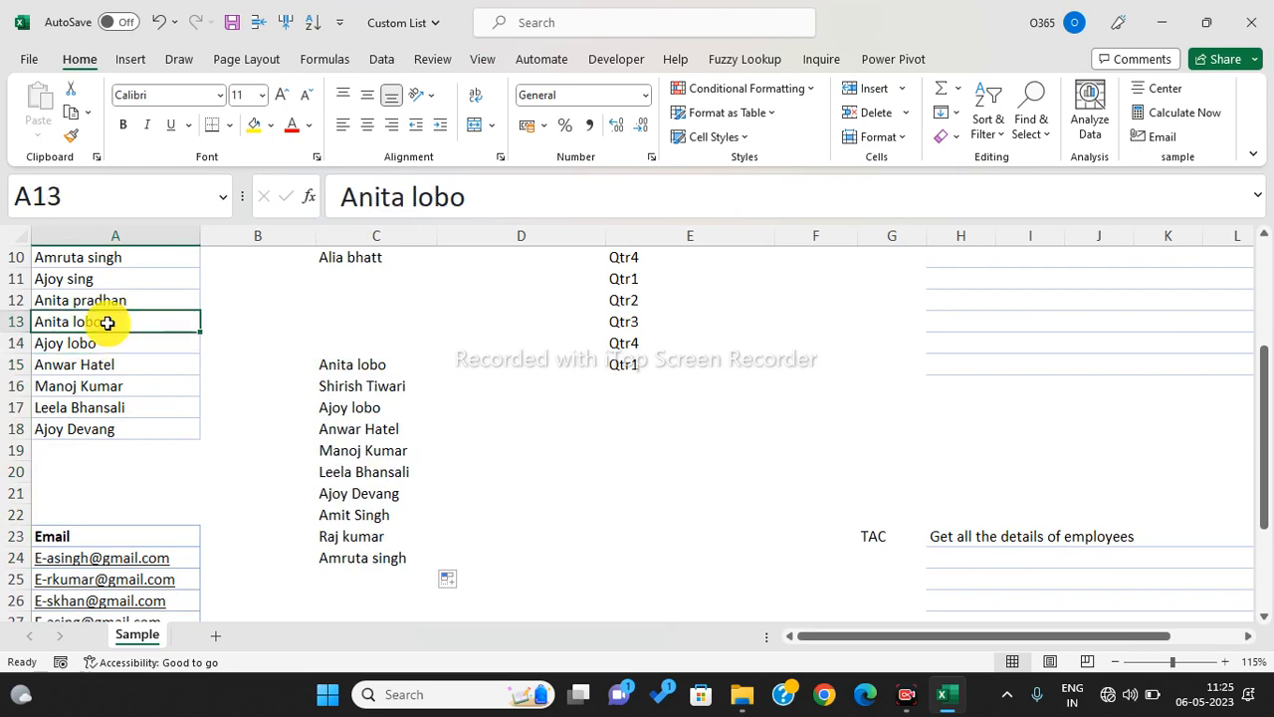
pyautogui.moveTo(107, 323); pyautogui.dragTo(107, 335)
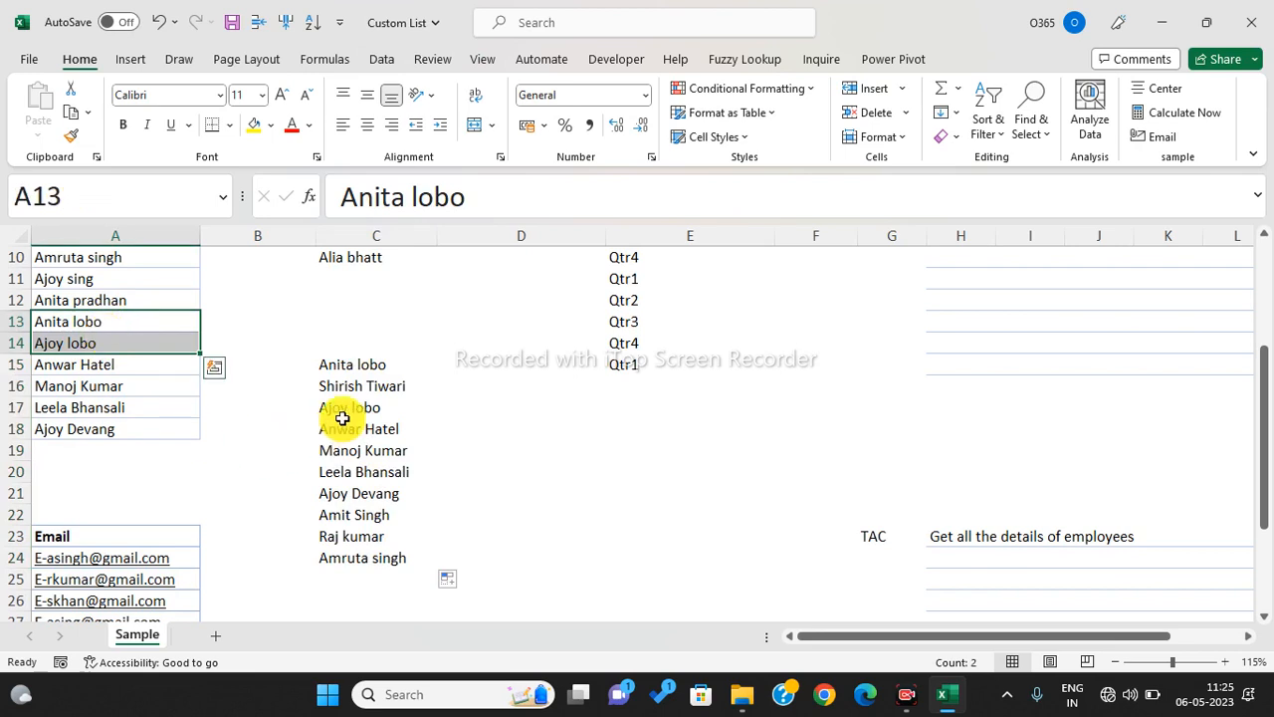
pyautogui.click(379, 384)
pyautogui.moveTo(378, 384); pyautogui.dragTo(383, 553)
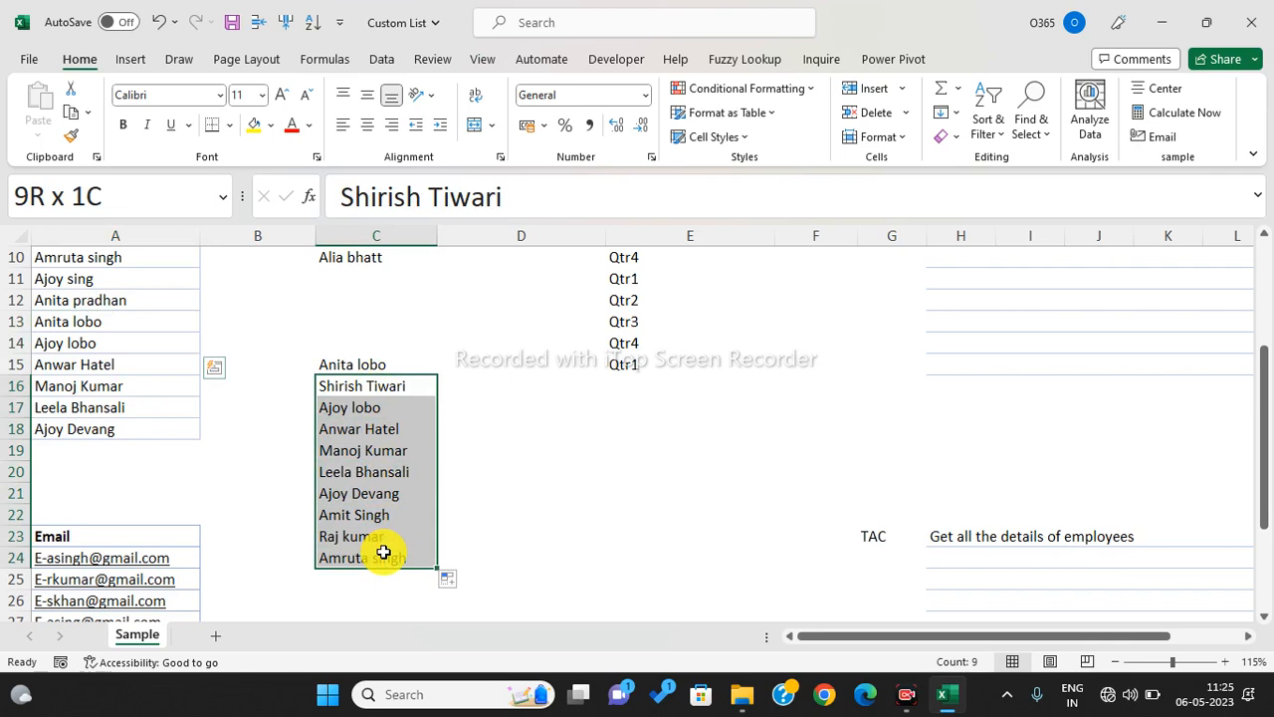
pyautogui.moveTo(383, 554); pyautogui.dragTo(382, 551)
pyautogui.click(564, 515)
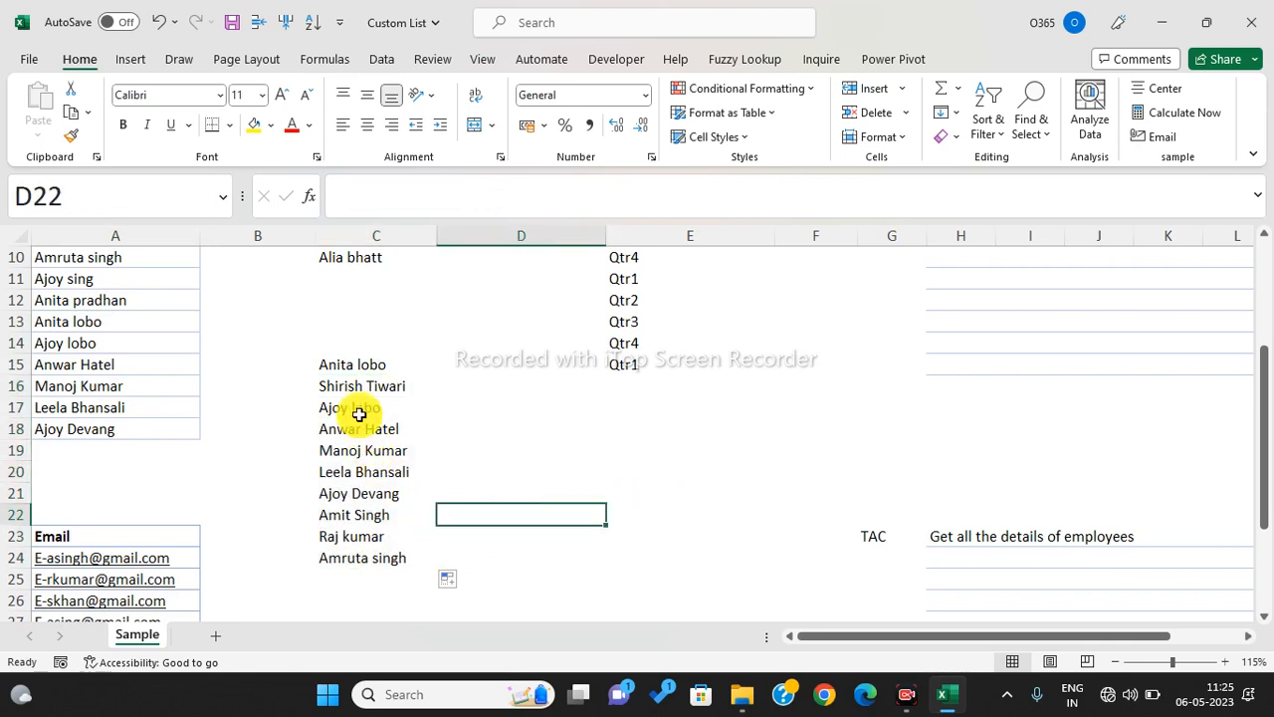
pyautogui.click(86, 384)
pyautogui.click(348, 472)
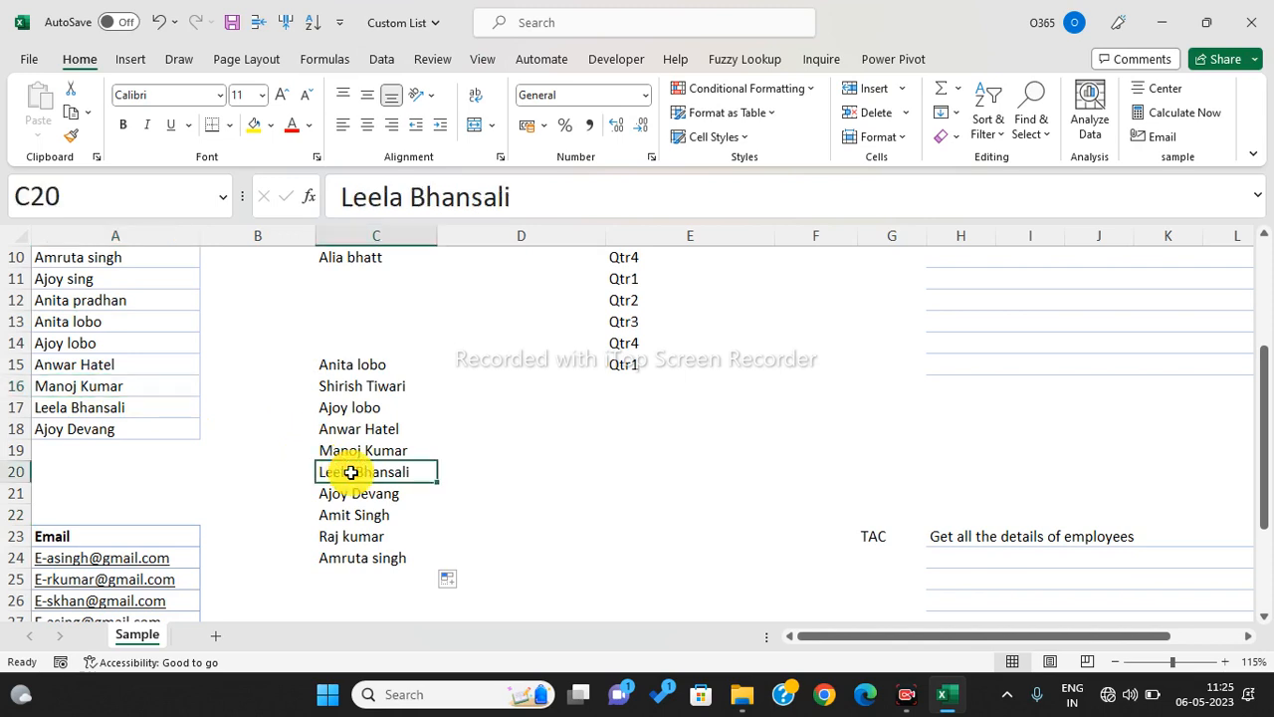
pyautogui.click(221, 641)
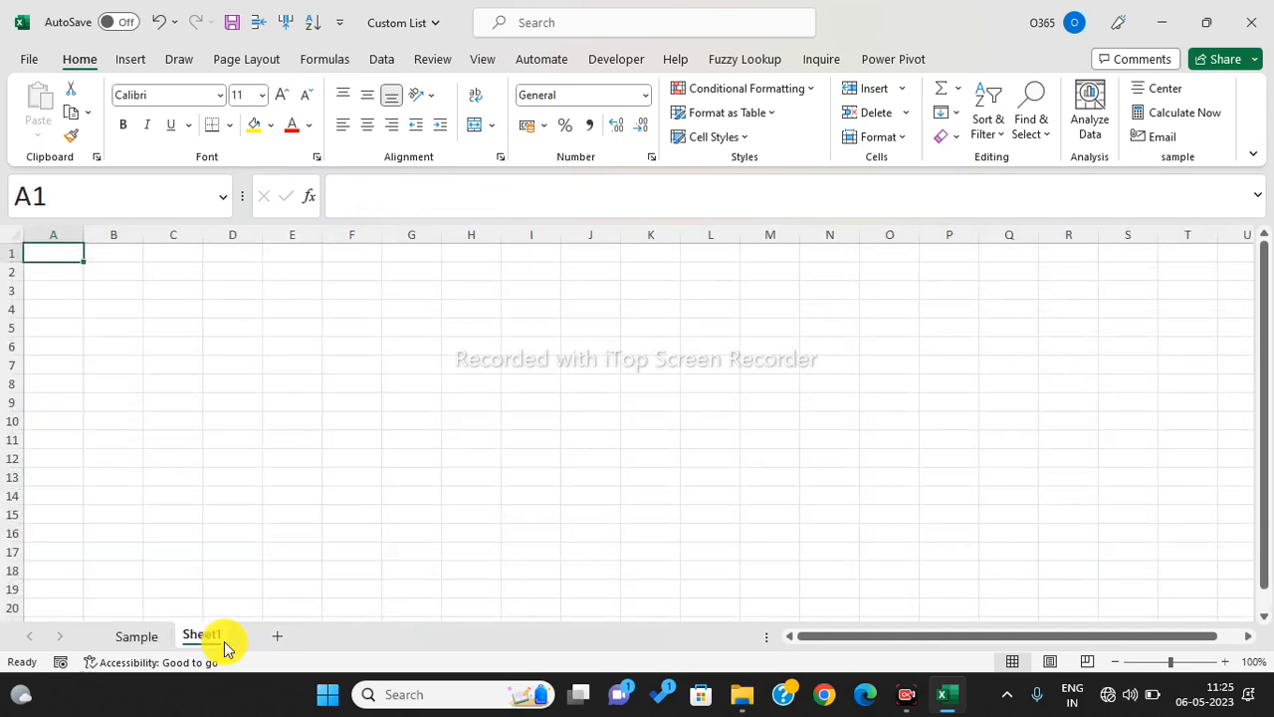
pyautogui.click(335, 325)
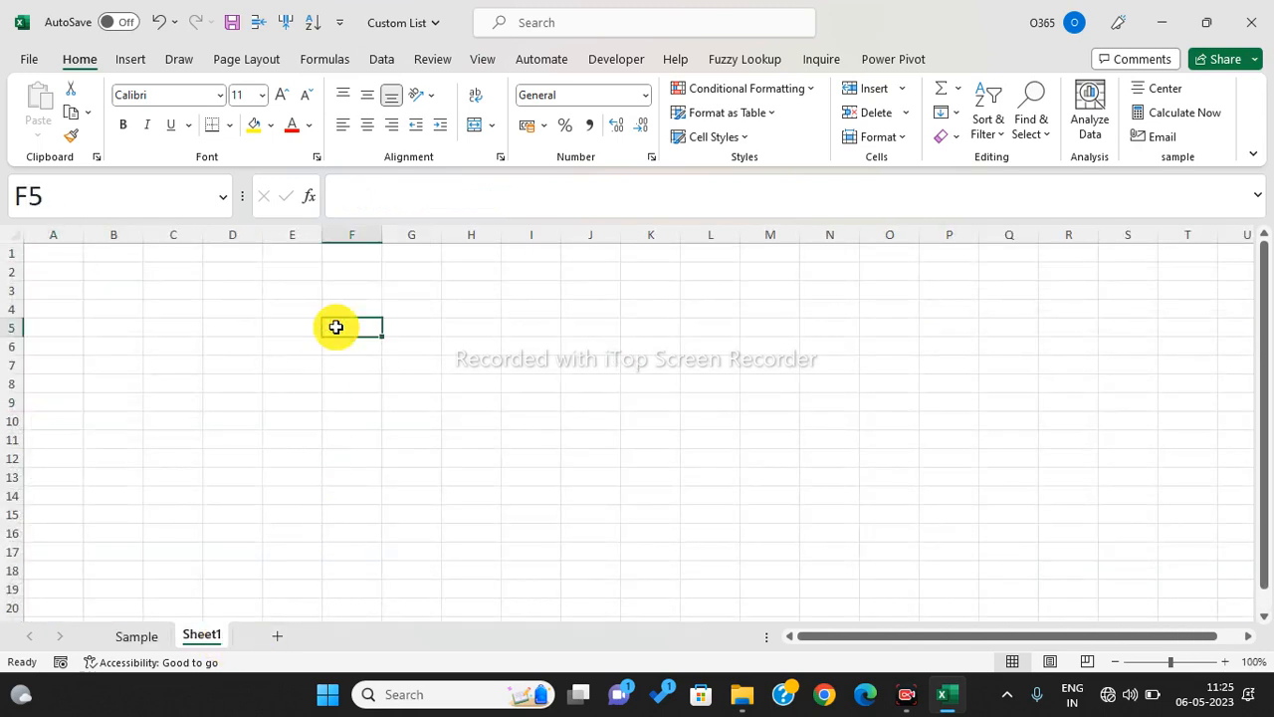
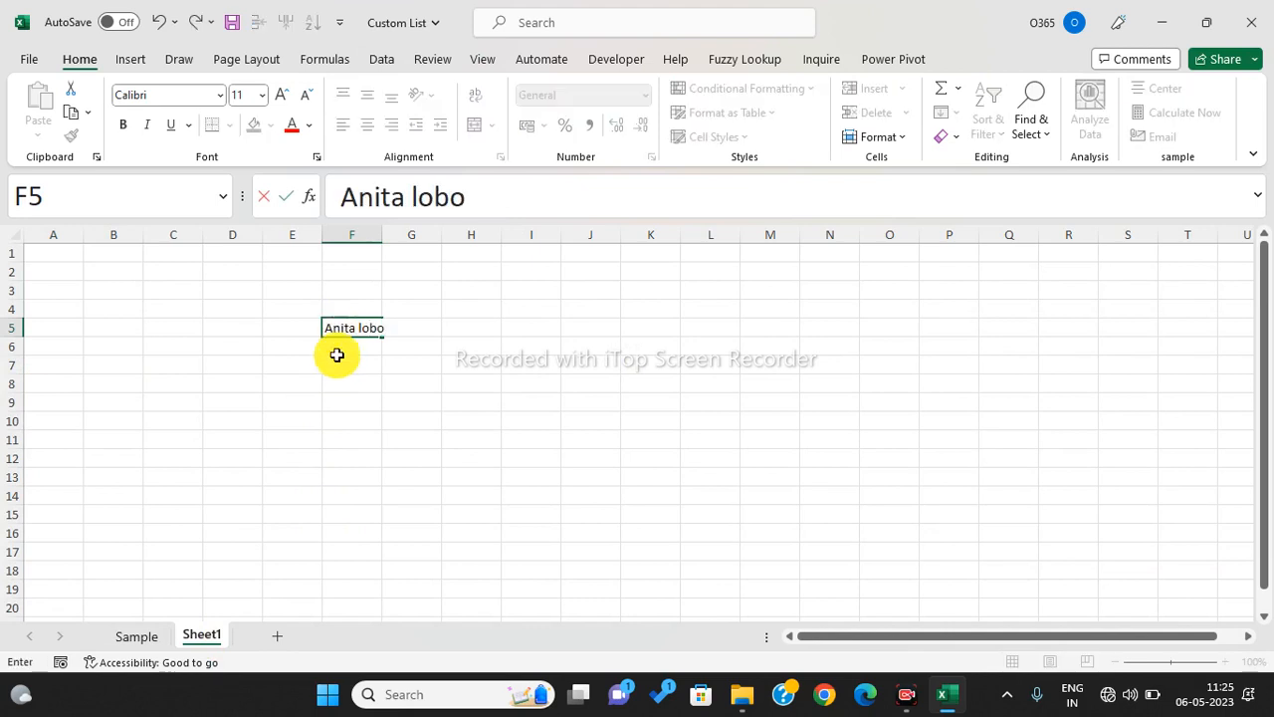
pyautogui.press('Return')
pyautogui.press('Return')
pyautogui.press('Return')
pyautogui.press('Return')
pyautogui.keyDown('ctrl'); pyautogui.scroll(2, 364, 338); pyautogui.keyUp('ctrl')
pyautogui.click(449, 350)
pyautogui.moveTo(499, 369); pyautogui.dragTo(543, 550)
pyautogui.click(750, 477)
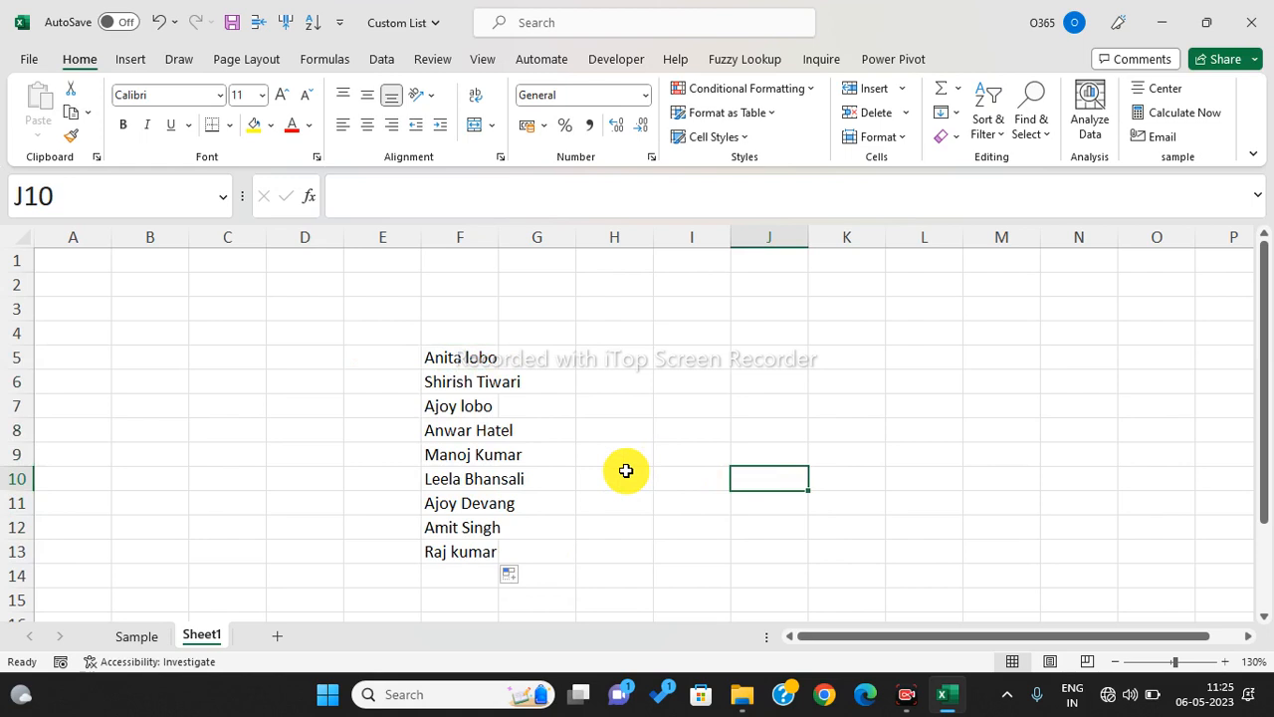
pyautogui.click(156, 629)
pyautogui.click(197, 635)
pyautogui.click(362, 524)
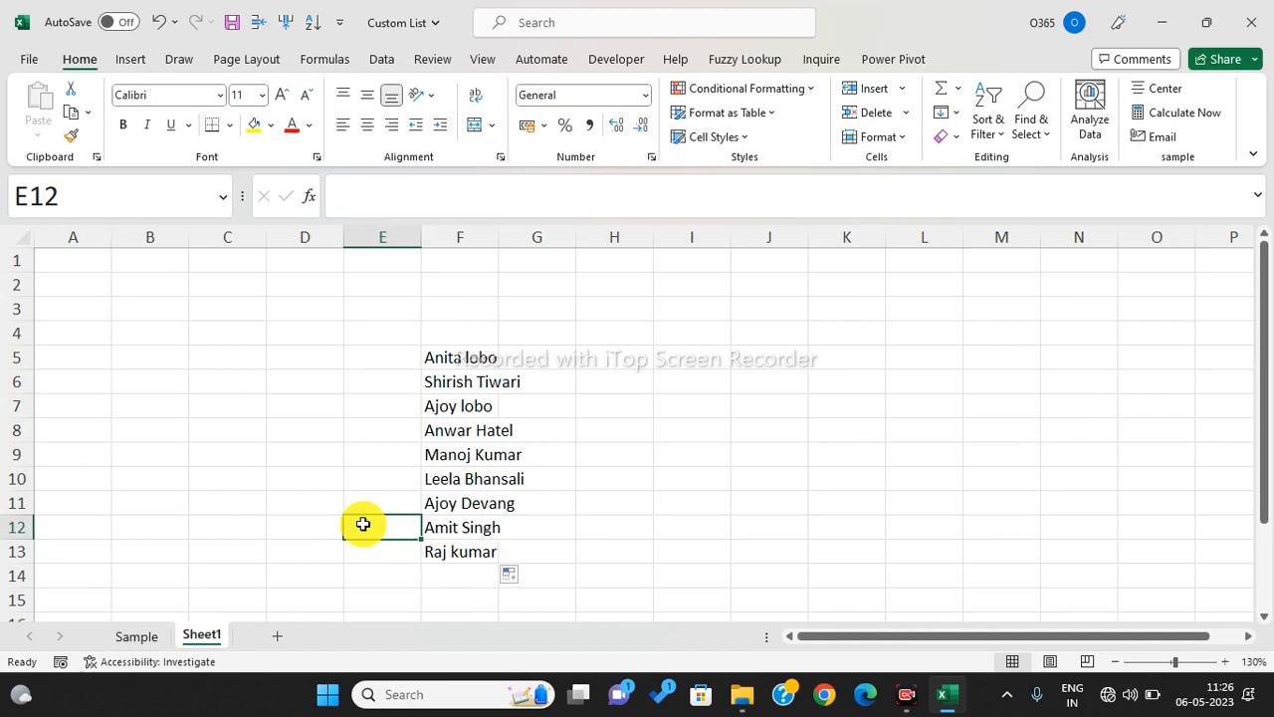
# - Launch a new Excel workbook from the Windows Run prompt
pyautogui.press('super+r')
pyautogui.write('Ex')
pyautogui.press('BackSpace')
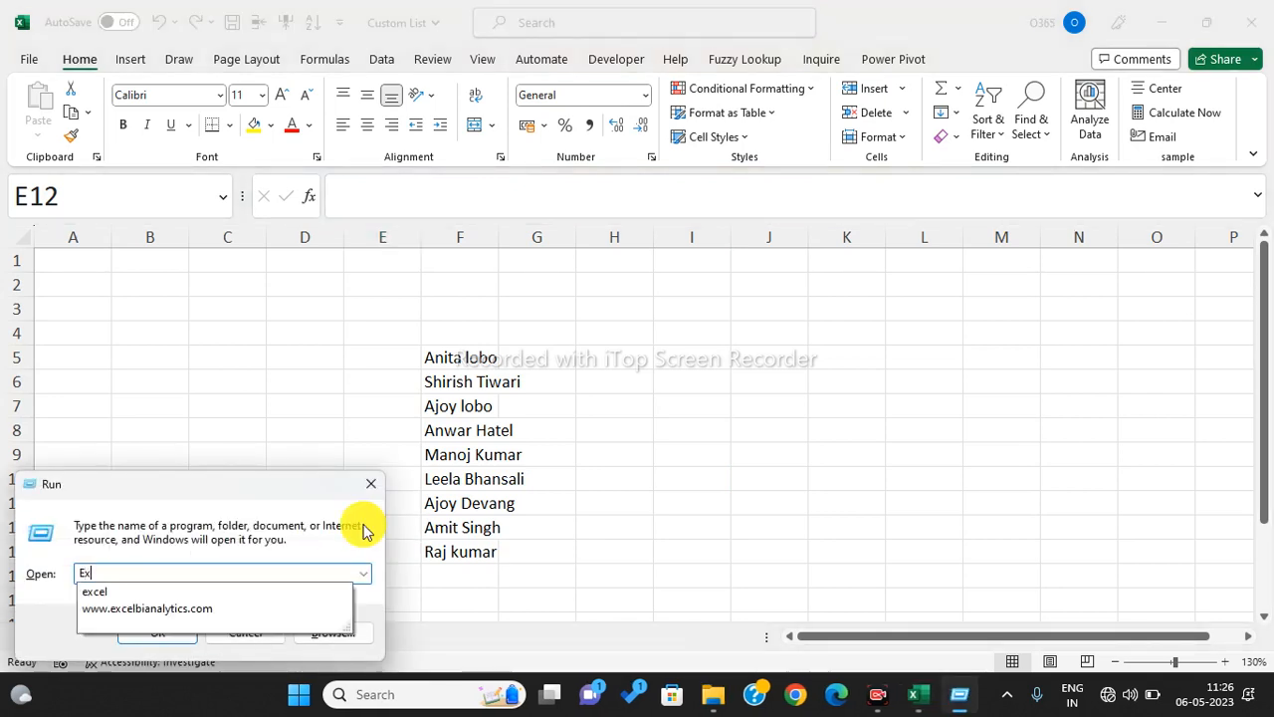
pyautogui.press('Down')
pyautogui.press('Return')
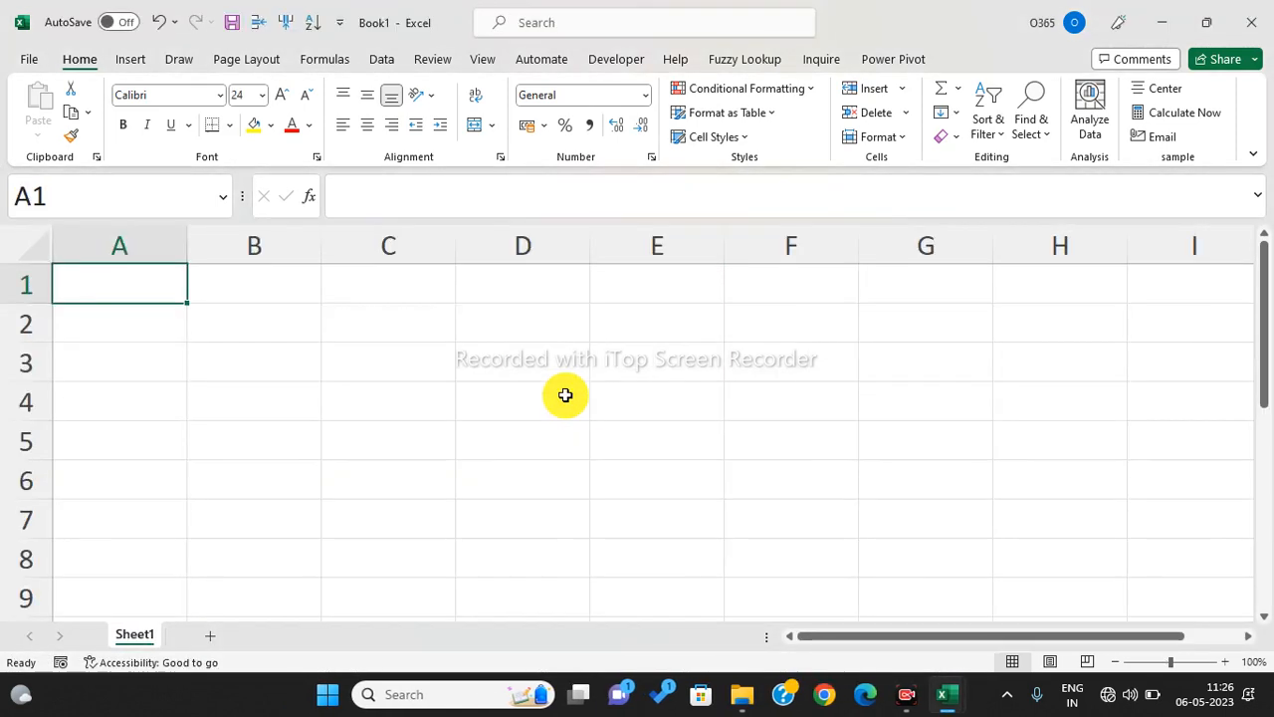
pyautogui.click(348, 351)
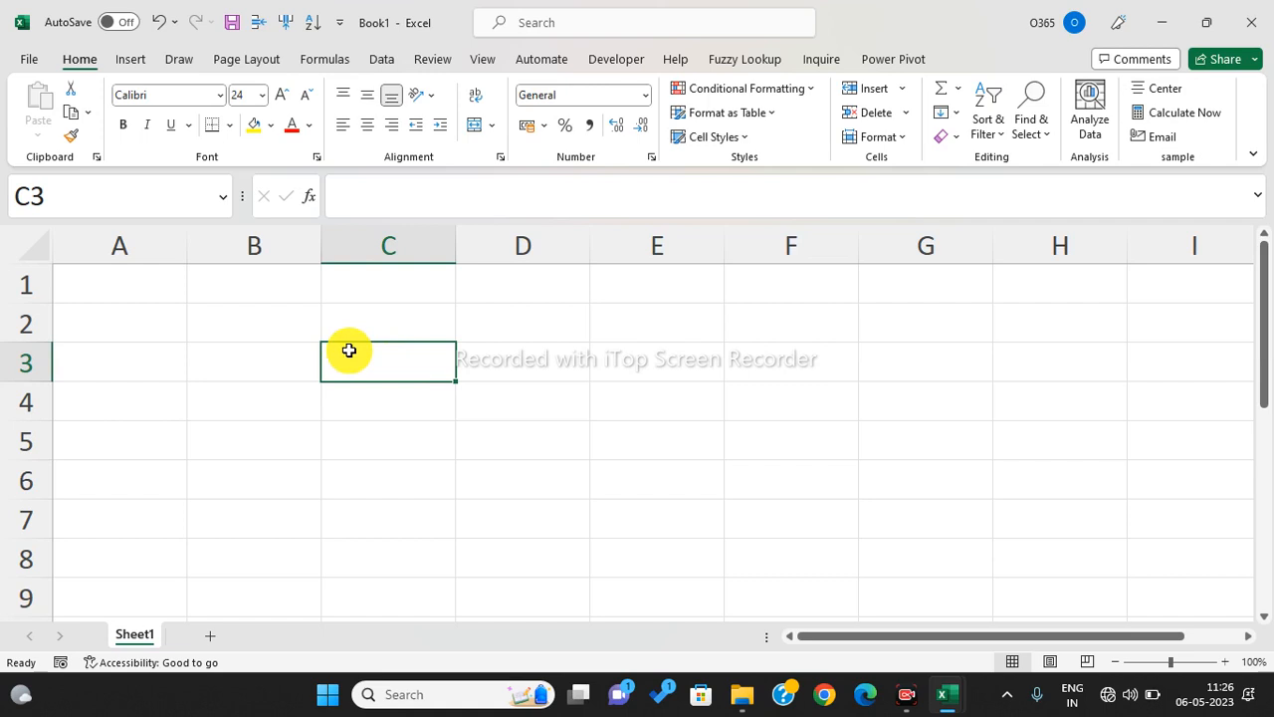
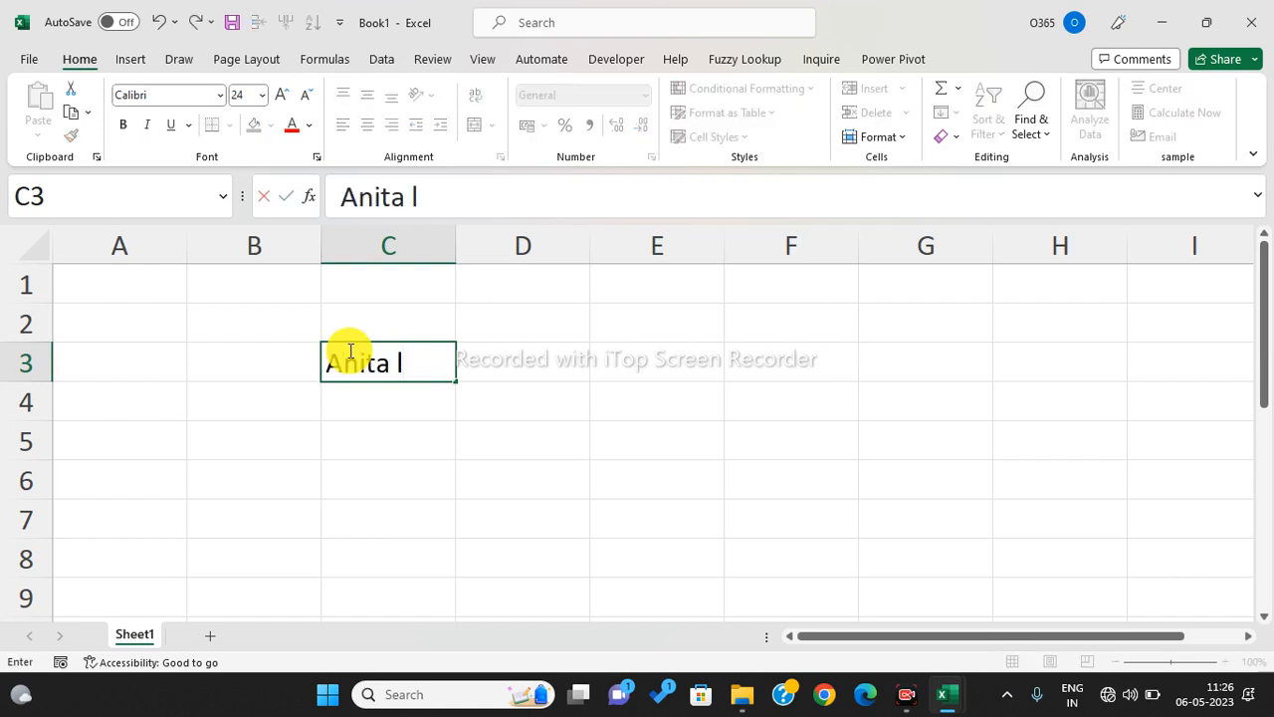
pyautogui.press('Return')
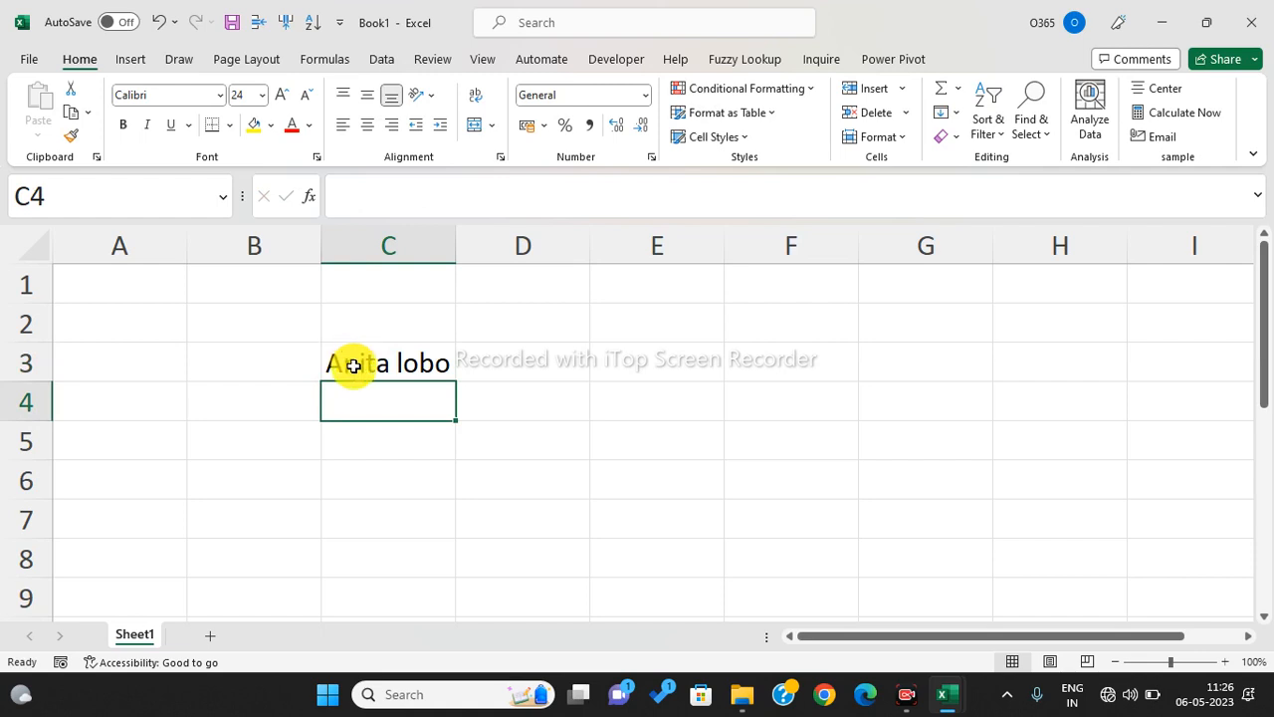
pyautogui.click(351, 360)
pyautogui.moveTo(233, 307); pyautogui.dragTo(222, 528)
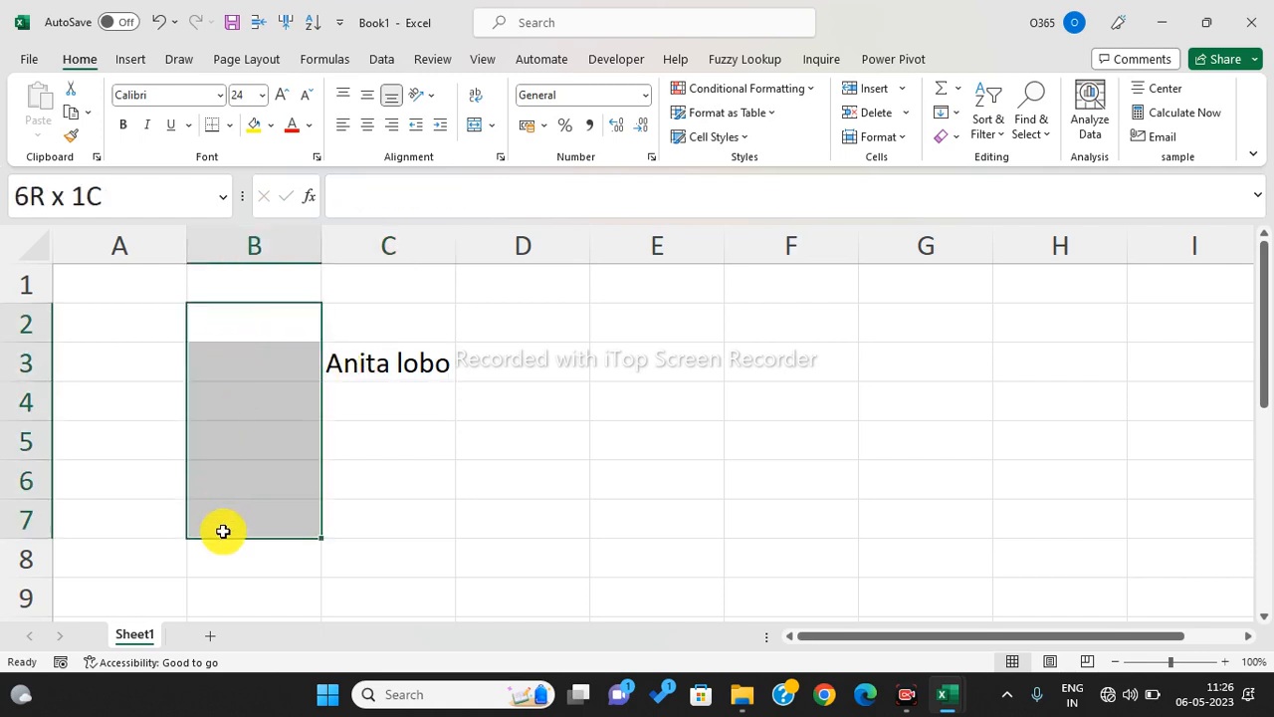
pyautogui.click(435, 378)
pyautogui.moveTo(460, 378); pyautogui.dragTo(458, 587)
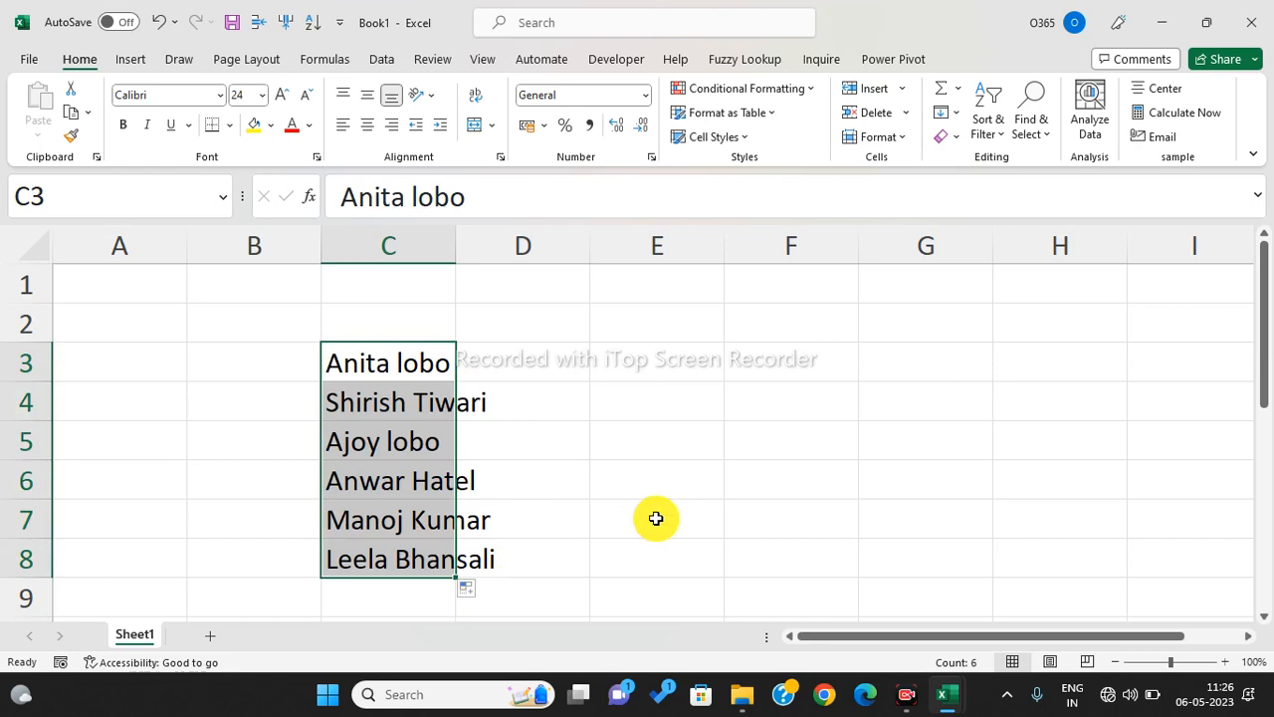
# - Select the filled names in C3:C7, then close Book1 to bring up the save prompt
pyautogui.click(656, 517)
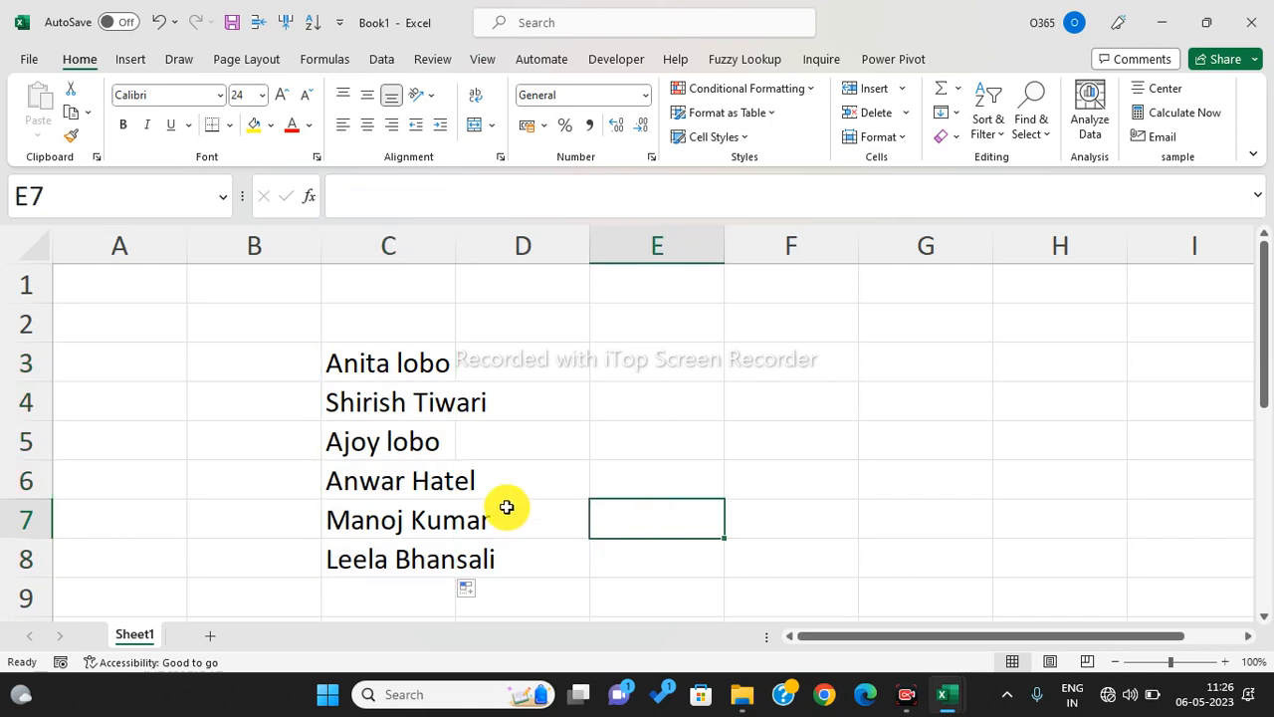
pyautogui.moveTo(421, 365); pyautogui.dragTo(417, 545)
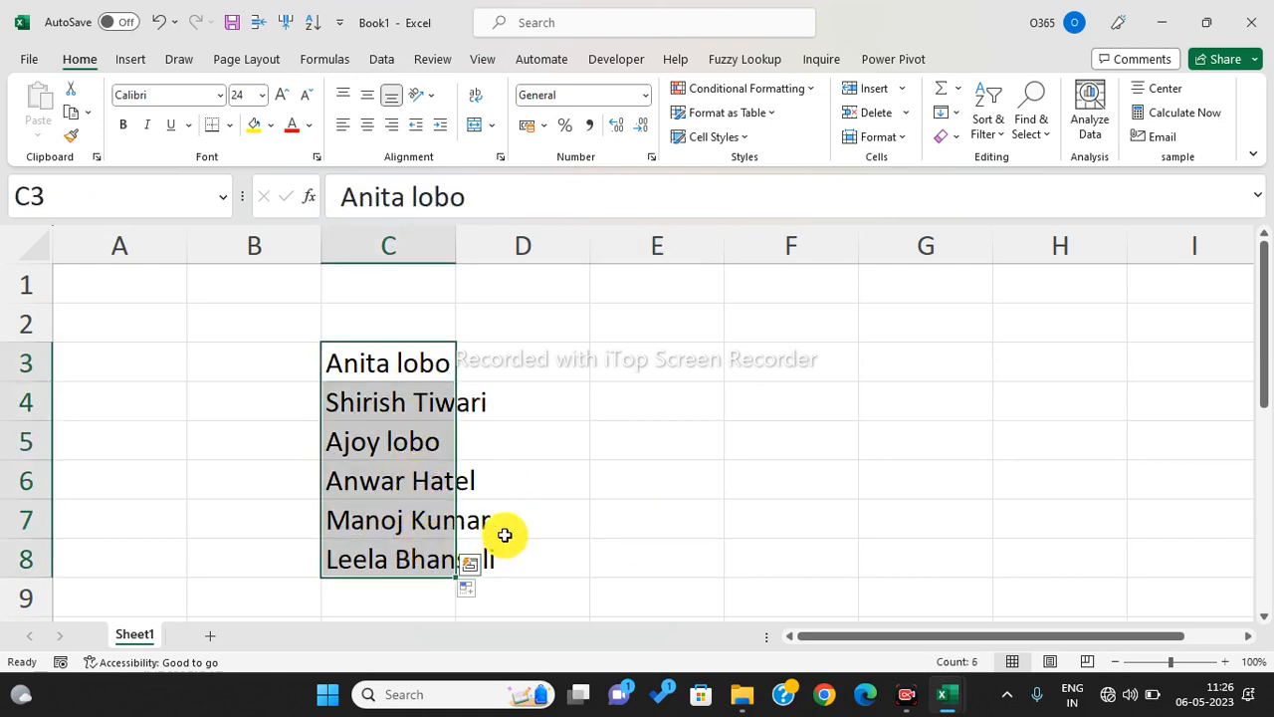
pyautogui.moveTo(559, 429); pyautogui.dragTo(574, 502)
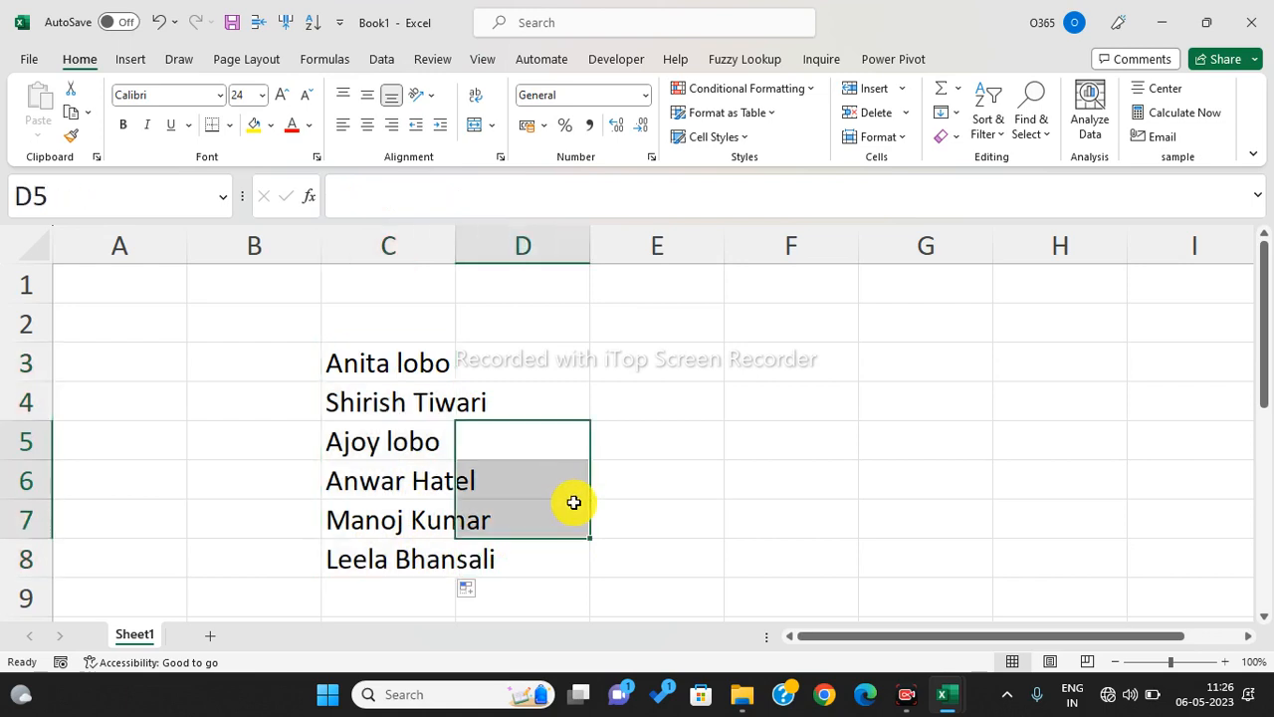
pyautogui.click(1251, 22)
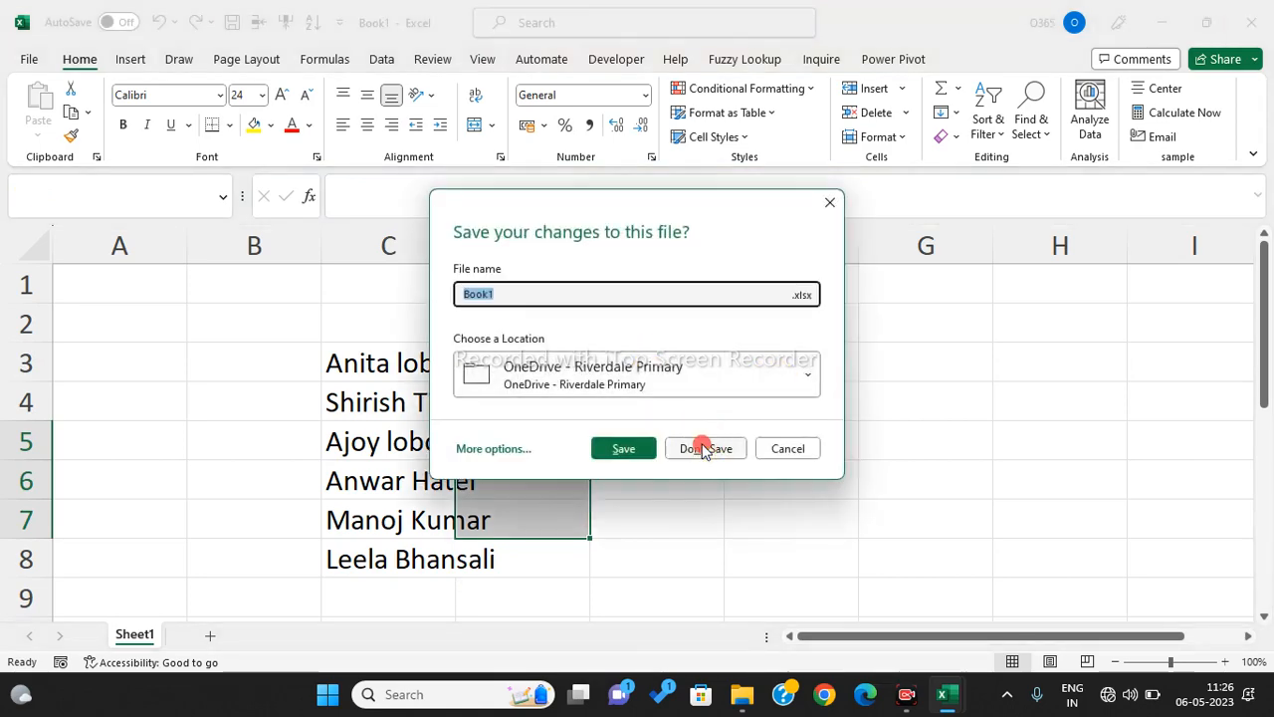
# - Close Book1 with Don't Save, then select the Employees names A7:A18 on the Sample sheet
pyautogui.click(702, 448)
pyautogui.click(723, 446)
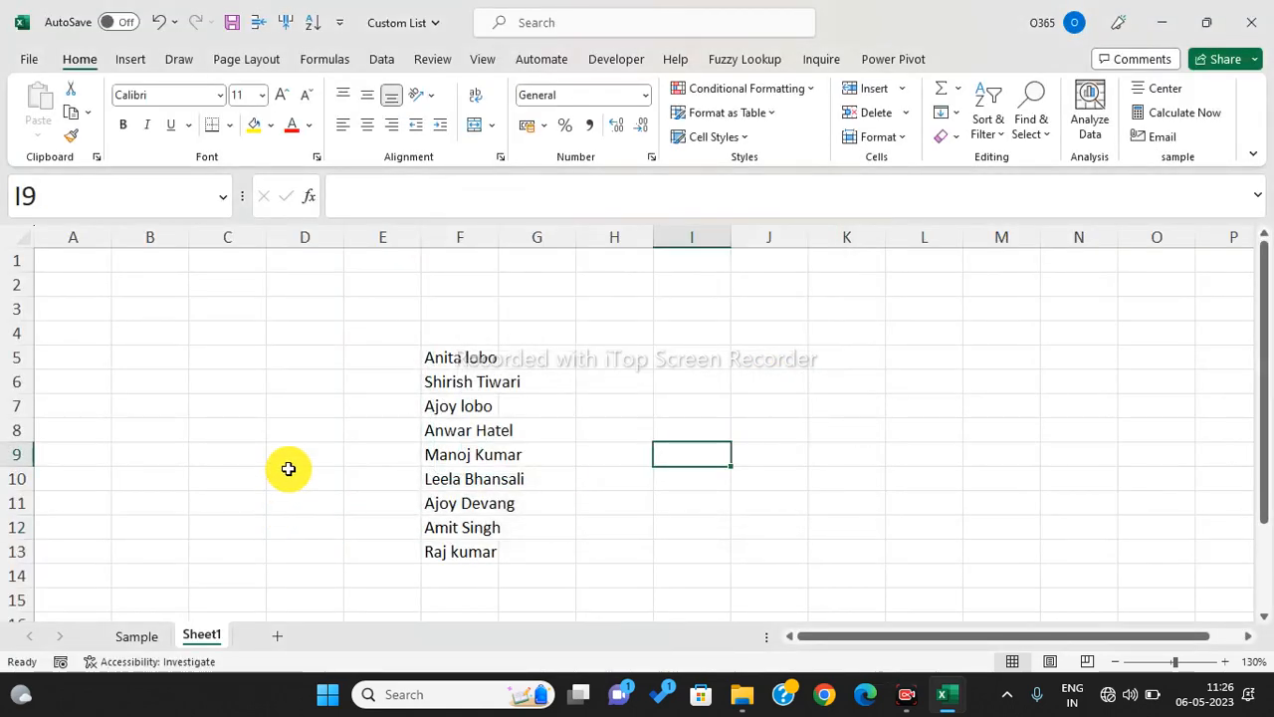
pyautogui.click(138, 643)
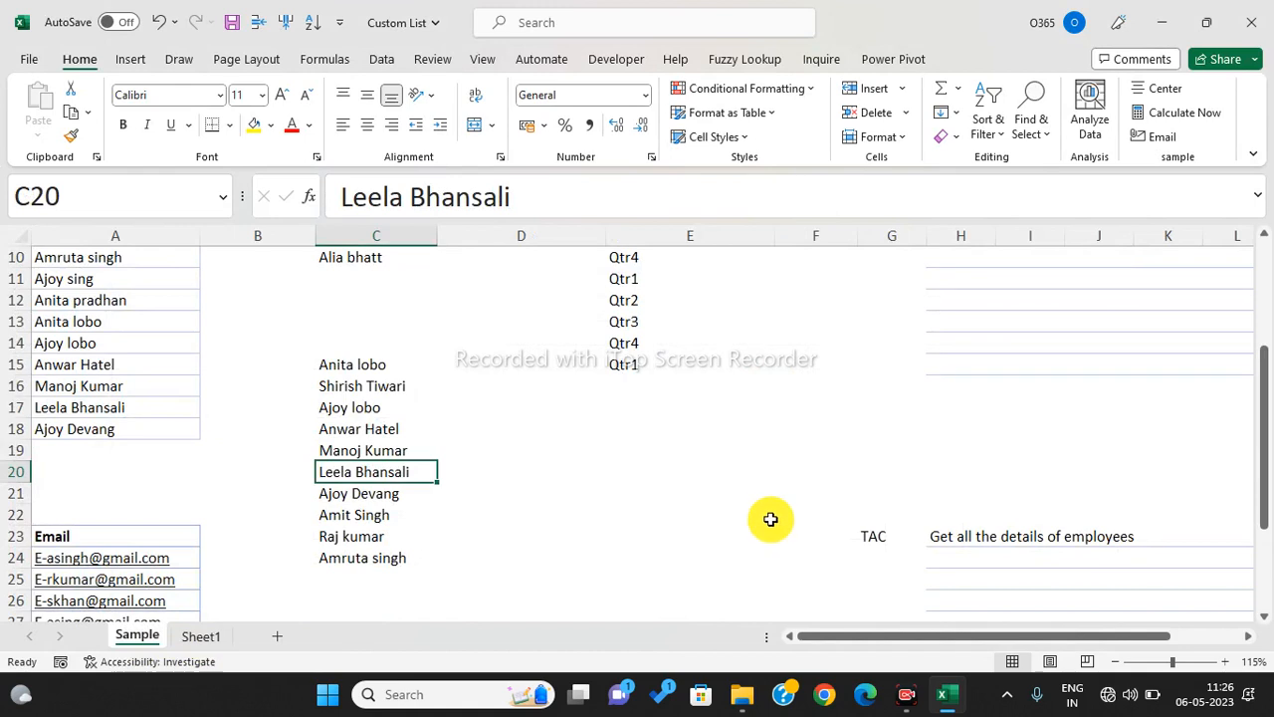
pyautogui.scroll(2, 520, 511)
pyautogui.moveTo(134, 328); pyautogui.dragTo(115, 568)
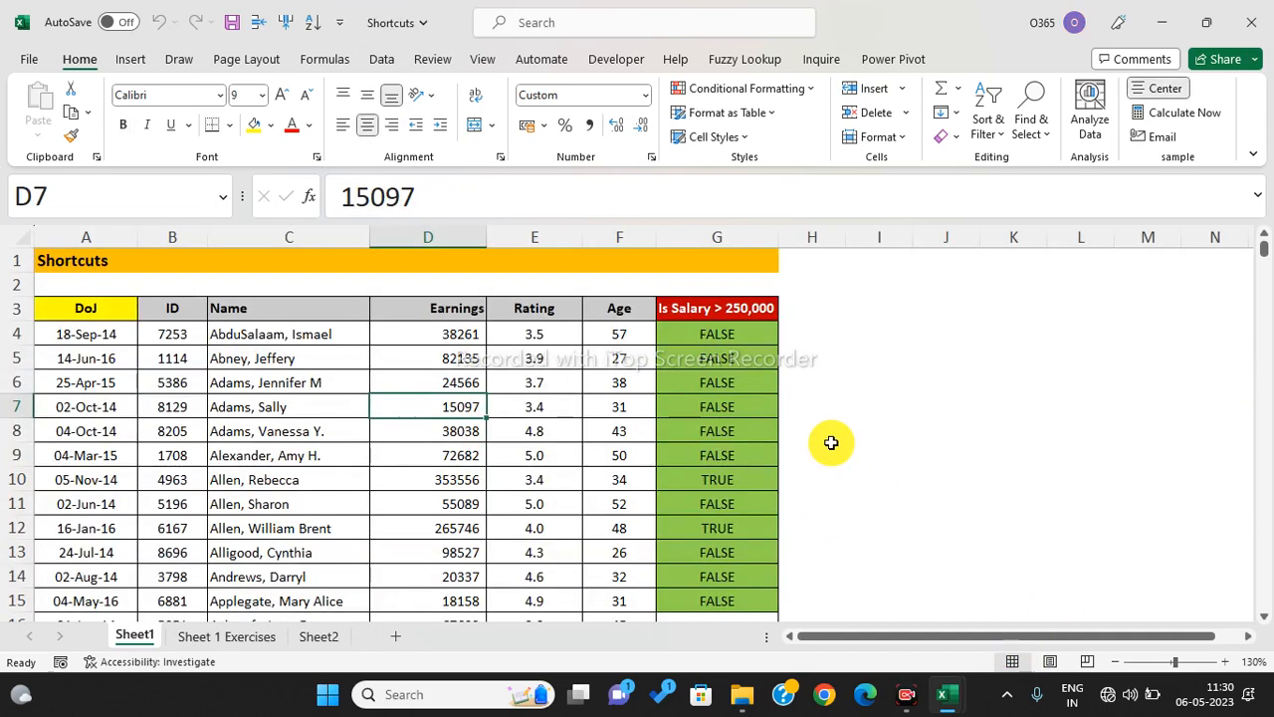
pyautogui.click(826, 448)
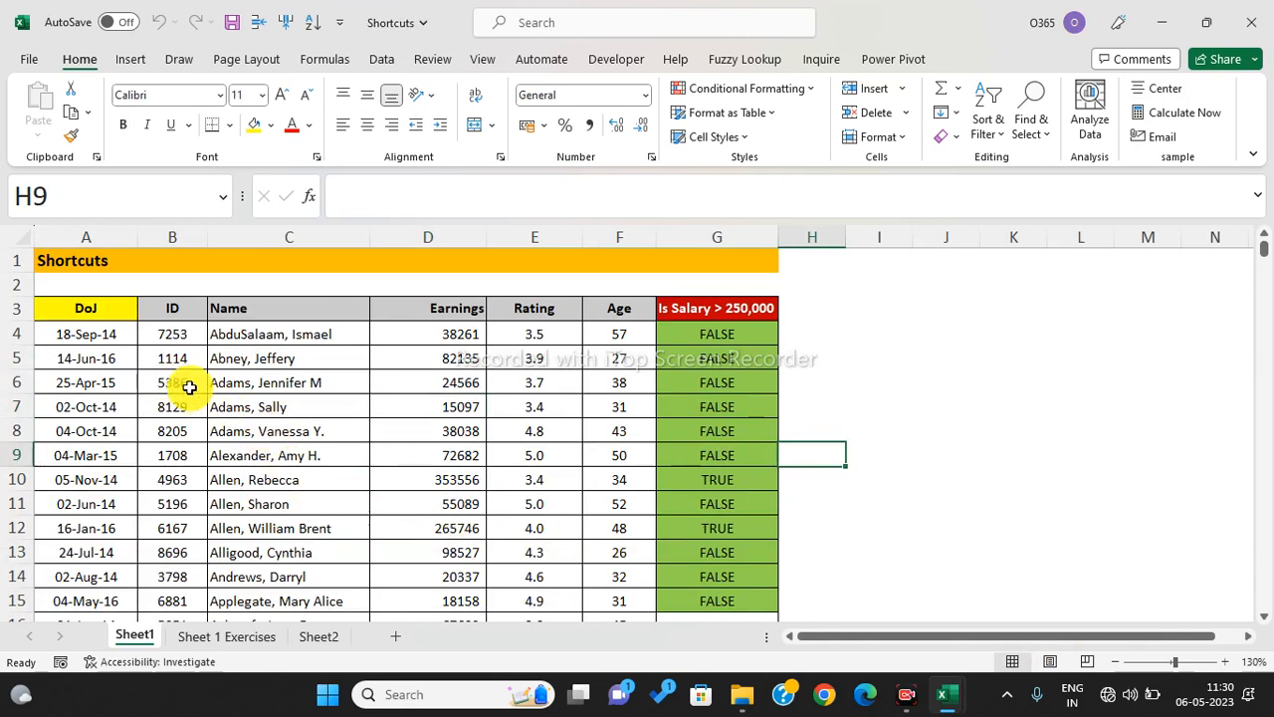
# - From a cell inside the employee table, use Ctrl+A to select the whole table (rows 3–23)
pyautogui.click(73, 304)
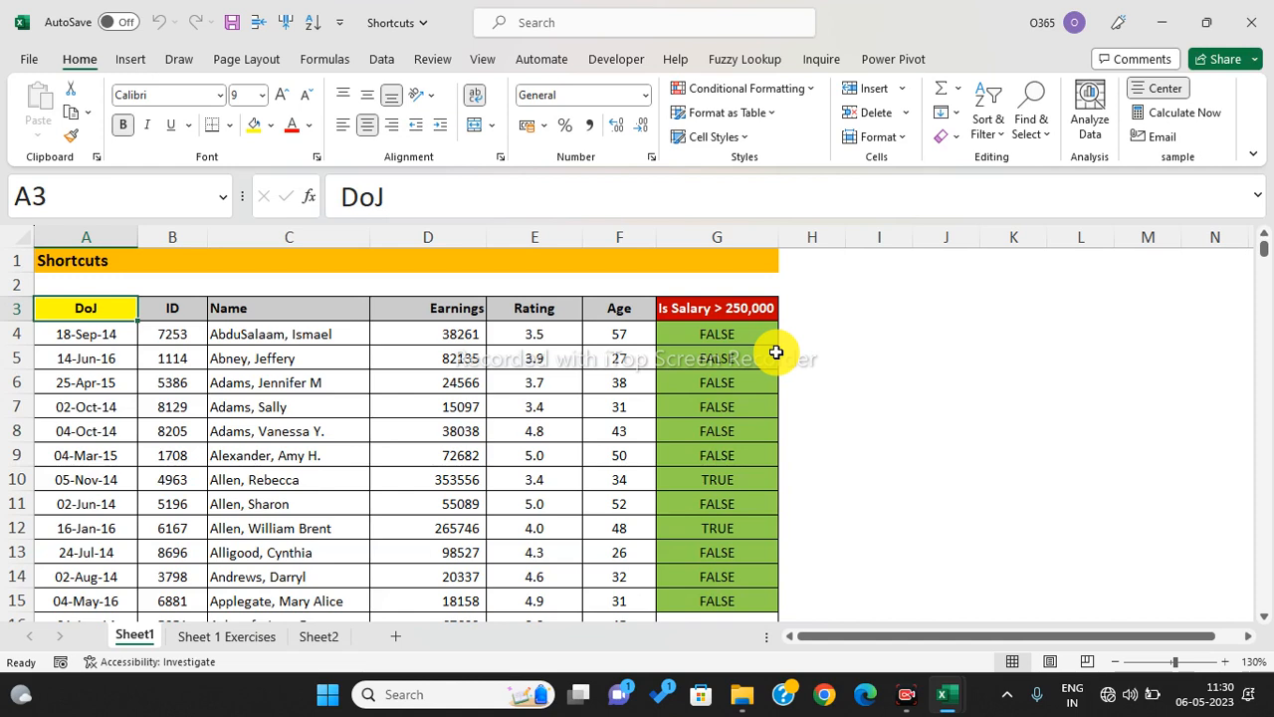
pyautogui.click(296, 390)
pyautogui.hotkey('ctrl', 'a')
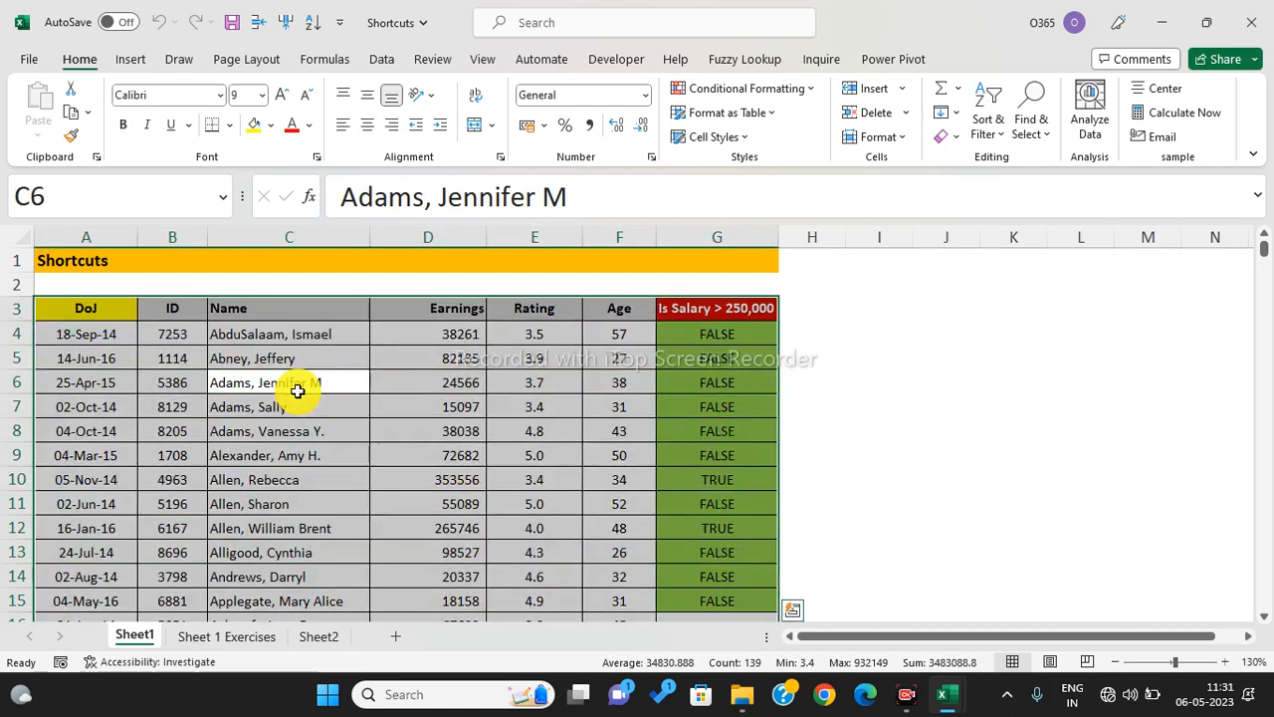
pyautogui.scroll(-6, 297, 390)
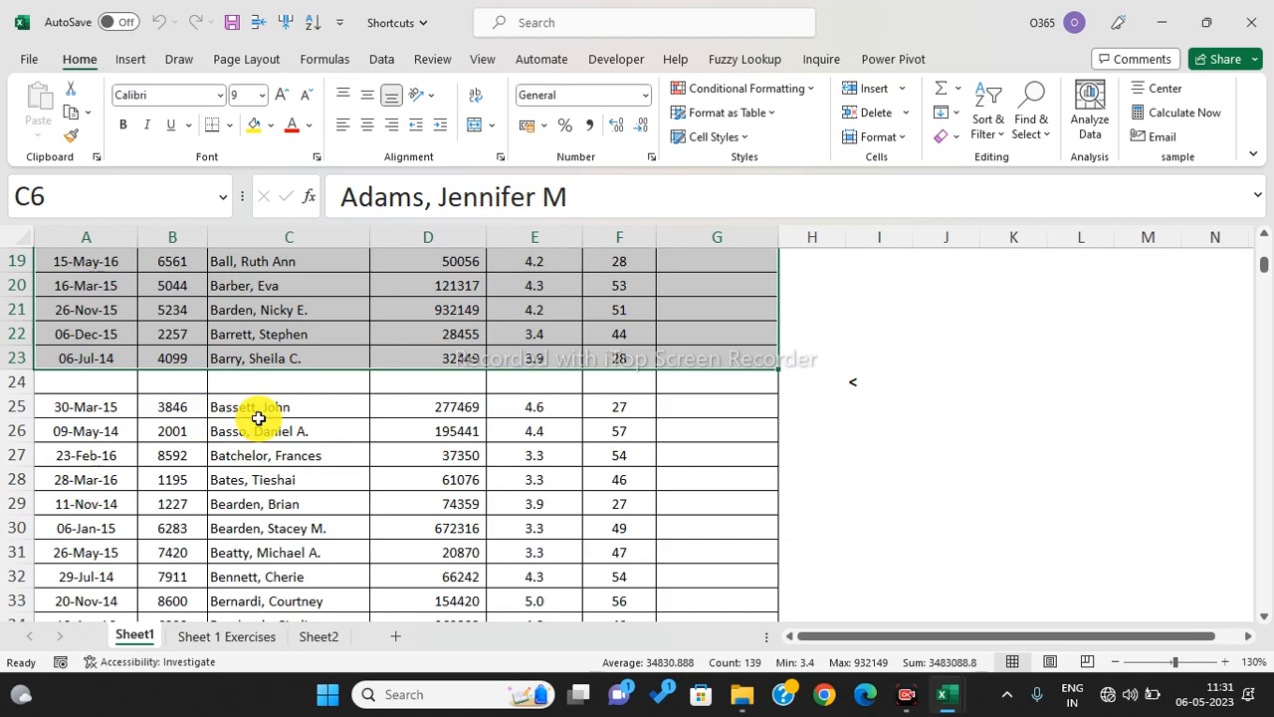
pyautogui.scroll(1, 258, 418)
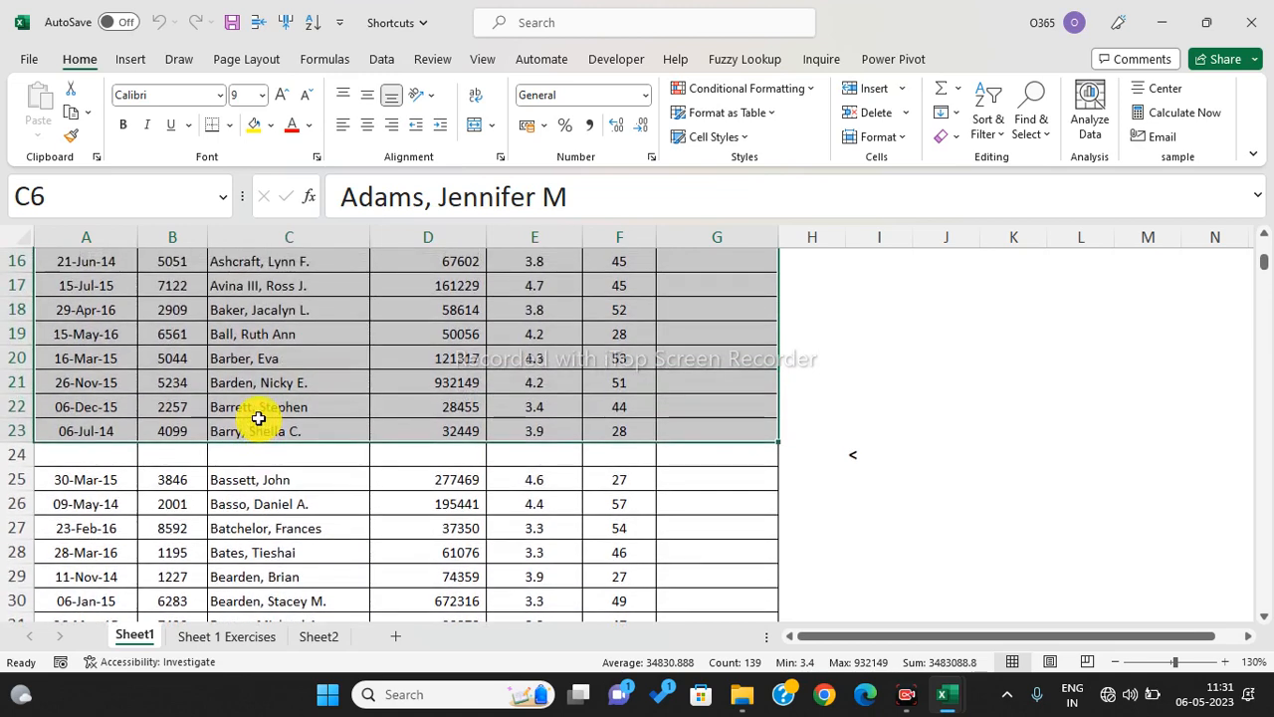
pyautogui.scroll(5, 258, 418)
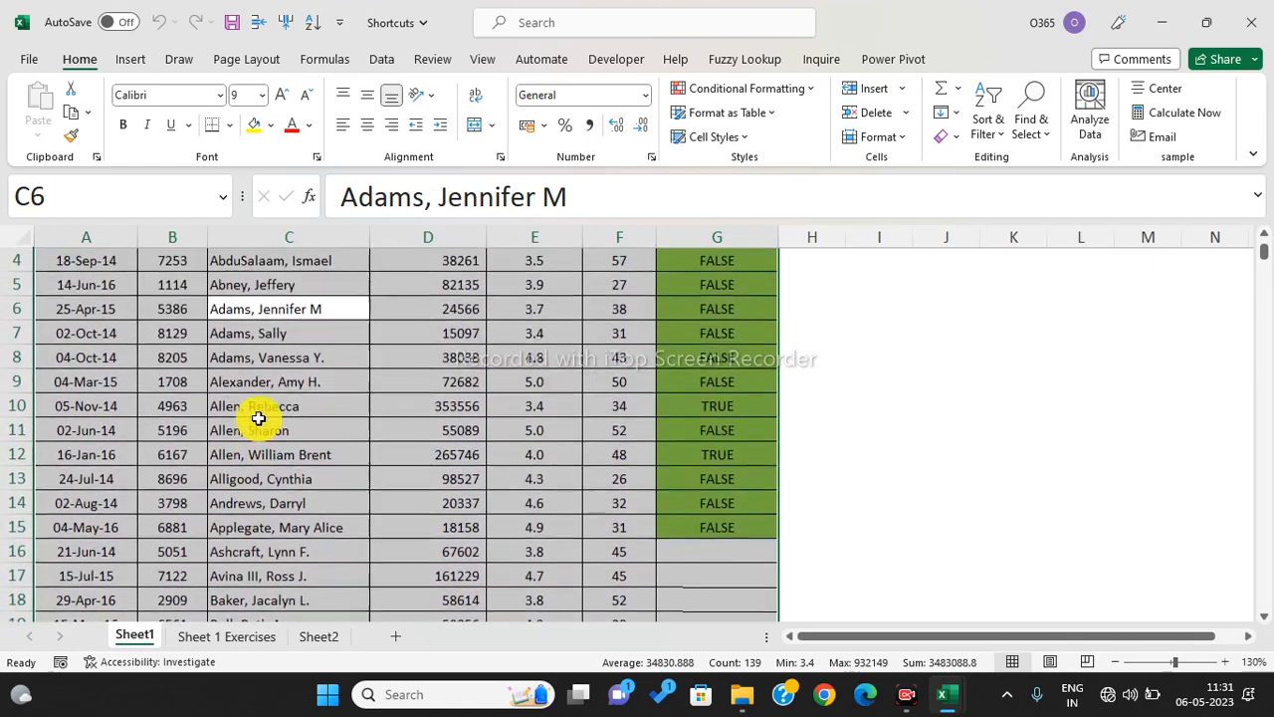
pyautogui.scroll(-5, 258, 418)
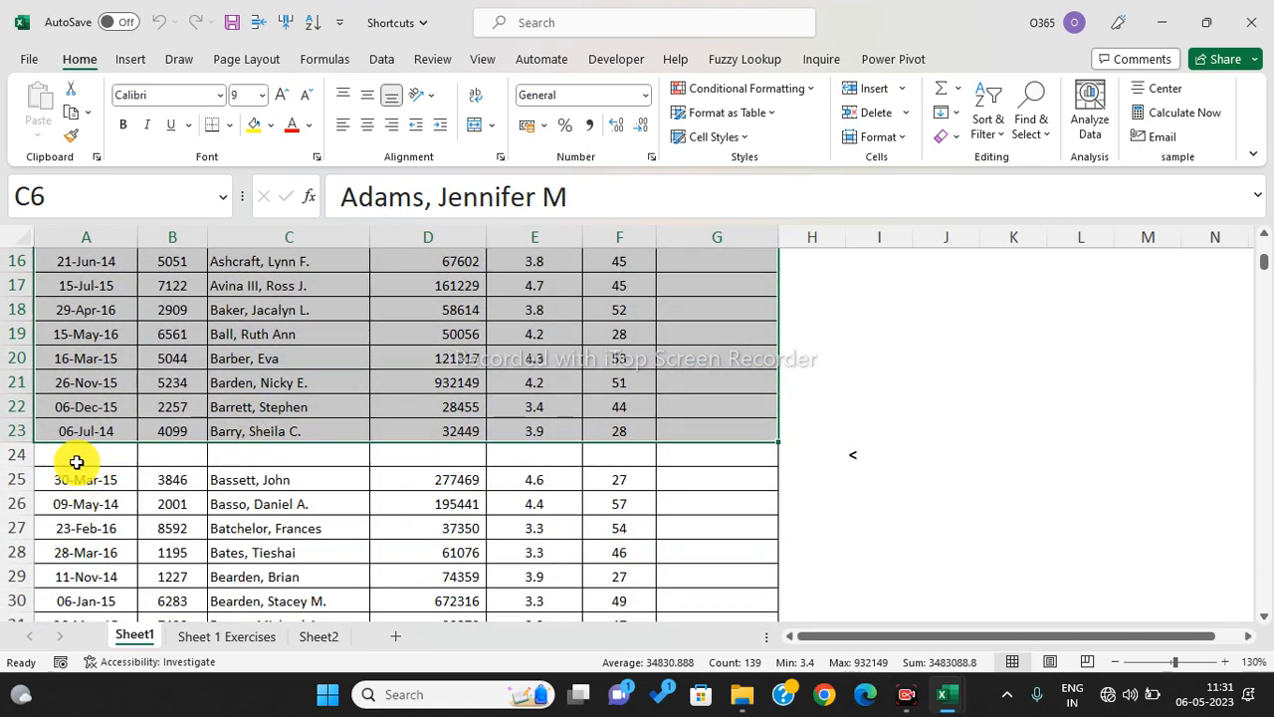
pyautogui.scroll(5, 75, 462)
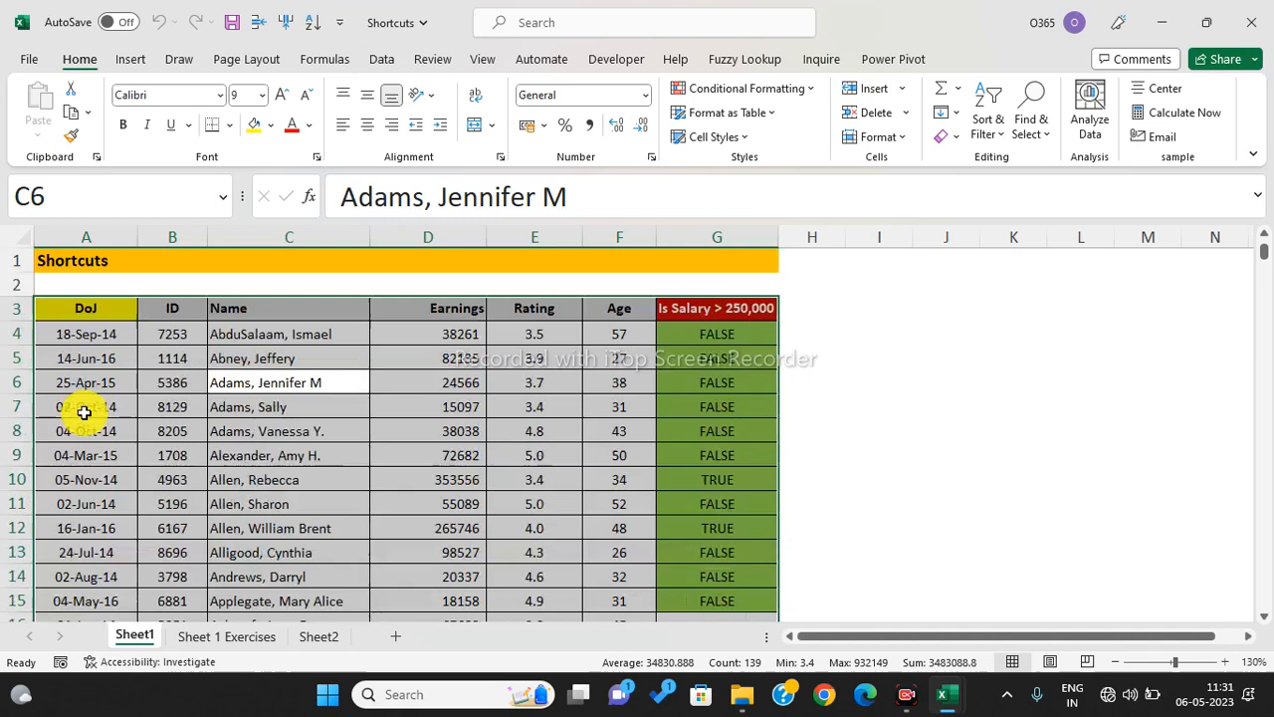
pyautogui.click(168, 307)
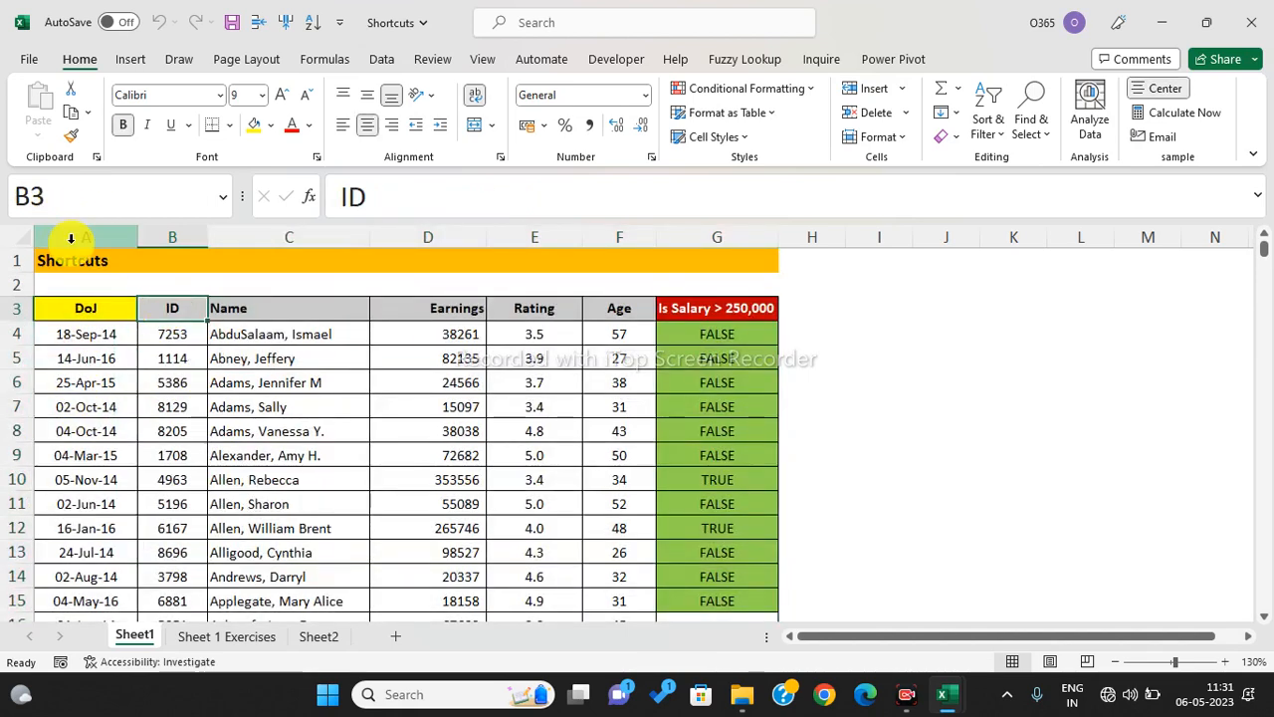
pyautogui.moveTo(80, 278); pyautogui.dragTo(518, 261)
pyautogui.scroll(-6, 337, 407)
pyautogui.scroll(-20, 335, 485)
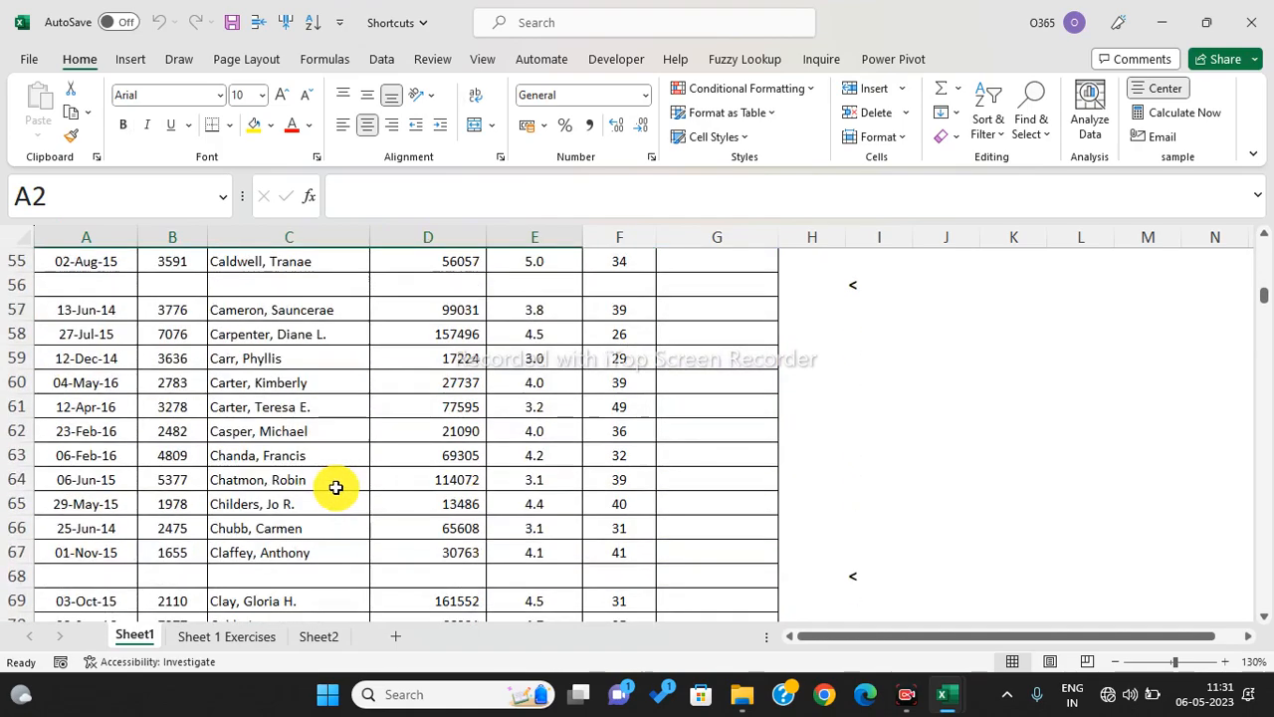
pyautogui.scroll(-14, 336, 504)
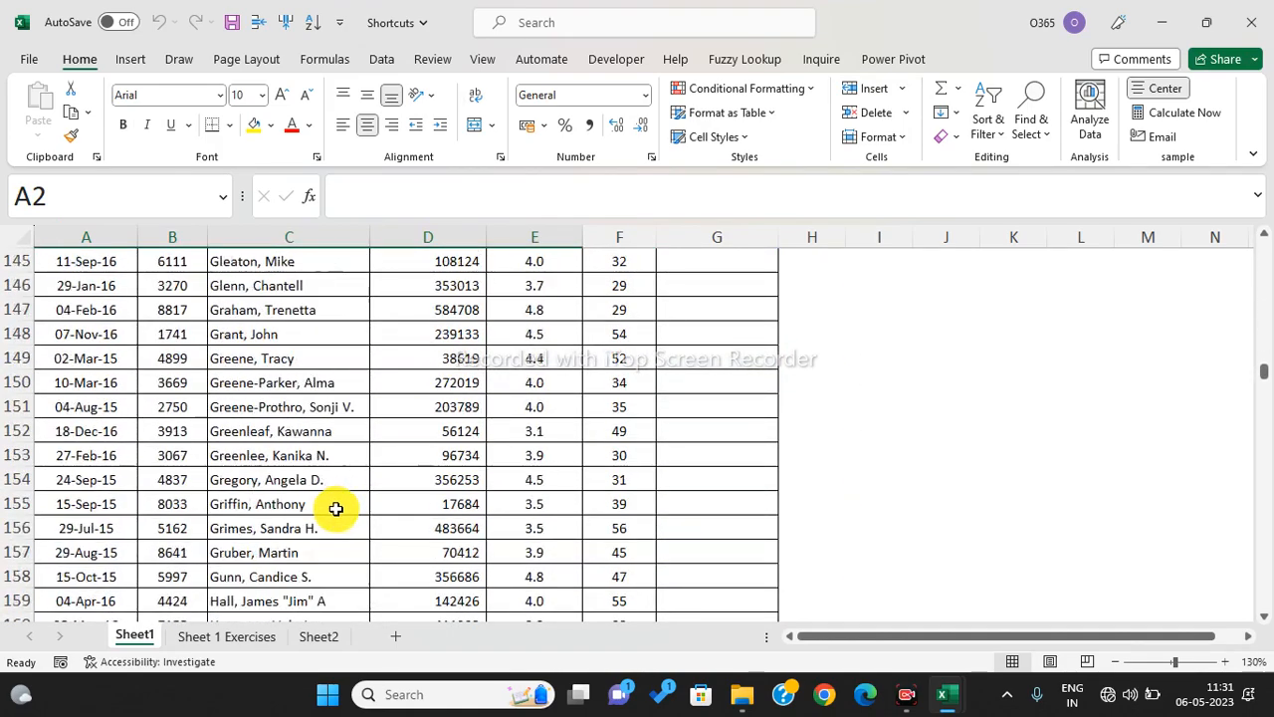
pyautogui.click(335, 509)
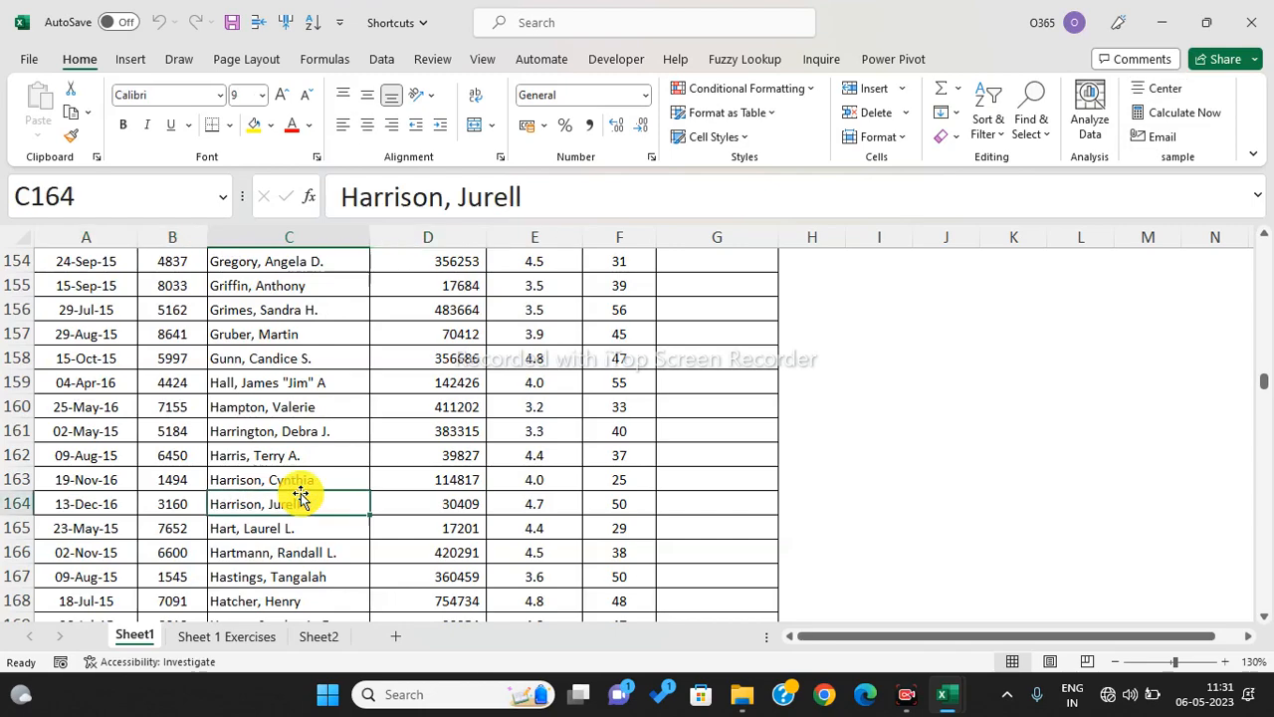
pyautogui.scroll(20, 367, 386)
pyautogui.scroll(20, 367, 386)
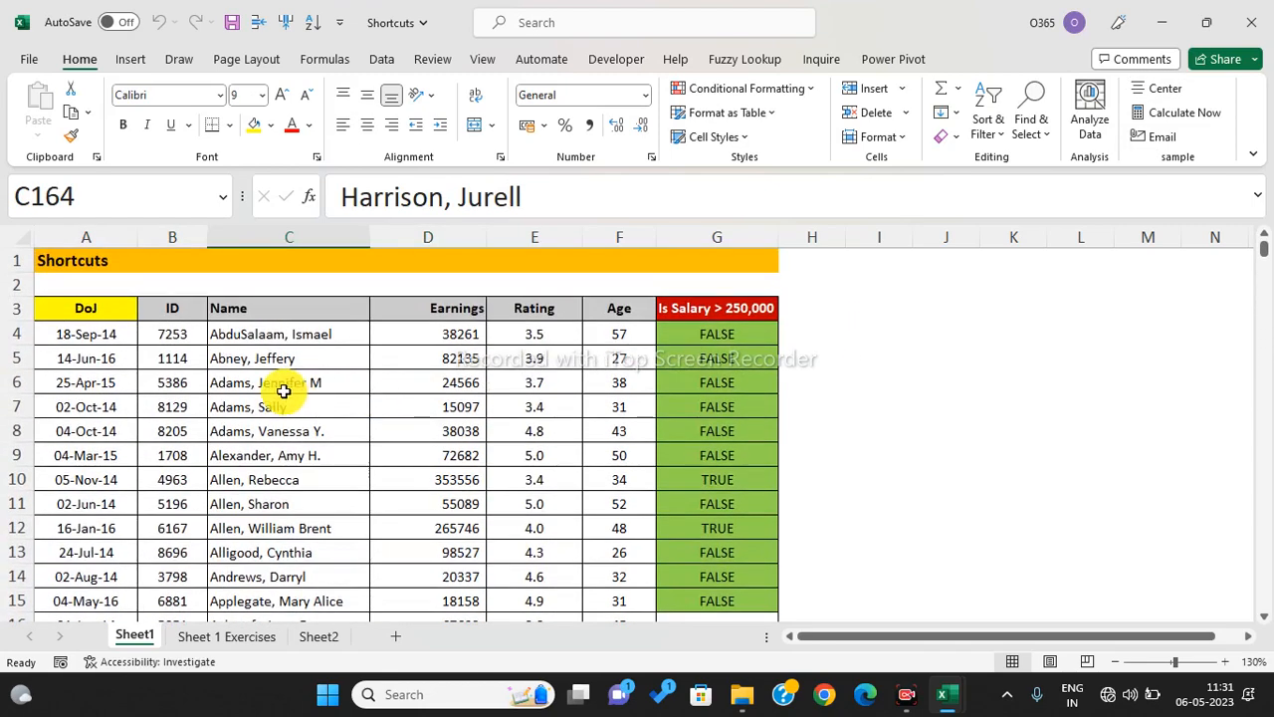
pyautogui.click(282, 395)
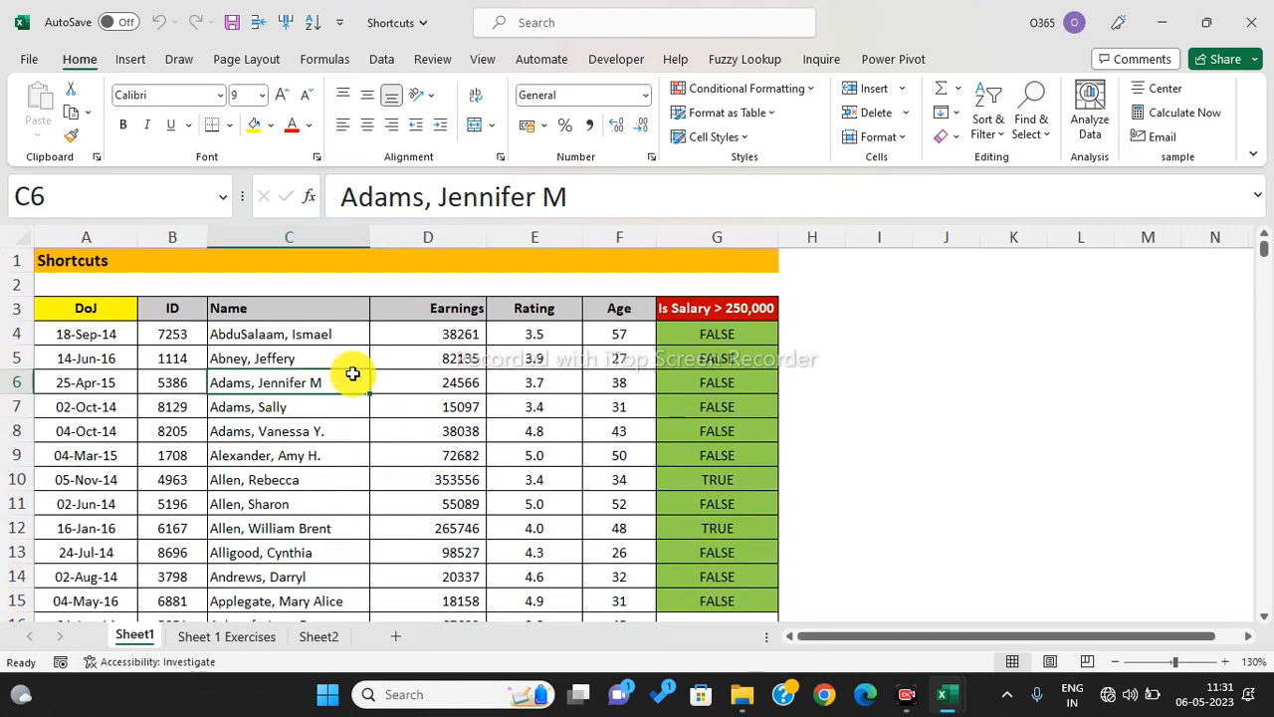
pyautogui.moveTo(90, 307); pyautogui.dragTo(192, 564)
pyautogui.scroll(-3, 192, 564)
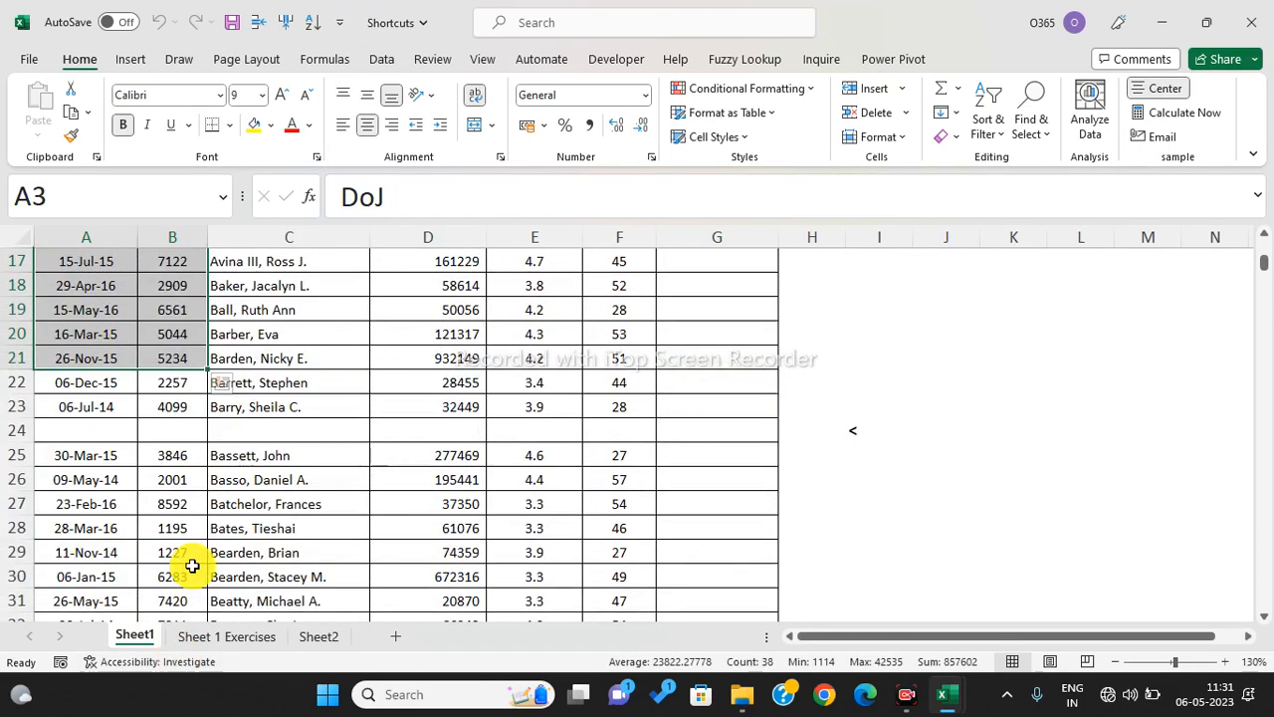
pyautogui.click(338, 500)
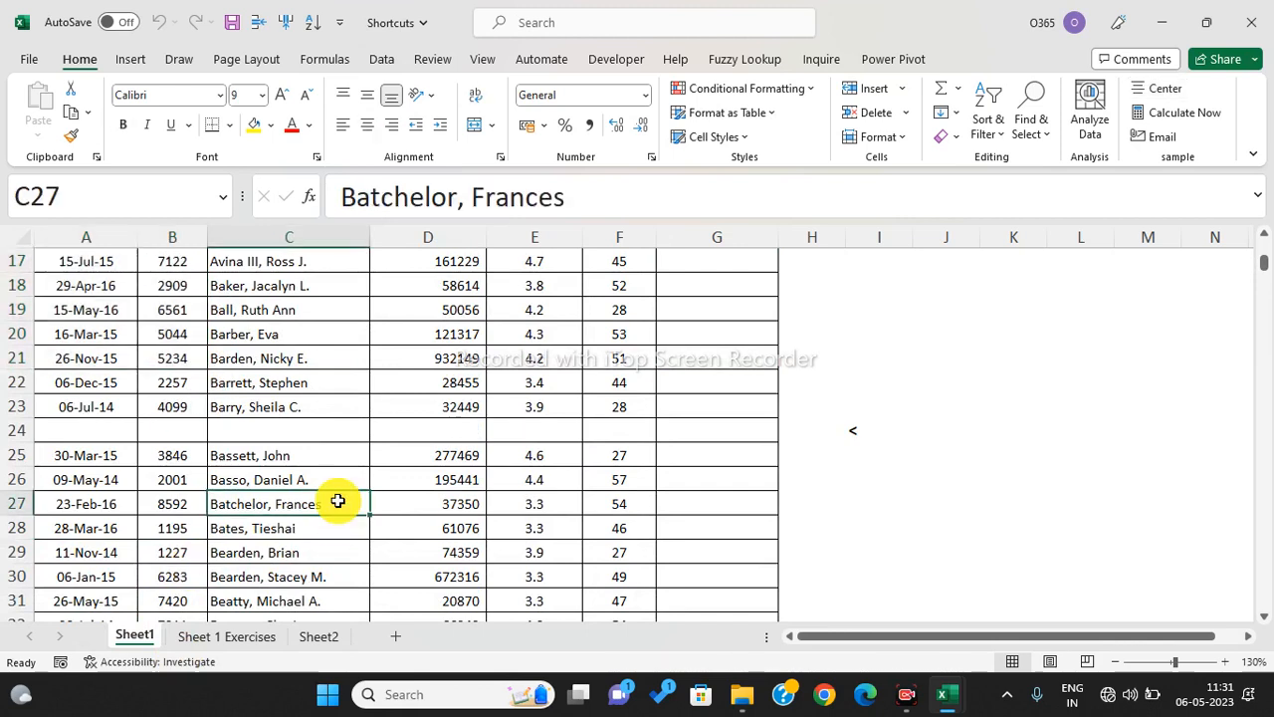
pyautogui.scroll(5, 338, 501)
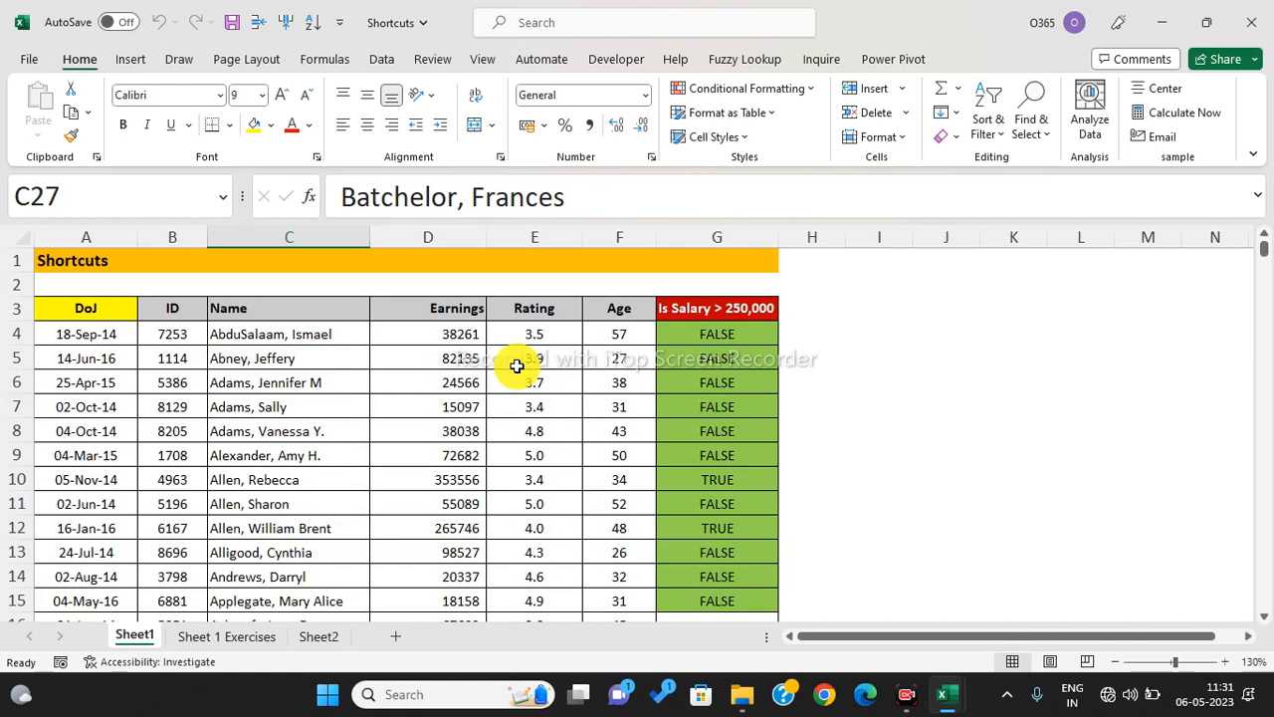
# - Select A3:G420 by extending from A3 with Ctrl+Shift+End, then trimming one row and one column
pyautogui.click(66, 311)
pyautogui.click(65, 311)
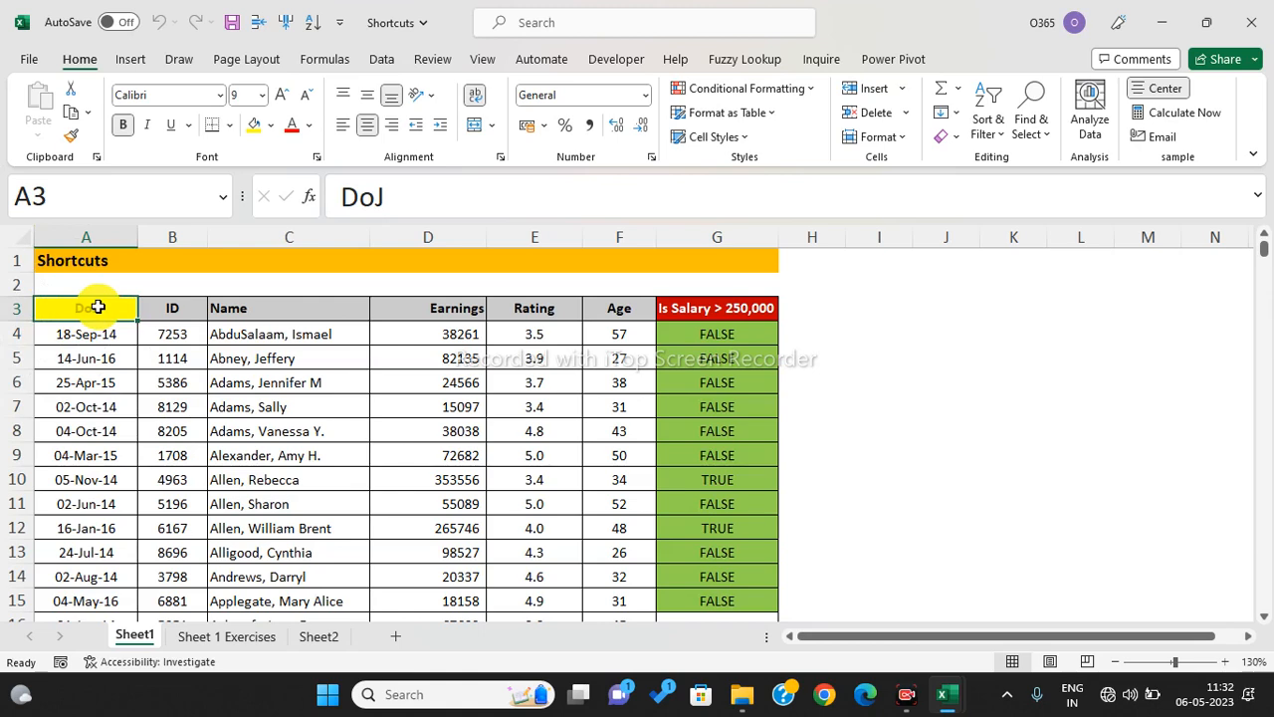
pyautogui.hotkey('ctrl', 'shift', 'End')
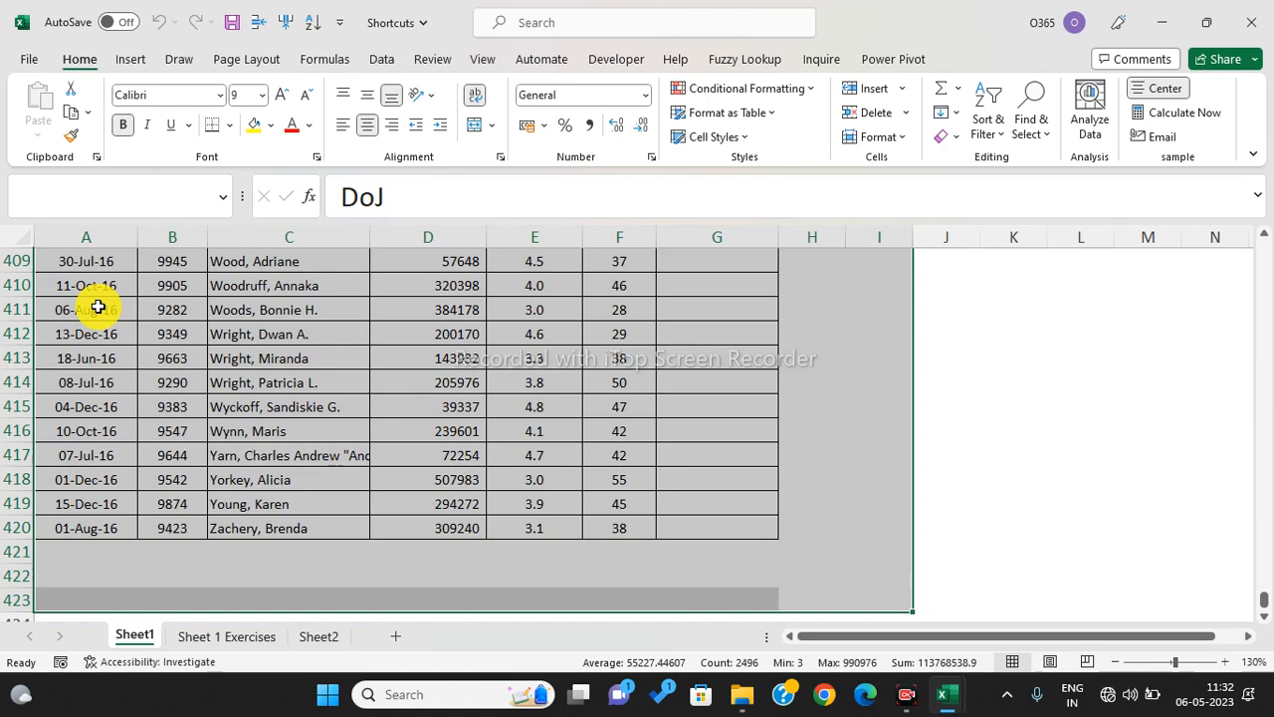
pyautogui.hotkey('shift', 'Up')
pyautogui.hotkey('shift', 'Up')
pyautogui.hotkey('shift', 'Up')
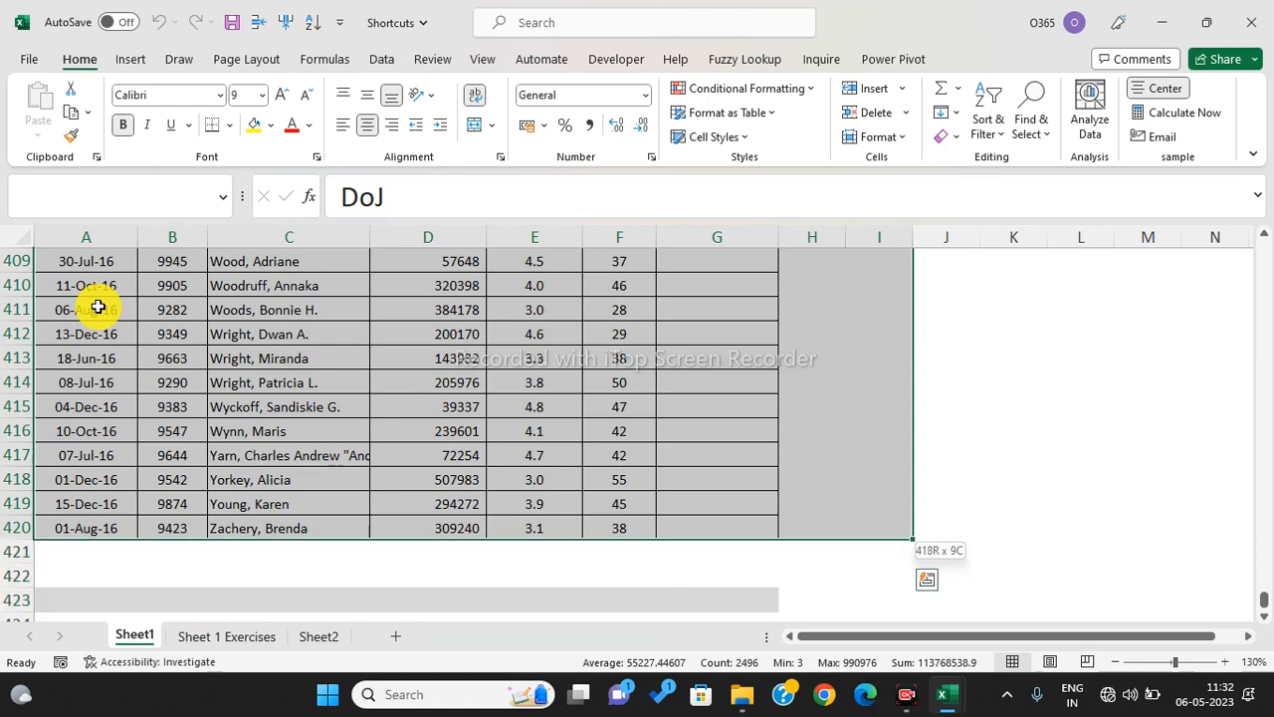
pyautogui.hotkey('shift', 'Left')
pyautogui.hotkey('shift', 'Left')
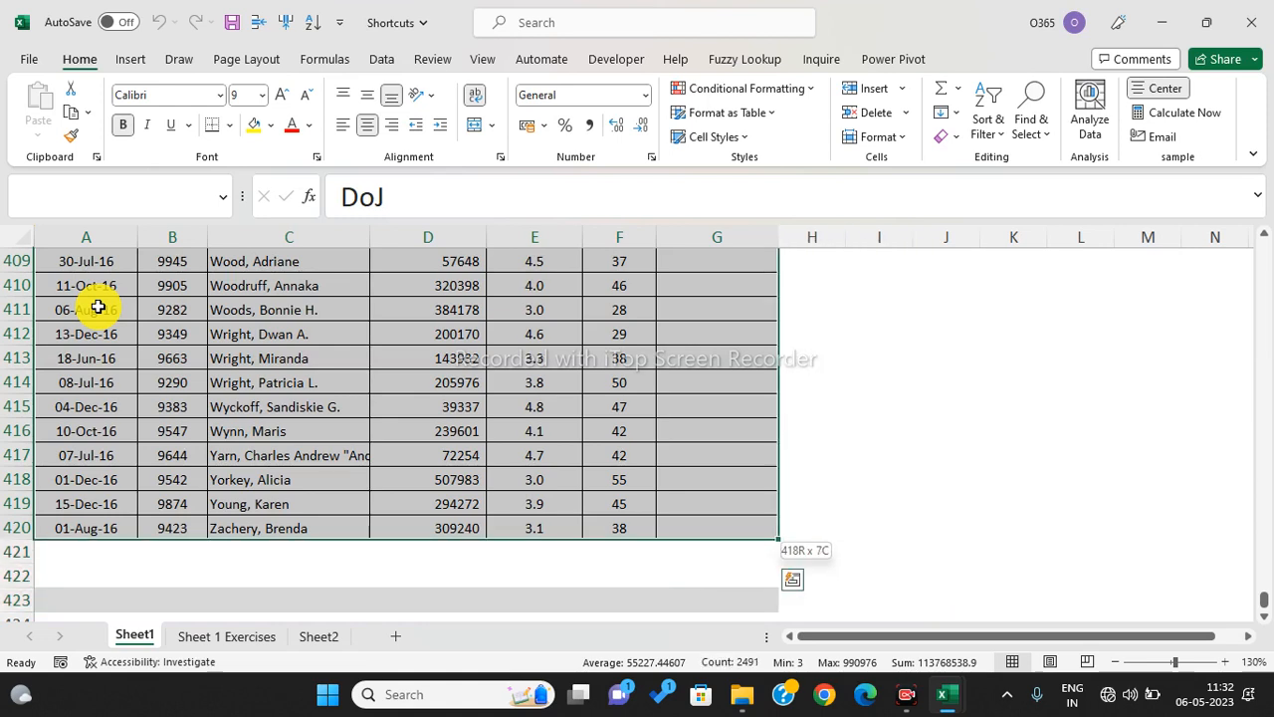
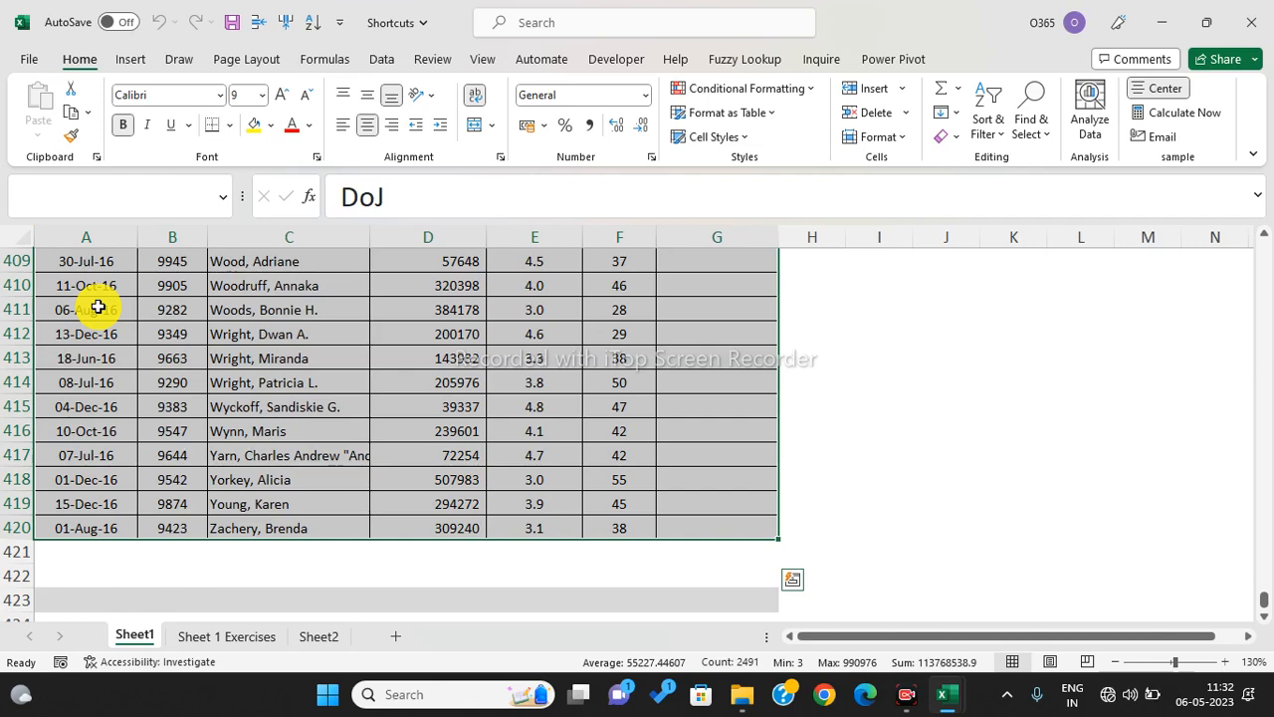
# - Start a SUM of the Earnings column from D4 in an empty cell, then cancel it
pyautogui.hotkey('ctrl', 'BackSpace')
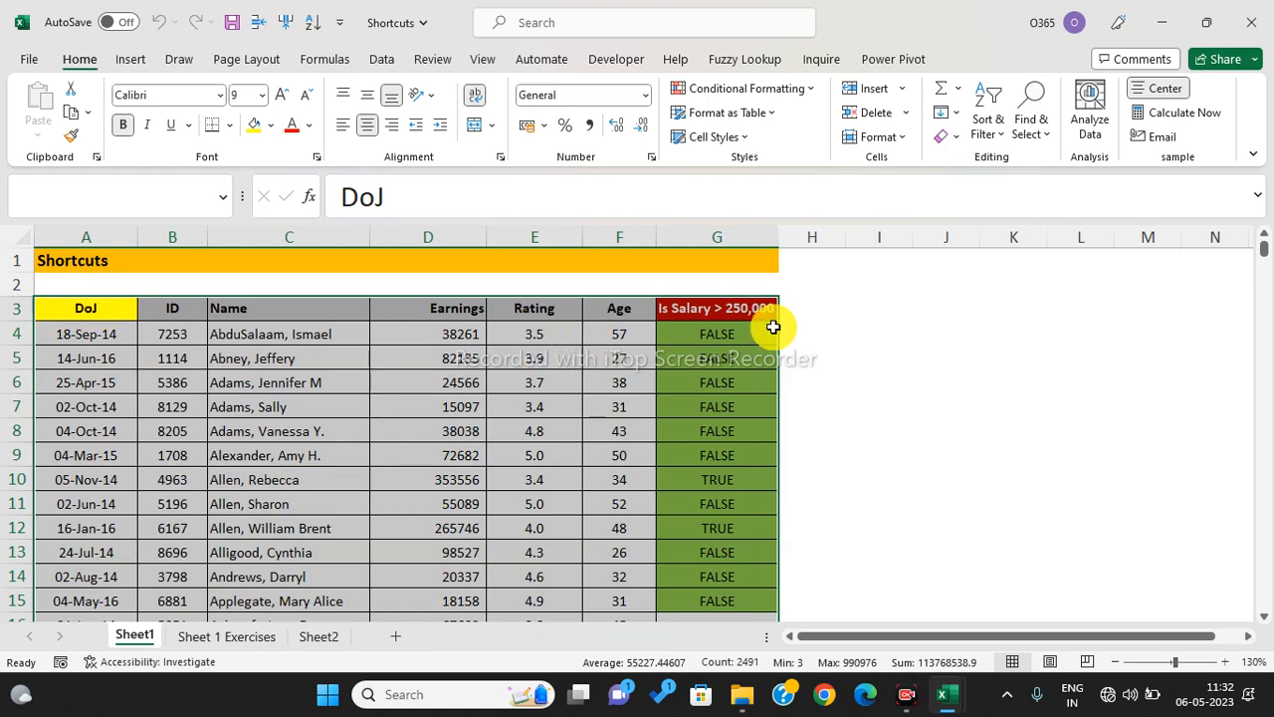
pyautogui.click(965, 332)
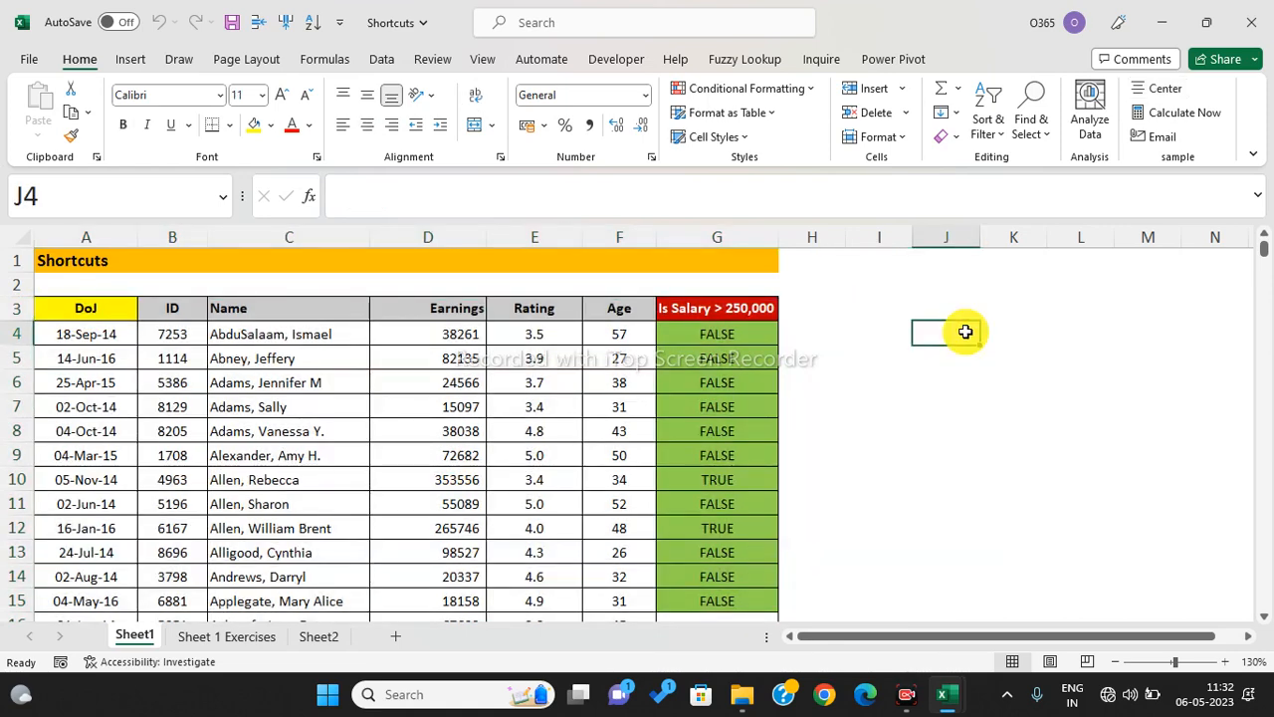
pyautogui.write('=SUM(')
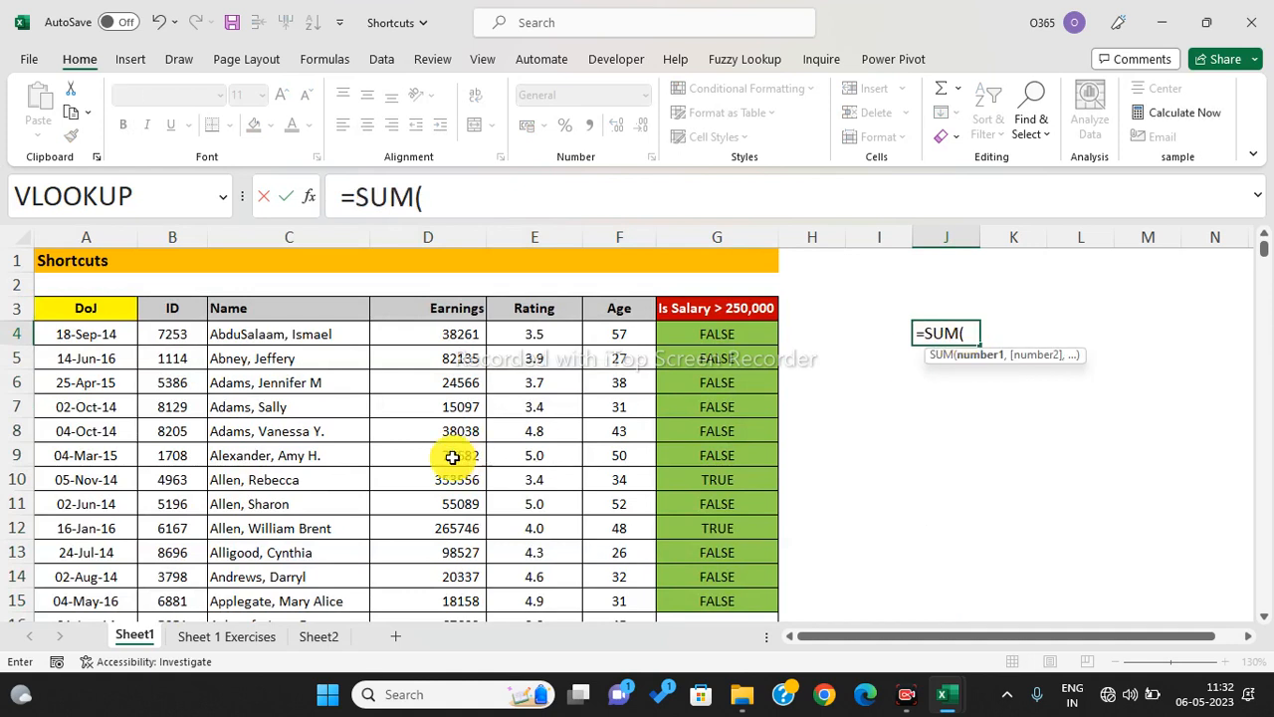
pyautogui.click(451, 336)
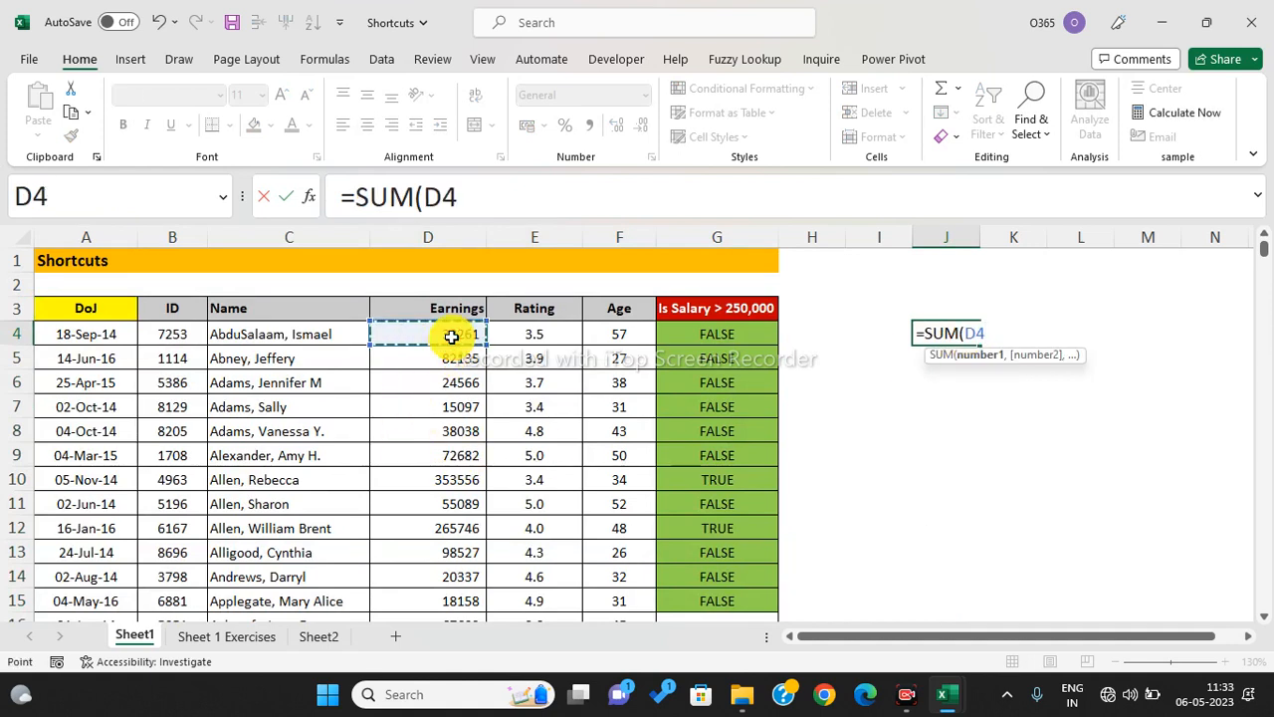
pyautogui.hotkey('shift', 'Down')
pyautogui.hotkey('shift', 'Down')
pyautogui.hotkey('shift', 'Down')
pyautogui.hotkey('shift', 'Down')
pyautogui.hotkey('shift', 'Down')
pyautogui.hotkey('shift', 'Down')
pyautogui.hotkey('shift', 'Down')
pyautogui.hotkey('shift', 'Down')
pyautogui.hotkey('shift', 'Down')
pyautogui.hotkey('shift', 'Down')
pyautogui.hotkey('shift', 'Down')
pyautogui.hotkey('shift', 'Down')
pyautogui.hotkey('shift', 'Down')
pyautogui.hotkey('shift', 'Down')
pyautogui.hotkey('shift', 'Down')
pyautogui.hotkey('shift', 'Down')
pyautogui.hotkey('shift', 'Down')
pyautogui.hotkey('shift', 'Down')
pyautogui.hotkey('shift', 'Down')
pyautogui.hotkey('shift', 'Down')
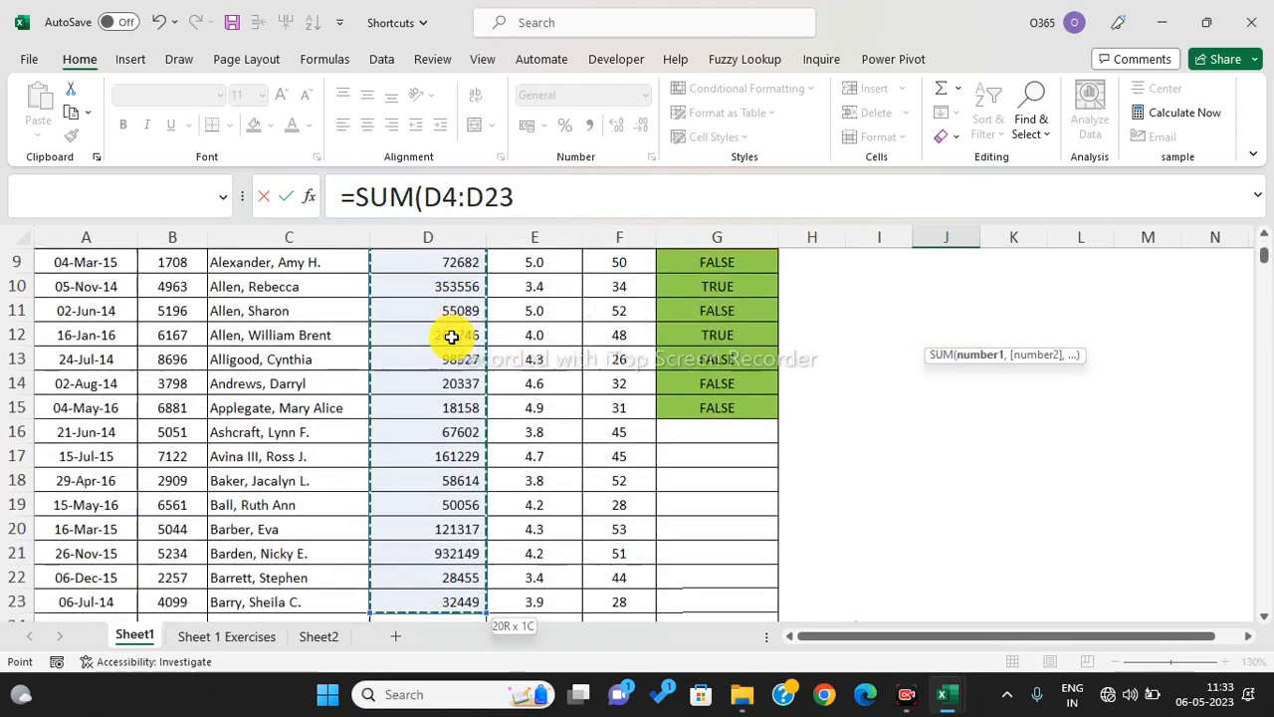
pyautogui.hotkey('shift', 'Down')
pyautogui.hotkey('shift', 'Down')
pyautogui.hotkey('shift', 'Down')
pyautogui.hotkey('shift', 'Down')
pyautogui.hotkey('shift', 'Down')
pyautogui.hotkey('shift', 'Down')
pyautogui.hotkey('shift', 'Down')
pyautogui.hotkey('shift', 'Down')
pyautogui.hotkey('shift', 'Down')
pyautogui.hotkey('shift', 'Down')
pyautogui.hotkey('shift', 'Down')
pyautogui.hotkey('shift', 'Down')
pyautogui.hotkey('shift', 'Down')
pyautogui.hotkey('shift', 'Down')
pyautogui.hotkey('shift', 'Down')
pyautogui.hotkey('shift', 'Down')
pyautogui.hotkey('shift', 'Down')
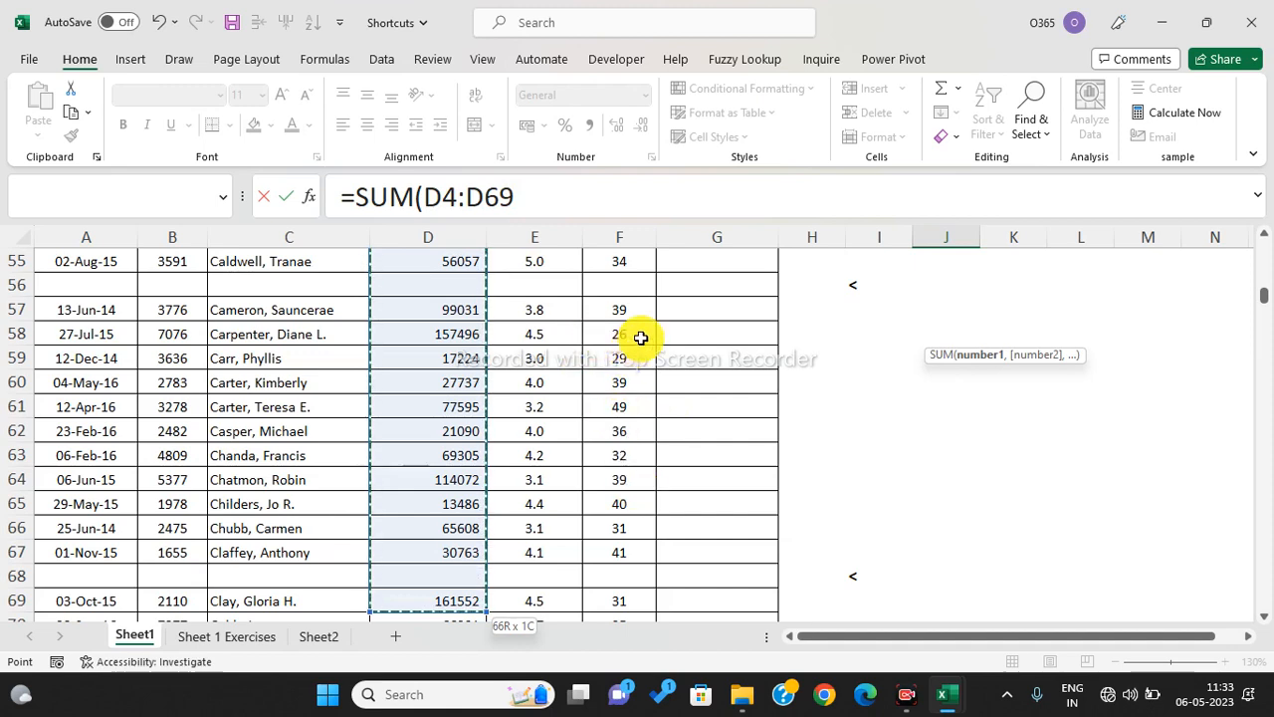
pyautogui.hotkey('ctrl', 'BackSpace')
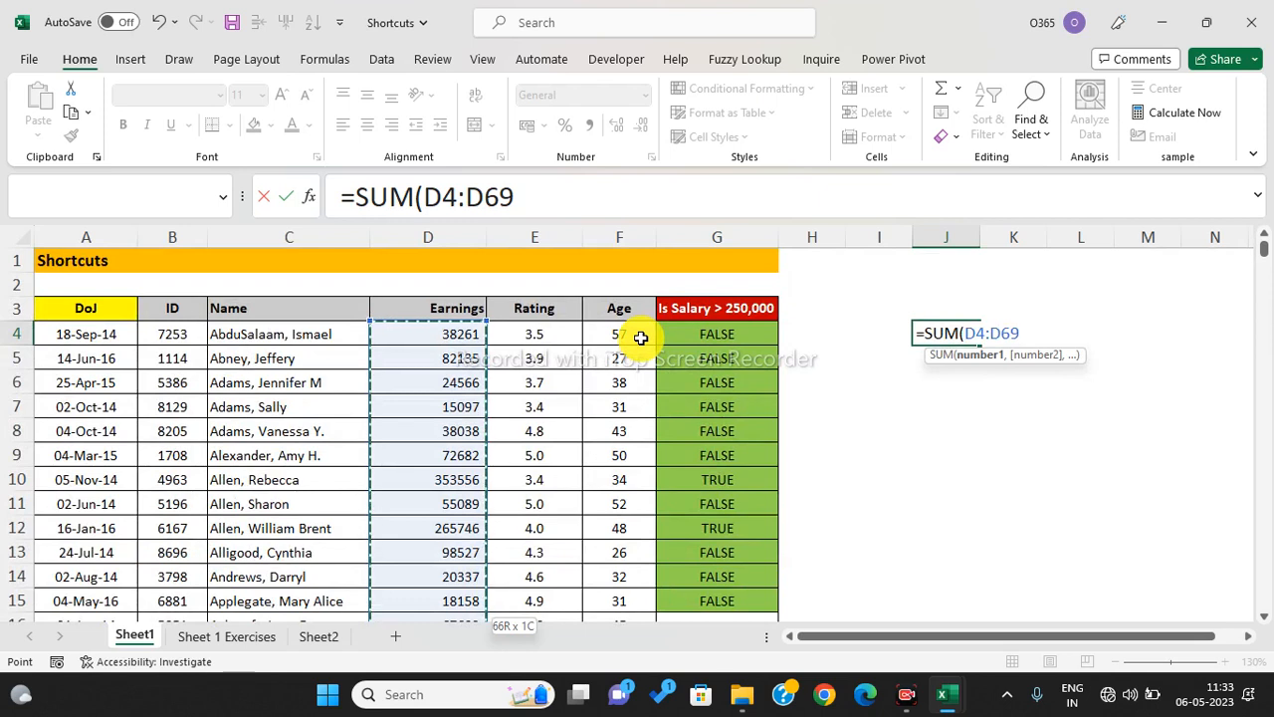
pyautogui.press('Escape')
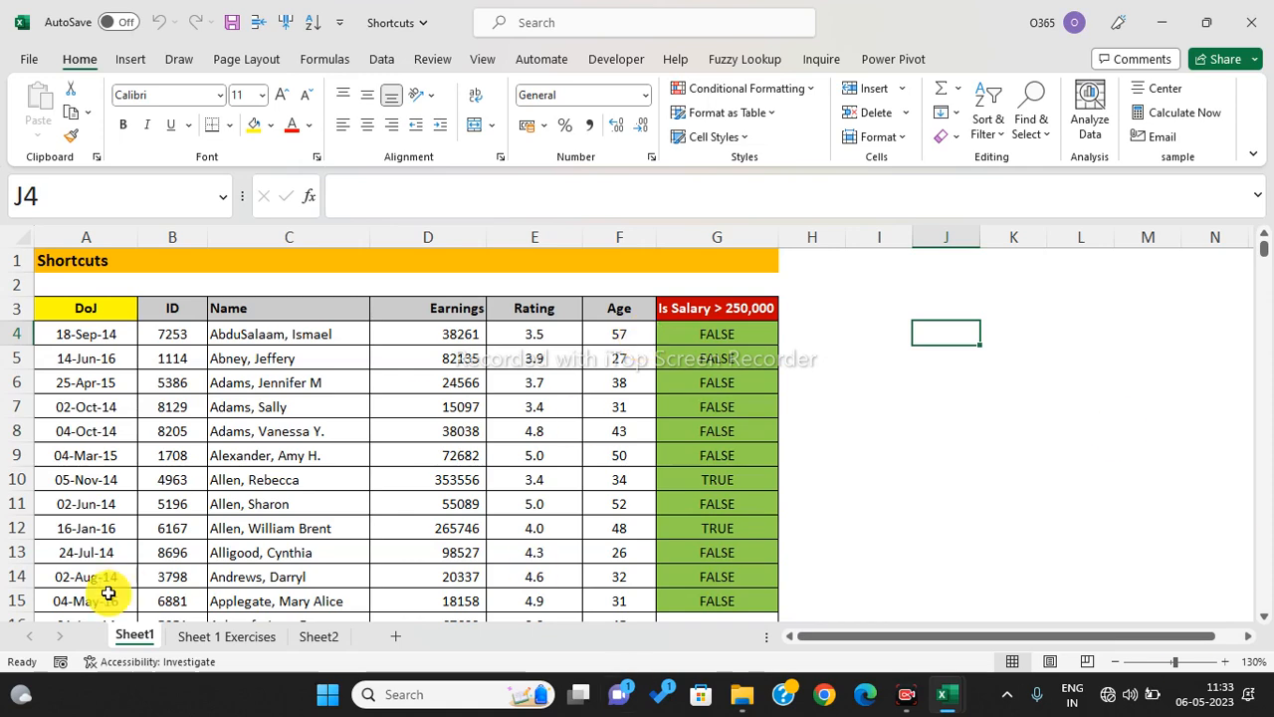
# - Select from A3 to the last used cell, trim one row and column, then deselect
pyautogui.click(86, 316)
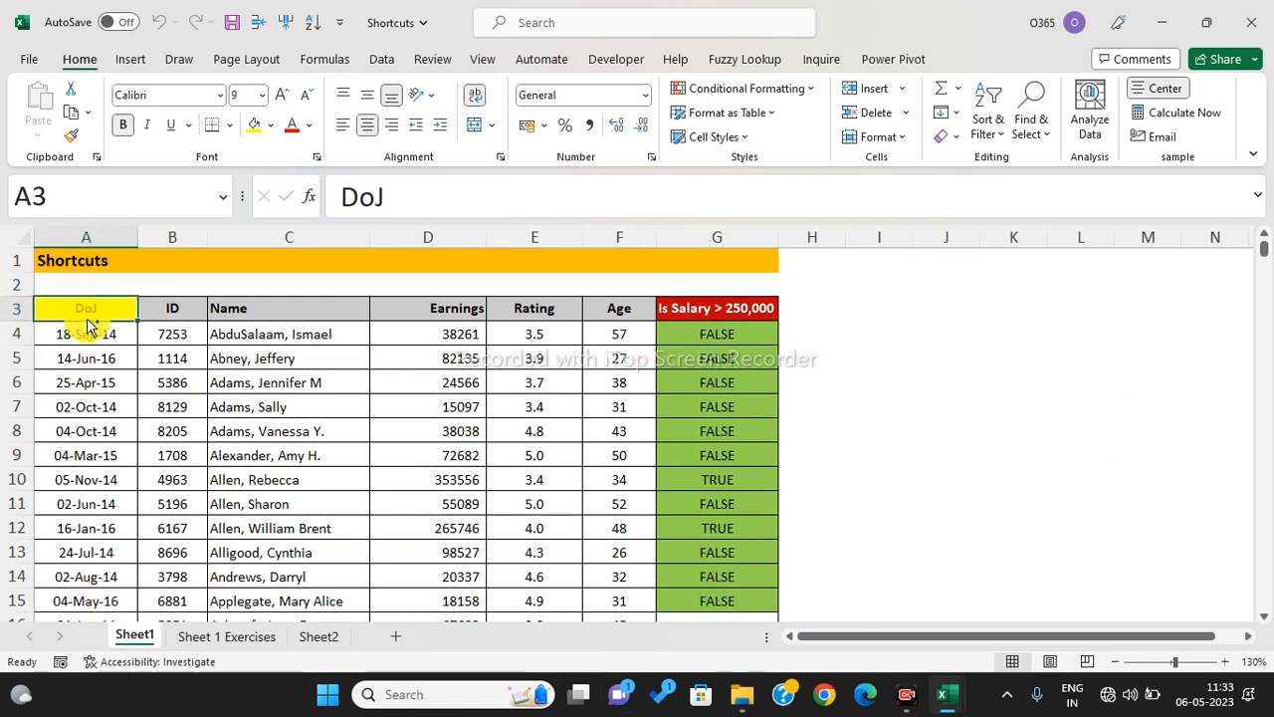
pyautogui.hotkey('ctrl', 'shift', 'End')
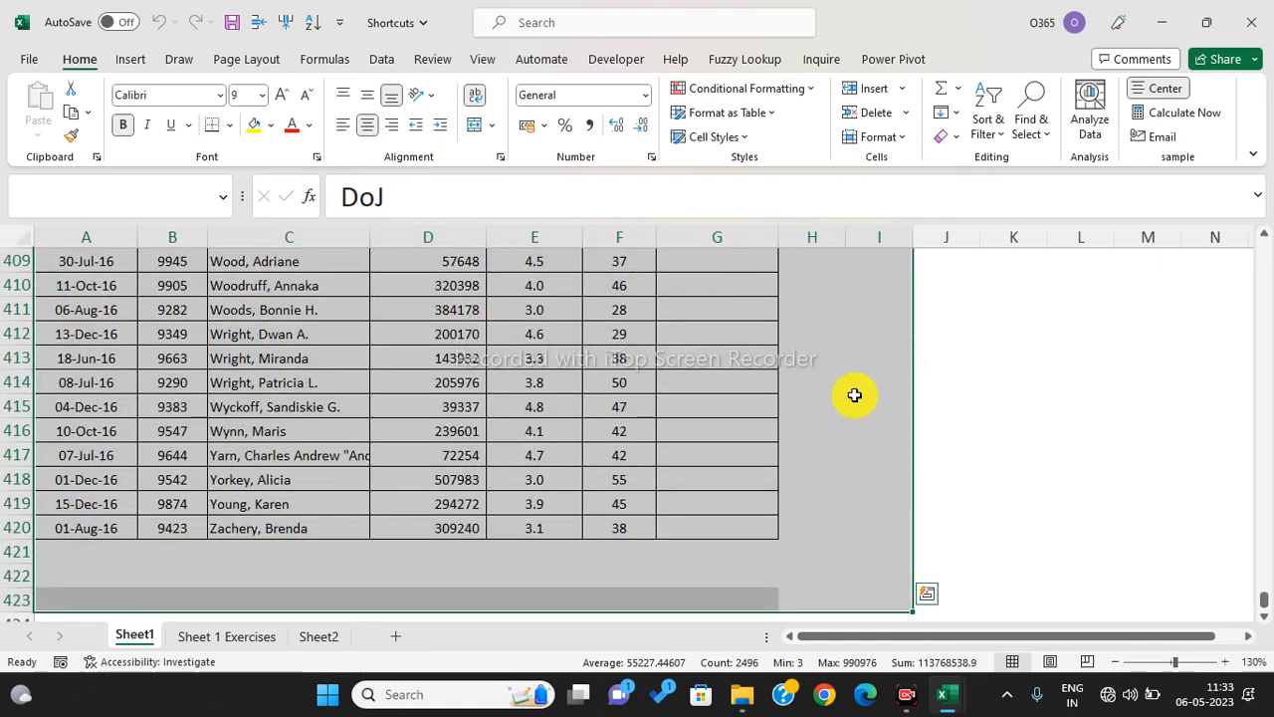
pyautogui.hotkey('shift', 'Up')
pyautogui.hotkey('shift', 'Up')
pyautogui.hotkey('shift', 'Up')
pyautogui.hotkey('shift', 'Left')
pyautogui.hotkey('shift', 'Left')
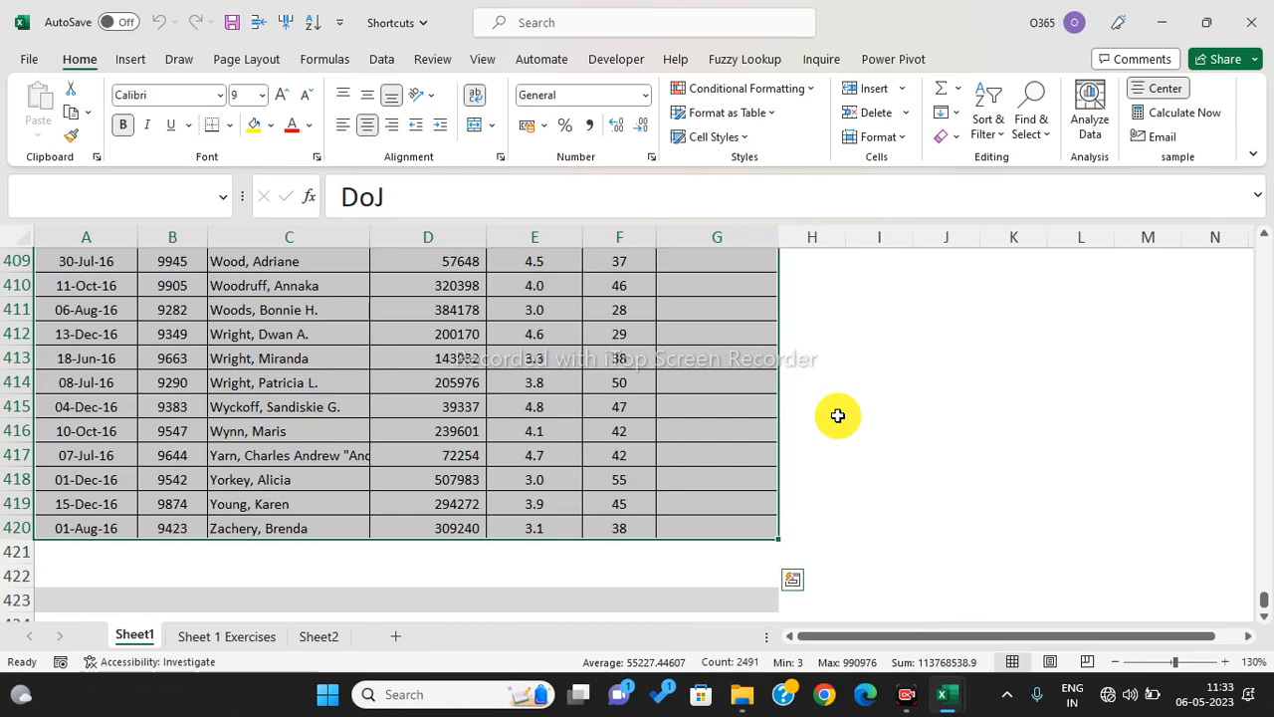
pyautogui.hotkey('ctrl', 'BackSpace')
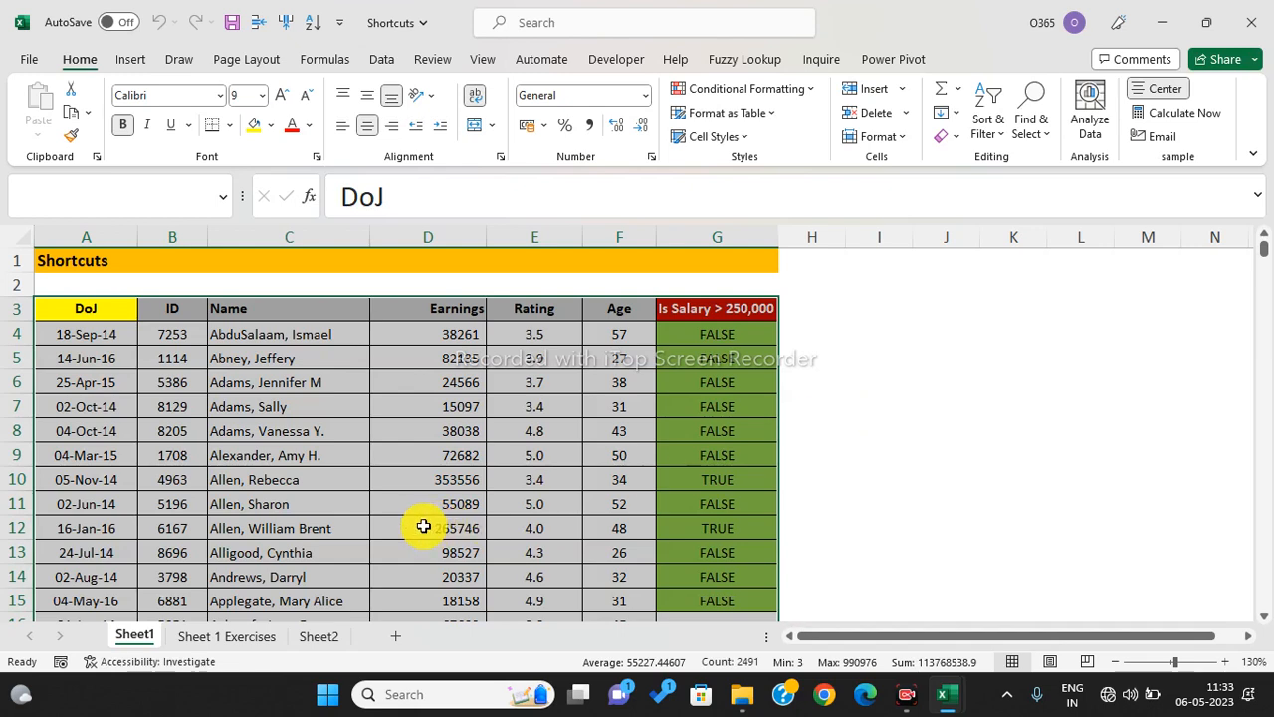
pyautogui.click(423, 526)
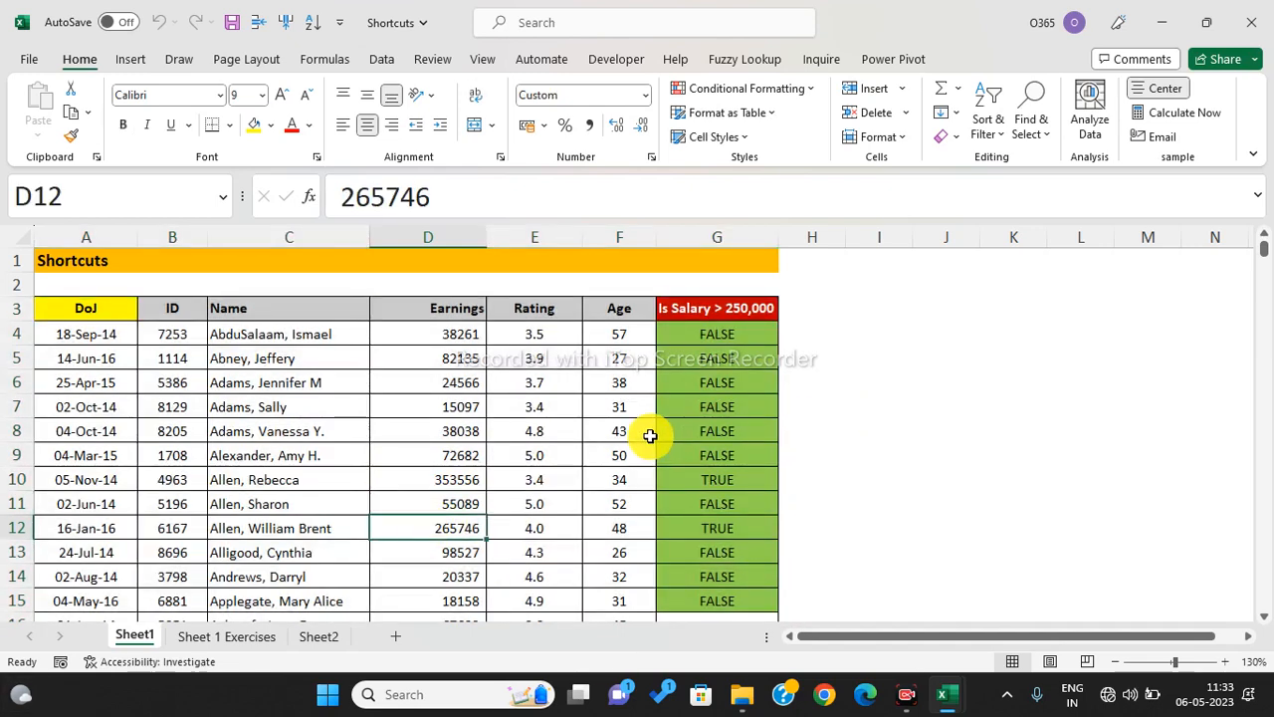
# - Clear the existing TRUE/FALSE formulas in G4:G15 under 'Is Salary > 250,000'
pyautogui.click(705, 313)
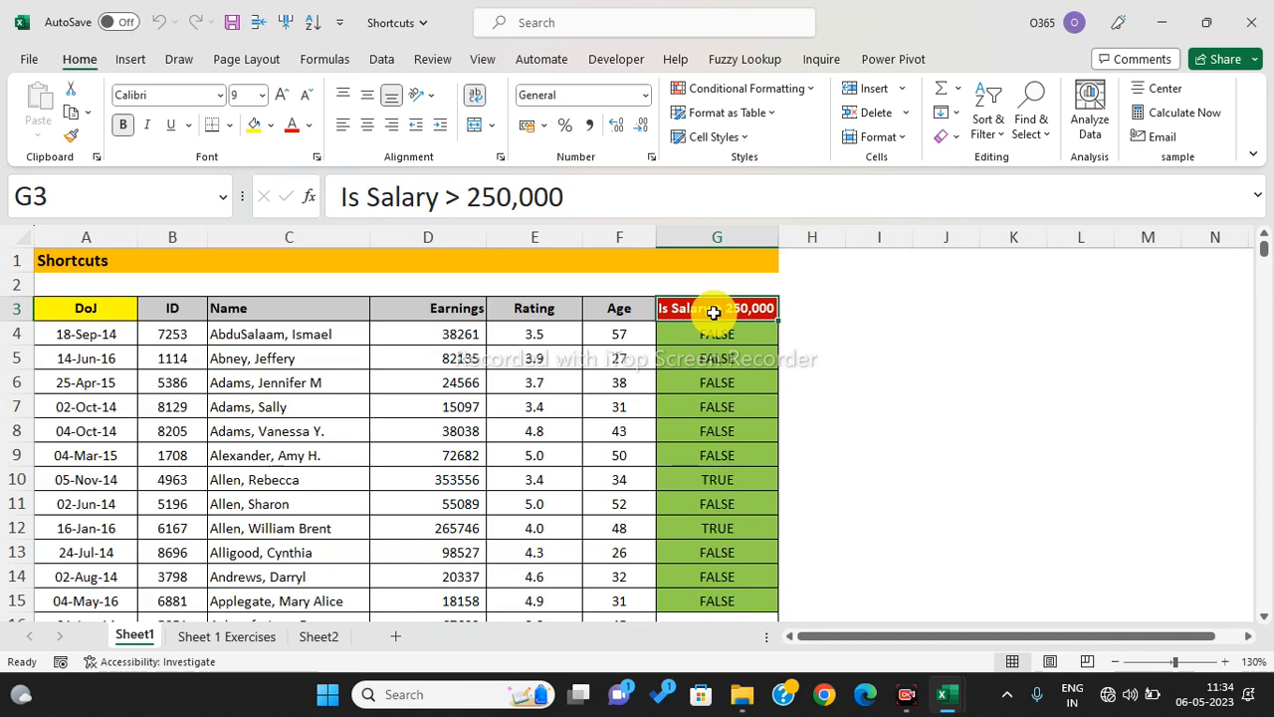
pyautogui.click(697, 330)
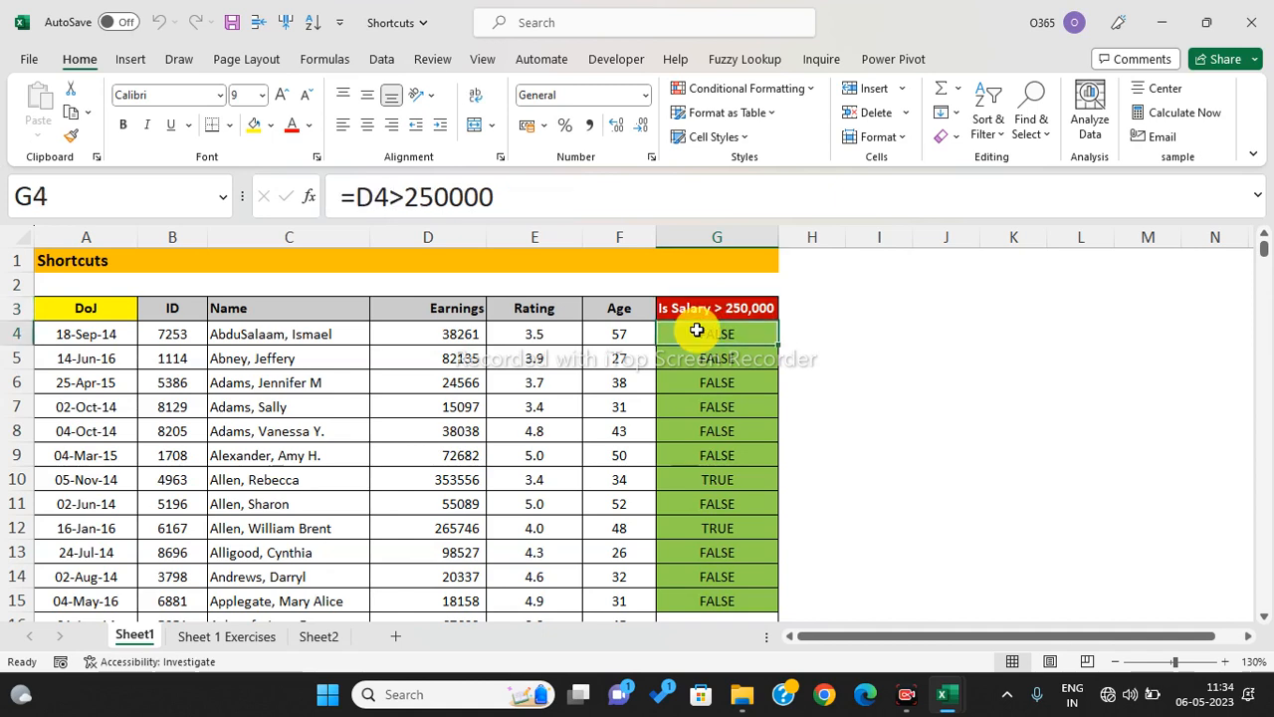
pyautogui.hotkey('ctrl', 'shift', 'Down')
pyautogui.press('Delete')
# - Enter =D4>250000 in G4 and fill it down through G15
pyautogui.click(697, 330)
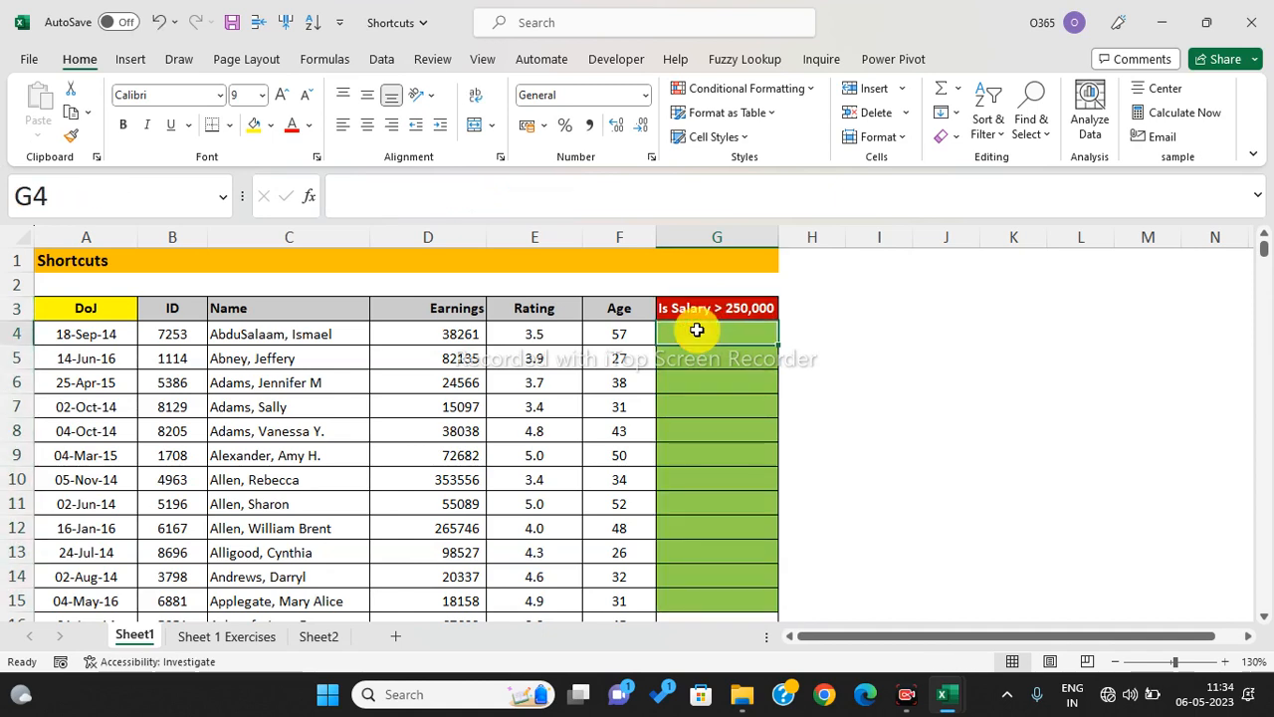
pyautogui.write('=')
pyautogui.press('Left')
pyautogui.press('Left')
pyautogui.press('Left')
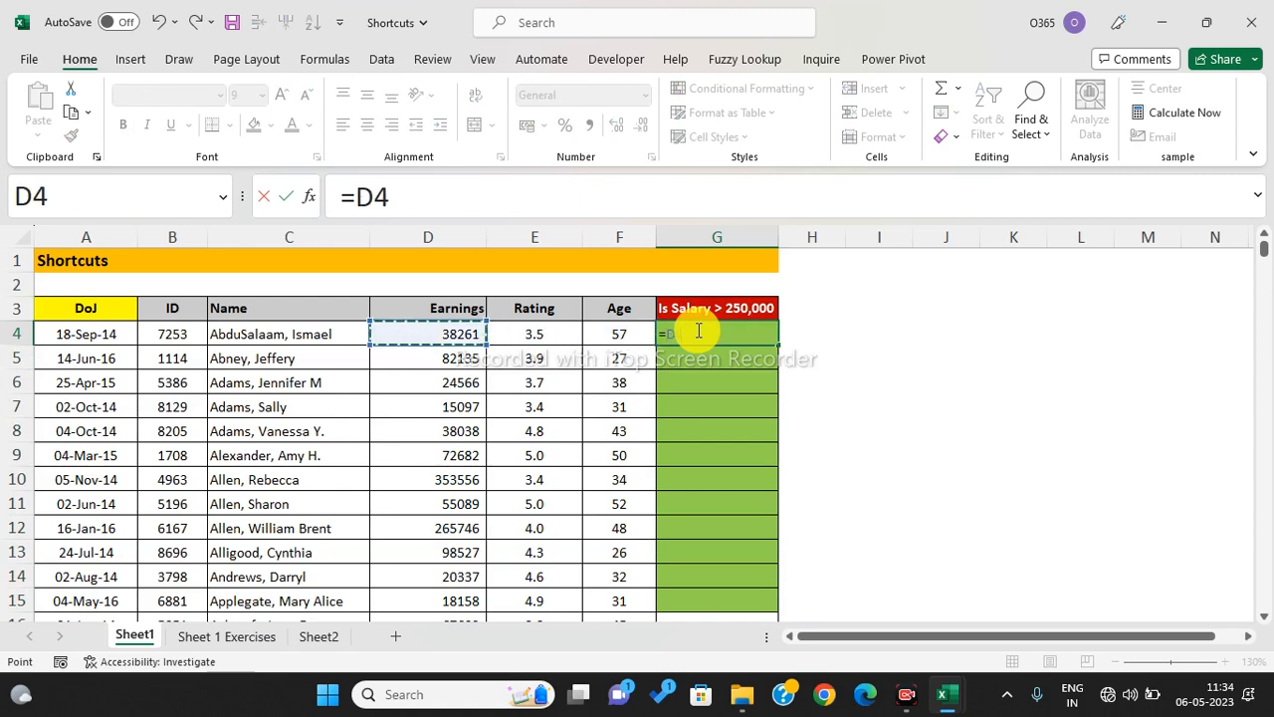
pyautogui.write('>250000')
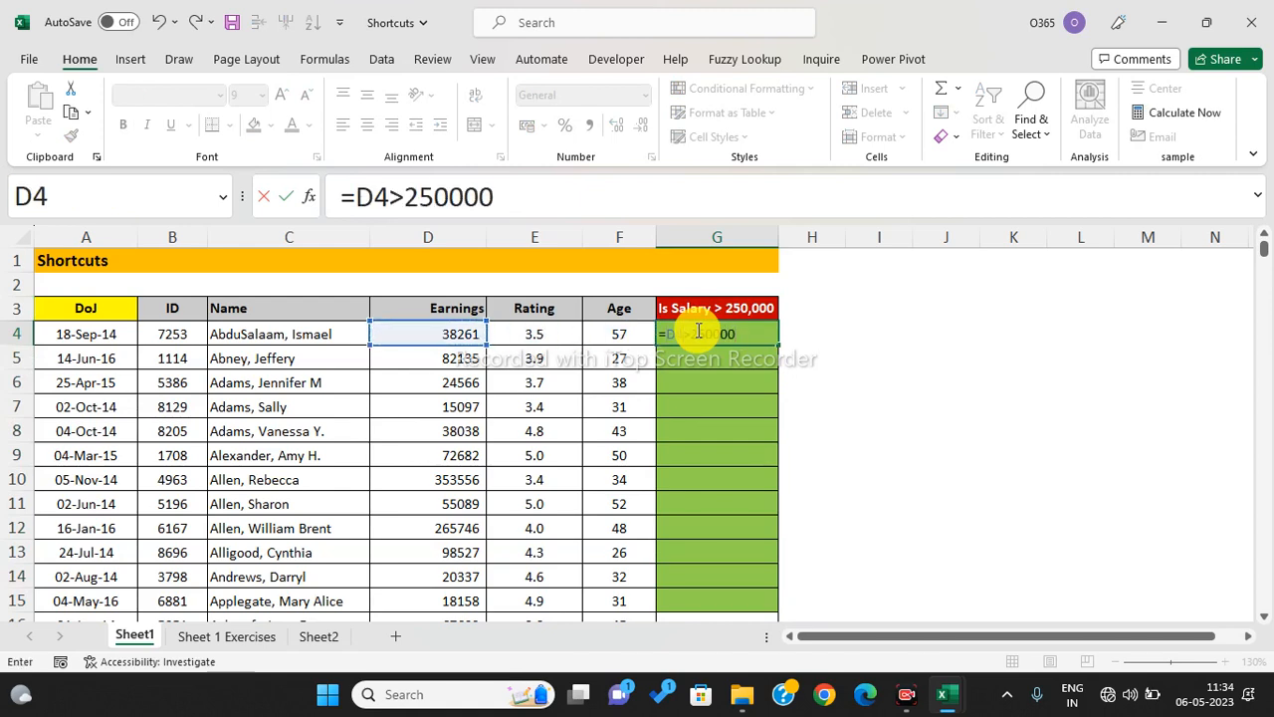
pyautogui.press('Return')
pyautogui.click(697, 331)
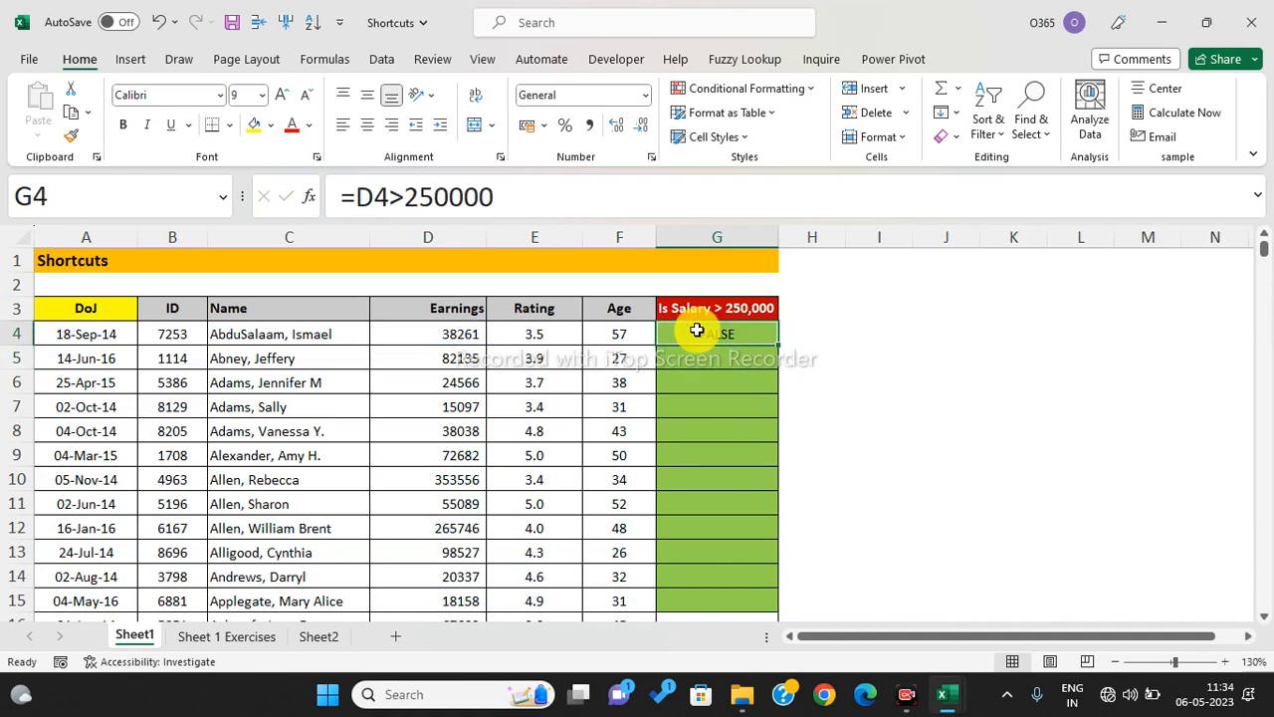
pyautogui.moveTo(780, 345); pyautogui.dragTo(804, 601)
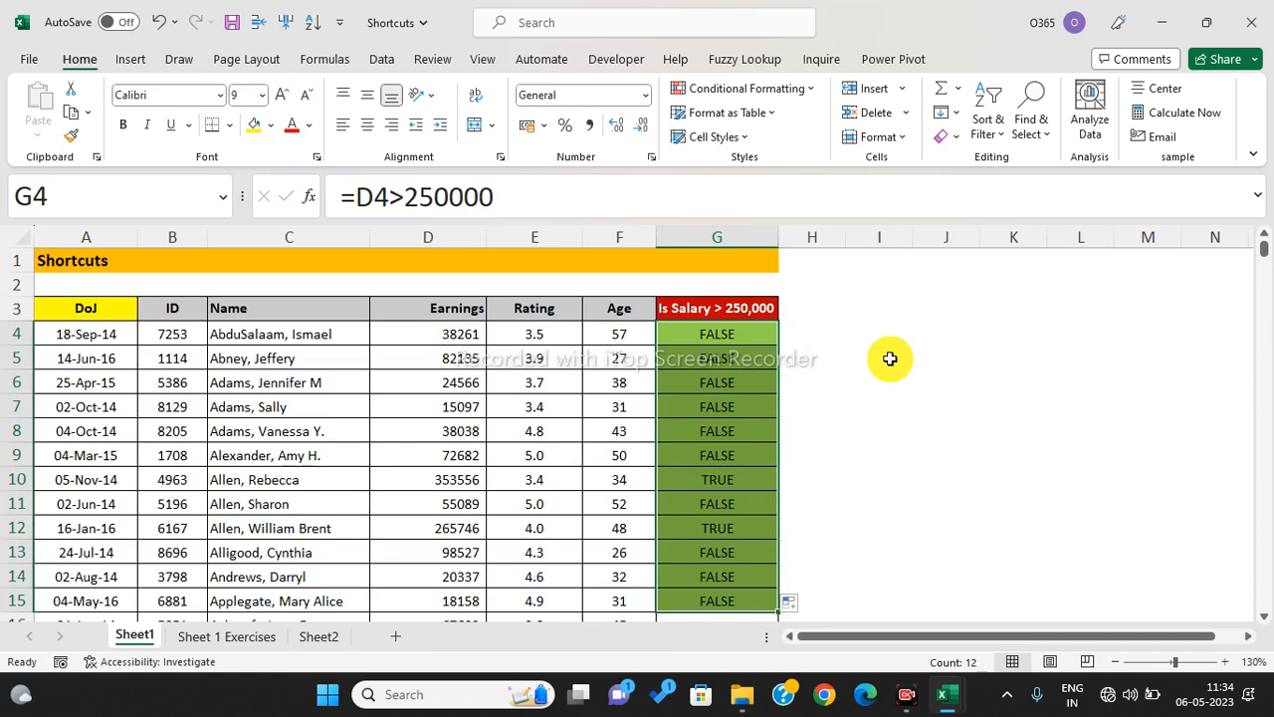
# - Inspect the copied salary-check formulas in cells G5 through G14
pyautogui.click(717, 478)
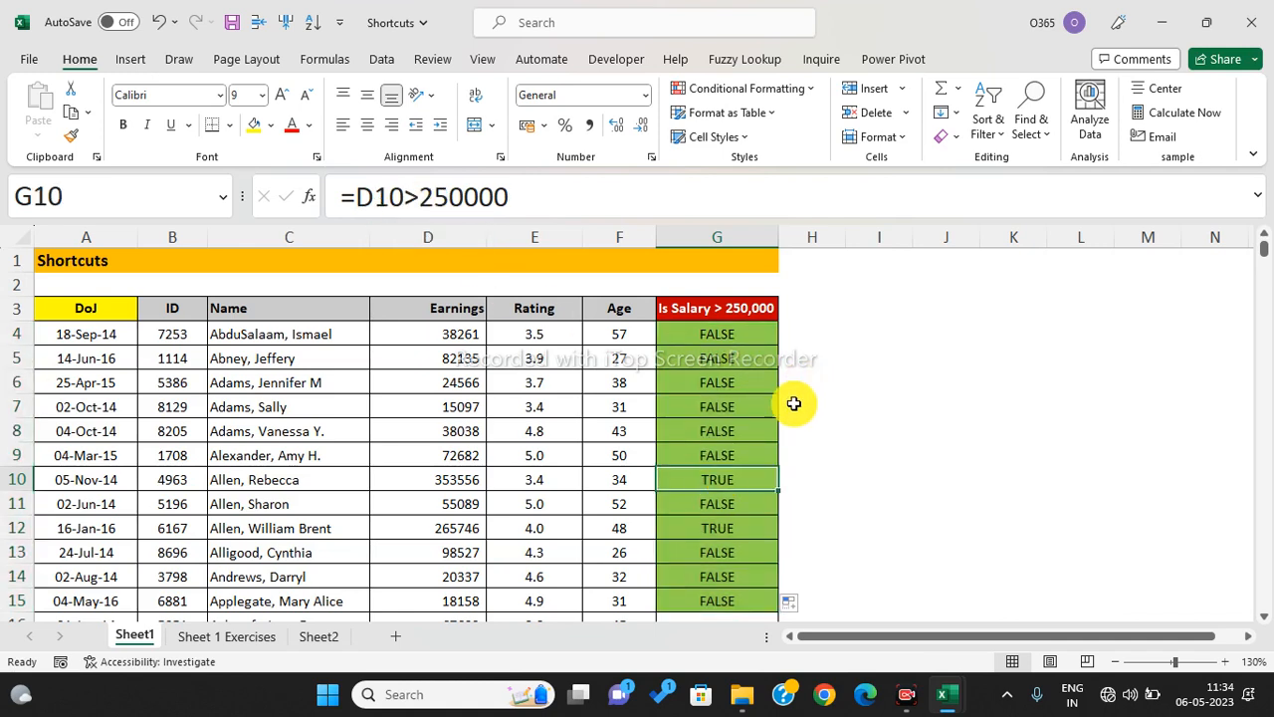
pyautogui.click(740, 408)
pyautogui.click(739, 386)
pyautogui.click(733, 358)
pyautogui.click(733, 384)
pyautogui.click(732, 406)
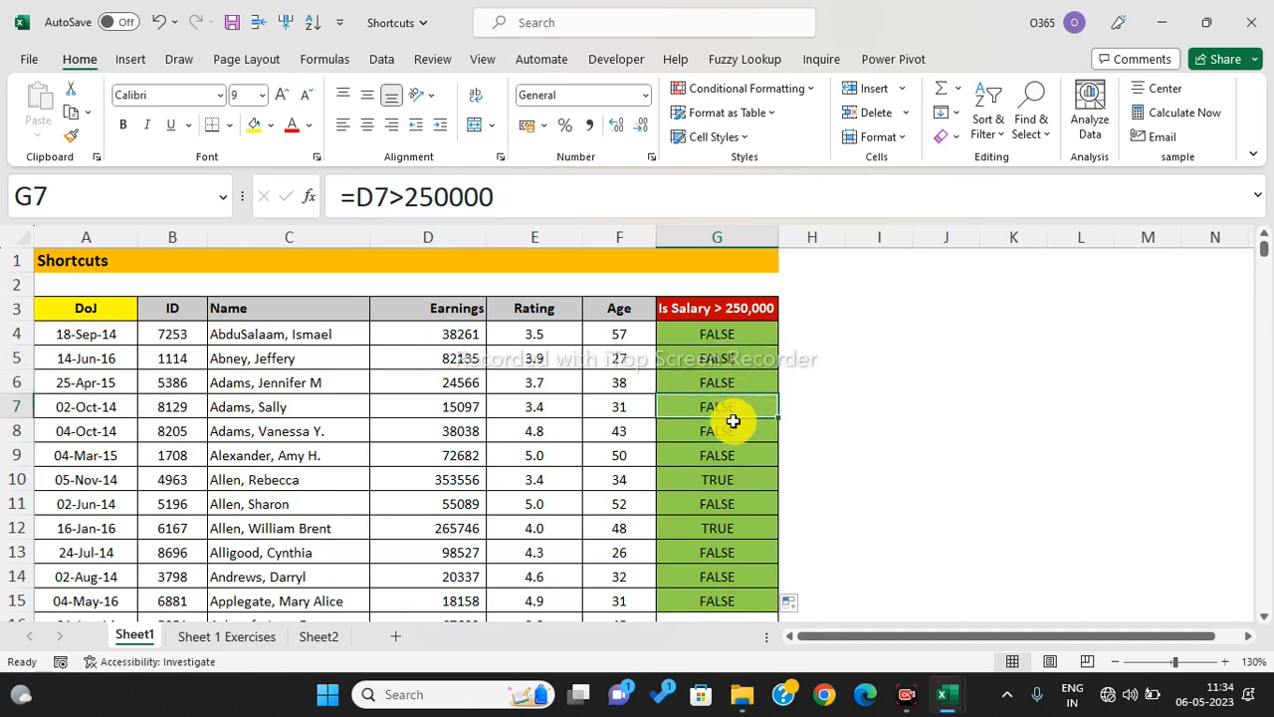
pyautogui.click(734, 431)
pyautogui.click(738, 504)
pyautogui.click(735, 553)
pyautogui.click(729, 574)
pyautogui.click(728, 529)
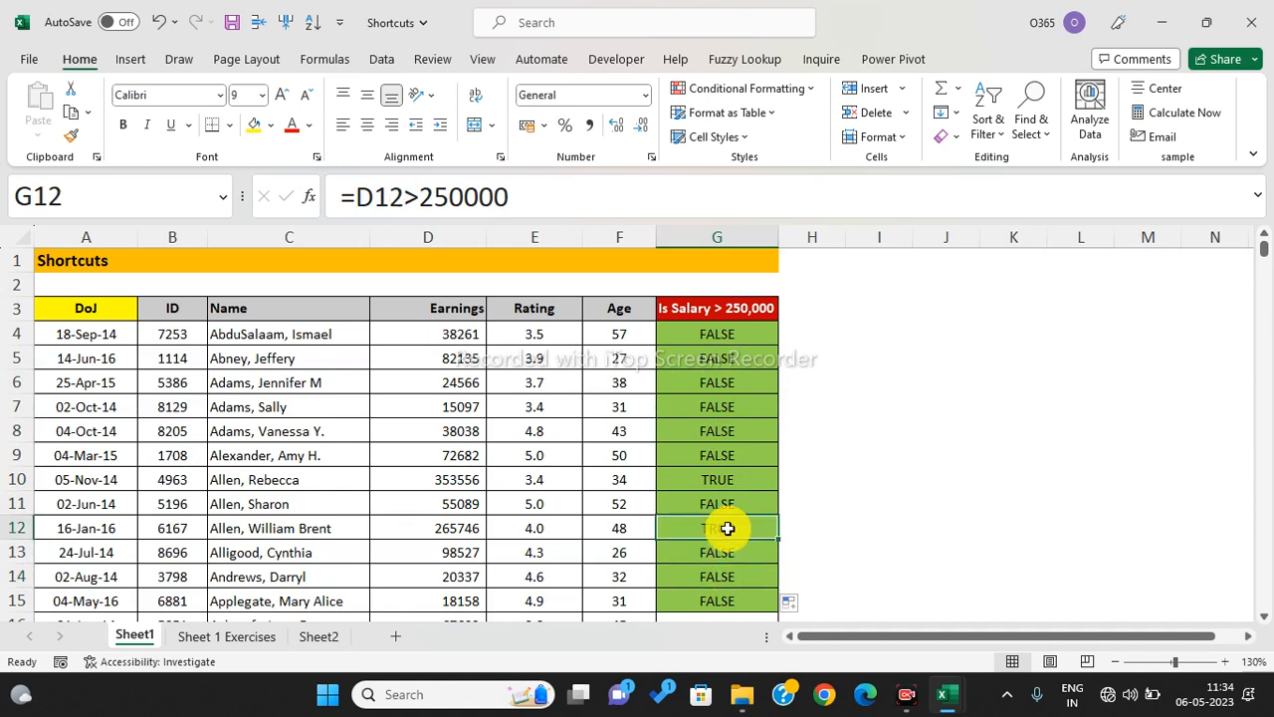
pyautogui.click(714, 375)
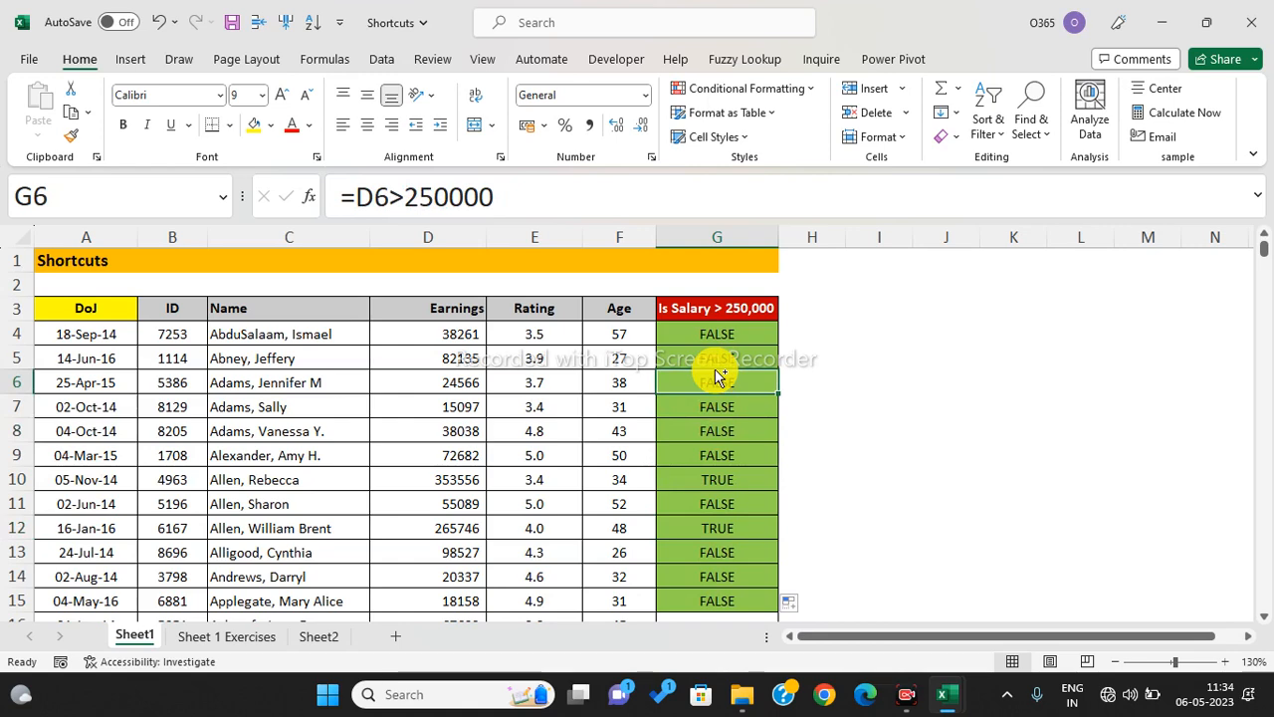
pyautogui.hotkey('ctrl', '`')
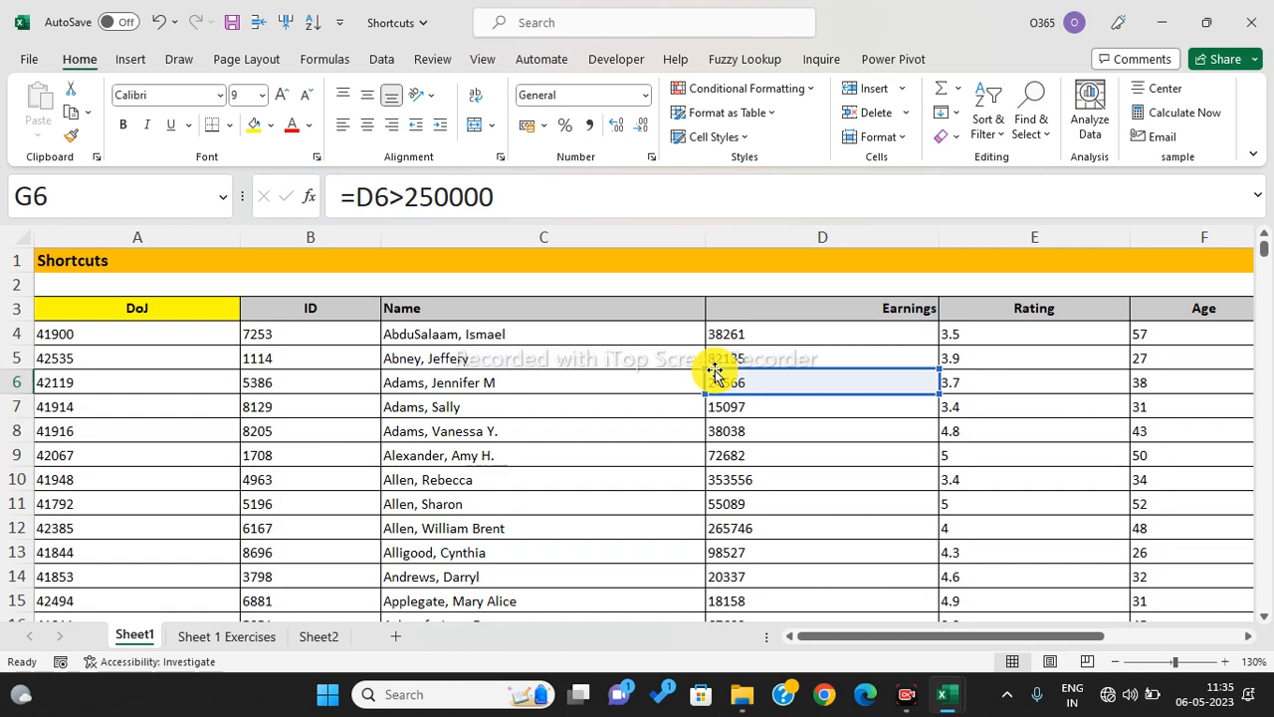
pyautogui.hotkey('ctrl', '`')
pyautogui.hotkey('ctrl', '`')
pyautogui.hotkey('ctrl', '`')
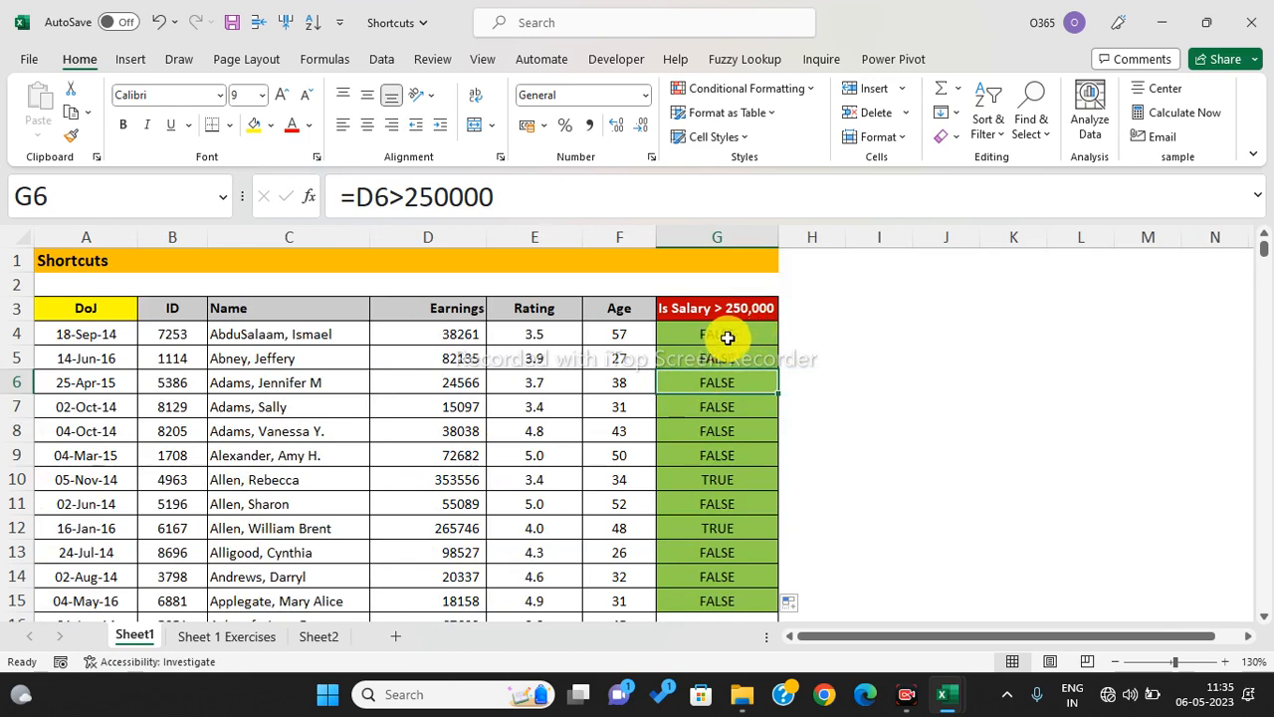
pyautogui.scroll(-4, 731, 347)
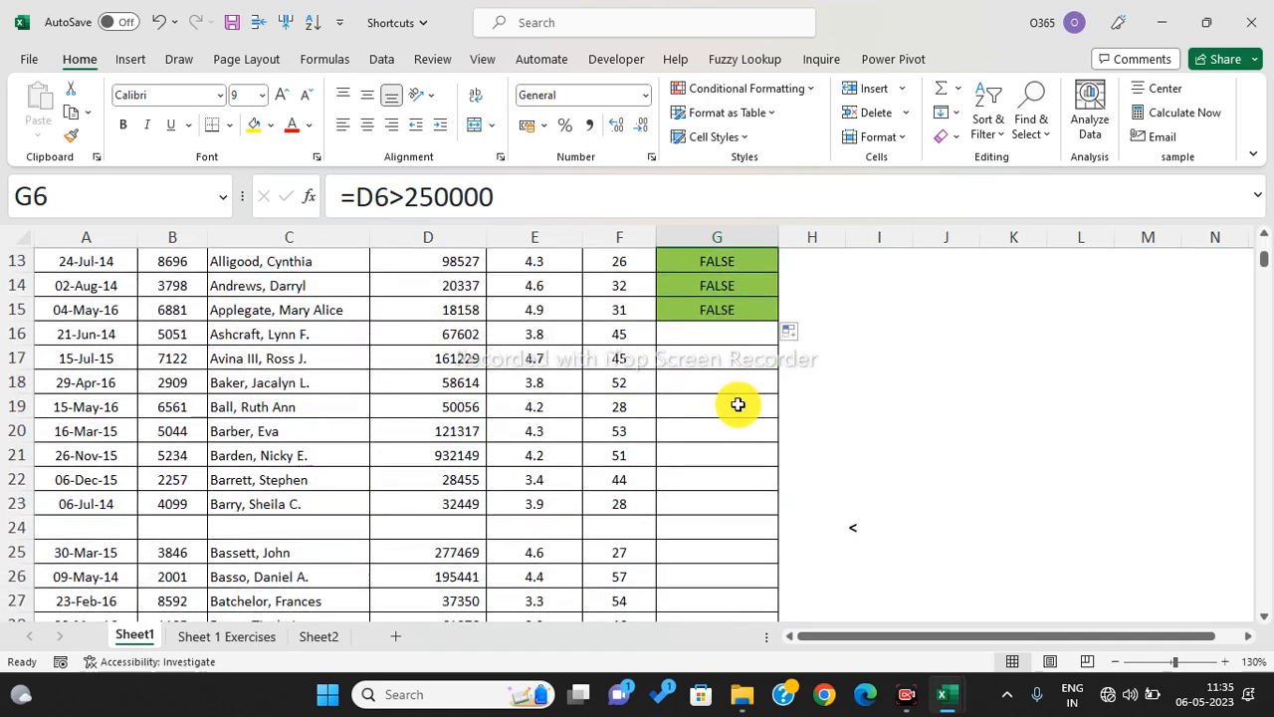
pyautogui.scroll(4, 737, 404)
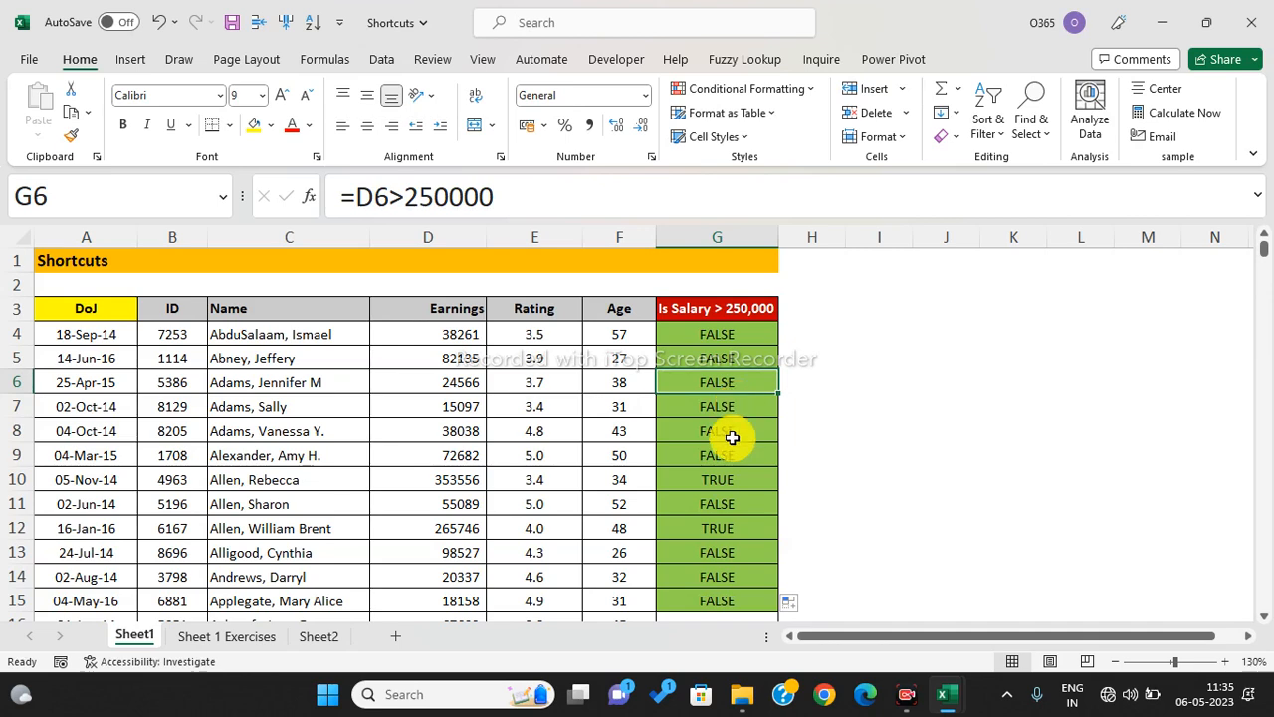
pyautogui.scroll(-1, 732, 433)
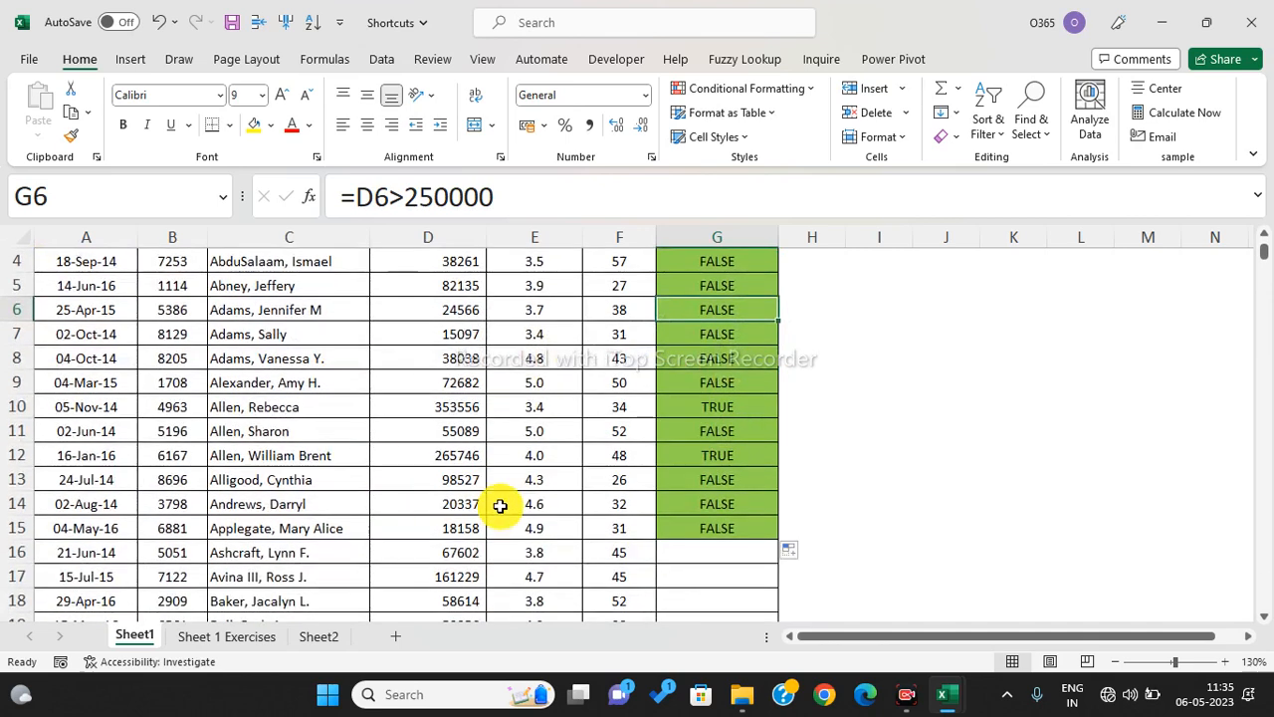
pyautogui.scroll(1, 676, 406)
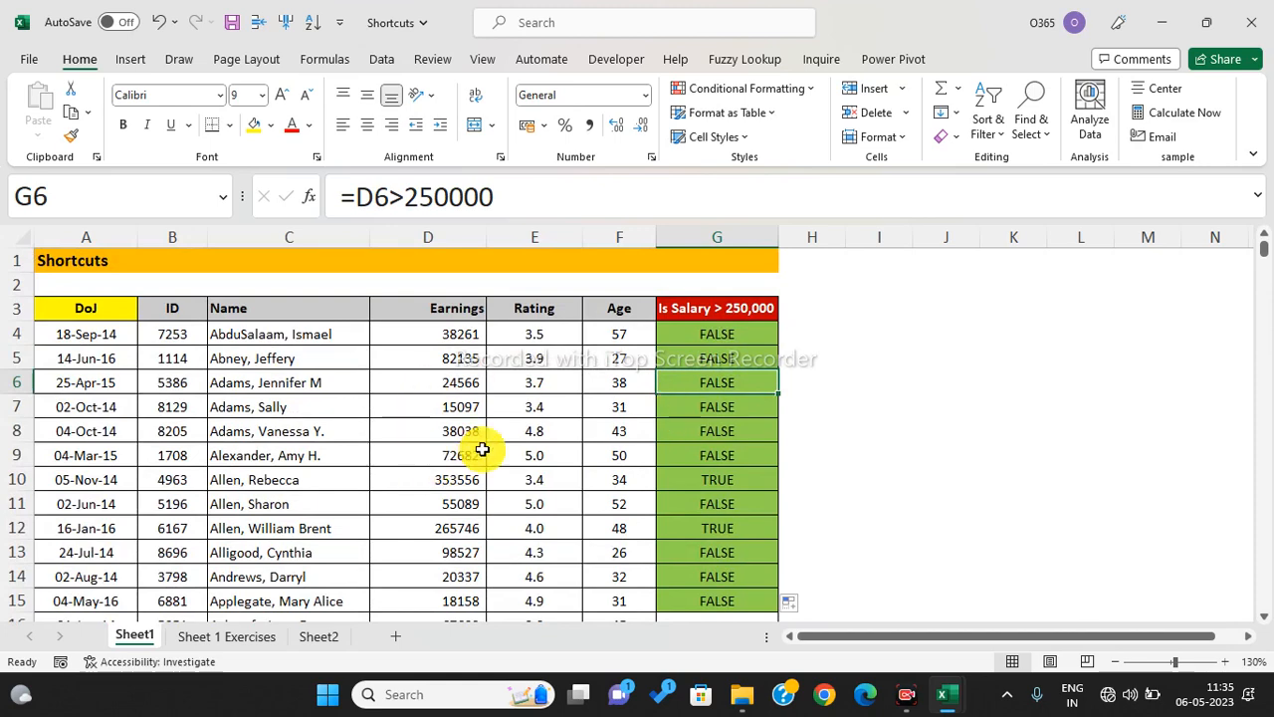
pyautogui.scroll(-5, 478, 478)
pyautogui.scroll(-8, 163, 502)
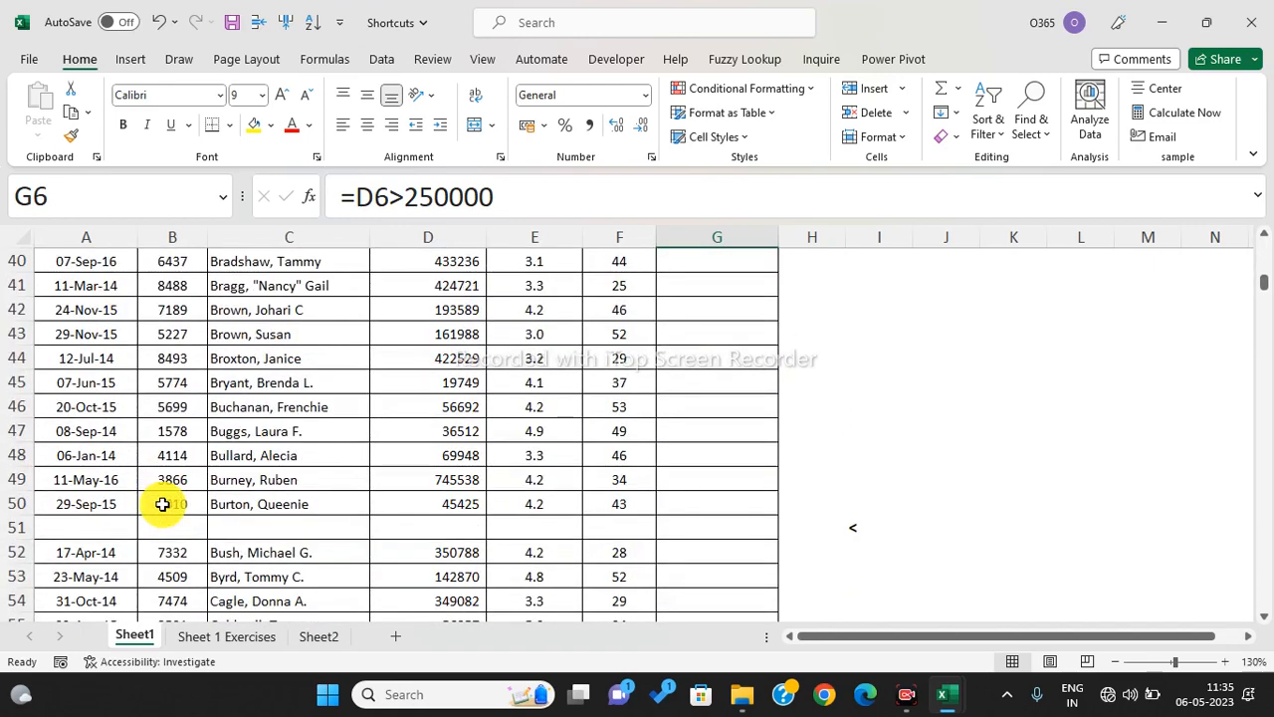
pyautogui.moveTo(108, 519); pyautogui.dragTo(685, 538)
pyautogui.scroll(-5, 682, 541)
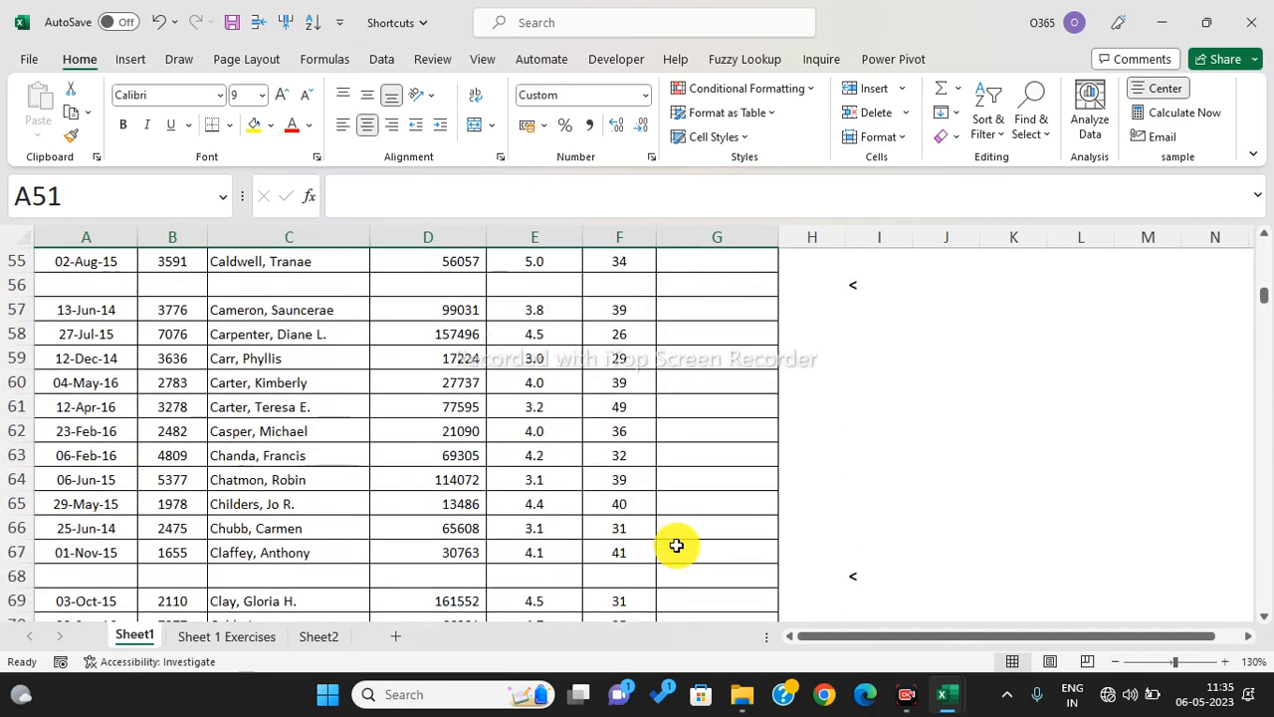
pyautogui.click(611, 546)
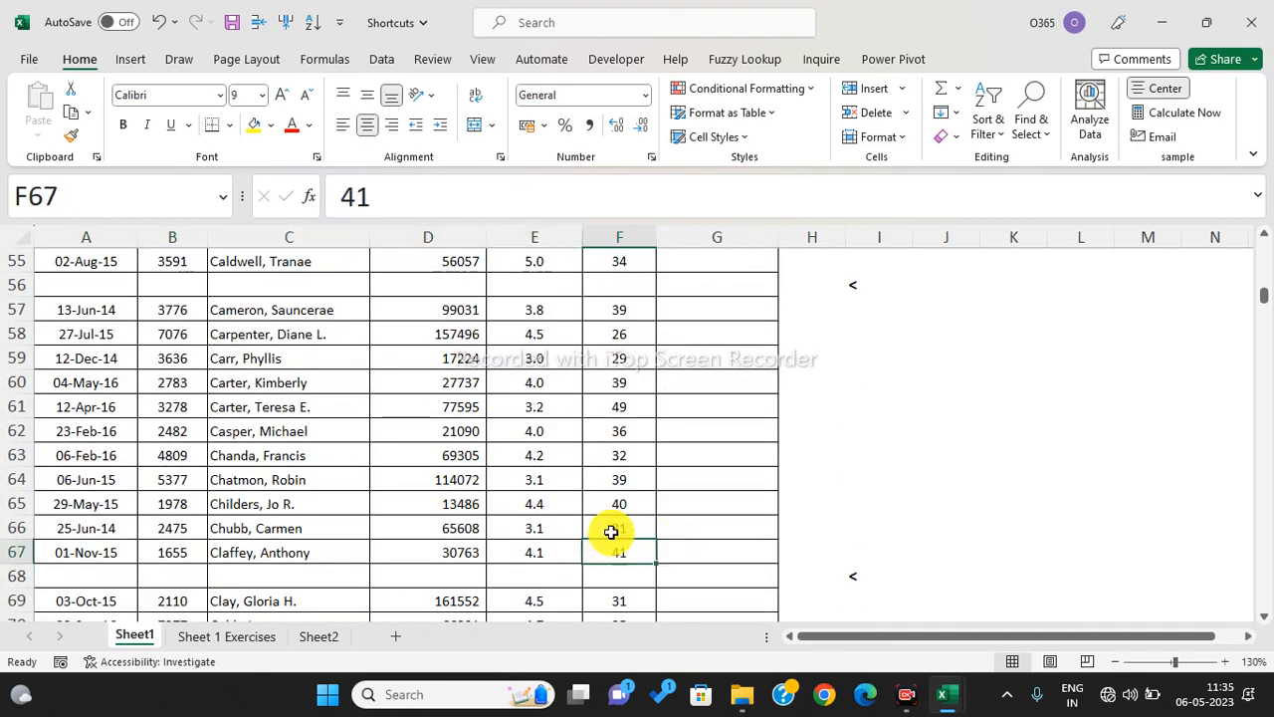
pyautogui.scroll(15, 610, 518)
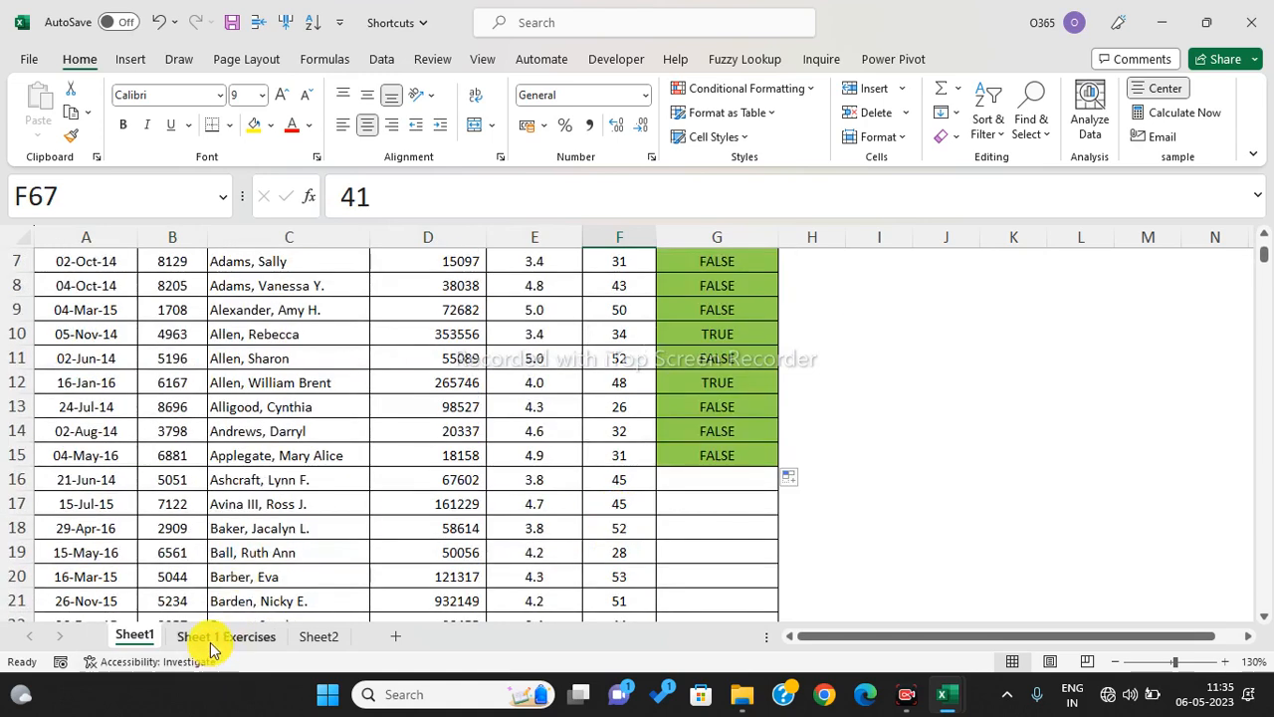
pyautogui.click(210, 637)
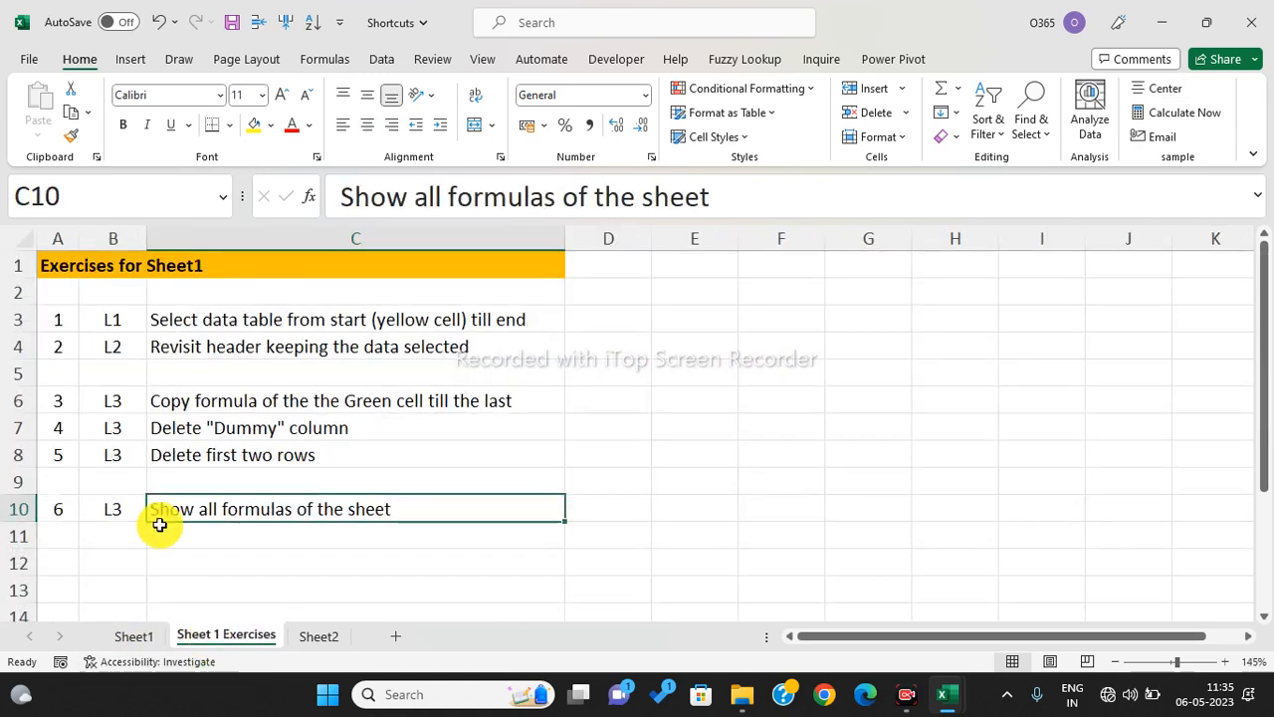
pyautogui.click(215, 369)
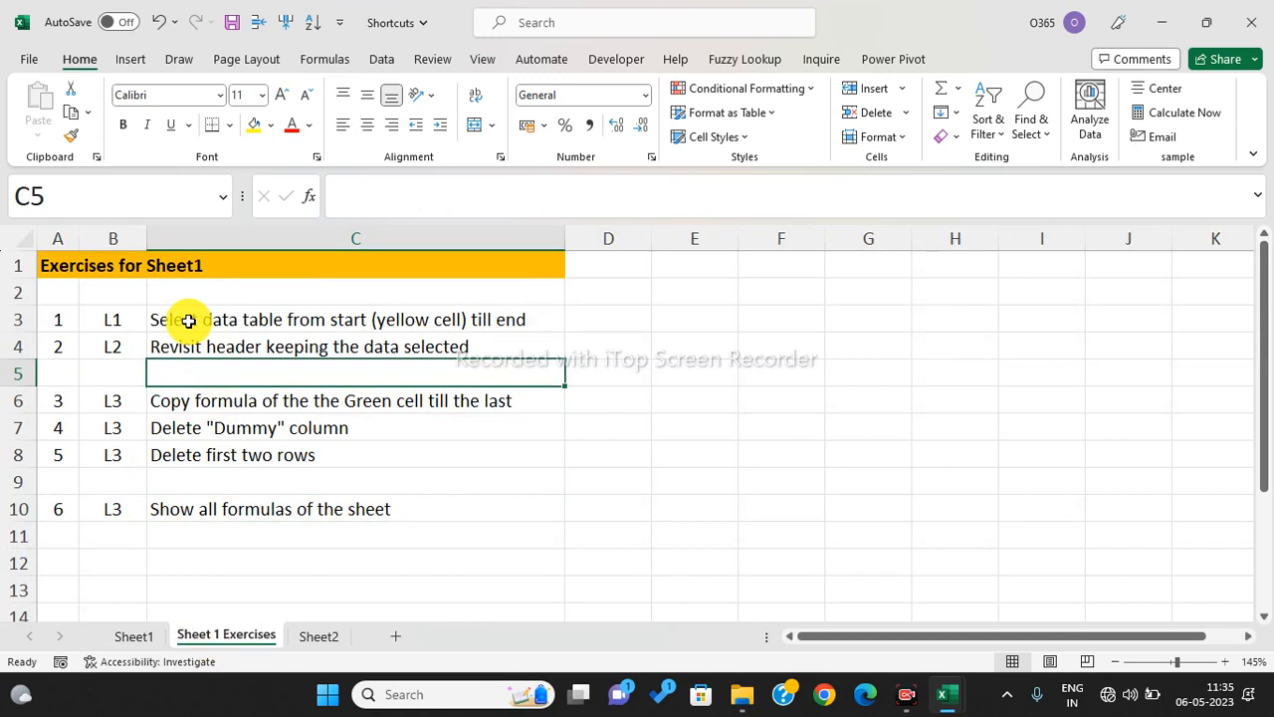
pyautogui.click(240, 319)
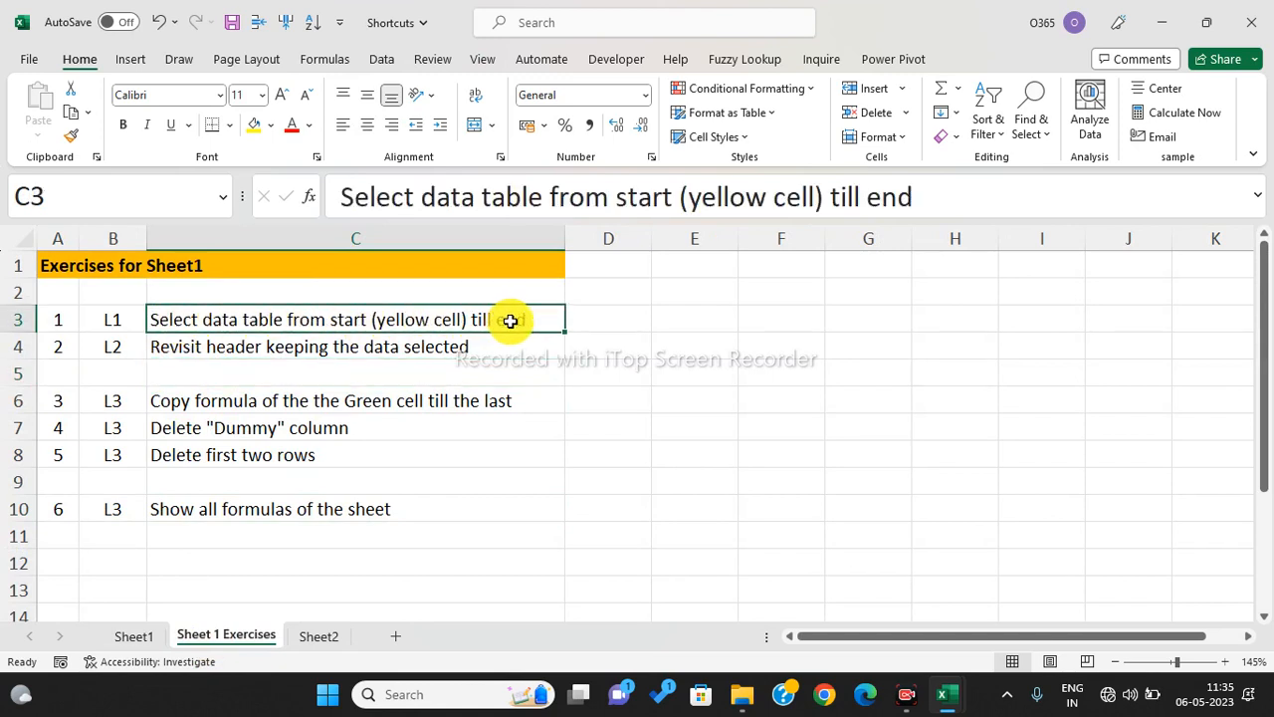
pyautogui.moveTo(193, 347); pyautogui.dragTo(435, 341)
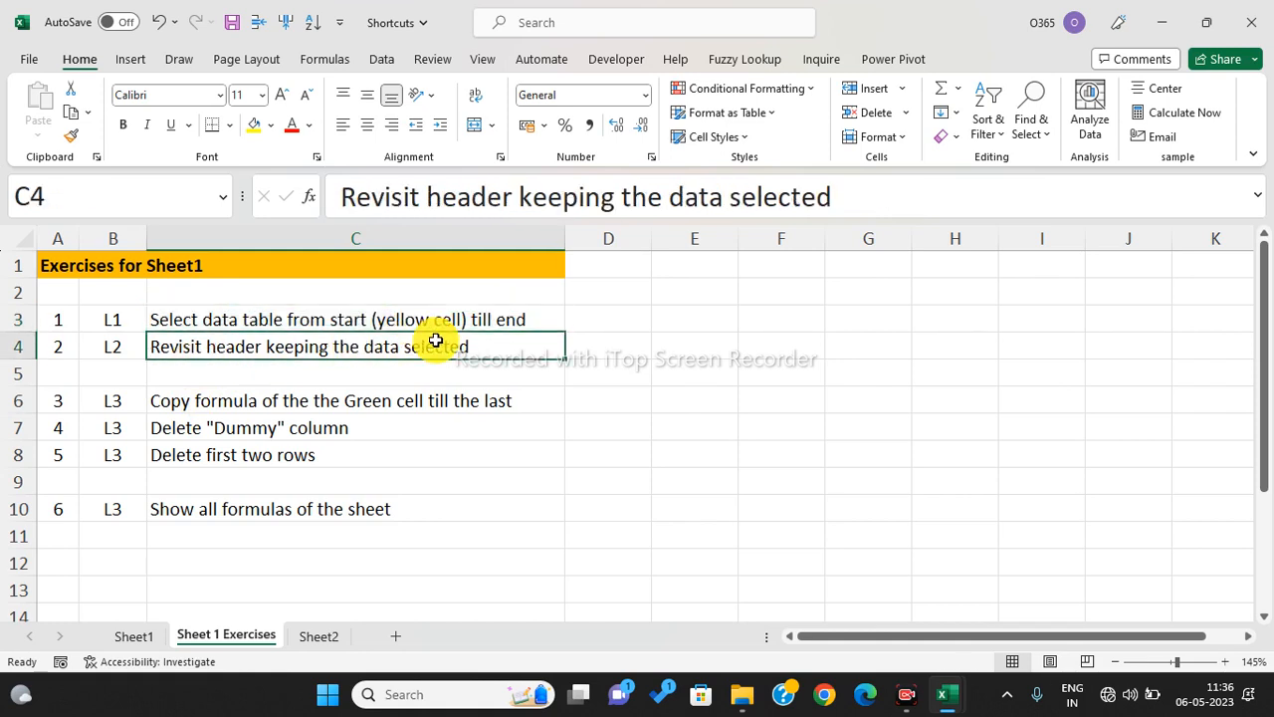
pyautogui.moveTo(191, 406); pyautogui.dragTo(496, 395)
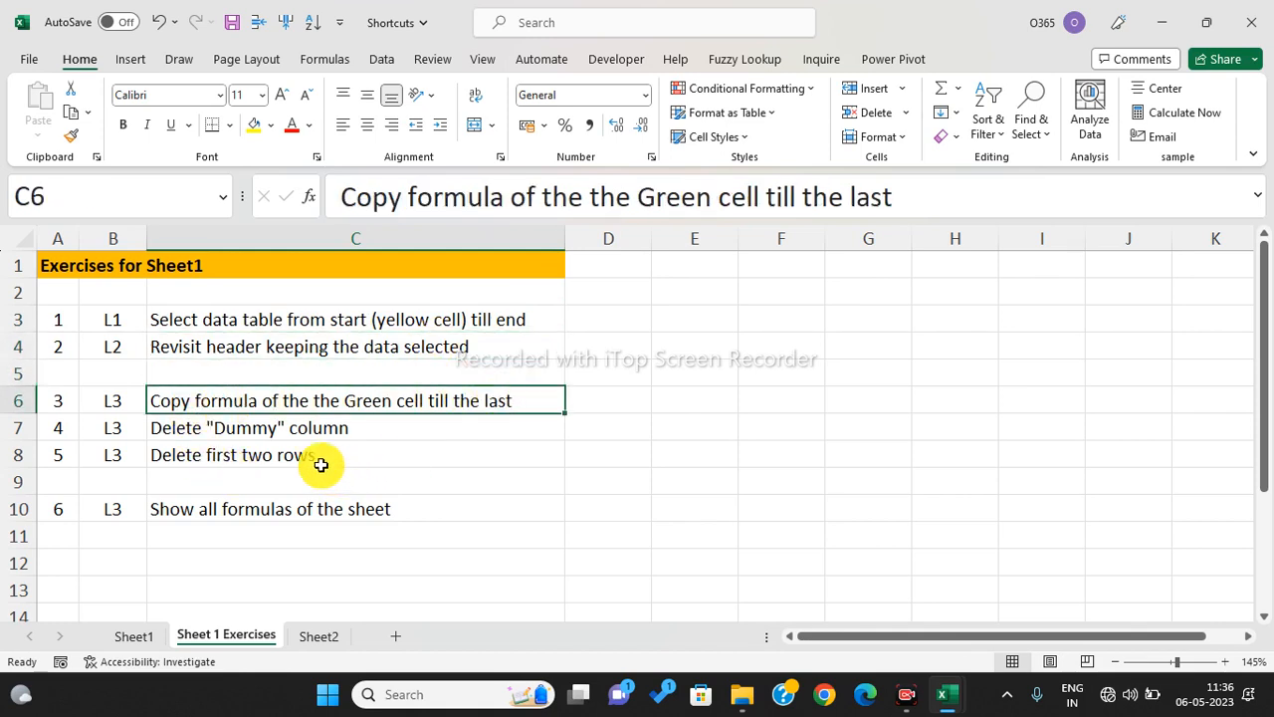
pyautogui.click(259, 432)
pyautogui.click(283, 461)
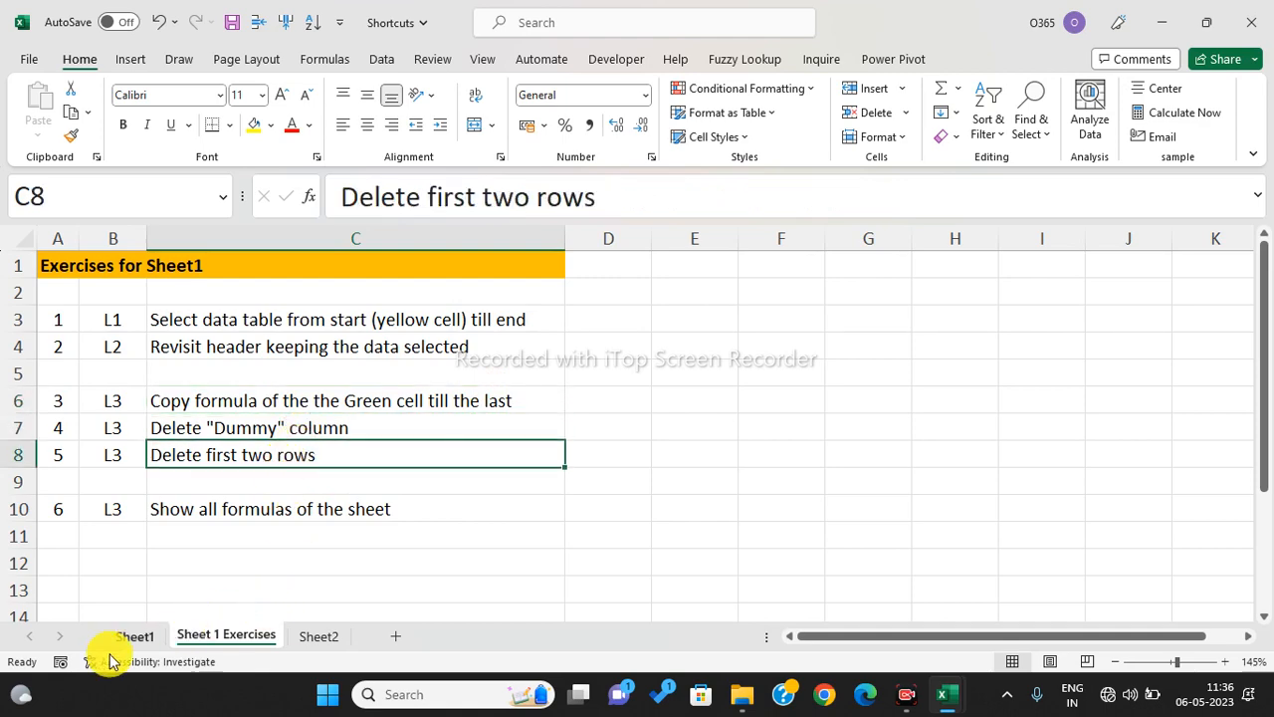
pyautogui.click(137, 640)
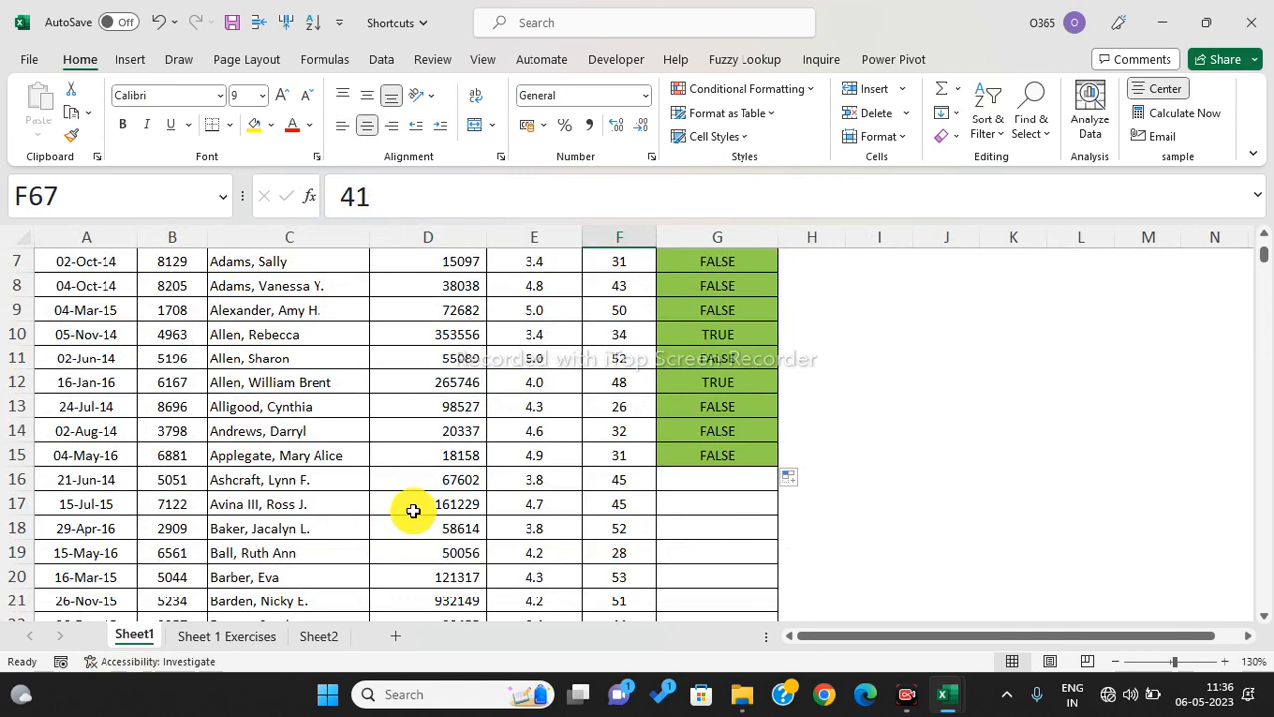
# - Delete the entire 02-Oct-14 row from the client table
pyautogui.scroll(2, 442, 521)
pyautogui.click(402, 407)
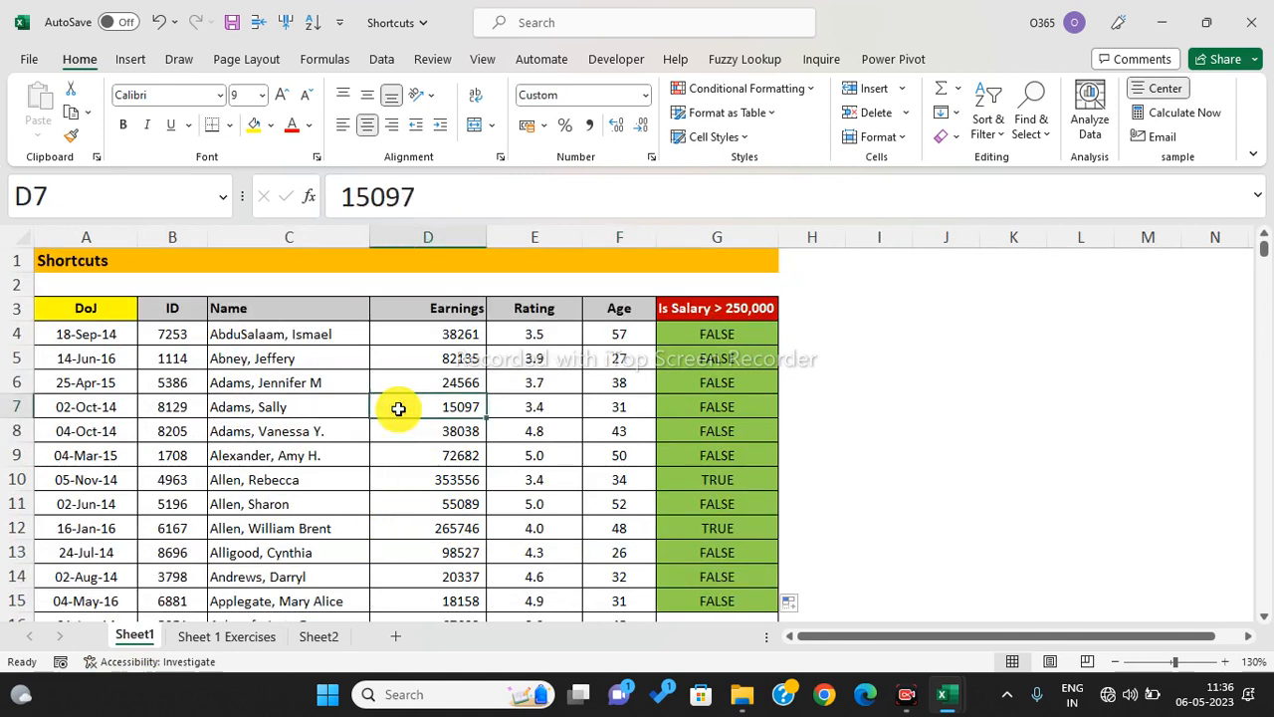
pyautogui.click(89, 404)
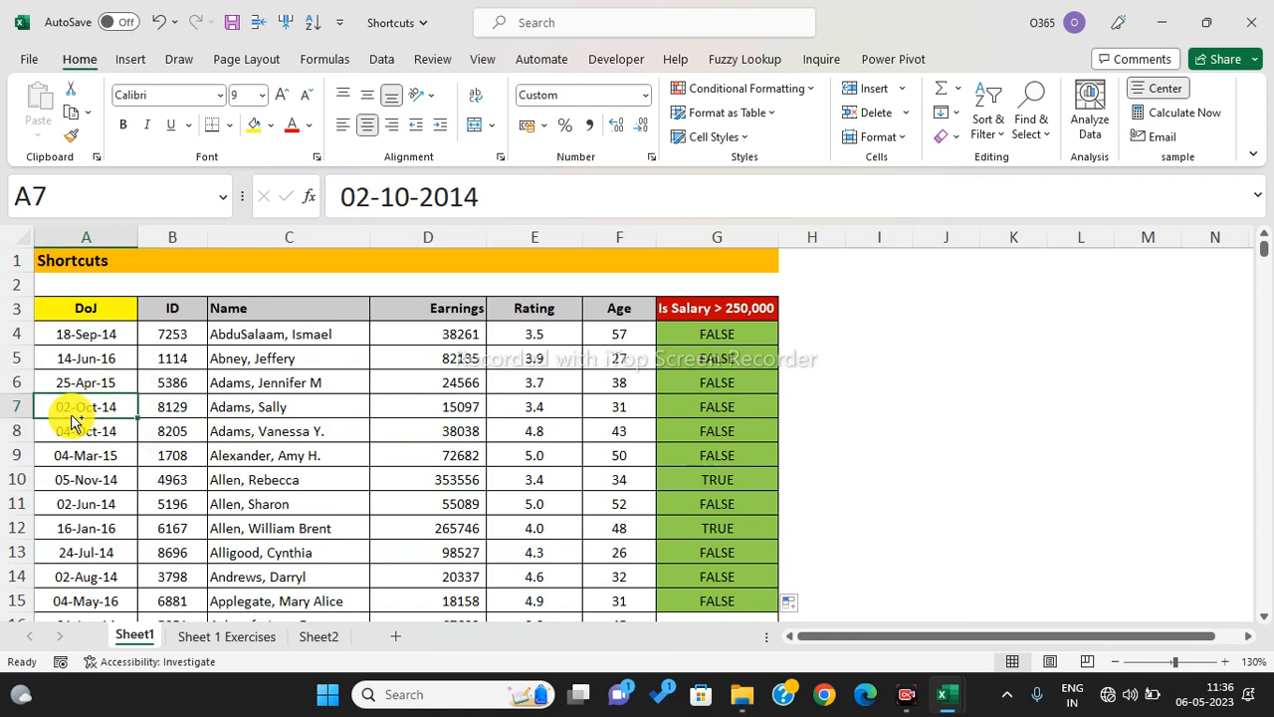
pyautogui.hotkey('ctrl', '-')
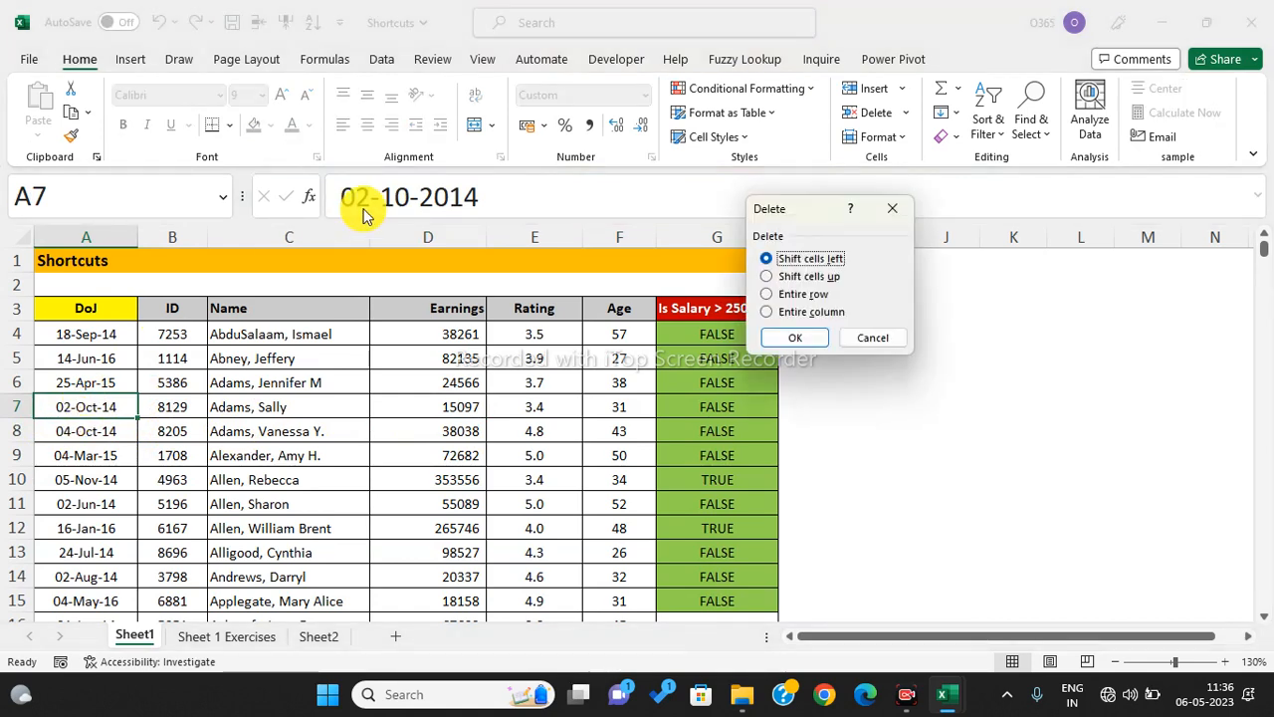
pyautogui.click(768, 295)
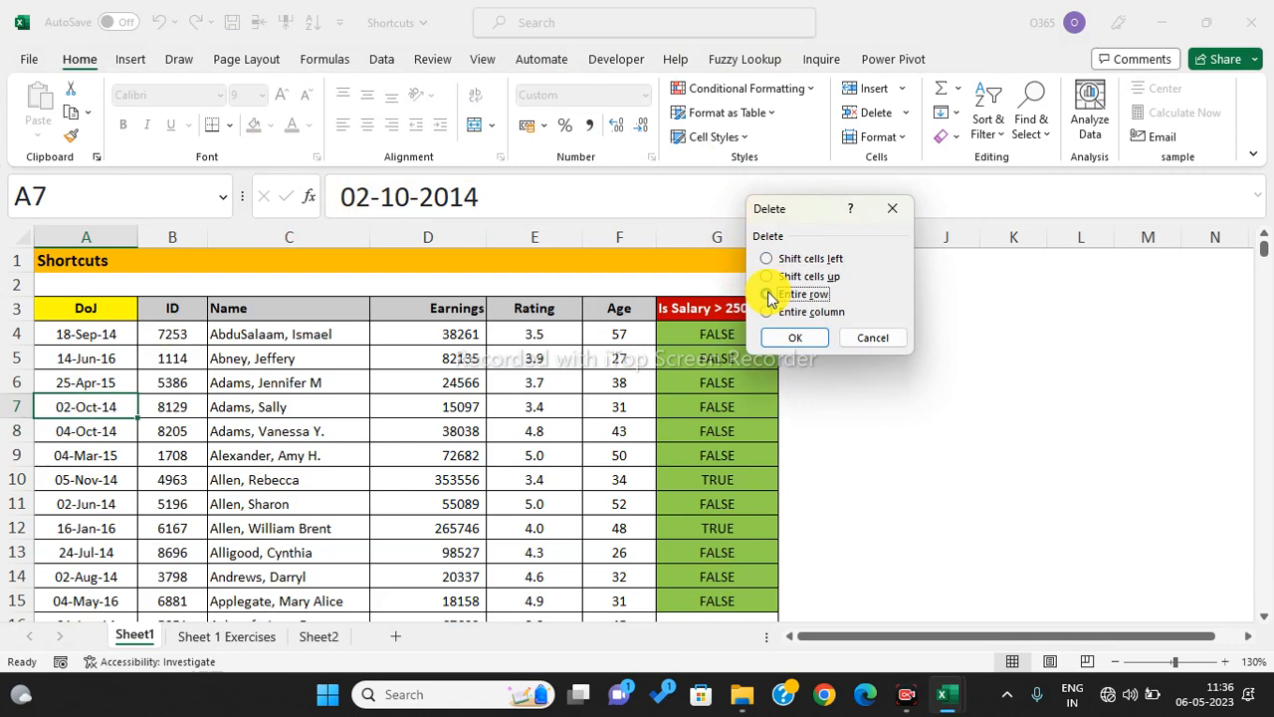
pyautogui.click(788, 337)
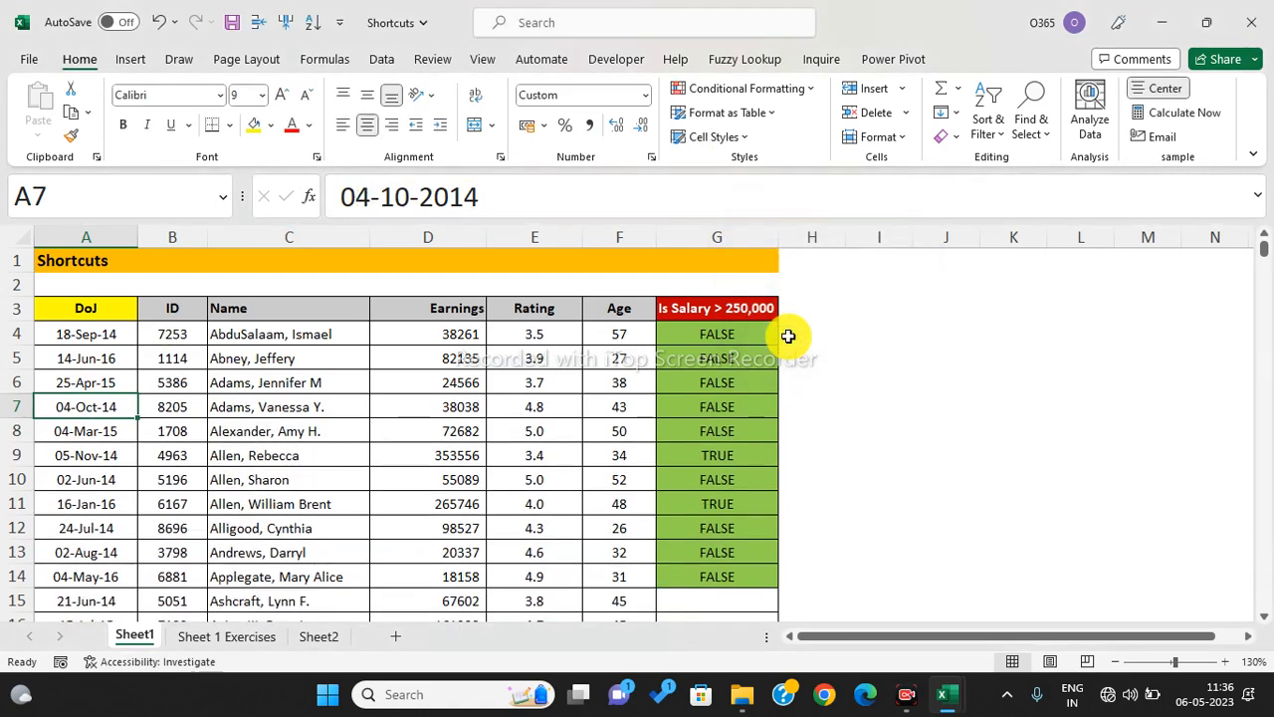
# - Delete the entire 04-Mar-15 row from the client table
pyautogui.click(99, 551)
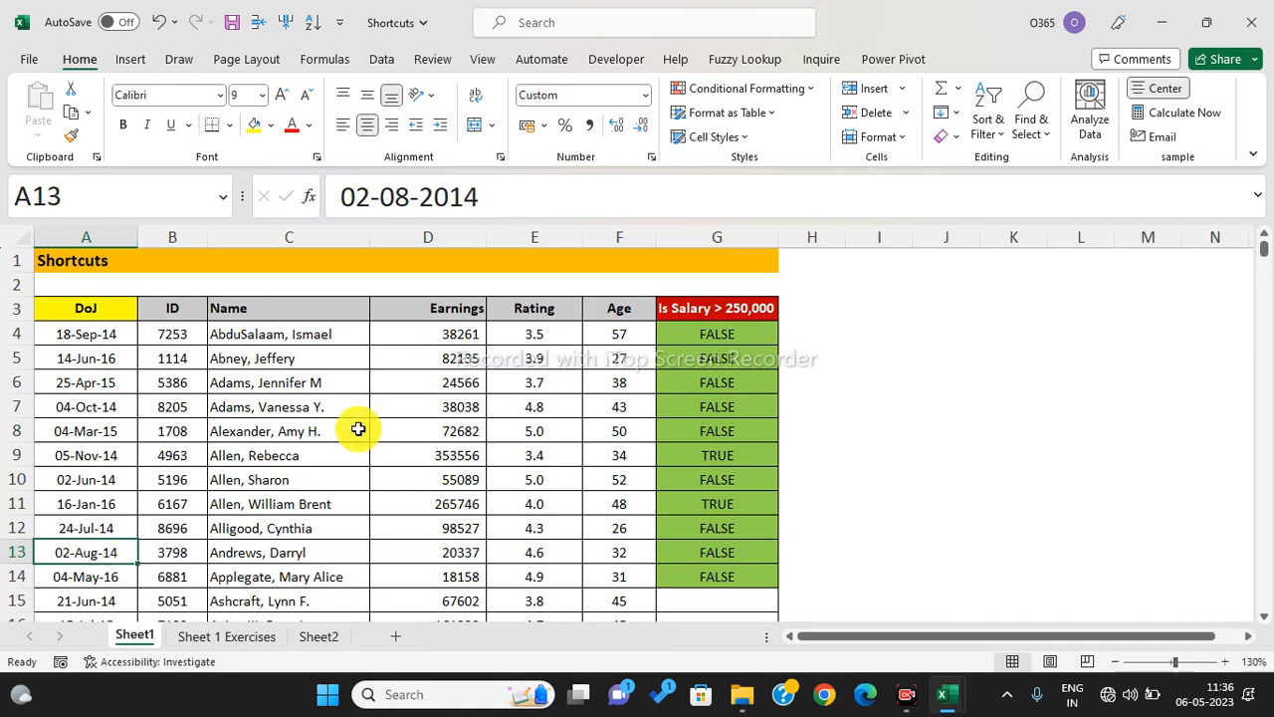
pyautogui.click(116, 435)
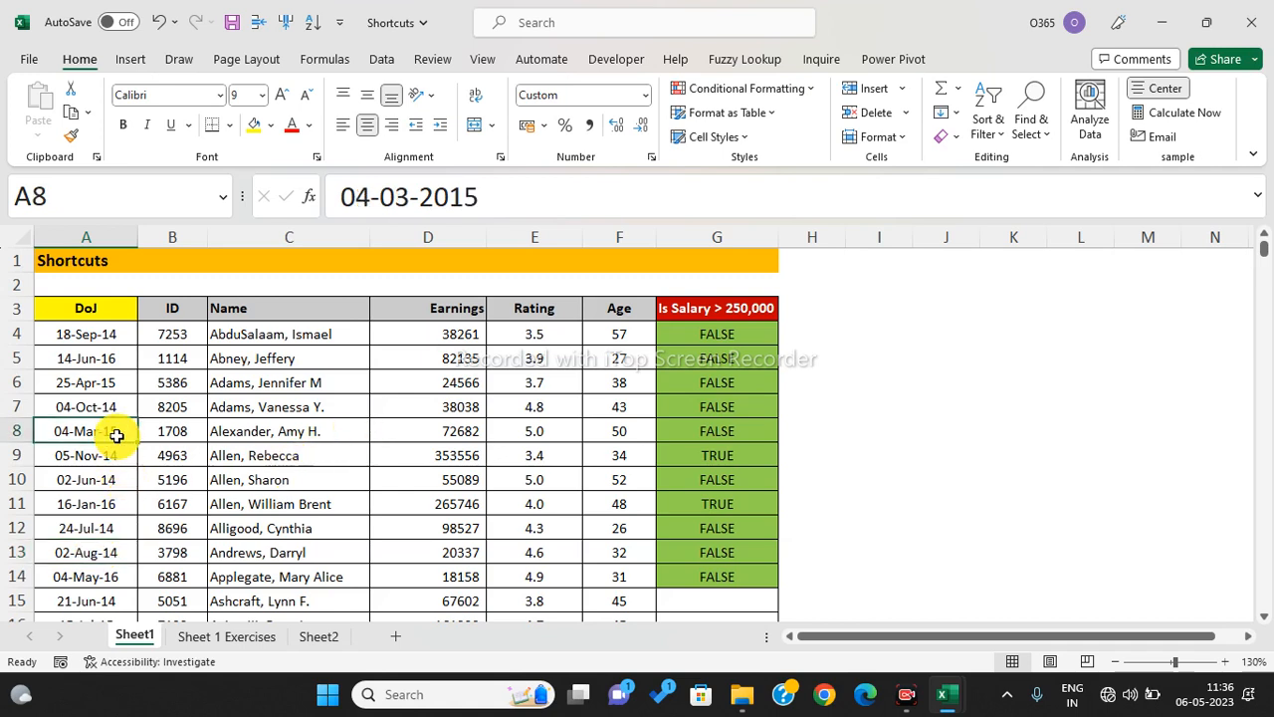
pyautogui.hotkey('ctrl', '-')
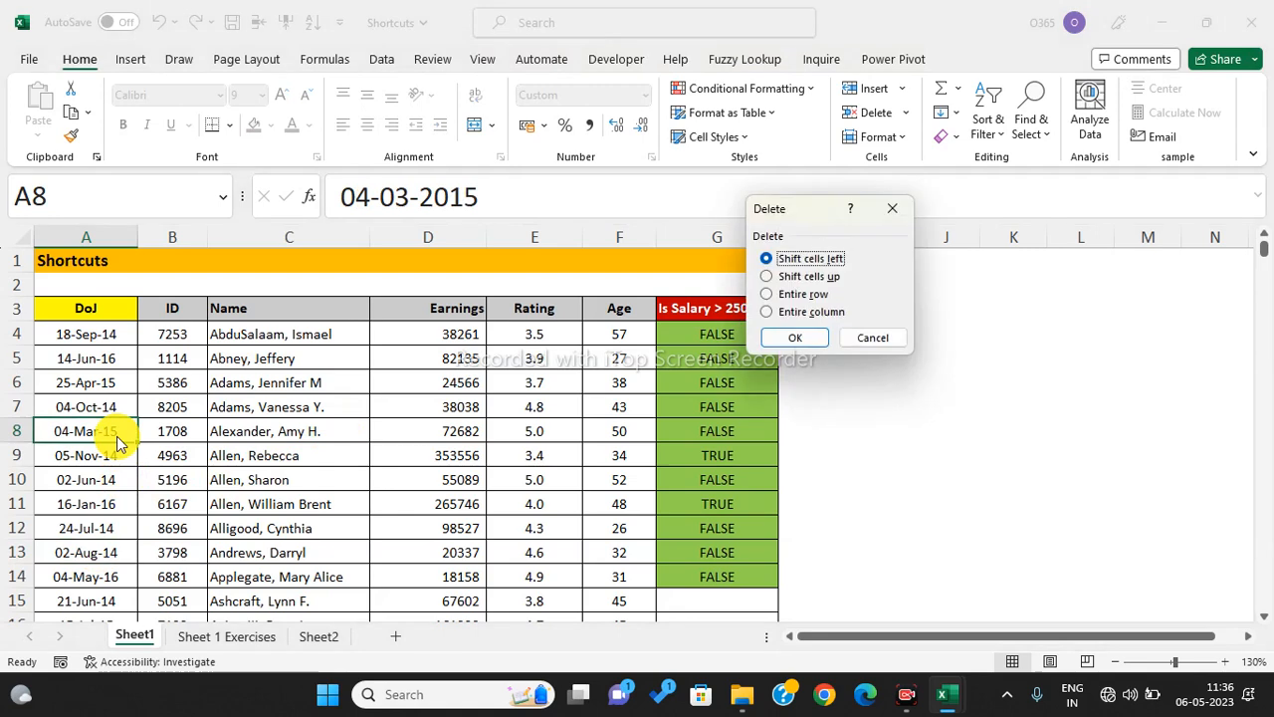
pyautogui.click(808, 296)
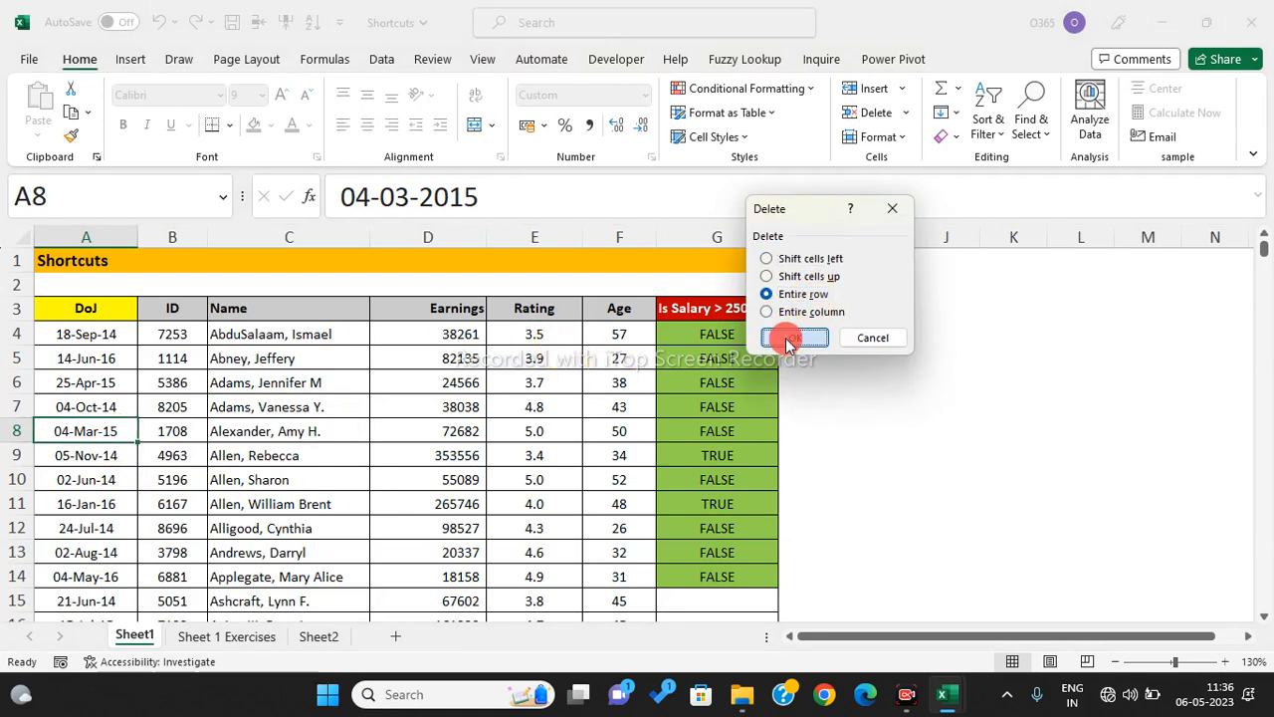
pyautogui.click(786, 338)
pyautogui.click(73, 526)
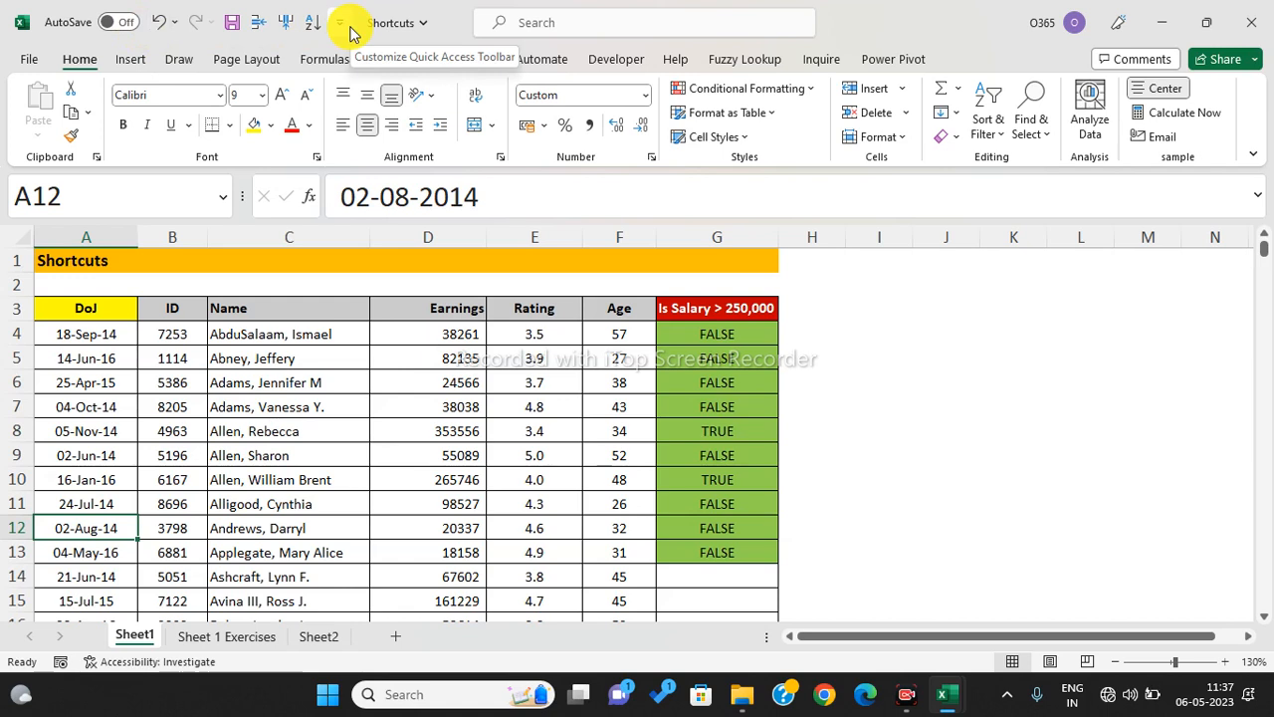
pyautogui.click(423, 28)
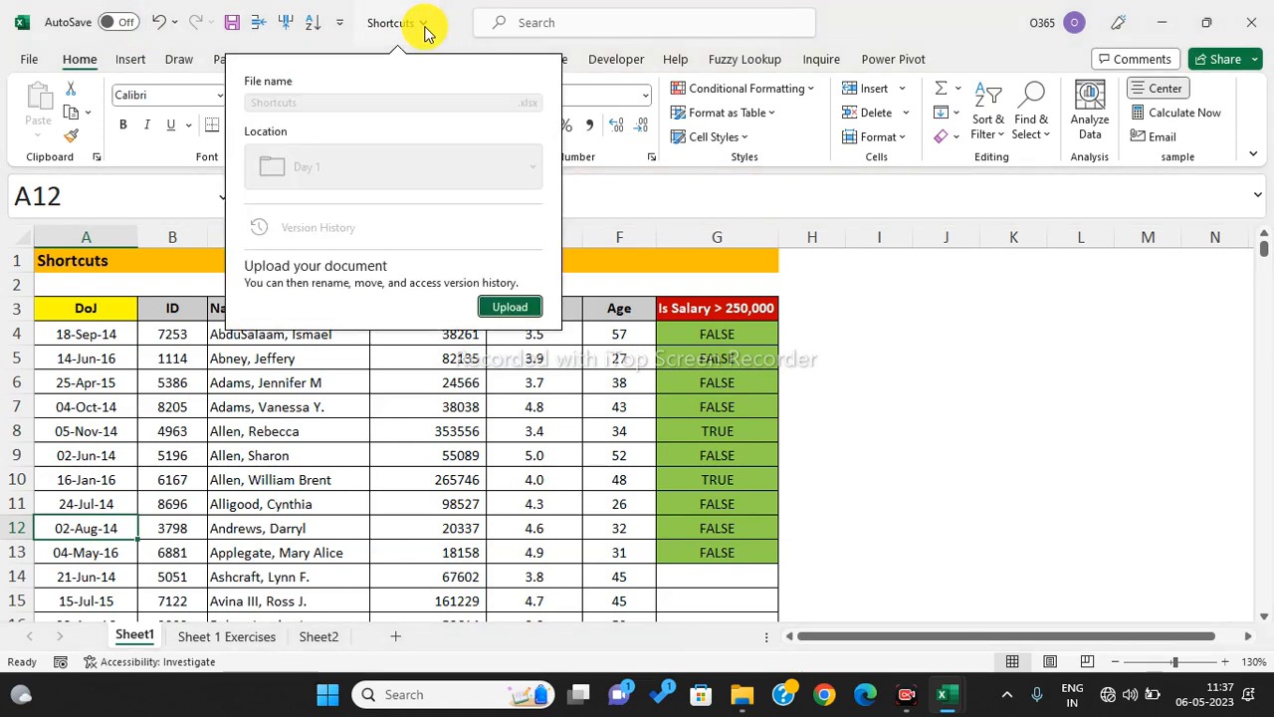
pyautogui.click(339, 23)
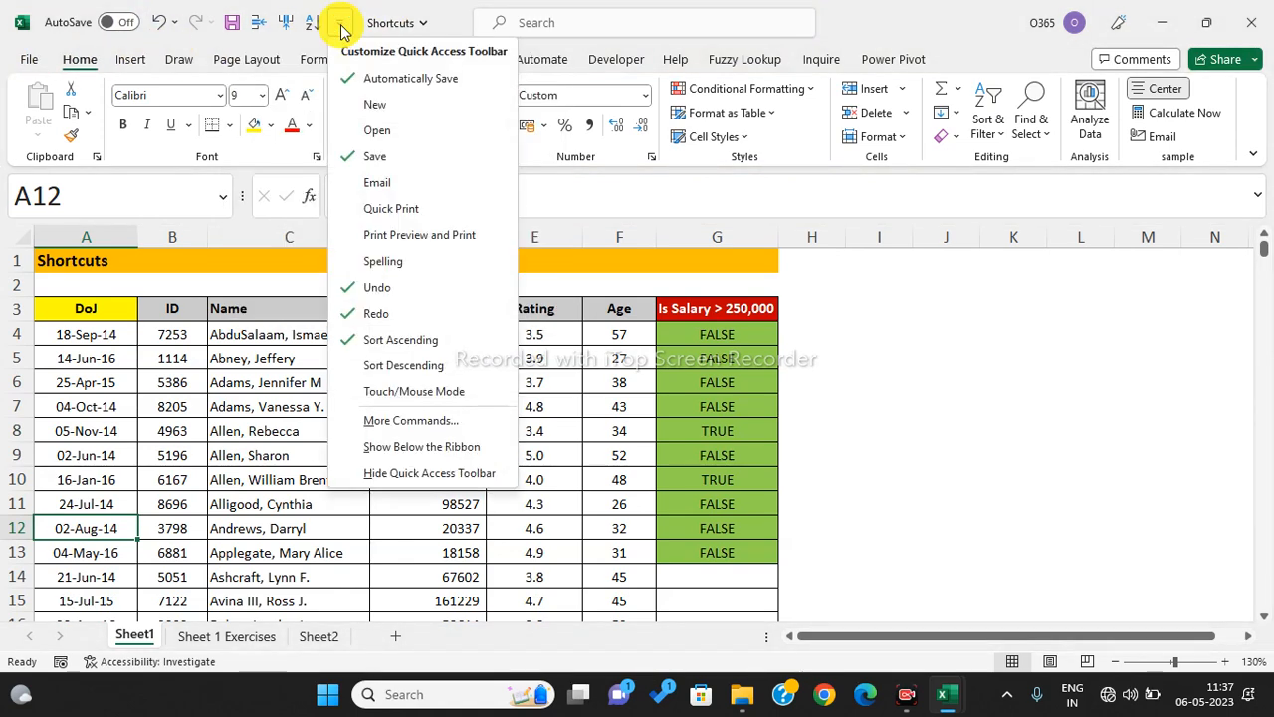
pyautogui.click(402, 455)
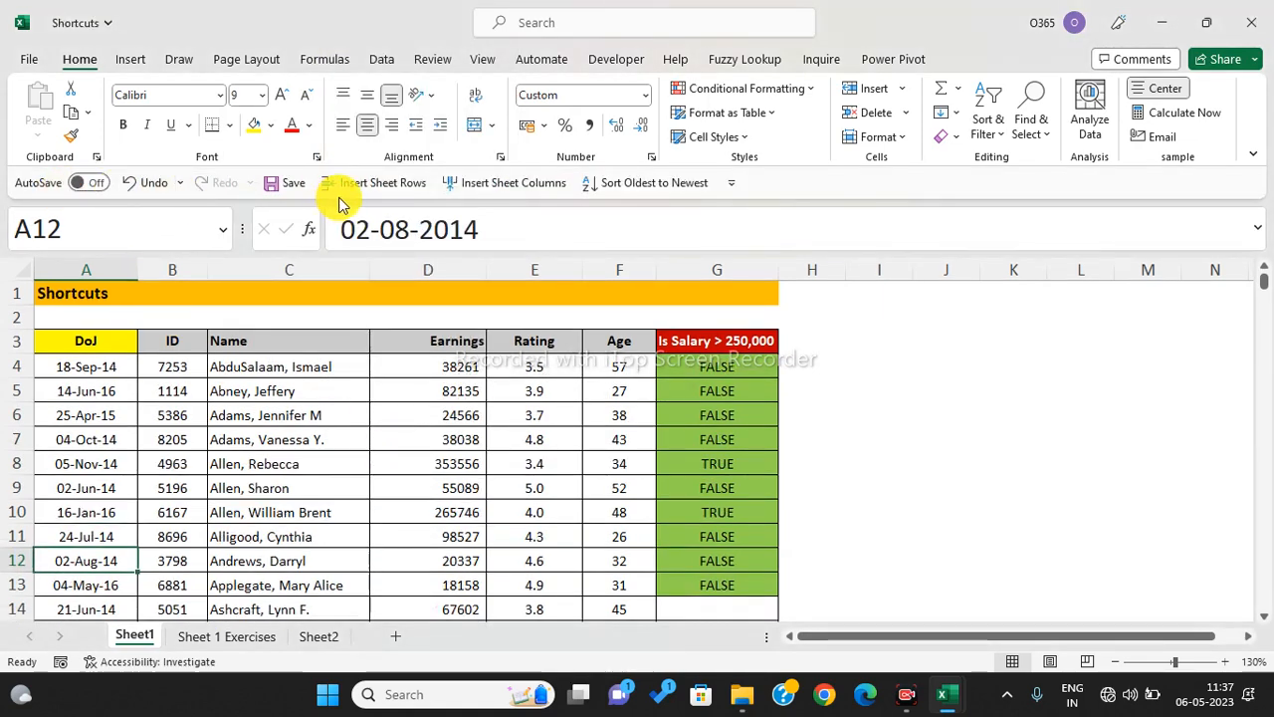
pyautogui.click(730, 182)
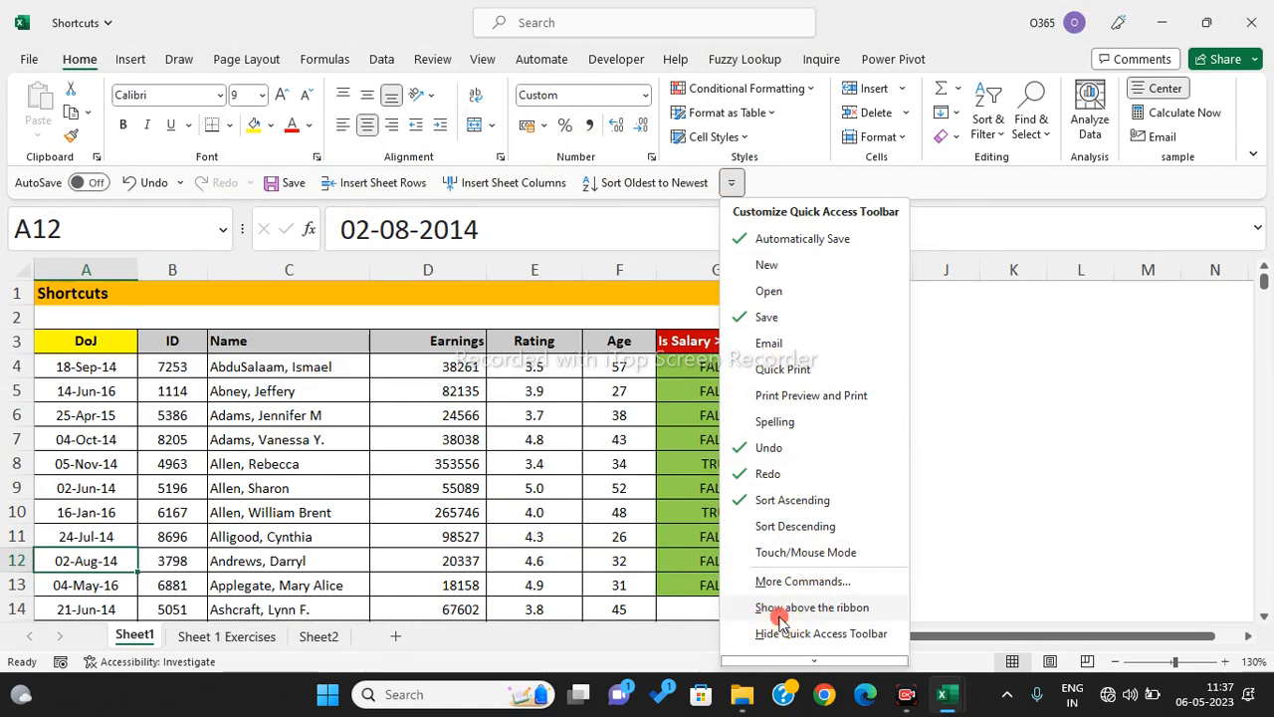
pyautogui.click(782, 607)
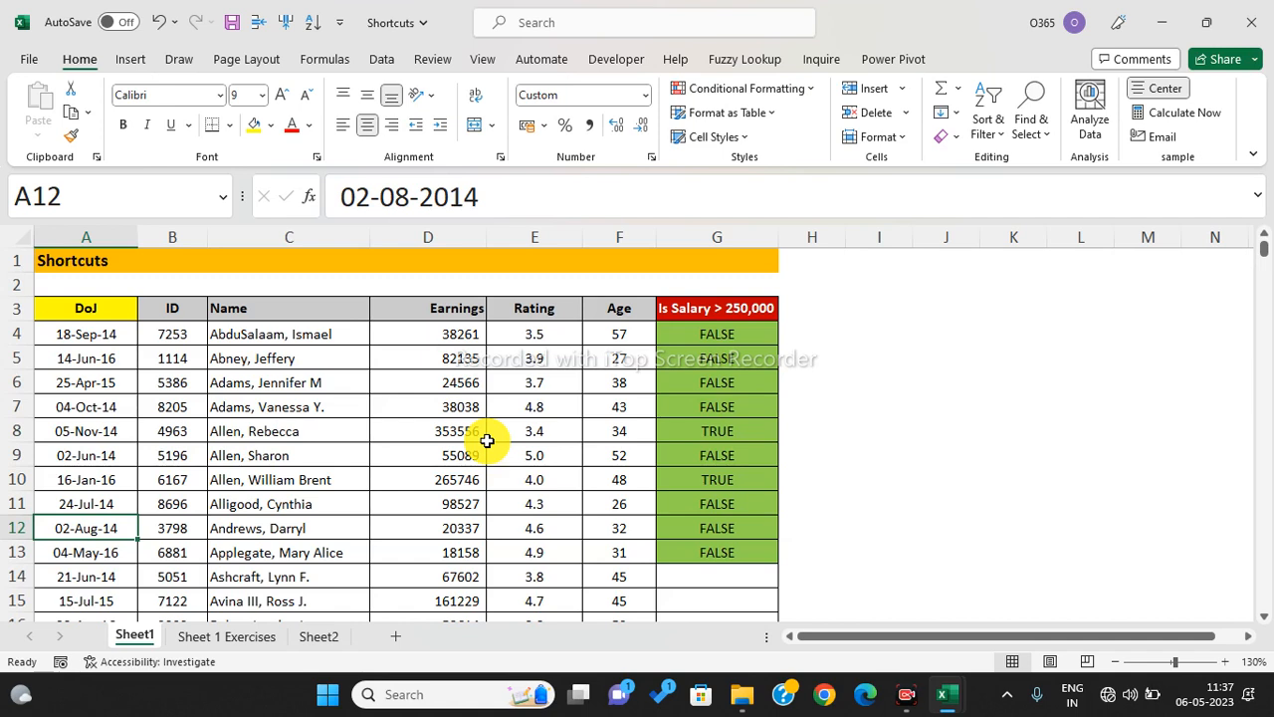
# - Select C9:C10 on the Sheet 1 Exercises tab, then move to Sheet2's Essential Date Shortcuts list
pyautogui.click(489, 438)
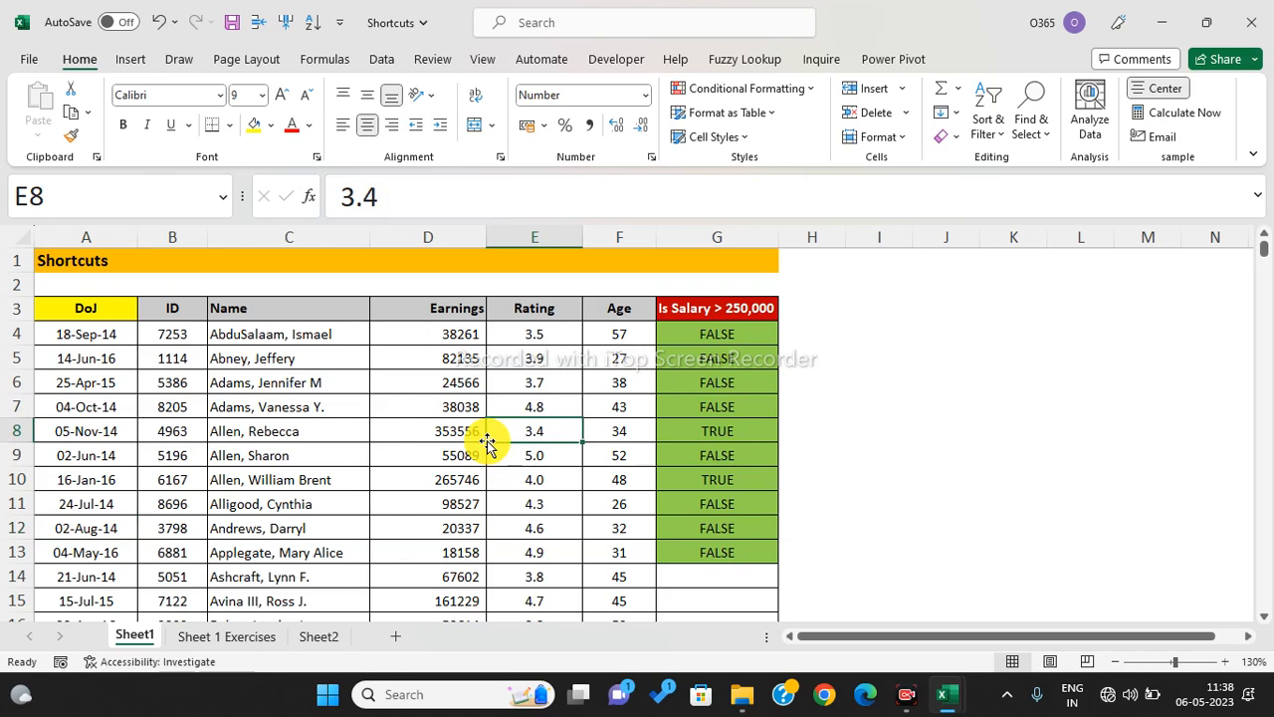
pyautogui.click(248, 639)
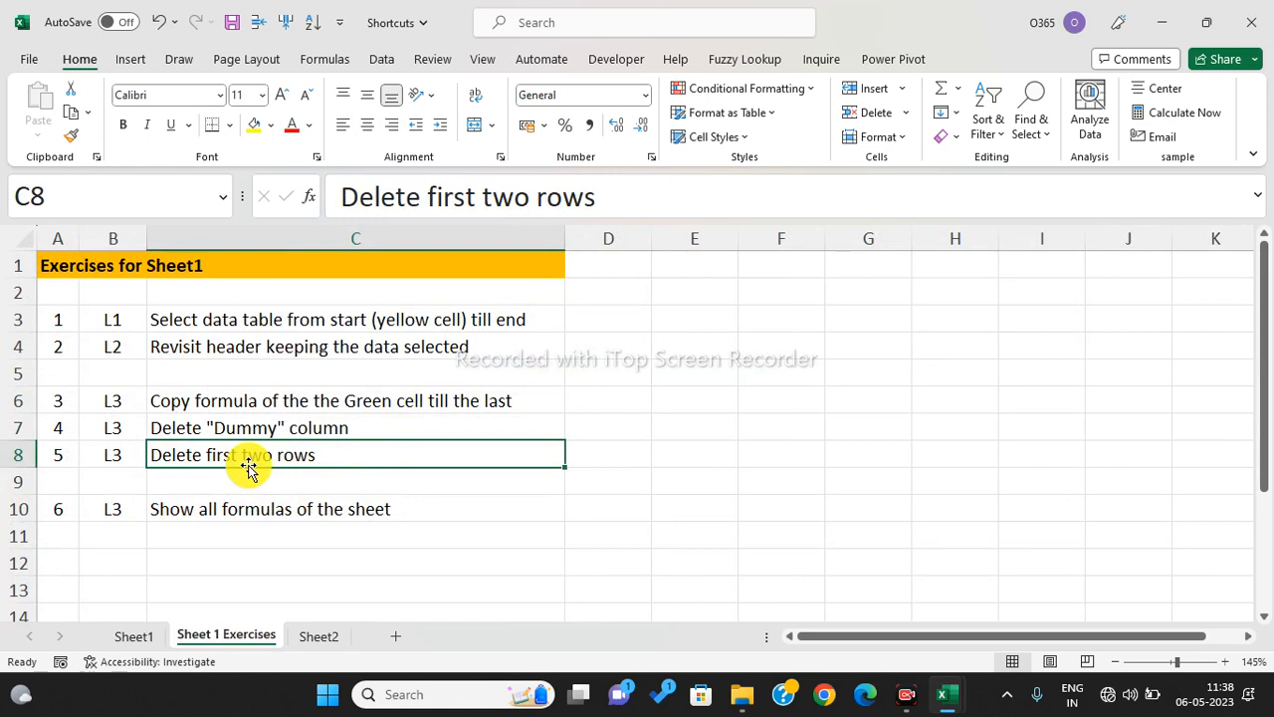
pyautogui.moveTo(199, 514); pyautogui.dragTo(432, 484)
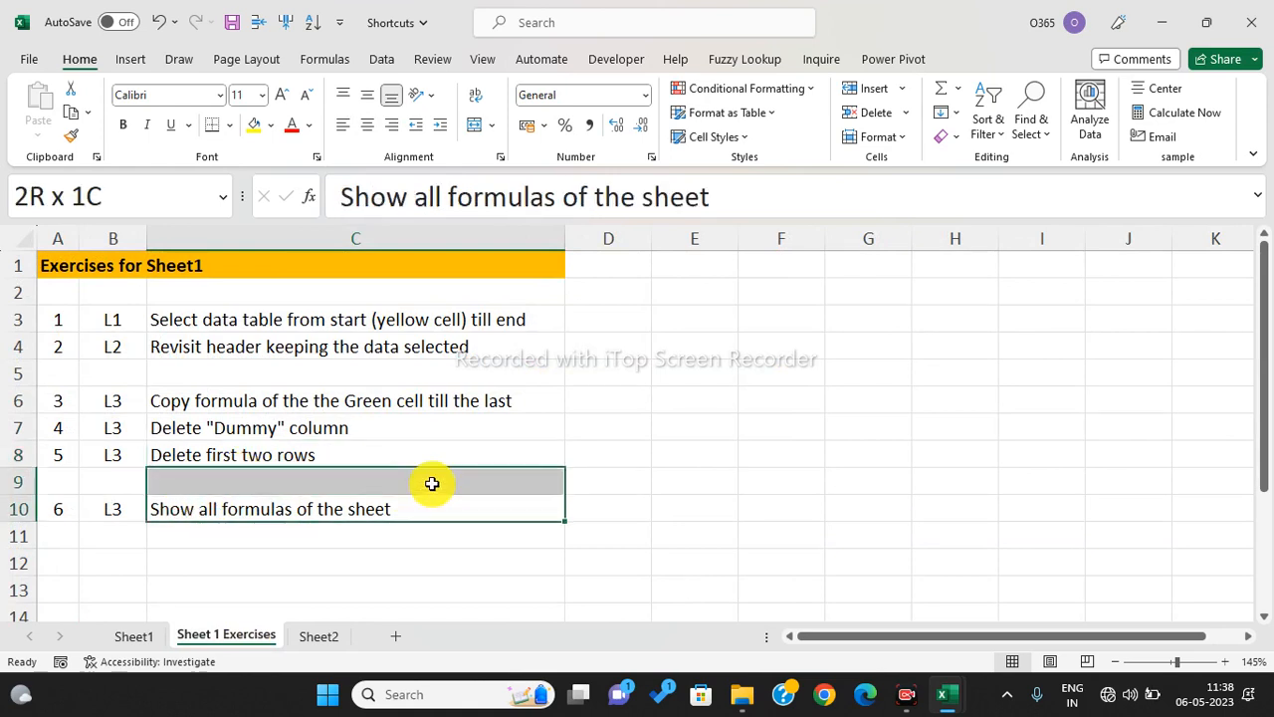
pyautogui.moveTo(432, 484); pyautogui.dragTo(428, 484)
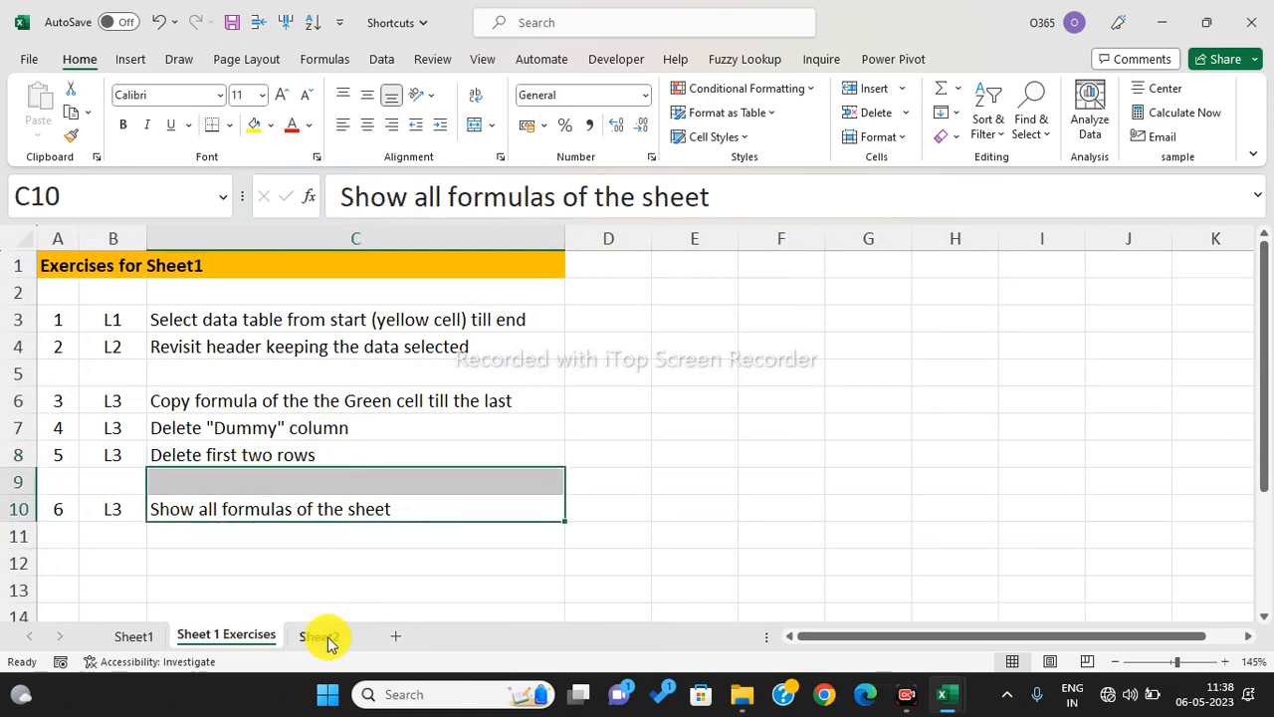
pyautogui.click(327, 636)
pyautogui.click(610, 512)
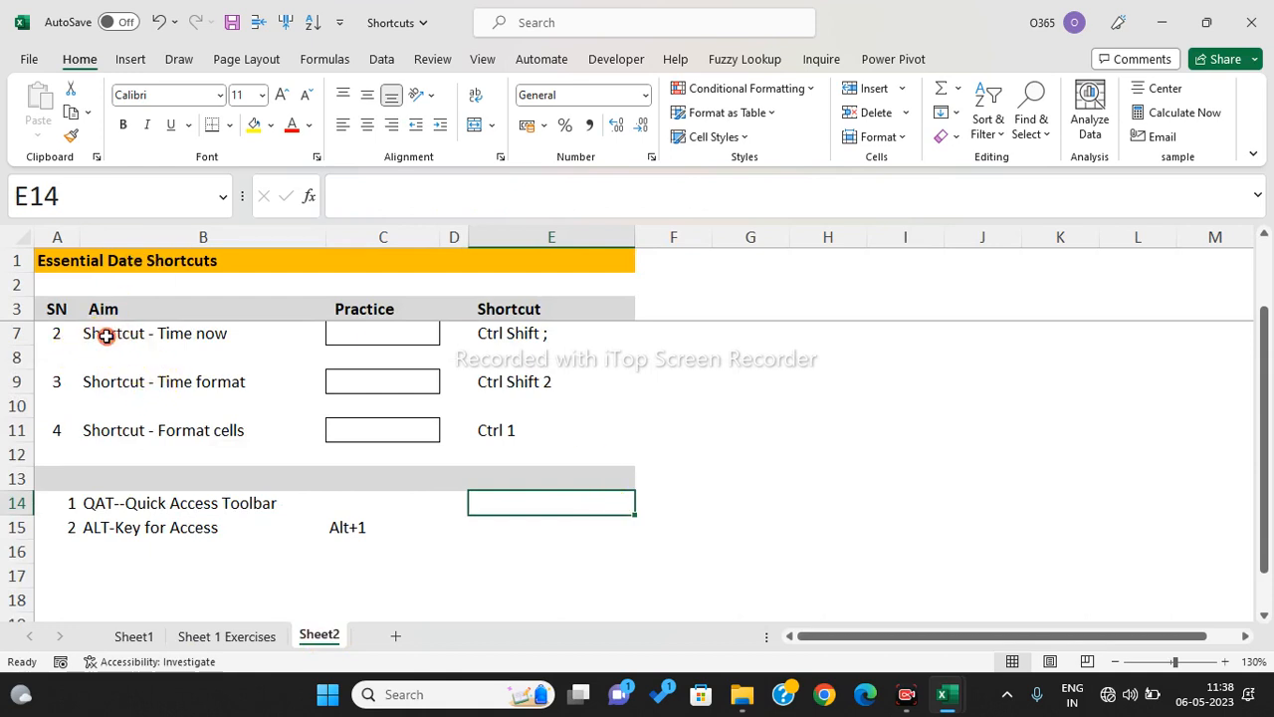
# - Insert the current time, 11:38, into Practice cell C7 with Ctrl+Shift+;
pyautogui.click(212, 323)
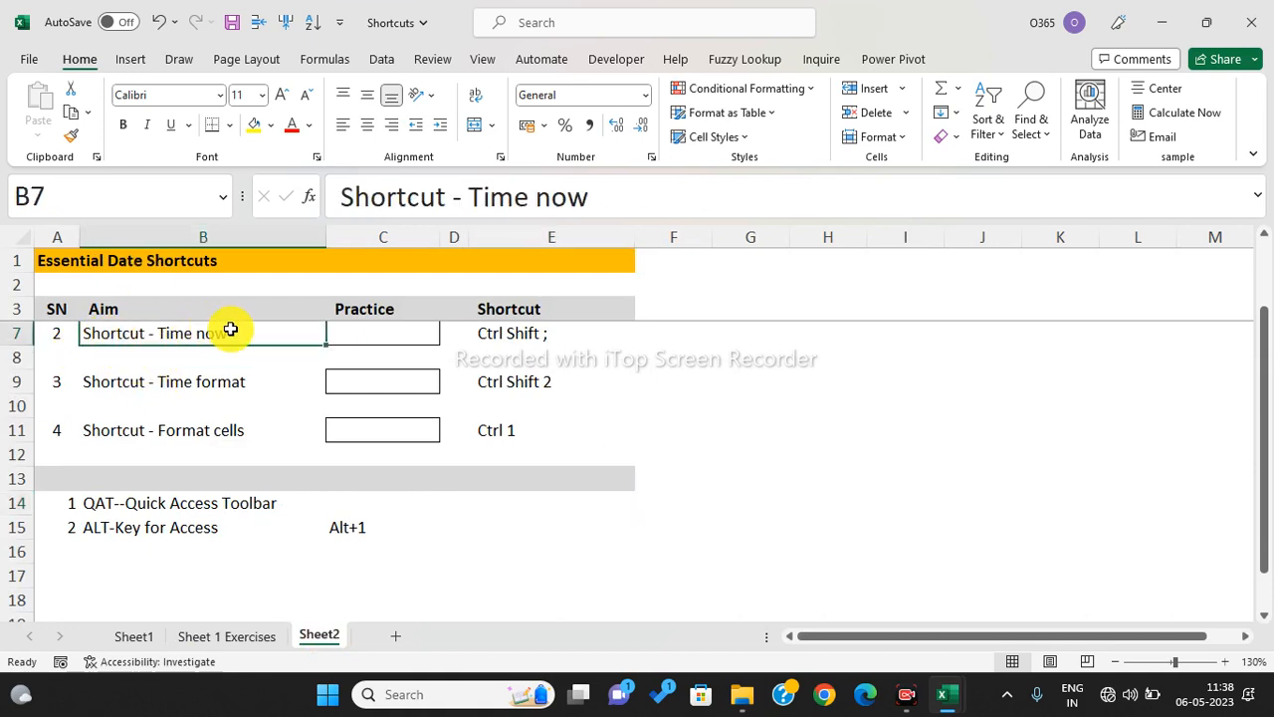
pyautogui.click(488, 337)
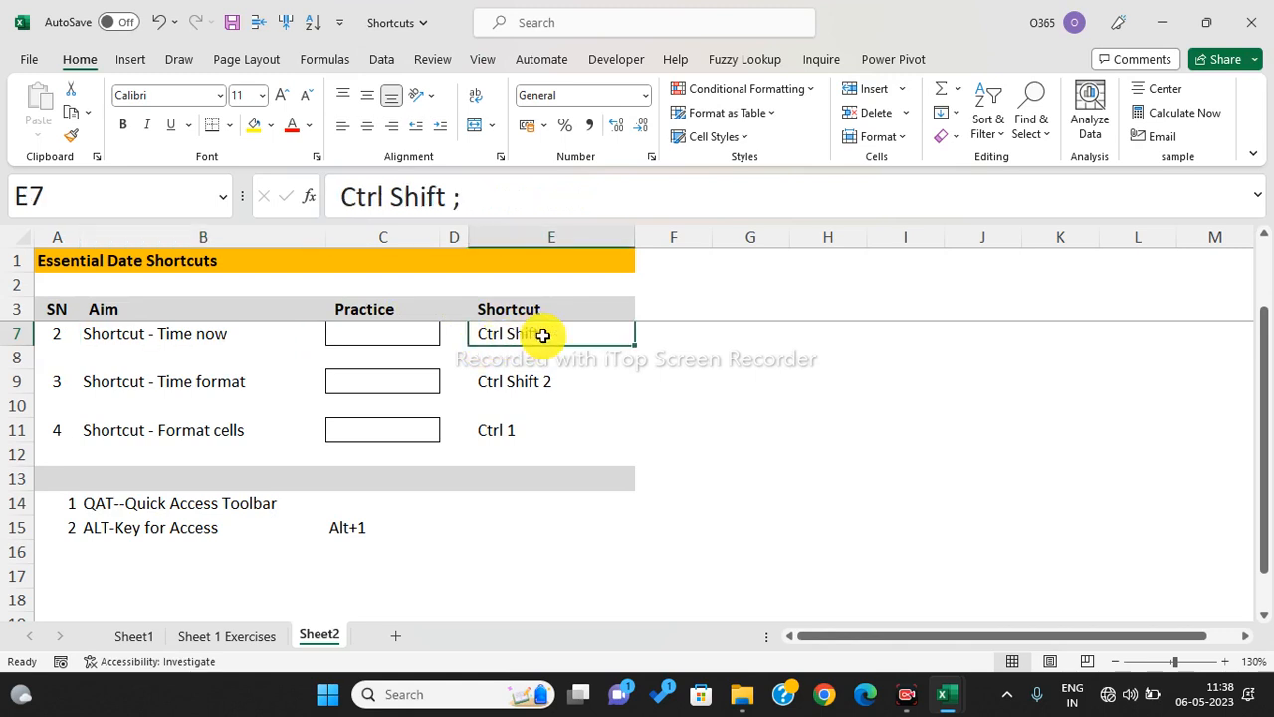
pyautogui.click(382, 340)
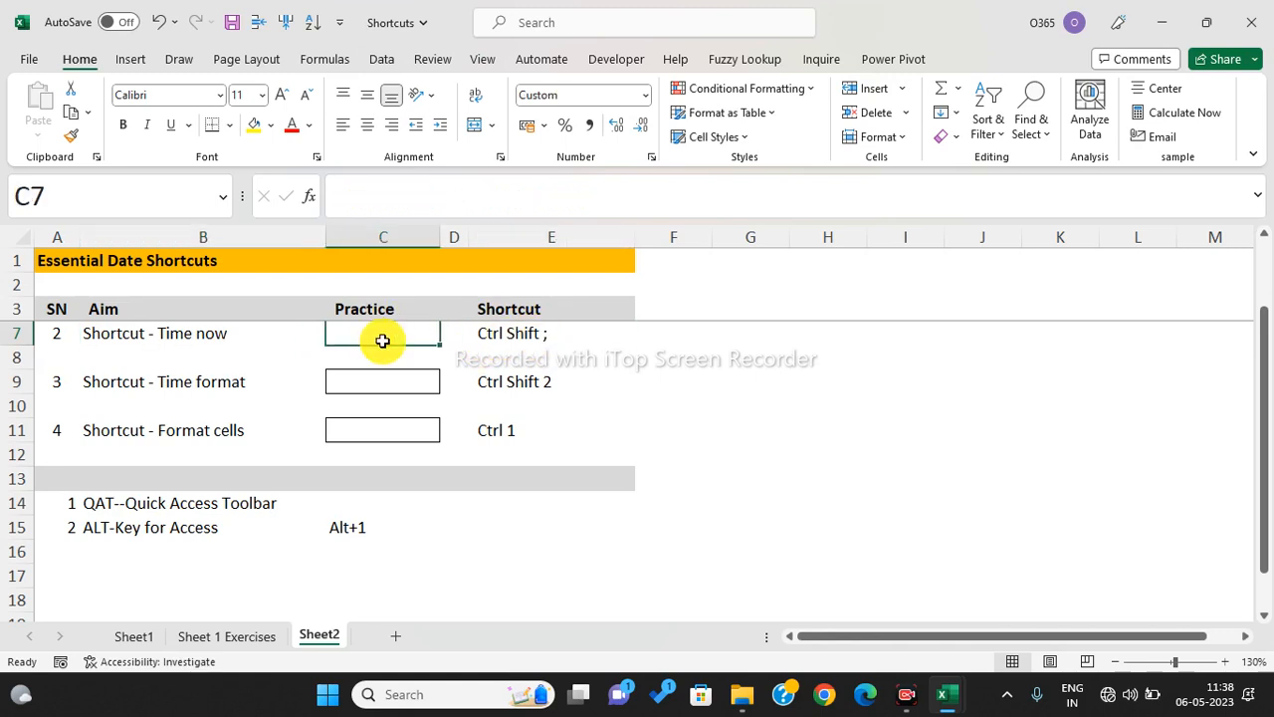
pyautogui.hotkey('ctrl', 'shift', ';')
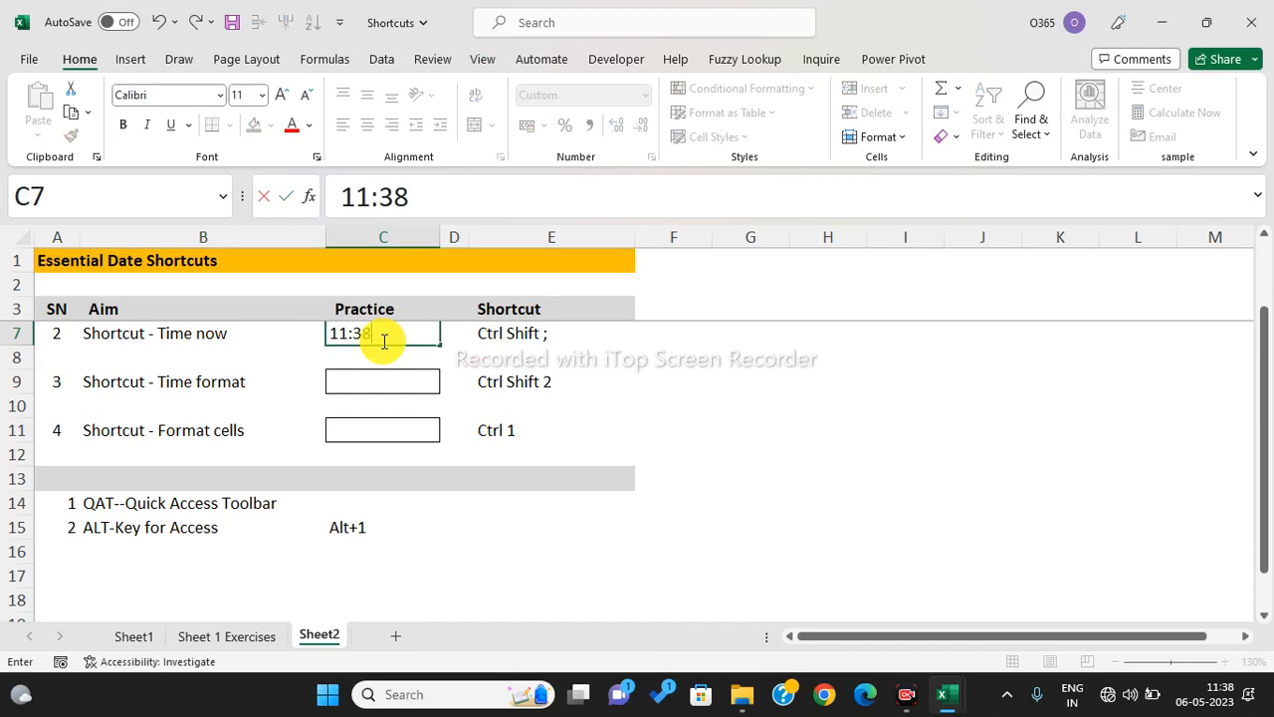
pyautogui.click(503, 336)
pyautogui.click(413, 344)
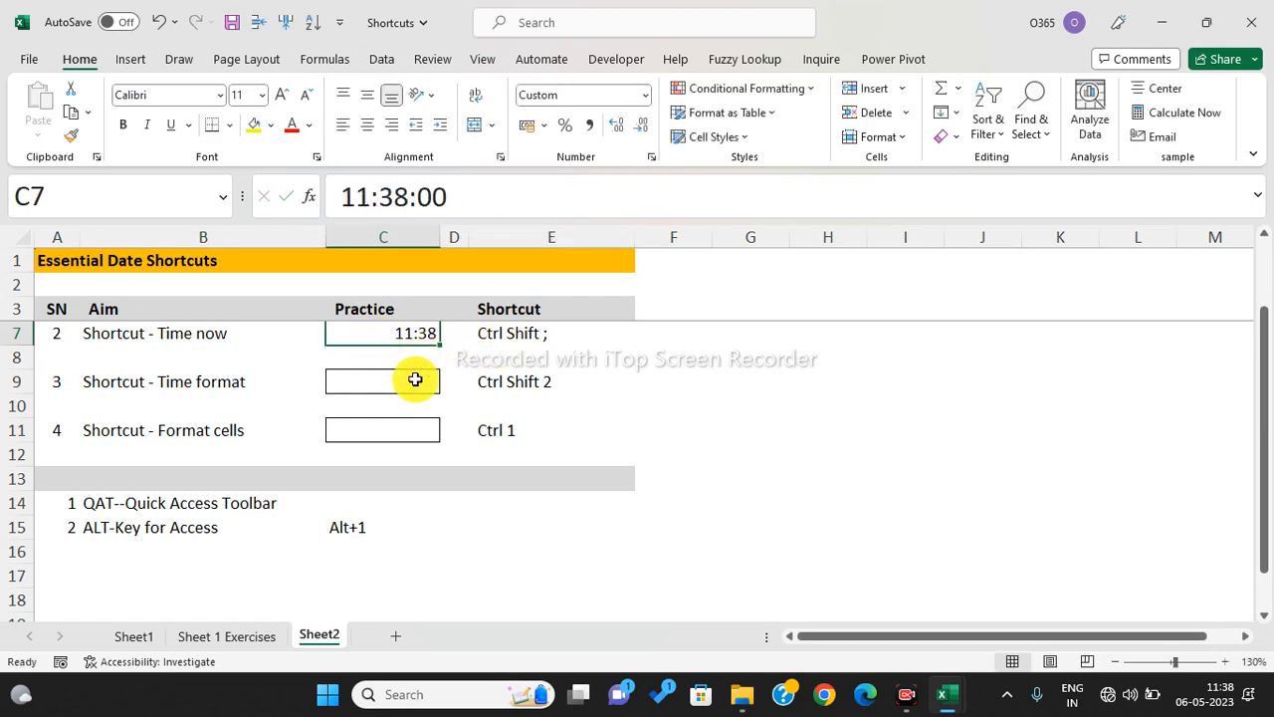
# - Browse the number format list for the Time format cell C9 without applying one, then select G8
pyautogui.click(415, 379)
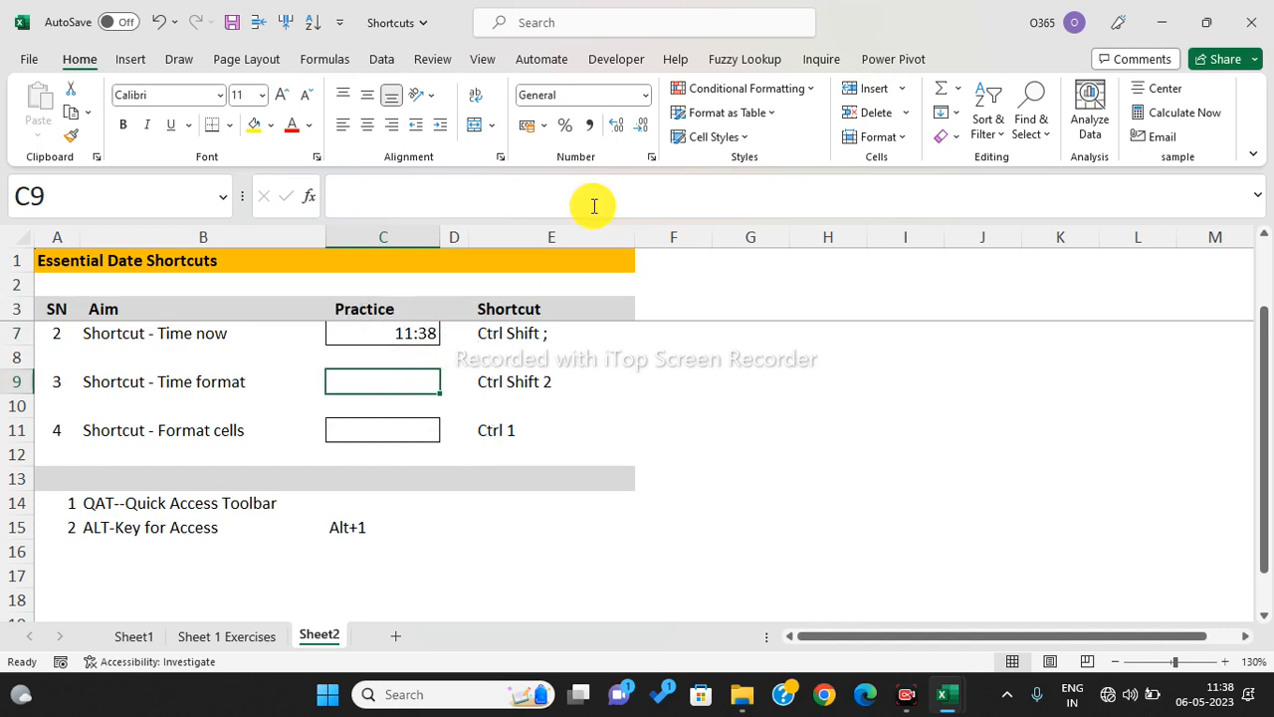
pyautogui.click(647, 95)
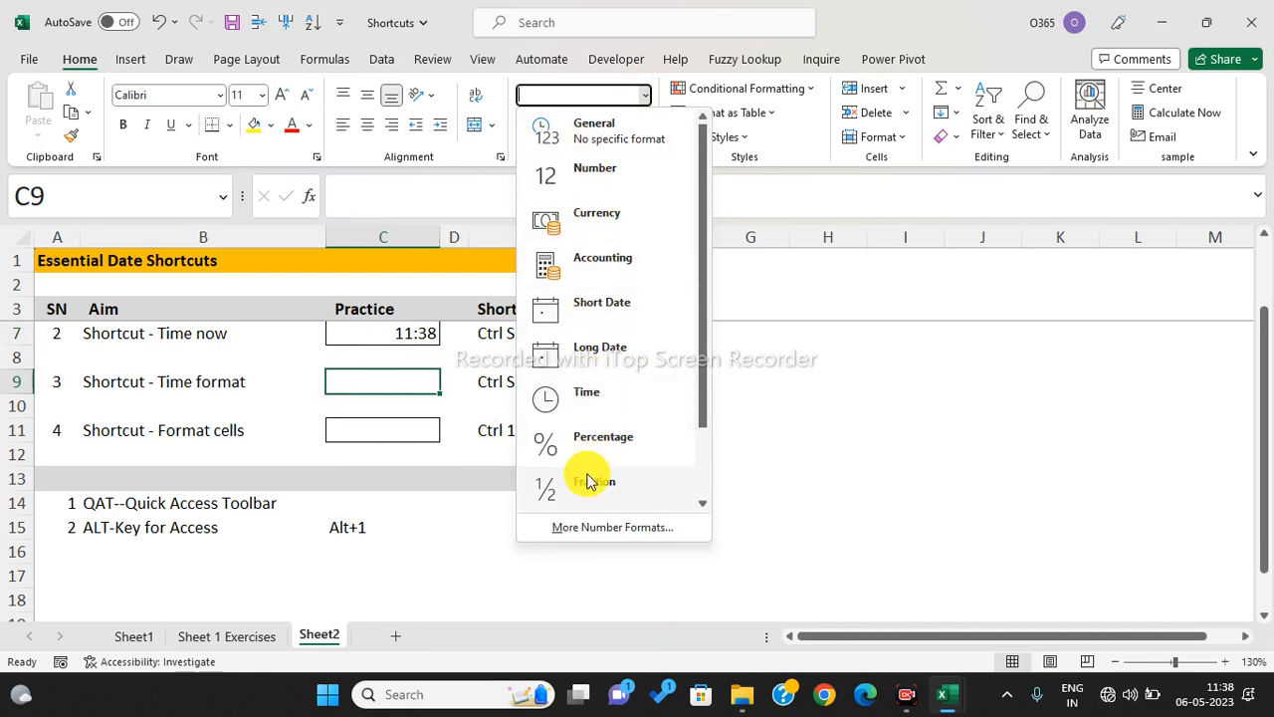
pyautogui.moveTo(703, 399); pyautogui.dragTo(708, 463)
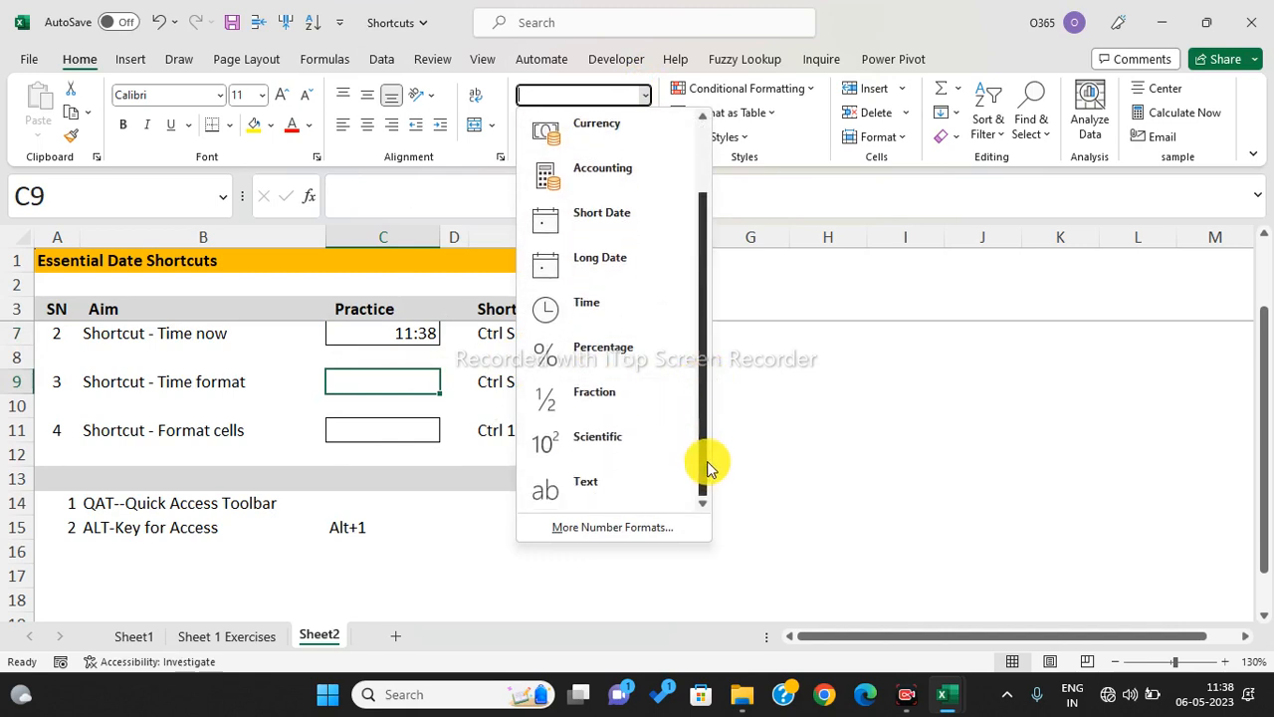
pyautogui.click(816, 410)
pyautogui.click(811, 406)
pyautogui.click(784, 362)
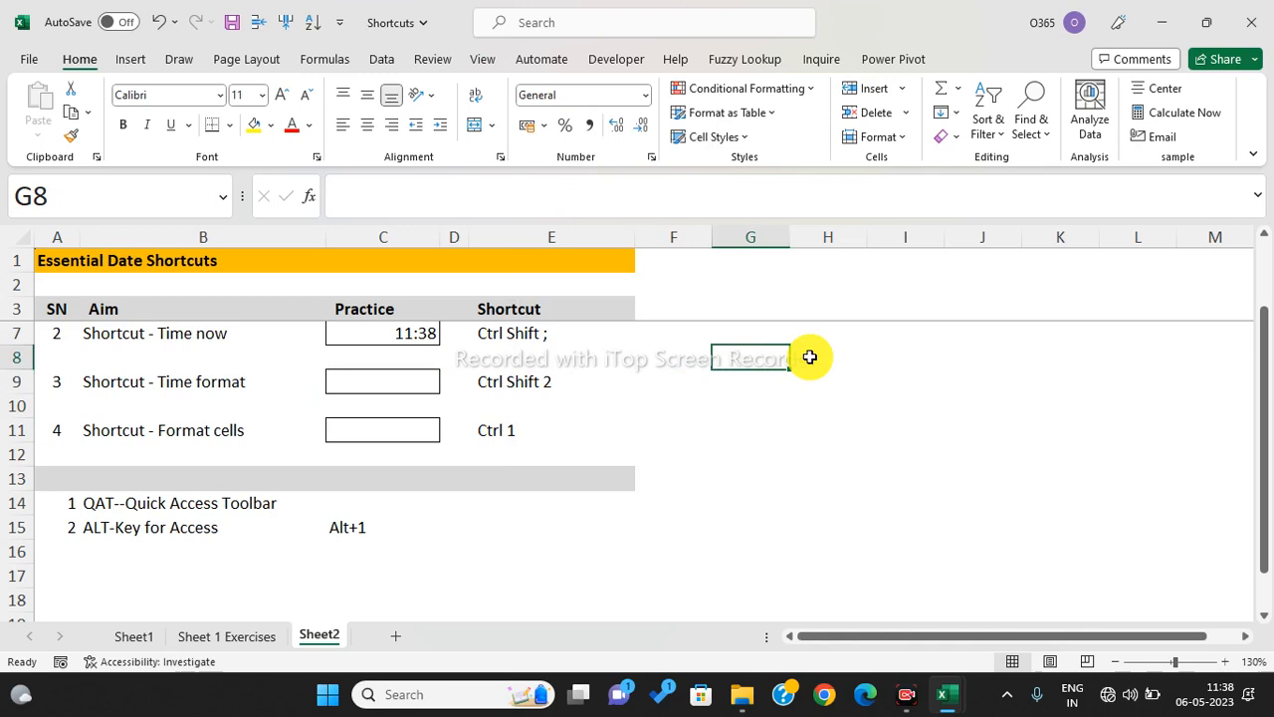
# - Apply a time format to G8, enter 6-05-2023 in H8, and show it as General
pyautogui.hotkey('ctrl', 'shift', '2')
pyautogui.click(834, 355)
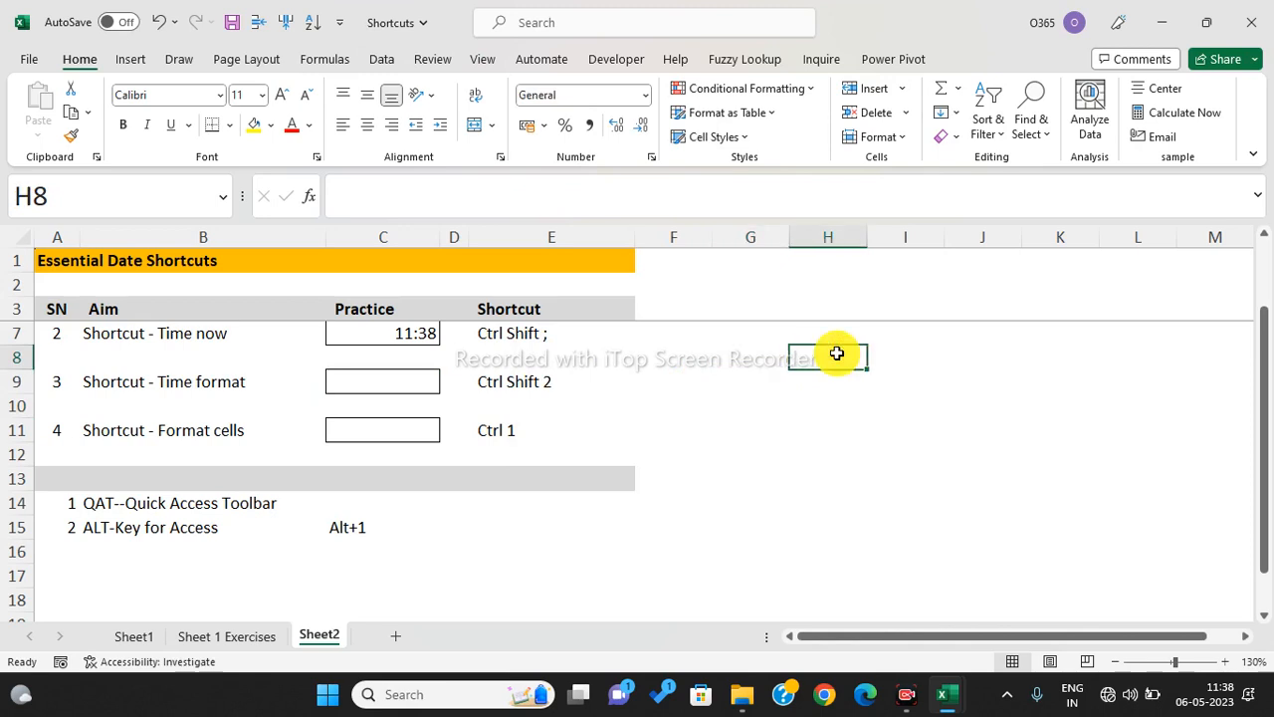
pyautogui.write('6-05-202')
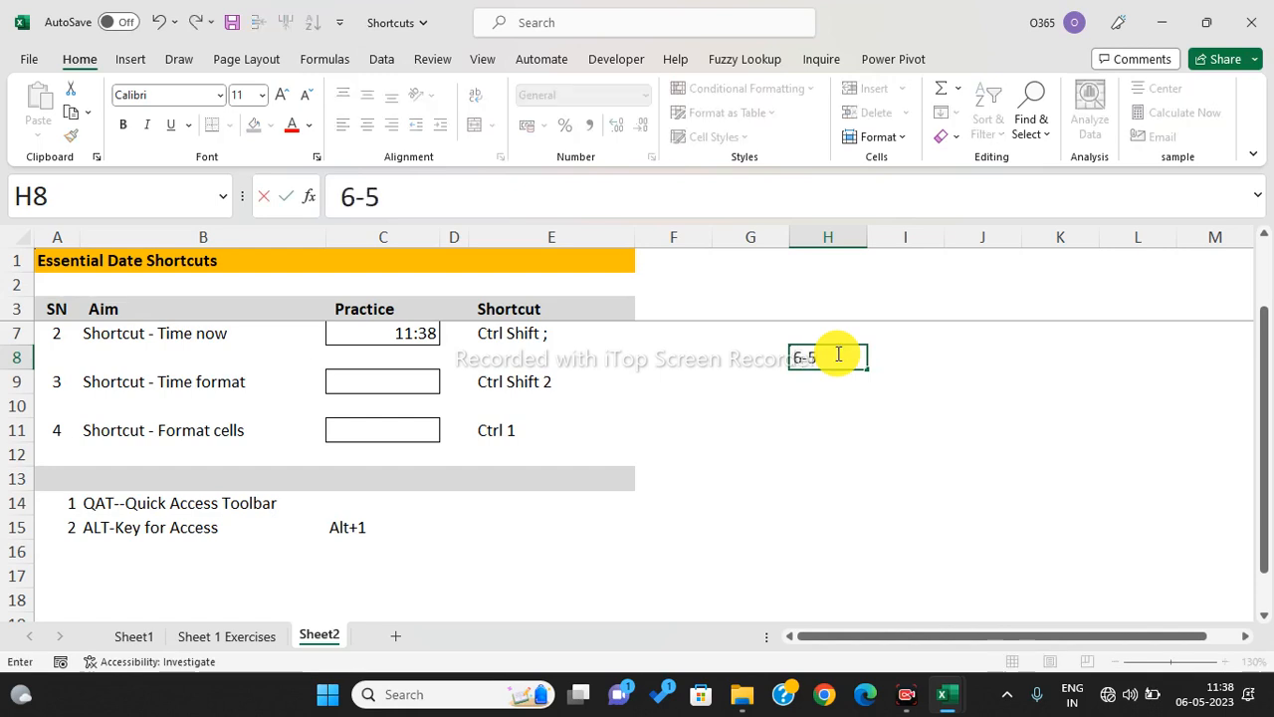
pyautogui.write('3')
pyautogui.press('Return')
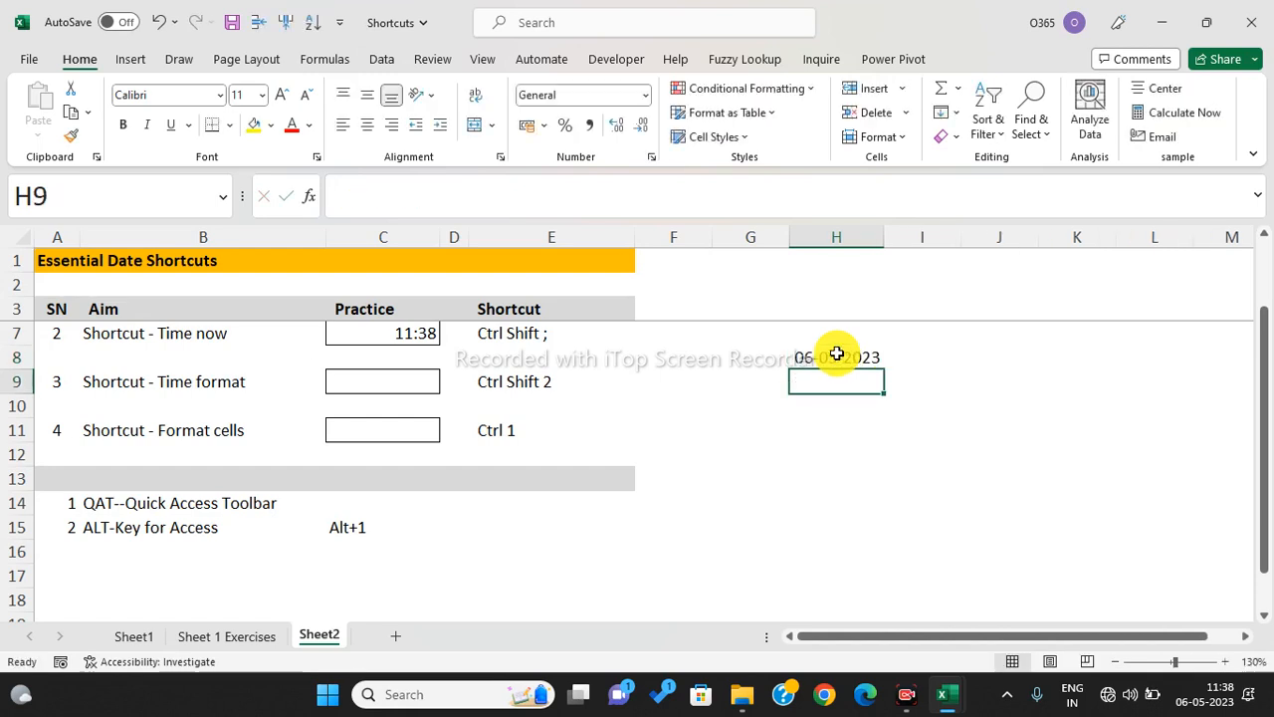
pyautogui.click(834, 354)
pyautogui.click(645, 94)
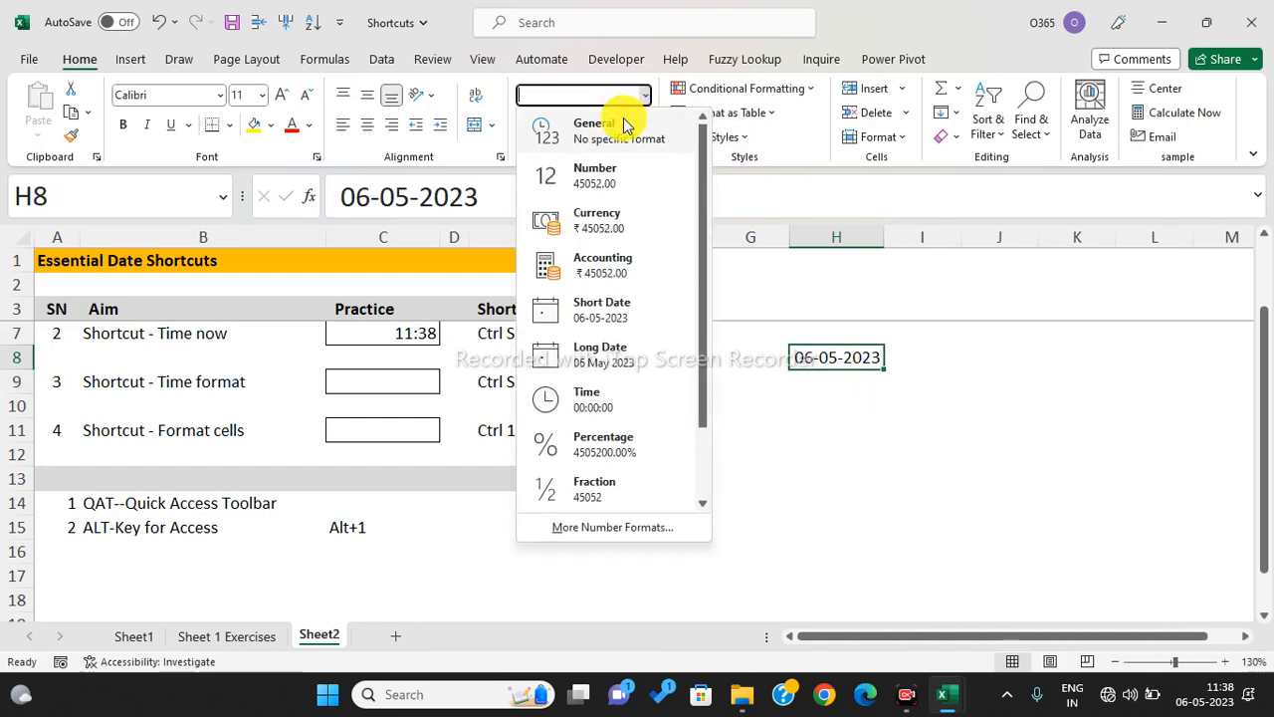
pyautogui.click(617, 122)
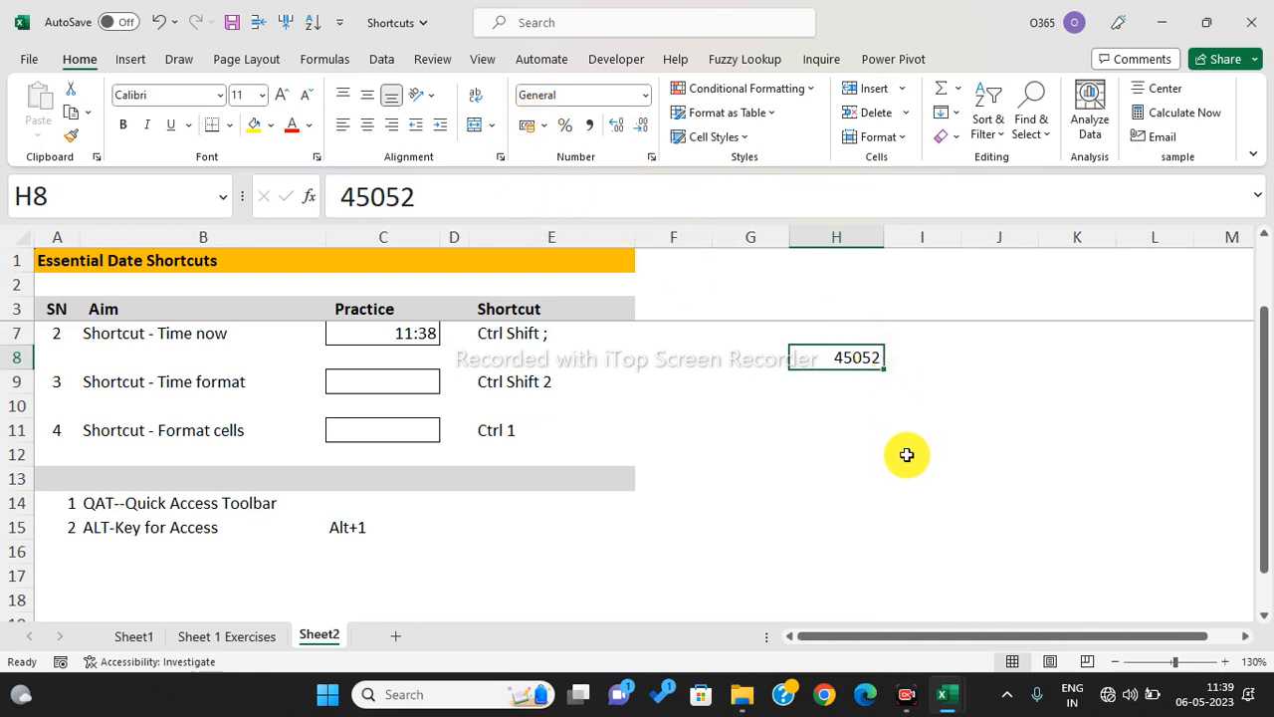
# - Try date, General and Short Date formats on H8, leaving it as General 45052
pyautogui.hotkey('ctrl', 'shift', '3')
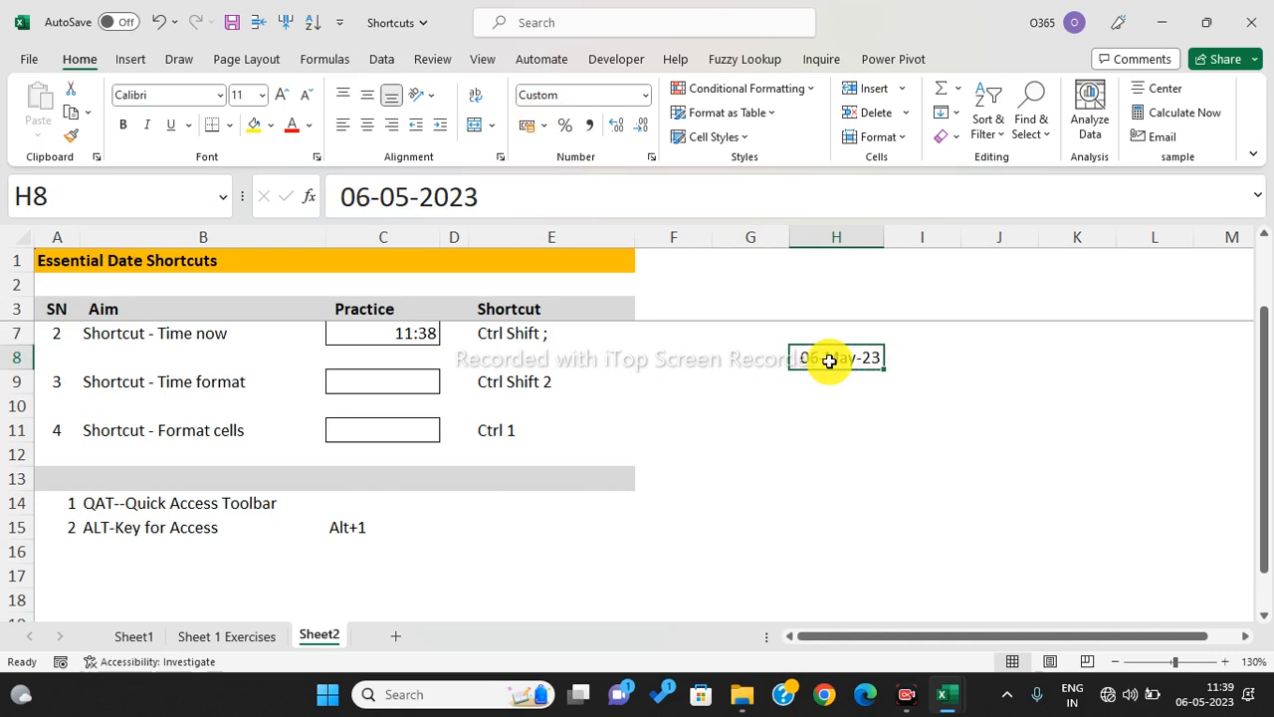
pyautogui.hotkey('ctrl', 'shift', '~')
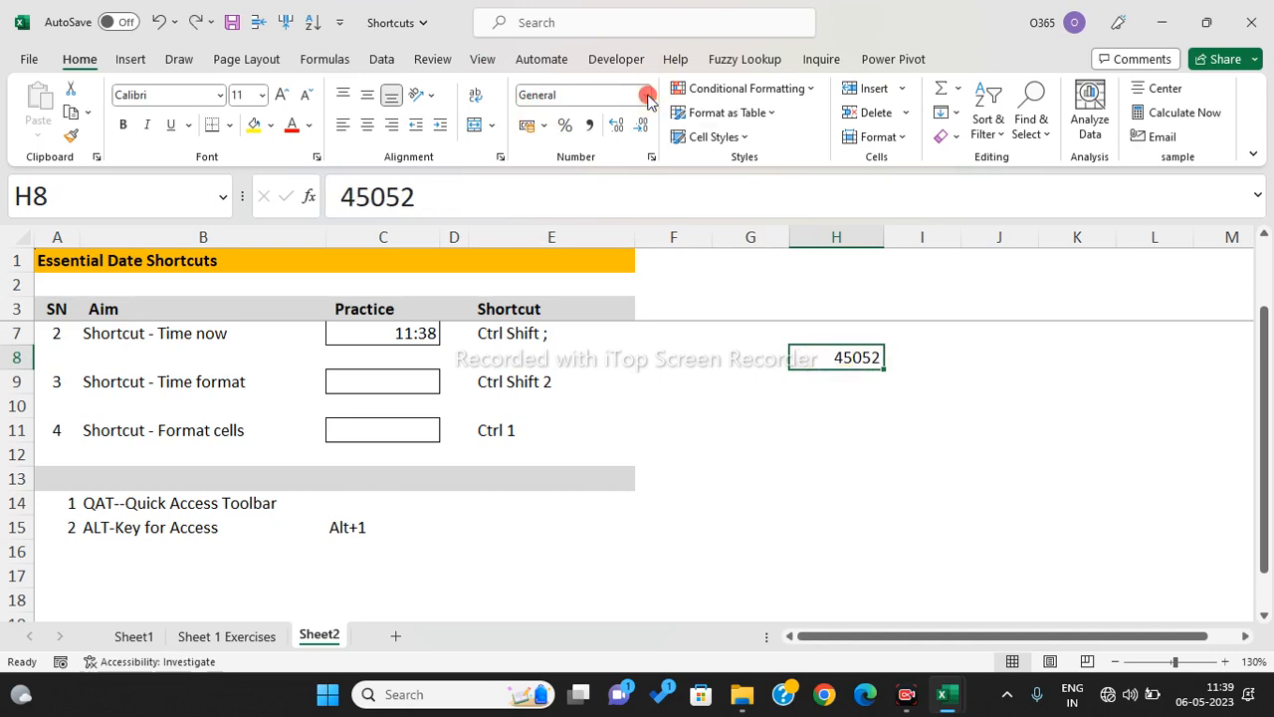
pyautogui.click(647, 97)
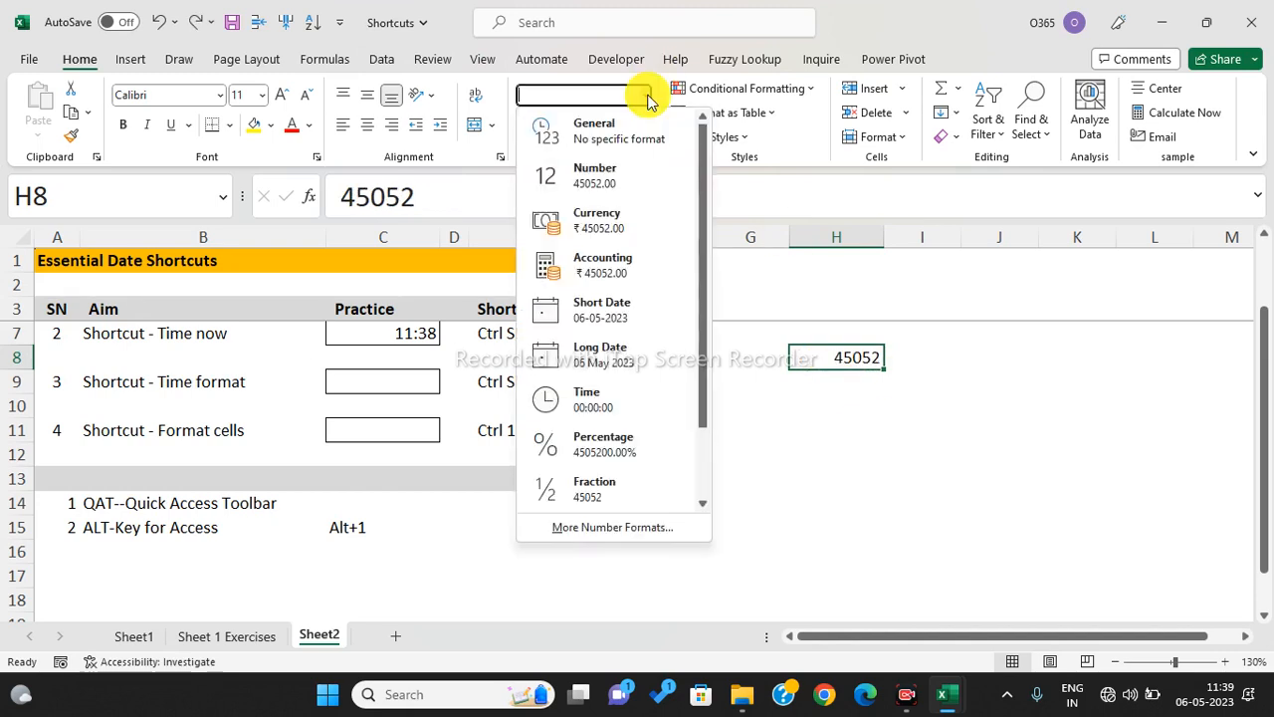
pyautogui.click(592, 304)
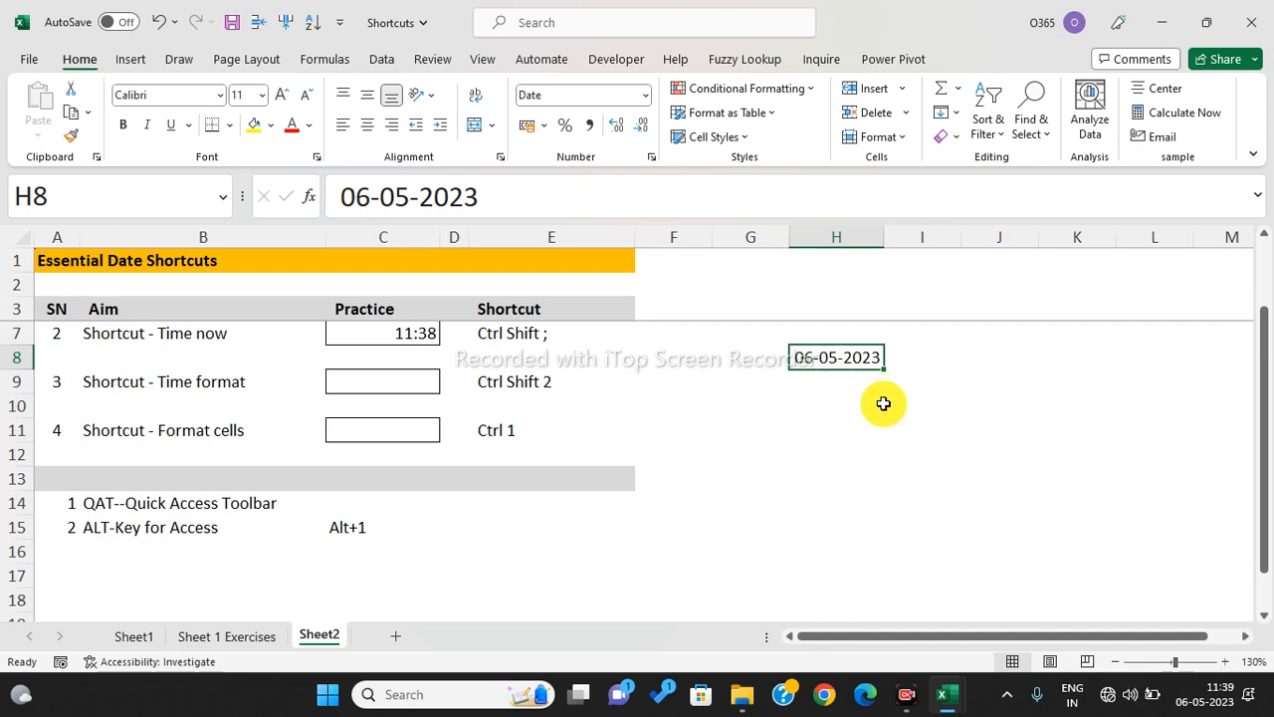
pyautogui.click(847, 401)
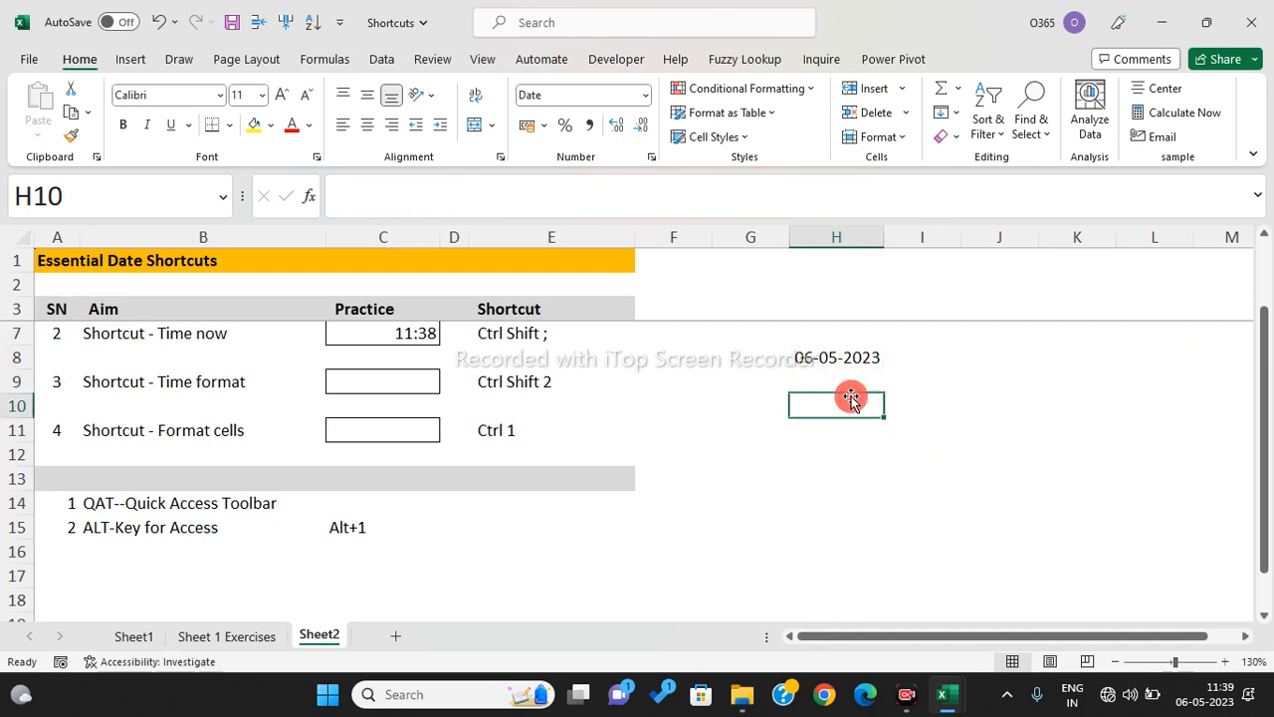
pyautogui.click(847, 364)
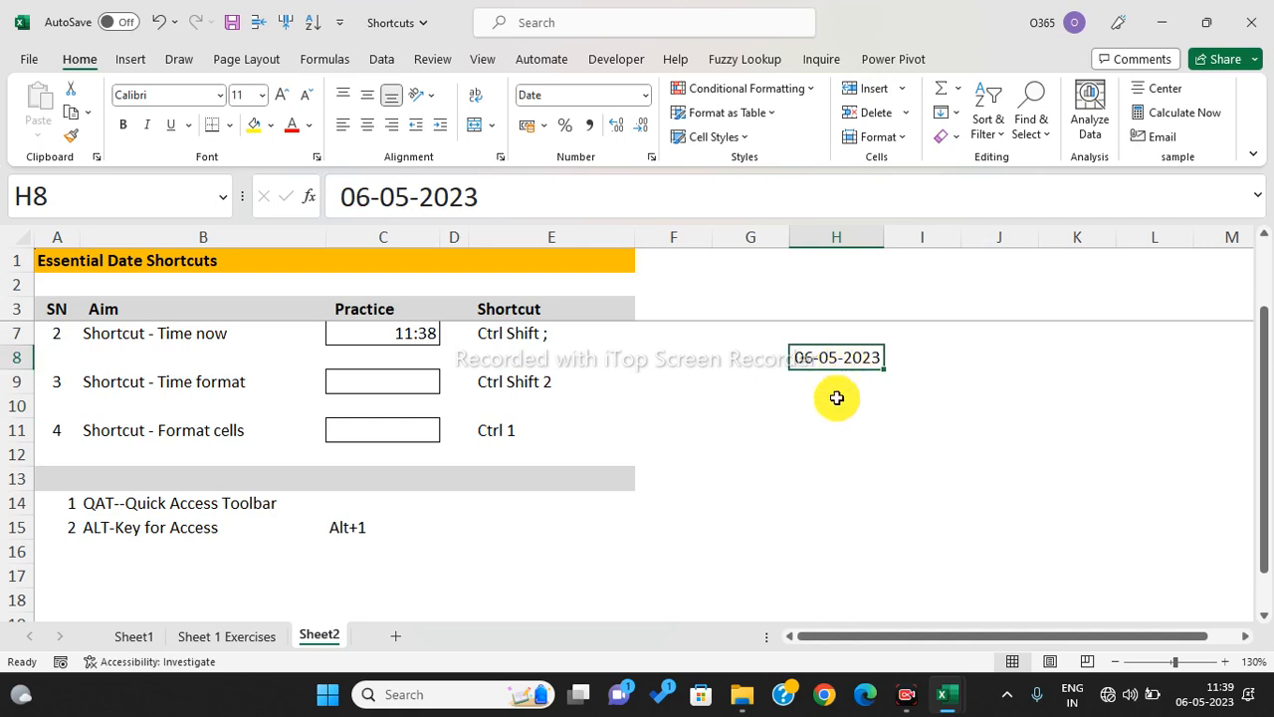
pyautogui.click(644, 98)
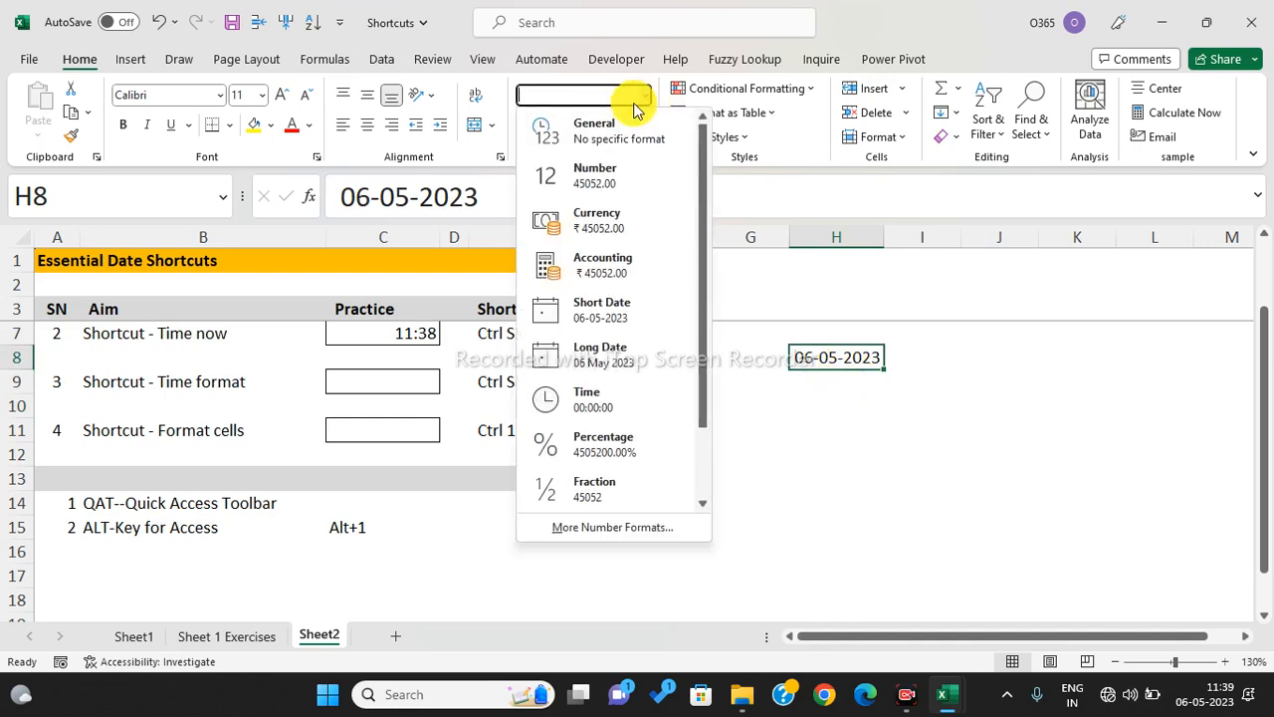
pyautogui.click(586, 135)
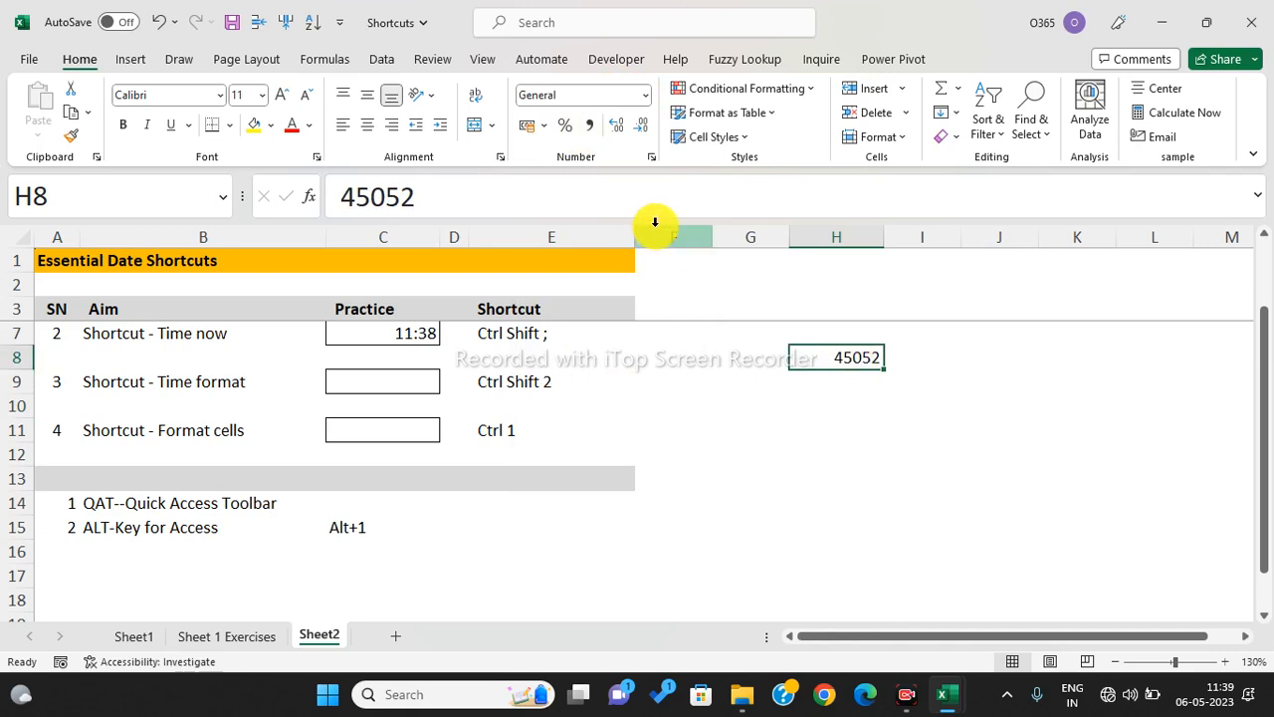
# - Give H8 Accounting format, widen column H, and switch the currency from $ to ¥ Chinese (Simplified)
pyautogui.click(542, 124)
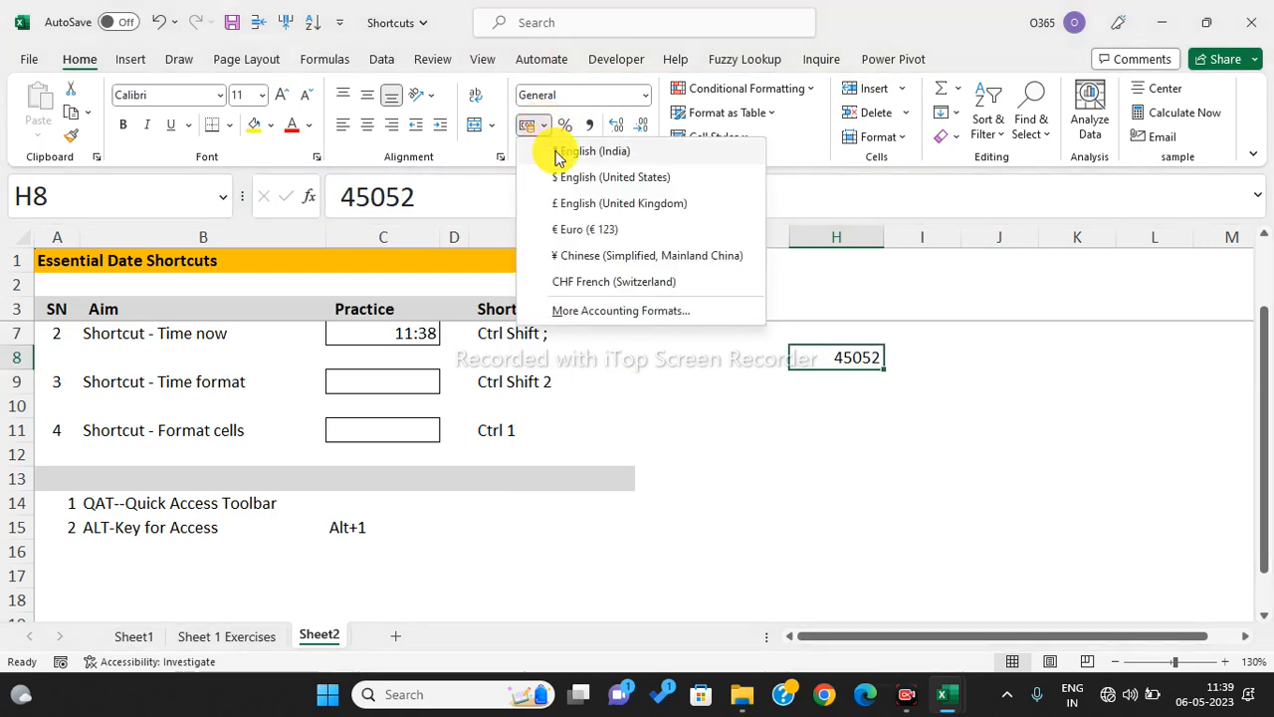
pyautogui.click(592, 151)
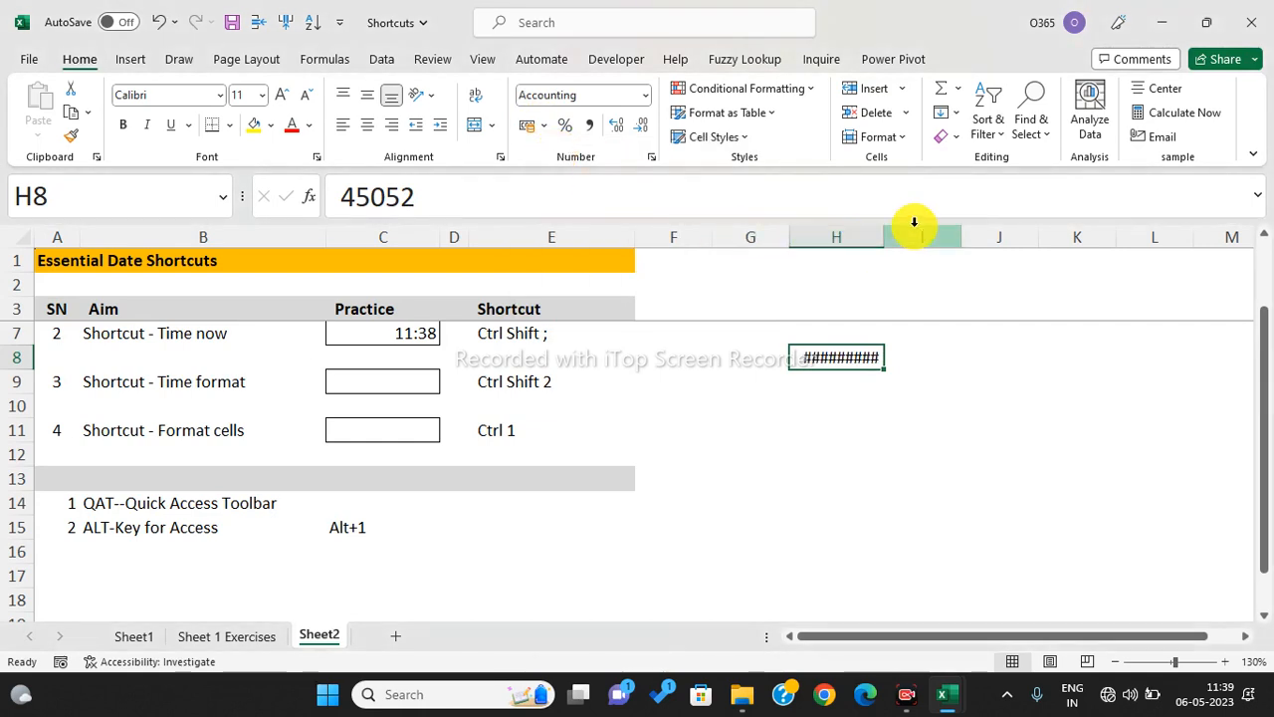
pyautogui.moveTo(884, 237); pyautogui.dragTo(929, 237)
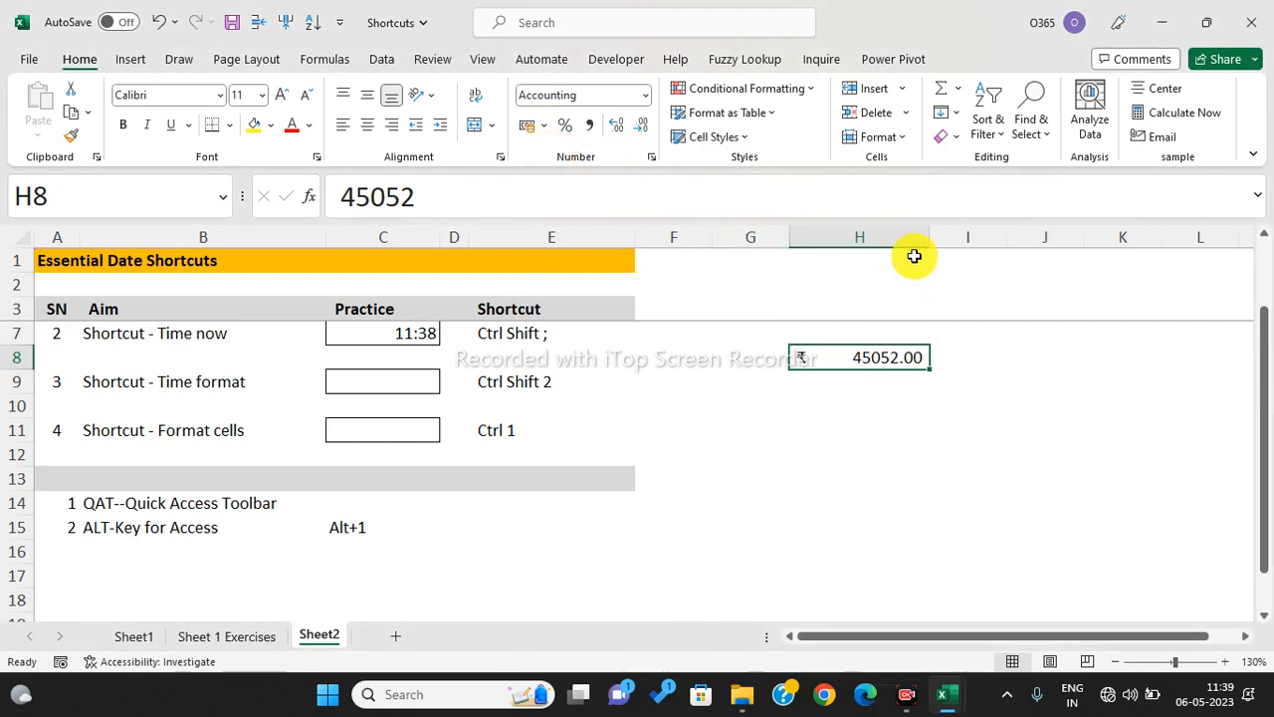
pyautogui.click(545, 126)
pyautogui.click(557, 177)
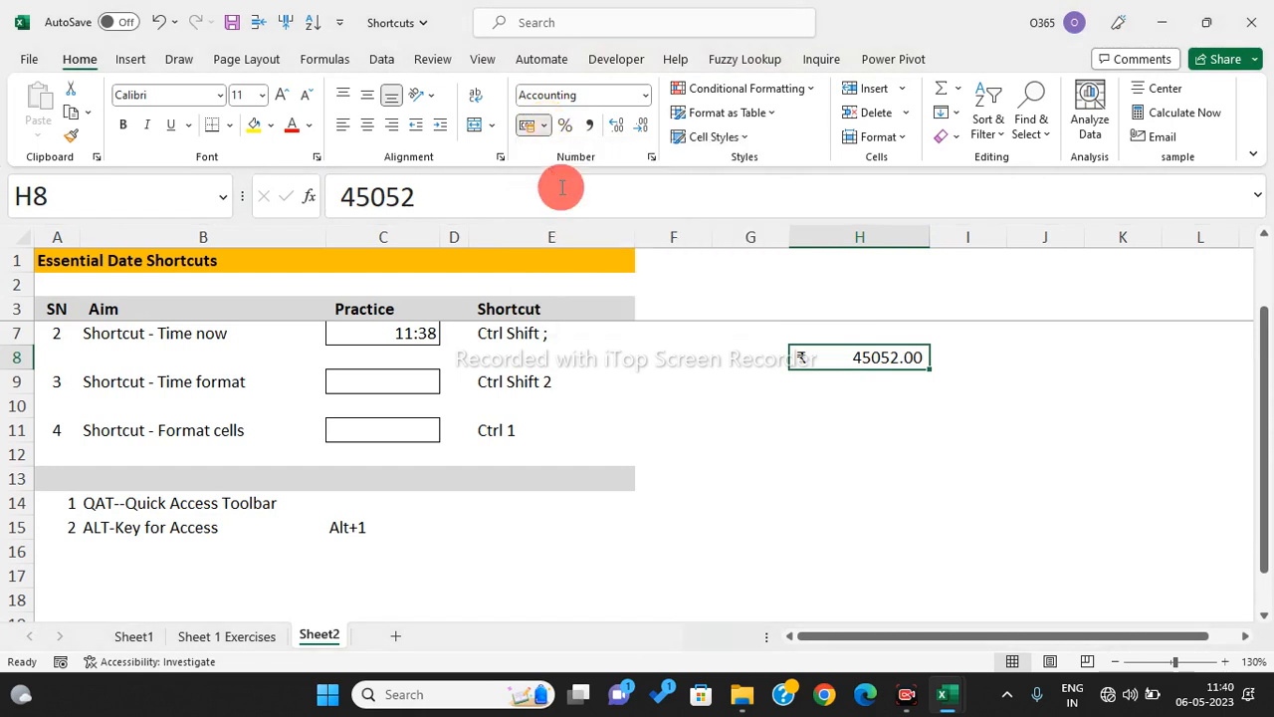
pyautogui.click(544, 125)
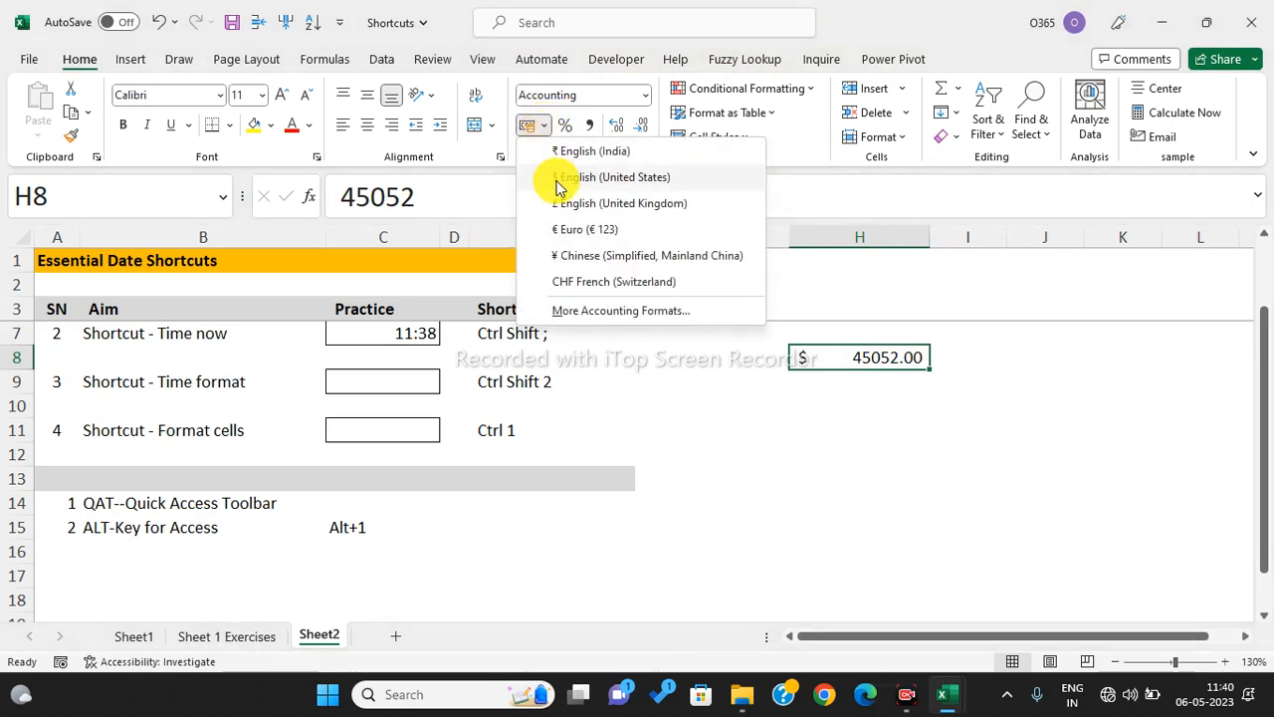
pyautogui.click(575, 257)
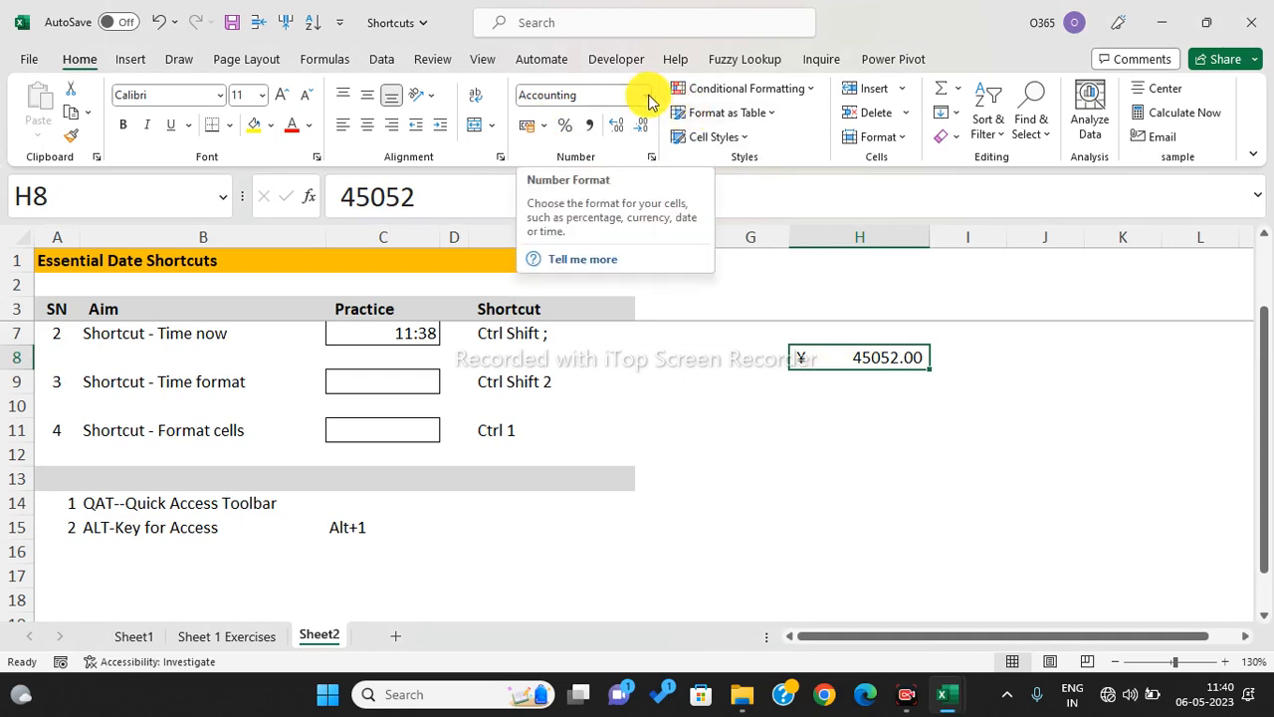
pyautogui.click(651, 156)
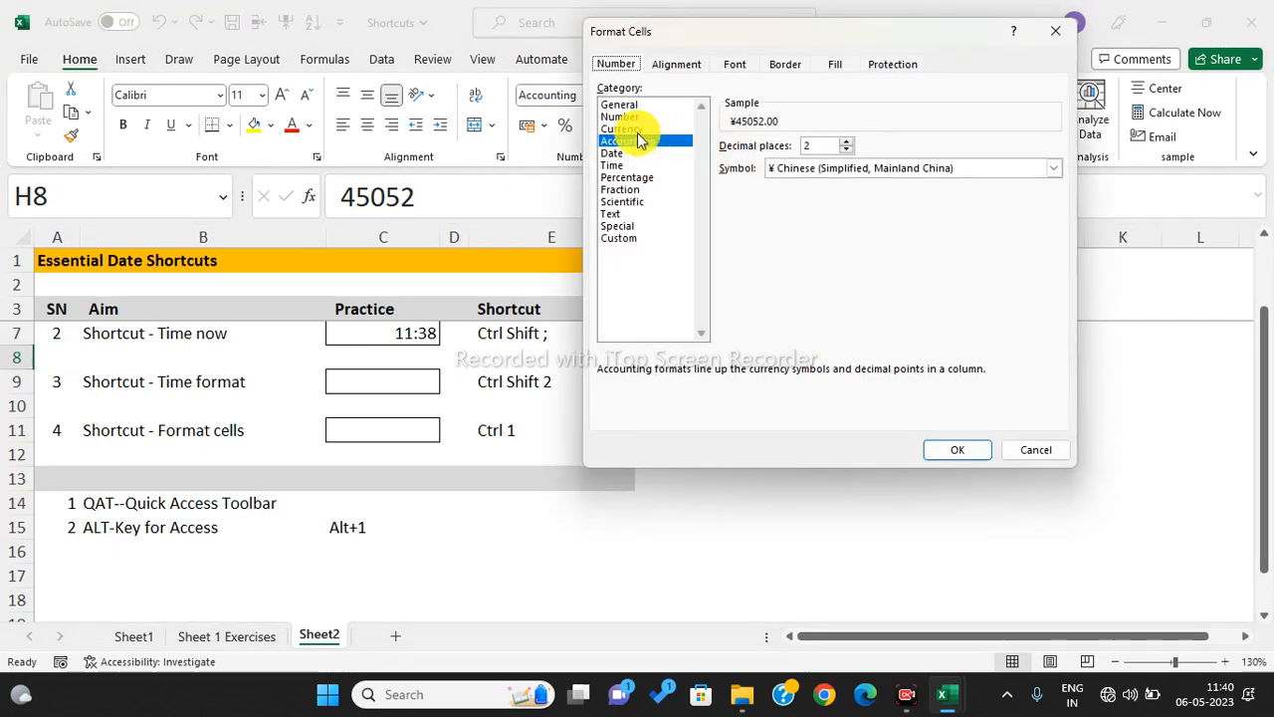
# - In Format Cells, set H8 to the Number category with 0 decimal places
pyautogui.click(641, 128)
pyautogui.click(638, 116)
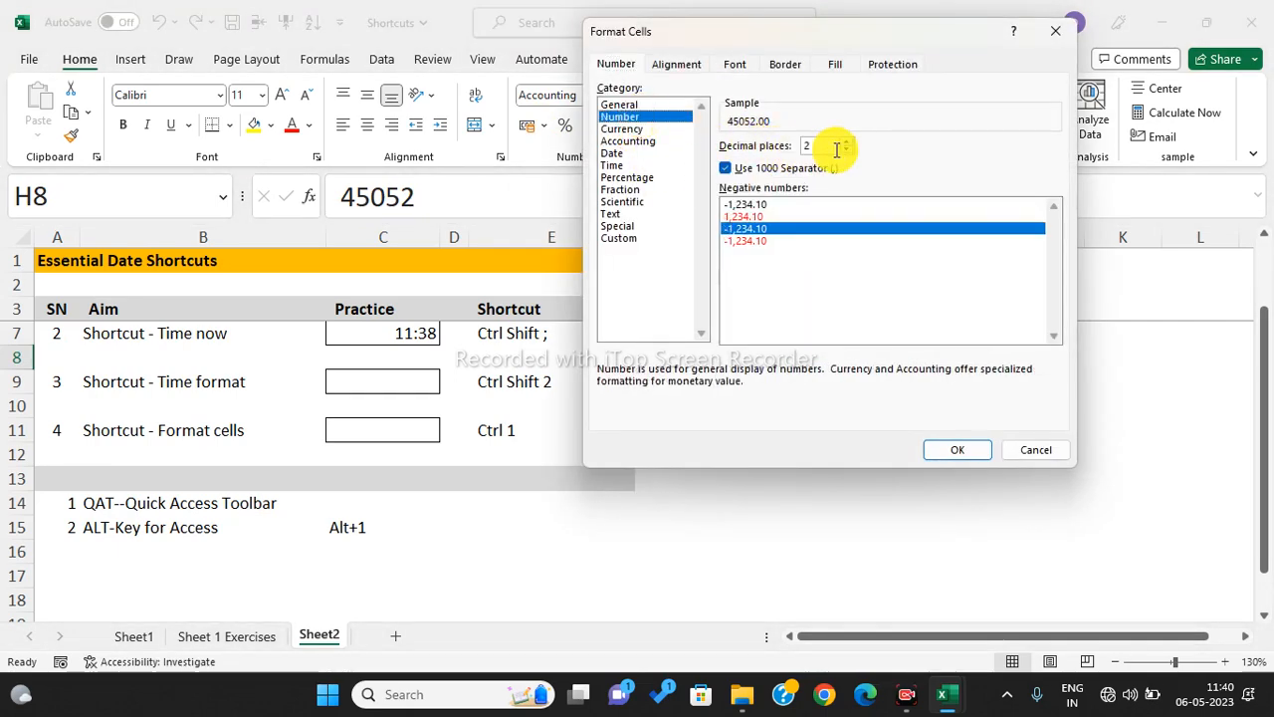
pyautogui.click(847, 152)
pyautogui.click(847, 151)
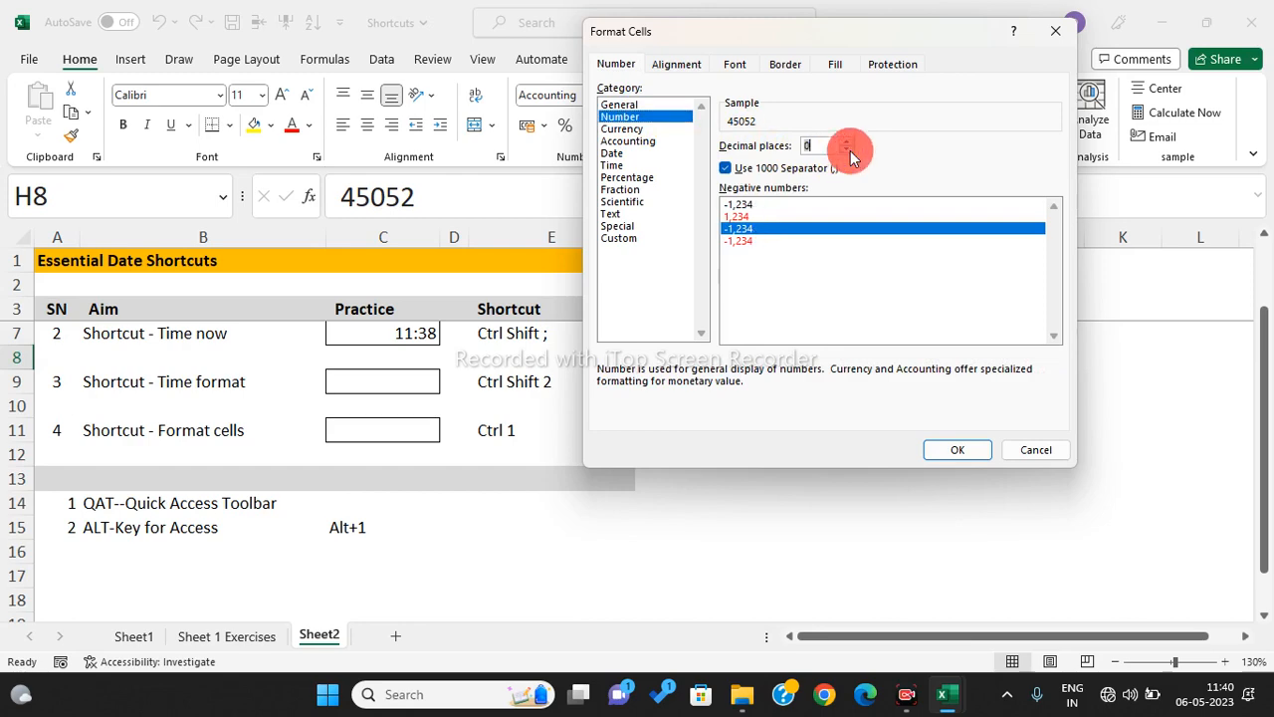
pyautogui.click(955, 449)
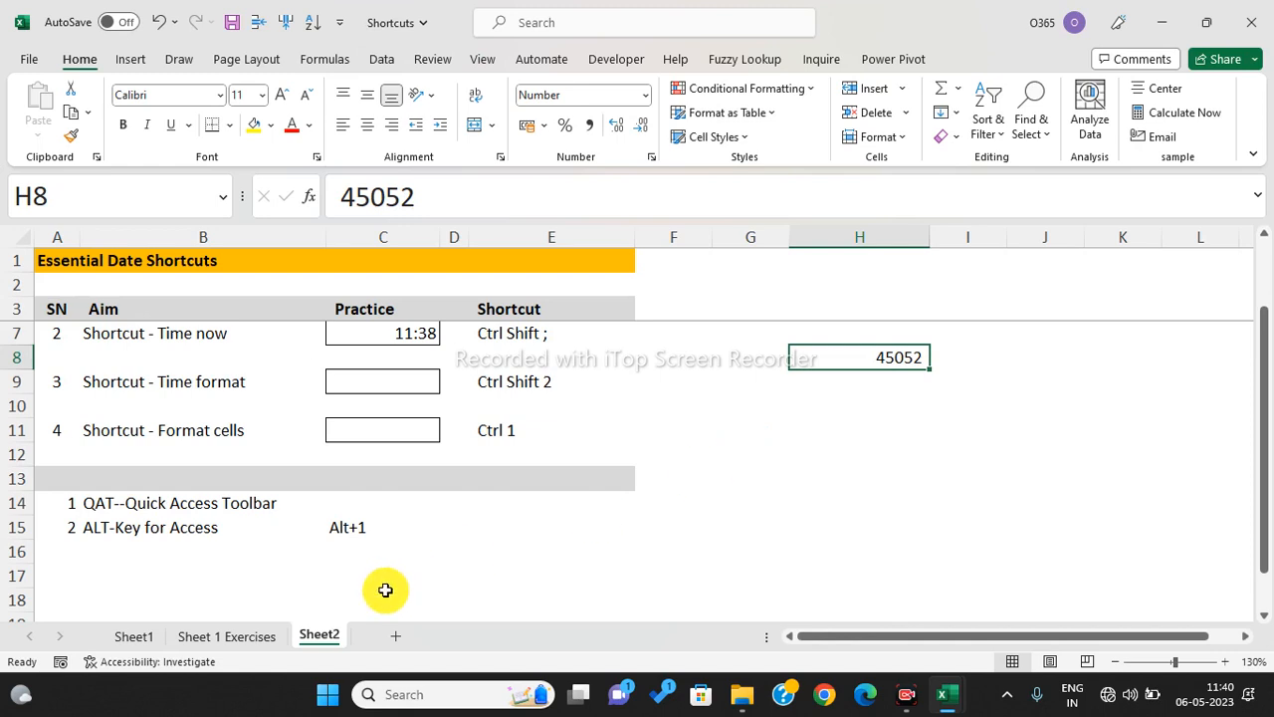
pyautogui.moveTo(76, 503); pyautogui.dragTo(234, 502)
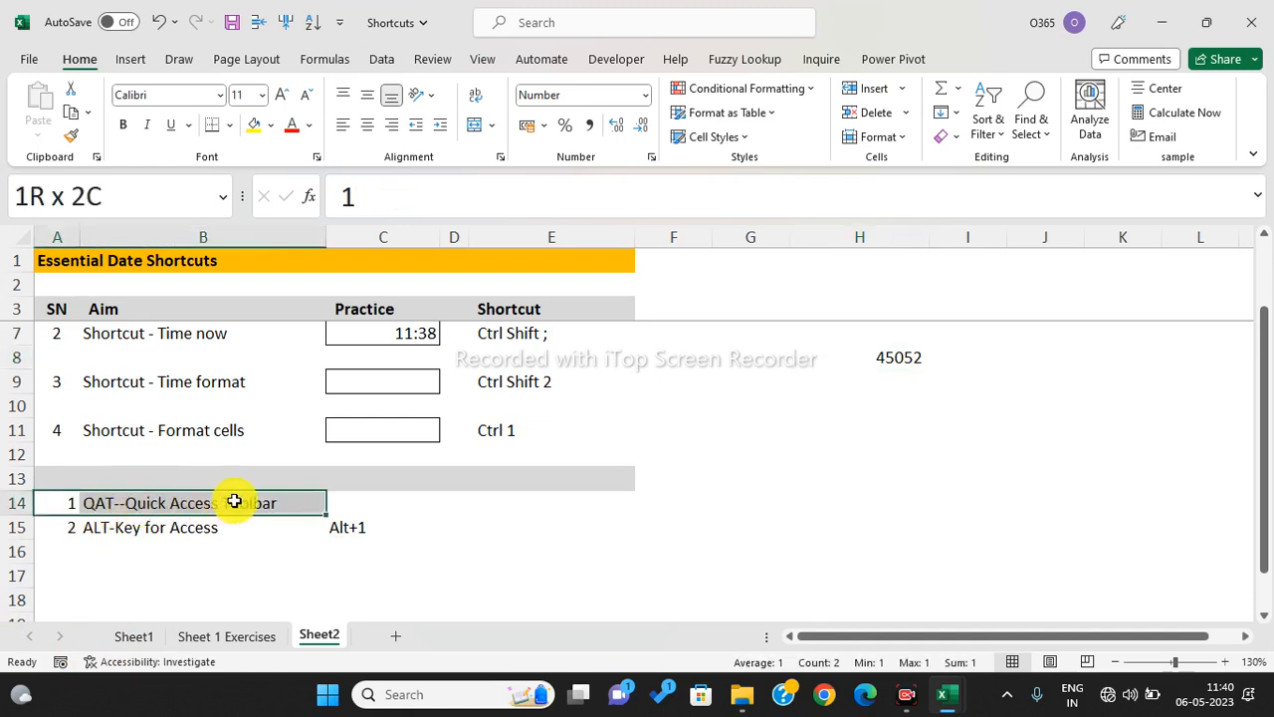
# - Extend the QAT note selection to row 15, select E12, then minimize the Shortcuts workbook
pyautogui.moveTo(234, 502); pyautogui.dragTo(229, 537)
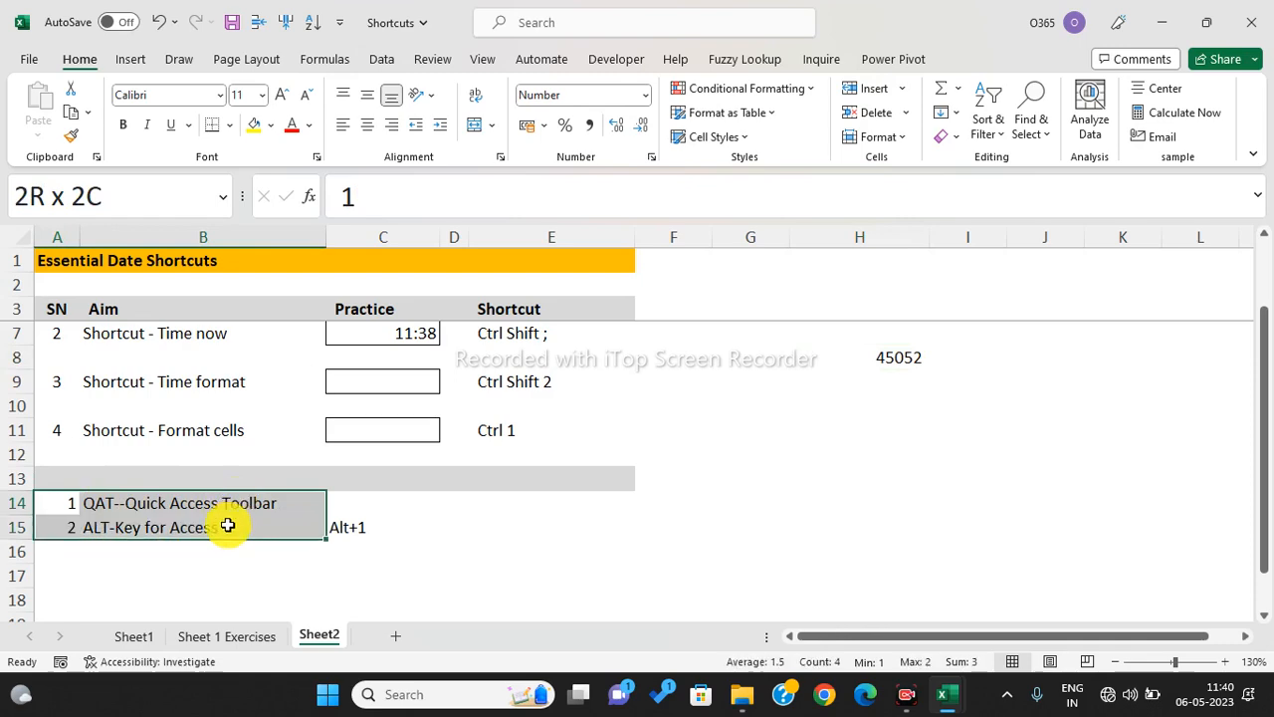
pyautogui.moveTo(228, 526); pyautogui.dragTo(228, 524)
pyautogui.click(520, 460)
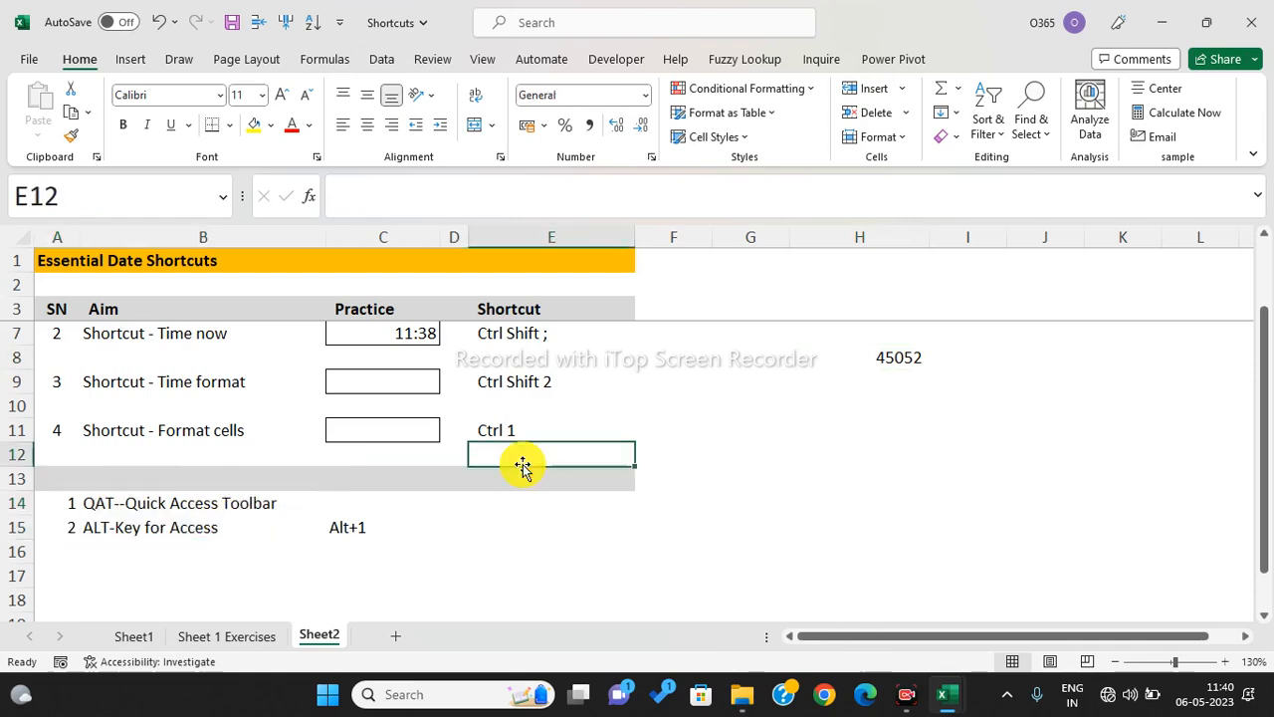
pyautogui.click(1161, 22)
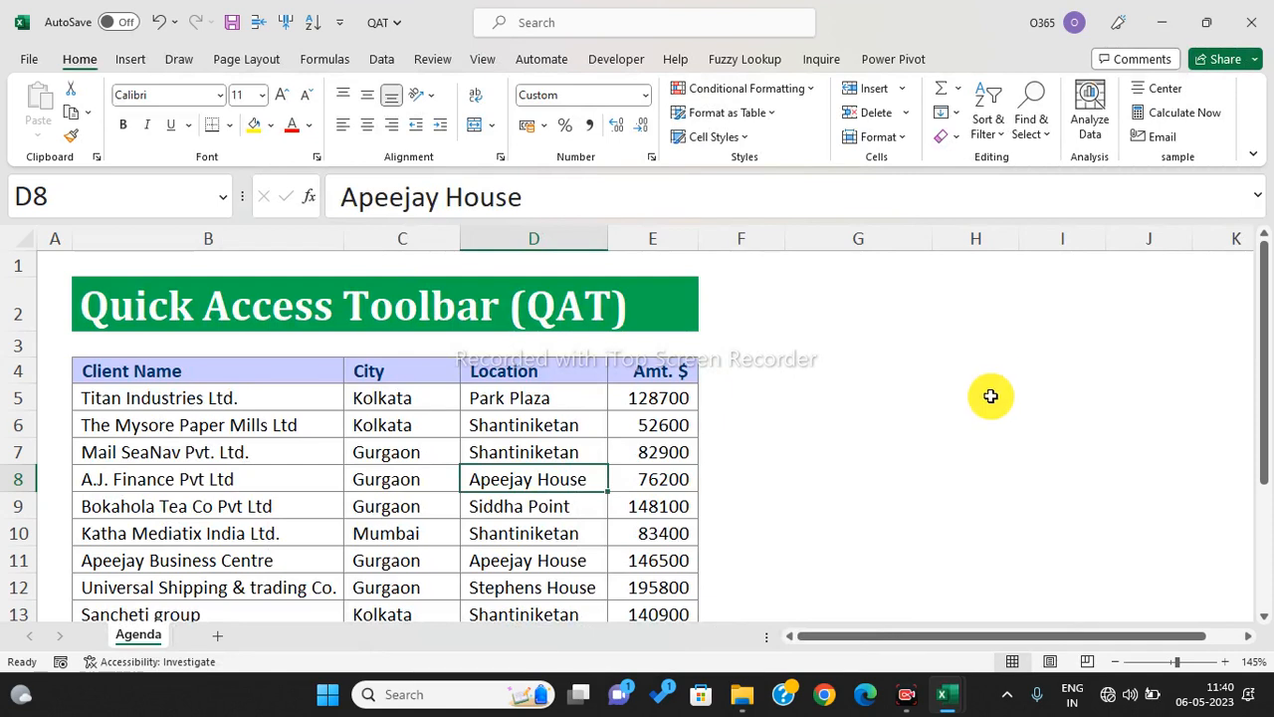
pyautogui.click(977, 418)
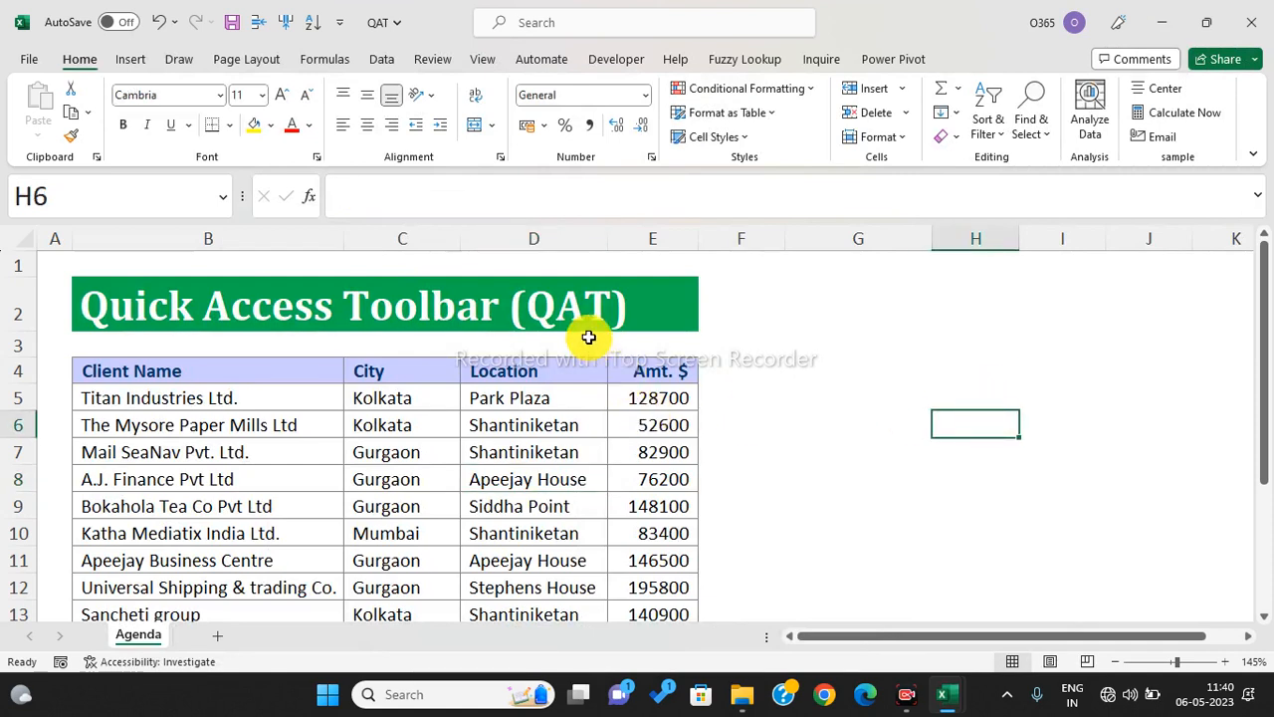
pyautogui.click(537, 468)
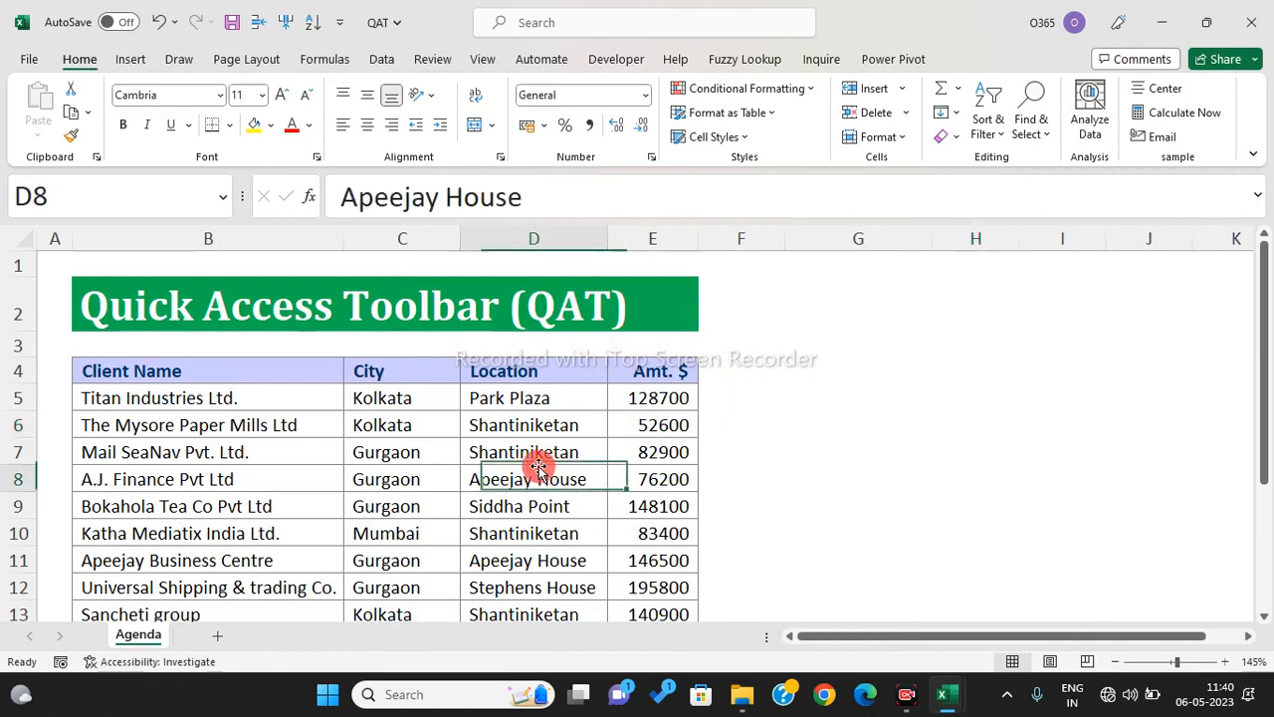
pyautogui.click(420, 457)
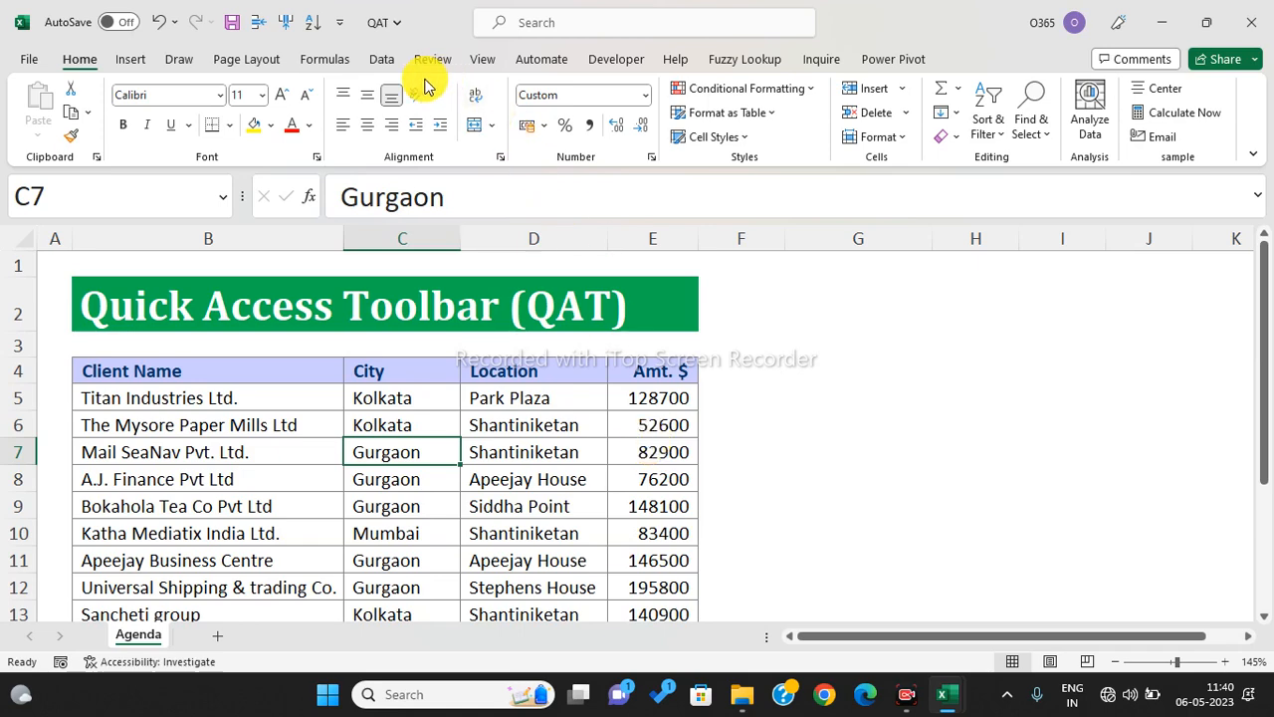
pyautogui.click(381, 57)
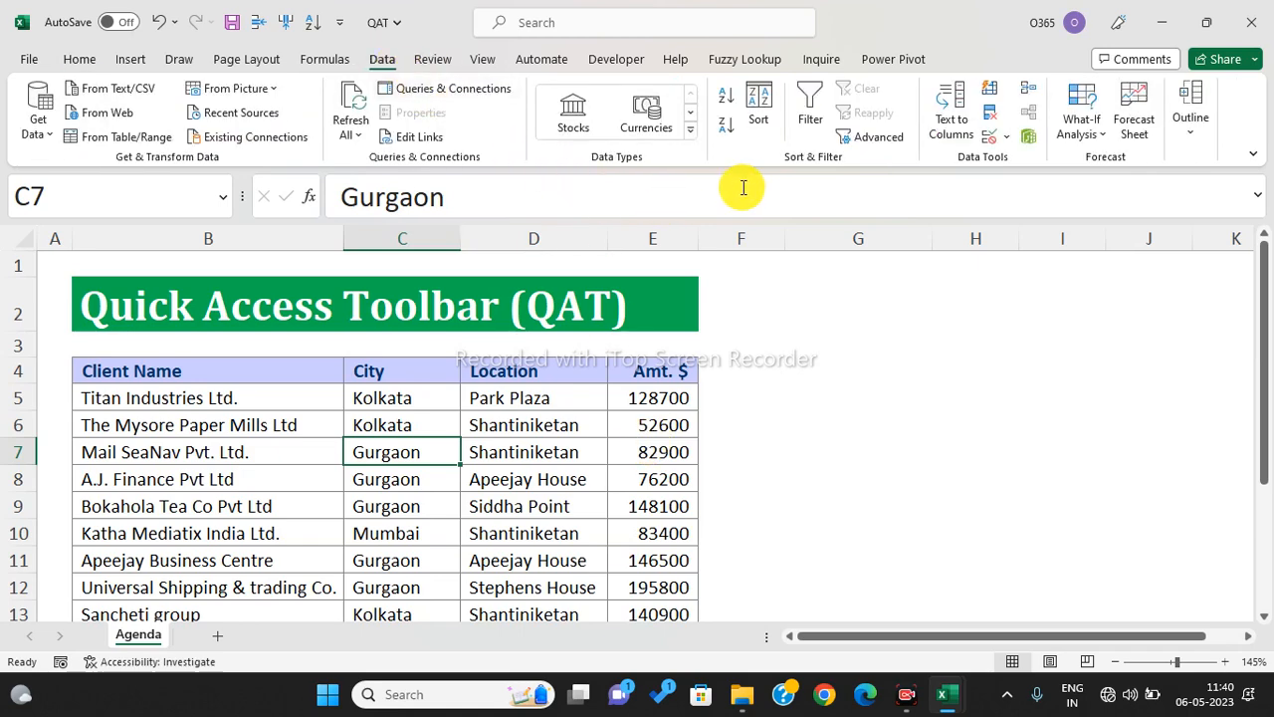
pyautogui.click(757, 105)
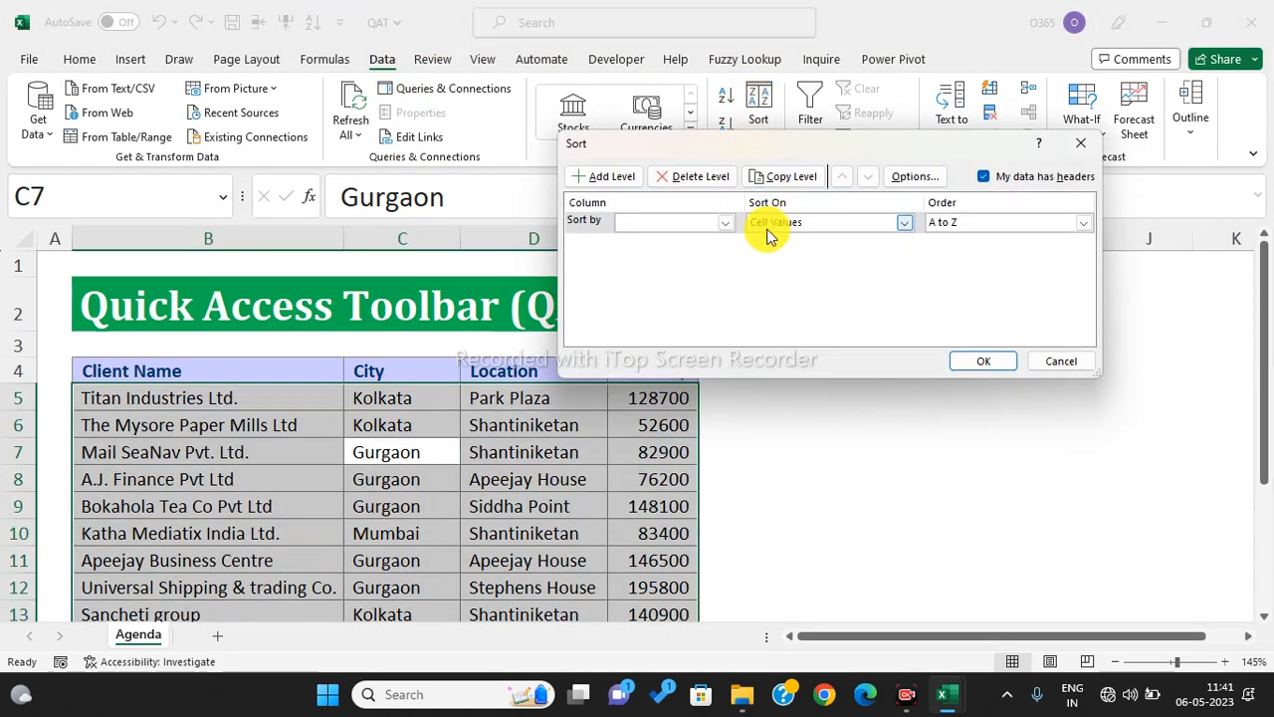
pyautogui.click(729, 222)
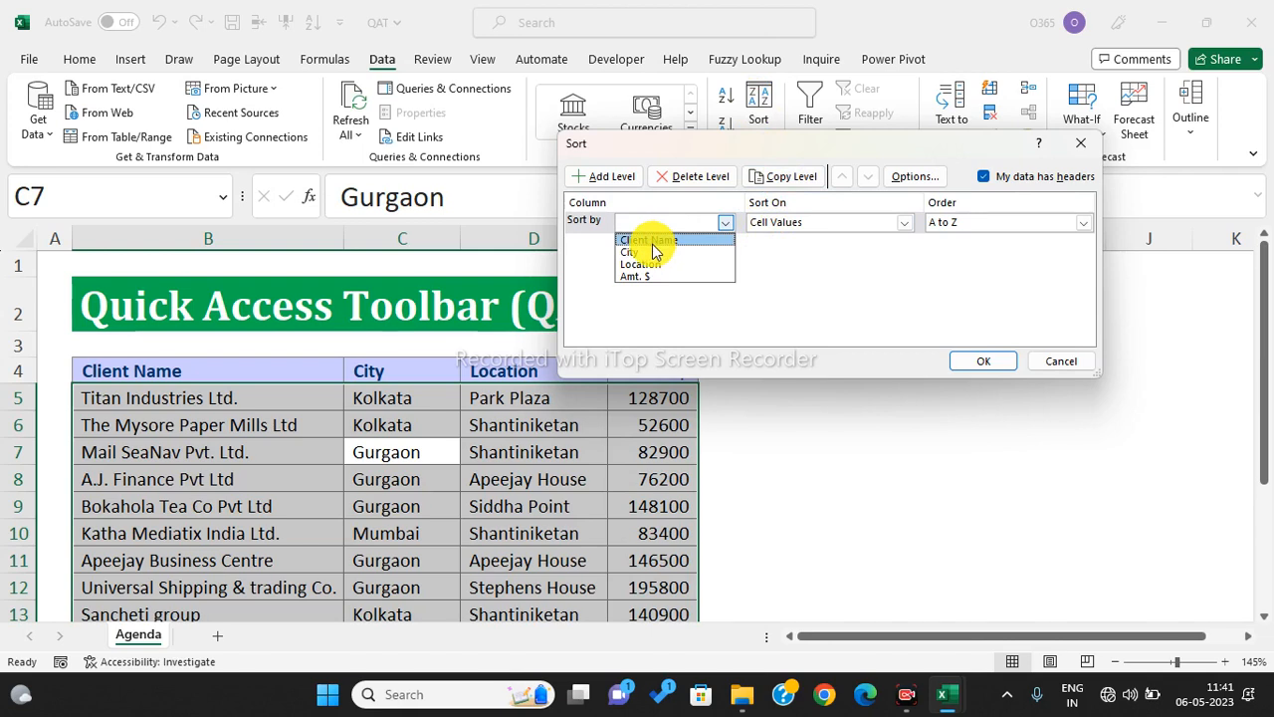
pyautogui.click(657, 276)
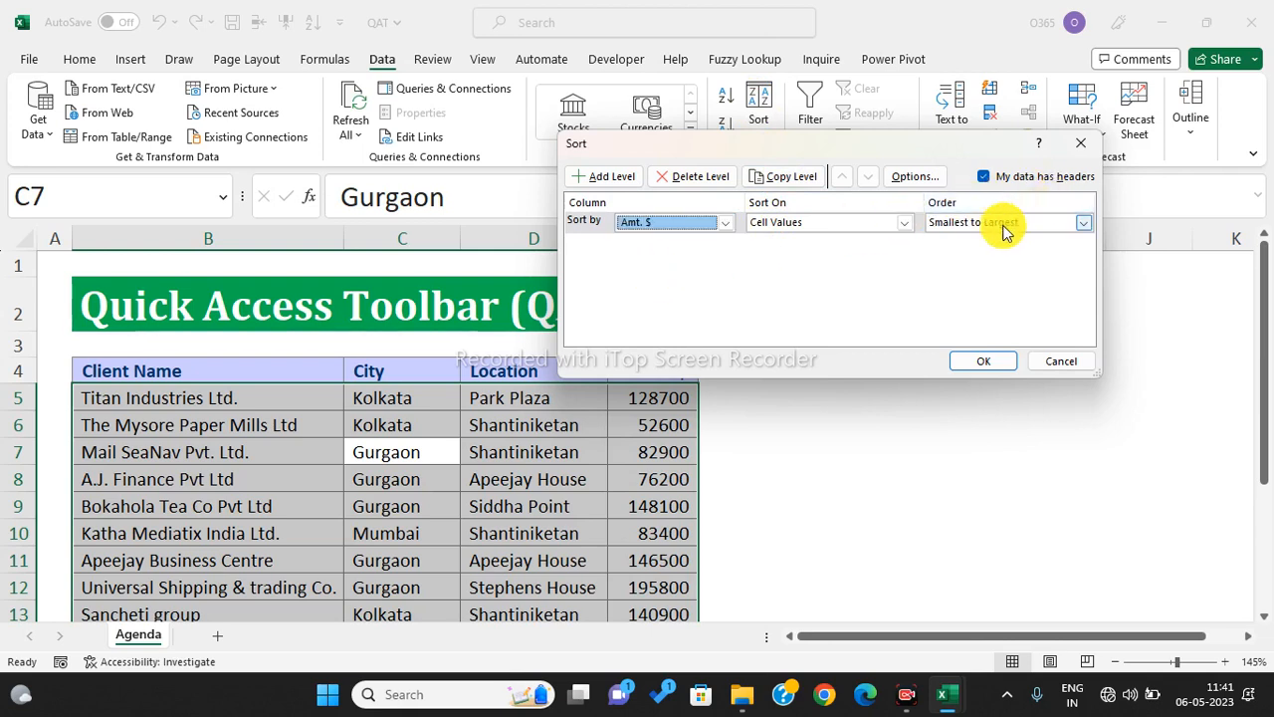
pyautogui.click(1001, 225)
pyautogui.click(971, 240)
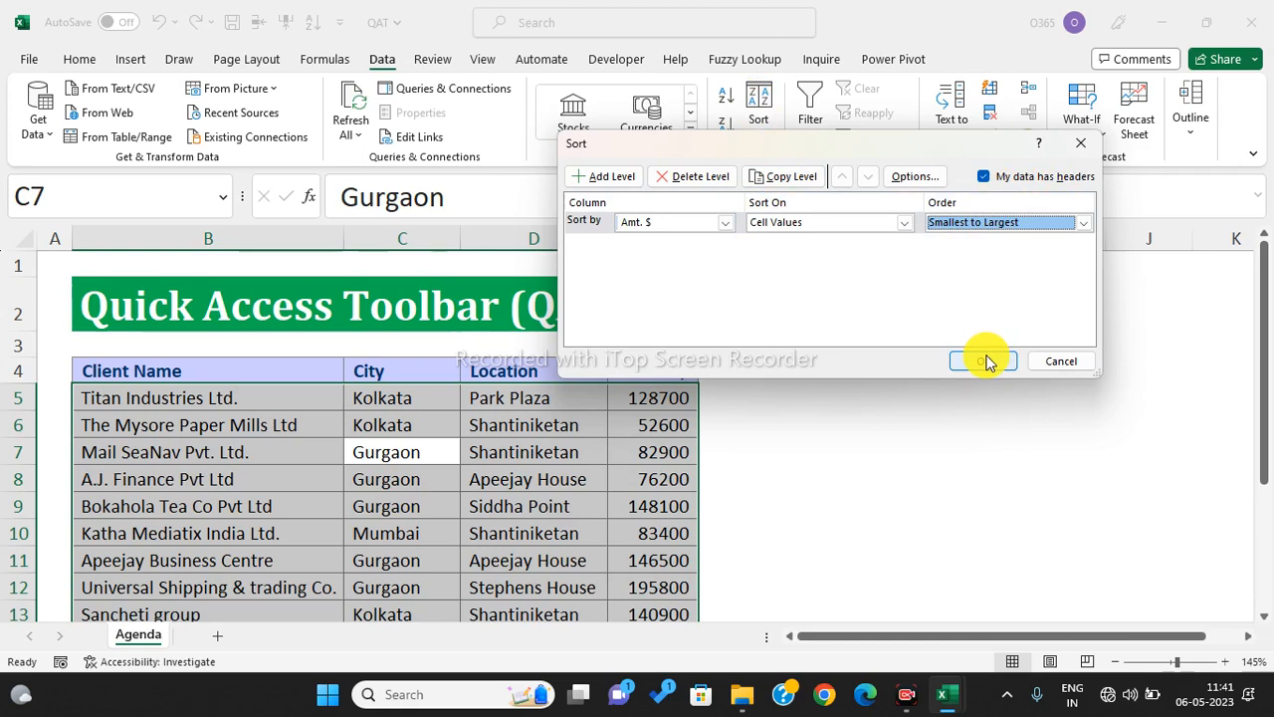
pyautogui.click(1059, 365)
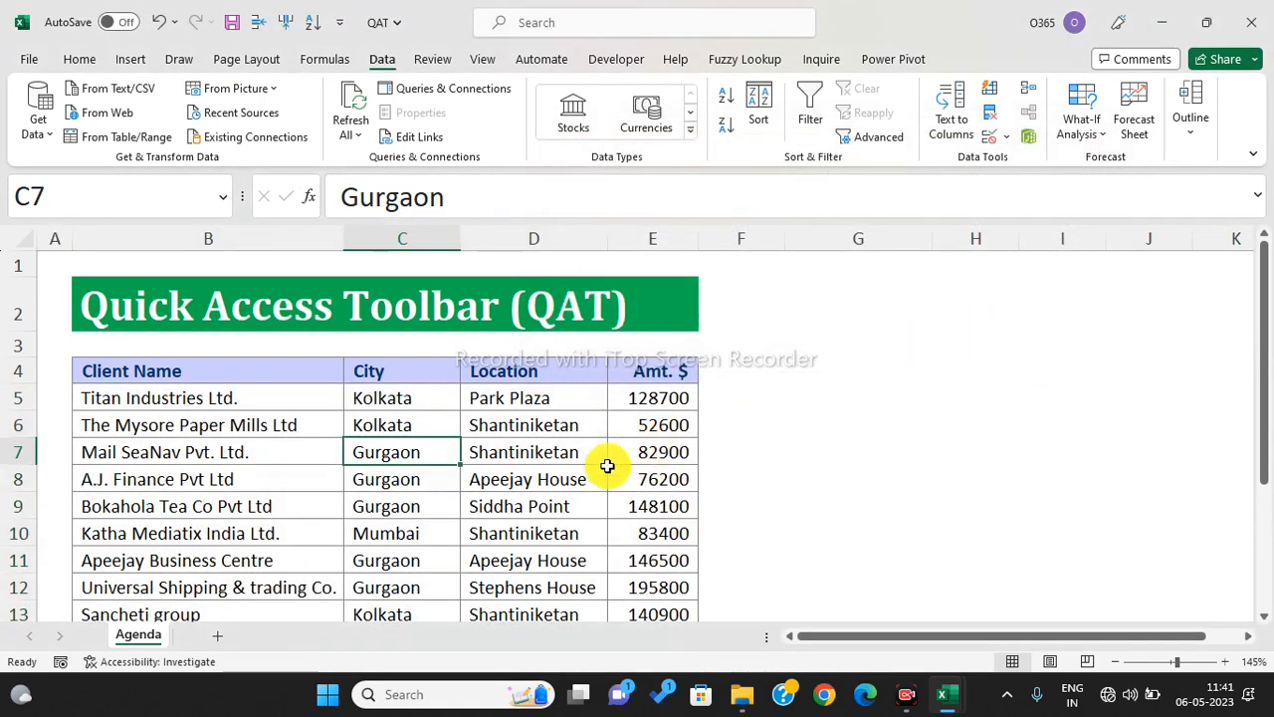
pyautogui.click(635, 478)
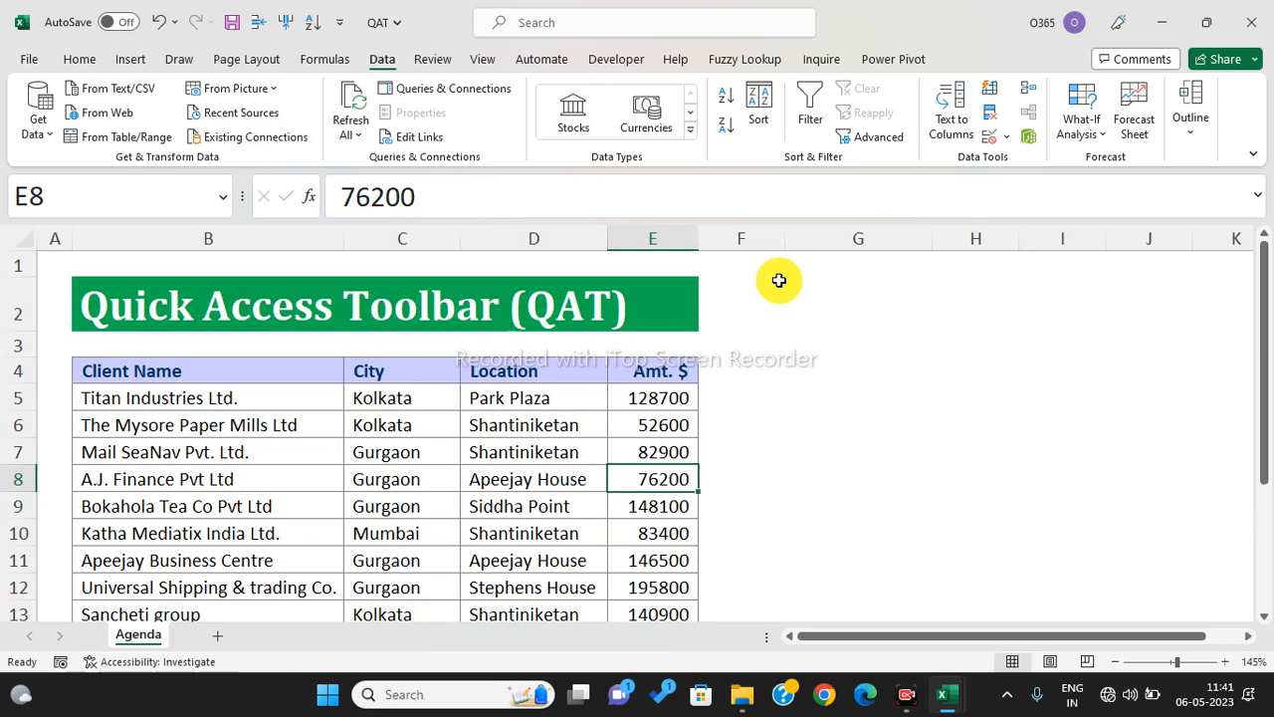
# - Toggle the table between smallest-first and largest-first Amt. $ order, peeking at Custom Sort without applying it
pyautogui.click(725, 99)
pyautogui.click(726, 123)
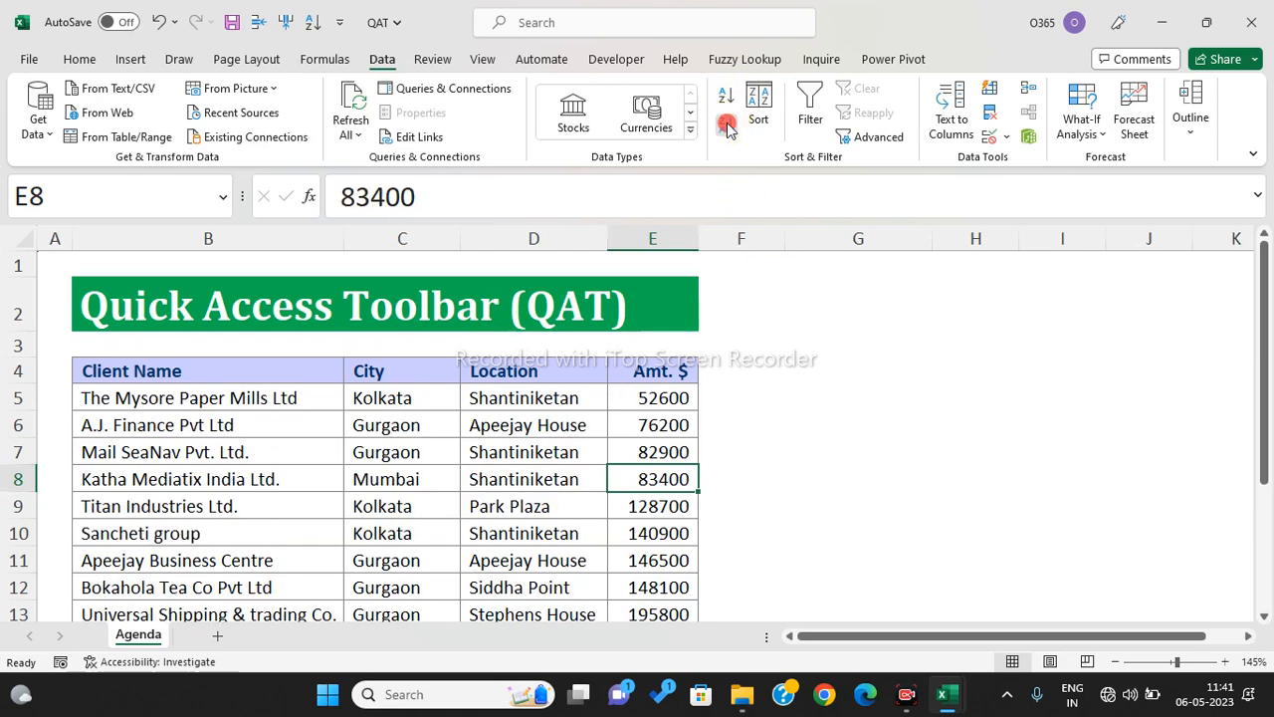
pyautogui.click(723, 99)
pyautogui.click(727, 122)
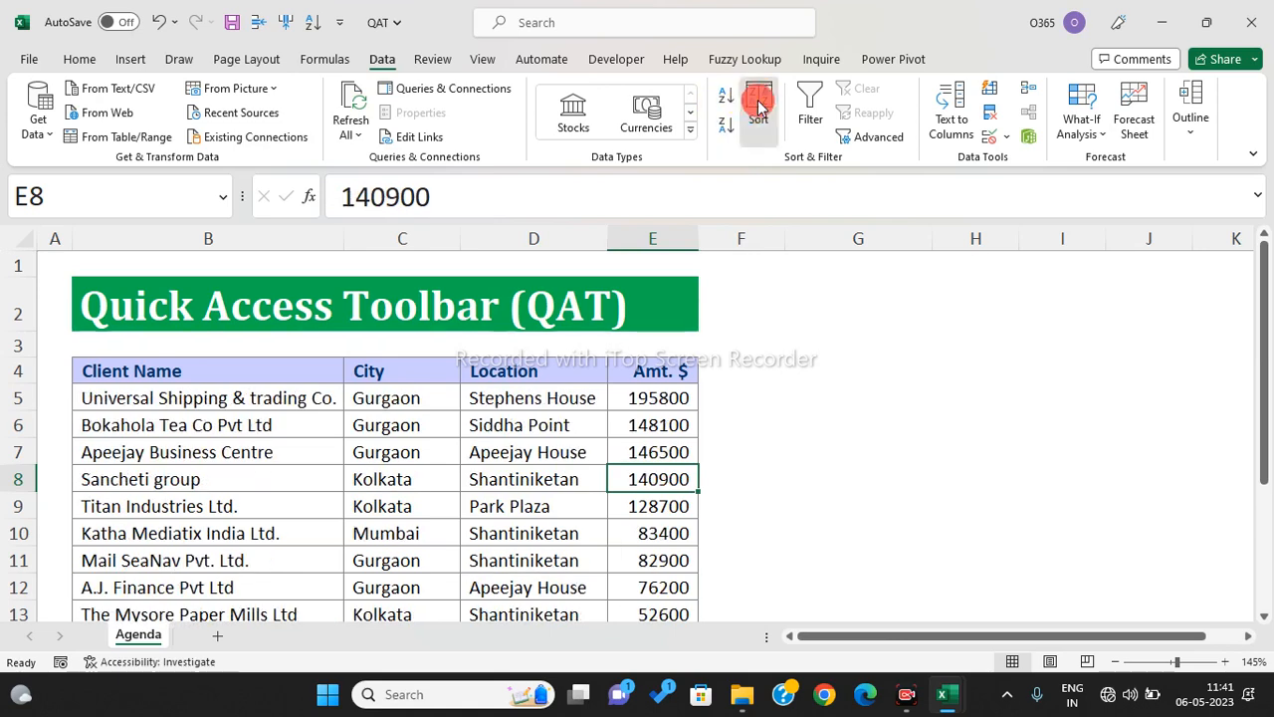
pyautogui.click(757, 107)
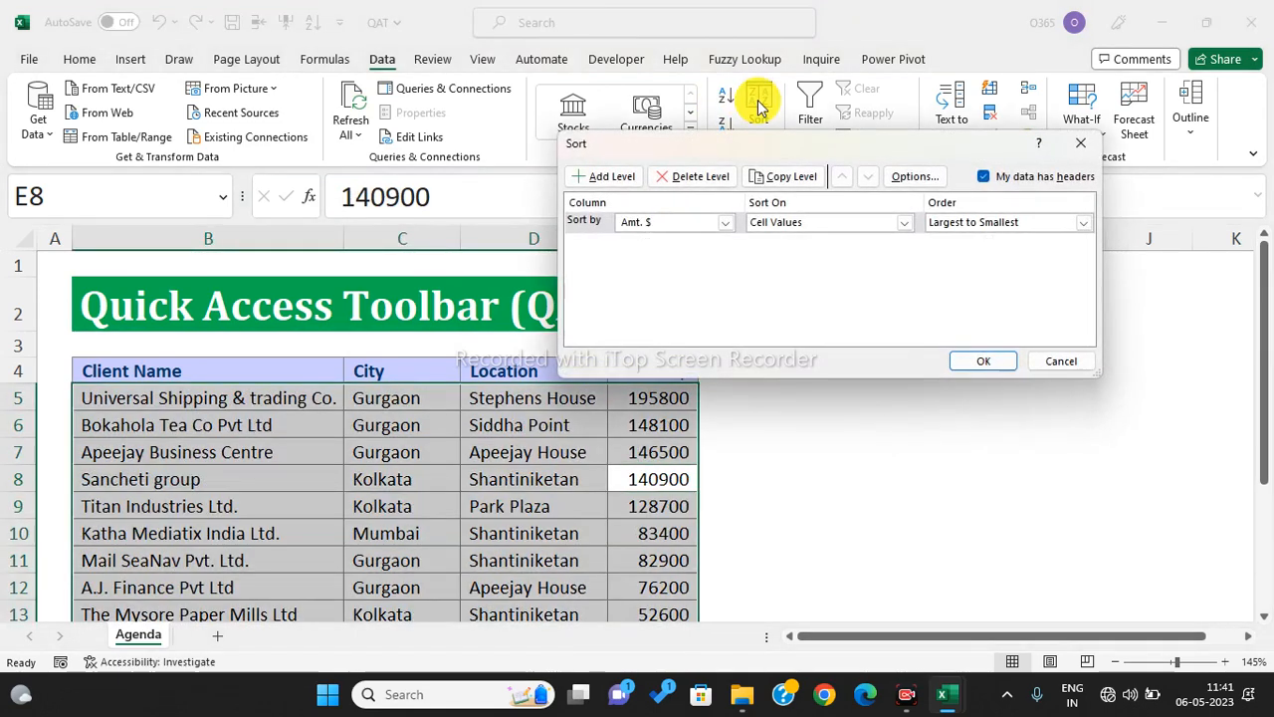
pyautogui.press('Escape')
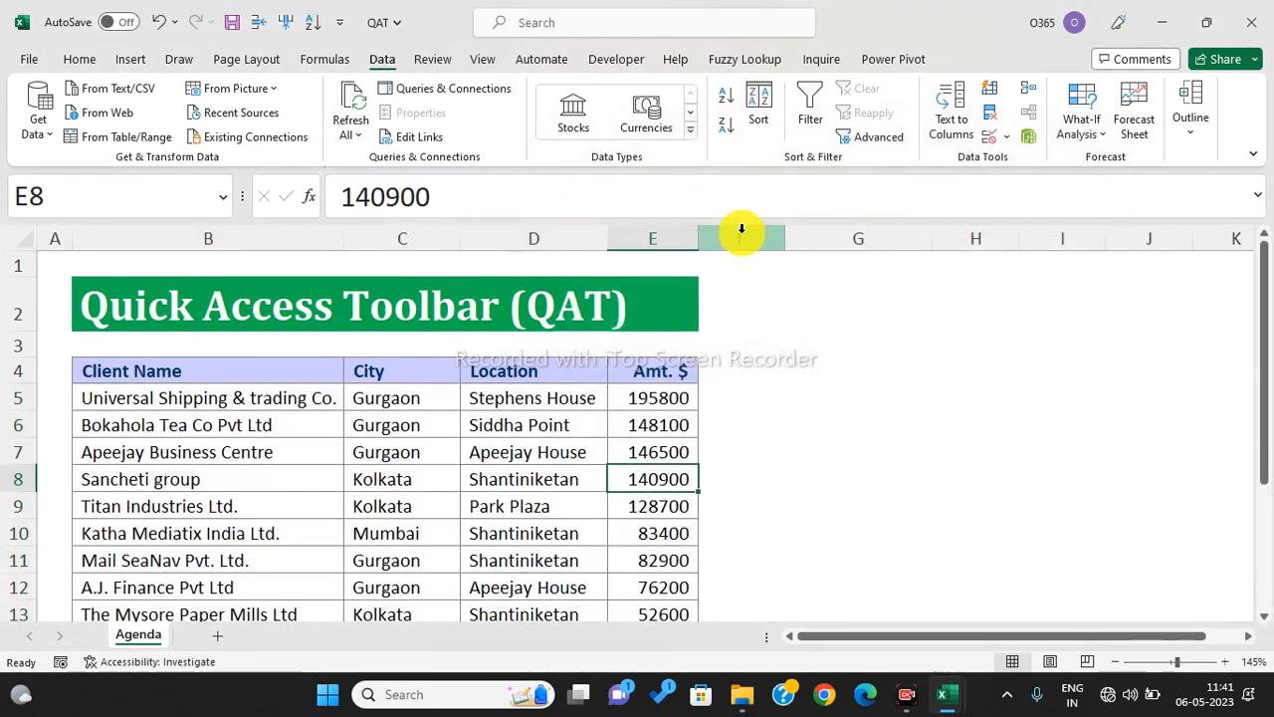
pyautogui.click(722, 97)
pyautogui.click(726, 121)
pyautogui.click(723, 96)
pyautogui.click(725, 121)
pyautogui.click(723, 96)
pyautogui.click(759, 111)
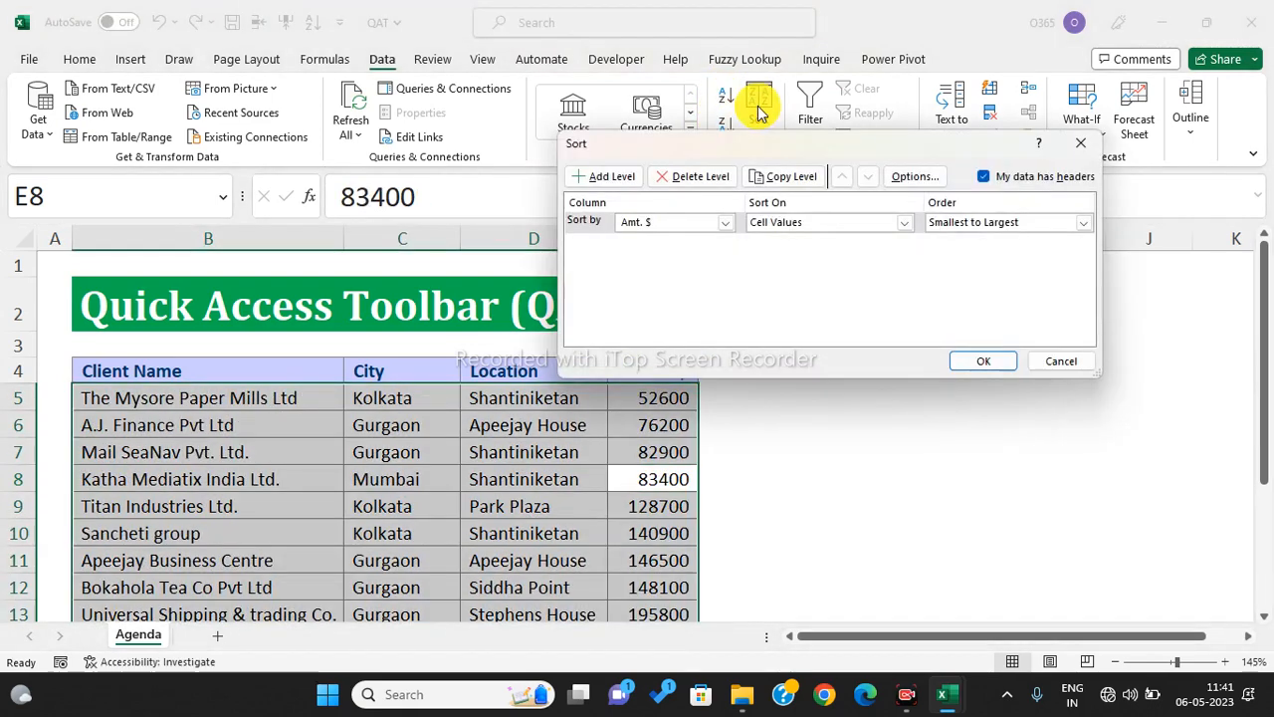
pyautogui.click(727, 228)
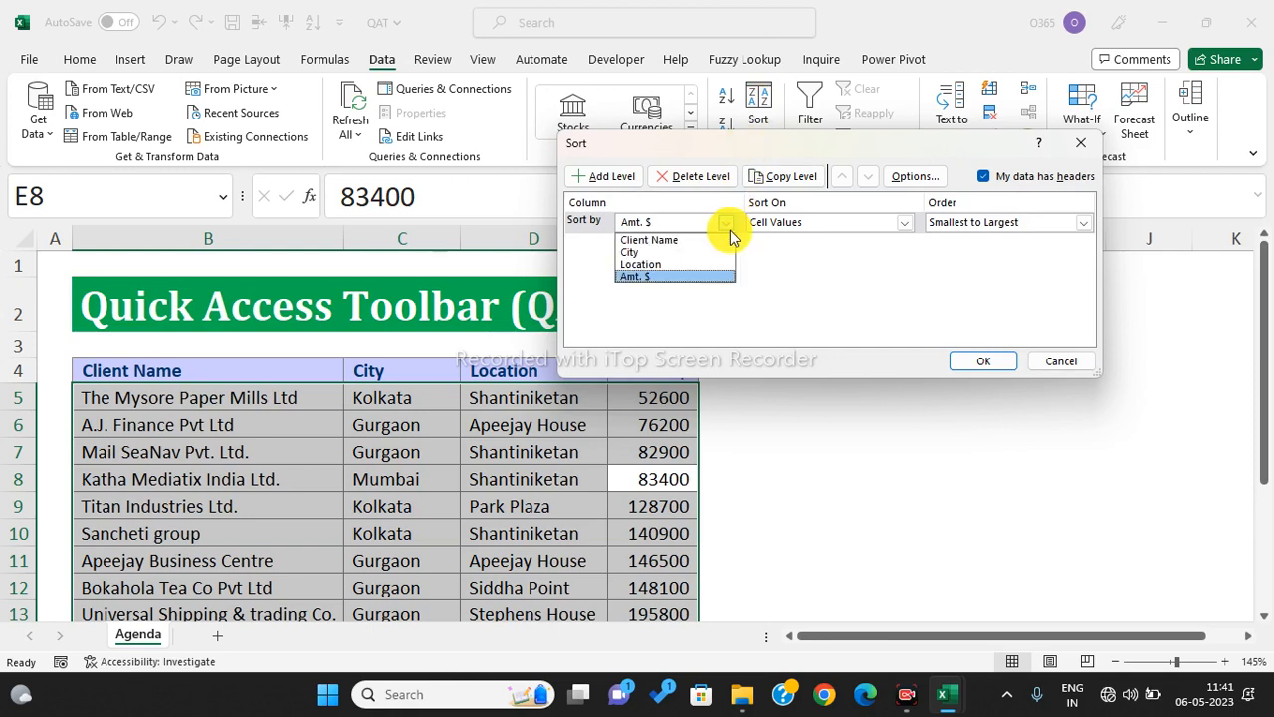
pyautogui.press('Escape')
pyautogui.press('Escape')
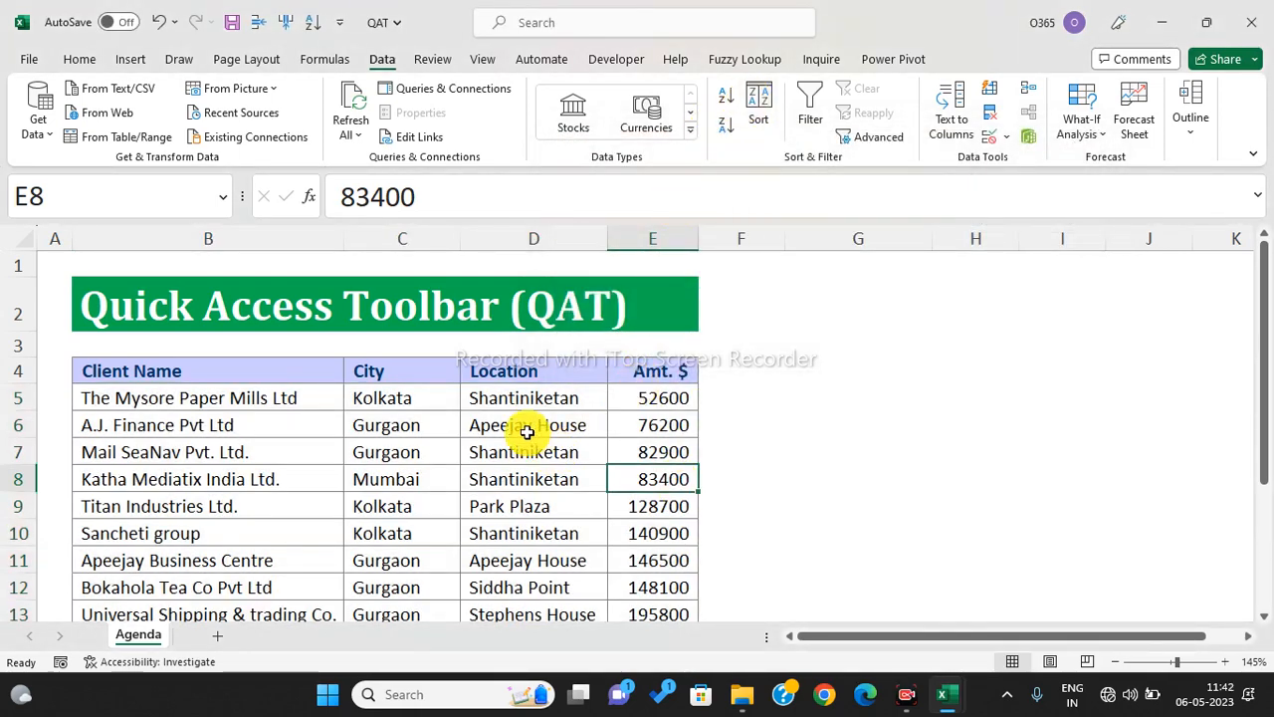
# - Sort the table by City A to Z, then by Client Name A to Z
pyautogui.click(407, 474)
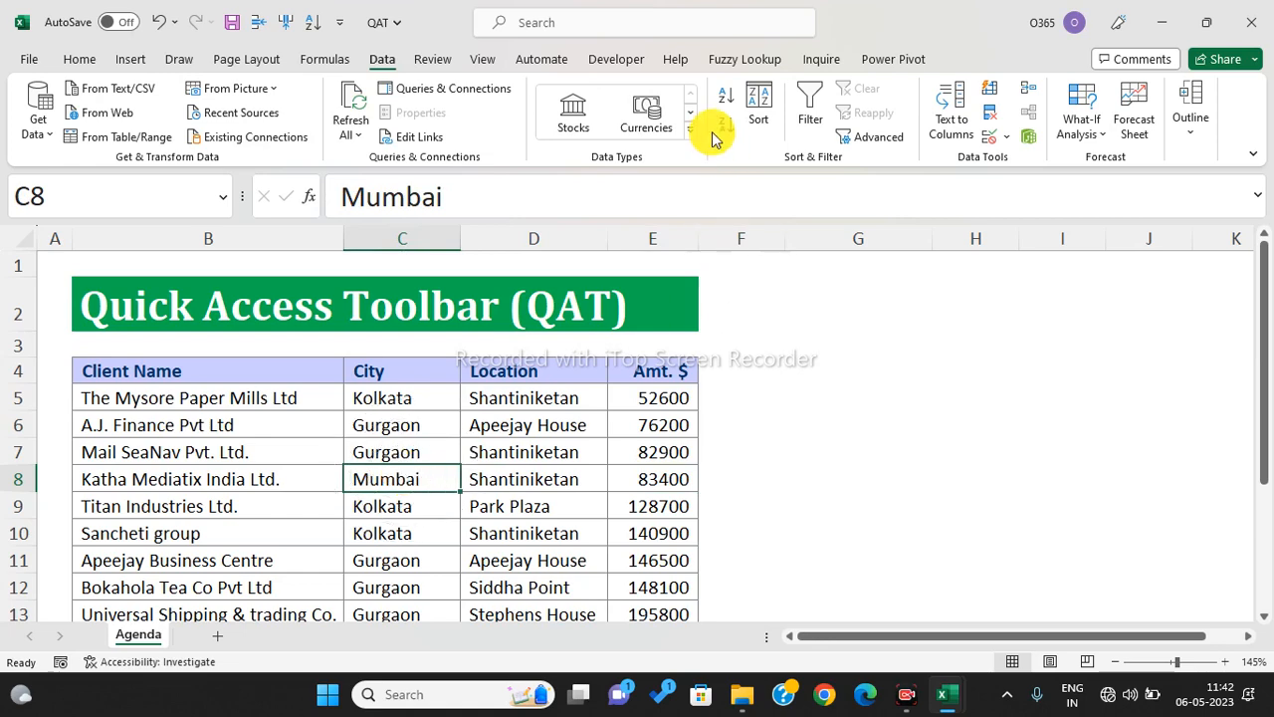
pyautogui.click(726, 95)
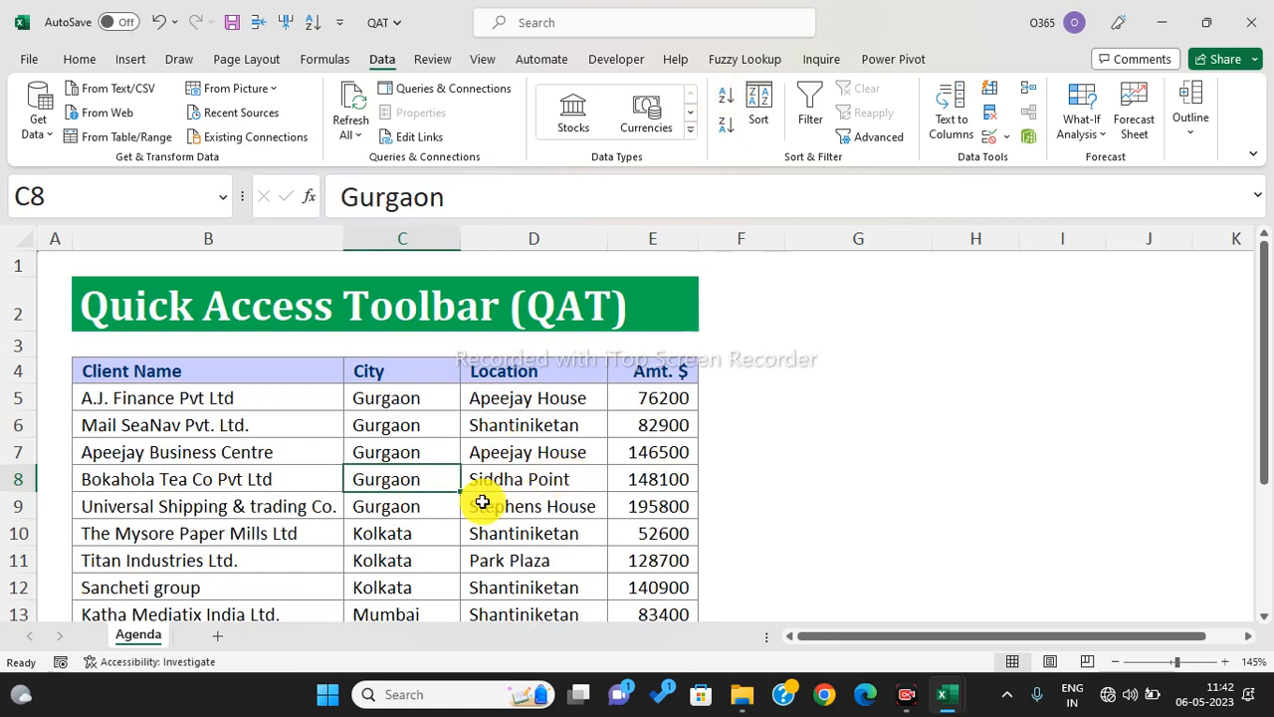
pyautogui.click(312, 503)
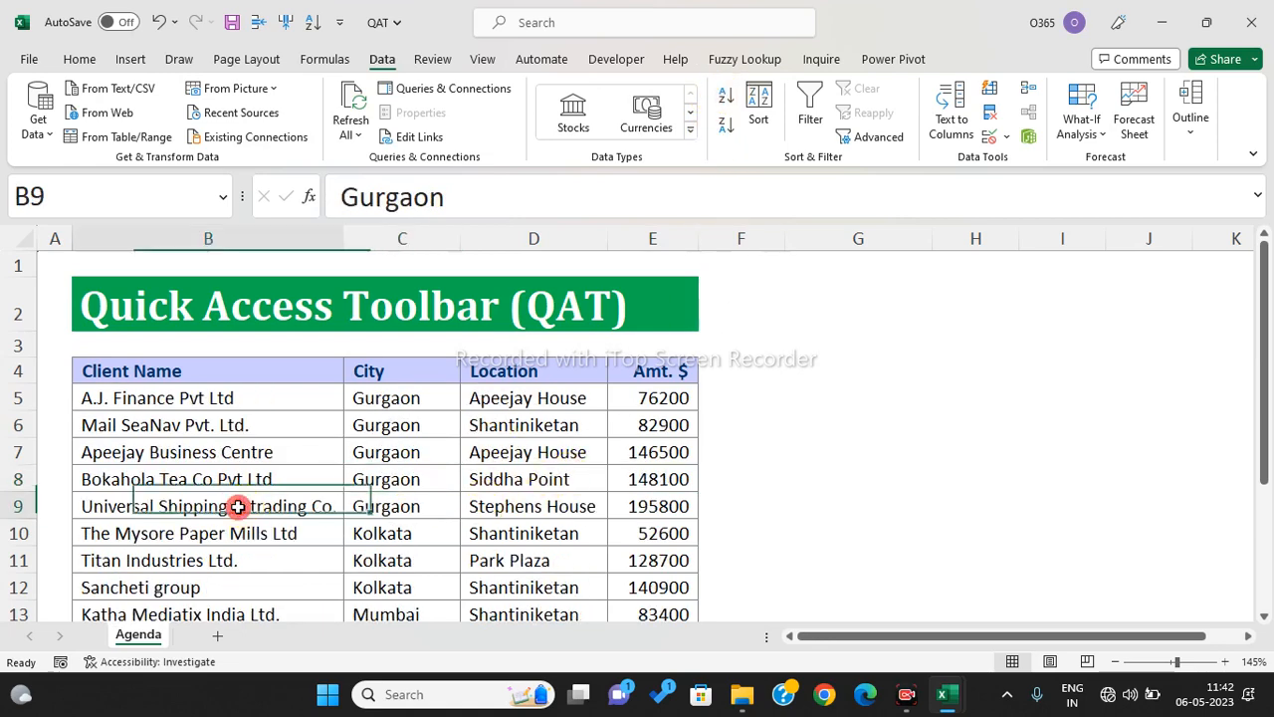
pyautogui.click(724, 95)
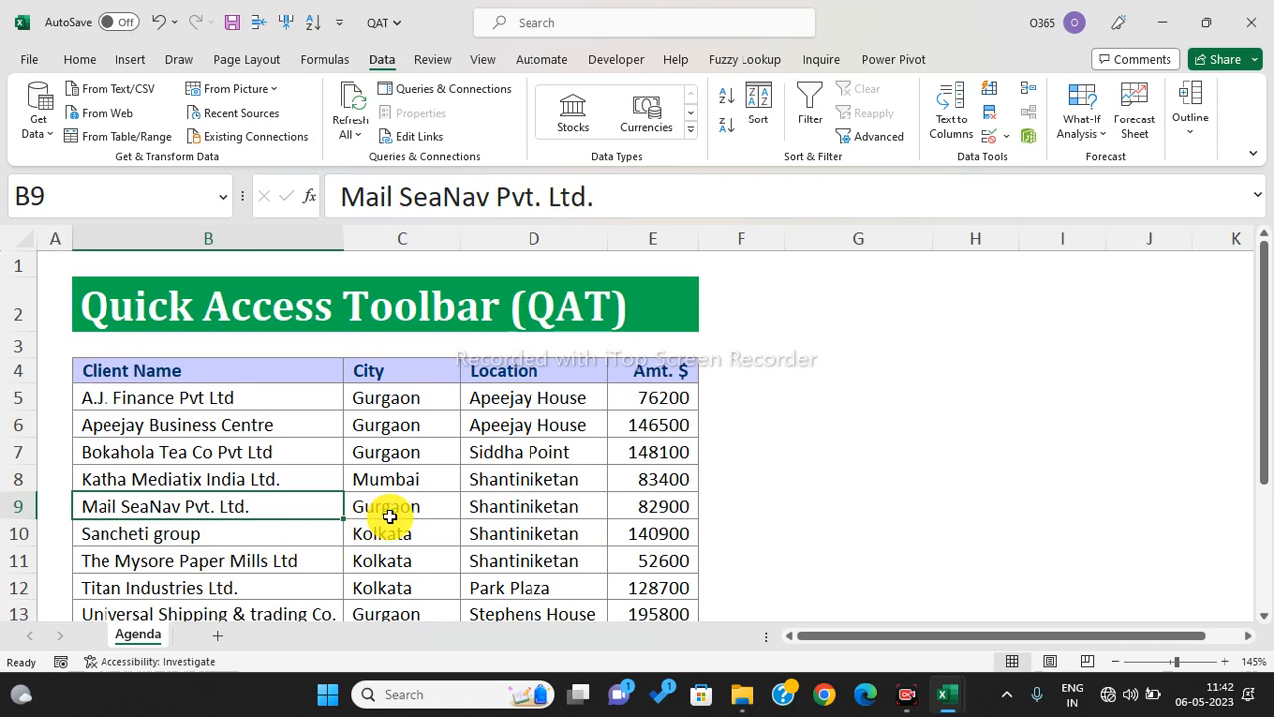
# - Remove two extra sort shortcuts from the Quick Access Toolbar and add Sort A to Z to it
pyautogui.click(90, 58)
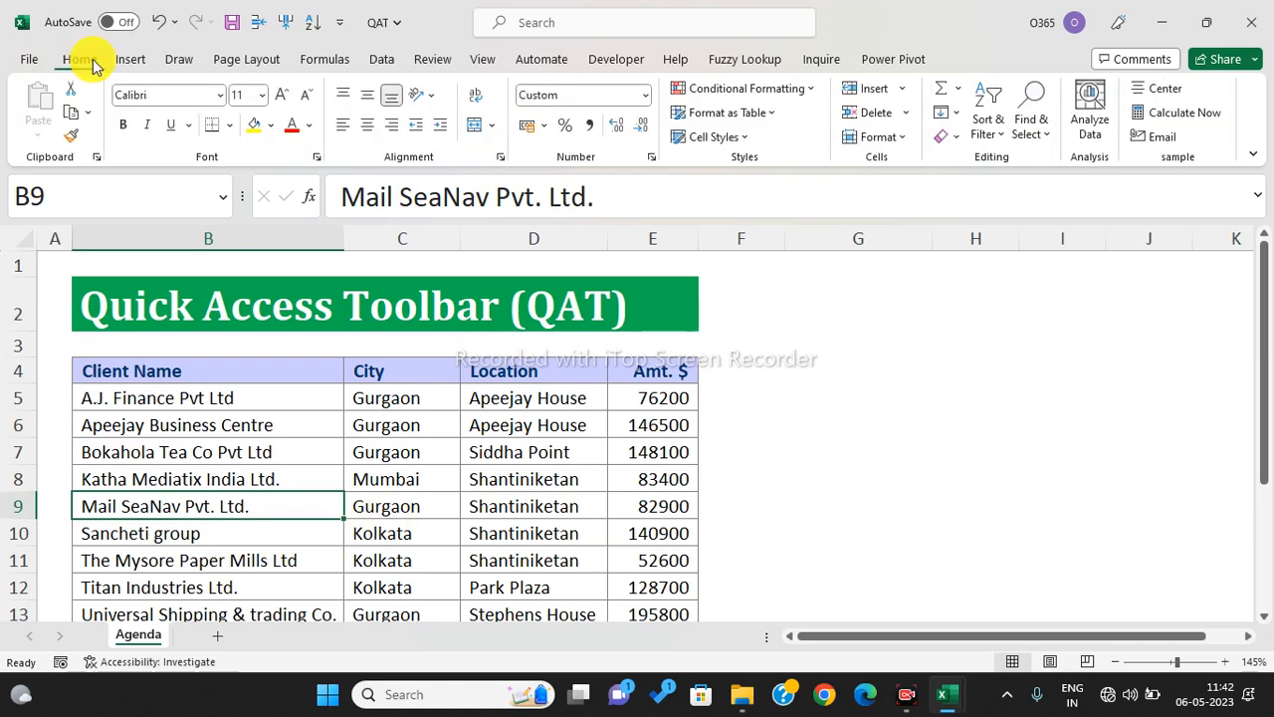
pyautogui.click(380, 60)
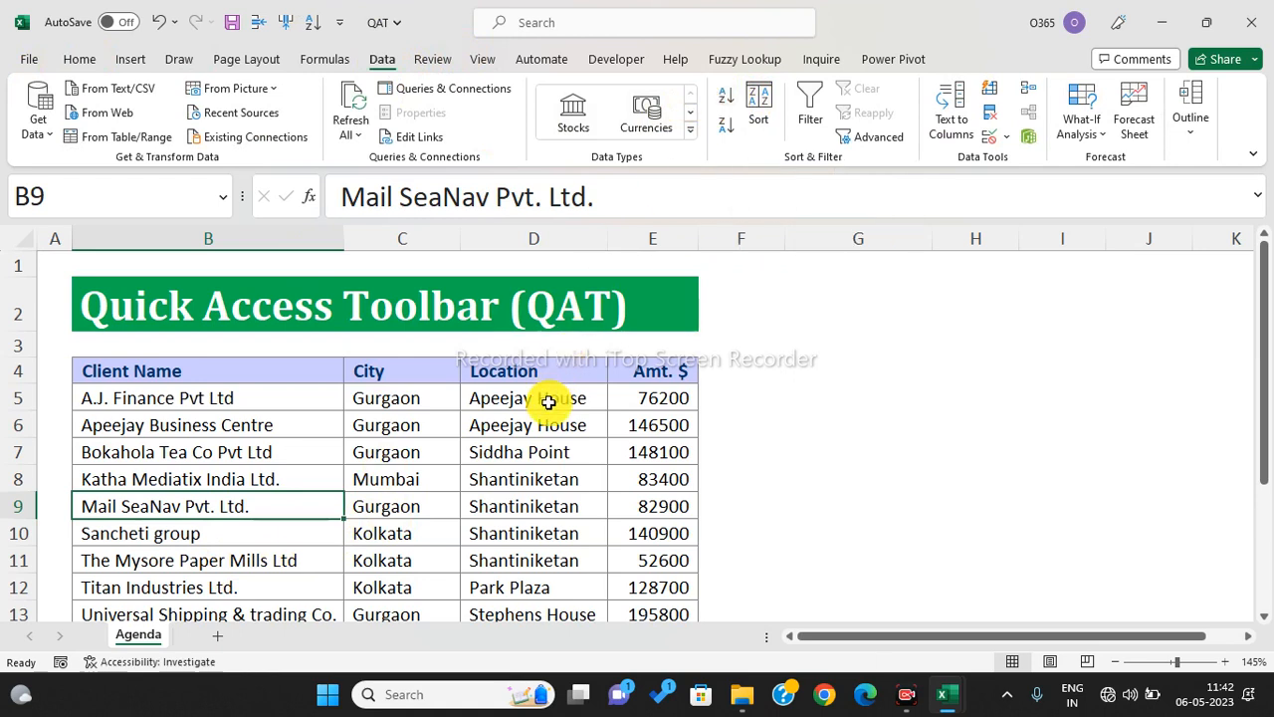
pyautogui.rightClick(310, 24)
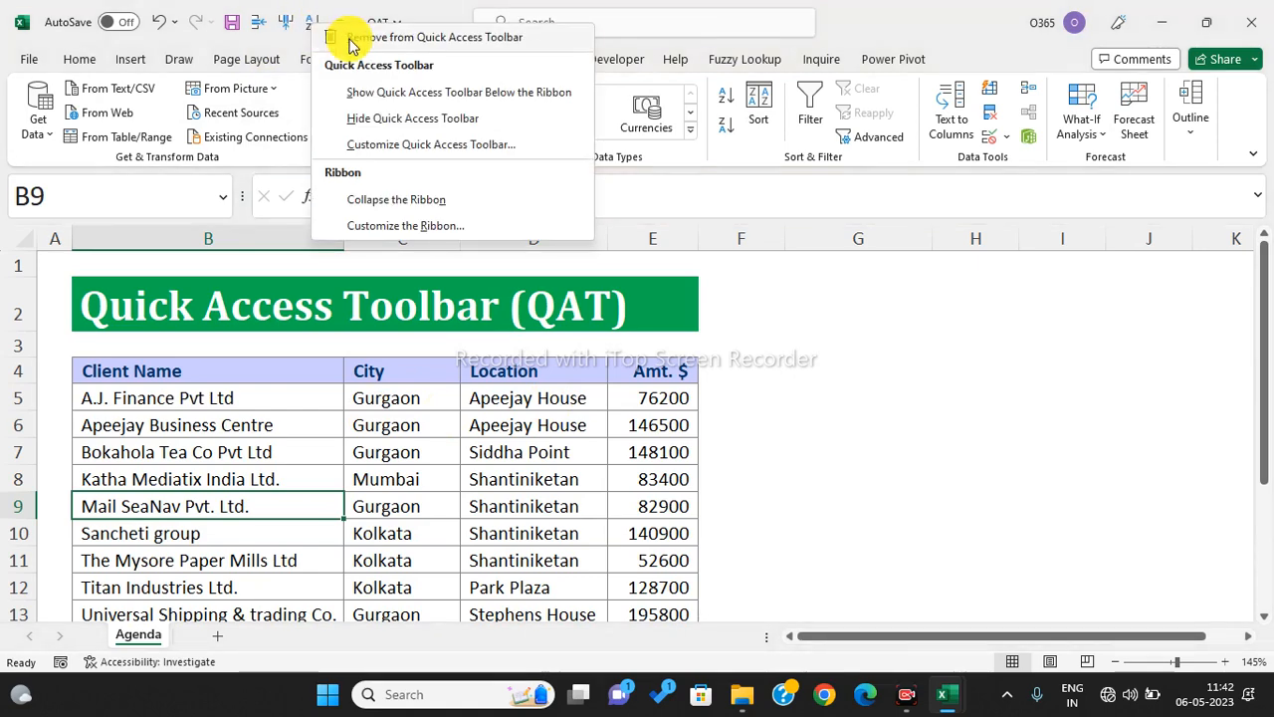
pyautogui.click(320, 37)
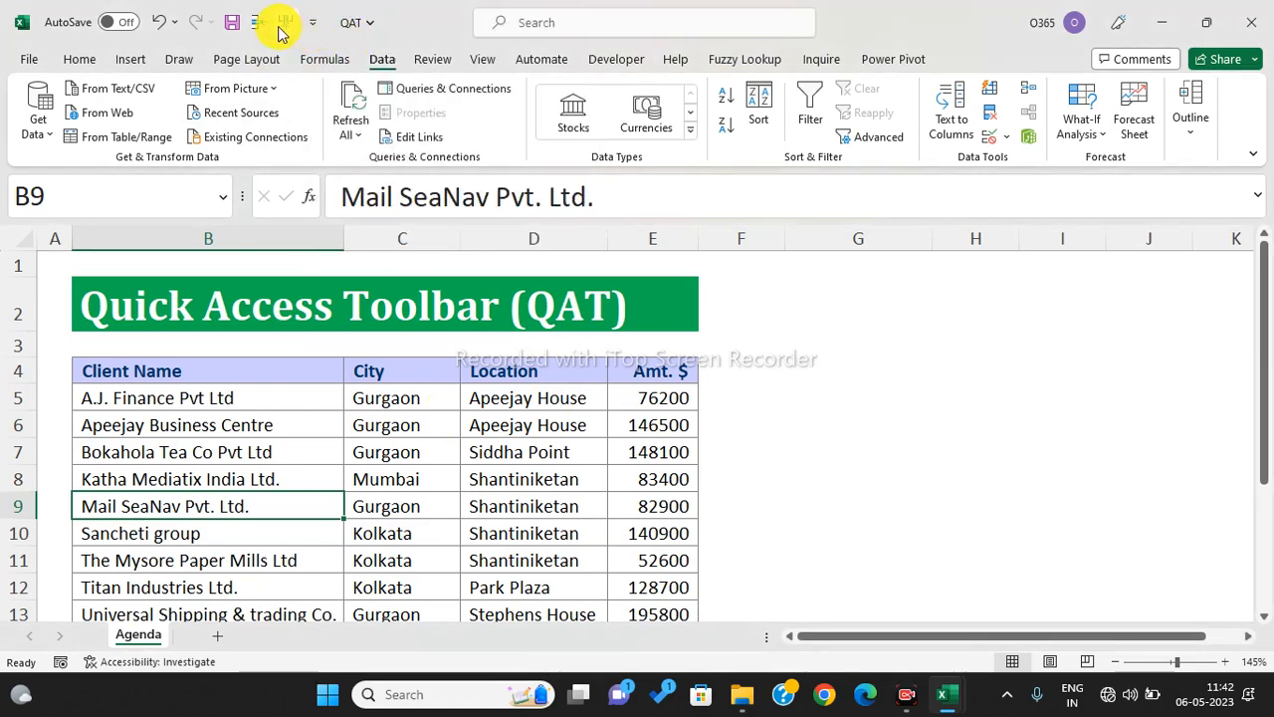
pyautogui.rightClick(291, 24)
pyautogui.click(316, 40)
pyautogui.rightClick(259, 23)
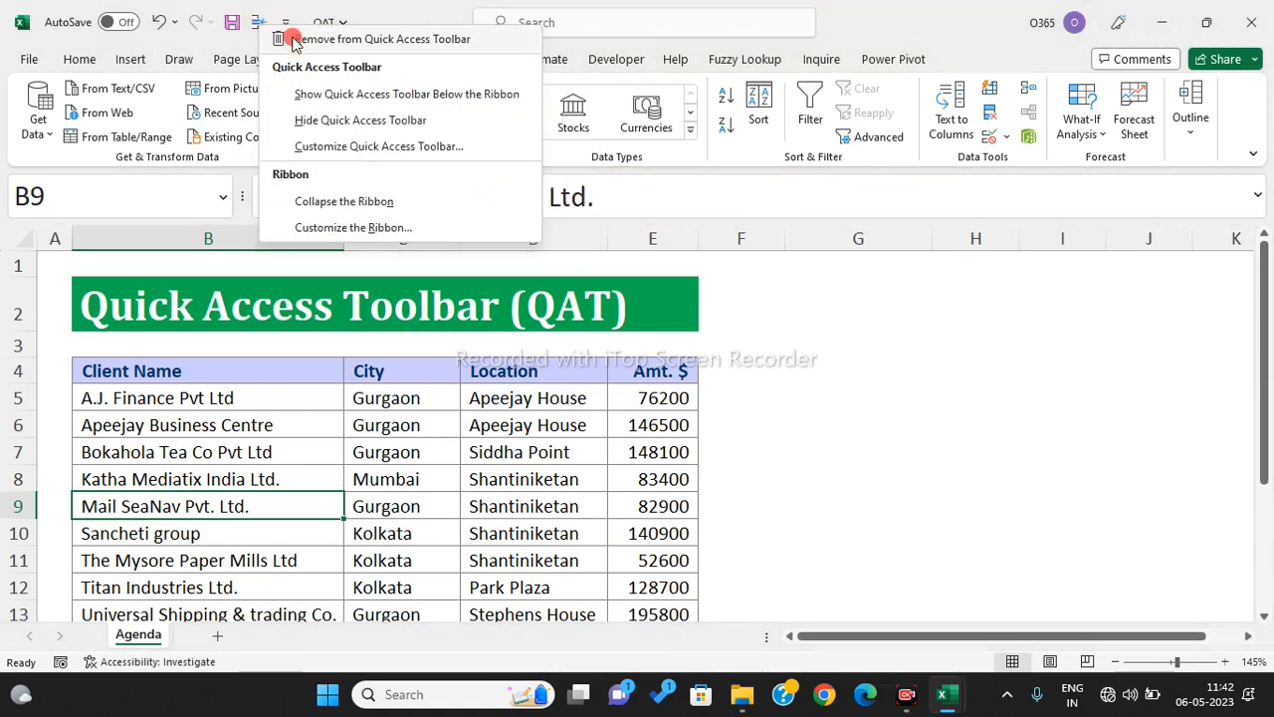
pyautogui.click(318, 36)
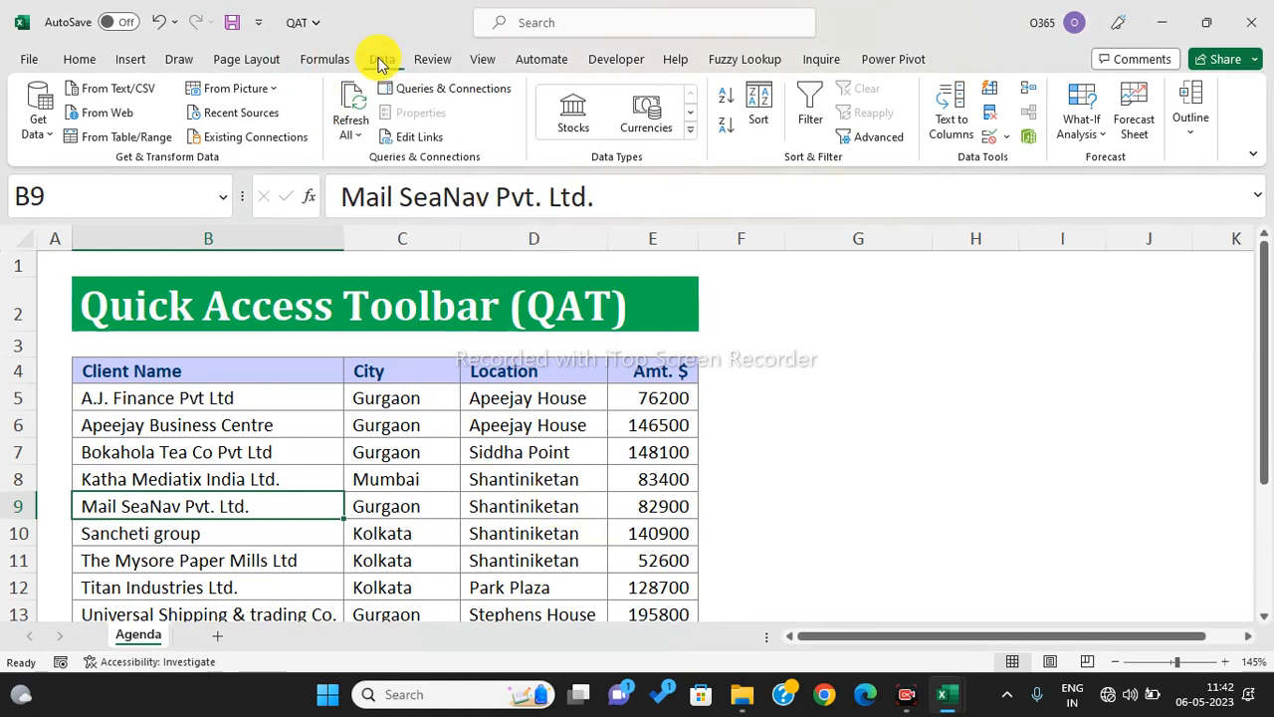
pyautogui.rightClick(724, 101)
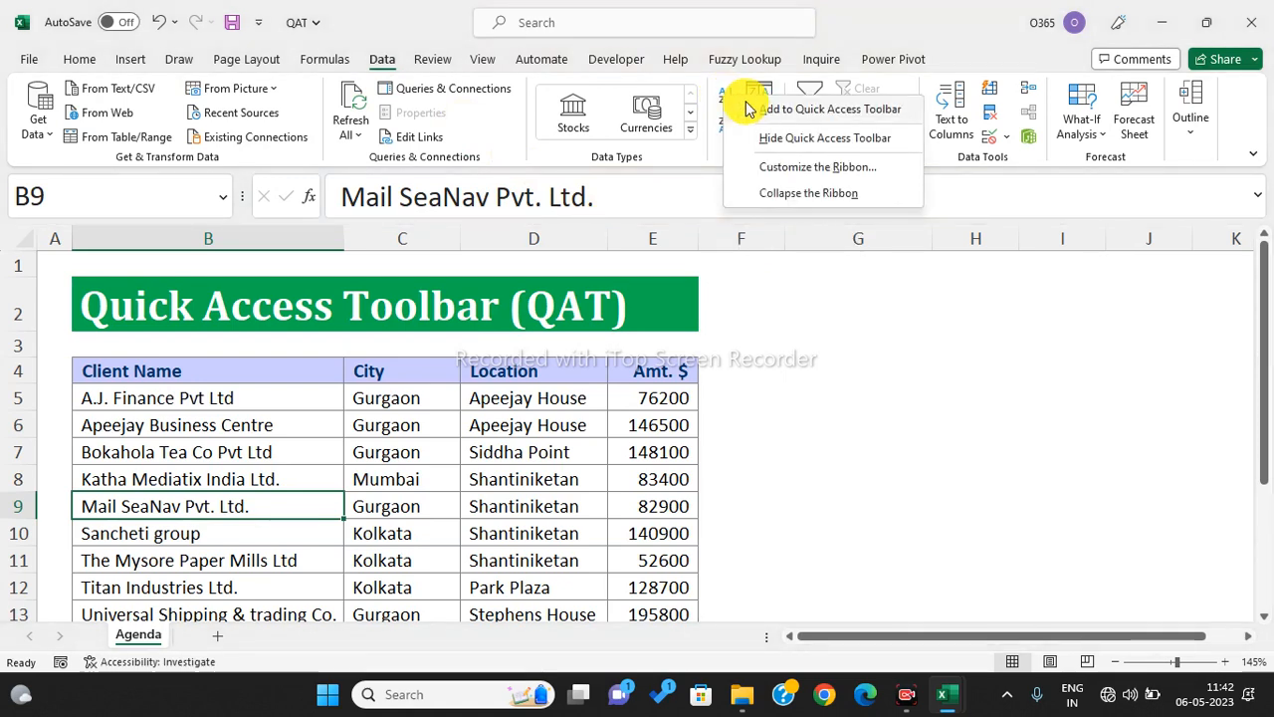
pyautogui.click(832, 113)
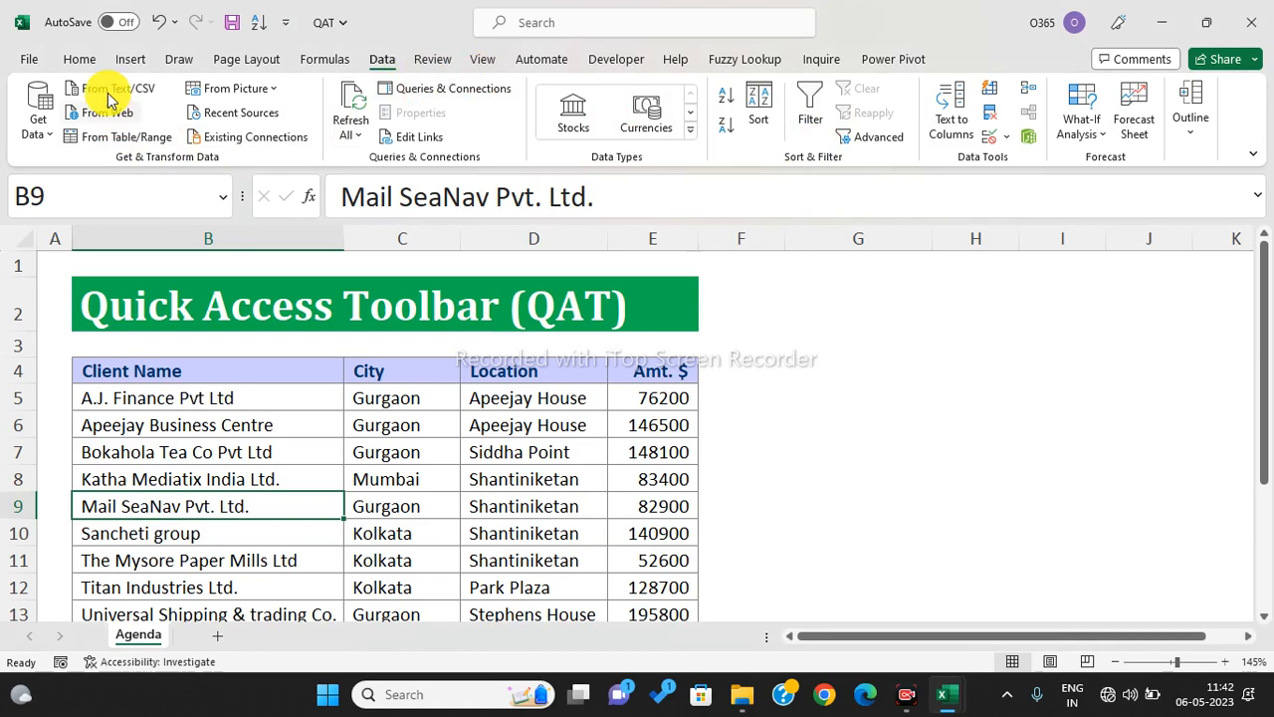
# - Add Insert Sheet Rows from the Home Insert list to the Quick Access Toolbar
pyautogui.click(78, 59)
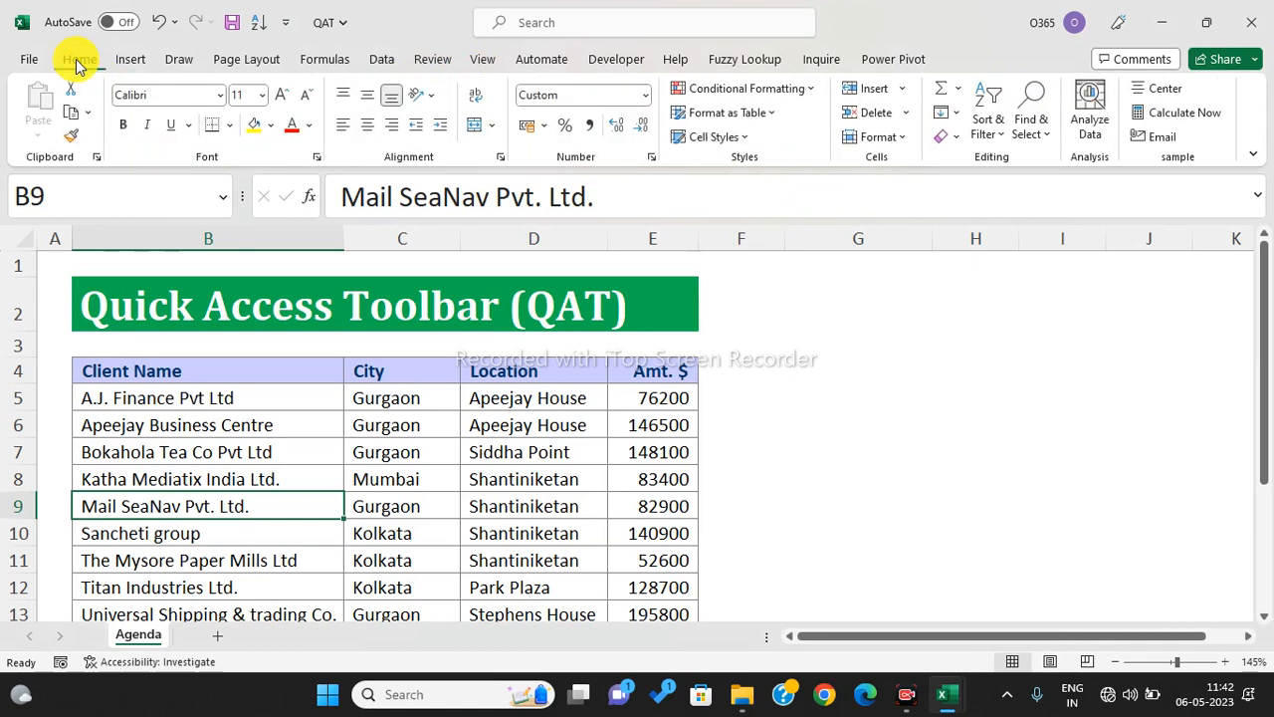
pyautogui.click(902, 87)
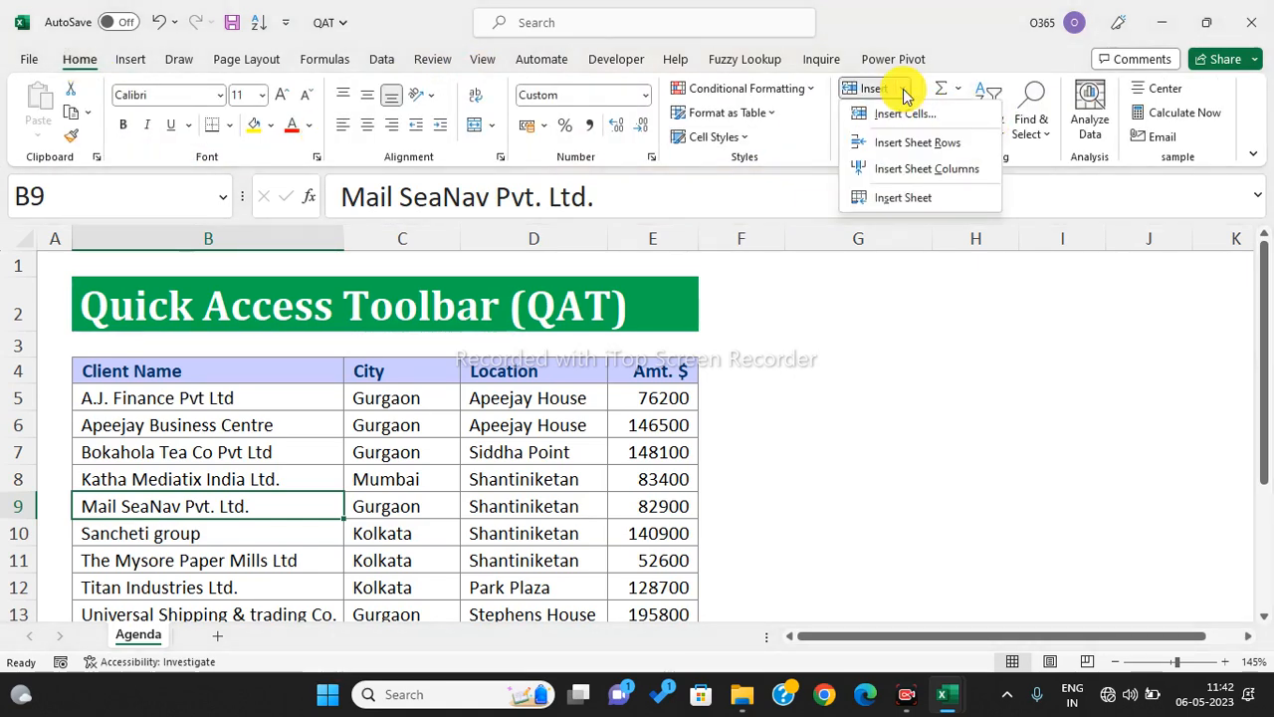
pyautogui.rightClick(914, 145)
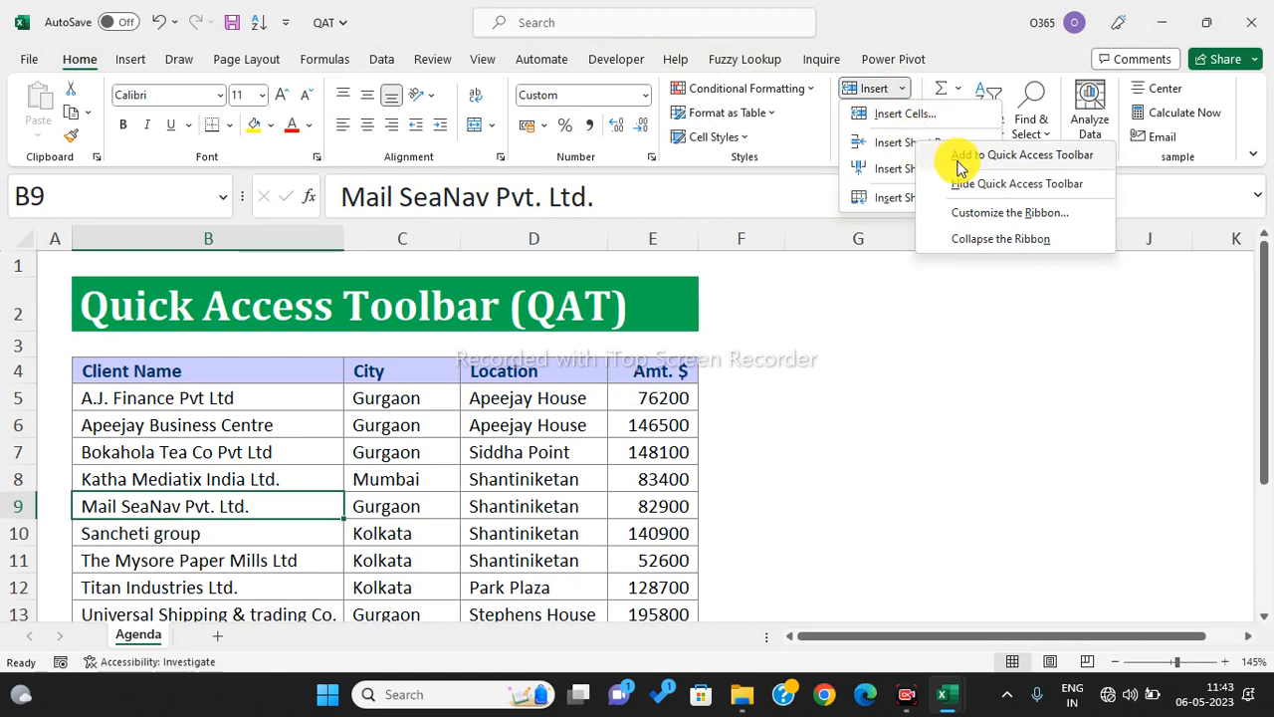
pyautogui.click(958, 159)
# - Add Delete Sheet Rows to the Quick Access Toolbar, leaving Insert Sheet Columns off
pyautogui.click(904, 92)
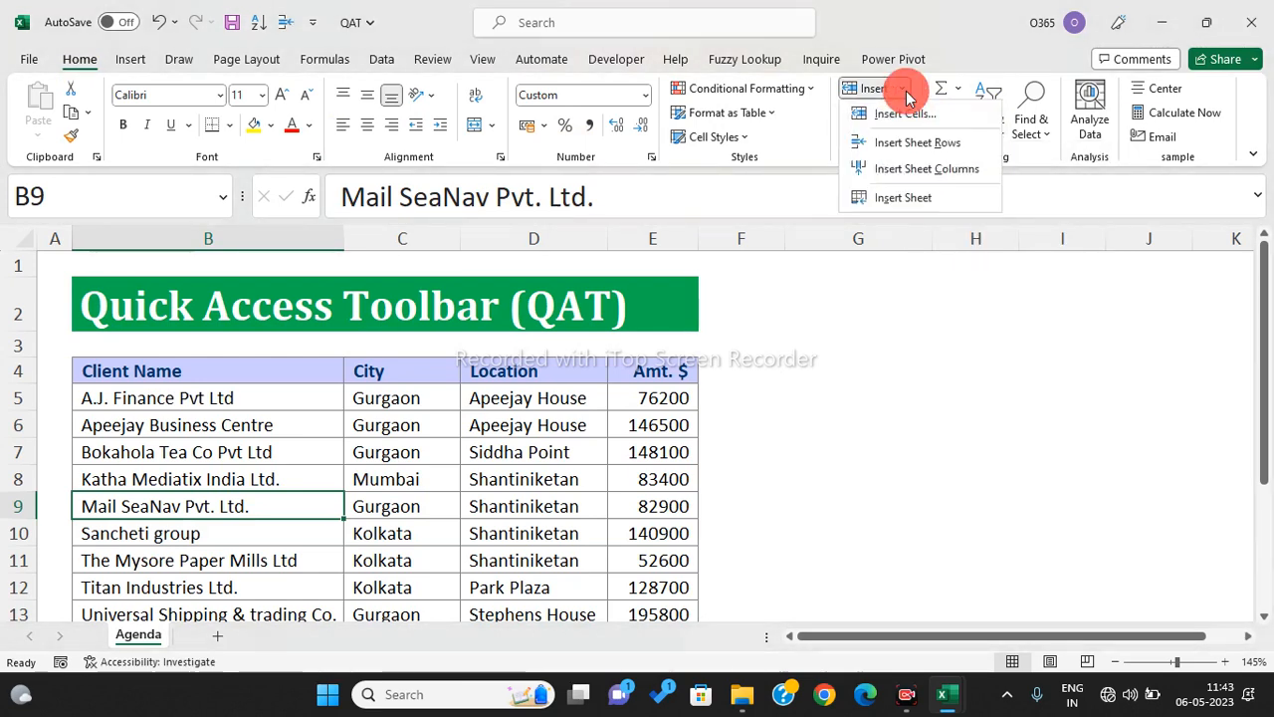
pyautogui.rightClick(920, 170)
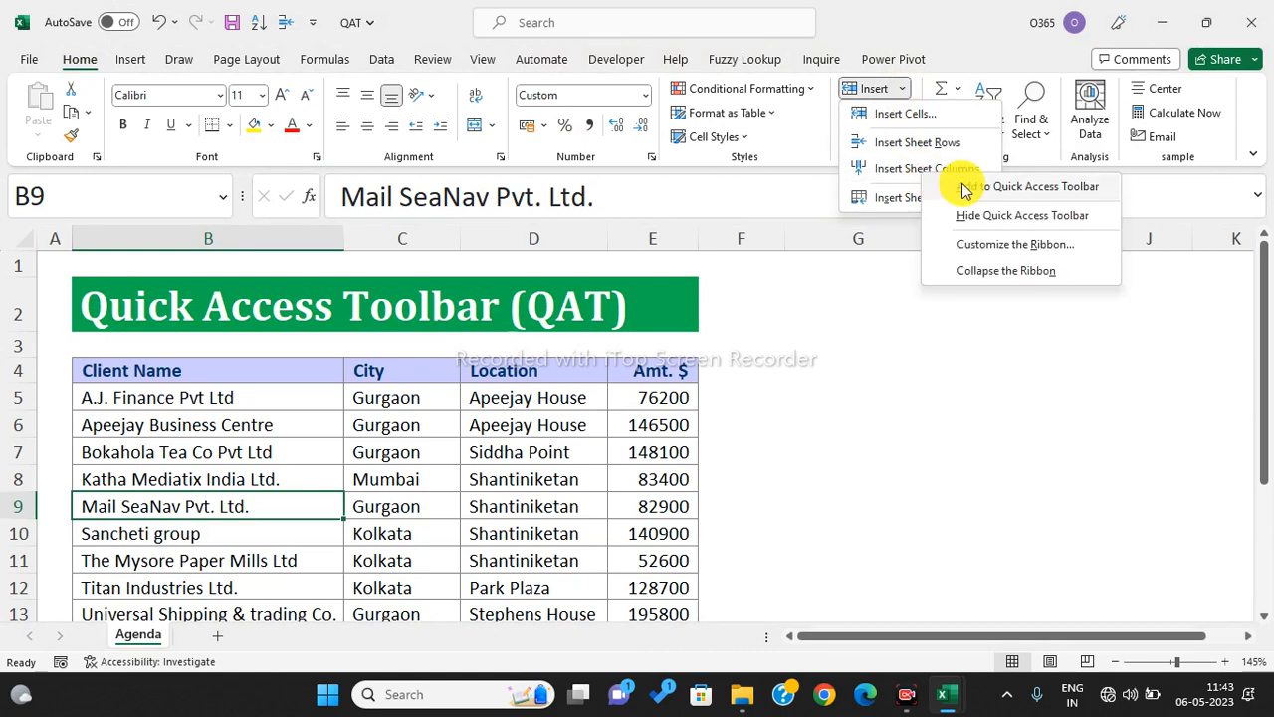
pyautogui.click(887, 328)
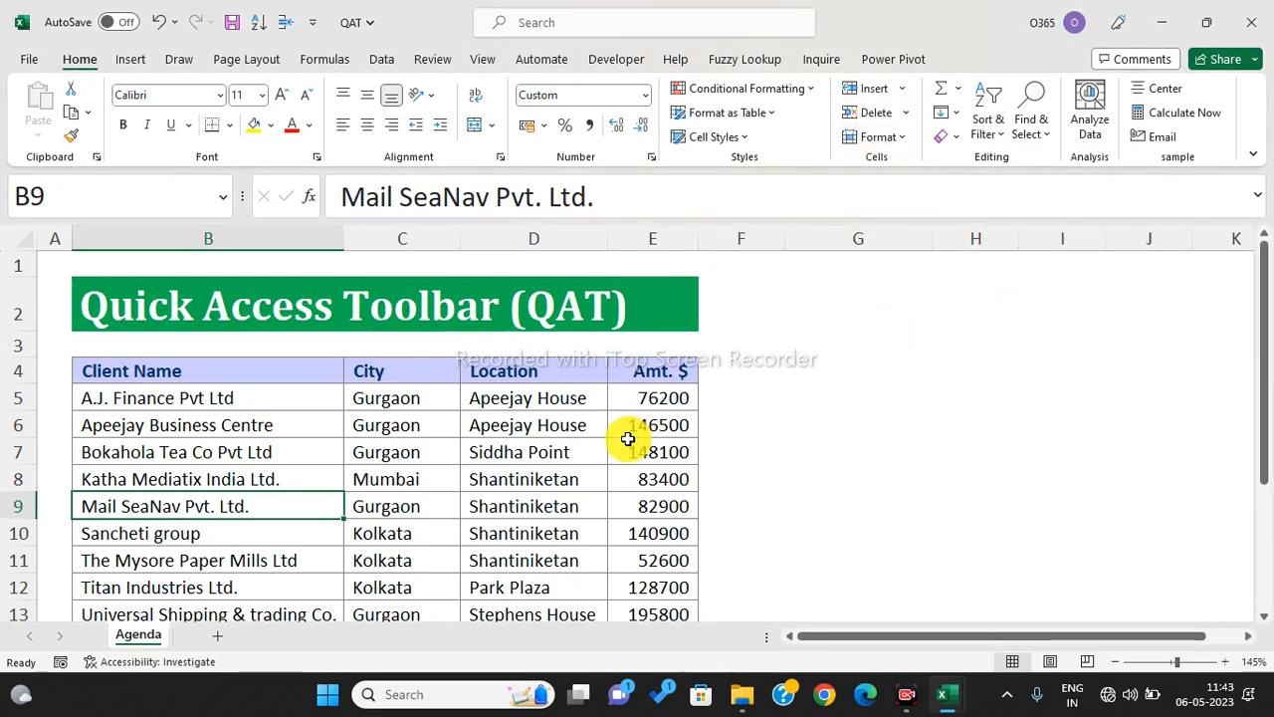
pyautogui.click(904, 112)
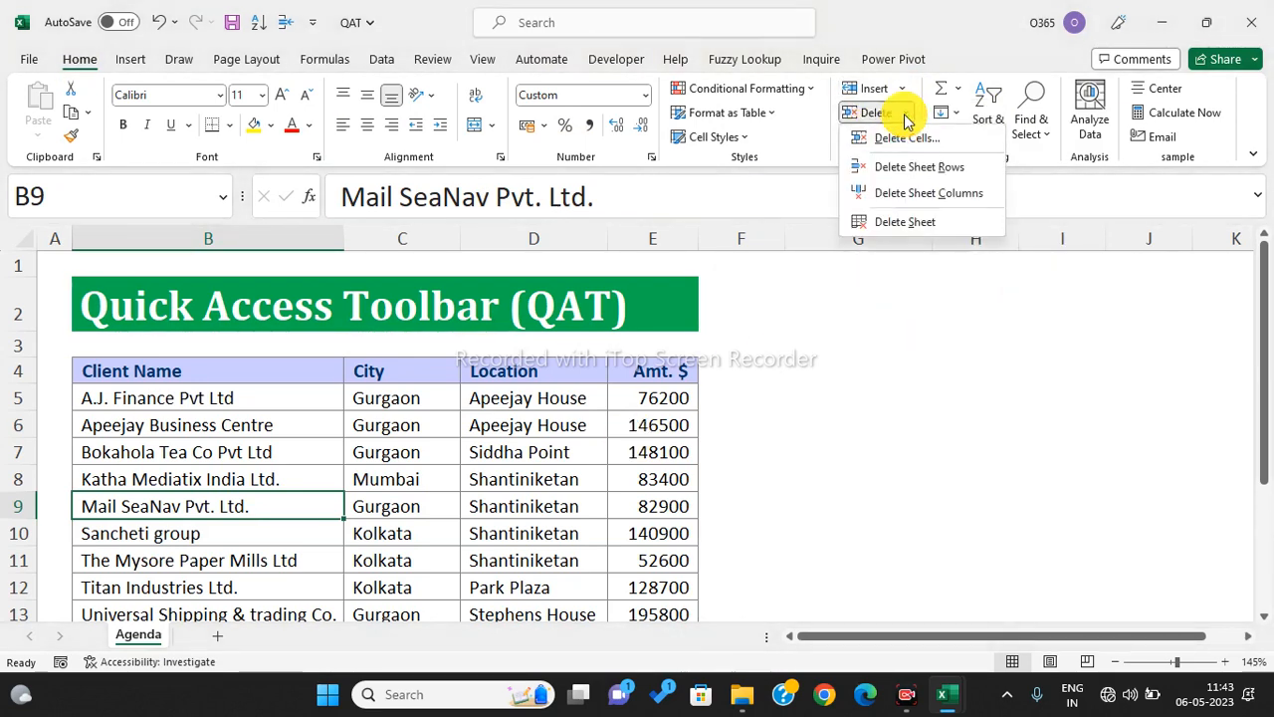
pyautogui.rightClick(917, 170)
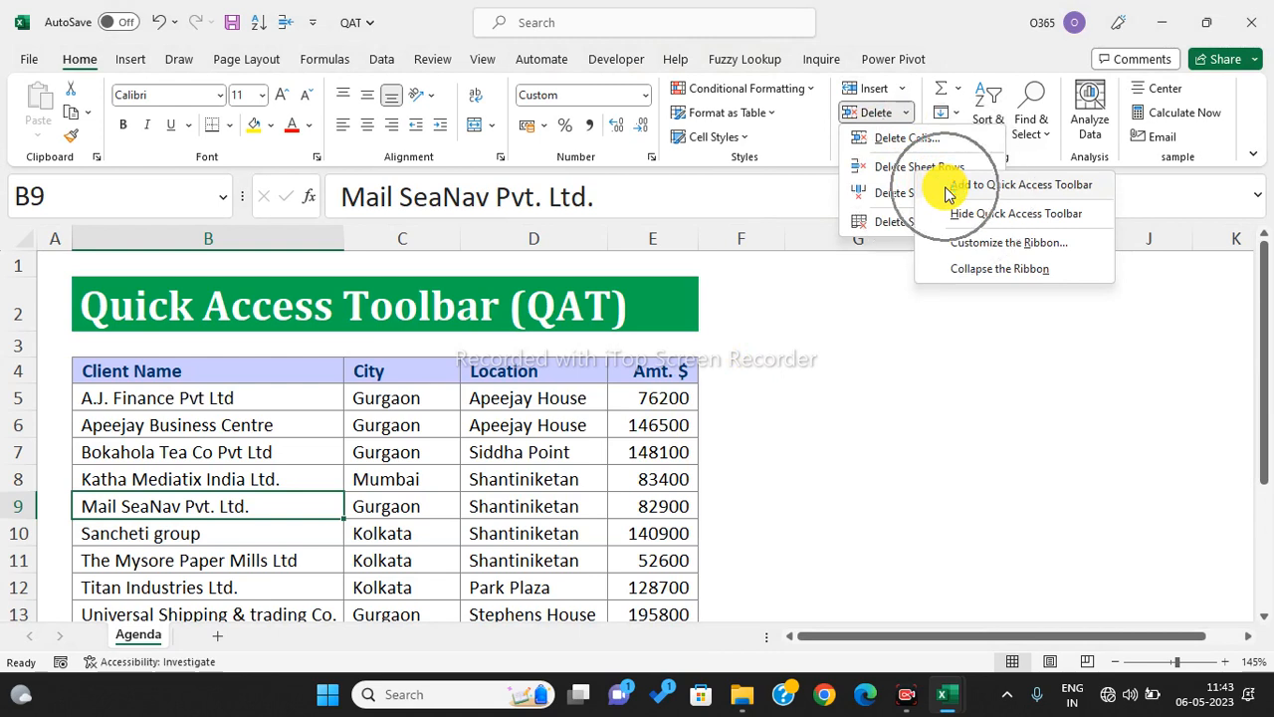
pyautogui.click(947, 189)
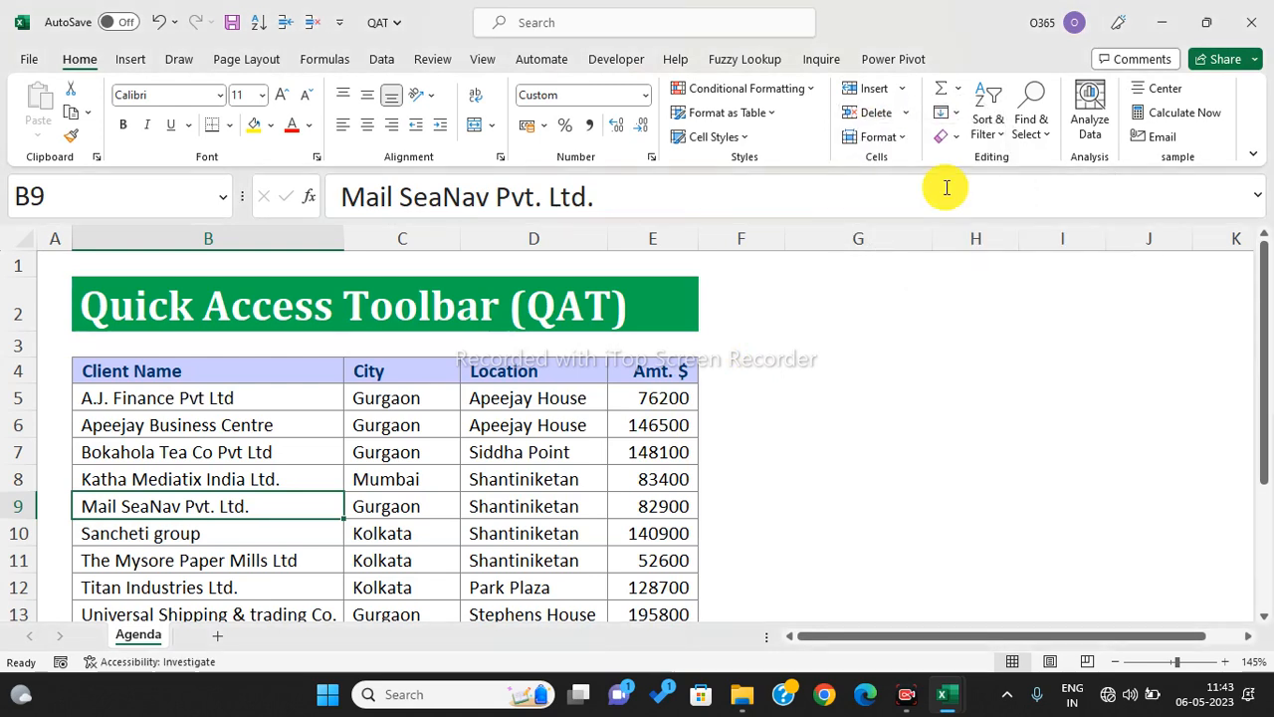
pyautogui.click(669, 508)
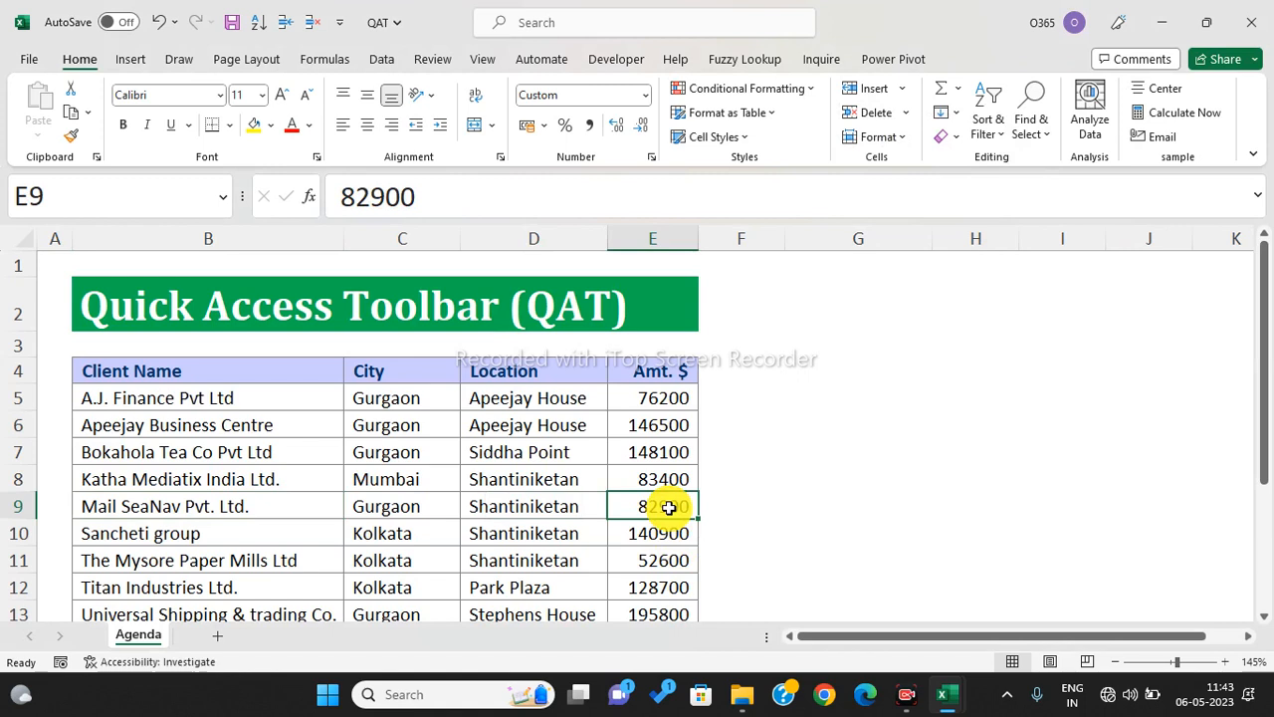
# - Display the Quick Access Toolbar shortcut numbers with Alt to find the sort command's key
pyautogui.press('alt')
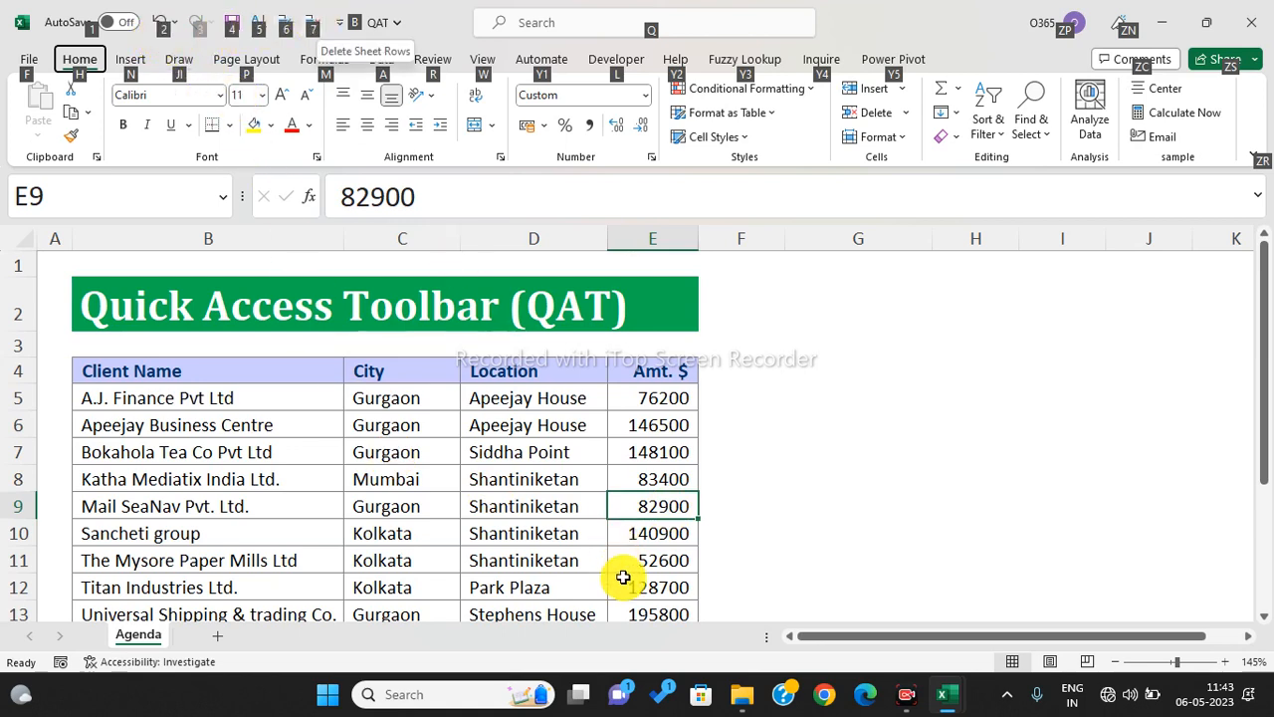
pyautogui.click(558, 422)
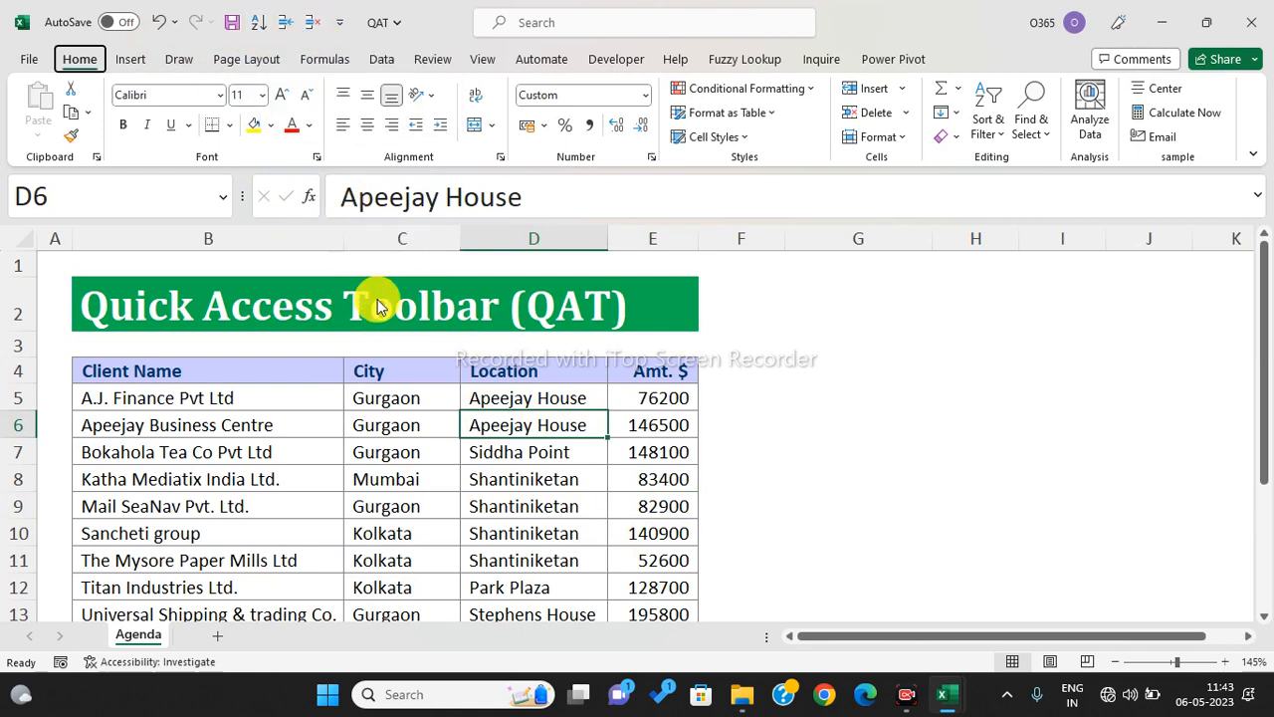
pyautogui.press('alt')
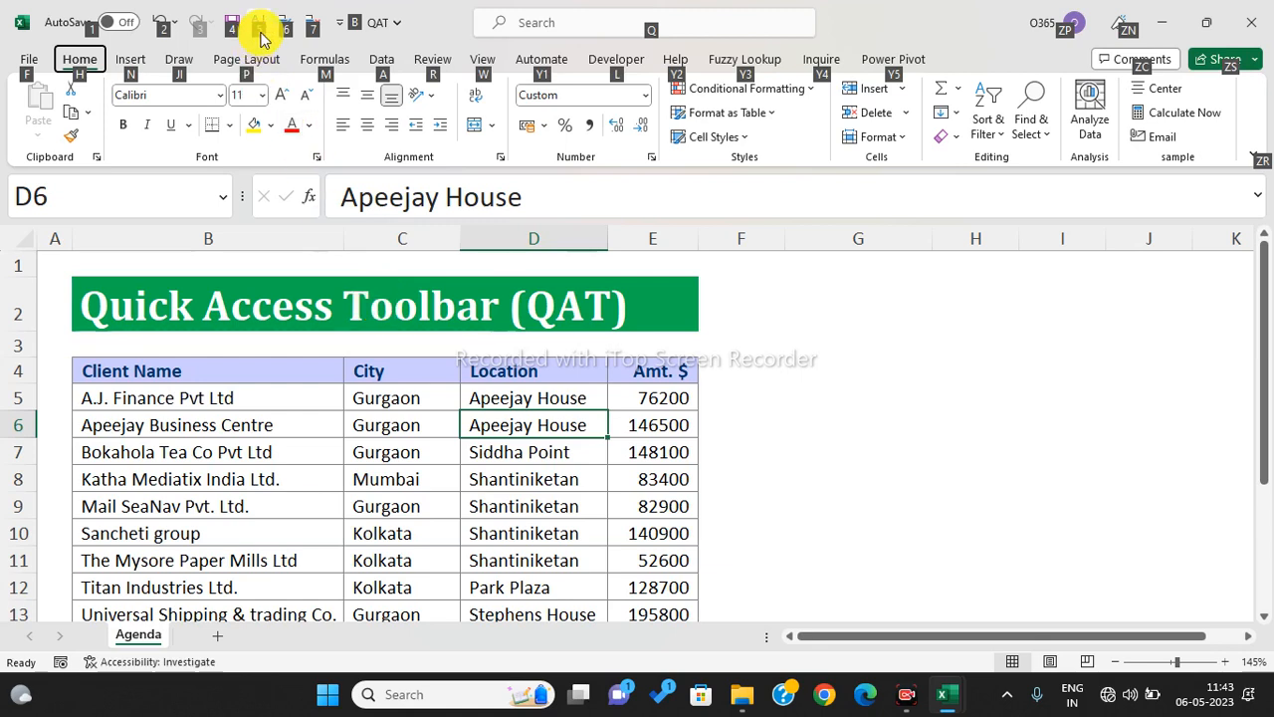
pyautogui.click(316, 346)
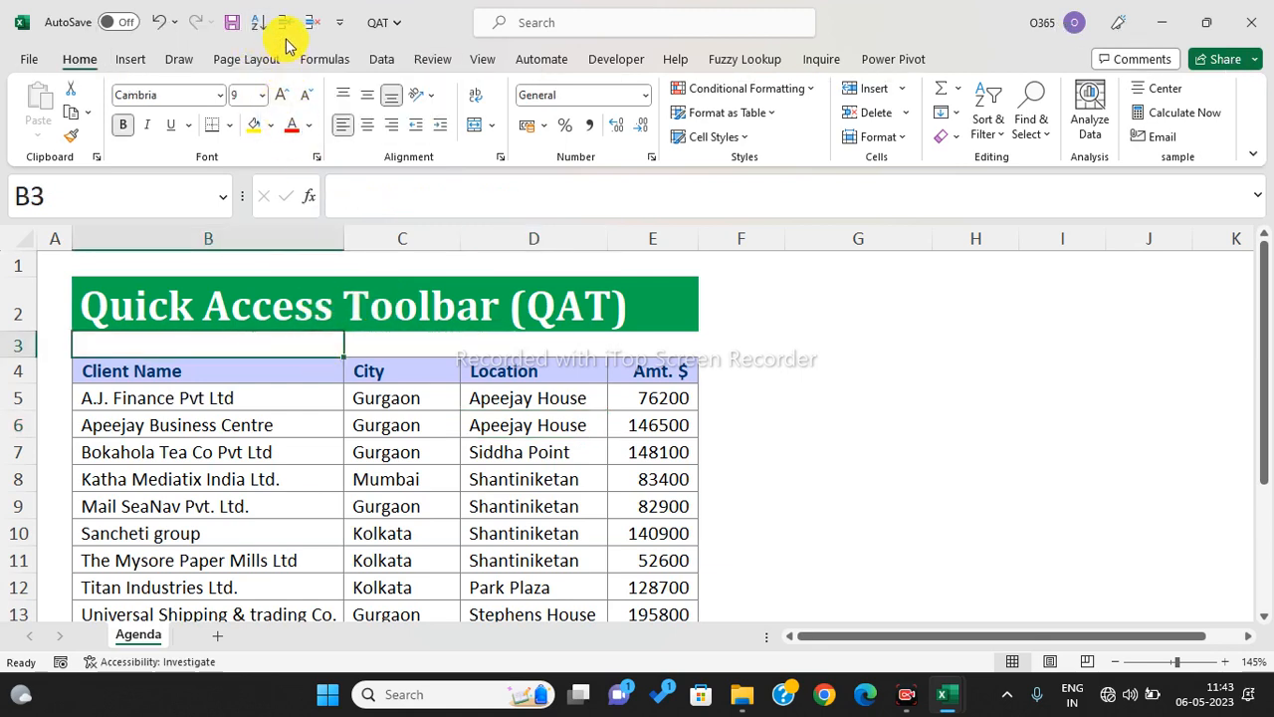
pyautogui.press('alt')
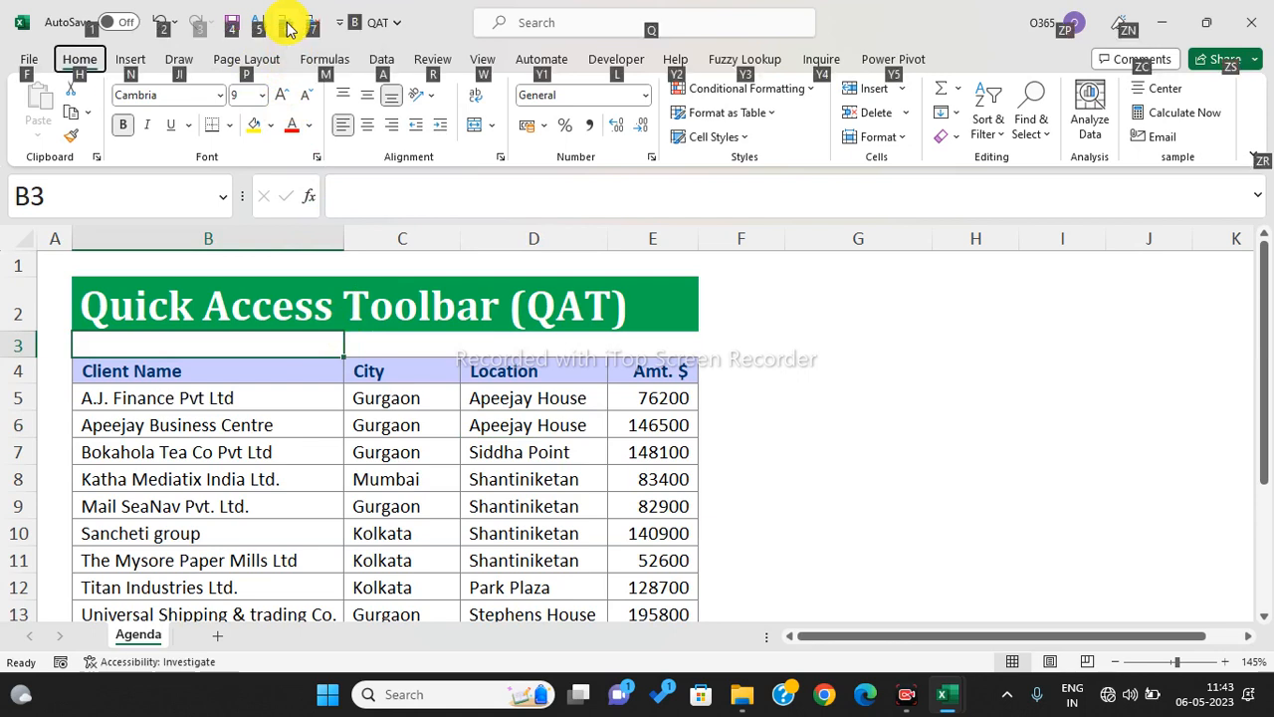
pyautogui.press('Escape')
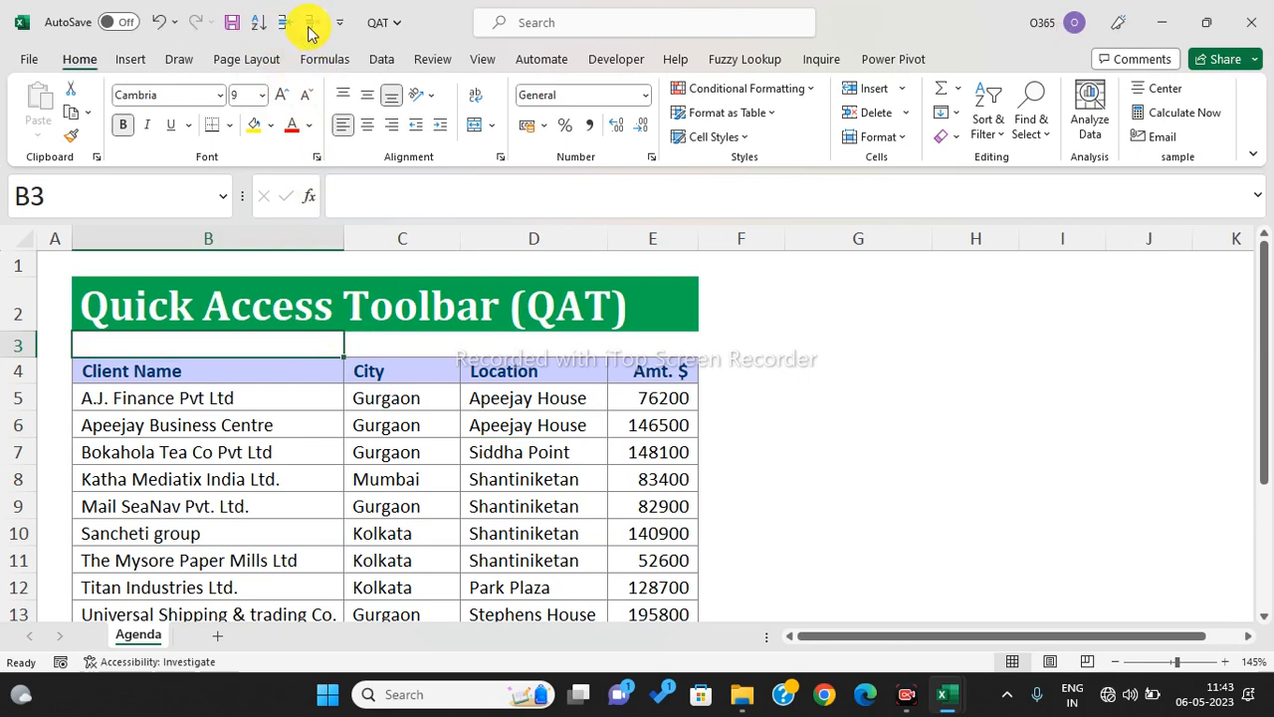
# - From cell E8, sort the client table by Amt. $ ascending using Alt+5
pyautogui.click(664, 488)
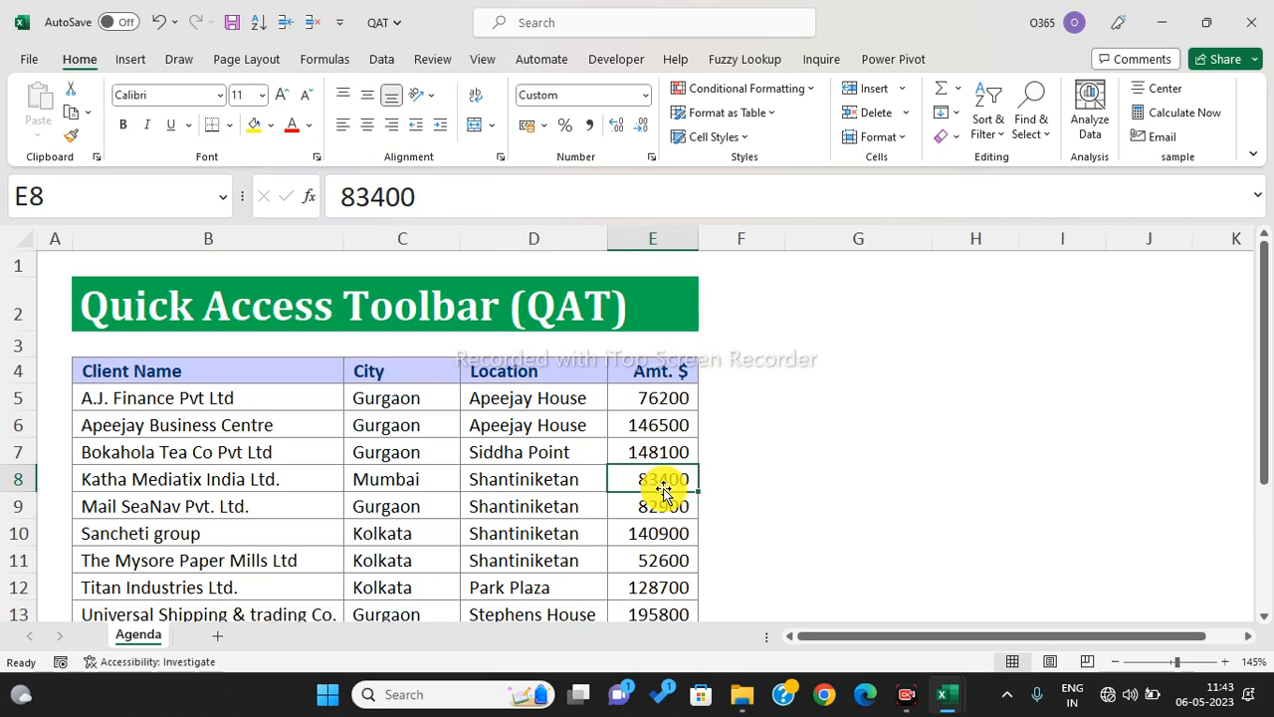
pyautogui.hotkey('alt', '5')
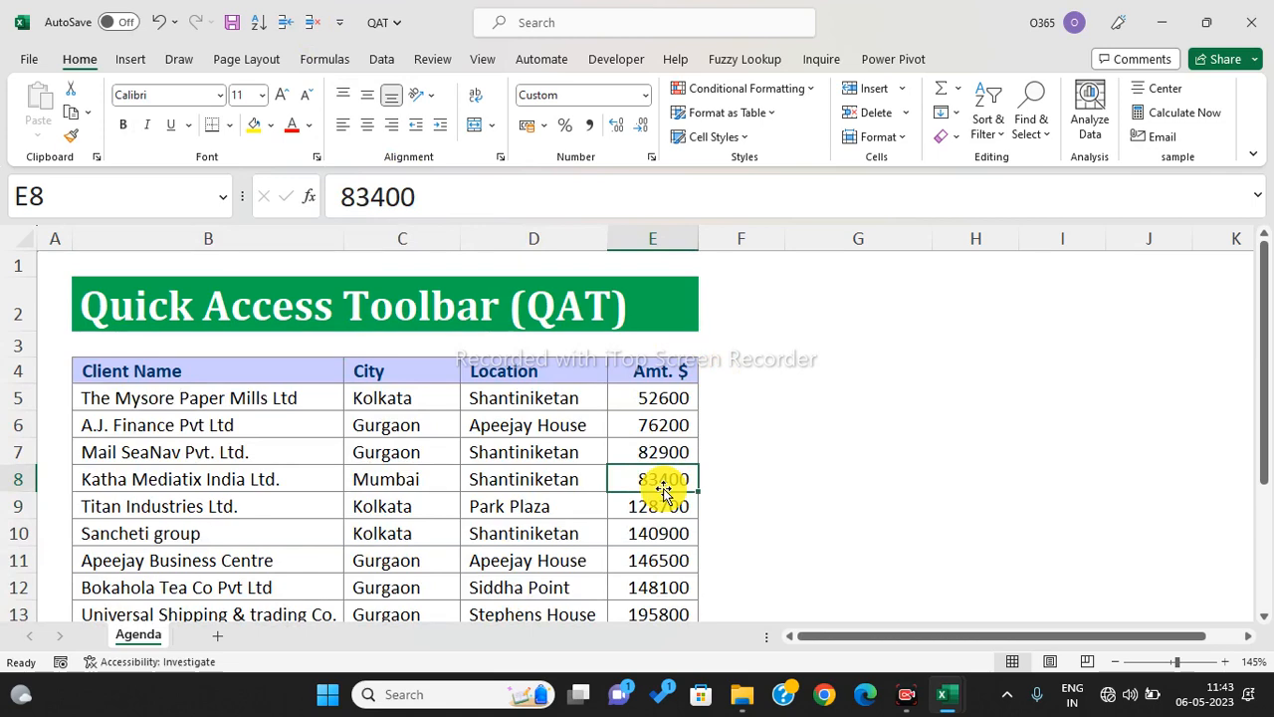
pyautogui.scroll(-2, 672, 512)
pyautogui.scroll(2, 674, 518)
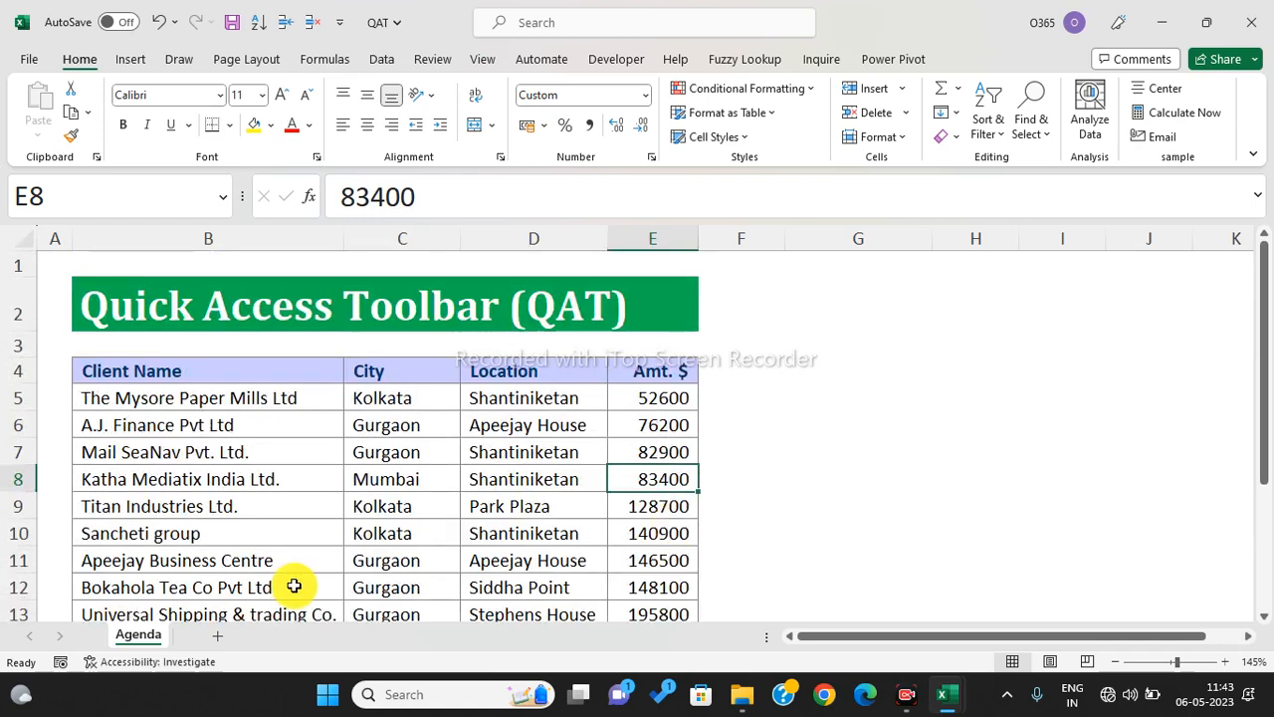
pyautogui.click(214, 478)
# - Insert blank rows above Katha Mediatix with Alt+5, then delete extras with Alt+6, keeping one
pyautogui.hotkey('alt', '5')
pyautogui.hotkey('alt', '5')
pyautogui.hotkey('alt', '5')
pyautogui.hotkey('alt', '5')
pyautogui.hotkey('alt', '5')
pyautogui.hotkey('alt', '5')
pyautogui.hotkey('alt', '5')
pyautogui.hotkey('alt', '5')
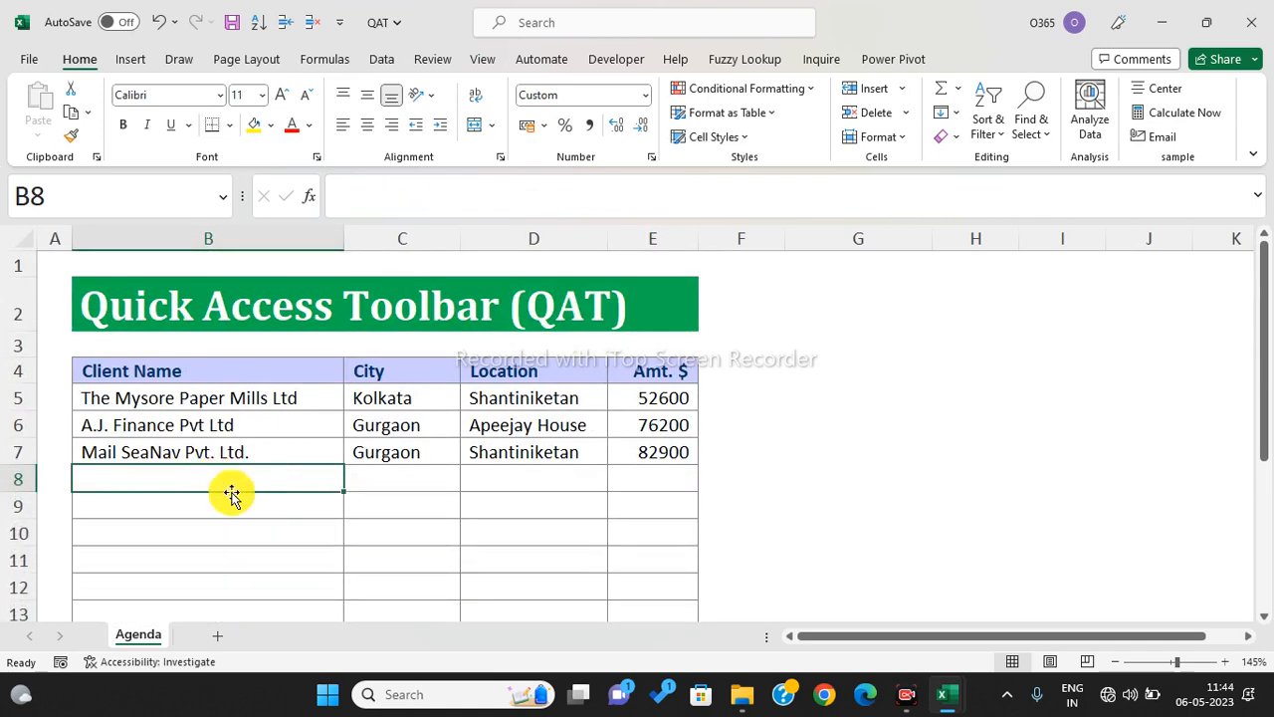
pyautogui.scroll(-2, 328, 495)
pyautogui.scroll(1, 327, 495)
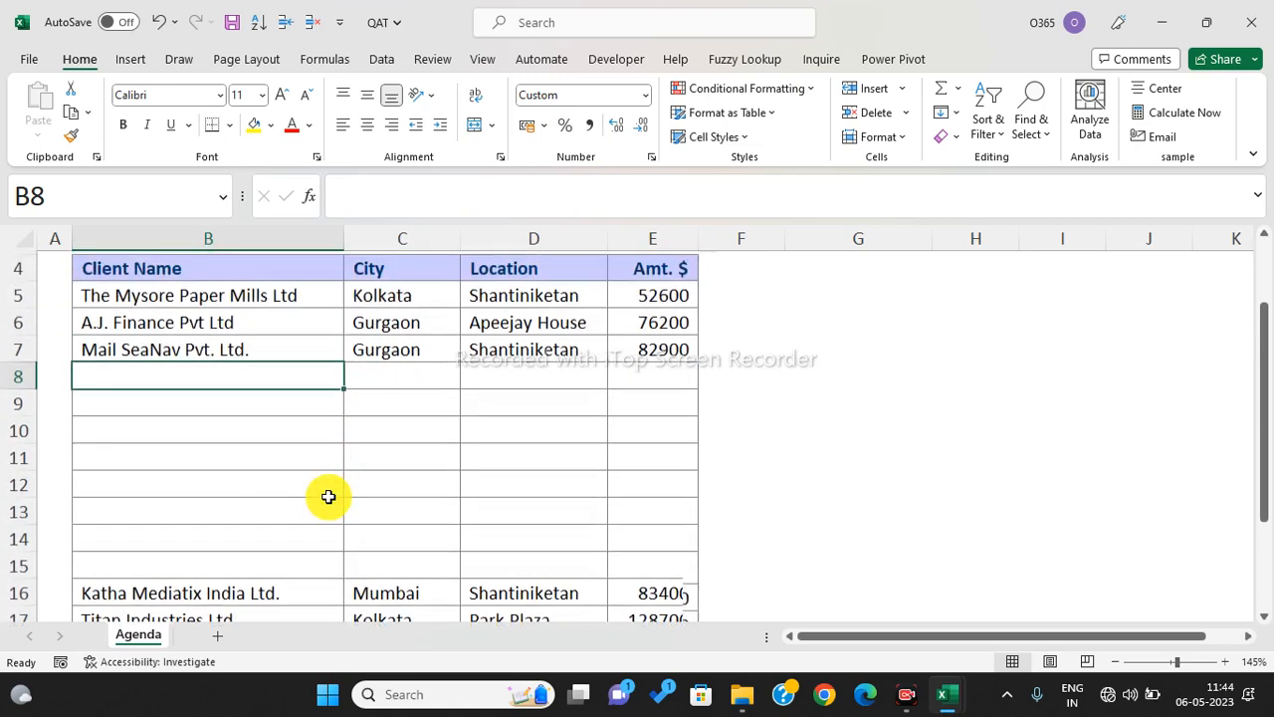
pyautogui.hotkey('alt', '6')
pyautogui.hotkey('alt', '6')
pyautogui.hotkey('alt', '6')
pyautogui.hotkey('alt', '6')
pyautogui.hotkey('alt', '6')
pyautogui.hotkey('alt', '6')
pyautogui.hotkey('alt', '6')
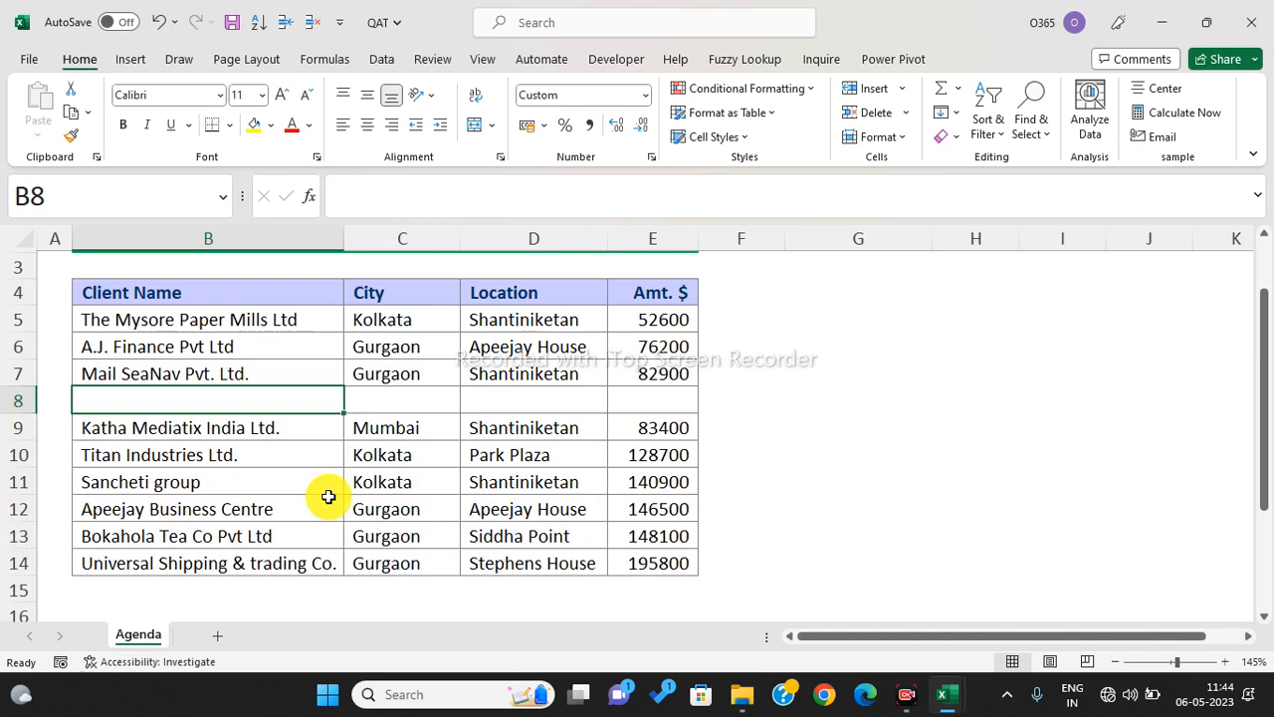
pyautogui.scroll(1, 329, 497)
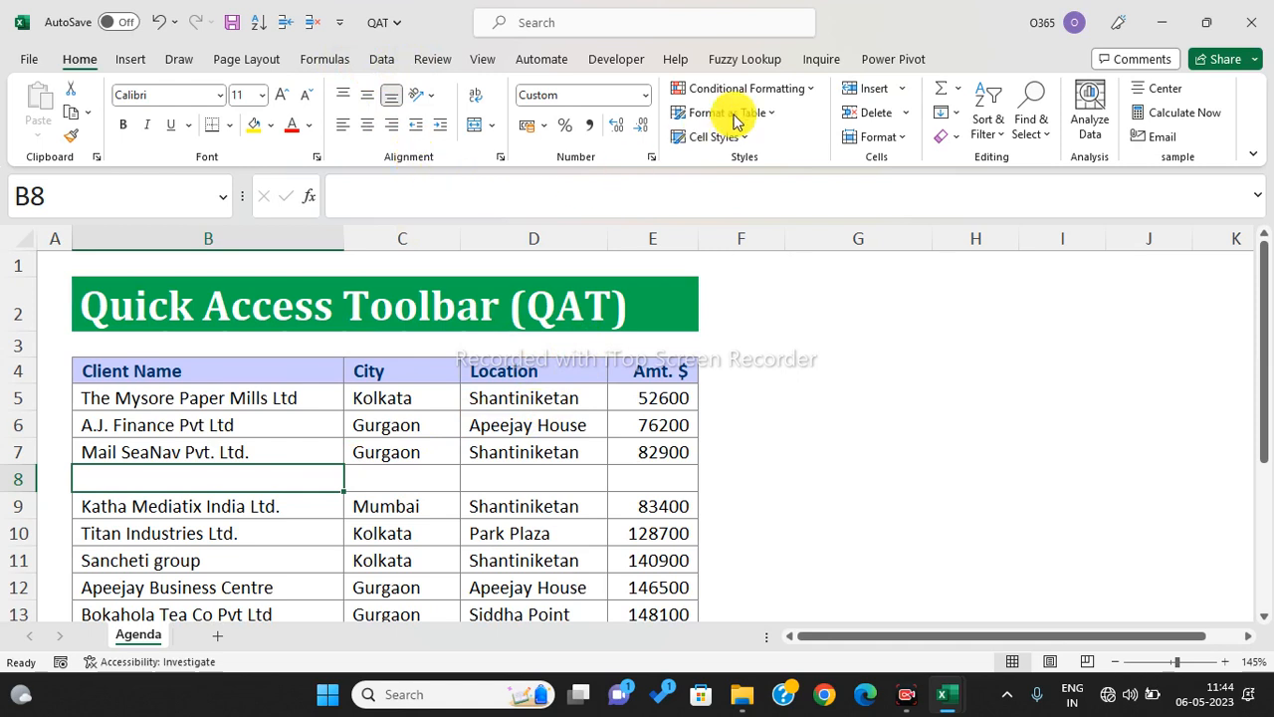
# - Inspect the Data tab Filter command's right-click options without changing the toolbar
pyautogui.click(900, 89)
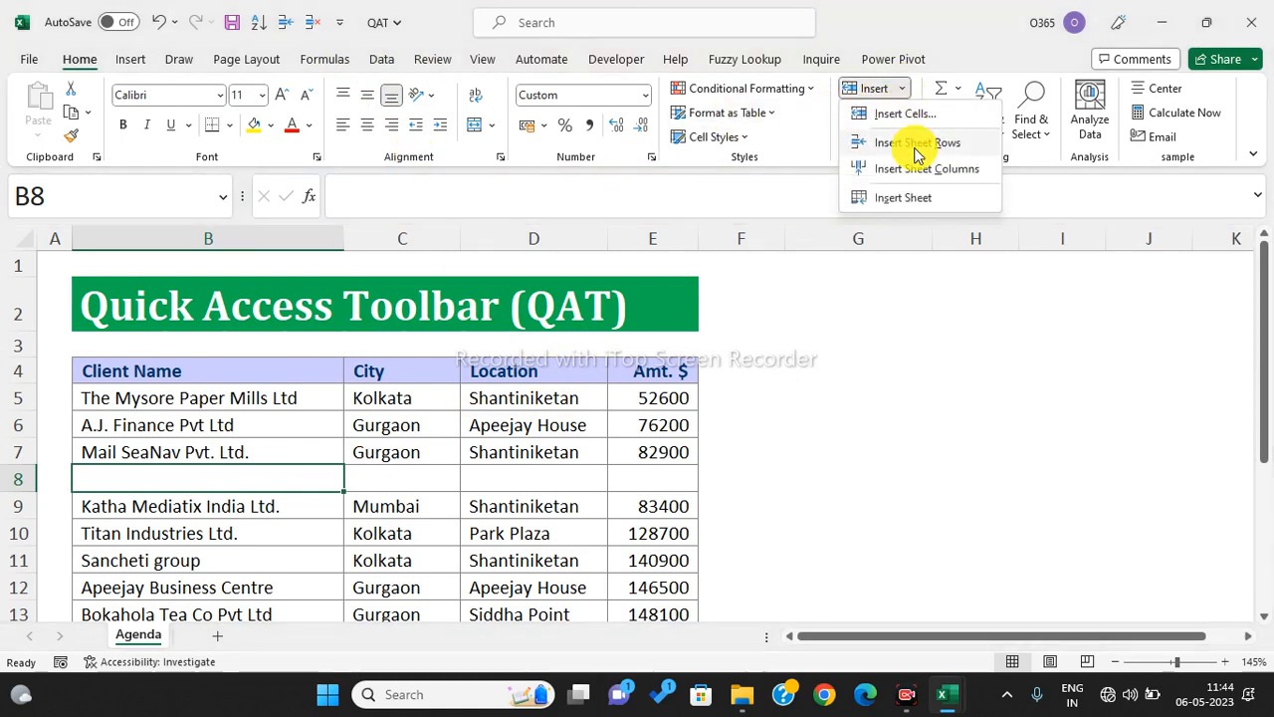
pyautogui.click(381, 59)
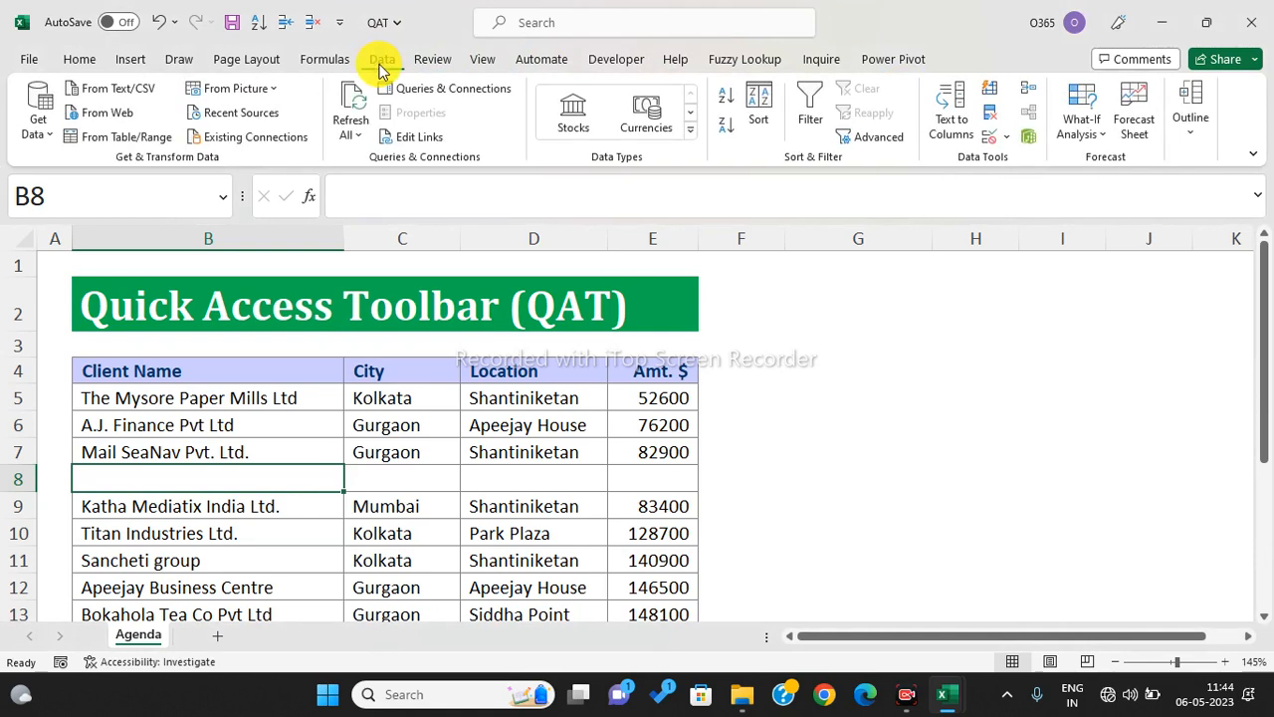
pyautogui.rightClick(811, 99)
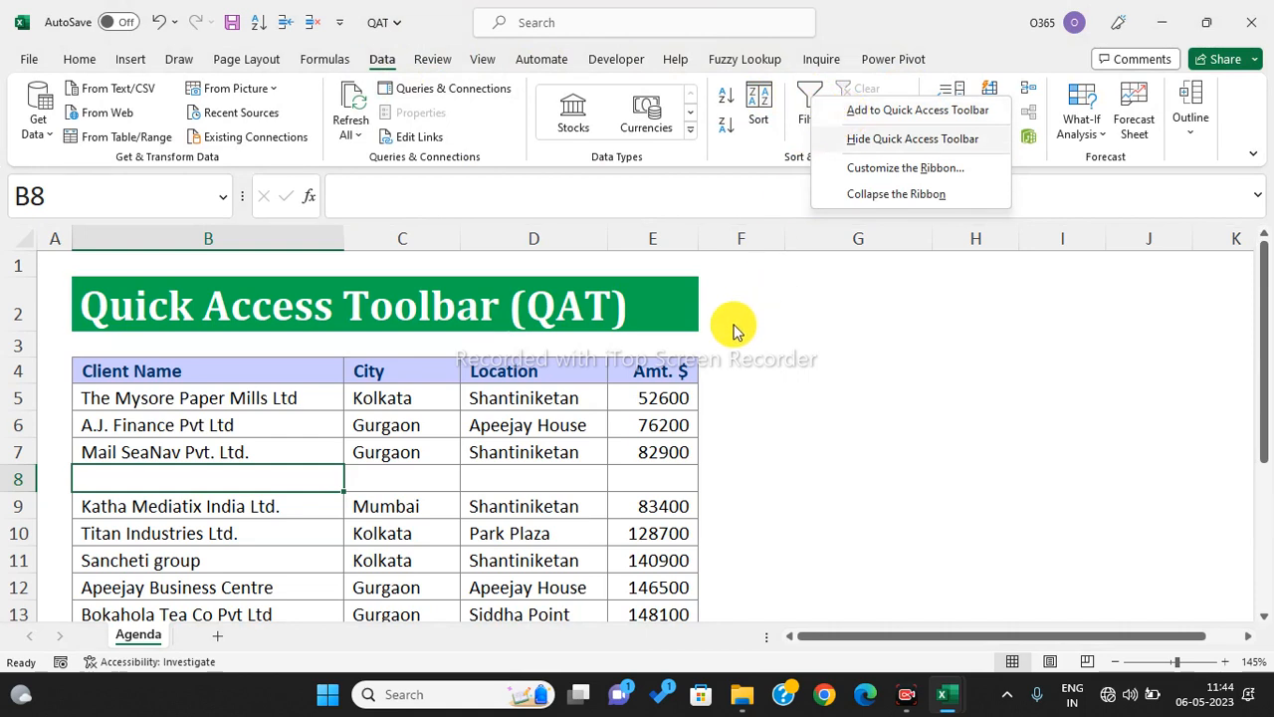
pyautogui.click(582, 413)
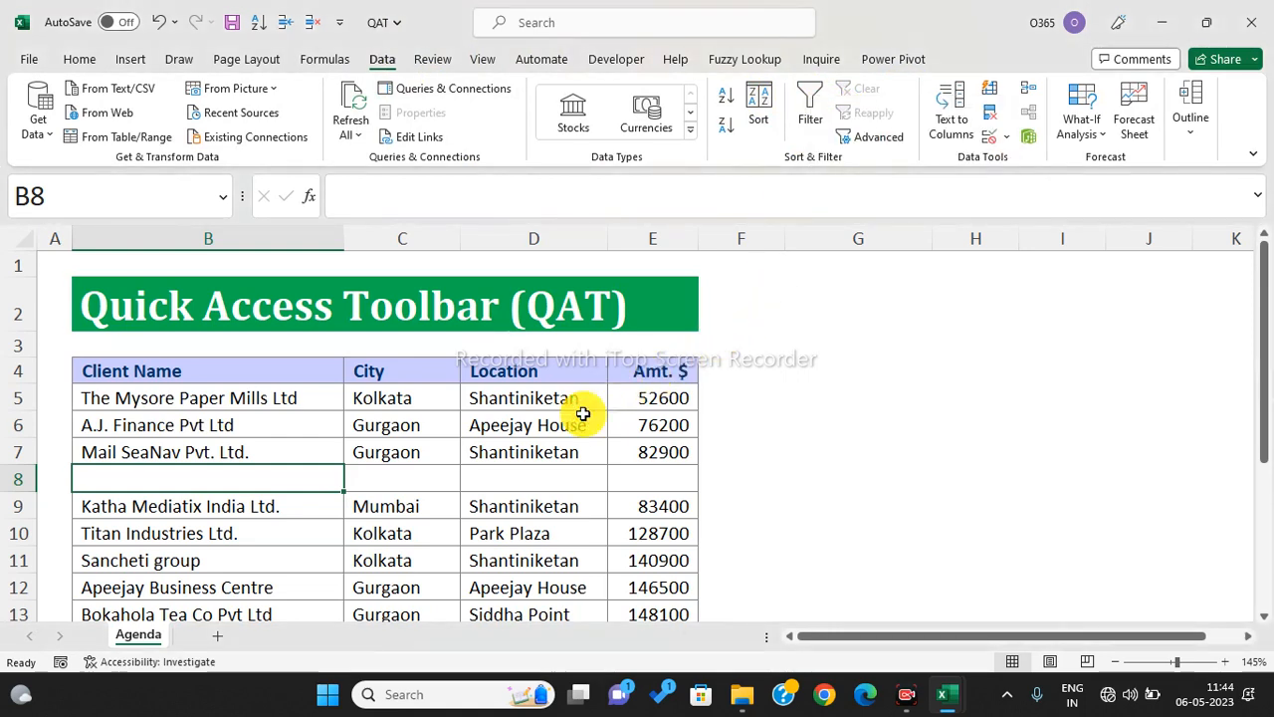
# - Review cells D6, C5 and C8 in the rejoined table, then switch to File Explorer
pyautogui.click(547, 431)
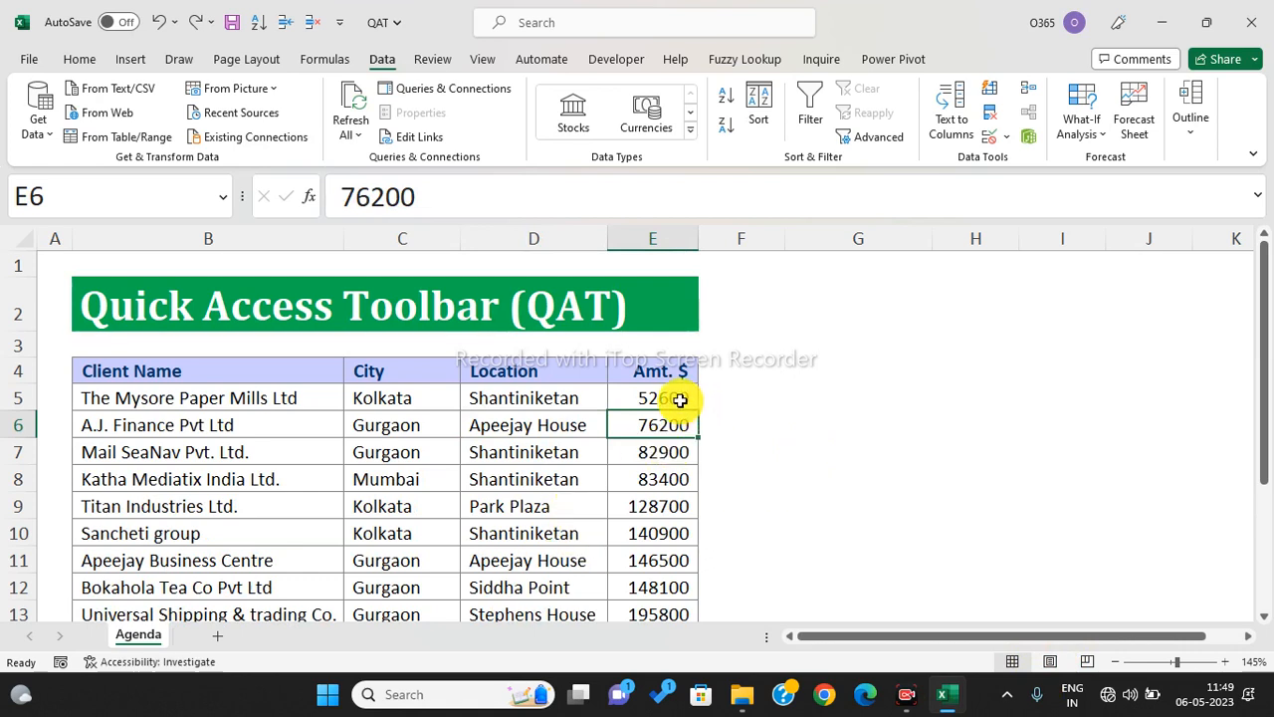
pyautogui.click(394, 397)
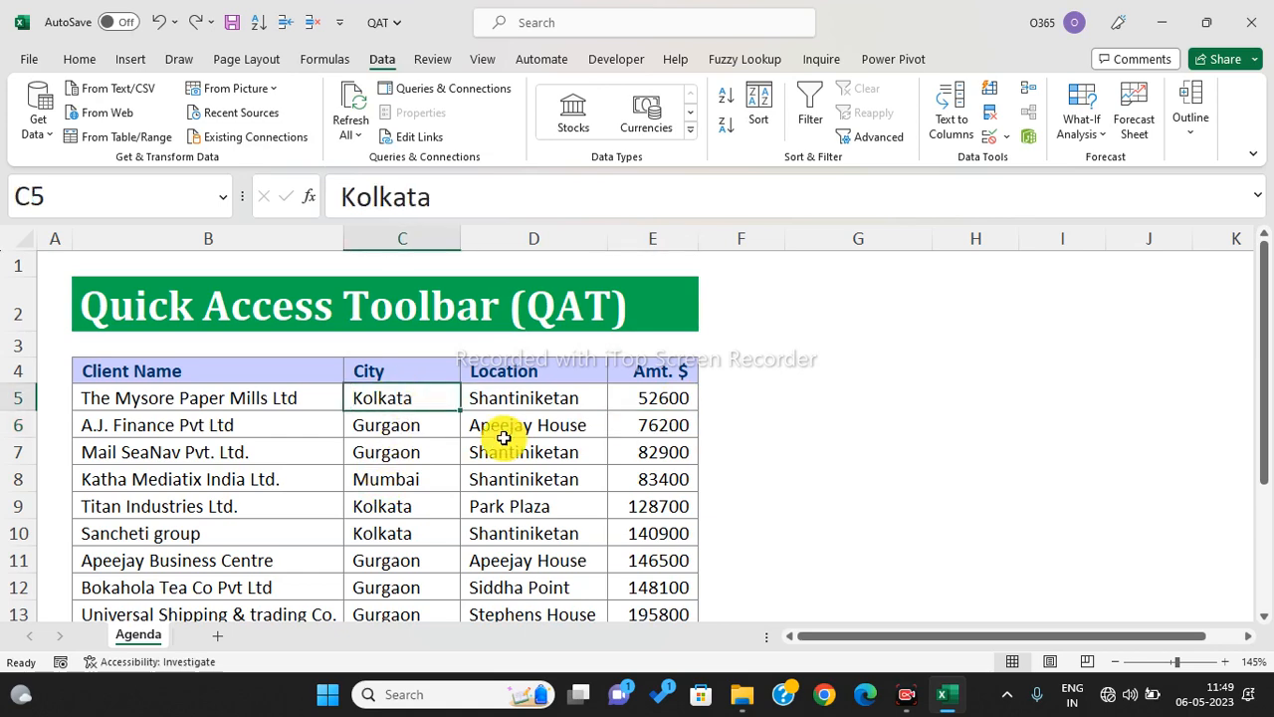
pyautogui.scroll(-1, 666, 538)
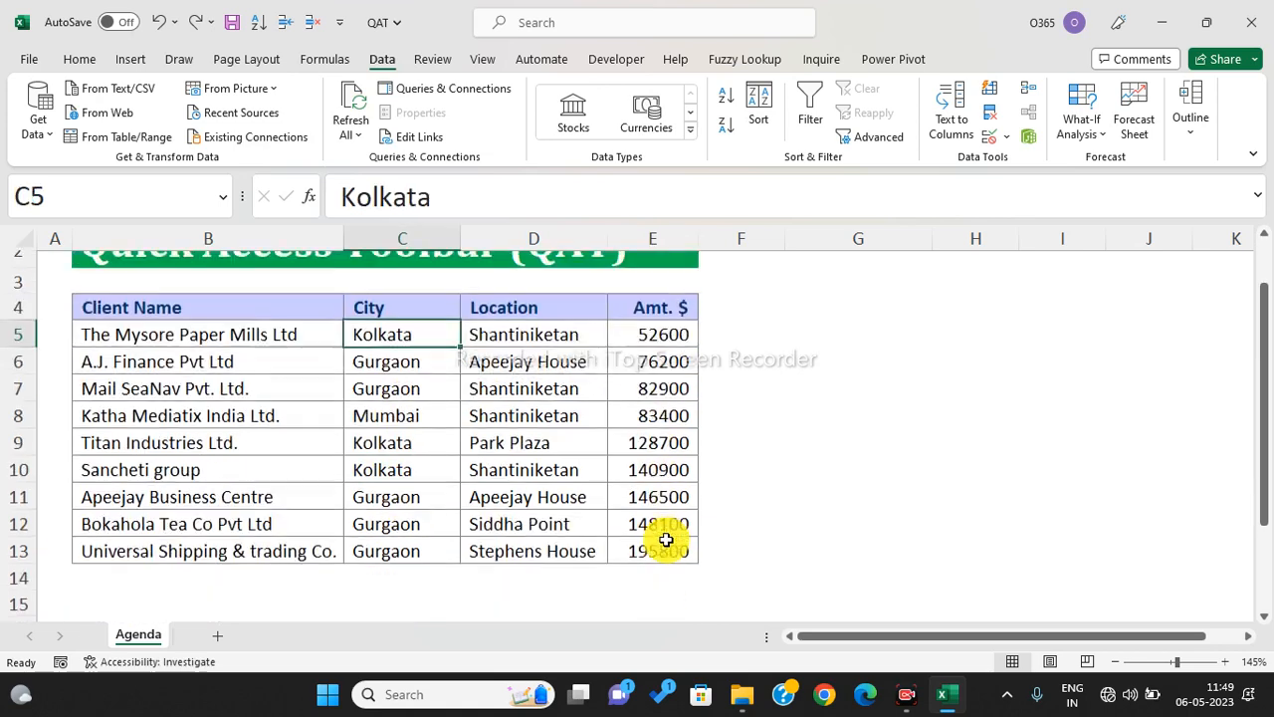
pyautogui.click(388, 403)
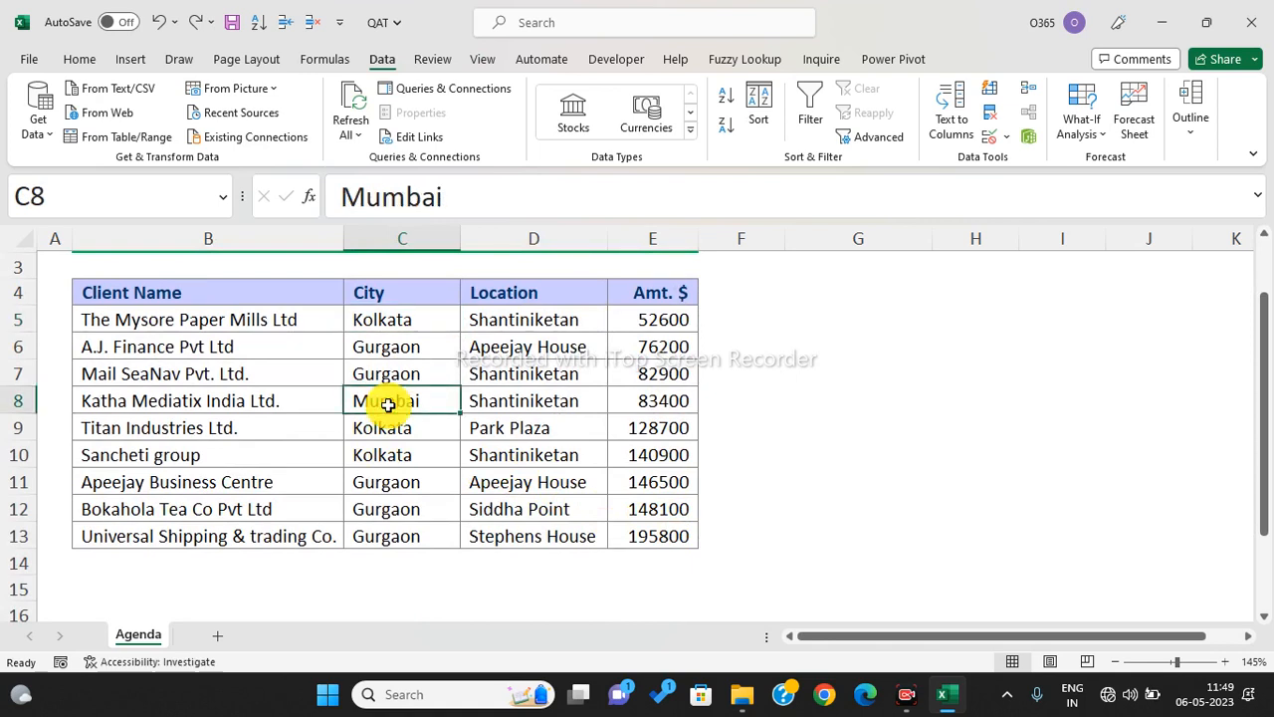
pyautogui.hotkey('alt', 'Tab')
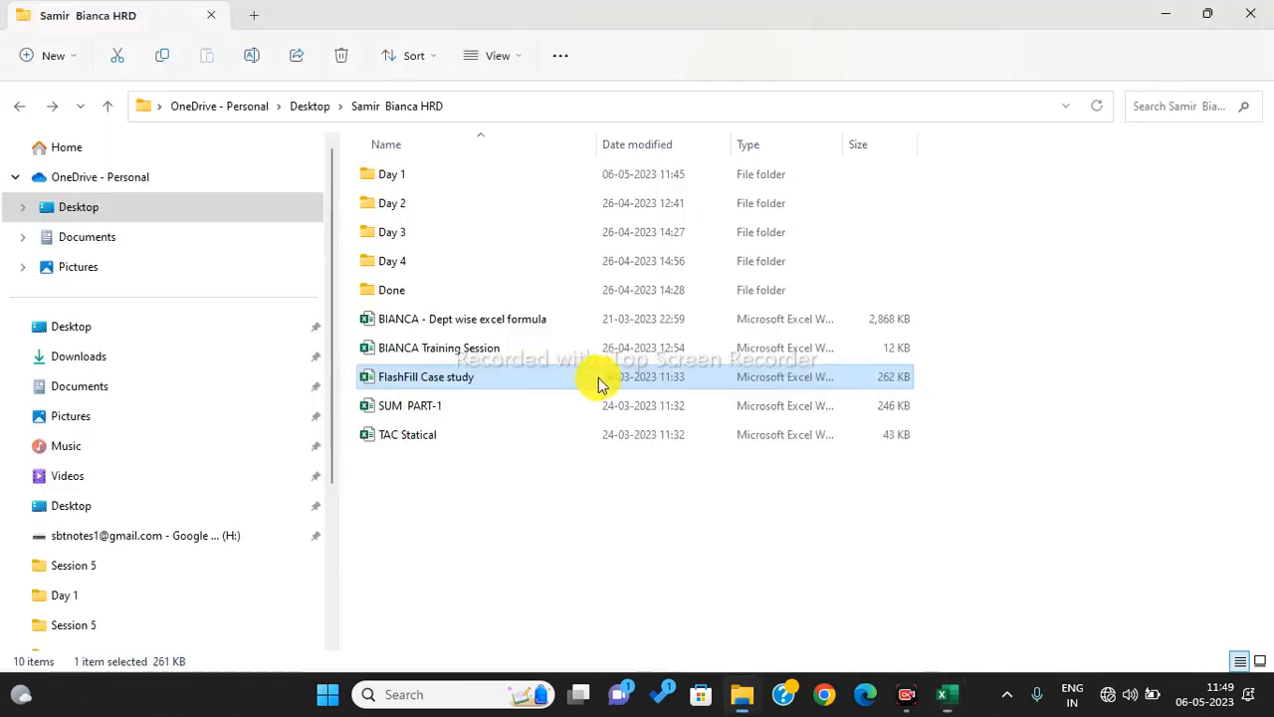
# - Open Day 1 > Done > Shortcuts workbook and view its Sheet1 table
pyautogui.doubleClick(389, 174)
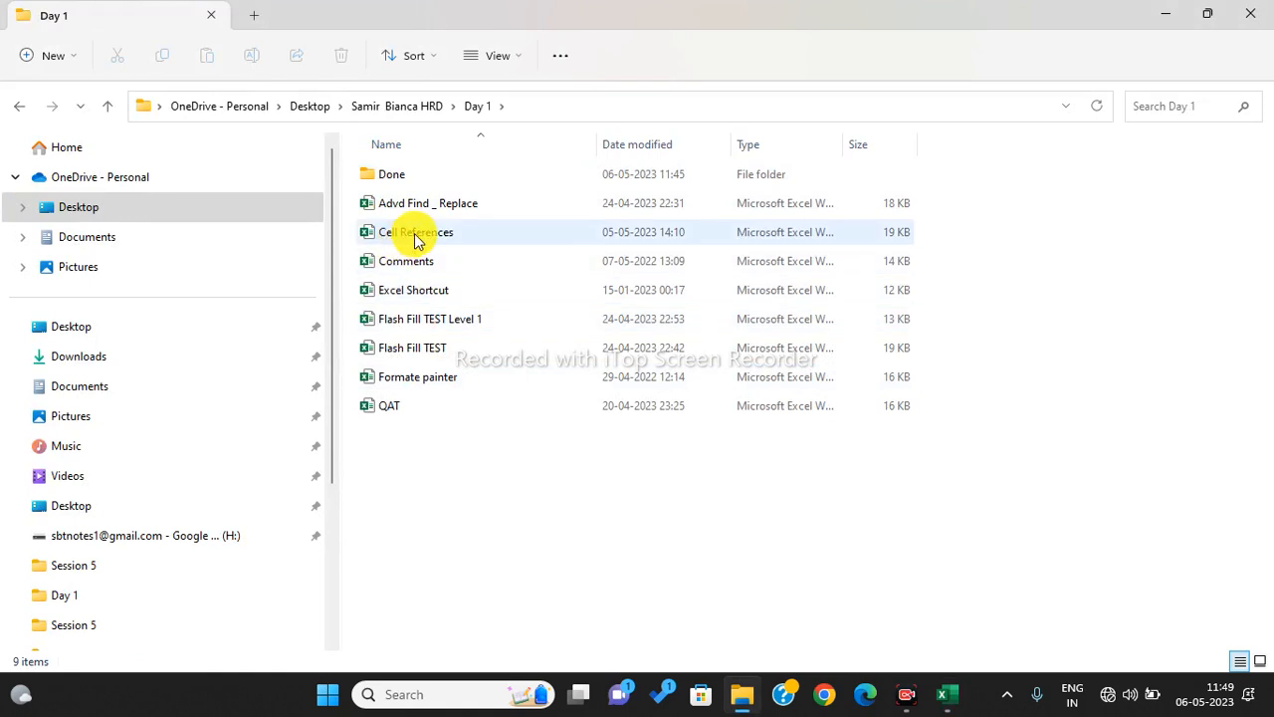
pyautogui.doubleClick(405, 180)
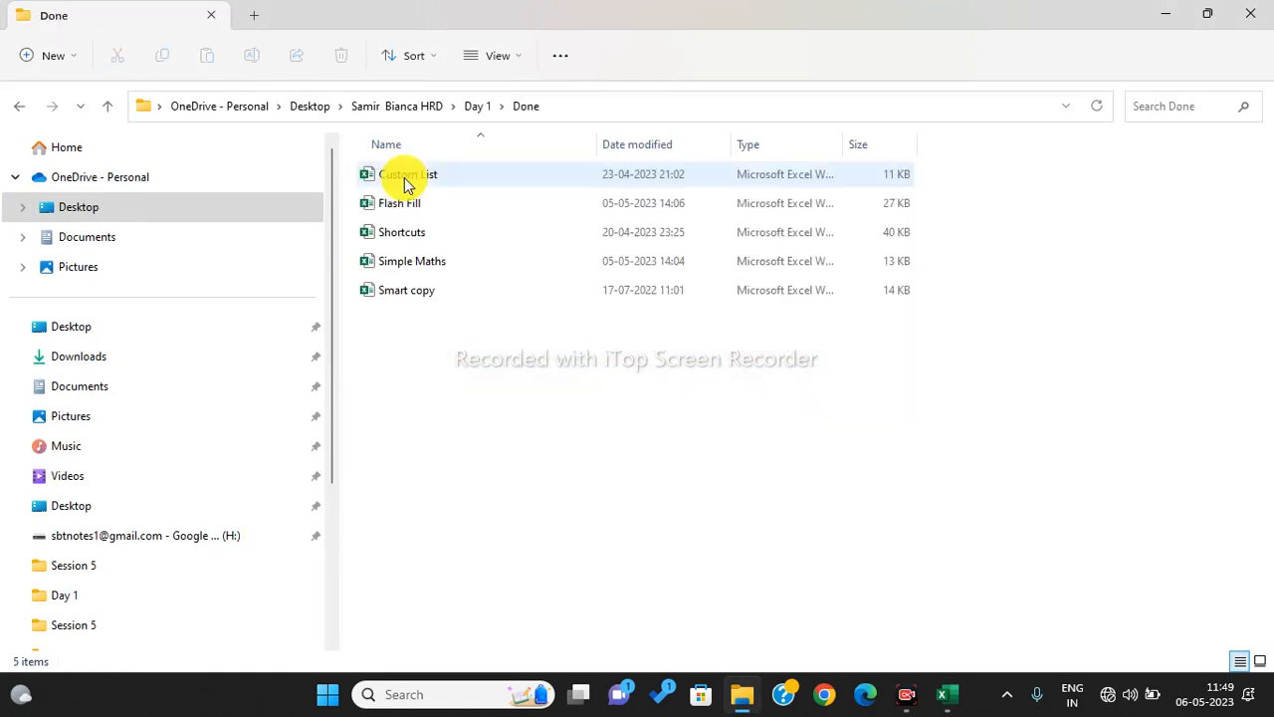
pyautogui.doubleClick(413, 237)
pyautogui.click(517, 452)
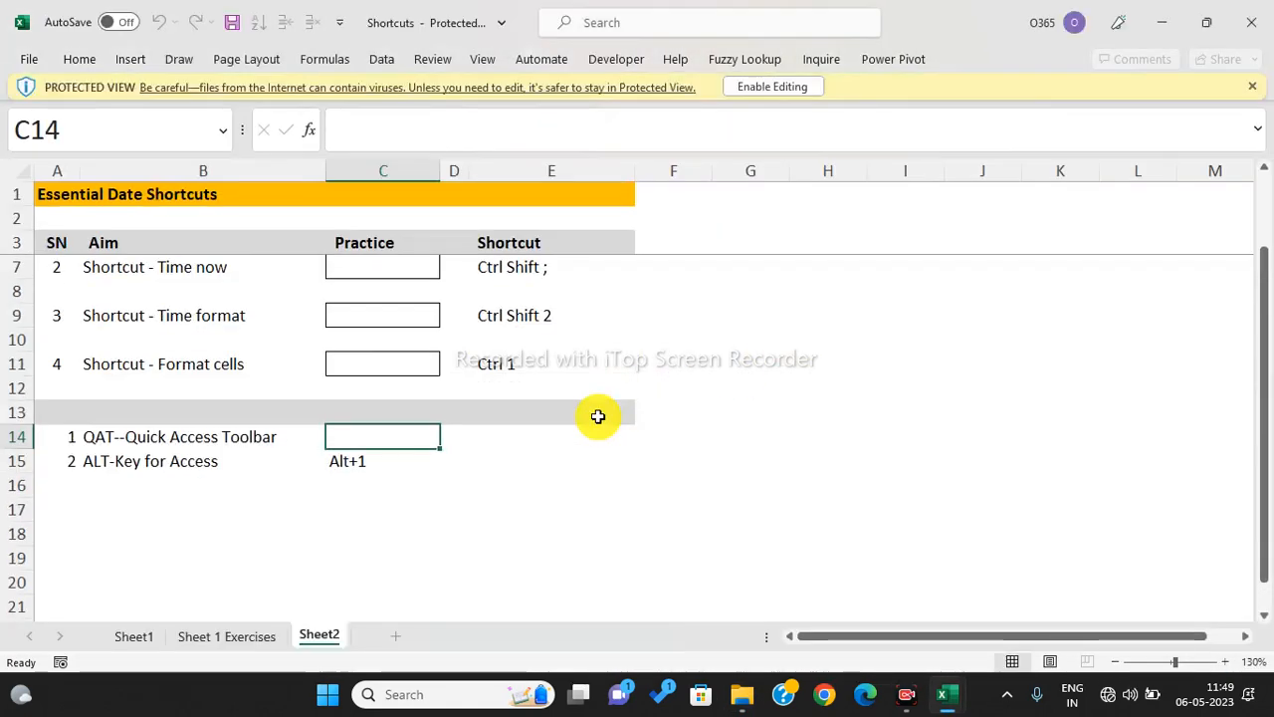
pyautogui.click(133, 637)
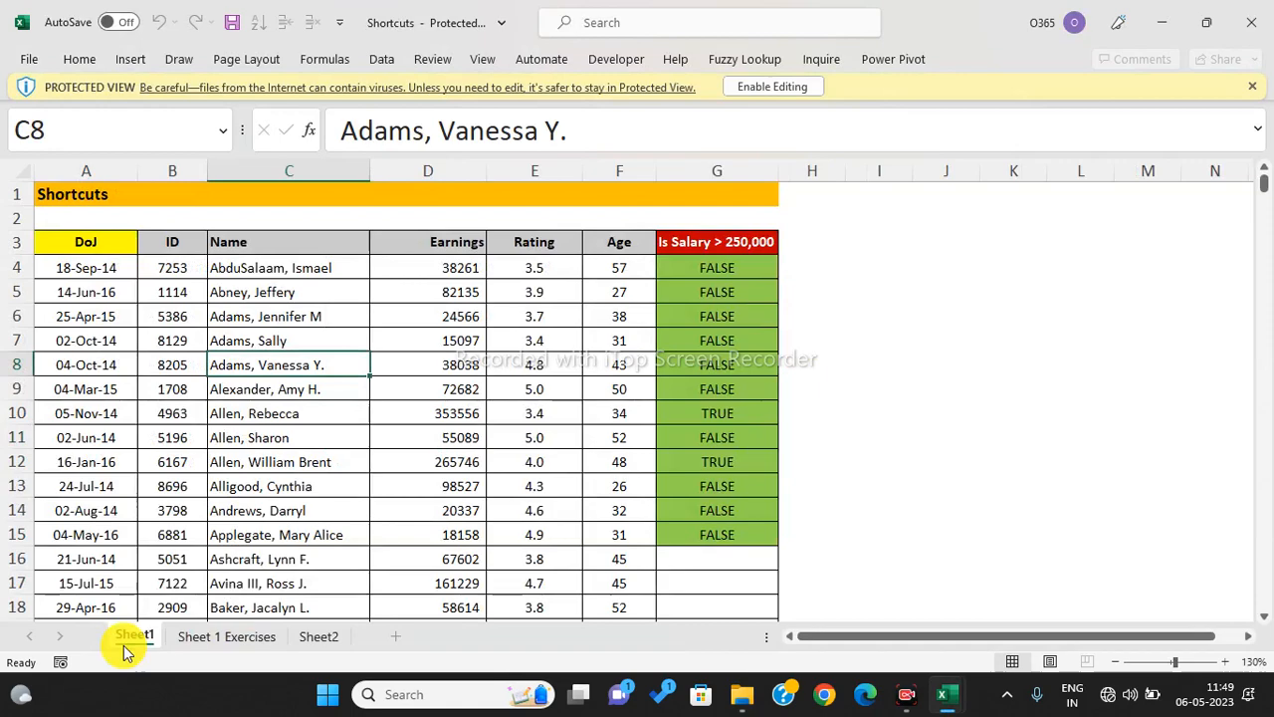
# - Look over the Shortcuts data and enable editing on the protected workbook
pyautogui.scroll(-1, 541, 518)
pyautogui.scroll(-2, 541, 517)
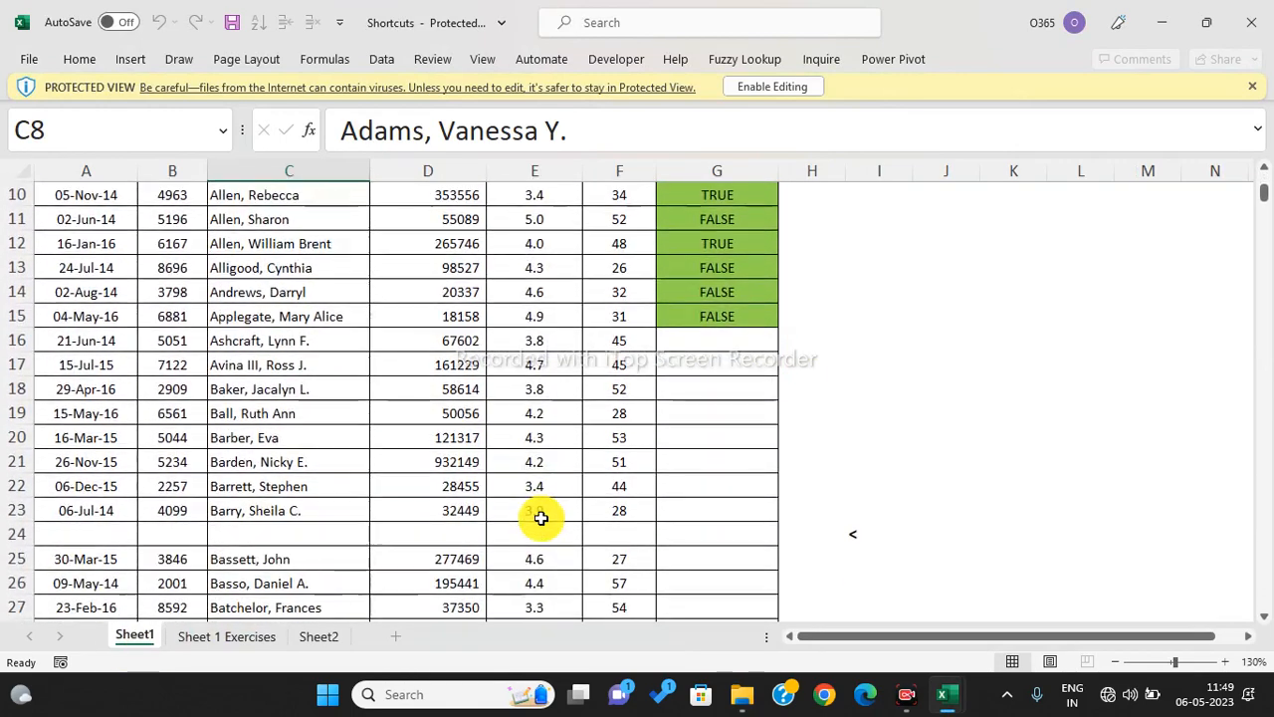
pyautogui.scroll(3, 541, 517)
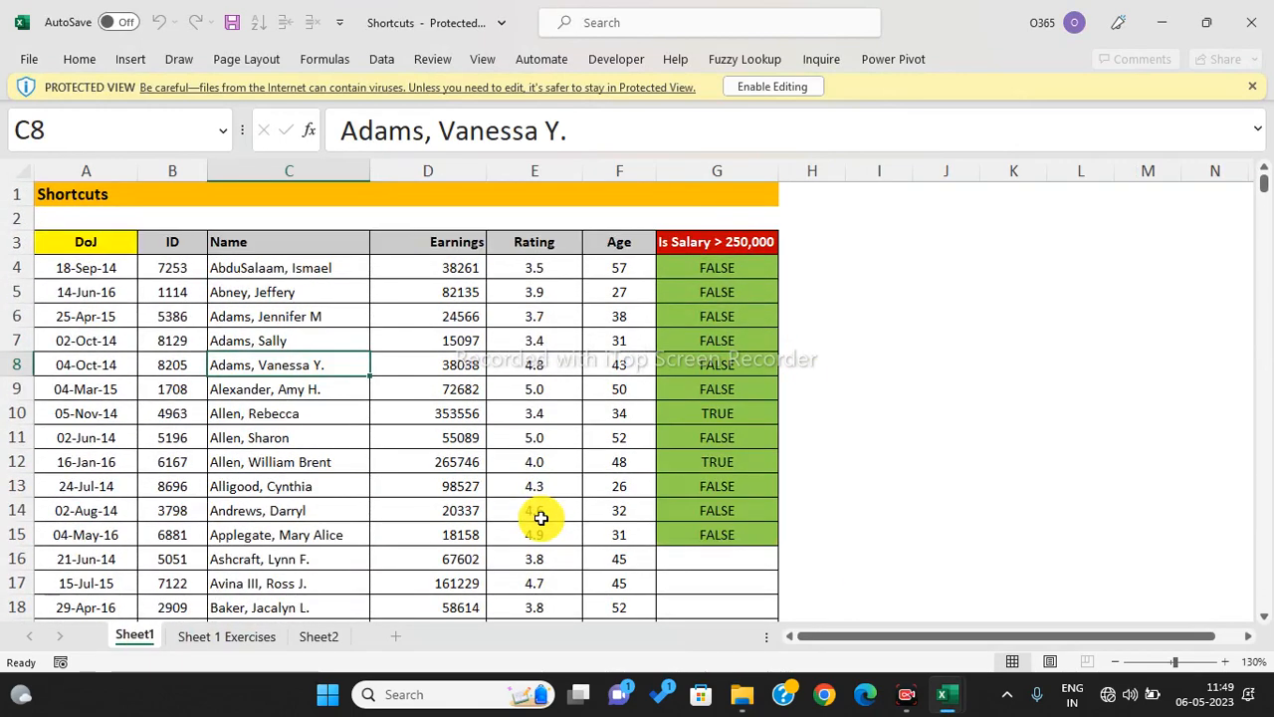
pyautogui.click(319, 409)
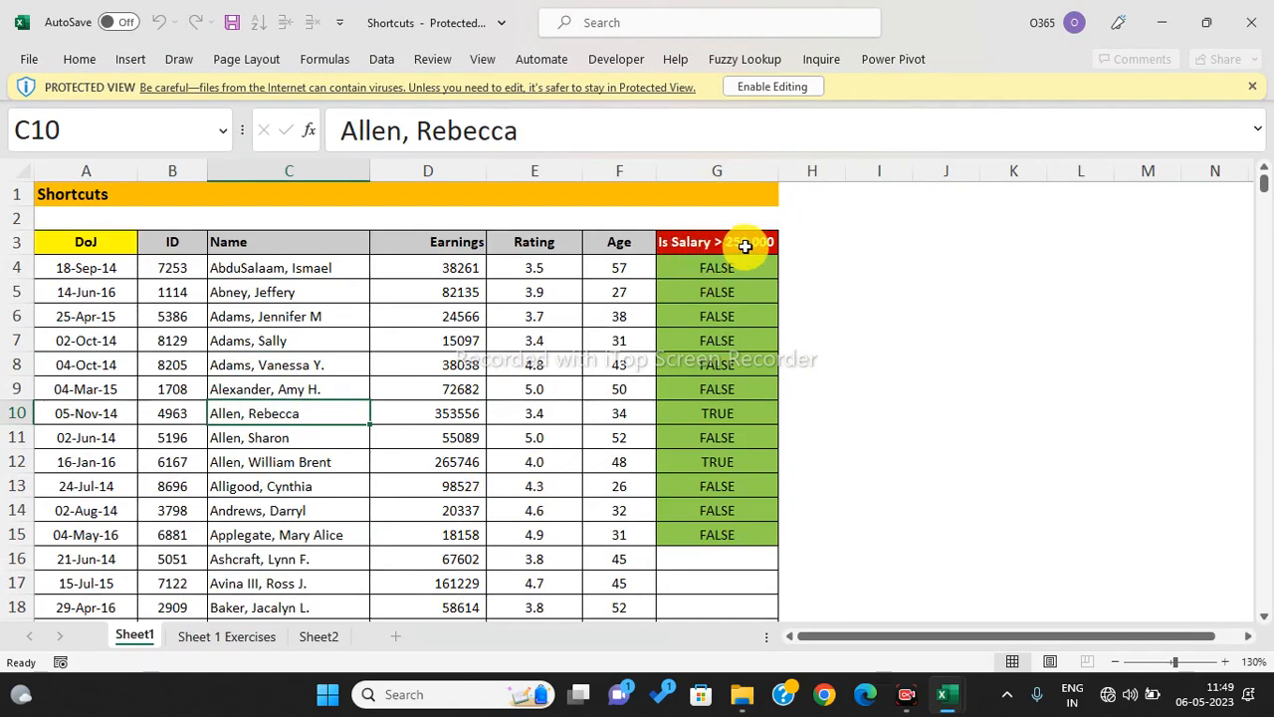
pyautogui.click(762, 86)
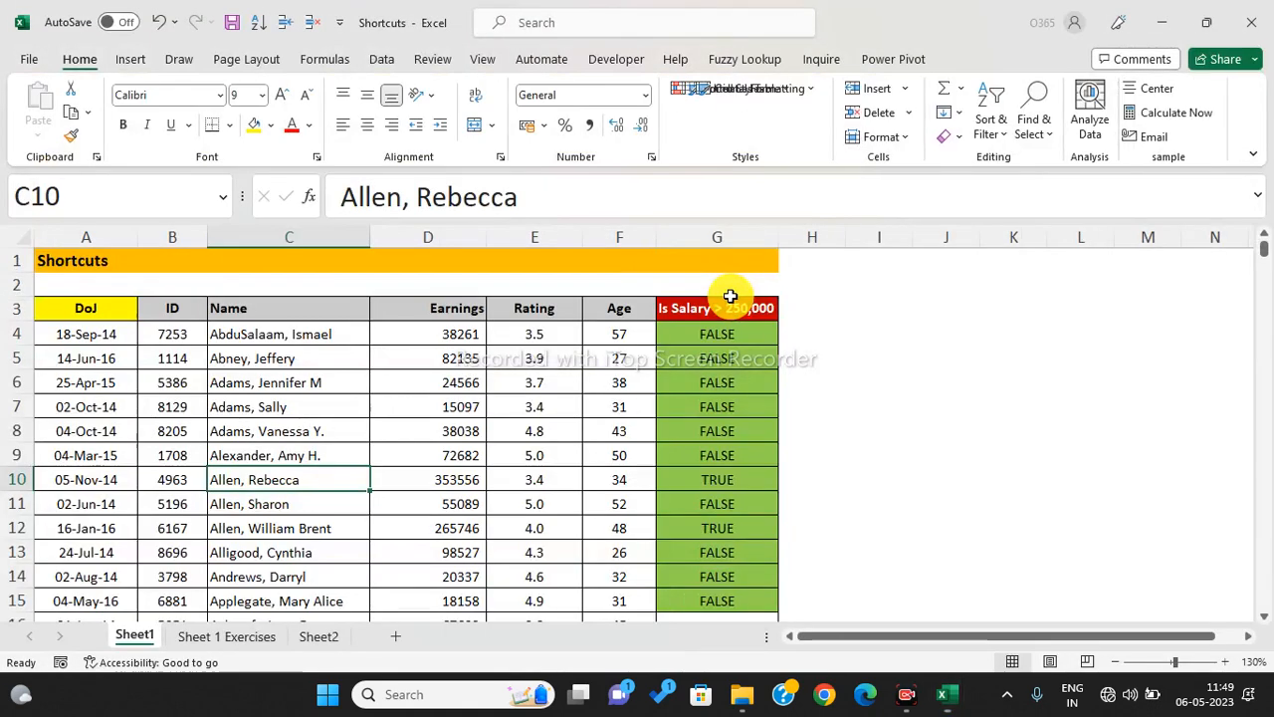
# - Check the G5 and G4 salary test formulas and the D4:D15 sum, then return to QAT
pyautogui.click(733, 356)
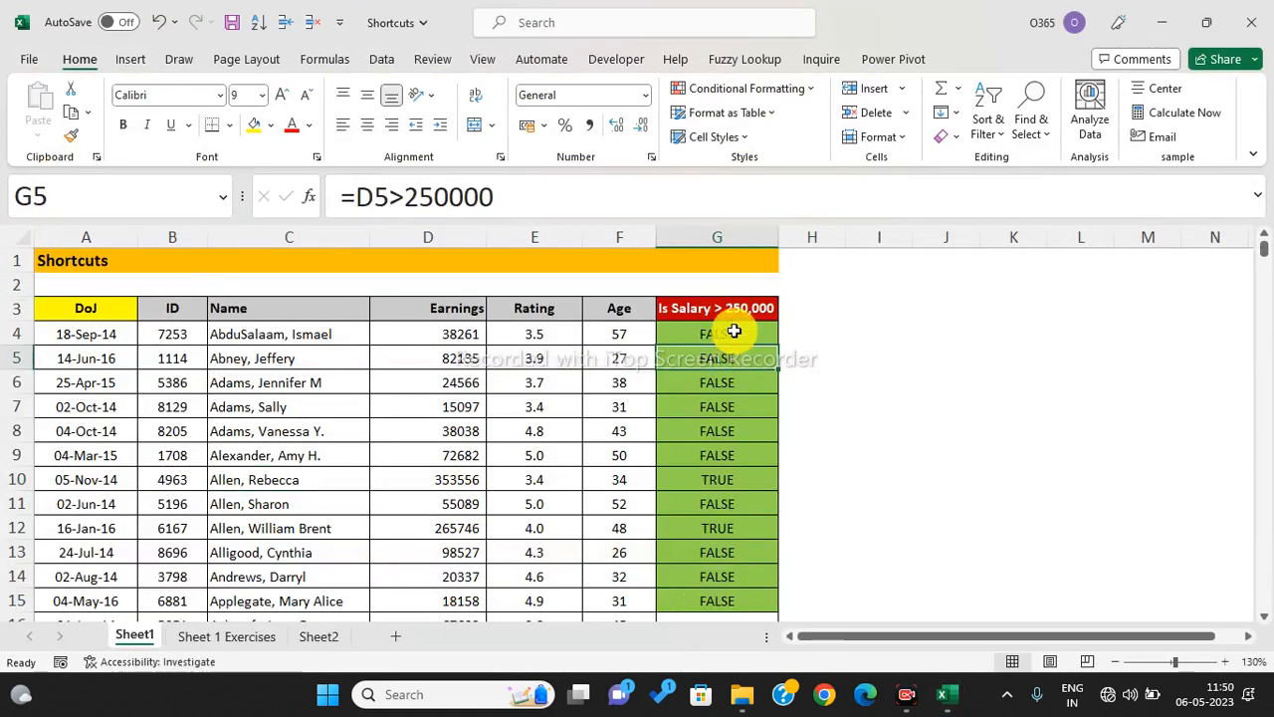
pyautogui.click(733, 332)
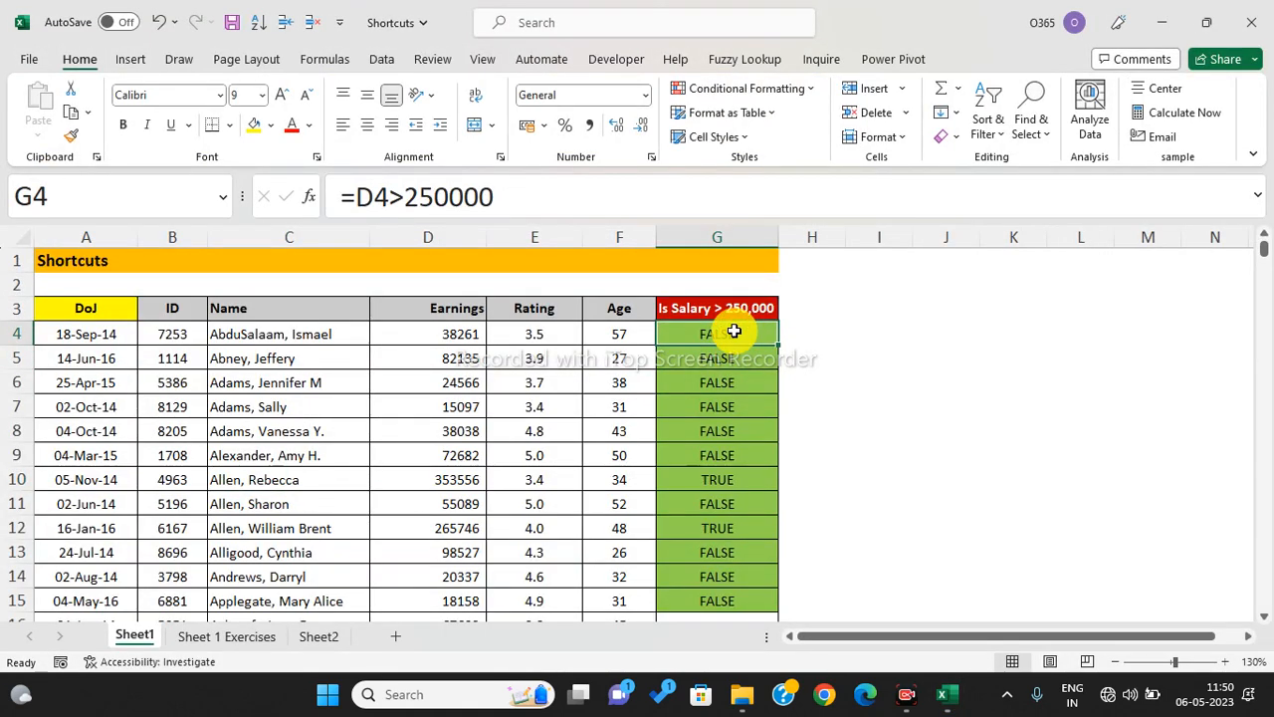
pyautogui.moveTo(453, 344); pyautogui.dragTo(476, 601)
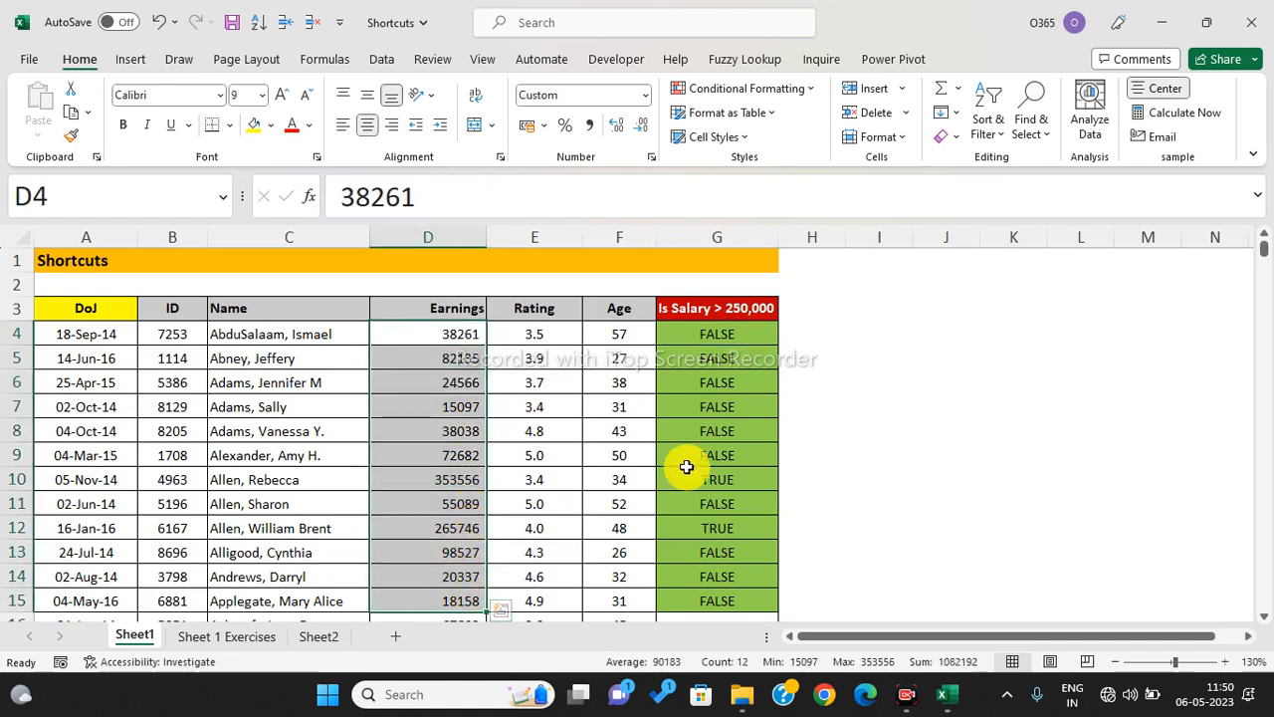
pyautogui.click(475, 435)
pyautogui.hotkey('alt', 'Tab')
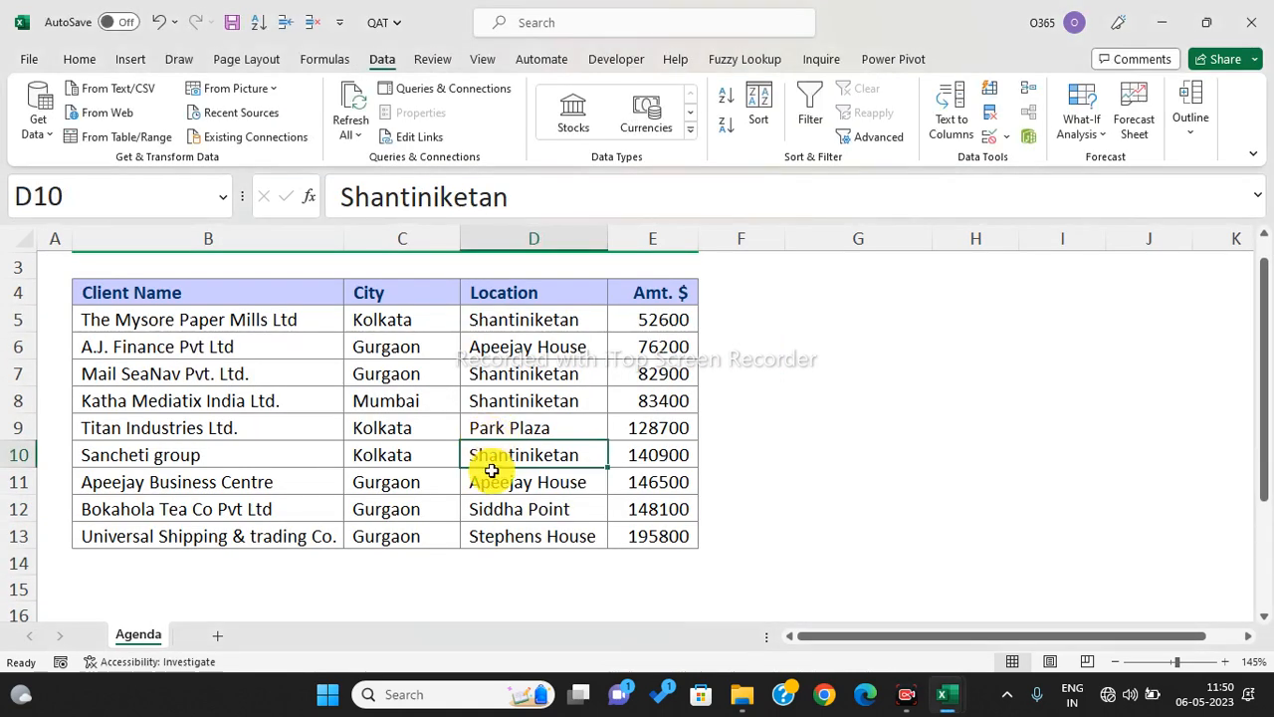
# - Enter the heading 'Sumif' in I4 and begin typing =sumif in I5
pyautogui.click(401, 398)
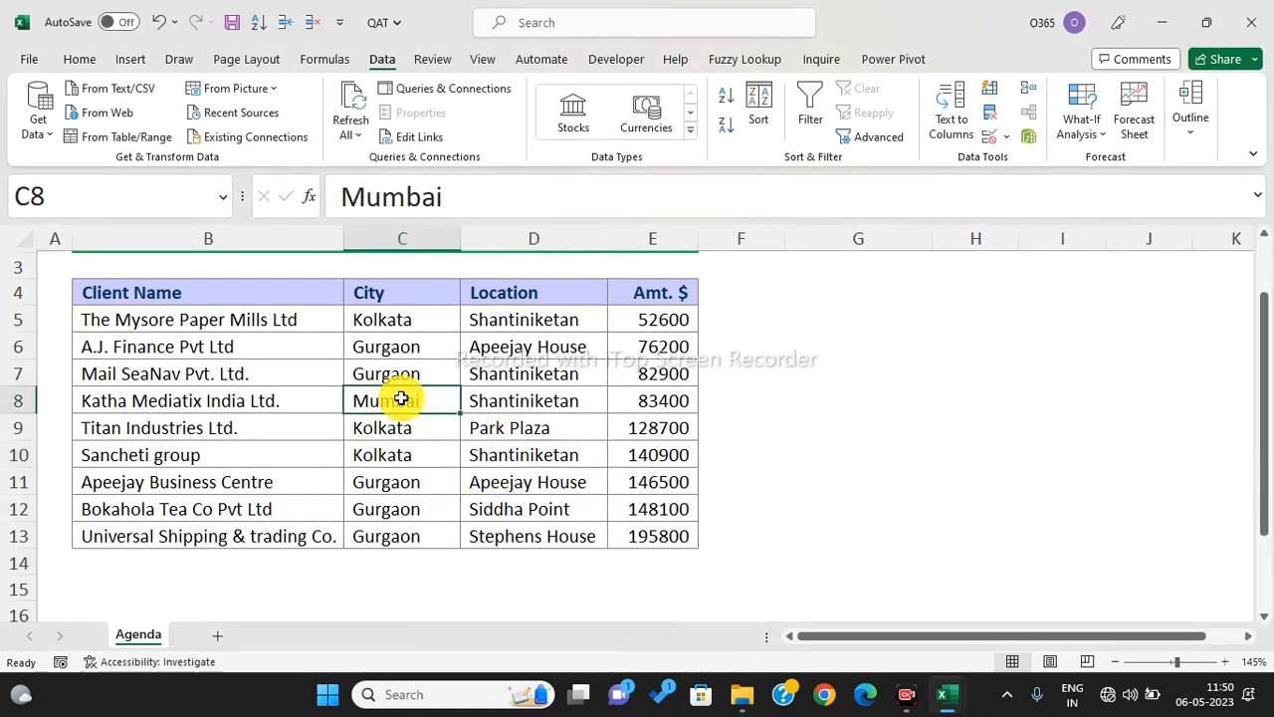
pyautogui.click(403, 488)
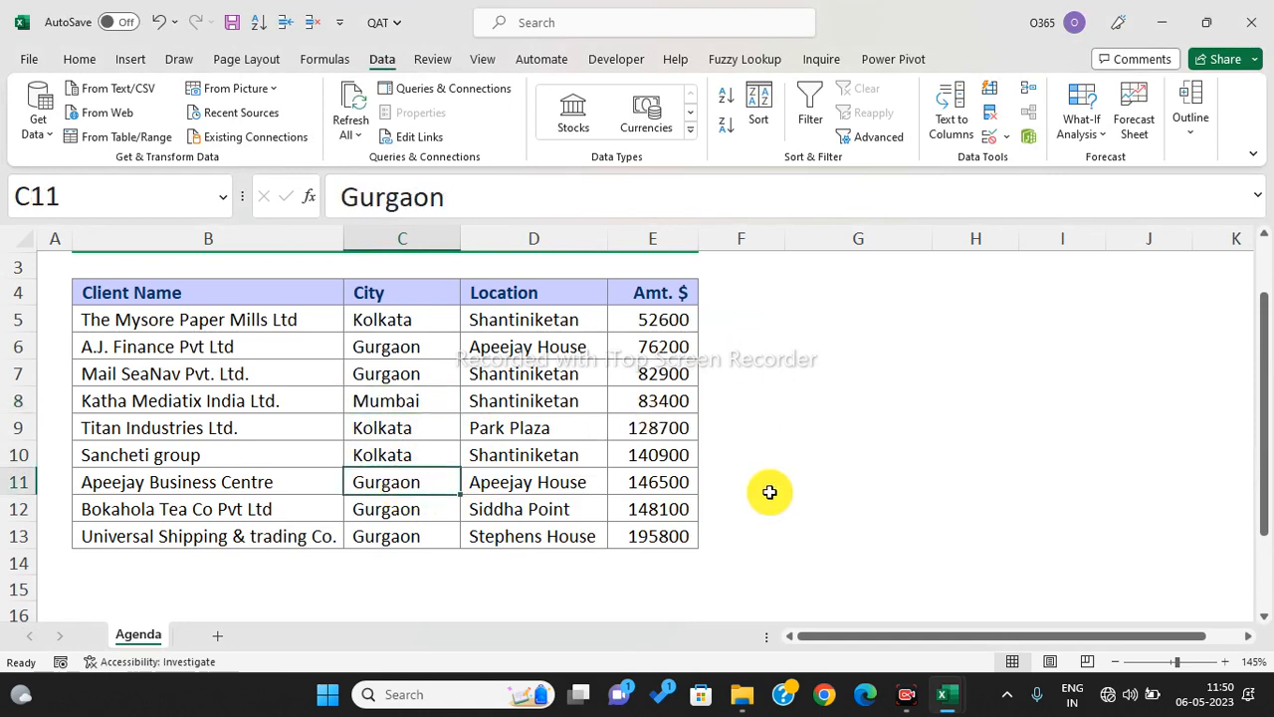
pyautogui.click(892, 311)
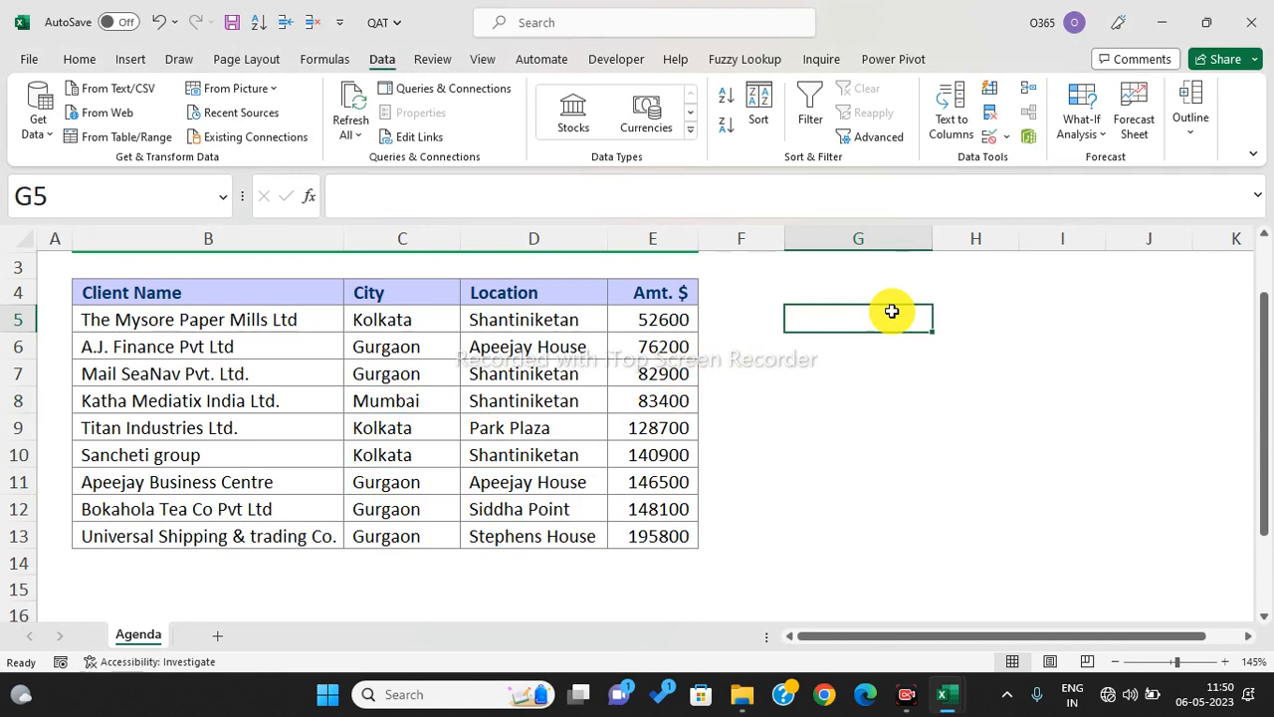
pyautogui.click(1034, 297)
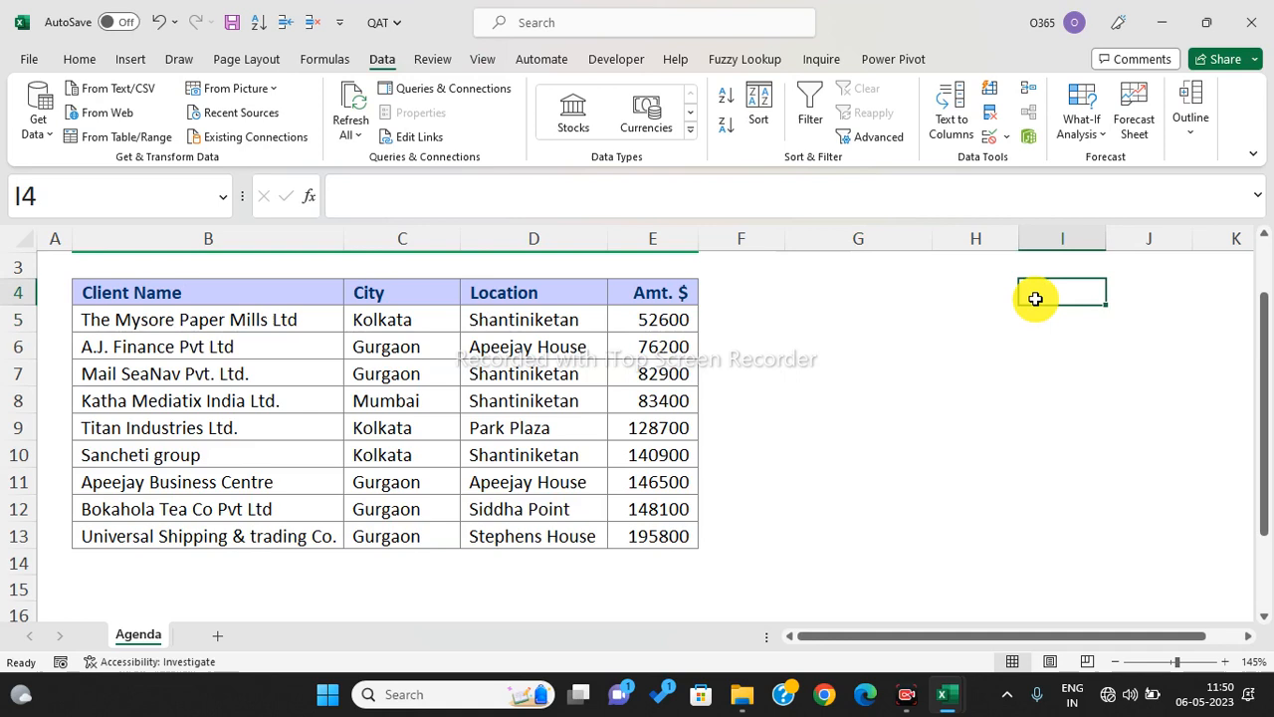
pyautogui.write('Sumif')
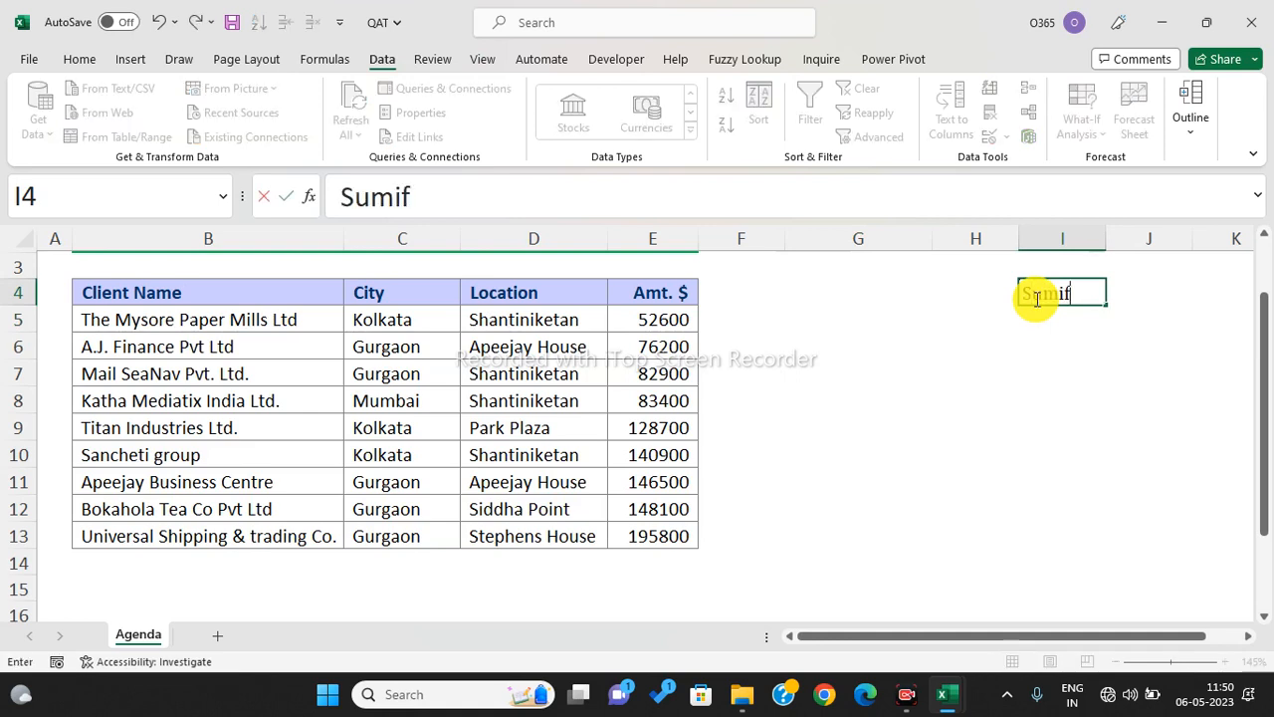
pyautogui.press('Return')
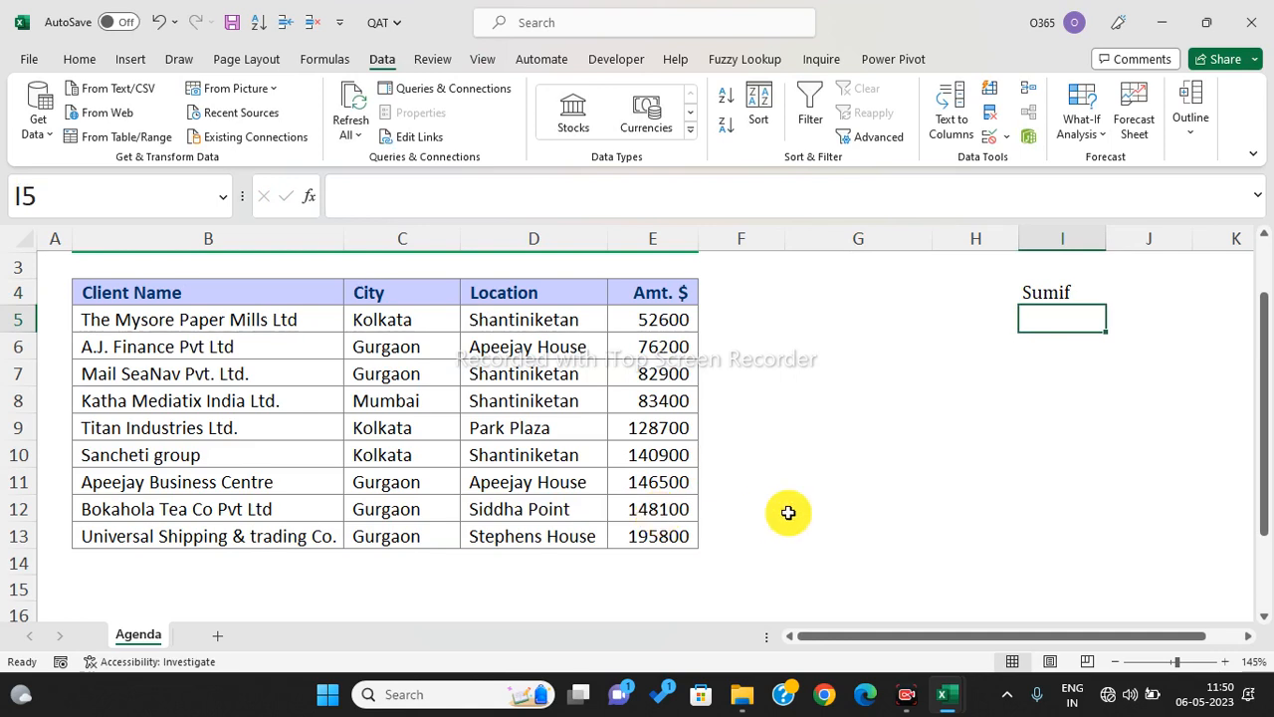
pyautogui.write('=sumif')
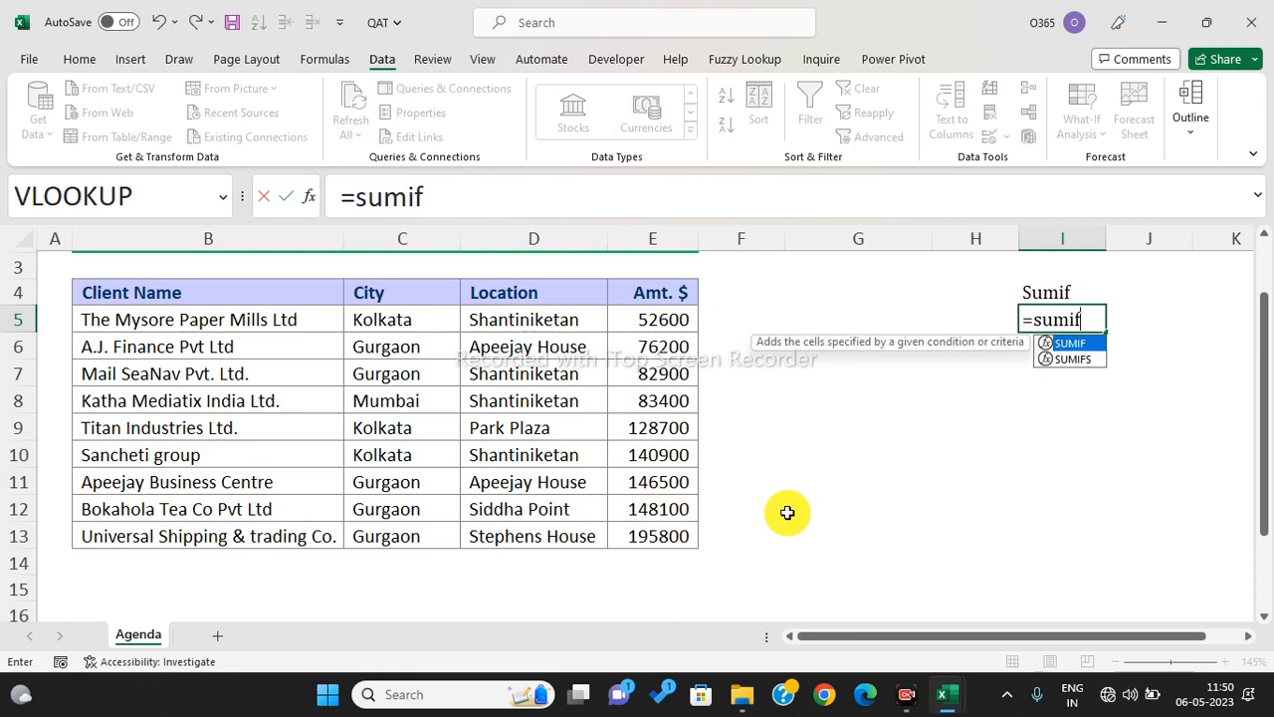
# - Complete =SUMIF(E5:E13,C13) in I5, which returns 0
pyautogui.press('Tab')
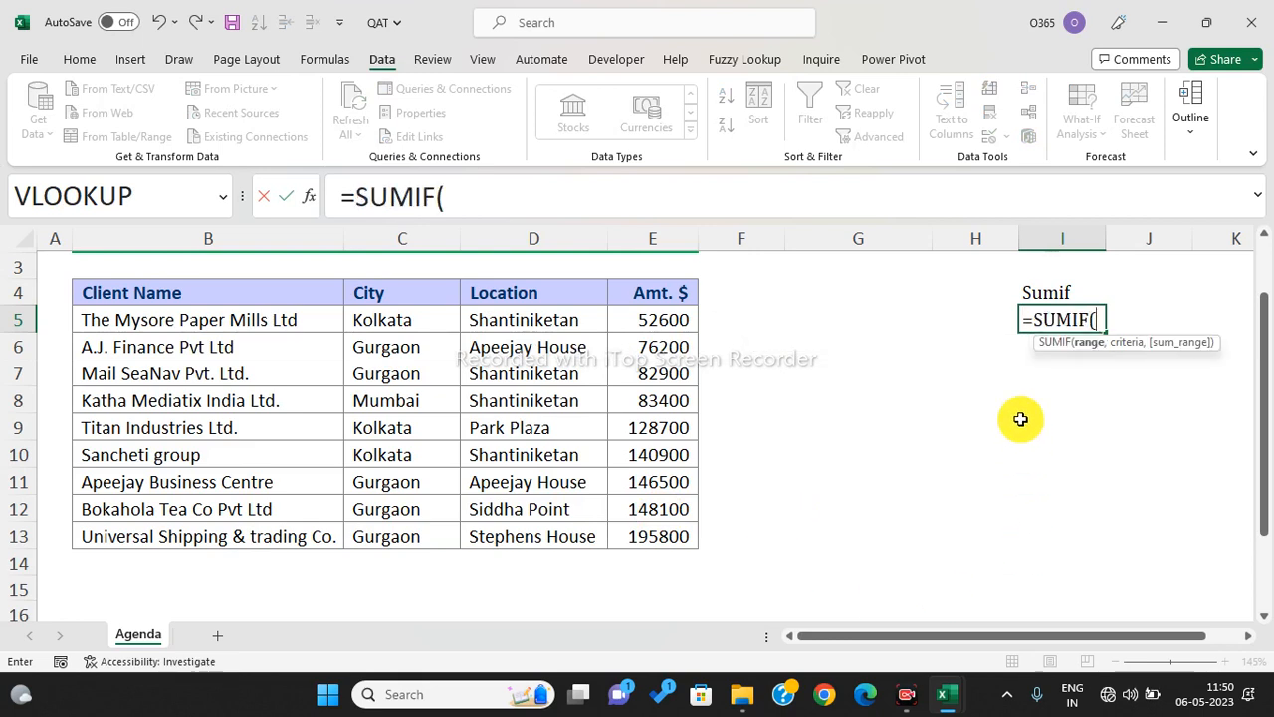
pyautogui.moveTo(660, 314); pyautogui.dragTo(665, 539)
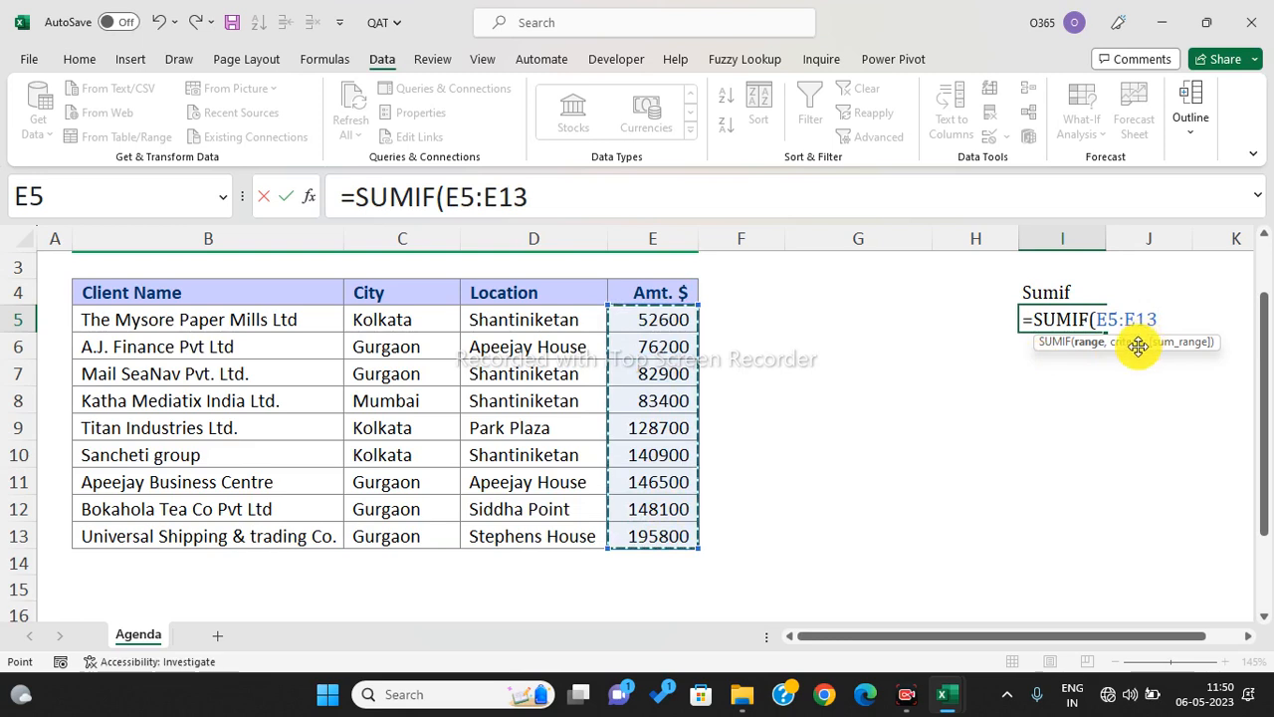
pyautogui.write(',')
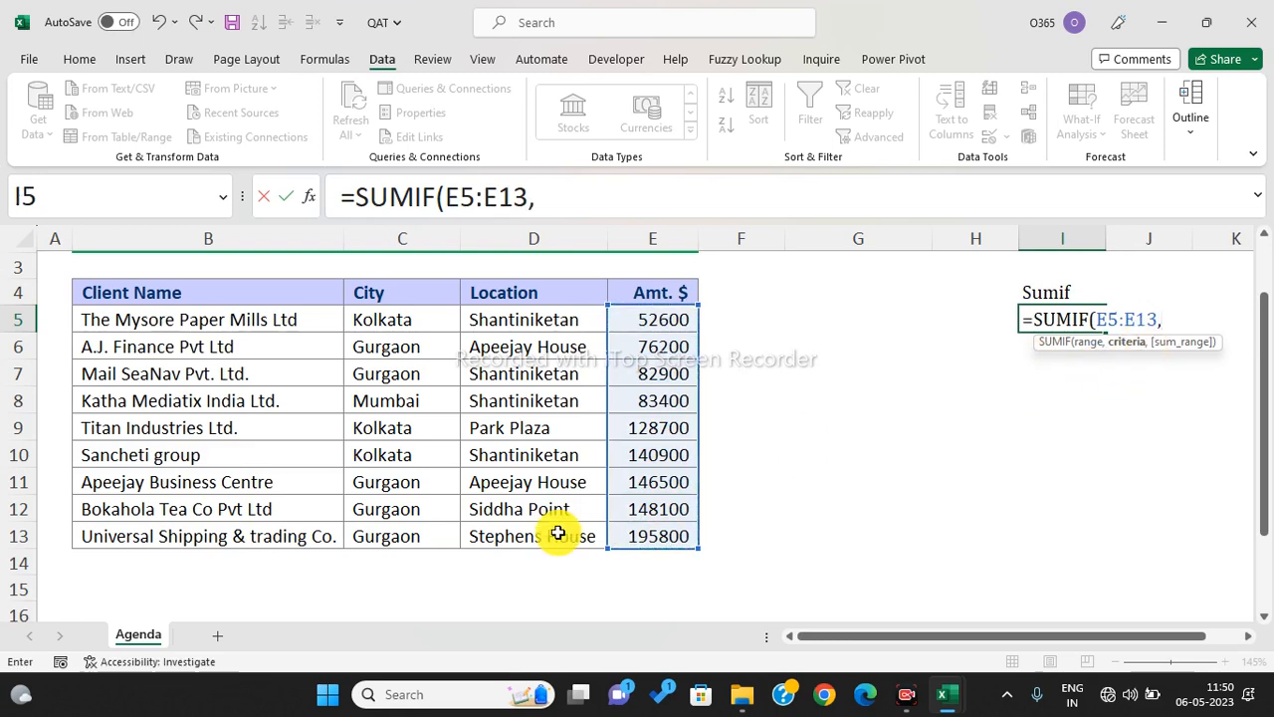
pyautogui.click(413, 542)
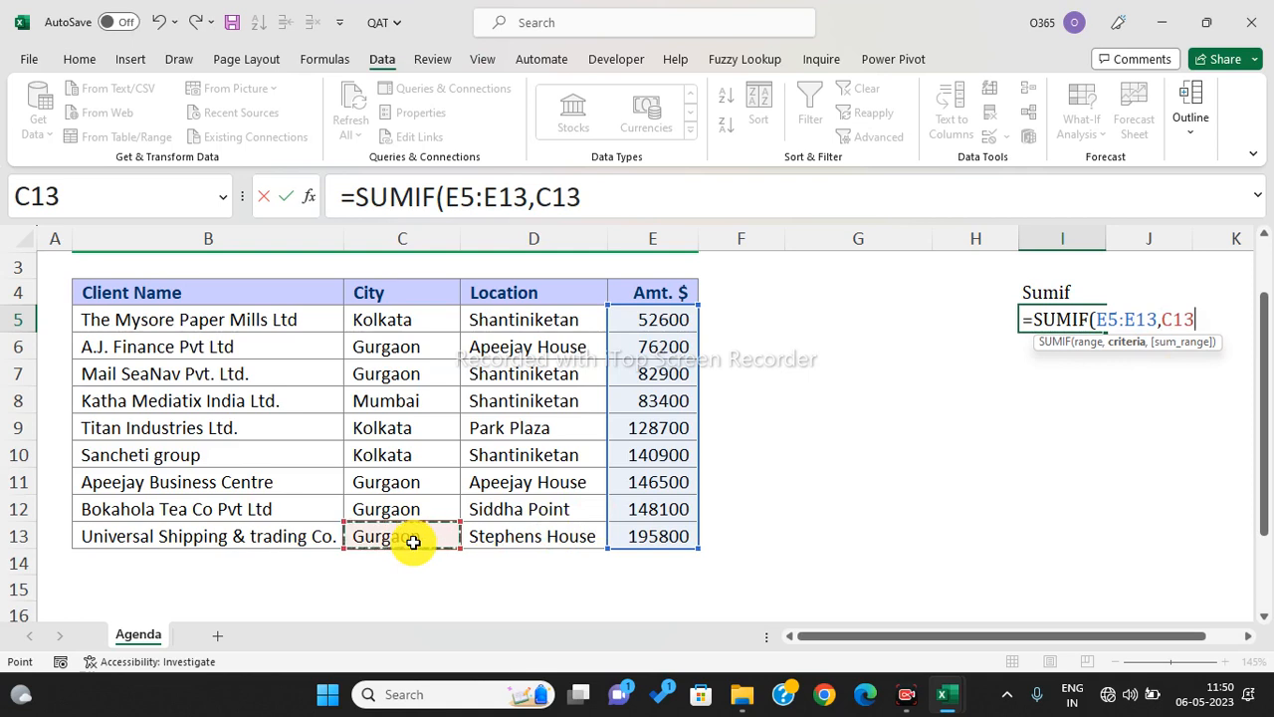
pyautogui.write(',')
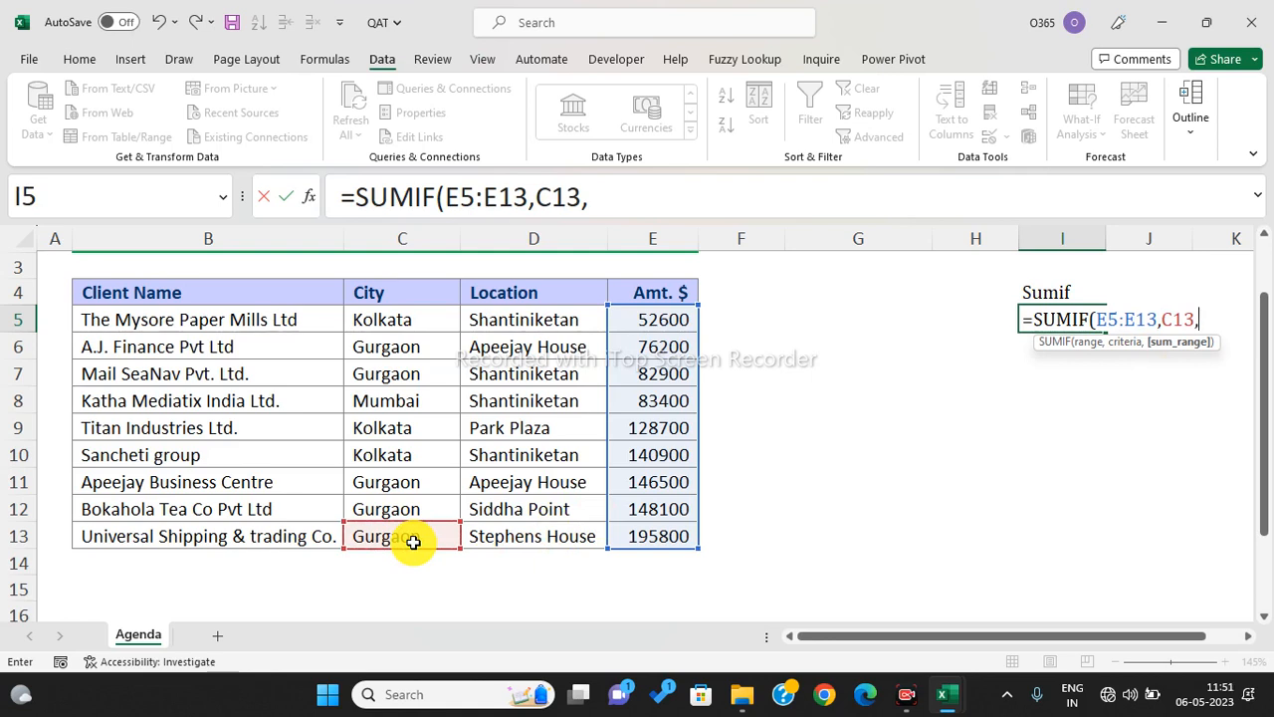
pyautogui.press('BackSpace')
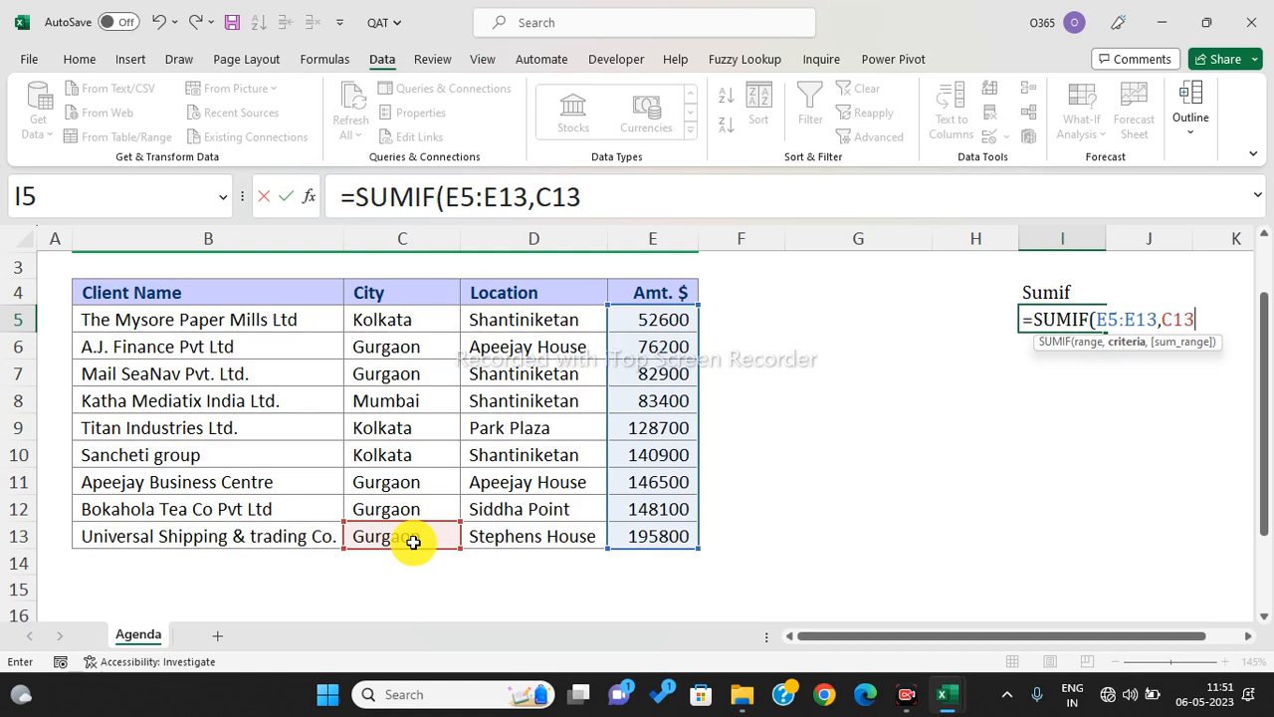
pyautogui.write(')')
pyautogui.press('Return')
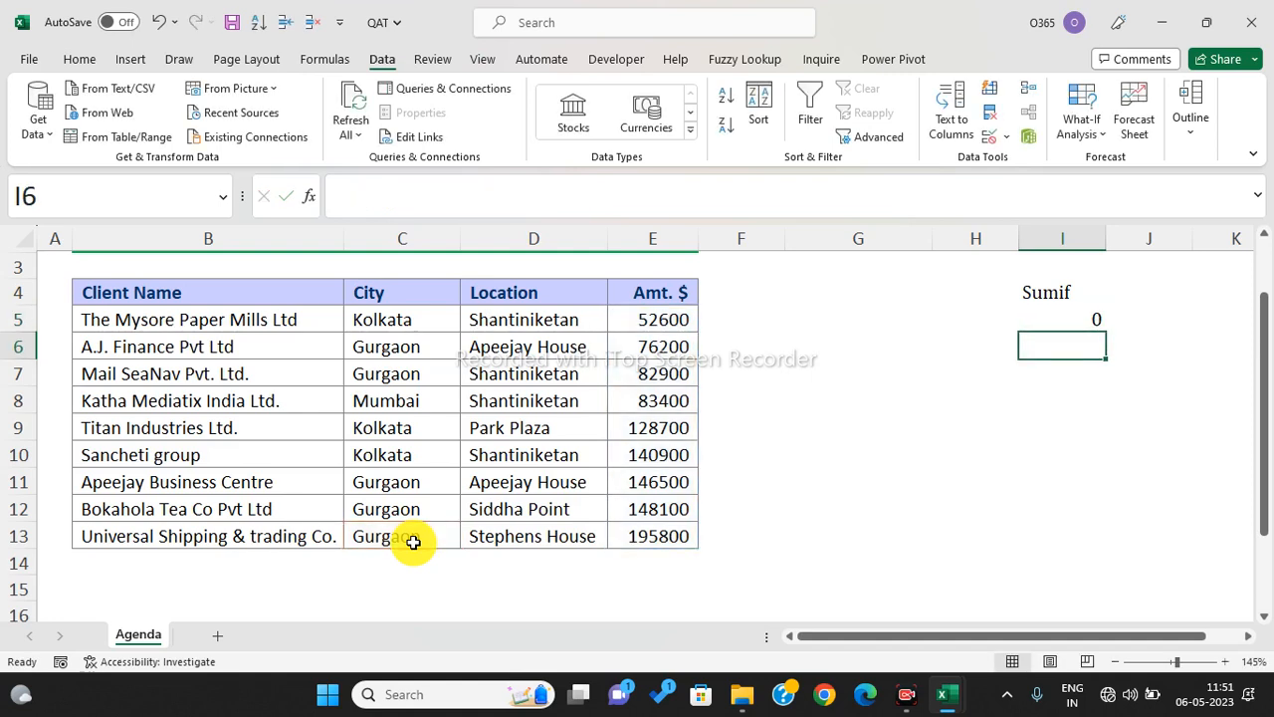
pyautogui.click(1065, 314)
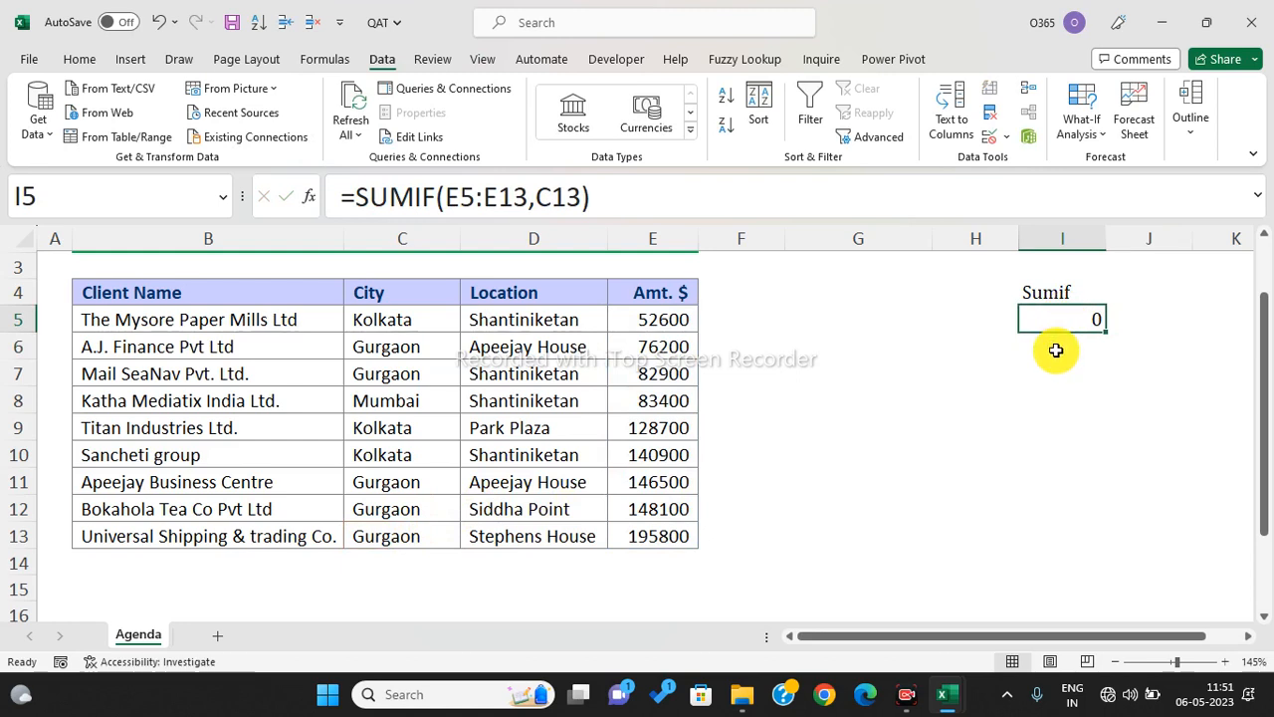
# - Start a second SUMIF over E5:E13 in I6, cancel it, and select I4:I5
pyautogui.click(1056, 354)
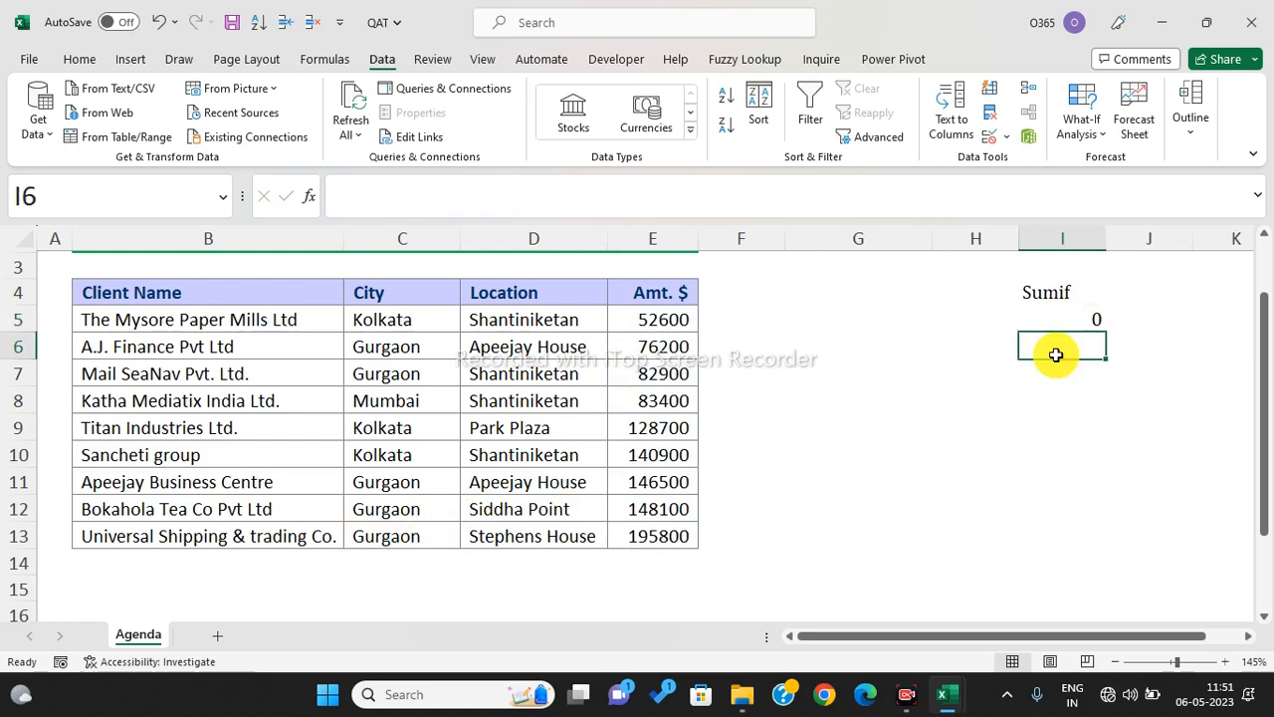
pyautogui.write('=sumif')
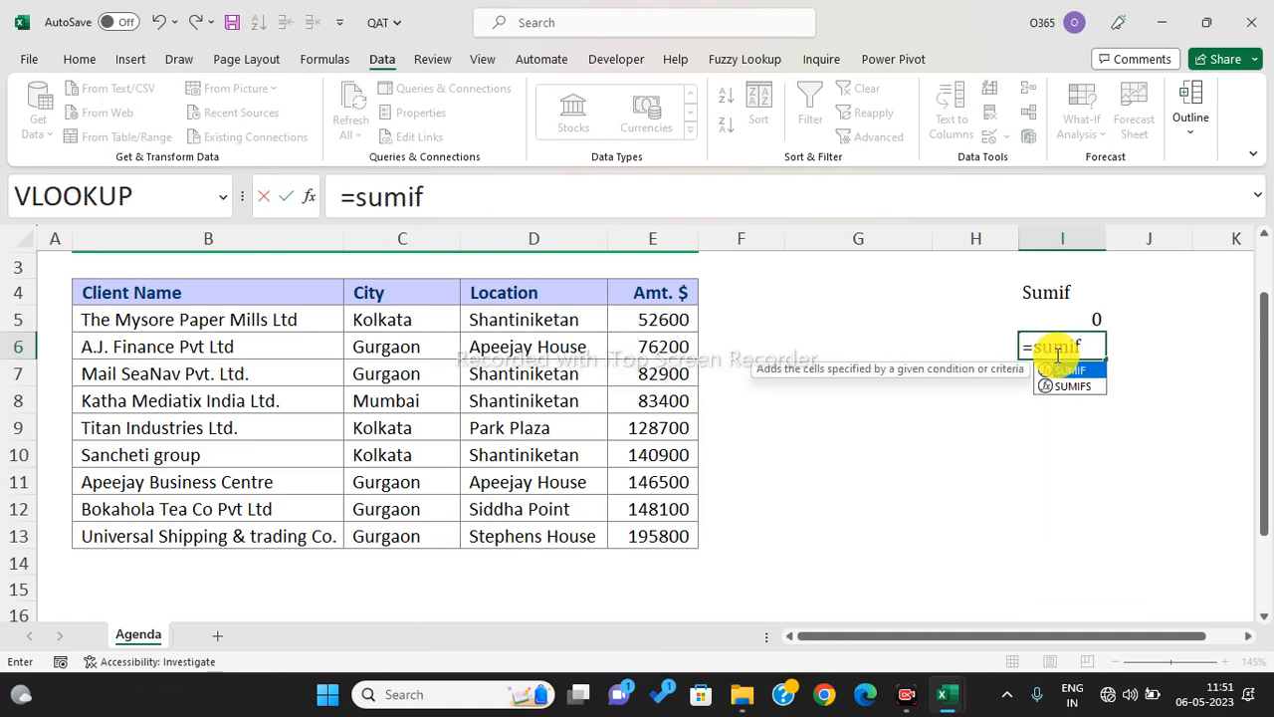
pyautogui.press('Tab')
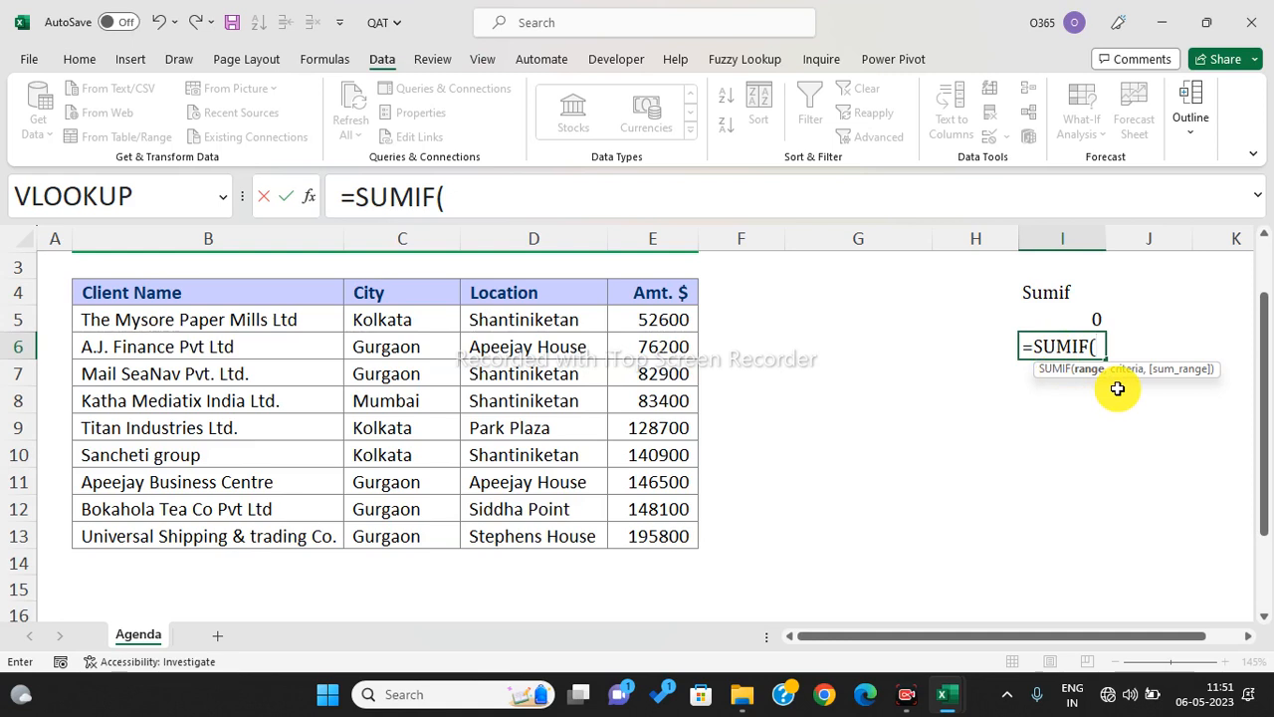
pyautogui.moveTo(648, 326); pyautogui.dragTo(665, 525)
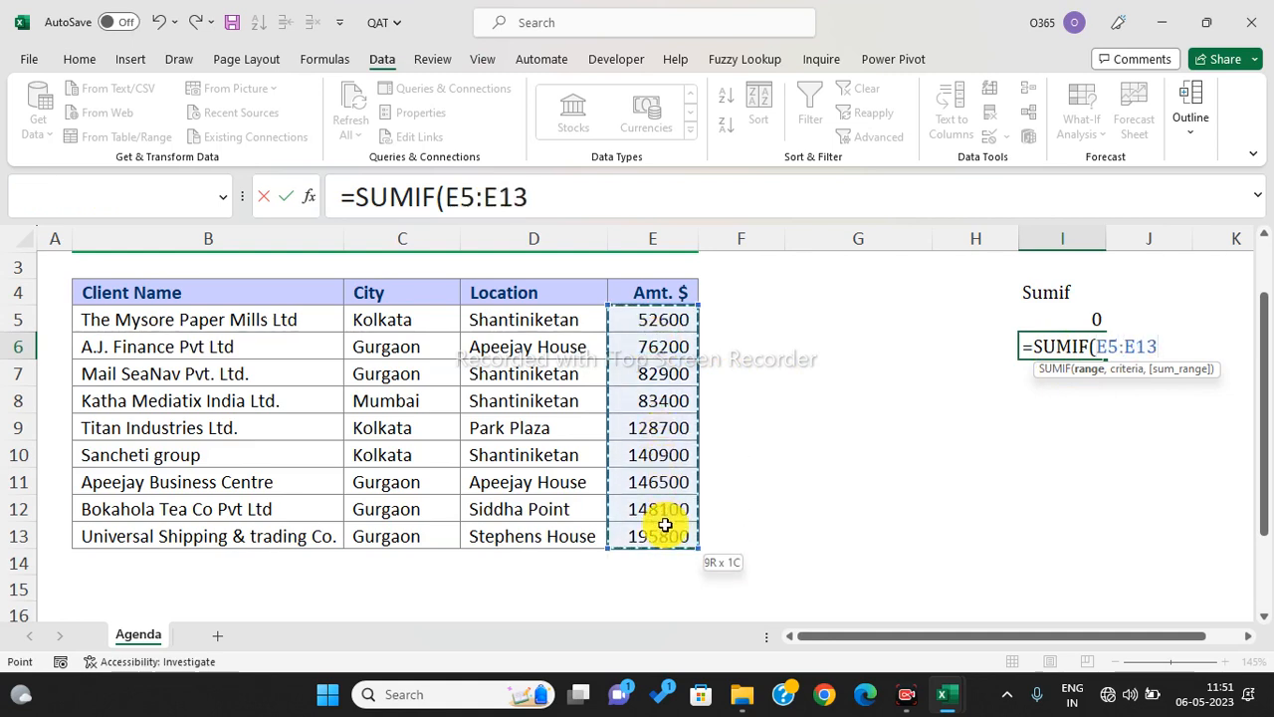
pyautogui.moveTo(665, 524)
pyautogui.mouseDown()
pyautogui.moveTo(632, 333)
pyautogui.moveTo(646, 522)
pyautogui.moveTo(627, 418)
pyautogui.moveTo(649, 528)
pyautogui.mouseUp()
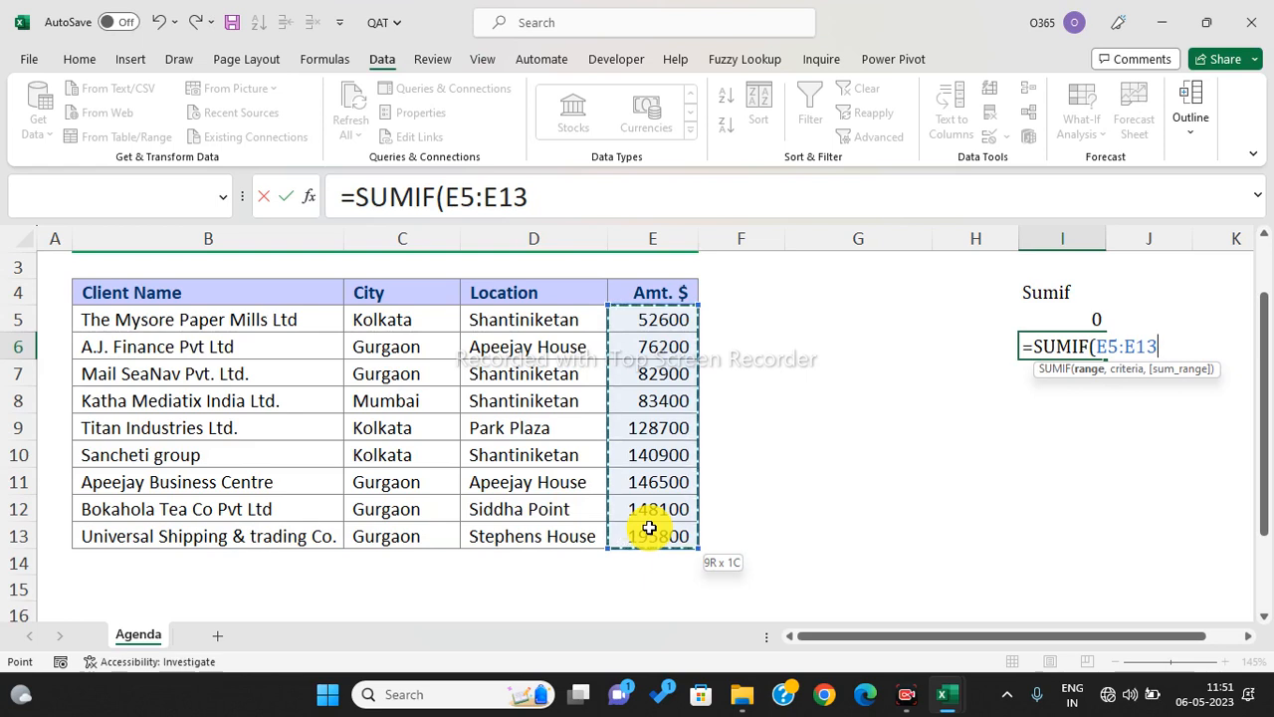
pyautogui.moveTo(649, 528); pyautogui.dragTo(649, 529)
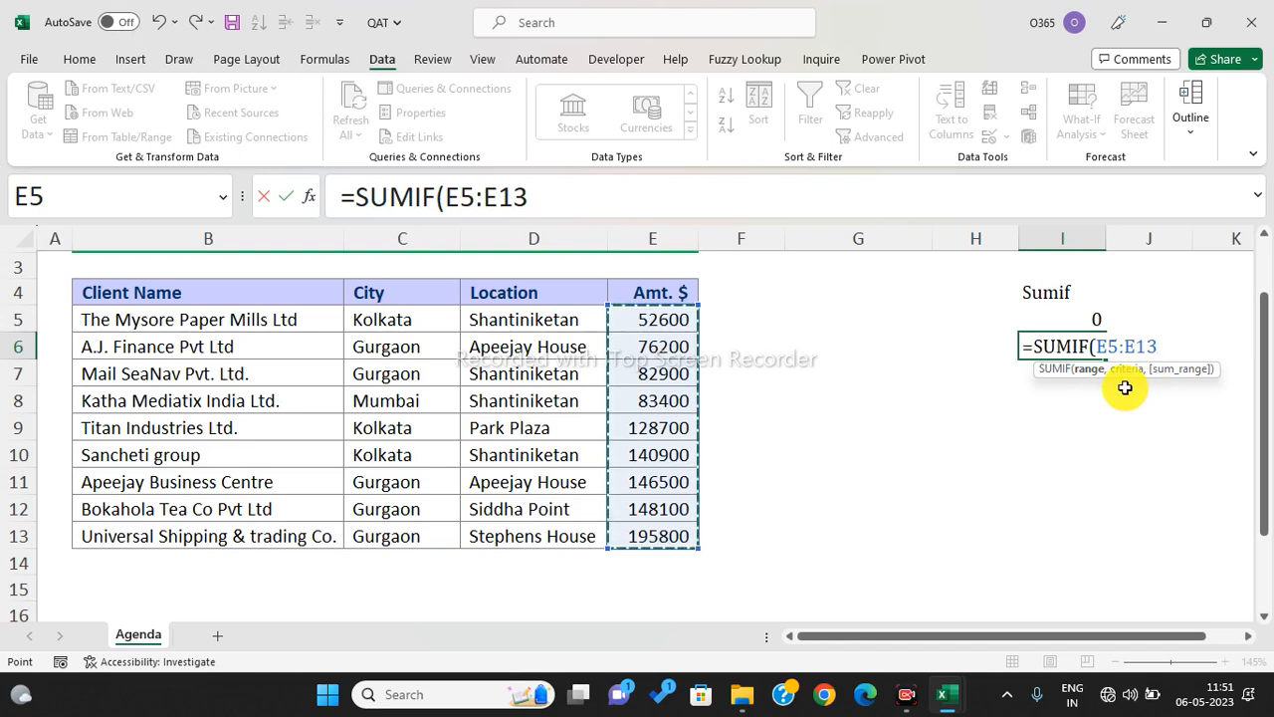
pyautogui.press('Escape')
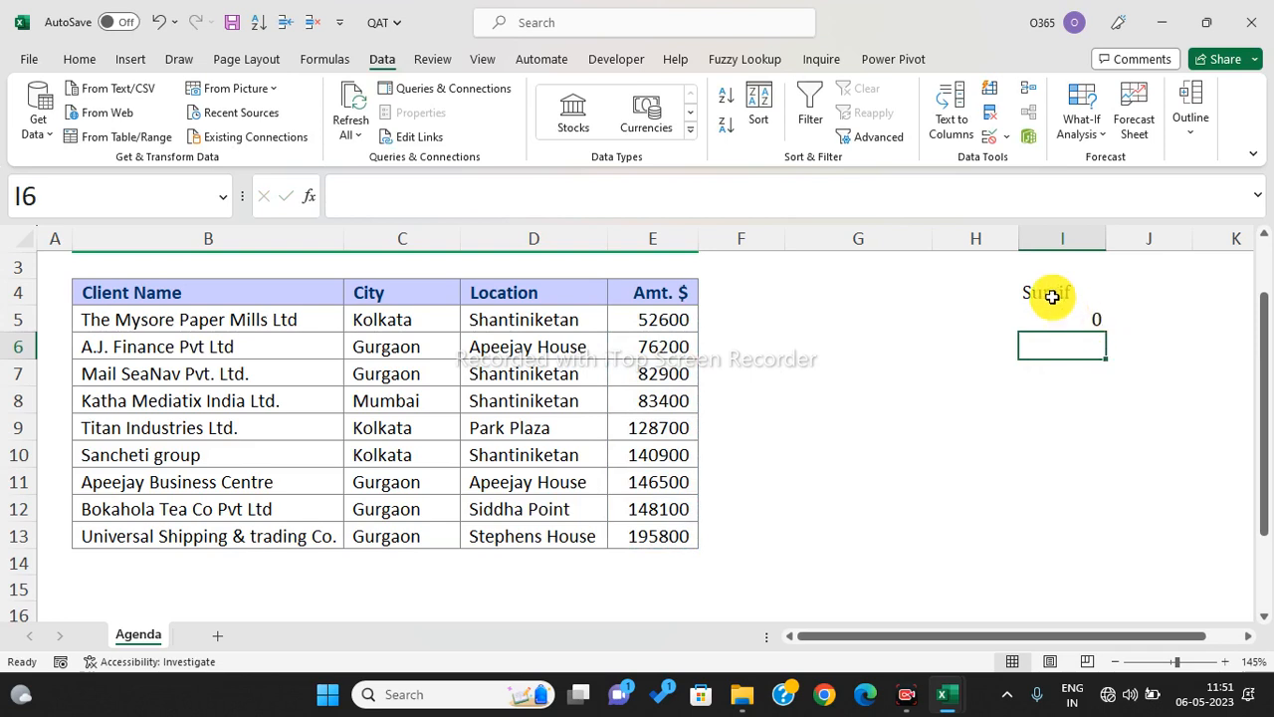
pyautogui.moveTo(1052, 293); pyautogui.dragTo(1092, 319)
# - Clear the Sumif cells I4:I5 and copy Gurgaon from C11 into H4
pyautogui.press('Delete')
pyautogui.click(886, 367)
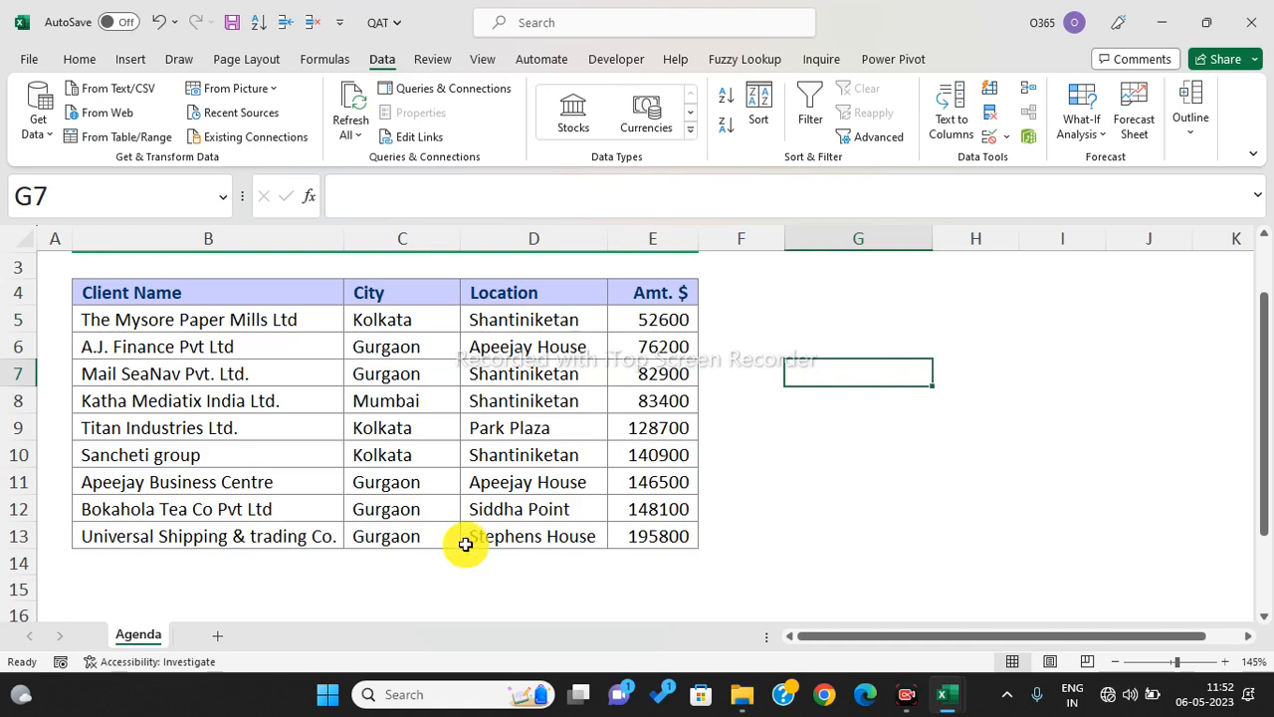
pyautogui.click(392, 486)
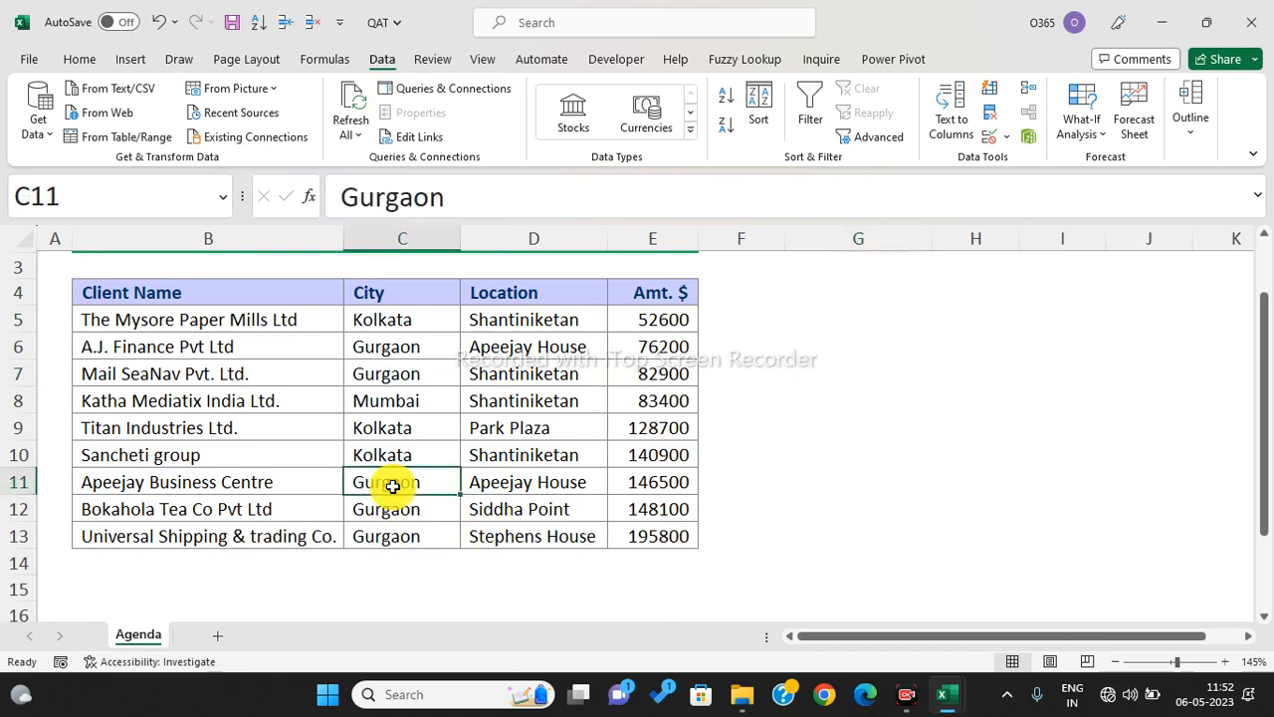
pyautogui.hotkey('ctrl', 'c')
pyautogui.click(989, 289)
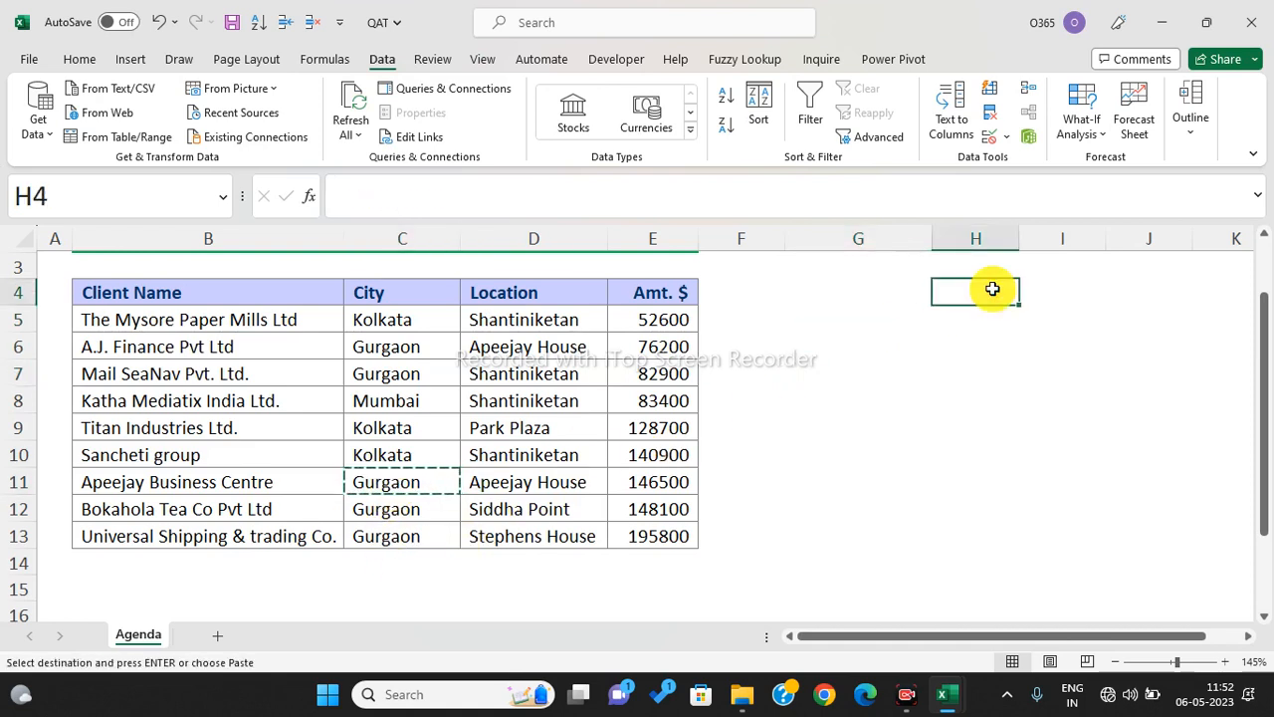
pyautogui.hotkey('ctrl', 'v')
pyautogui.click(989, 323)
# - Enter 'Audit' in J4 and give it a yellow fill
pyautogui.click(1115, 288)
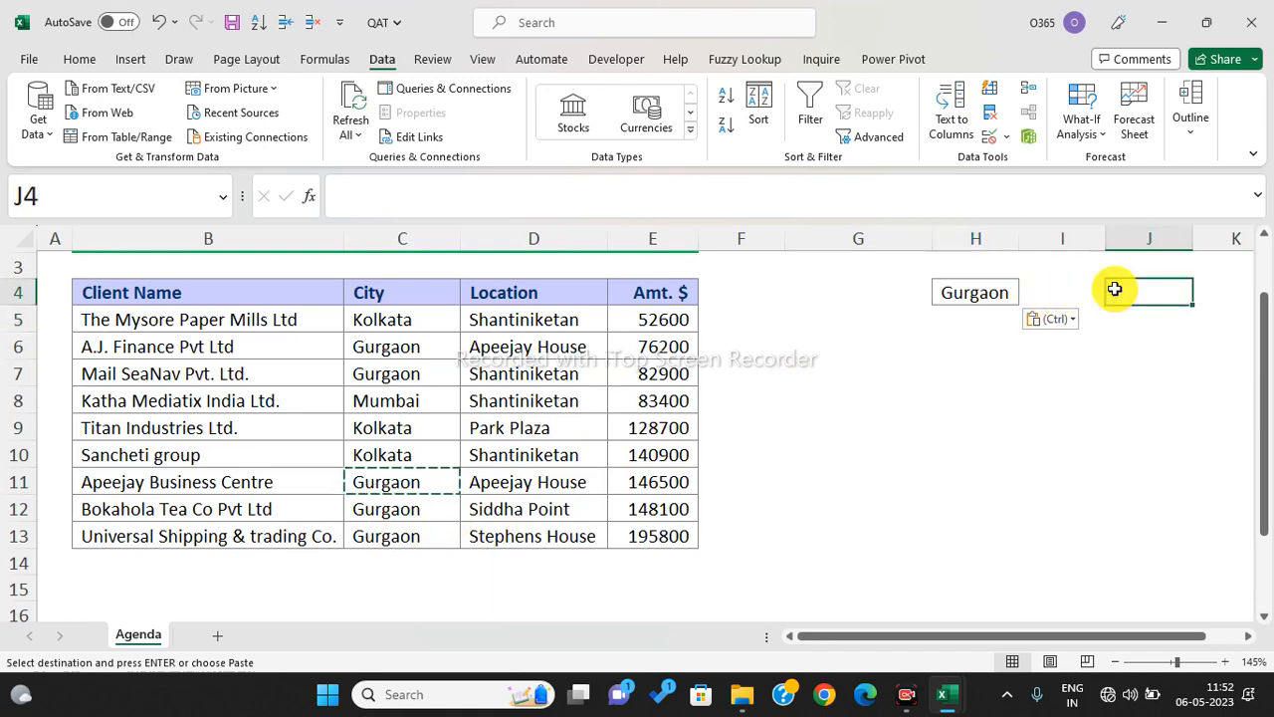
pyautogui.write('Audit')
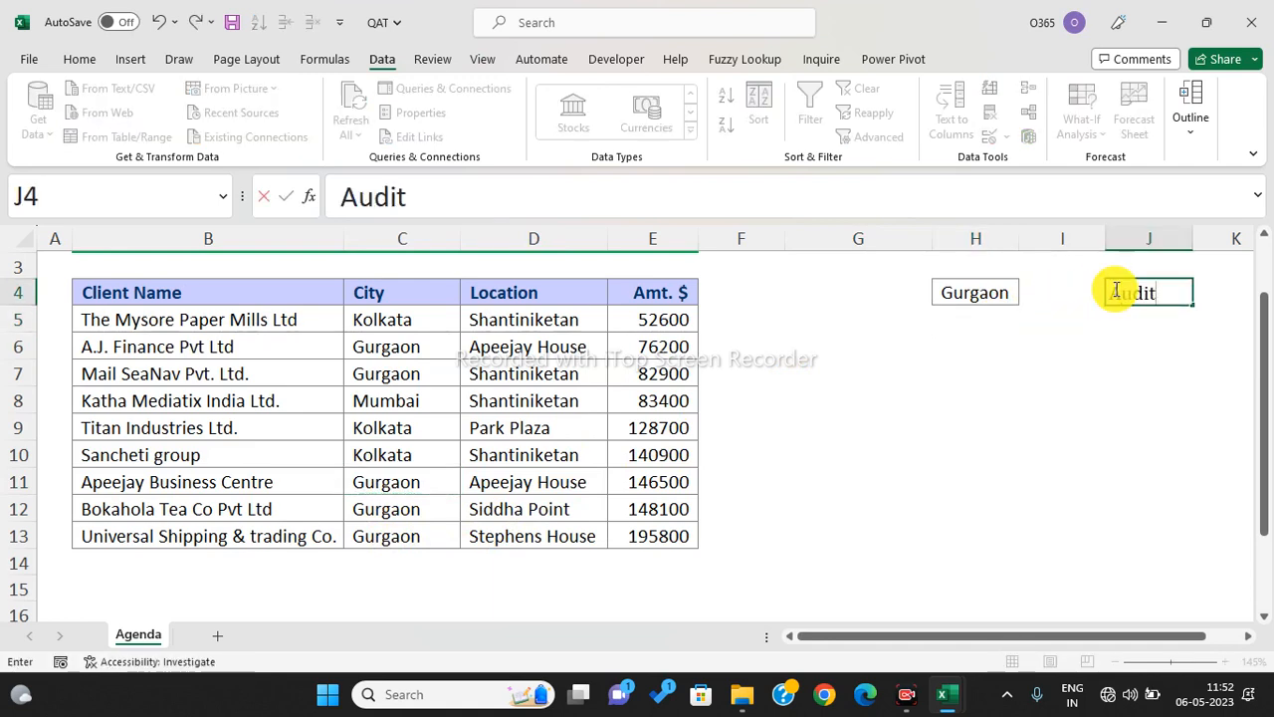
pyautogui.press('Return')
pyautogui.click(1115, 289)
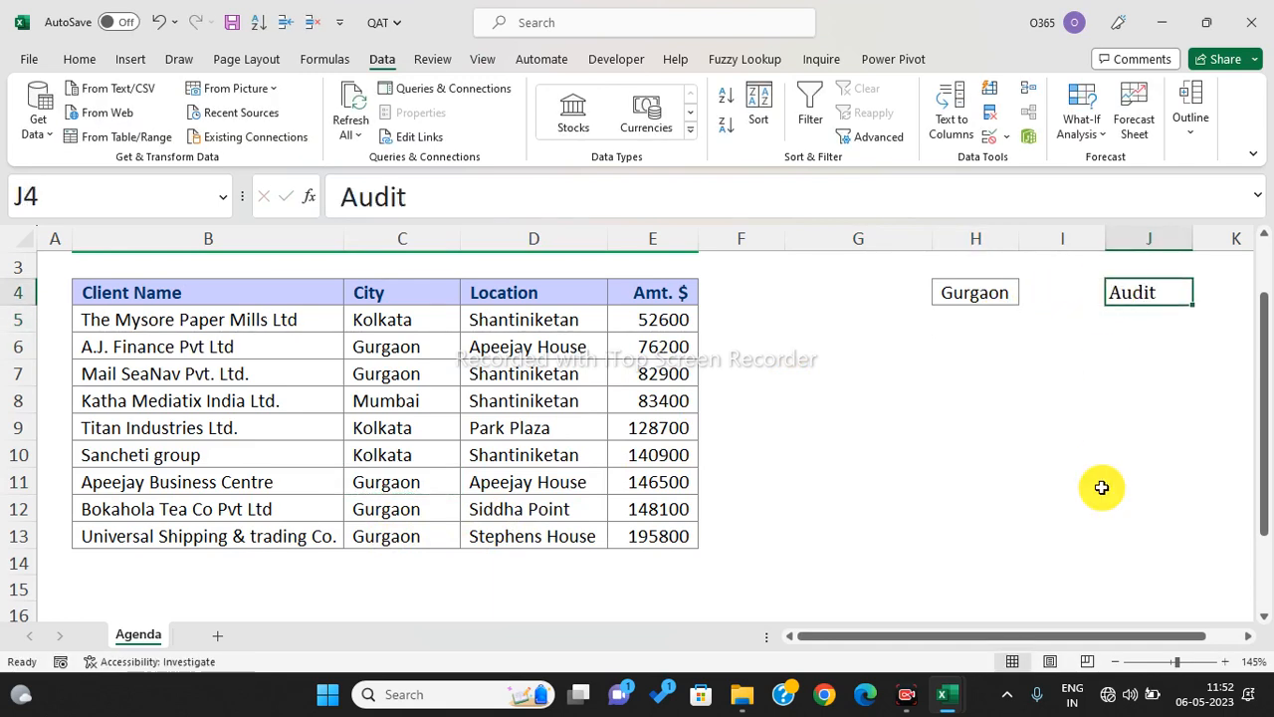
pyautogui.click(81, 58)
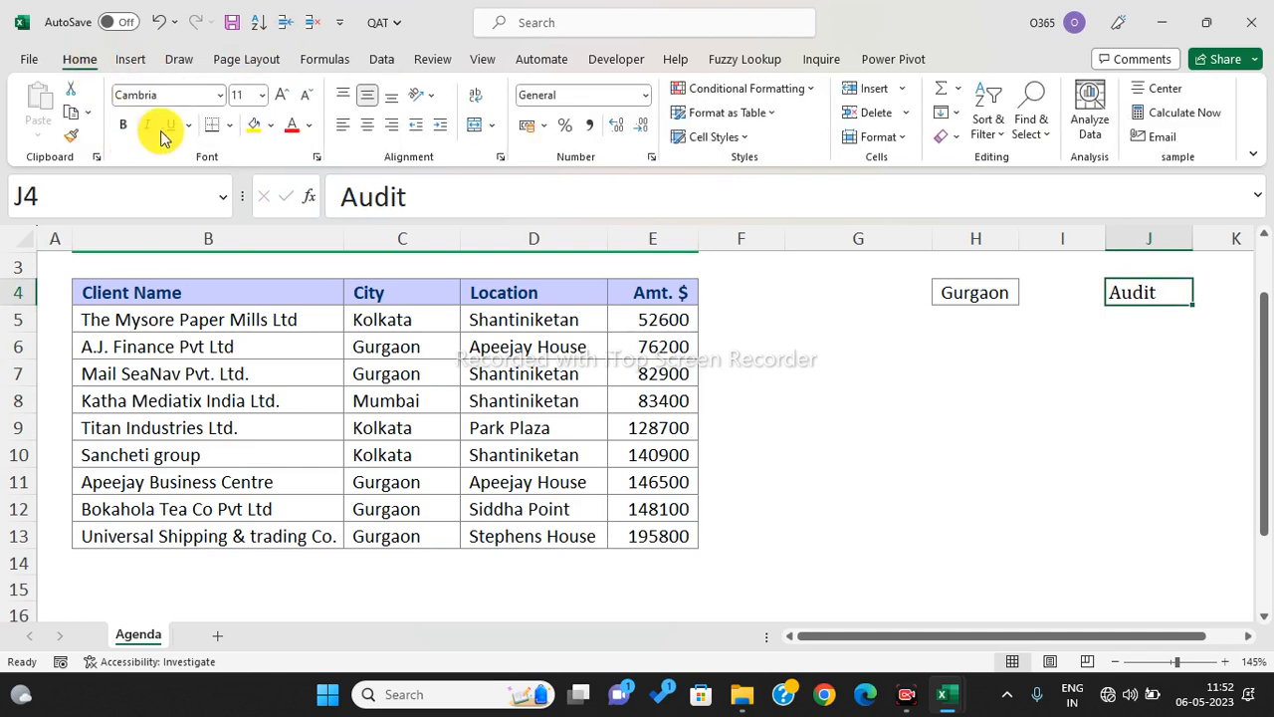
pyautogui.click(254, 125)
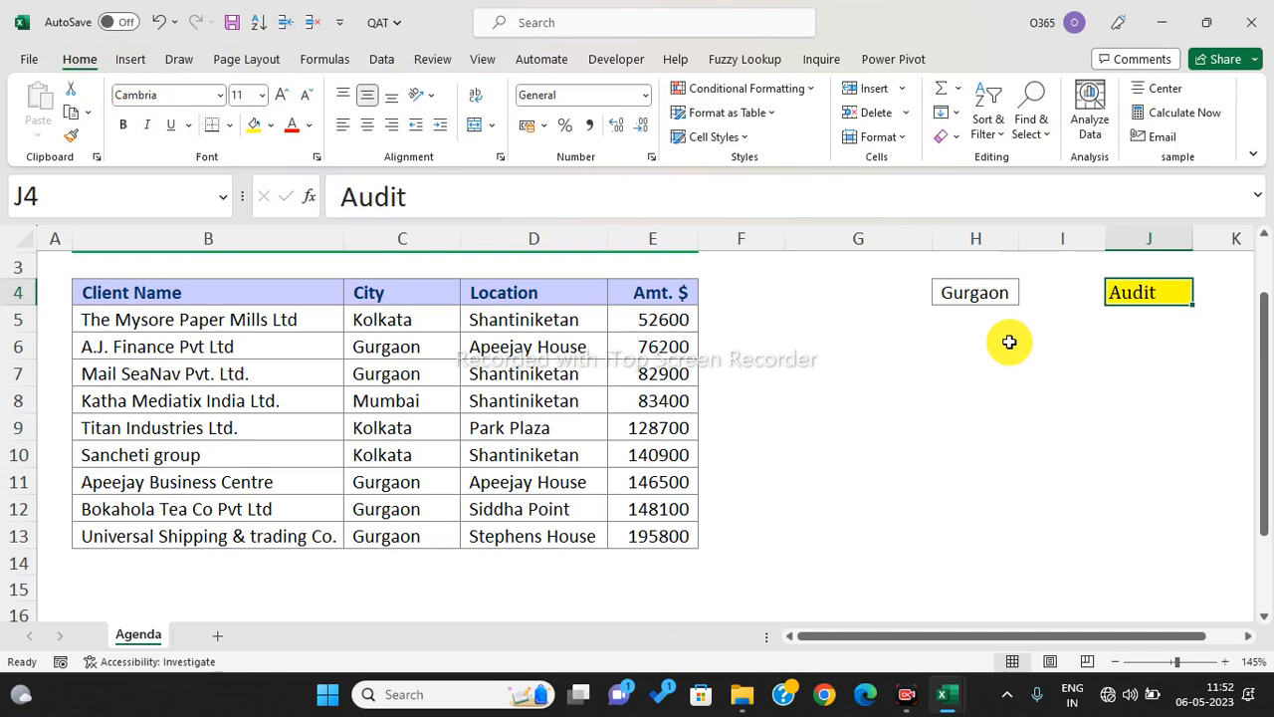
pyautogui.click(988, 284)
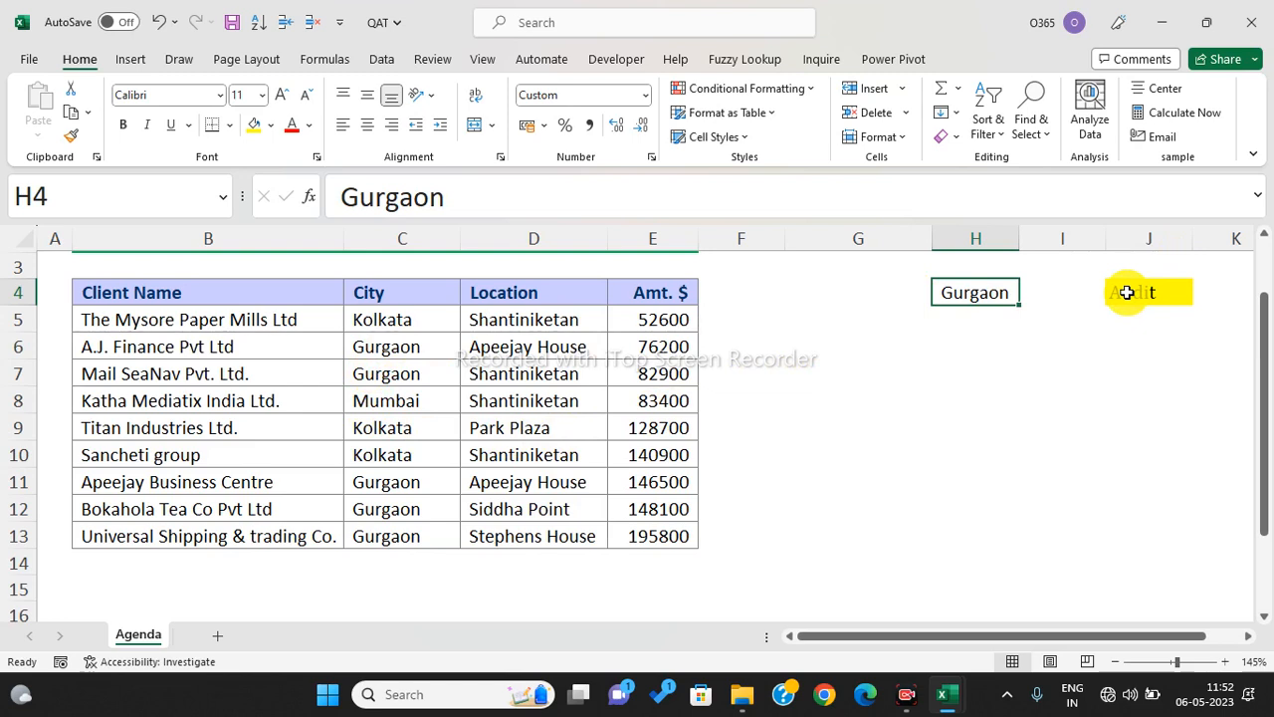
# - Copy the client rows and paste them below the table at B14:E22
pyautogui.moveTo(170, 323); pyautogui.dragTo(623, 529)
pyautogui.hotkey('ctrl', 'c')
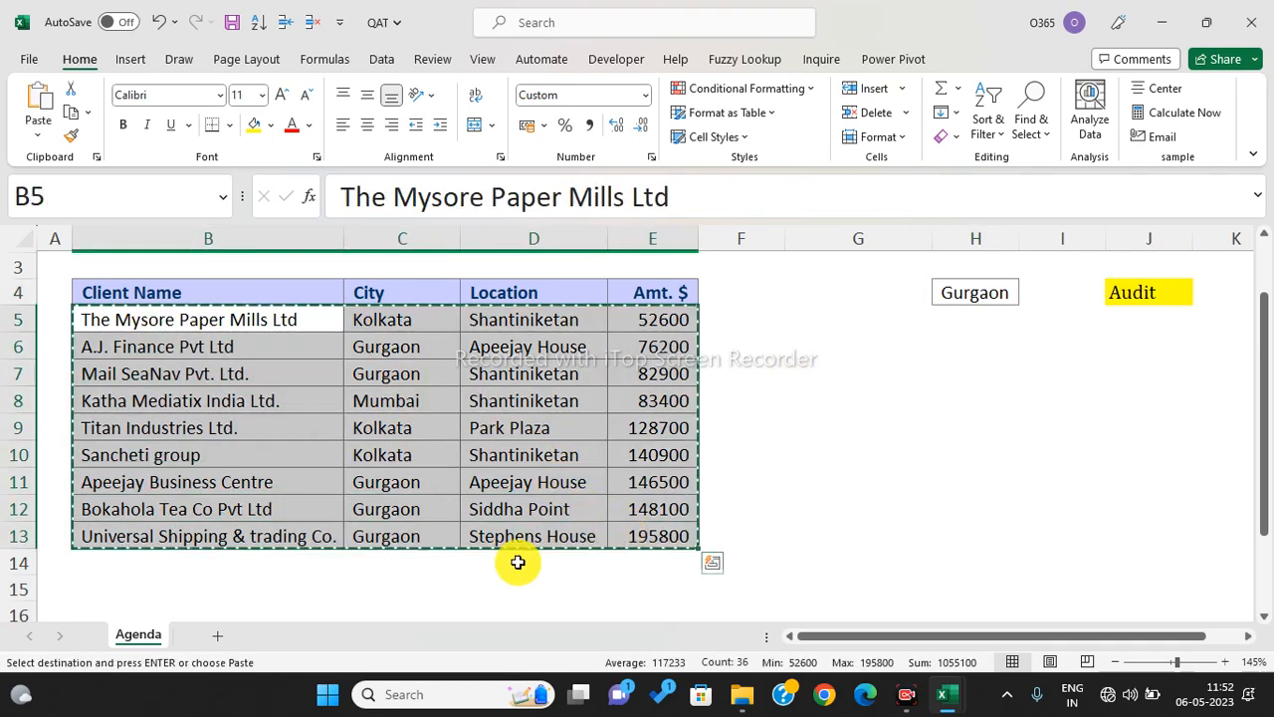
pyautogui.click(172, 564)
pyautogui.hotkey('ctrl', 'v')
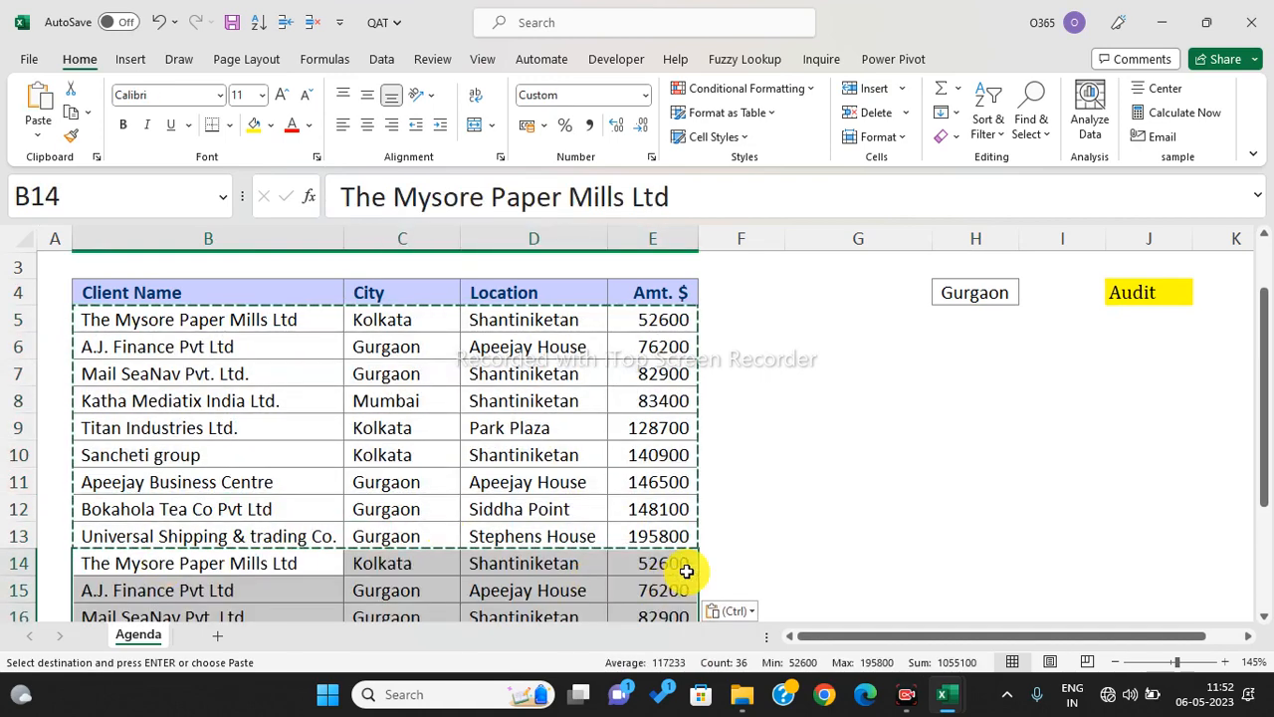
pyautogui.press('Escape')
pyautogui.scroll(-4, 597, 494)
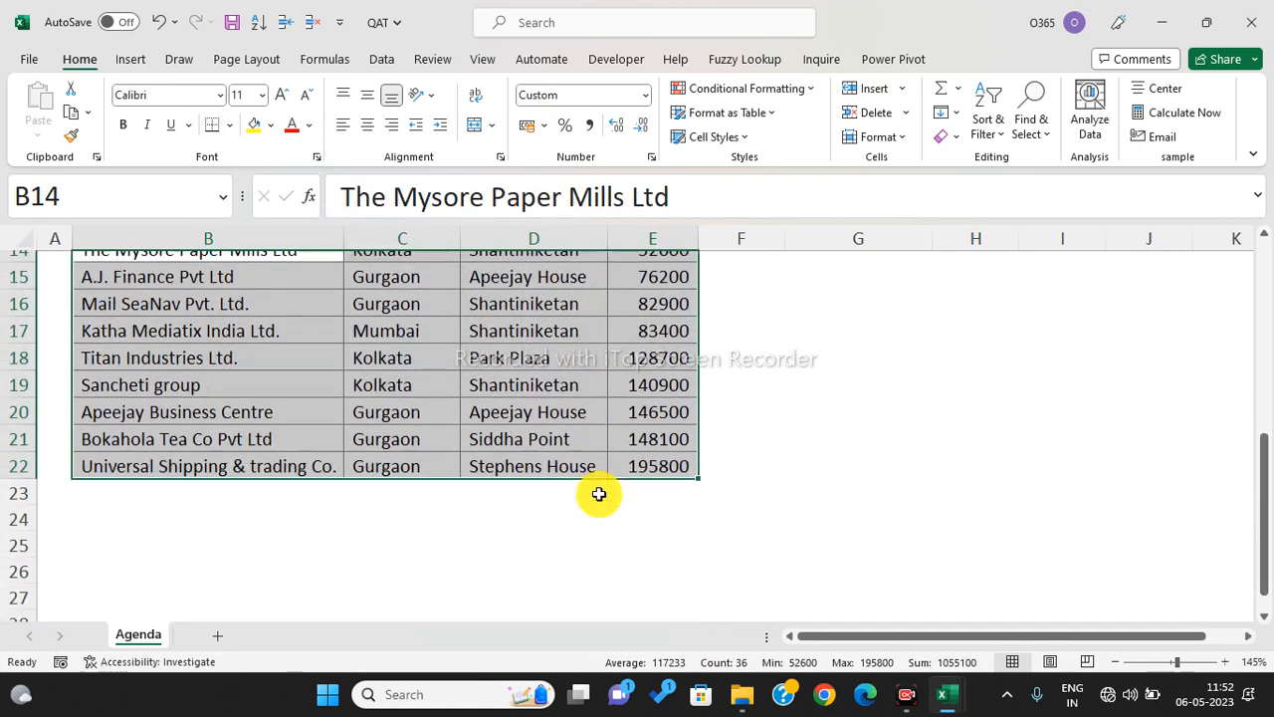
pyautogui.scroll(3, 598, 494)
pyautogui.scroll(2, 598, 494)
pyautogui.click(609, 484)
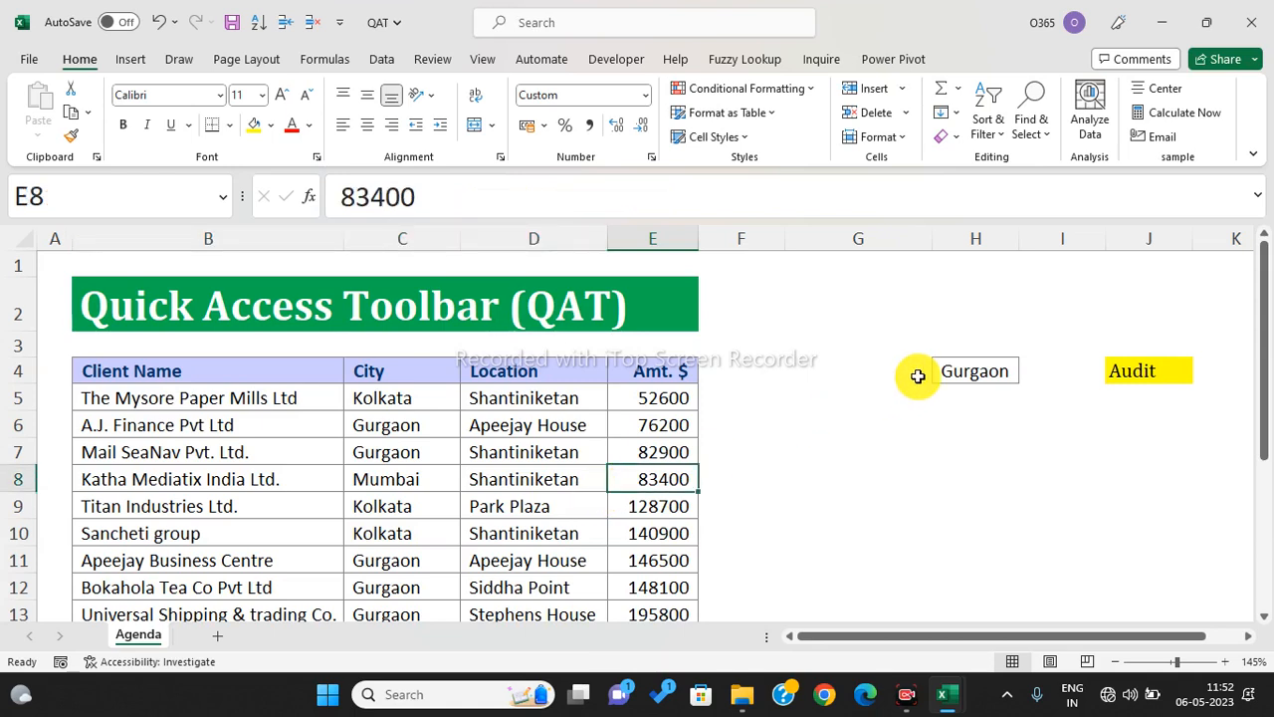
pyautogui.click(750, 405)
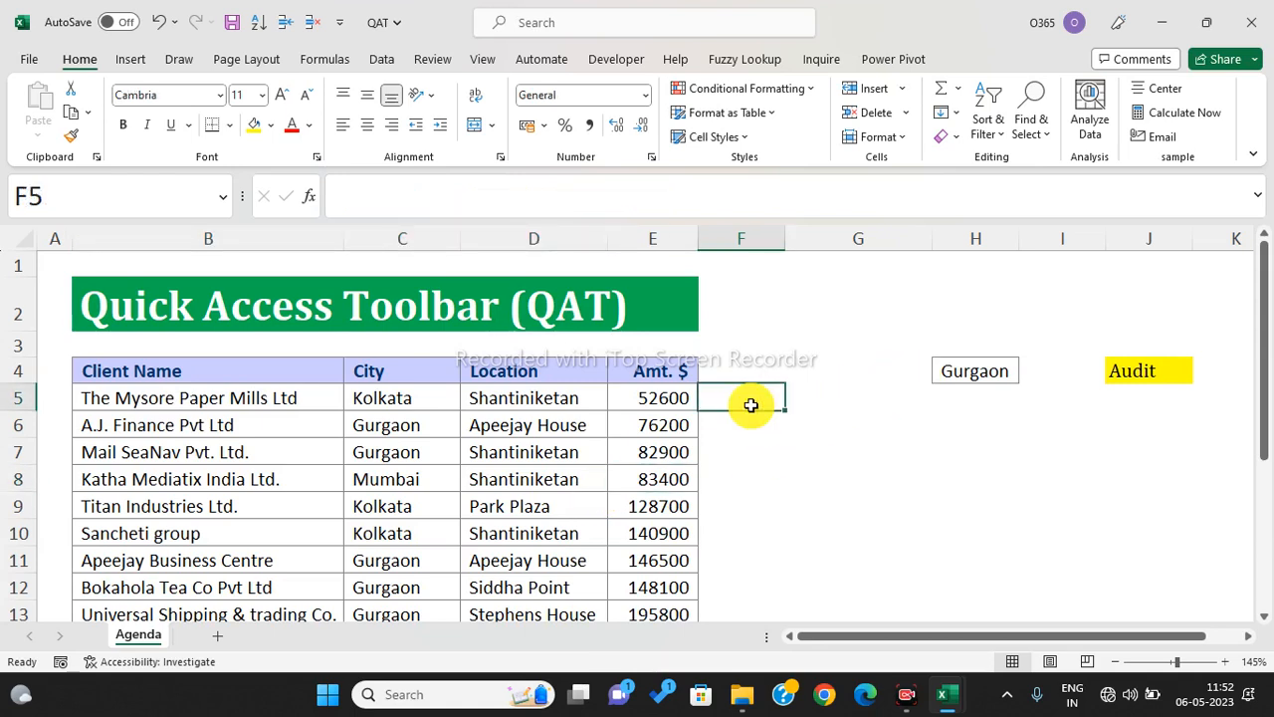
# - Enter =C5=$H$4 in F5 to test whether the city matches Gurgaon
pyautogui.write('=')
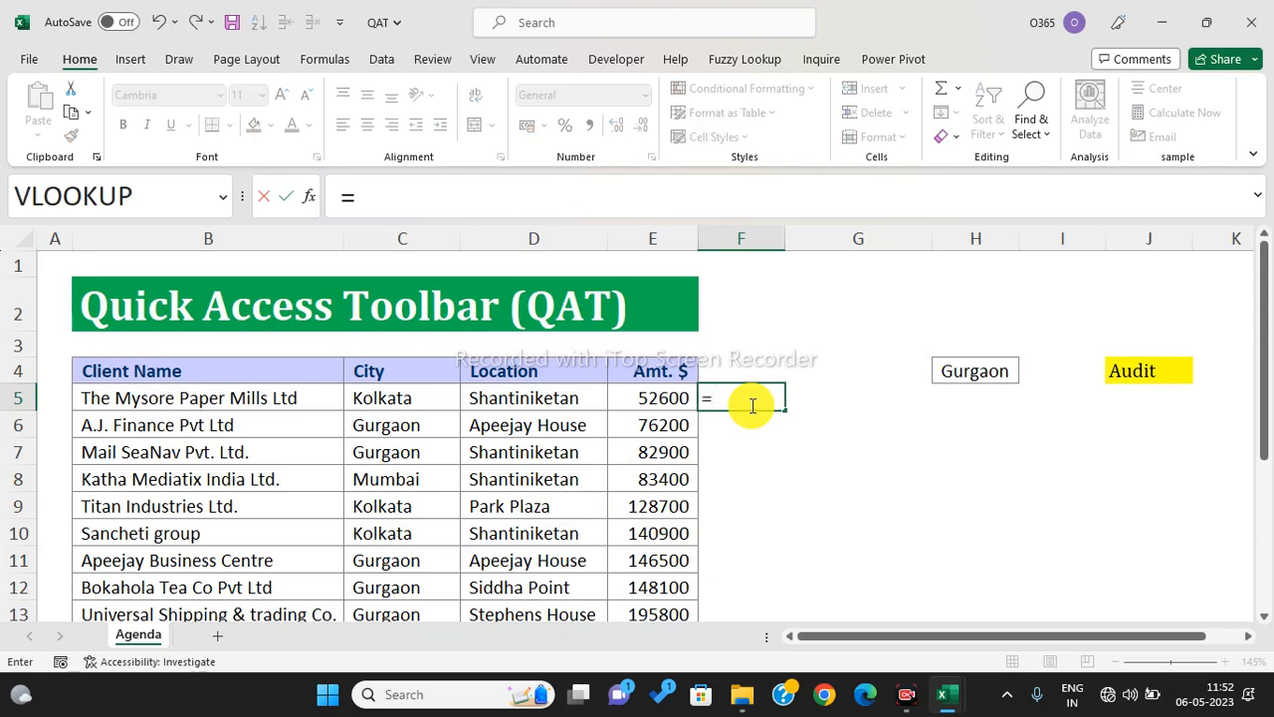
pyautogui.press('Left')
pyautogui.press('Left')
pyautogui.press('Left')
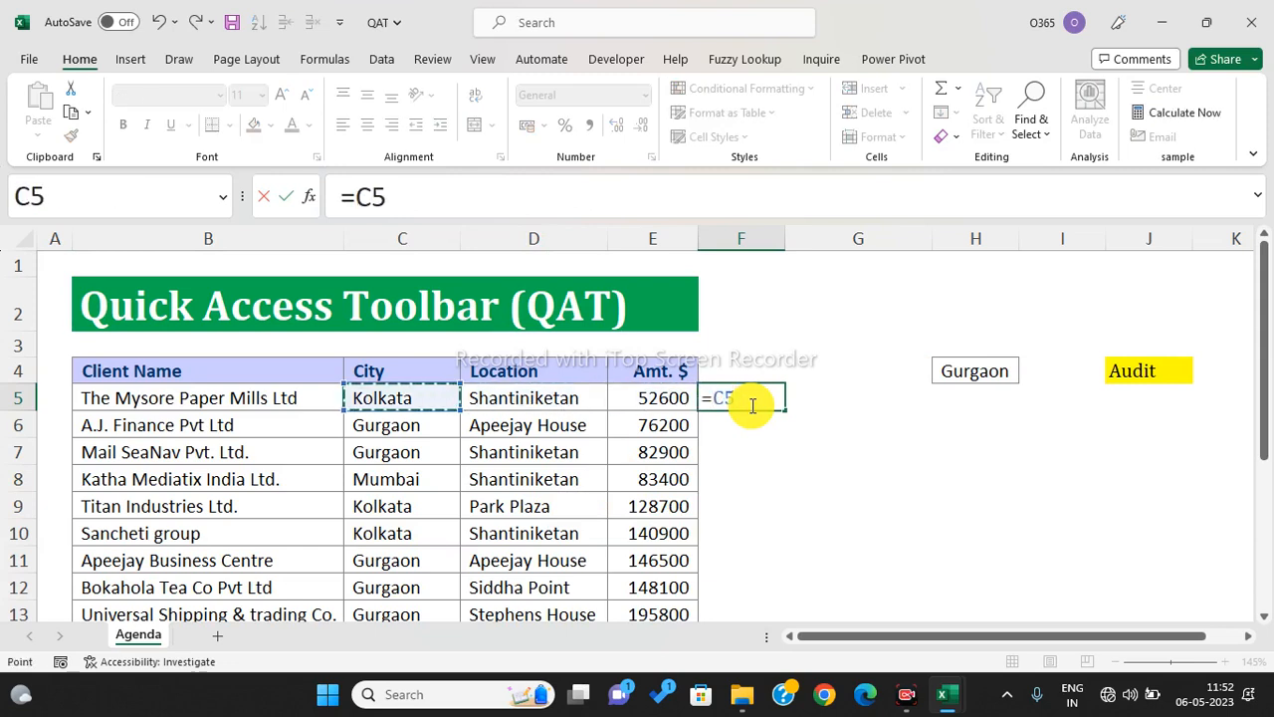
pyautogui.write('=')
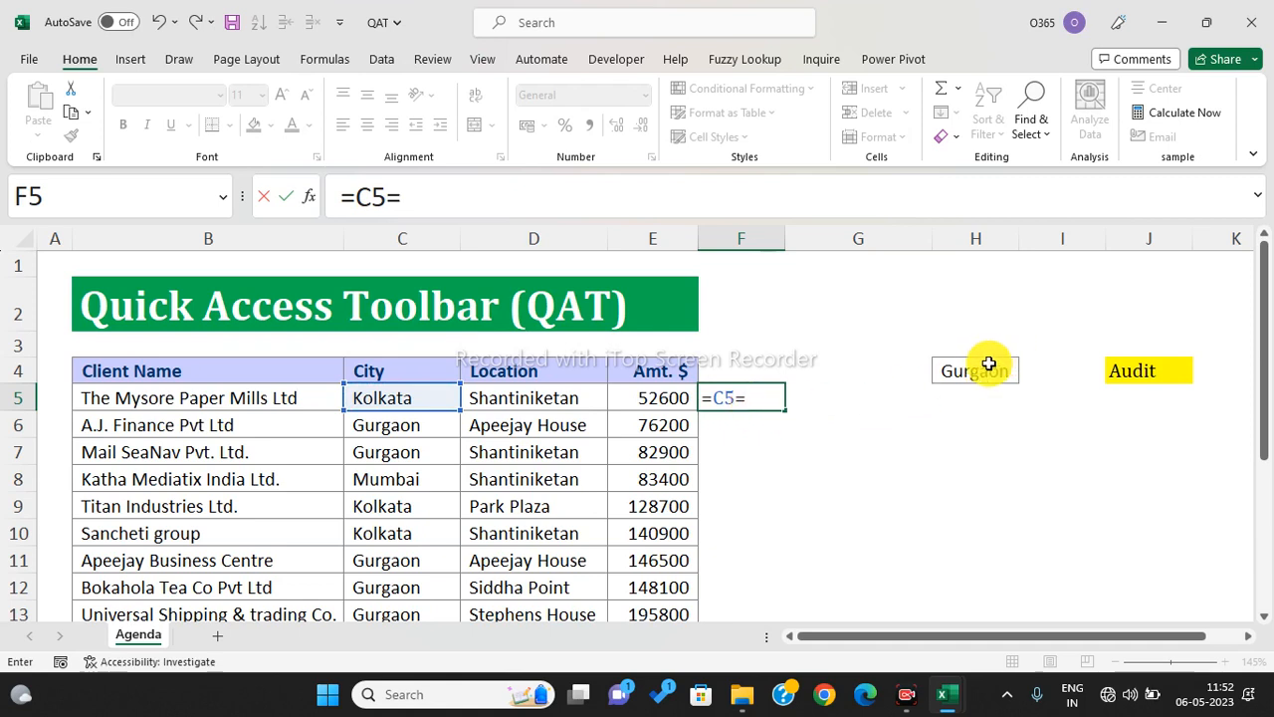
pyautogui.click(980, 368)
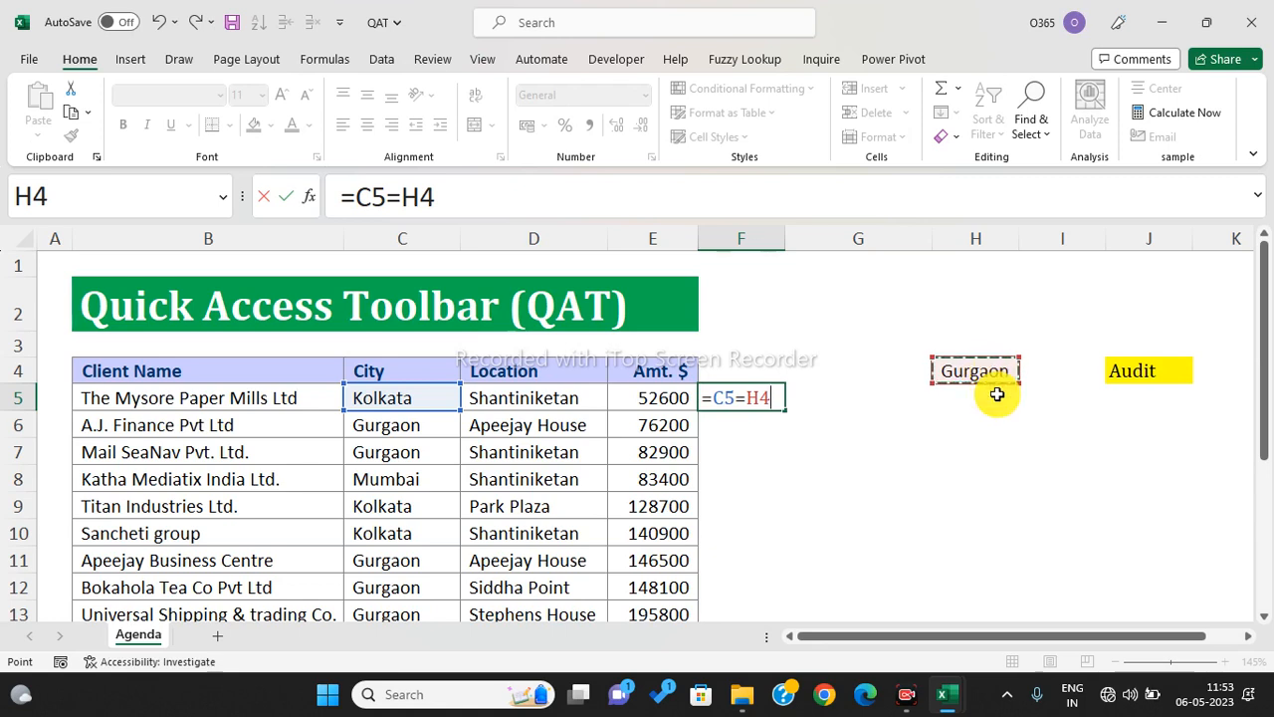
pyautogui.doubleClick(418, 199)
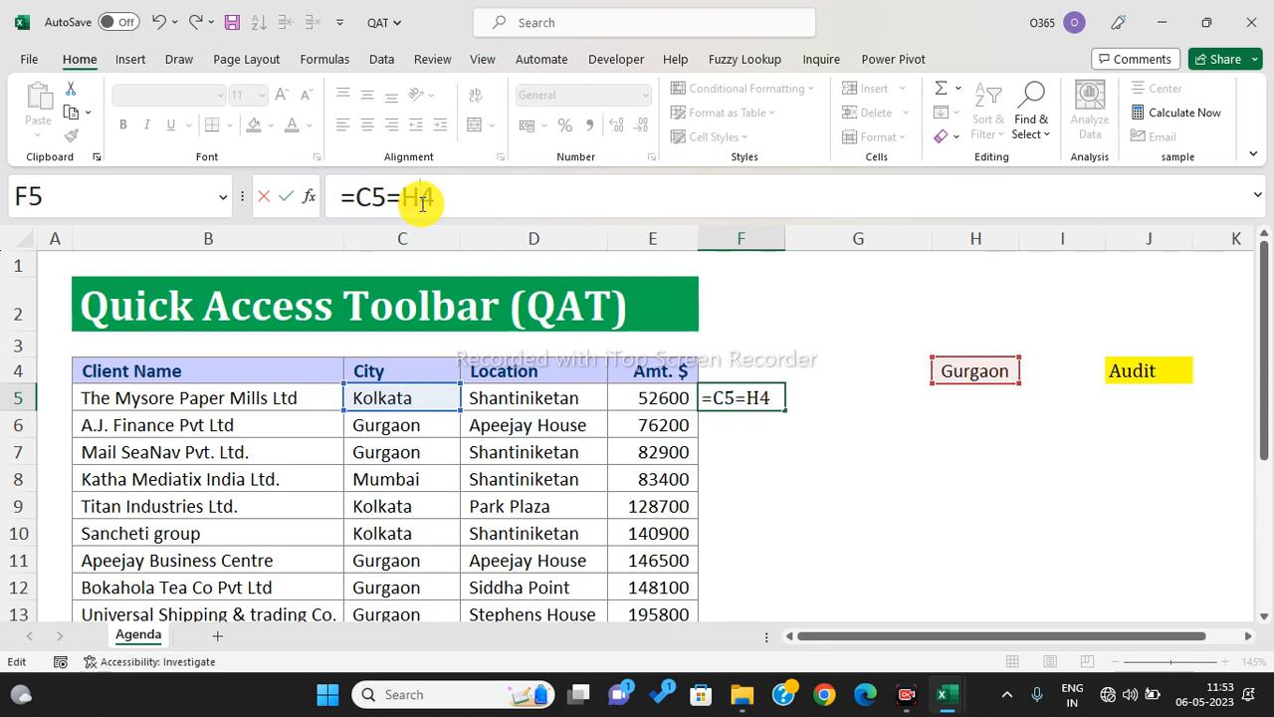
pyautogui.press('F4')
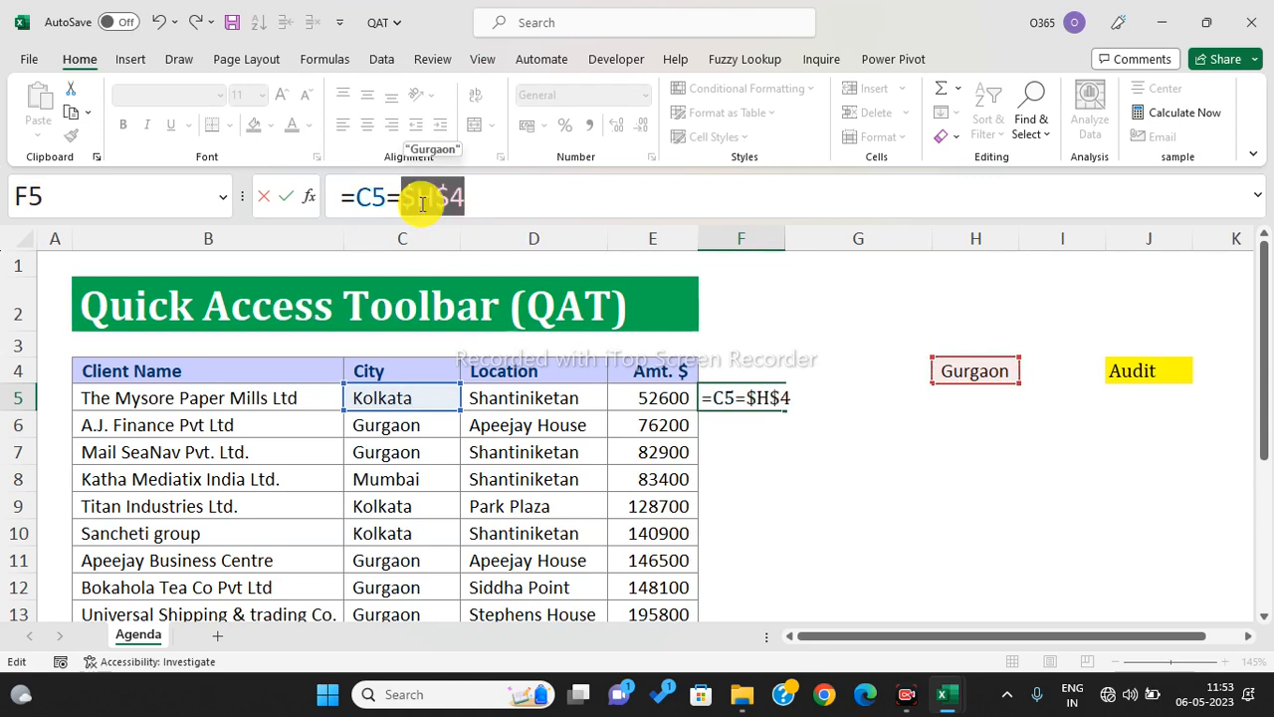
pyautogui.press('Return')
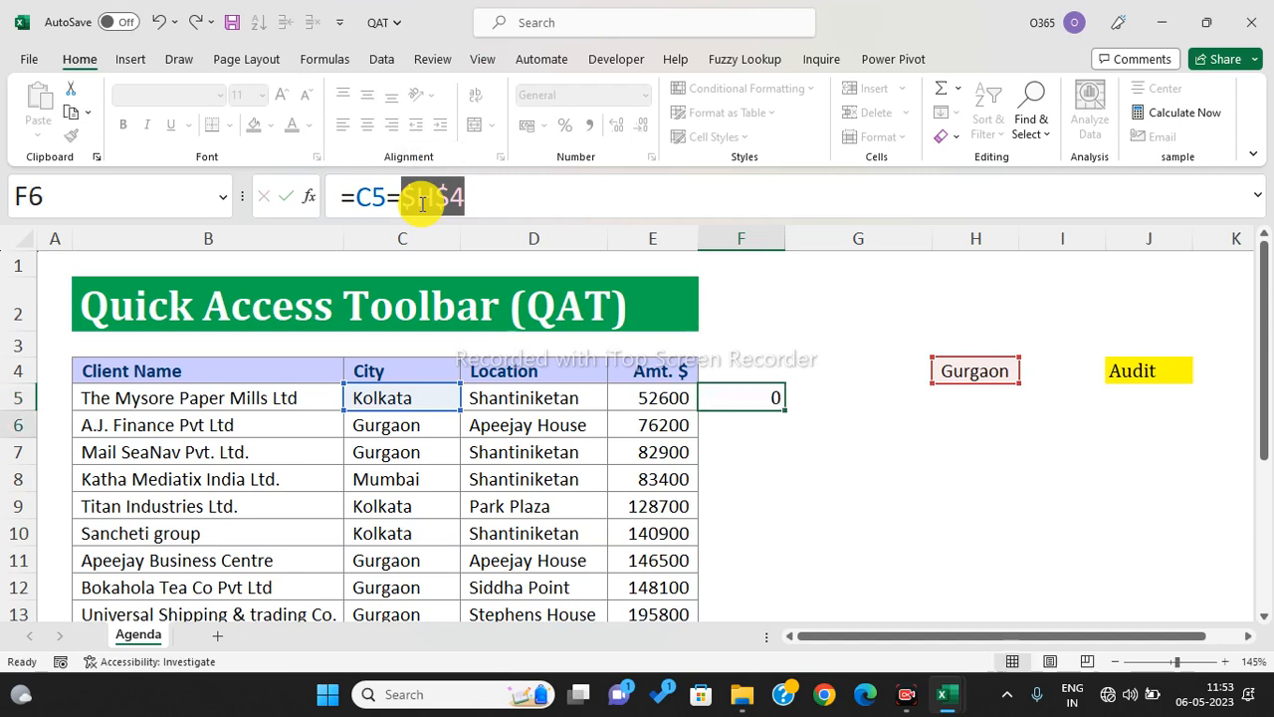
# - Fill the city-match formula down to F22 and review the TRUE/FALSE results
pyautogui.click(753, 403)
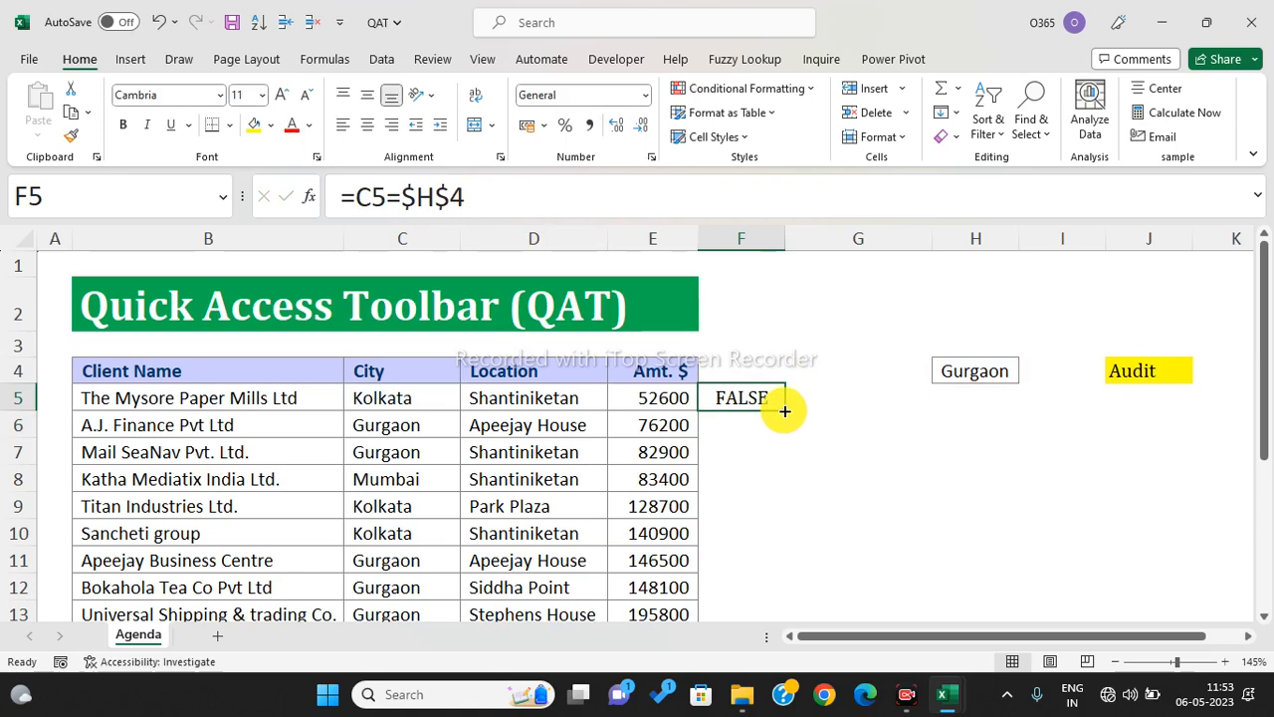
pyautogui.moveTo(784, 410); pyautogui.dragTo(784, 410)
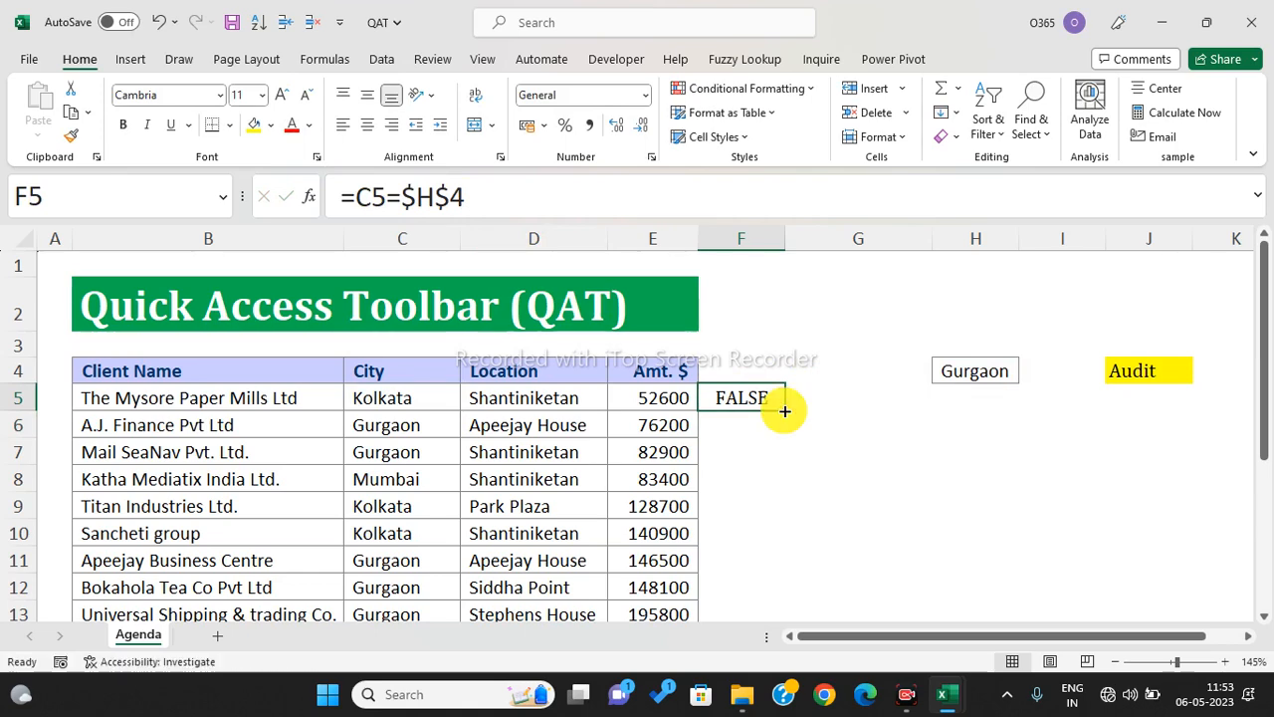
pyautogui.doubleClick(784, 410)
pyautogui.scroll(-2, 784, 413)
pyautogui.scroll(-3, 784, 413)
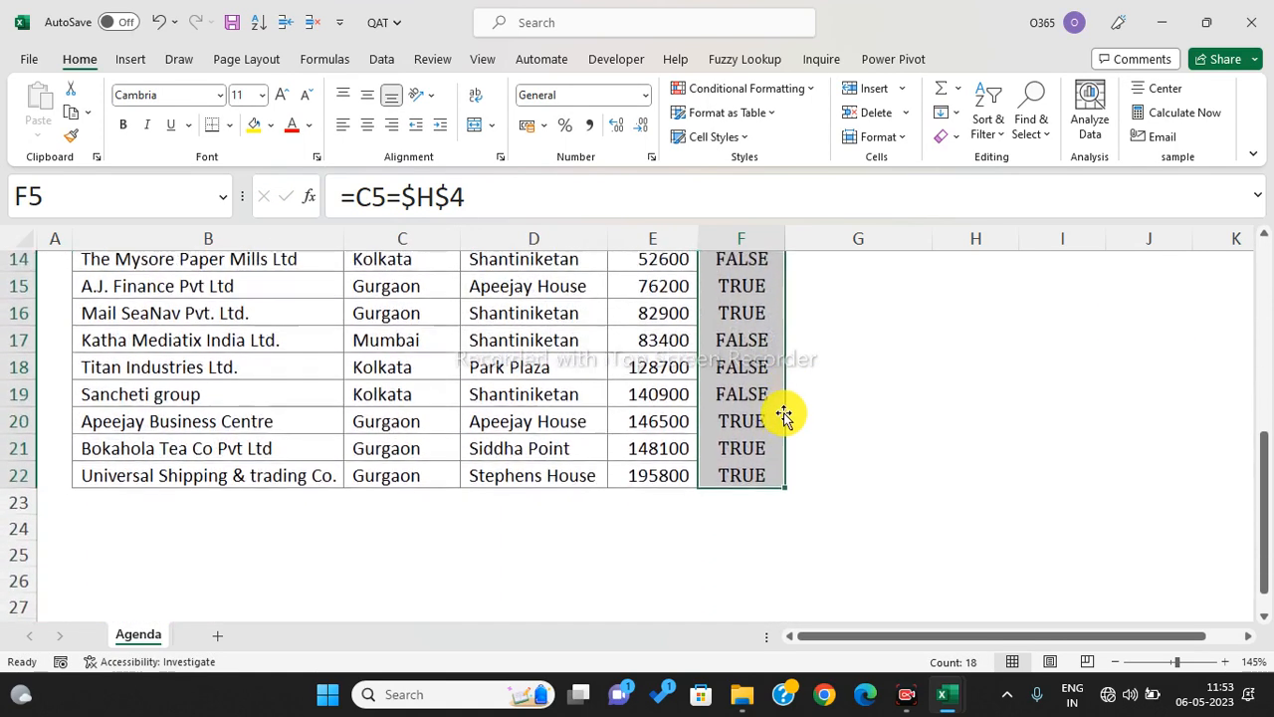
pyautogui.scroll(5, 785, 413)
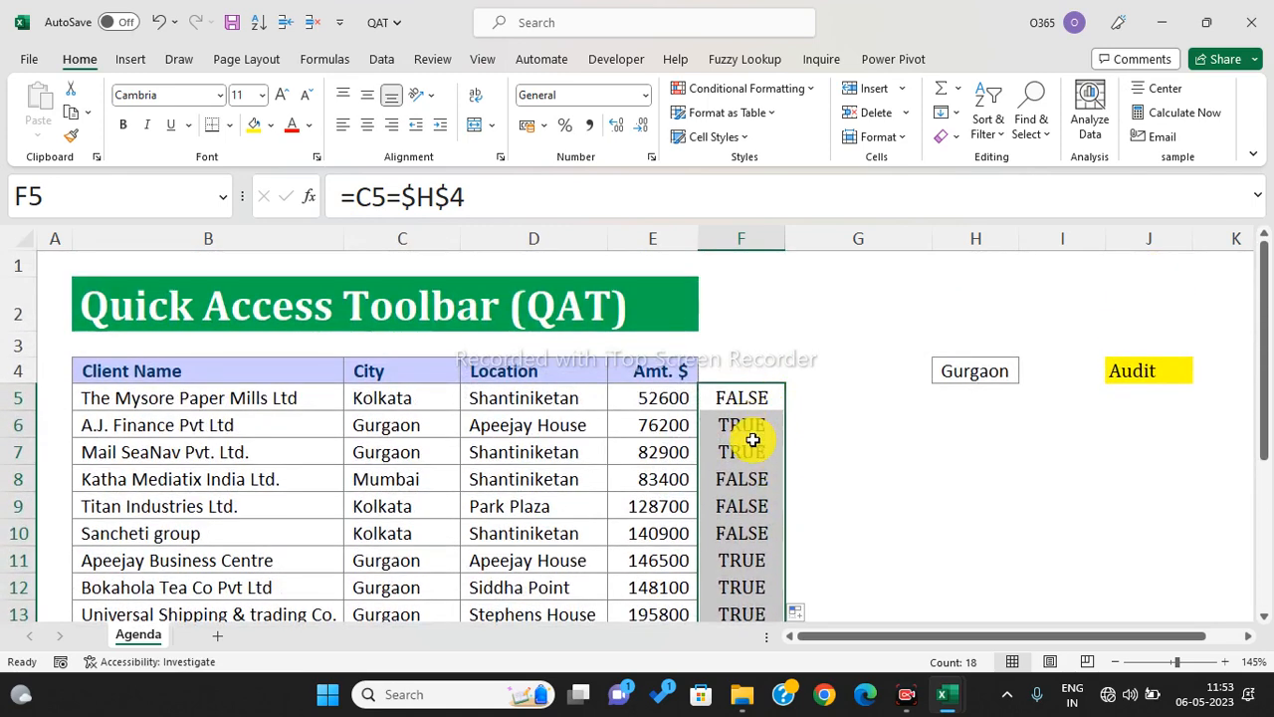
pyautogui.moveTo(754, 397); pyautogui.dragTo(753, 547)
pyautogui.click(822, 398)
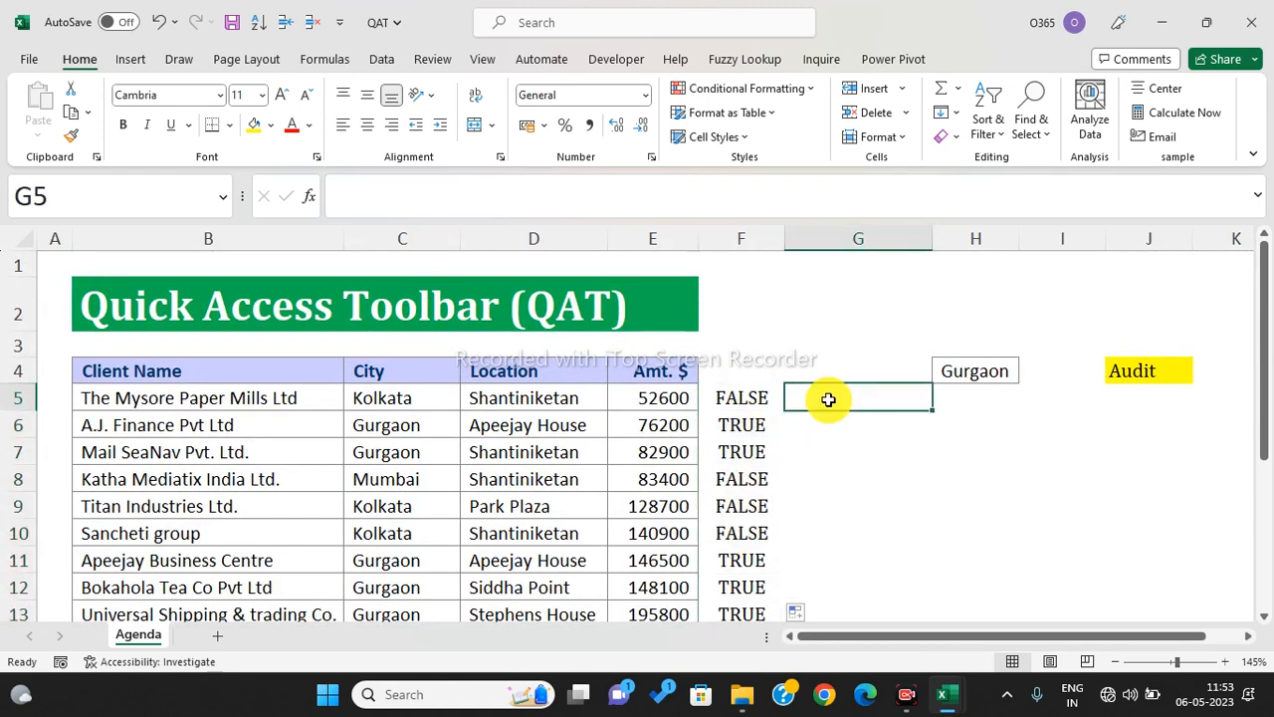
# - Enter =F5*E5 in G5 to give the amount when the city matches
pyautogui.write('=')
pyautogui.press('Left')
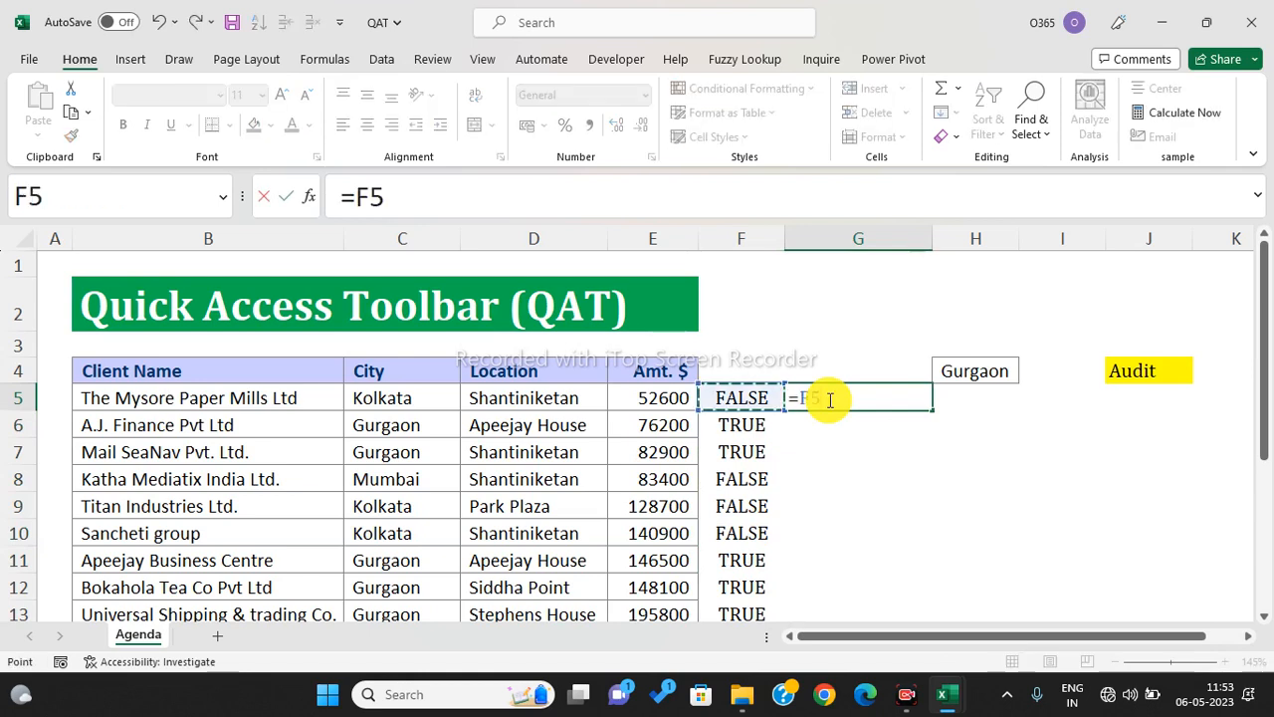
pyautogui.write('*')
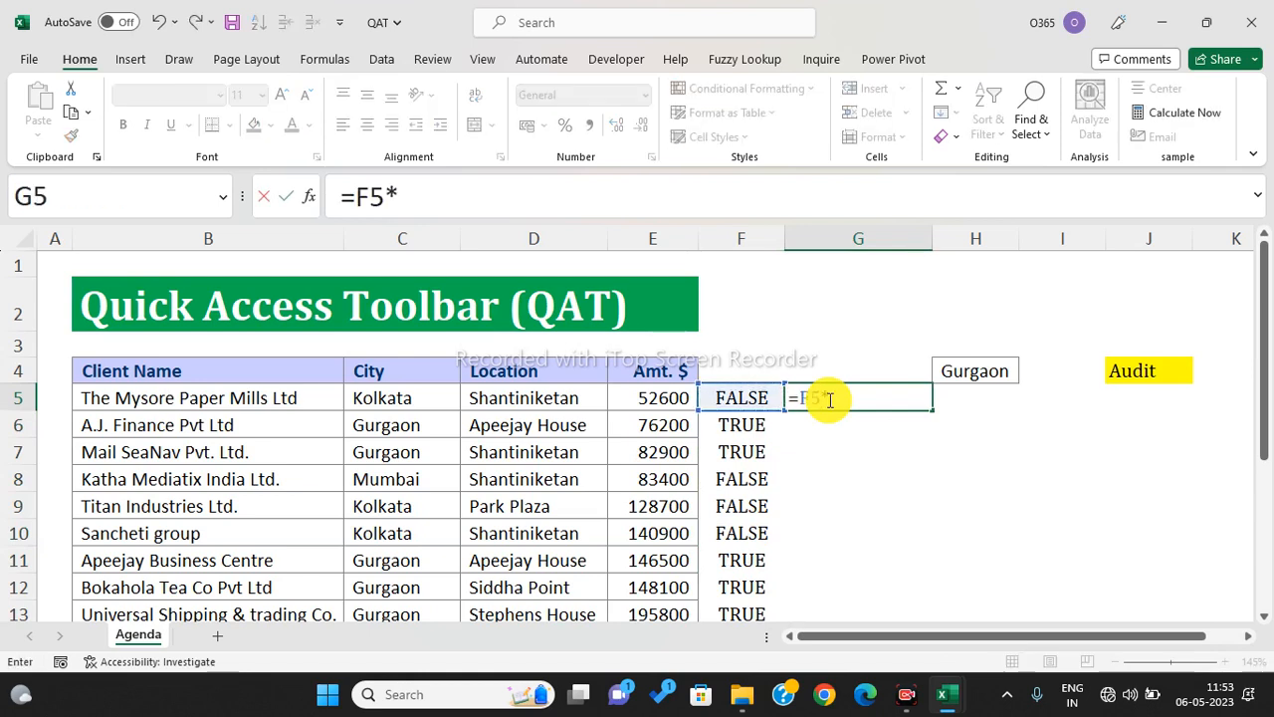
pyautogui.press('Left')
pyautogui.press('Left')
pyautogui.press('Left')
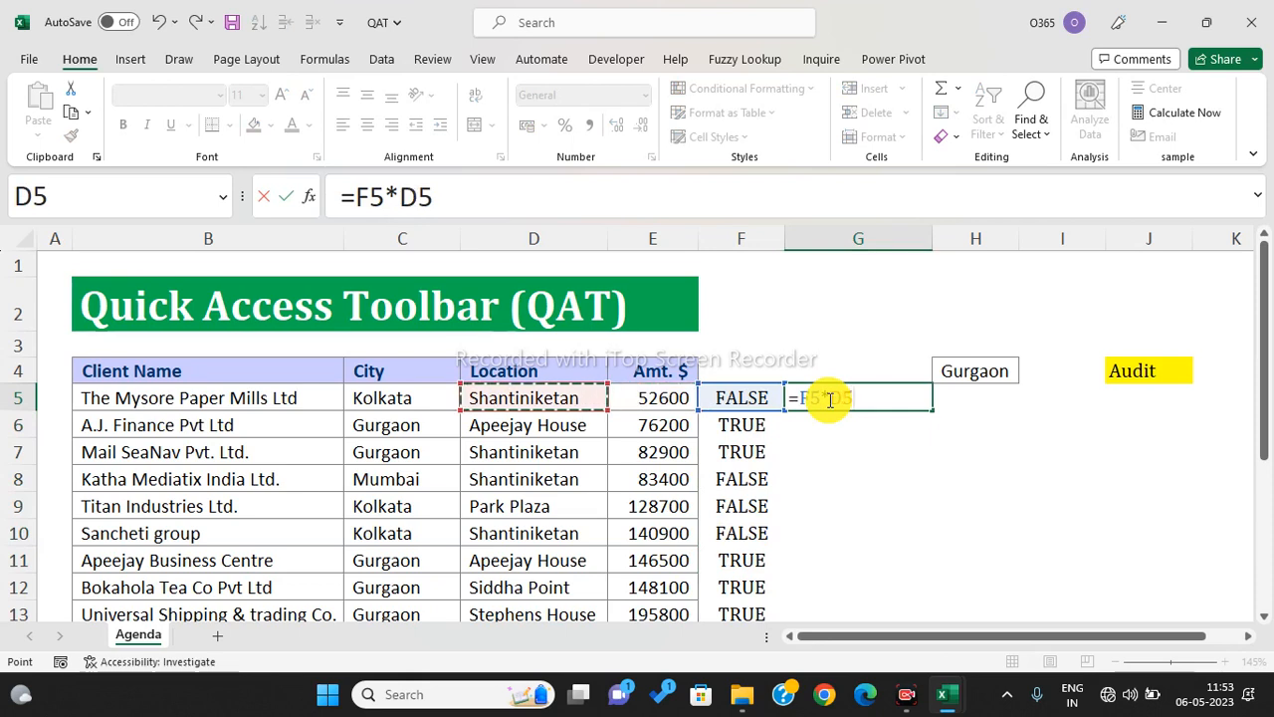
pyautogui.press('Right')
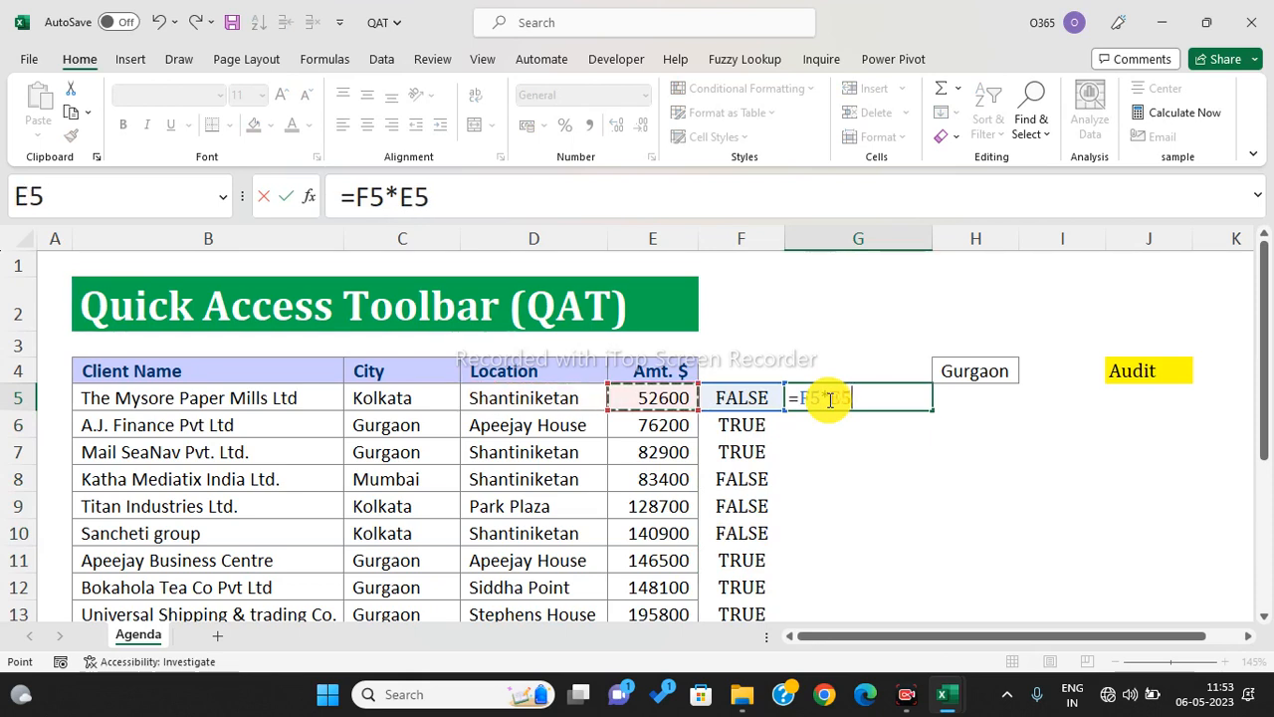
pyautogui.press('Return')
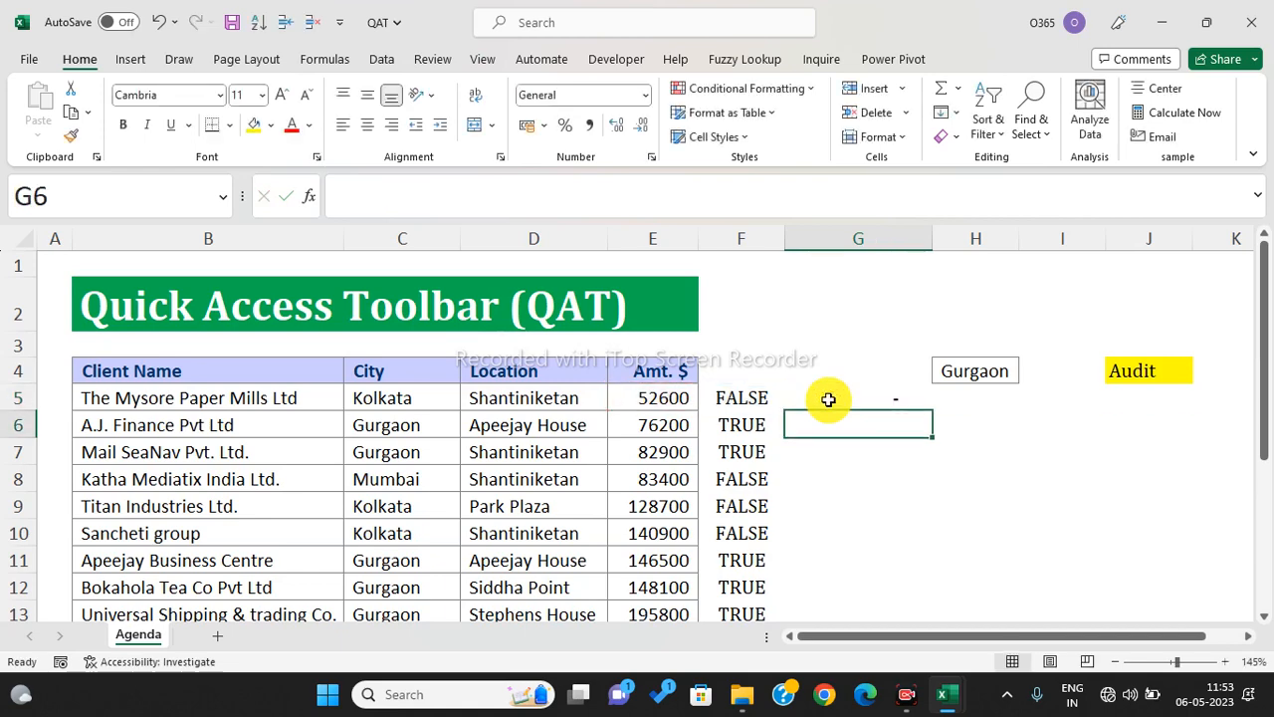
# - Copy the G5 formula down column G through row 22
pyautogui.click(828, 399)
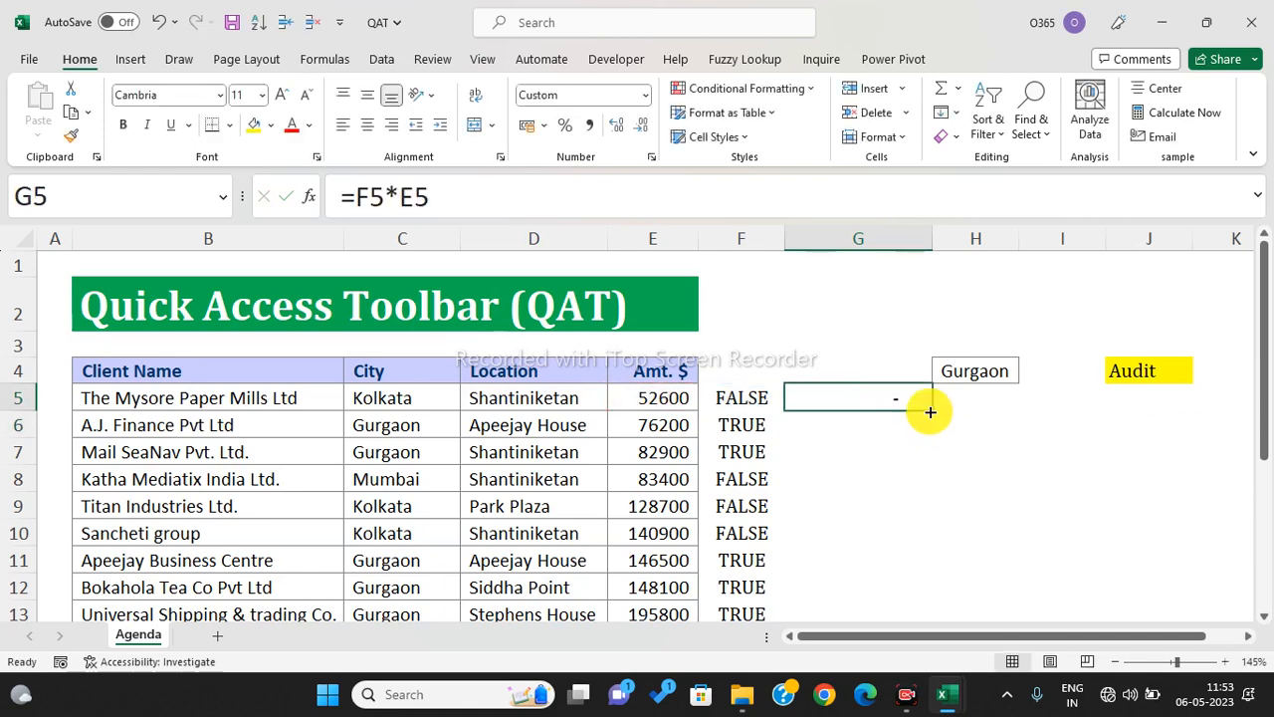
pyautogui.moveTo(929, 411); pyautogui.dragTo(865, 568)
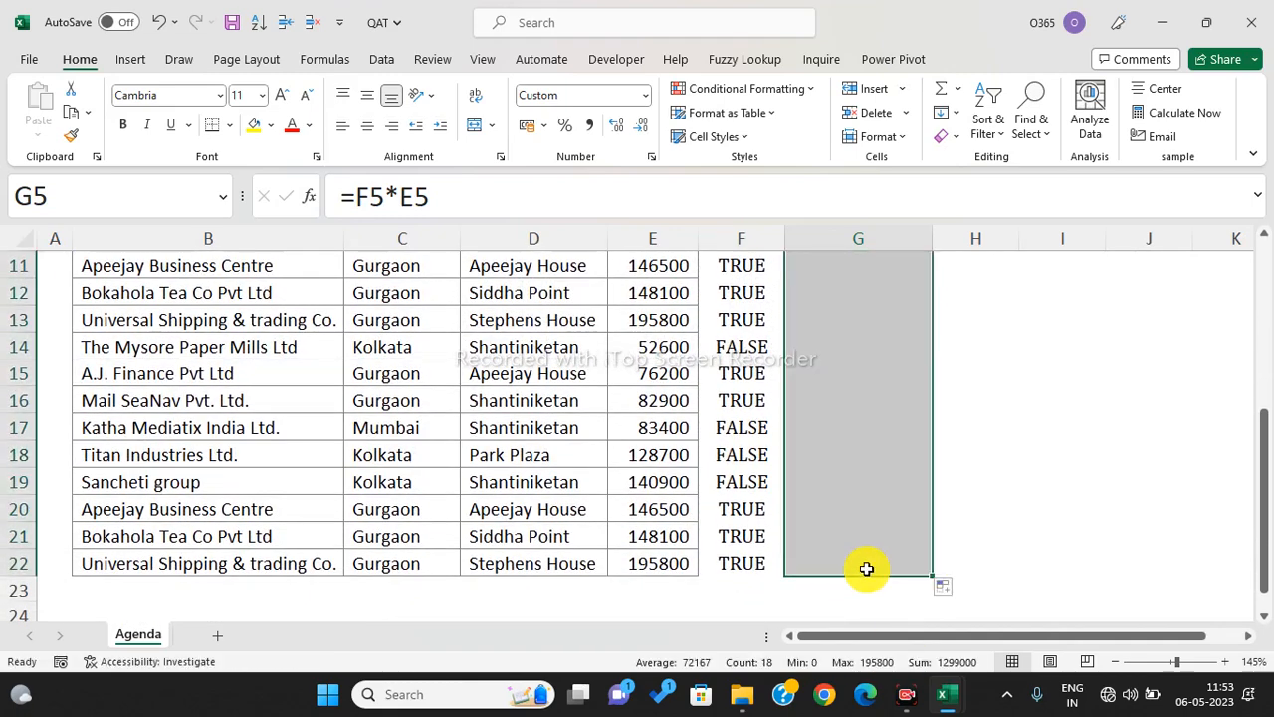
pyautogui.scroll(3, 866, 568)
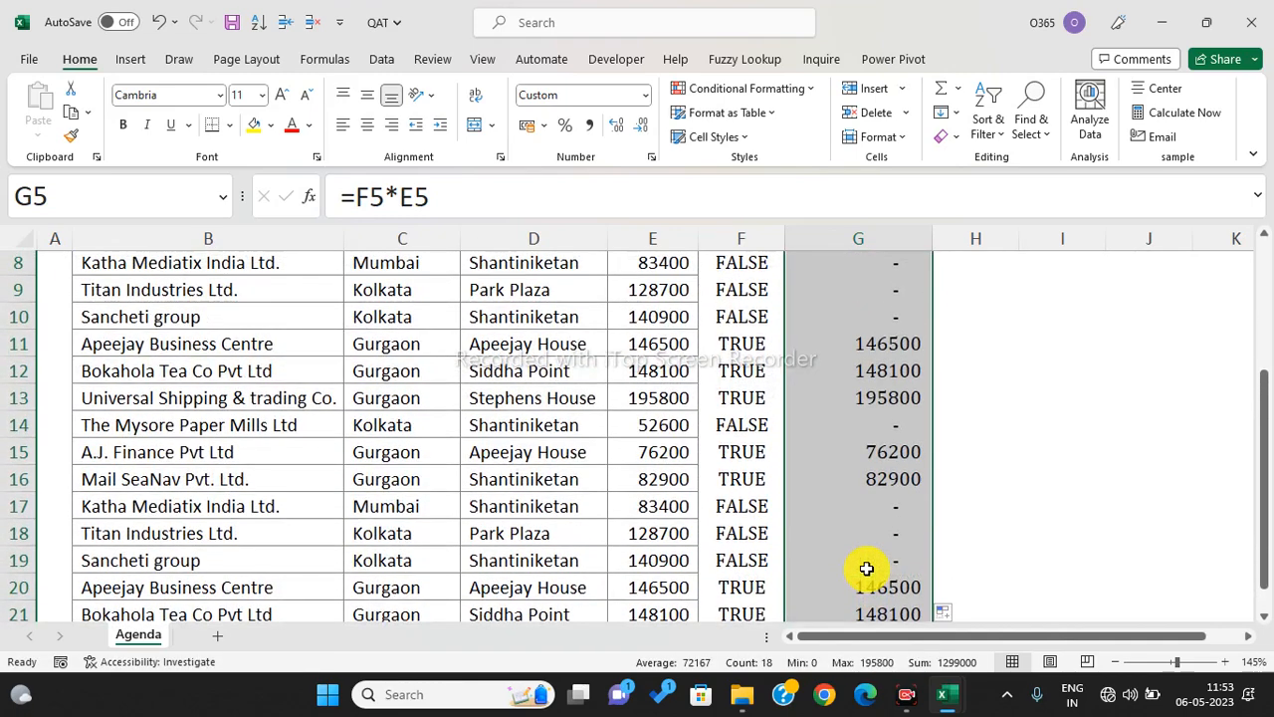
pyautogui.scroll(1, 866, 568)
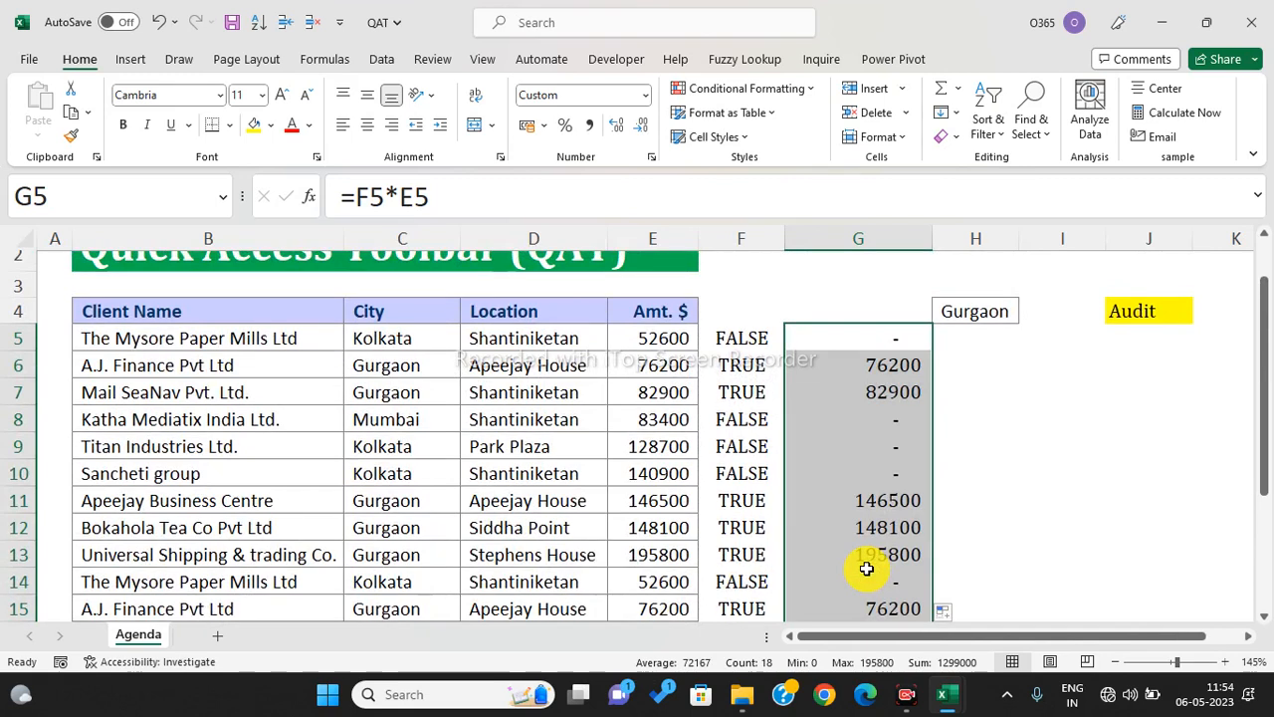
# - Total column G in G4 with =SUM(G5:G22) and give it a yellow fill
pyautogui.click(868, 314)
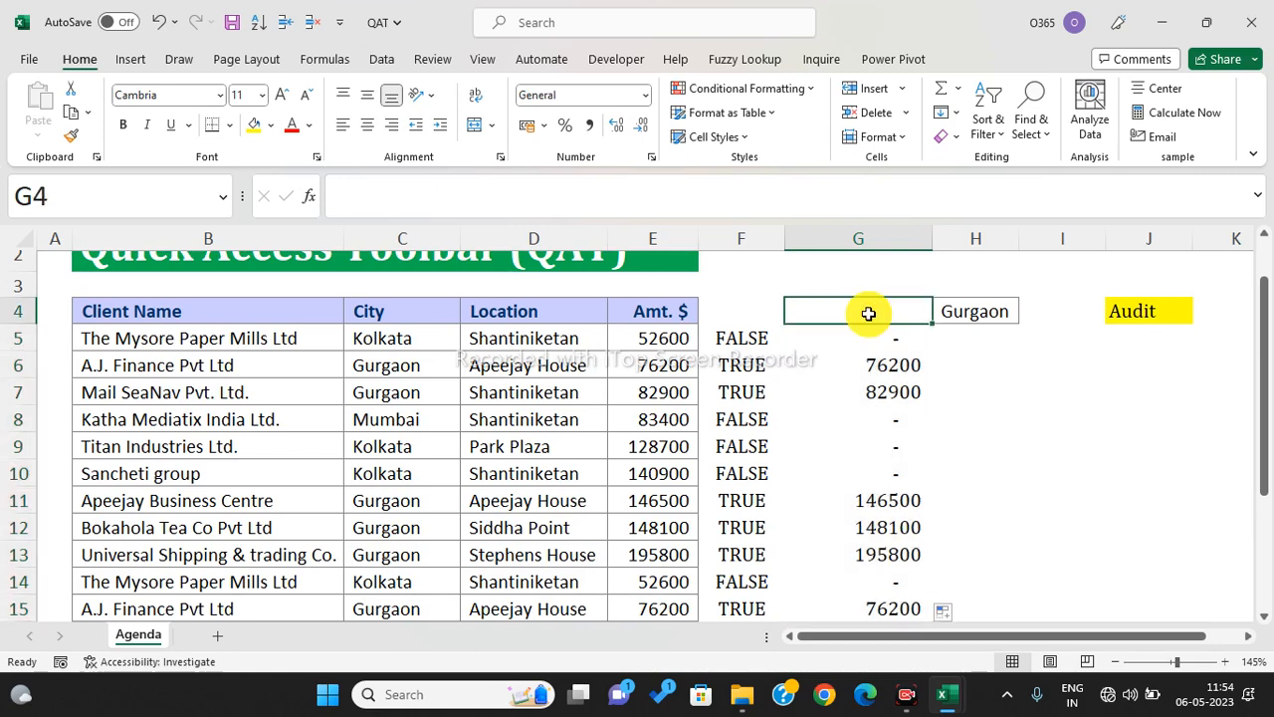
pyautogui.write('=sum')
pyautogui.press('Tab')
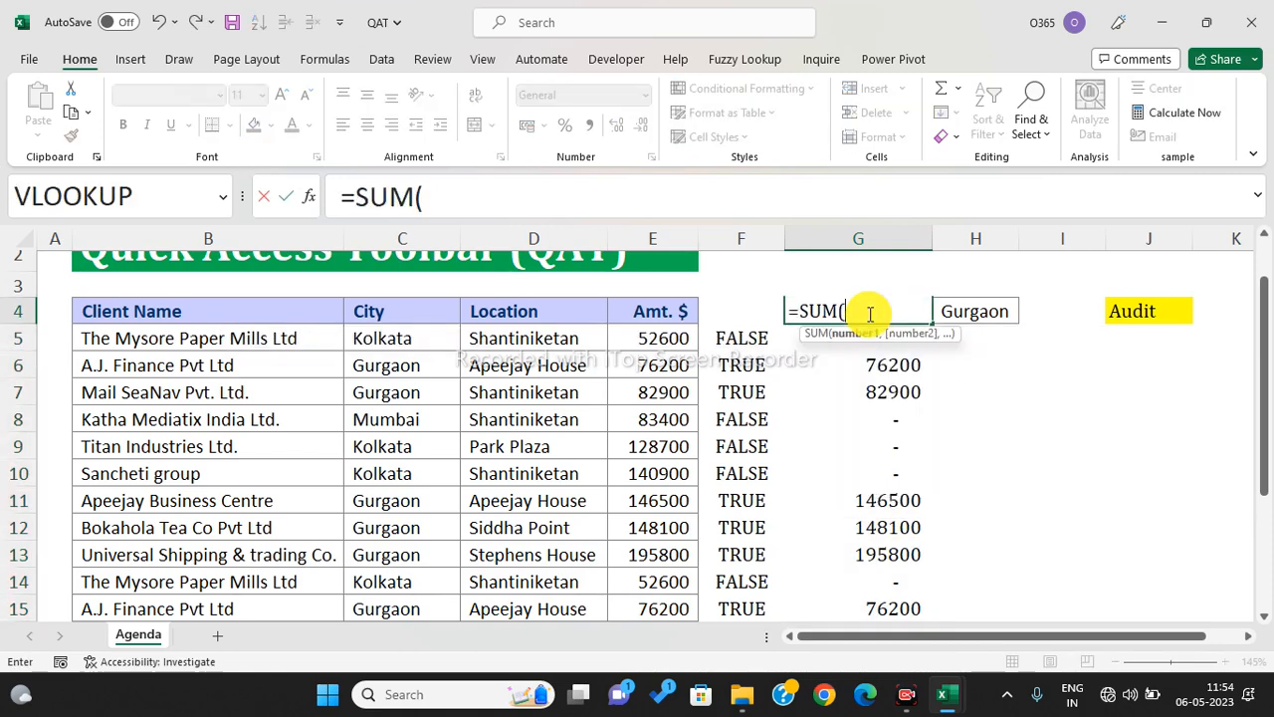
pyautogui.press('Down')
pyautogui.hotkey('ctrl', 'shift', 'Down')
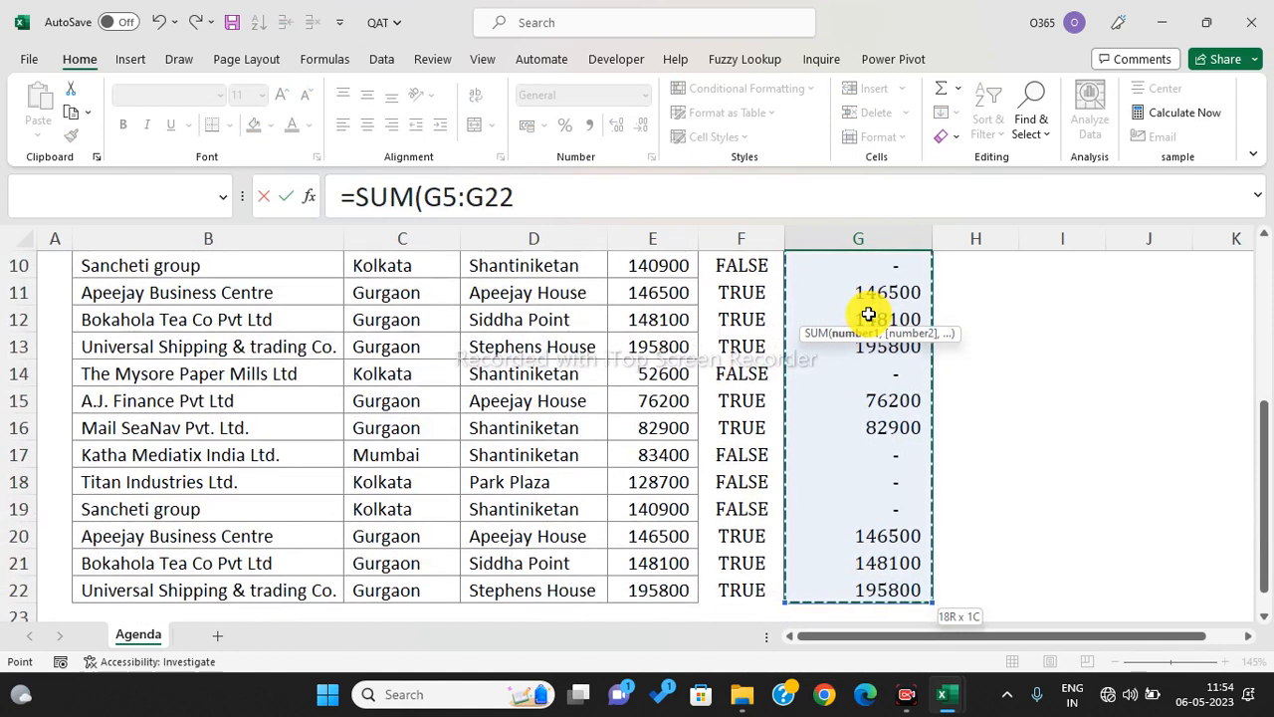
pyautogui.press('Return')
pyautogui.scroll(2, 868, 314)
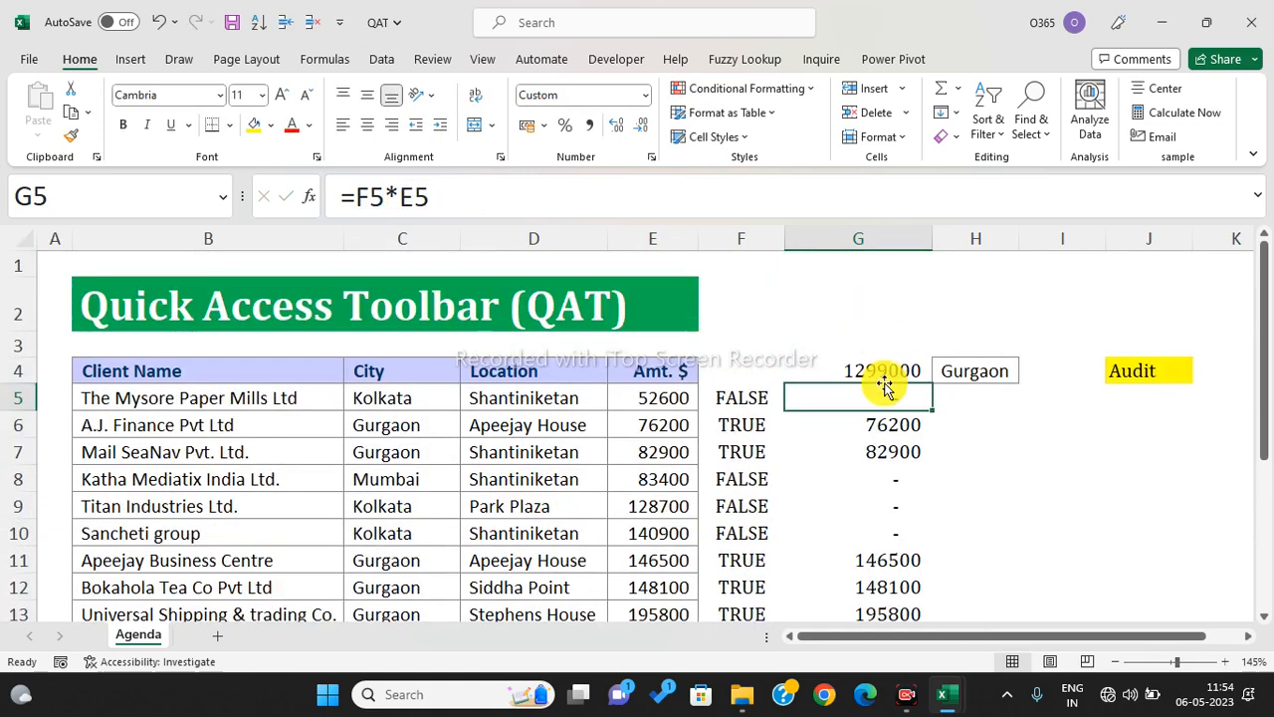
pyautogui.click(872, 367)
pyautogui.click(253, 124)
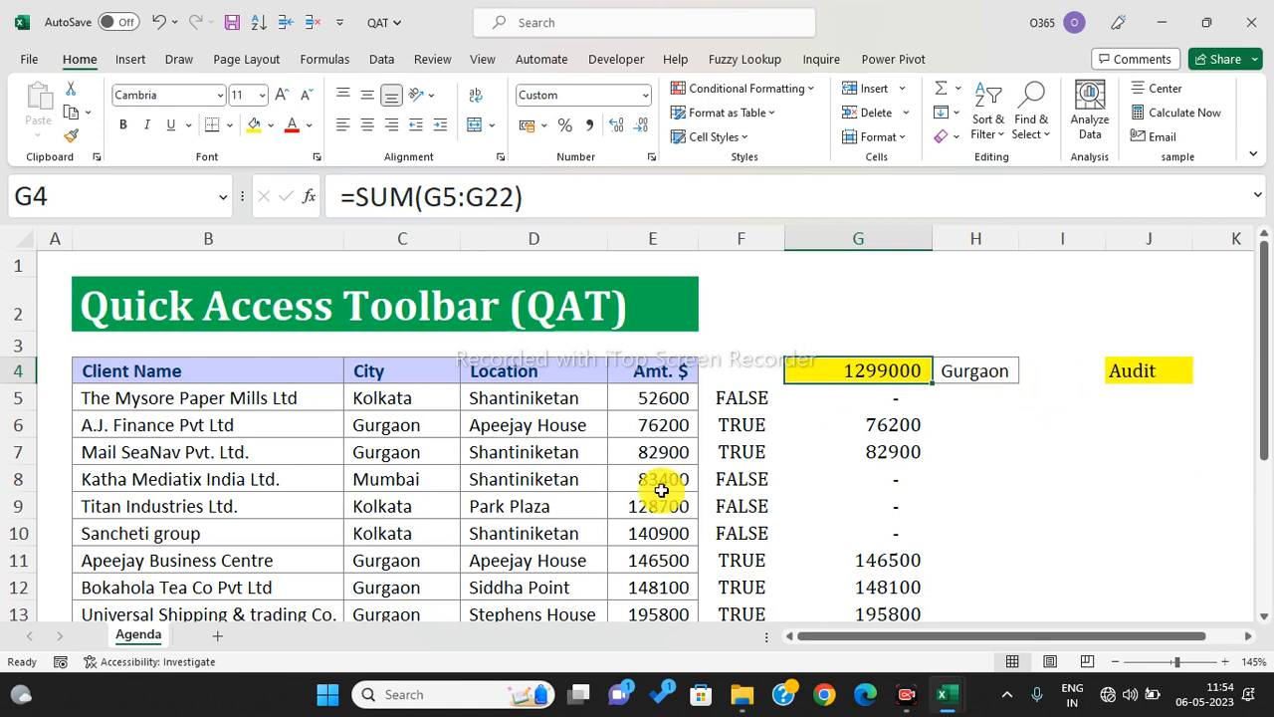
# - Copy Kolkata from C5 into H4, replacing Gurgaon as the city criterion
pyautogui.click(410, 398)
pyautogui.hotkey('ctrl', 'c')
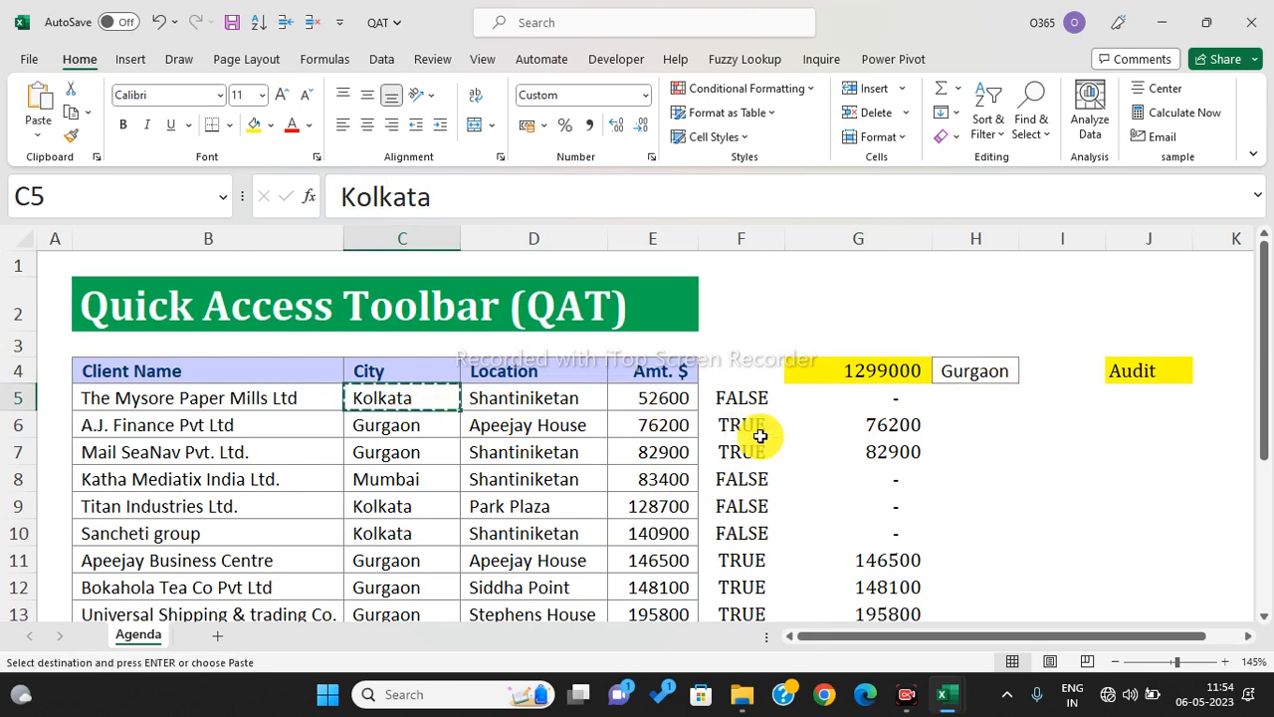
pyautogui.click(968, 365)
pyautogui.hotkey('ctrl', 'v')
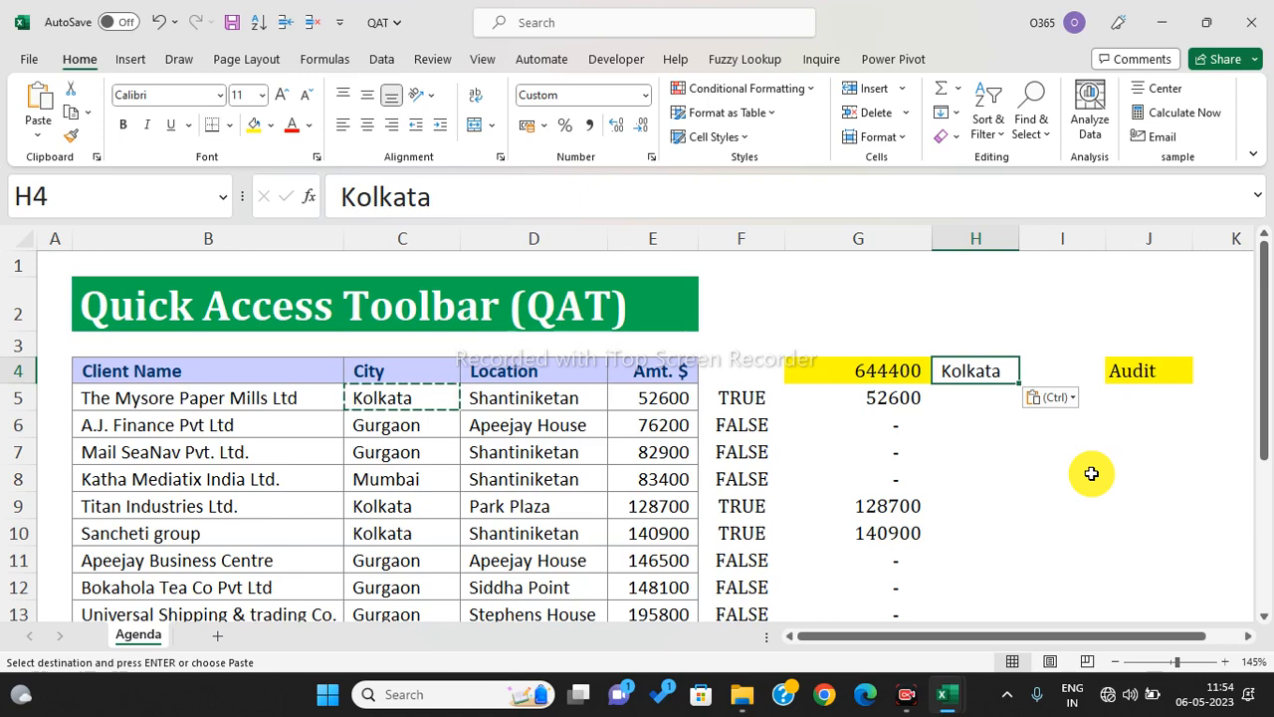
pyautogui.press('Escape')
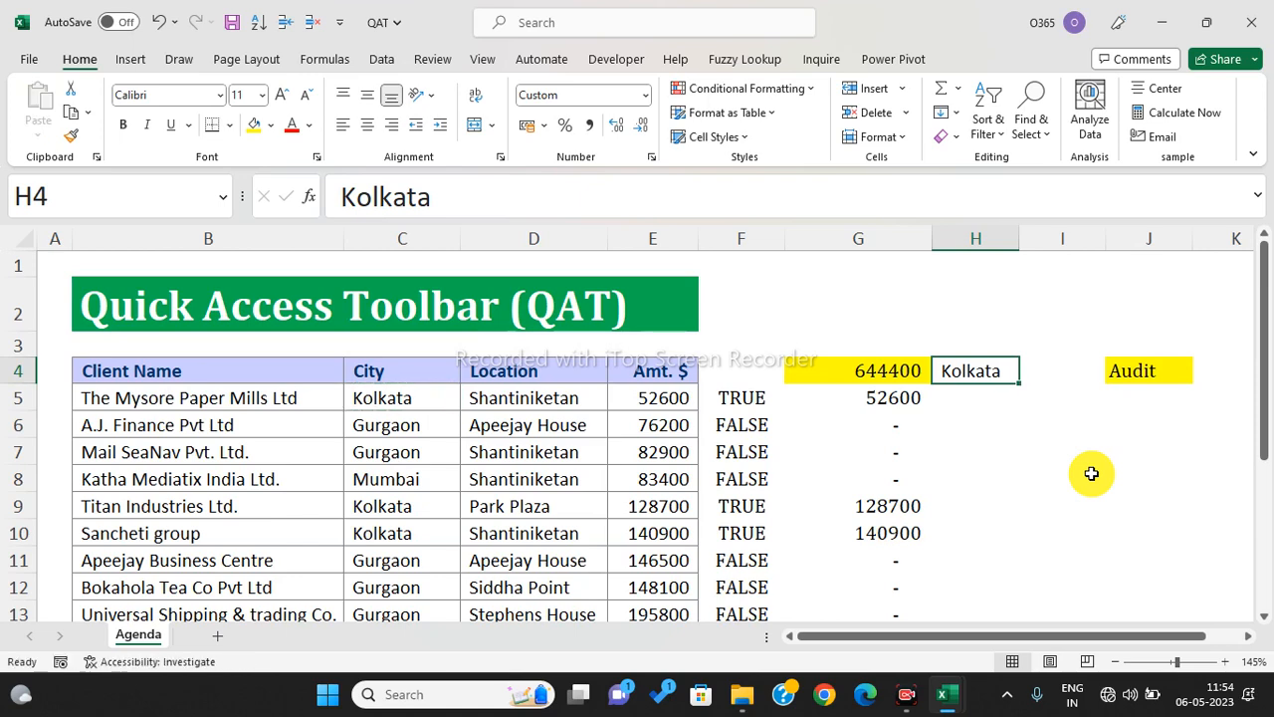
pyautogui.click(1091, 474)
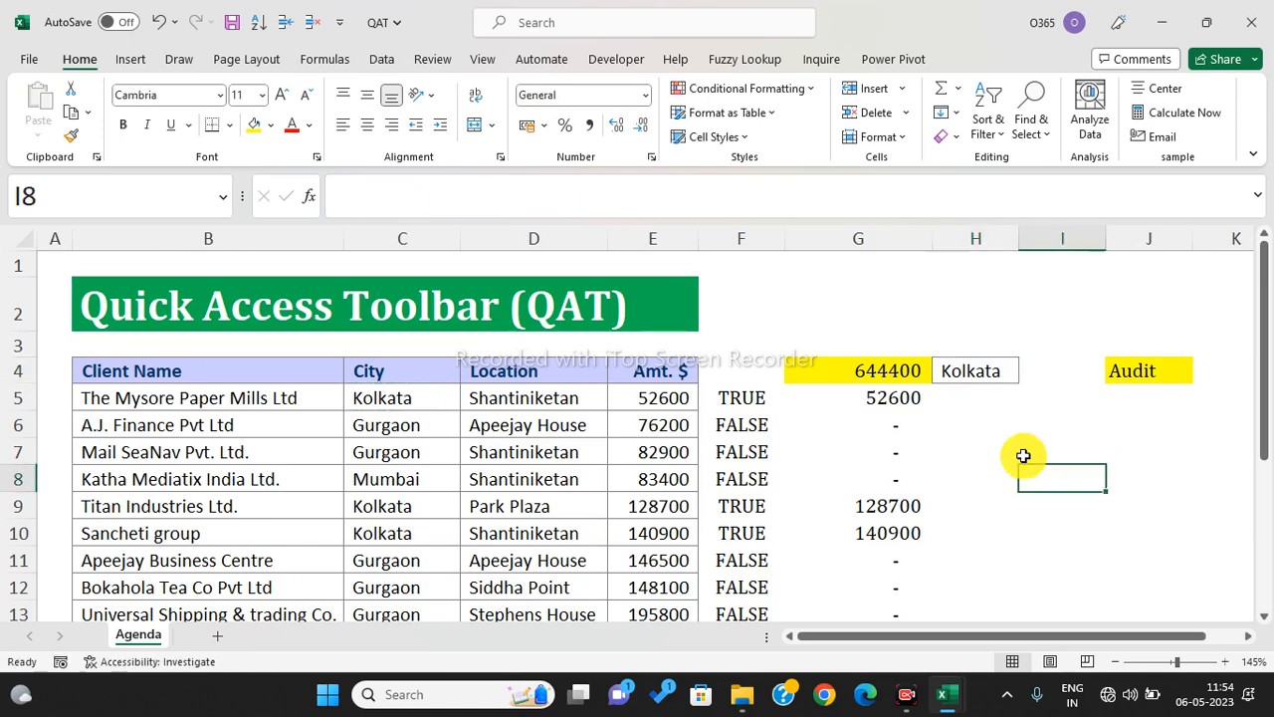
# - Review the TRUE/FALSE Kolkata match formulas in F5:F13, then select J5 under Audit
pyautogui.scroll(-1, 1018, 455)
pyautogui.moveTo(737, 319); pyautogui.dragTo(759, 576)
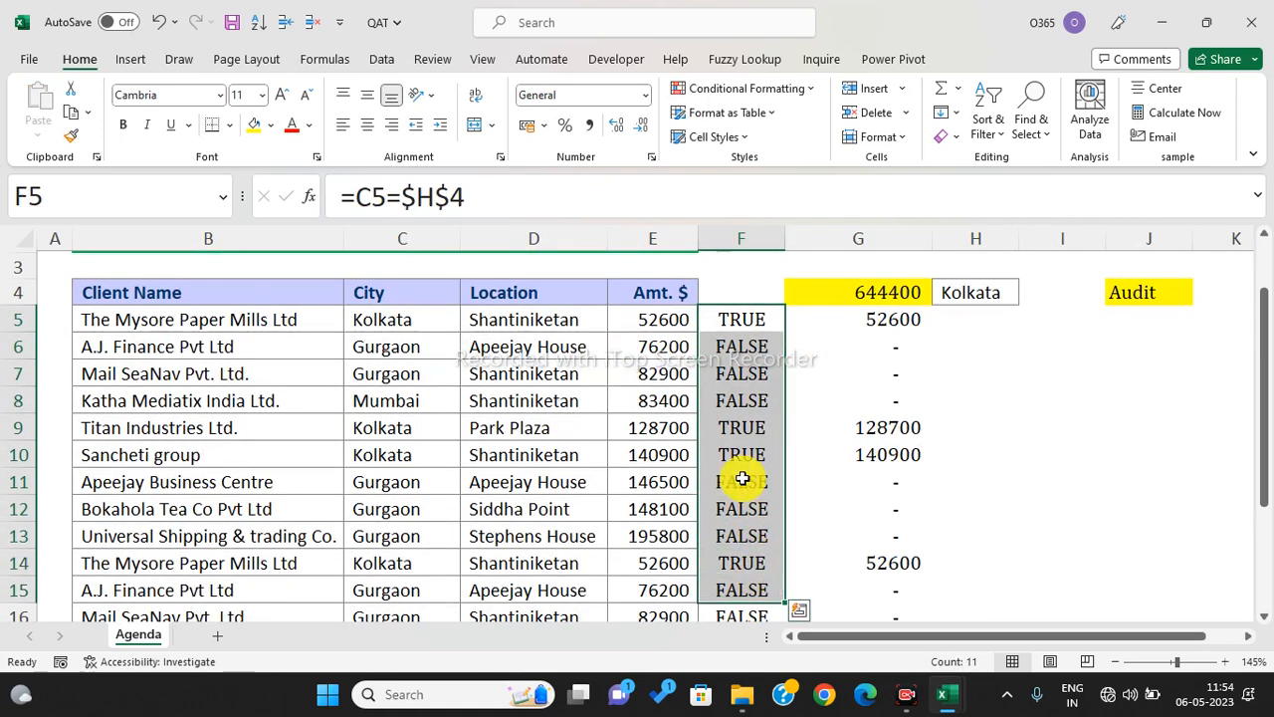
pyautogui.click(737, 320)
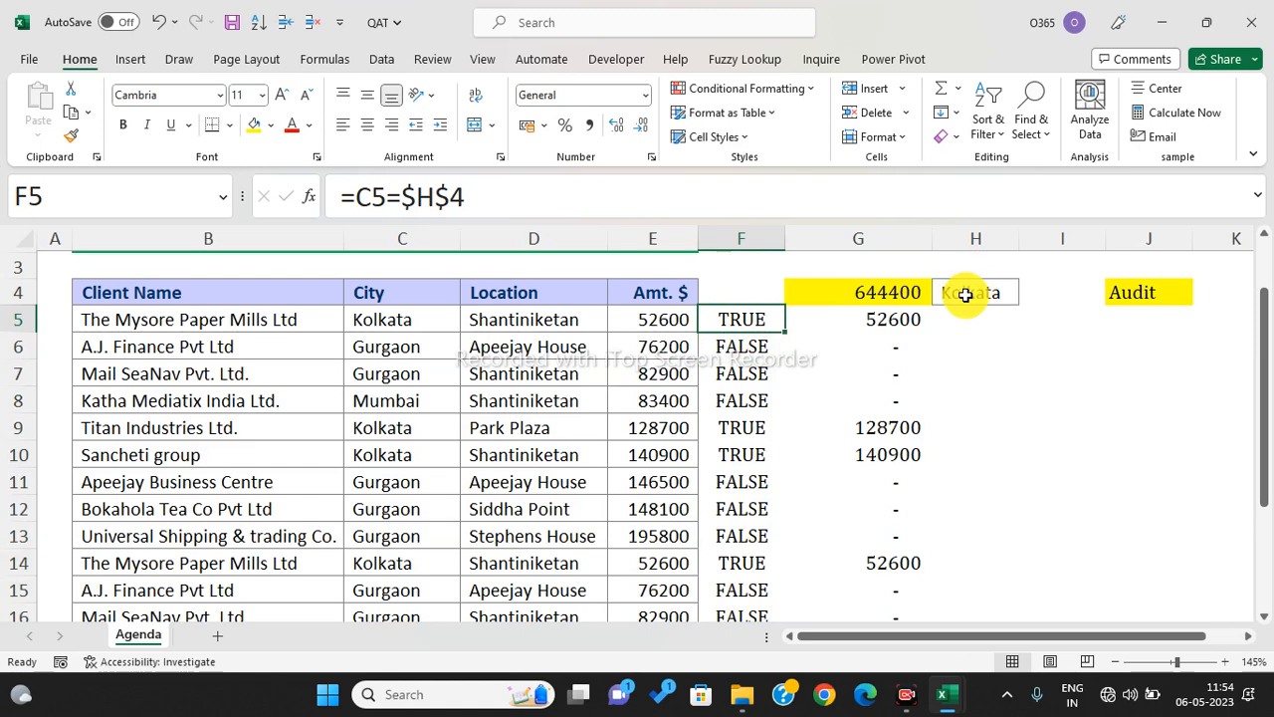
pyautogui.moveTo(730, 343); pyautogui.dragTo(744, 379)
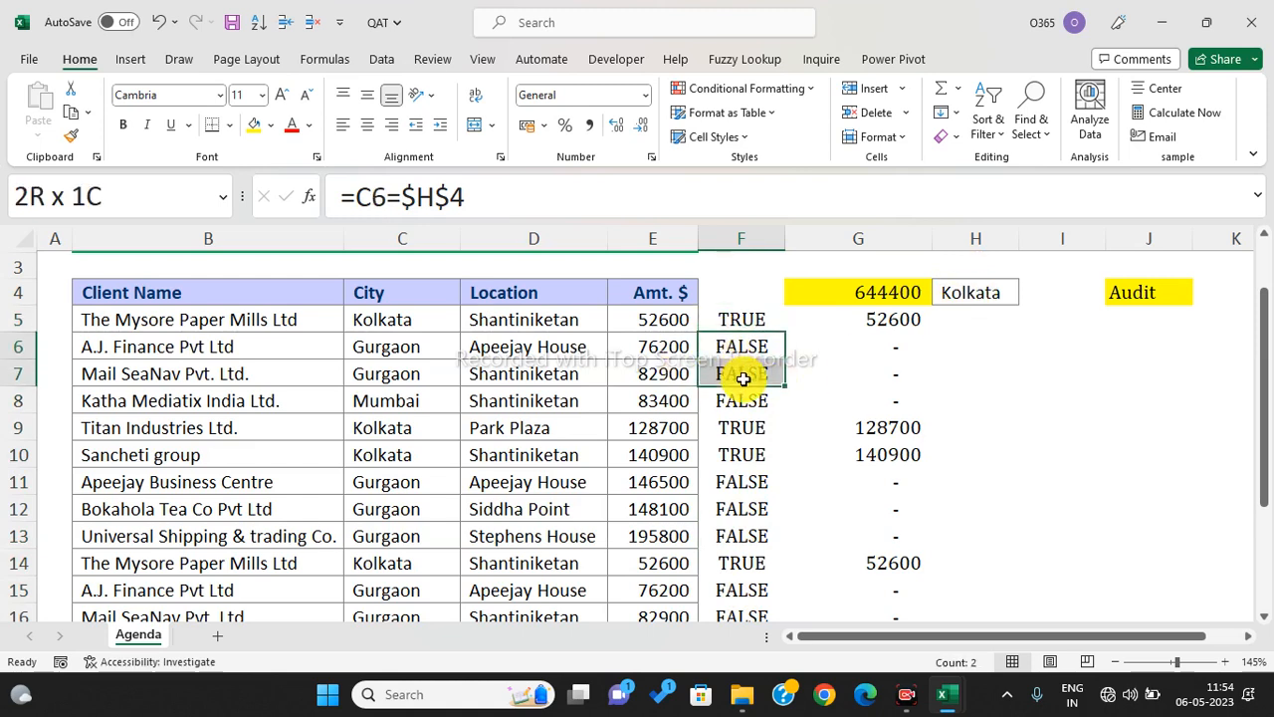
pyautogui.moveTo(744, 379); pyautogui.dragTo(756, 374)
pyautogui.click(742, 318)
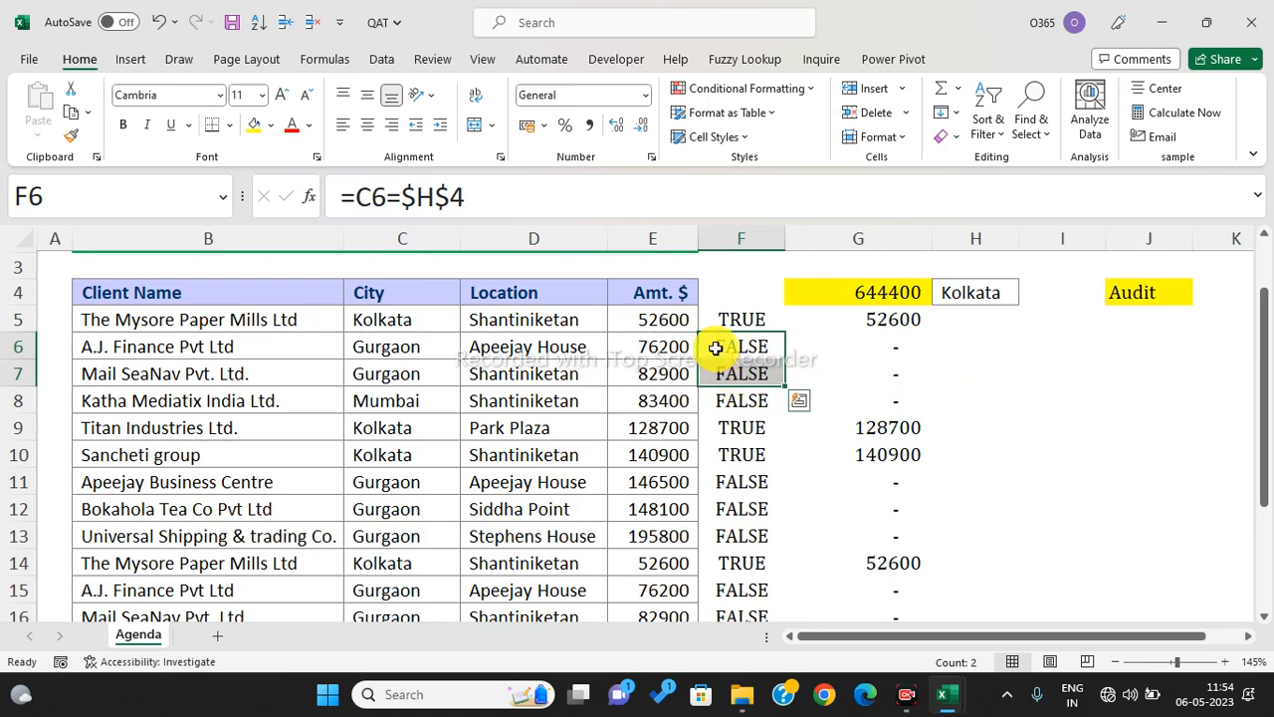
pyautogui.moveTo(747, 322); pyautogui.dragTo(769, 523)
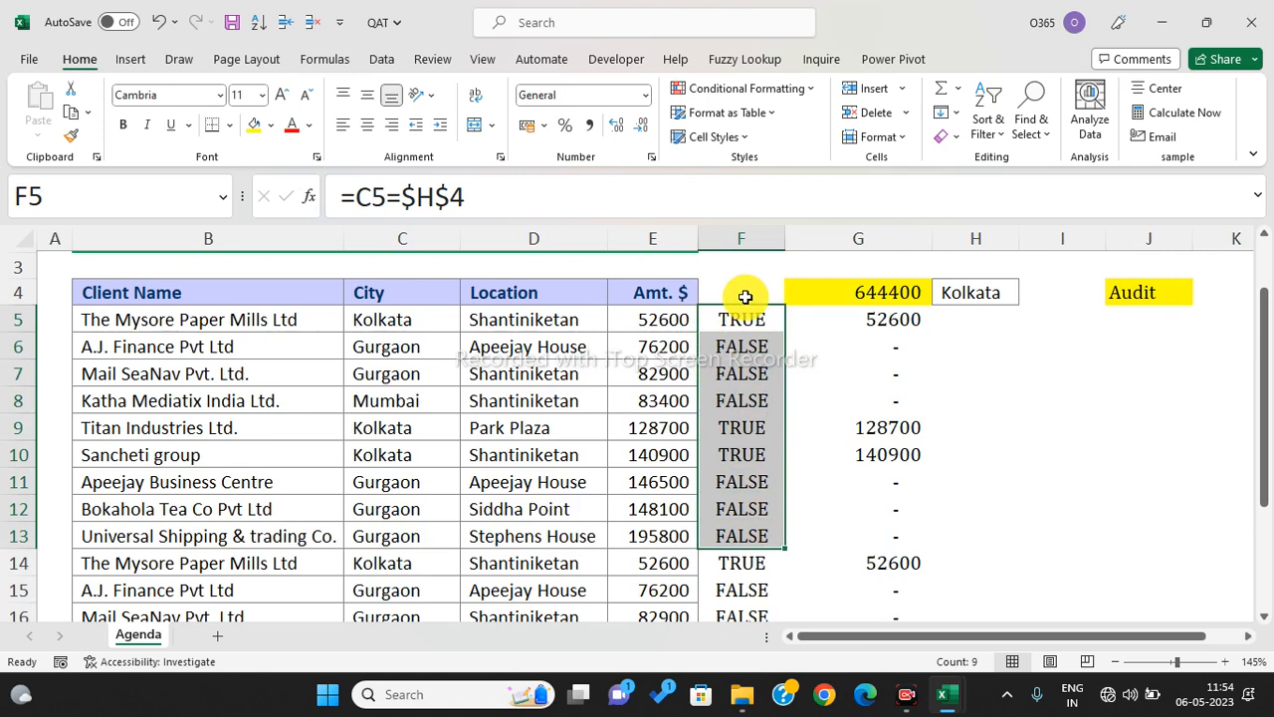
pyautogui.click(744, 297)
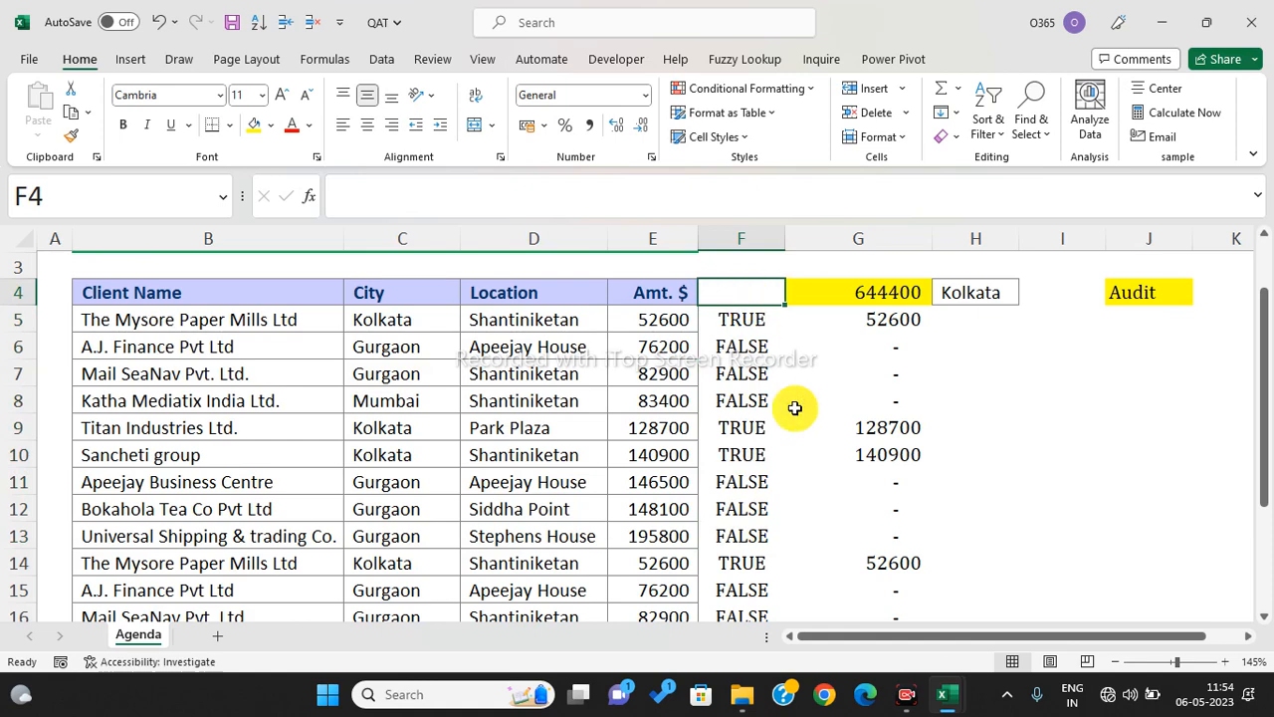
pyautogui.click(1139, 337)
pyautogui.click(1156, 324)
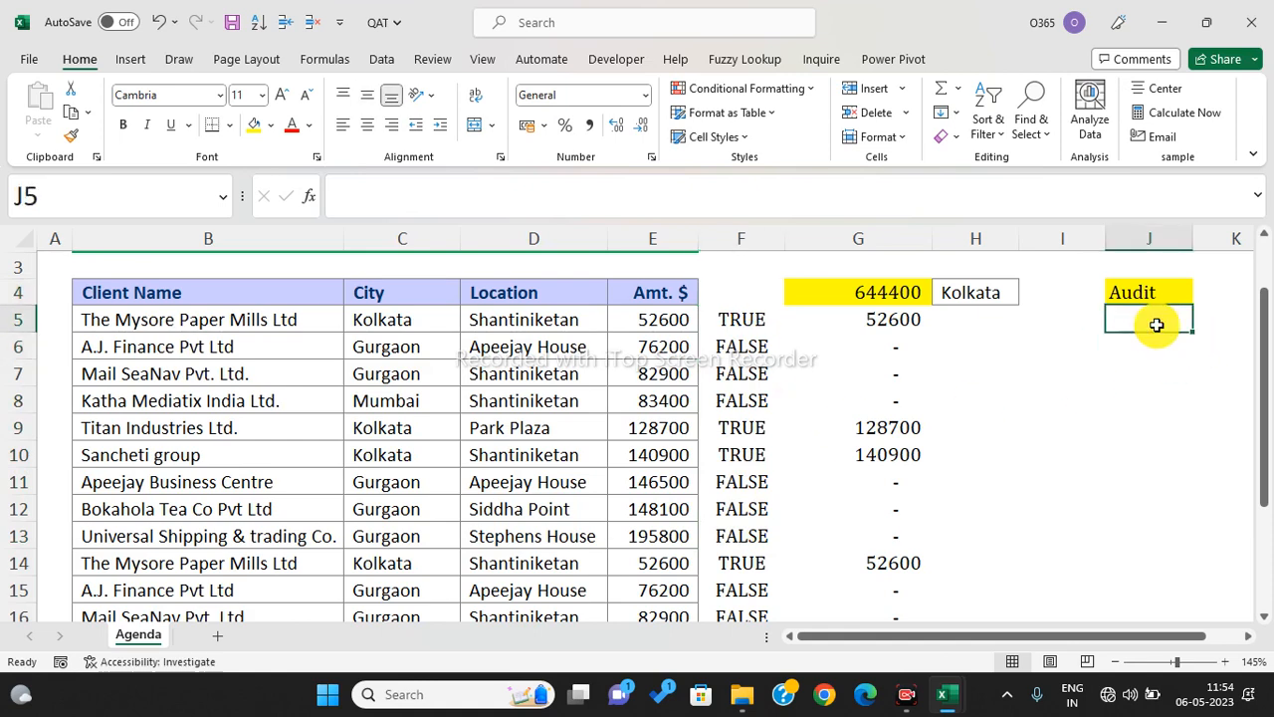
# - Enter =SUMIF(C5:C22,H4,E5:E22) in J5 as the Kolkata audit total
pyautogui.write('=sumifs')
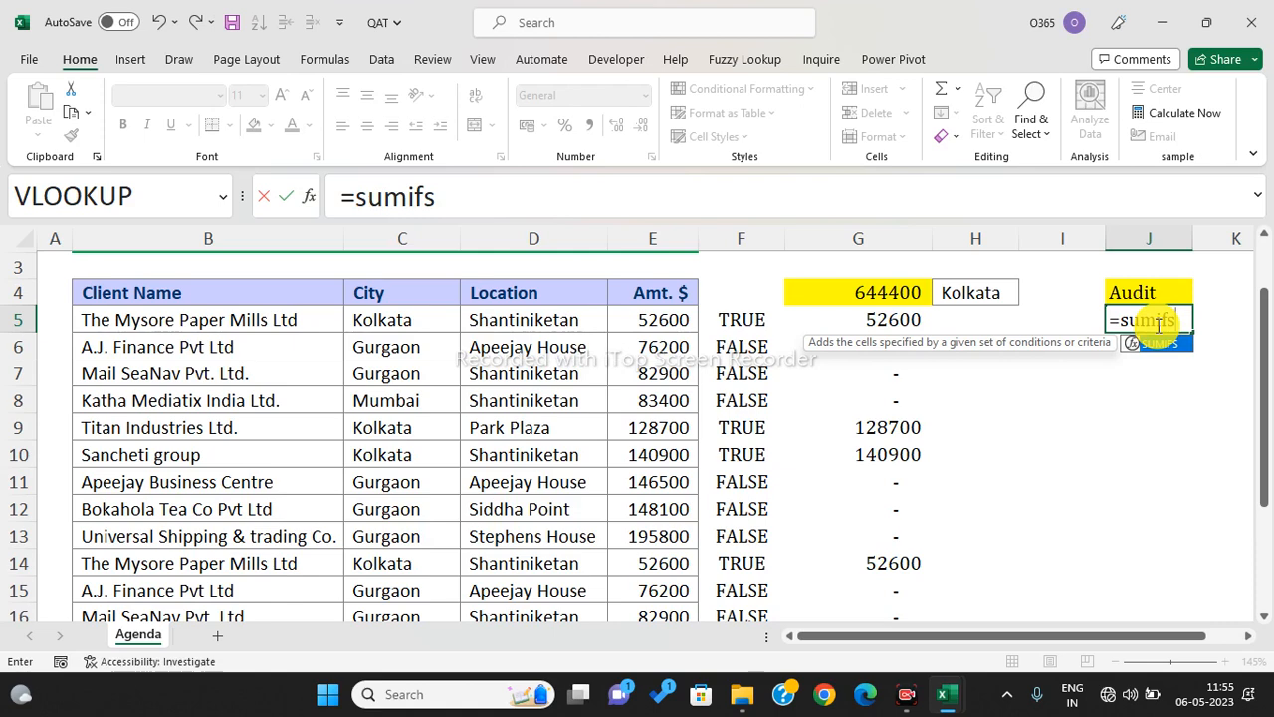
pyautogui.press('BackSpace')
pyautogui.press('Tab')
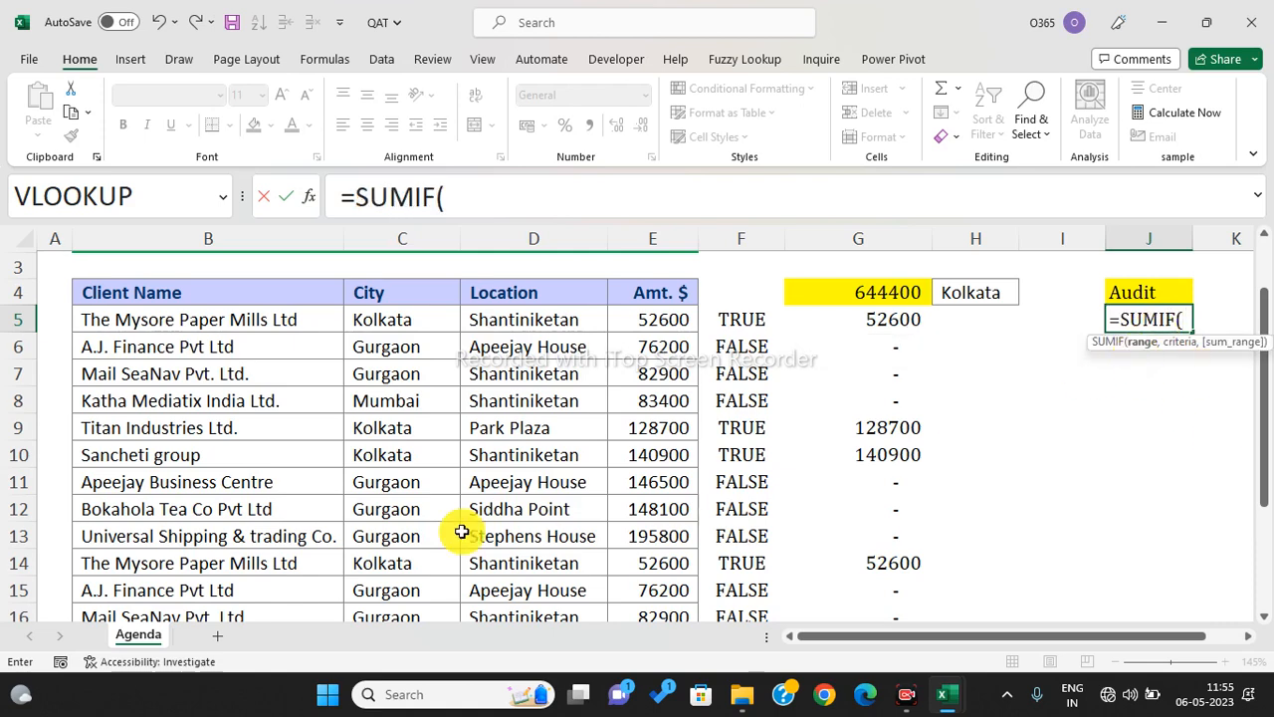
pyautogui.click(399, 325)
pyautogui.hotkey('ctrl', 'shift', 'Down')
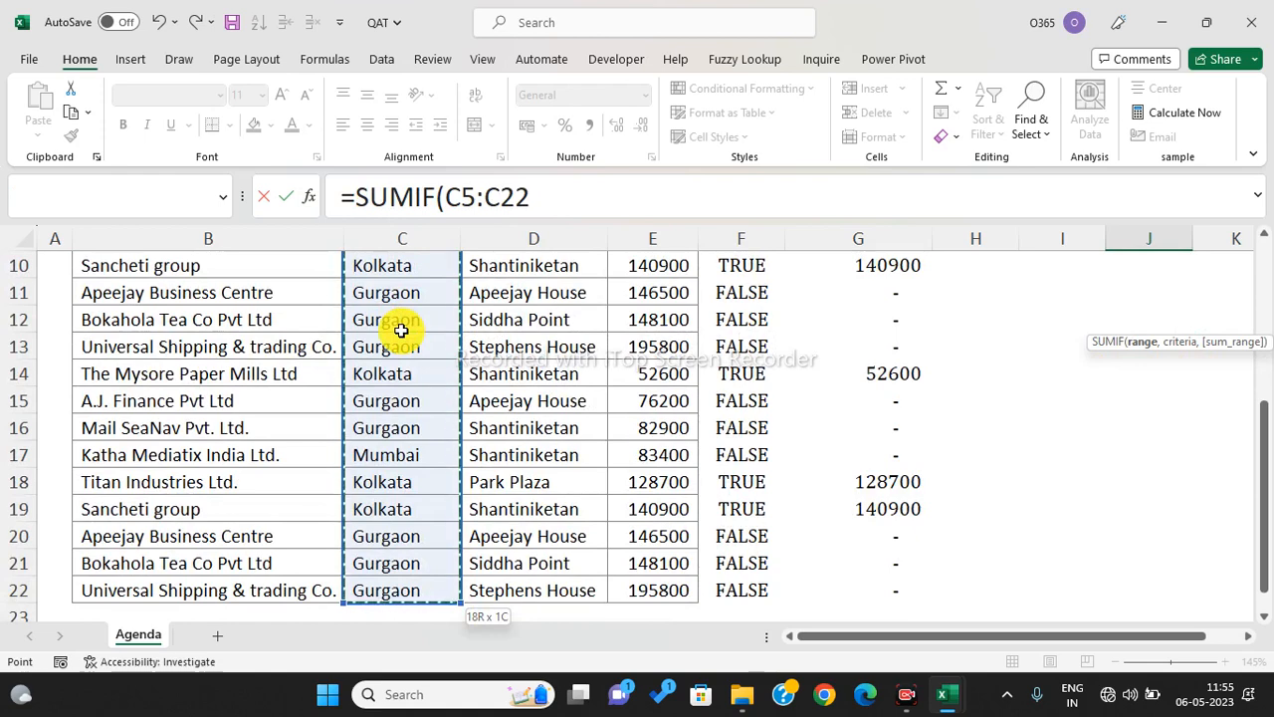
pyautogui.write(',')
pyautogui.scroll(3, 454, 336)
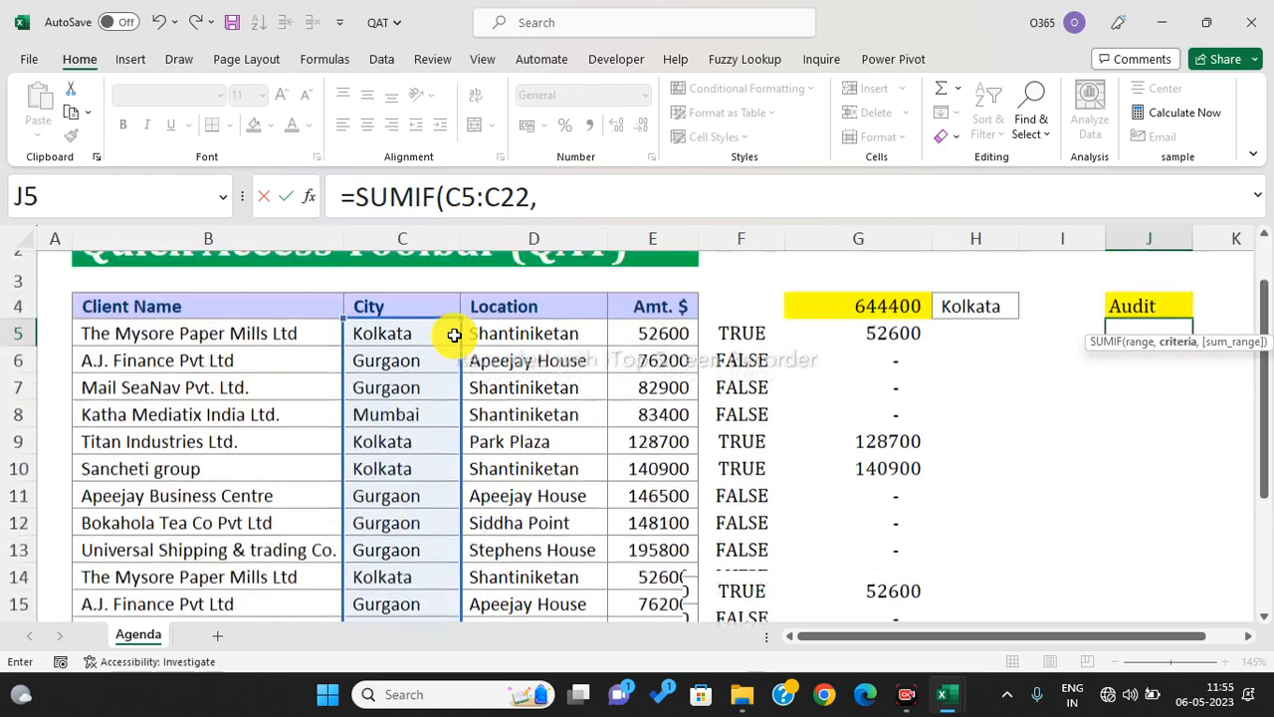
pyautogui.click(967, 370)
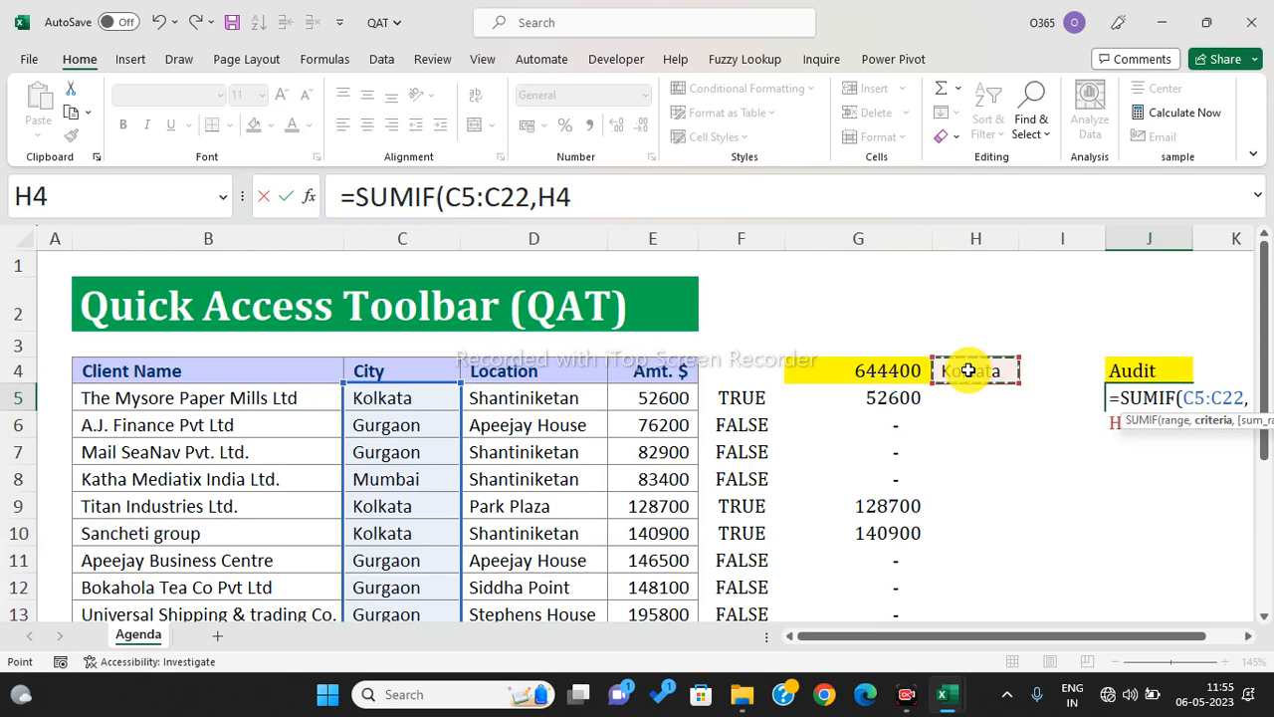
pyautogui.write(',')
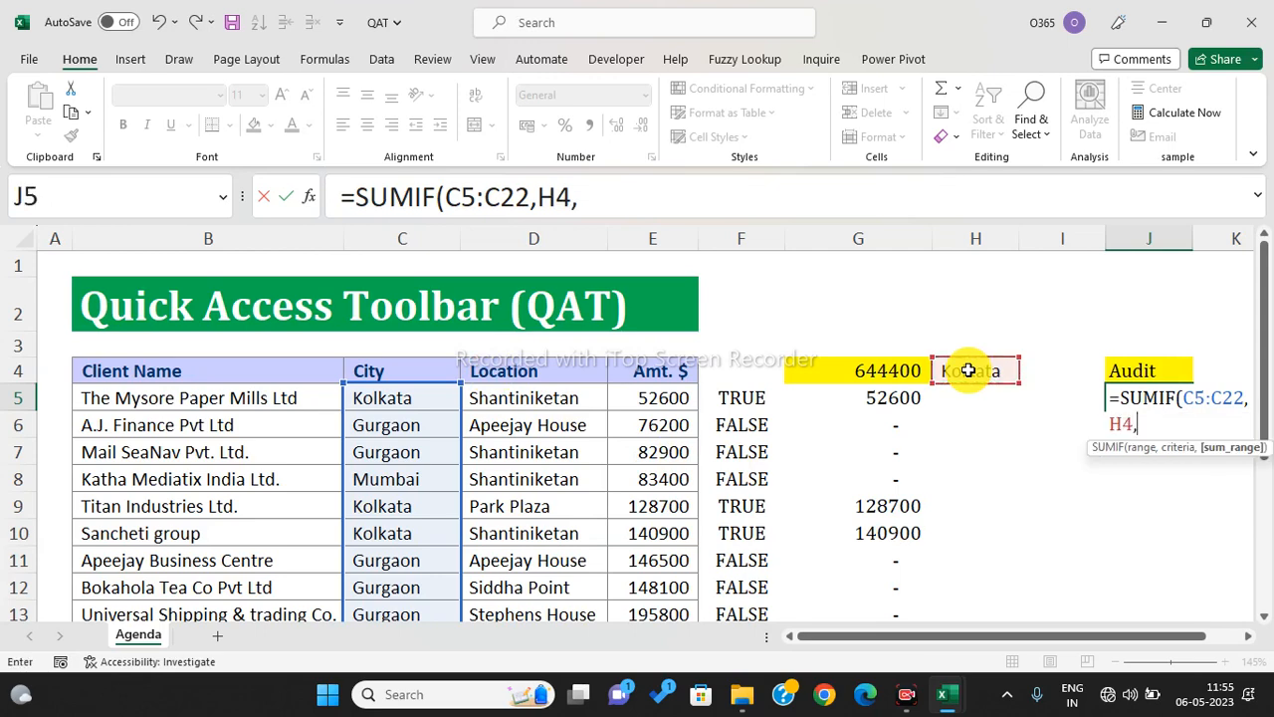
pyautogui.click(685, 397)
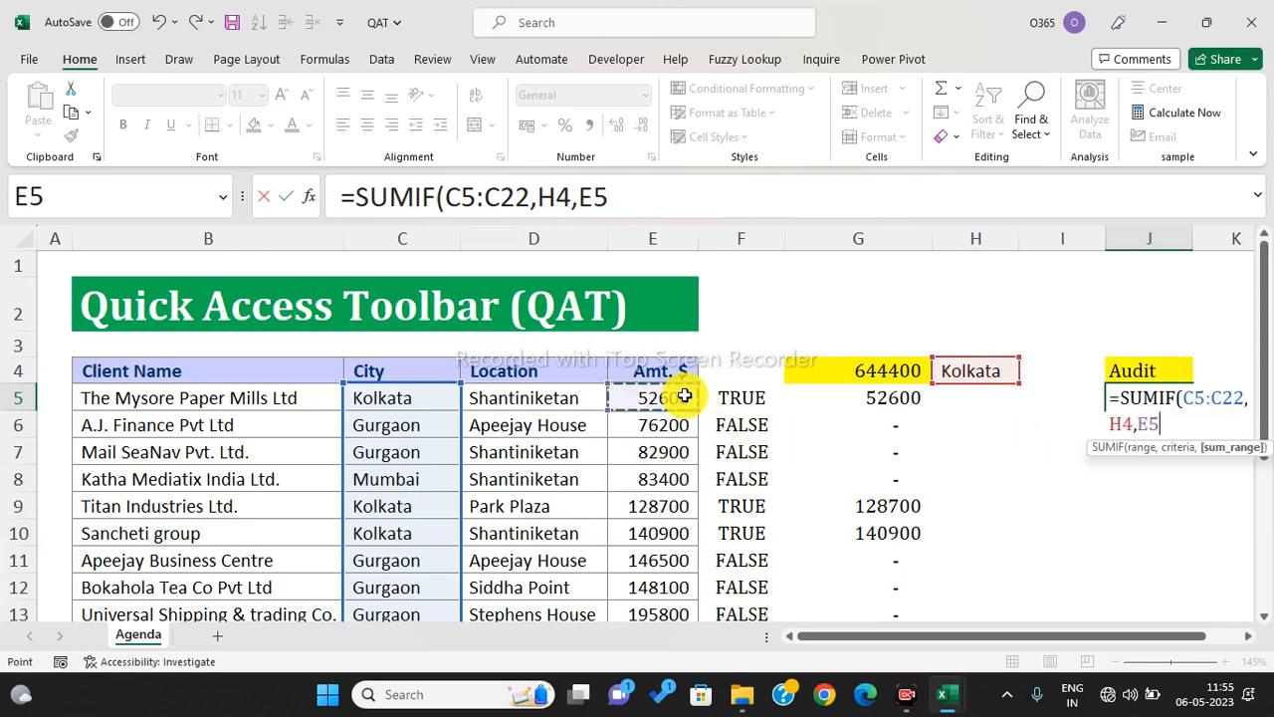
pyautogui.hotkey('ctrl', 'shift', 'Down')
pyautogui.press('Return')
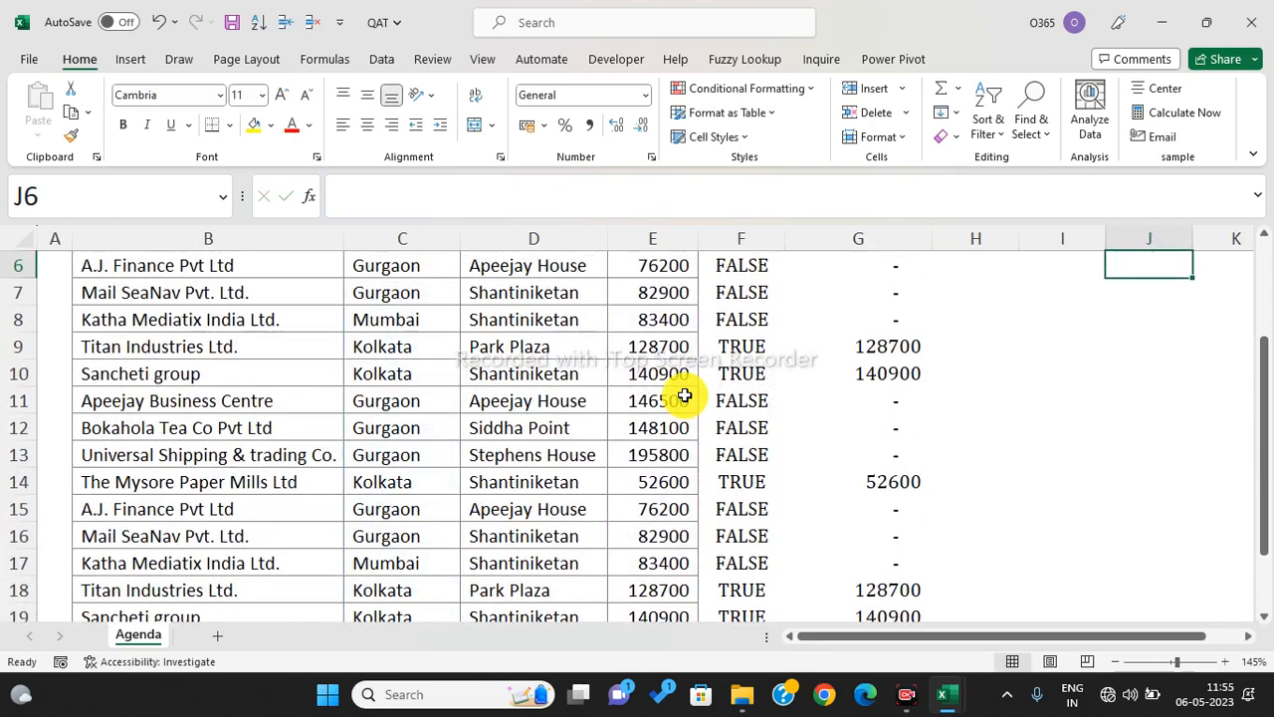
# - Compare the G4 SUM total with the J5 SUMIF audit, both 644400
pyautogui.scroll(1, 825, 396)
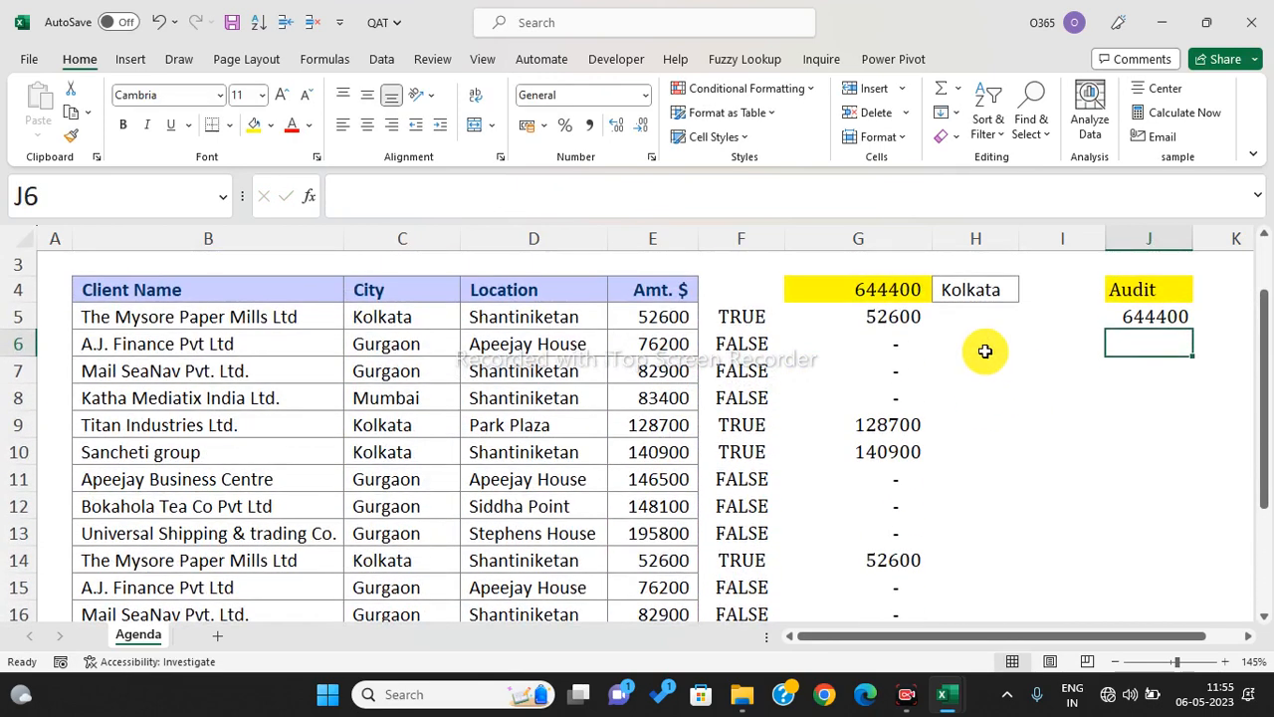
pyautogui.click(887, 291)
pyautogui.click(1157, 313)
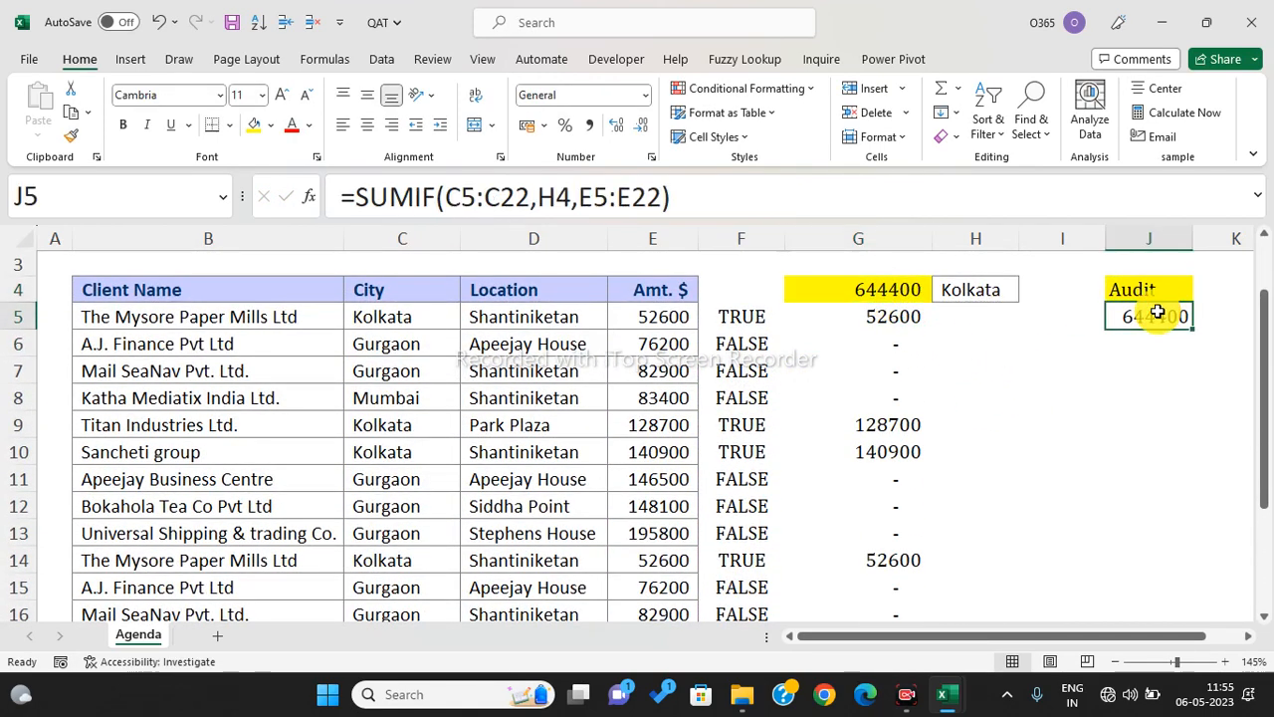
pyautogui.click(988, 292)
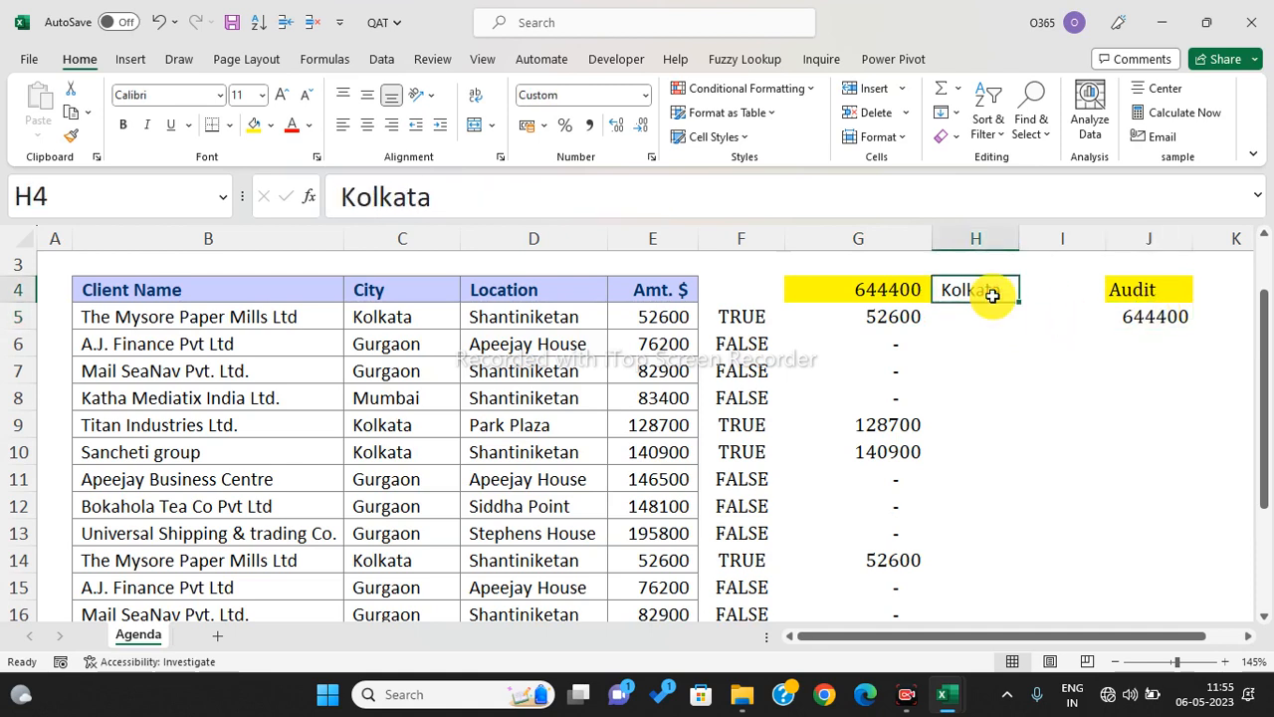
pyautogui.write('Mumbai')
pyautogui.press('Return')
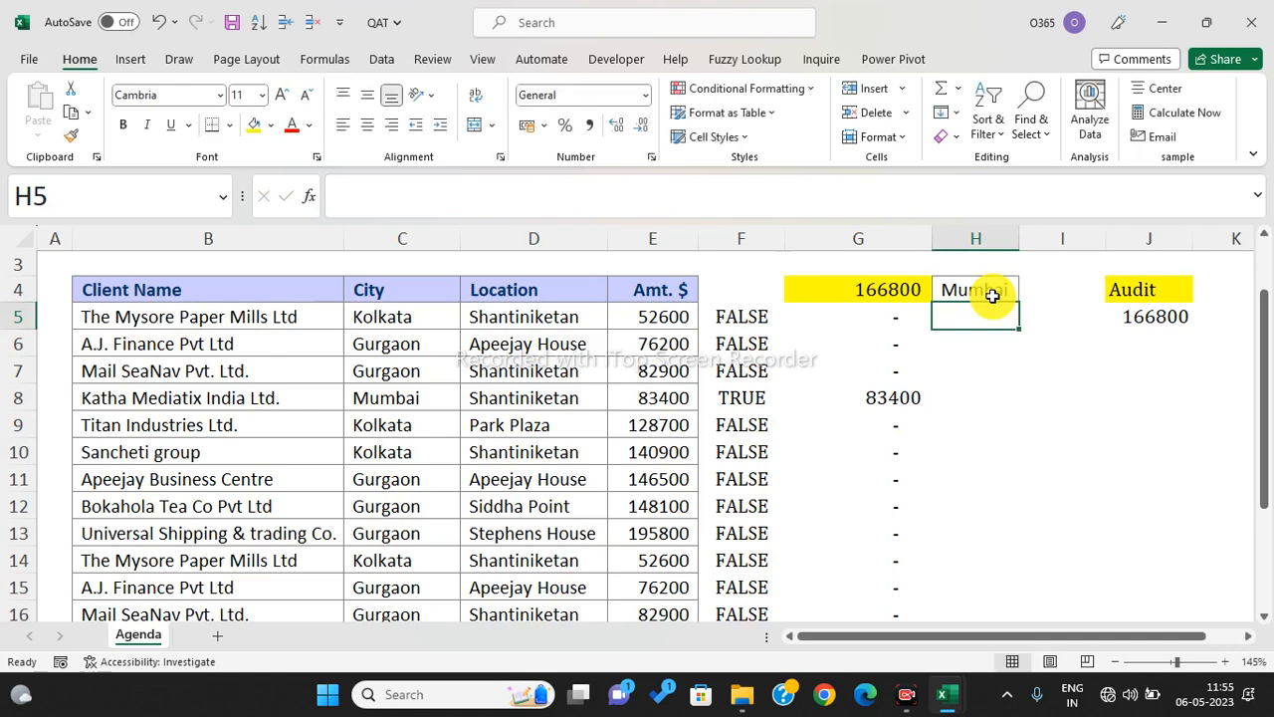
pyautogui.click(1160, 320)
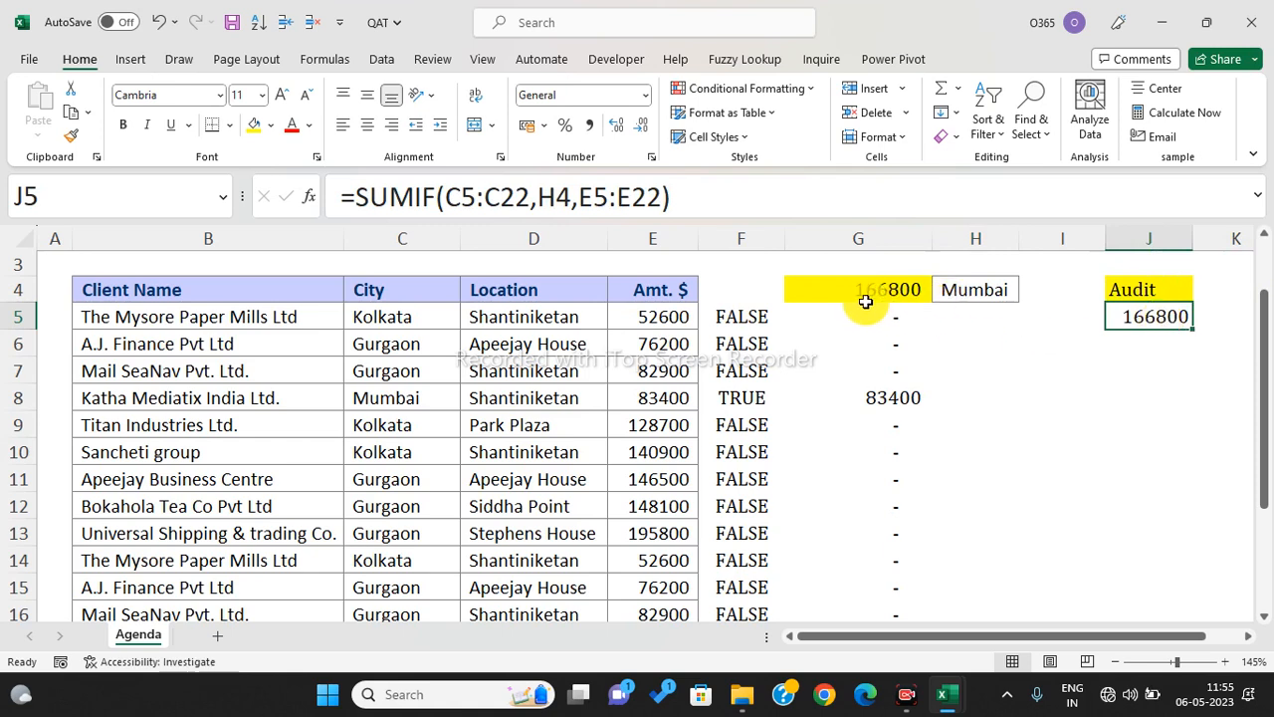
pyautogui.moveTo(894, 397); pyautogui.dragTo(725, 421)
pyautogui.scroll(-3, 887, 523)
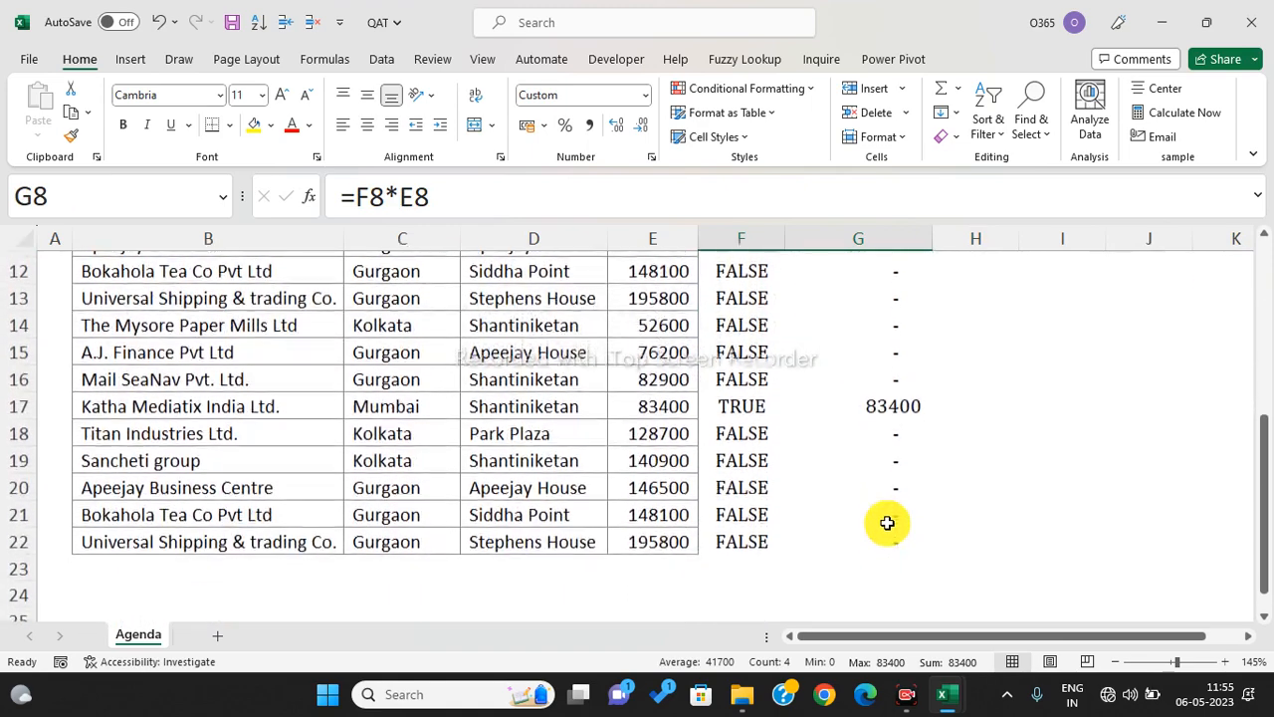
pyautogui.click(900, 408)
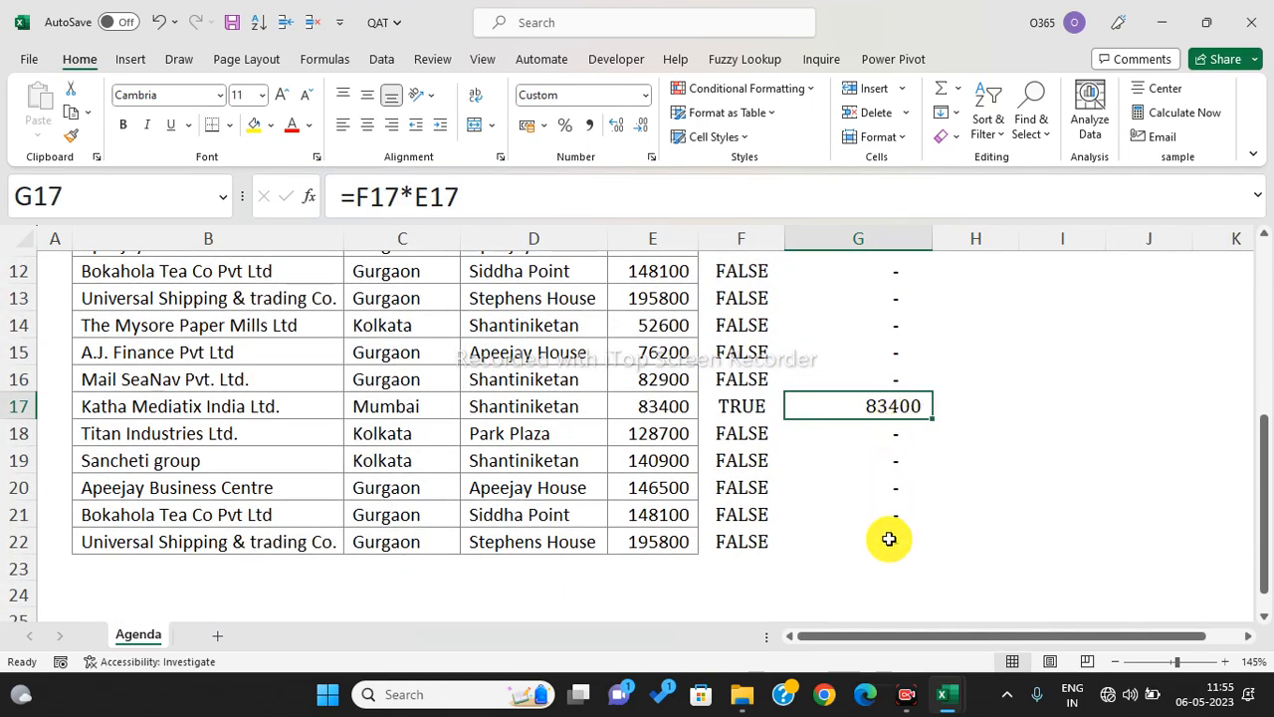
pyautogui.scroll(4, 888, 558)
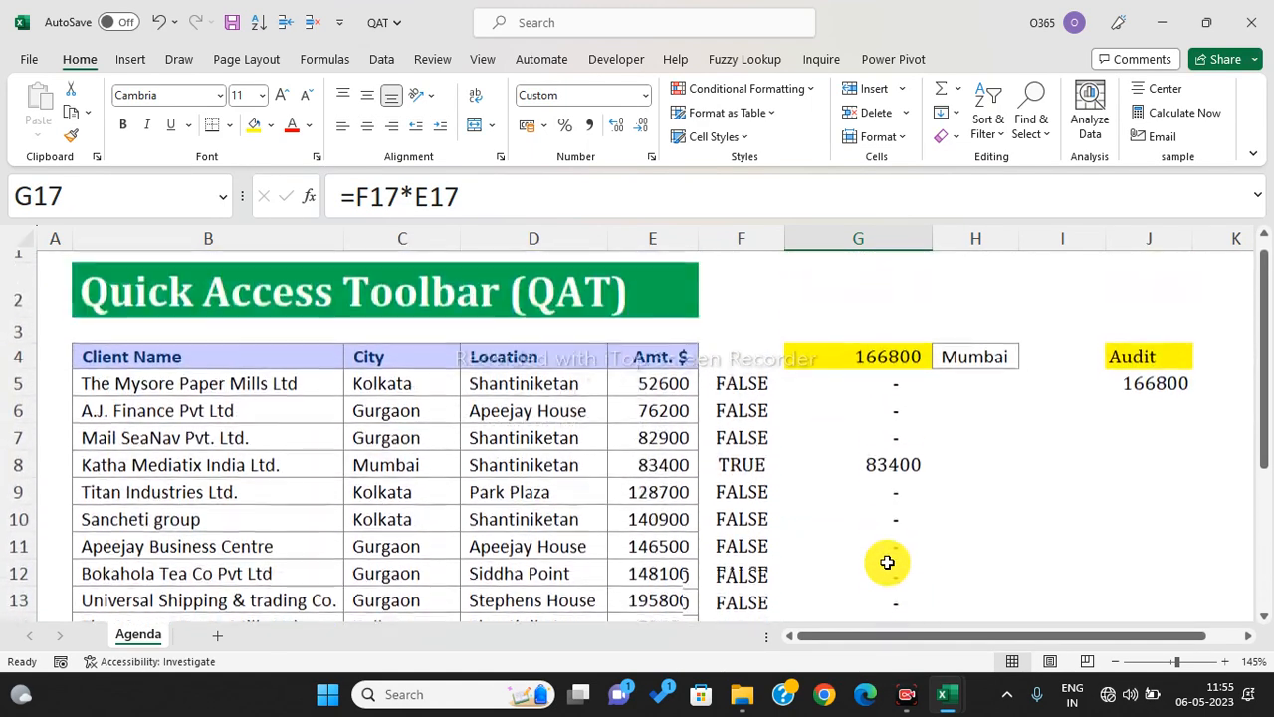
pyautogui.click(750, 391)
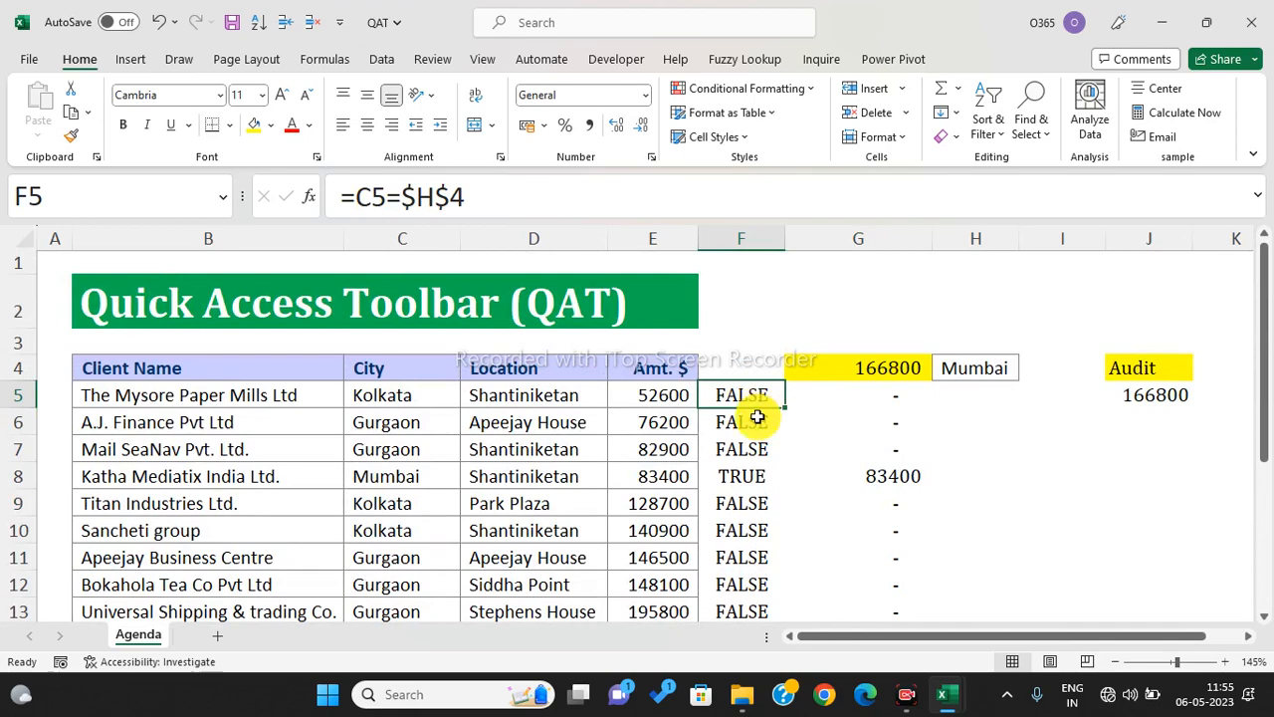
pyautogui.scroll(-2, 753, 479)
pyautogui.scroll(-3, 752, 479)
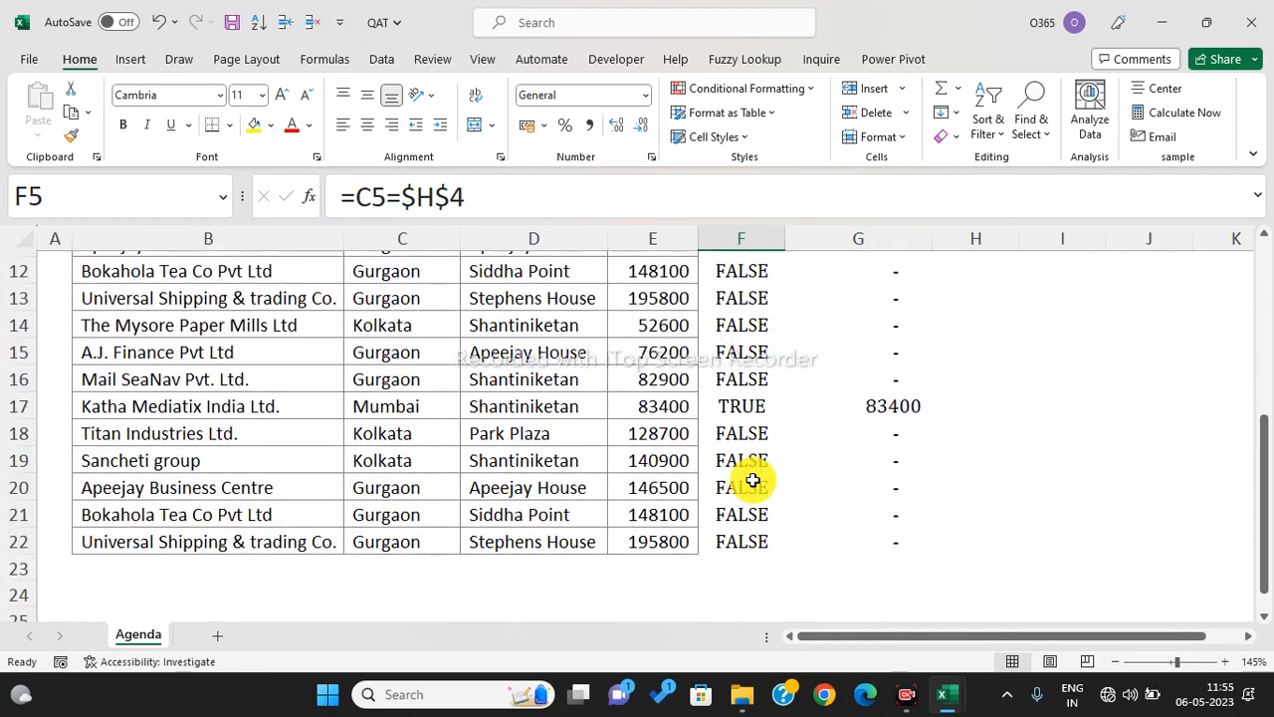
pyautogui.scroll(4, 753, 478)
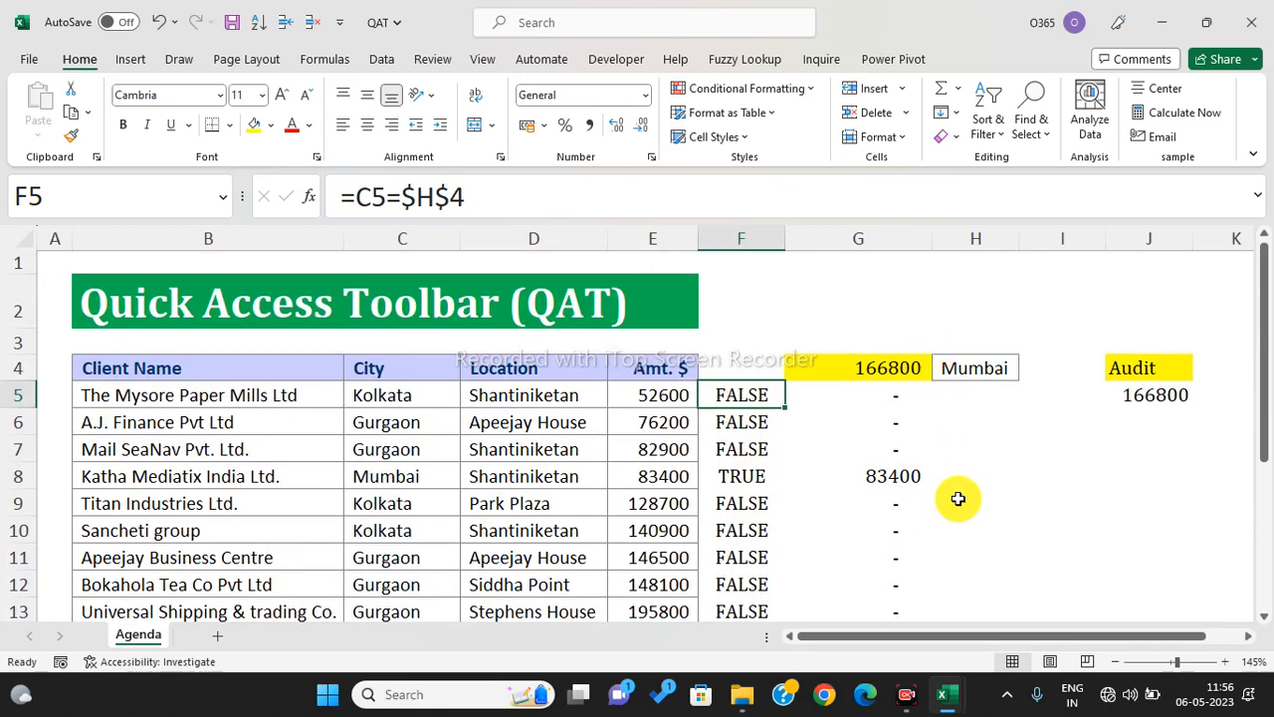
pyautogui.click(1165, 395)
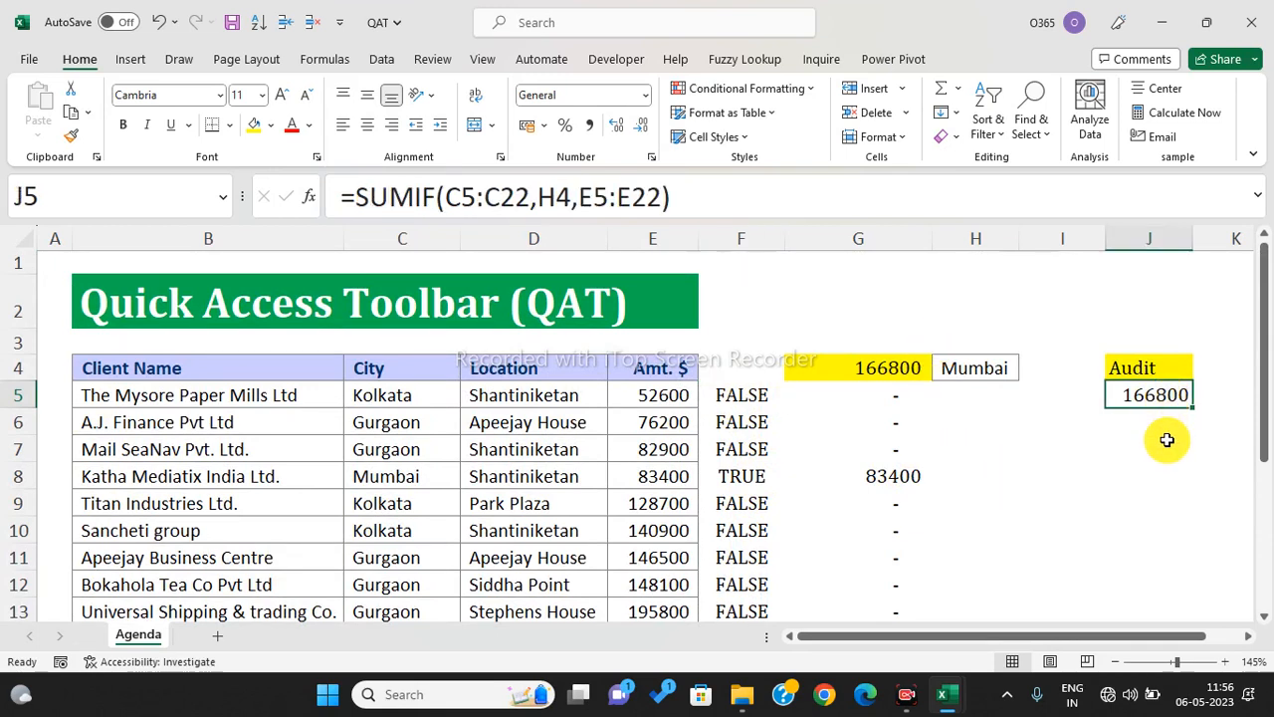
pyautogui.press('ctrl')
pyautogui.press('ctrl')
pyautogui.press('ctrl')
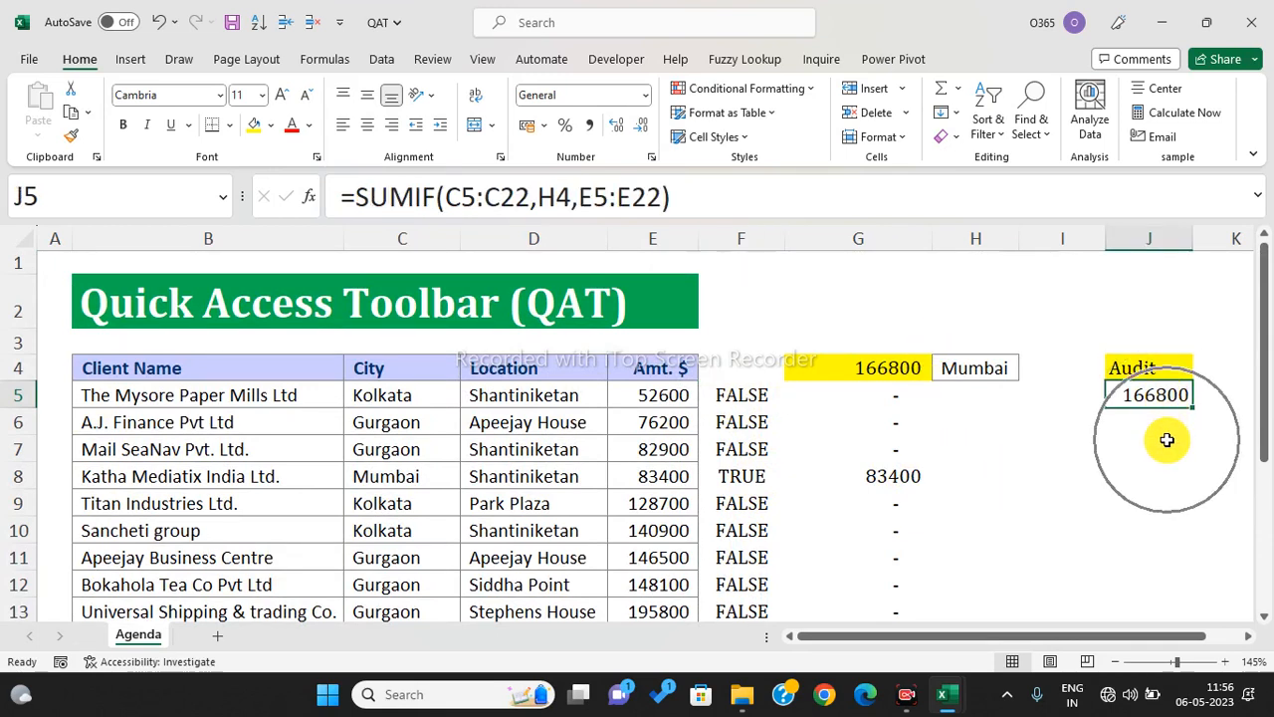
pyautogui.click(1085, 446)
pyautogui.scroll(-2, 1055, 438)
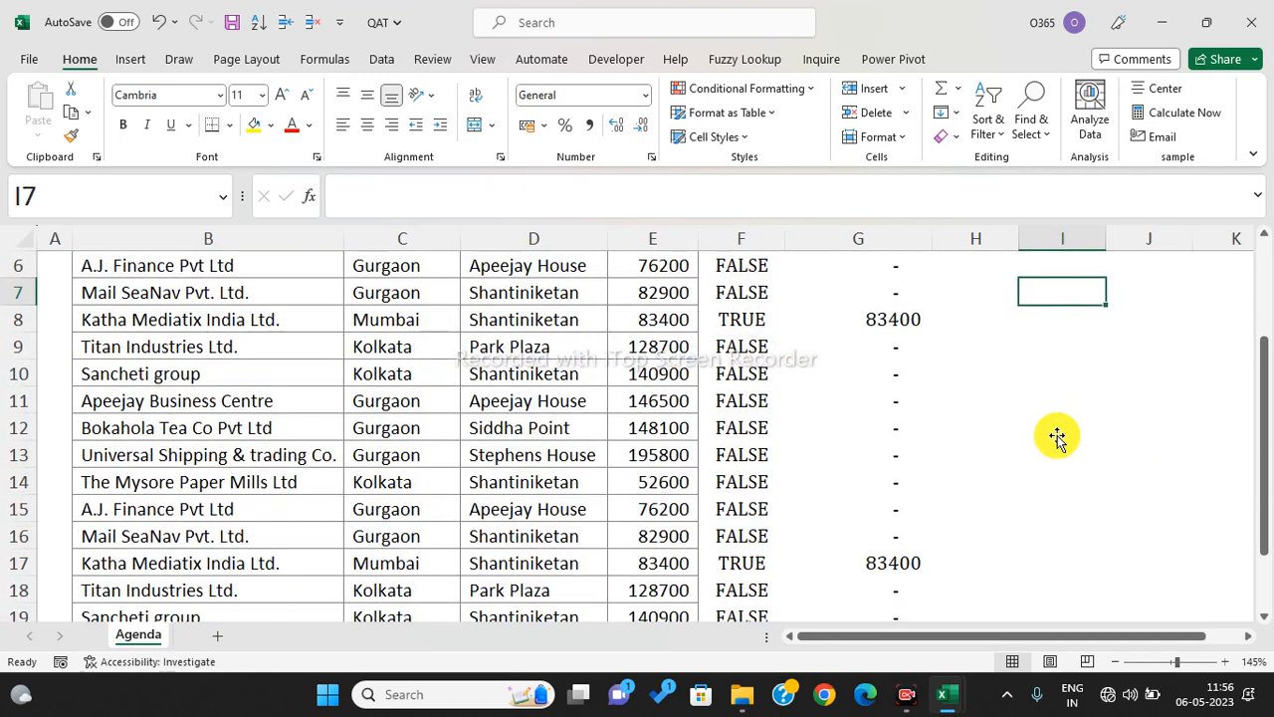
pyautogui.scroll(2, 1058, 438)
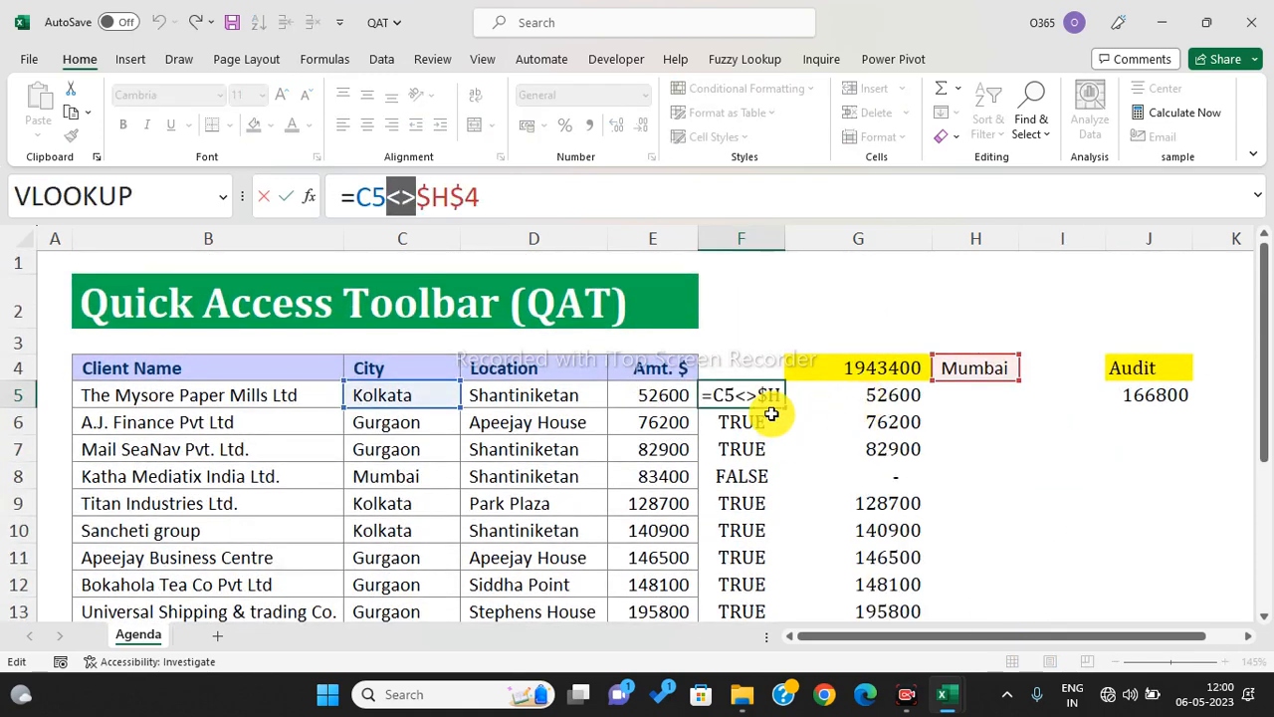
# - Change the F5 city test to =C5<>$H$4 so non-matching cities show TRUE
pyautogui.press('Escape')
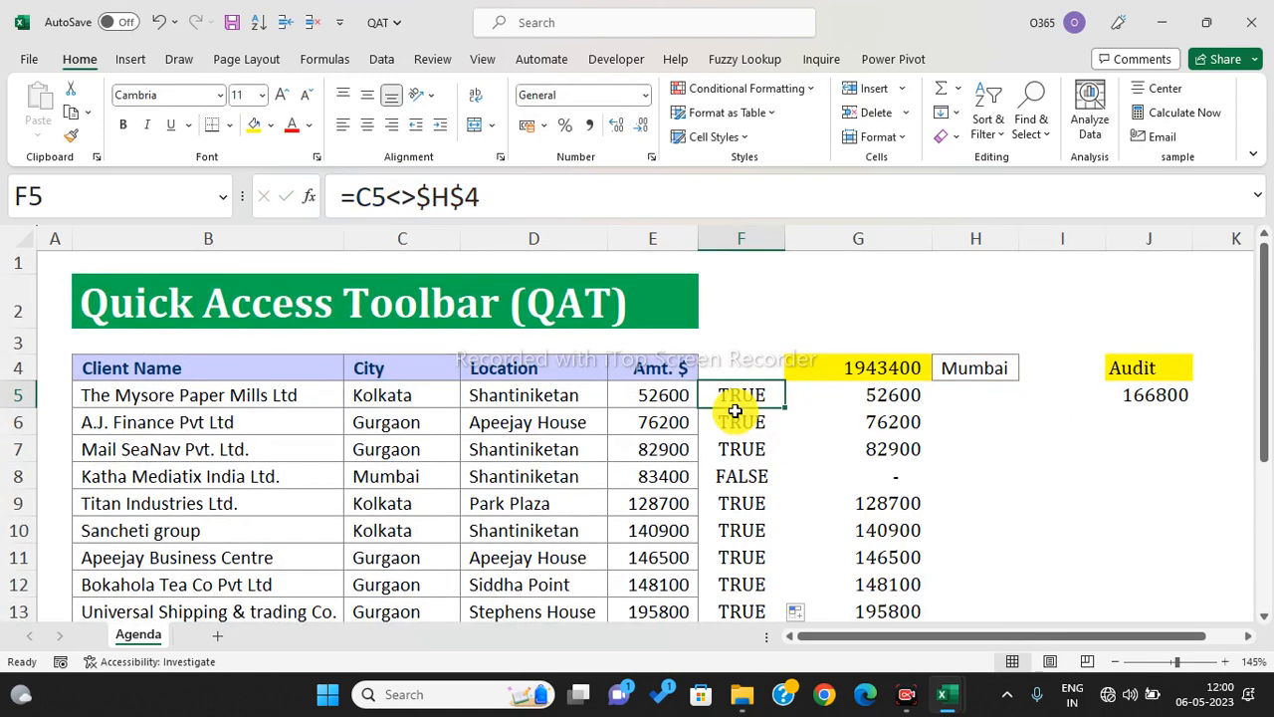
pyautogui.click(417, 212)
pyautogui.press('BackSpace')
pyautogui.press('BackSpace')
pyautogui.write('=')
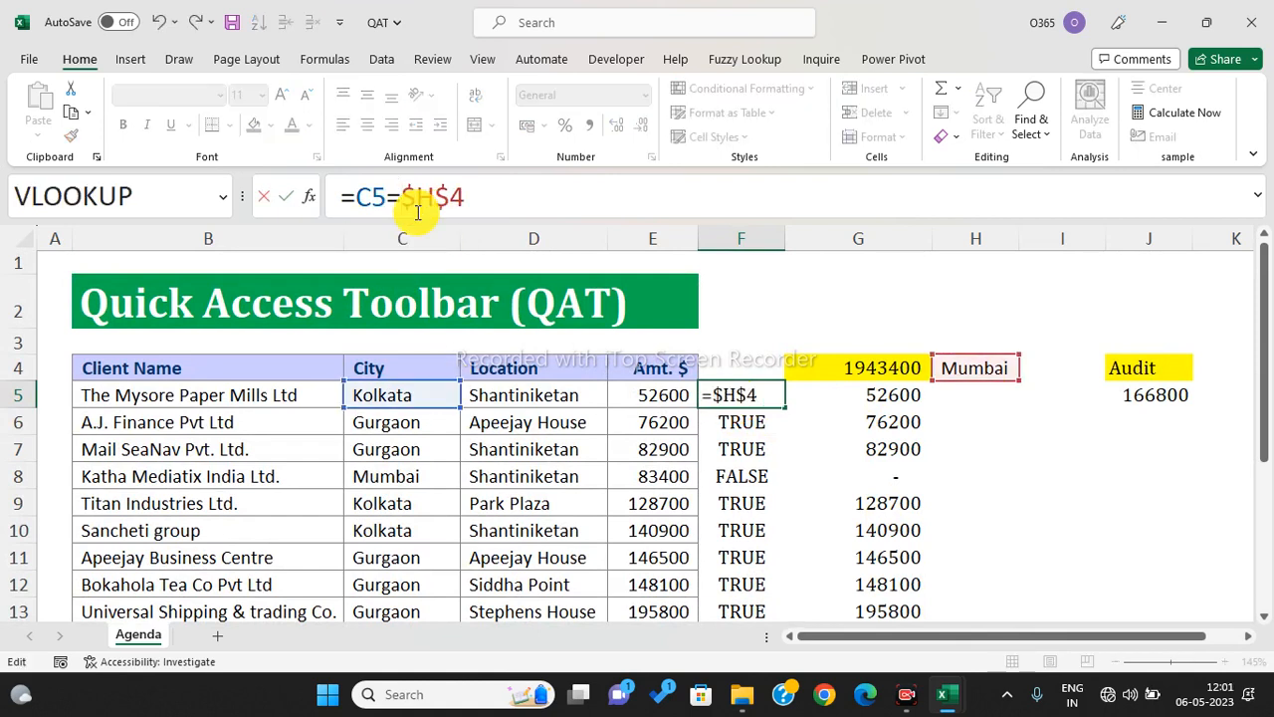
pyautogui.press('BackSpace')
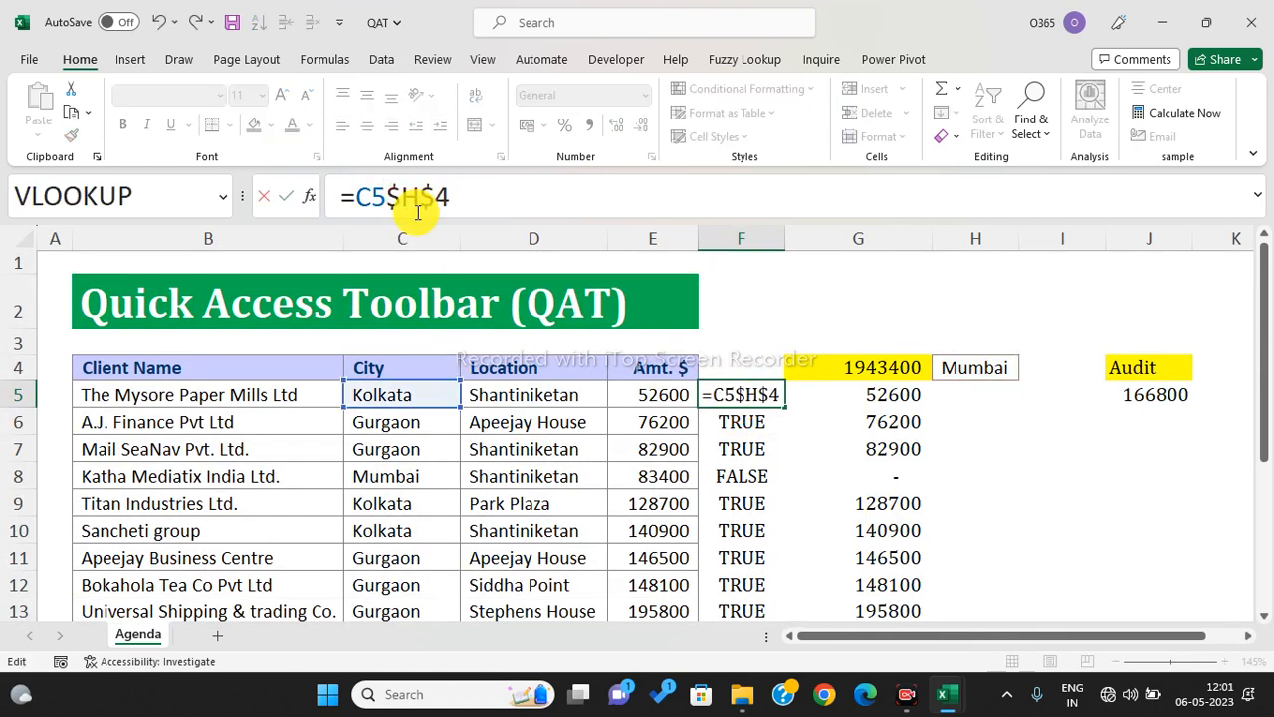
pyautogui.write('<>')
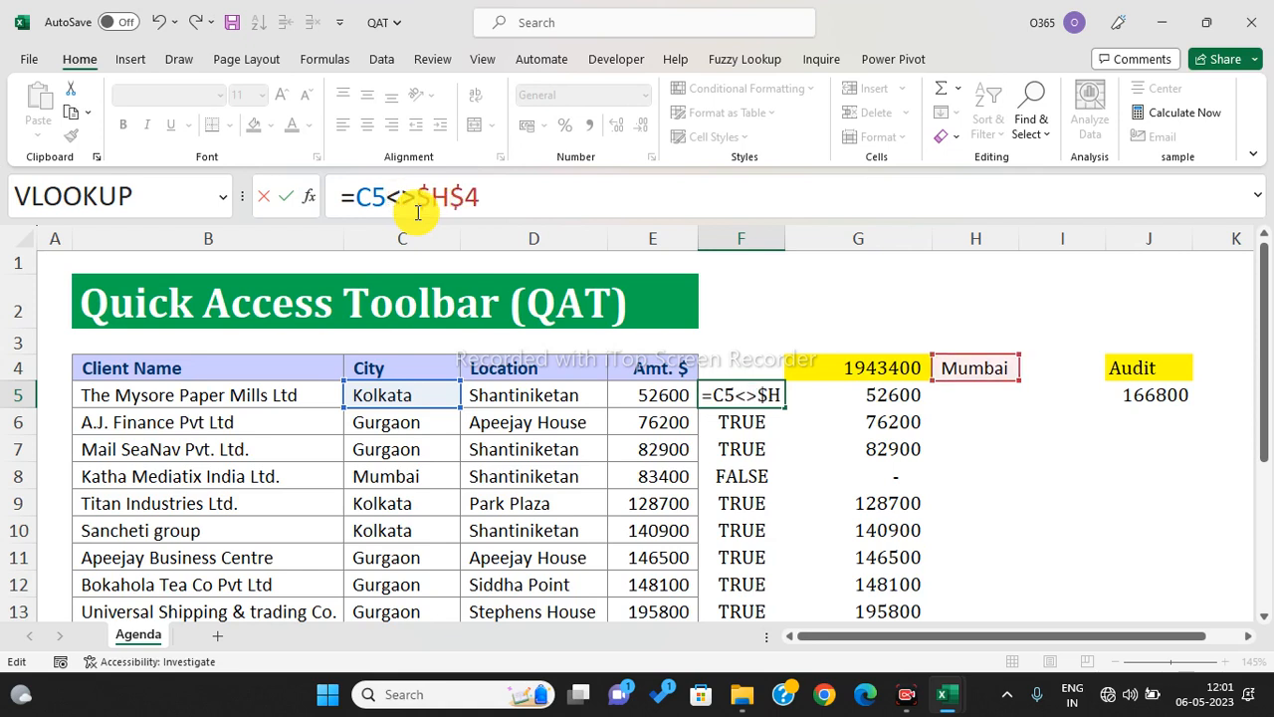
pyautogui.press('Return')
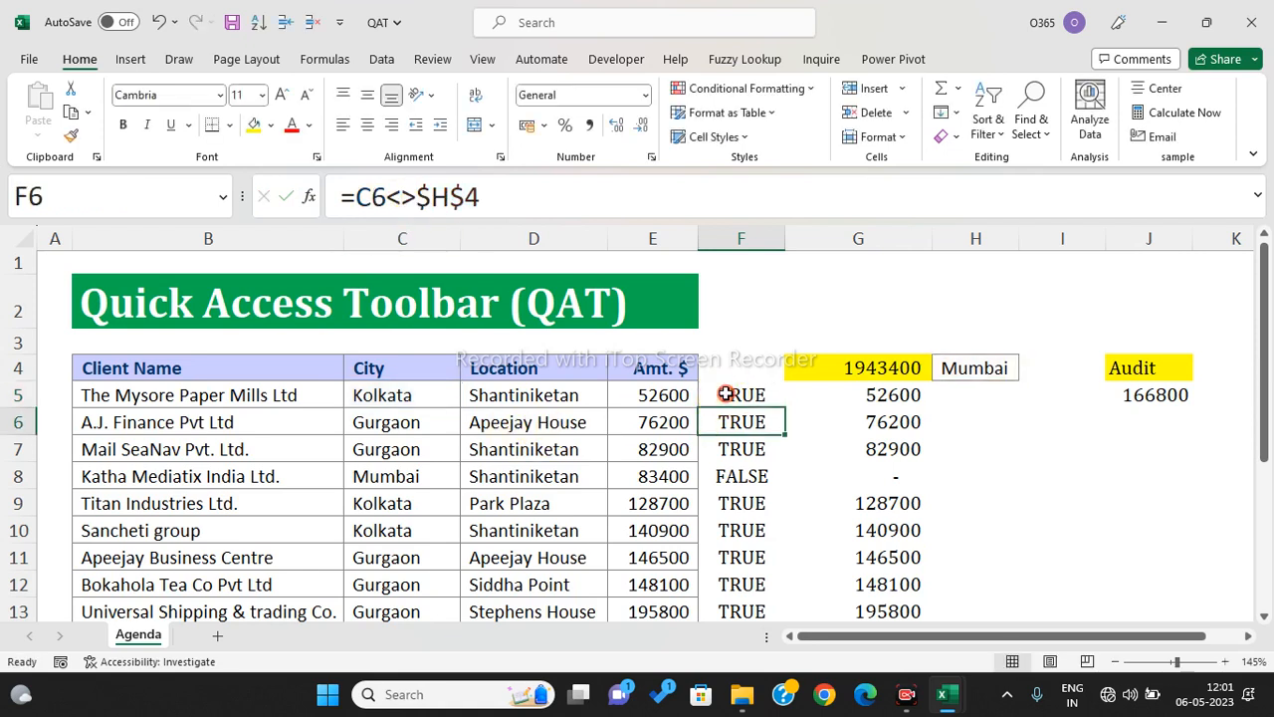
# - Fill the not-equal formula down column F, then close the QAT workbook
pyautogui.click(737, 398)
pyautogui.doubleClick(786, 406)
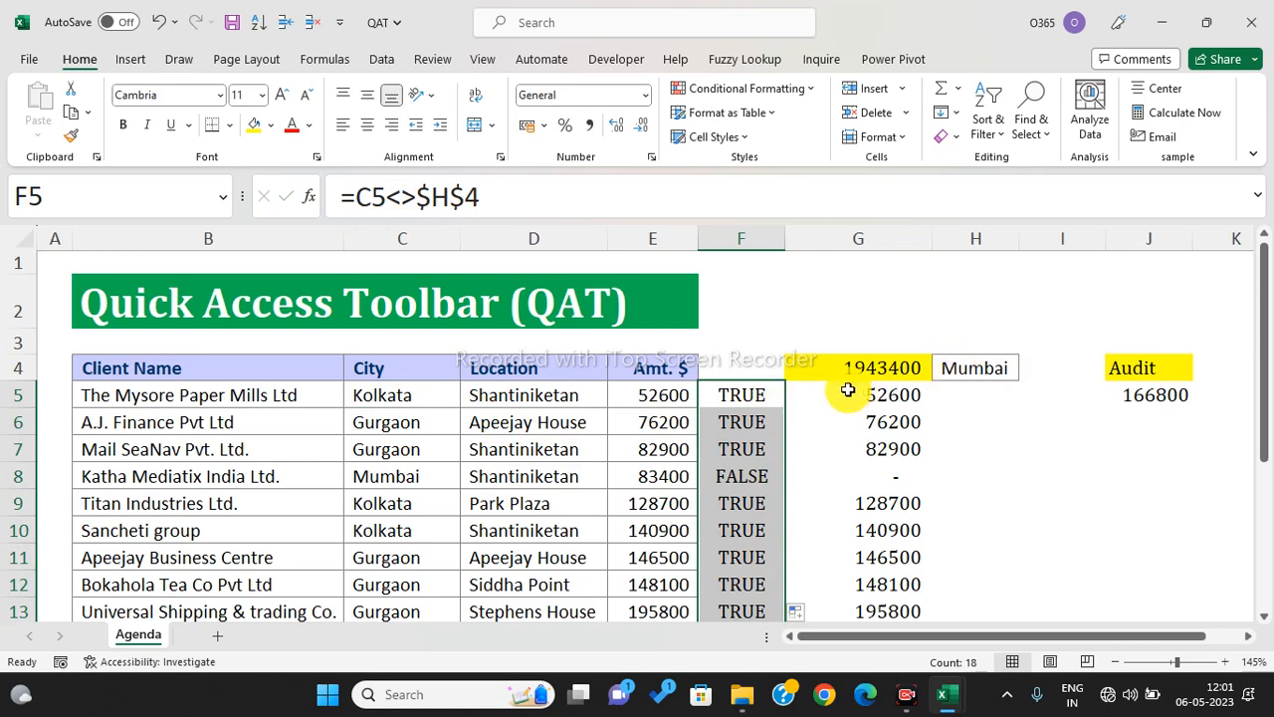
pyautogui.click(821, 451)
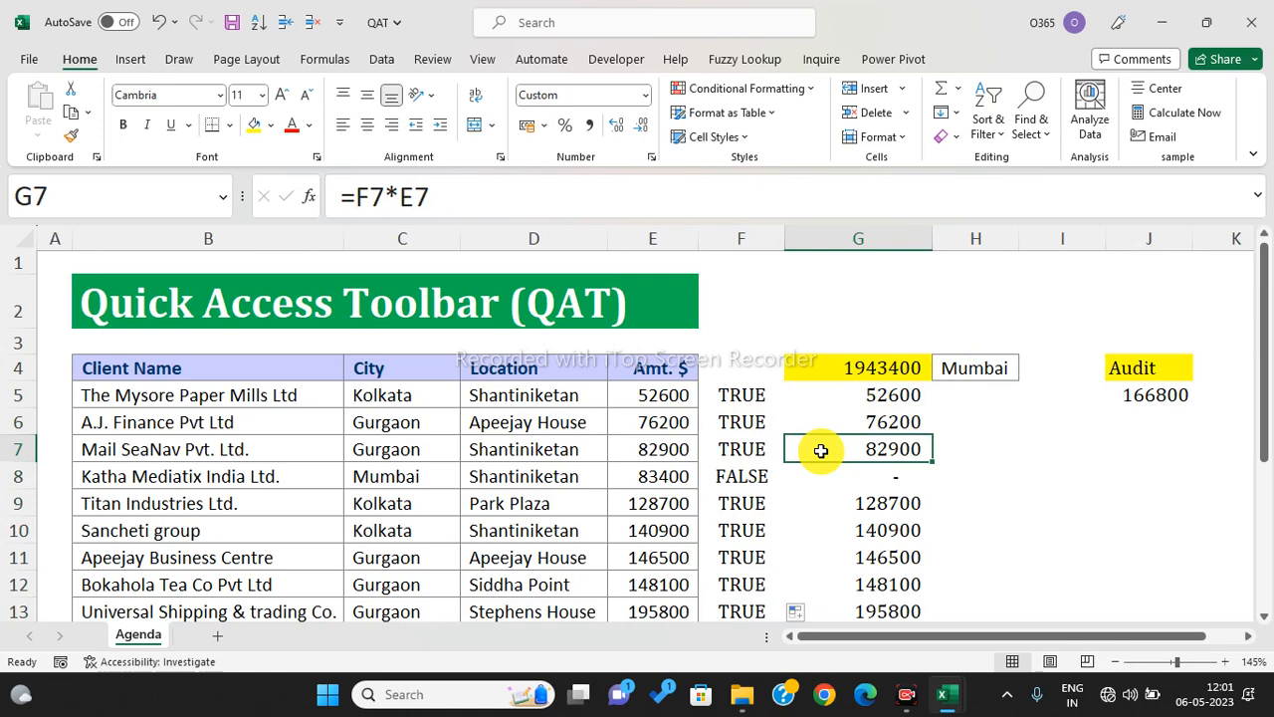
pyautogui.click(1257, 23)
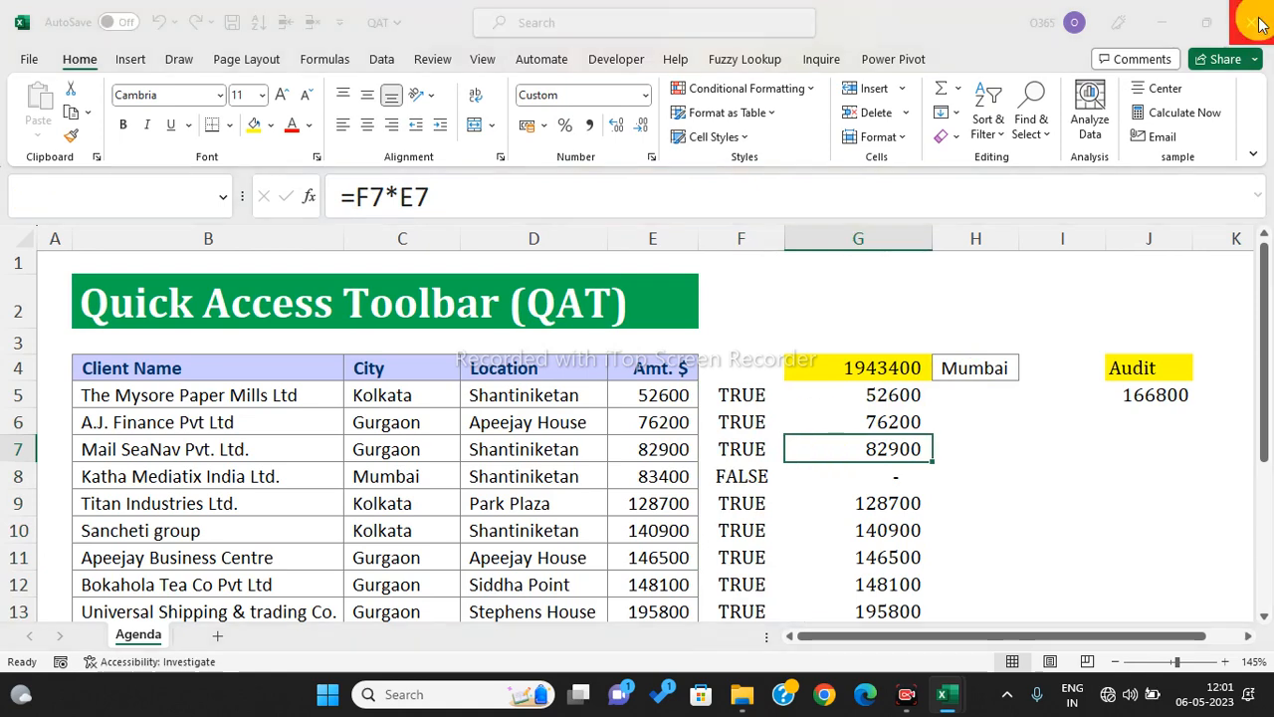
# - Discard QAT changes, return to the Day 1 folder, and open Flash Fill TEST
pyautogui.click(738, 381)
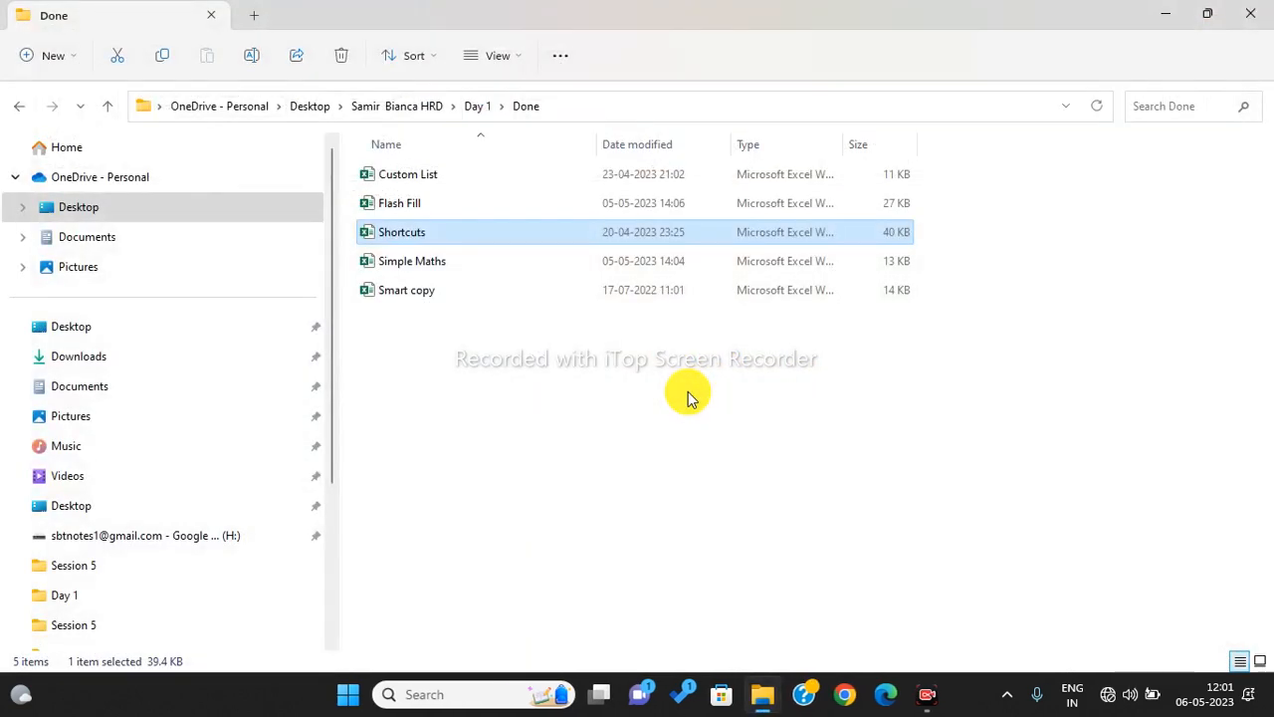
pyautogui.click(19, 105)
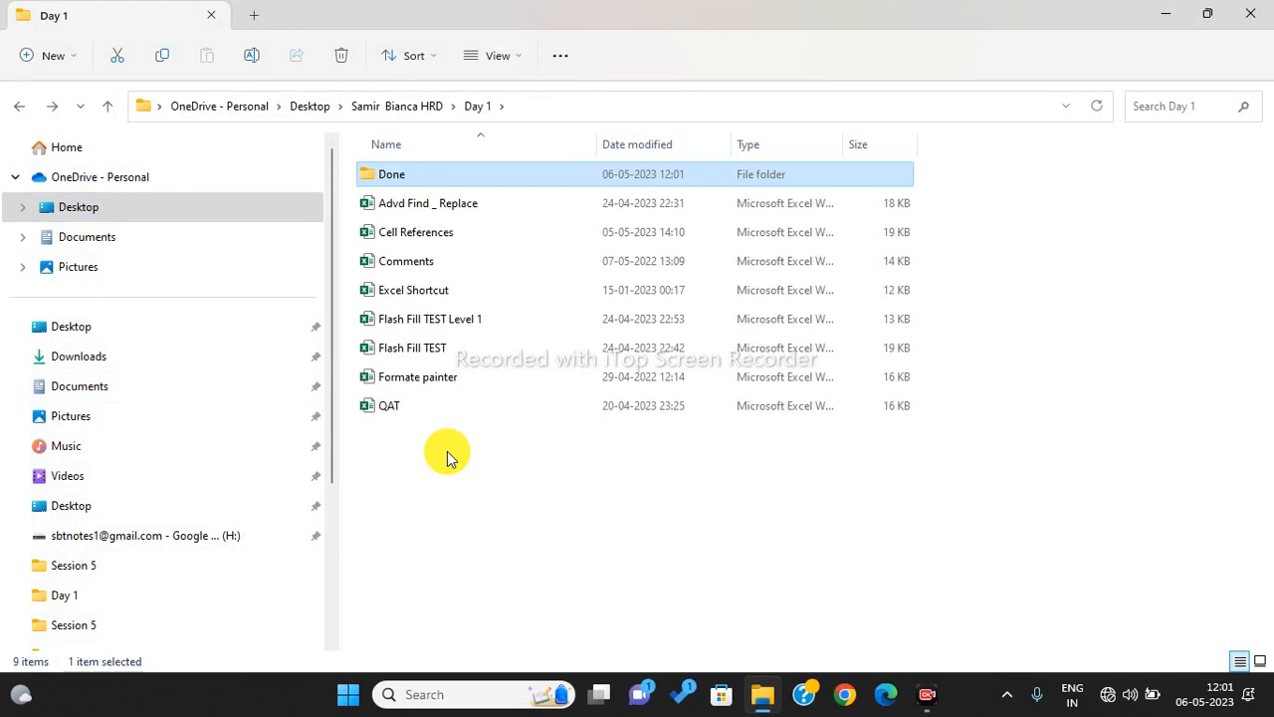
pyautogui.doubleClick(432, 355)
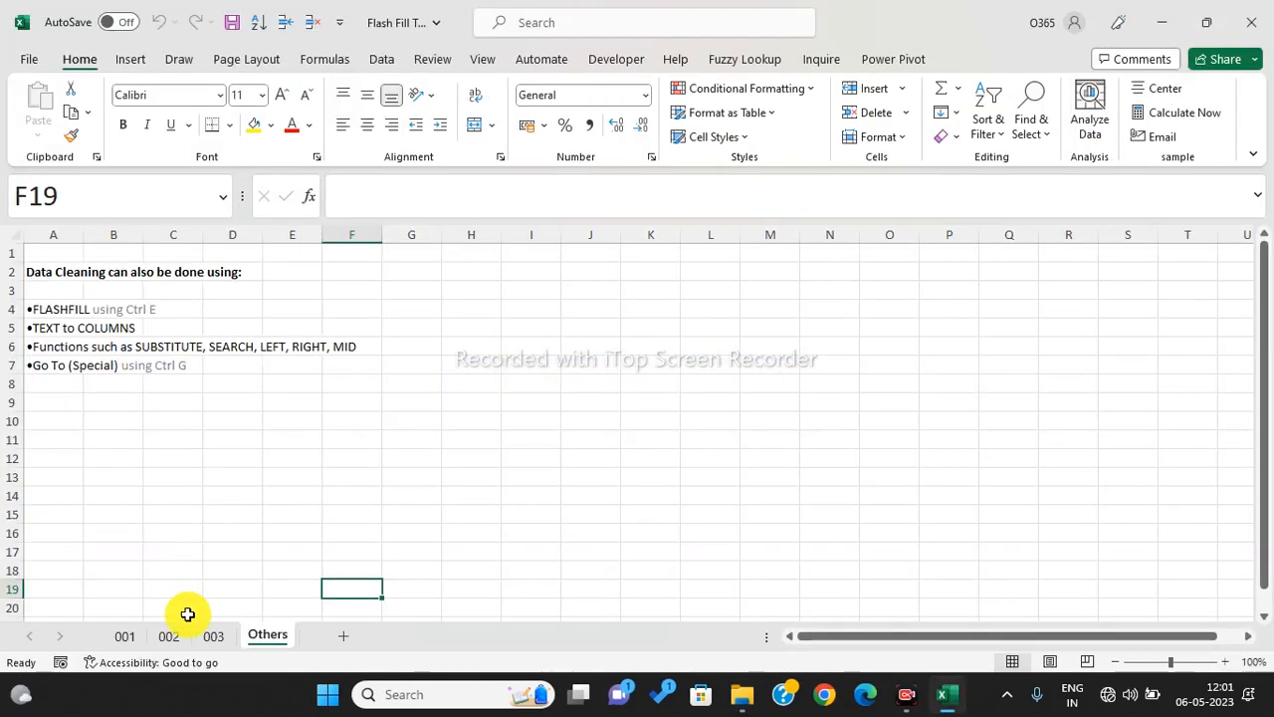
# - On the 001 sheet, select the 'Surname, Name' entries, empty Surname cells, and email list
pyautogui.click(127, 637)
pyautogui.scroll(13, 825, 401)
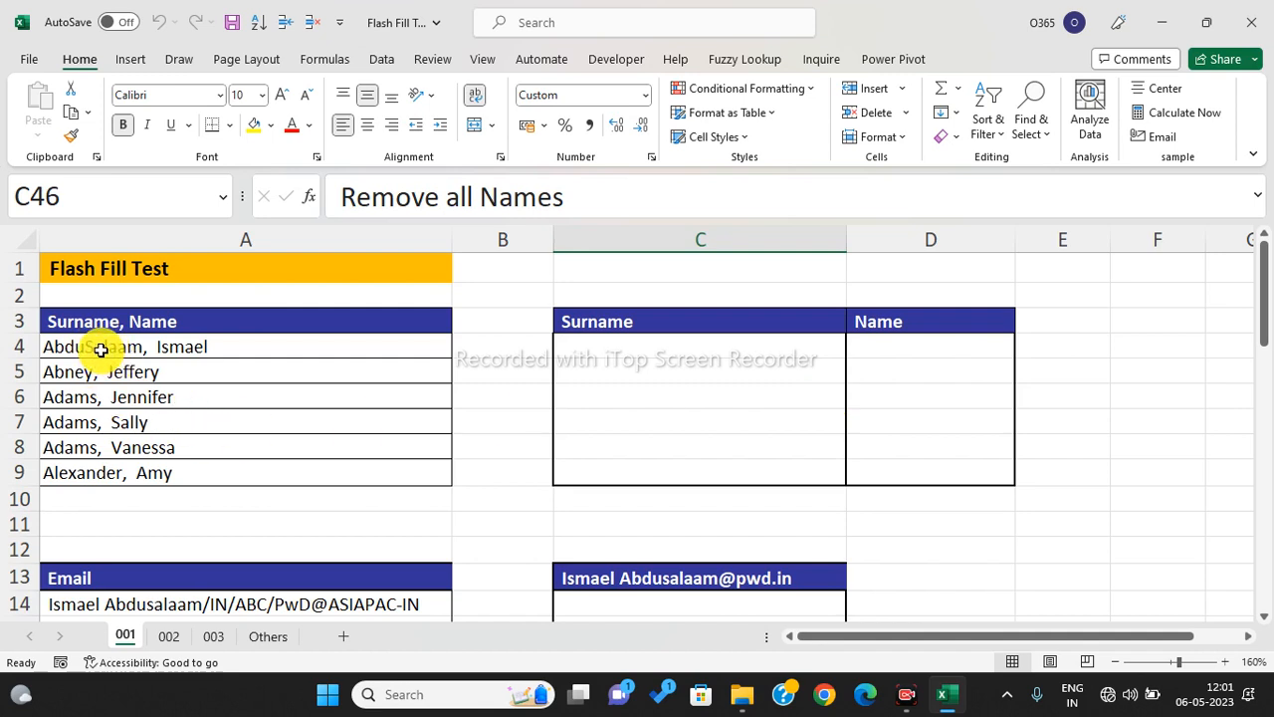
pyautogui.moveTo(93, 343); pyautogui.dragTo(115, 470)
pyautogui.moveTo(646, 338); pyautogui.dragTo(649, 475)
pyautogui.moveTo(967, 343); pyautogui.dragTo(966, 472)
pyautogui.scroll(-1, 796, 386)
pyautogui.scroll(-3, 795, 385)
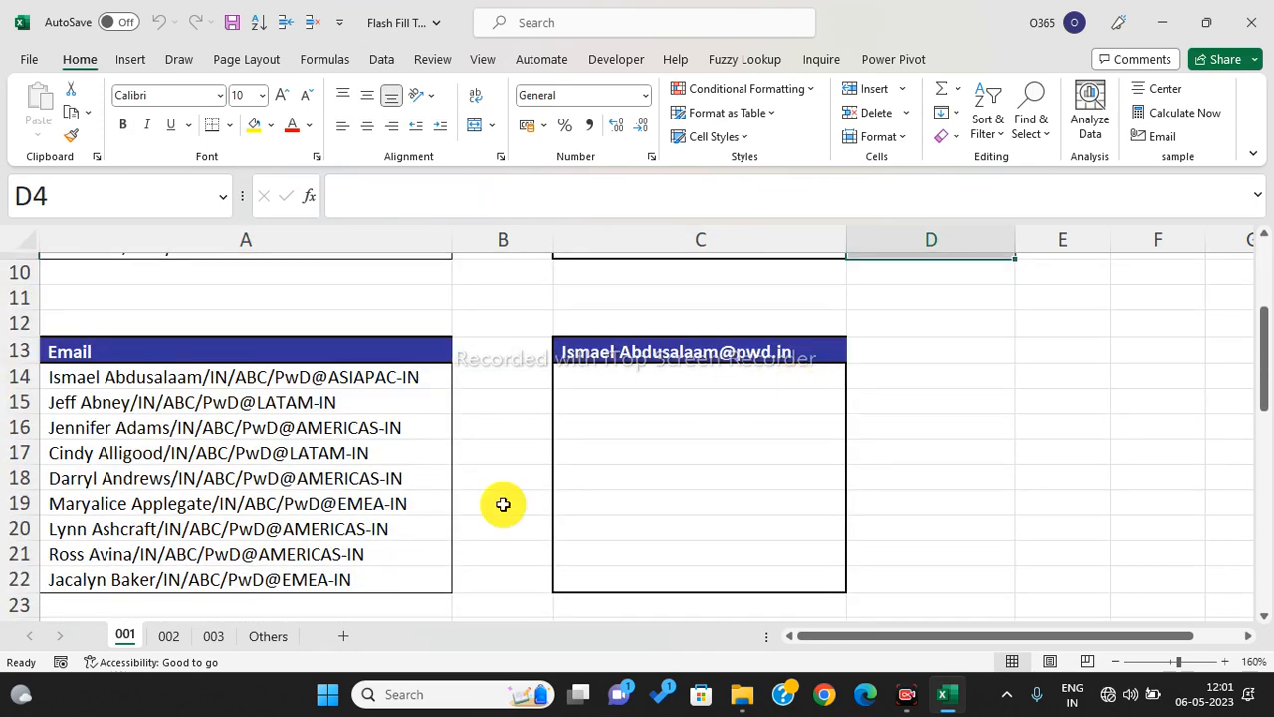
pyautogui.moveTo(125, 381); pyautogui.dragTo(132, 576)
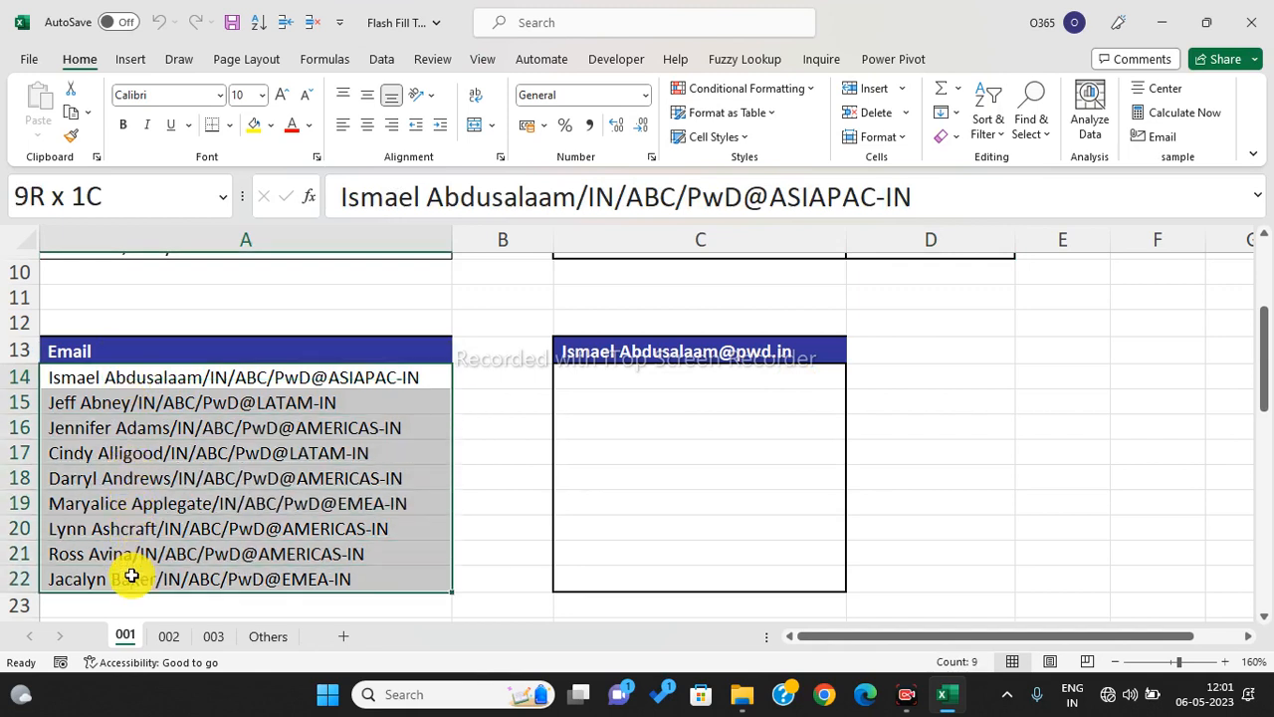
pyautogui.moveTo(131, 575); pyautogui.dragTo(132, 576)
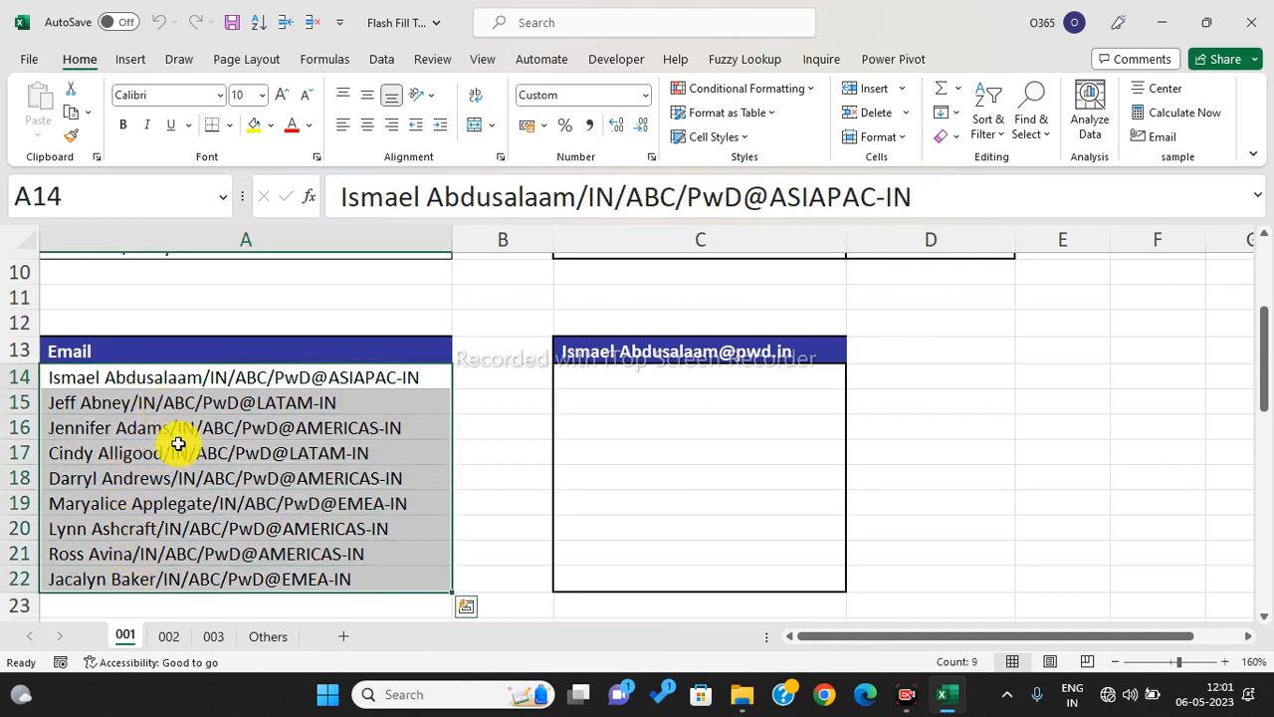
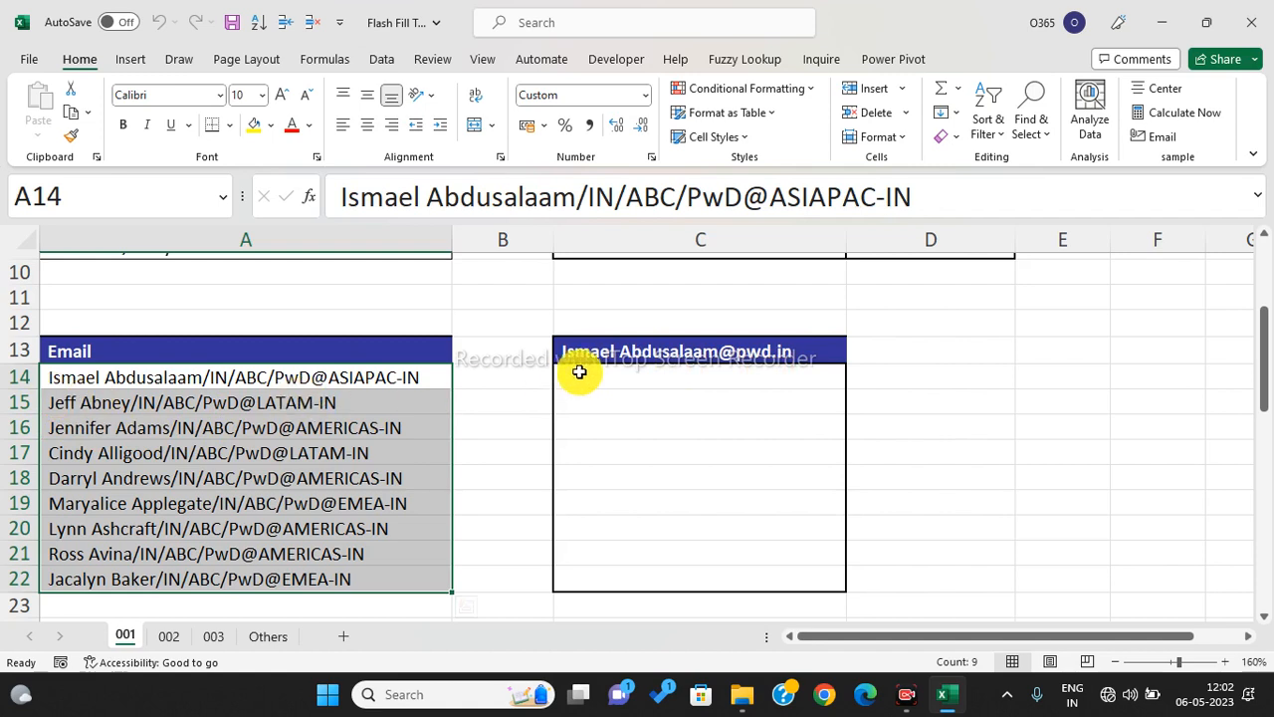
# - On sheet 001, select the empty output cells C14:C22 and C15:C20 and the email list A14:A22
pyautogui.moveTo(657, 376); pyautogui.dragTo(745, 579)
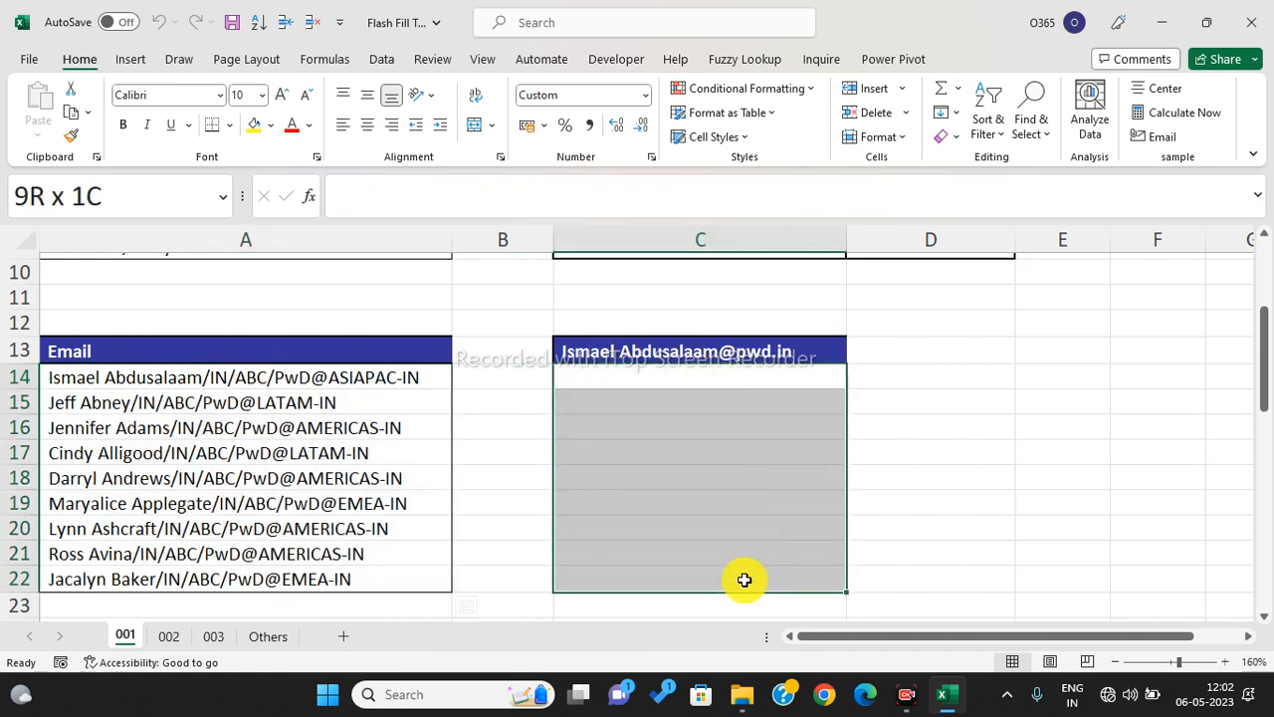
pyautogui.moveTo(130, 379); pyautogui.dragTo(151, 580)
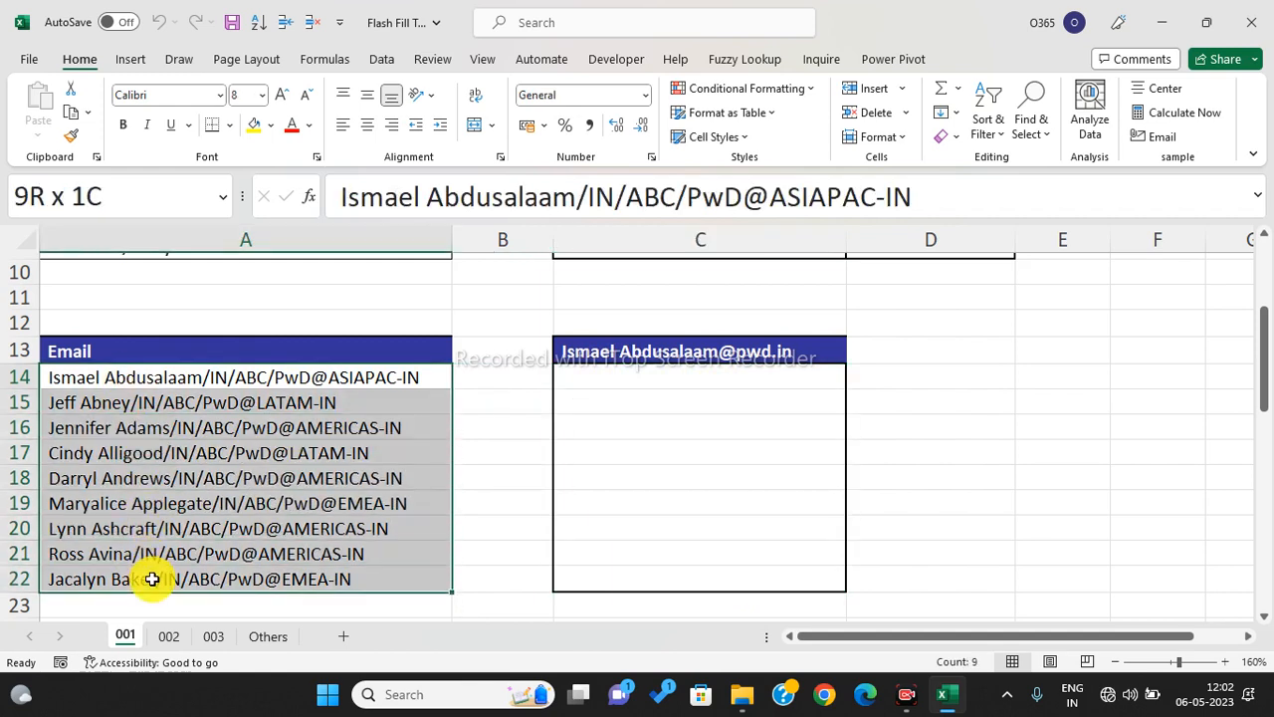
pyautogui.moveTo(151, 580); pyautogui.dragTo(151, 579)
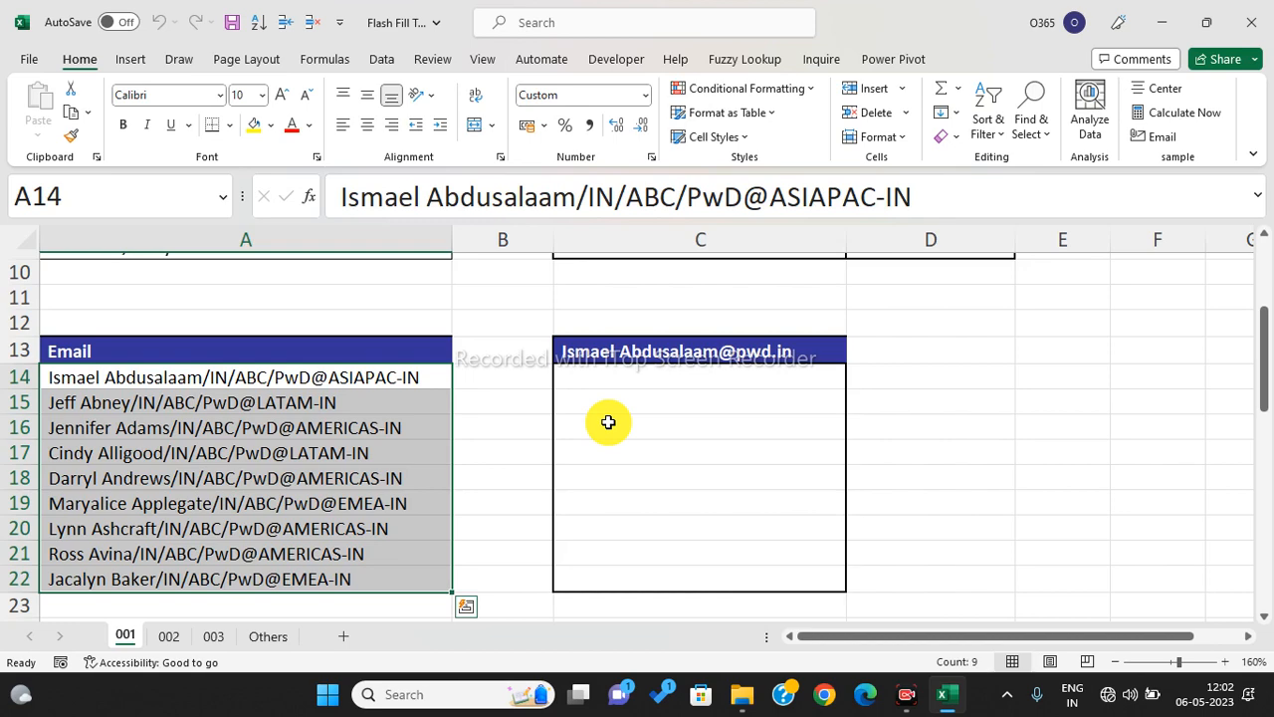
pyautogui.moveTo(711, 410); pyautogui.dragTo(692, 538)
pyautogui.scroll(-5, 660, 412)
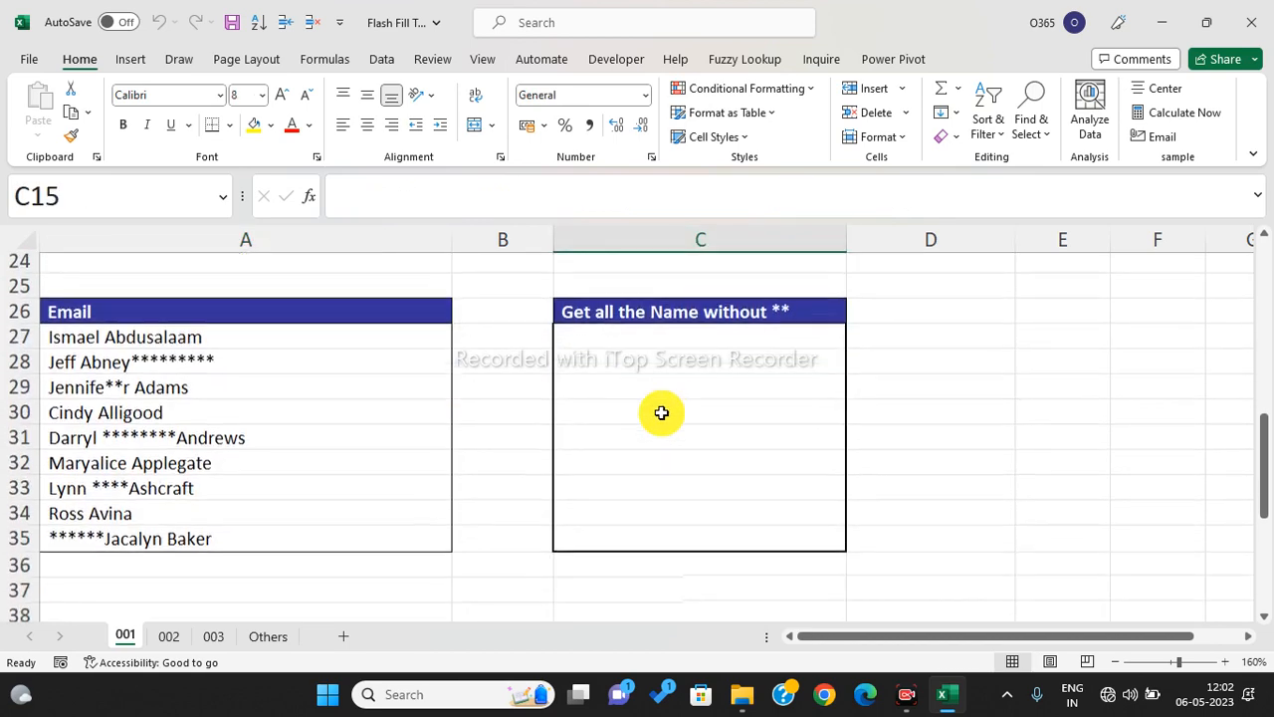
# - Select the starred names in column A, the empty output cells, and the empty Remove all Roll Nos. cells
pyautogui.moveTo(117, 330); pyautogui.dragTo(143, 527)
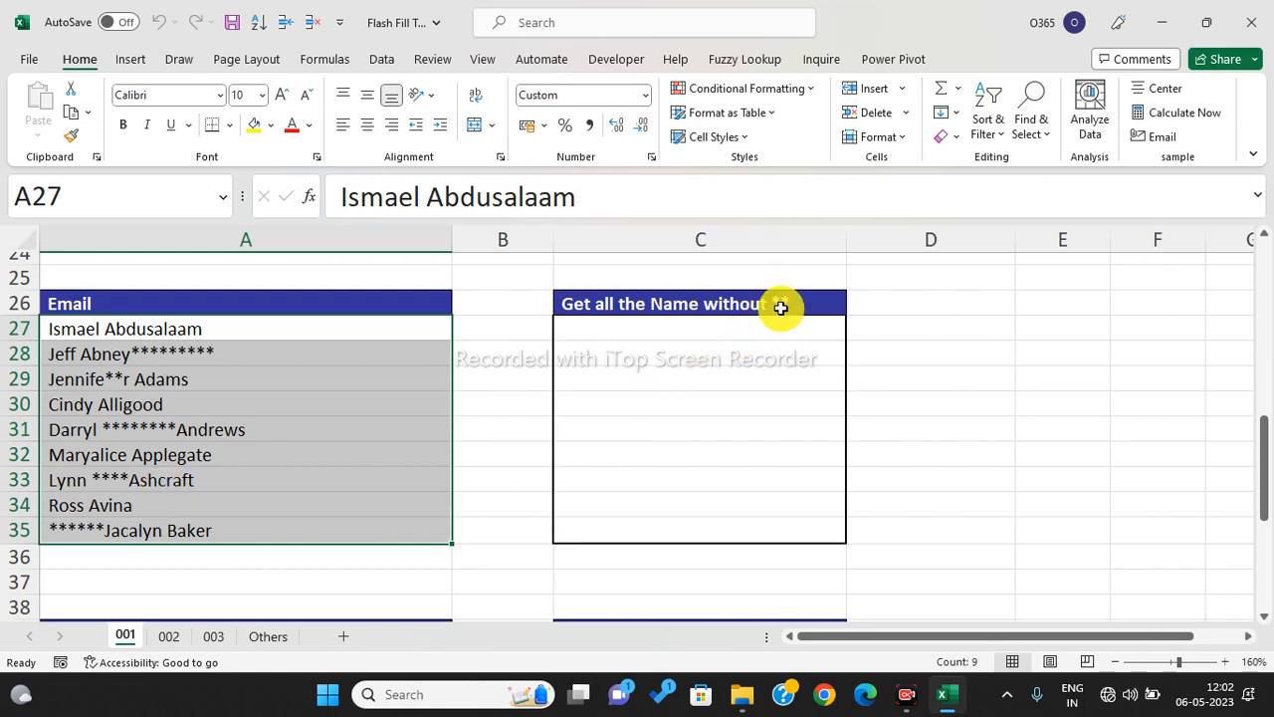
pyautogui.moveTo(663, 331); pyautogui.dragTo(688, 475)
pyautogui.scroll(-5, 676, 421)
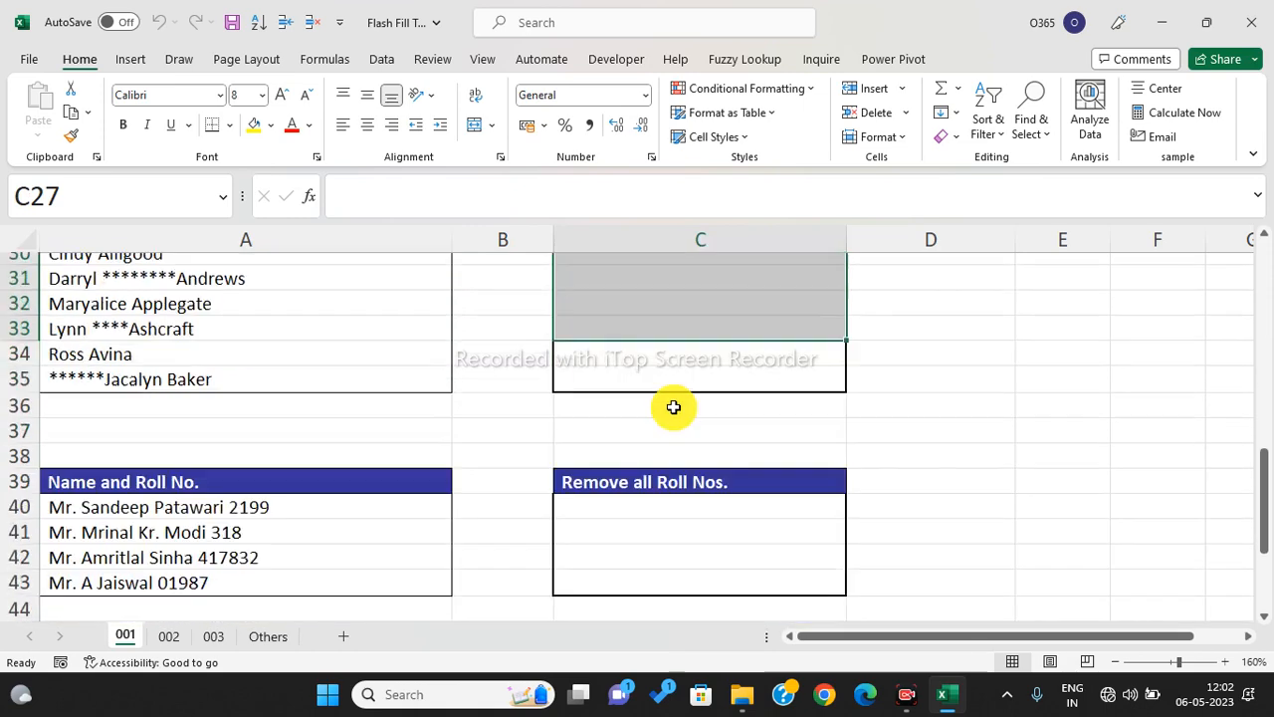
pyautogui.scroll(1, 673, 407)
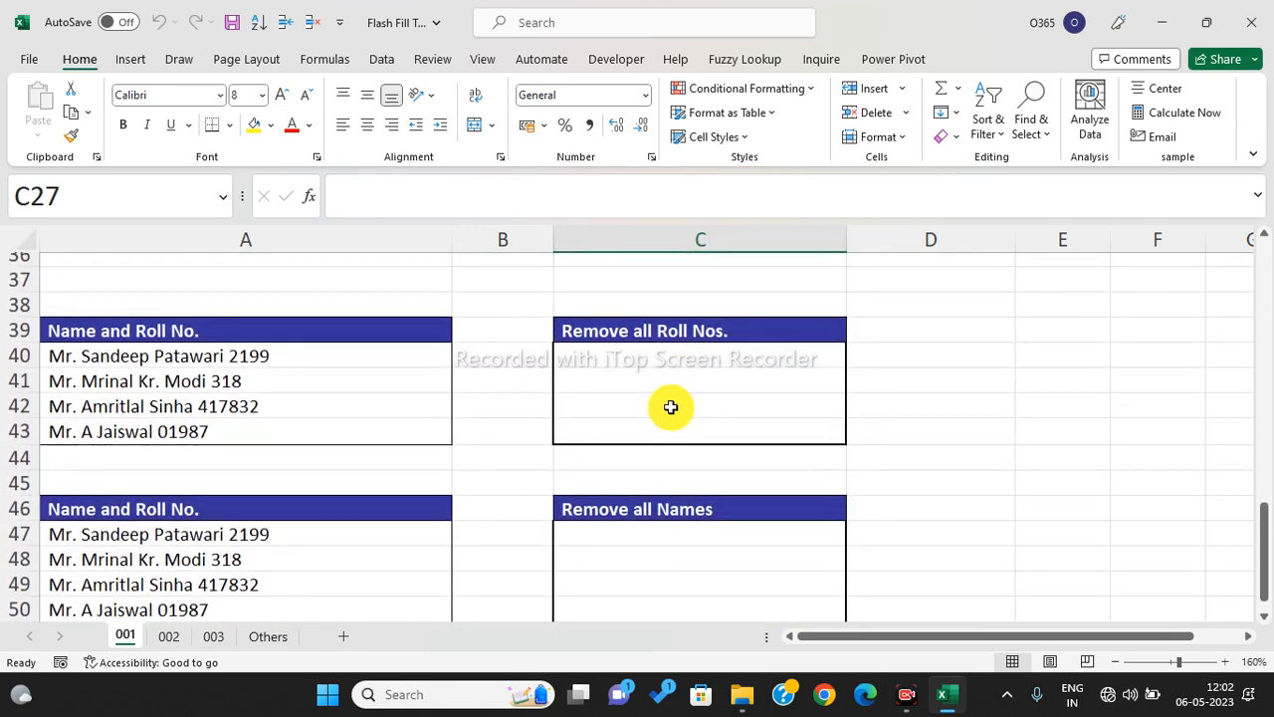
pyautogui.moveTo(586, 357); pyautogui.dragTo(604, 437)
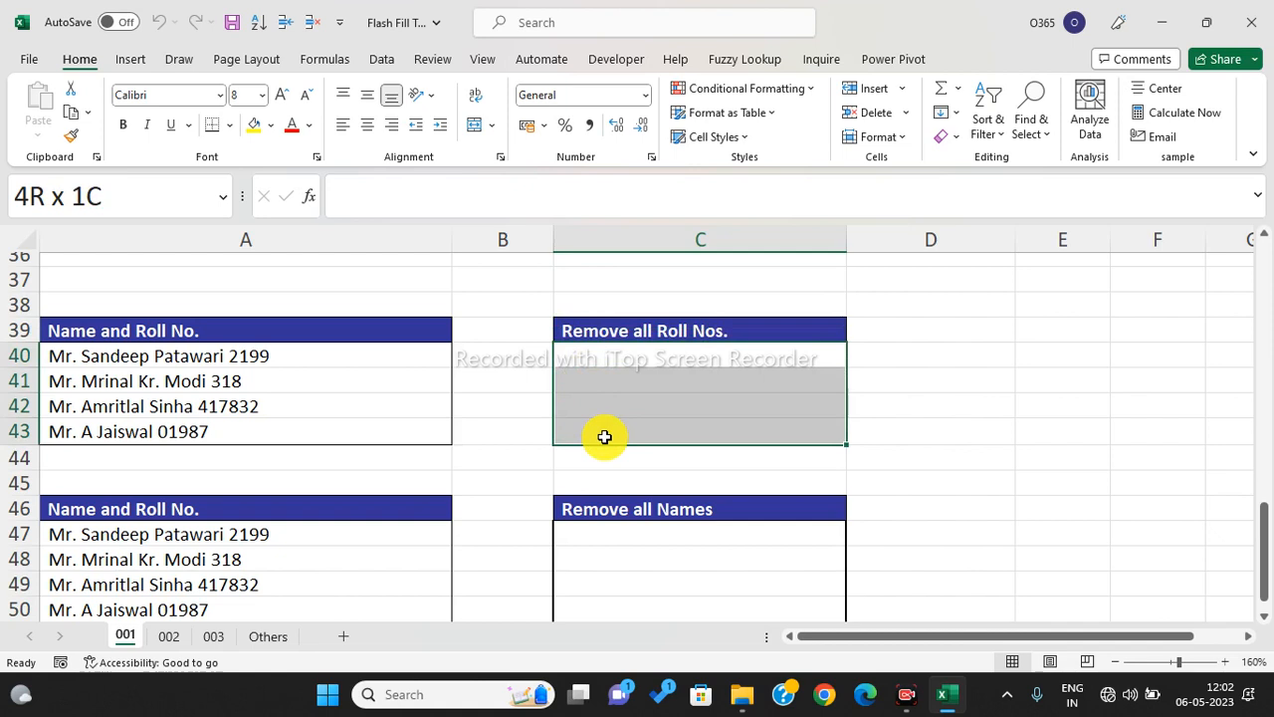
pyautogui.scroll(-1, 617, 443)
pyautogui.moveTo(629, 457); pyautogui.dragTo(627, 535)
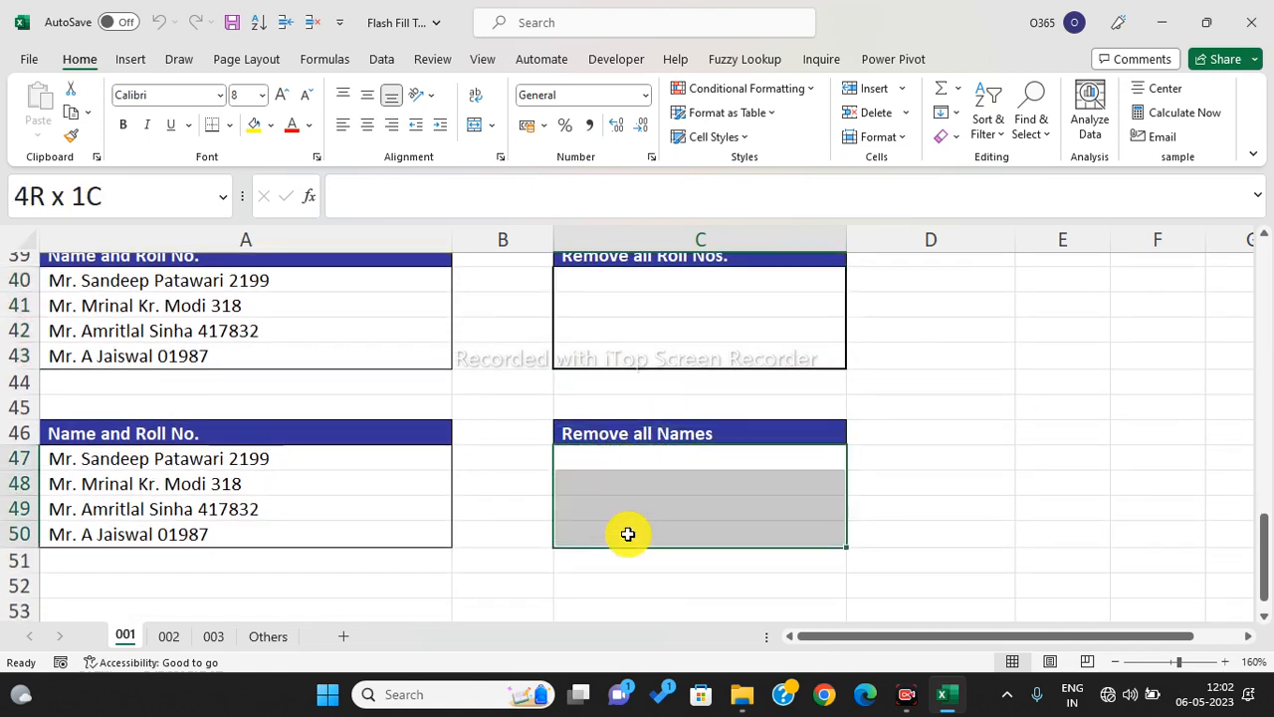
pyautogui.moveTo(627, 535); pyautogui.dragTo(627, 532)
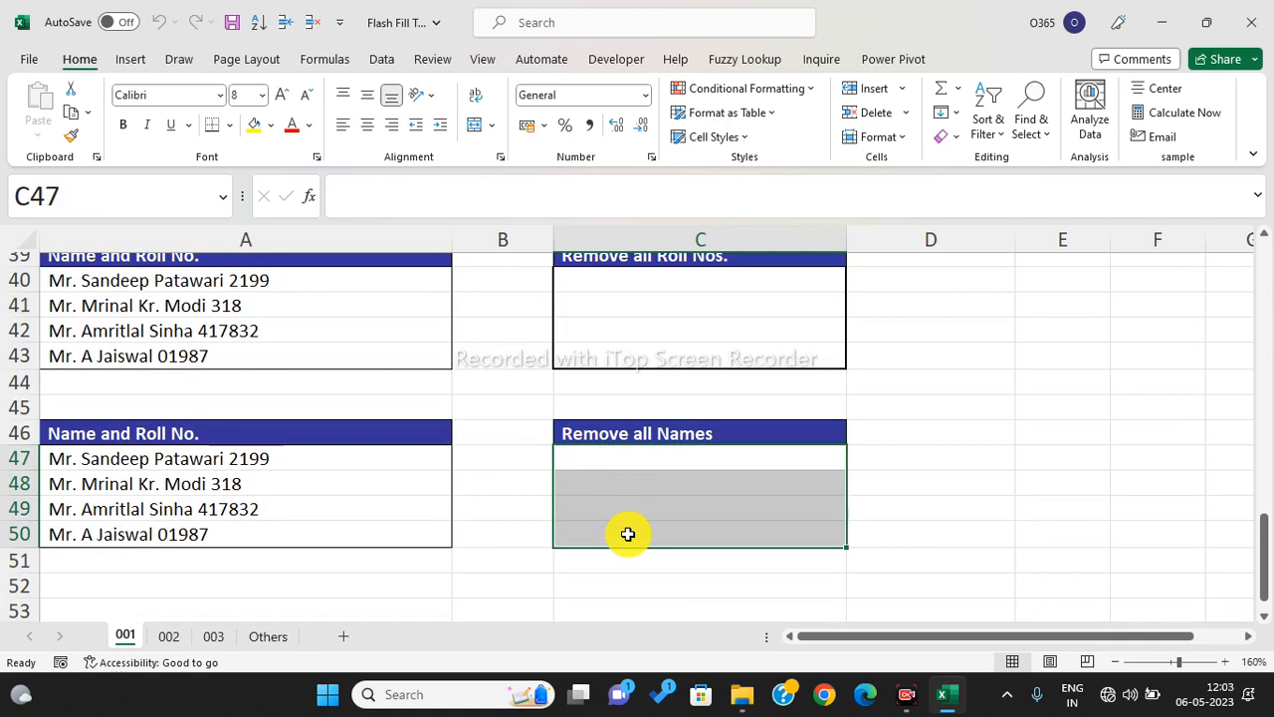
pyautogui.scroll(-2, 626, 483)
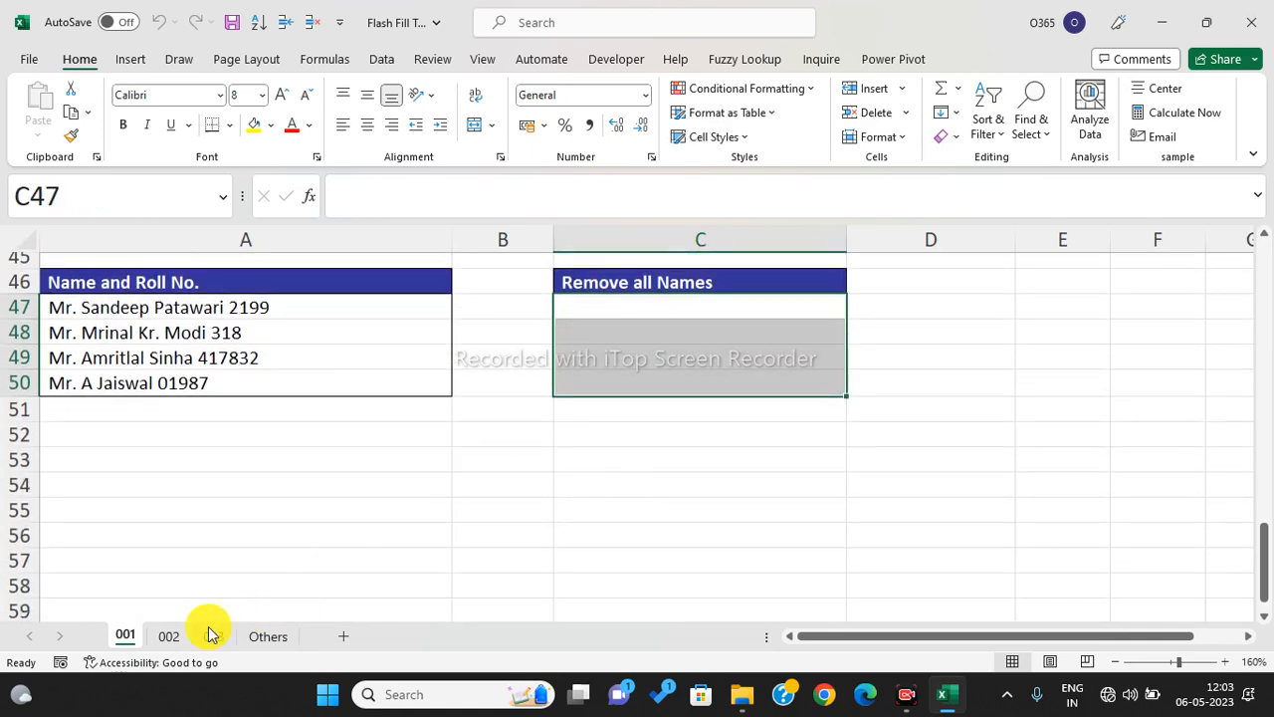
# - Switch to sheet 002 and point out the yellow Audit legend in H3:I3
pyautogui.click(168, 639)
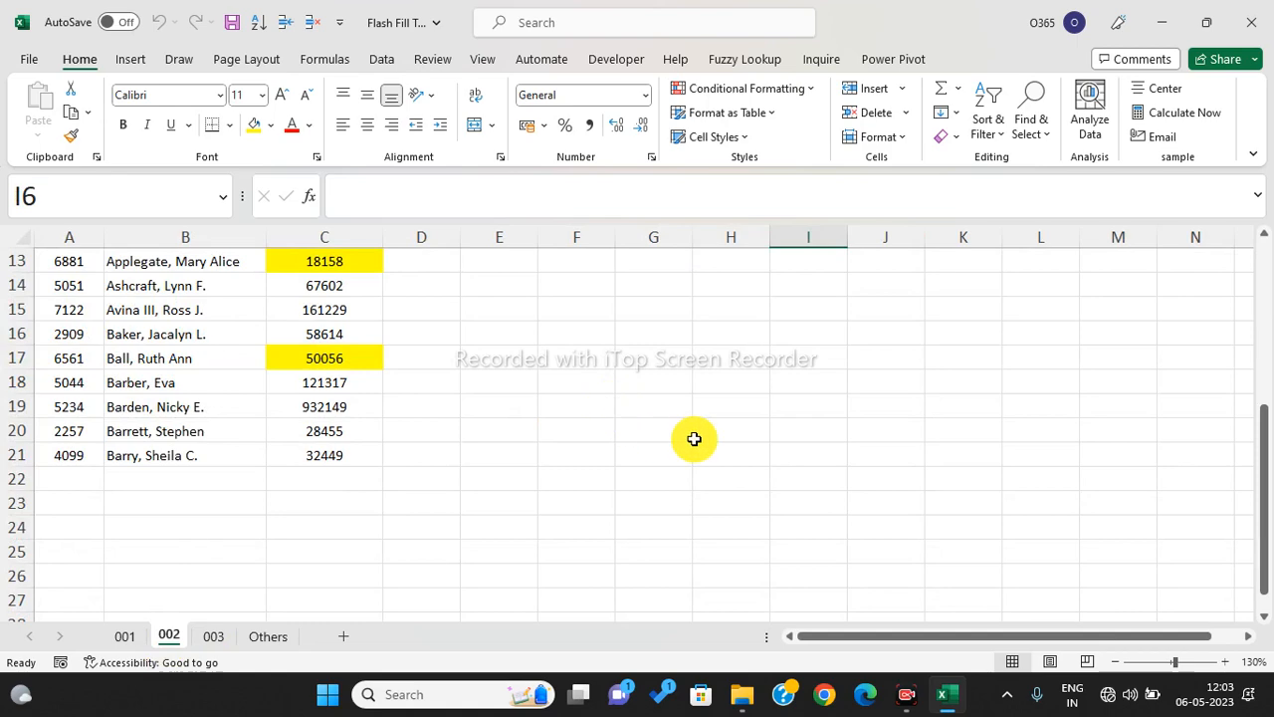
pyautogui.scroll(4, 693, 439)
pyautogui.click(694, 439)
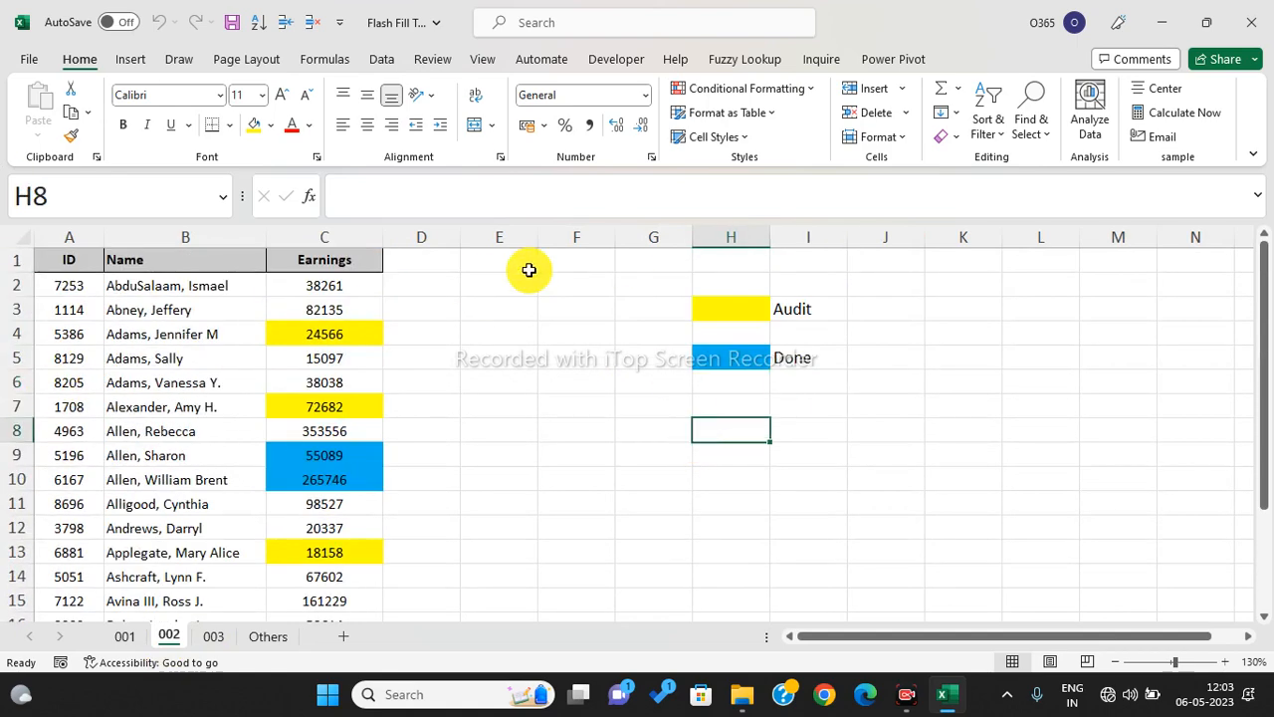
pyautogui.click(734, 304)
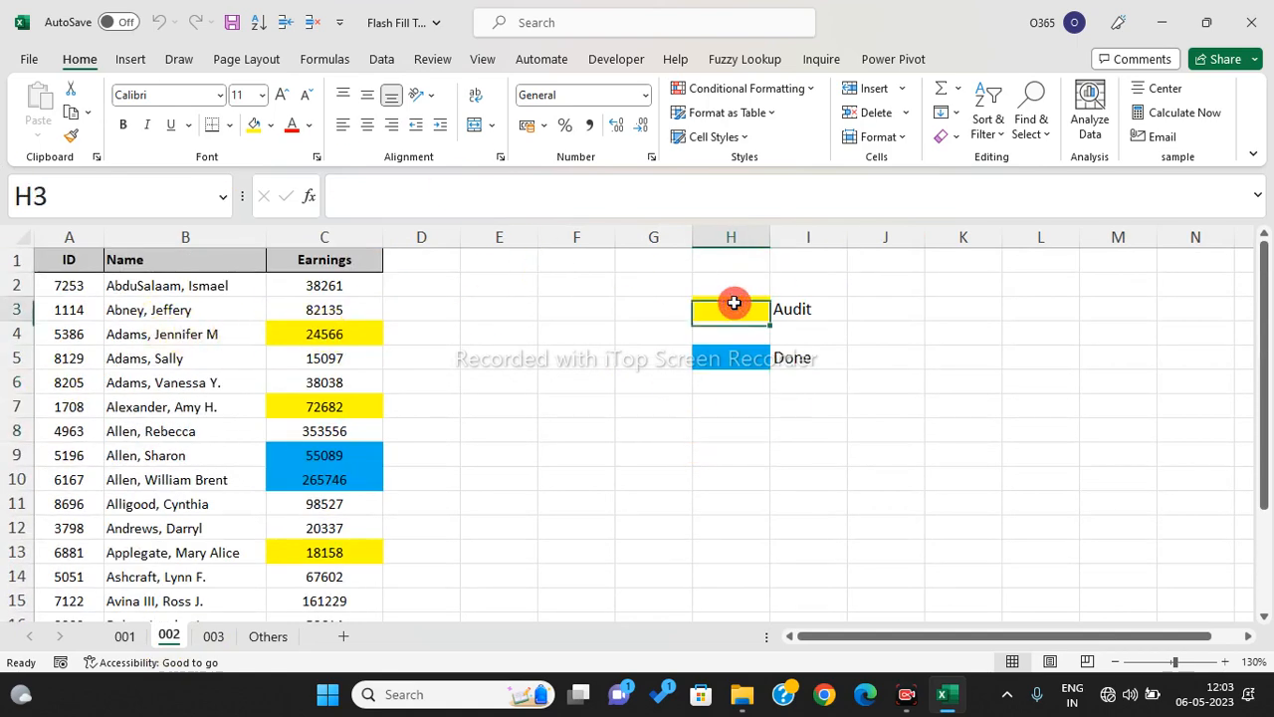
pyautogui.click(798, 315)
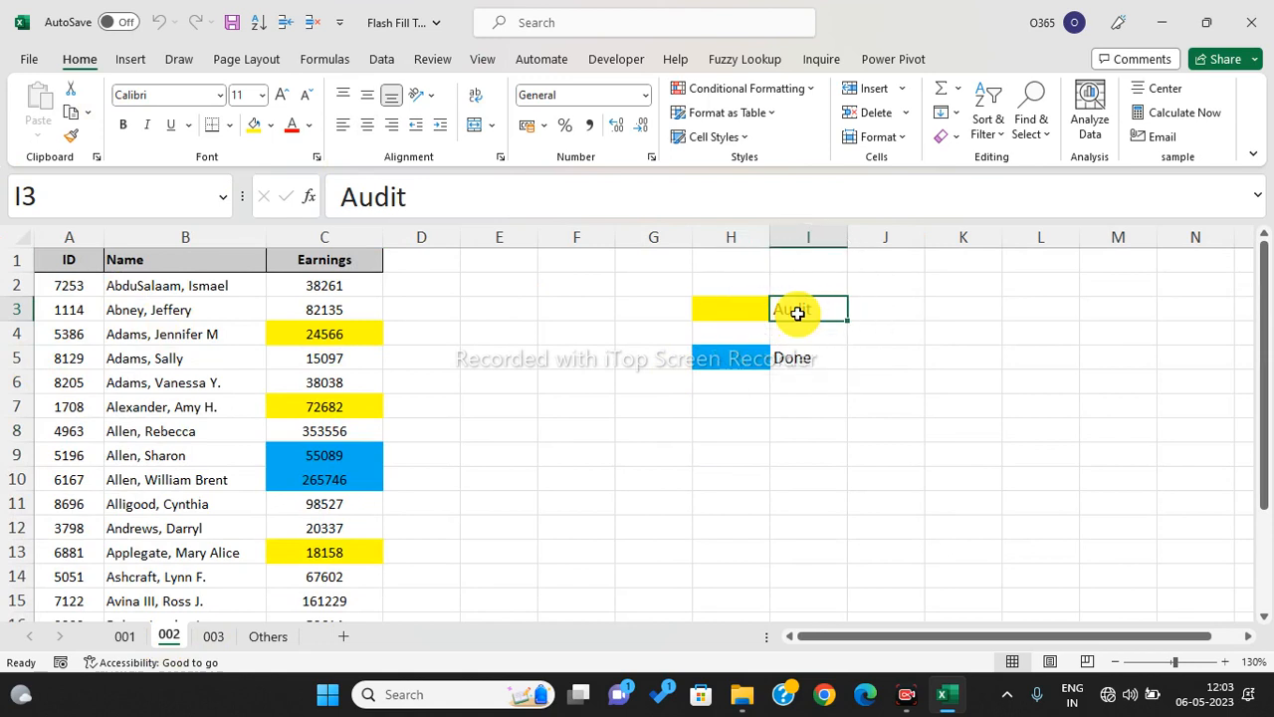
# - Go through the yellow-highlighted earnings cells in column C, from C4 down to C13
pyautogui.click(322, 335)
pyautogui.click(338, 410)
pyautogui.click(329, 480)
pyautogui.click(328, 528)
pyautogui.click(326, 554)
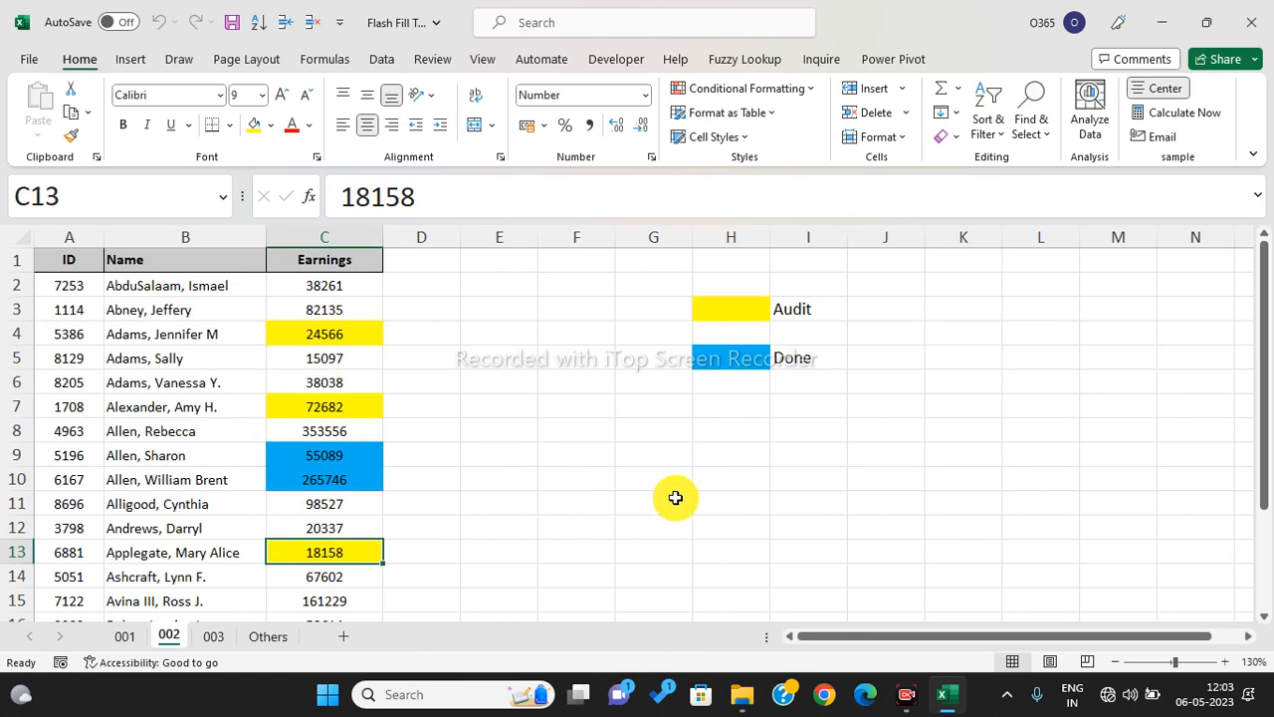
# - Point out the blue Done legend in H5:I5, comparing it with the yellow Audit colour in H3
pyautogui.click(796, 362)
pyautogui.click(741, 358)
pyautogui.click(741, 359)
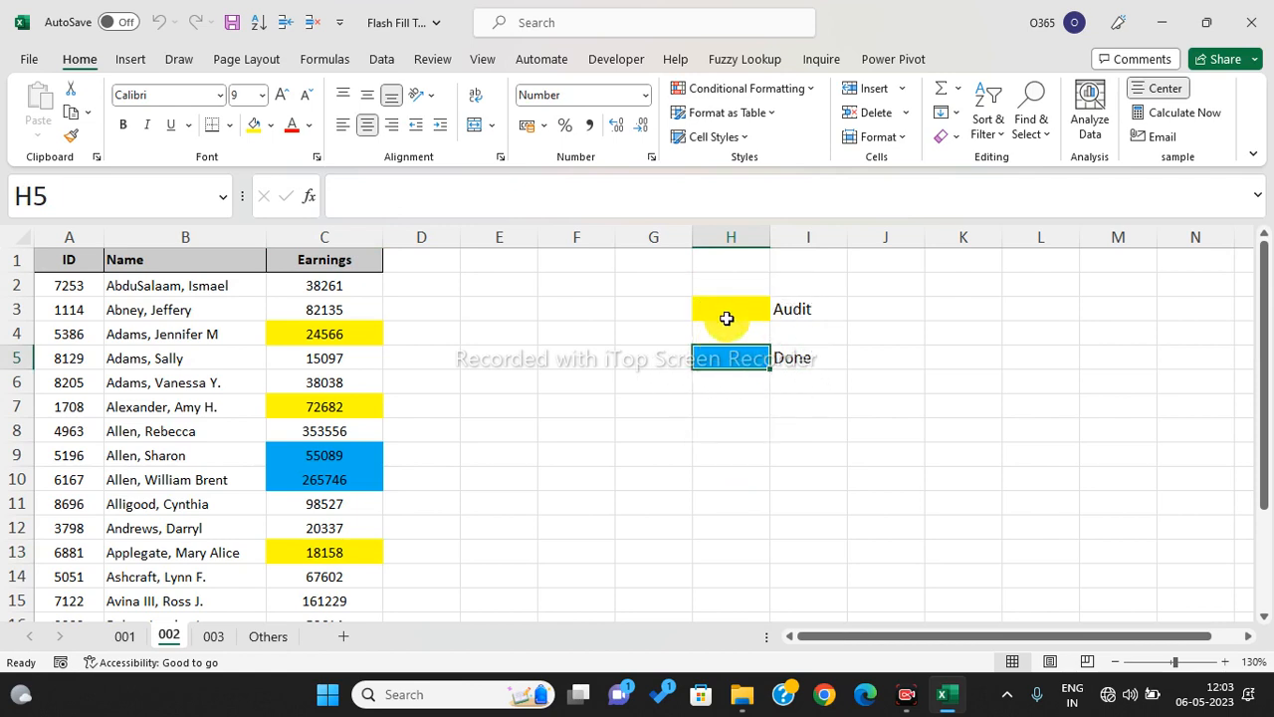
pyautogui.click(728, 317)
pyautogui.click(737, 358)
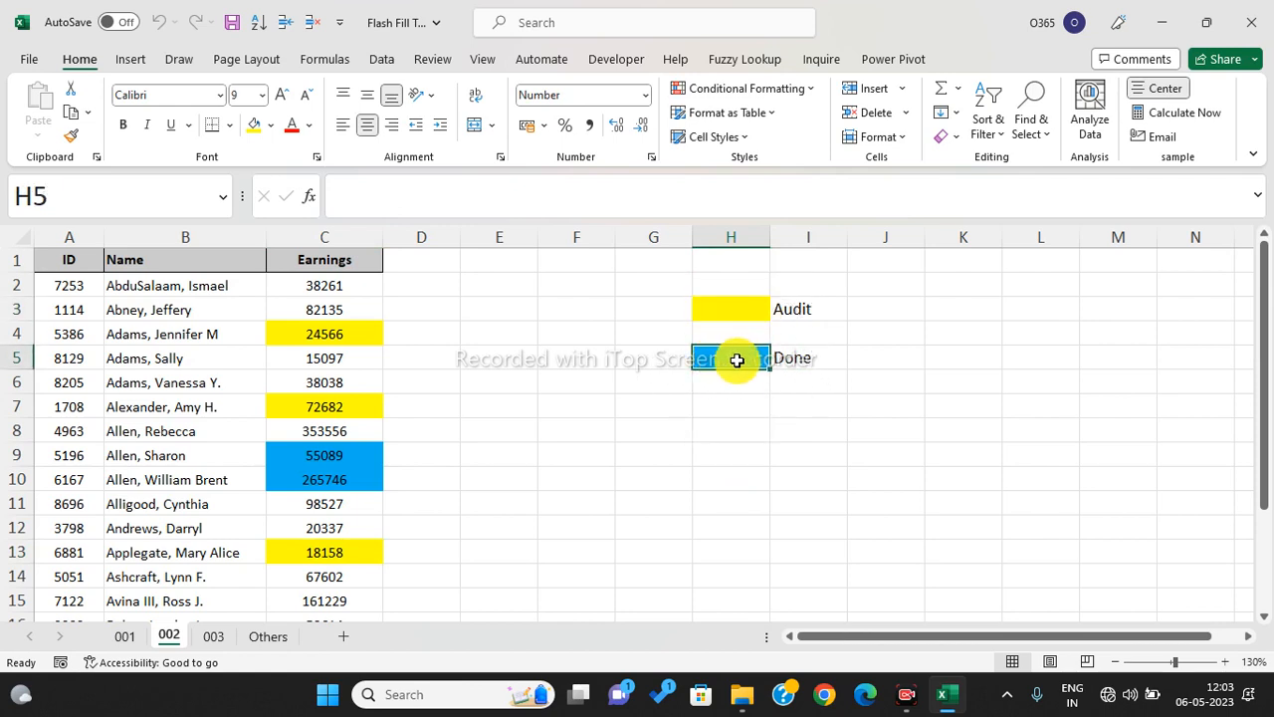
# - Revisit the yellow earnings cells C4 to C13, then select the first earnings value C2
pyautogui.click(314, 333)
pyautogui.click(312, 409)
pyautogui.click(309, 503)
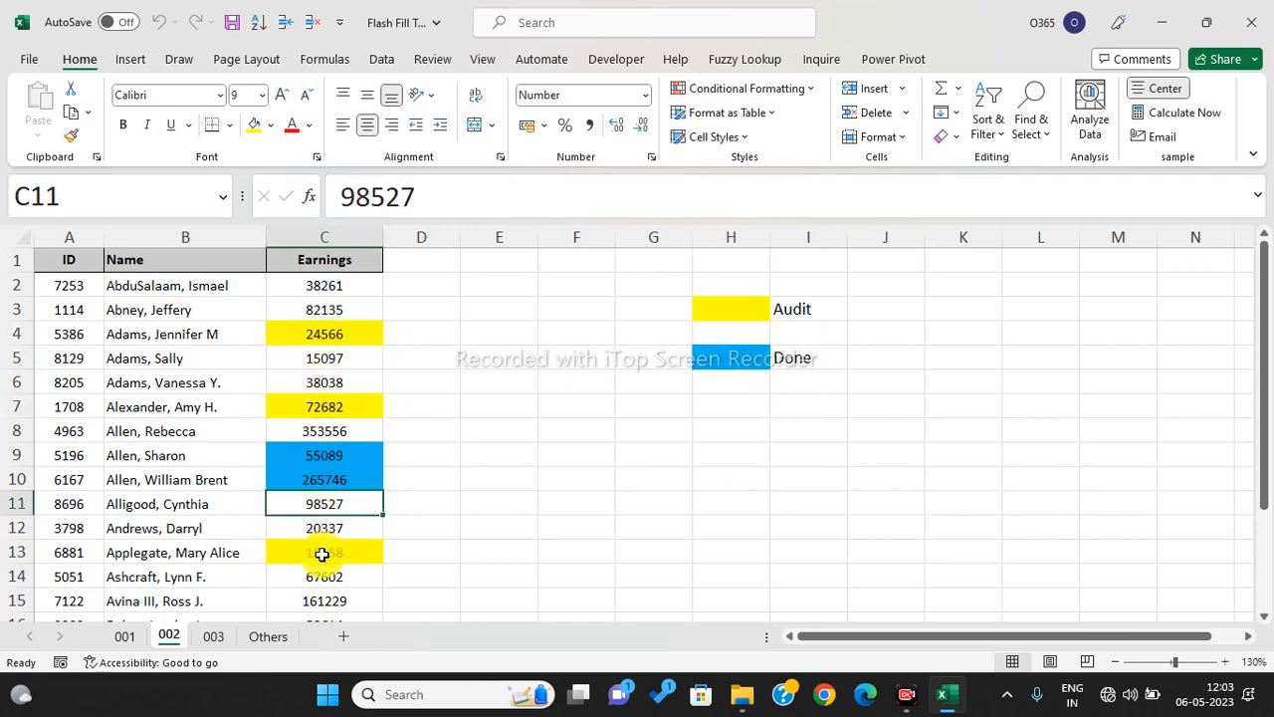
pyautogui.click(318, 552)
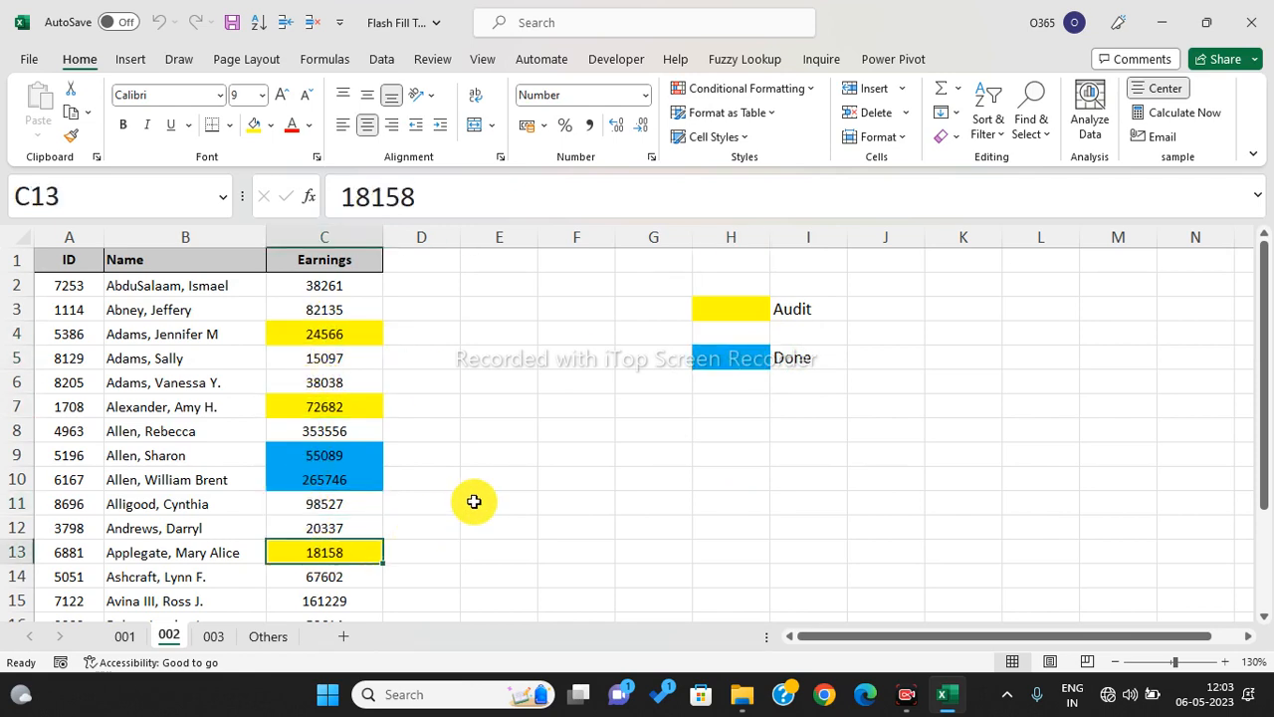
pyautogui.scroll(-2, 473, 502)
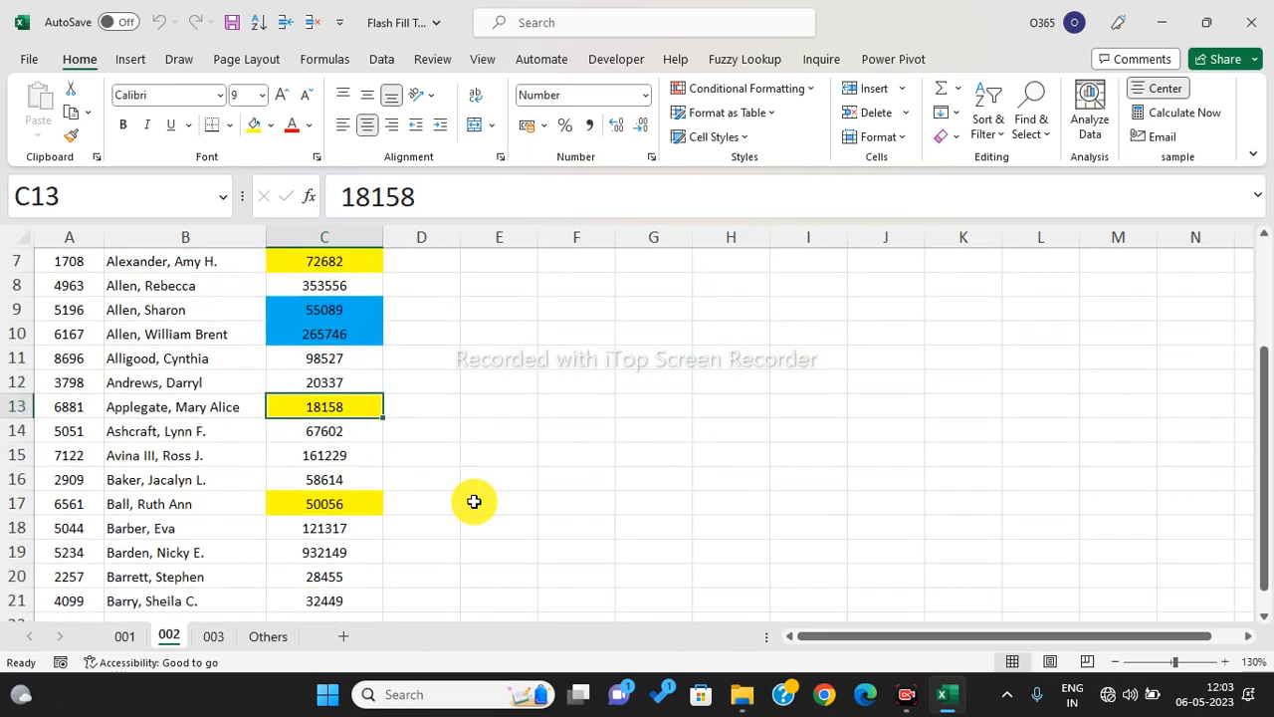
pyautogui.scroll(-1, 474, 501)
pyautogui.scroll(3, 472, 500)
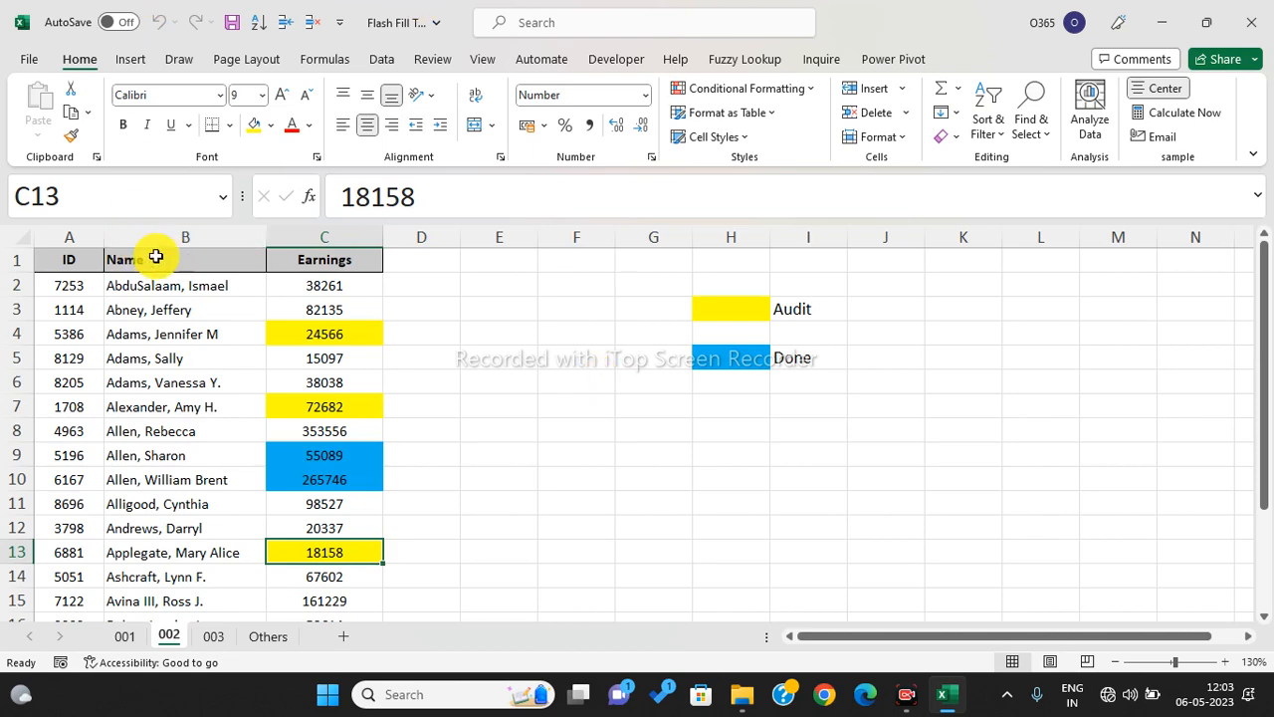
pyautogui.click(342, 282)
# - Select the Earnings values C2:C21 and view the Data tab, then clear the selection
pyautogui.hotkey('ctrl', 'shift', 'Down')
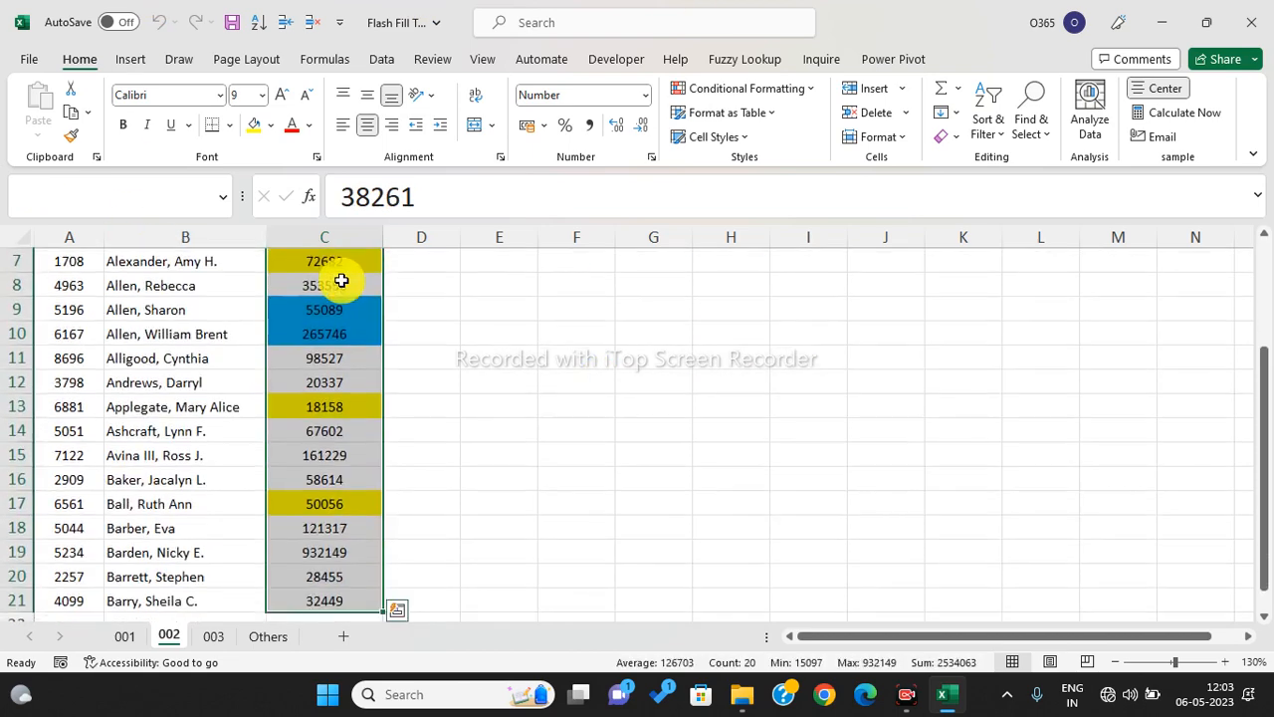
pyautogui.click(387, 59)
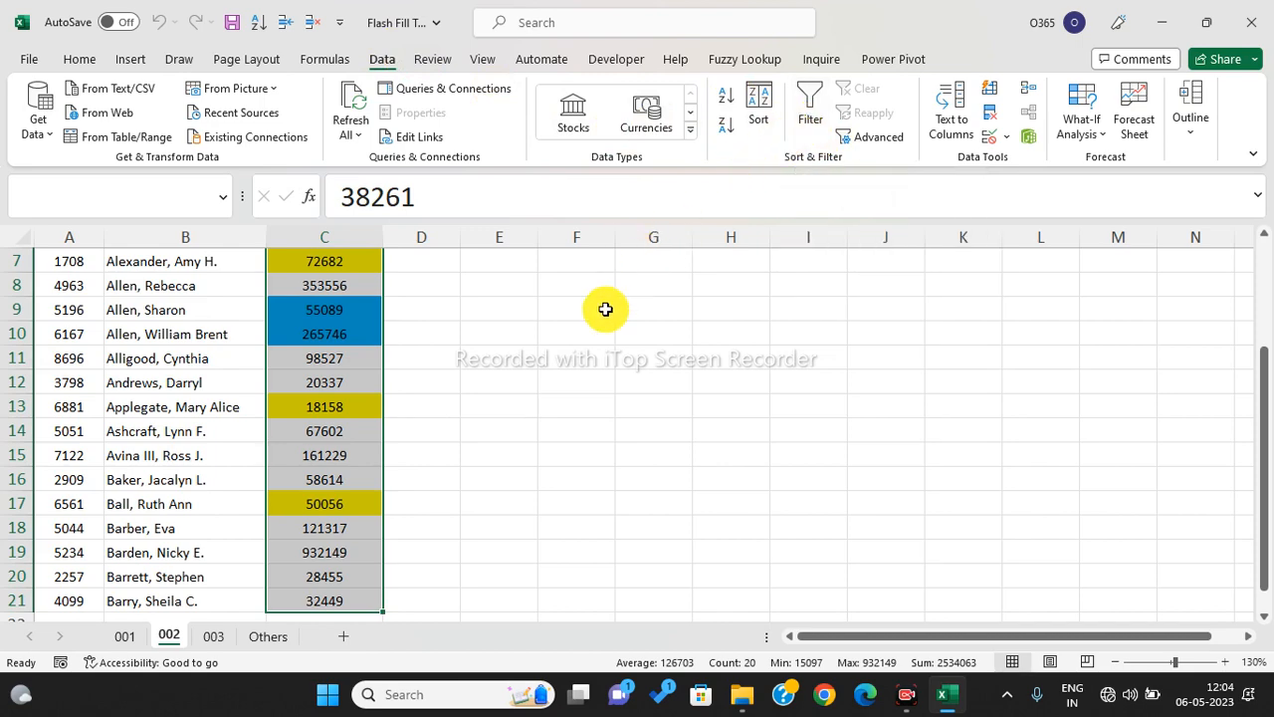
pyautogui.click(605, 309)
pyautogui.click(574, 339)
pyautogui.scroll(2, 574, 344)
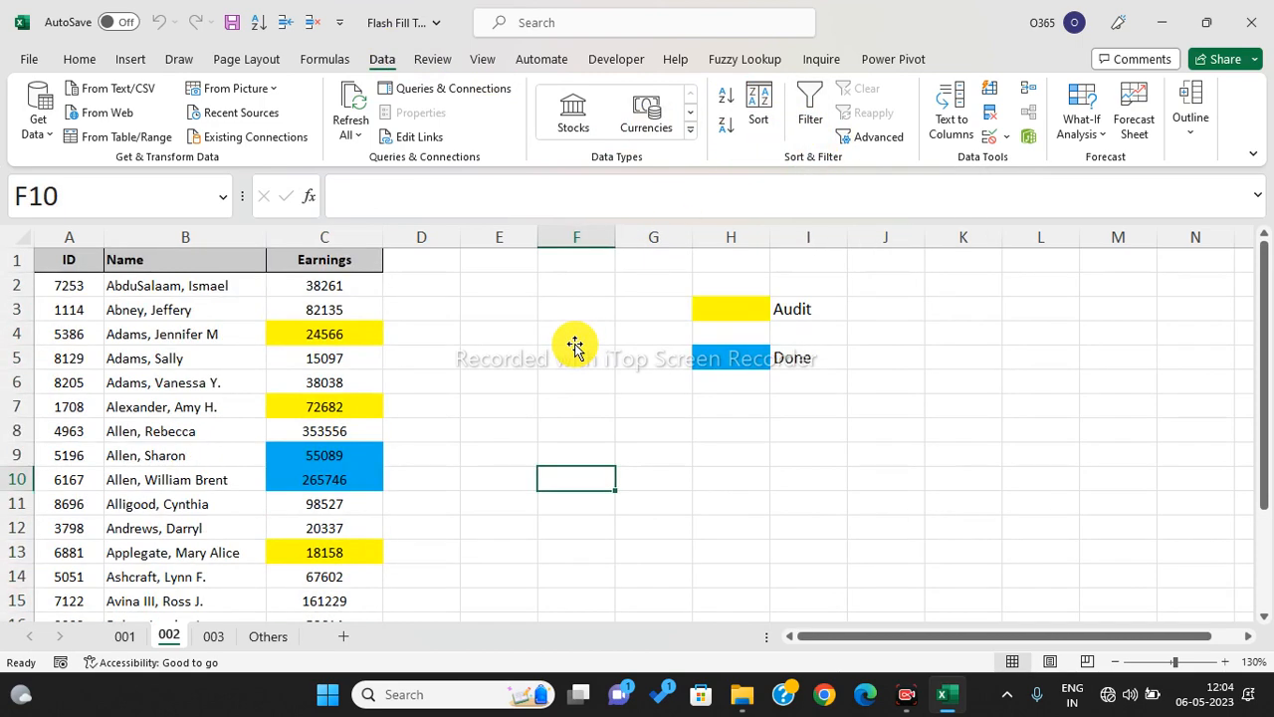
pyautogui.click(564, 394)
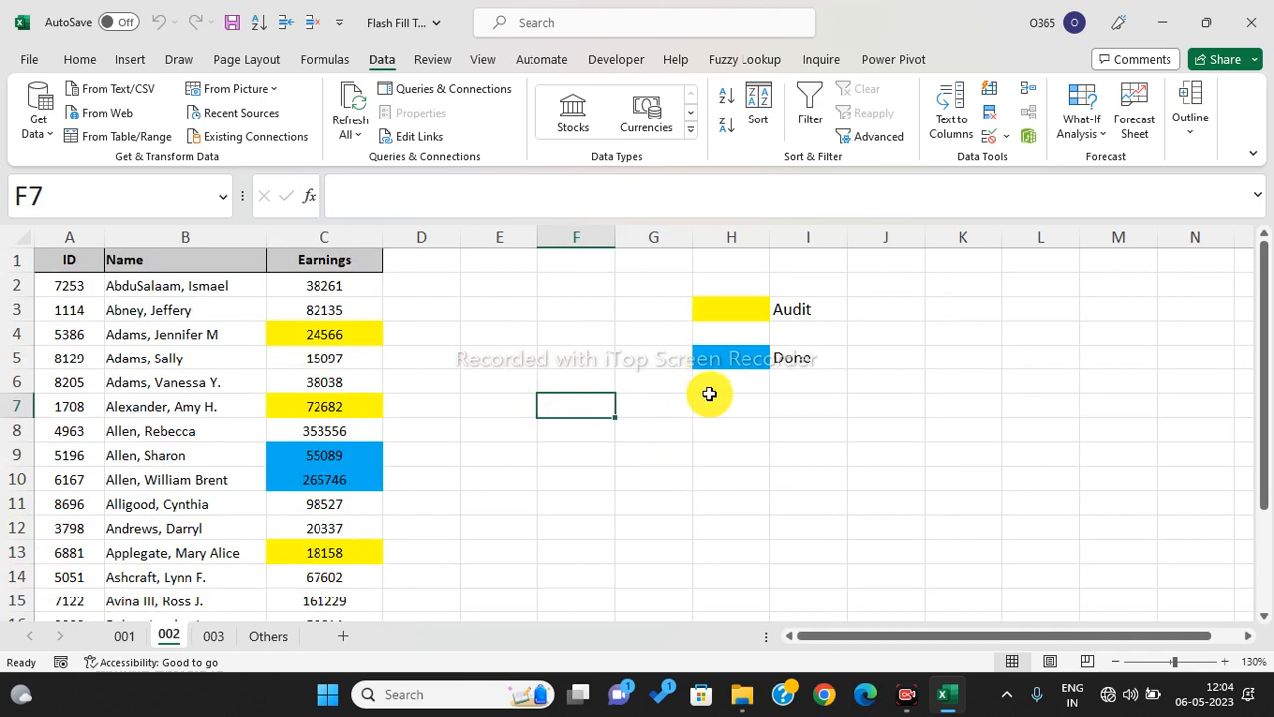
# - Compare the H3 and H5 legend colours, reselect C2:C21, and open Find and Replace with Ctrl+H
pyautogui.click(731, 309)
pyautogui.click(722, 360)
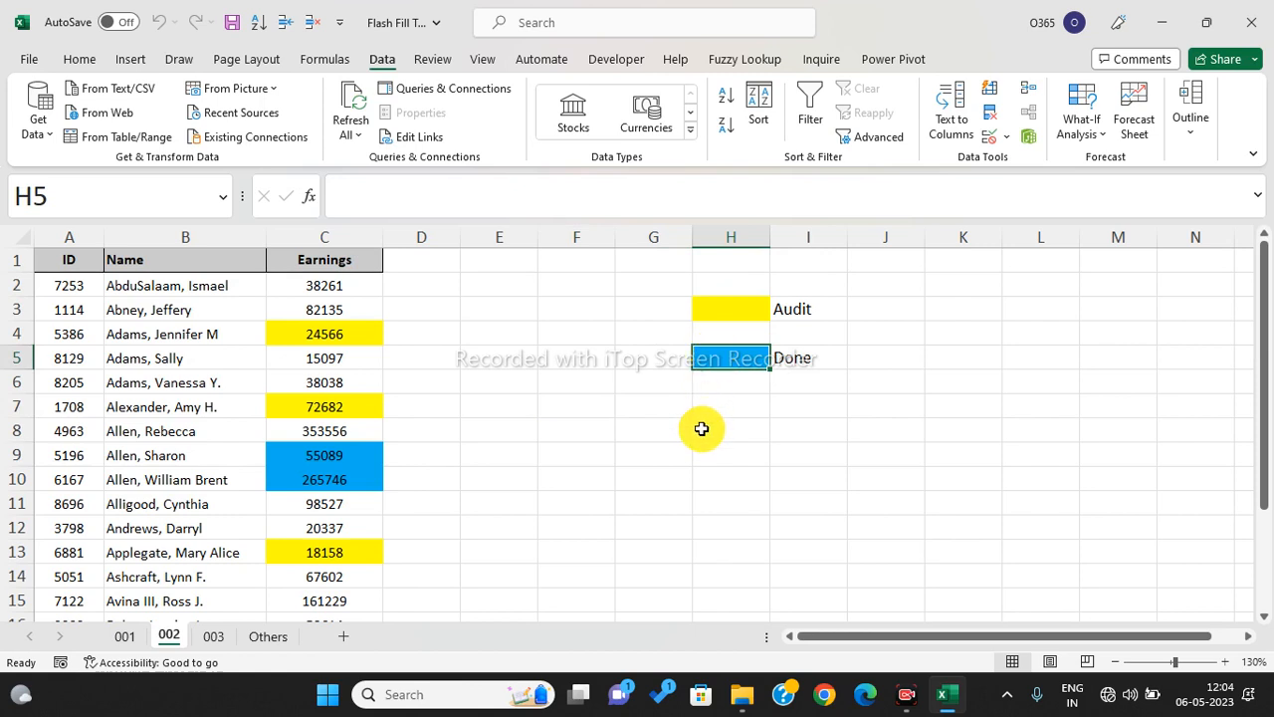
pyautogui.click(360, 288)
pyautogui.hotkey('ctrl', 'shift', 'Down')
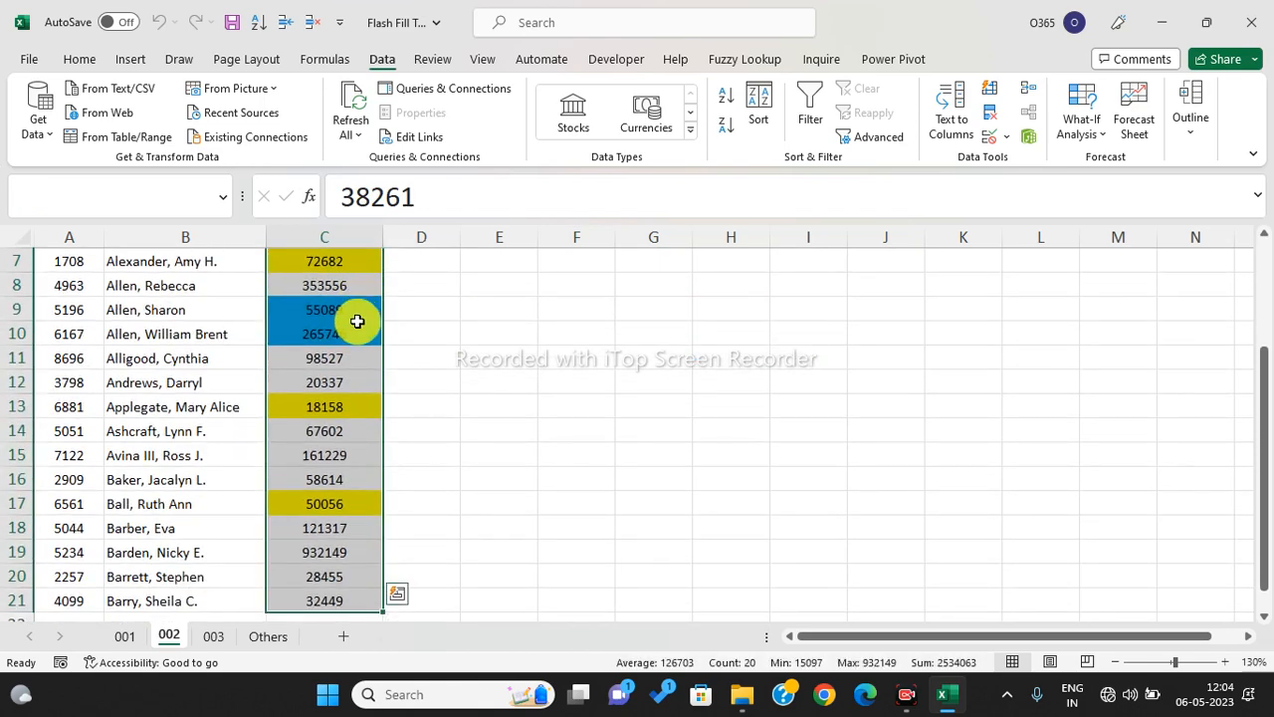
pyautogui.hotkey('ctrl', 'h')
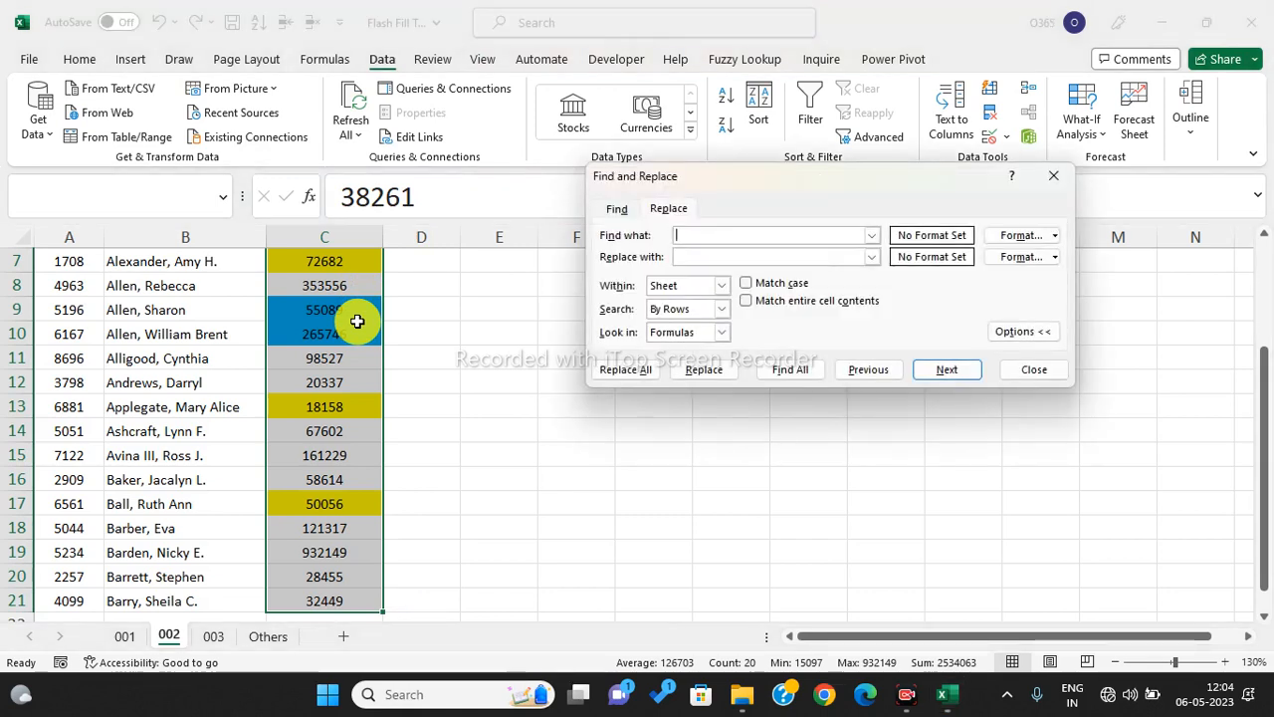
# - Clear the Find what field and set the search format to H3's yellow fill
pyautogui.click(696, 236)
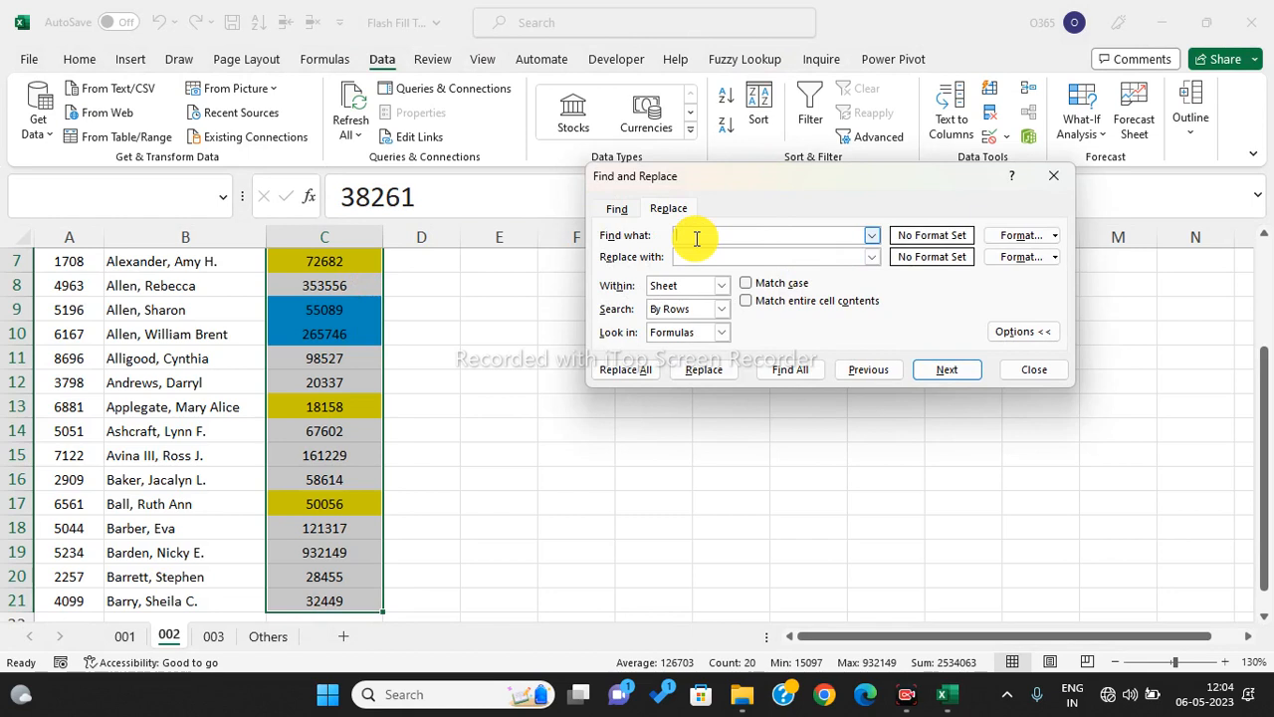
pyautogui.scroll(2, 1258, 365)
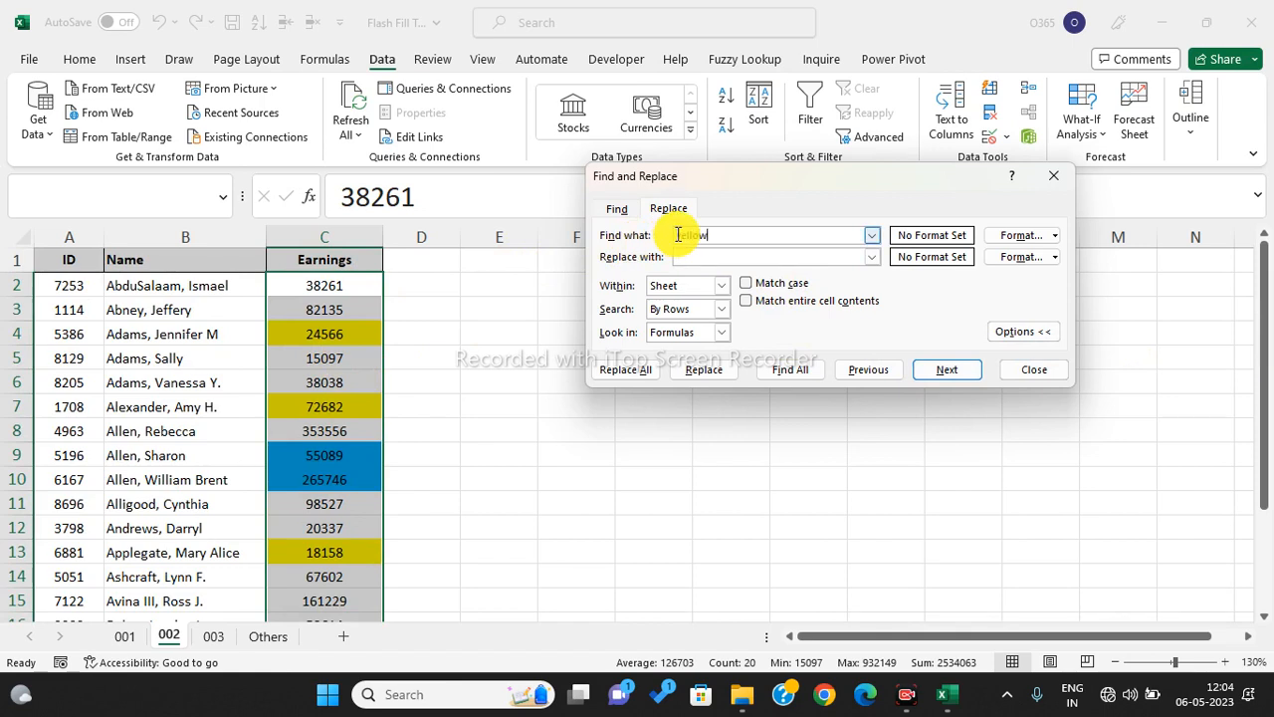
pyautogui.press('BackSpace')
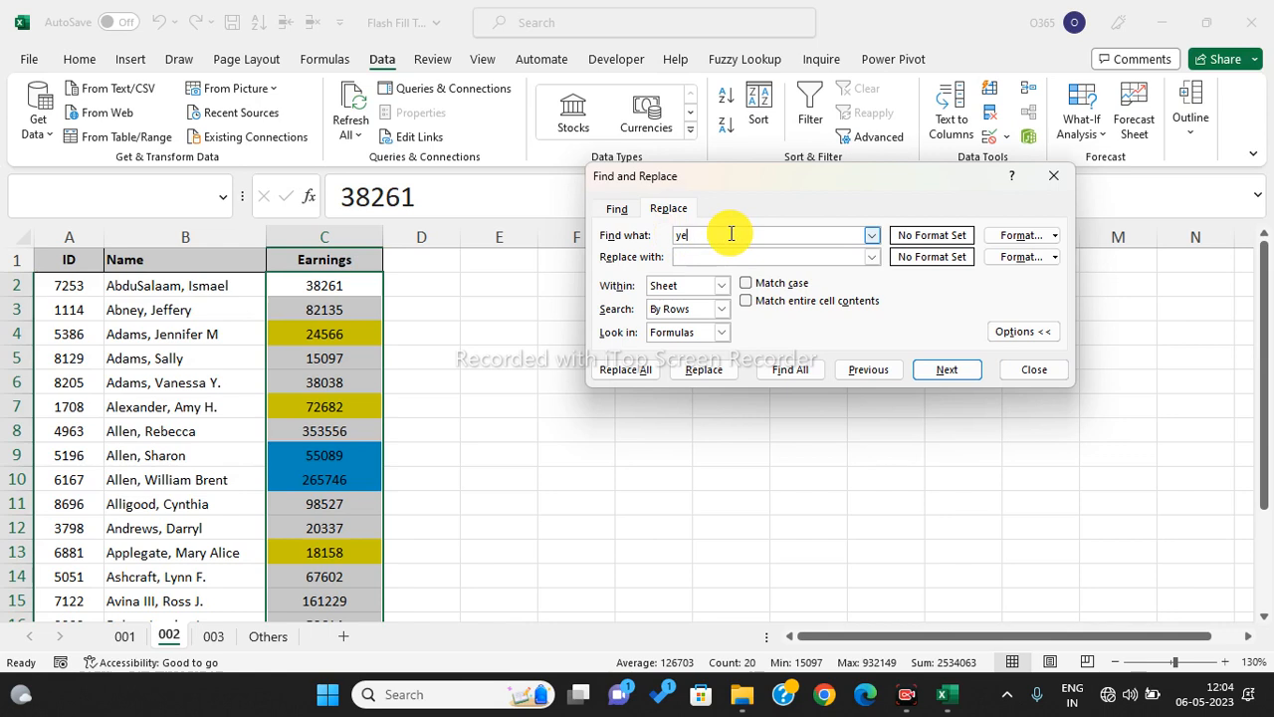
pyautogui.click(1056, 237)
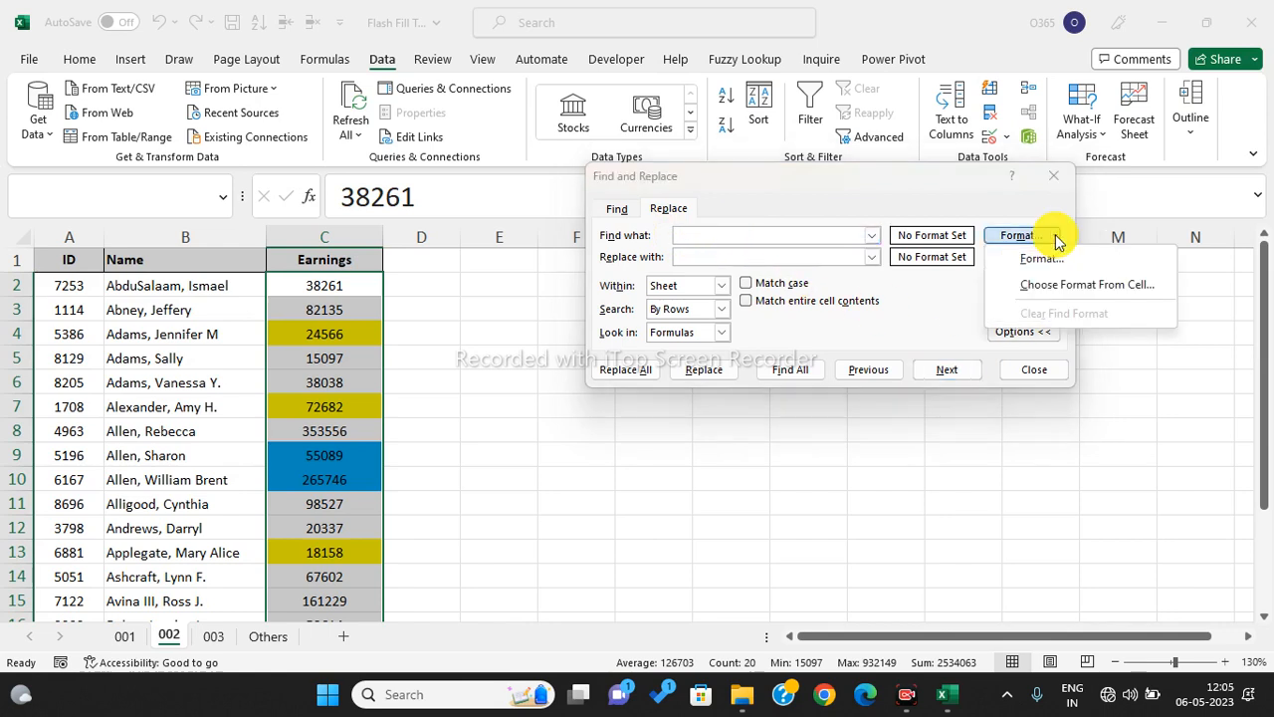
pyautogui.click(1063, 286)
pyautogui.click(735, 311)
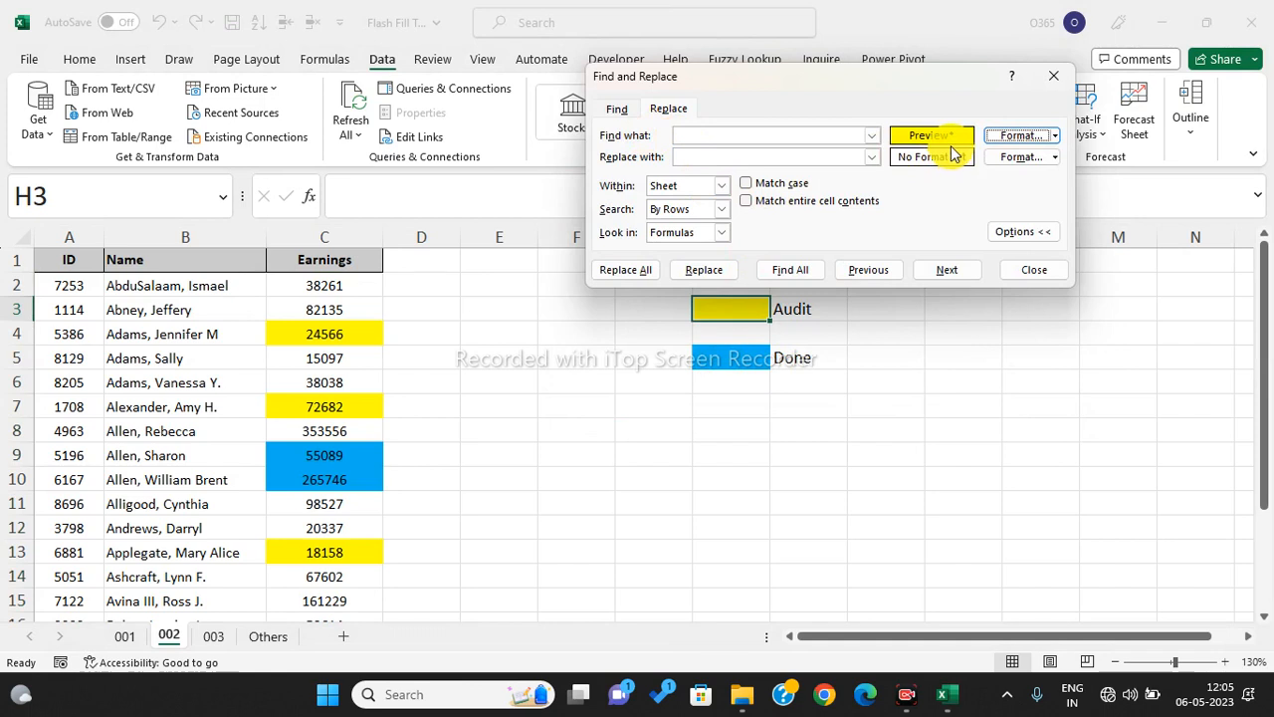
# - Set the replacement format to H5's blue fill, replace all five yellow fills, and close the dialog
pyautogui.click(1057, 165)
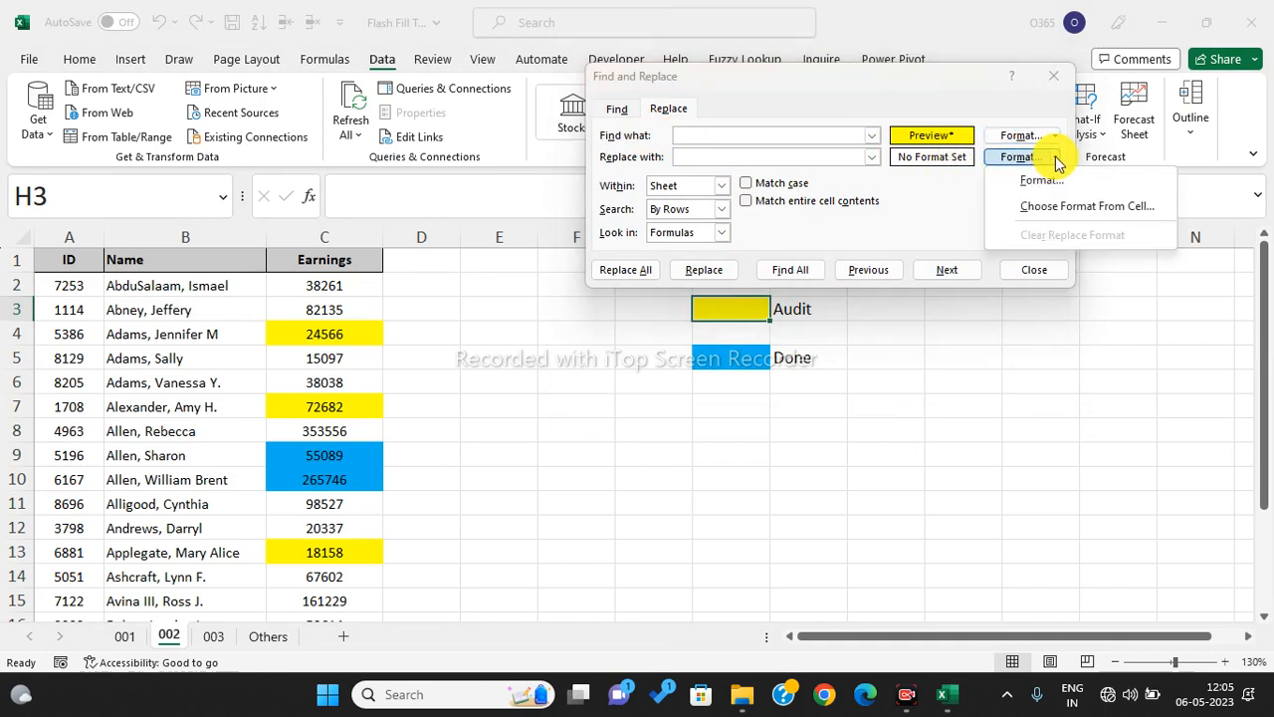
pyautogui.click(1045, 206)
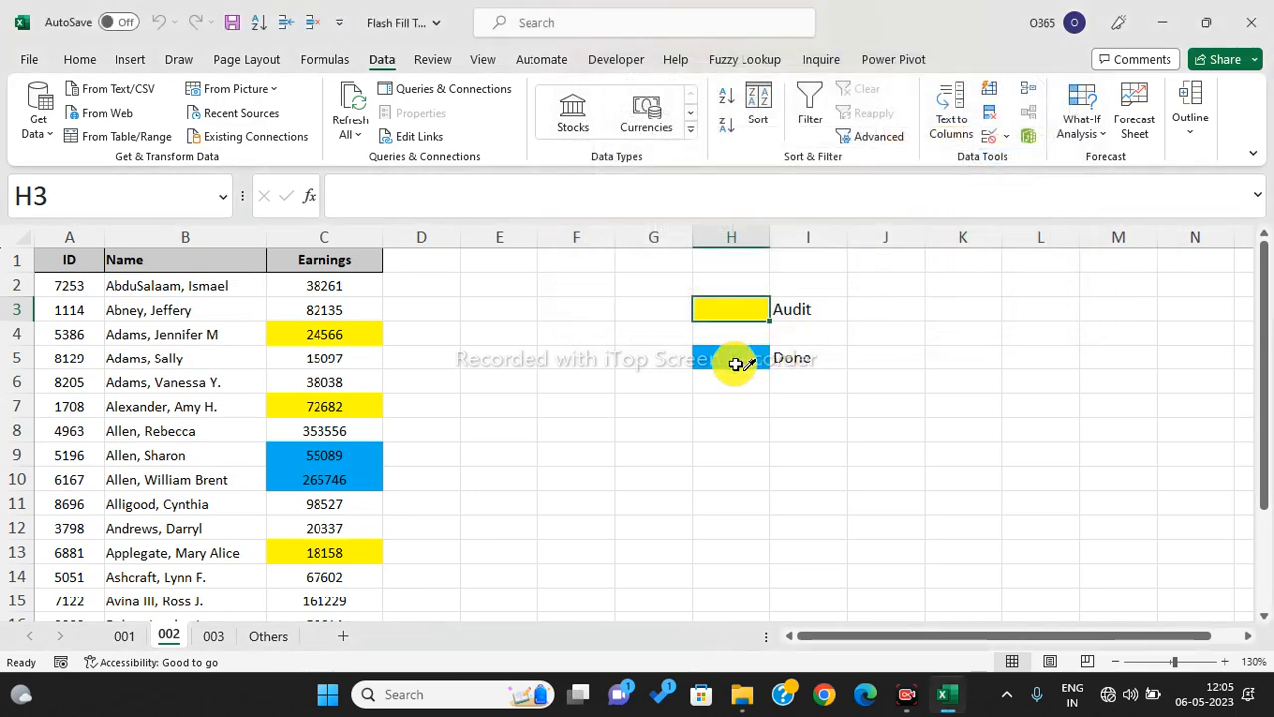
pyautogui.click(733, 362)
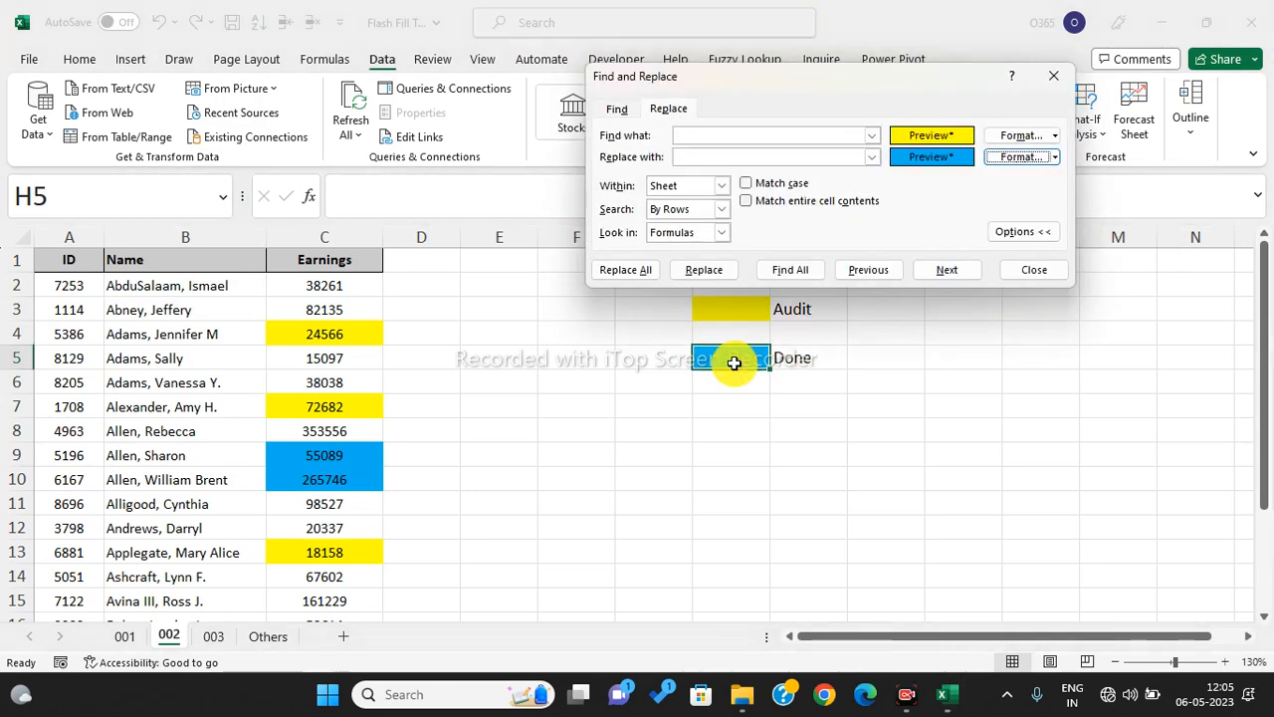
pyautogui.click(642, 273)
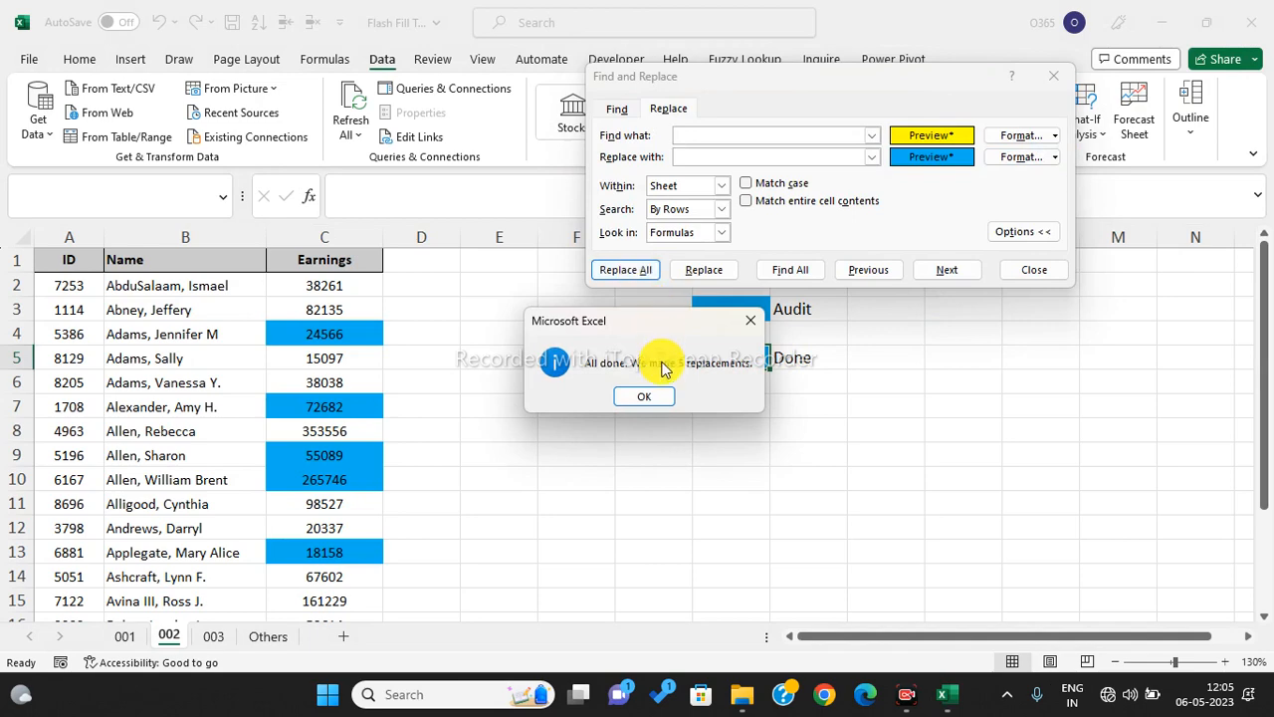
pyautogui.click(657, 396)
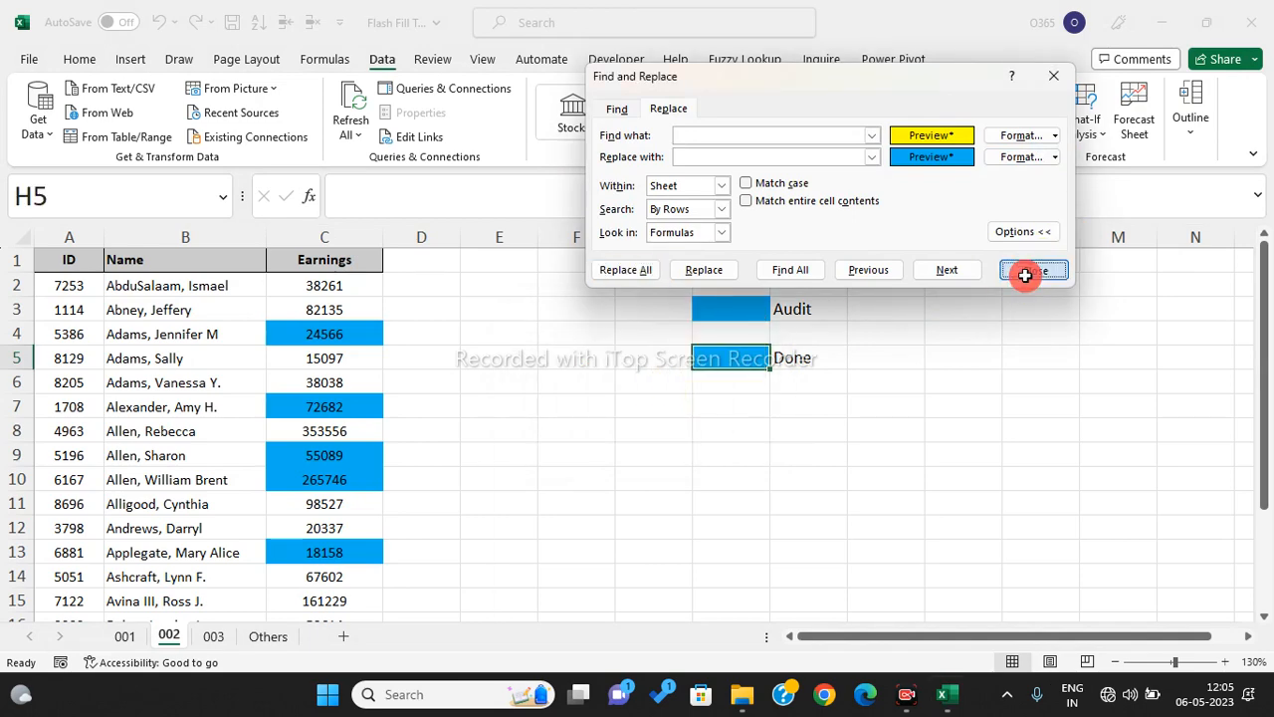
pyautogui.click(1035, 270)
pyautogui.scroll(-5, 485, 448)
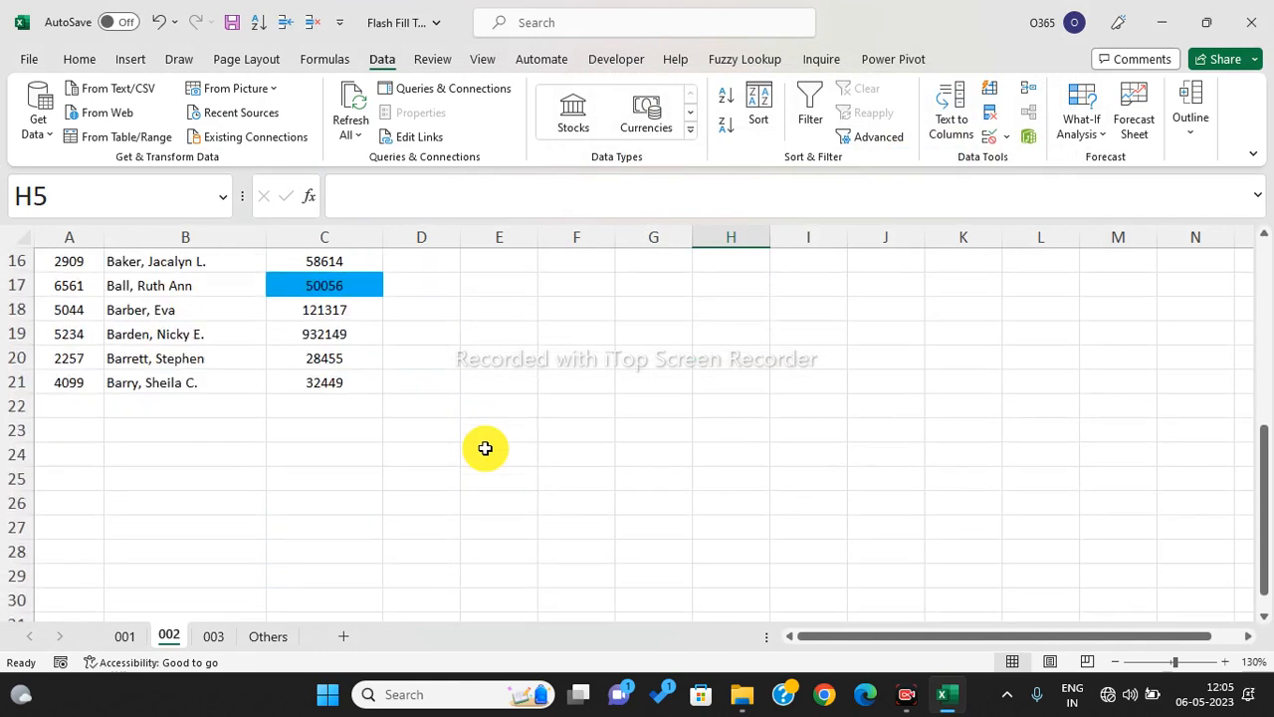
pyautogui.scroll(5, 485, 447)
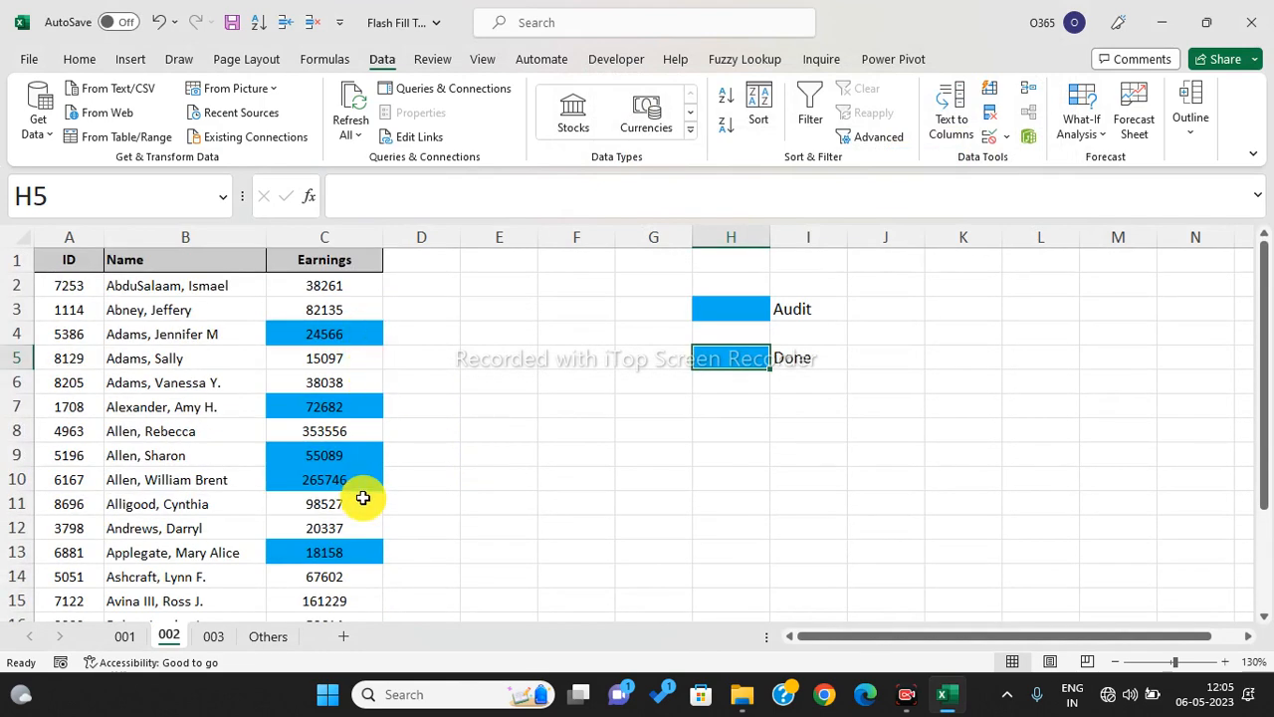
# - On sheet 003, inspect the asterisk asset names A4–A14, select B4:B14, then go to the Others sheet
pyautogui.click(211, 638)
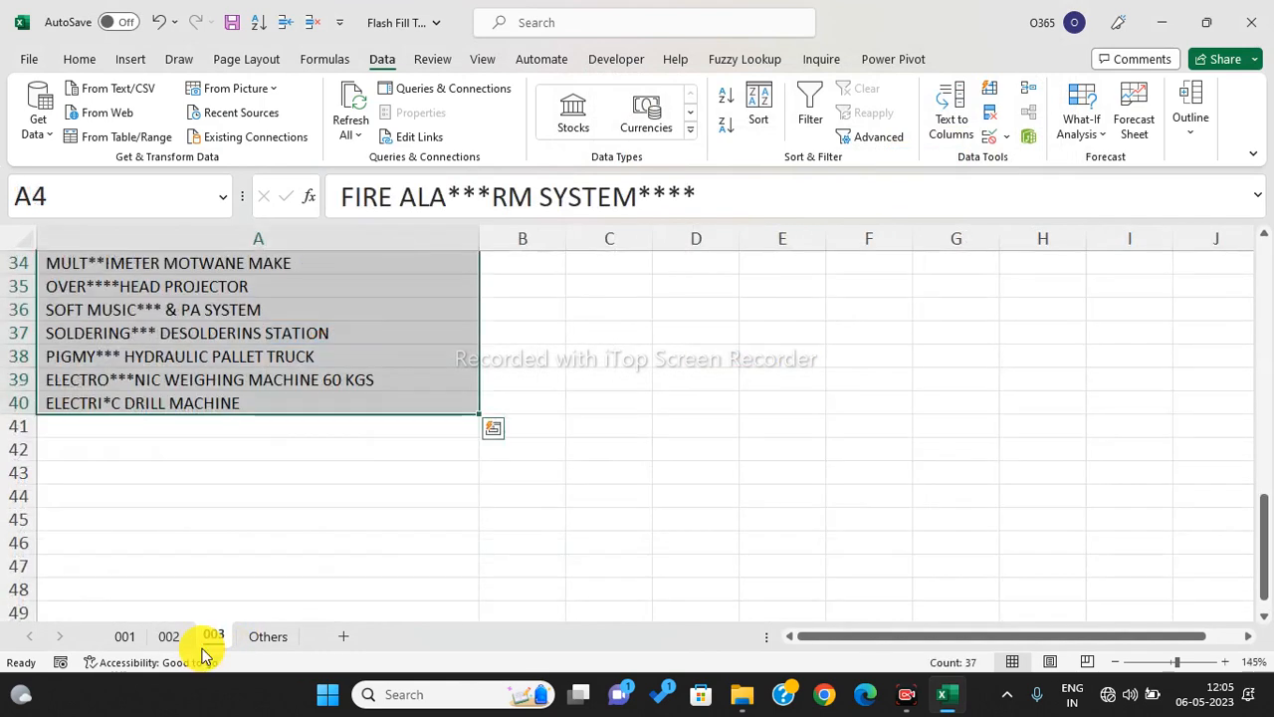
pyautogui.scroll(11, 677, 404)
pyautogui.click(681, 404)
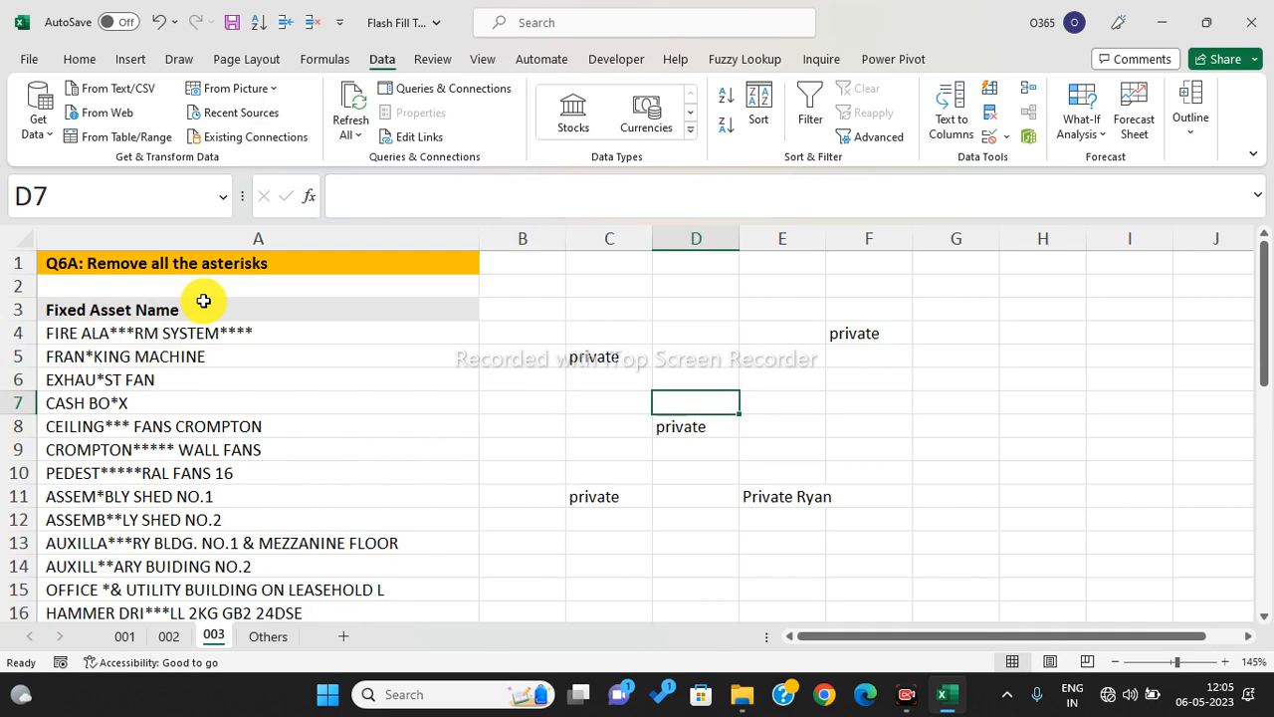
pyautogui.click(159, 342)
pyautogui.click(151, 386)
pyautogui.click(154, 426)
pyautogui.click(162, 496)
pyautogui.click(184, 564)
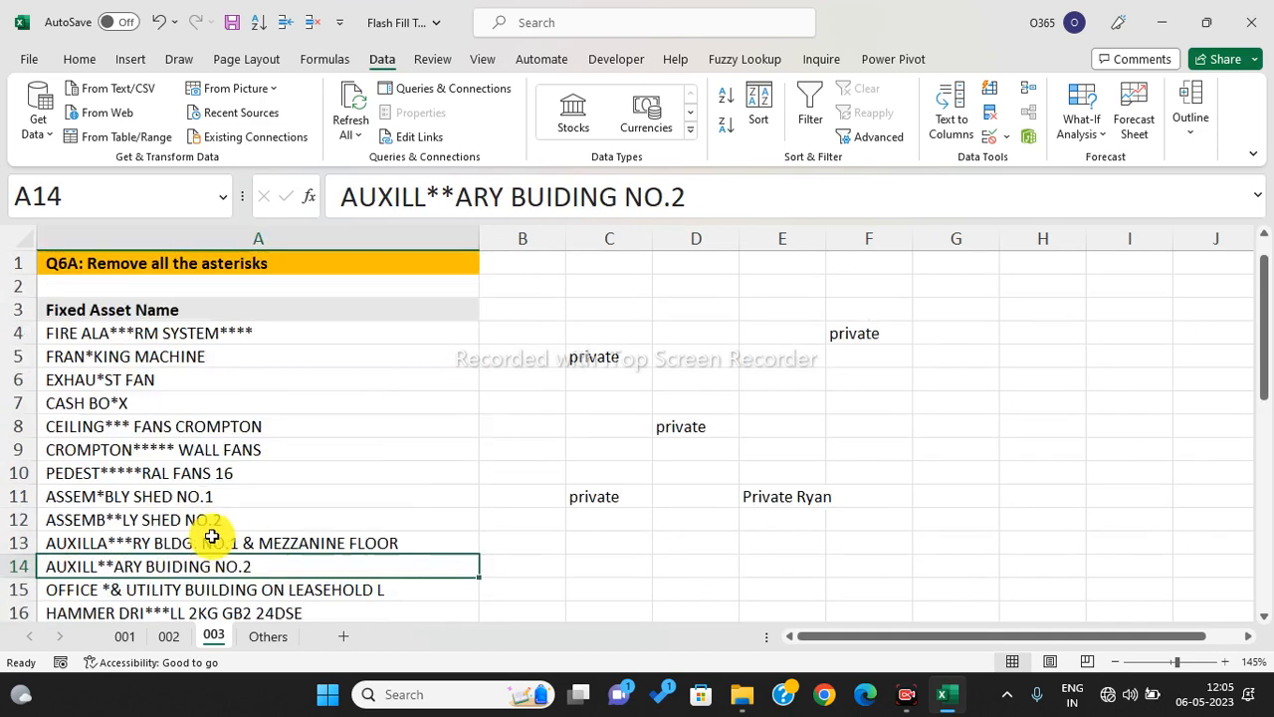
pyautogui.moveTo(503, 332); pyautogui.dragTo(517, 586)
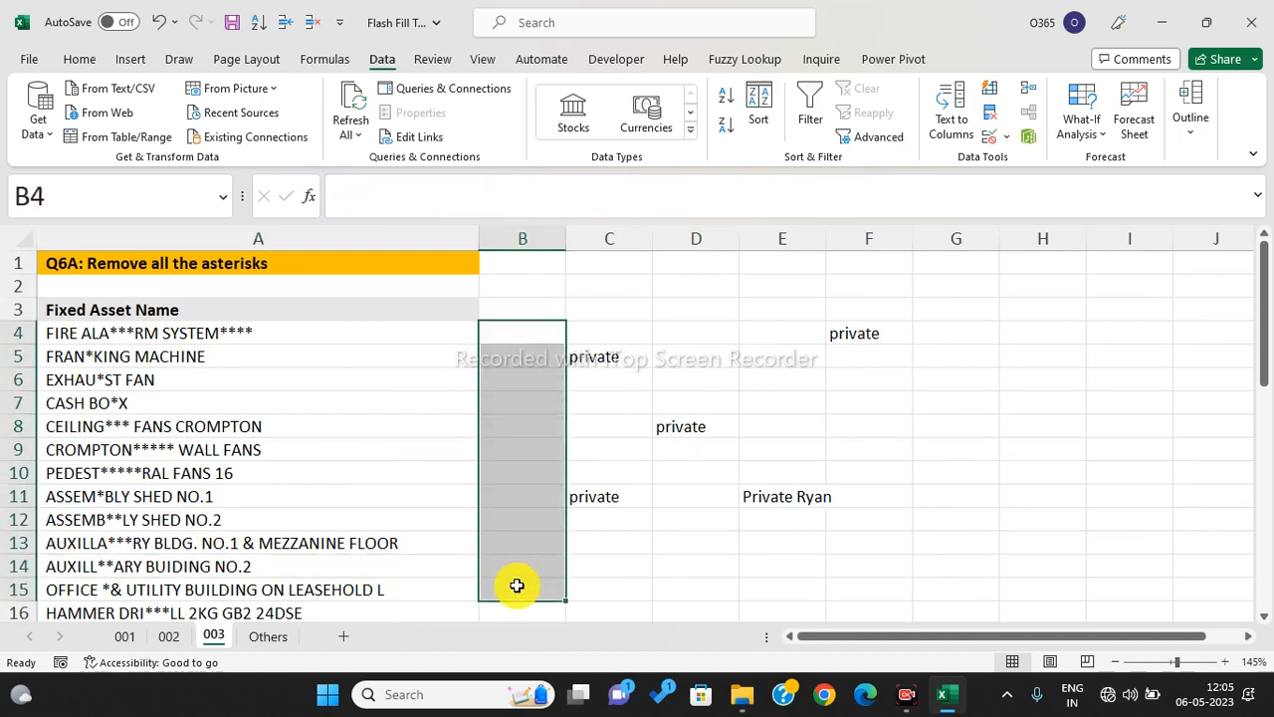
pyautogui.click(268, 636)
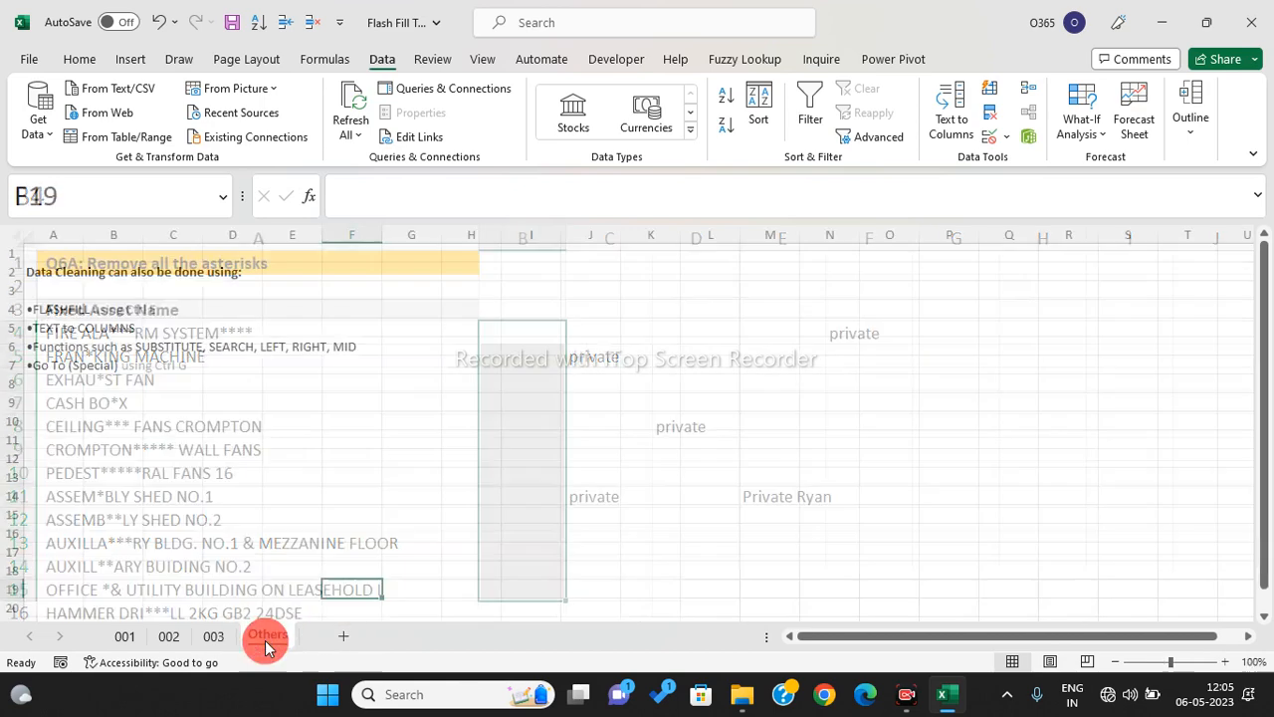
# - Select the FLASHFILL and TEXT to COLUMNS notes in A4:A7, then close the workbook
pyautogui.click(235, 509)
pyautogui.click(49, 311)
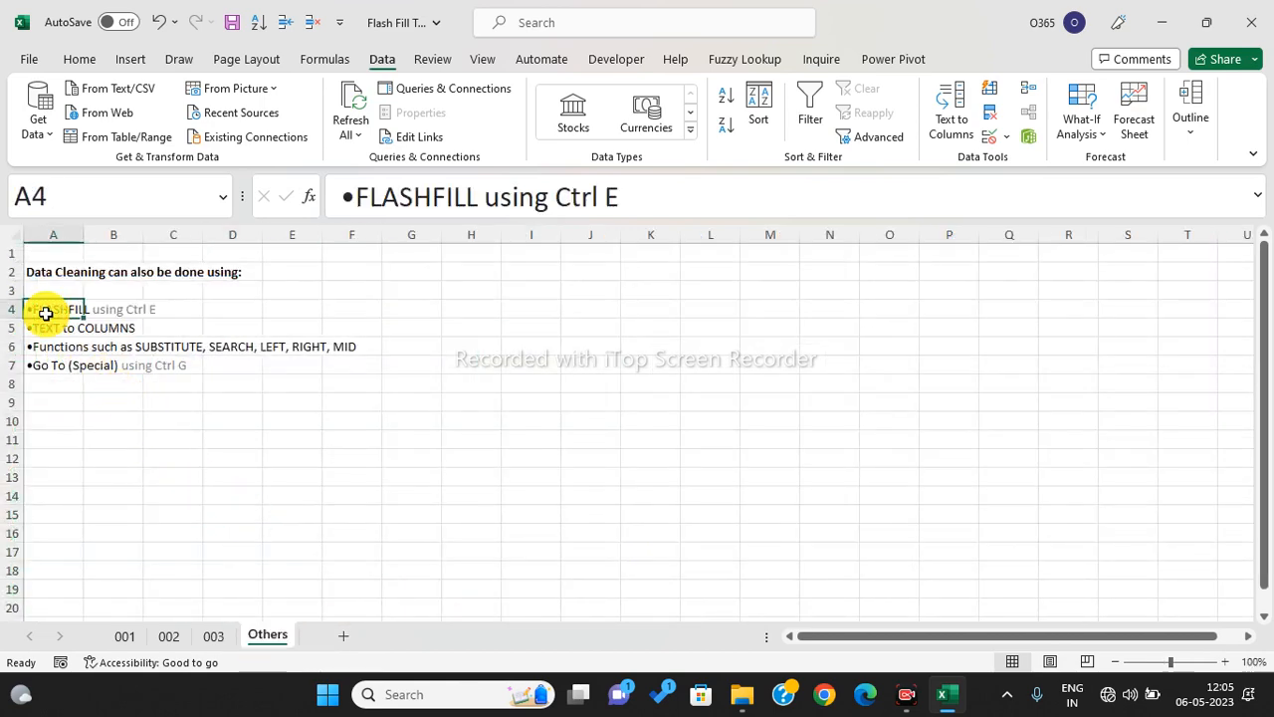
pyautogui.click(46, 326)
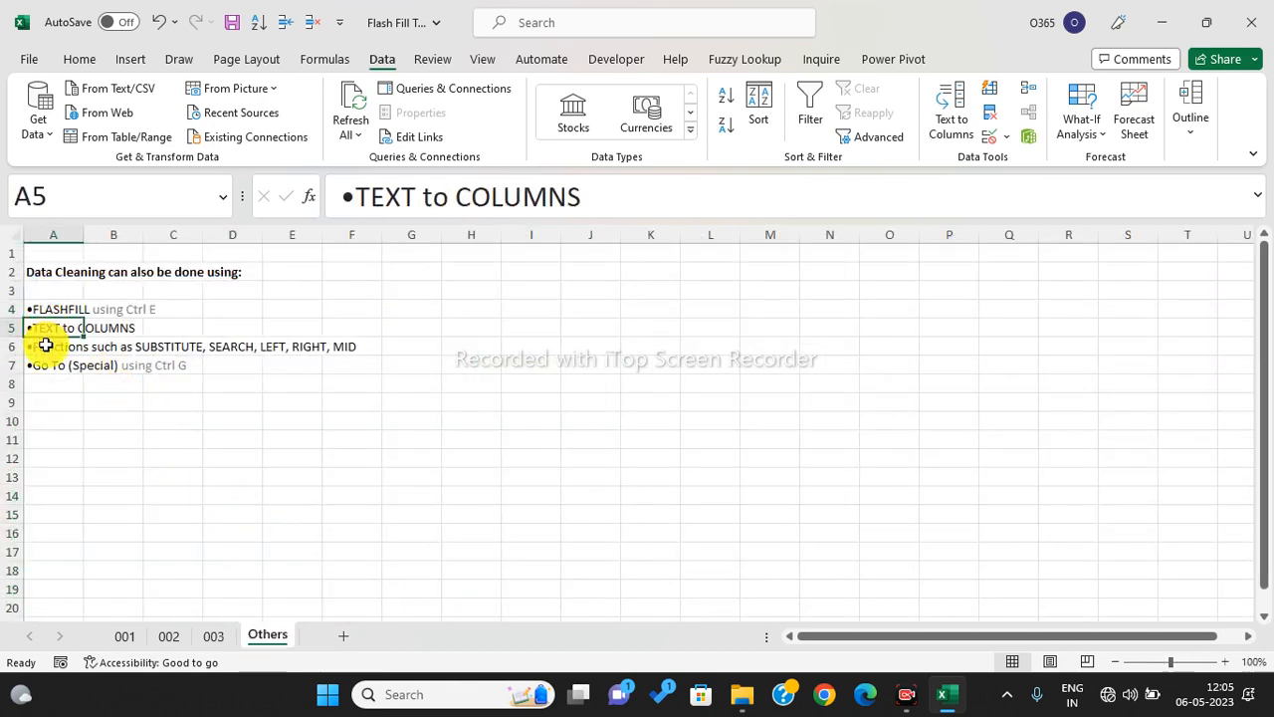
pyautogui.moveTo(45, 345); pyautogui.dragTo(376, 322)
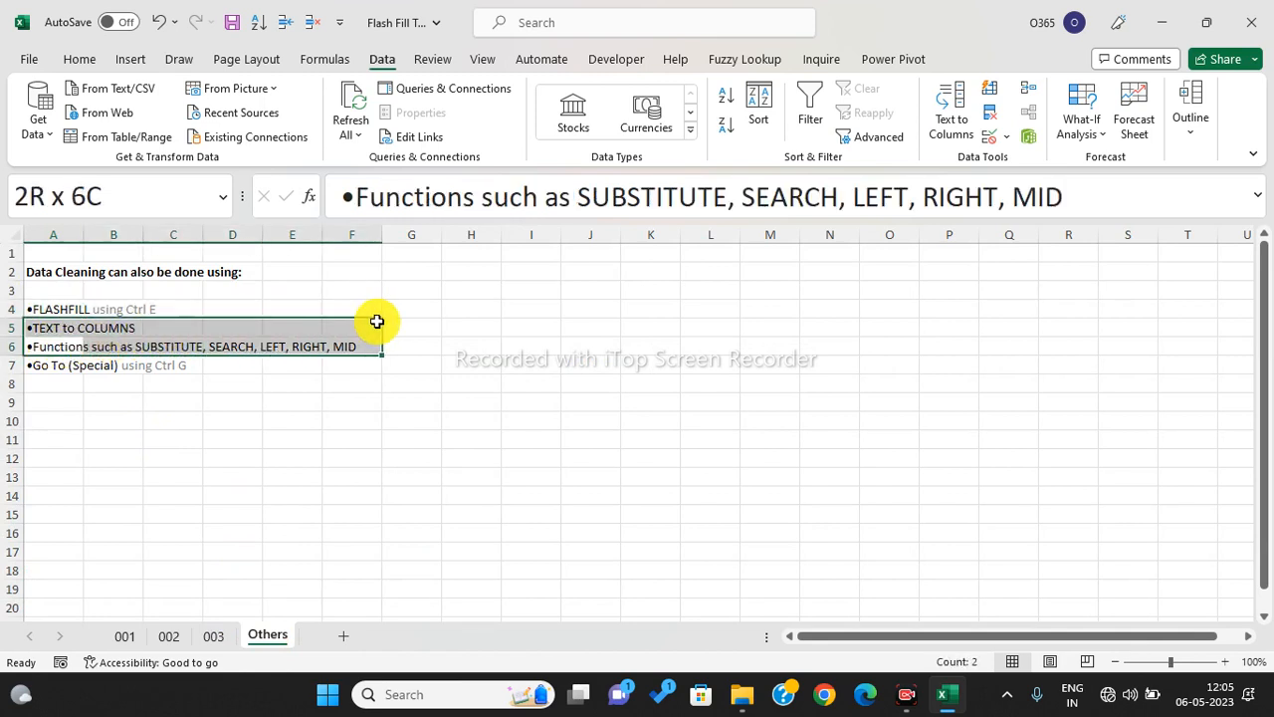
pyautogui.moveTo(51, 369); pyautogui.dragTo(382, 298)
pyautogui.click(383, 297)
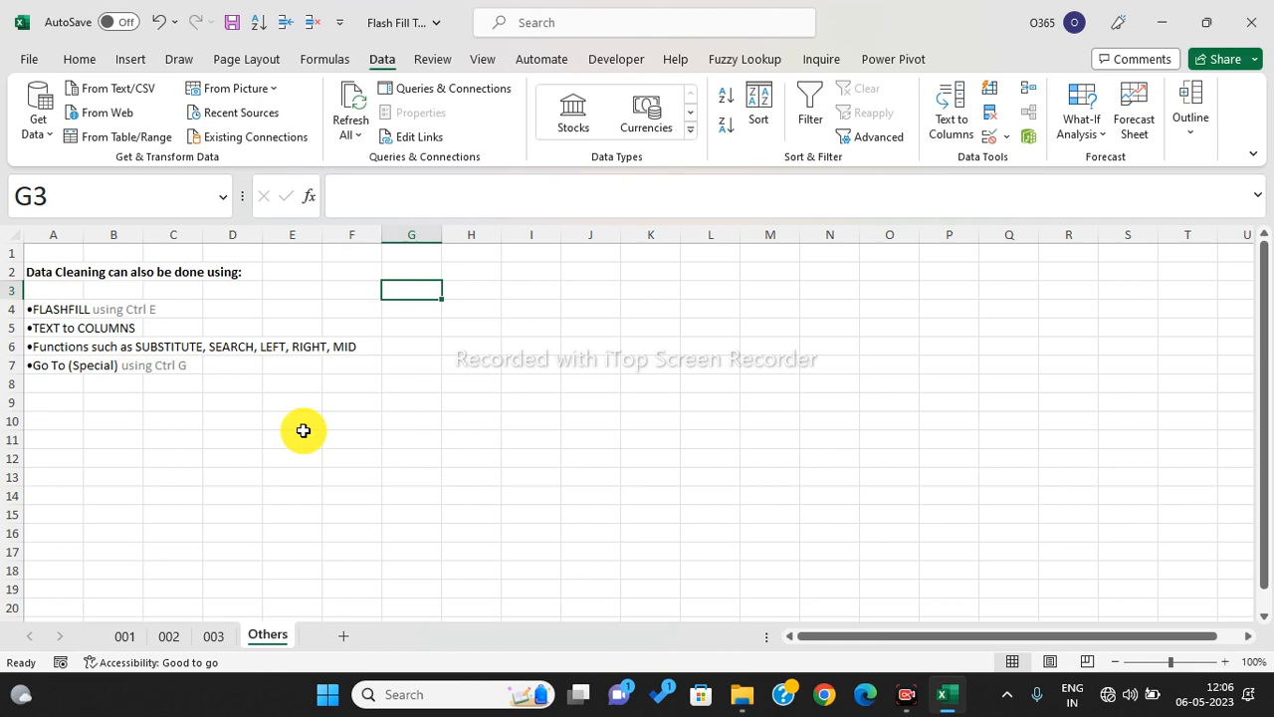
pyautogui.click(1251, 22)
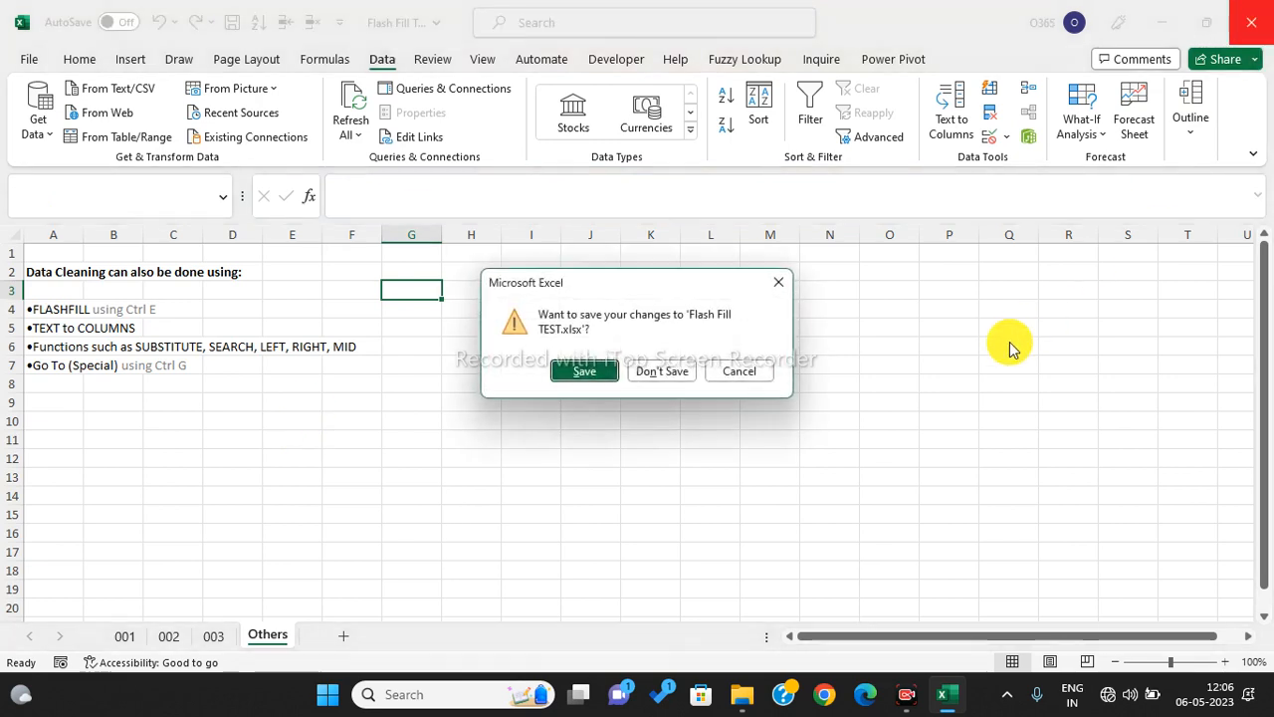
# - Discard the Flash Fill TEST changes and open Flash Fill TEST Level 1 from Day 1
pyautogui.click(661, 371)
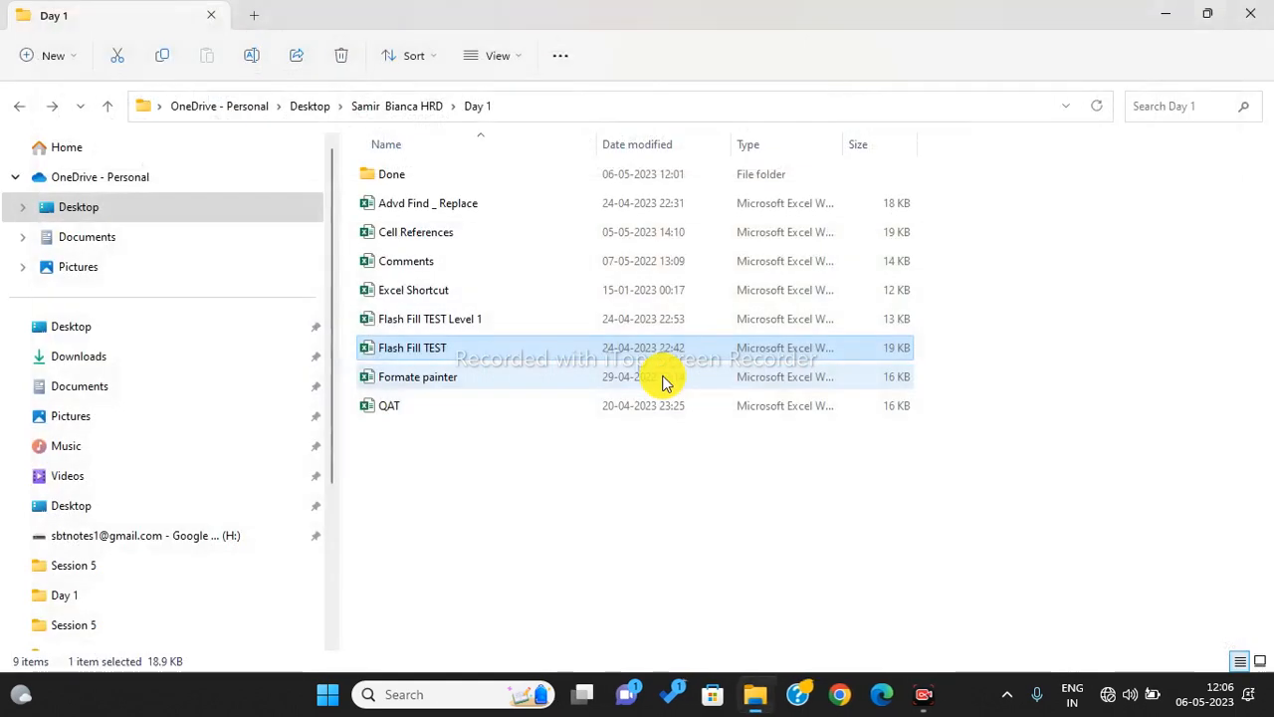
pyautogui.doubleClick(464, 317)
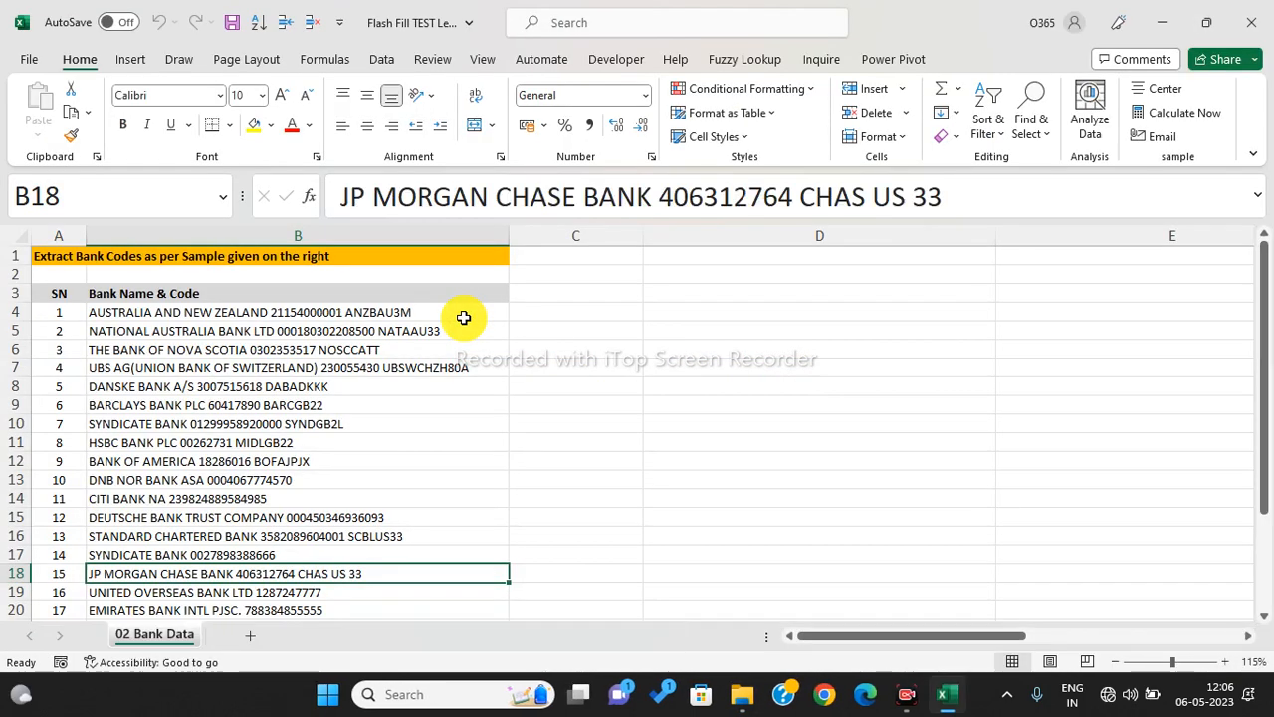
# - Copy the 'Bank Name & Code' header from B3 into C3 and D3
pyautogui.click(464, 318)
pyautogui.click(603, 367)
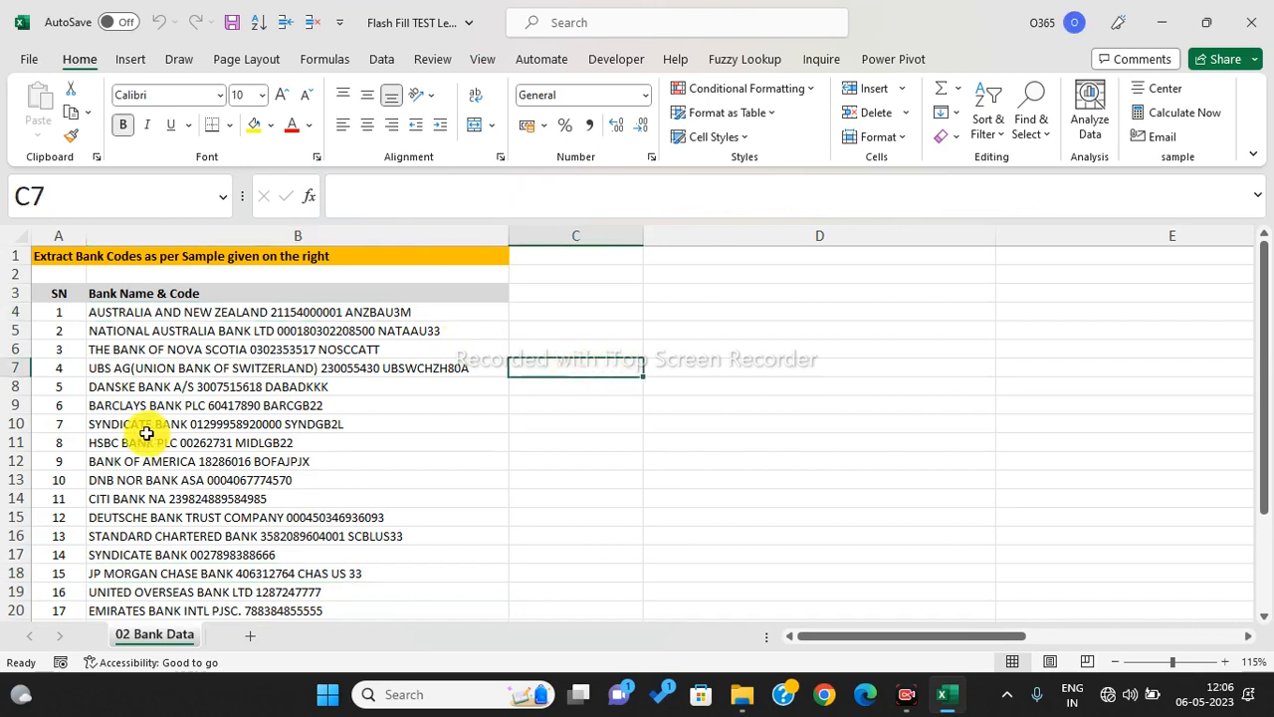
pyautogui.moveTo(179, 316); pyautogui.dragTo(185, 465)
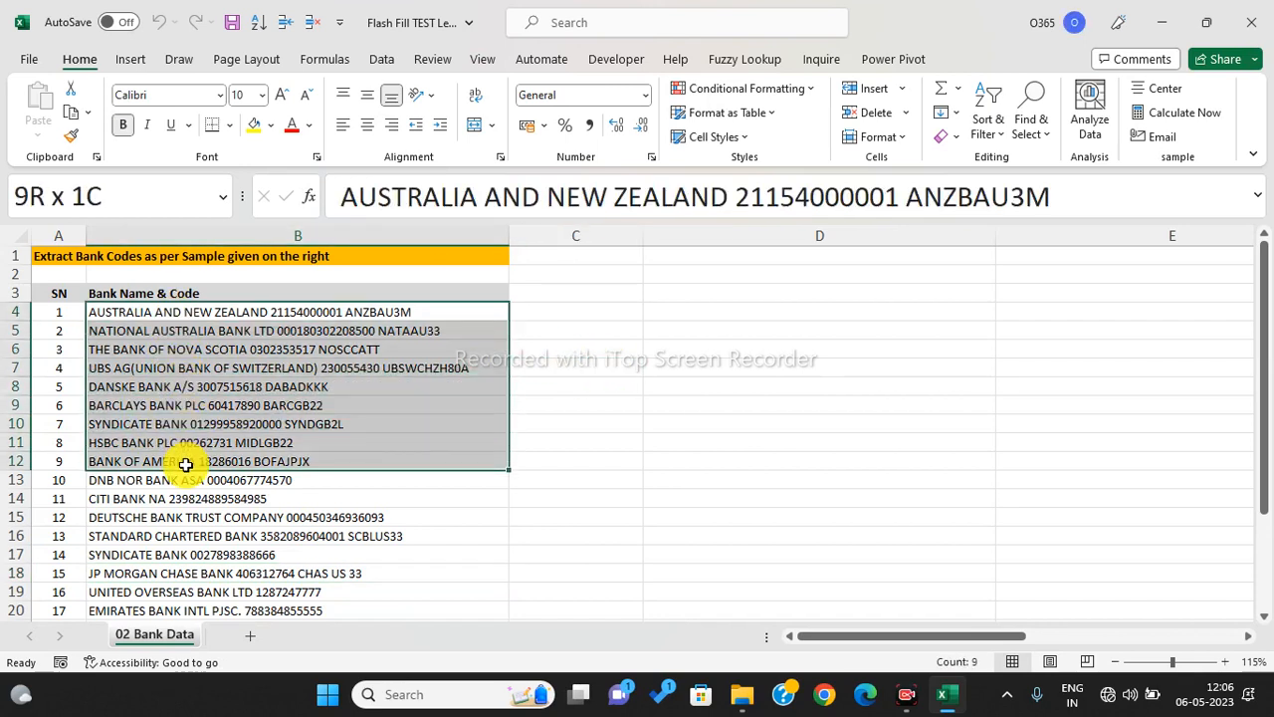
pyautogui.click(199, 294)
pyautogui.hotkey('ctrl', 'c')
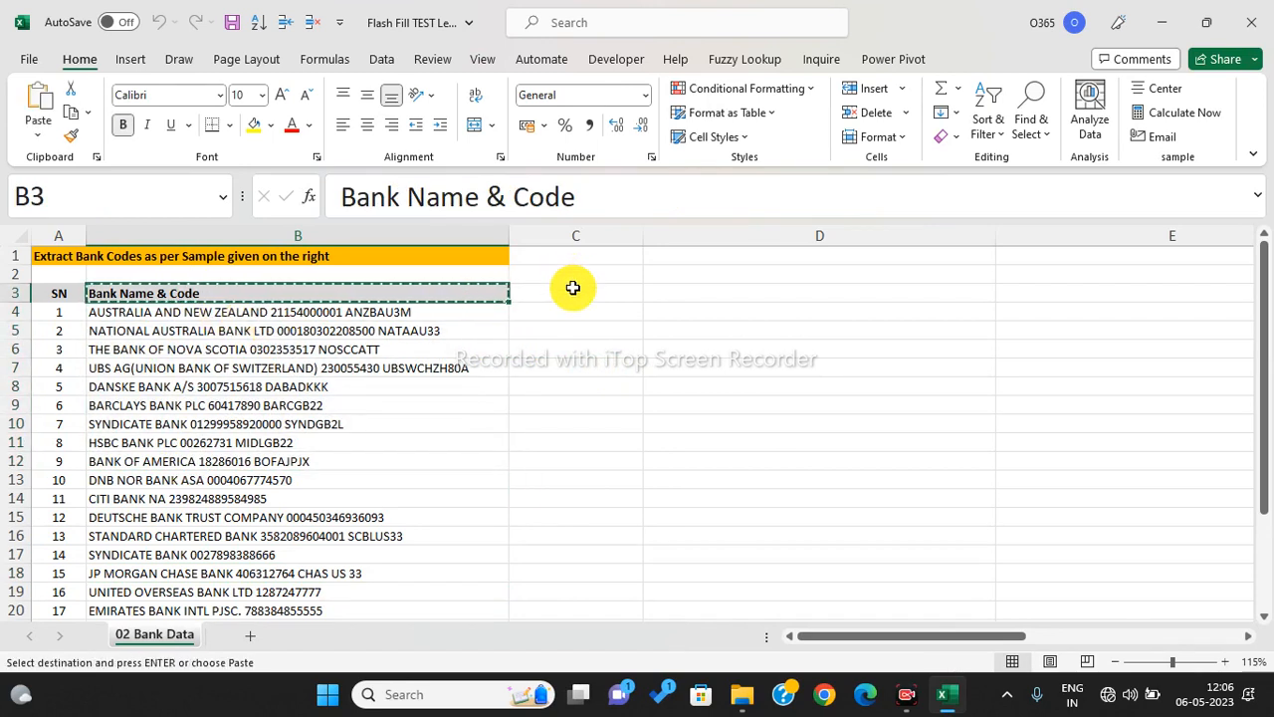
pyautogui.click(572, 290)
pyautogui.hotkey('ctrl', 'v')
pyautogui.click(699, 292)
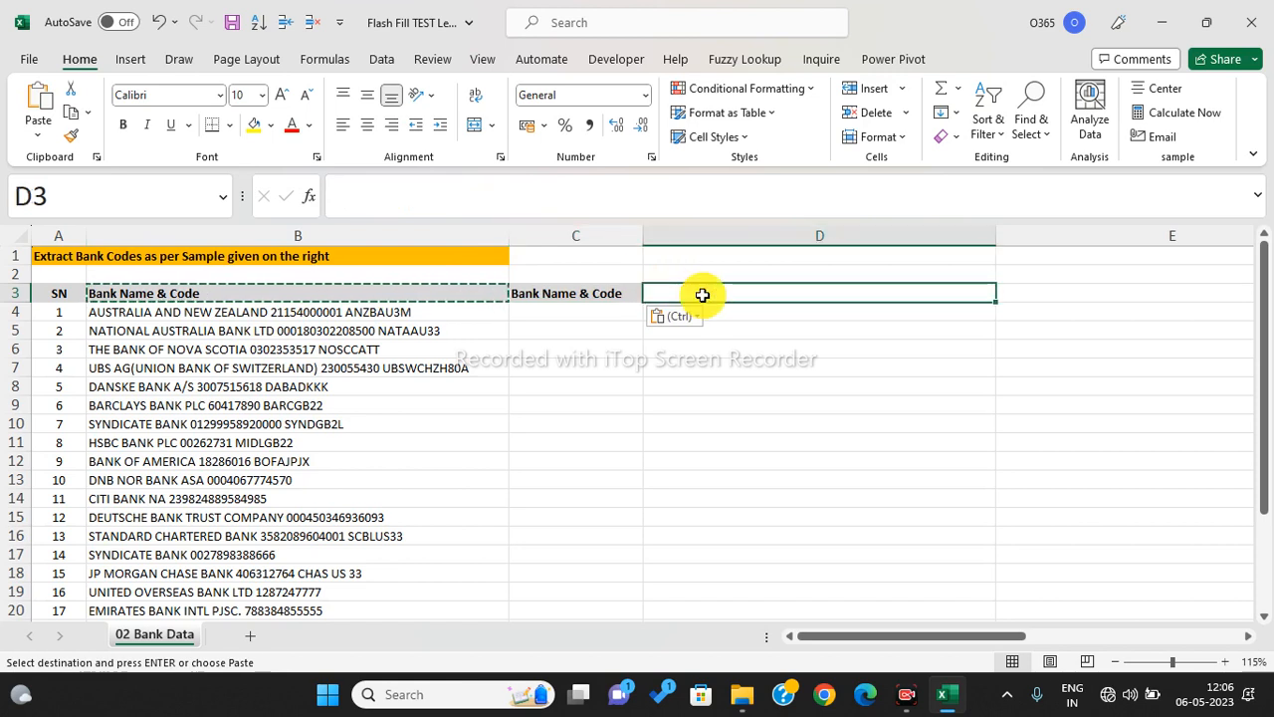
pyautogui.hotkey('ctrl', 'v')
pyautogui.click(676, 366)
pyautogui.click(612, 294)
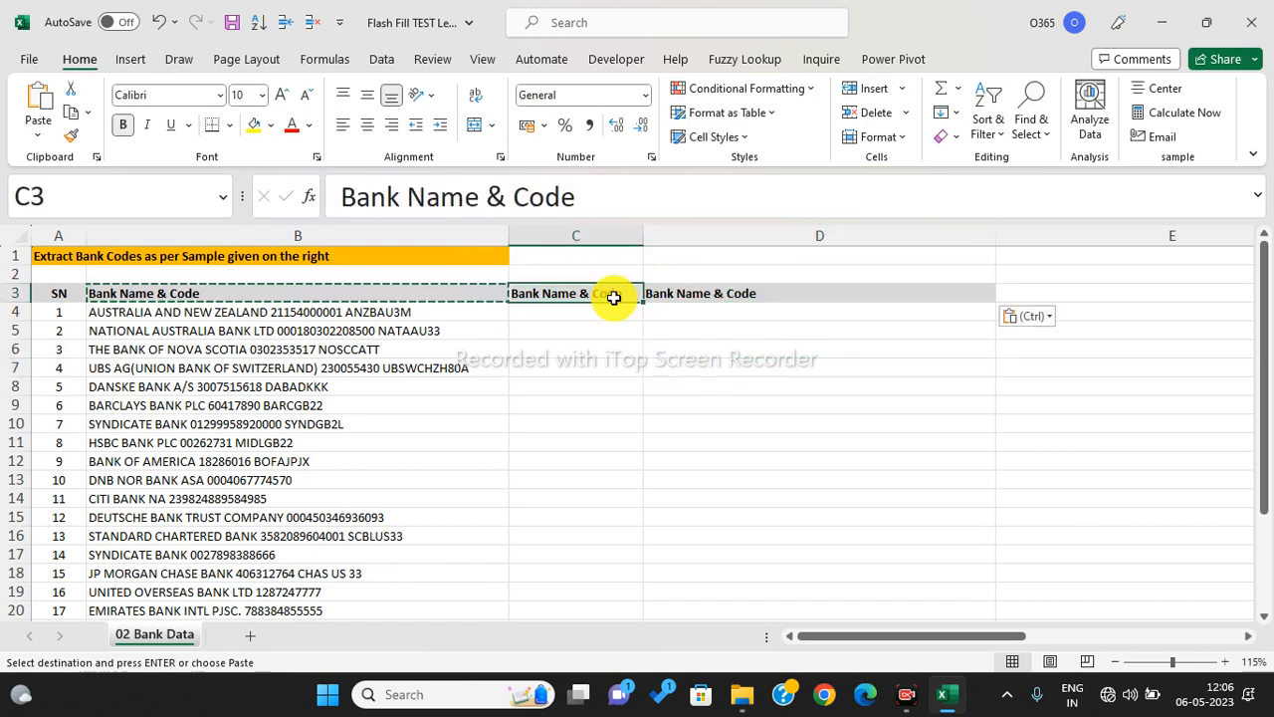
pyautogui.press('Escape')
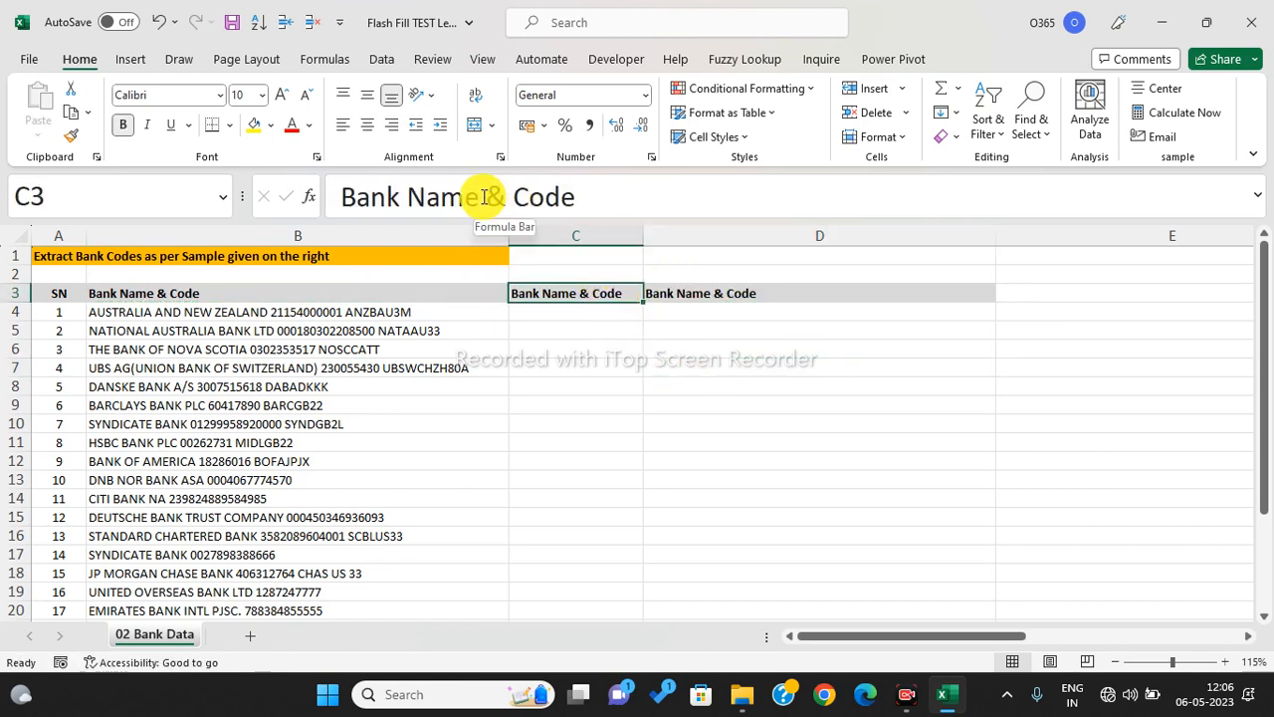
# - Trim the C3 header to 'Code' and the D3 header to 'Bank Name'
pyautogui.moveTo(500, 198); pyautogui.dragTo(150, 247)
pyautogui.press('BackSpace')
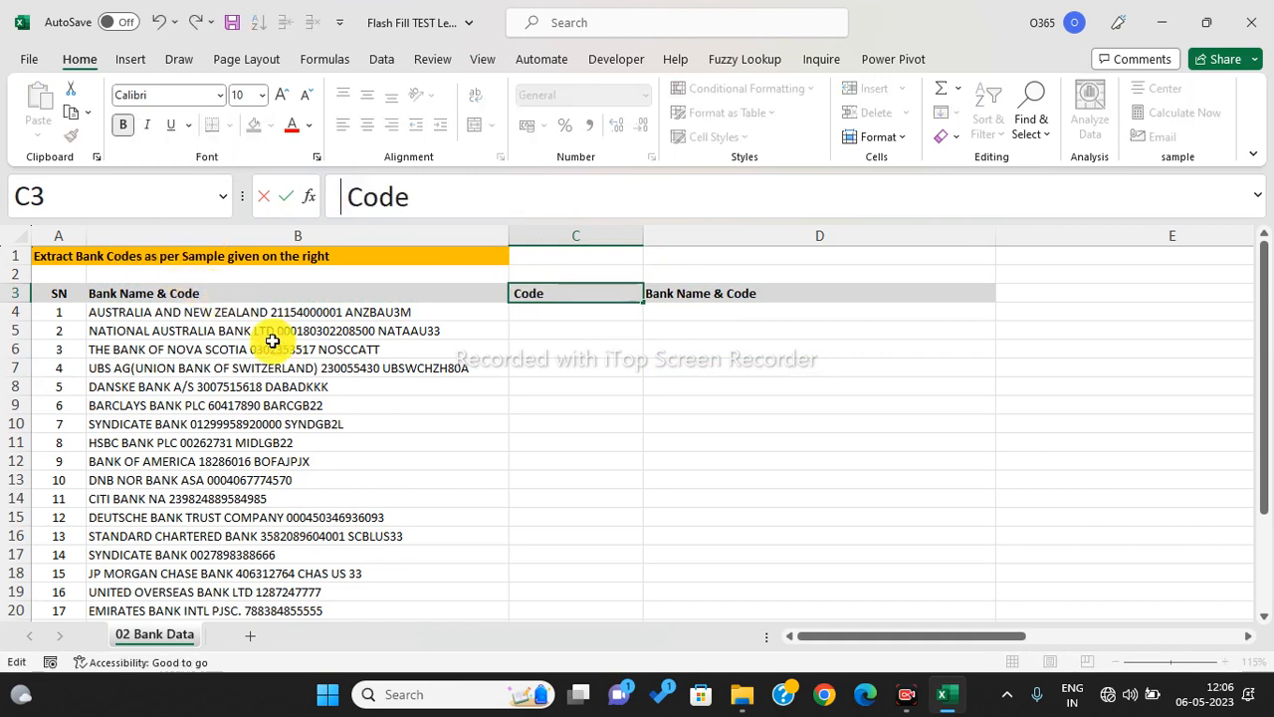
pyautogui.click(620, 362)
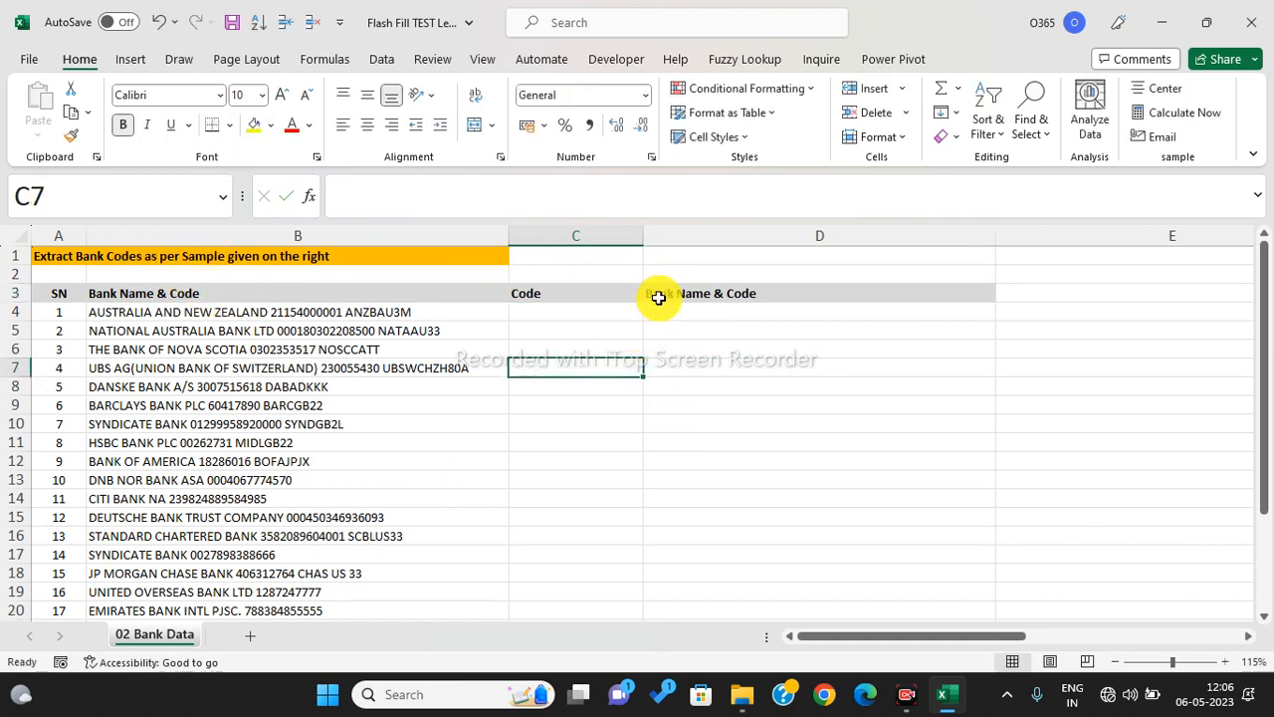
pyautogui.click(656, 295)
pyautogui.moveTo(494, 187); pyautogui.dragTo(763, 176)
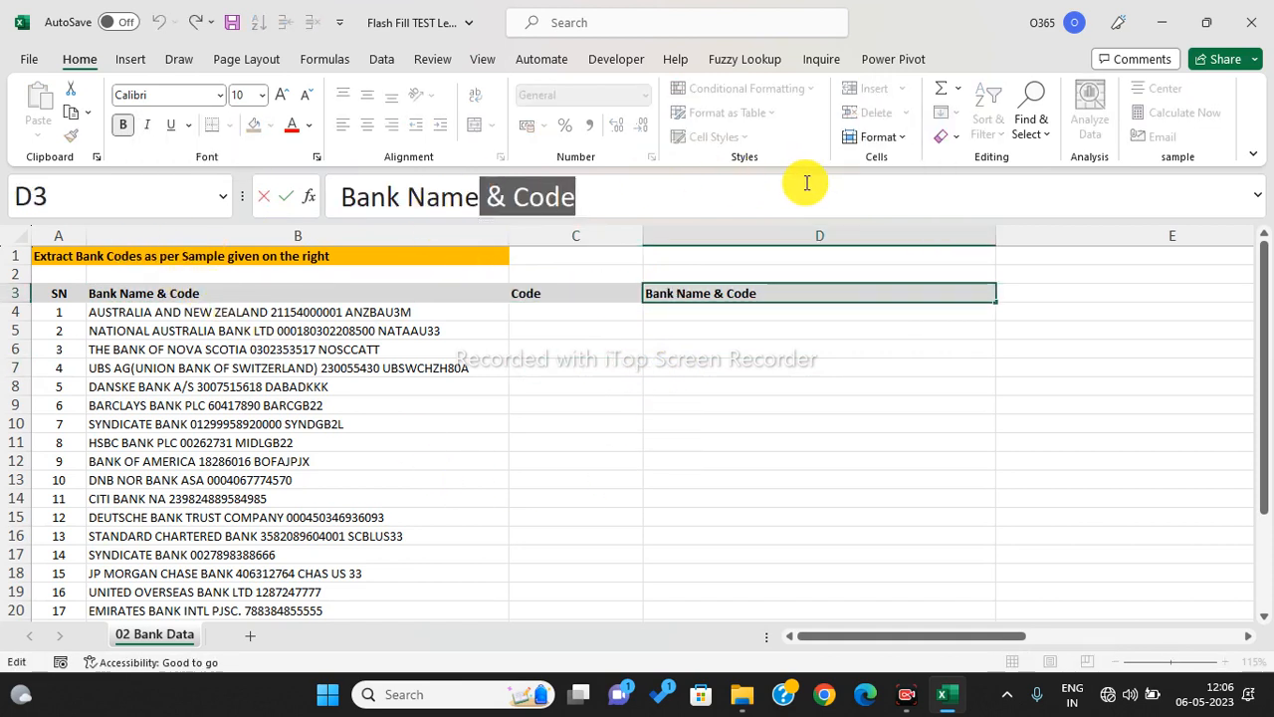
pyautogui.press('BackSpace')
pyautogui.click(703, 388)
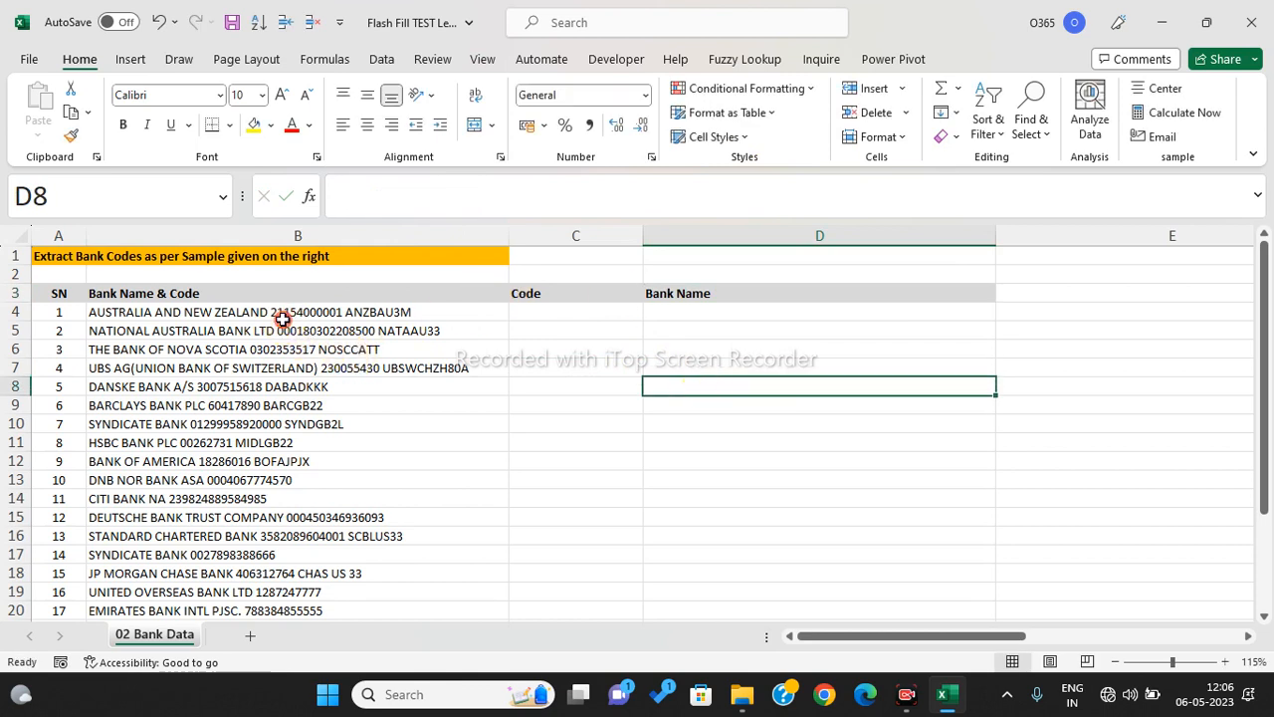
# - Mark the empty output ranges C4:C16 and D4:D16, then close the bank workbook
pyautogui.click(284, 314)
pyautogui.moveTo(548, 316); pyautogui.dragTo(582, 542)
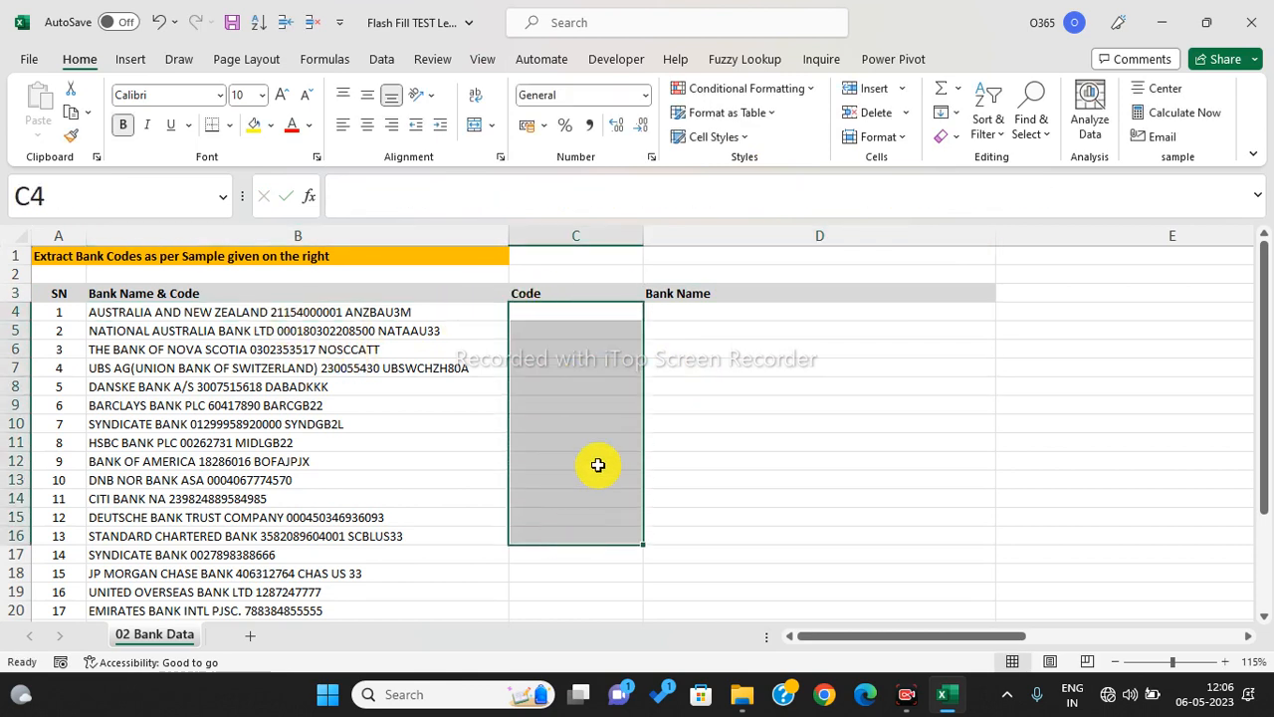
pyautogui.moveTo(728, 312); pyautogui.dragTo(757, 540)
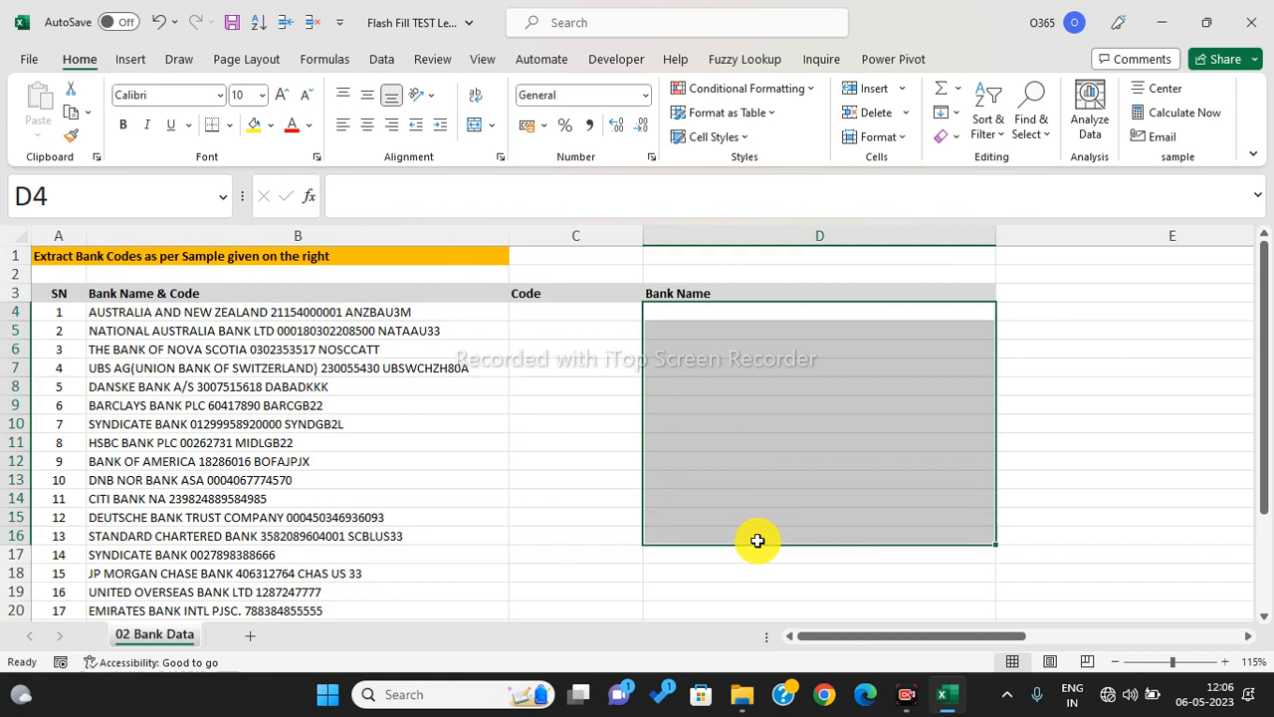
pyautogui.click(752, 477)
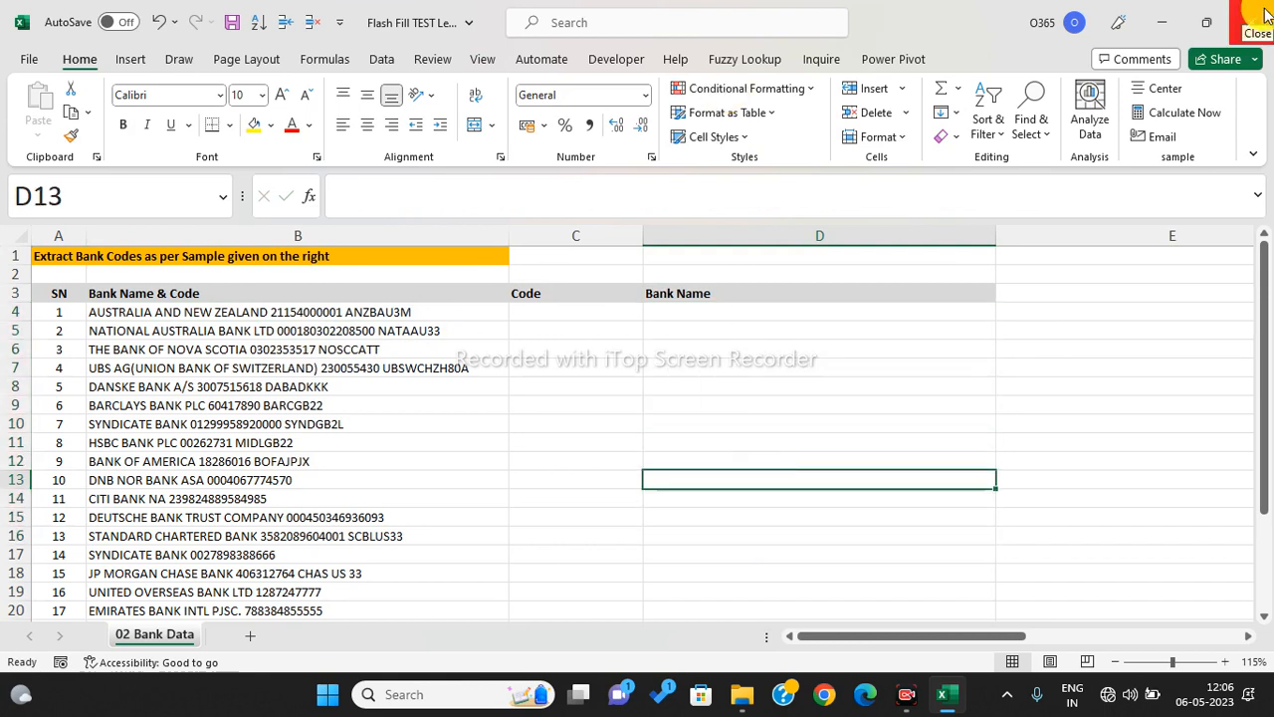
pyautogui.click(1267, 12)
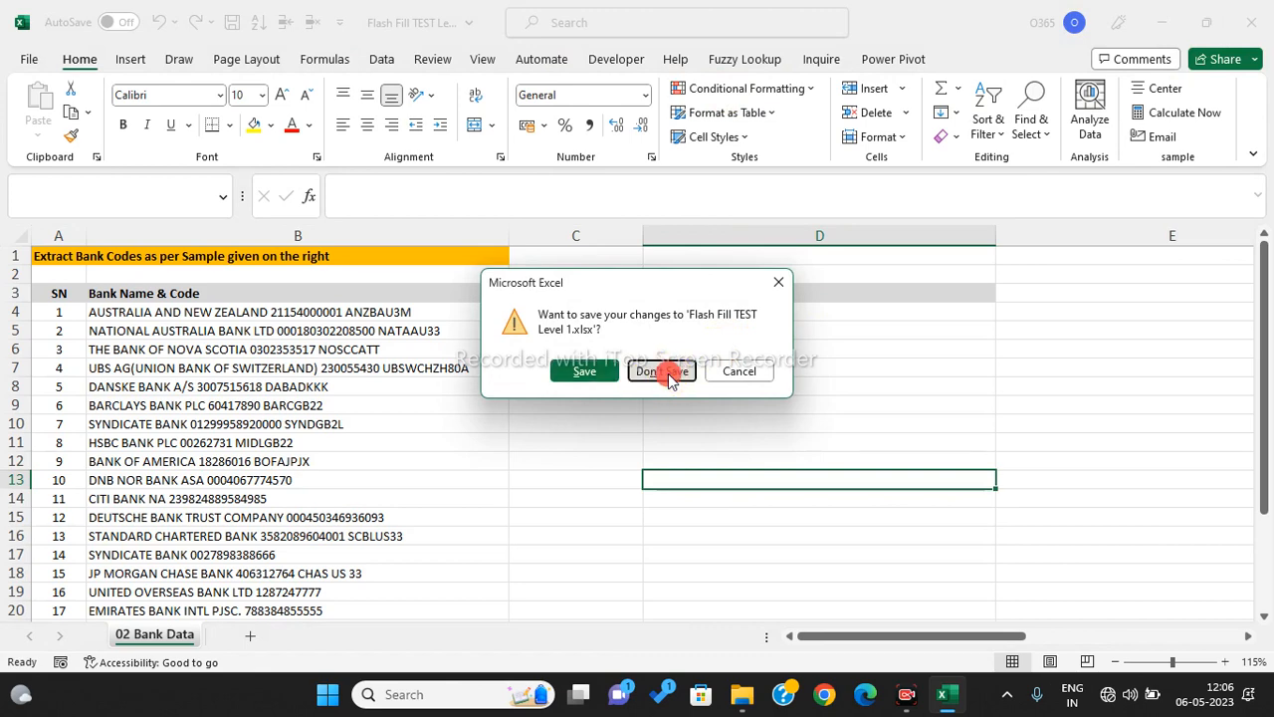
# - Discard the bank workbook changes and open Excel Shortcut from the Day 1 folder
pyautogui.click(664, 372)
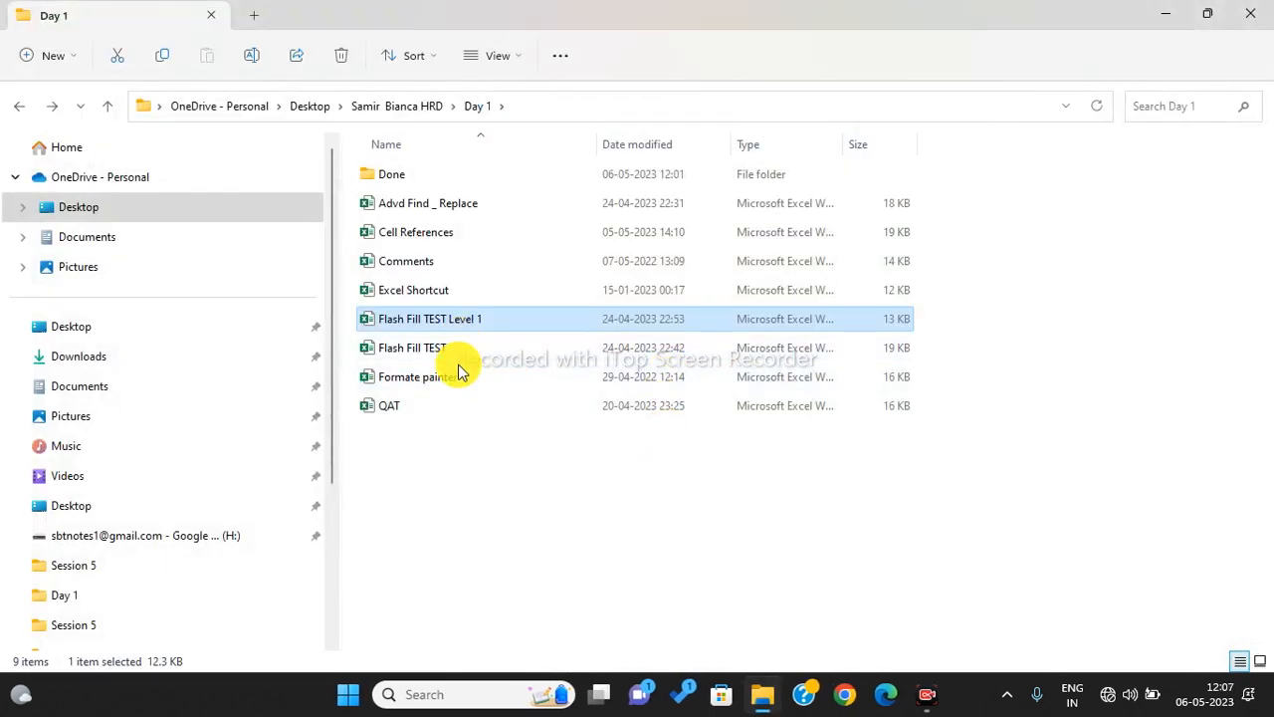
pyautogui.doubleClick(443, 292)
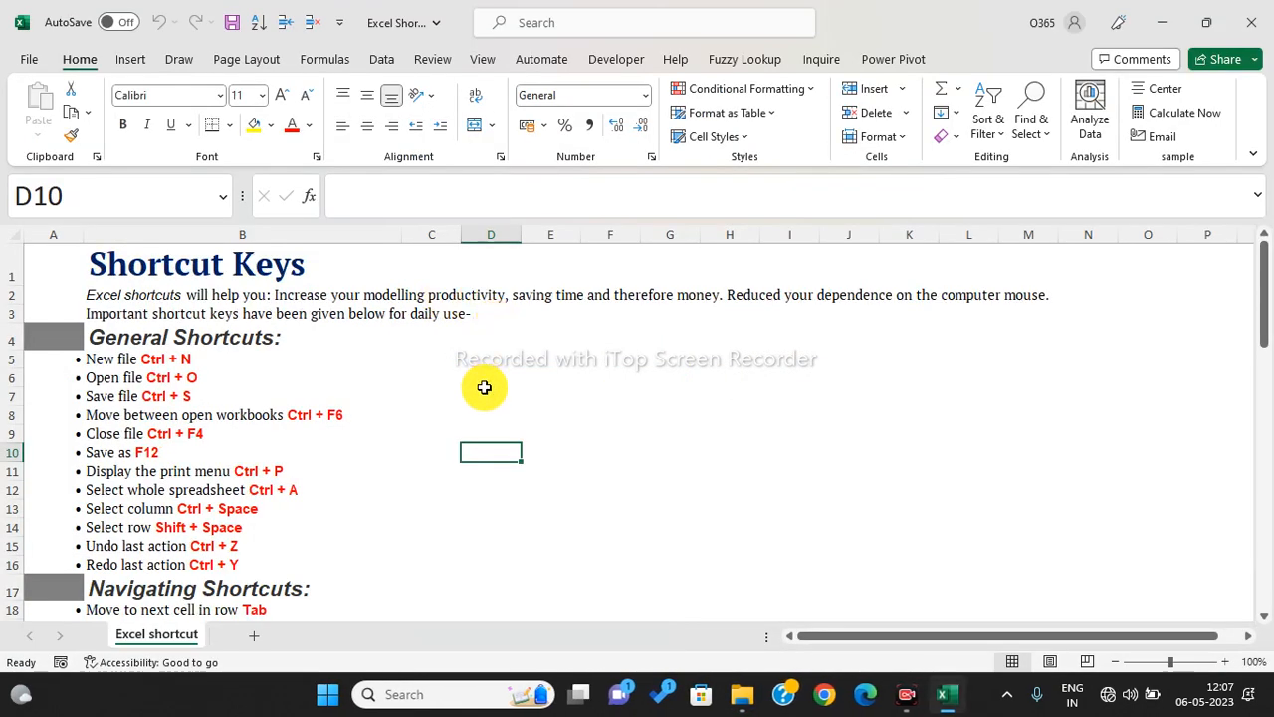
# - Select the general shortcuts B5:B15 and scroll down through the Shortcut Keys list
pyautogui.click(485, 390)
pyautogui.click(131, 361)
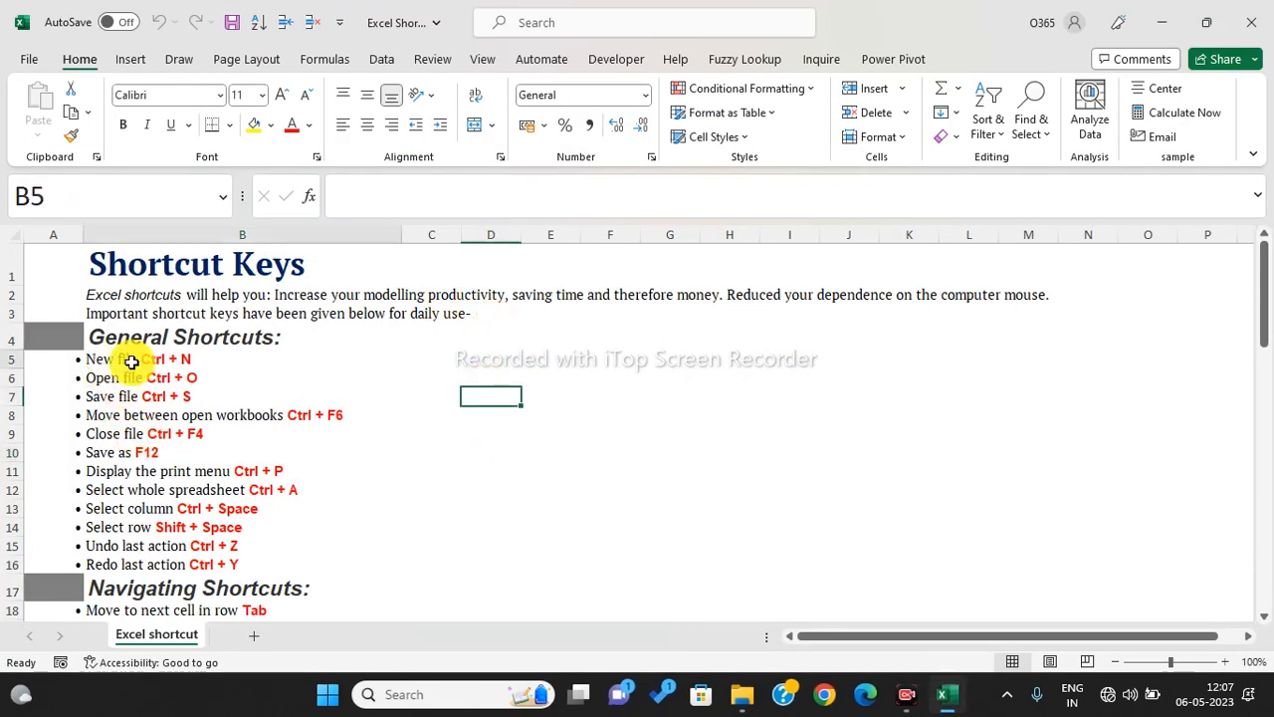
pyautogui.moveTo(131, 361); pyautogui.dragTo(221, 538)
pyautogui.scroll(-4, 240, 520)
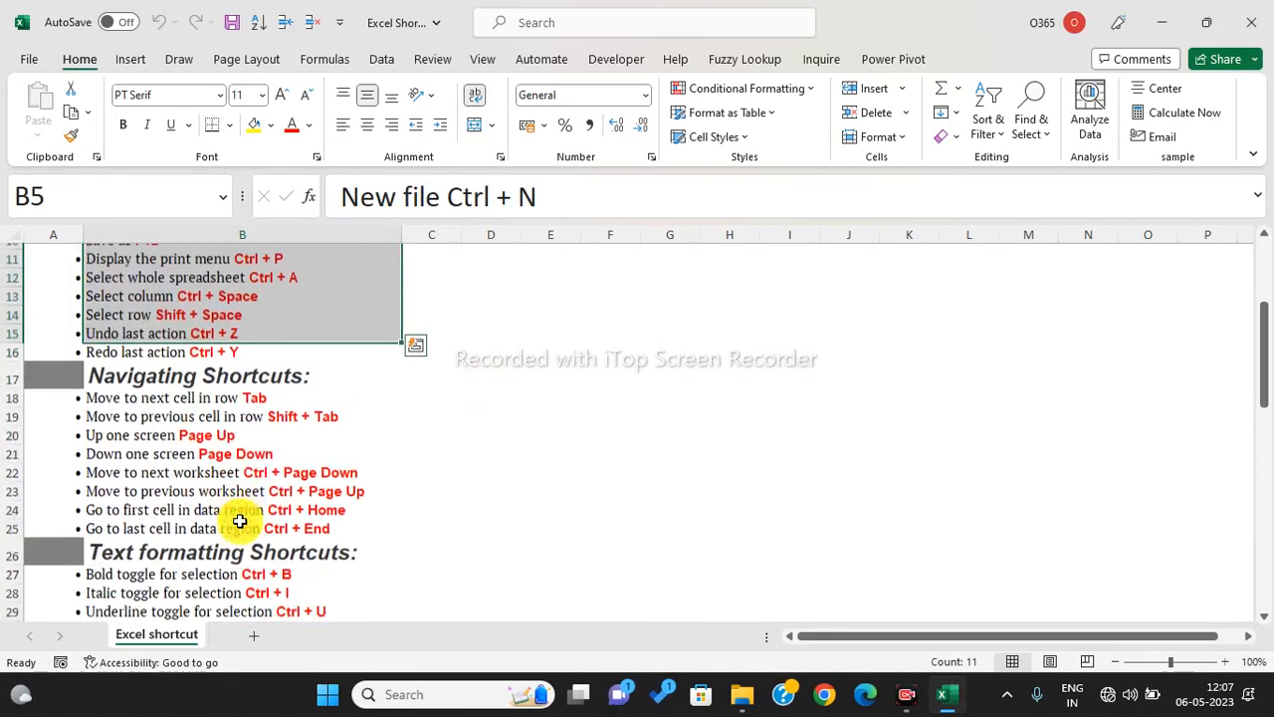
pyautogui.scroll(-4, 240, 520)
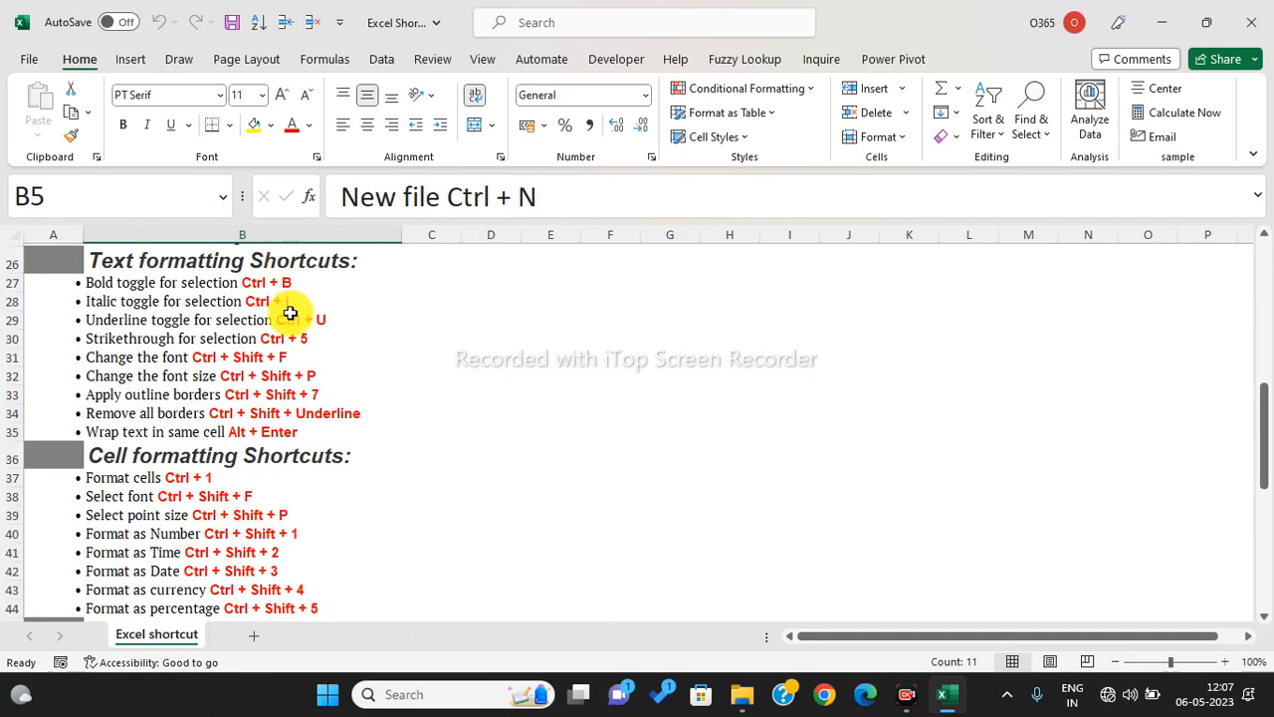
pyautogui.scroll(-5, 293, 319)
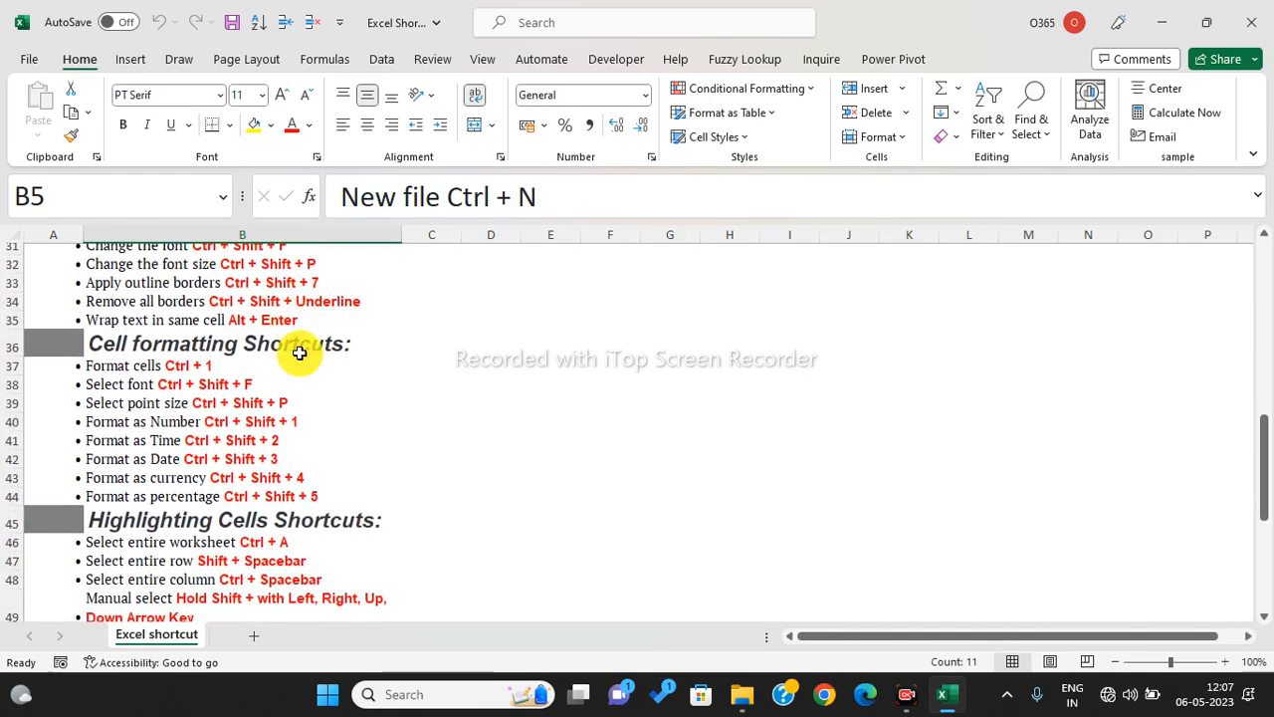
pyautogui.scroll(-4, 304, 379)
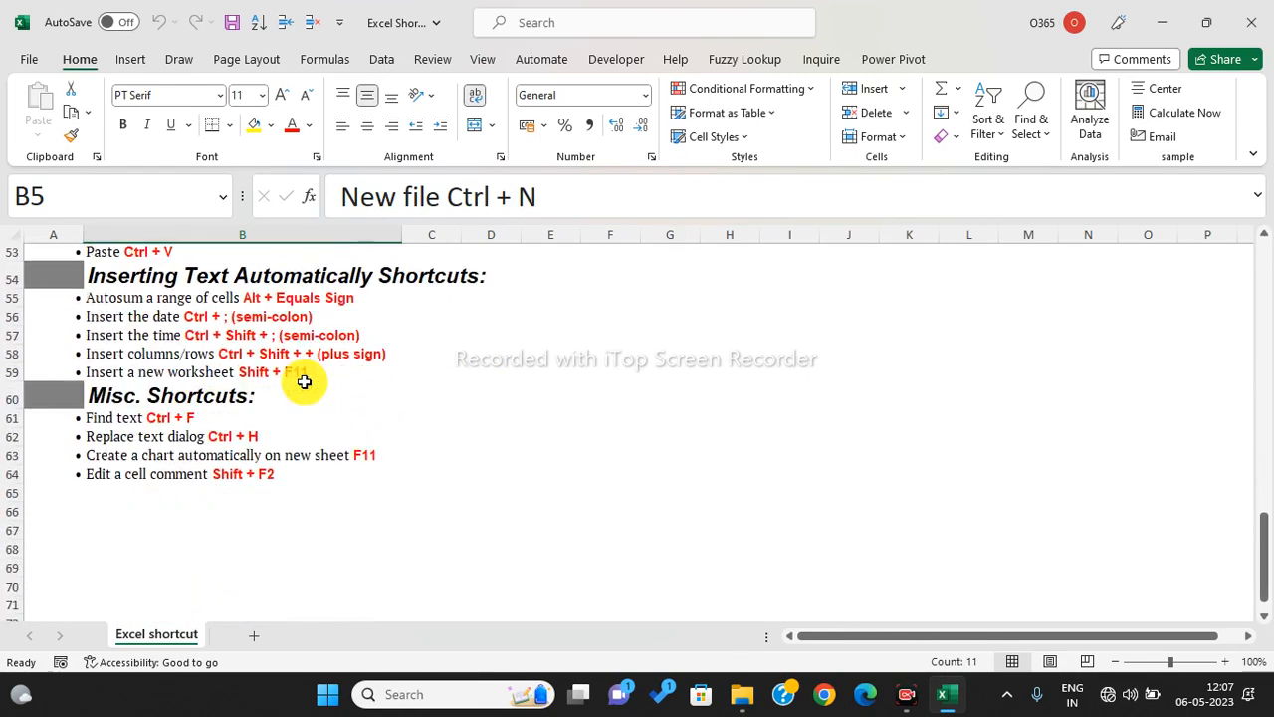
# - Scroll back to the top, close Excel Shortcut, and open Advd Find _ Replace
pyautogui.scroll(4, 303, 382)
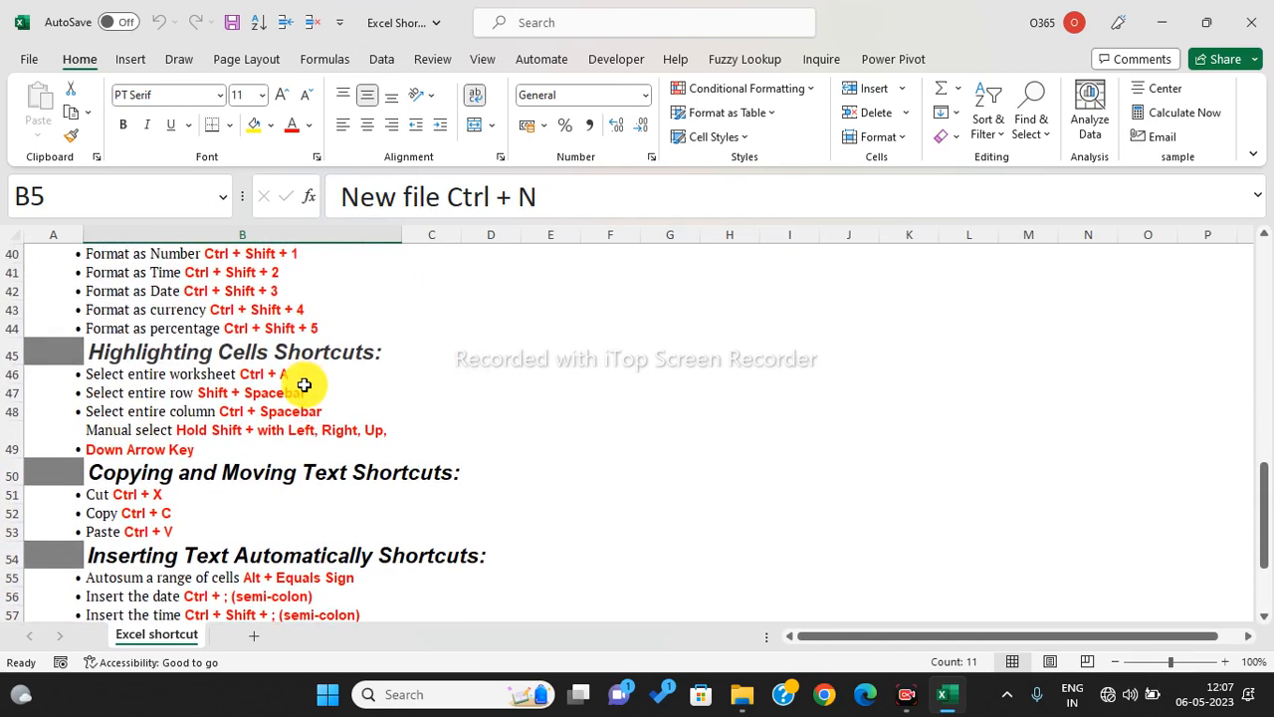
pyautogui.scroll(6, 304, 386)
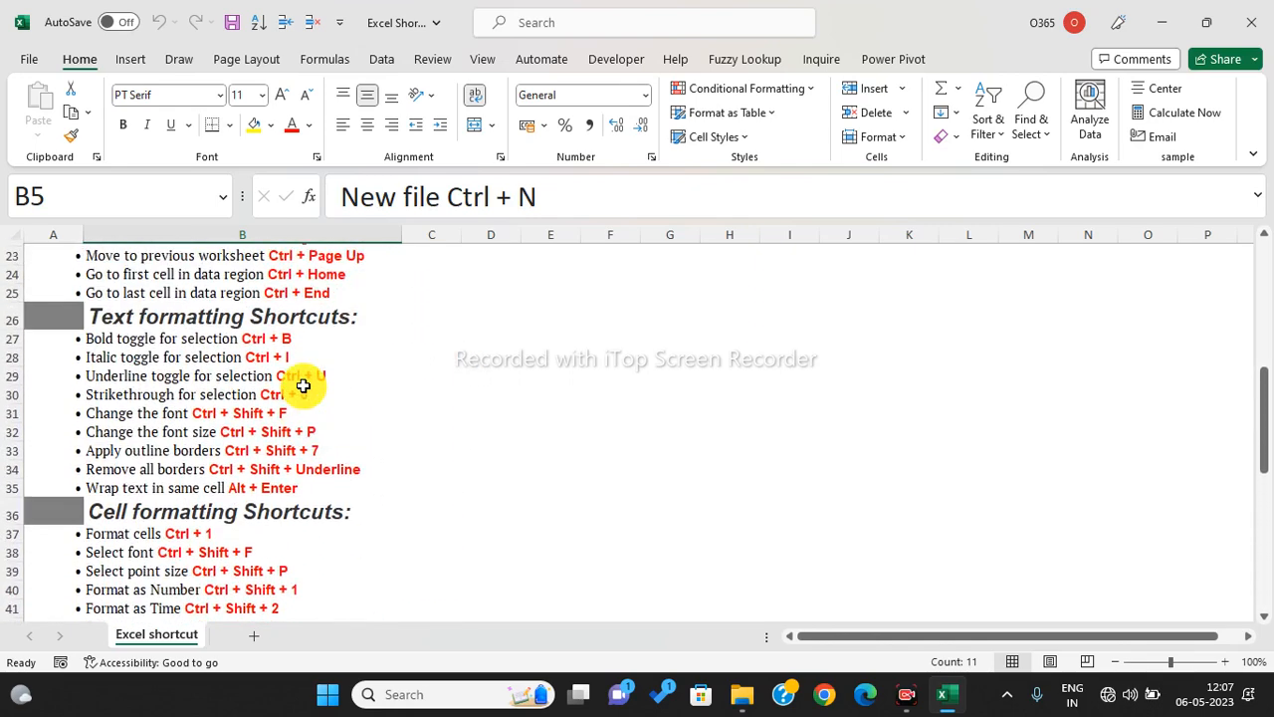
pyautogui.scroll(4, 503, 509)
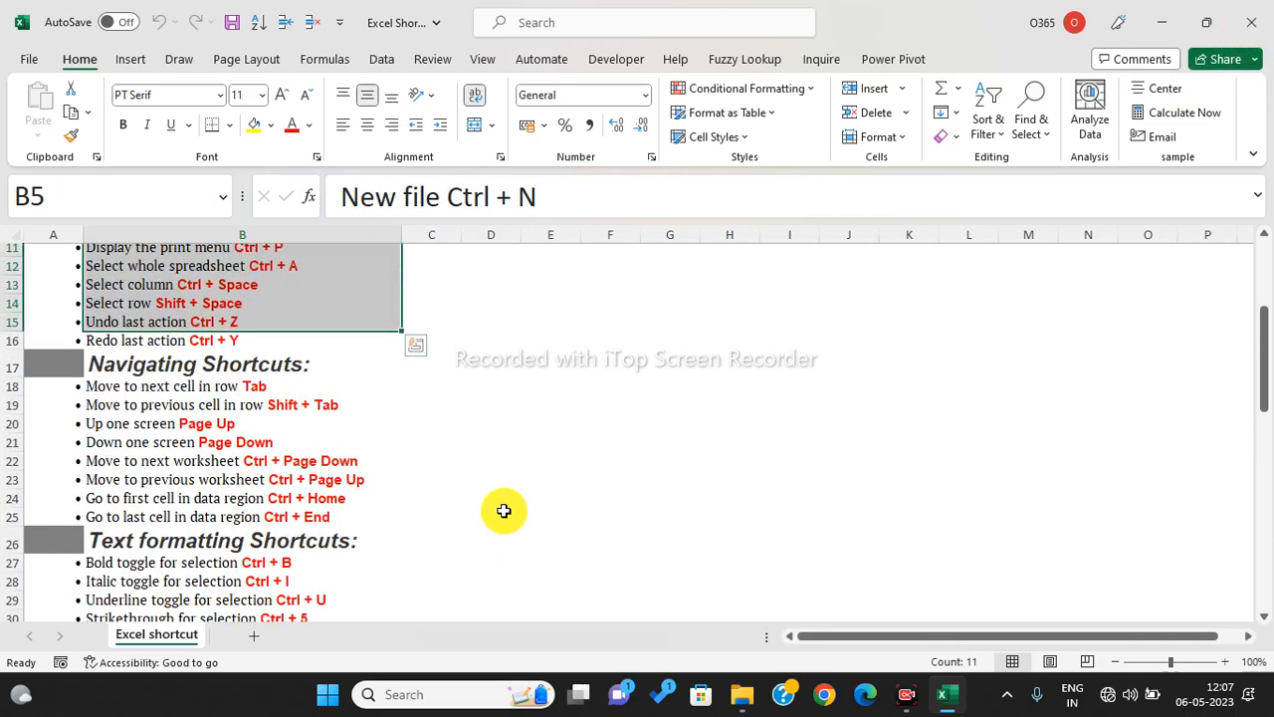
pyautogui.scroll(3, 454, 460)
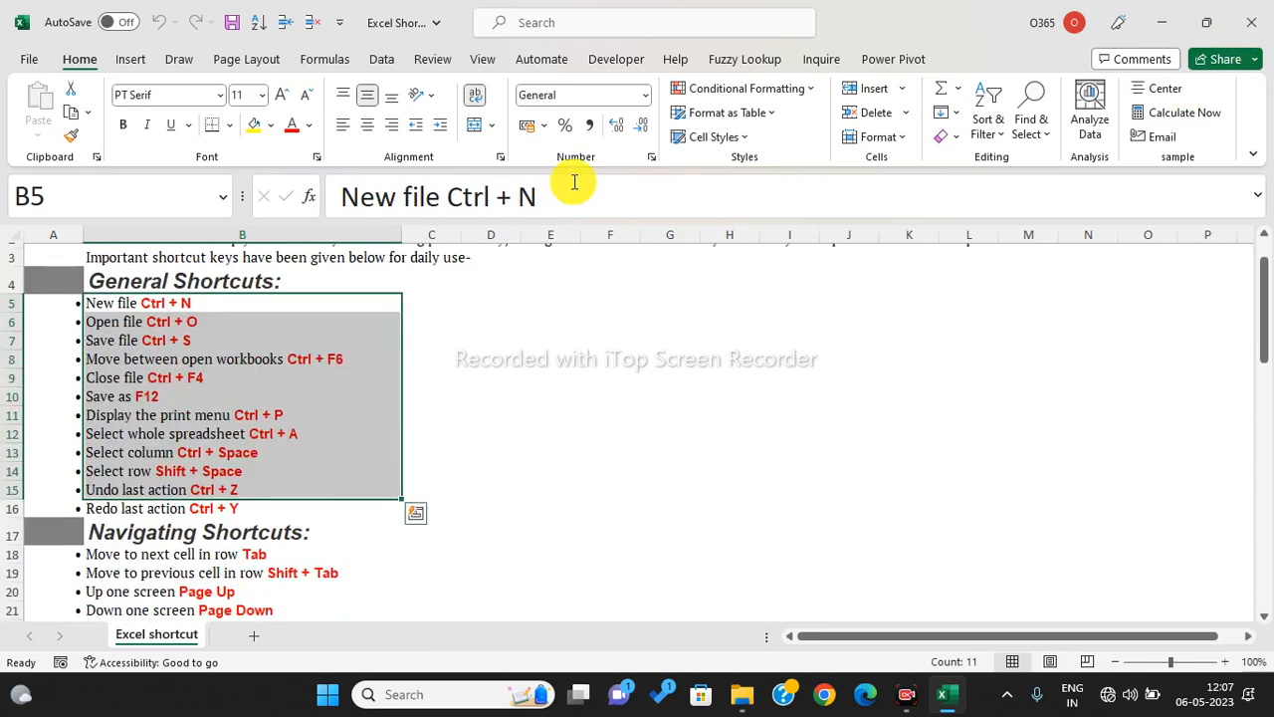
pyautogui.click(1252, 24)
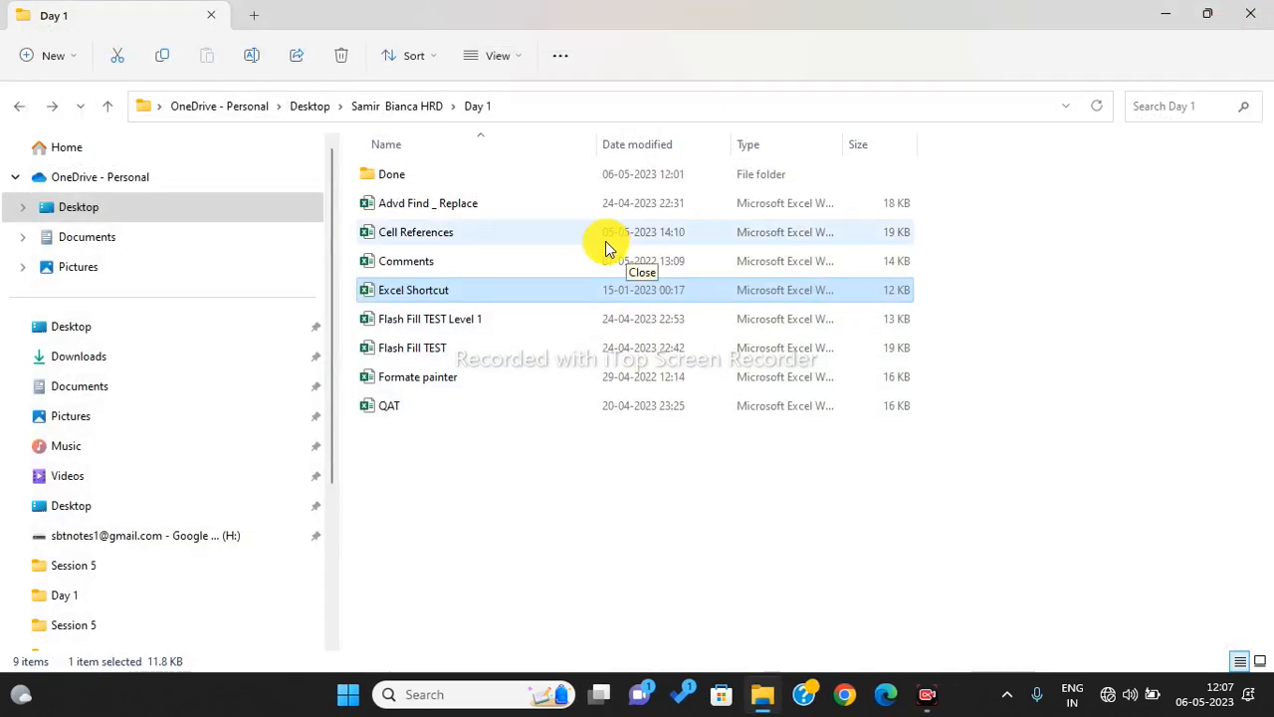
pyautogui.doubleClick(514, 211)
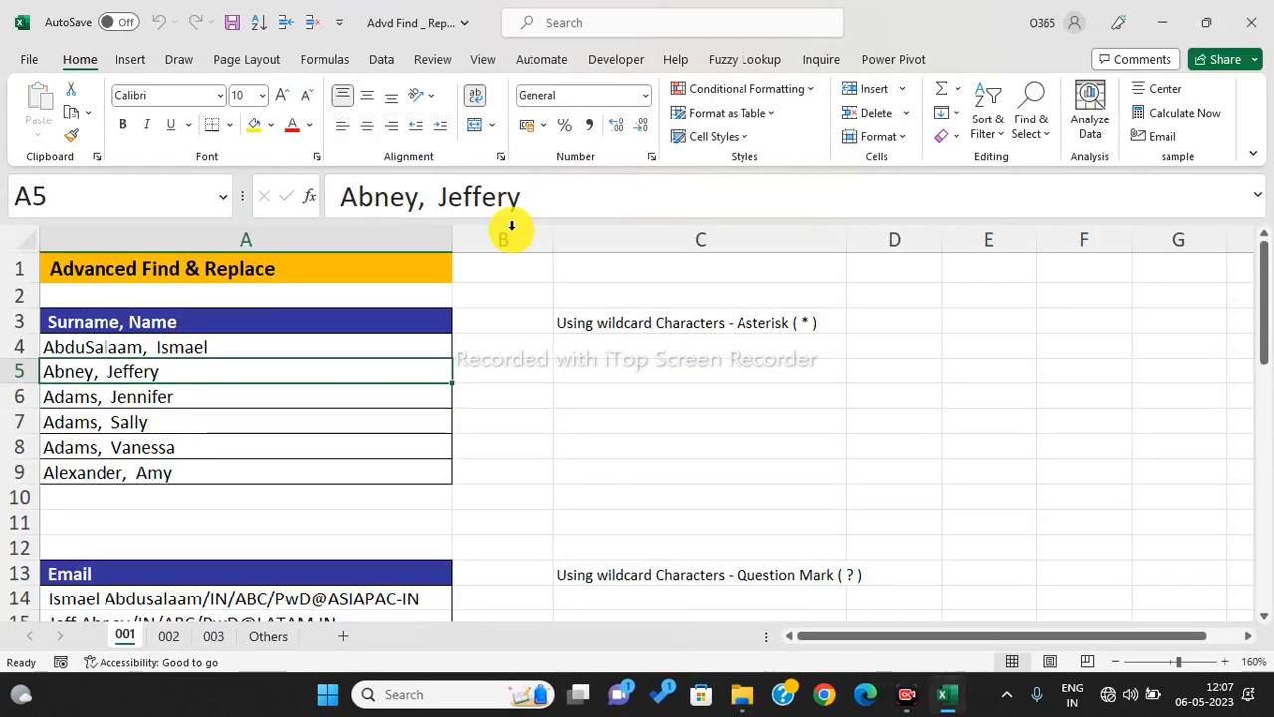
# - Copy the Surname, Name list A3:A9 and paste it into C3
pyautogui.click(585, 376)
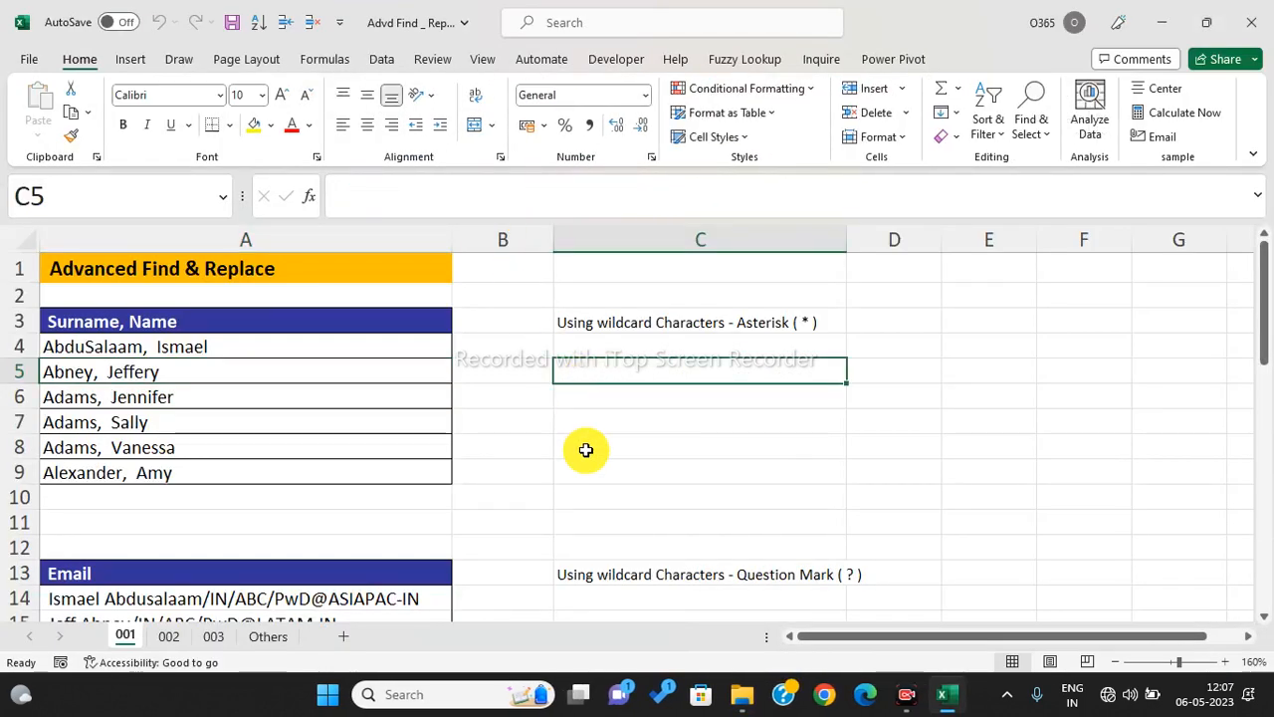
pyautogui.click(305, 417)
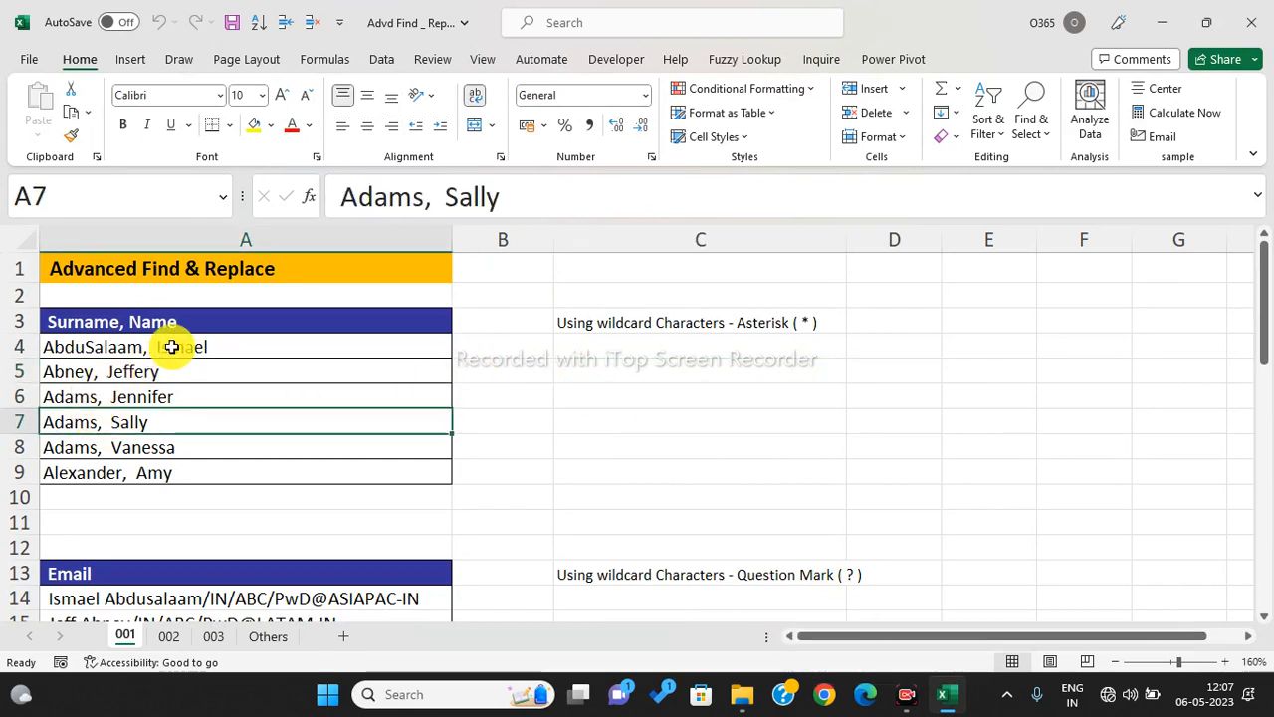
pyautogui.moveTo(166, 322); pyautogui.dragTo(182, 486)
pyautogui.hotkey('ctrl', 'c')
pyautogui.click(616, 315)
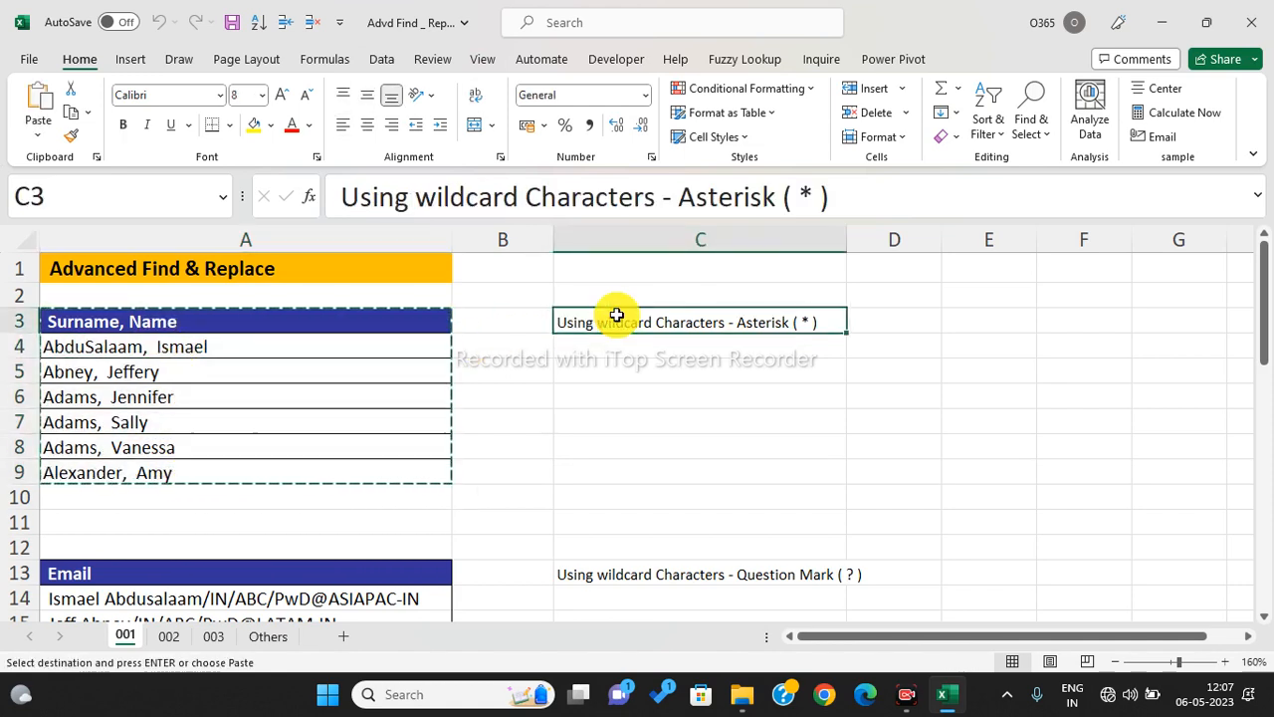
pyautogui.hotkey('ctrl', 'v')
pyautogui.click(625, 428)
pyautogui.press('Escape')
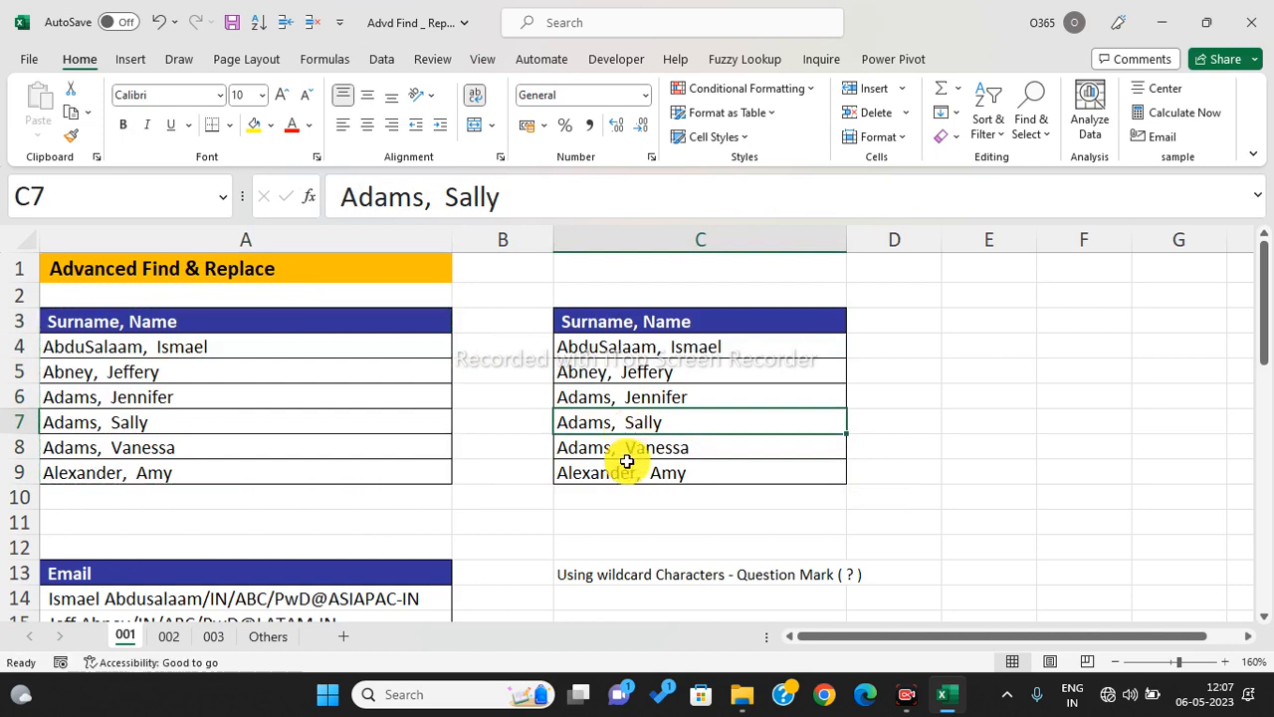
# - Compare the original and pasted names, selecting A4:A9, C4:C9 and the empty B4:B10 between them
pyautogui.click(626, 463)
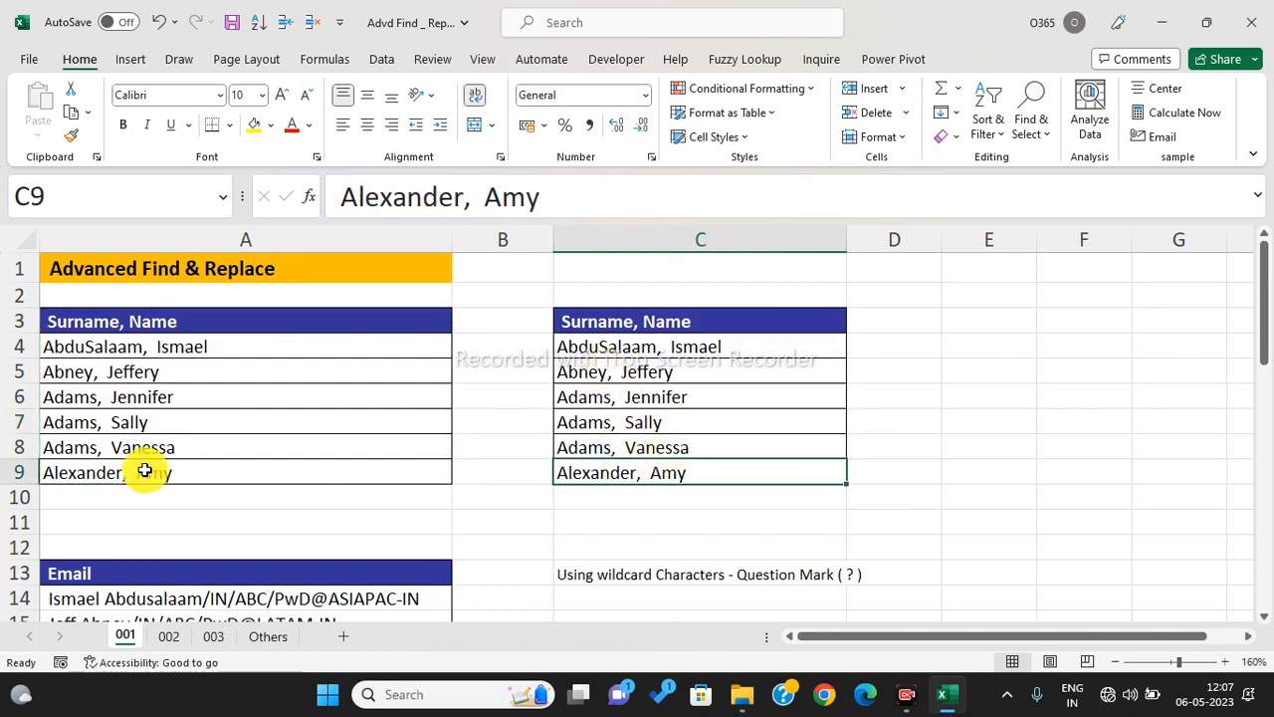
pyautogui.moveTo(138, 348); pyautogui.dragTo(161, 490)
pyautogui.moveTo(565, 347); pyautogui.dragTo(631, 483)
pyautogui.click(622, 397)
pyautogui.click(149, 426)
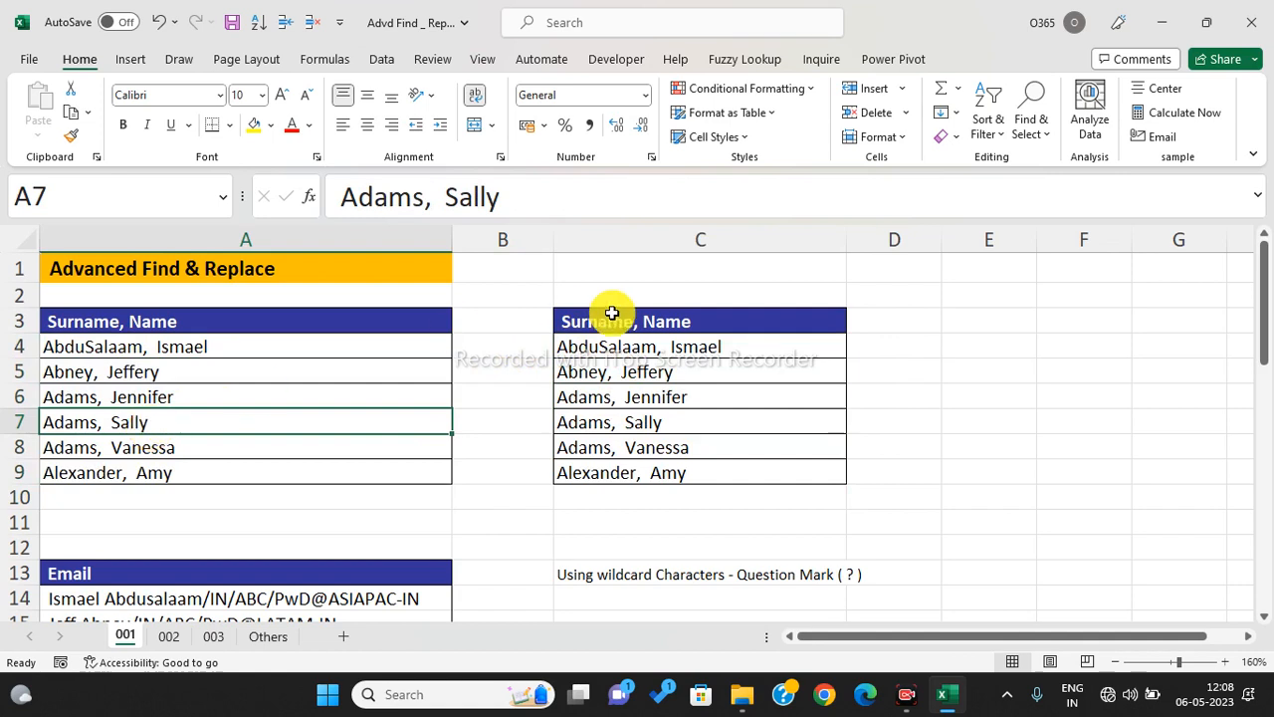
pyautogui.click(655, 347)
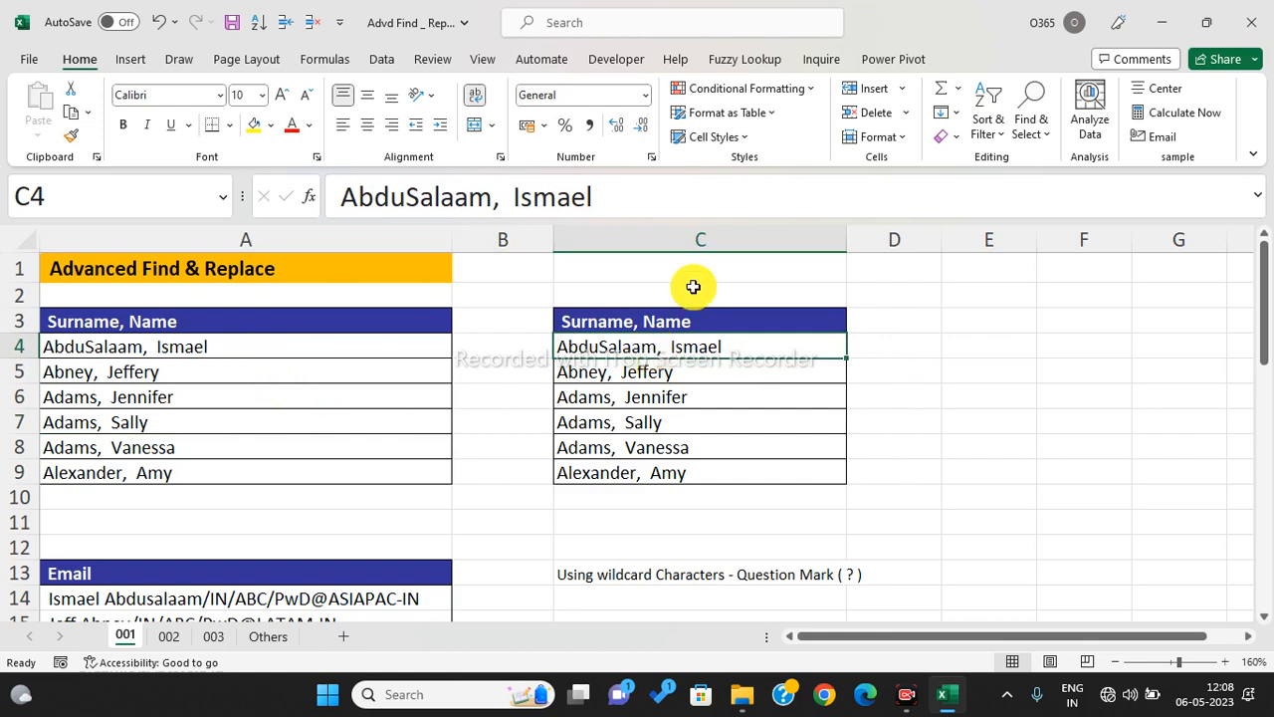
pyautogui.moveTo(508, 349); pyautogui.dragTo(538, 489)
pyautogui.click(350, 448)
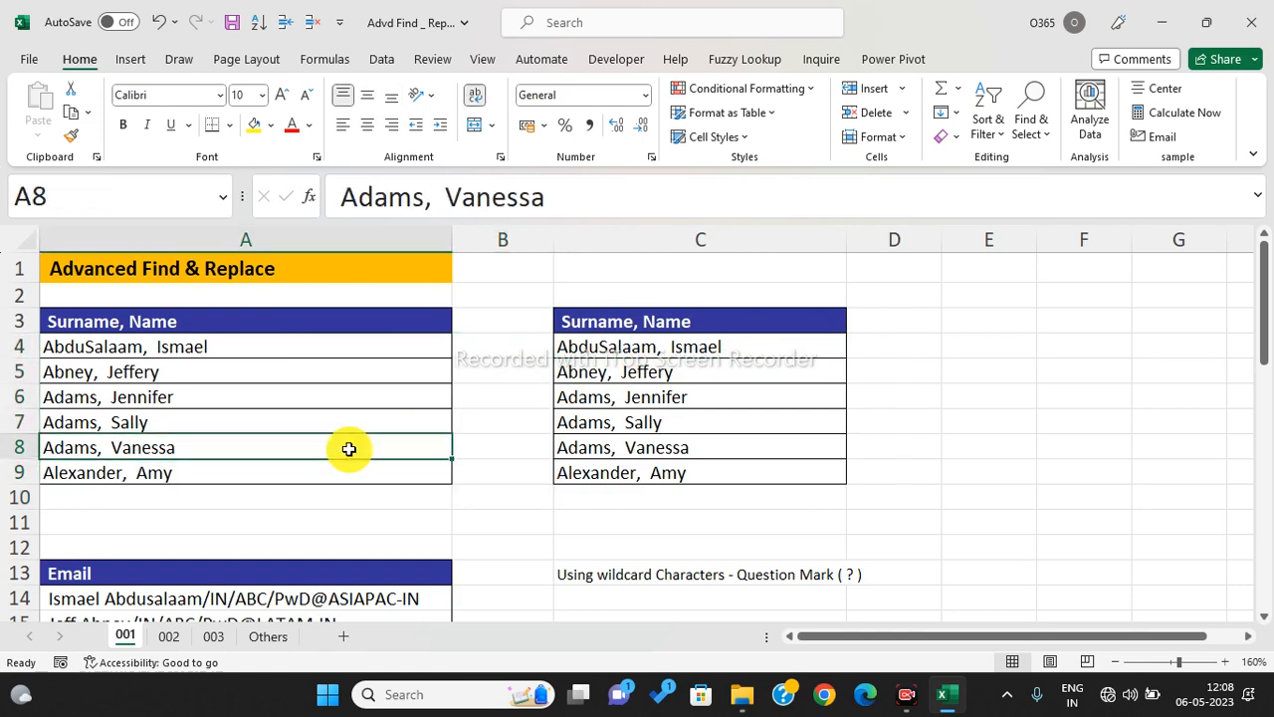
# - Replace ',*' with nothing in A4:A9 so only the surnames remain (6 replacements)
pyautogui.moveTo(228, 344); pyautogui.dragTo(238, 468)
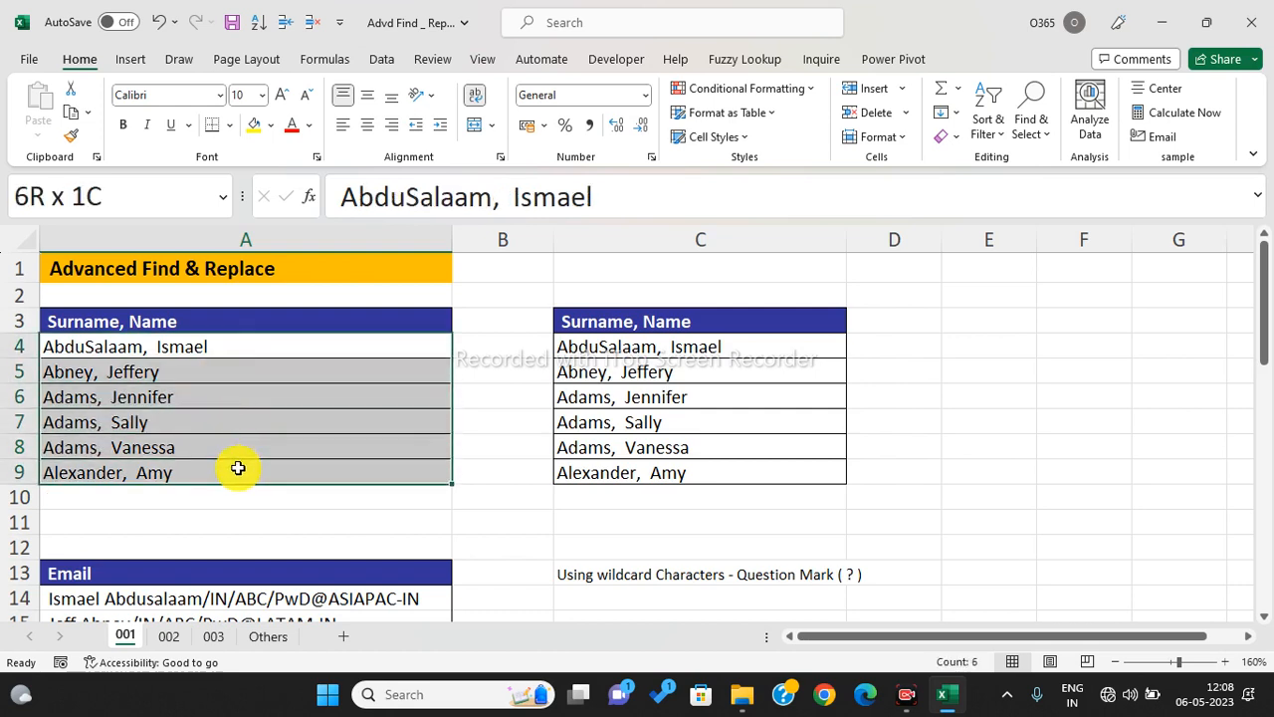
pyautogui.moveTo(238, 468); pyautogui.dragTo(238, 468)
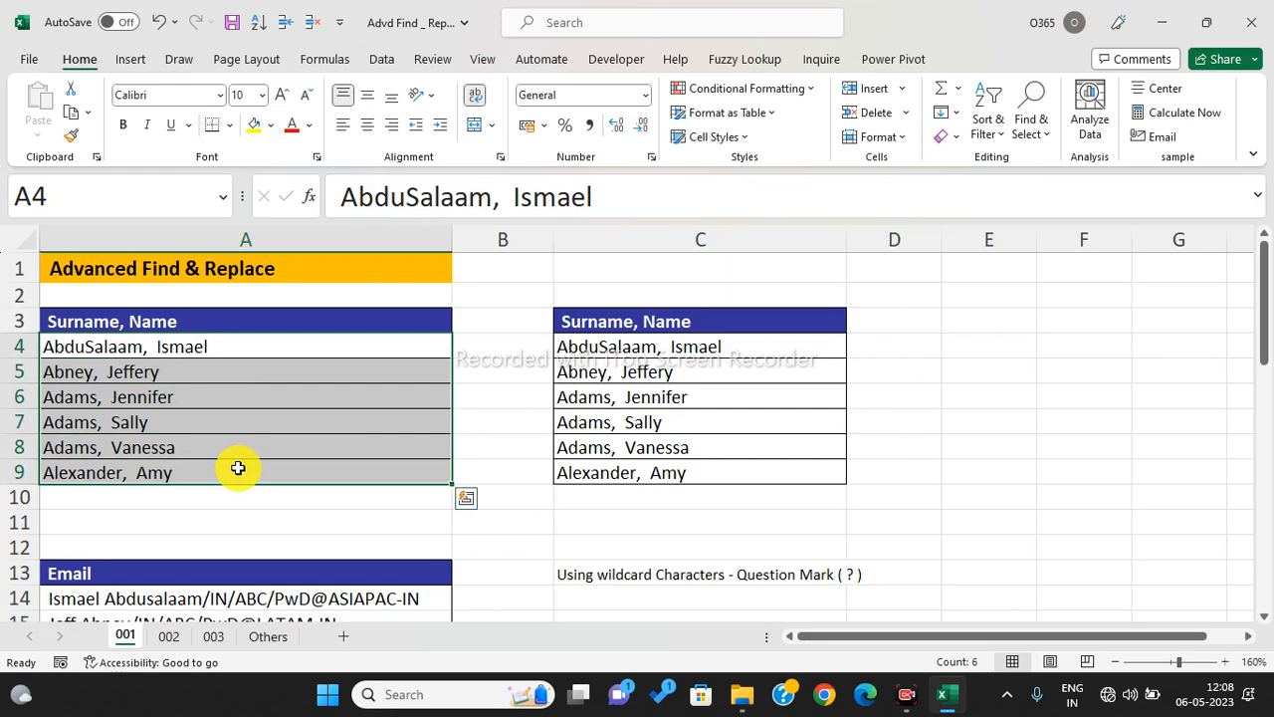
pyautogui.hotkey('ctrl', 'f')
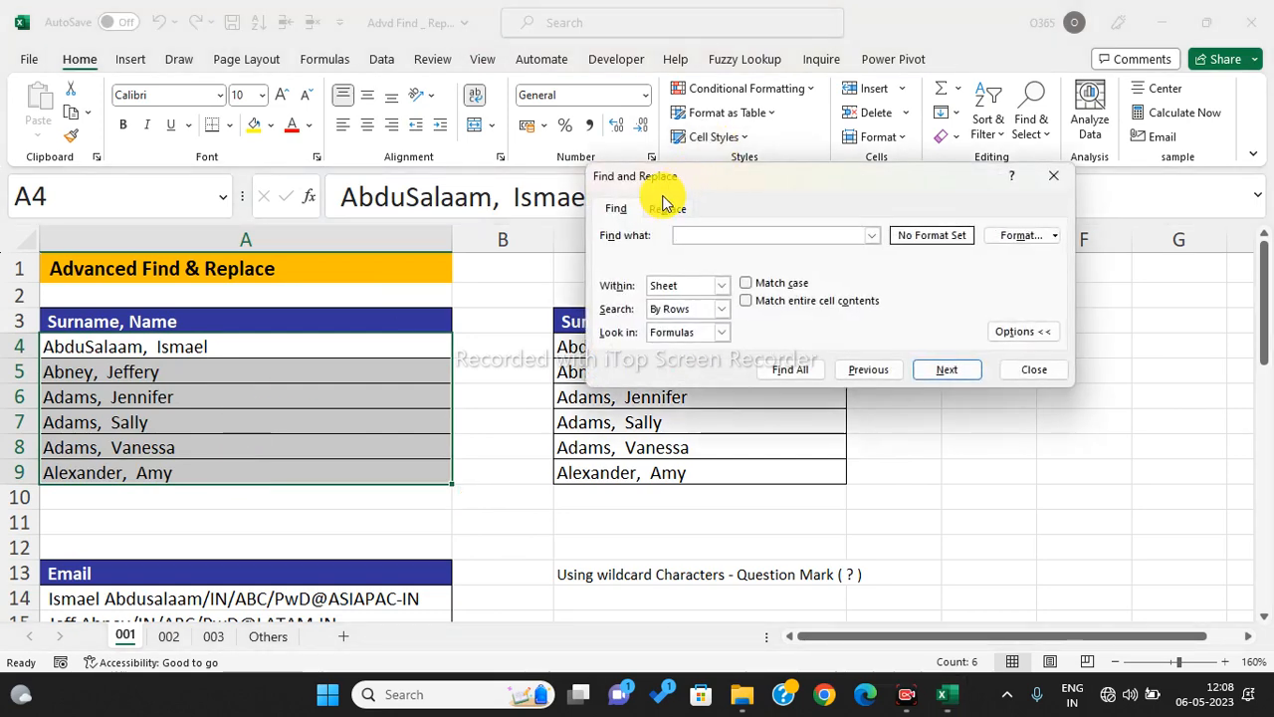
pyautogui.click(665, 205)
pyautogui.moveTo(730, 182); pyautogui.dragTo(745, 179)
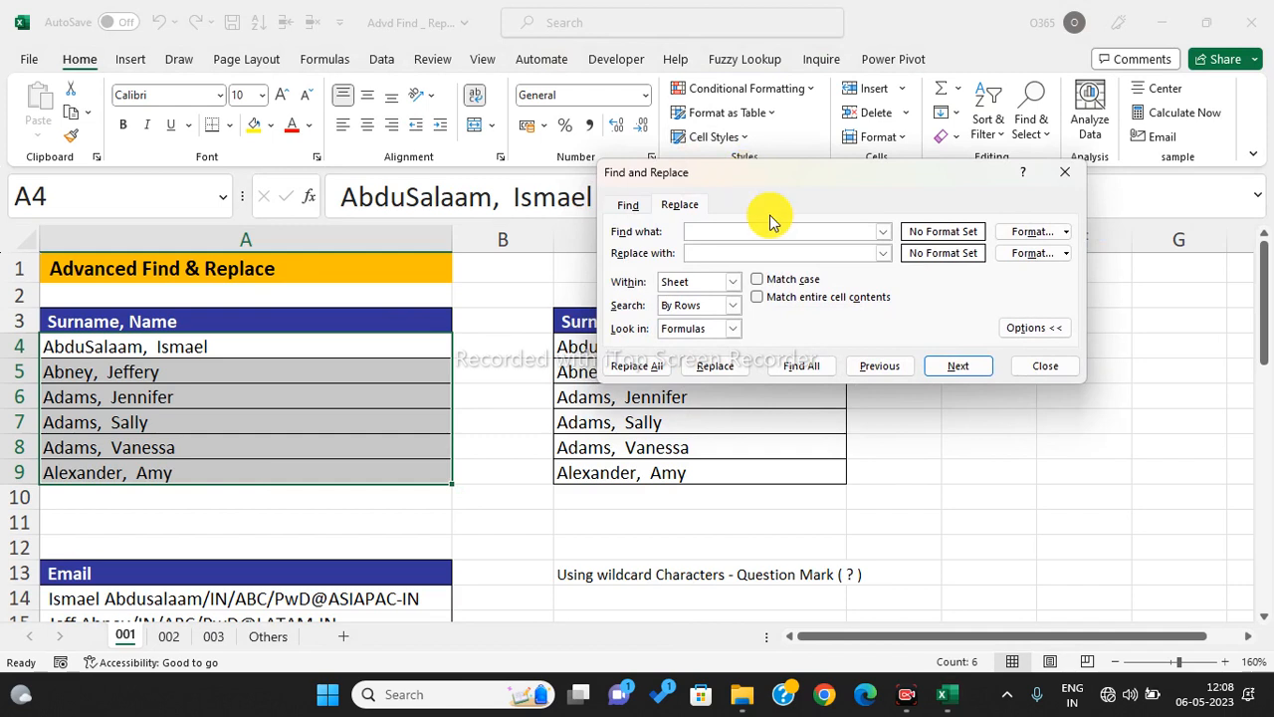
pyautogui.click(722, 236)
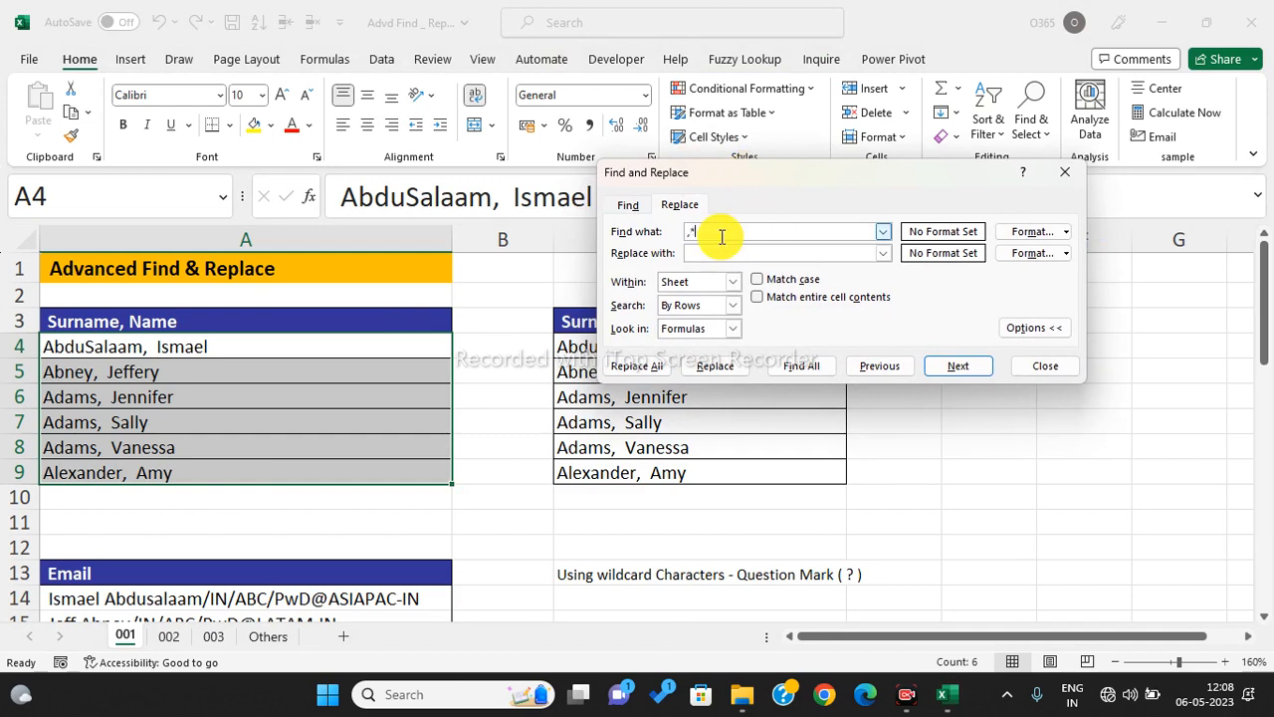
pyautogui.click(722, 235)
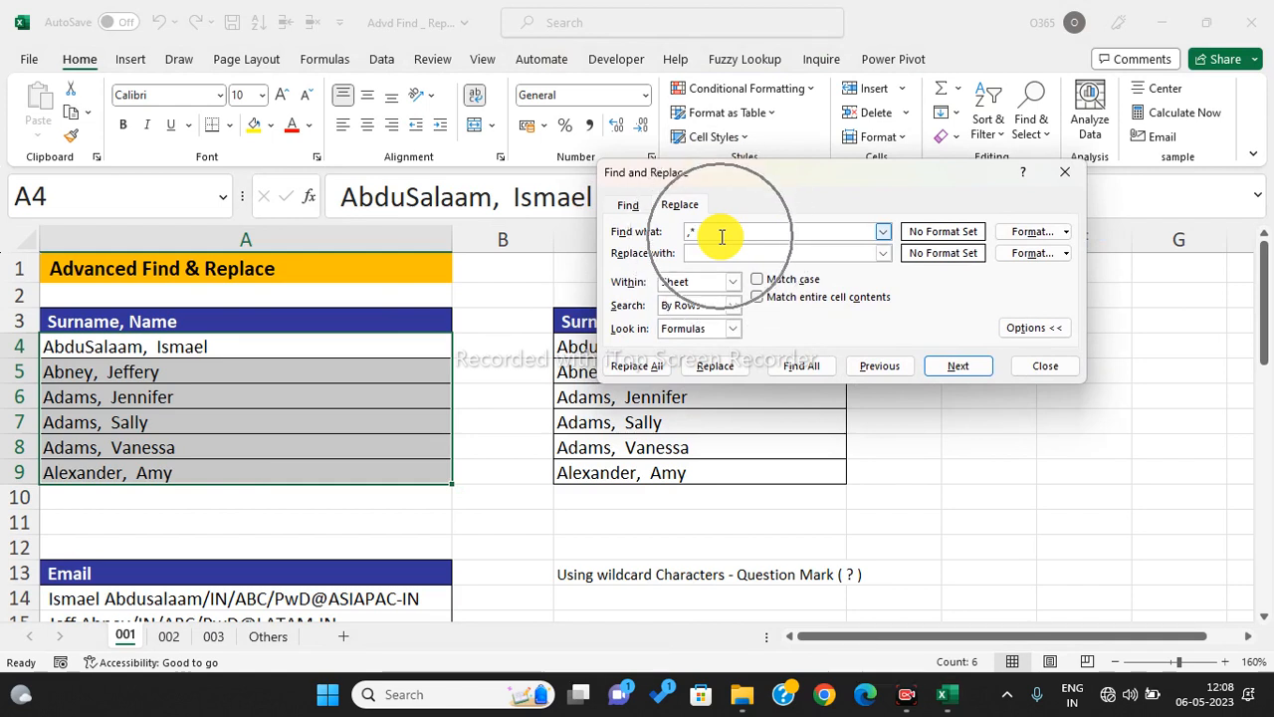
pyautogui.click(677, 205)
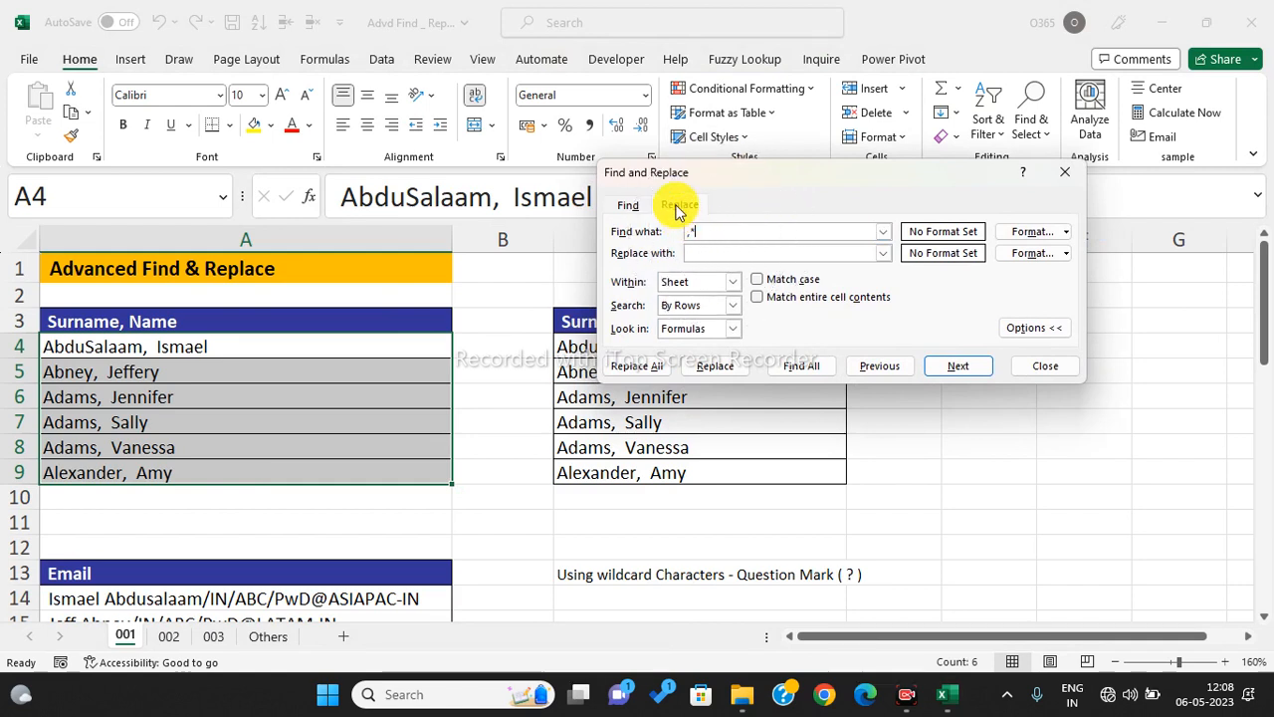
pyautogui.click(698, 251)
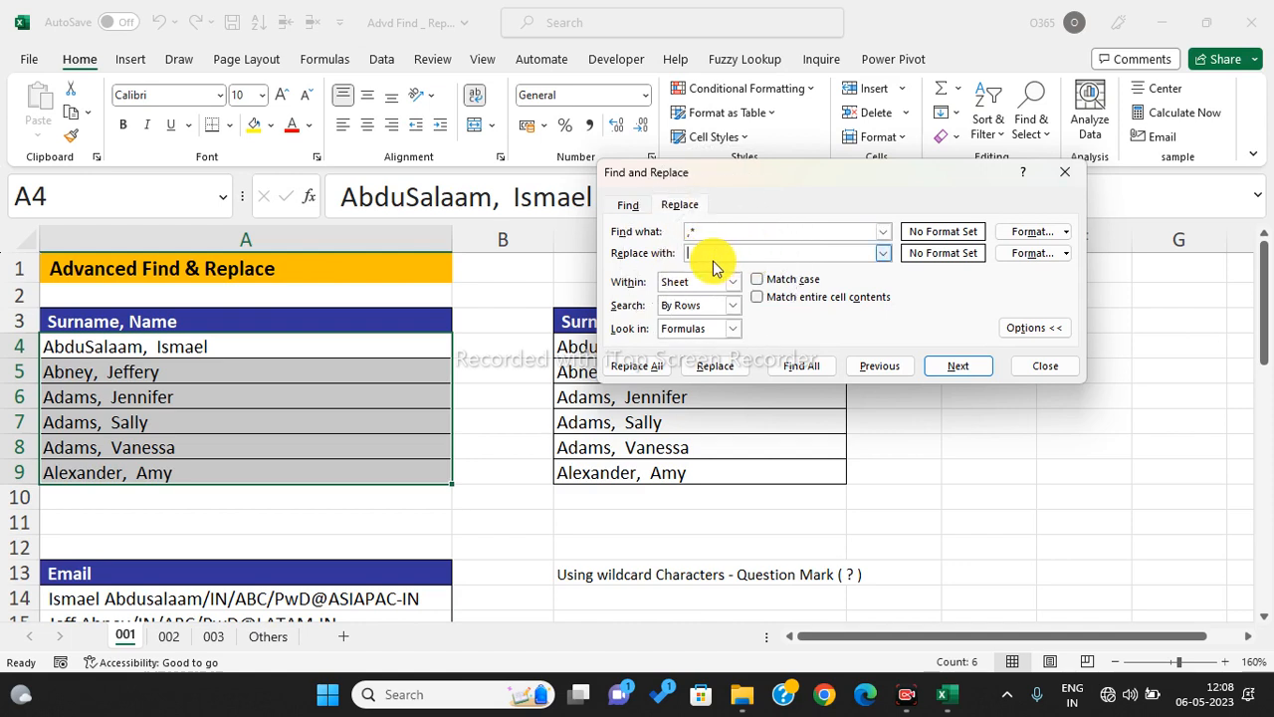
pyautogui.click(657, 365)
pyautogui.click(652, 398)
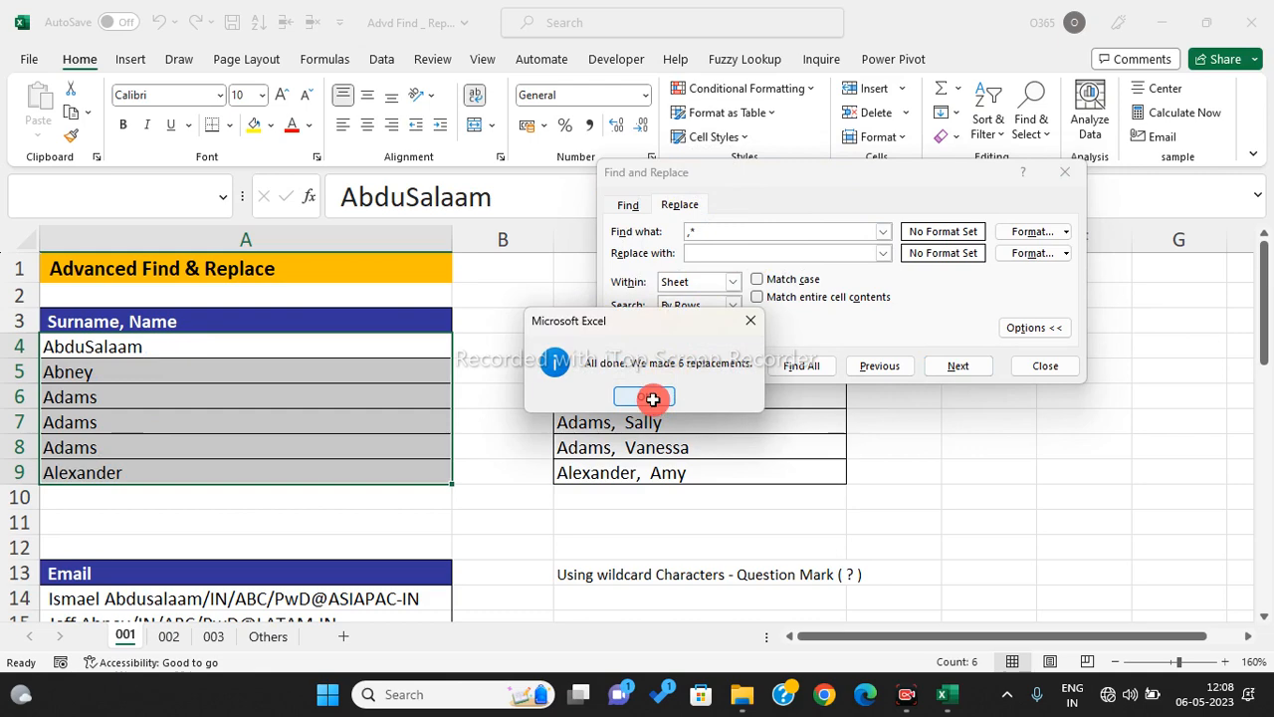
pyautogui.click(1038, 365)
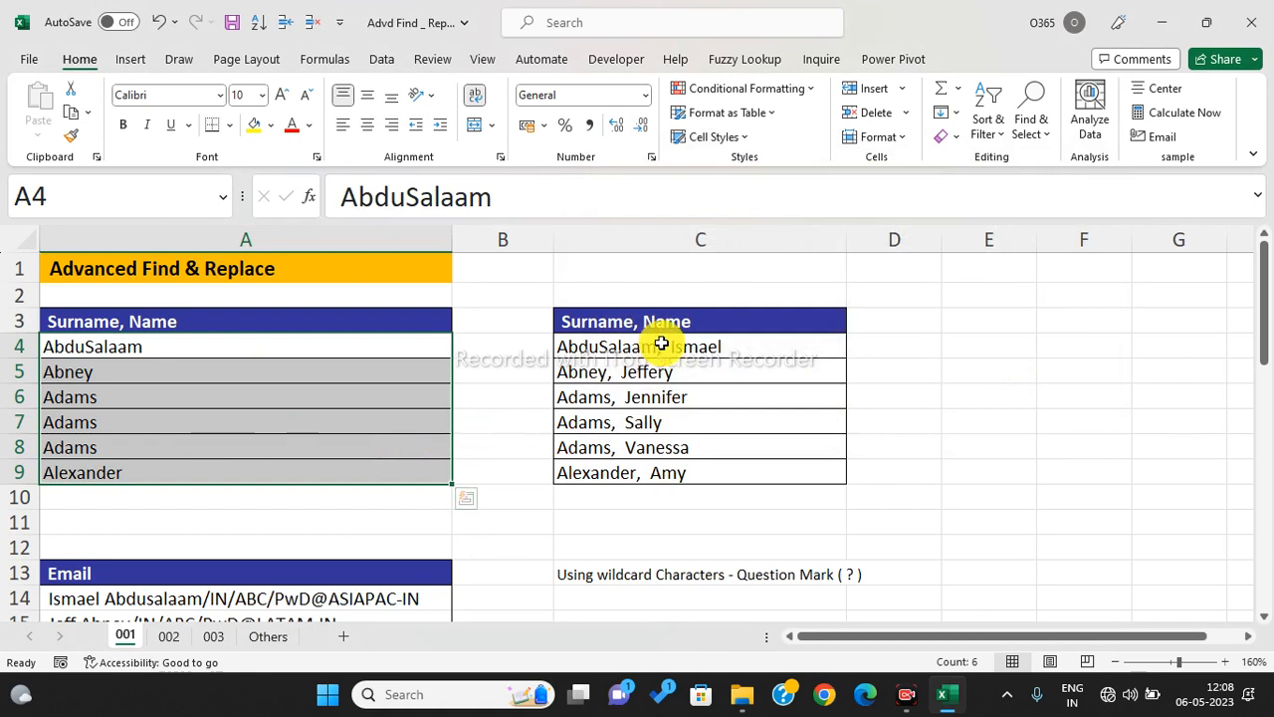
pyautogui.moveTo(662, 344); pyautogui.dragTo(674, 467)
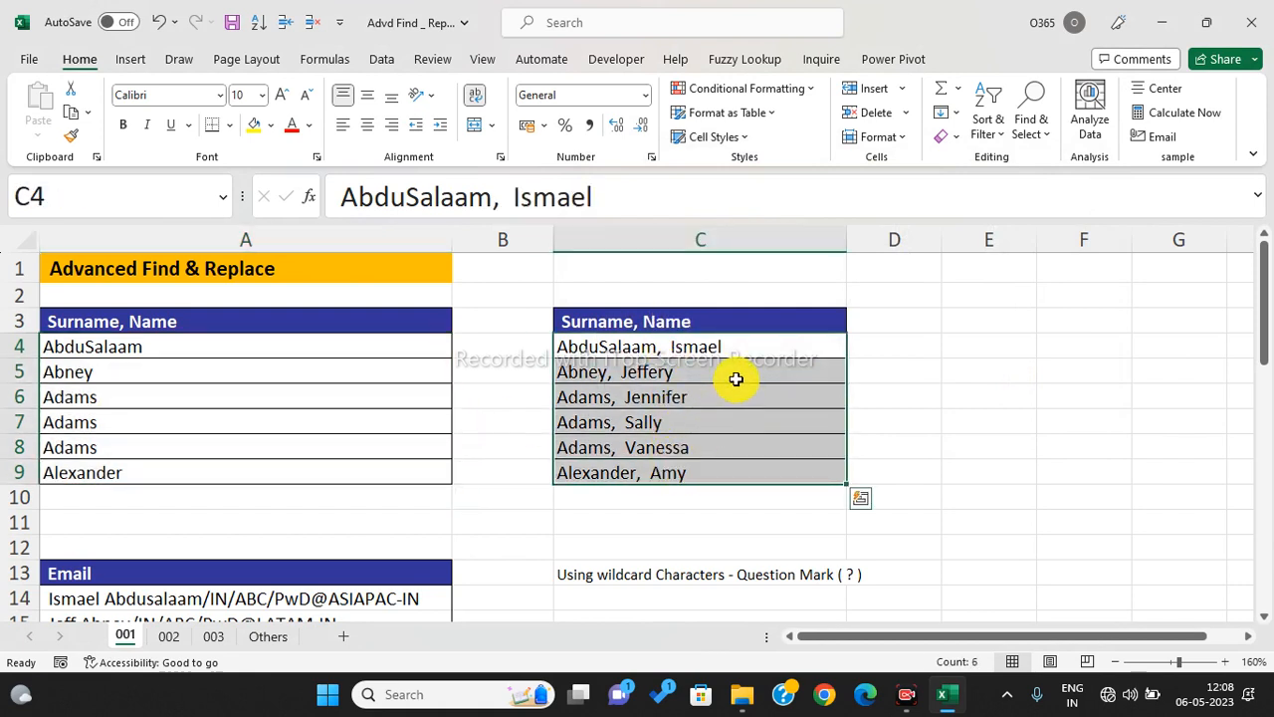
# - Replace '*,' with nothing in C4:C9 to drop the surnames and commas (6 replacements)
pyautogui.hotkey('ctrl', 'h')
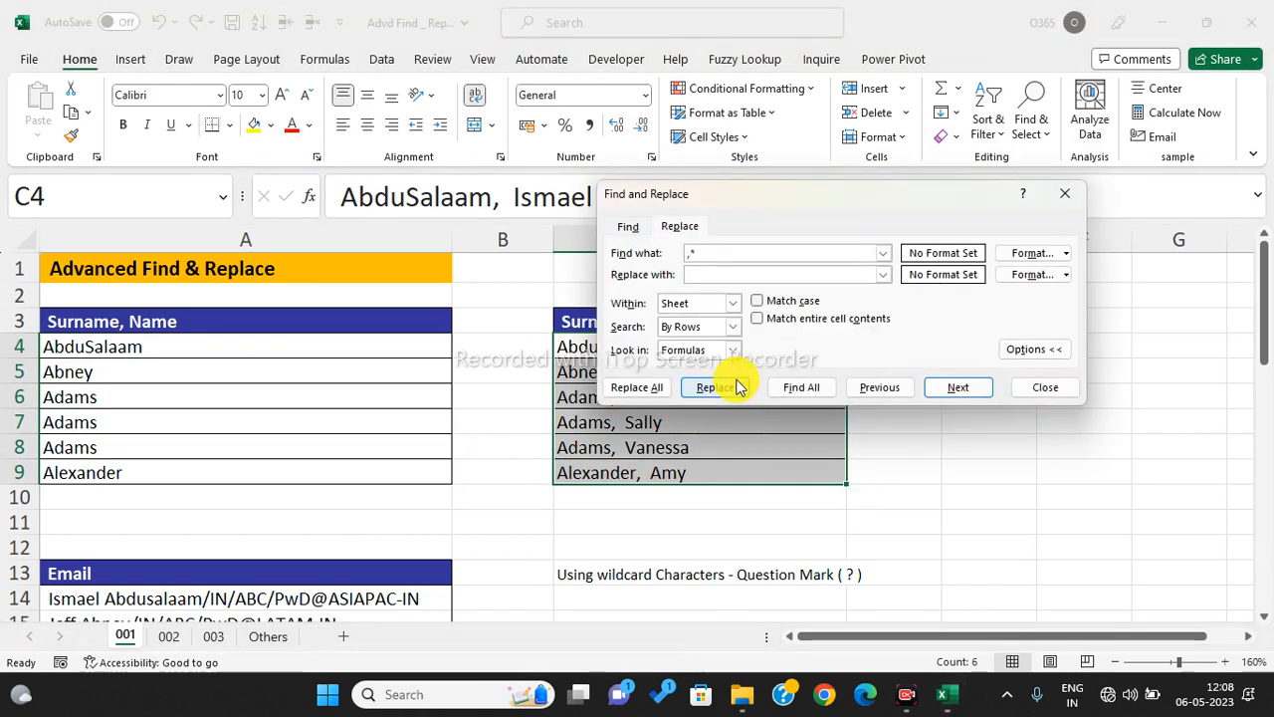
pyautogui.click(721, 274)
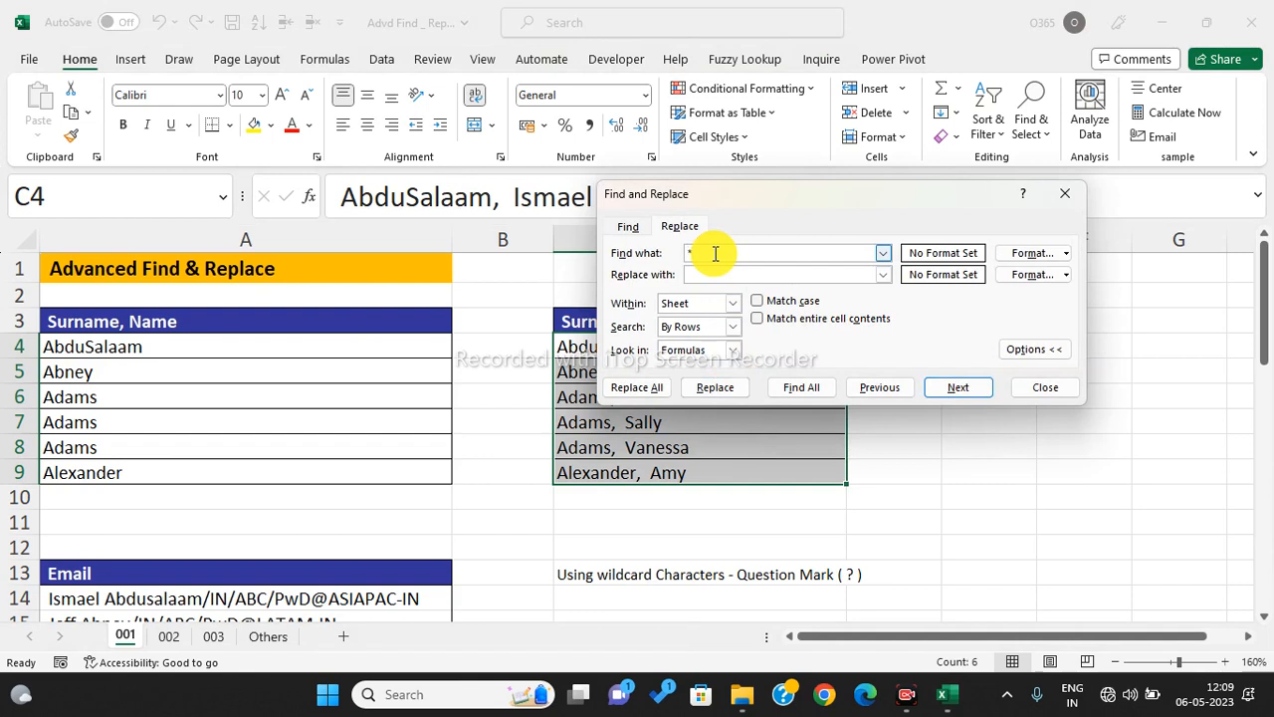
pyautogui.click(637, 388)
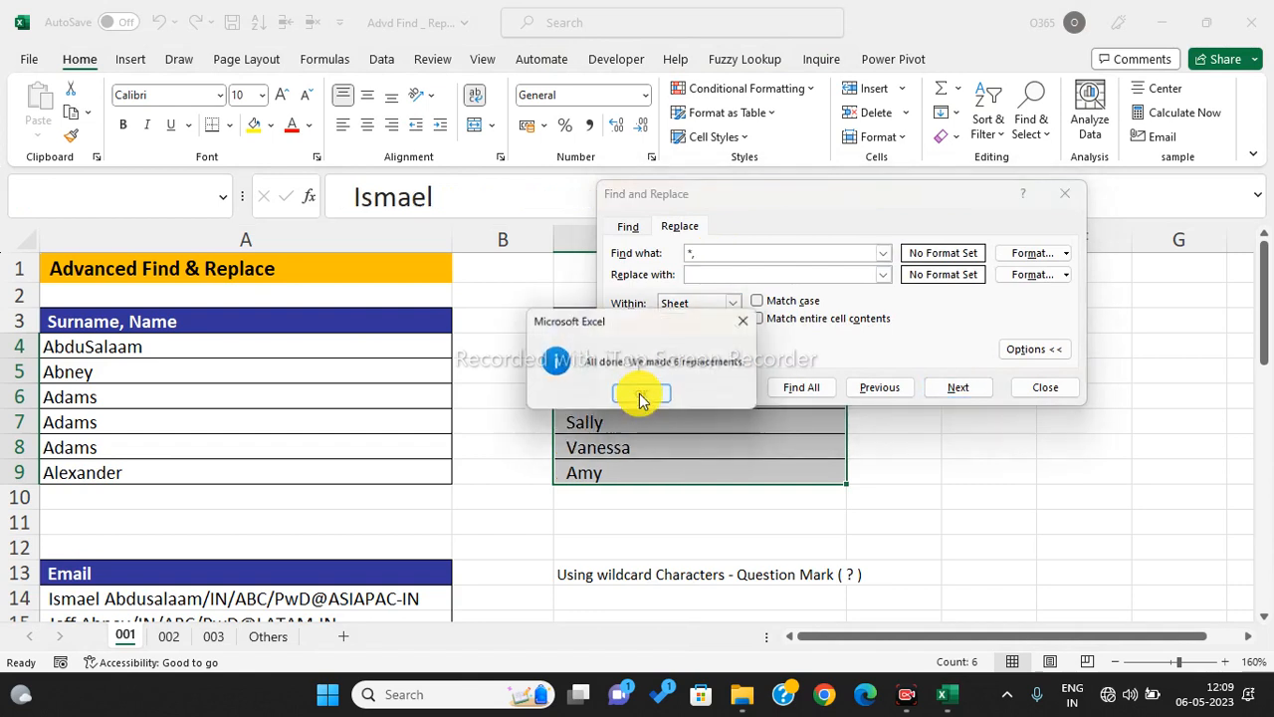
pyautogui.click(640, 397)
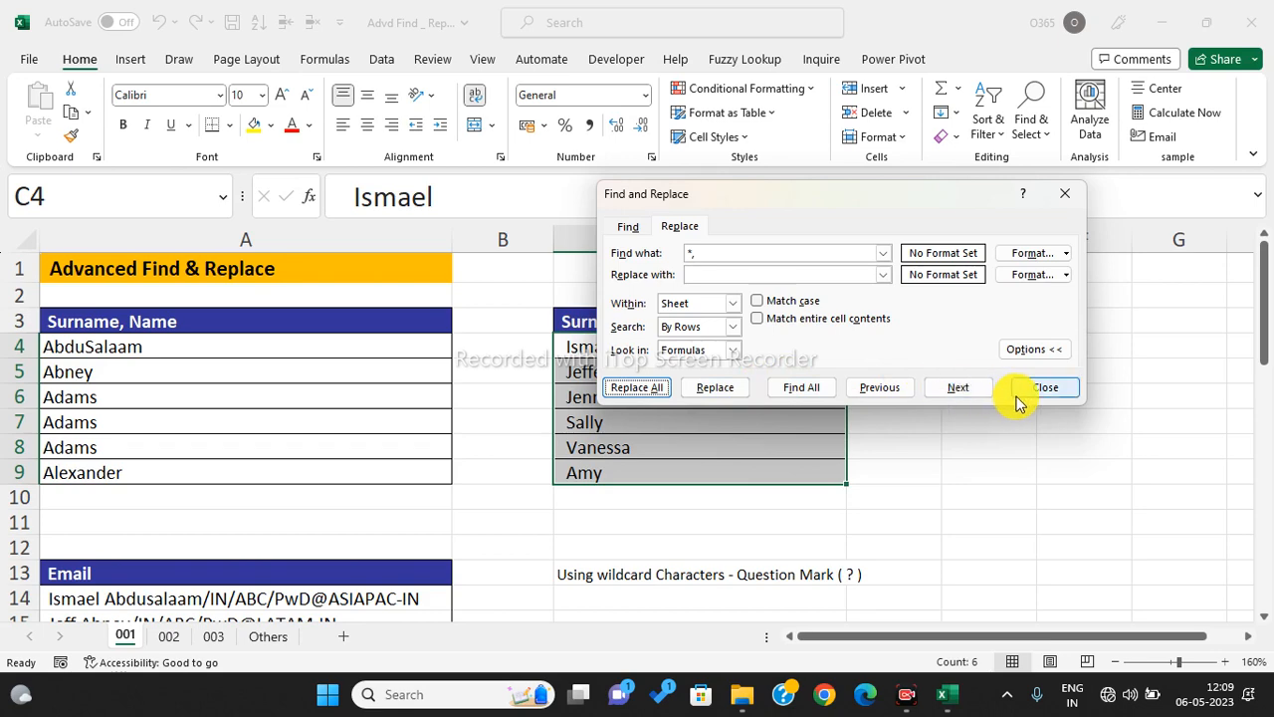
pyautogui.press('Escape')
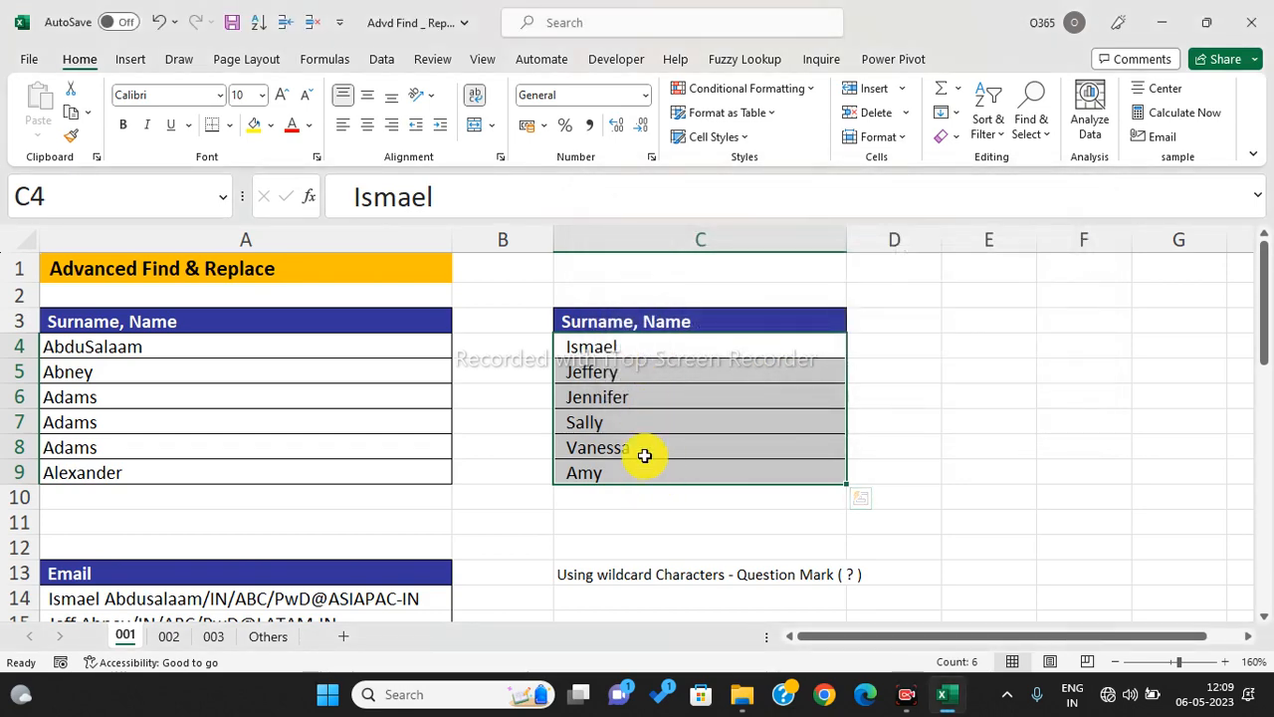
# - Remove the leading spaces from the first names in C4:C9 (12 replacements)
pyautogui.hotkey('ctrl', 'f')
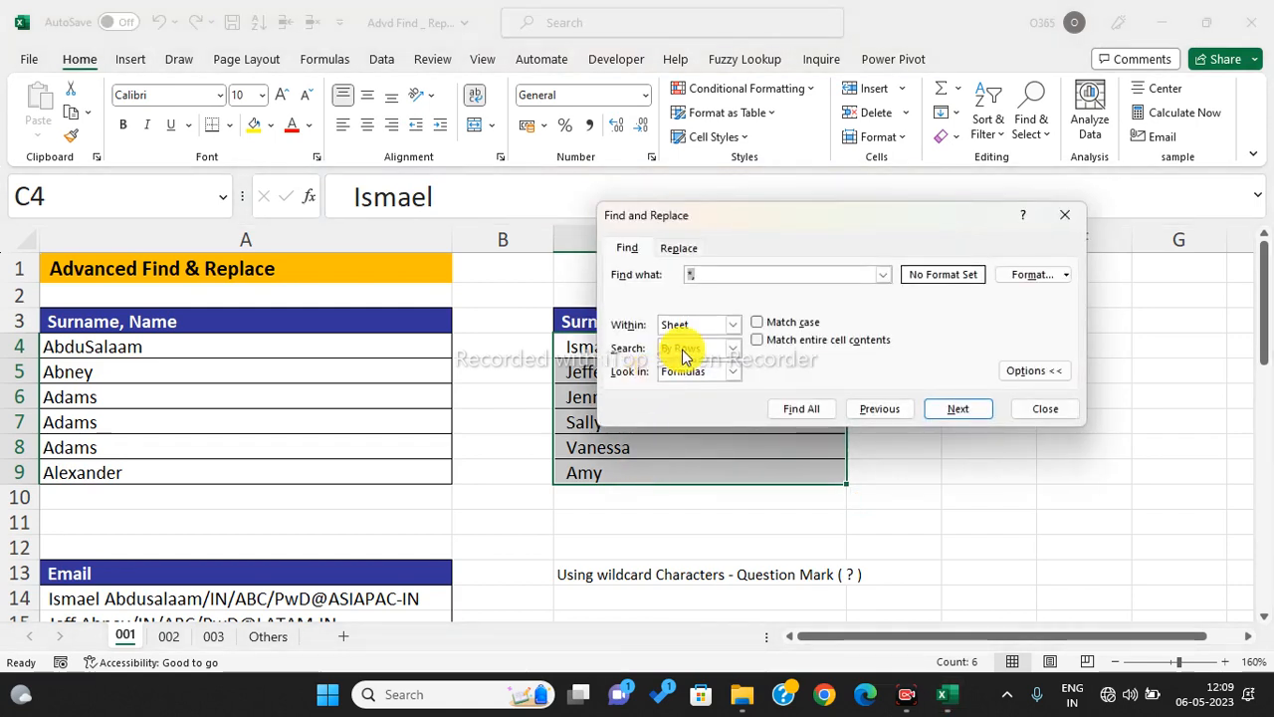
pyautogui.click(714, 272)
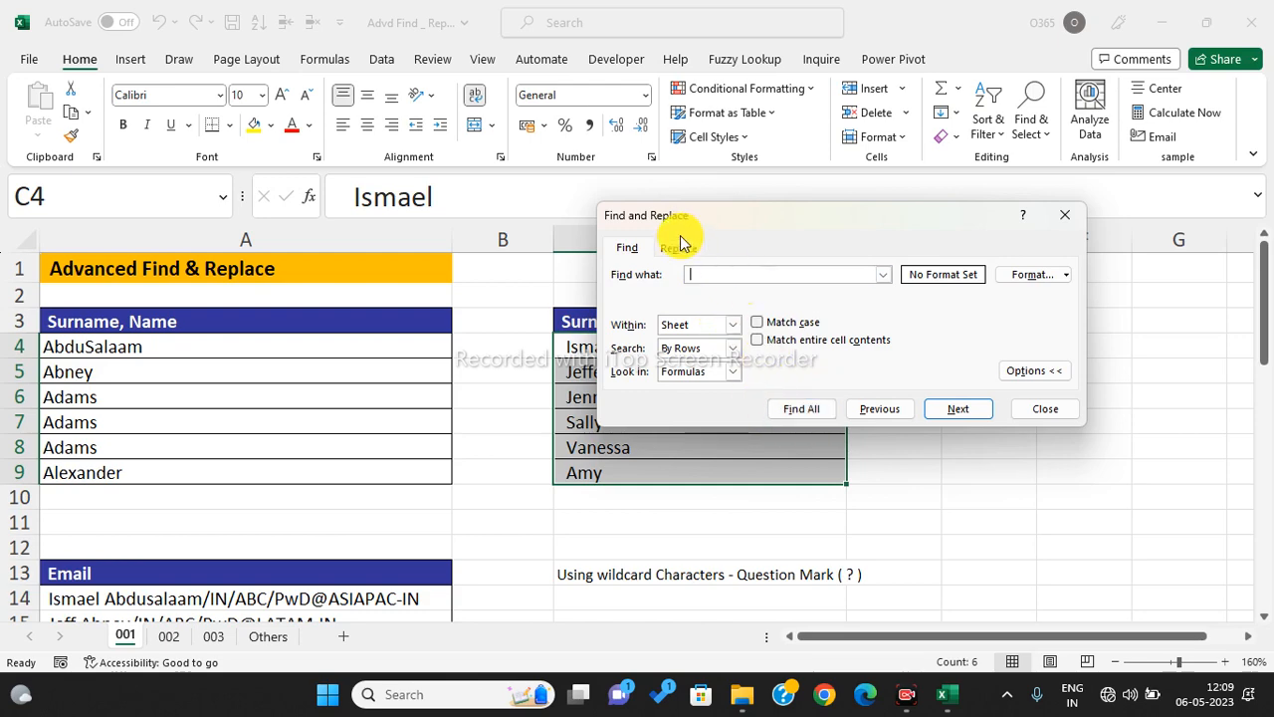
pyautogui.click(680, 247)
pyautogui.click(648, 412)
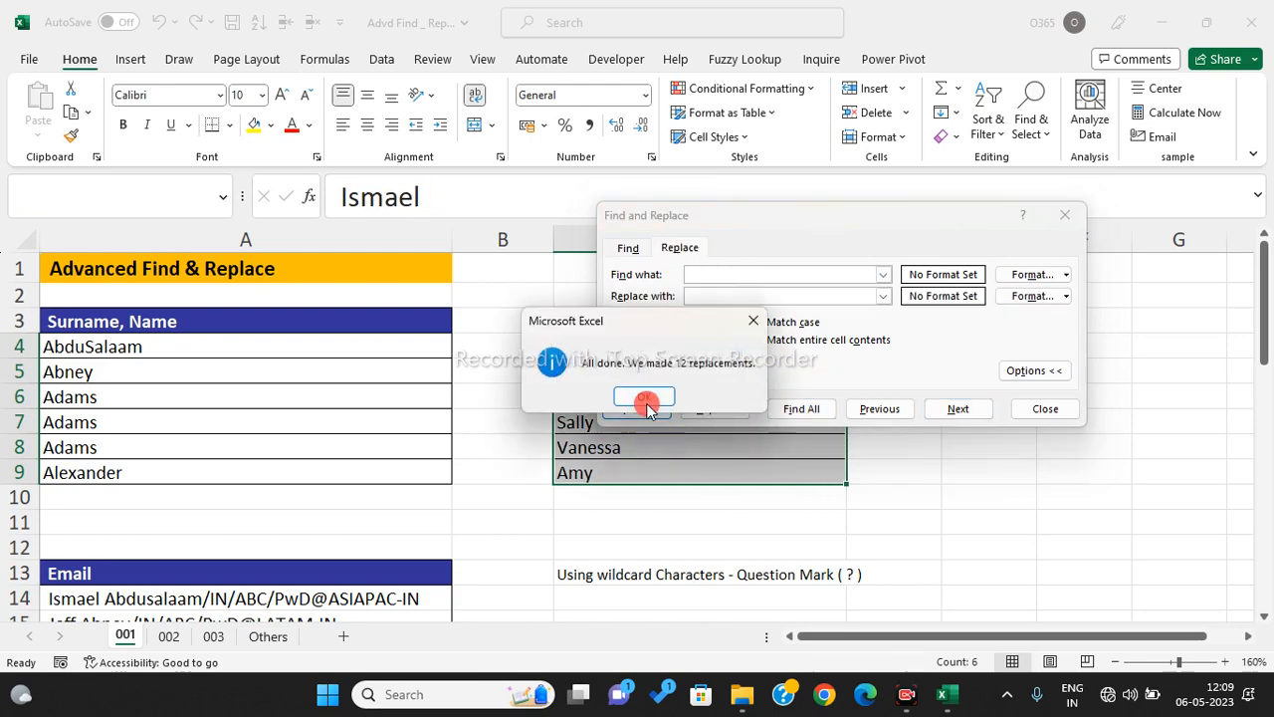
pyautogui.click(645, 400)
pyautogui.click(1032, 415)
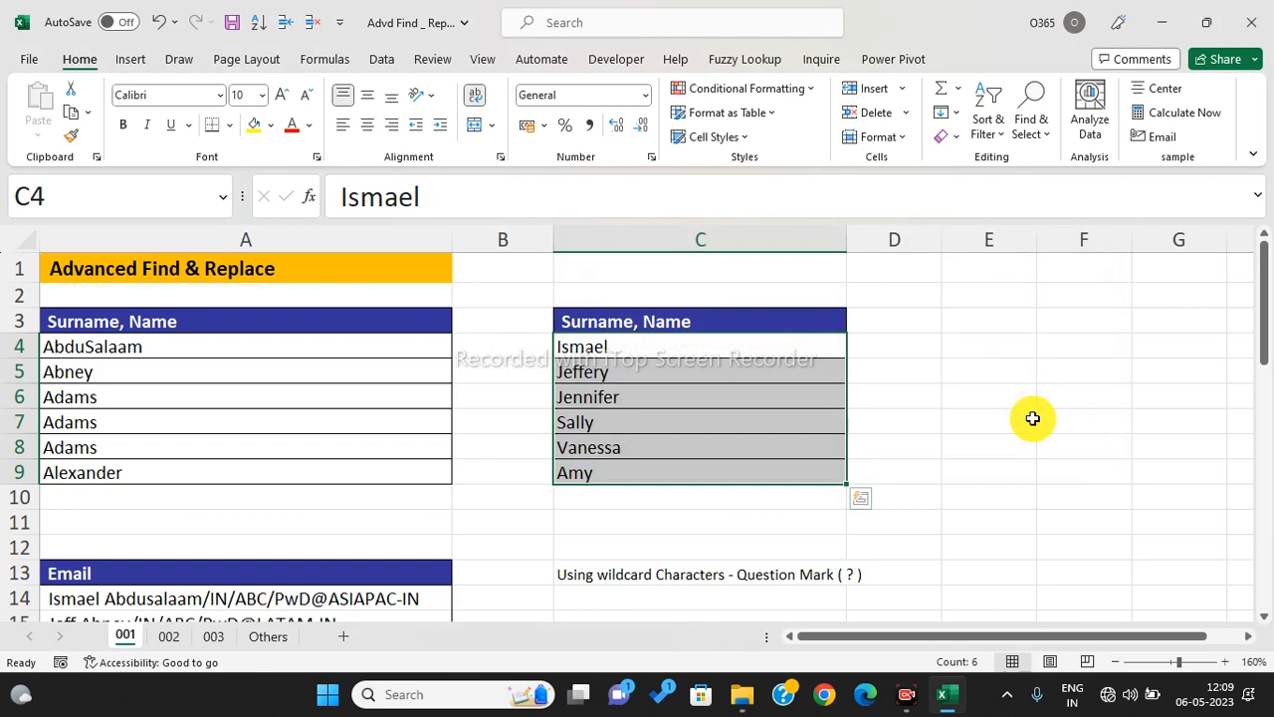
pyautogui.scroll(-1, 670, 401)
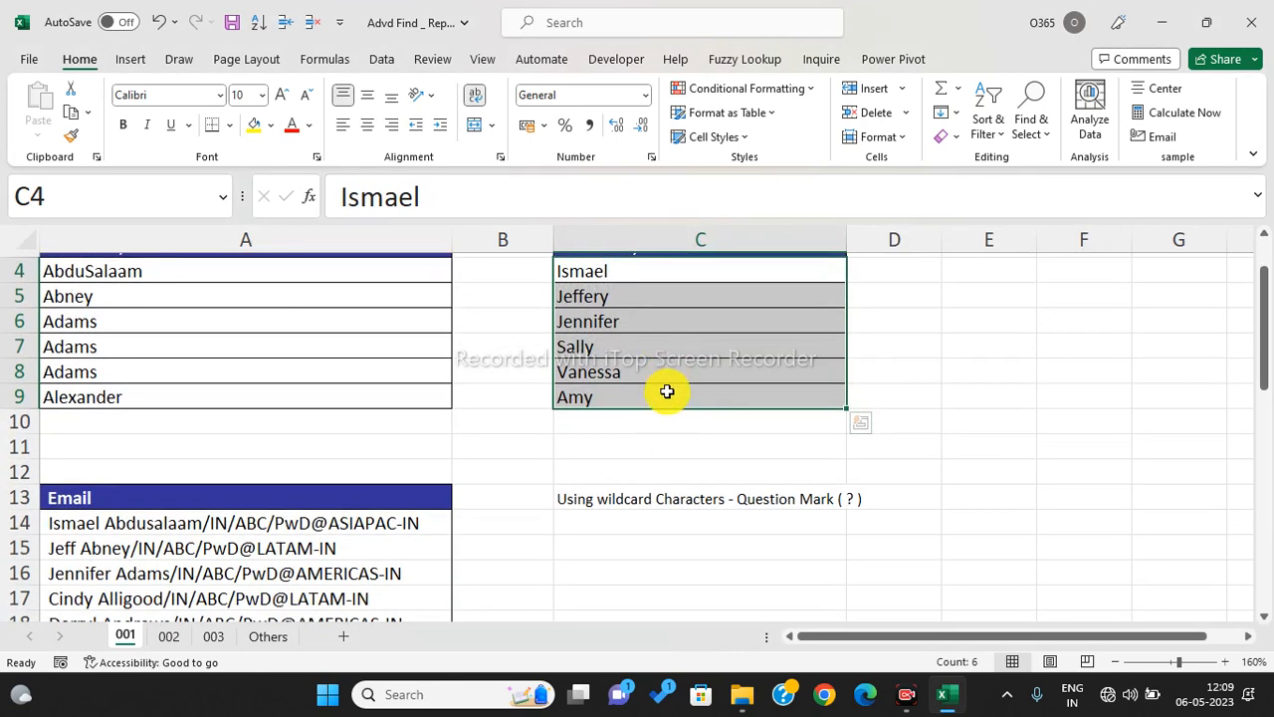
# - Select the emails in A14:A22 and try replacing '/*' with nothing, which finds no matches
pyautogui.scroll(-3, 648, 368)
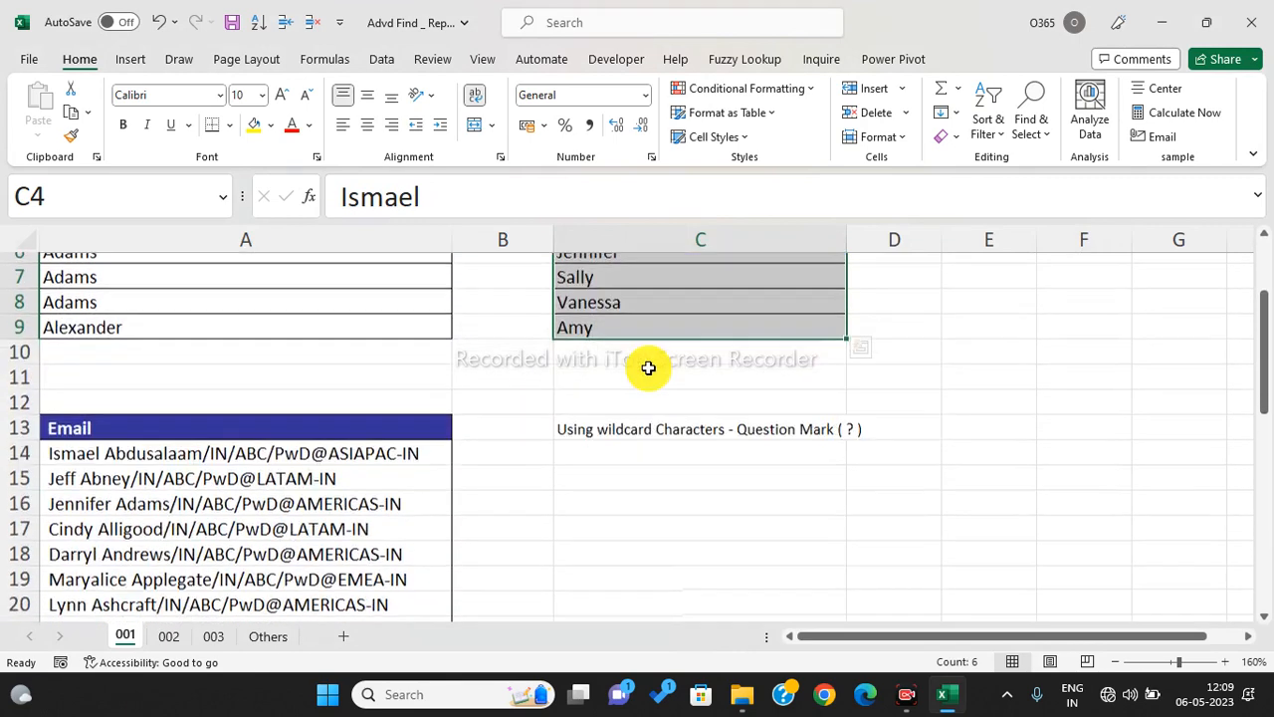
pyautogui.click(424, 419)
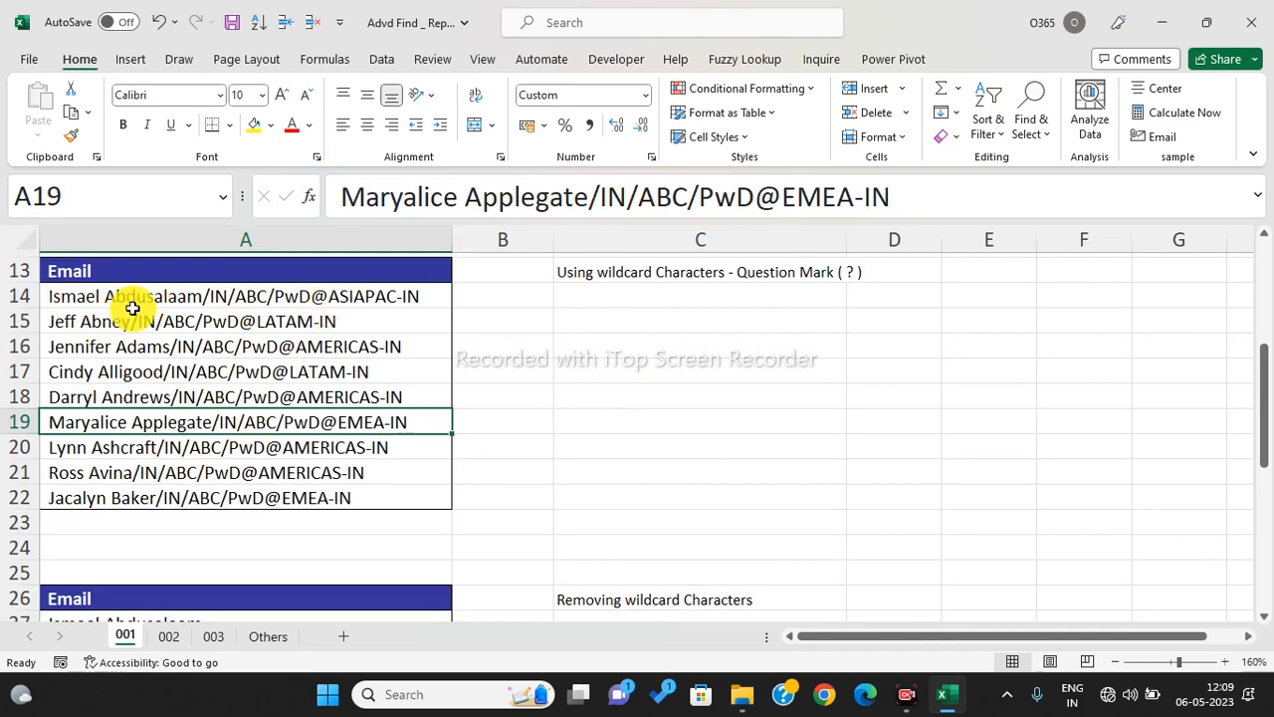
pyautogui.click(262, 314)
pyautogui.moveTo(262, 314); pyautogui.dragTo(260, 501)
pyautogui.hotkey('ctrl', 'h')
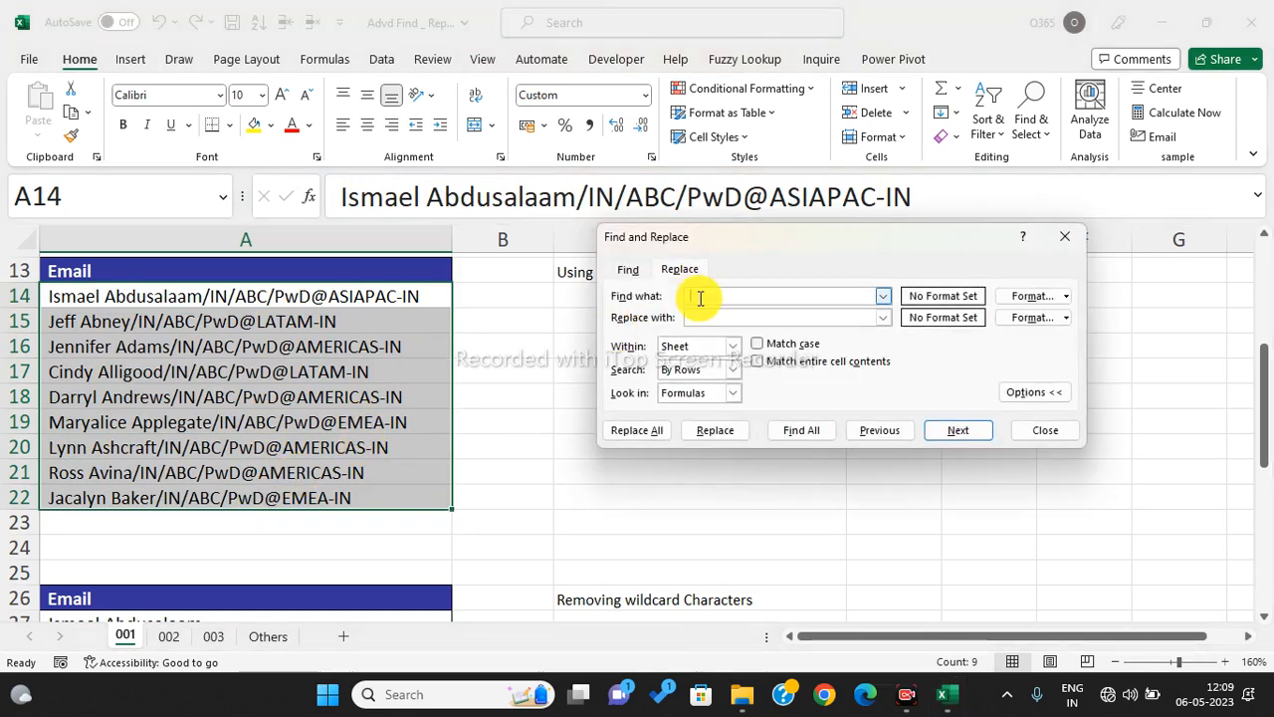
pyautogui.write('/*')
pyautogui.click(645, 430)
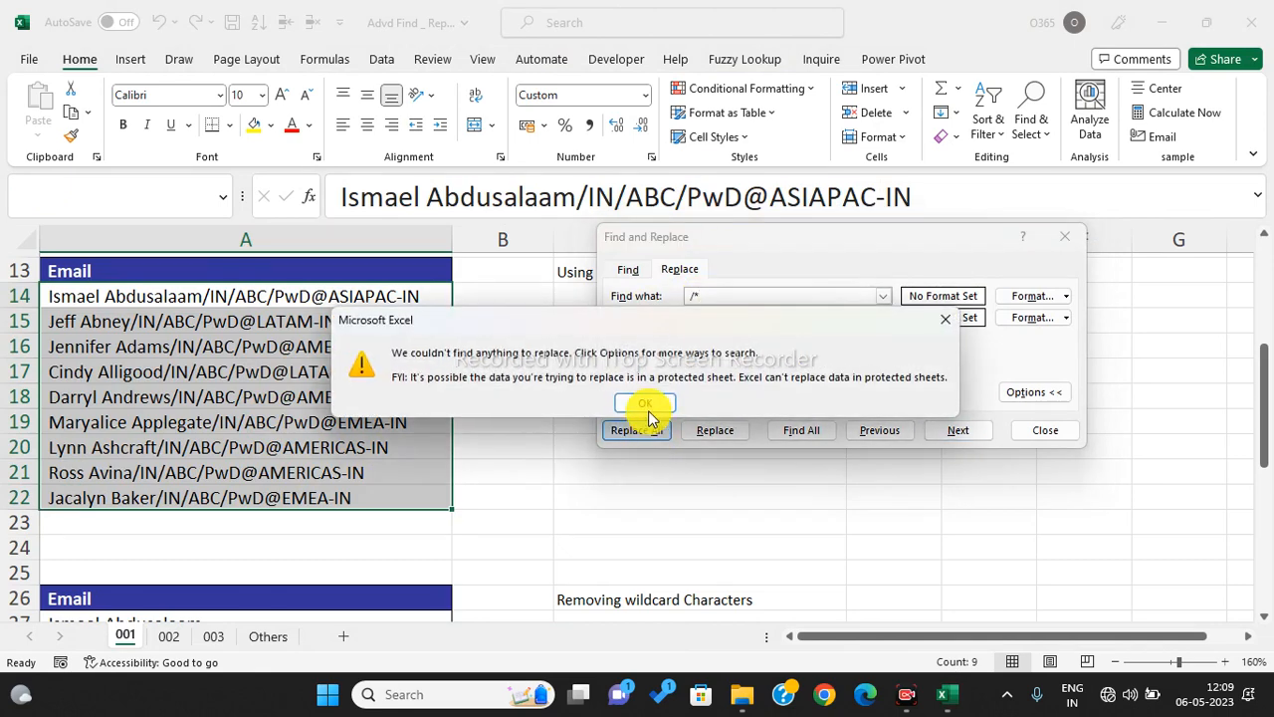
pyautogui.click(646, 403)
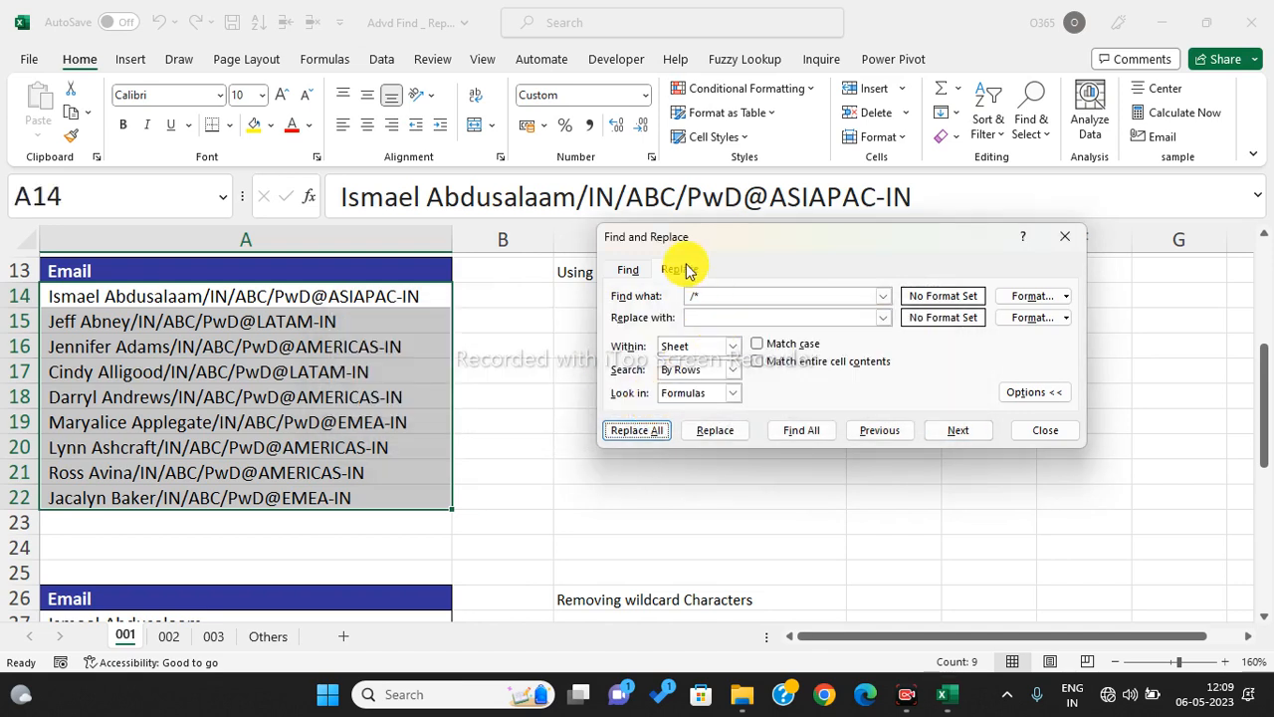
# - Re-enter '/*' and replace it with nothing, trimming each email to the name (9 replacements)
pyautogui.click(710, 295)
pyautogui.press('BackSpace')
pyautogui.press('BackSpace')
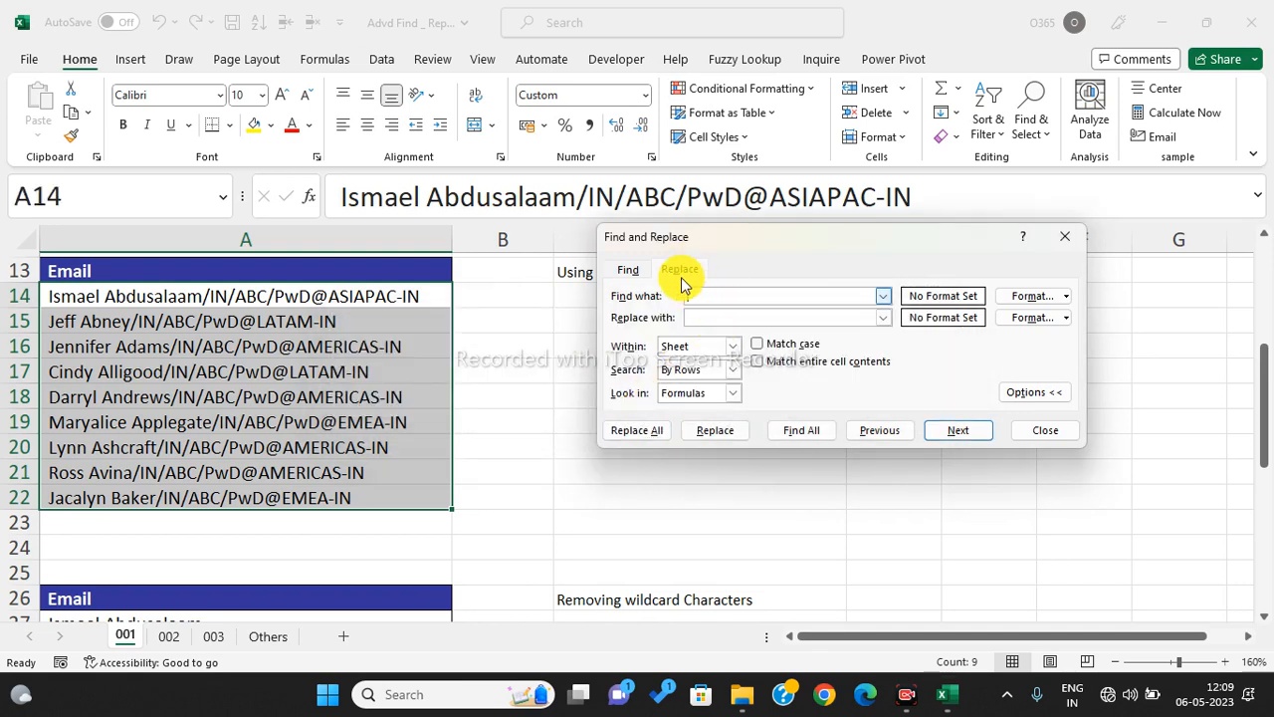
pyautogui.click(705, 296)
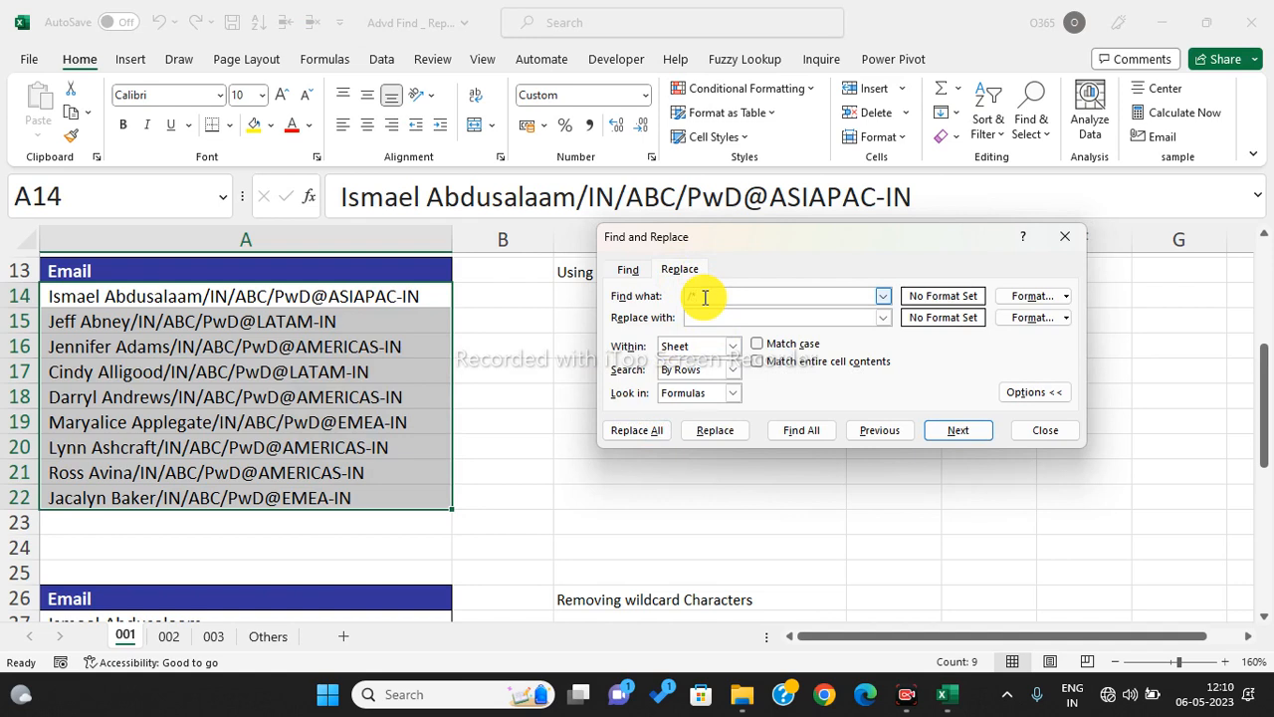
pyautogui.write('/*')
pyautogui.click(649, 428)
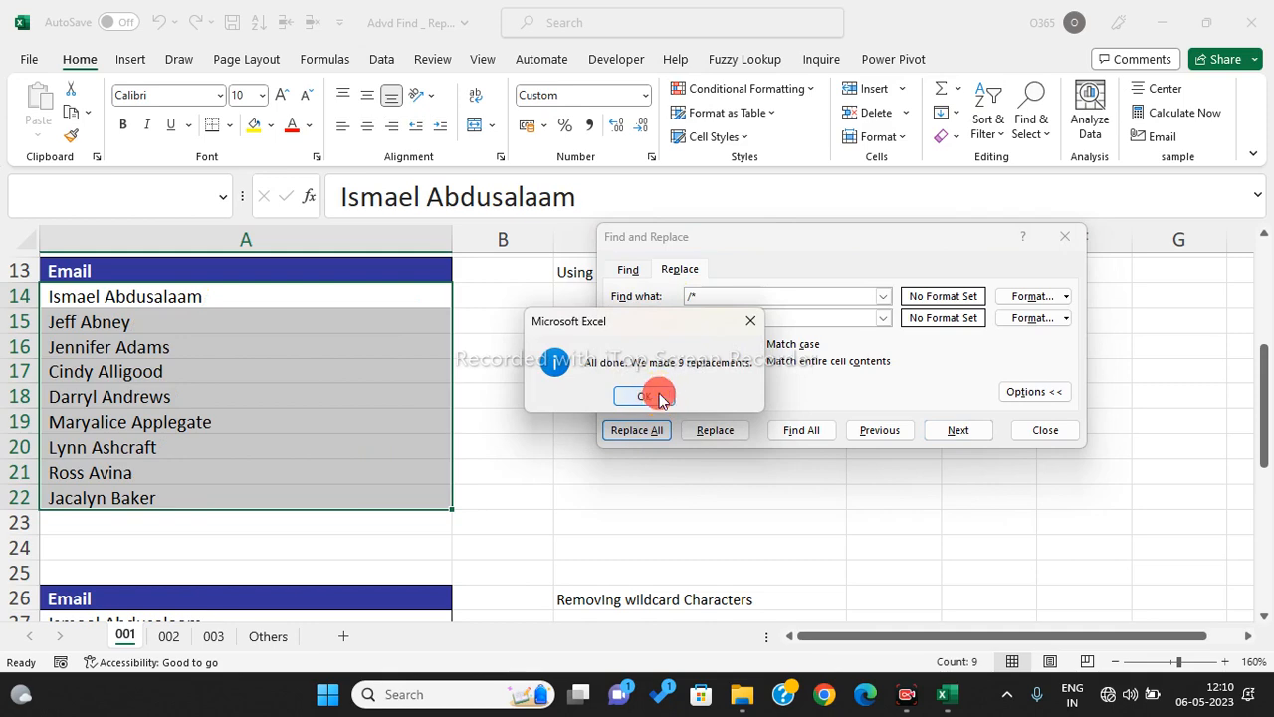
pyautogui.click(657, 396)
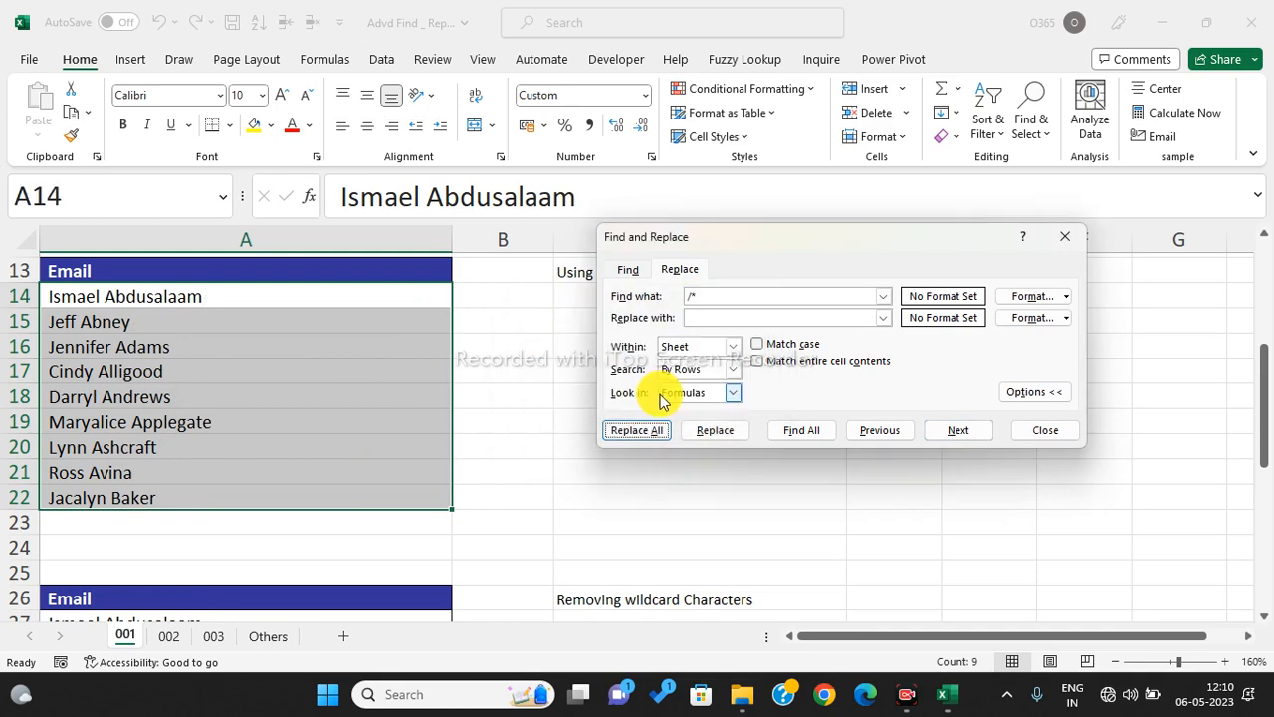
pyautogui.click(1042, 430)
pyautogui.scroll(-3, 566, 421)
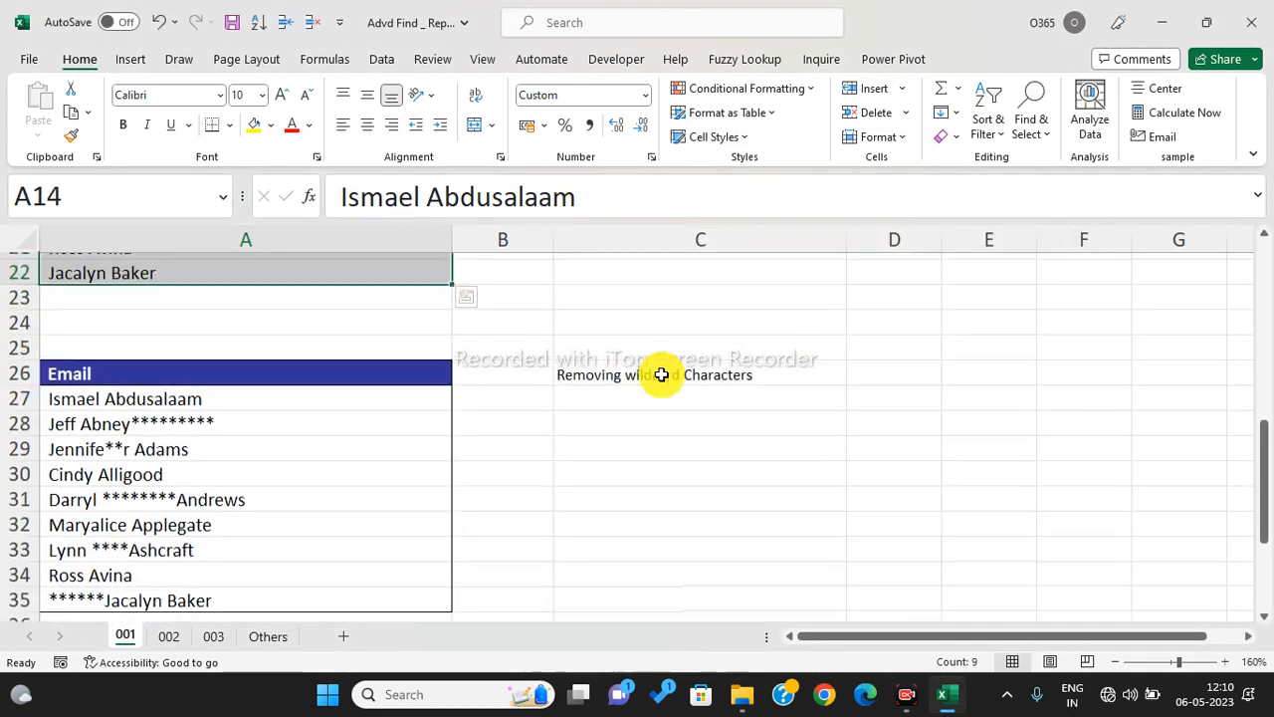
pyautogui.scroll(-3, 651, 407)
pyautogui.click(204, 470)
pyautogui.moveTo(169, 331); pyautogui.dragTo(208, 517)
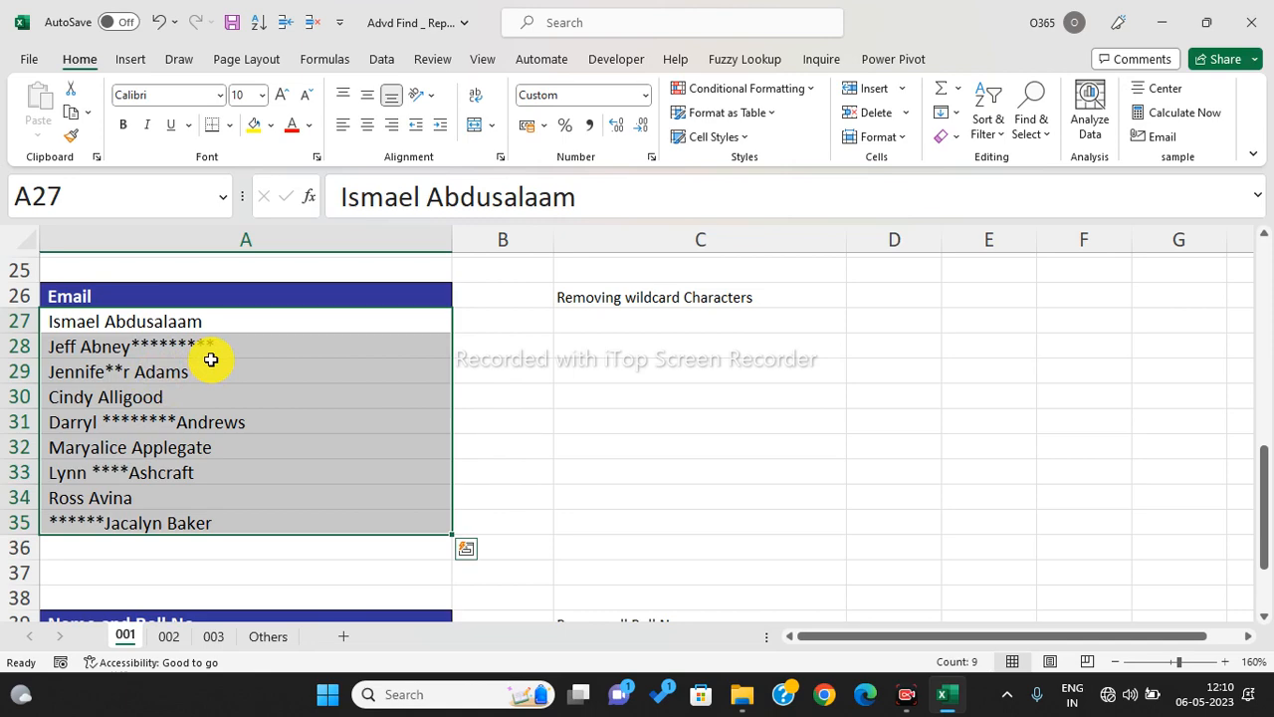
pyautogui.hotkey('ctrl', 'g')
pyautogui.press('Escape')
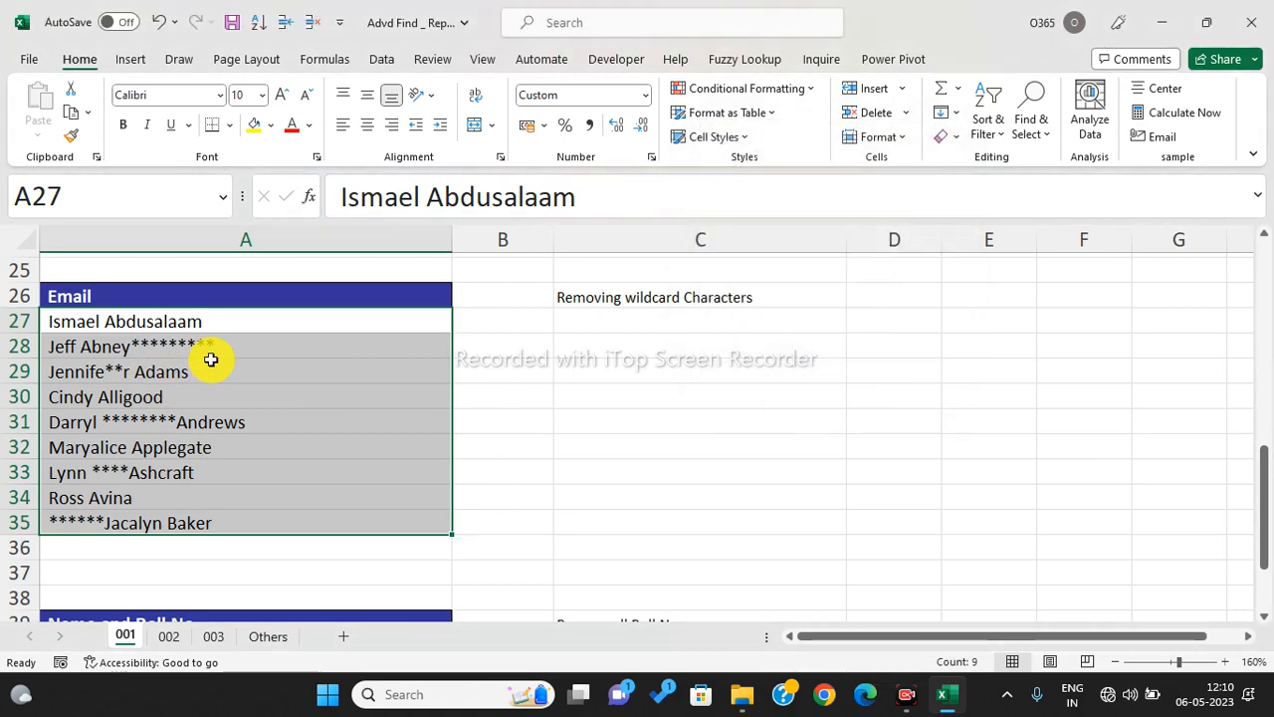
pyautogui.hotkey('ctrl', 'h')
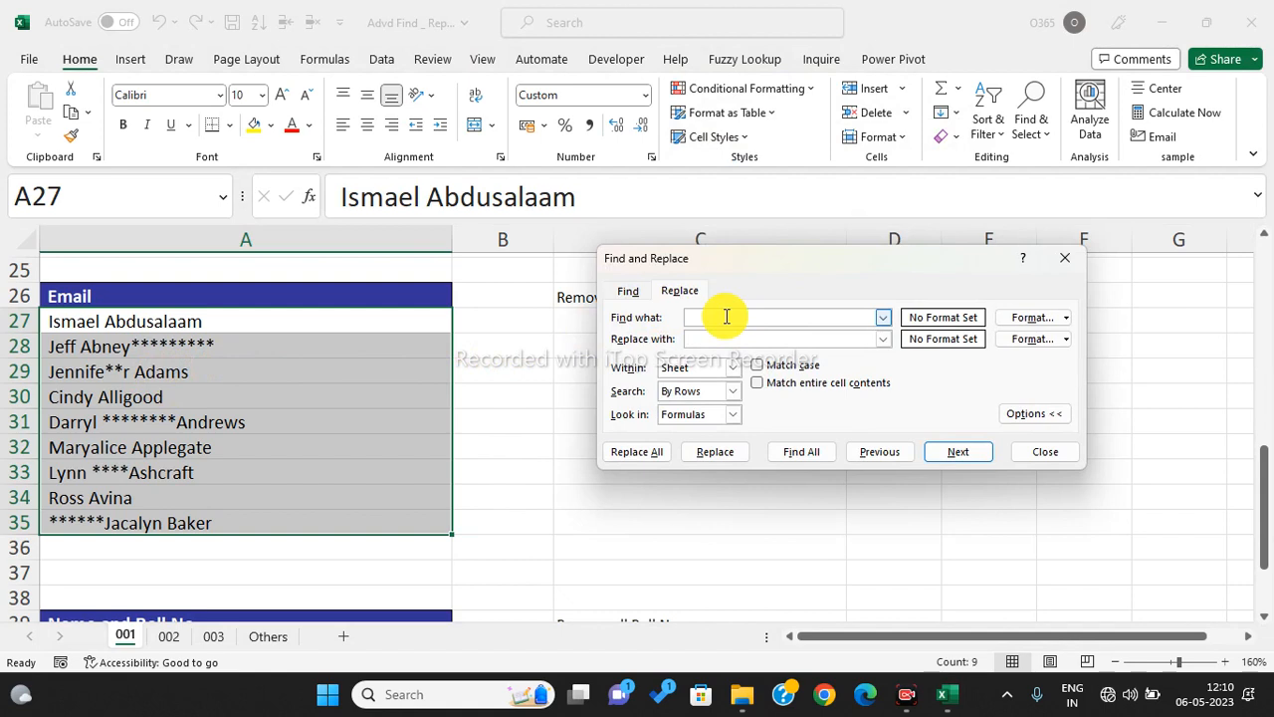
pyautogui.write('*')
pyautogui.click(707, 340)
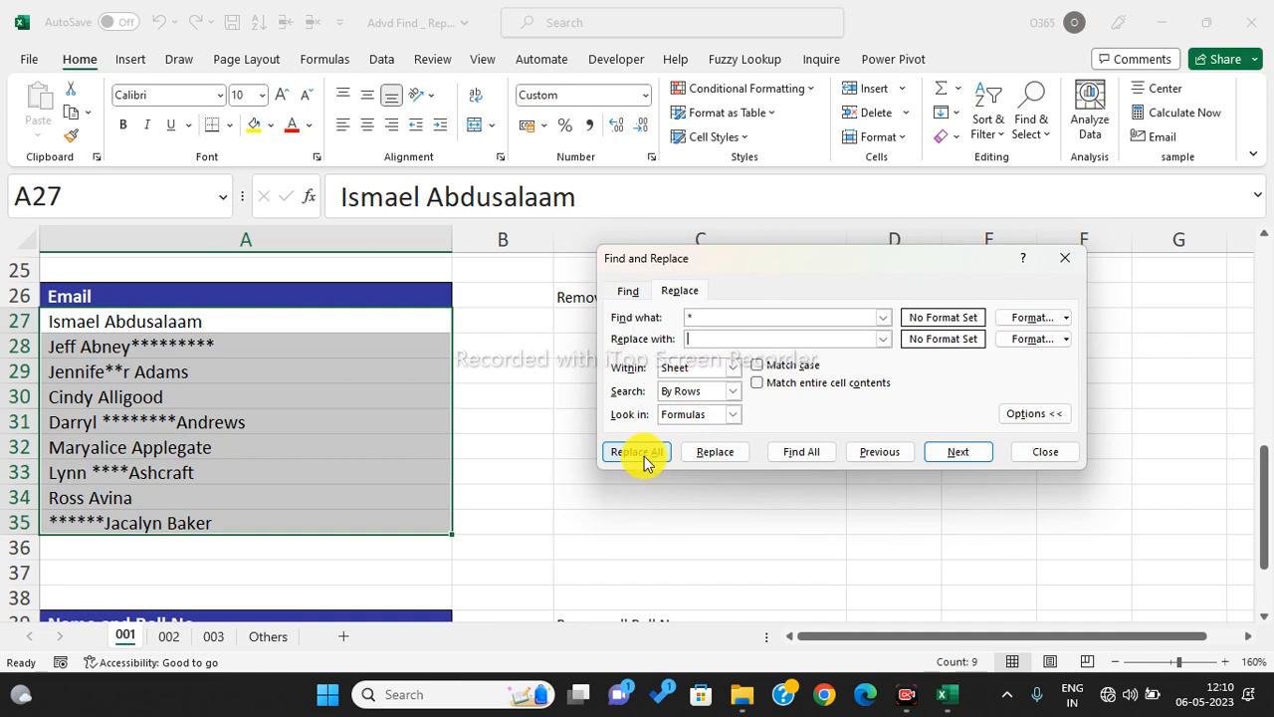
pyautogui.click(643, 456)
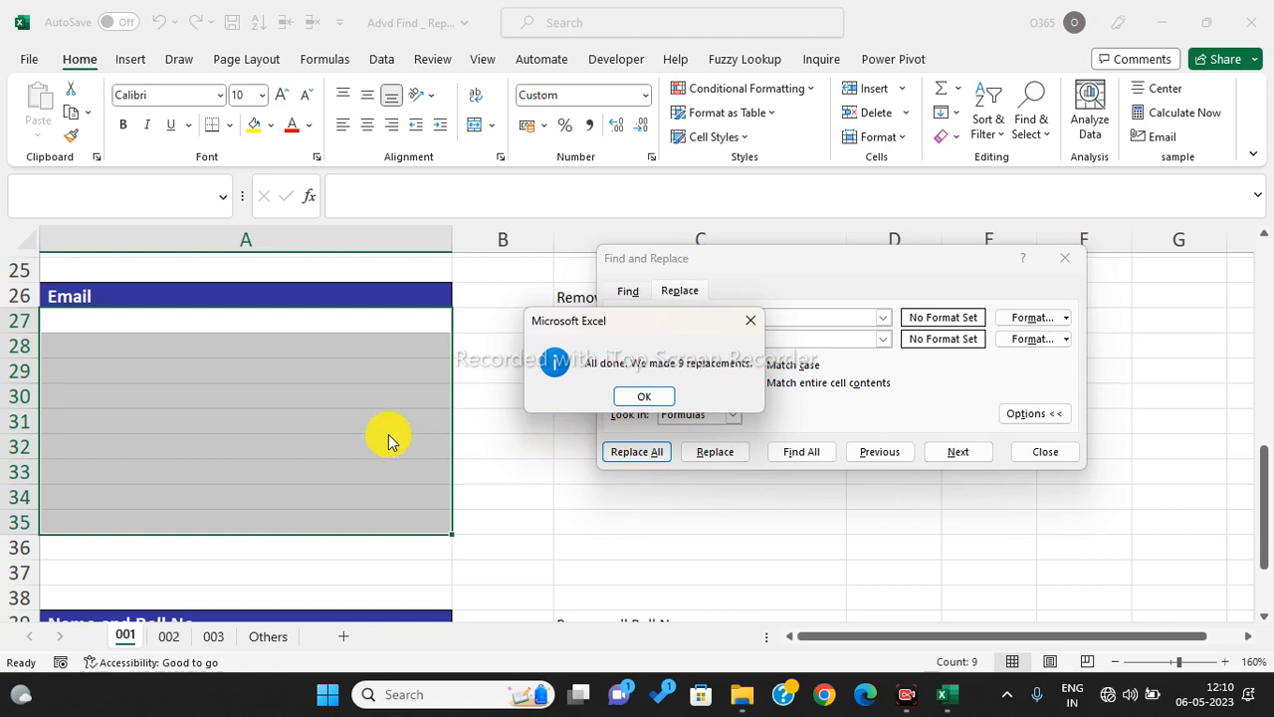
pyautogui.click(637, 397)
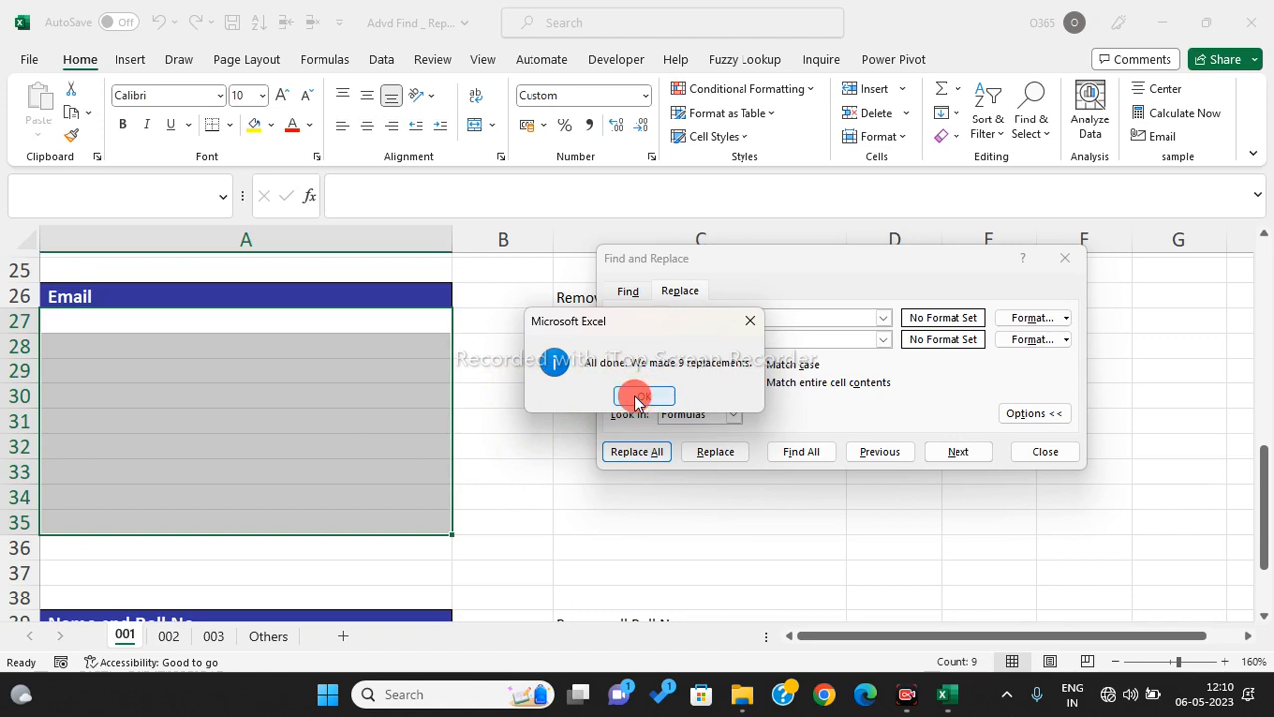
pyautogui.click(1048, 456)
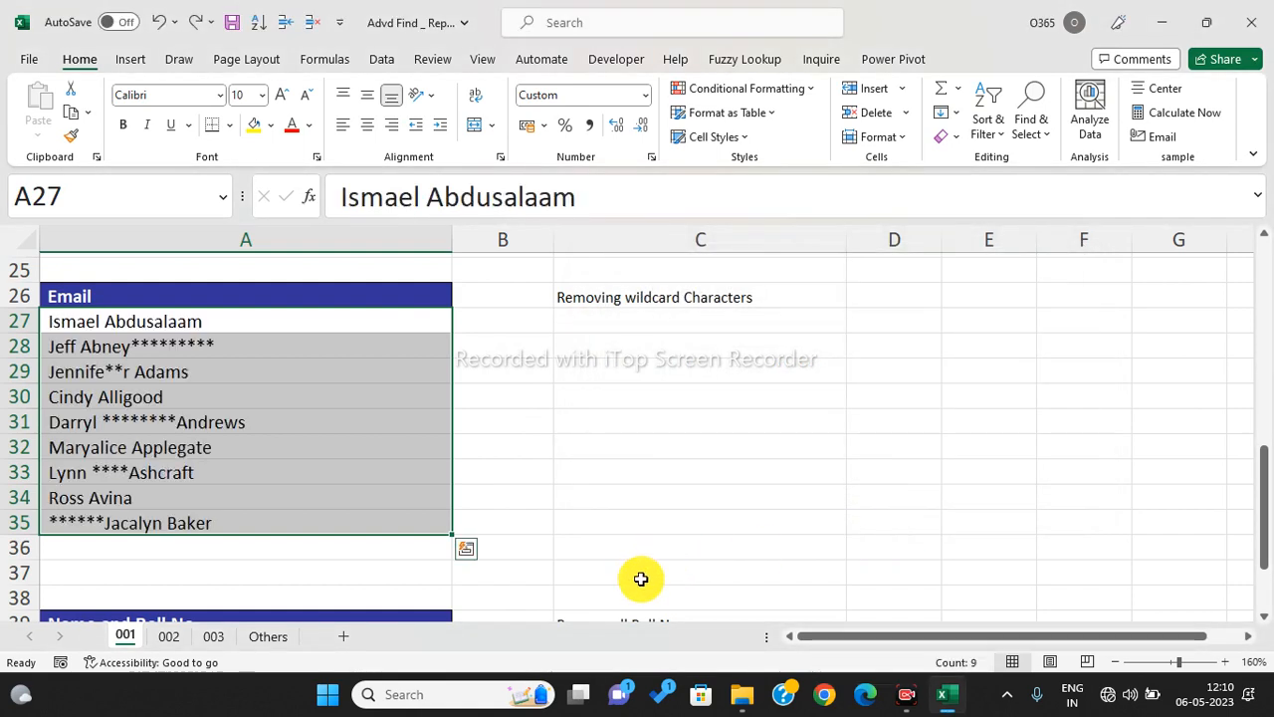
# - Replace '~*' with nothing to strip the literal asterisks from the names (29 replacements)
pyautogui.hotkey('ctrl', 'f')
pyautogui.moveTo(802, 283); pyautogui.dragTo(888, 239)
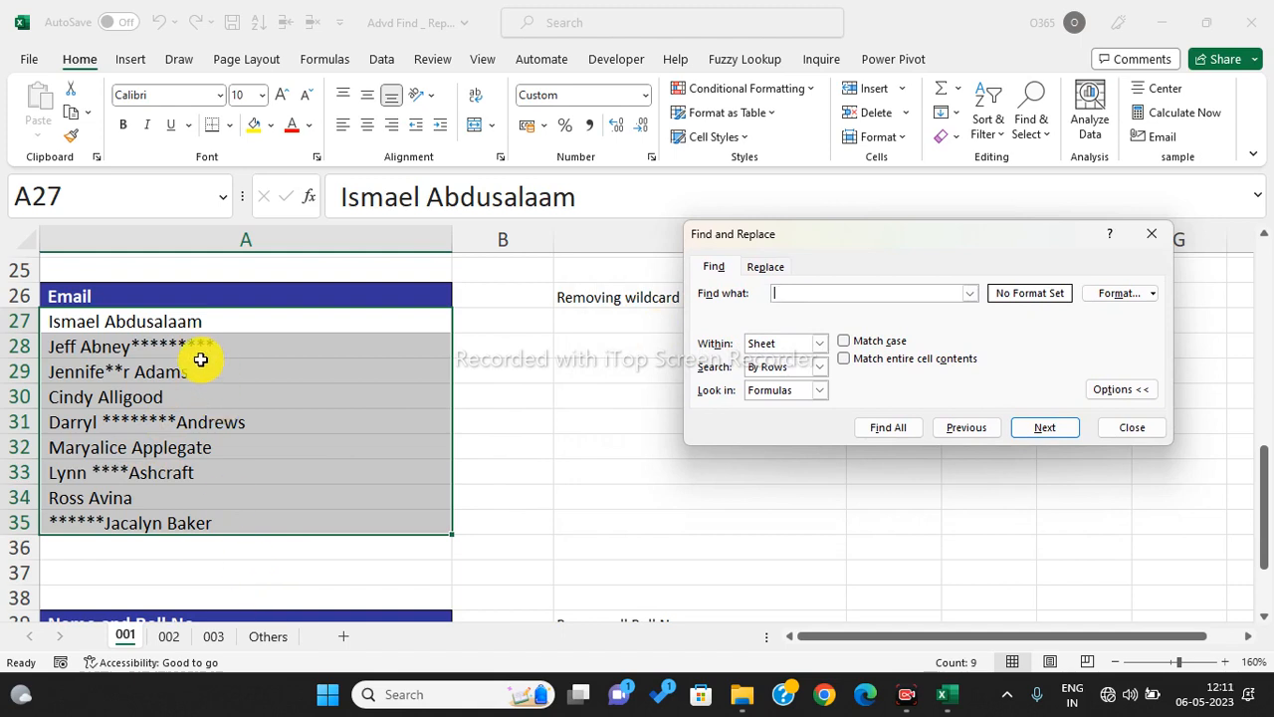
pyautogui.click(768, 267)
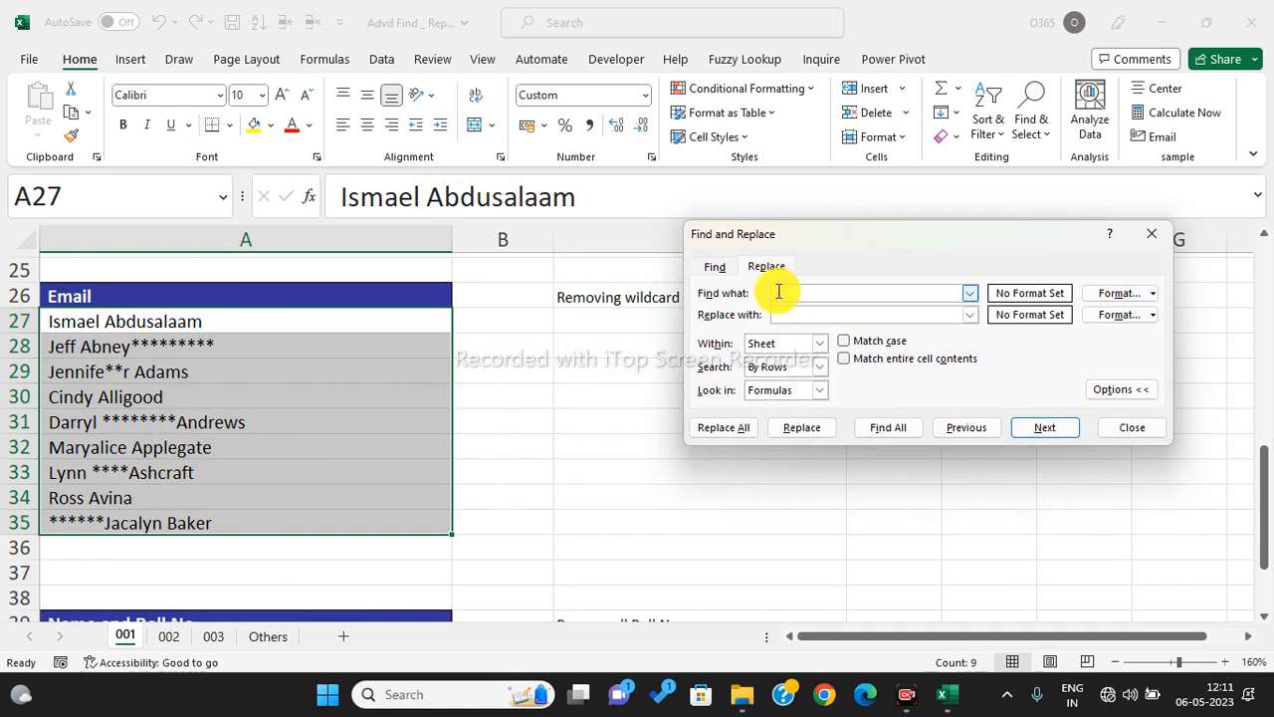
pyautogui.click(779, 292)
pyautogui.write('~')
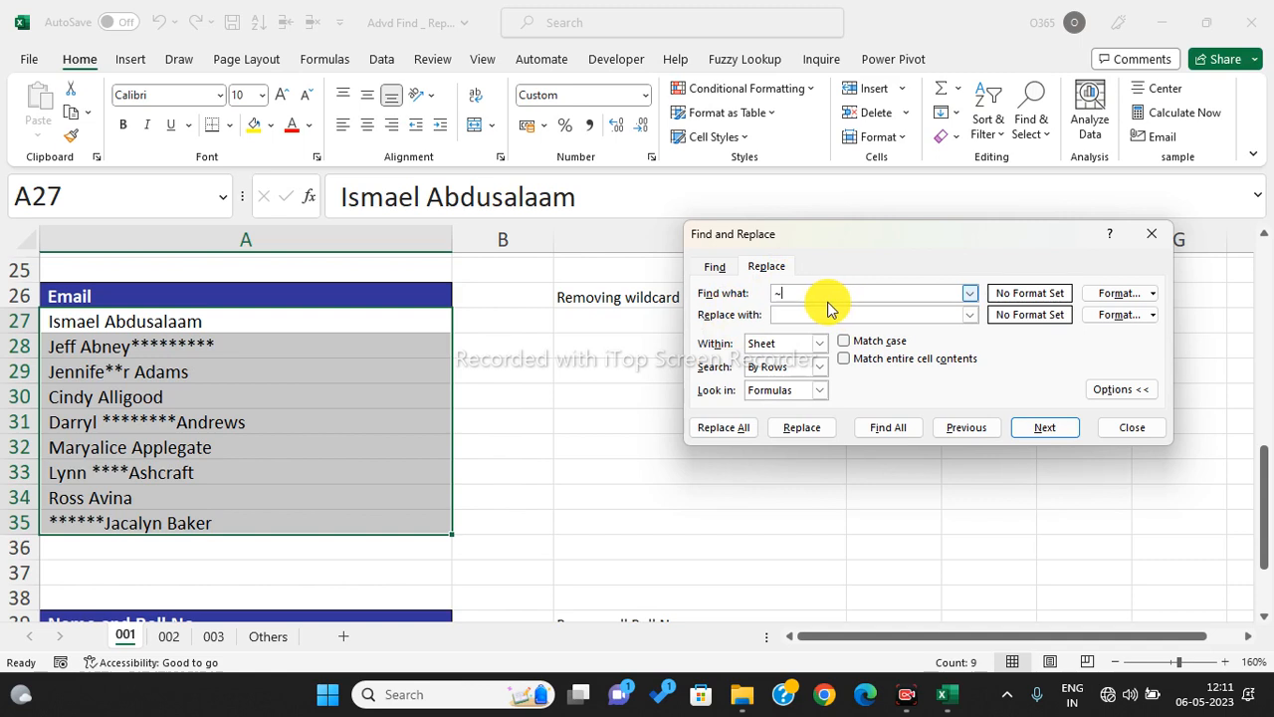
pyautogui.write('*')
pyautogui.click(722, 428)
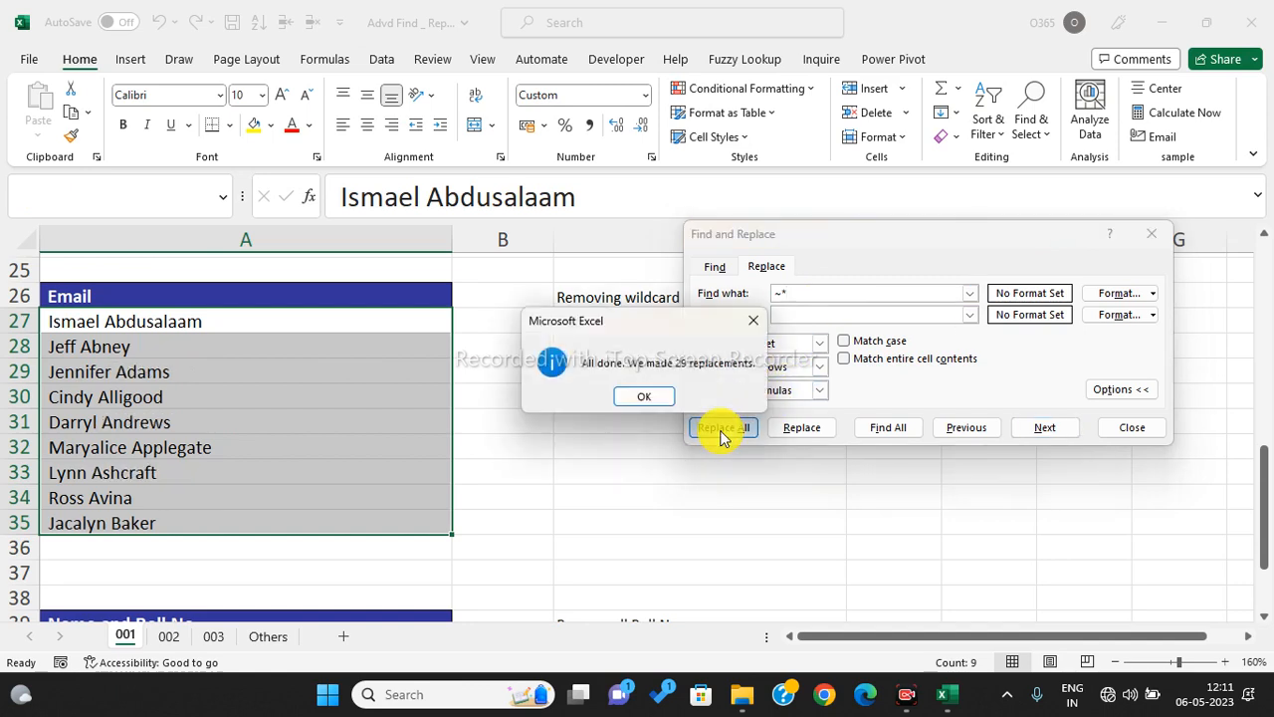
pyautogui.click(638, 396)
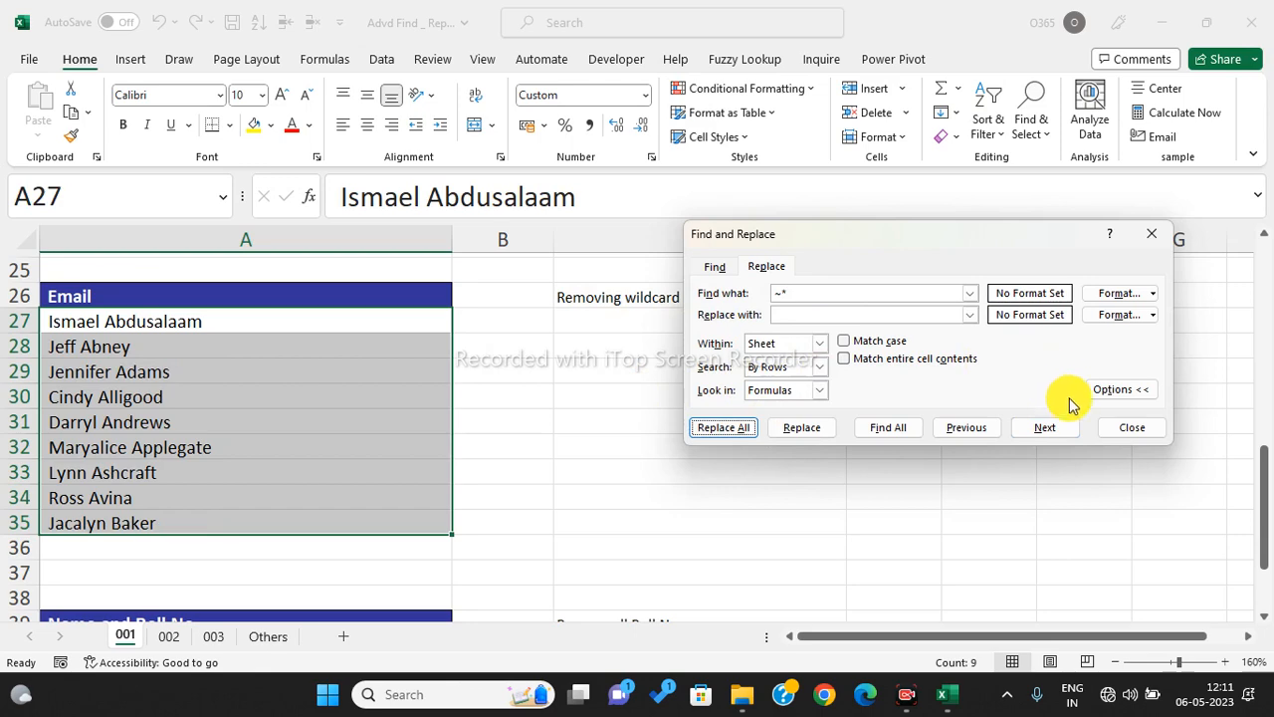
pyautogui.click(1125, 427)
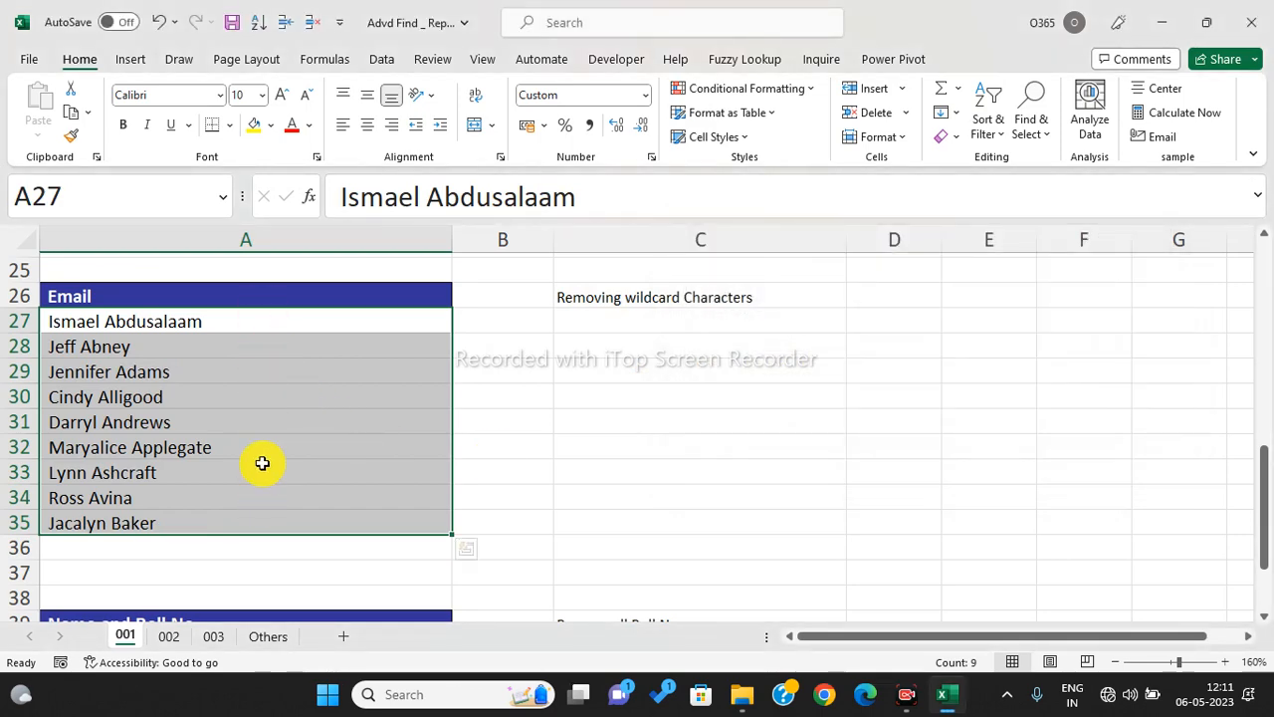
# - Check the cleaned names in A27:A34, then select the first roll-number entry in A40
pyautogui.scroll(-1, 262, 463)
pyautogui.scroll(-1, 759, 356)
pyautogui.scroll(1, 490, 432)
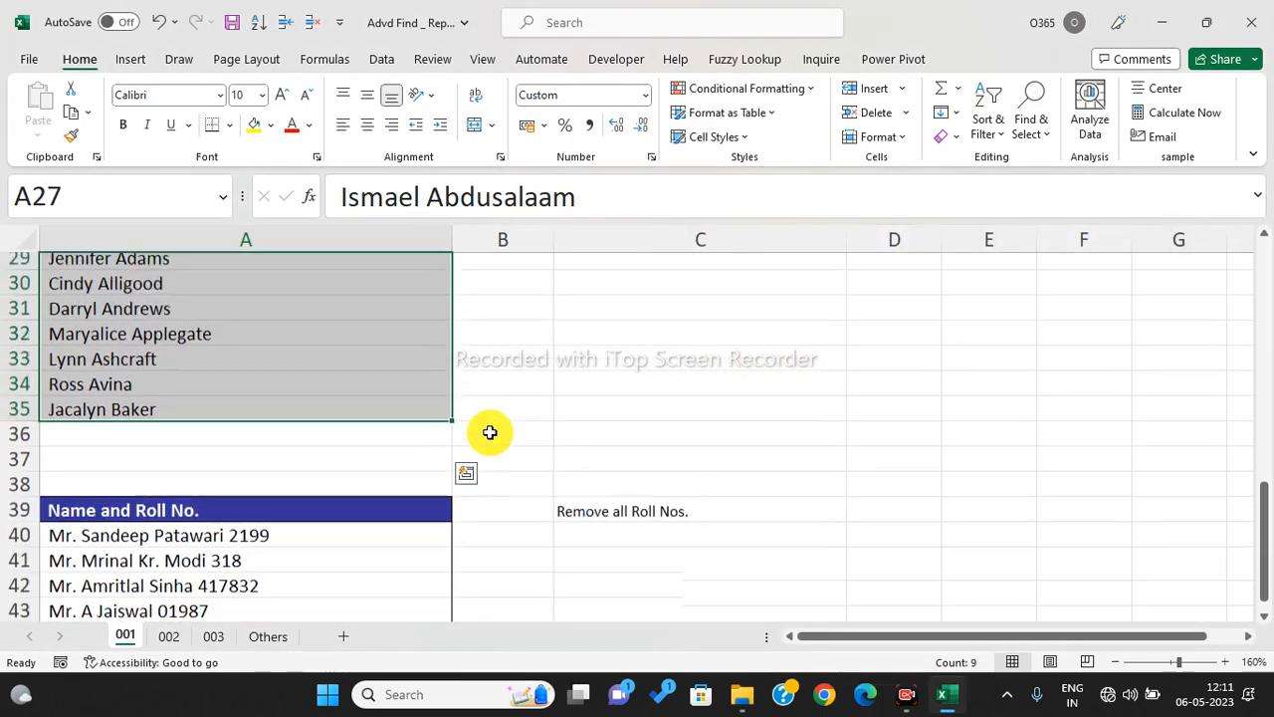
pyautogui.scroll(1, 447, 435)
pyautogui.click(282, 464)
pyautogui.click(264, 396)
pyautogui.click(259, 339)
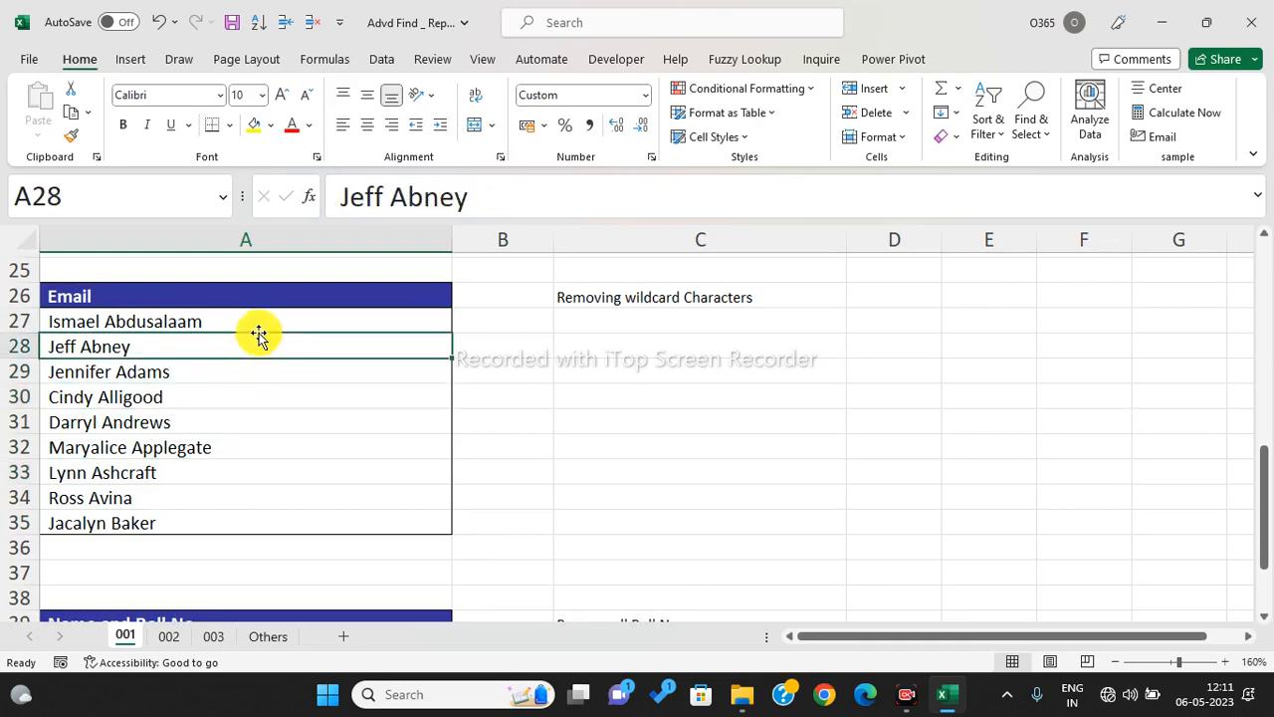
pyautogui.moveTo(259, 322); pyautogui.dragTo(297, 502)
pyautogui.scroll(-2, 674, 421)
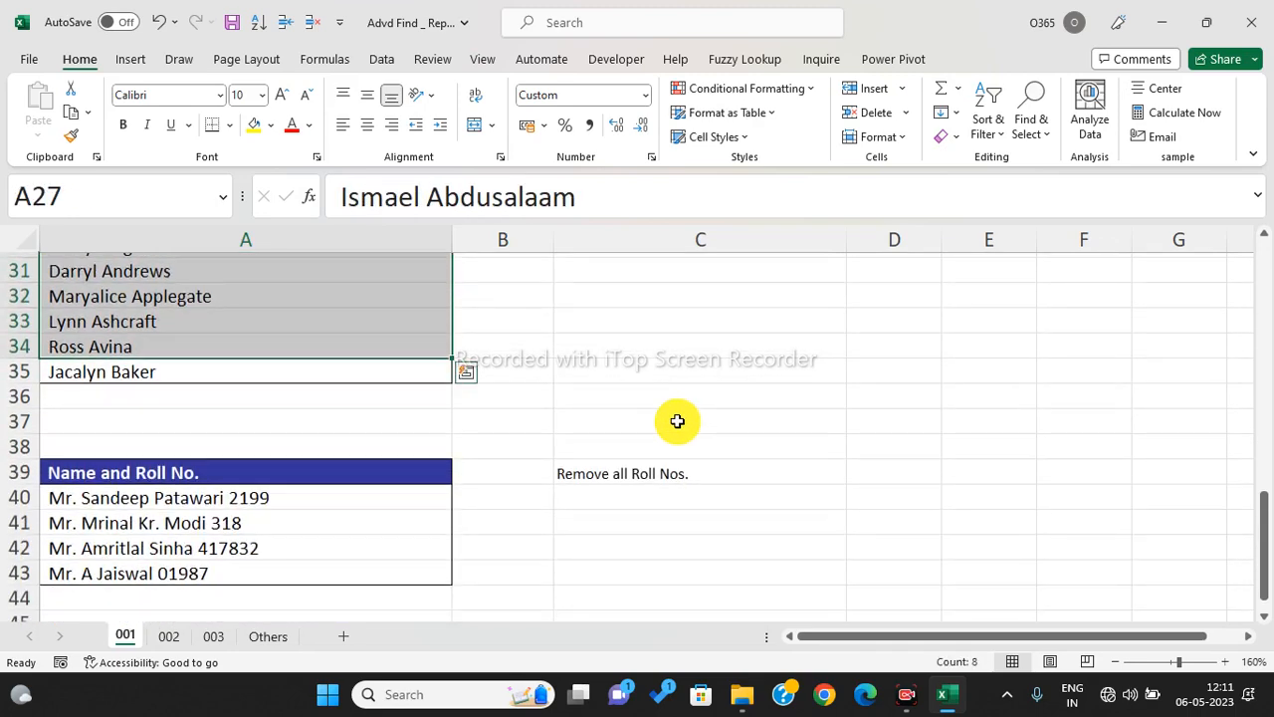
pyautogui.scroll(-1, 677, 421)
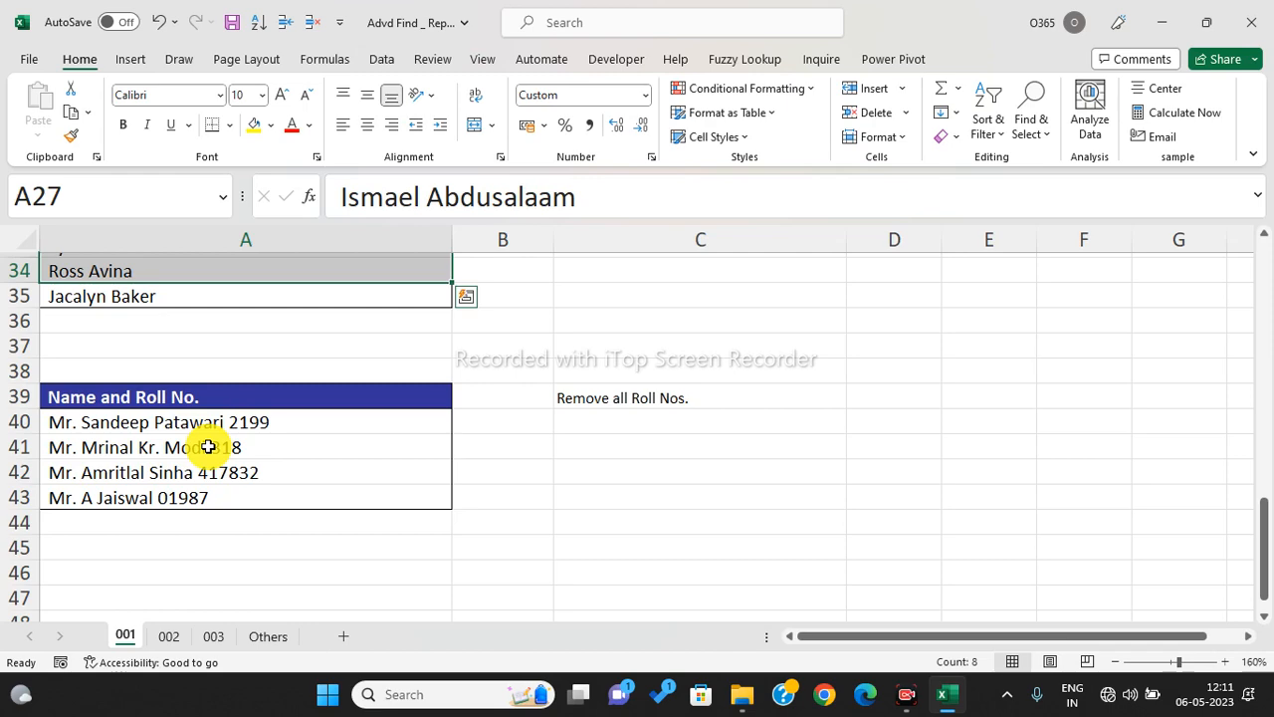
pyautogui.click(239, 419)
# - Select C40:C43 and A43, then open the Windows Run prompt with 'winword' entered
pyautogui.moveTo(586, 419); pyautogui.dragTo(607, 487)
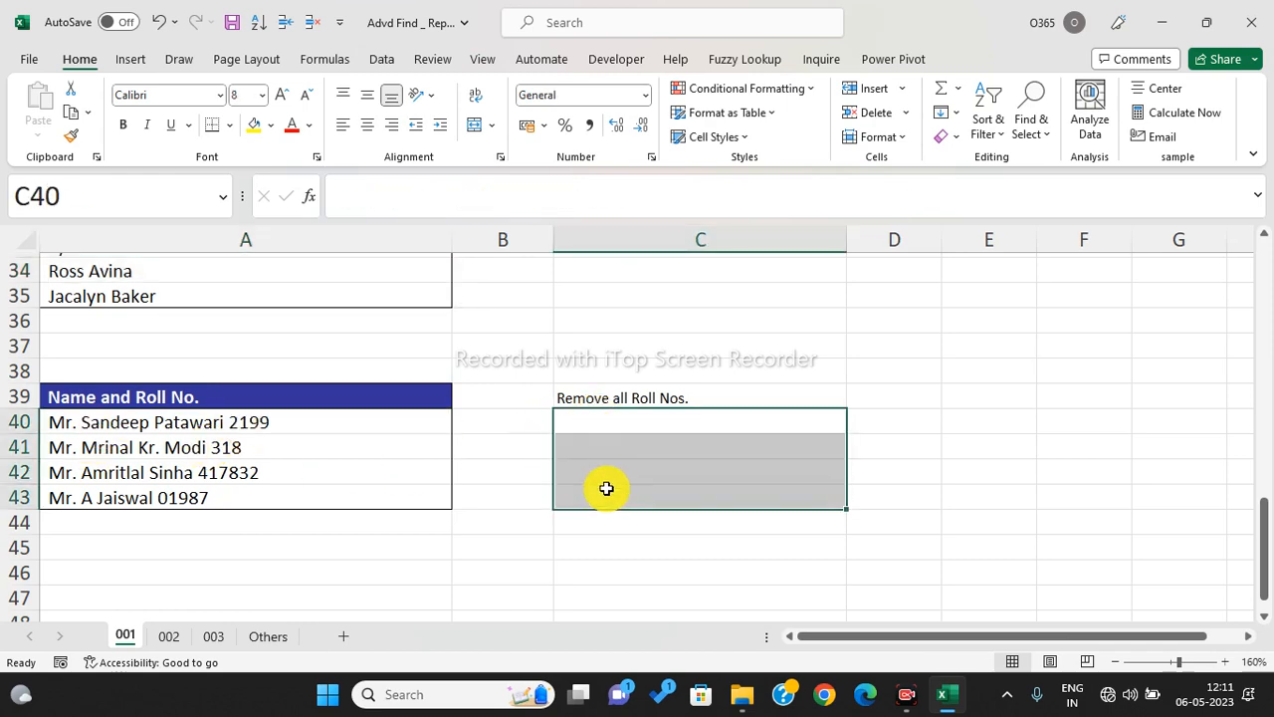
pyautogui.scroll(-2, 607, 488)
pyautogui.scroll(1, 606, 488)
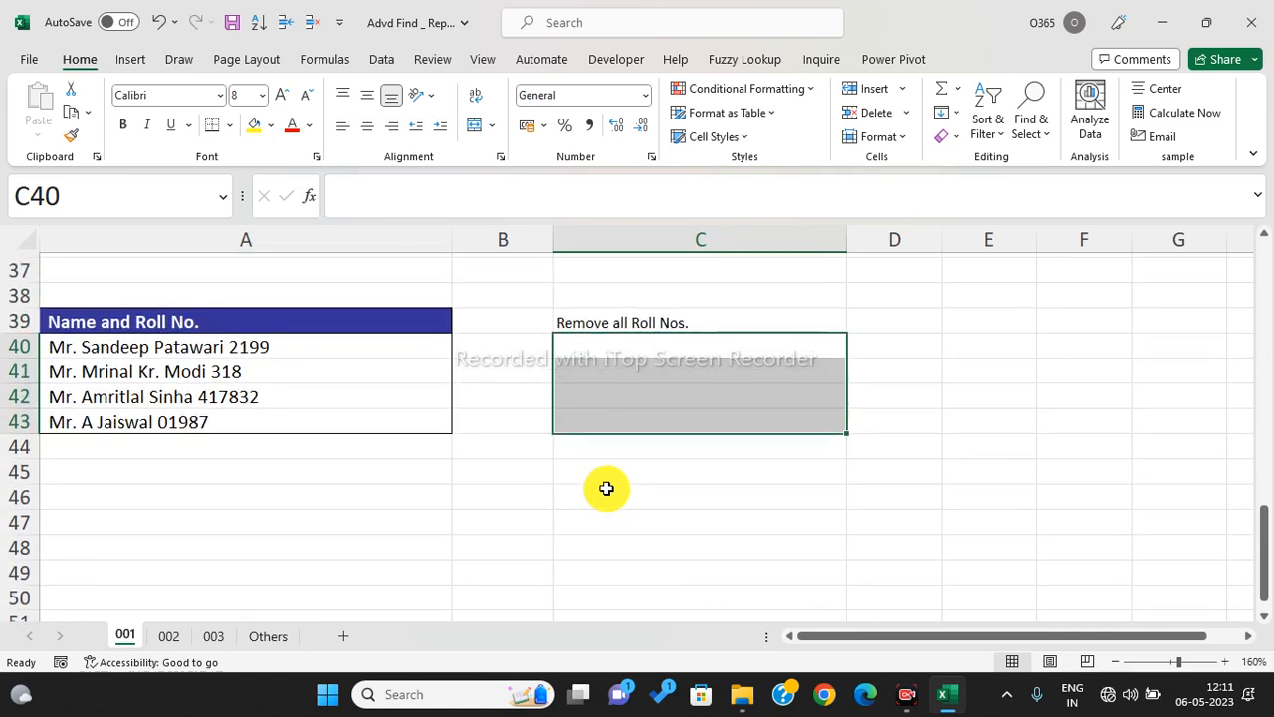
pyautogui.moveTo(612, 355); pyautogui.dragTo(624, 419)
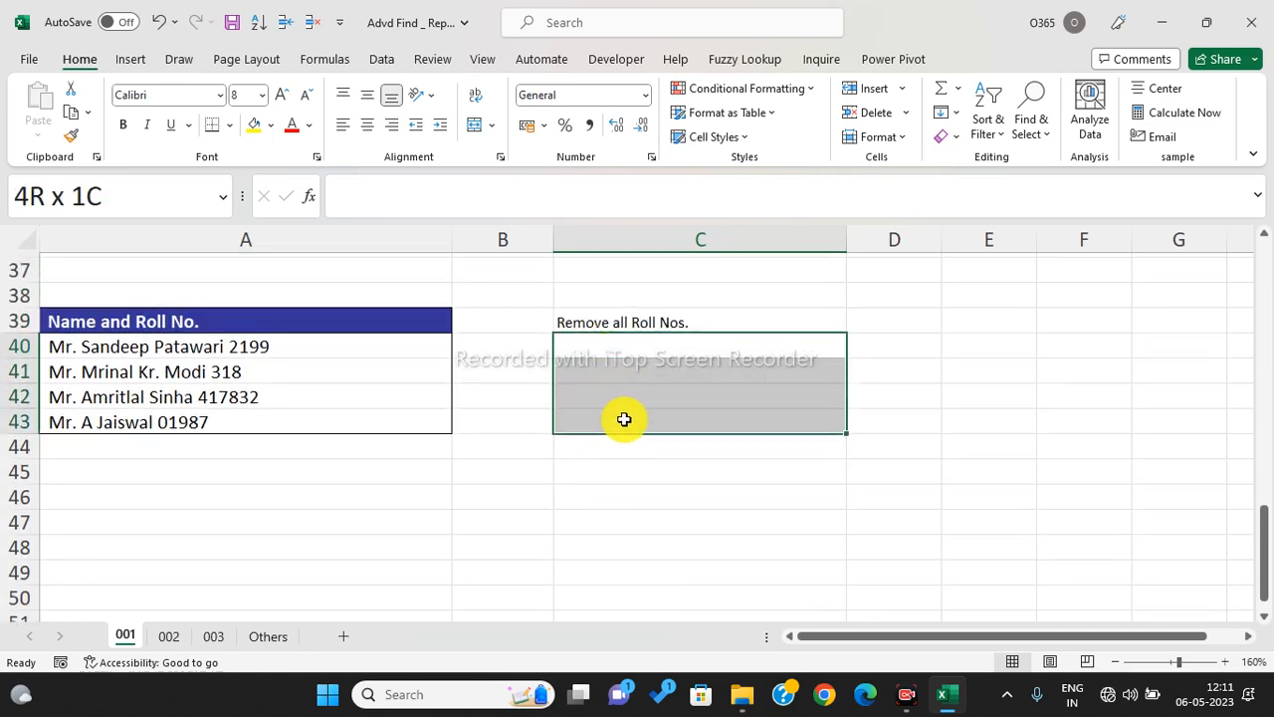
pyautogui.click(313, 421)
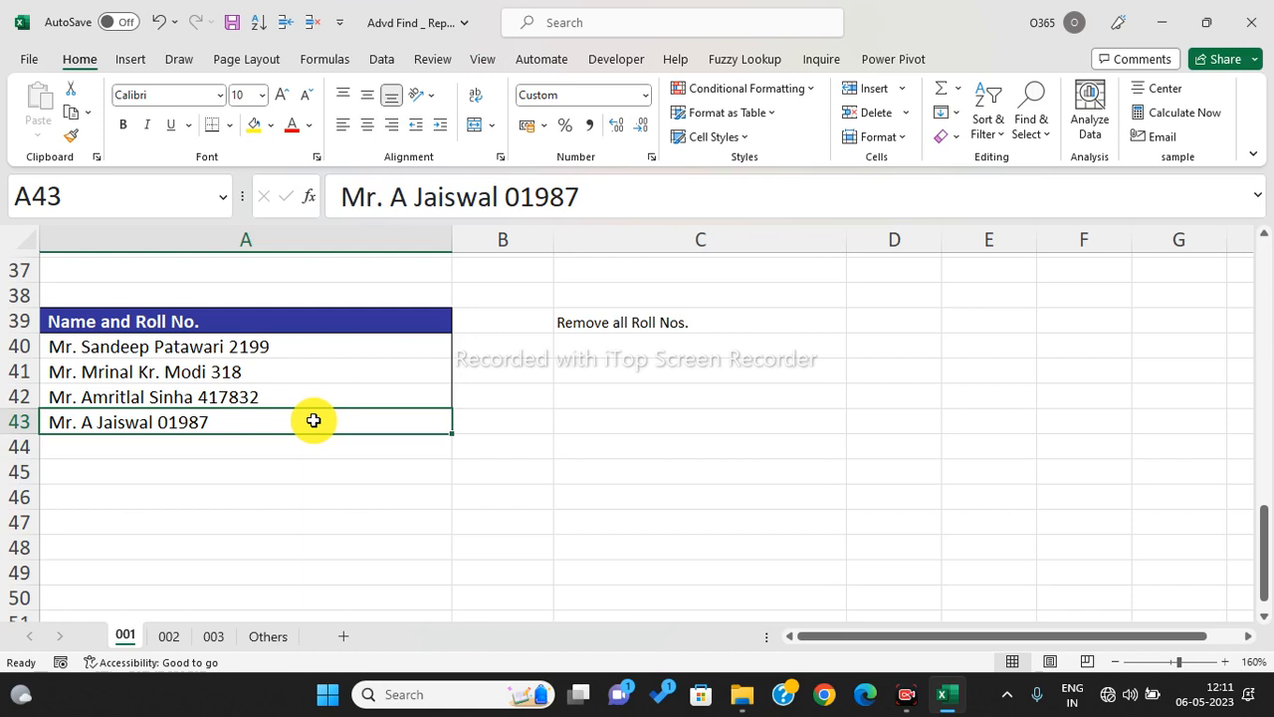
pyautogui.press('super+r')
pyautogui.write('winword')
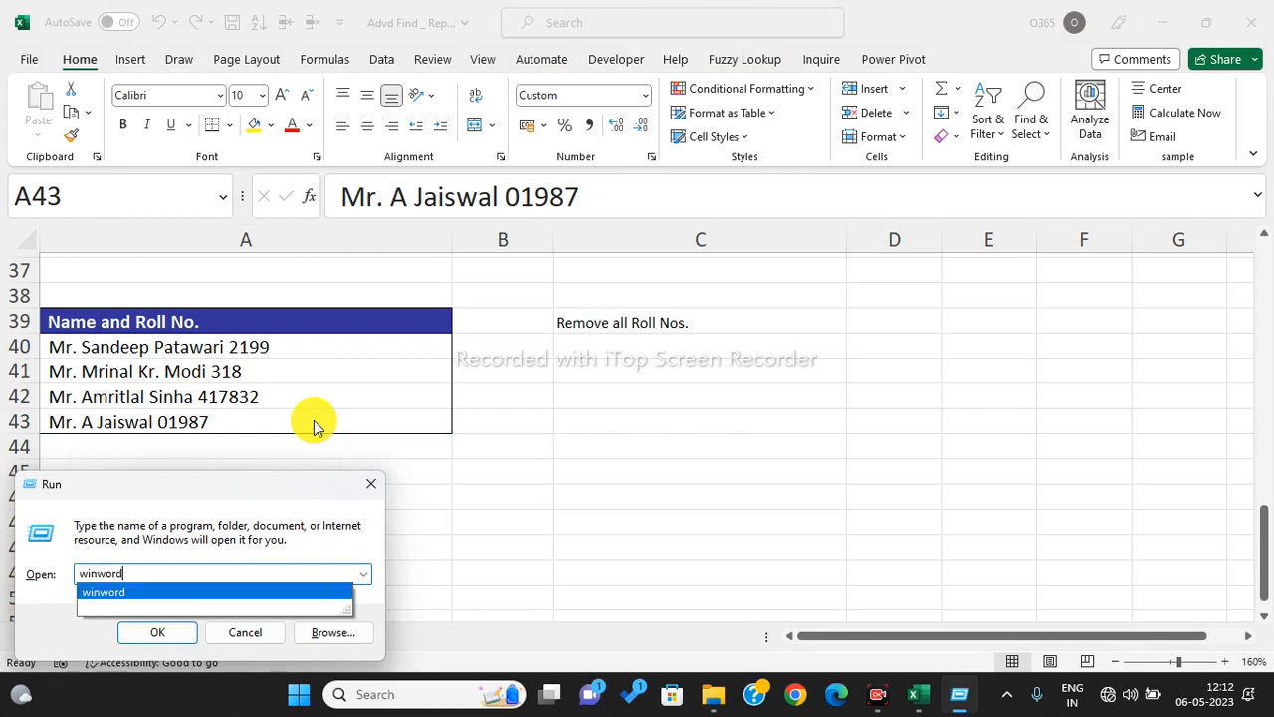
# - Paste the Excel table A39:A43 twice into a blank Word document and select the first table's rows
pyautogui.press('Return')
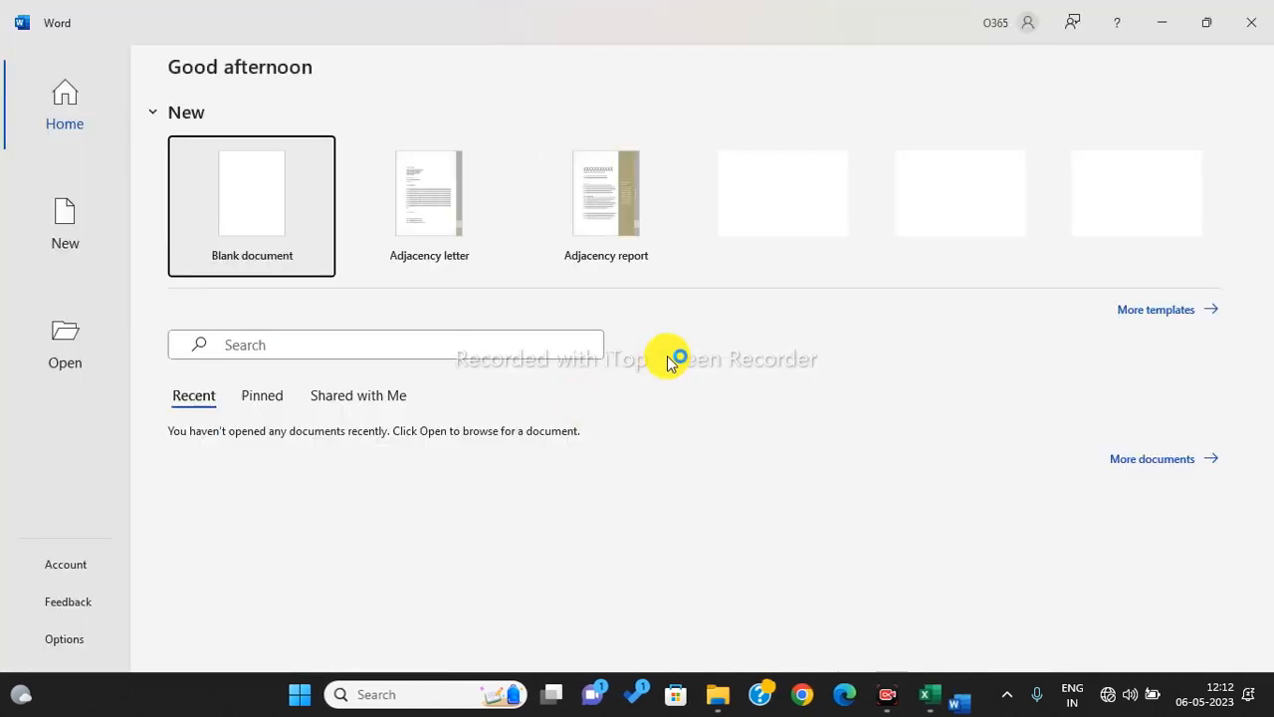
pyautogui.click(243, 216)
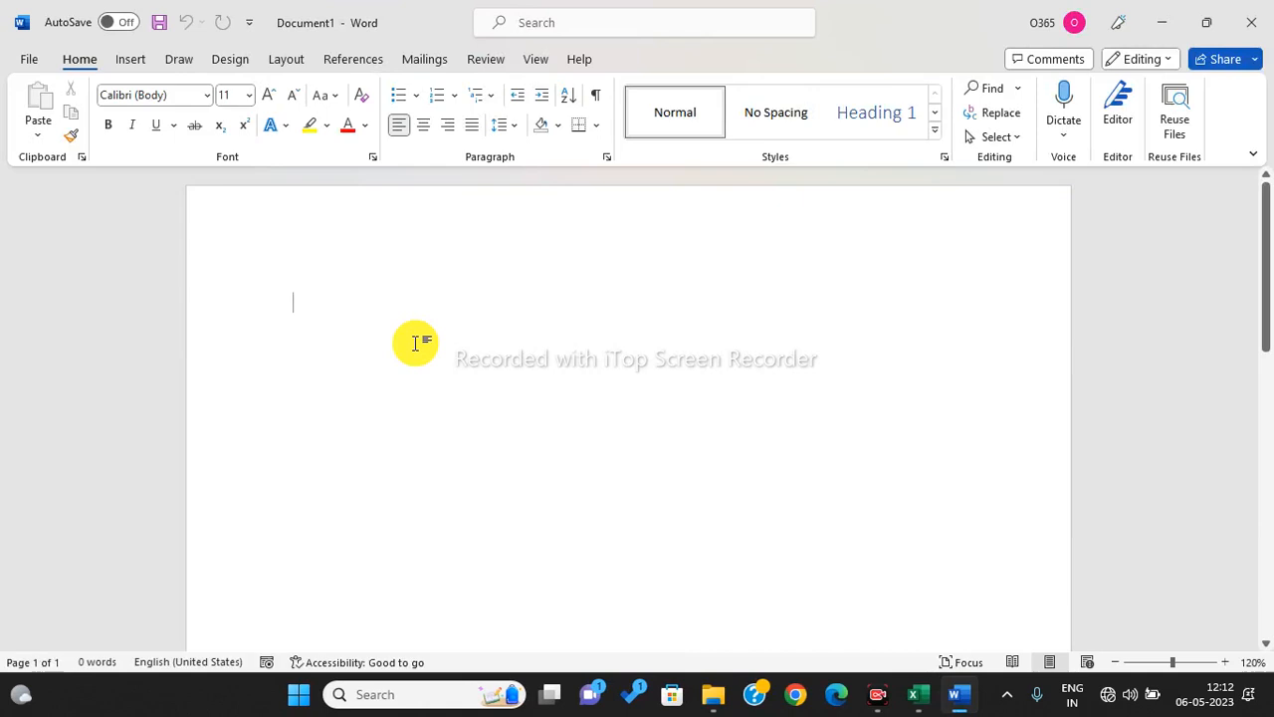
pyautogui.hotkey('alt', 'Tab')
pyautogui.moveTo(106, 328); pyautogui.dragTo(131, 425)
pyautogui.hotkey('ctrl', 'c')
pyautogui.hotkey('alt', 'Tab')
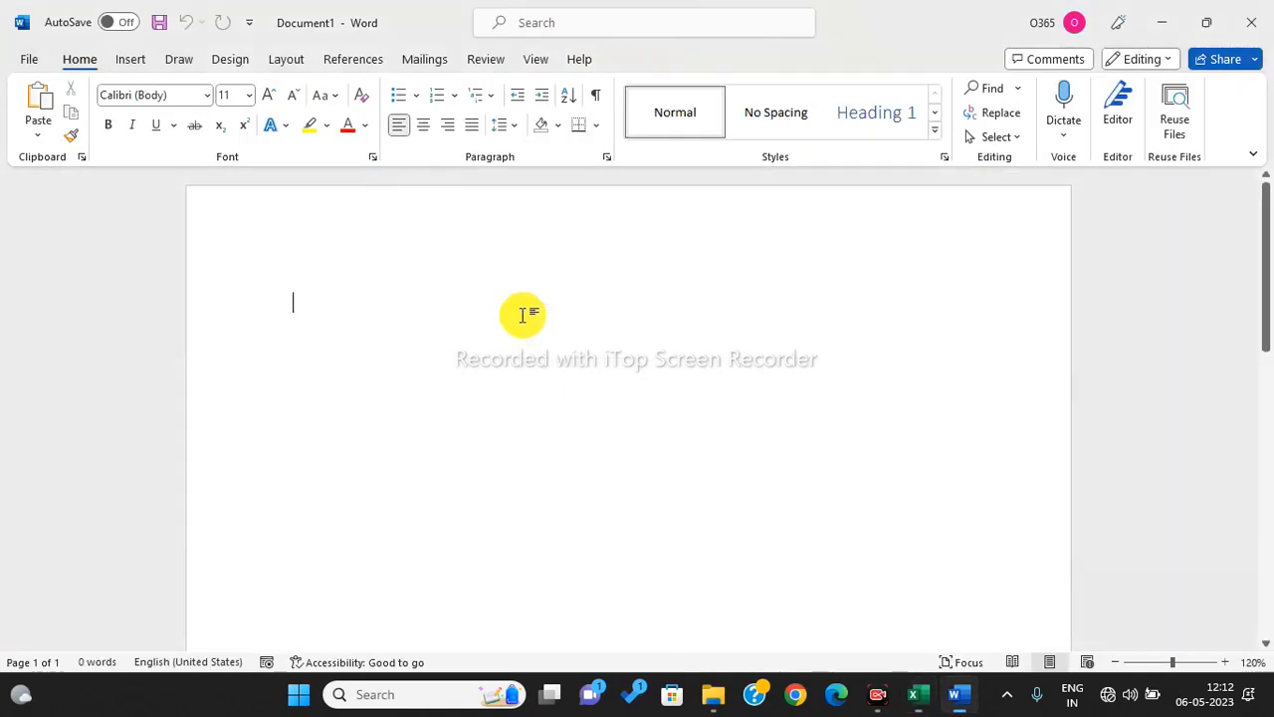
pyautogui.hotkey('ctrl', 'v')
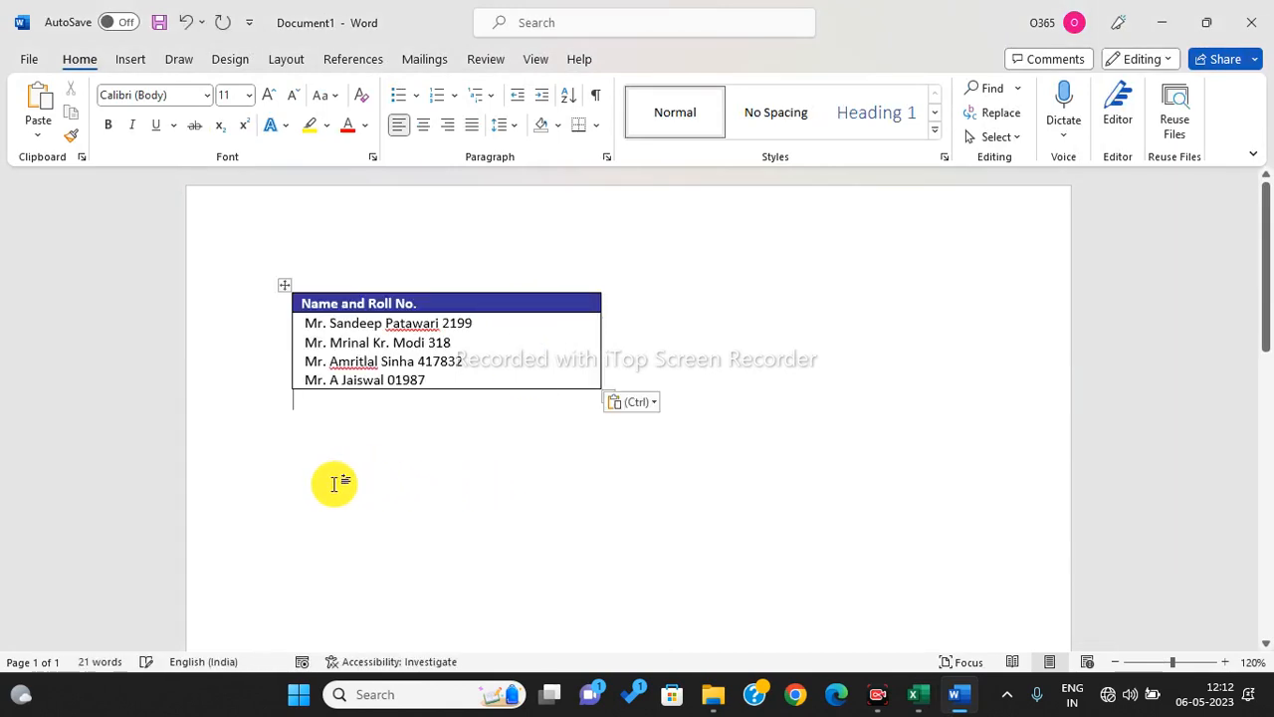
pyautogui.hotkey('ctrl', 'v')
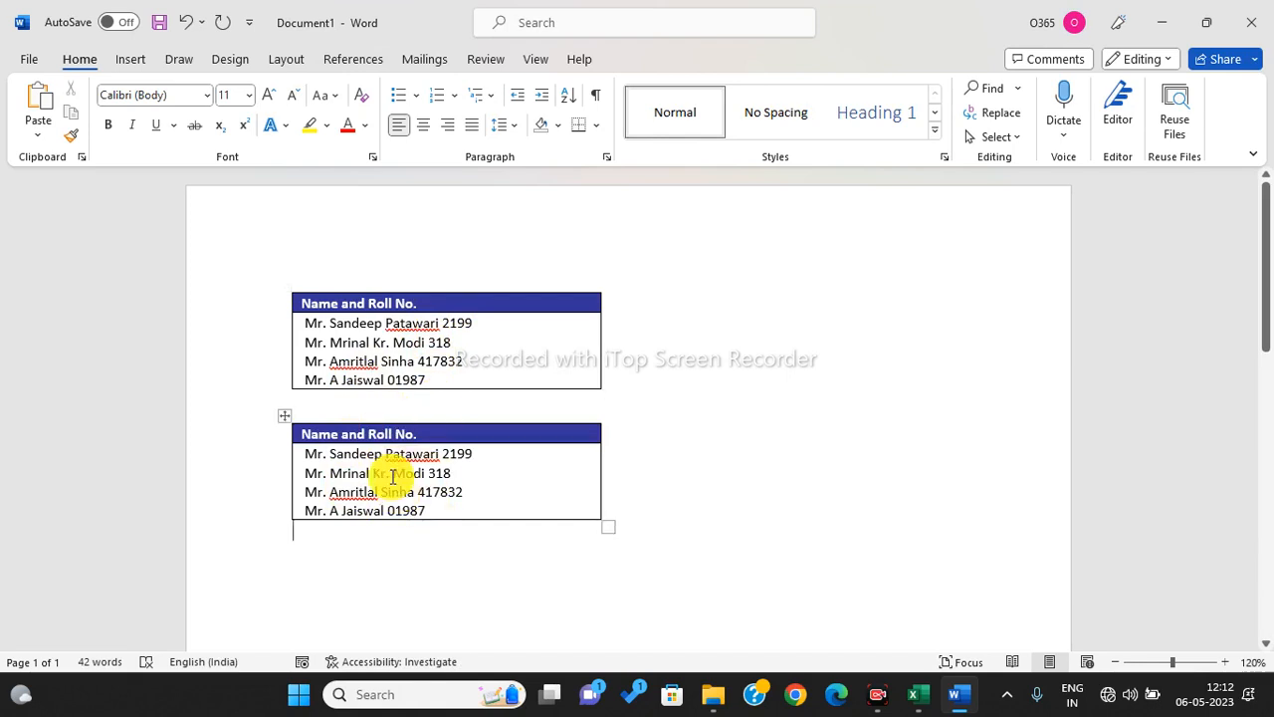
pyautogui.click(448, 340)
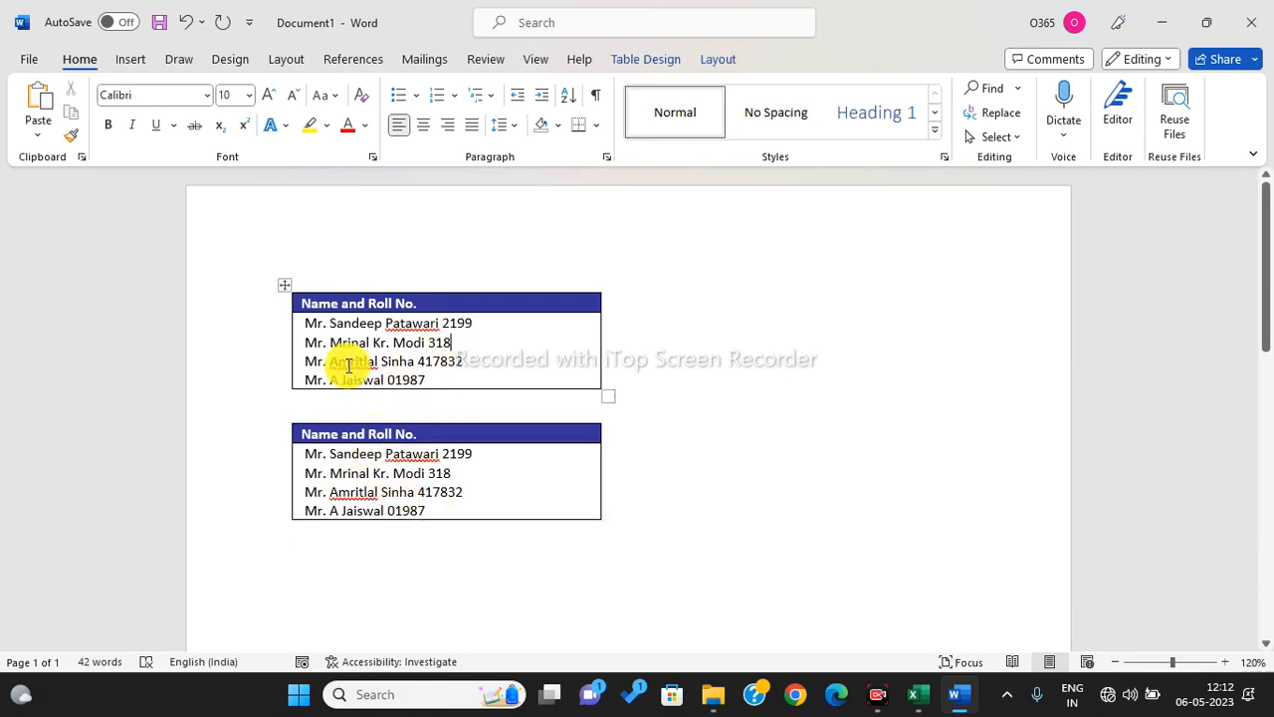
pyautogui.moveTo(308, 320); pyautogui.dragTo(434, 372)
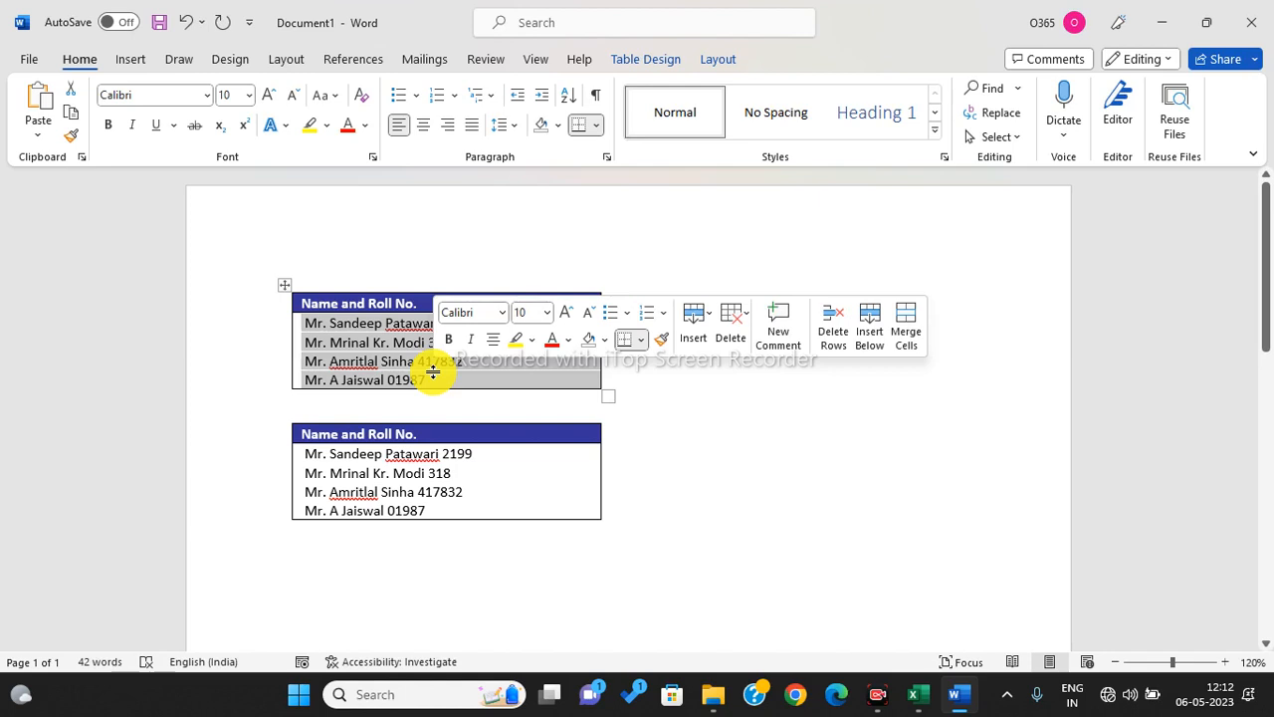
# - Replace Any Letter (^$) with nothing in the selected rows only (56 replacements)
pyautogui.hotkey('ctrl', 'h')
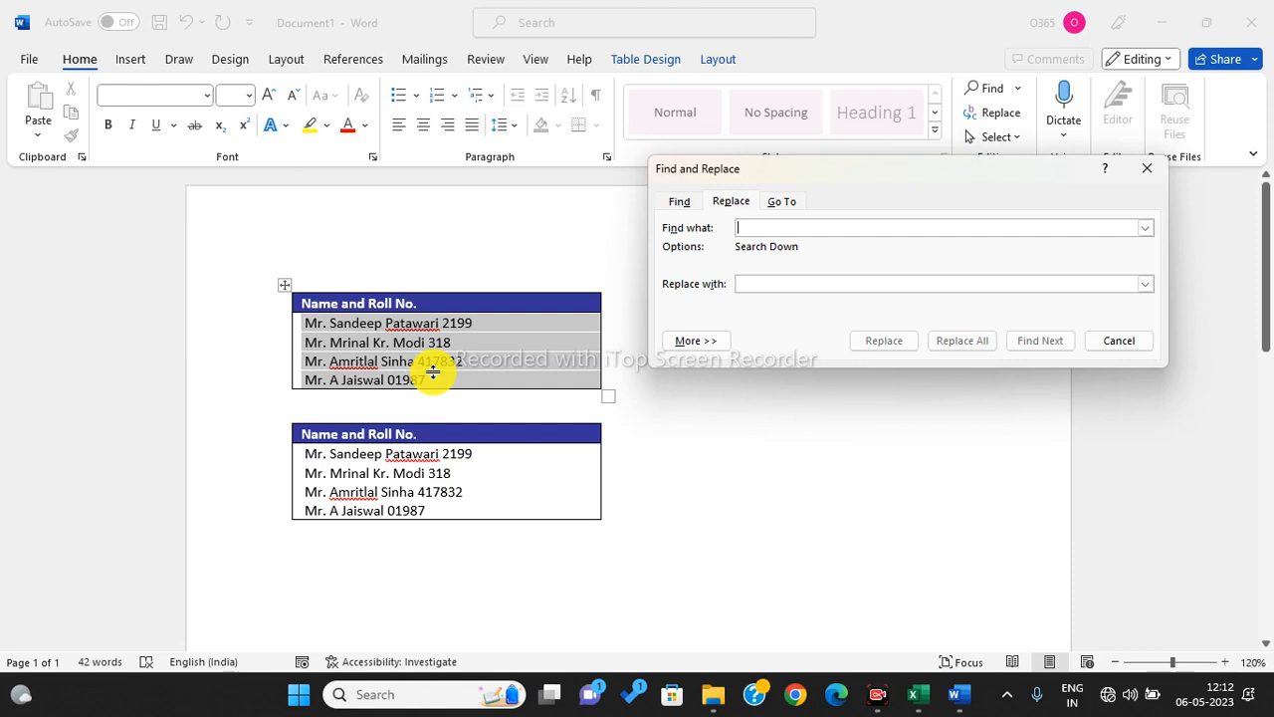
pyautogui.click(735, 203)
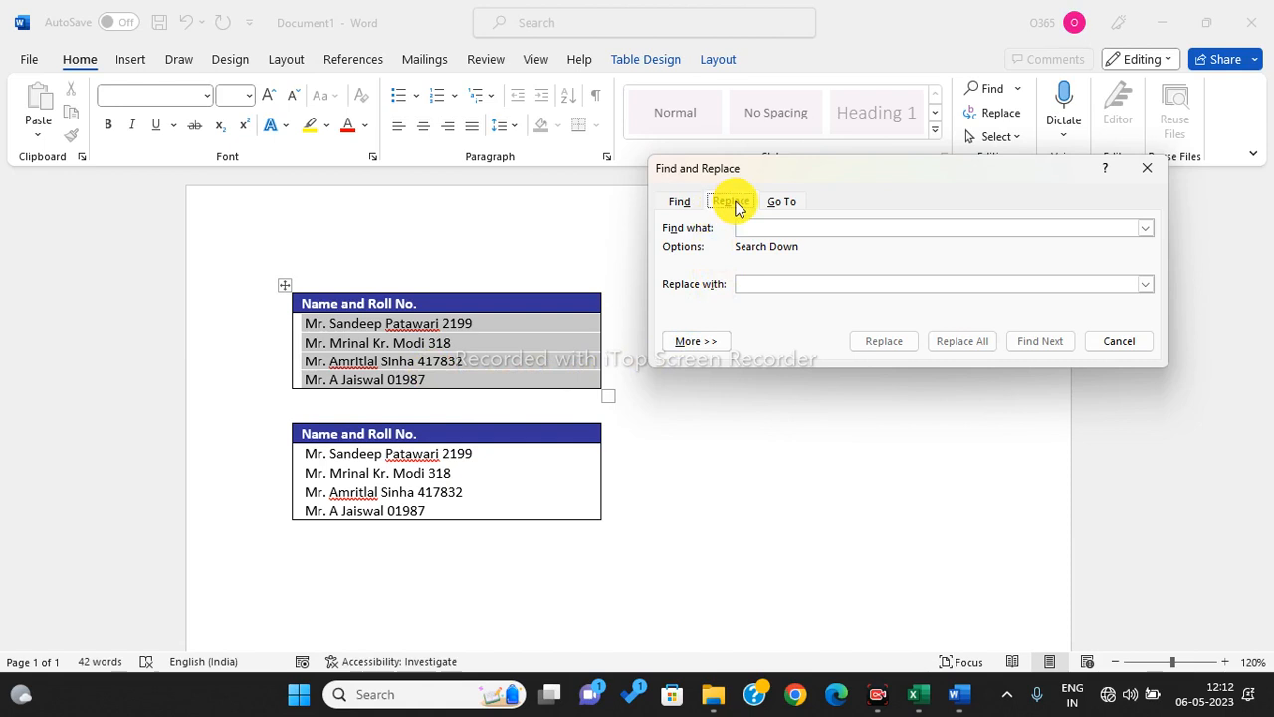
pyautogui.click(696, 341)
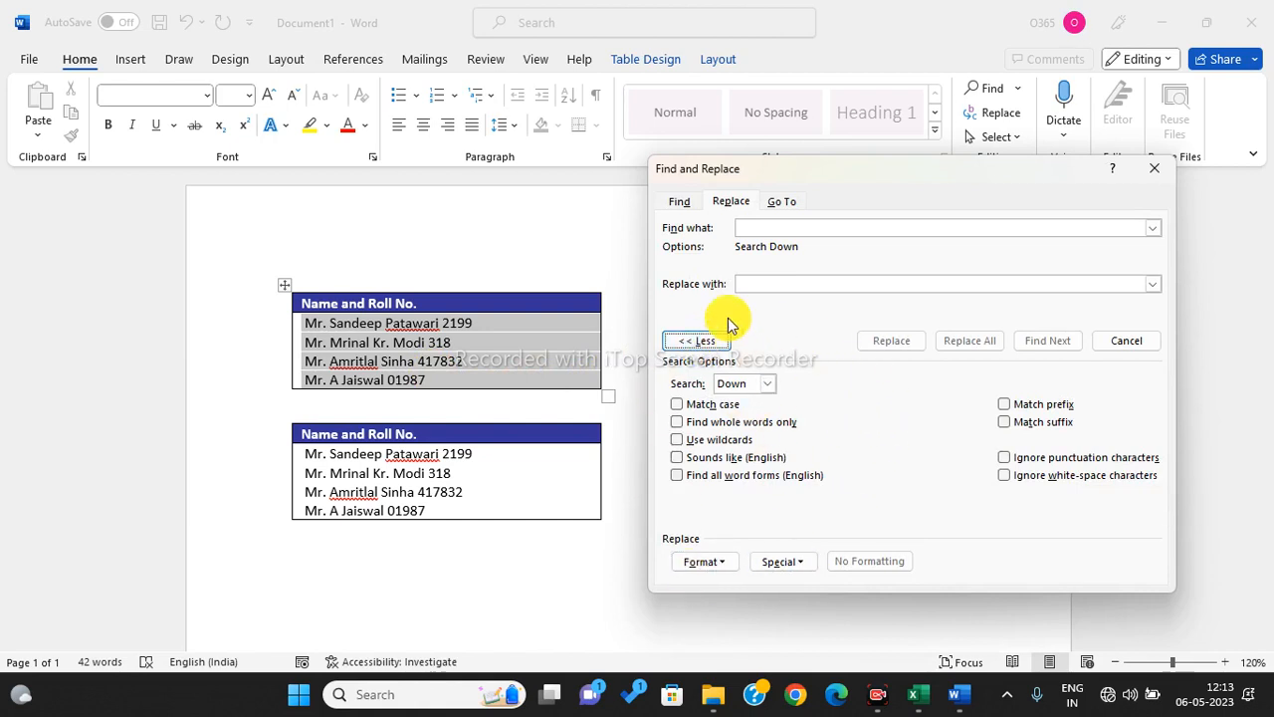
pyautogui.click(787, 228)
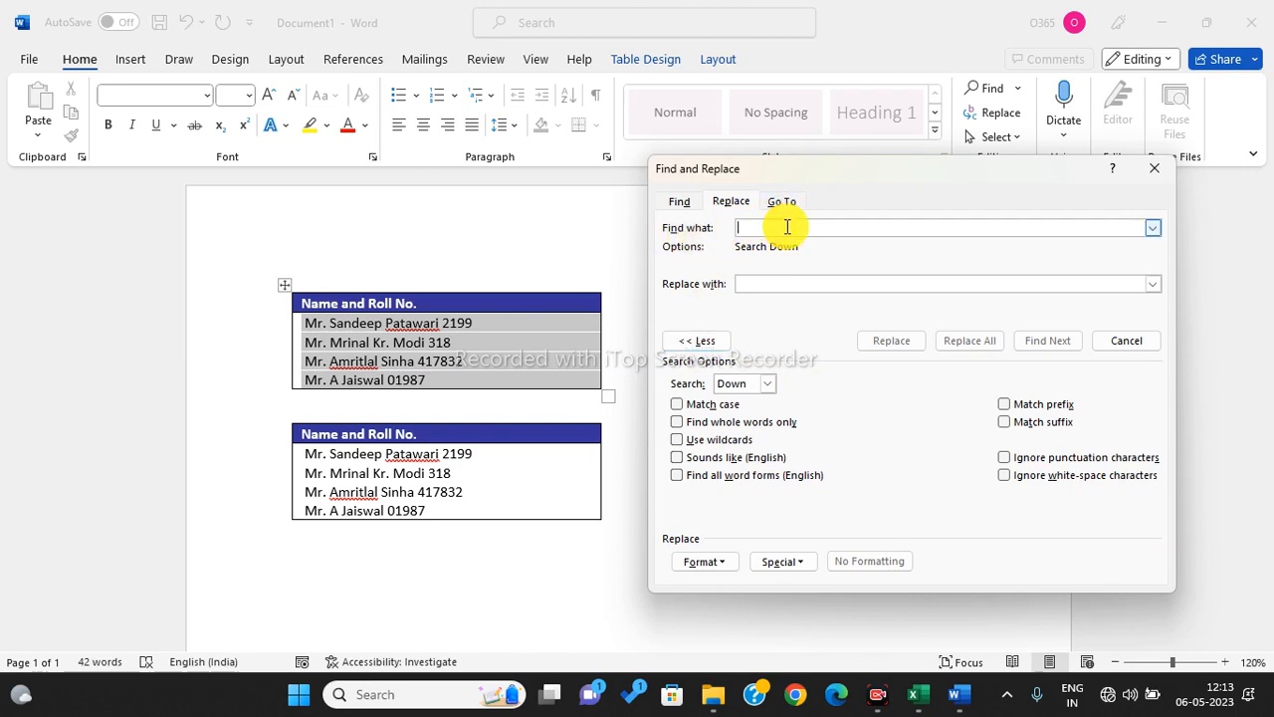
pyautogui.click(799, 563)
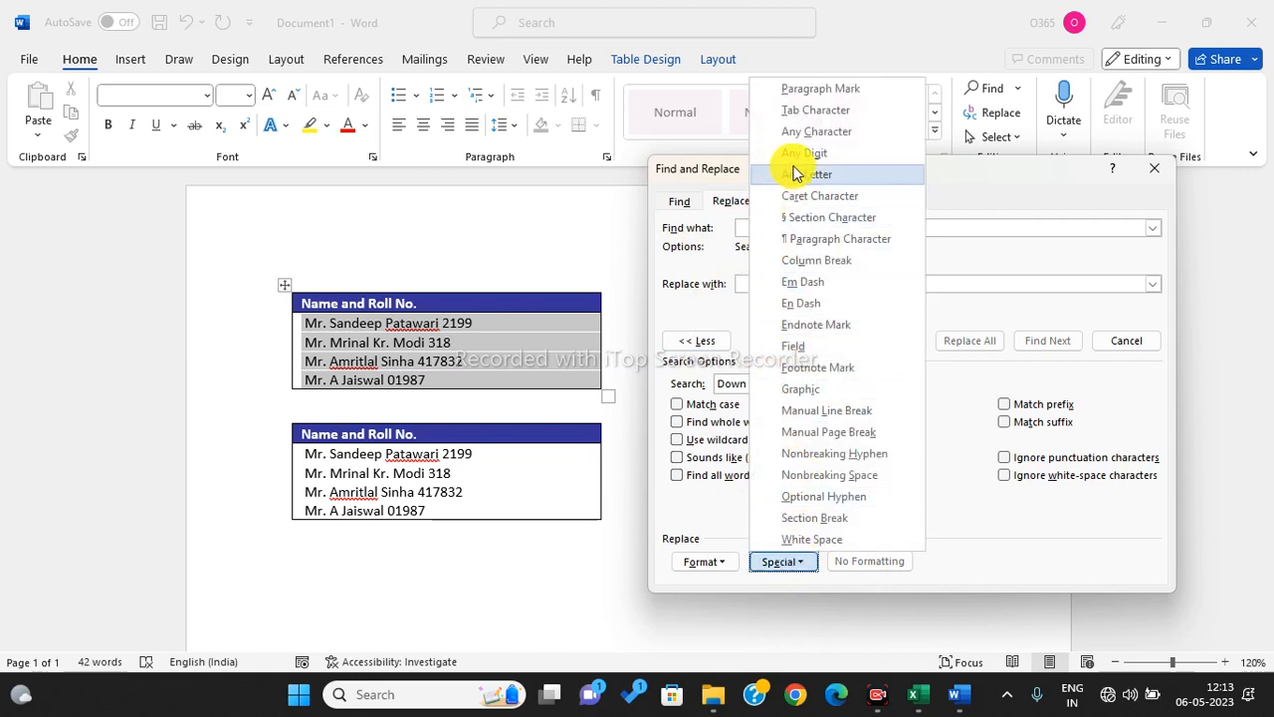
pyautogui.click(797, 175)
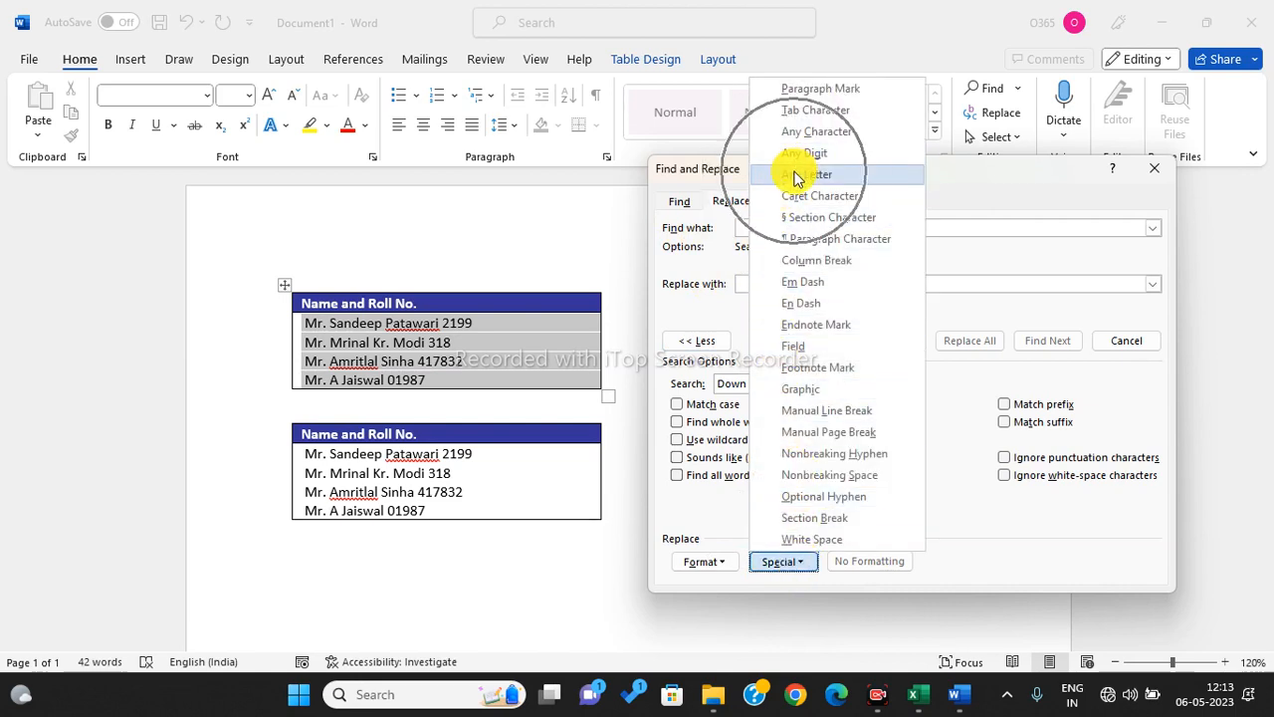
pyautogui.click(796, 176)
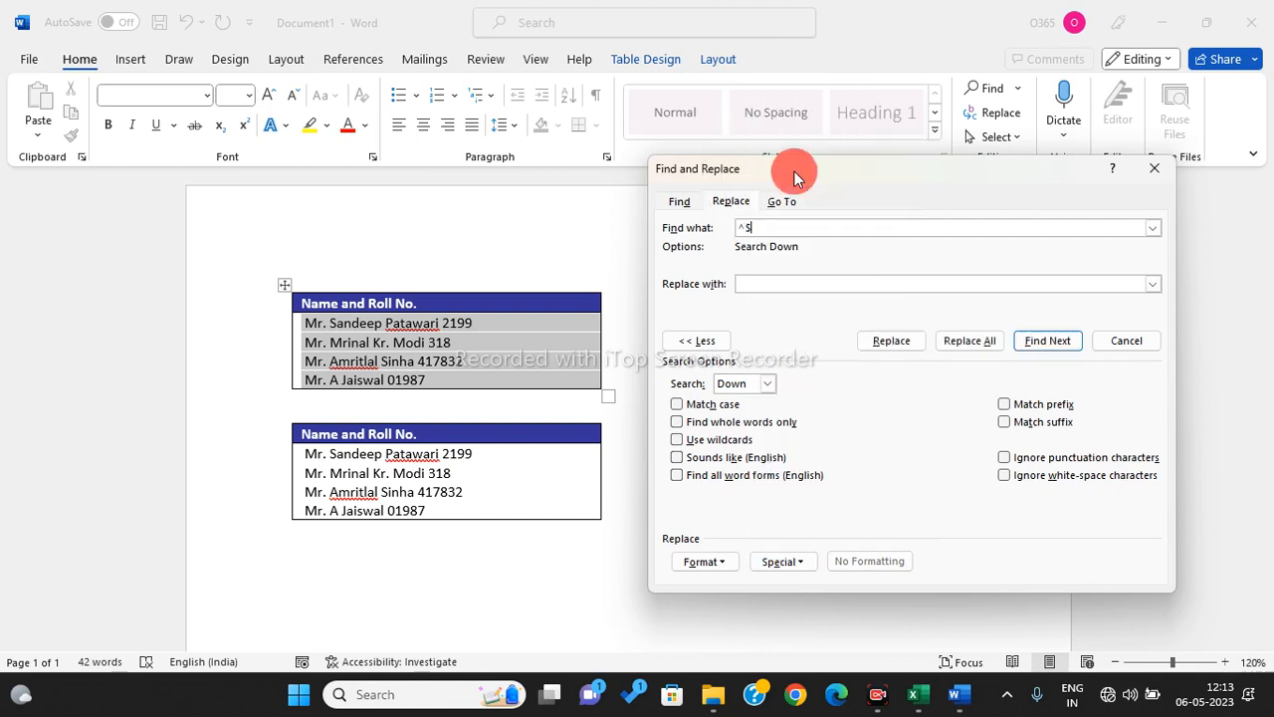
pyautogui.click(774, 284)
pyautogui.click(962, 346)
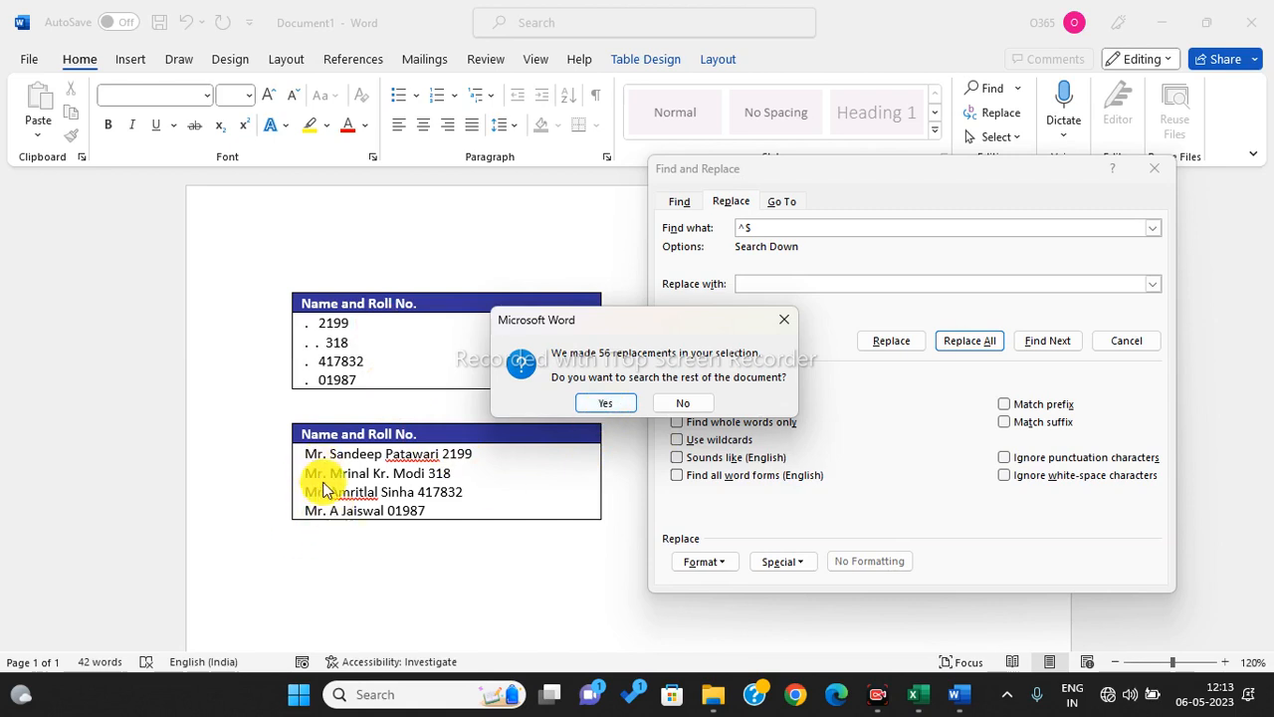
pyautogui.click(681, 402)
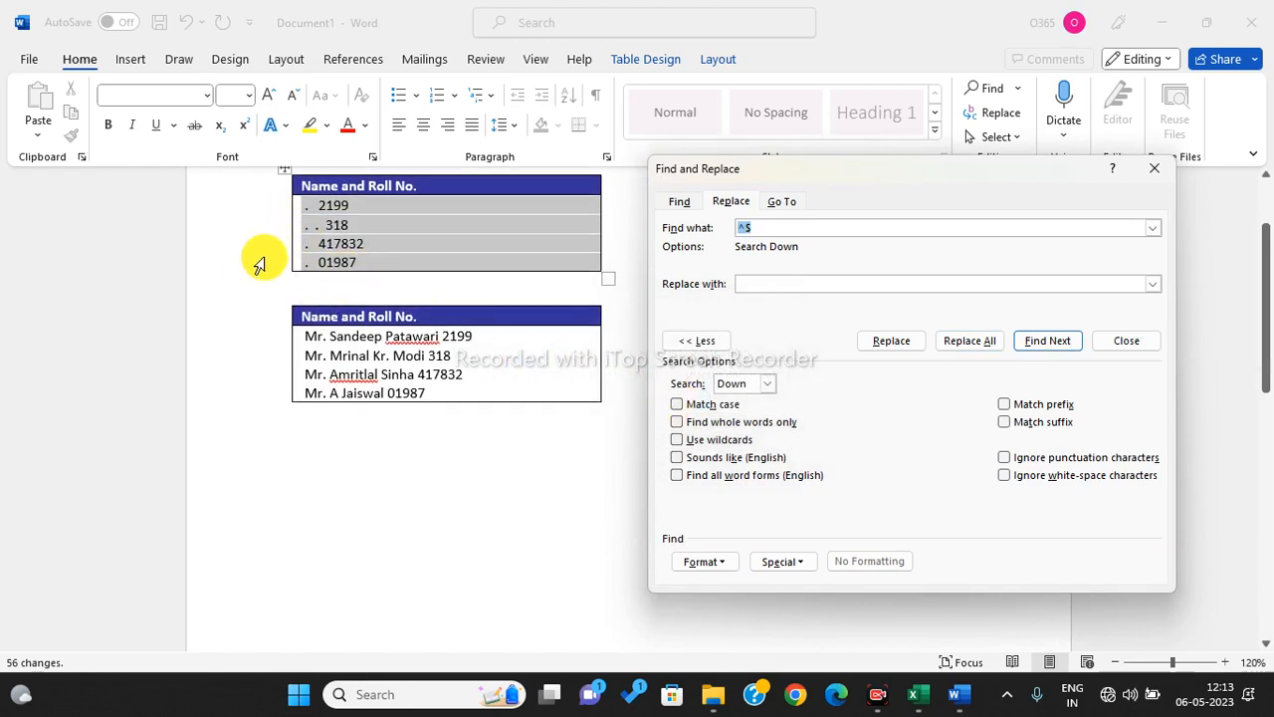
# - Delete the dots (5) and spaces (21) from the first table, searching the selection only
pyautogui.write('.')
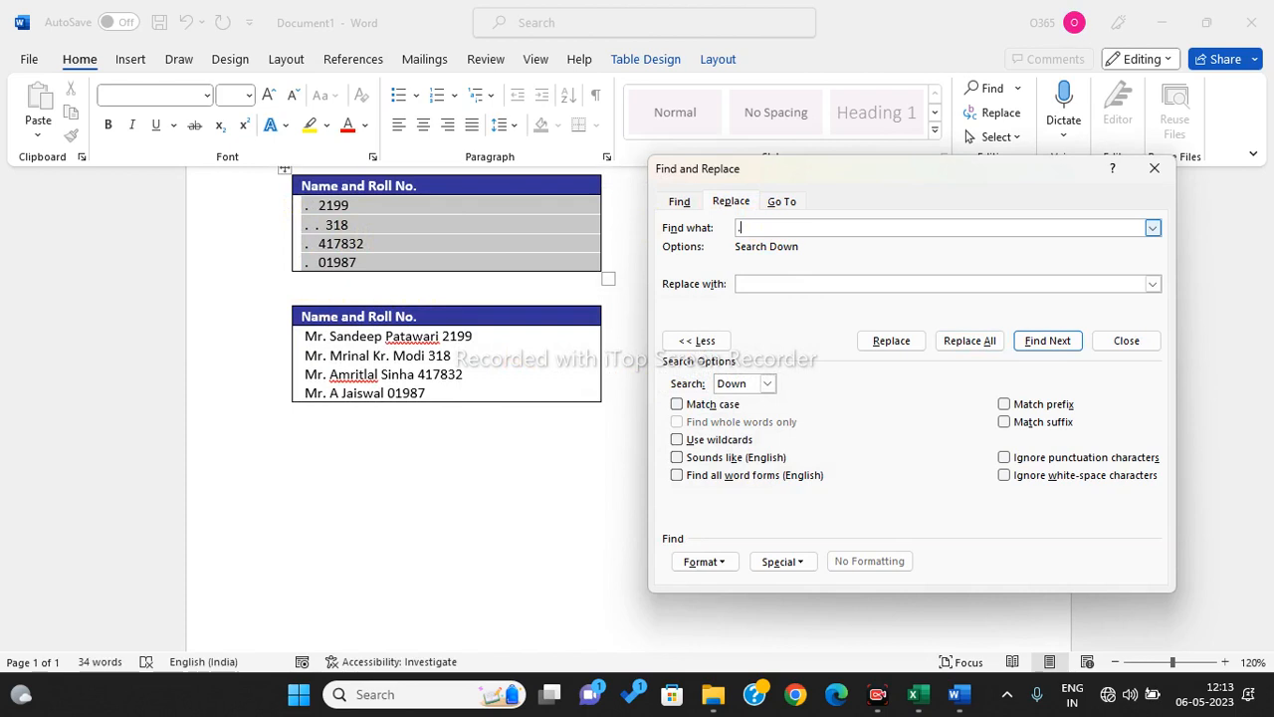
pyautogui.press('BackSpace')
pyautogui.write('.')
pyautogui.click(982, 342)
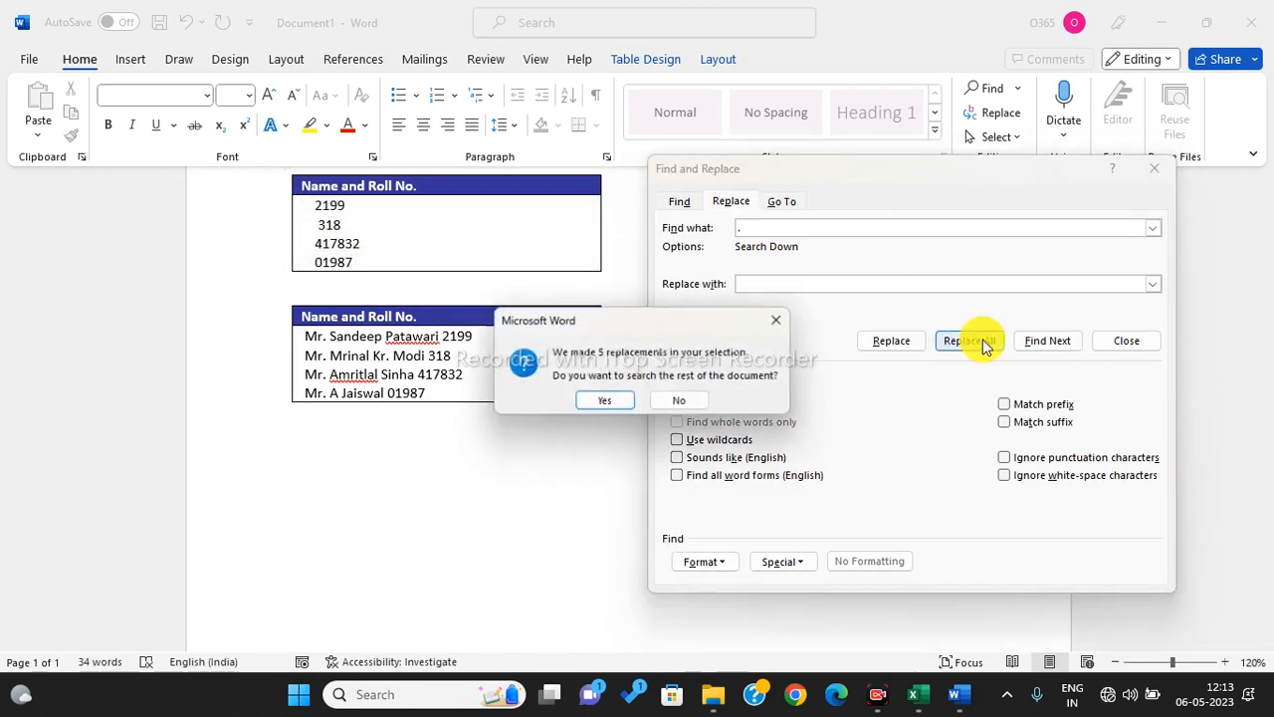
pyautogui.click(679, 400)
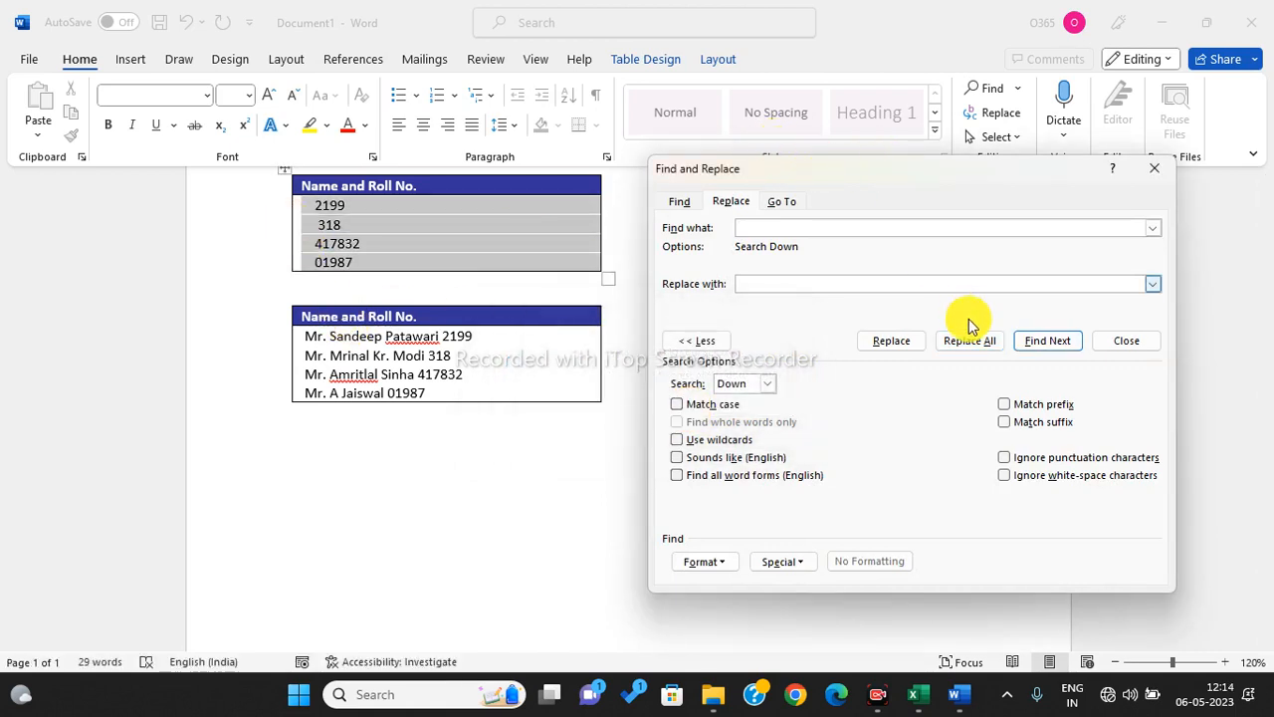
pyautogui.click(988, 344)
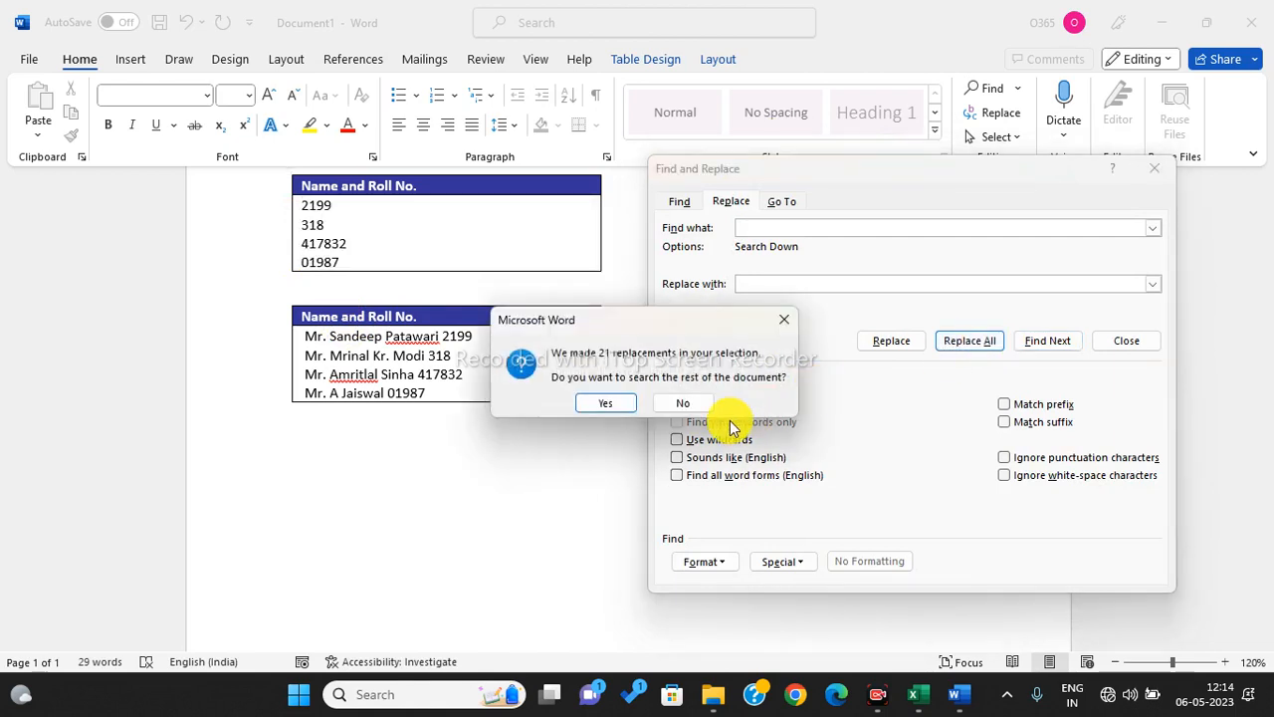
pyautogui.click(686, 403)
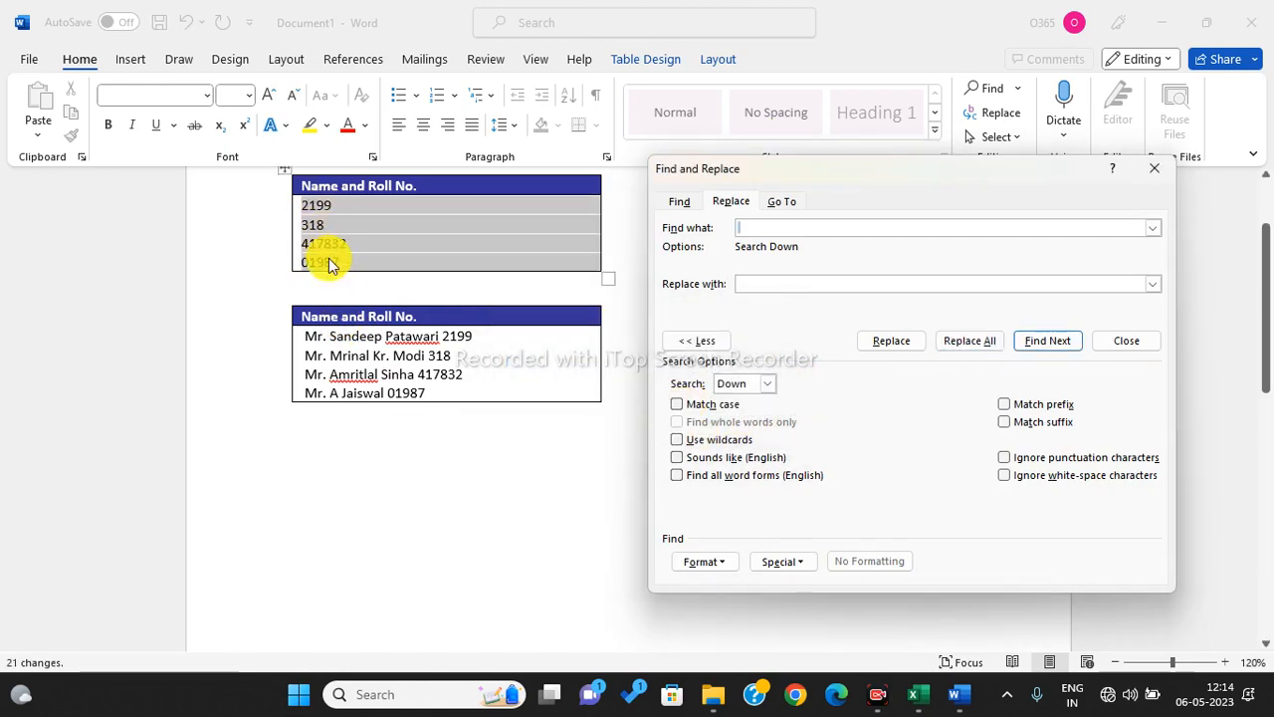
pyautogui.click(1154, 168)
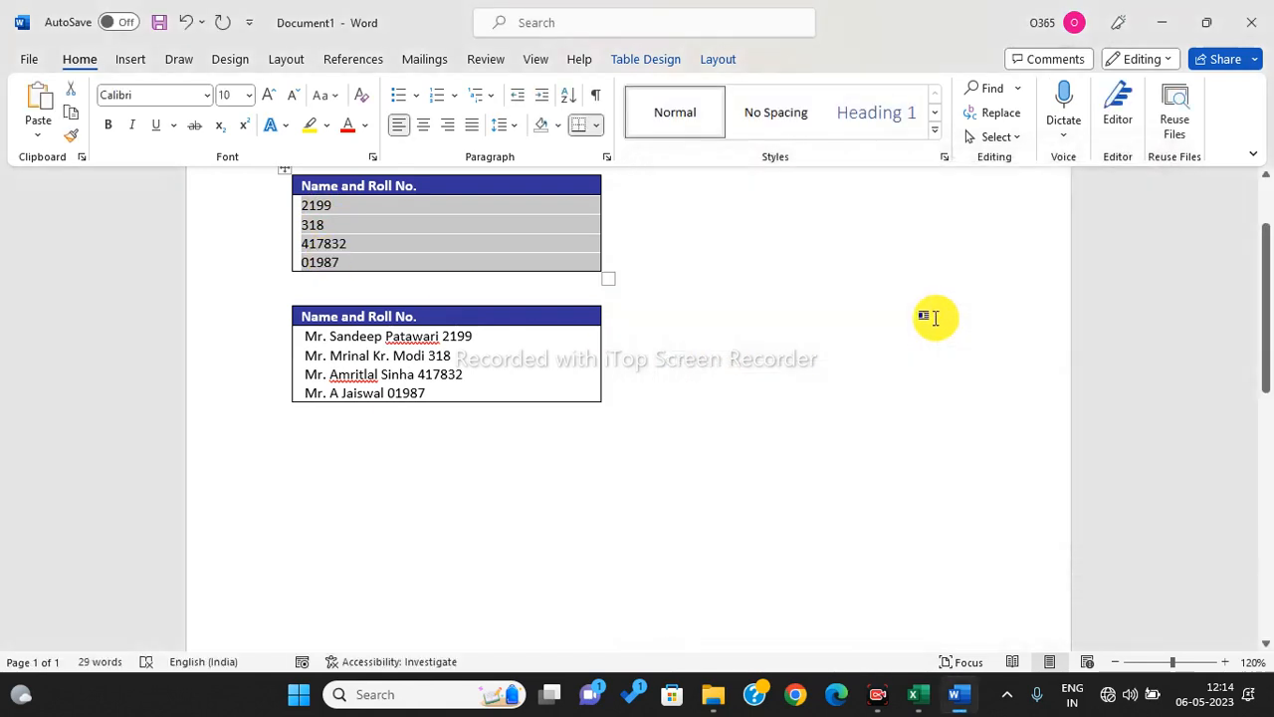
# - Replace Any Digit with nothing in the second table's four rows, leaving only the names
pyautogui.click(688, 446)
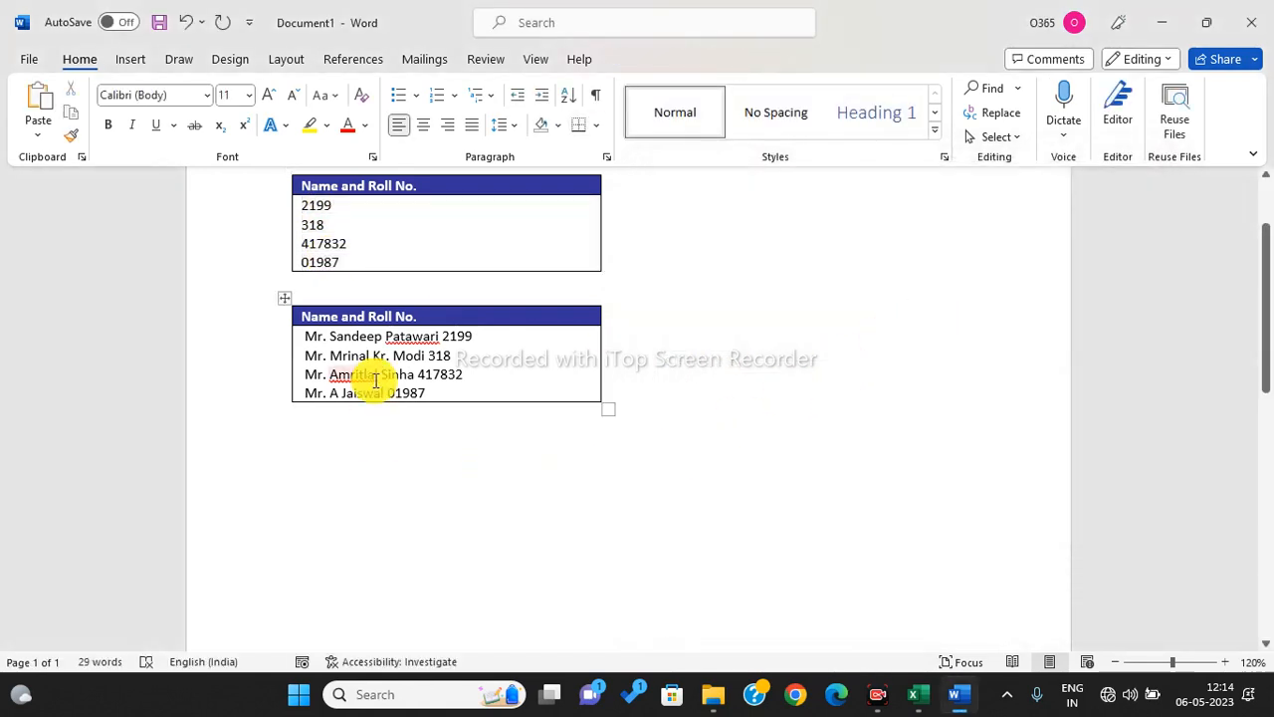
pyautogui.moveTo(308, 336); pyautogui.dragTo(435, 392)
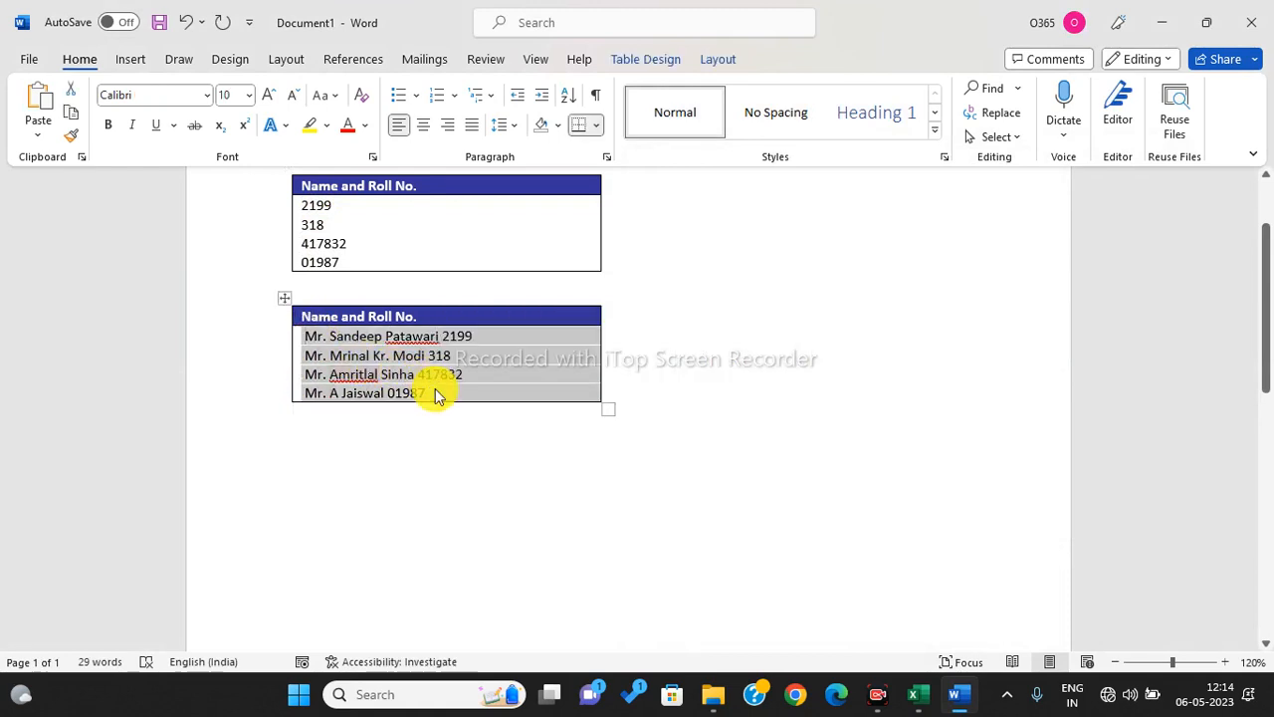
pyautogui.hotkey('ctrl', 'h')
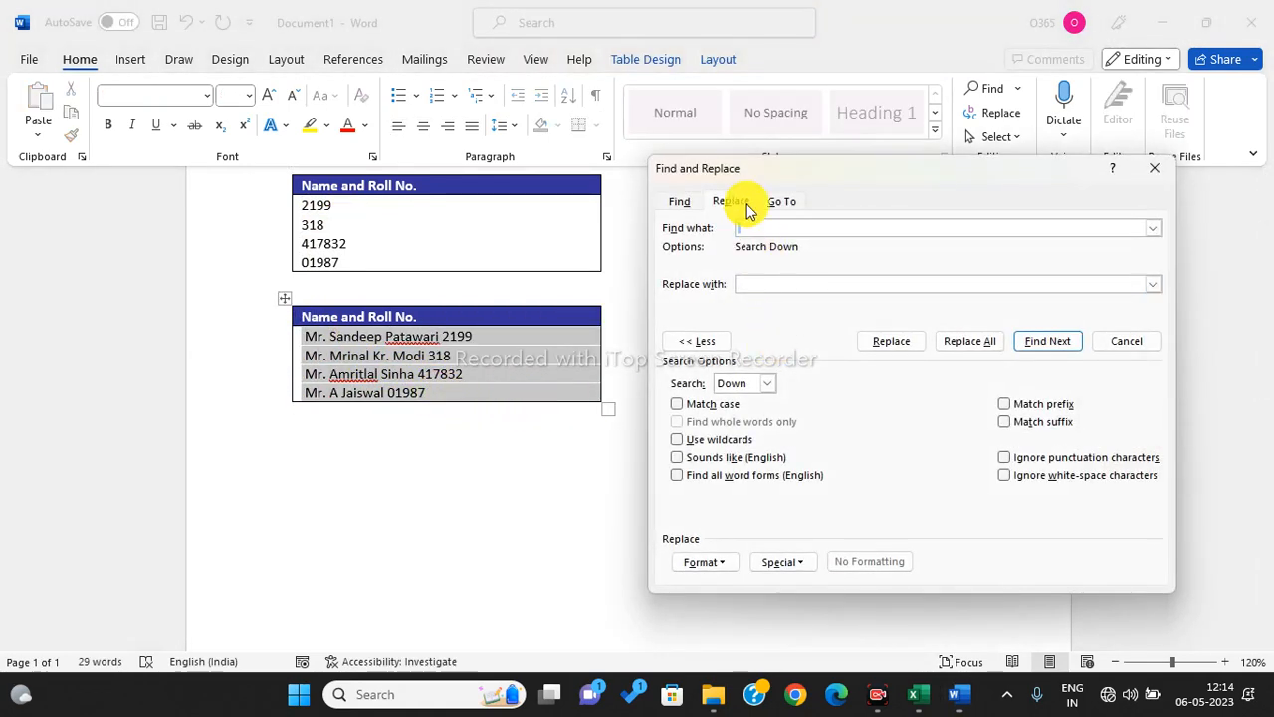
pyautogui.click(746, 205)
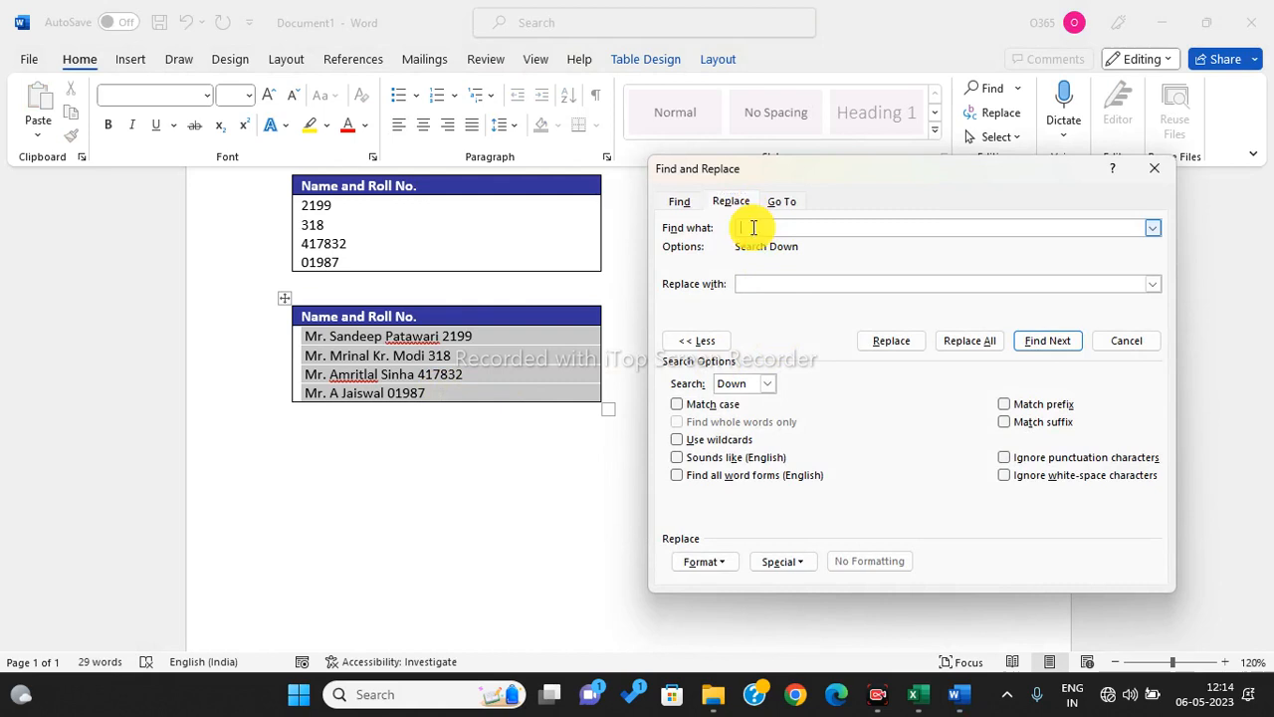
pyautogui.press('BackSpace')
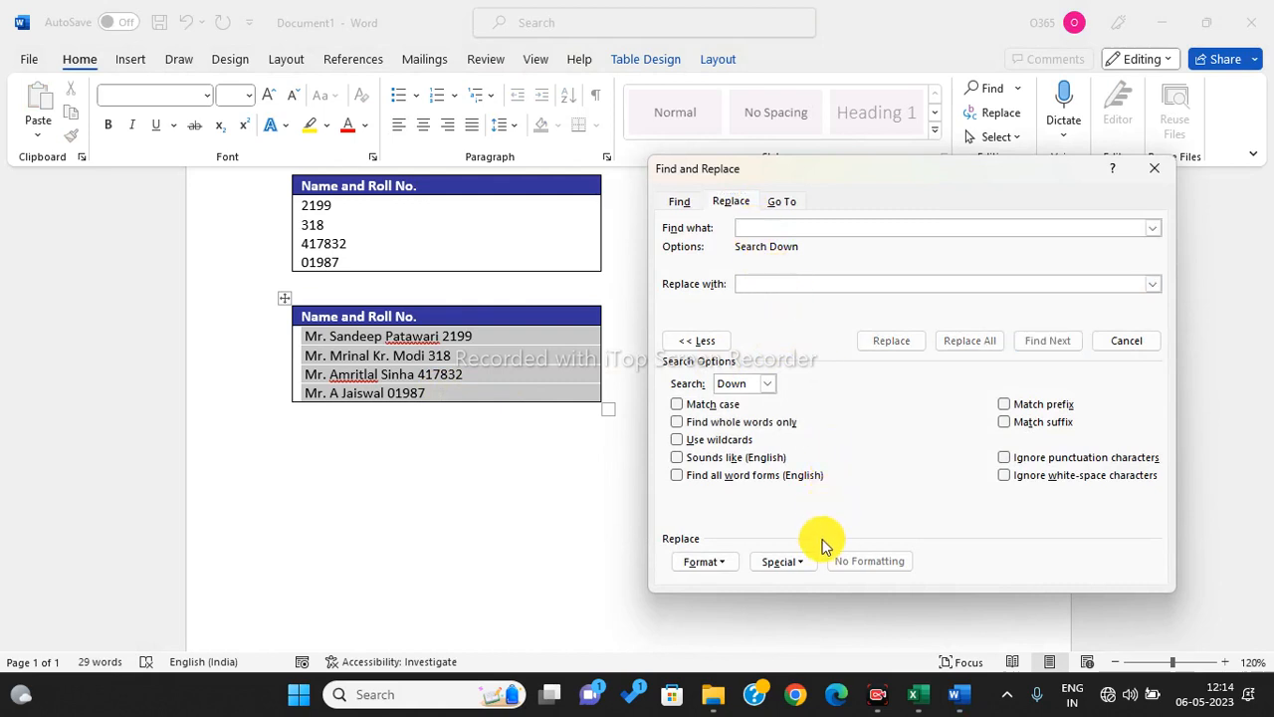
pyautogui.click(799, 563)
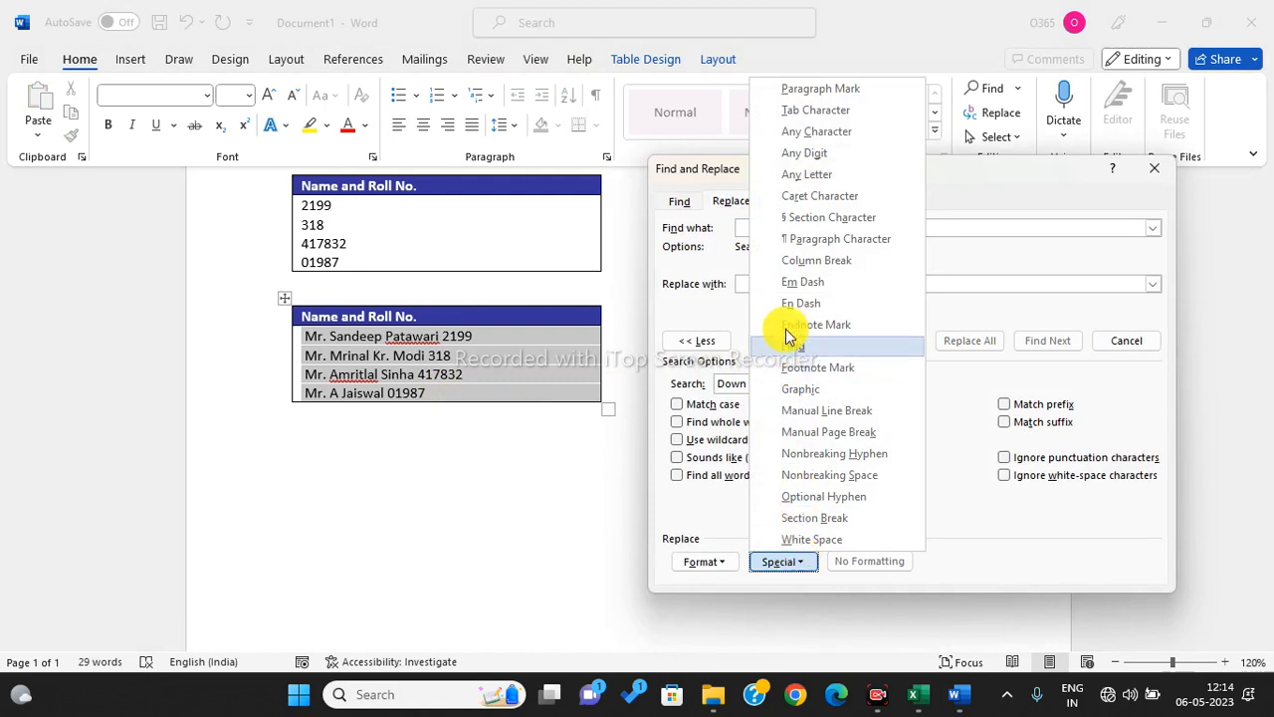
pyautogui.click(808, 154)
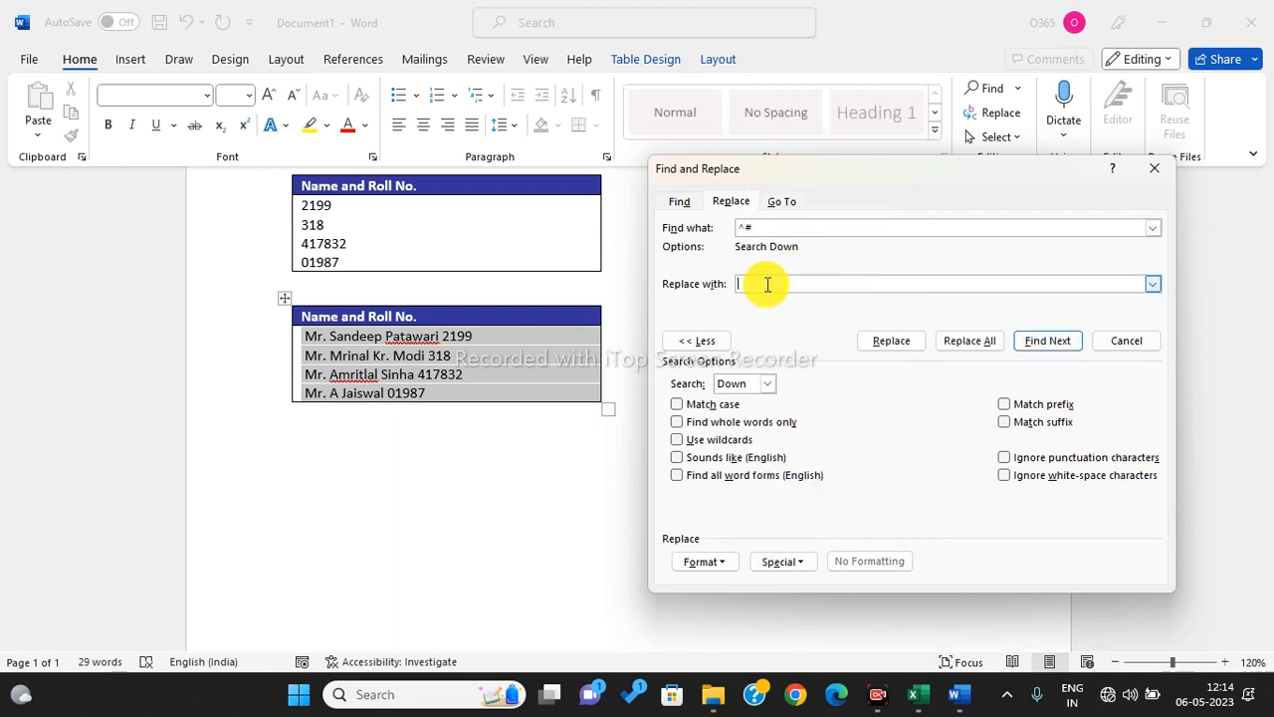
pyautogui.click(986, 341)
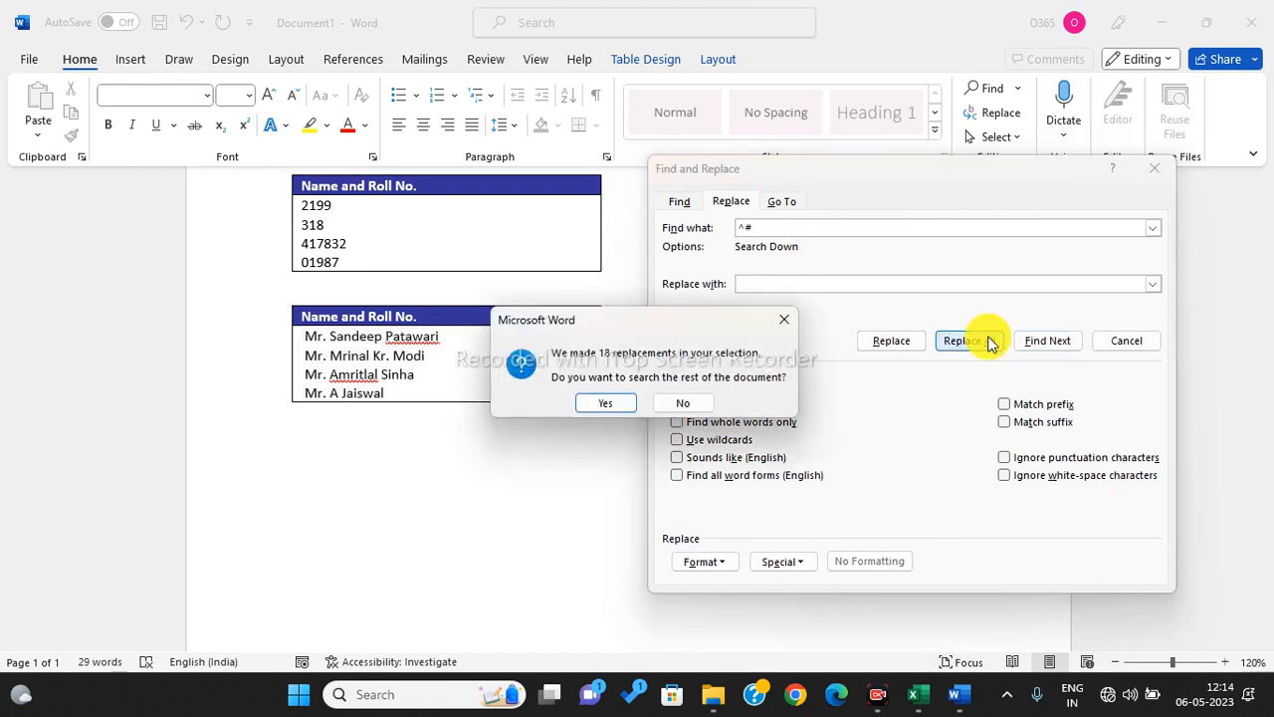
pyautogui.click(694, 406)
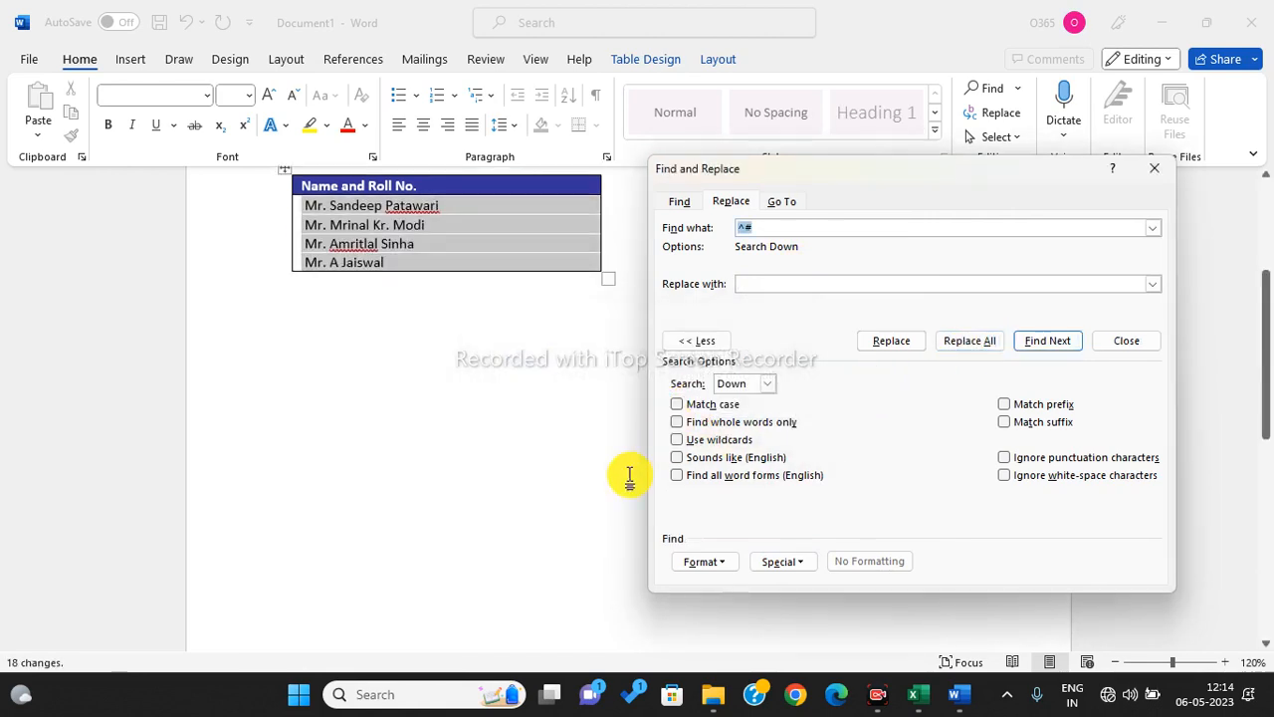
pyautogui.click(1155, 168)
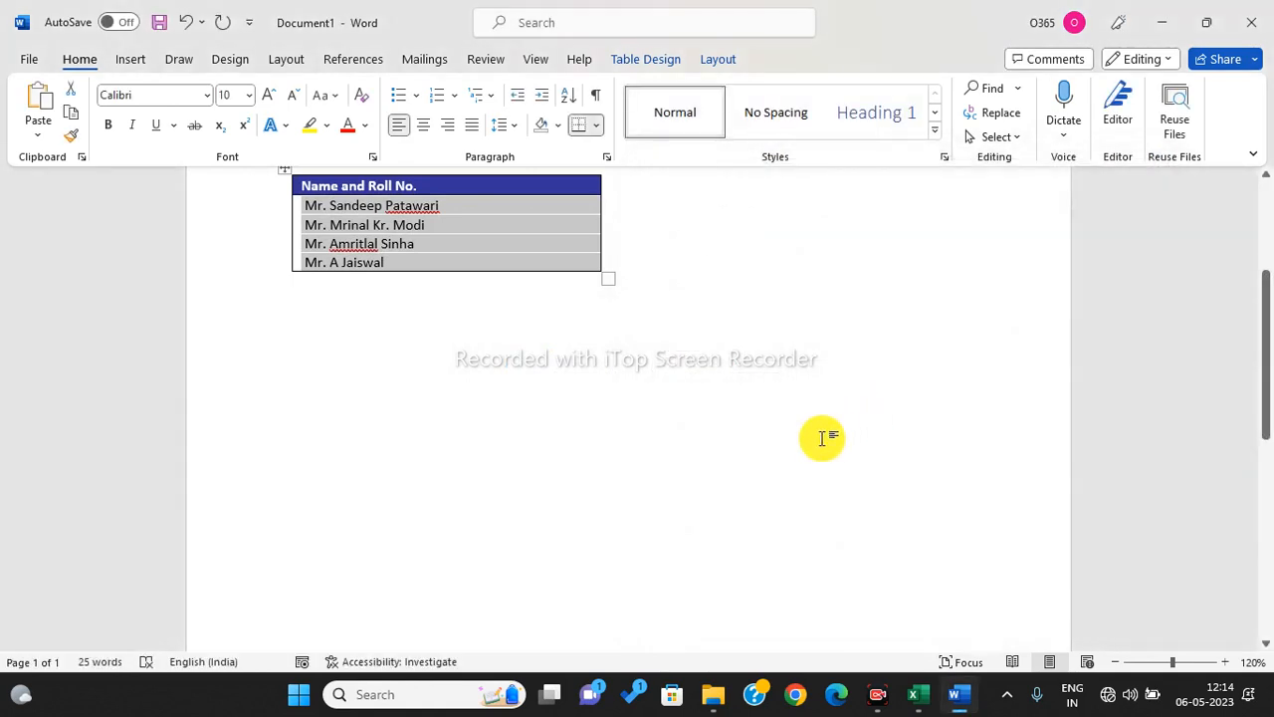
# - Reopen and dismiss Find and Replace, then close the Word document
pyautogui.scroll(2, 811, 438)
pyautogui.scroll(1, 807, 441)
pyautogui.click(807, 441)
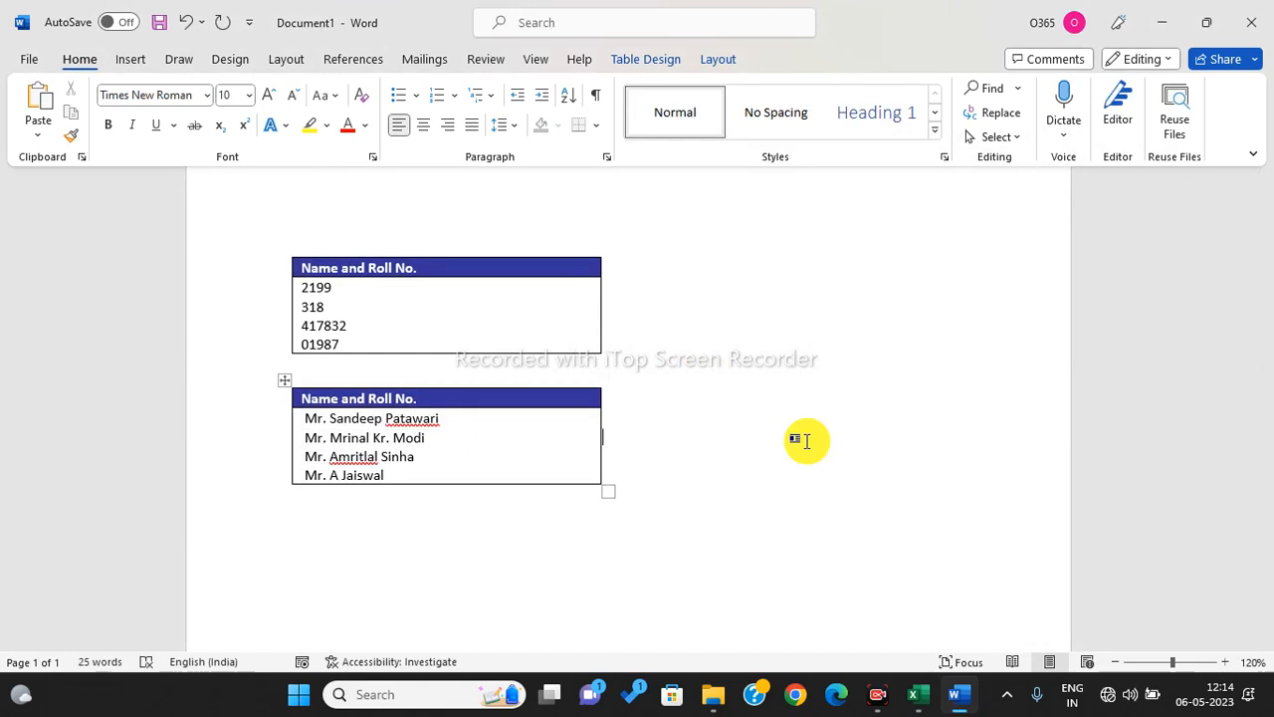
pyautogui.hotkey('ctrl', 'h')
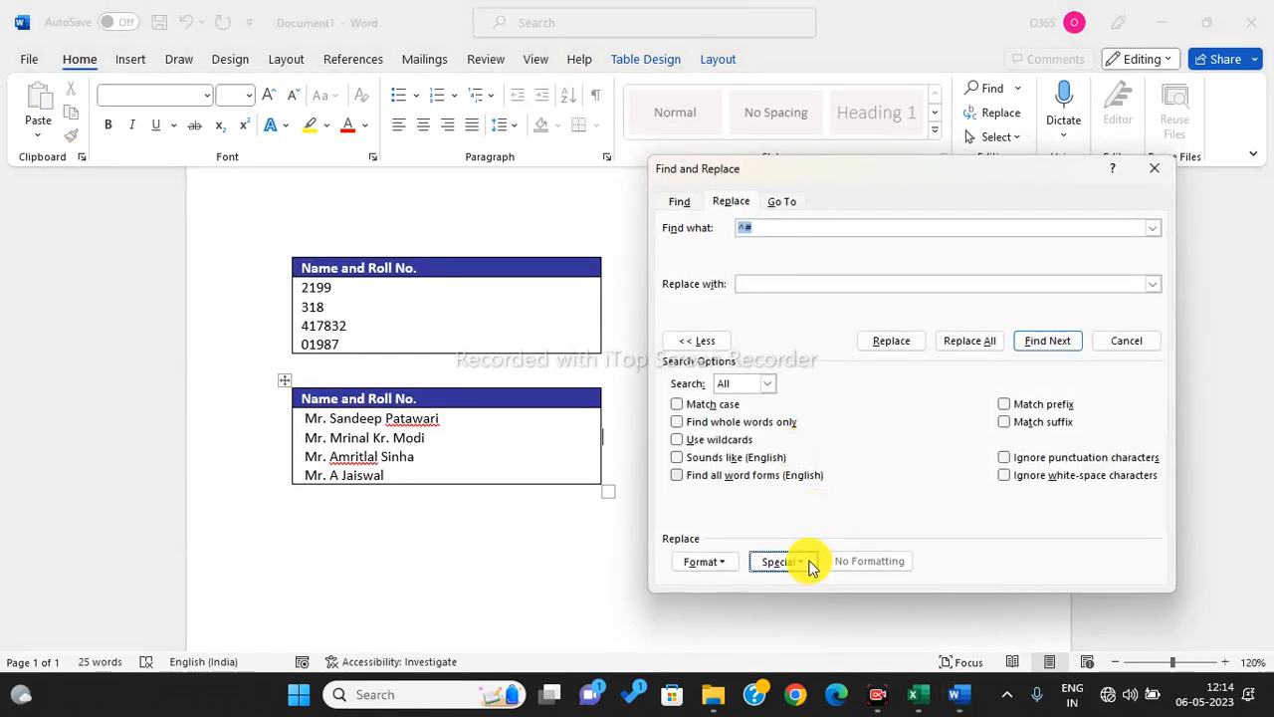
pyautogui.click(808, 562)
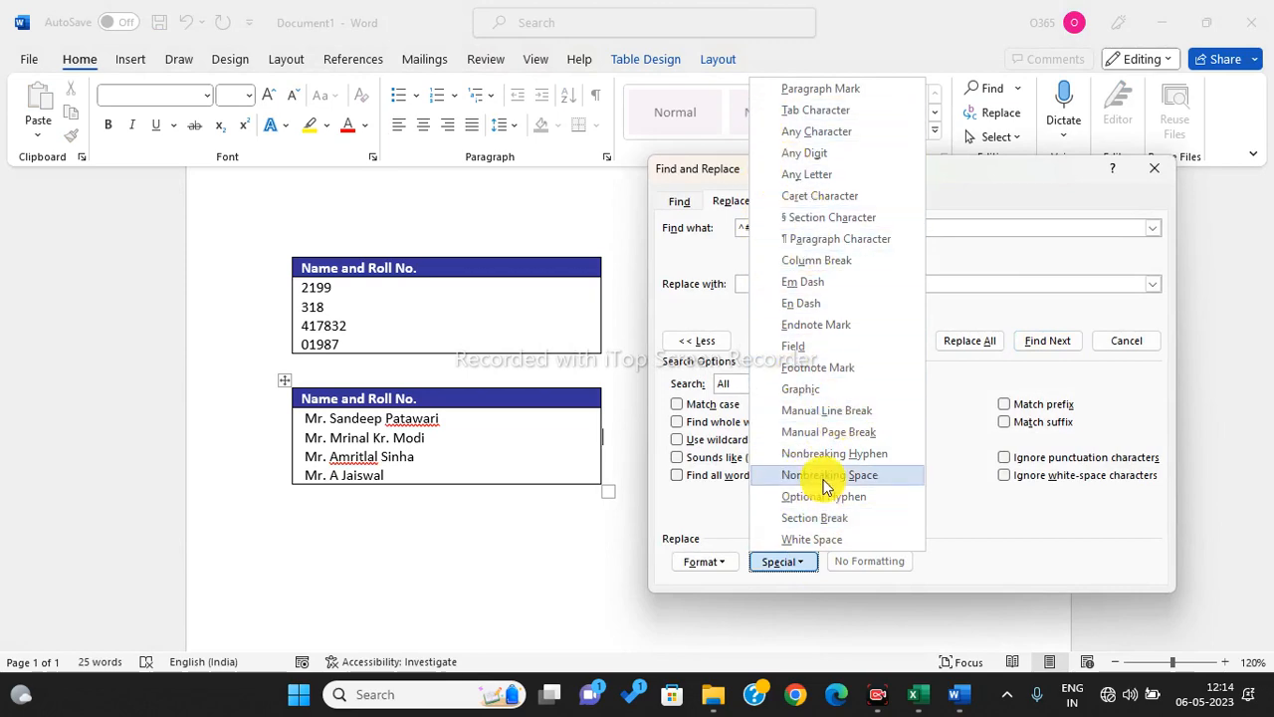
pyautogui.click(723, 529)
pyautogui.press('Escape')
pyautogui.click(660, 549)
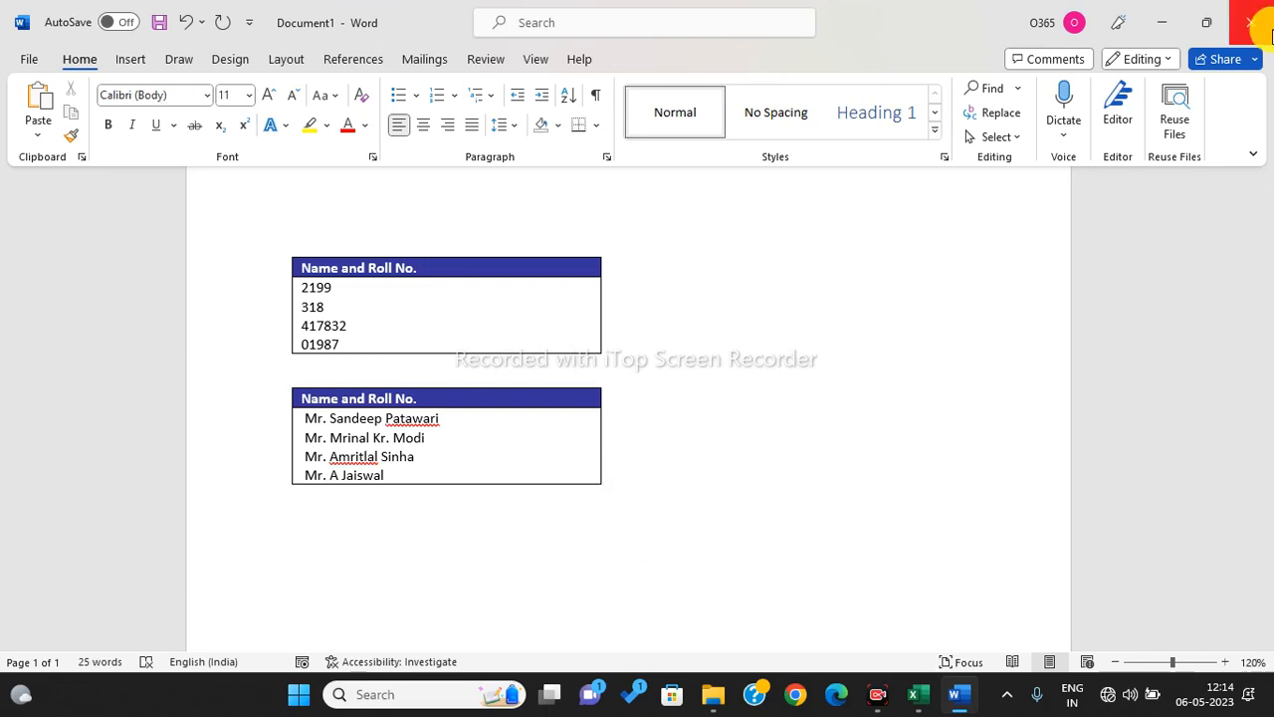
pyautogui.click(1260, 30)
# - Discard the unsaved Word document, cancel Excel's pending copy, and go to sheet 003
pyautogui.click(712, 449)
pyautogui.click(569, 488)
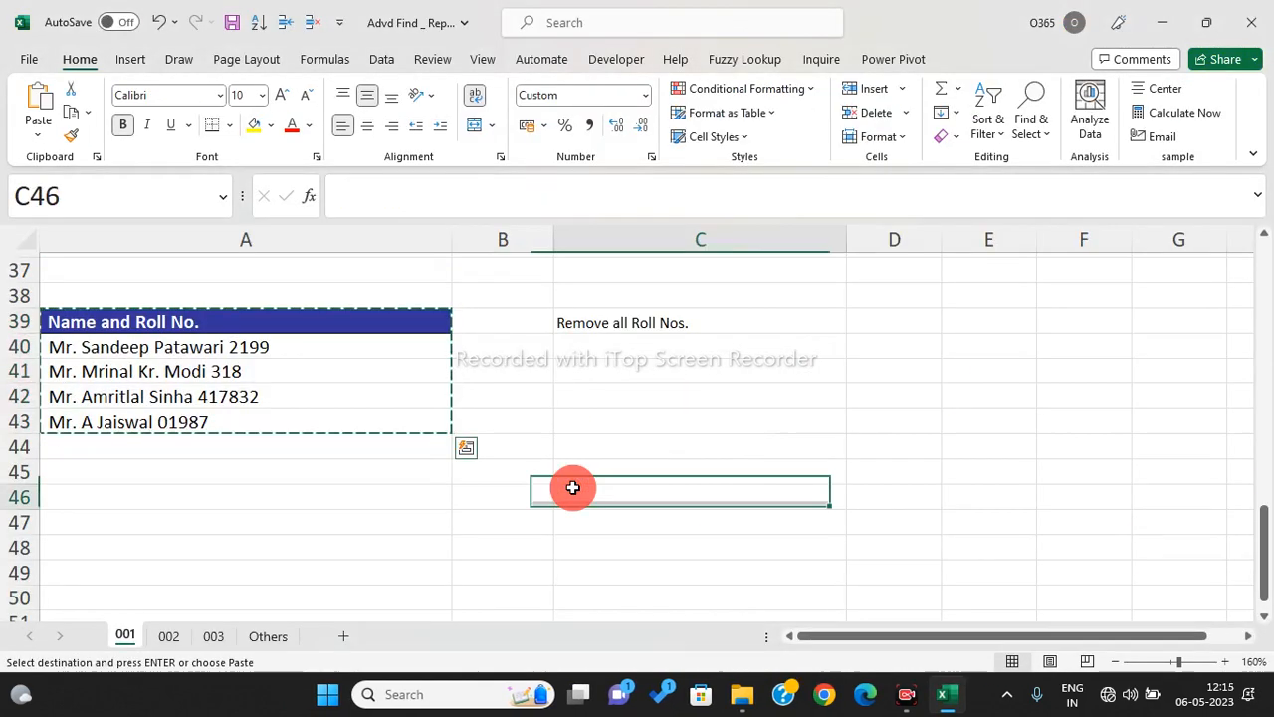
pyautogui.press('Escape')
pyautogui.click(169, 637)
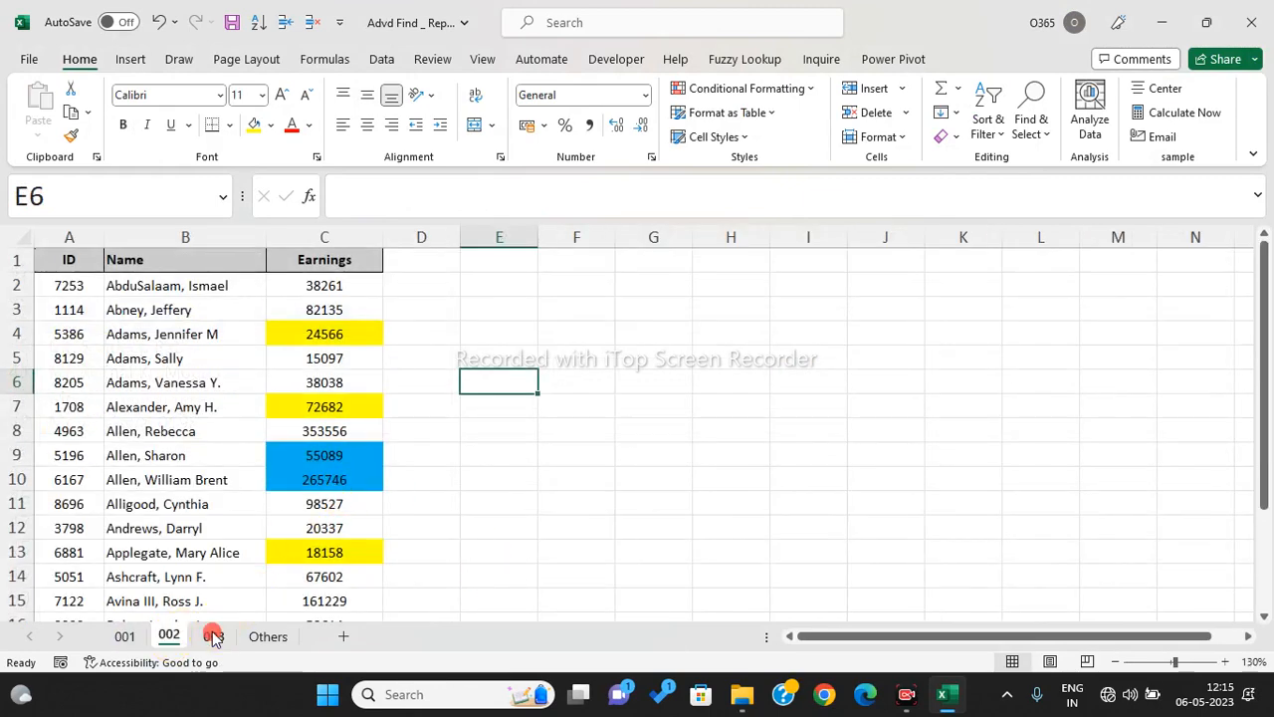
pyautogui.click(213, 637)
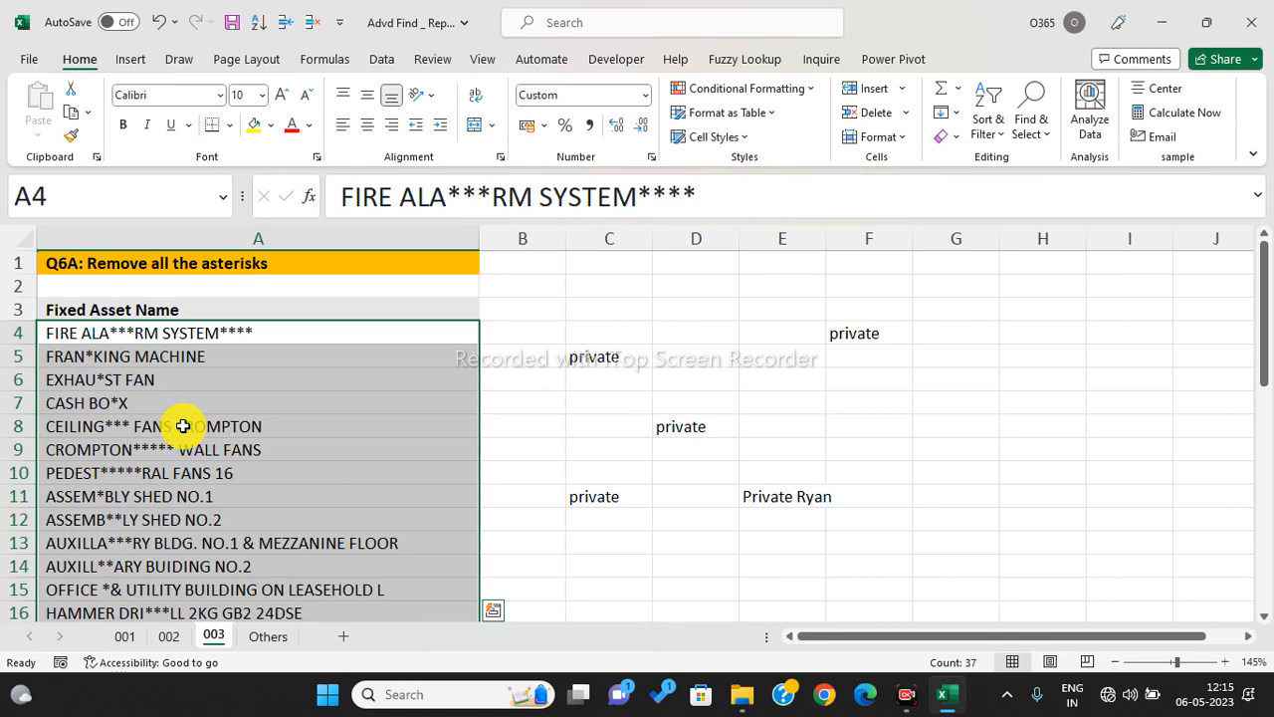
# - Replace '*' with nothing (37 replacements), then undo it after it empties column A
pyautogui.hotkey('ctrl', 'f')
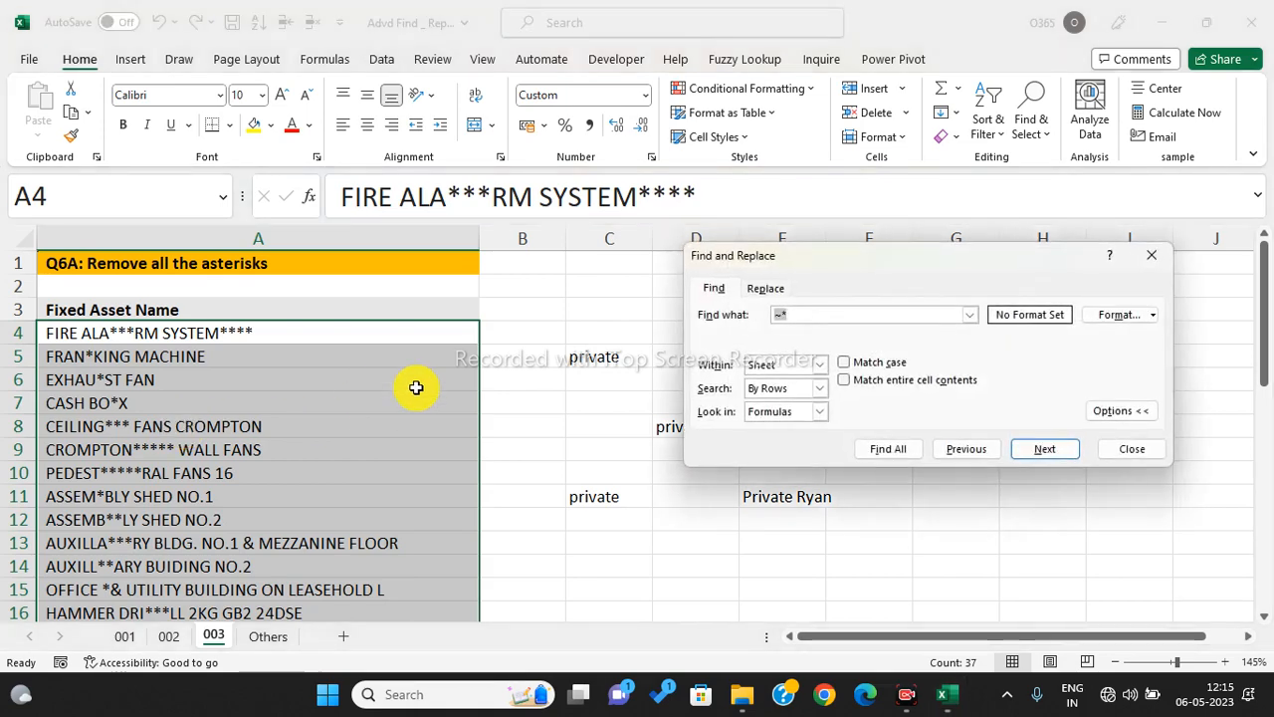
pyautogui.click(777, 288)
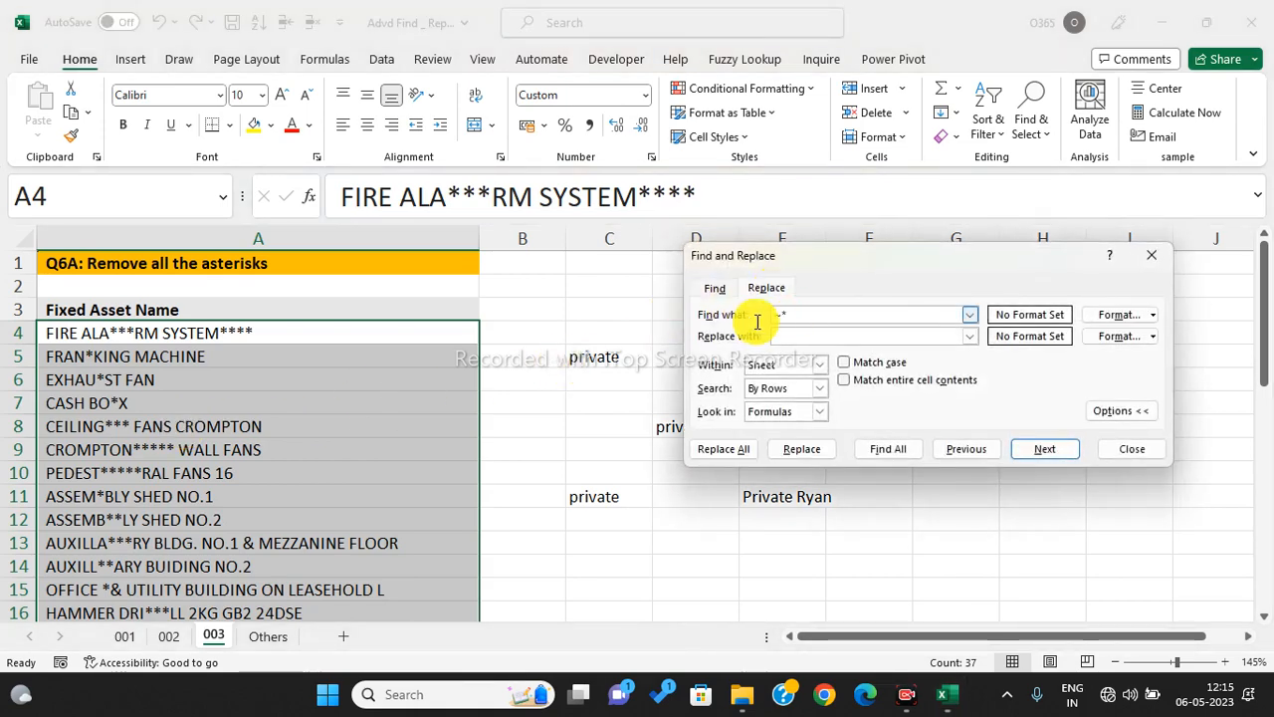
pyautogui.click(786, 314)
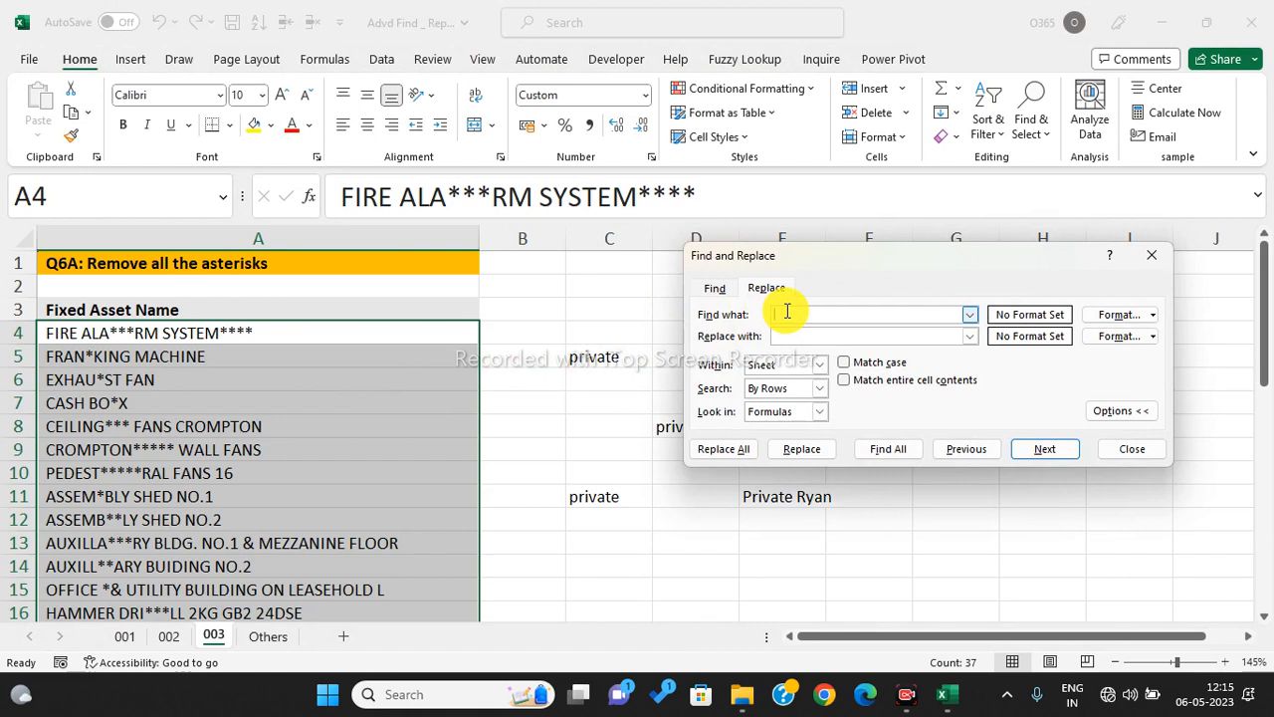
pyautogui.write('*')
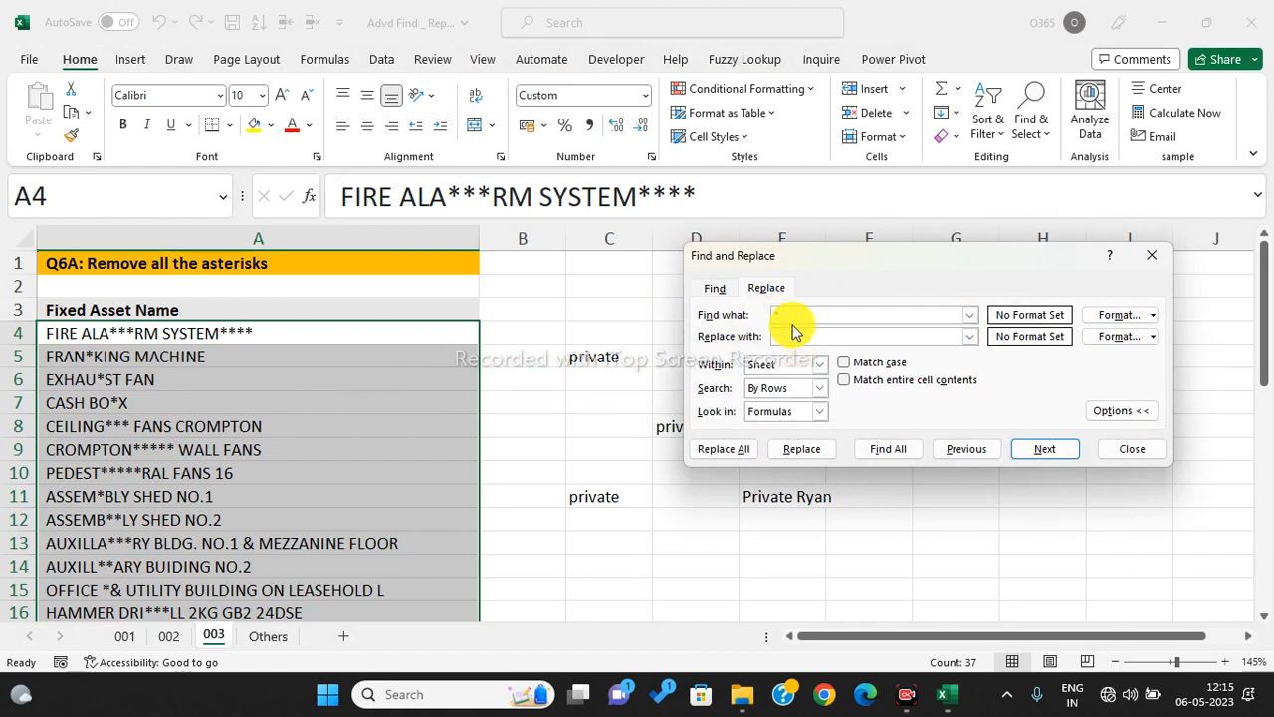
pyautogui.click(726, 449)
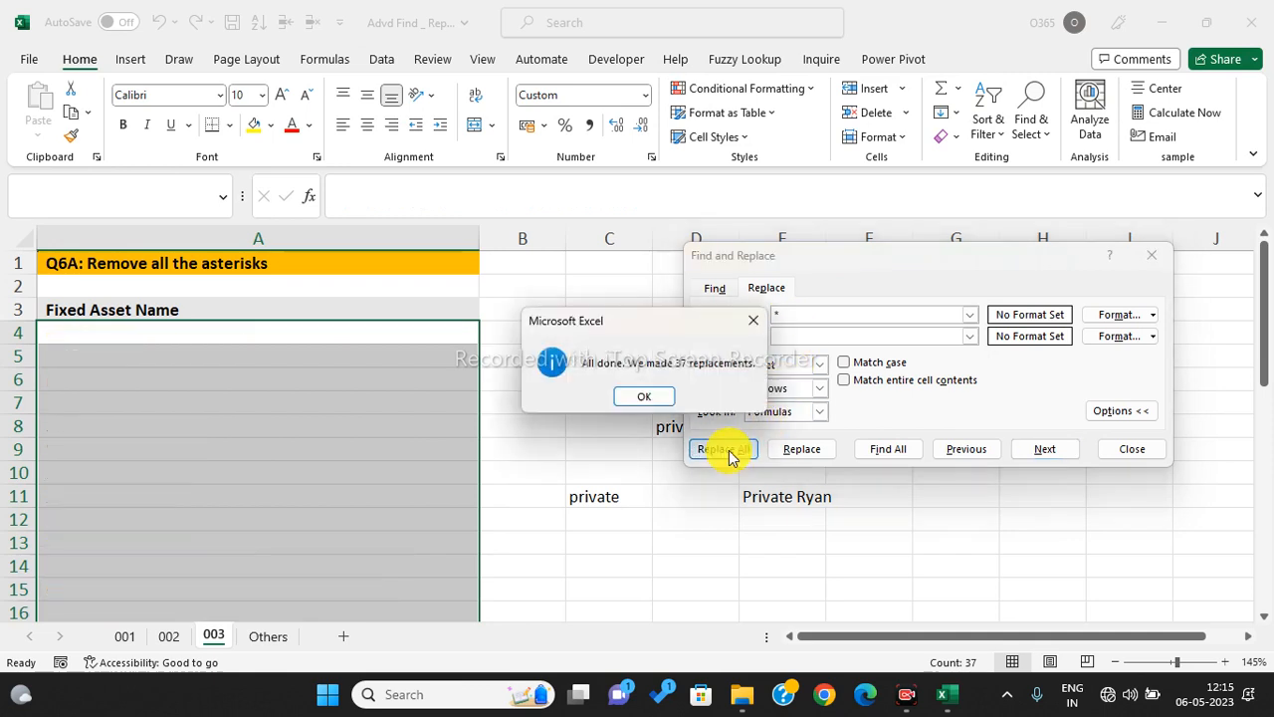
pyautogui.click(754, 320)
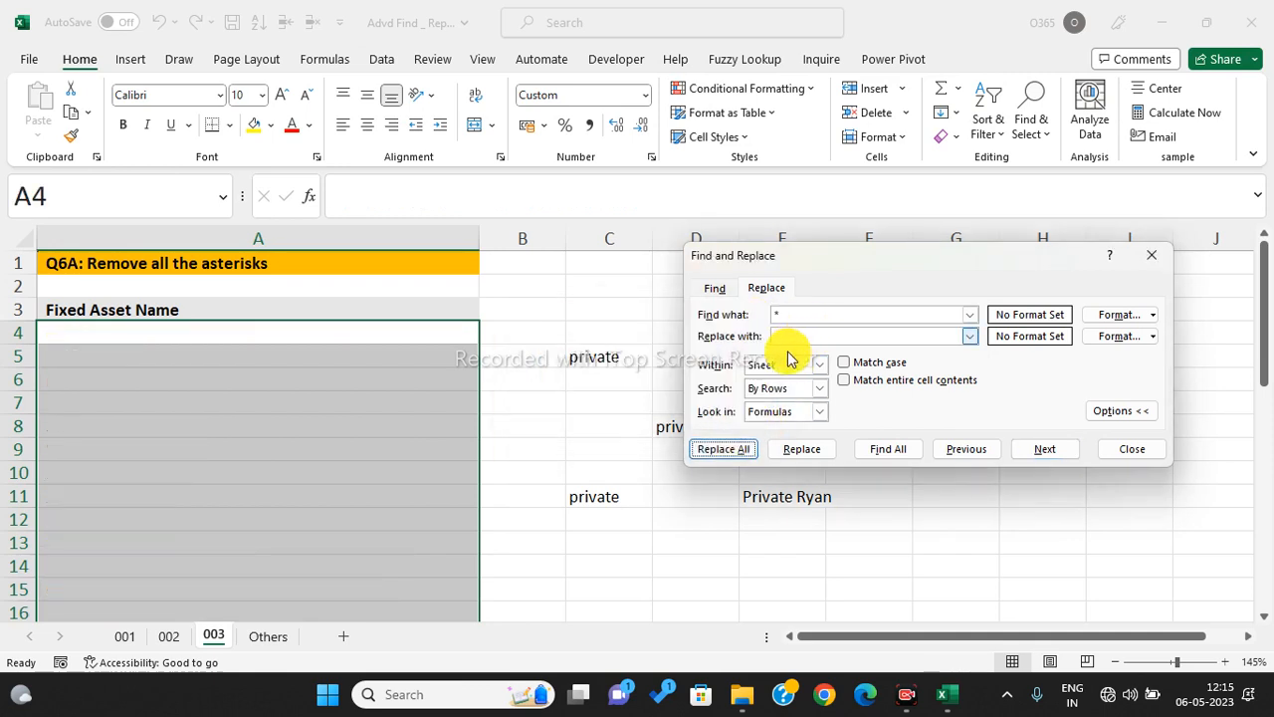
pyautogui.click(625, 525)
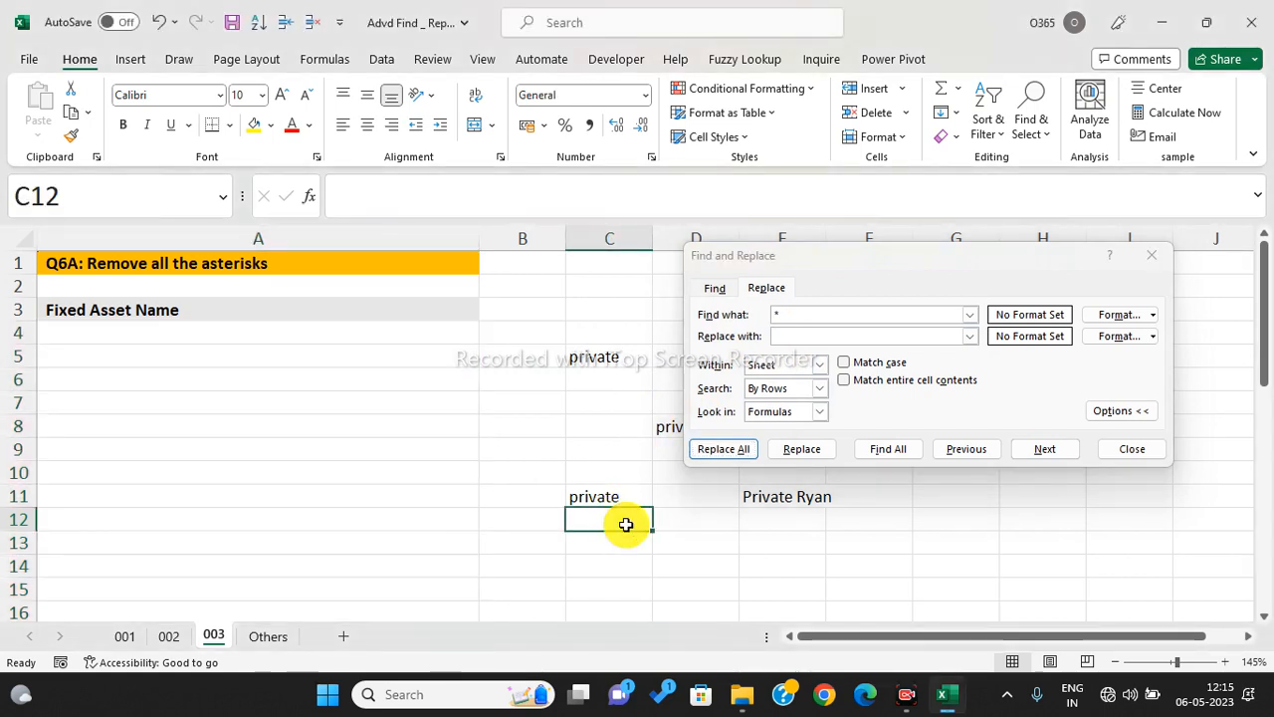
pyautogui.hotkey('ctrl', 'z')
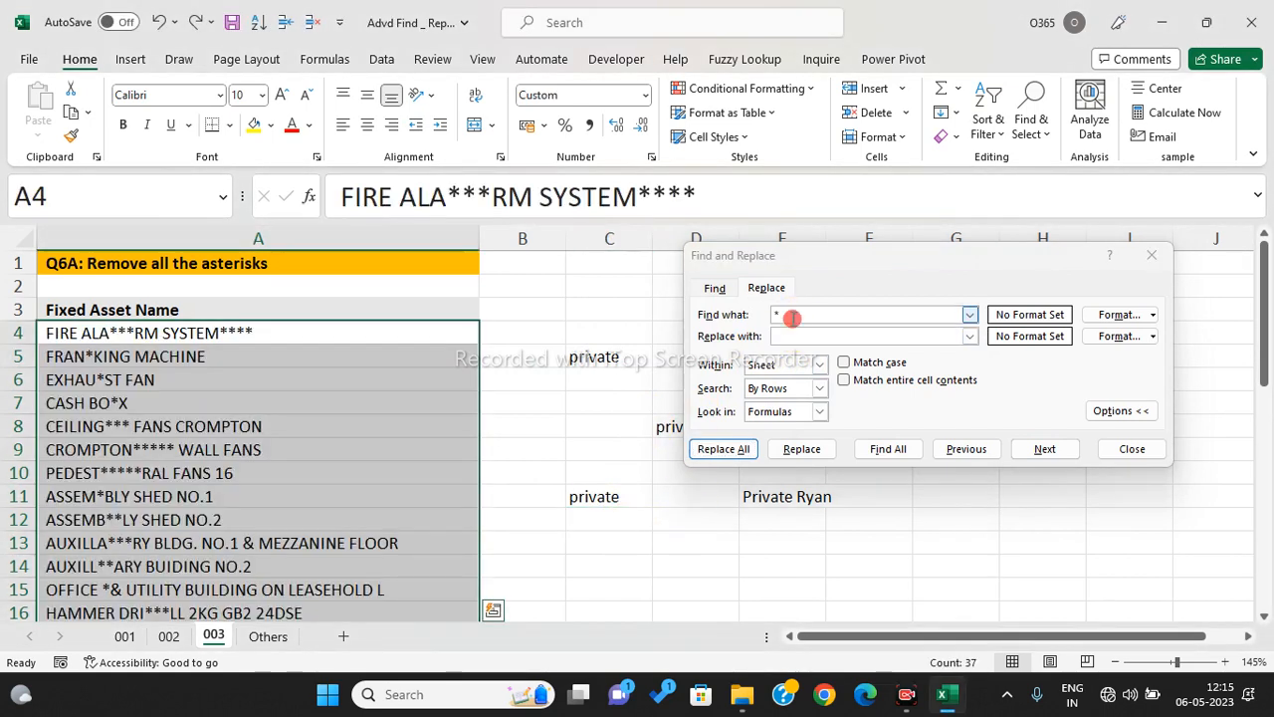
# - Replace '~*' with nothing to strip only the literal asterisks (113 replacements)
pyautogui.click(793, 318)
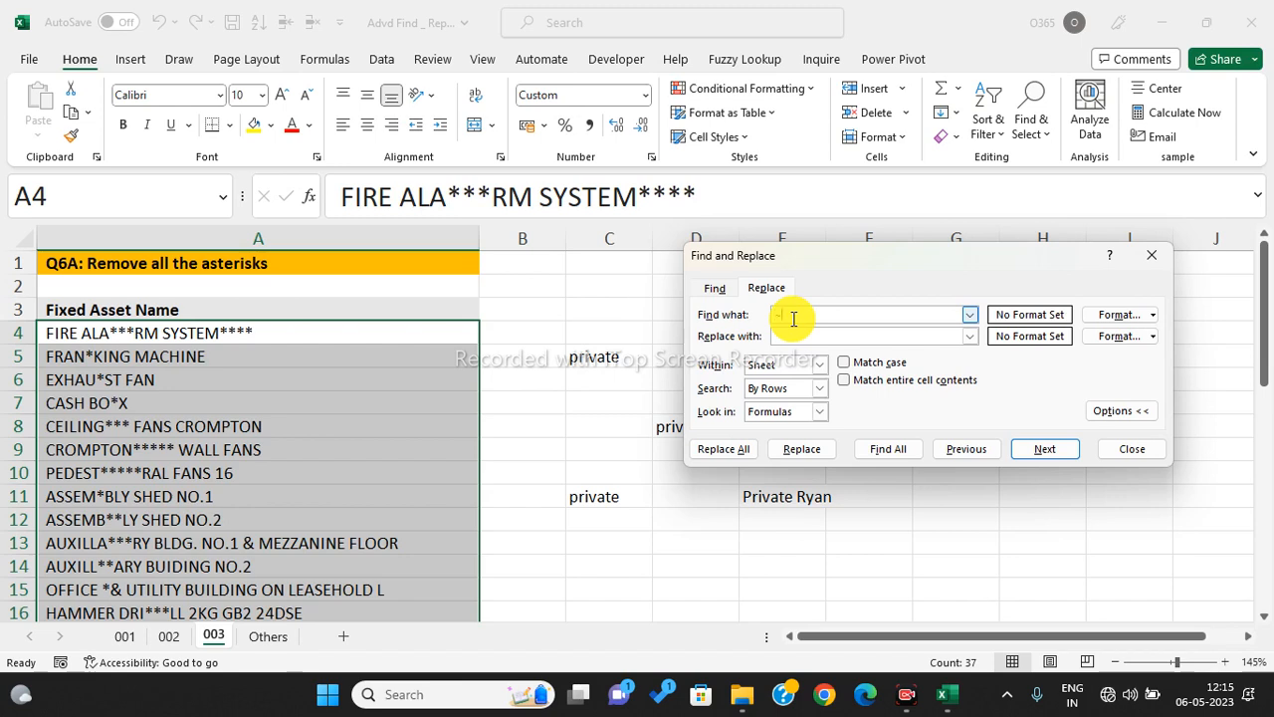
pyautogui.click(726, 449)
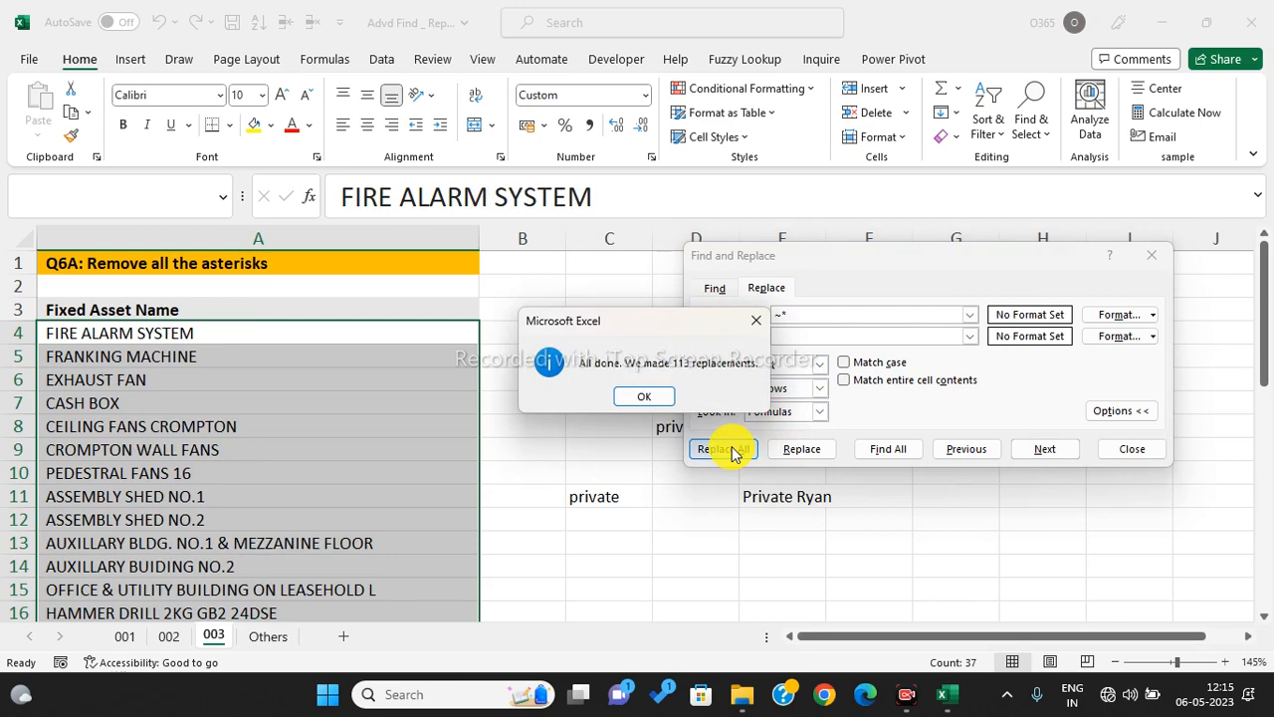
pyautogui.press('Return')
pyautogui.press('Escape')
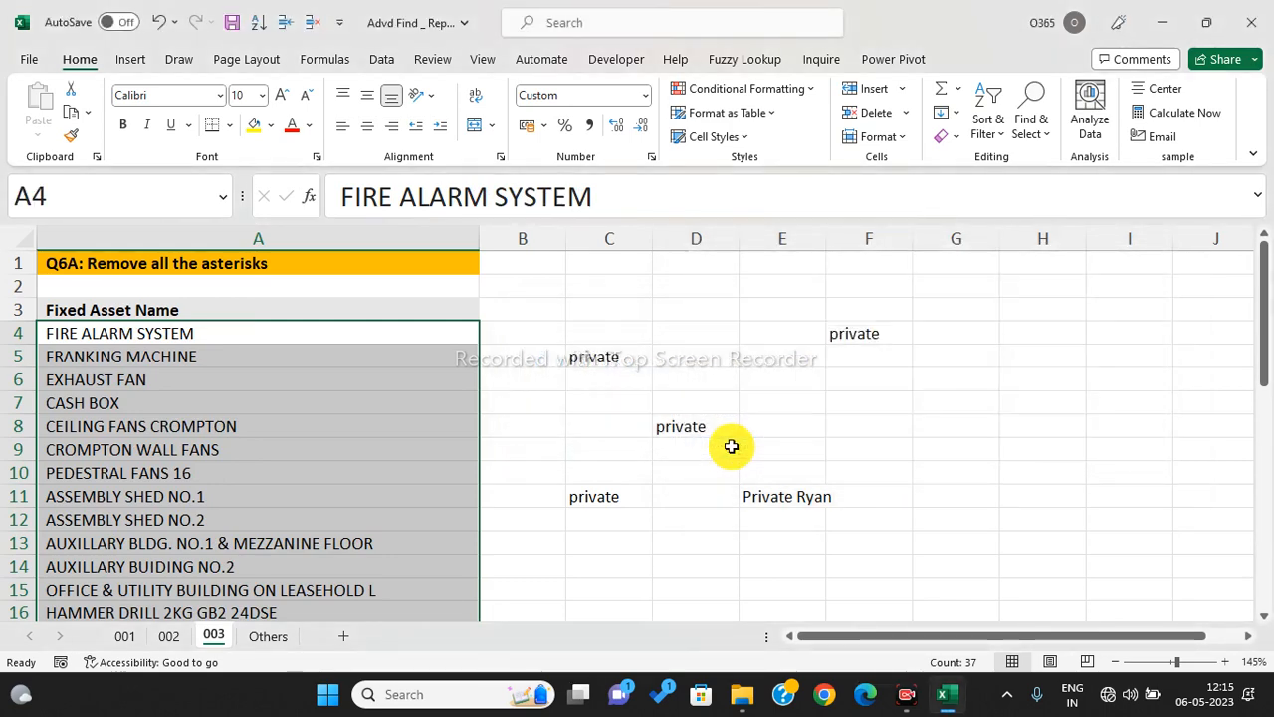
# - Show the Others sheet and highlight its list of data cleaning methods in A4:E8
pyautogui.click(279, 636)
pyautogui.click(472, 512)
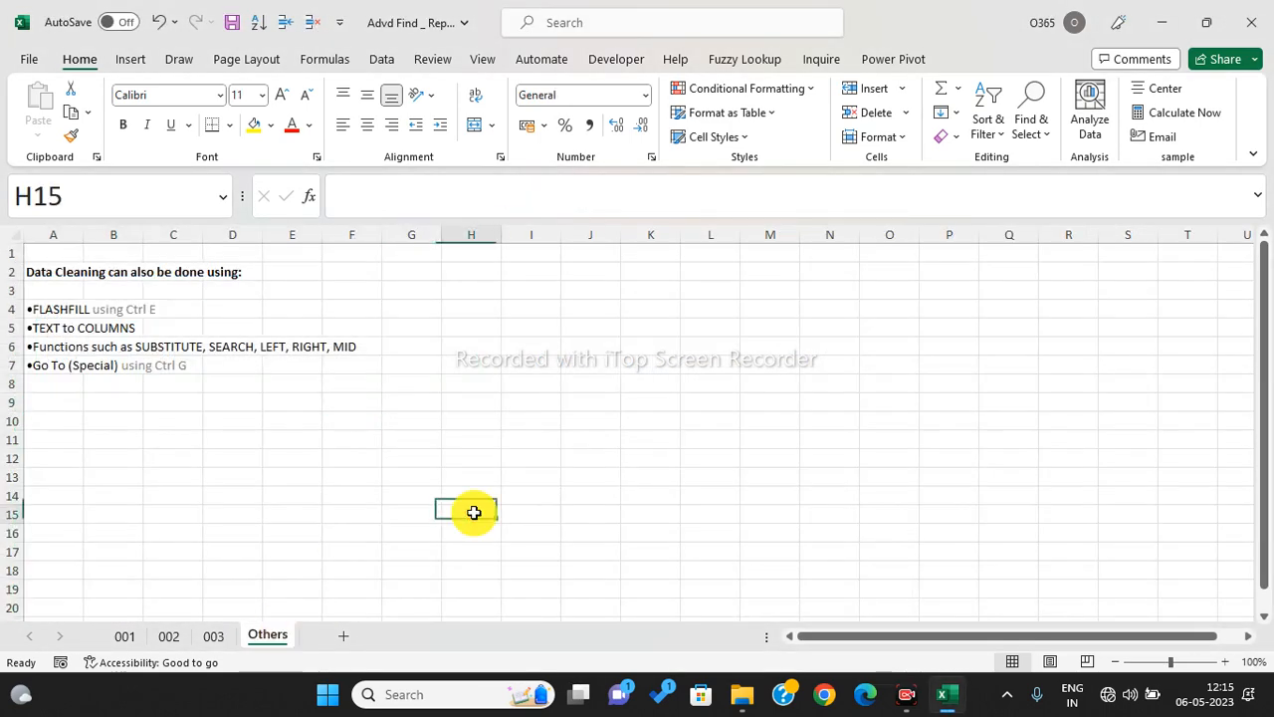
pyautogui.moveTo(49, 304); pyautogui.dragTo(299, 384)
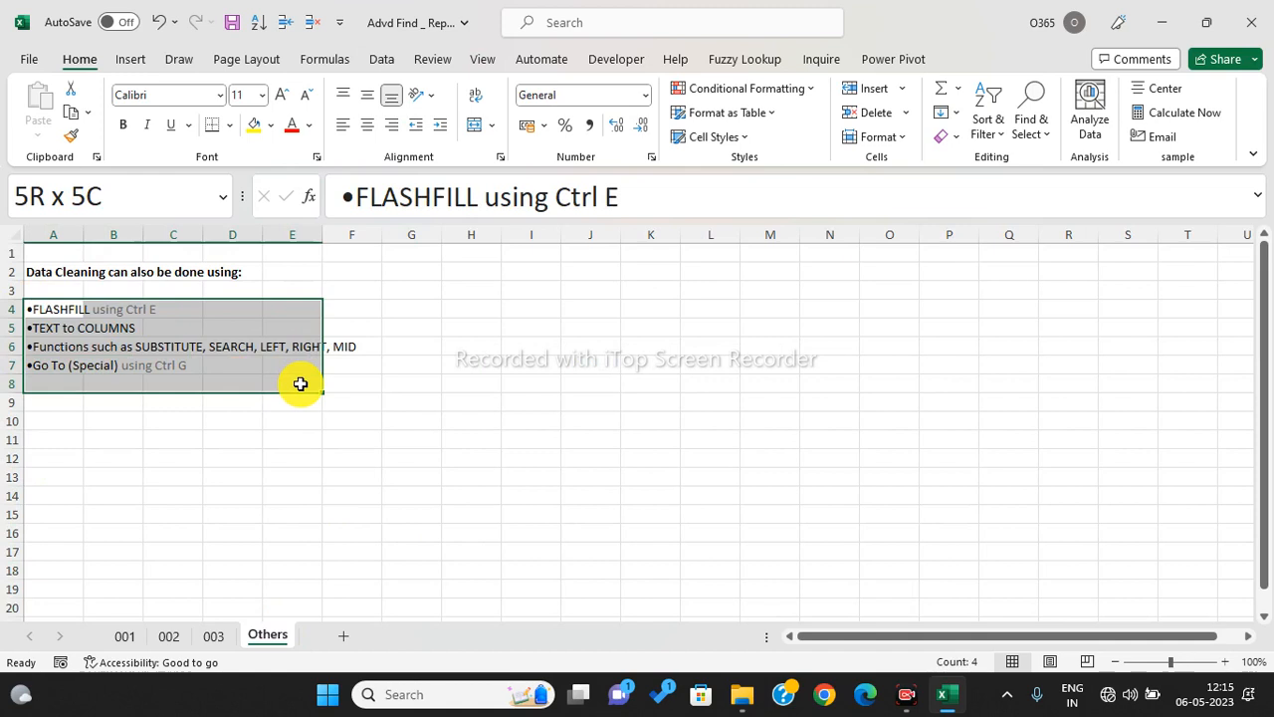
pyautogui.moveTo(299, 383); pyautogui.dragTo(300, 383)
pyautogui.click(299, 383)
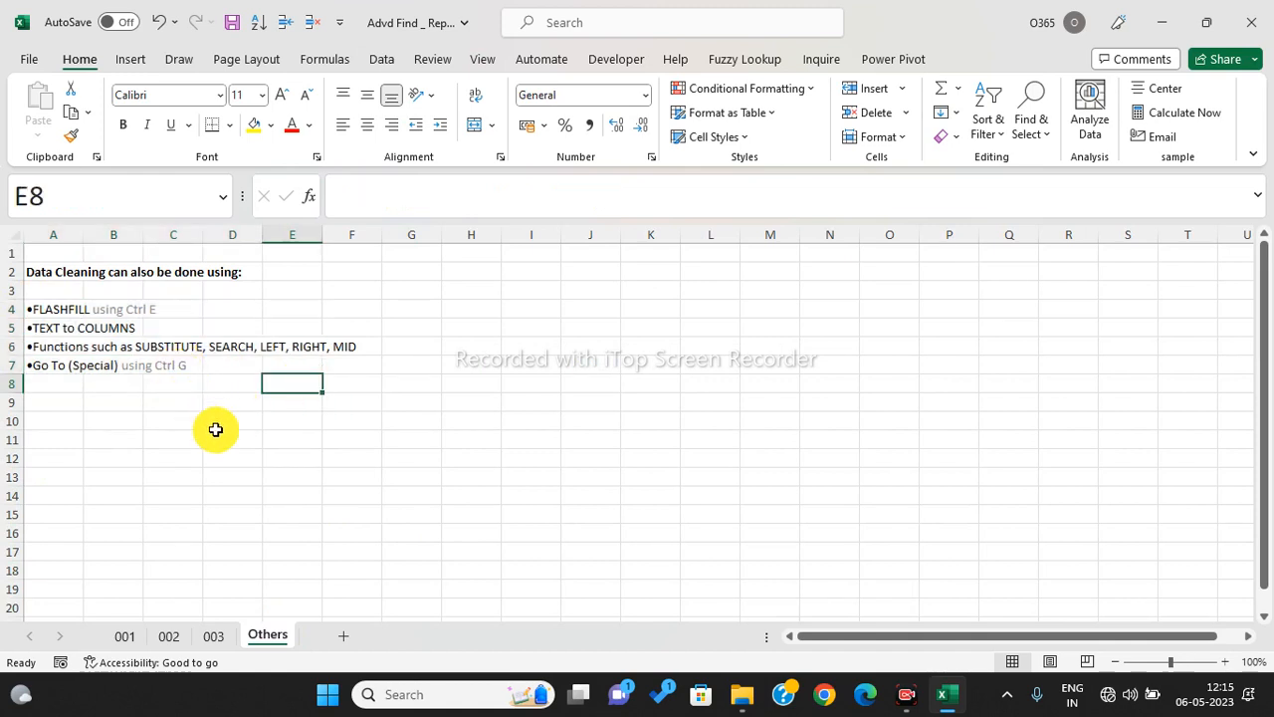
# - Flip through sheets 001, 002 and 003, return to Others, and close the asset workbook
pyautogui.click(126, 637)
pyautogui.click(171, 637)
pyautogui.click(219, 639)
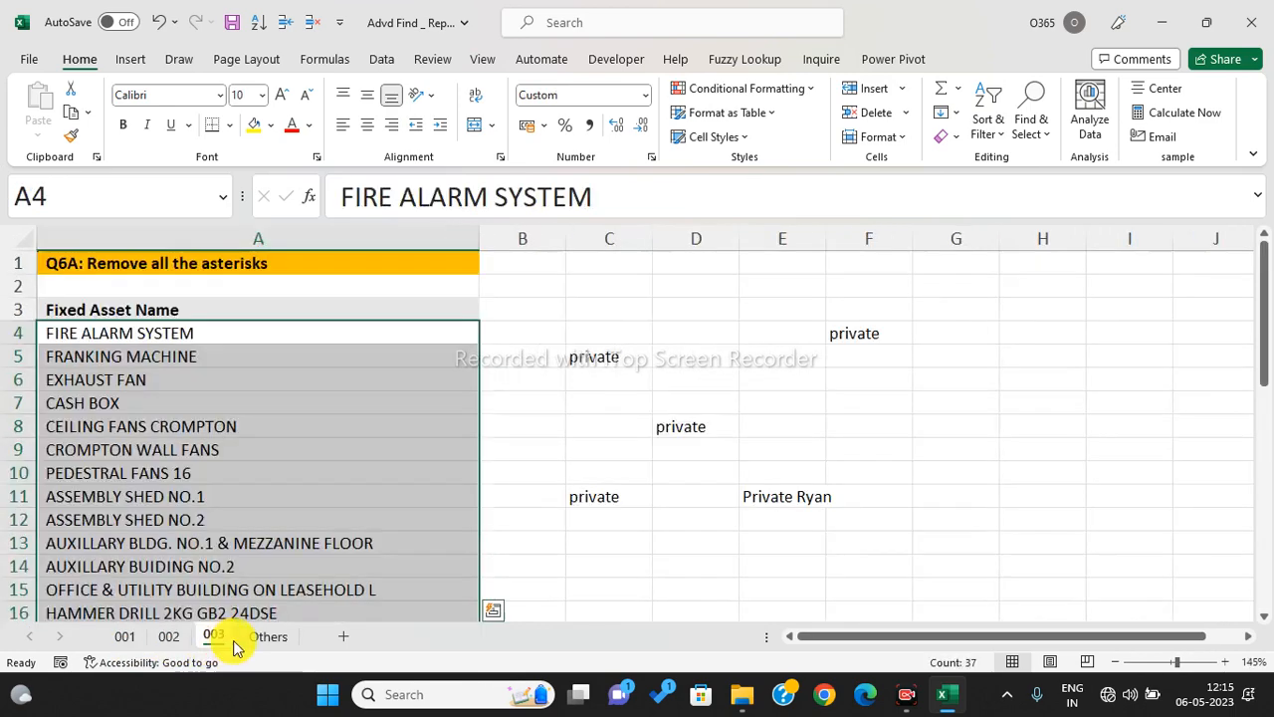
pyautogui.click(268, 637)
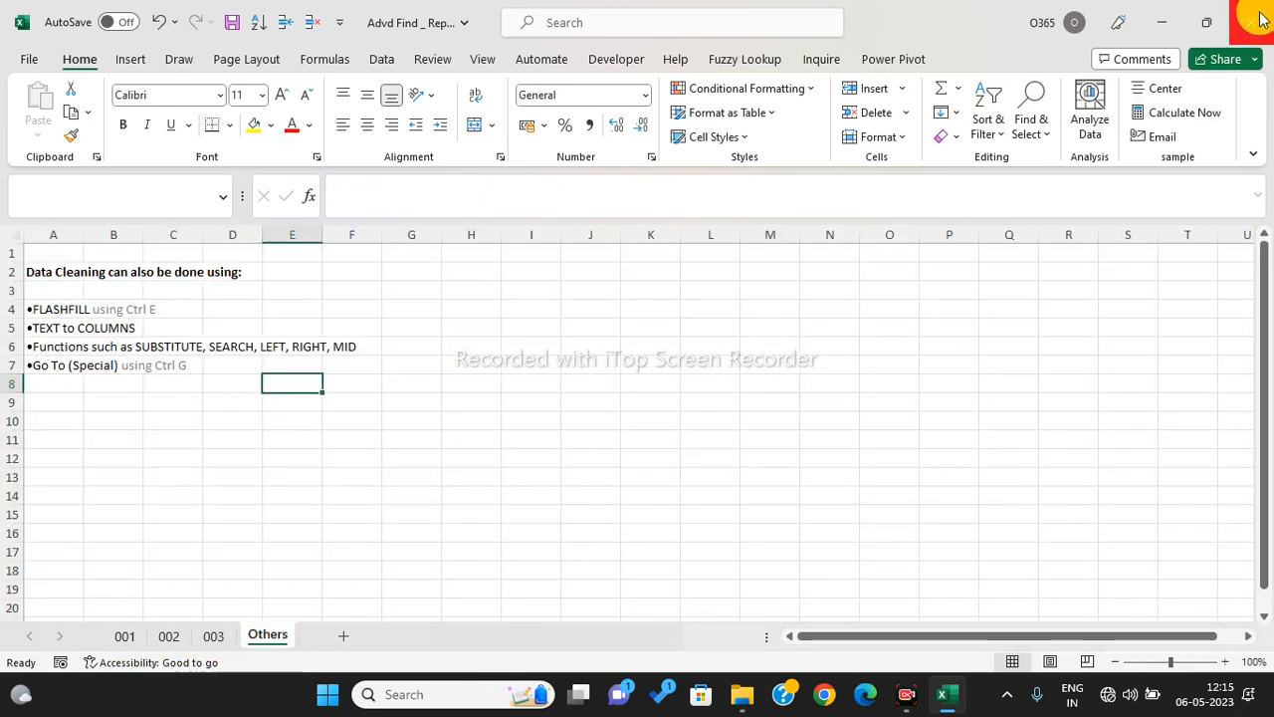
pyautogui.click(1259, 20)
# - Discard the asset workbook's changes, then in Cell References fill the 2 from B4 down to B13
pyautogui.click(660, 371)
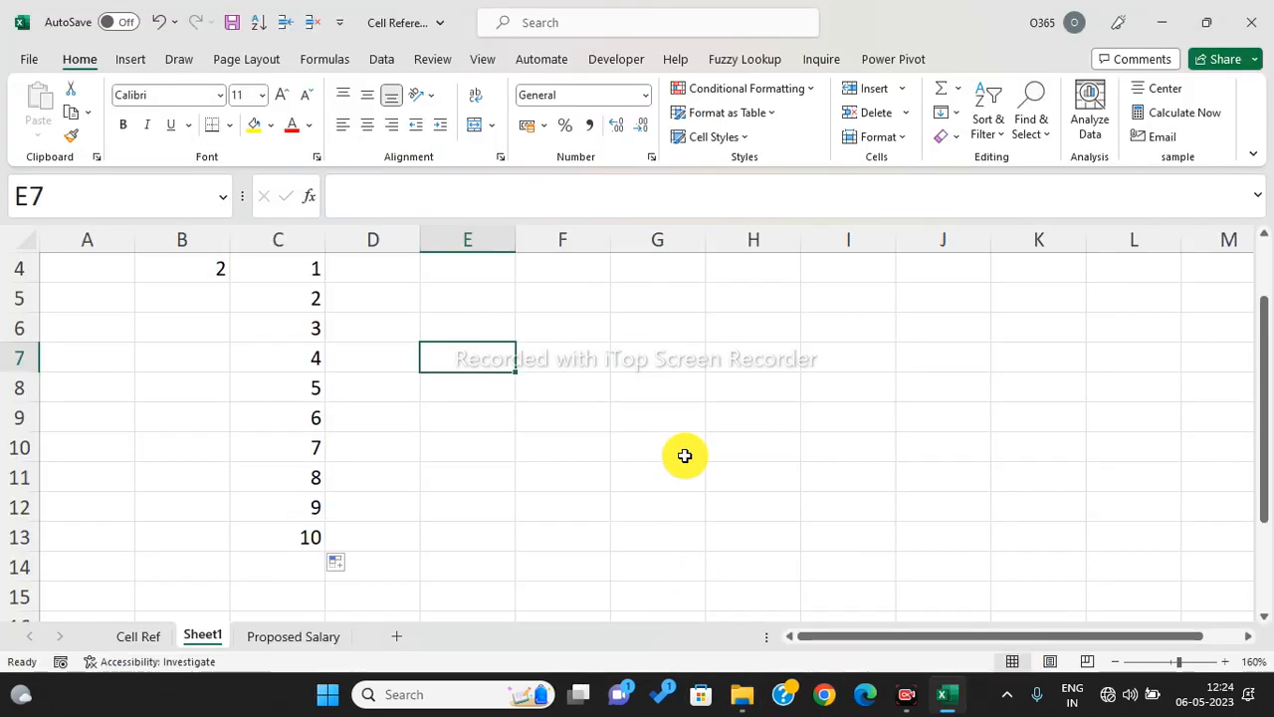
pyautogui.click(673, 443)
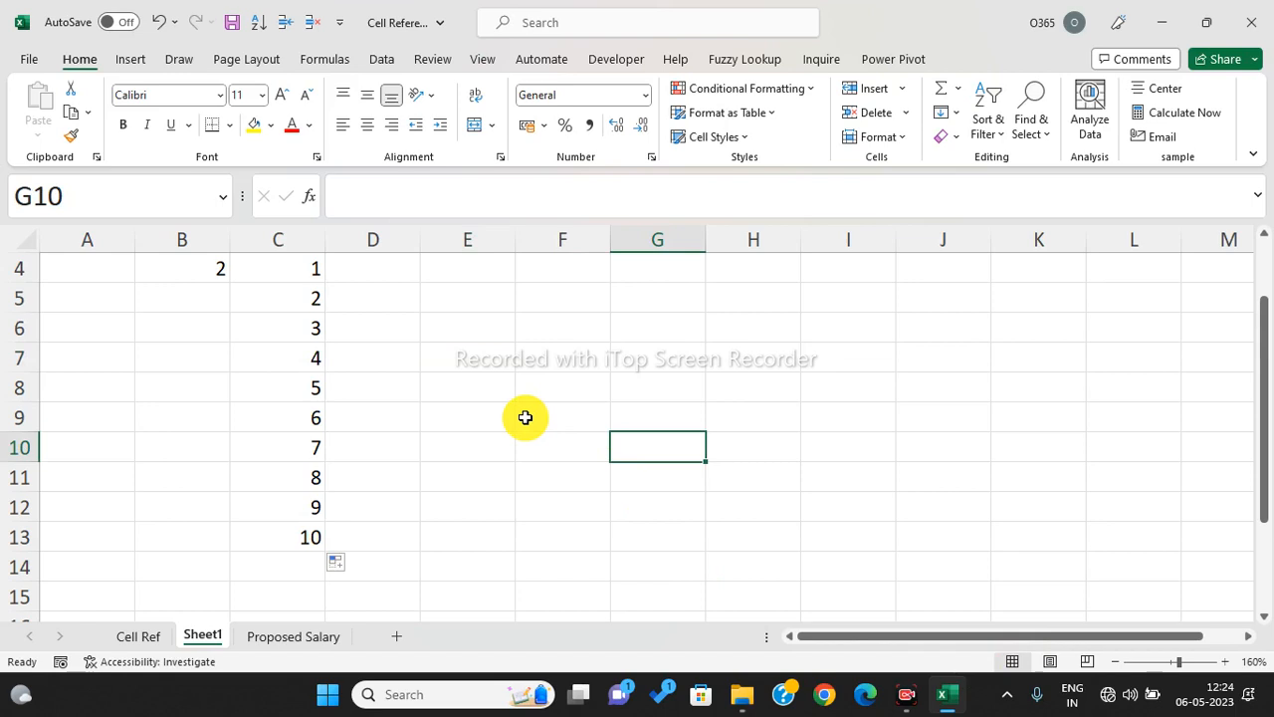
pyautogui.scroll(1, 458, 435)
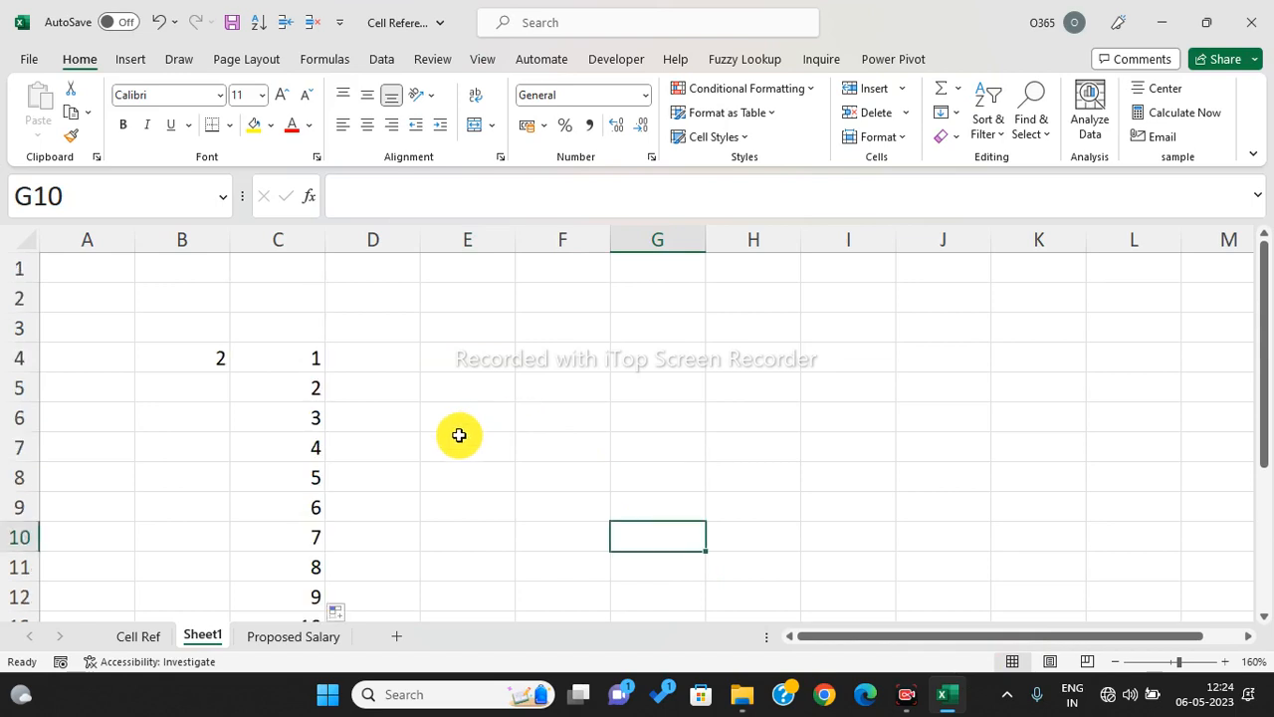
pyautogui.click(201, 359)
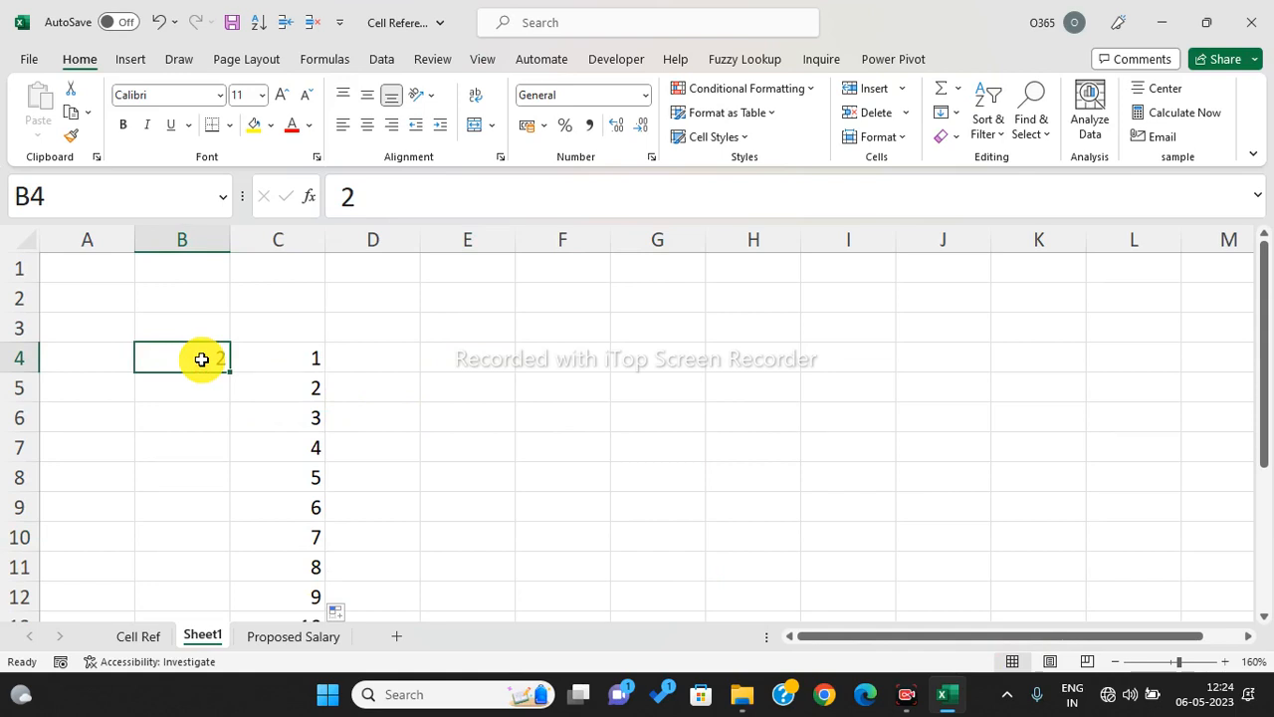
pyautogui.moveTo(176, 364); pyautogui.dragTo(293, 356)
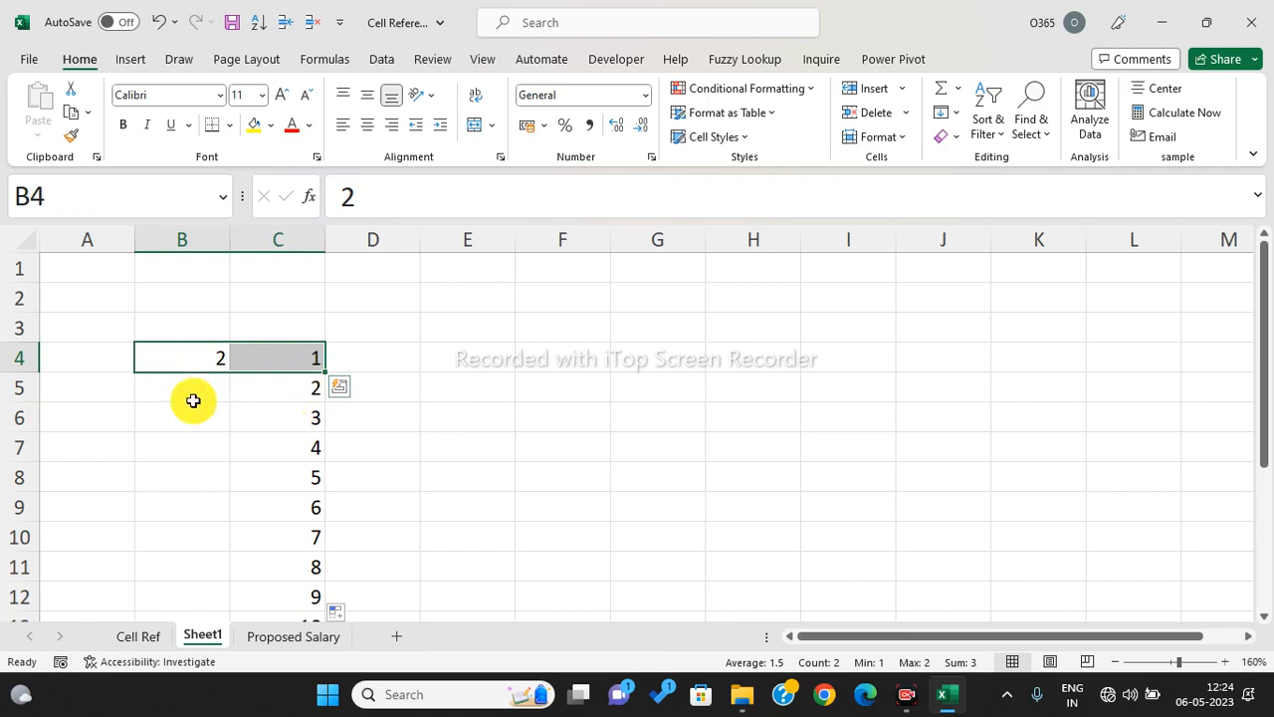
pyautogui.moveTo(193, 400); pyautogui.dragTo(231, 570)
pyautogui.click(215, 357)
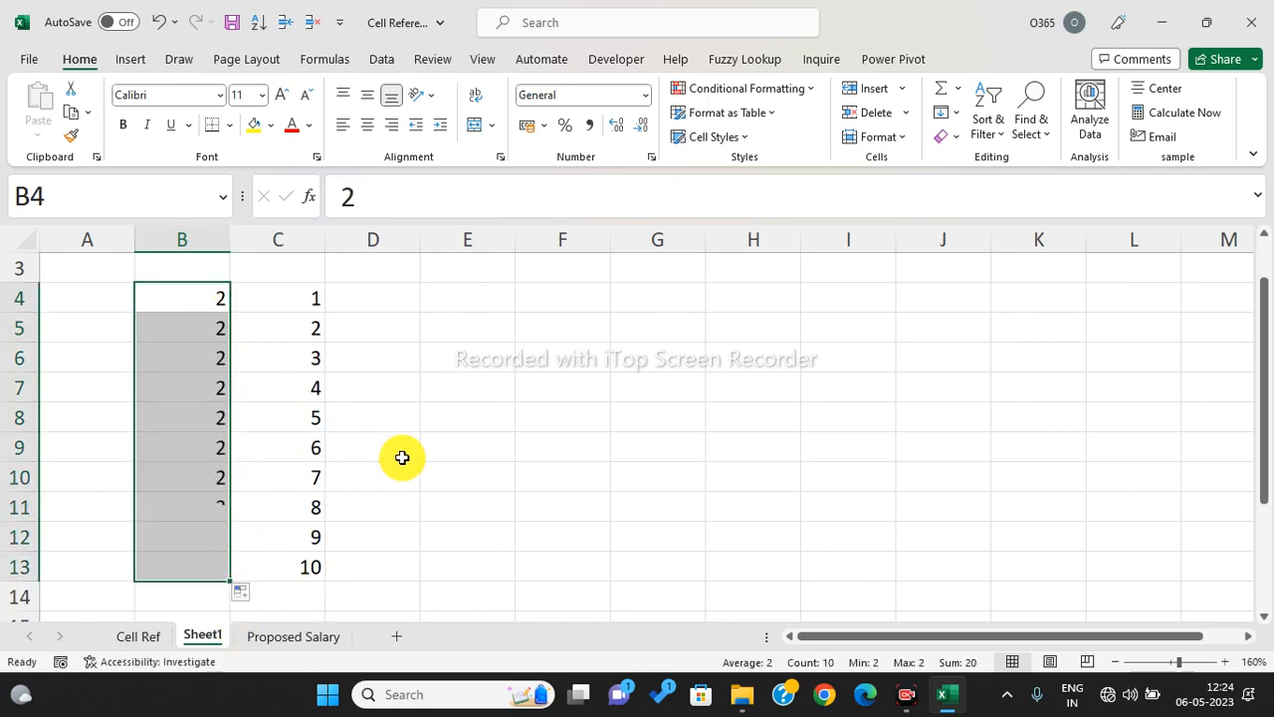
pyautogui.click(401, 457)
# - Highlight the 2-and-number pairs in rows 4 to 7, including the 3 in C6
pyautogui.moveTo(188, 305); pyautogui.dragTo(269, 306)
pyautogui.moveTo(195, 328); pyautogui.dragTo(276, 327)
pyautogui.moveTo(216, 359); pyautogui.dragTo(293, 361)
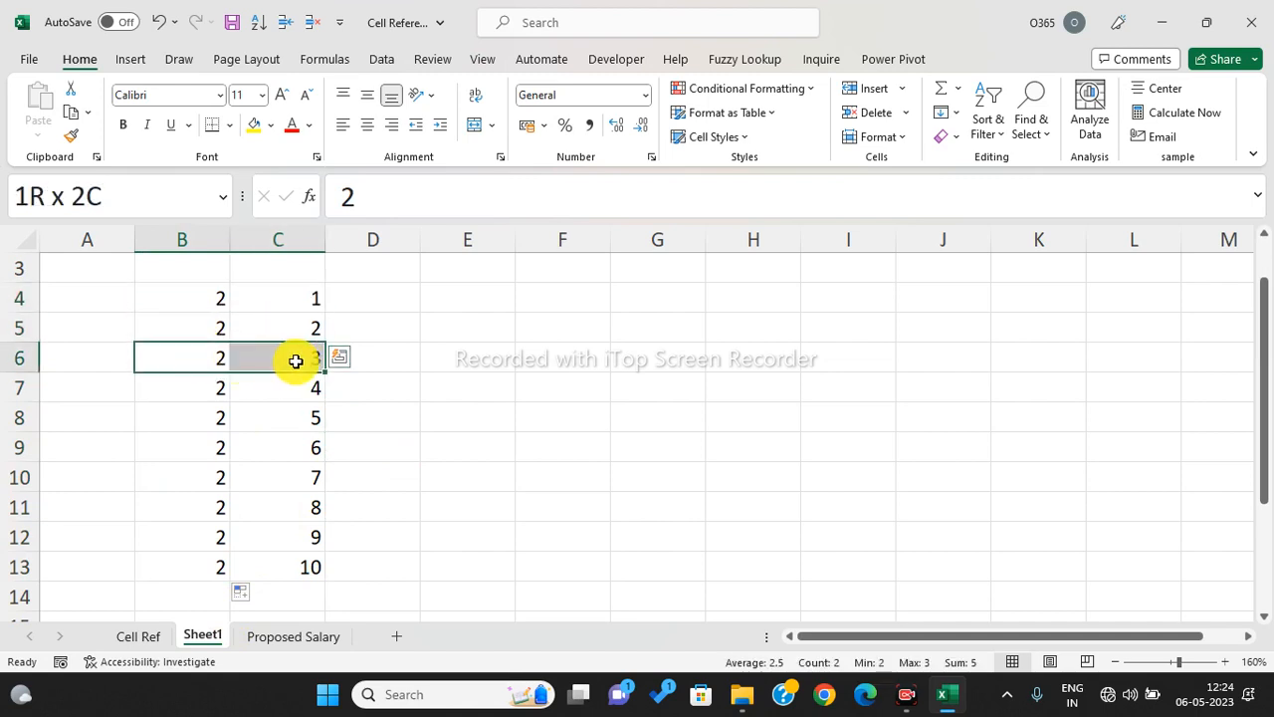
pyautogui.moveTo(185, 387); pyautogui.dragTo(286, 396)
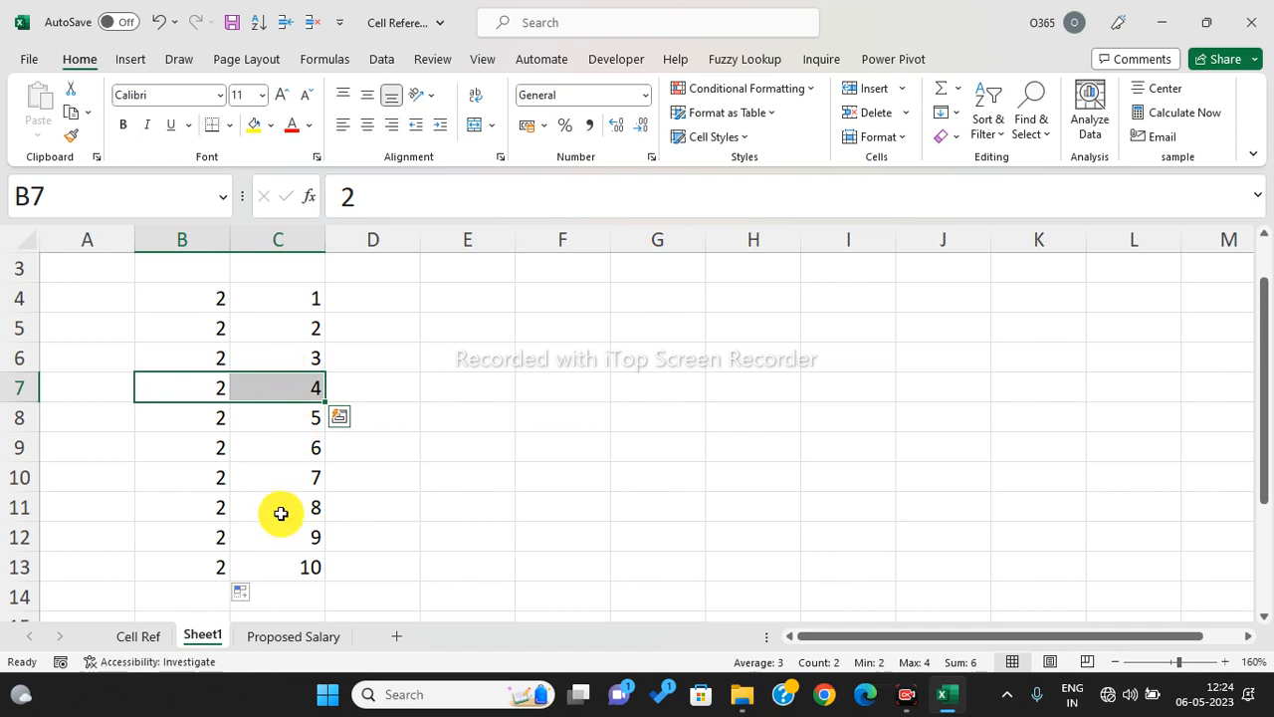
pyautogui.click(300, 353)
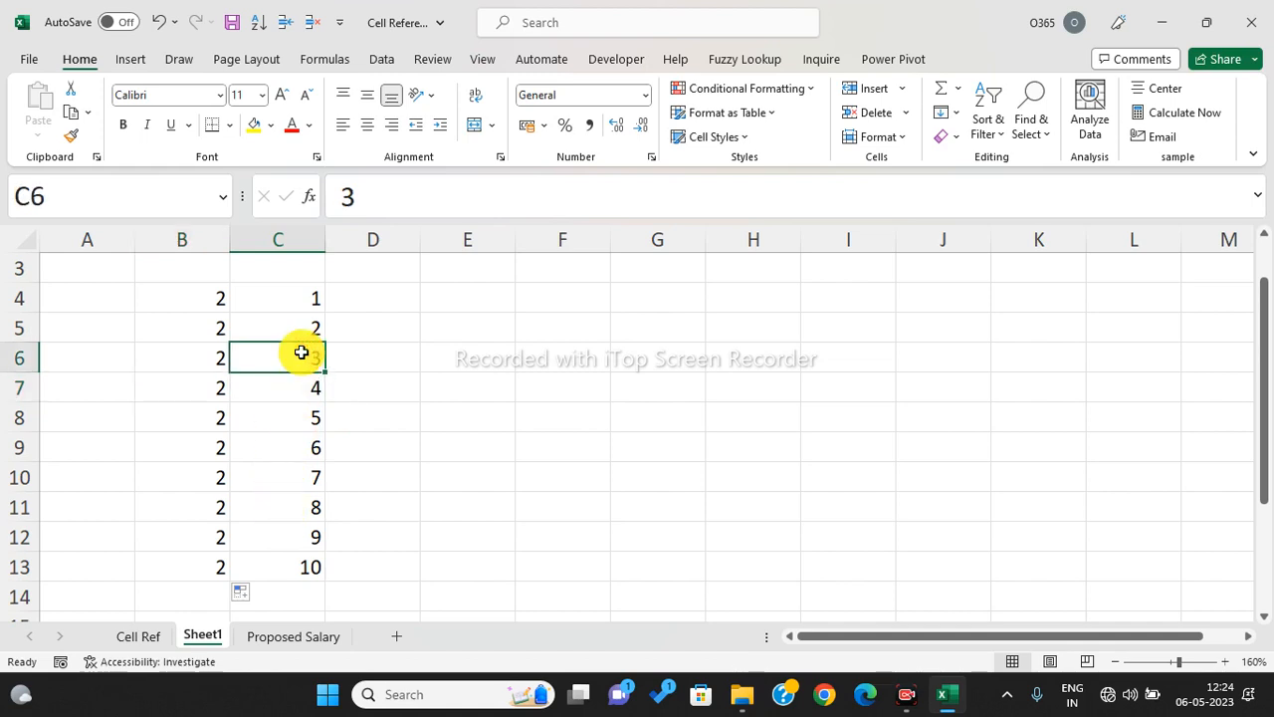
pyautogui.moveTo(193, 299); pyautogui.dragTo(286, 294)
pyautogui.click(455, 329)
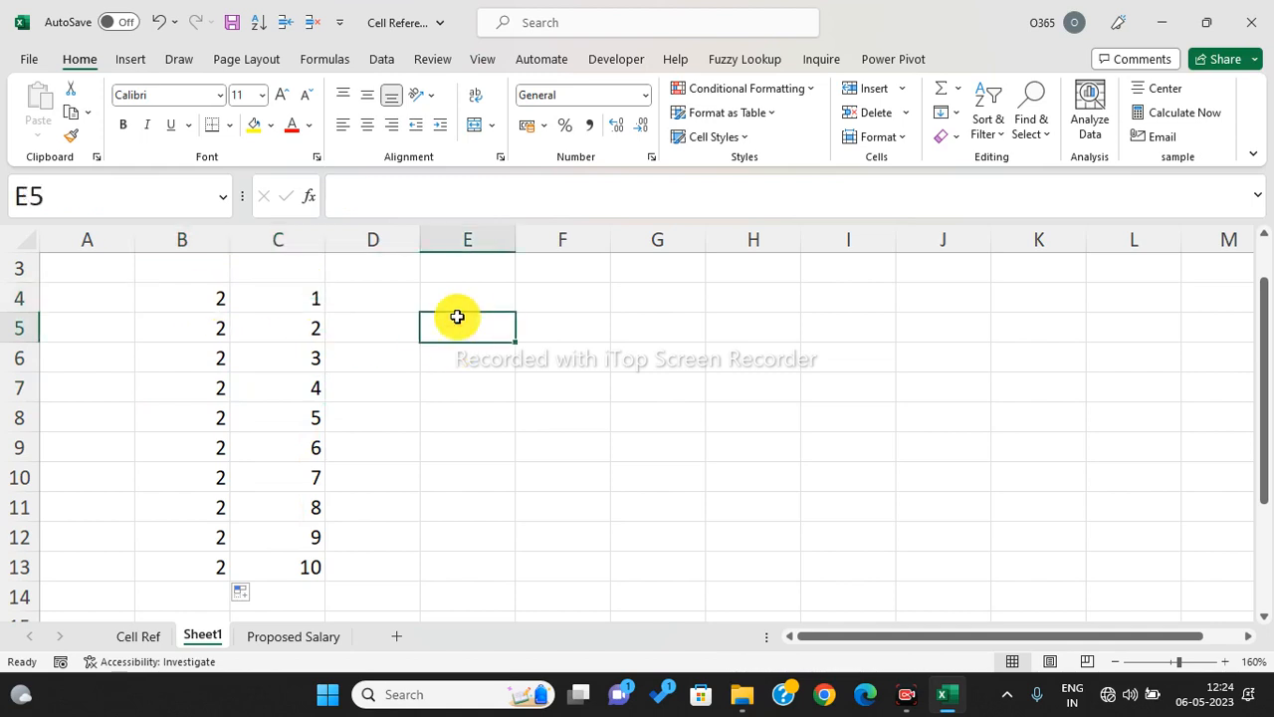
# - Enter =B4*C4 in E4 and fill it down to E13, giving products 2 to 20
pyautogui.click(493, 309)
pyautogui.write('=')
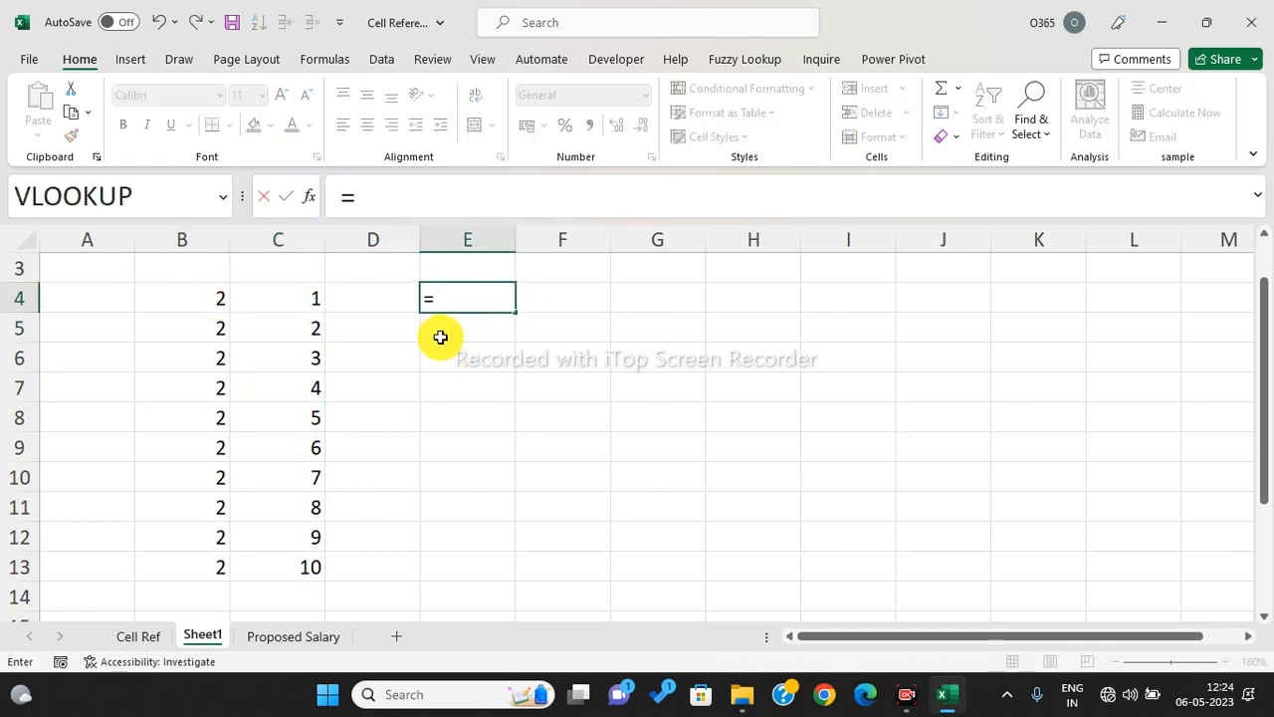
pyautogui.click(189, 301)
pyautogui.write('*')
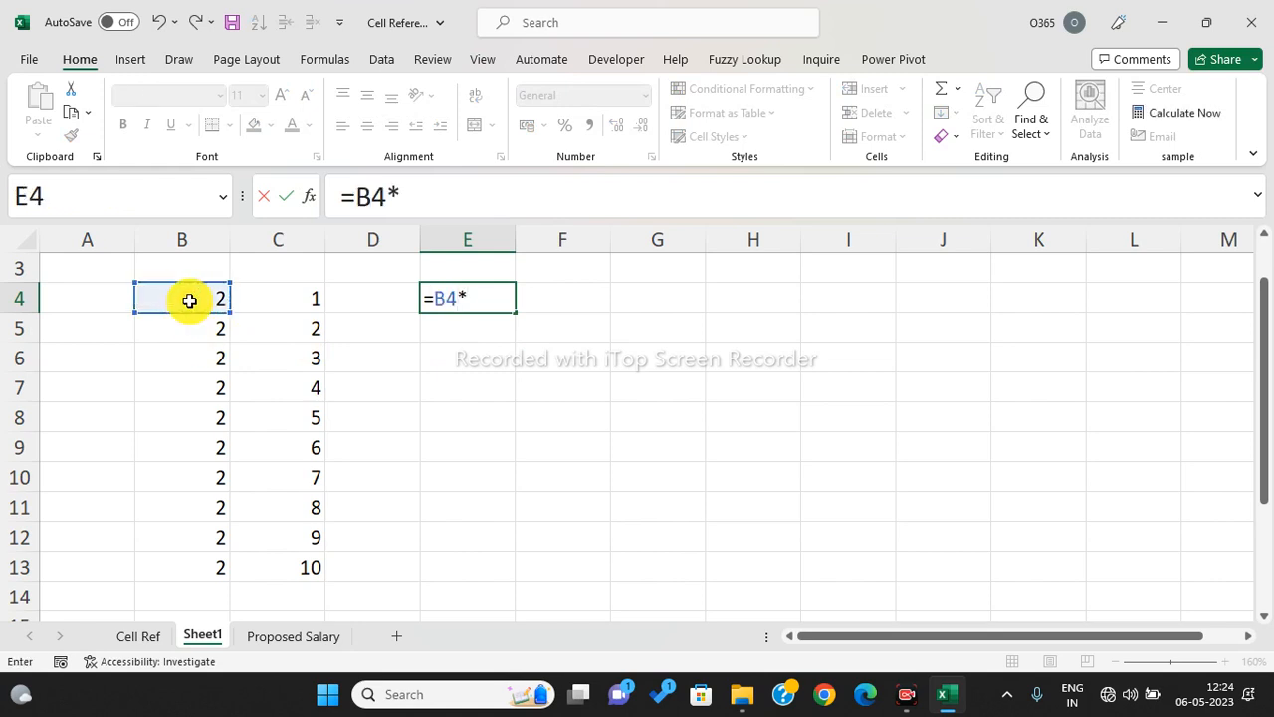
pyautogui.click(299, 300)
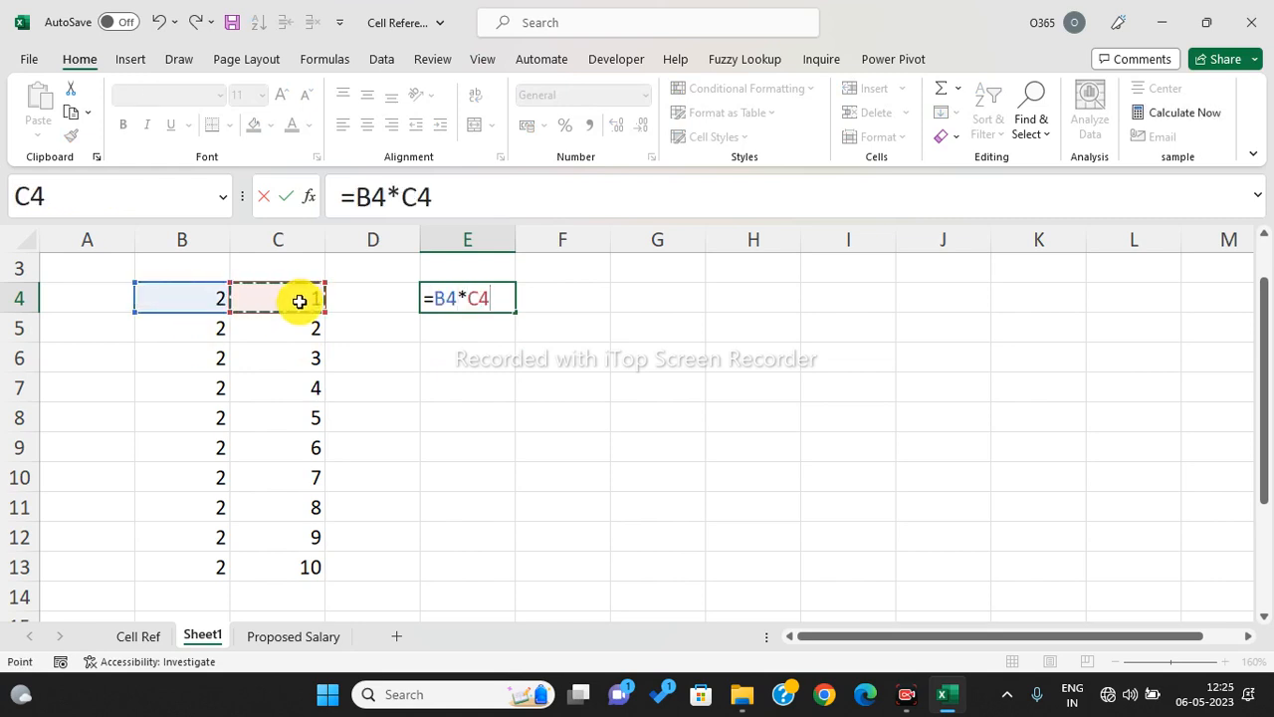
pyautogui.press('Return')
pyautogui.click(484, 293)
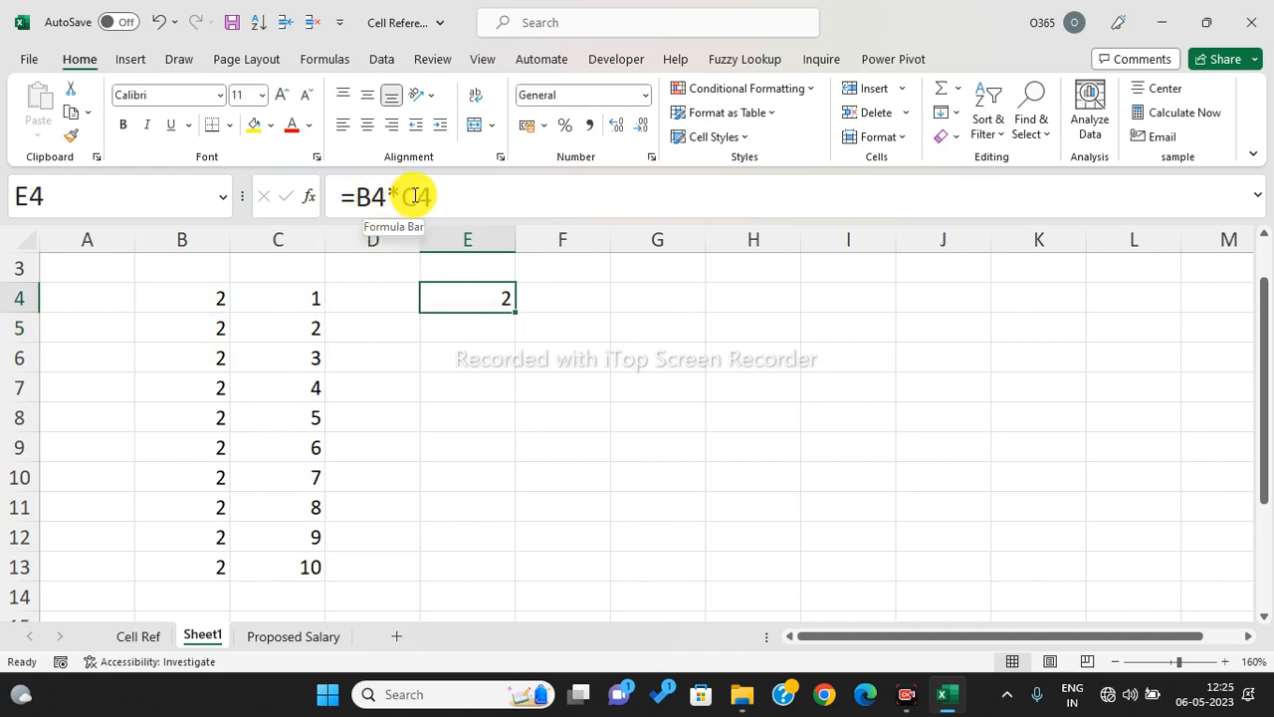
pyautogui.moveTo(512, 313); pyautogui.dragTo(508, 335)
pyautogui.click(454, 335)
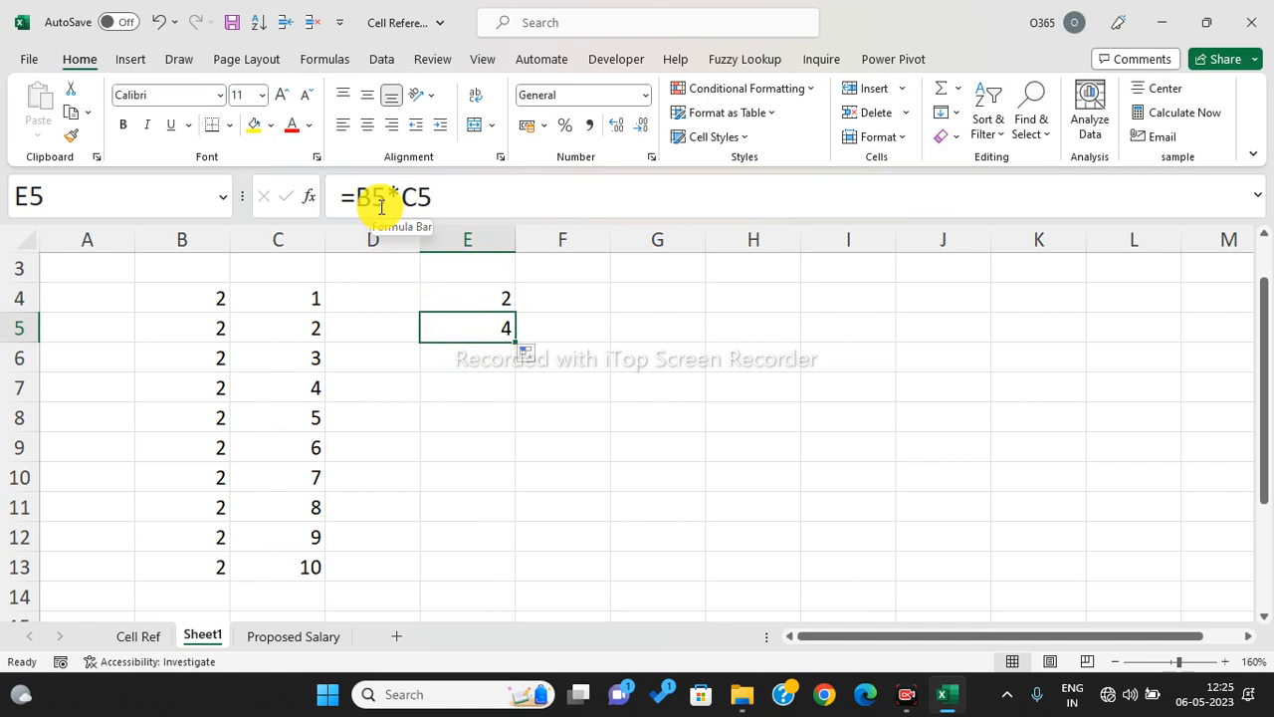
pyautogui.moveTo(516, 343); pyautogui.dragTo(518, 588)
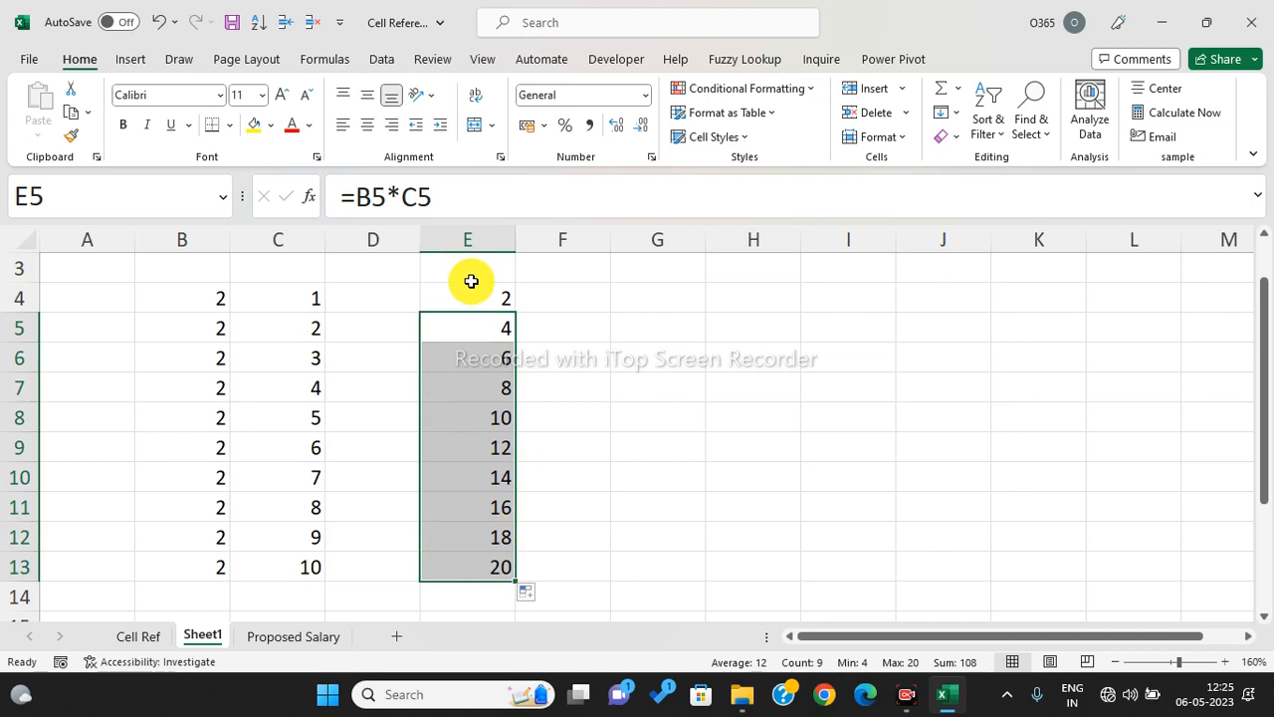
pyautogui.moveTo(472, 296); pyautogui.dragTo(478, 563)
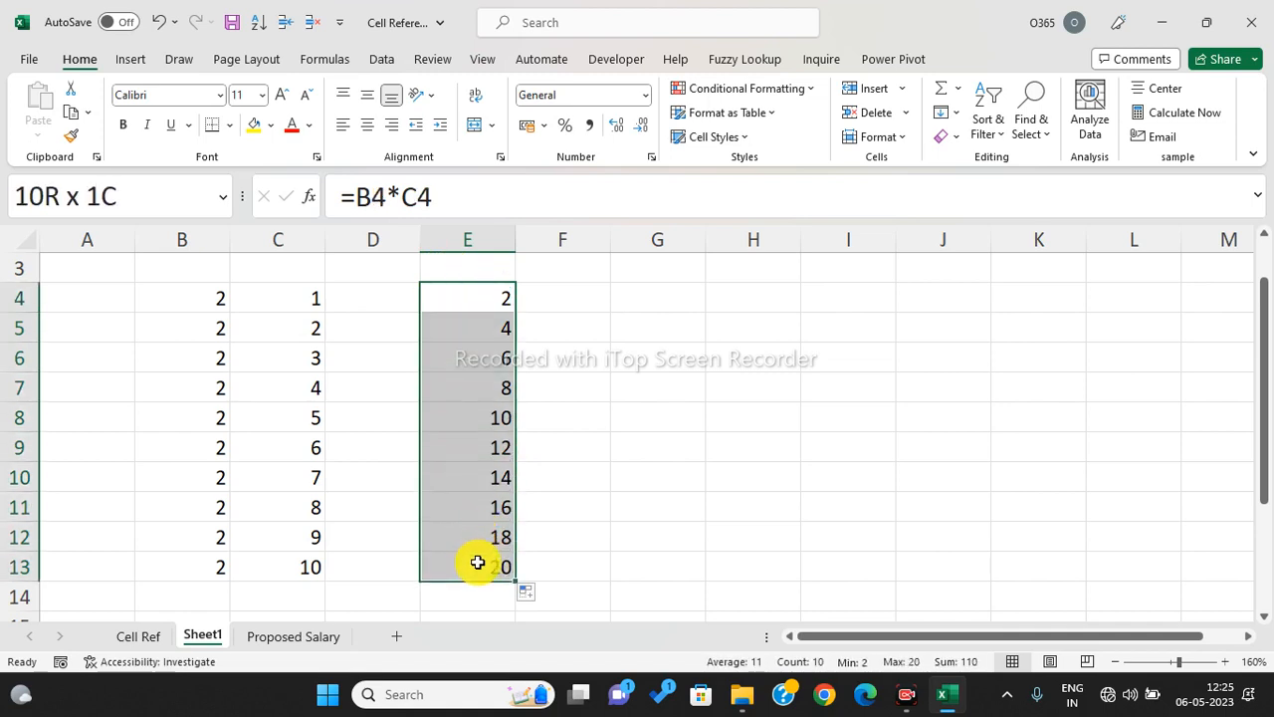
pyautogui.click(549, 392)
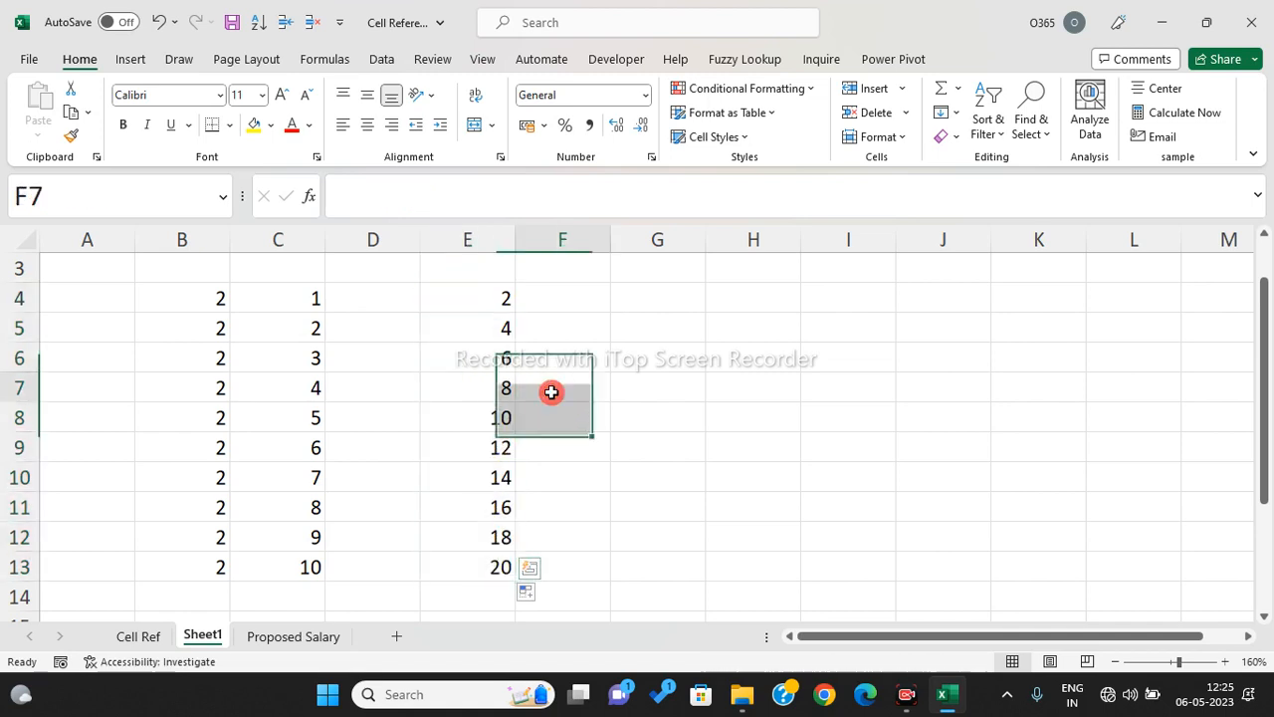
# - Shade B4 yellow, briefly clear the 2s in B5:B13 and undo, then check E9's formula
pyautogui.click(173, 298)
pyautogui.click(254, 130)
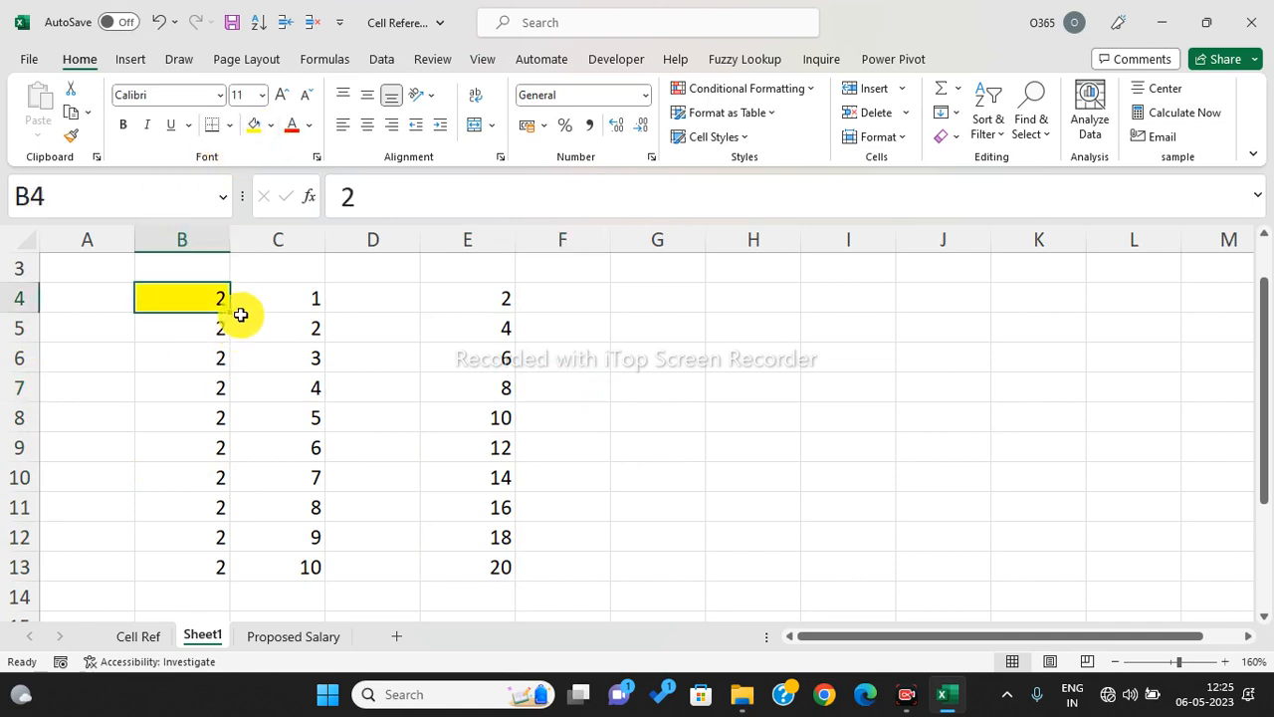
pyautogui.moveTo(193, 329); pyautogui.dragTo(203, 556)
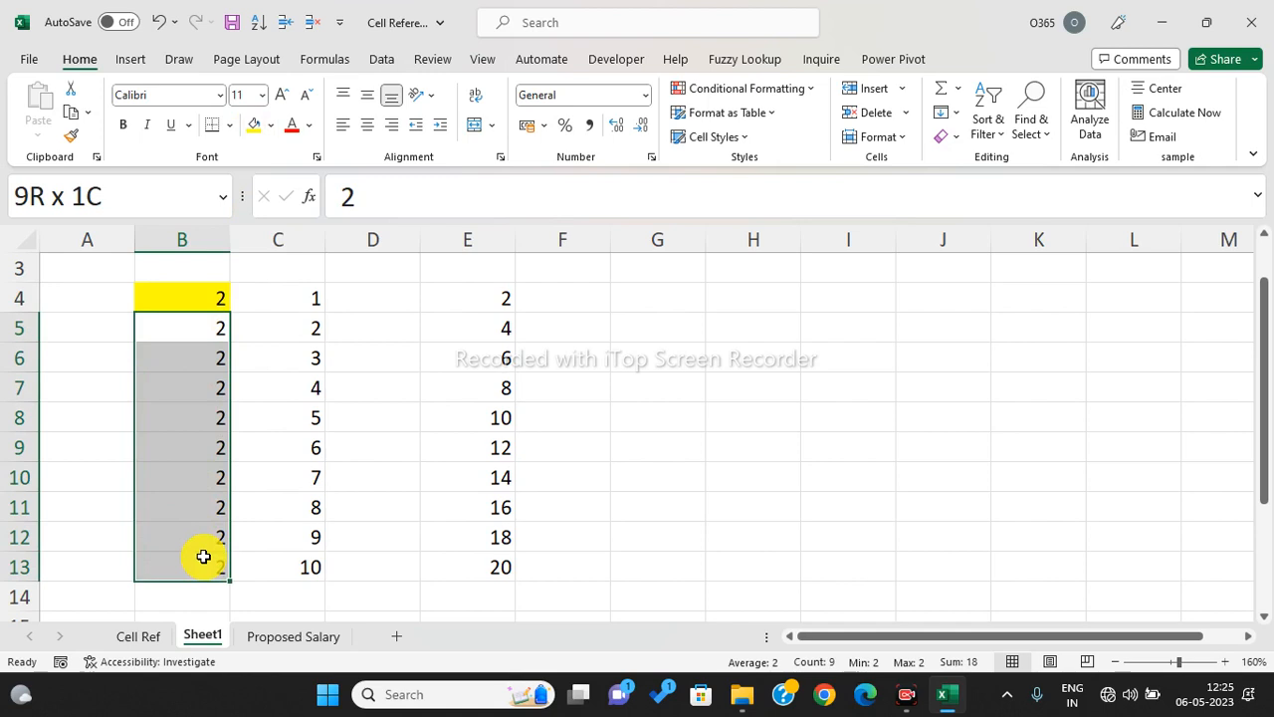
pyautogui.moveTo(203, 556); pyautogui.dragTo(205, 553)
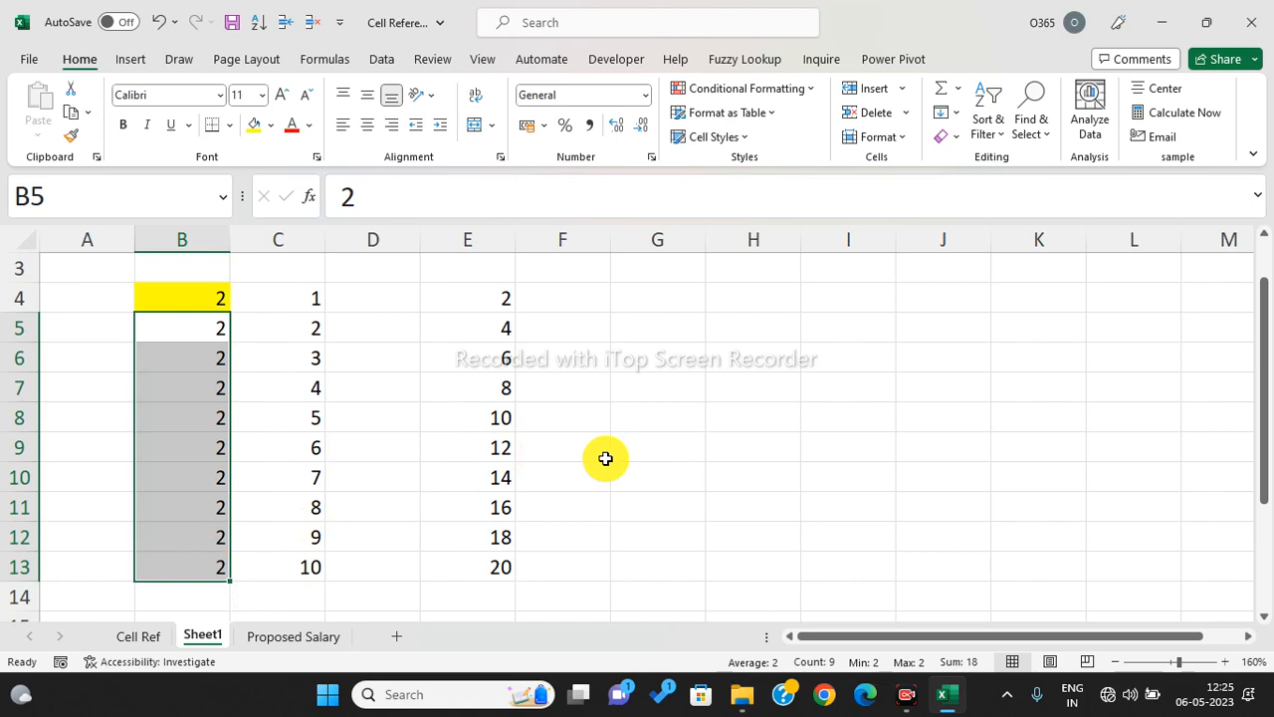
pyautogui.moveTo(179, 330); pyautogui.dragTo(183, 563)
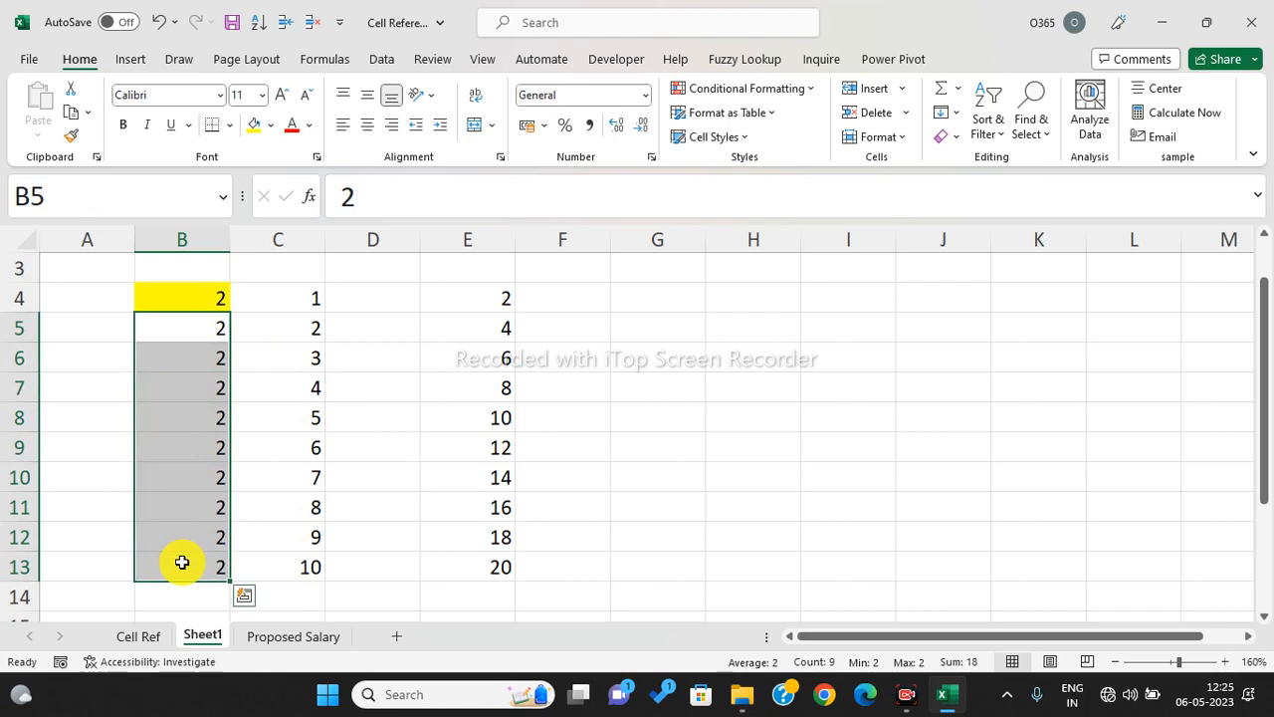
pyautogui.press('Delete')
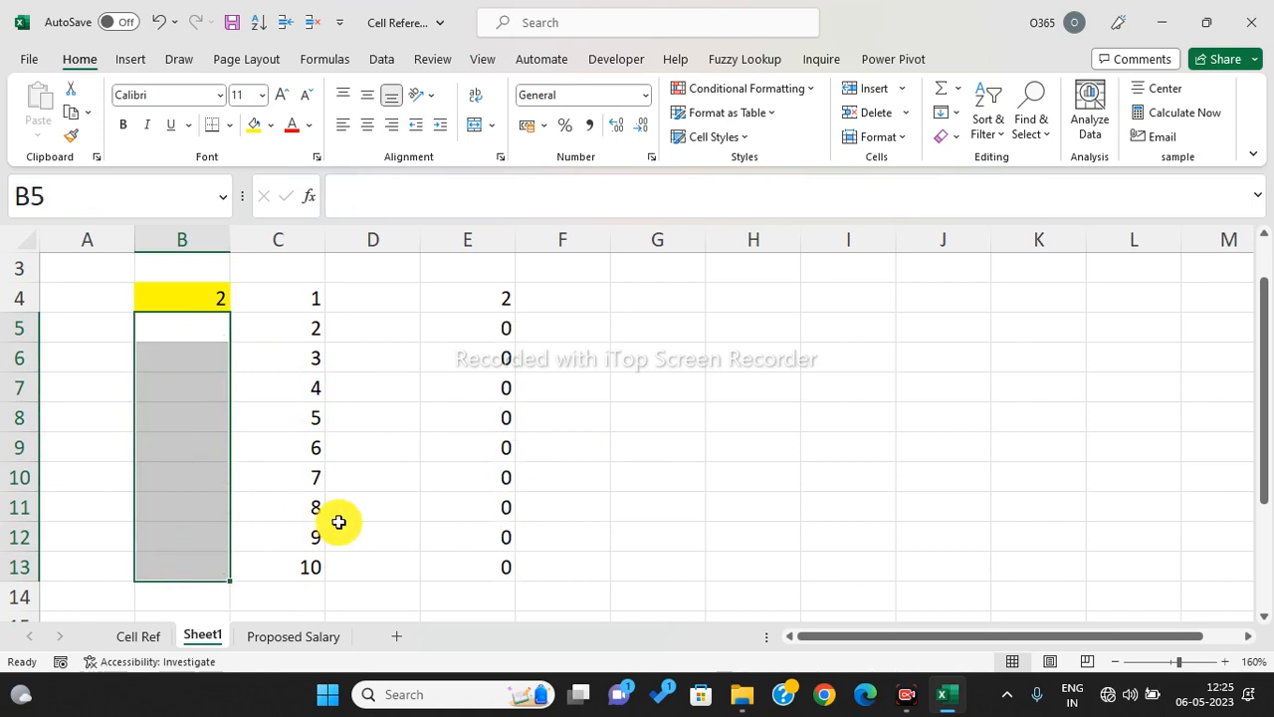
pyautogui.hotkey('ctrl', 'z')
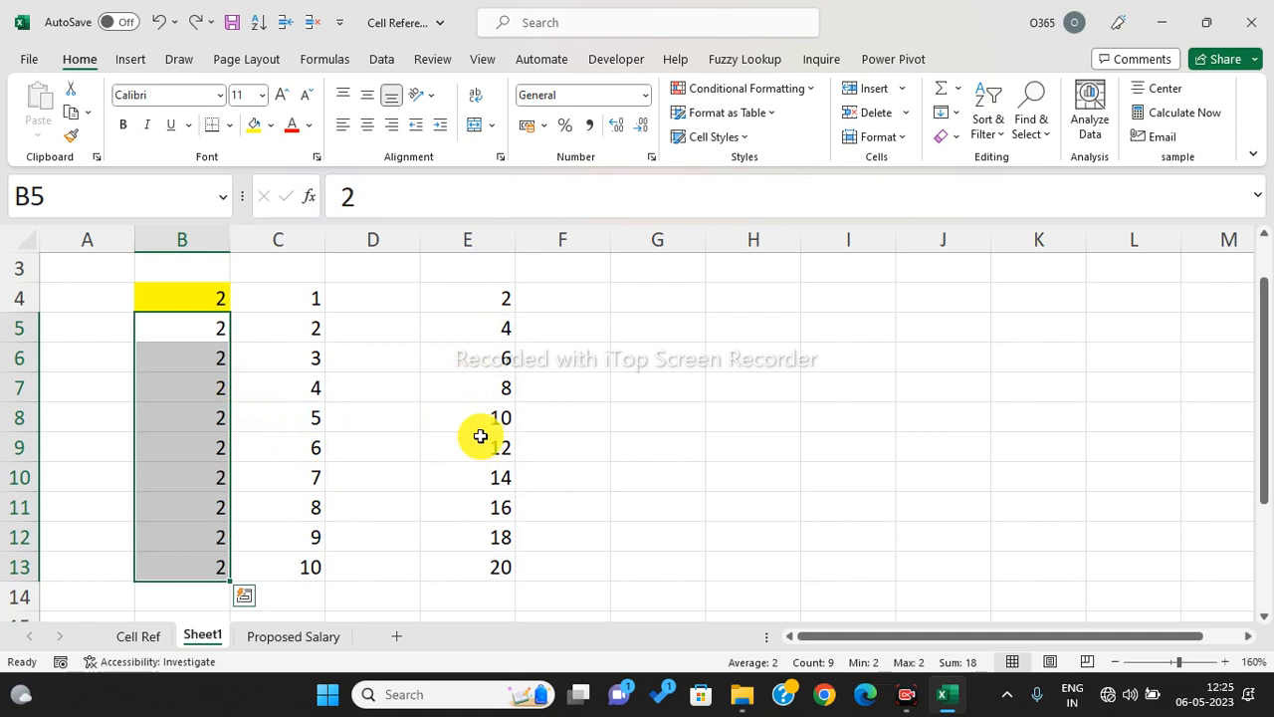
pyautogui.click(480, 436)
pyautogui.moveTo(193, 415); pyautogui.dragTo(295, 431)
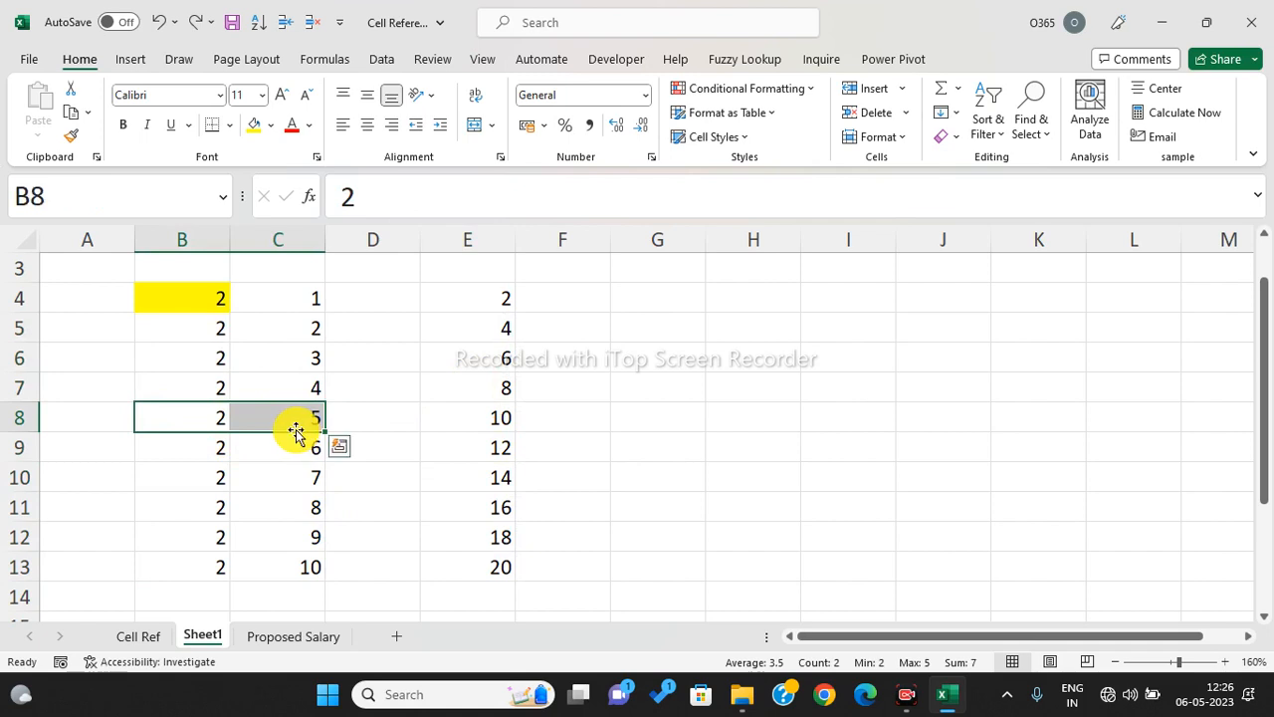
pyautogui.click(724, 361)
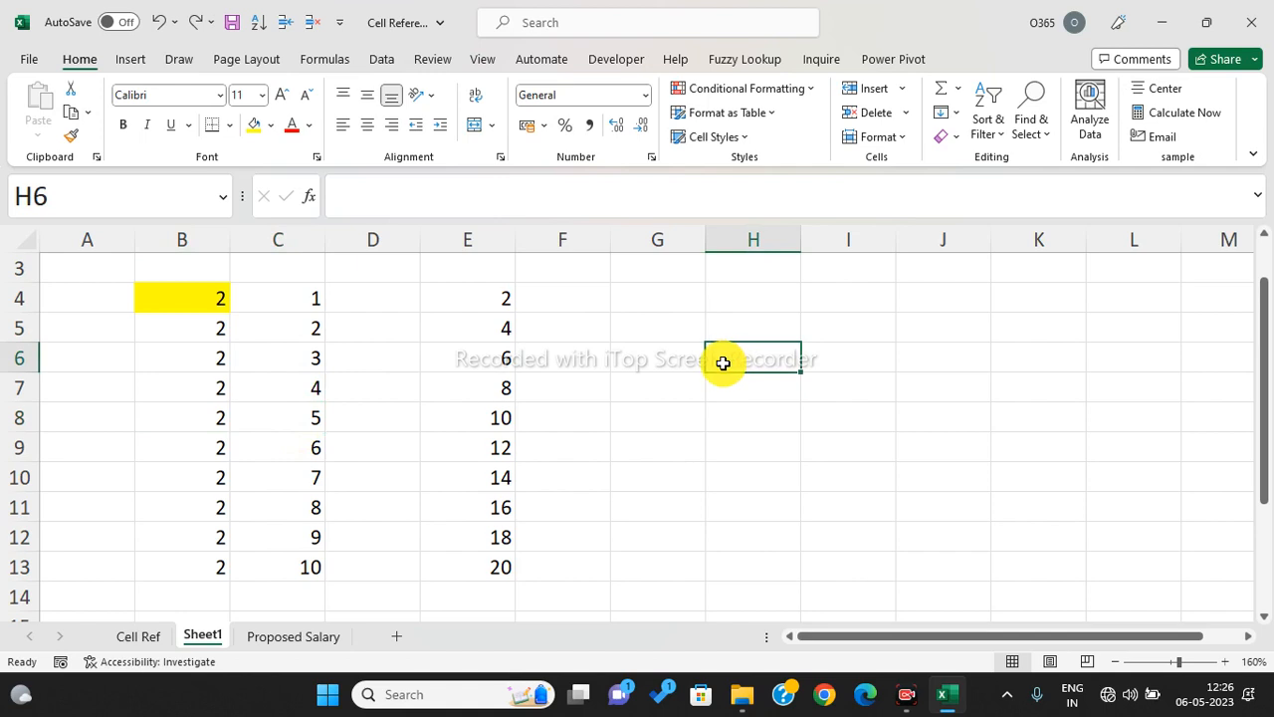
# - Copy B4:C13 to H4:I13 and delete the 2s in H5:H13, keeping only H4
pyautogui.moveTo(239, 294); pyautogui.dragTo(255, 565)
pyautogui.hotkey('ctrl', 'c')
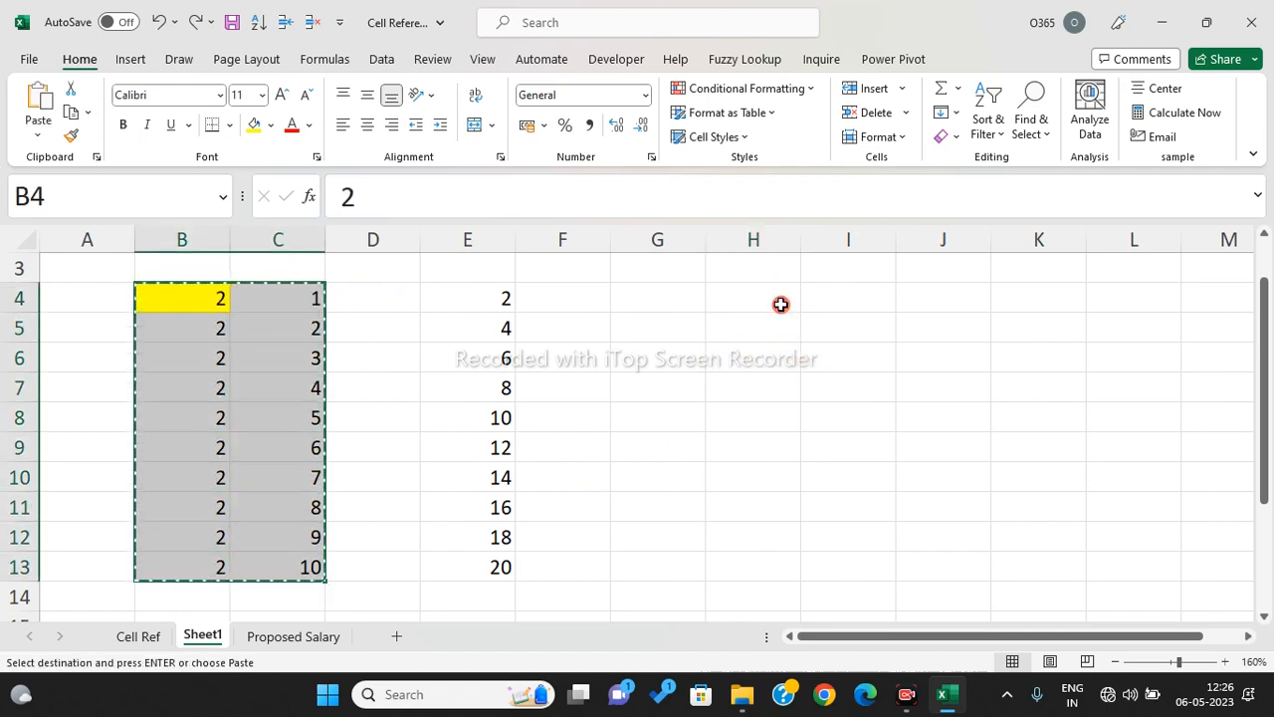
pyautogui.click(780, 304)
pyautogui.hotkey('ctrl', 'v')
pyautogui.click(787, 415)
pyautogui.moveTo(777, 336); pyautogui.dragTo(773, 559)
pyautogui.press('Delete')
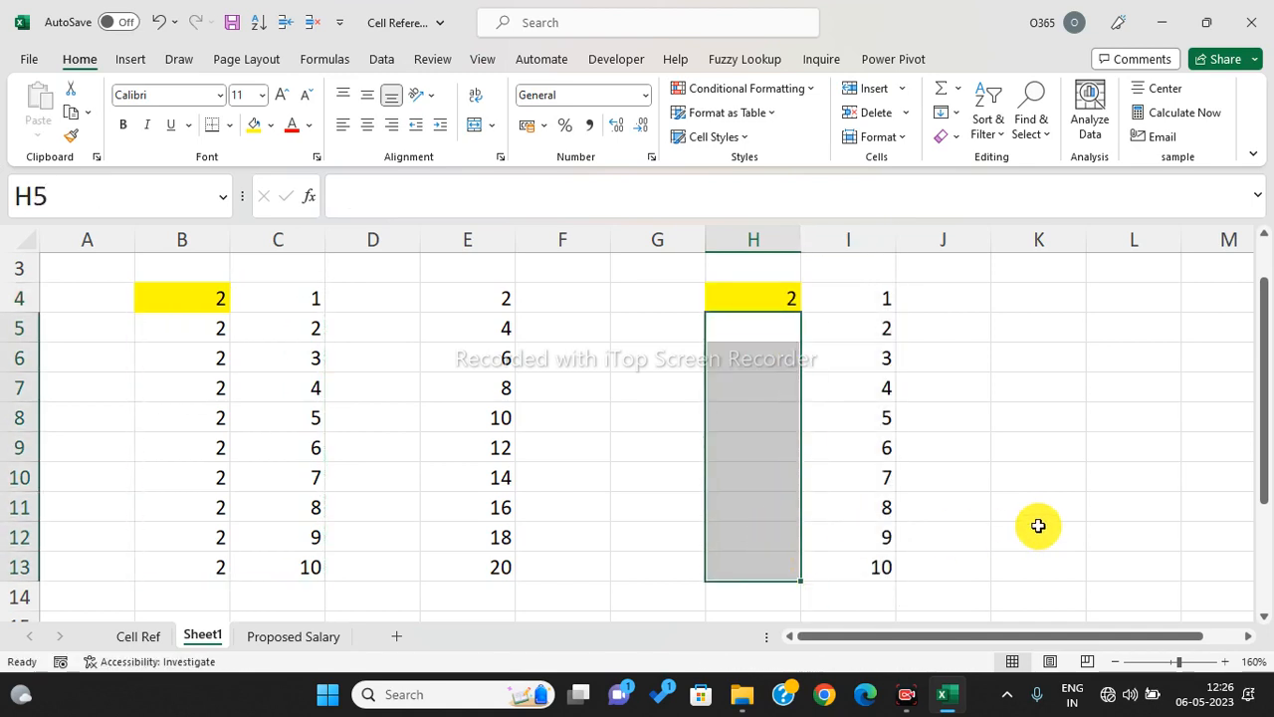
pyautogui.click(1036, 528)
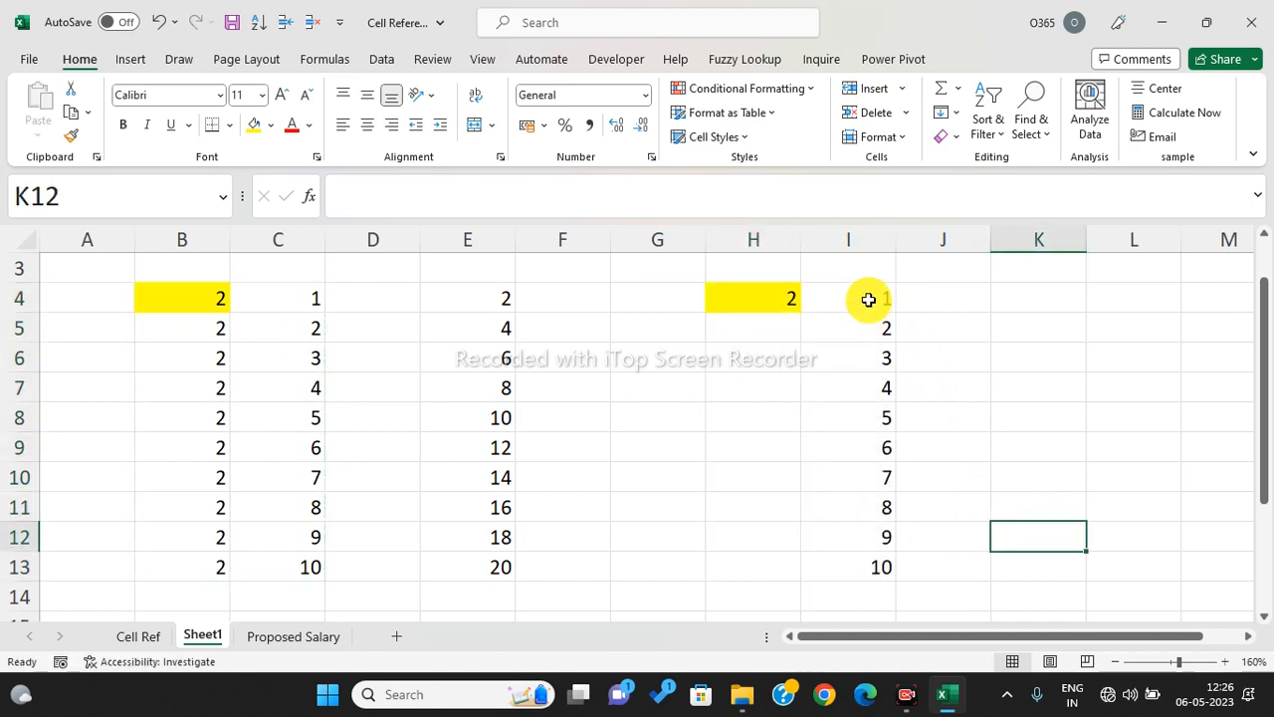
pyautogui.moveTo(868, 300); pyautogui.dragTo(867, 555)
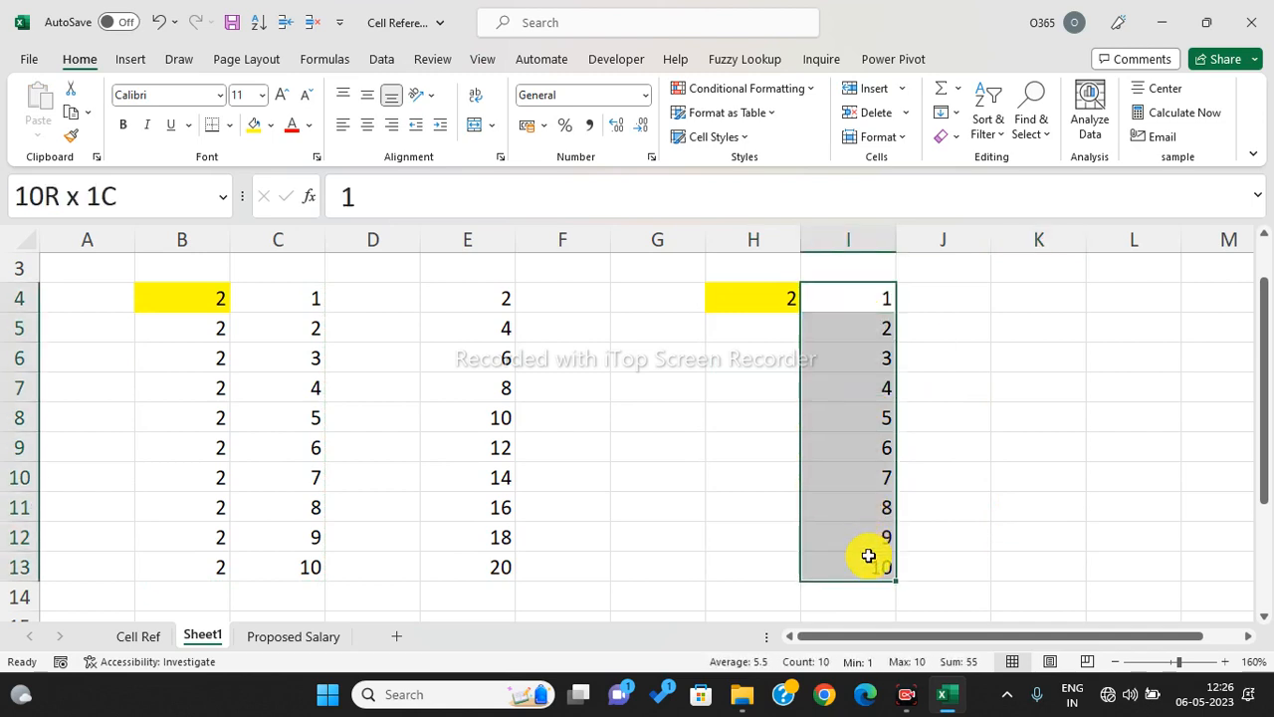
# - Enter =$H$4*I4 in L4, making the H4 reference absolute with F4
pyautogui.click(1117, 300)
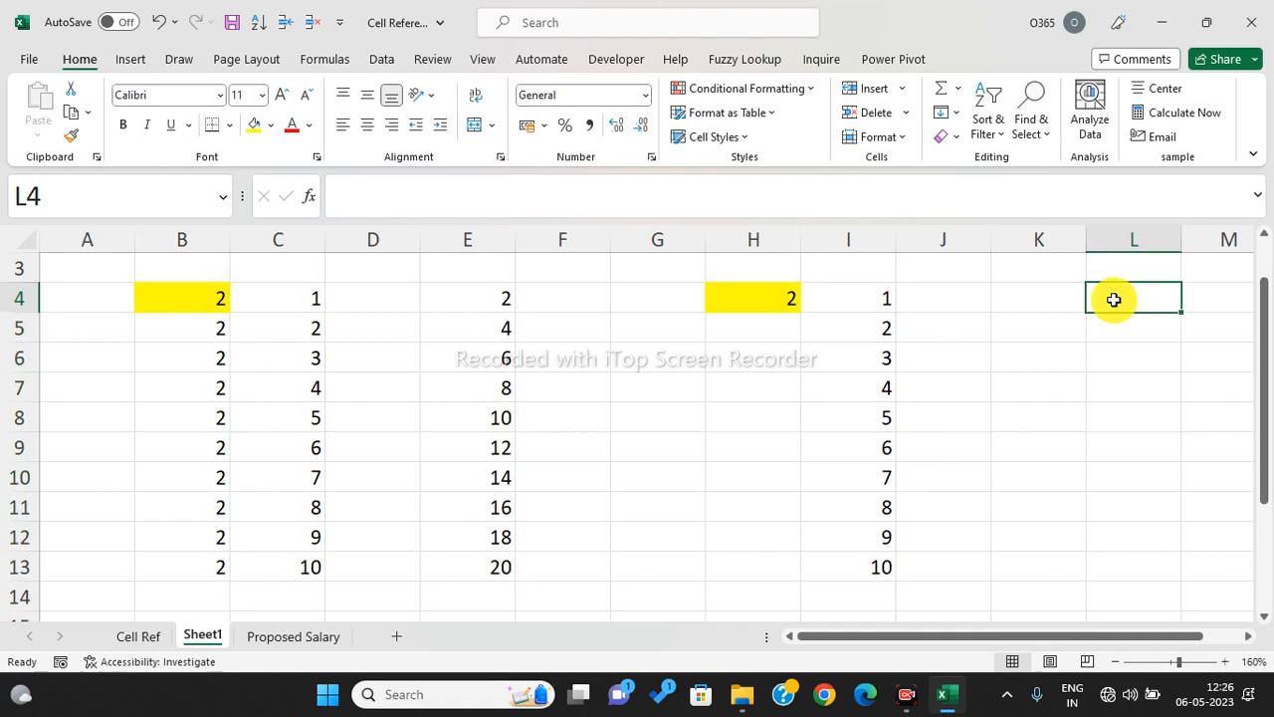
pyautogui.write('=')
pyautogui.click(748, 301)
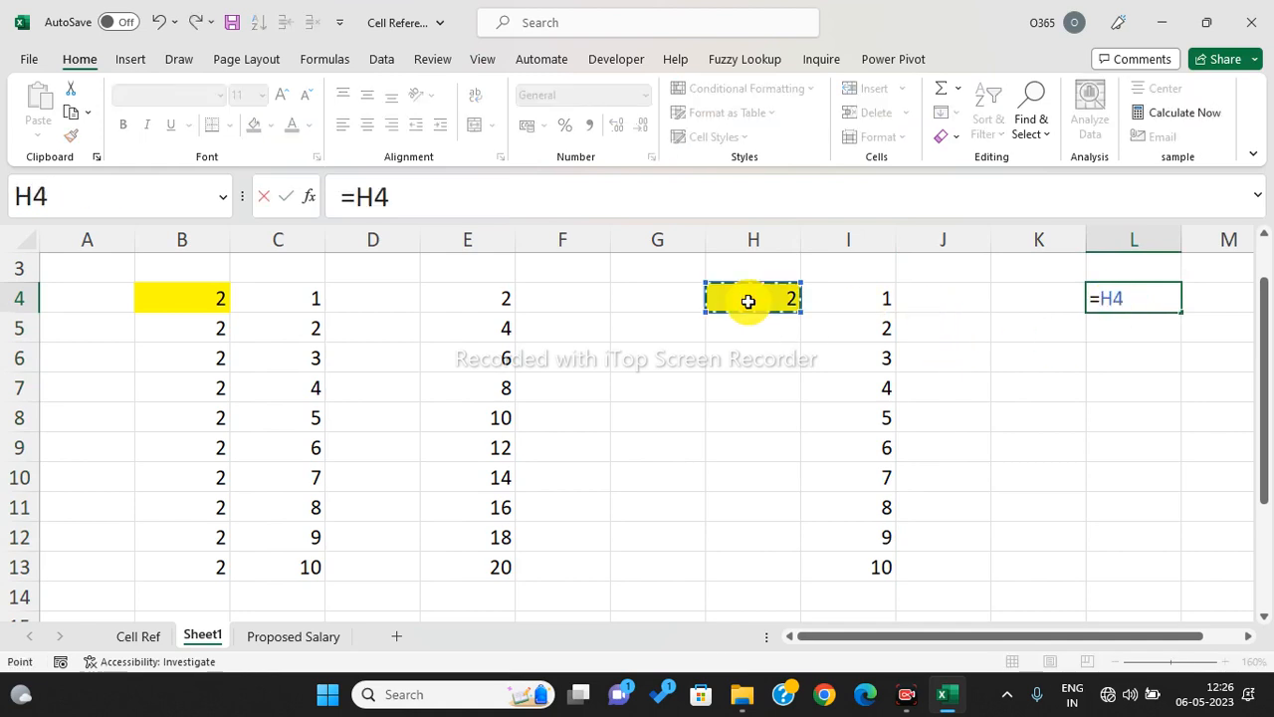
pyautogui.write('*')
pyautogui.click(876, 302)
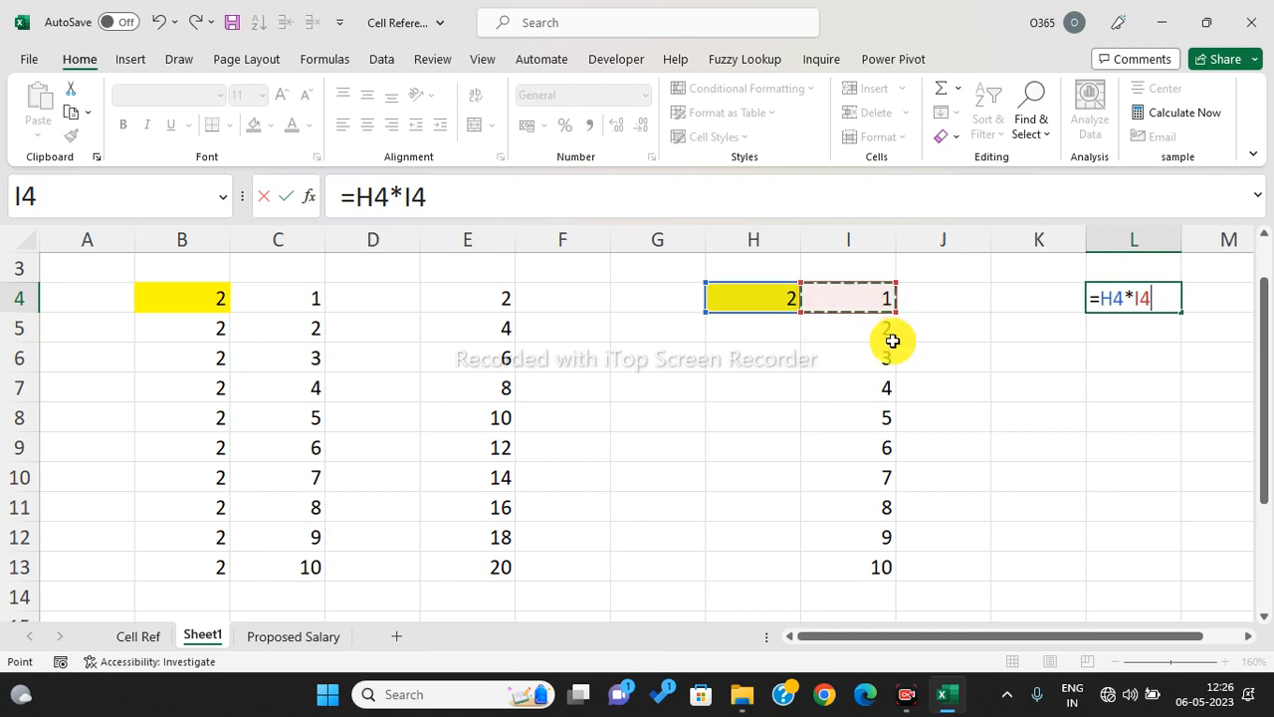
pyautogui.moveTo(863, 300)
pyautogui.mouseDown()
pyautogui.moveTo(859, 563)
pyautogui.moveTo(853, 284)
pyautogui.mouseUp()
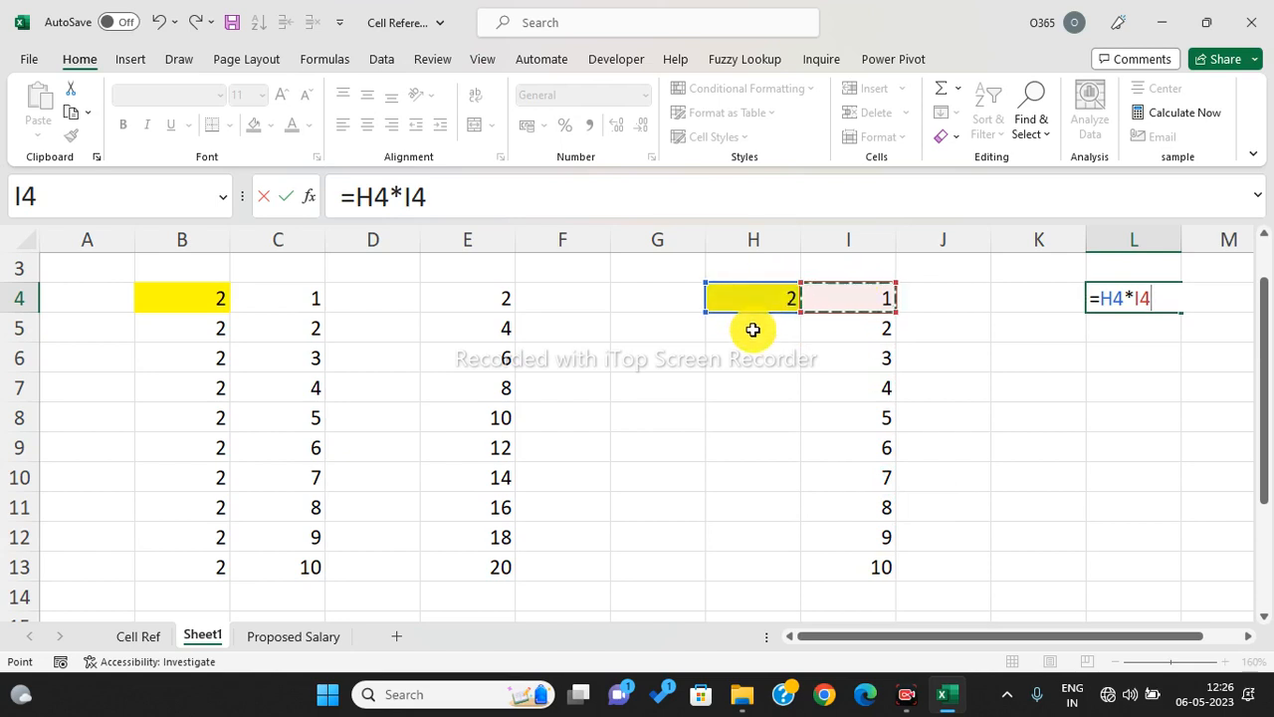
pyautogui.click(1105, 297)
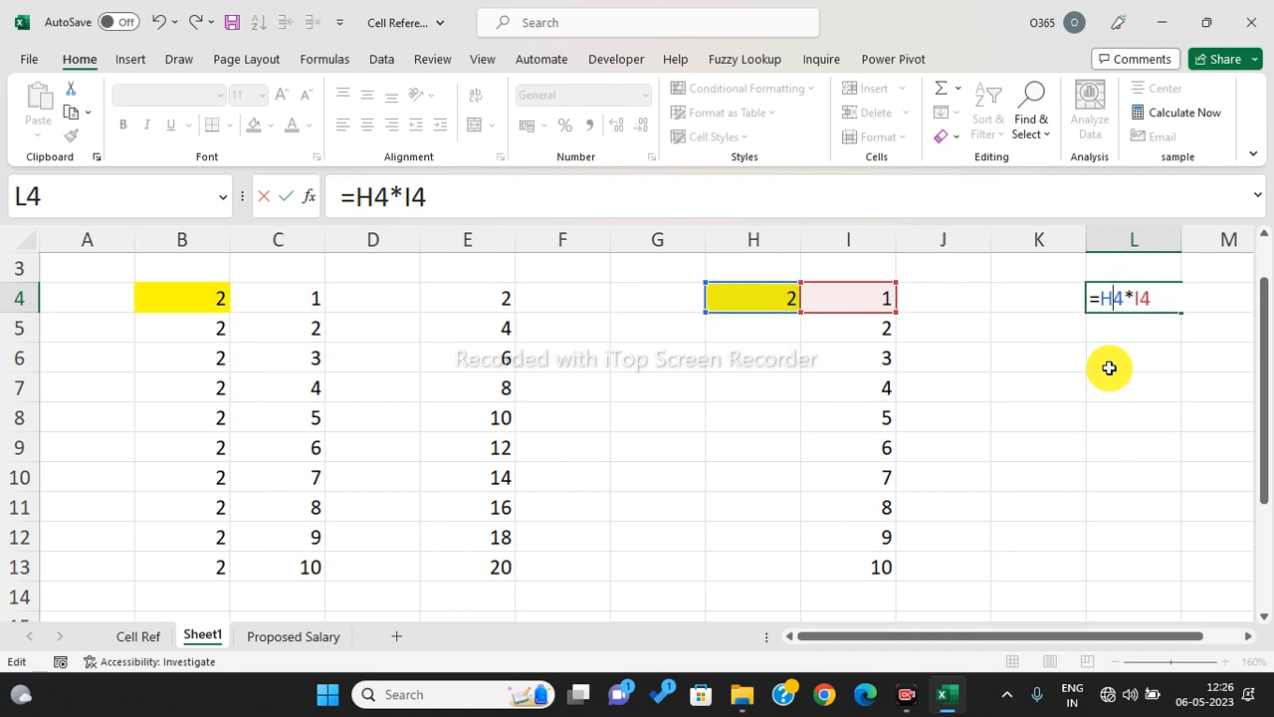
pyautogui.press('F4')
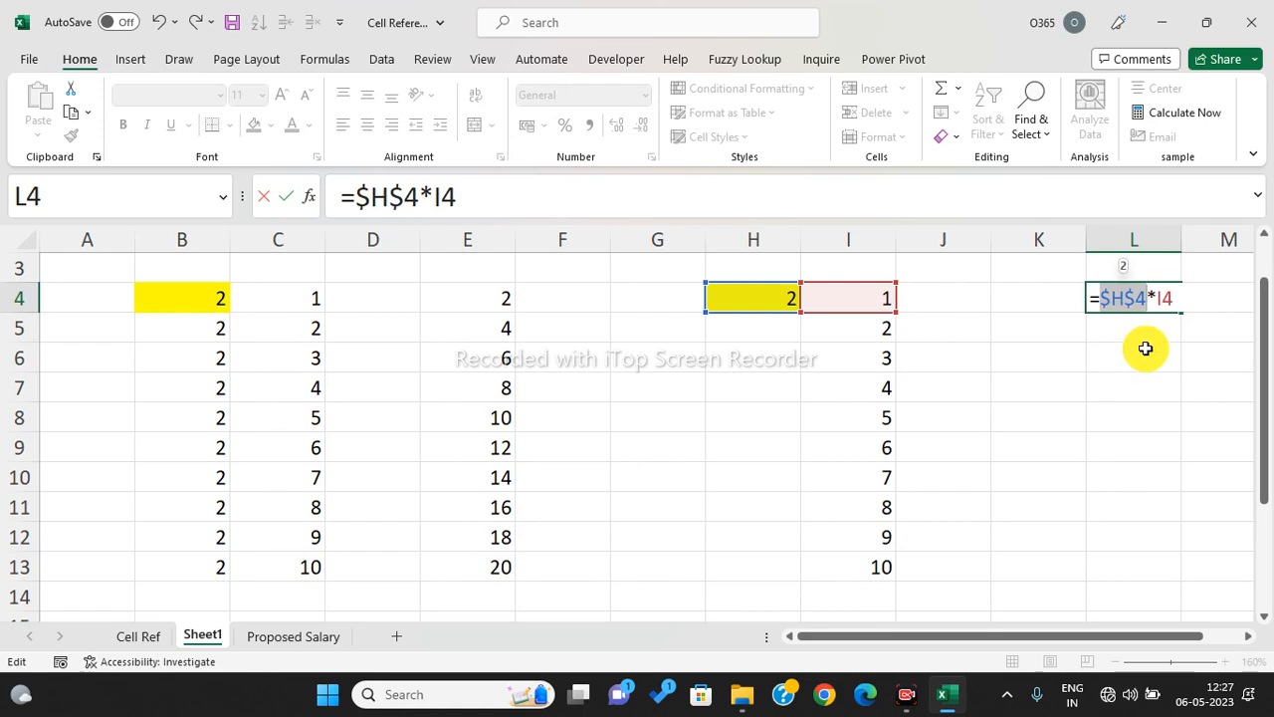
pyautogui.press('Return')
pyautogui.click(1152, 299)
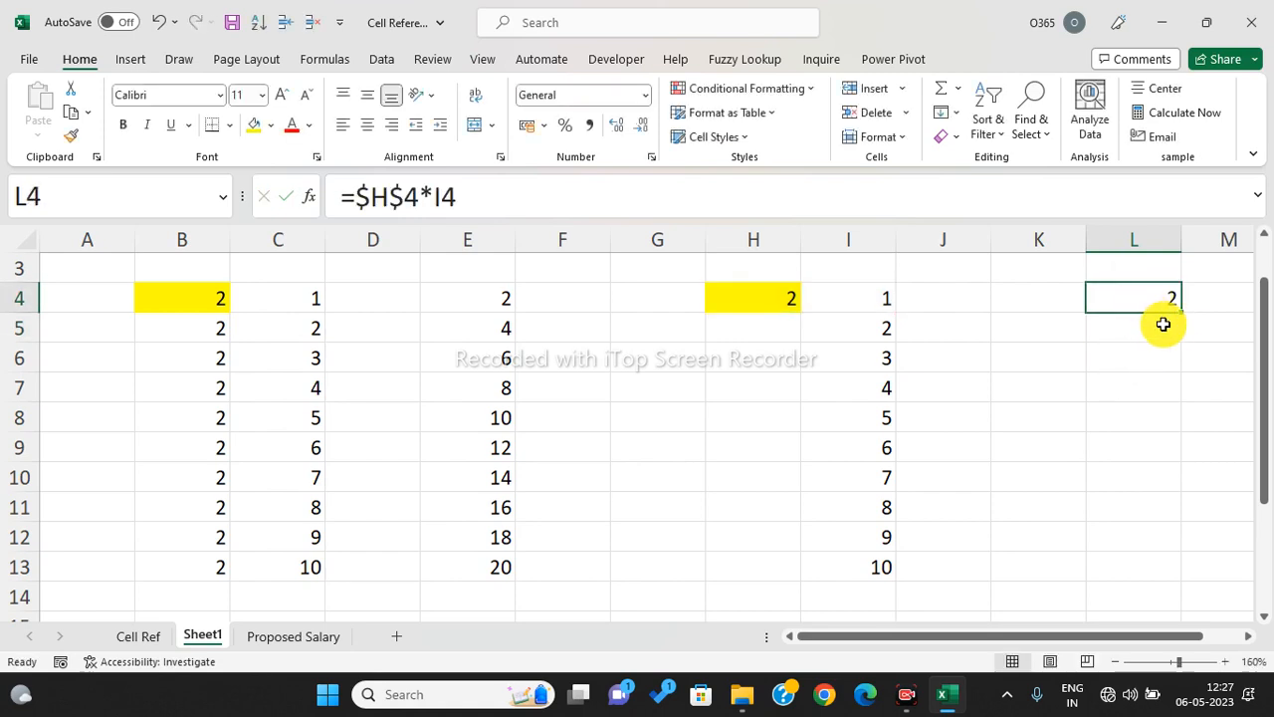
# - Fill the L4 formula down to L13 and change H4 to 5
pyautogui.moveTo(1179, 313); pyautogui.dragTo(1175, 587)
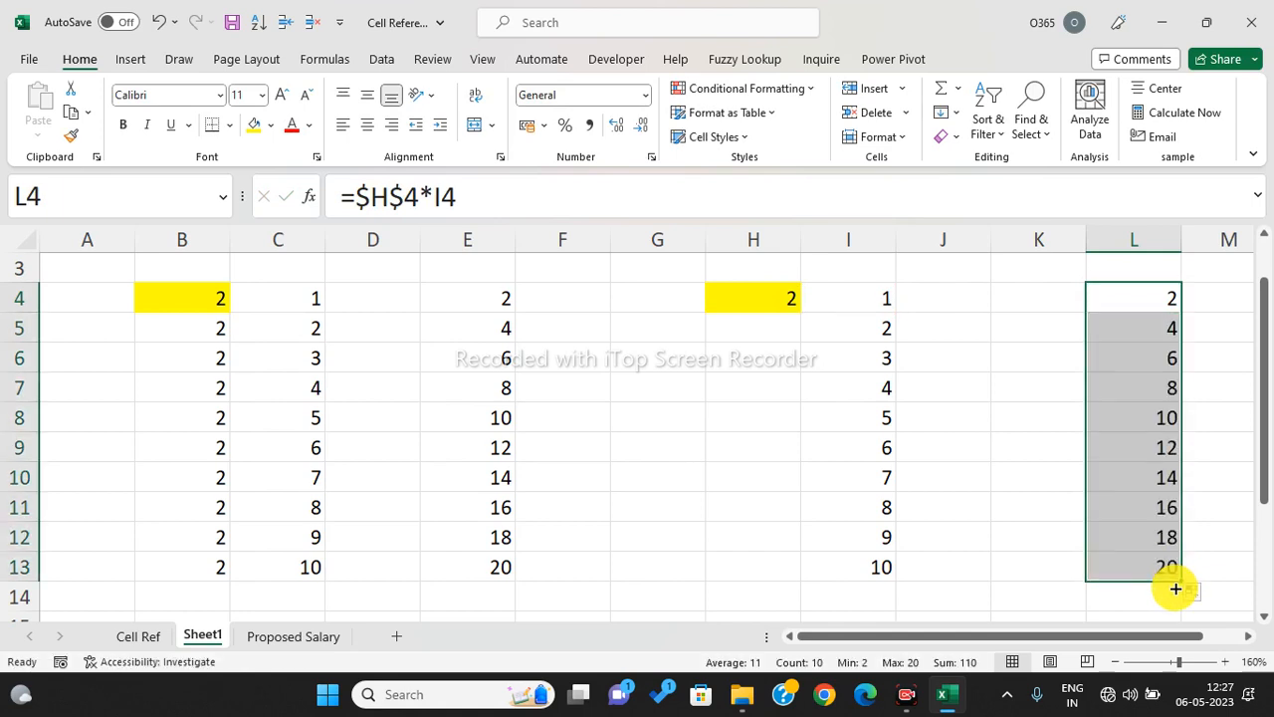
pyautogui.click(763, 303)
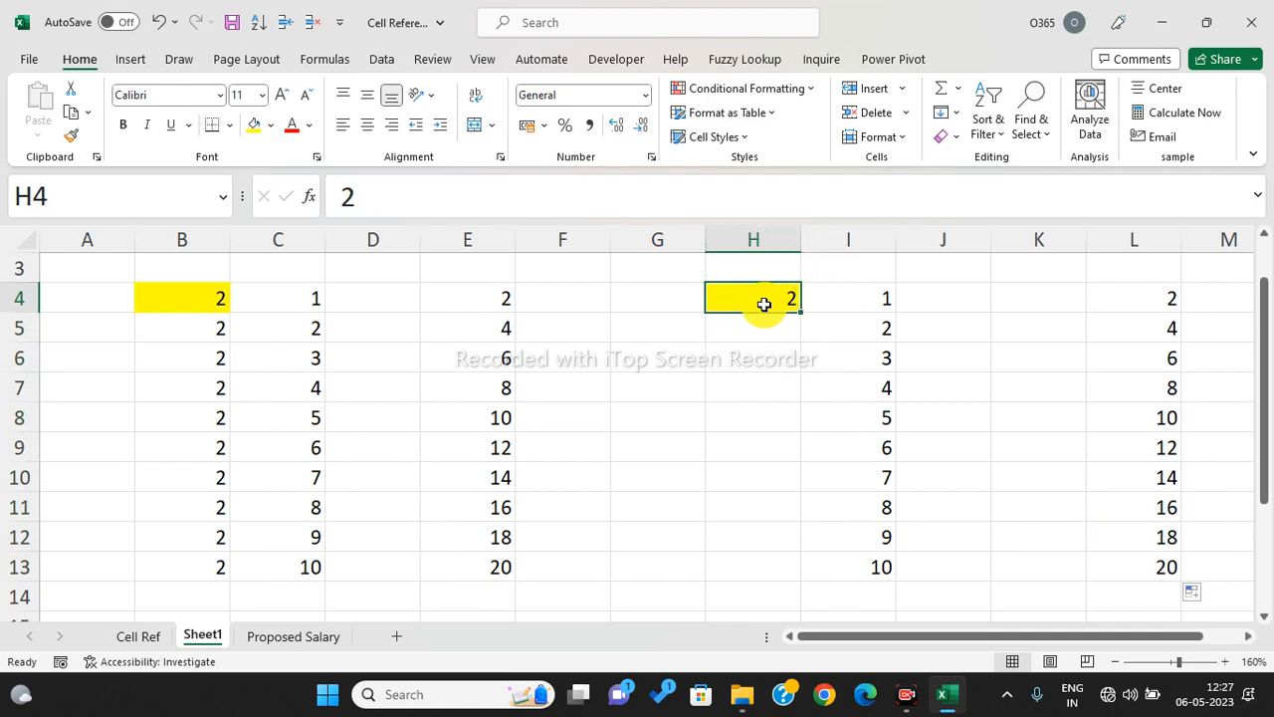
pyautogui.moveTo(199, 299); pyautogui.dragTo(217, 564)
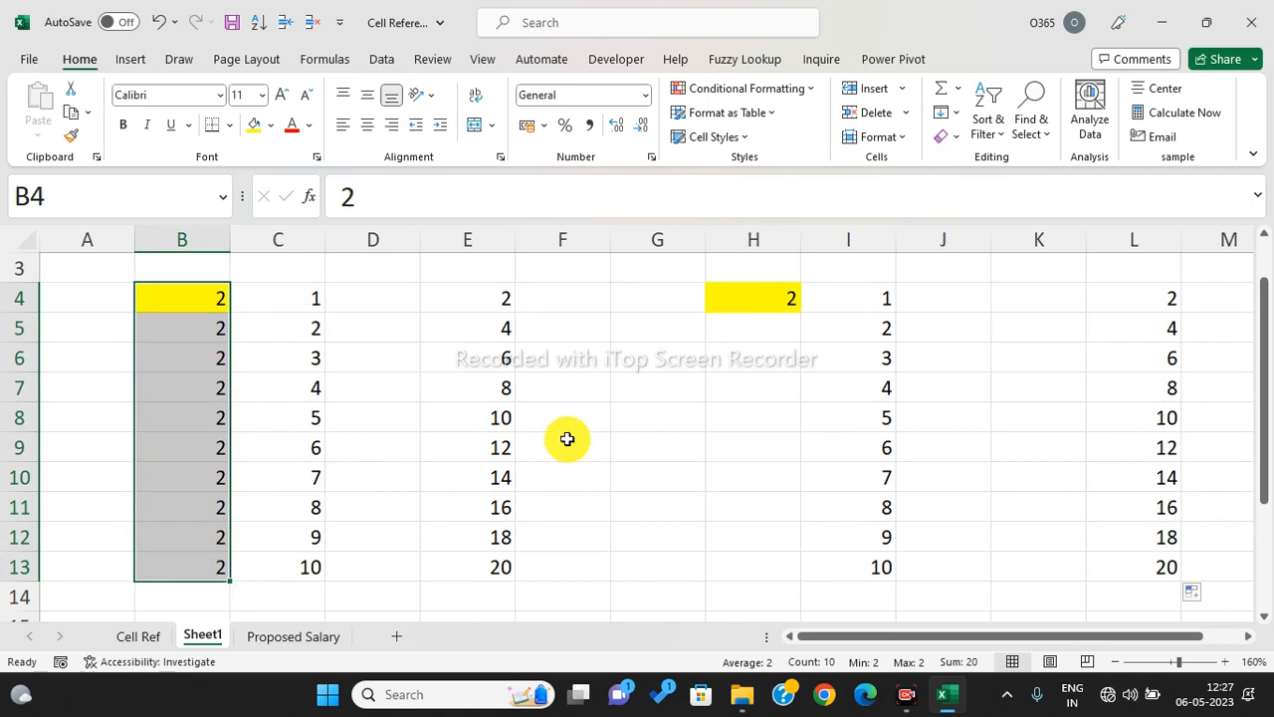
pyautogui.click(787, 300)
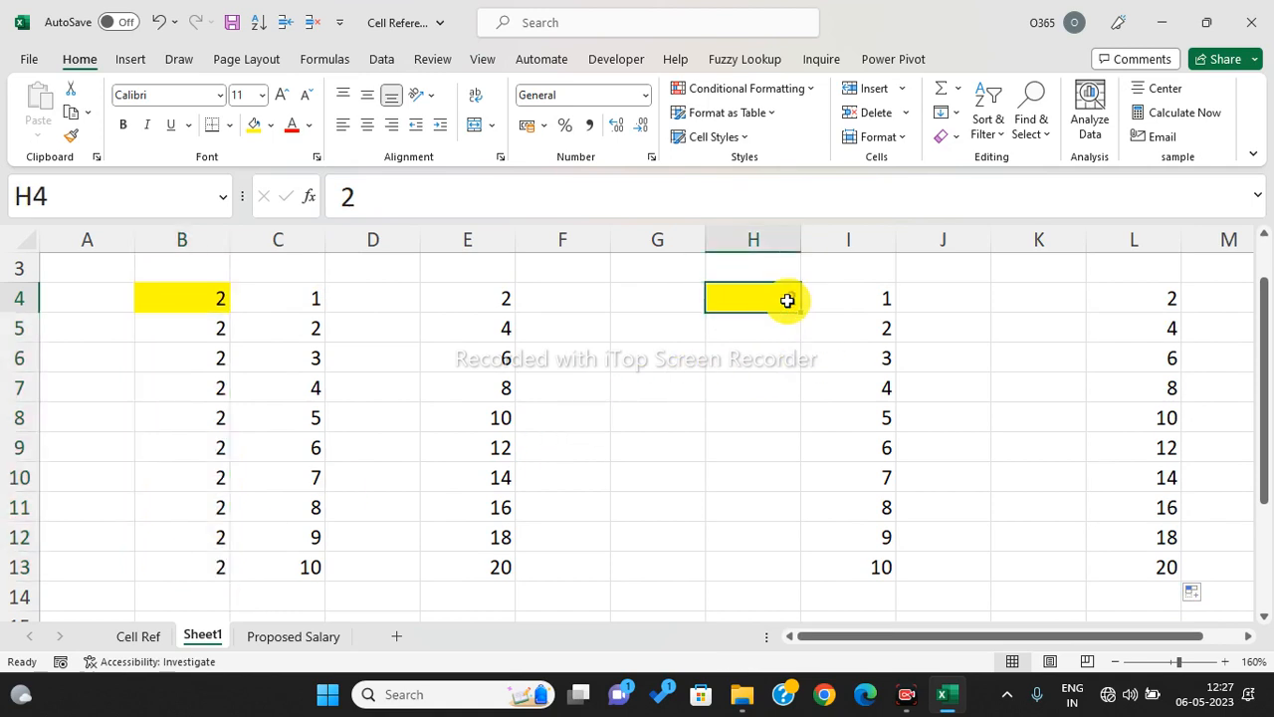
pyautogui.write('5')
pyautogui.press('Return')
pyautogui.moveTo(787, 301); pyautogui.dragTo(1114, 556)
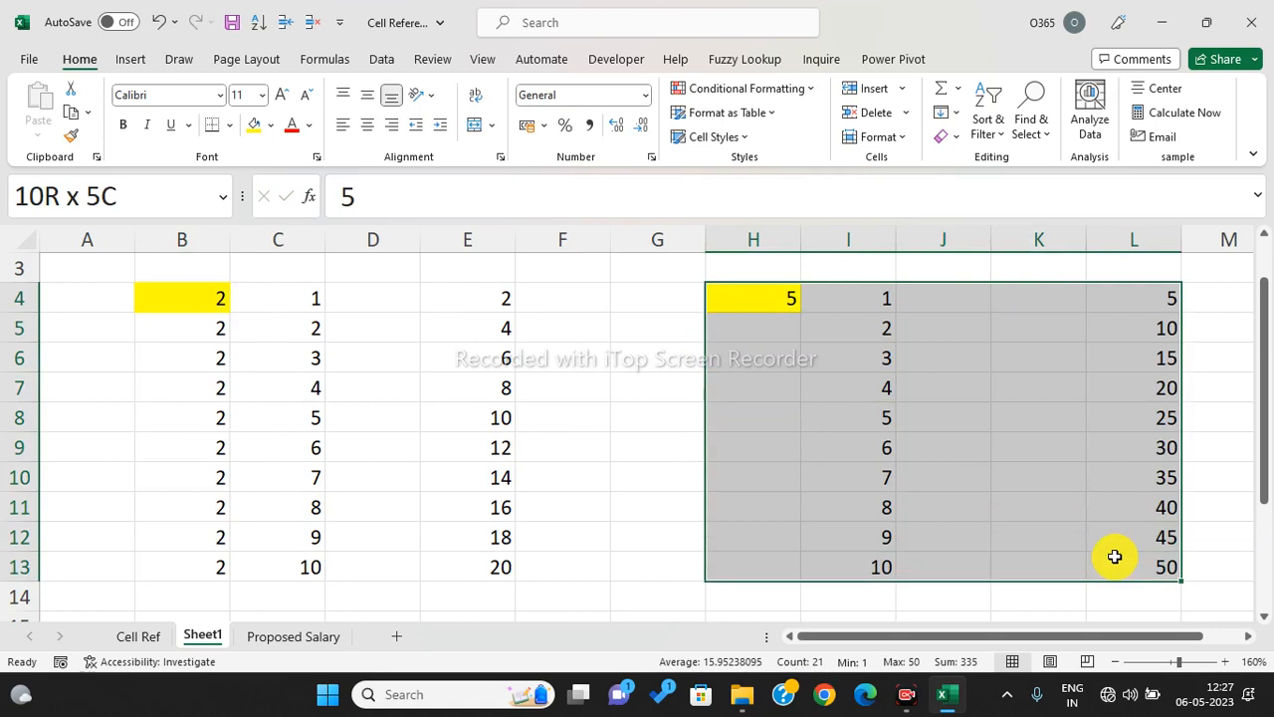
# - Set B4 to 5 and fill it down to B13, then select I4:L11 to compare results
pyautogui.click(204, 299)
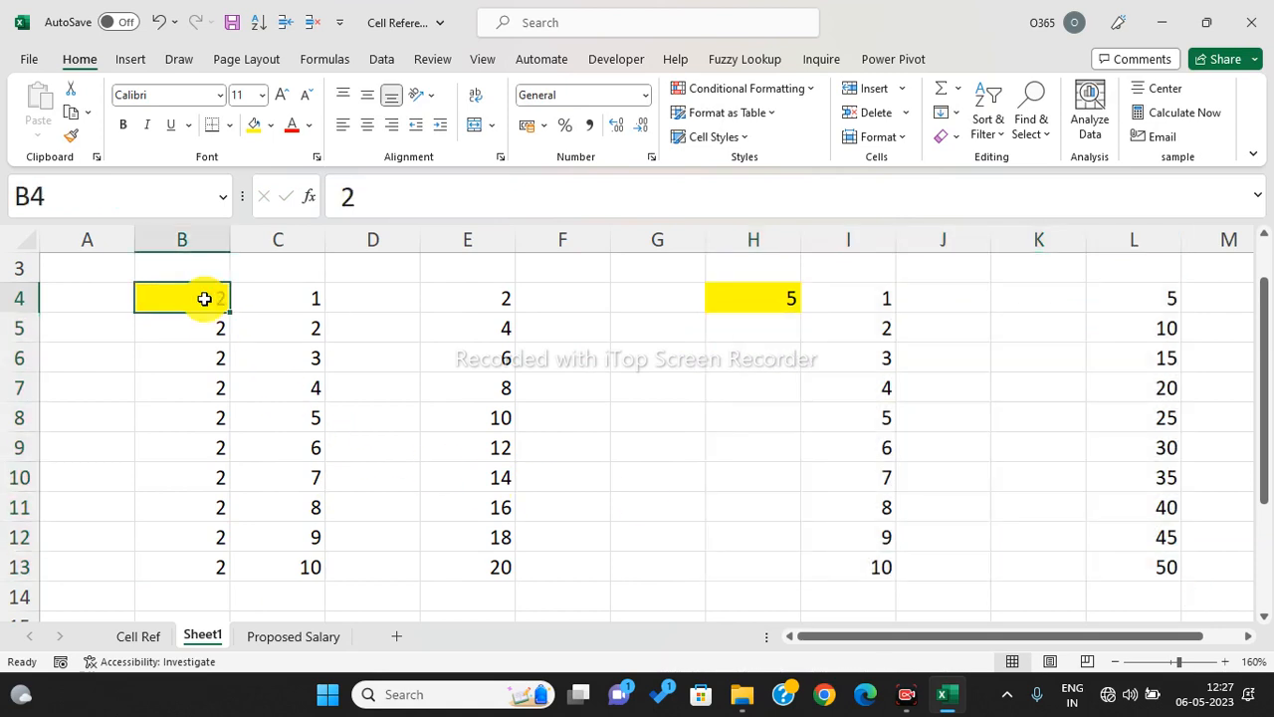
pyautogui.write('5')
pyautogui.press('Return')
pyautogui.click(210, 298)
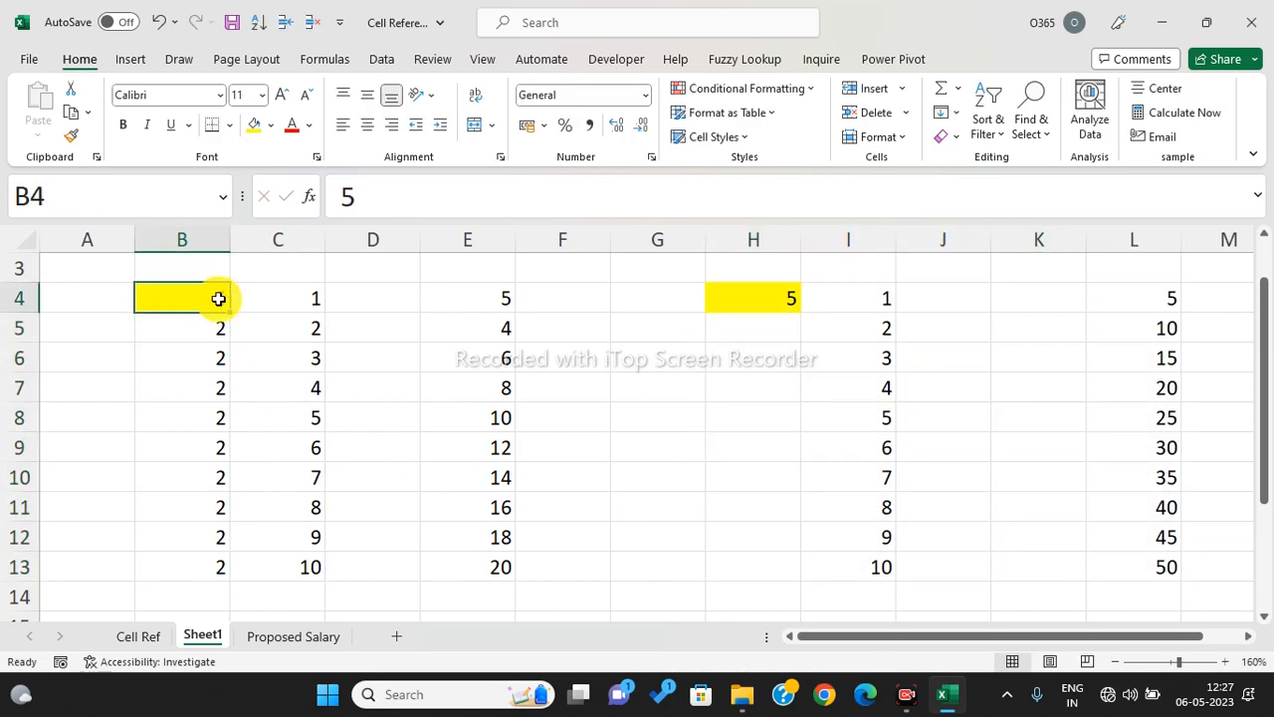
pyautogui.moveTo(232, 313); pyautogui.dragTo(228, 579)
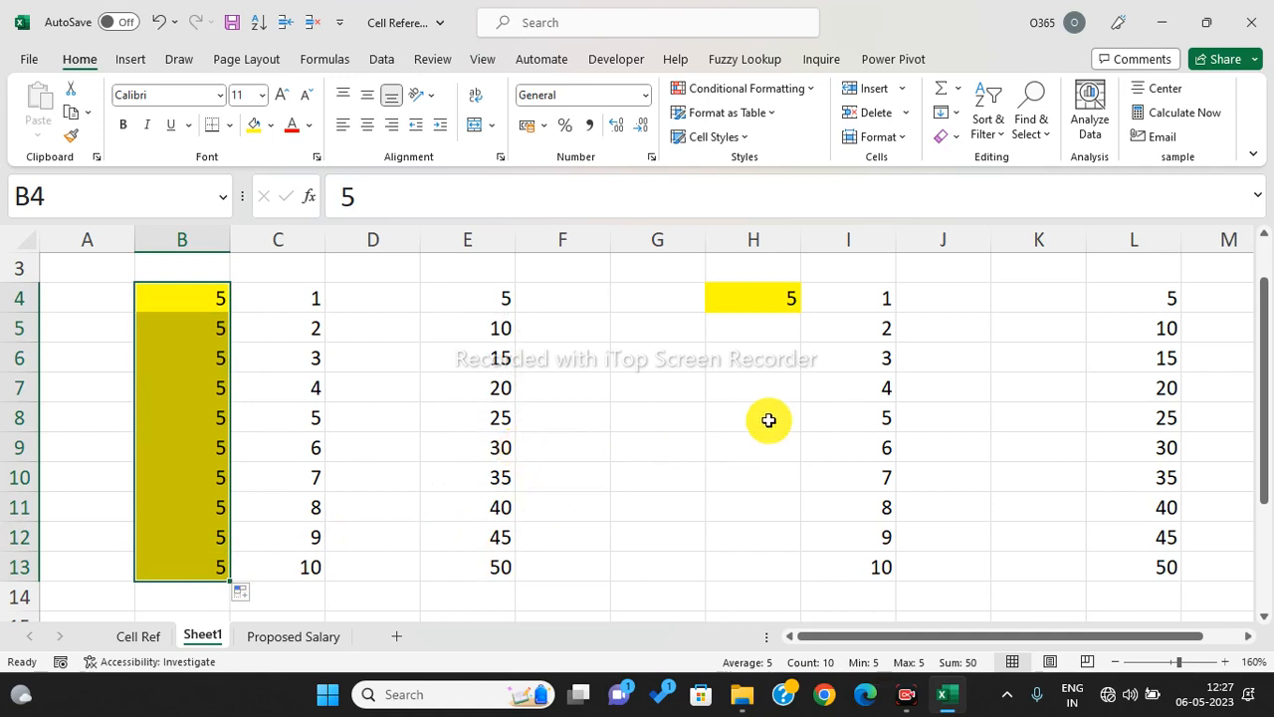
pyautogui.scroll(1, 471, 445)
pyautogui.moveTo(211, 355); pyautogui.dragTo(212, 574)
pyautogui.moveTo(862, 350); pyautogui.dragTo(1166, 577)
pyautogui.scroll(-5, 946, 455)
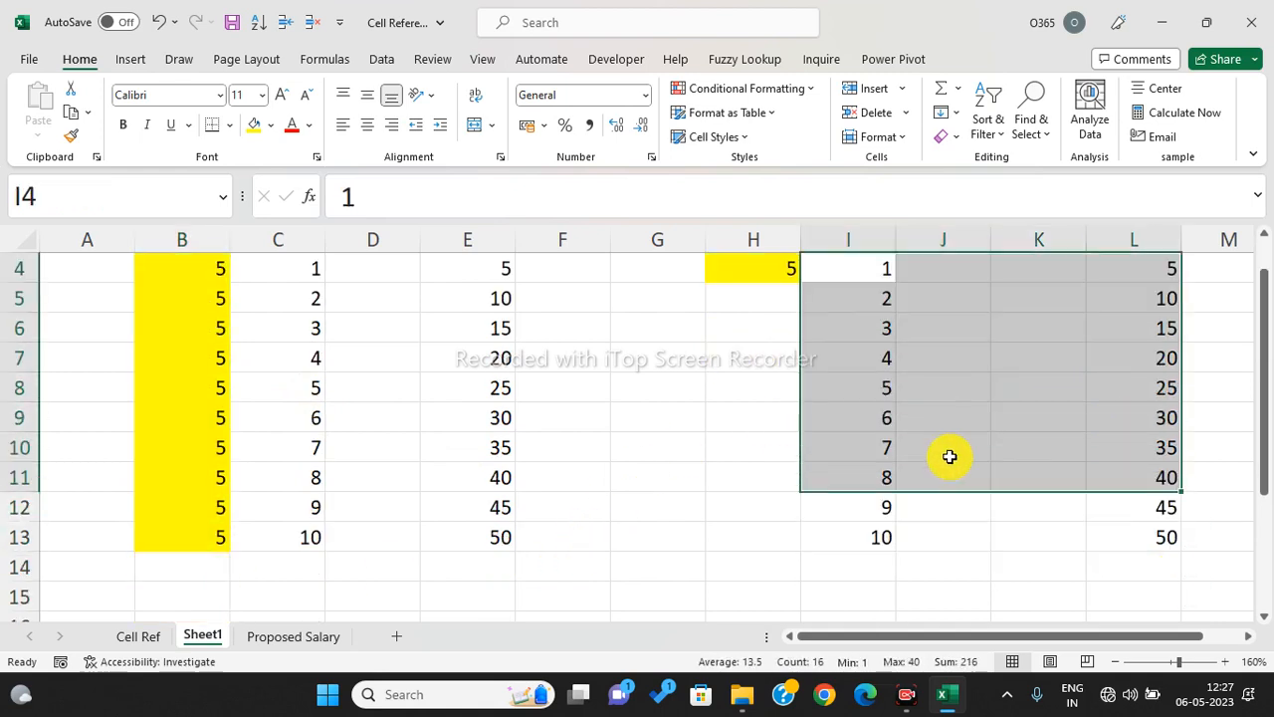
# - Enter 1, 2, 3 in D19:F19 and extend the header numbers to 10 in M19, removing a temporary Qty label
pyautogui.click(248, 346)
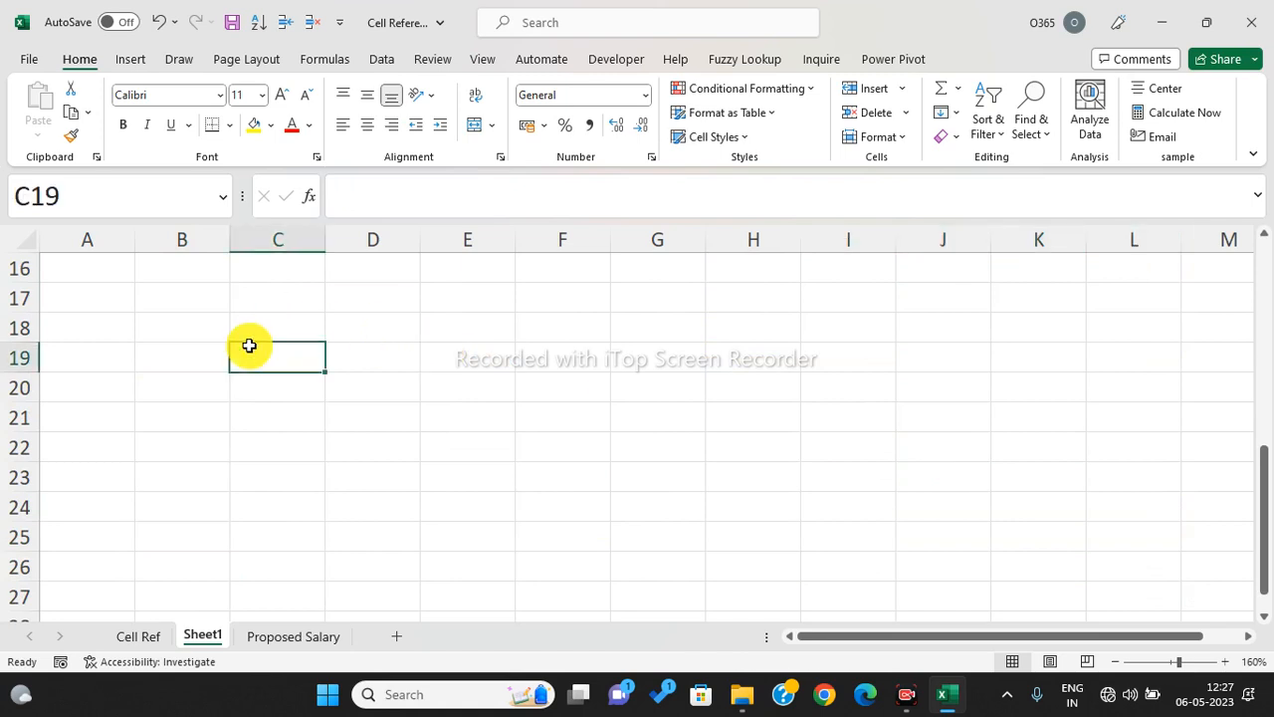
pyautogui.write('t')
pyautogui.press('BackSpace')
pyautogui.write('Qty')
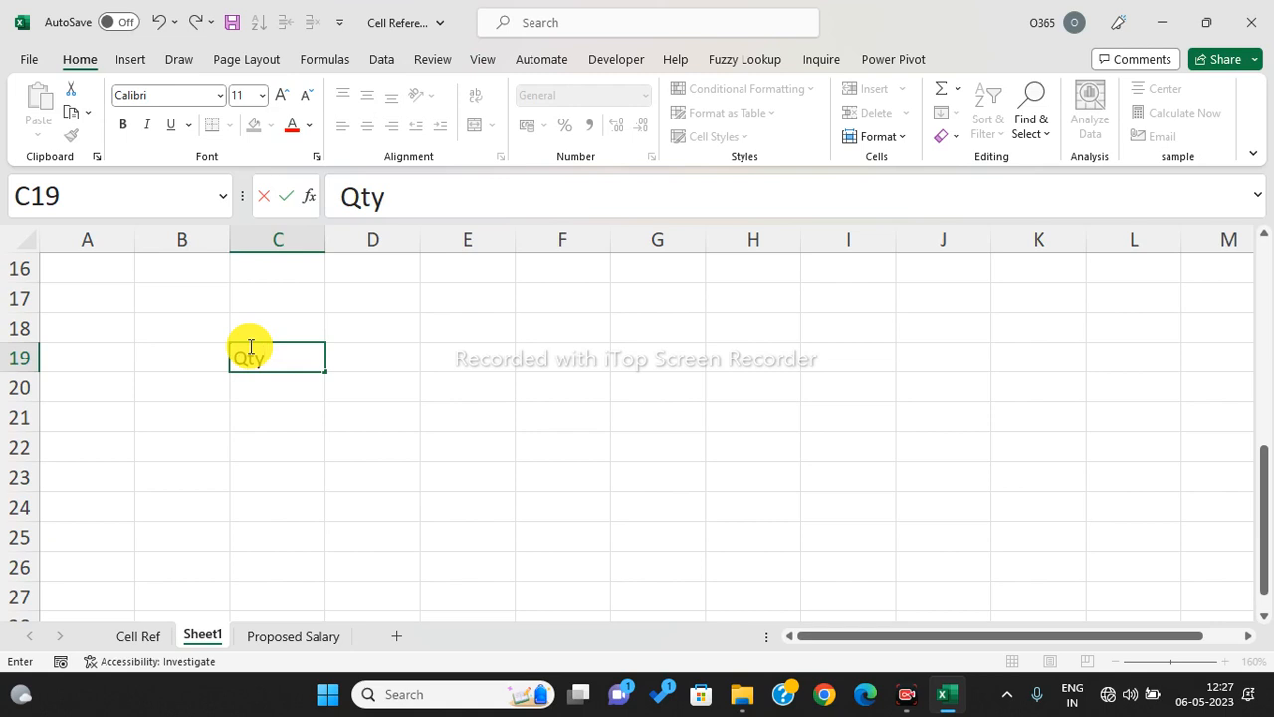
pyautogui.press('Tab')
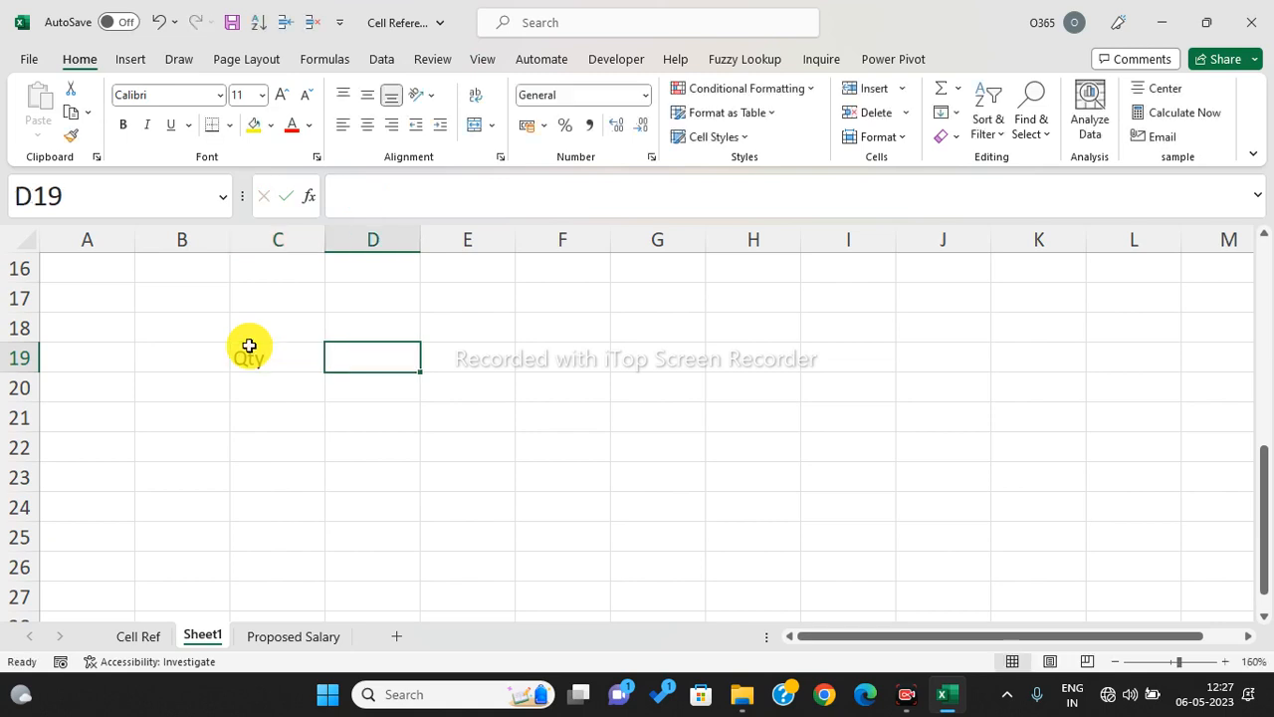
pyautogui.write('1')
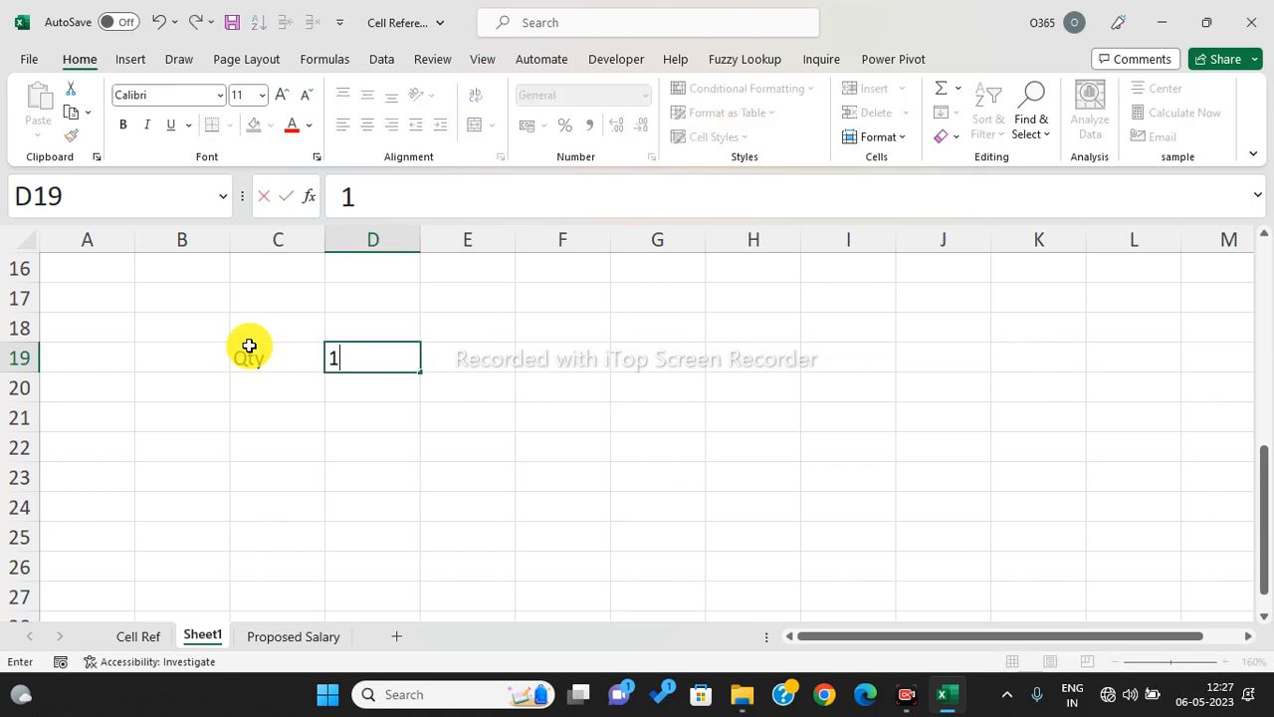
pyautogui.press('Tab')
pyautogui.write('2')
pyautogui.press('Tab')
pyautogui.write('3')
pyautogui.press('Tab')
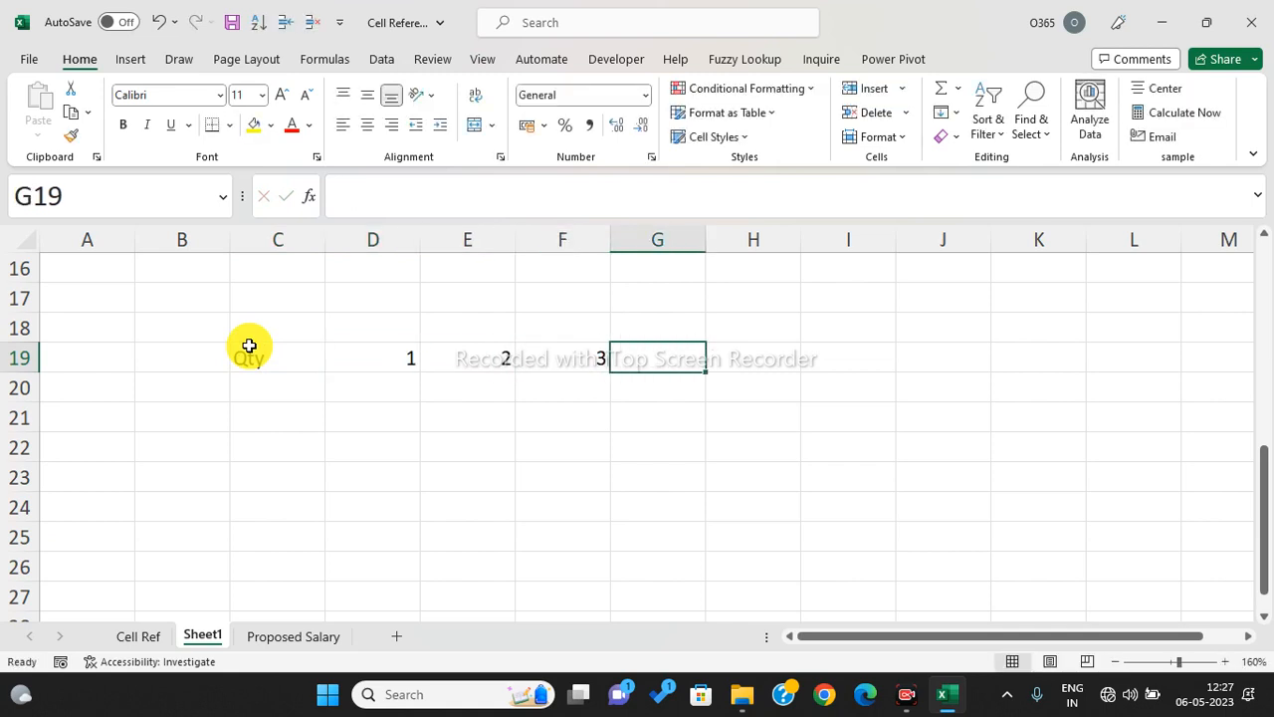
pyautogui.click(249, 345)
pyautogui.press('Delete')
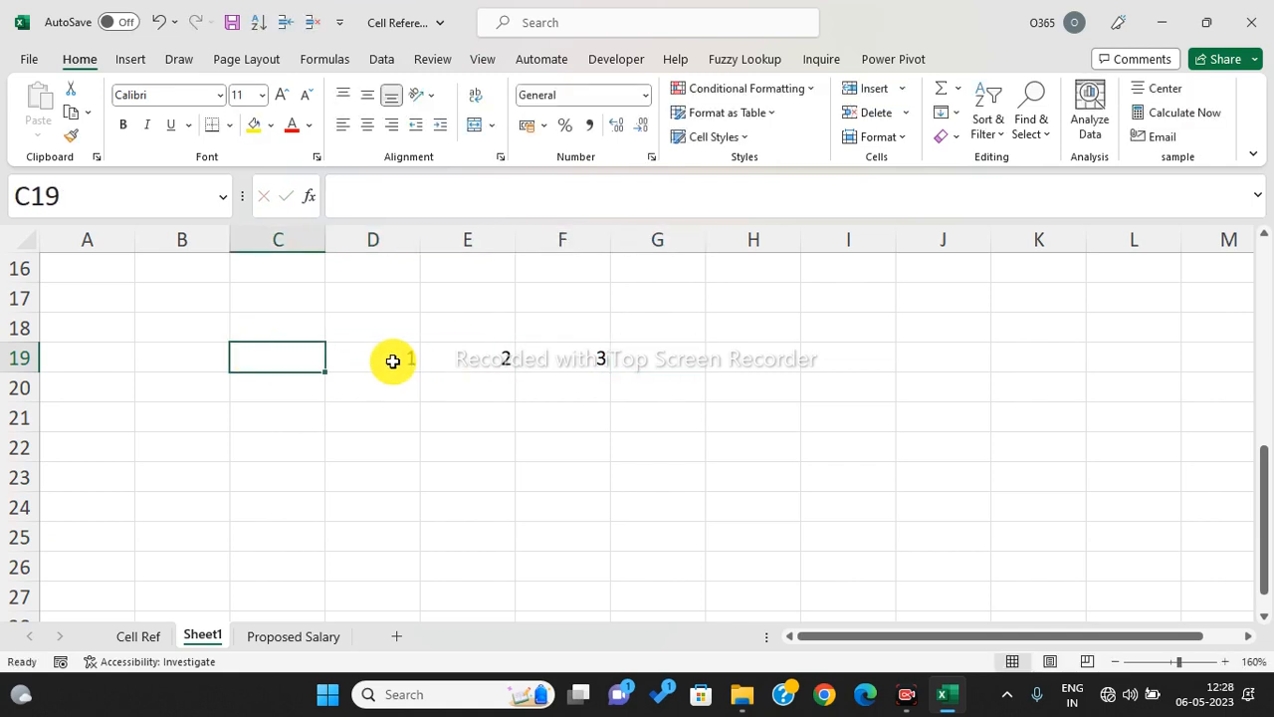
pyautogui.click(395, 362)
pyautogui.moveTo(422, 373); pyautogui.dragTo(1251, 363)
# - Enter 1 in C20, fill 1–10 down to C29 and shade those cells yellow
pyautogui.click(285, 398)
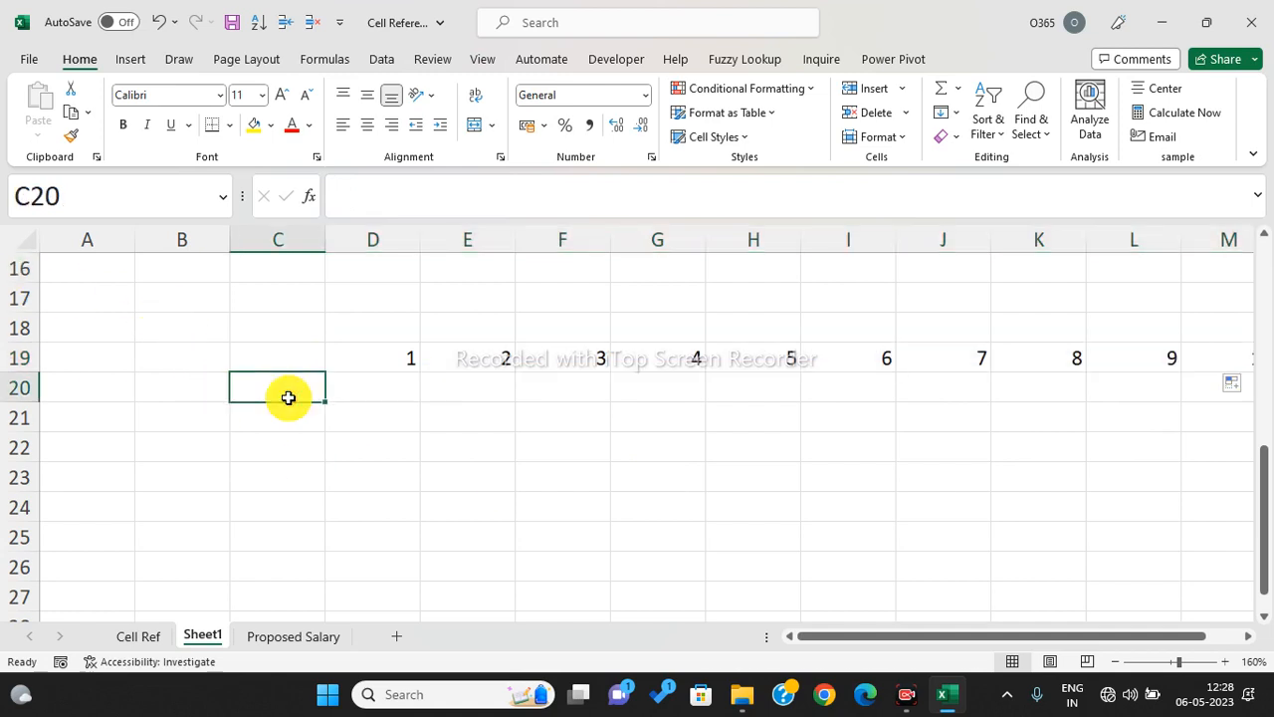
pyautogui.write('1')
pyautogui.press('Return')
pyautogui.click(273, 386)
pyautogui.moveTo(327, 404); pyautogui.dragTo(308, 571)
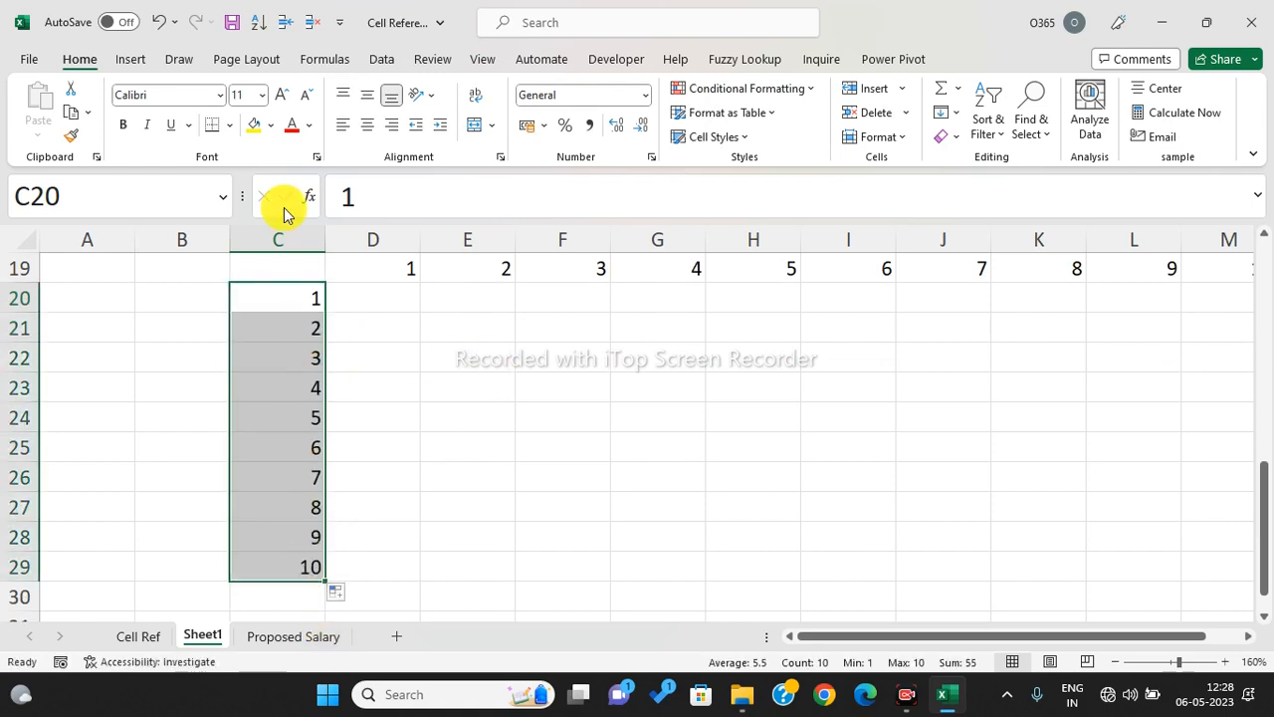
pyautogui.click(254, 125)
# - Shade the header row D19:M19 grey
pyautogui.click(373, 270)
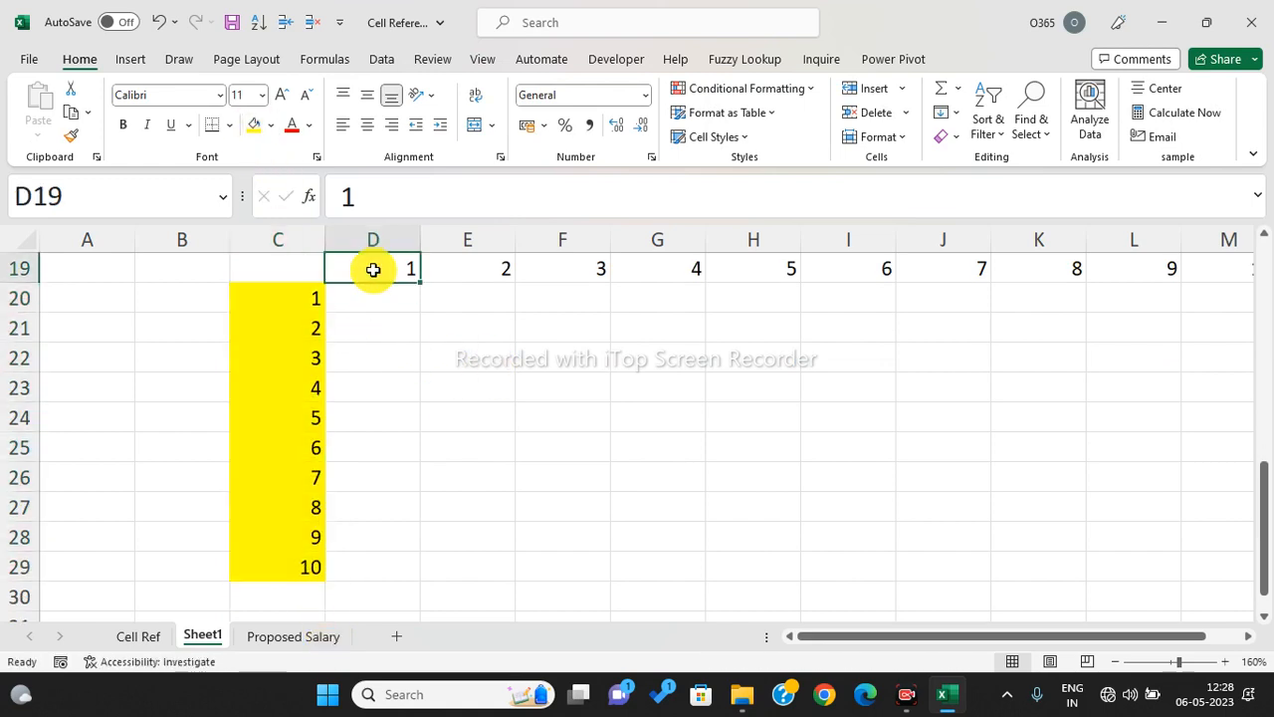
pyautogui.hotkey('ctrl', 'shift', 'Right')
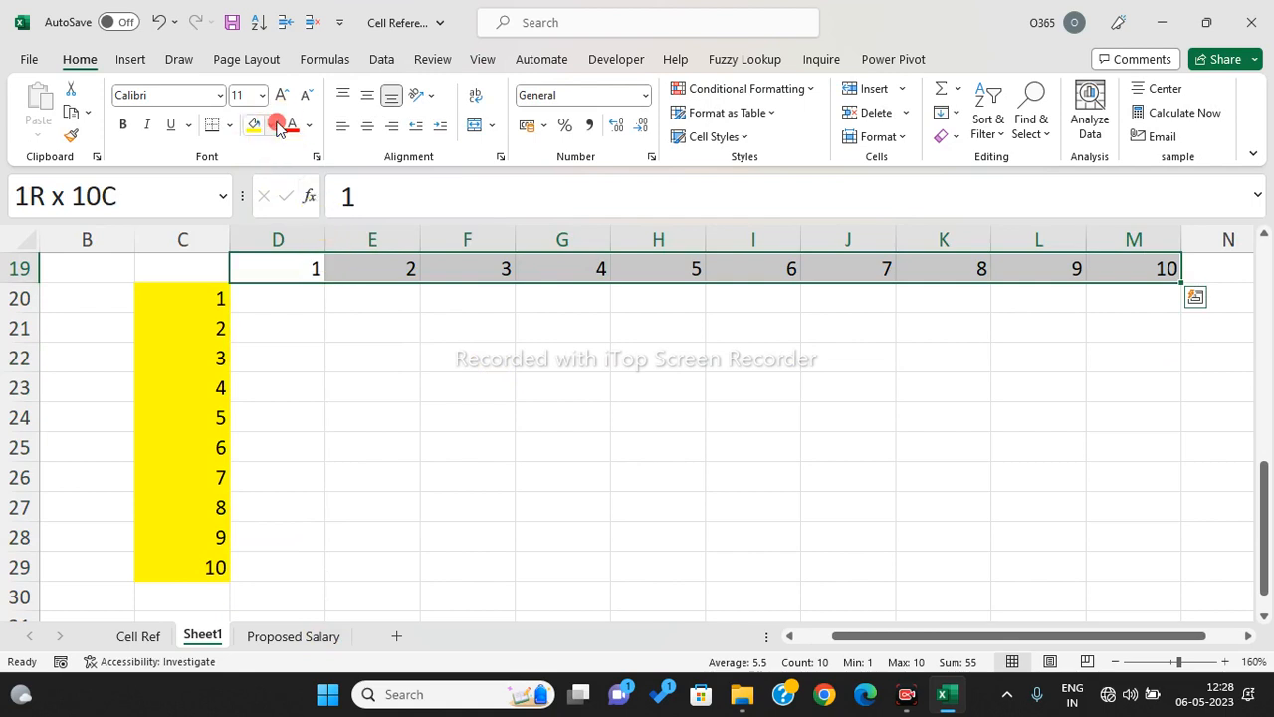
pyautogui.click(270, 124)
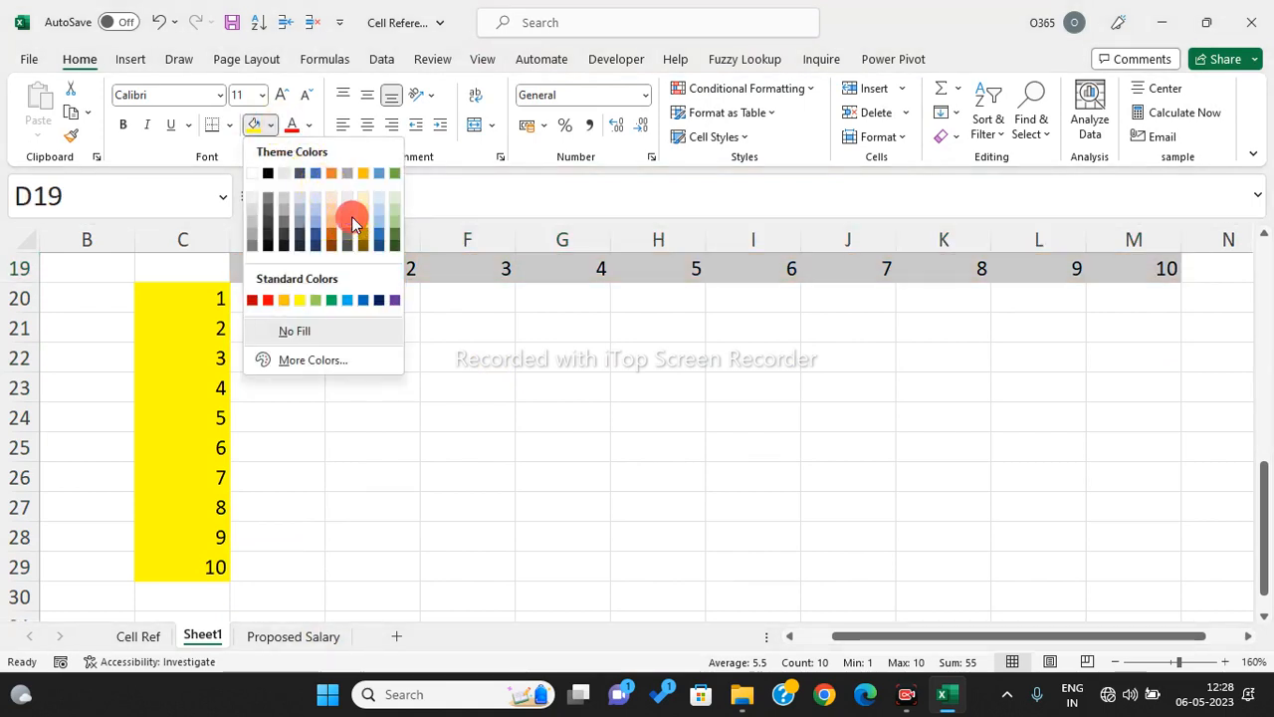
pyautogui.click(351, 216)
pyautogui.click(461, 420)
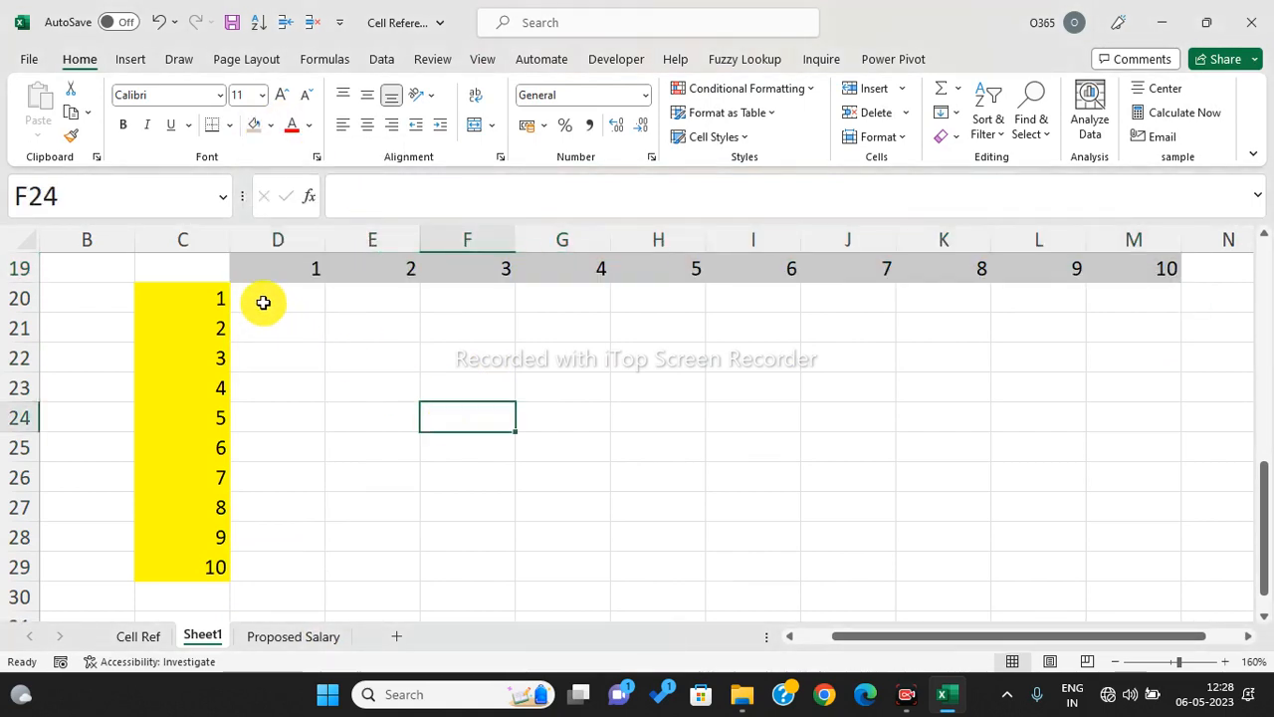
pyautogui.scroll(-1, 379, 388)
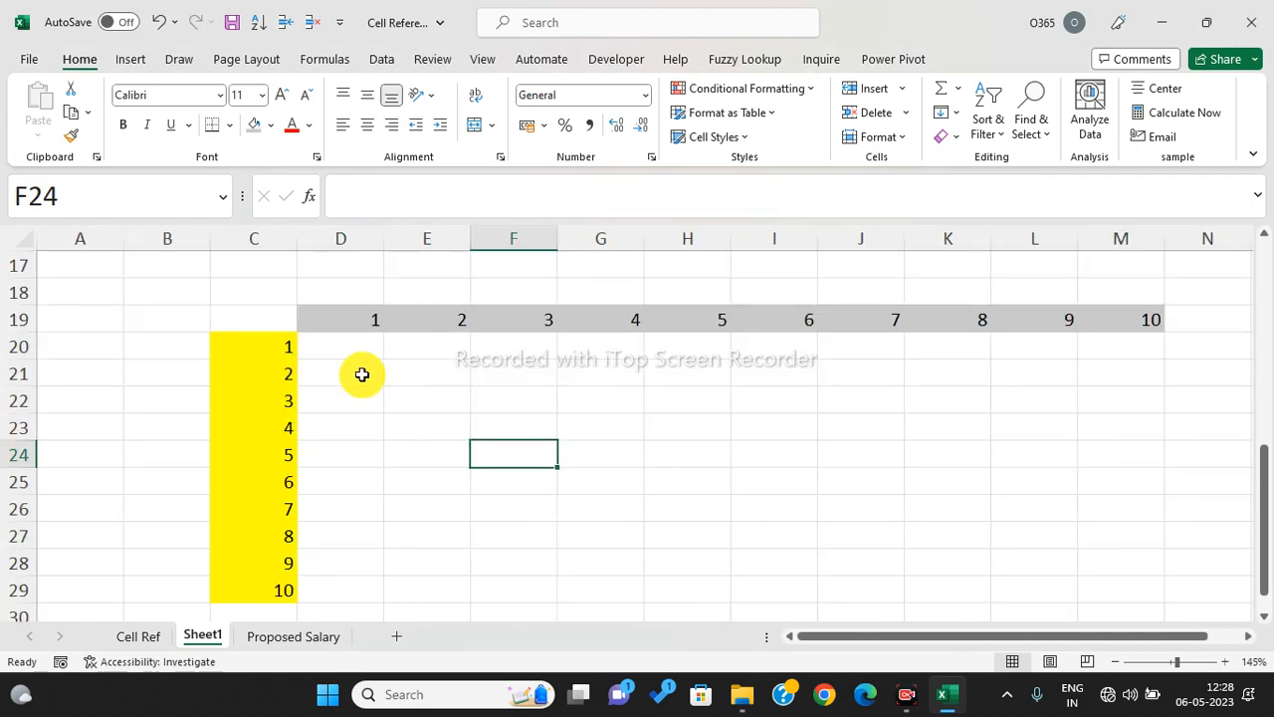
pyautogui.moveTo(833, 637); pyautogui.dragTo(880, 638)
pyautogui.scroll(-1, 1172, 397)
pyautogui.scroll(1, 1172, 397)
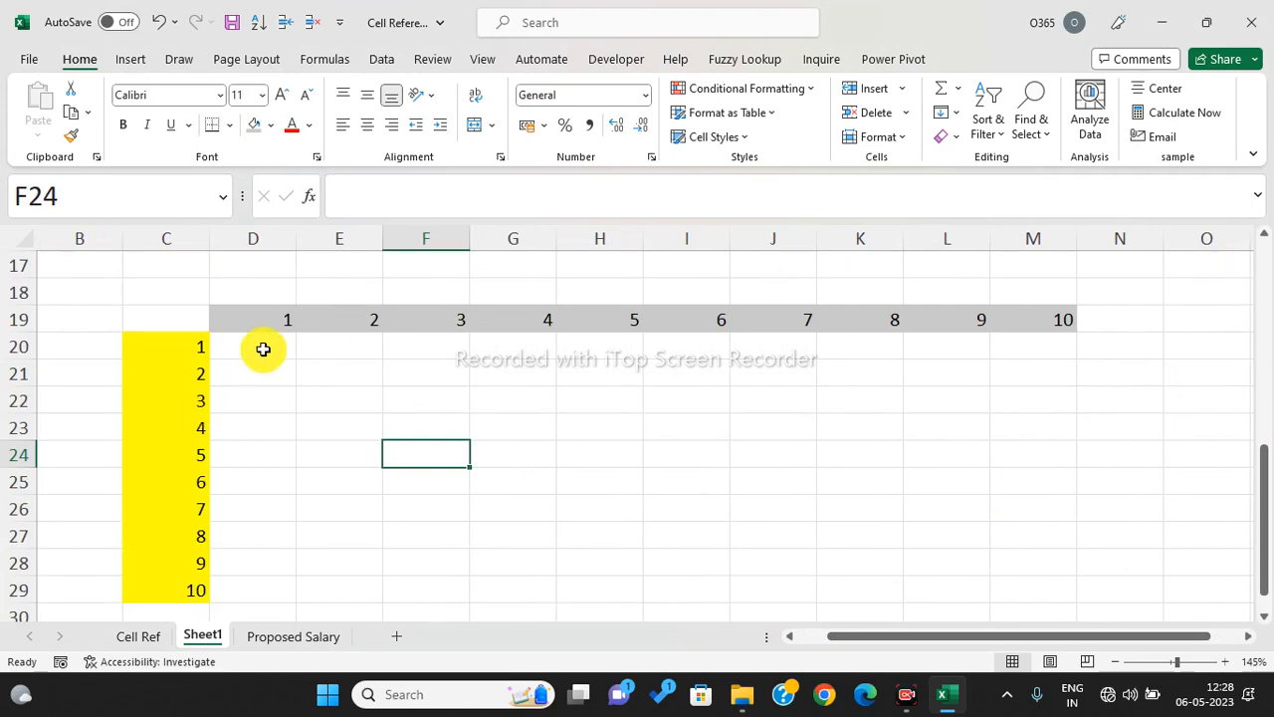
# - Start the formula =C20*D19 in D20 and place the edit point on the C20 reference
pyautogui.click(265, 352)
pyautogui.write('=')
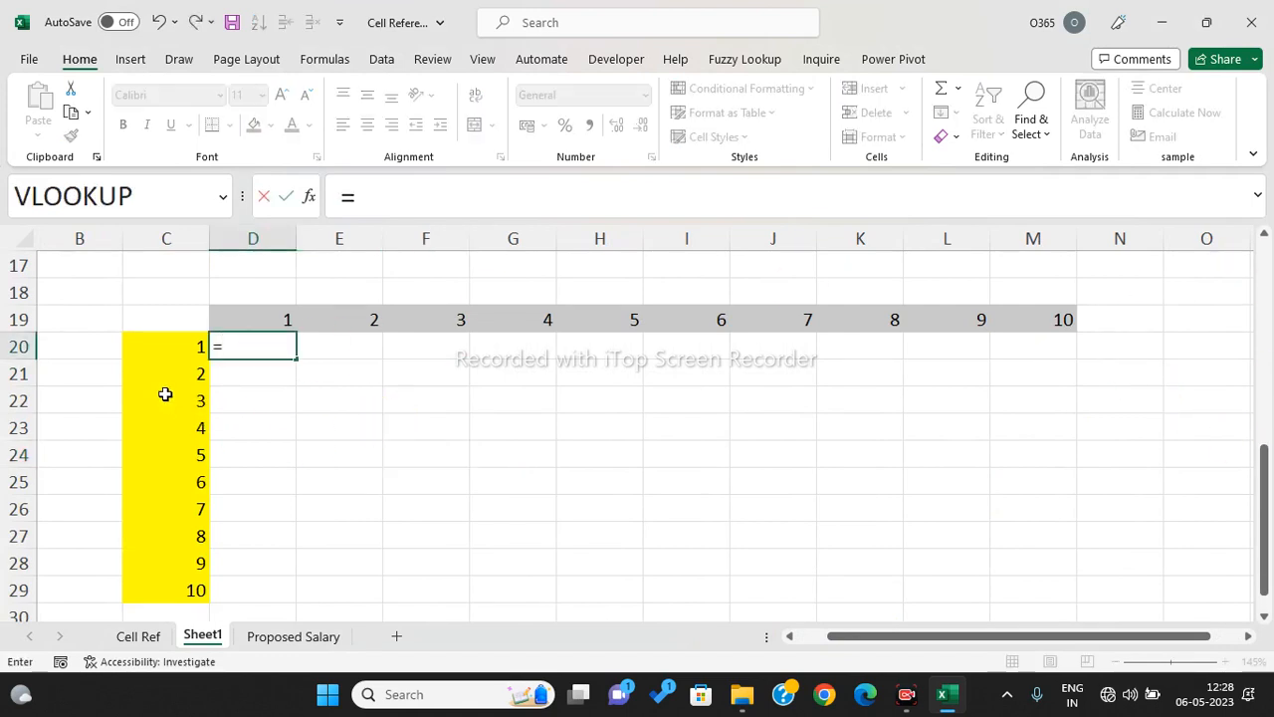
pyautogui.click(162, 350)
pyautogui.write('*')
pyautogui.click(267, 320)
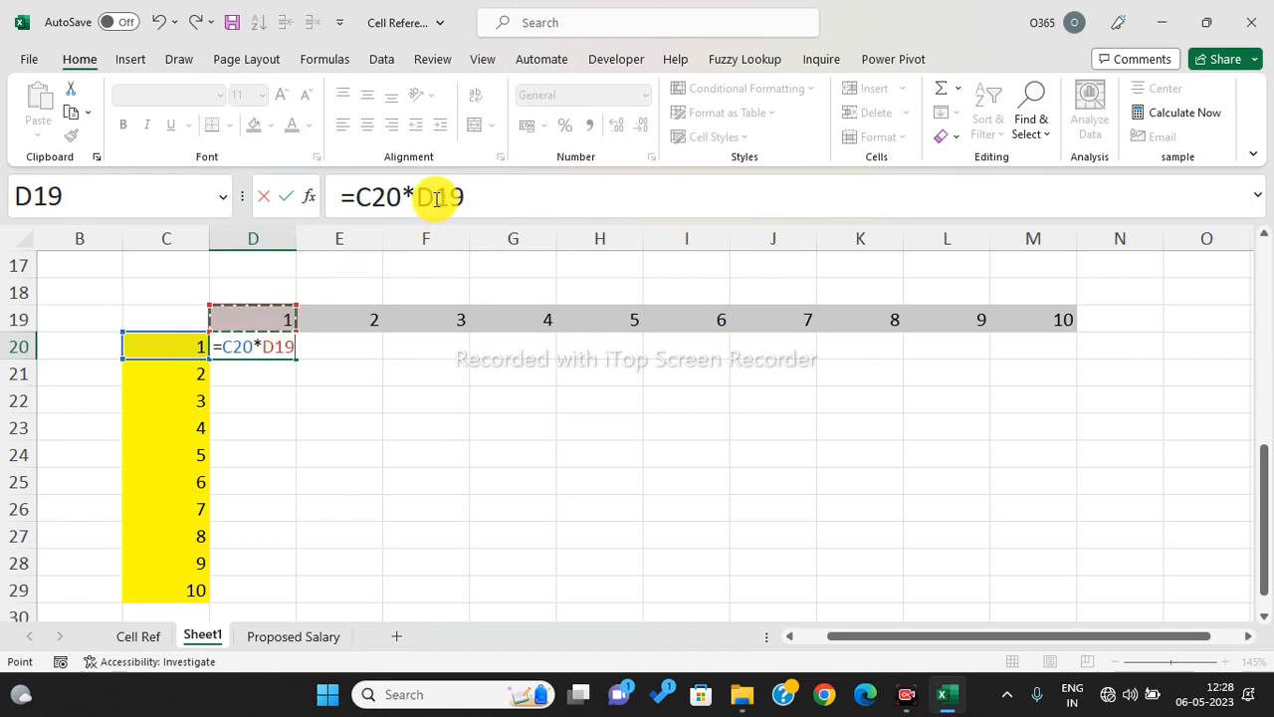
pyautogui.click(370, 196)
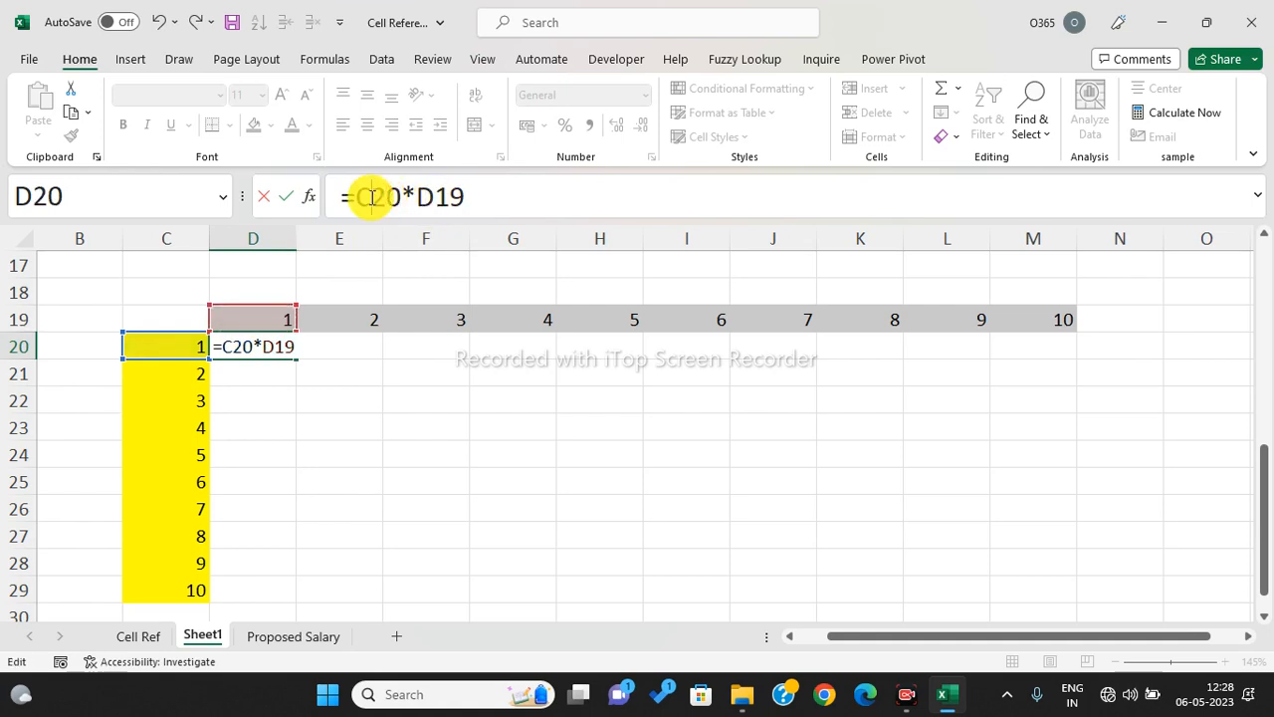
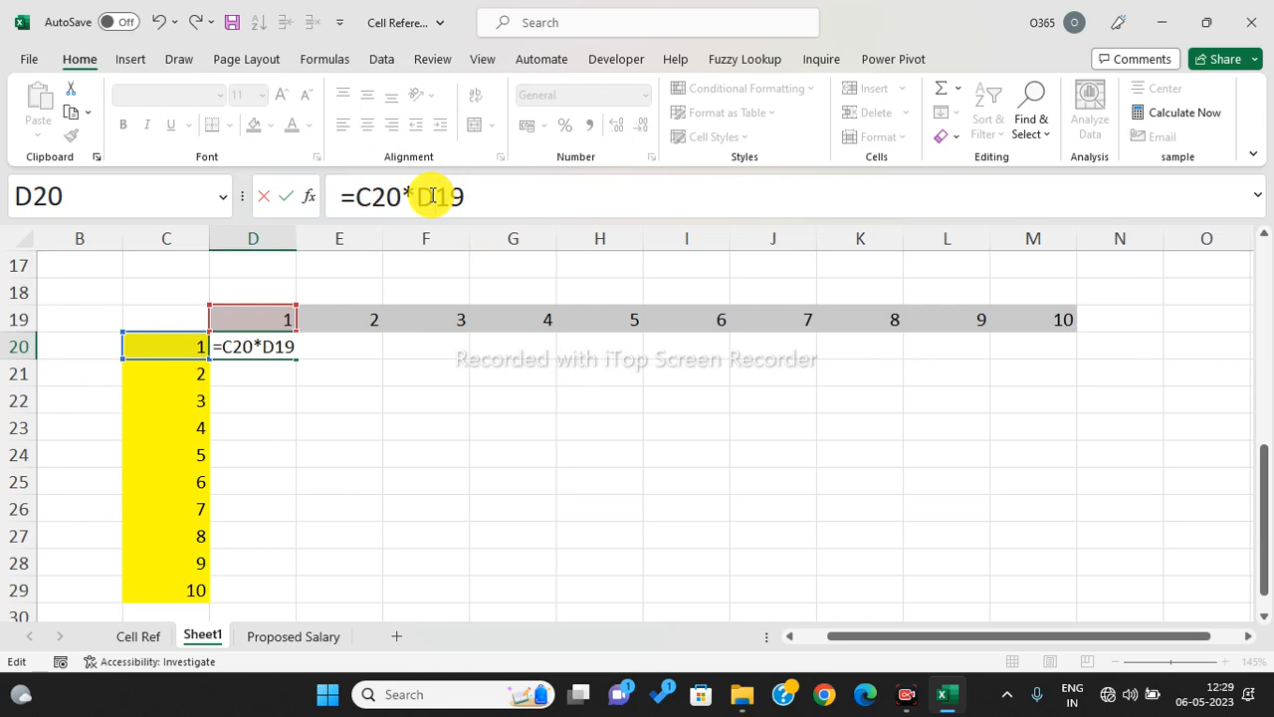
# - Lock C20 so D20 holds =$C$20*D19
pyautogui.moveTo(433, 196); pyautogui.dragTo(456, 202)
pyautogui.click(369, 198)
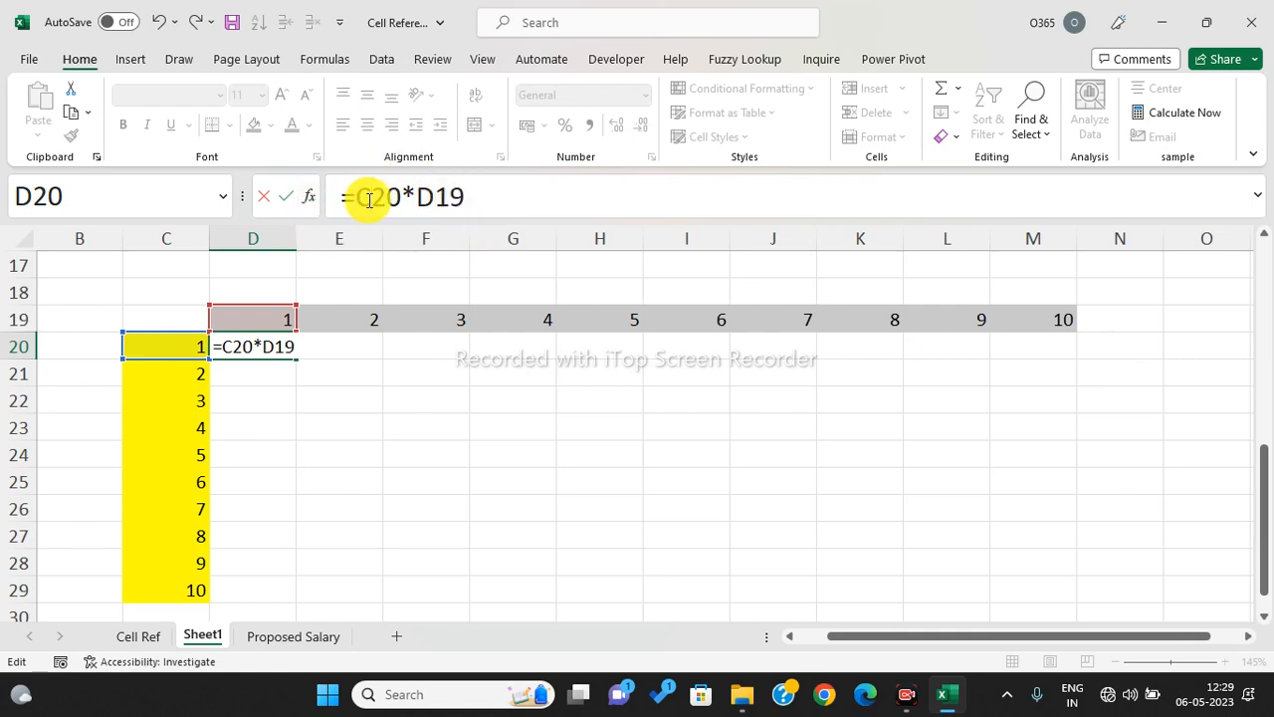
pyautogui.press('F4')
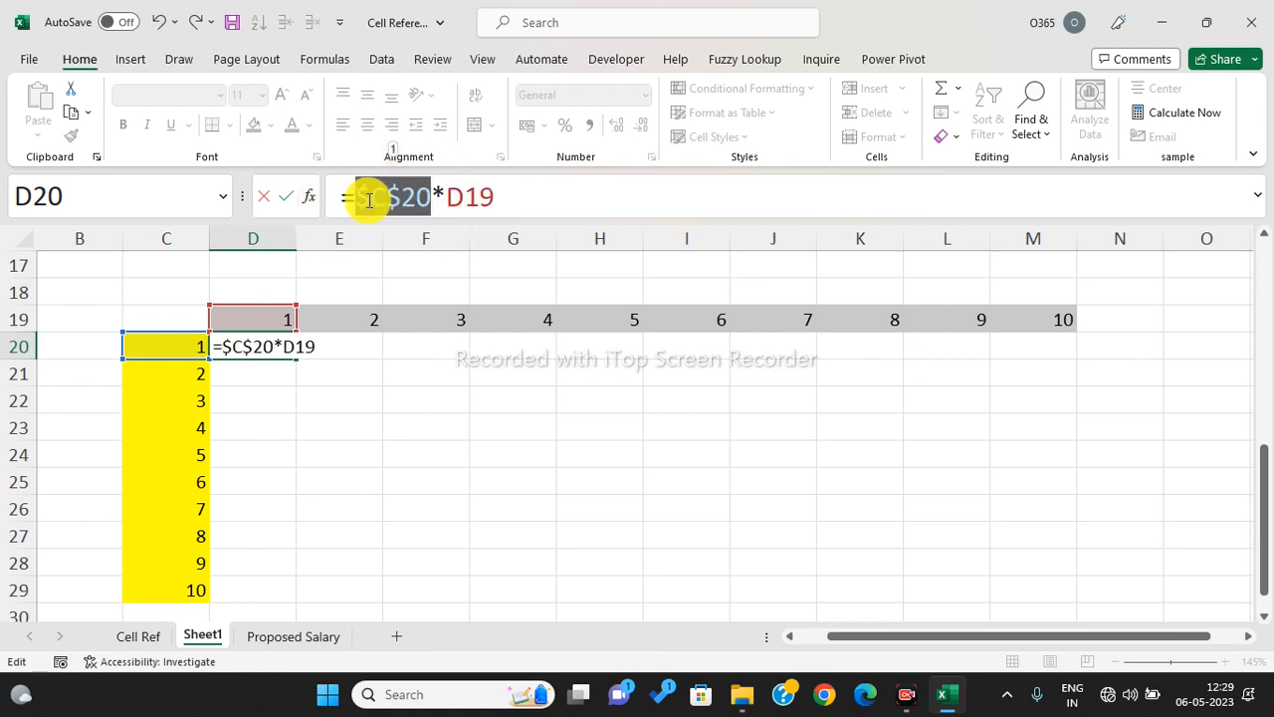
pyautogui.press('Return')
# - Fill =$C$20*D19 from D20 down to row 29 and across to column M
pyautogui.click(252, 348)
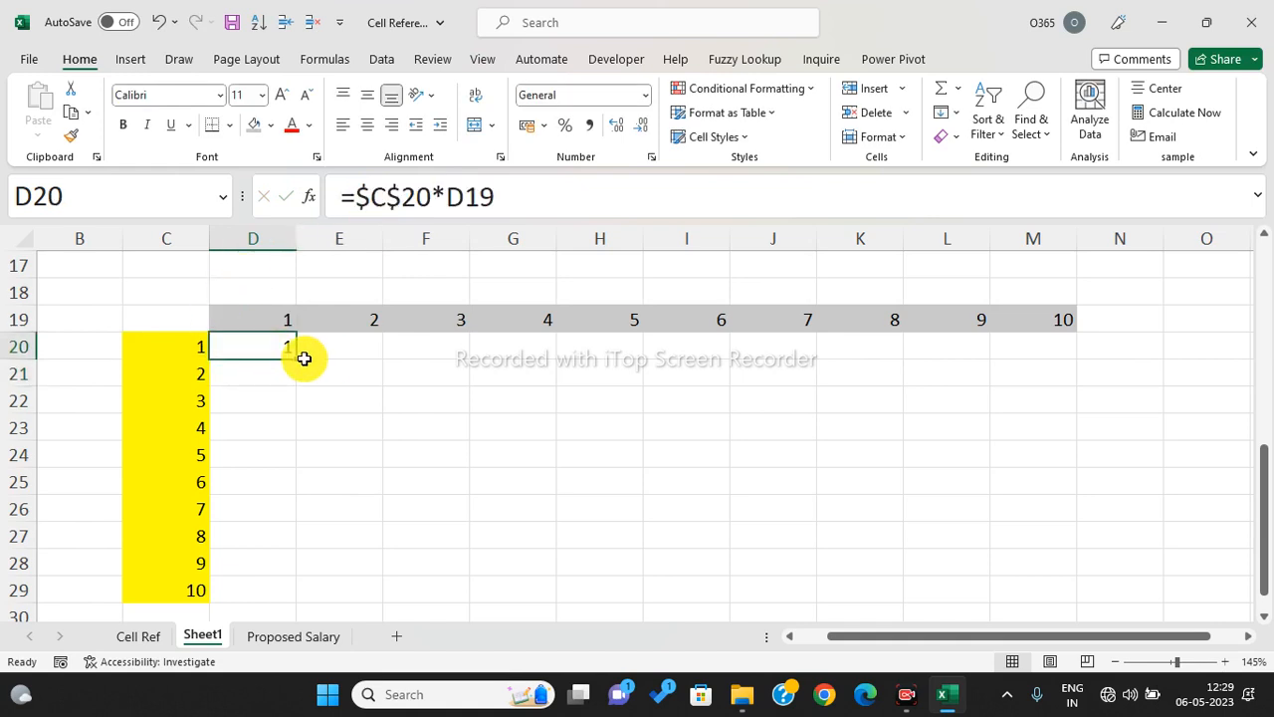
pyautogui.moveTo(296, 359); pyautogui.dragTo(300, 606)
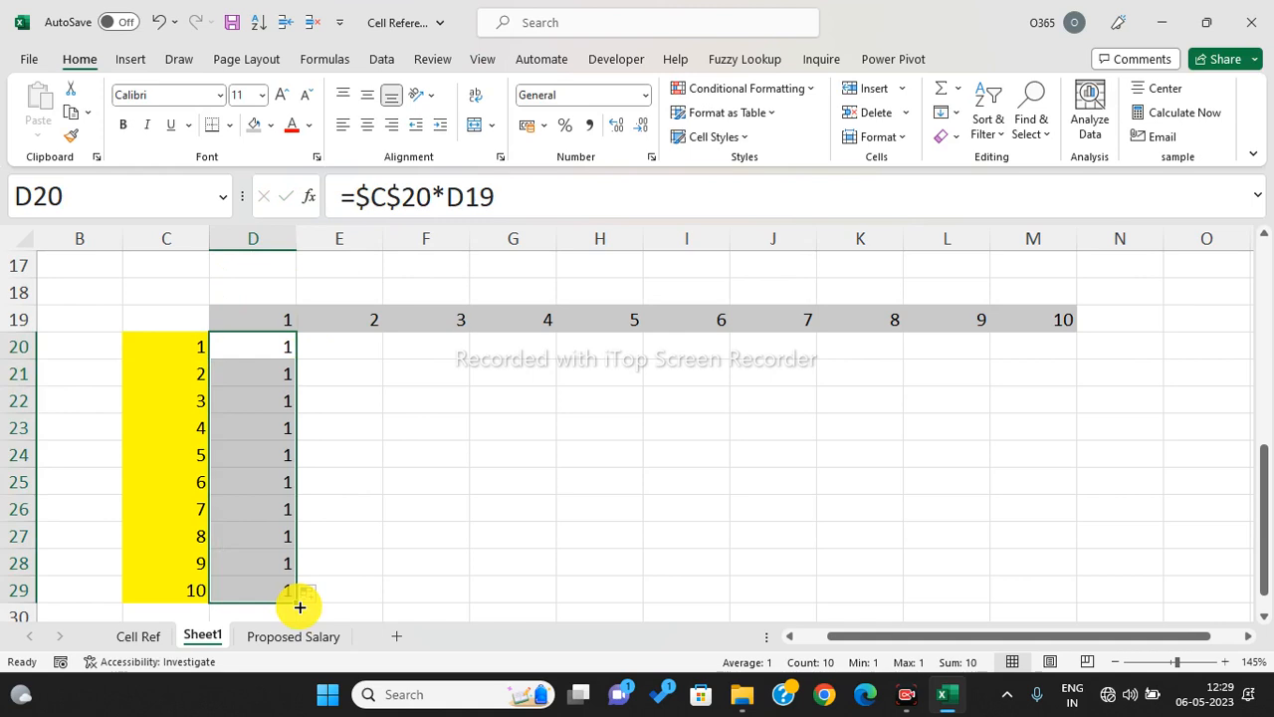
pyautogui.click(278, 351)
pyautogui.moveTo(298, 359); pyautogui.dragTo(1050, 336)
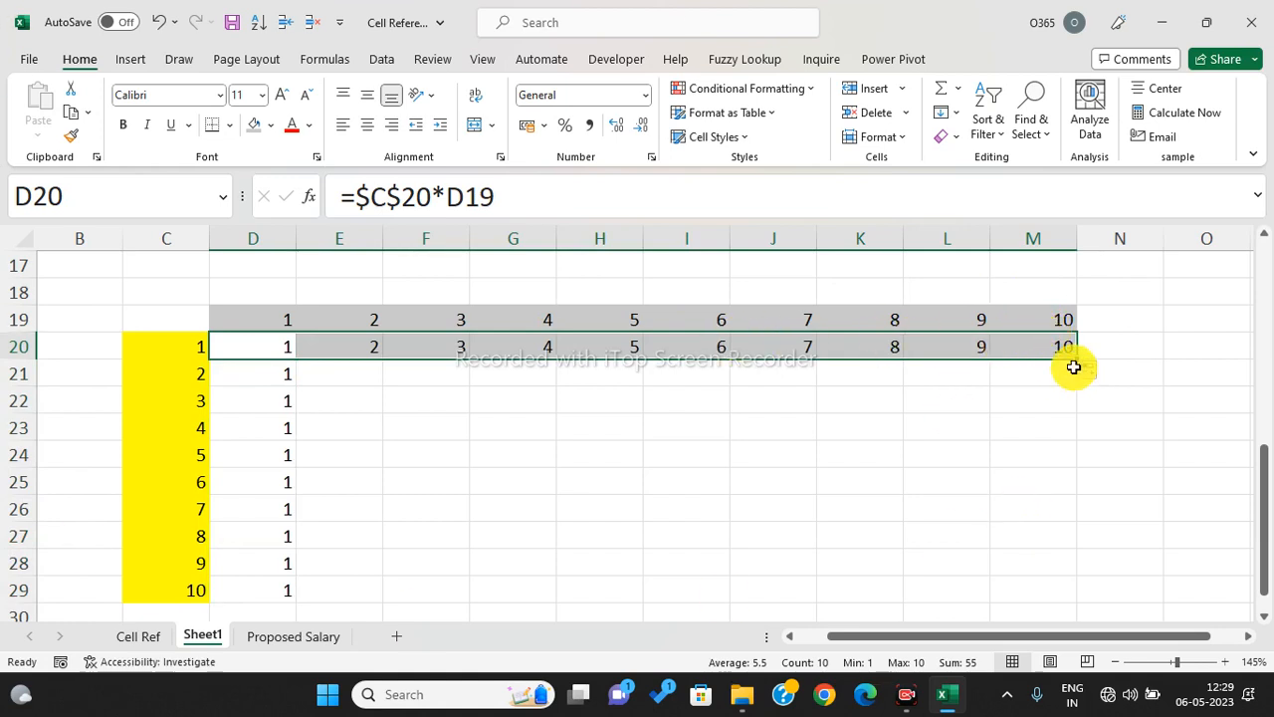
pyautogui.moveTo(1072, 358); pyautogui.dragTo(1068, 592)
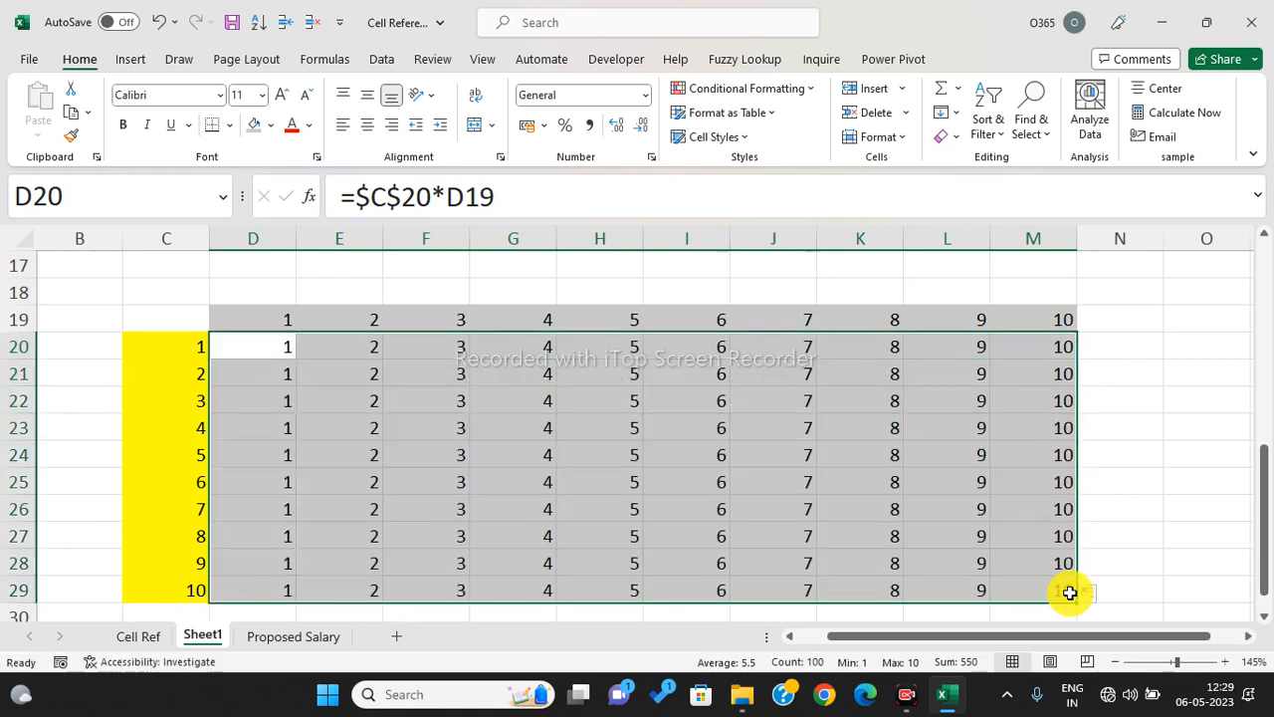
# - Clear the grid and enter =C20*$D$19 in D20
pyautogui.press('Delete')
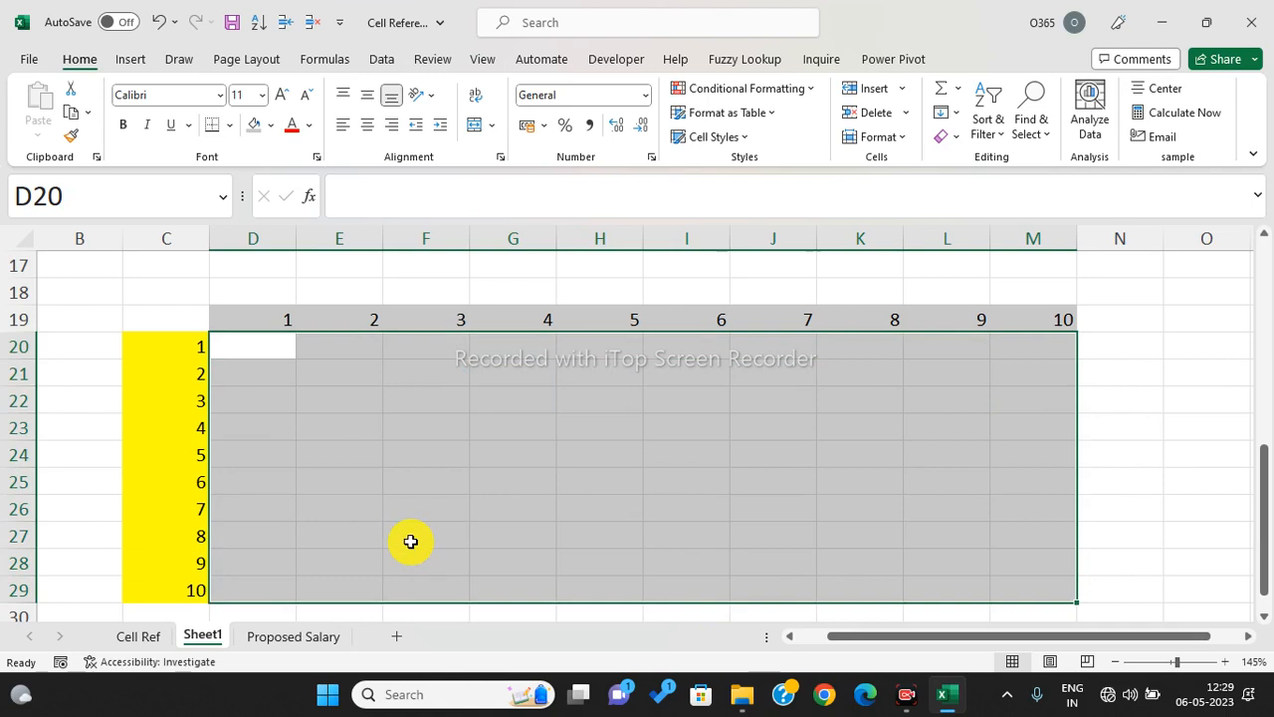
pyautogui.click(263, 343)
pyautogui.write('=')
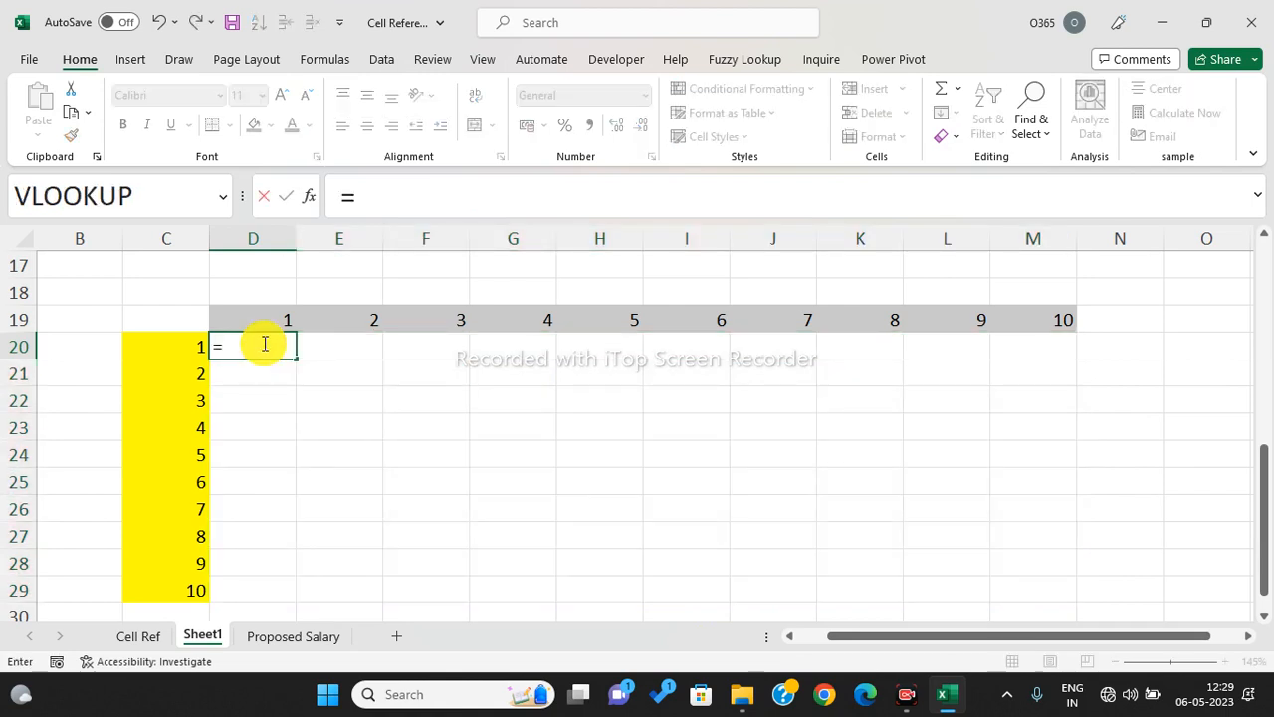
pyautogui.click(177, 348)
pyautogui.write('*')
pyautogui.click(273, 316)
pyautogui.click(431, 195)
pyautogui.press('F4')
pyautogui.press('Return')
# - Copy =C20*$D$19 down to D29 and across to column M
pyautogui.click(274, 353)
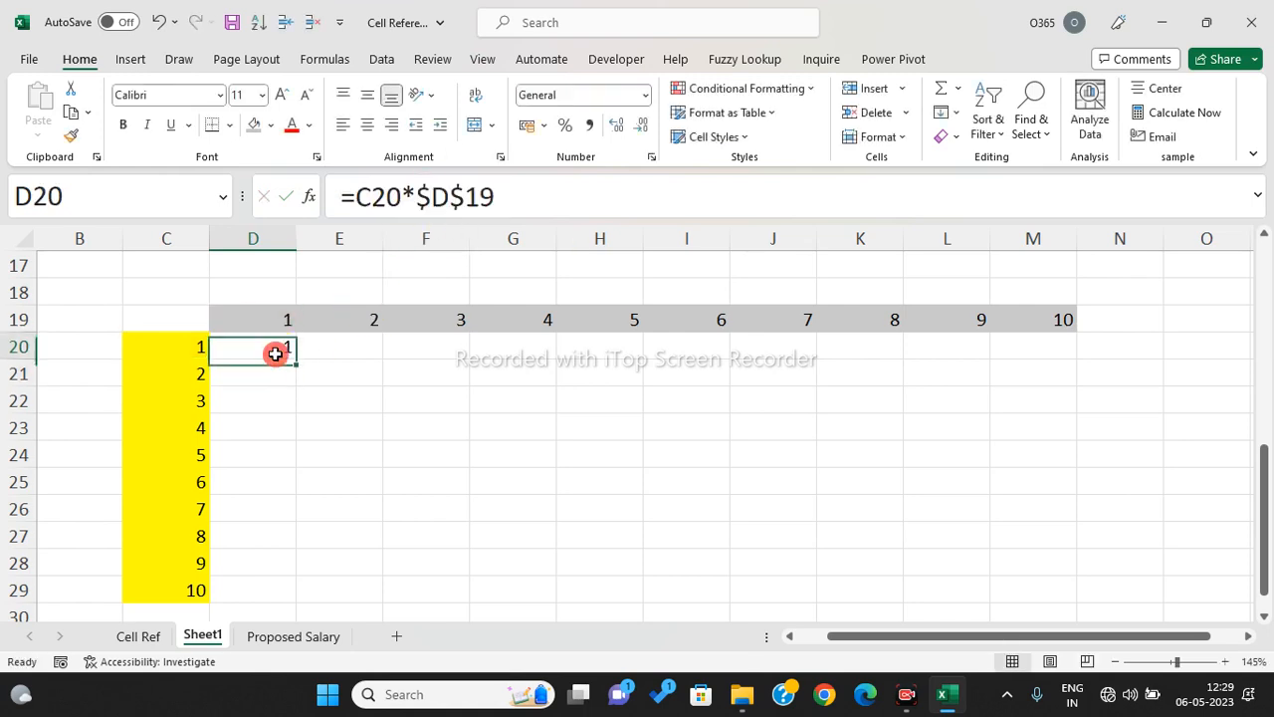
pyautogui.moveTo(295, 363); pyautogui.dragTo(281, 595)
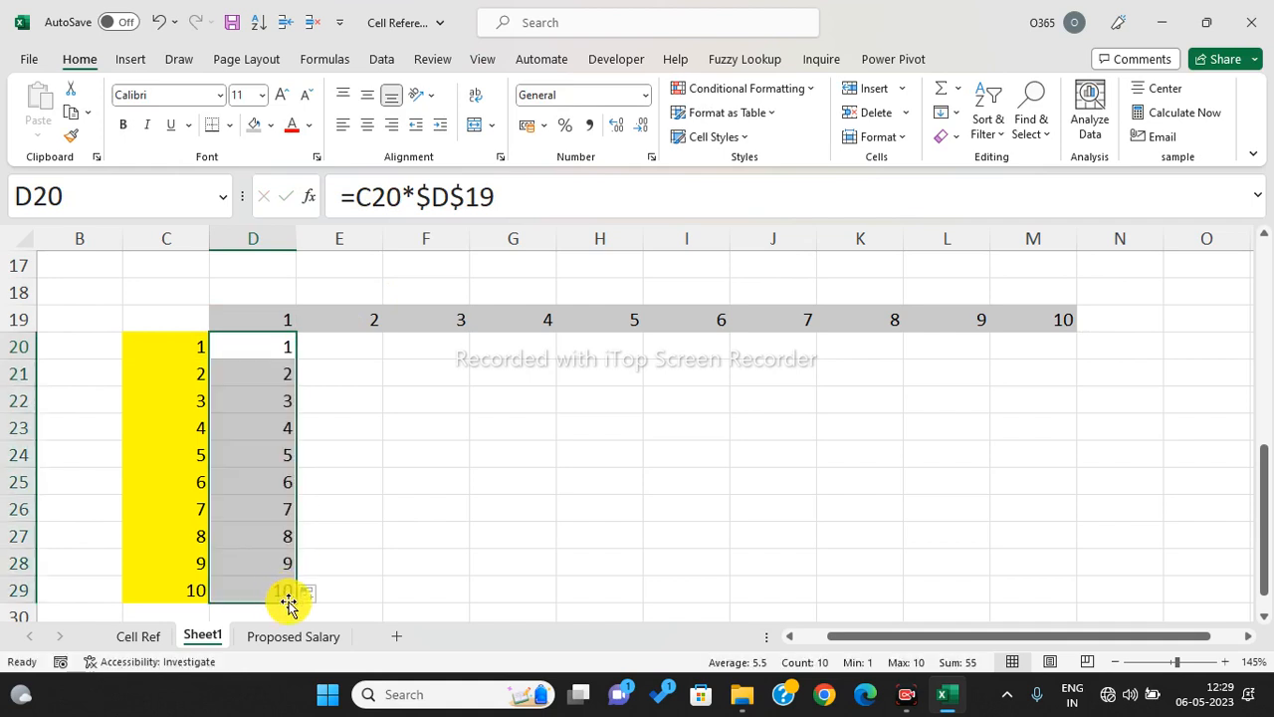
pyautogui.moveTo(293, 604); pyautogui.dragTo(1085, 533)
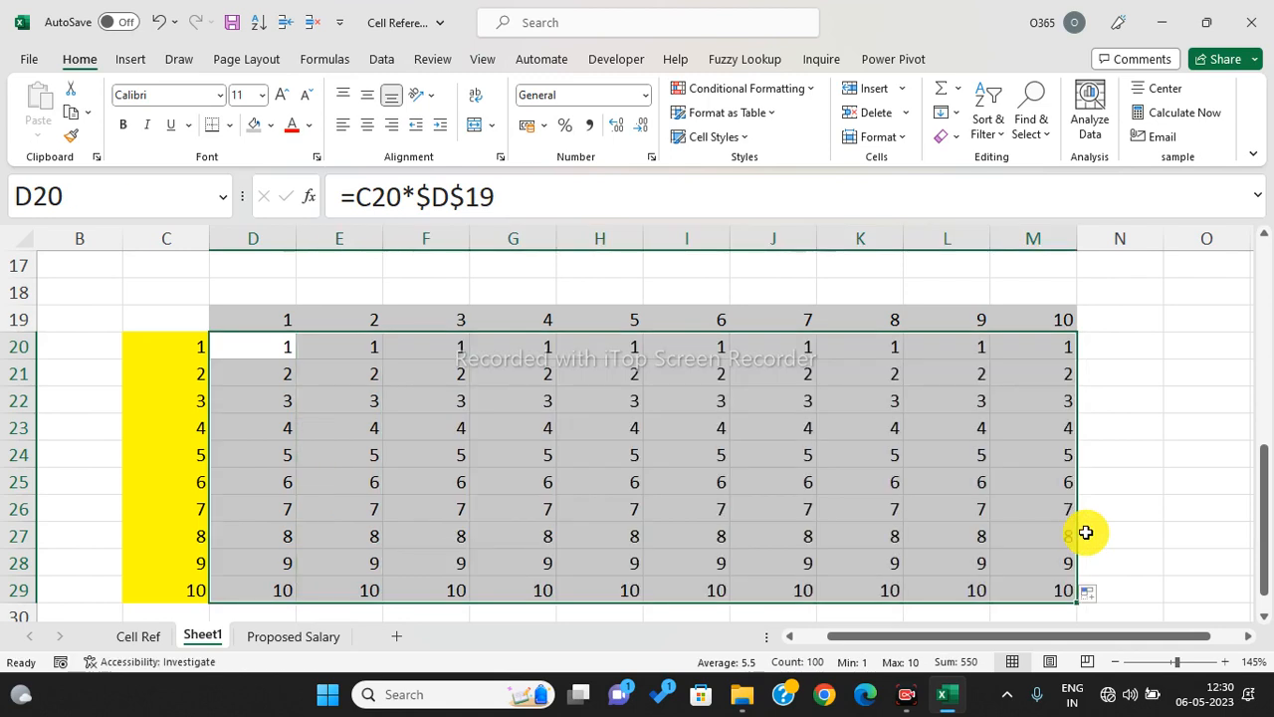
# - Clear the grid and enter the fully relative =C20*D19 in D20
pyautogui.press('Delete')
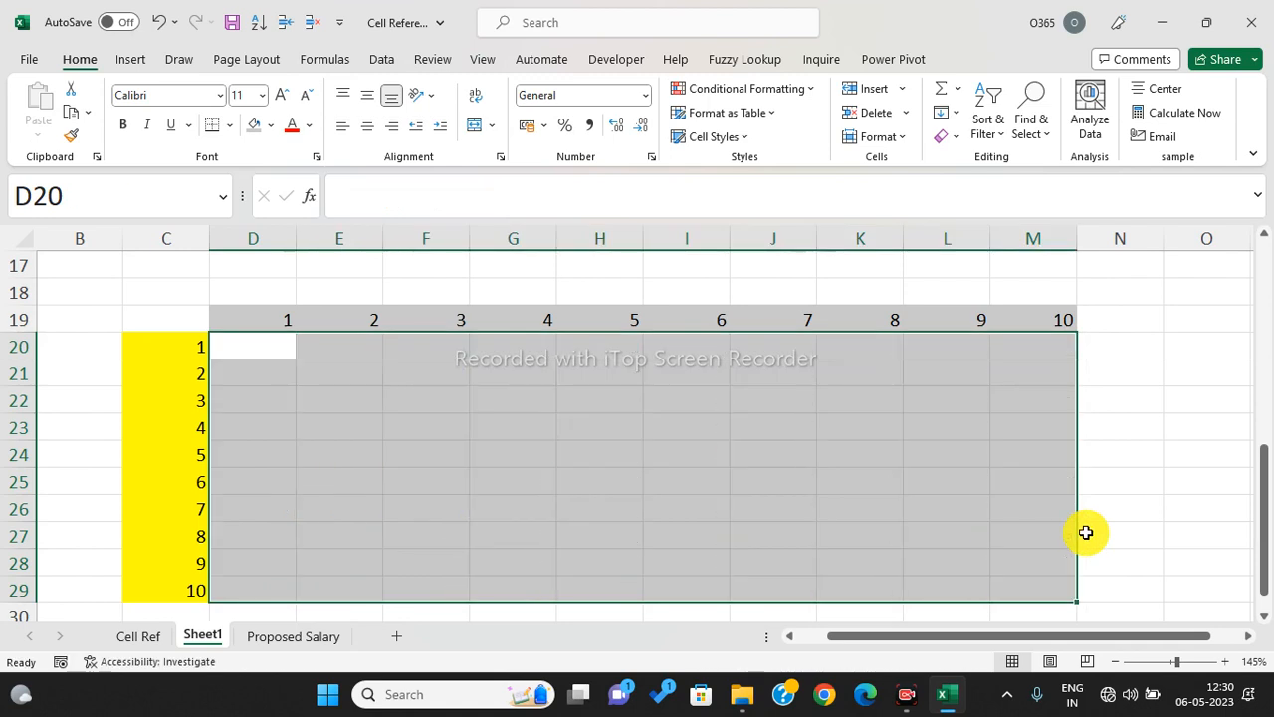
pyautogui.click(275, 350)
pyautogui.write('=')
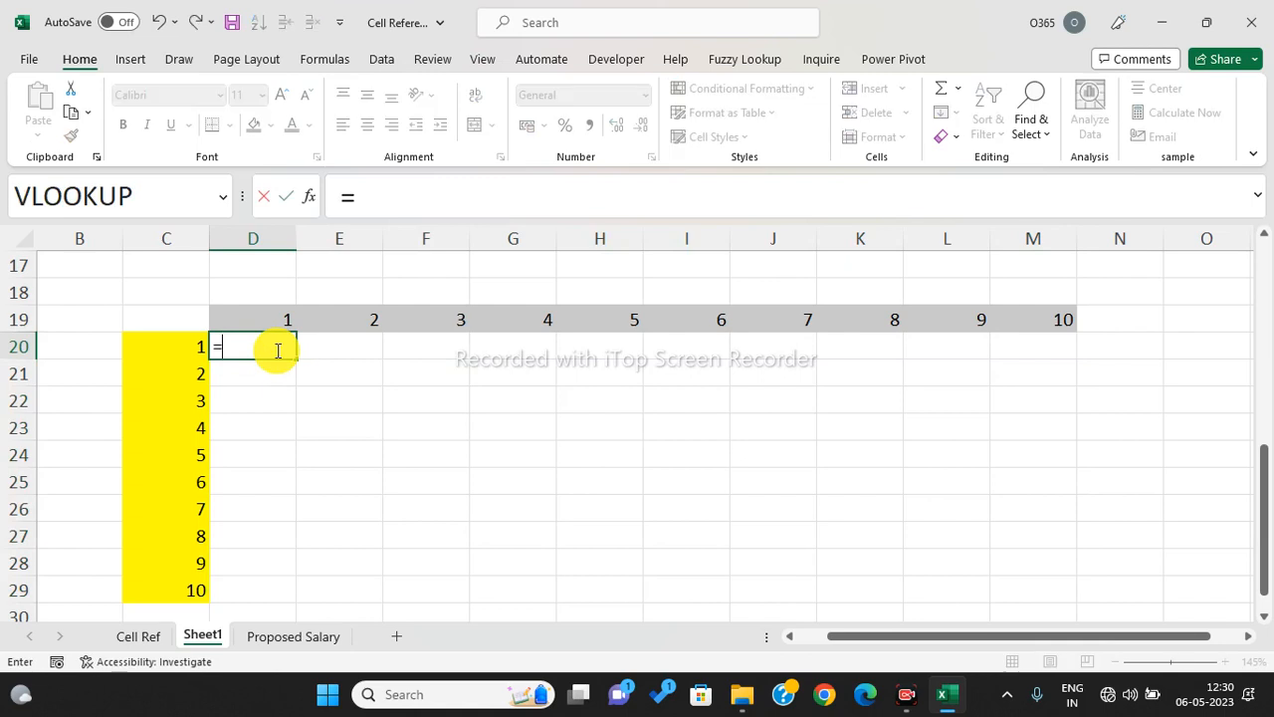
pyautogui.click(163, 346)
pyautogui.write('*')
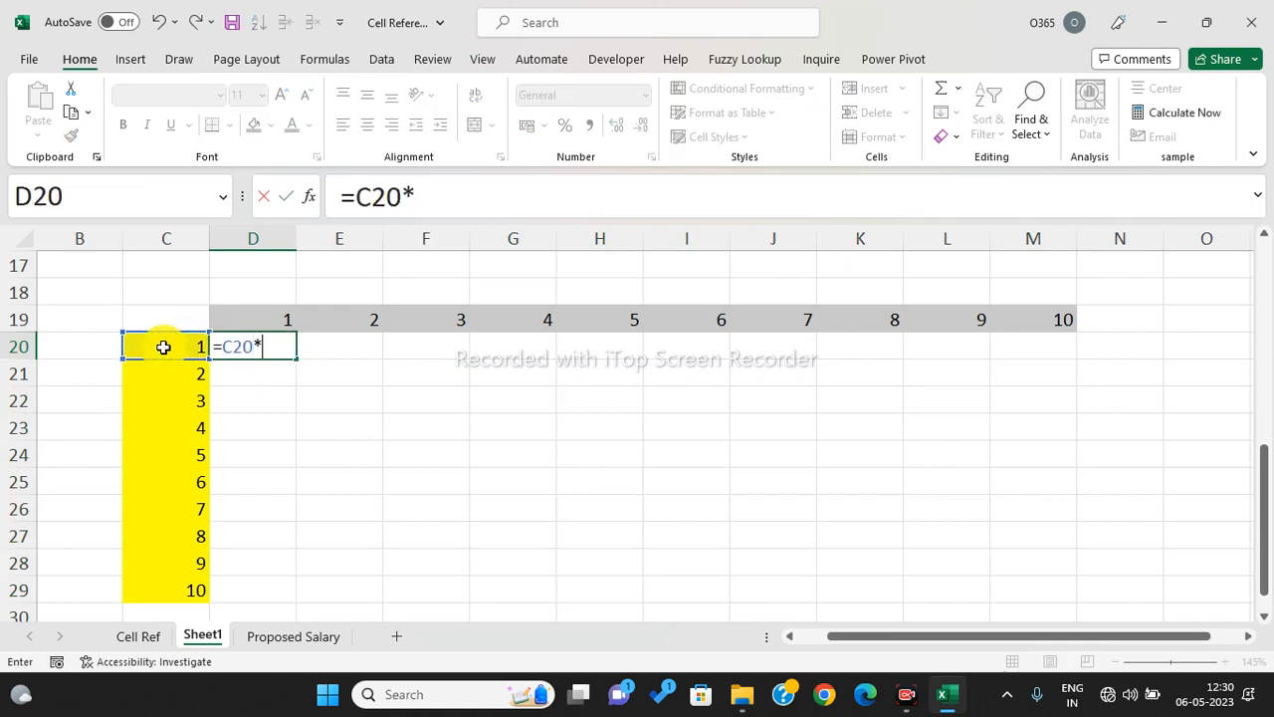
pyautogui.click(255, 327)
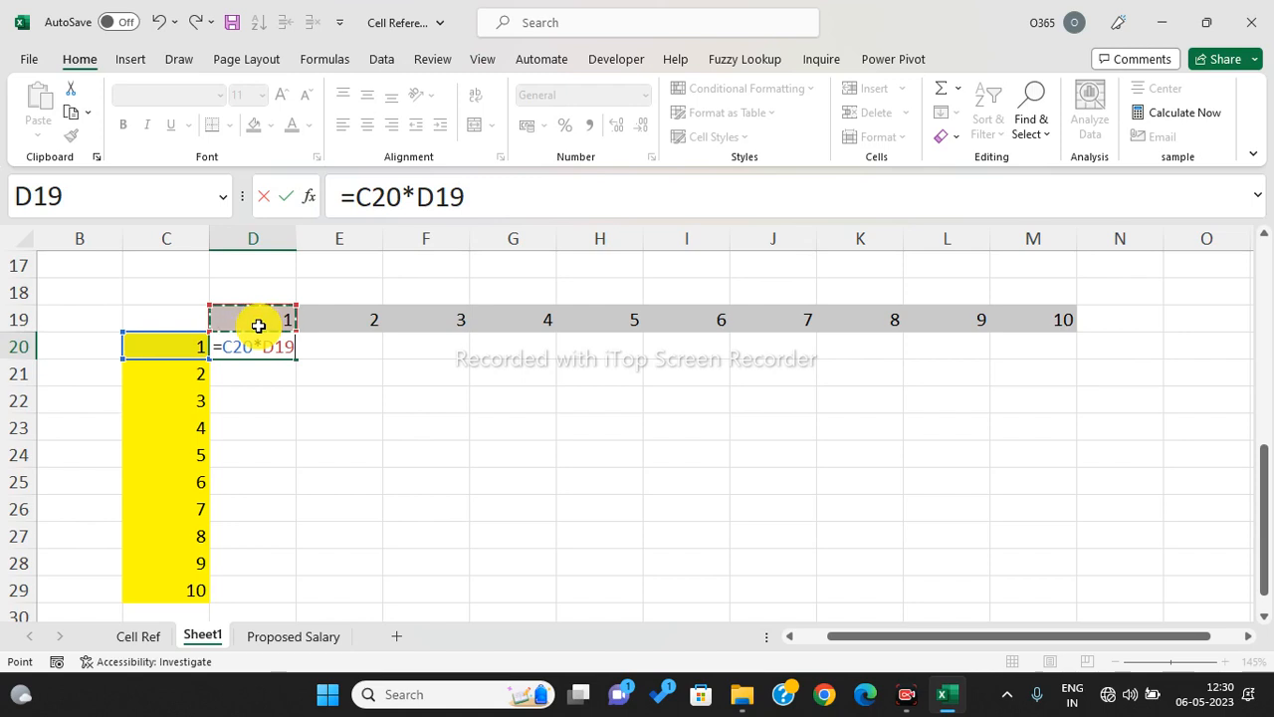
pyautogui.press('Return')
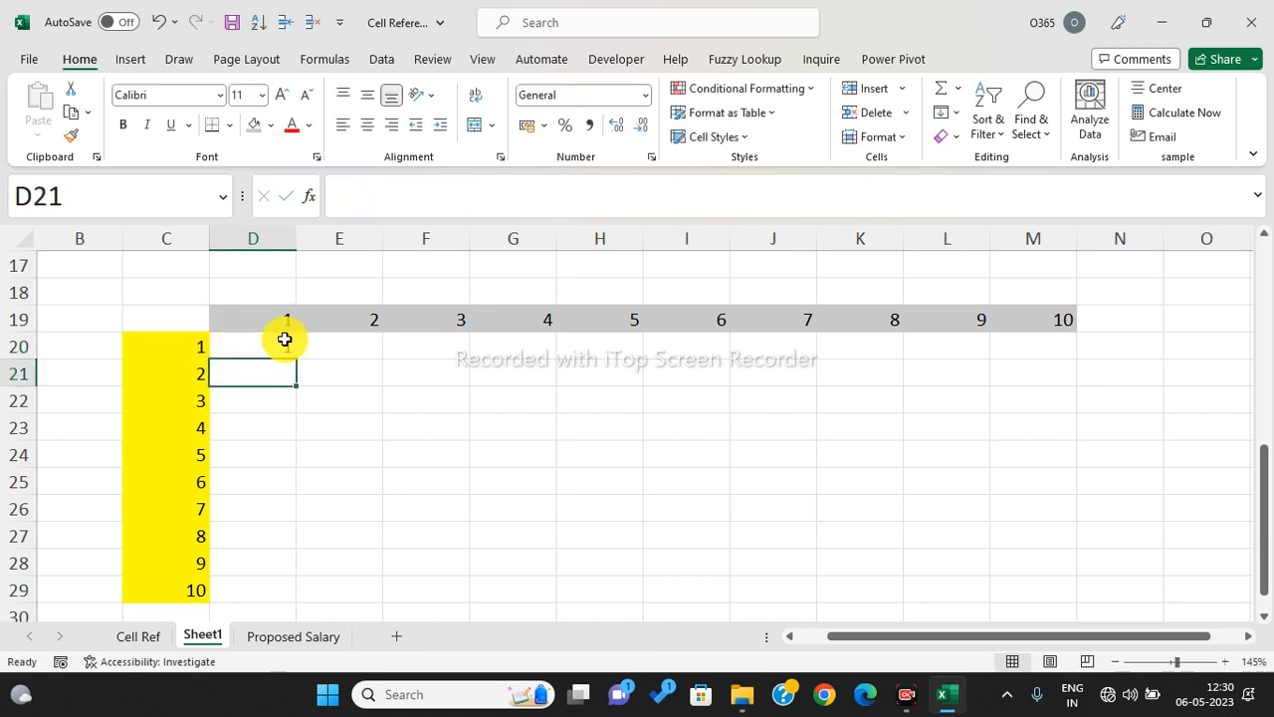
# - Fill =C20*D19 across D20:M29, showing runaway values and #NUM! errors, then clear it
pyautogui.click(280, 354)
pyautogui.moveTo(292, 355); pyautogui.dragTo(297, 615)
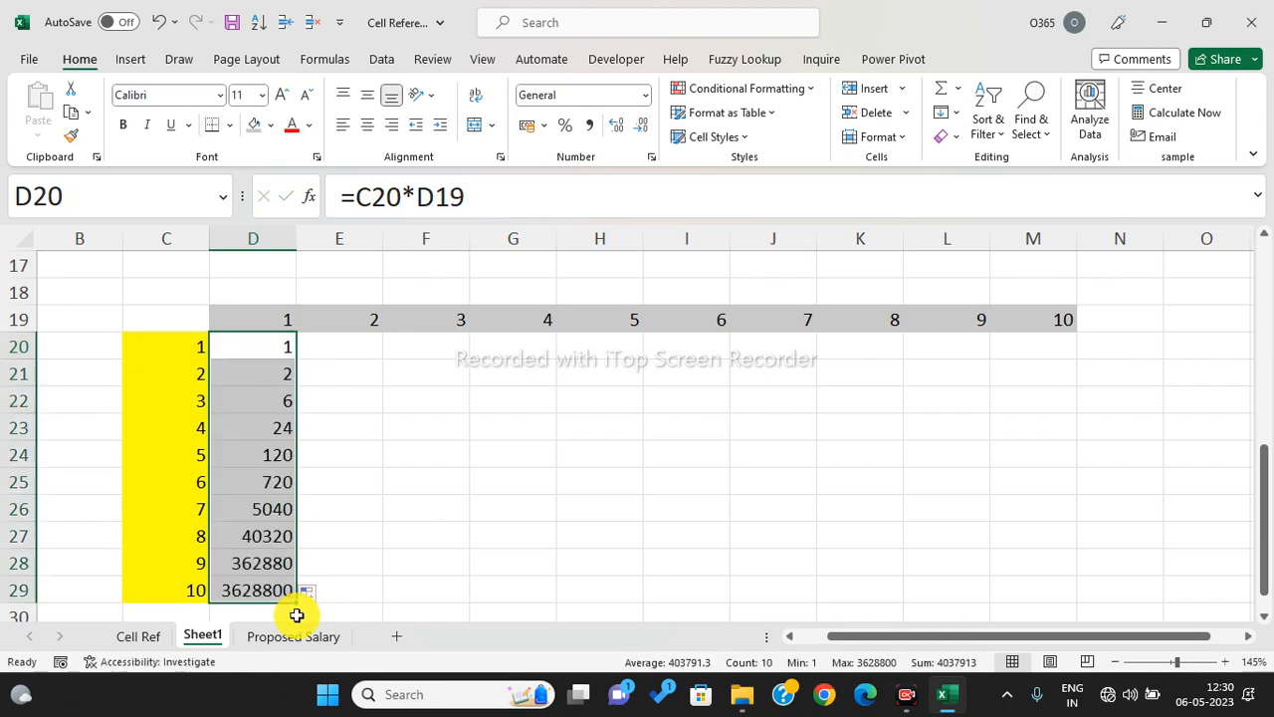
pyautogui.moveTo(297, 603); pyautogui.dragTo(1065, 479)
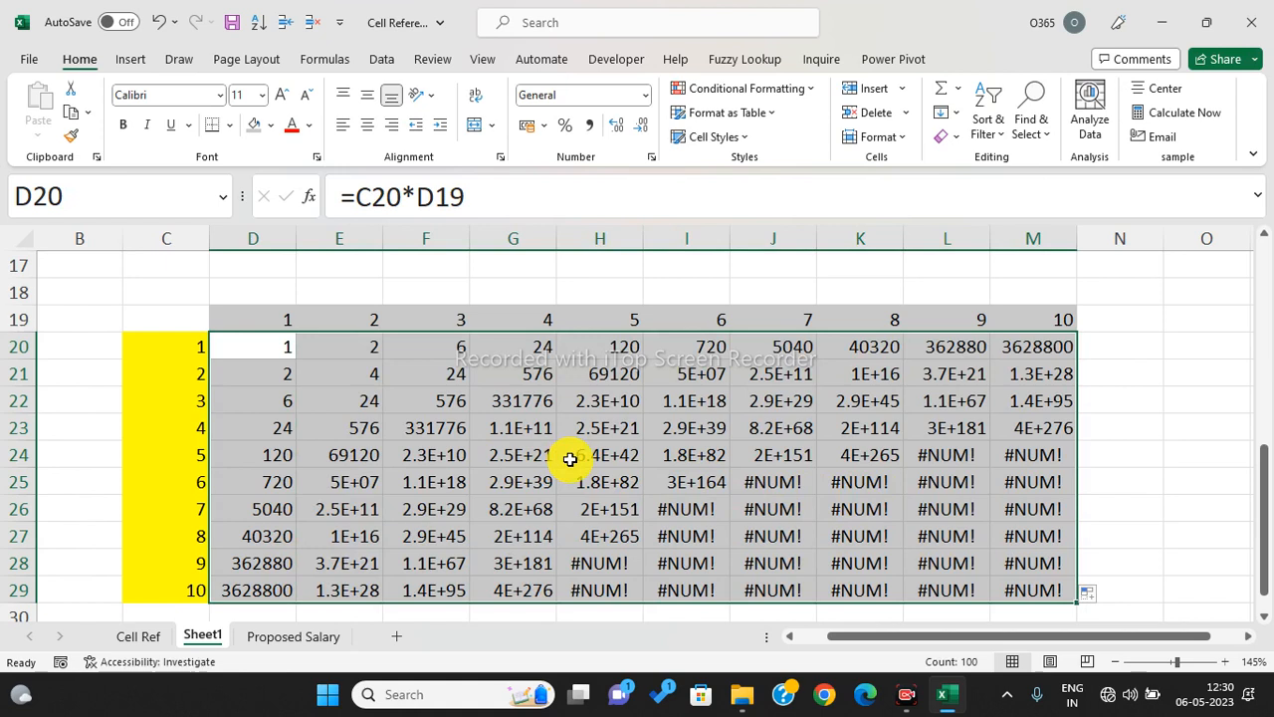
pyautogui.press('Delete')
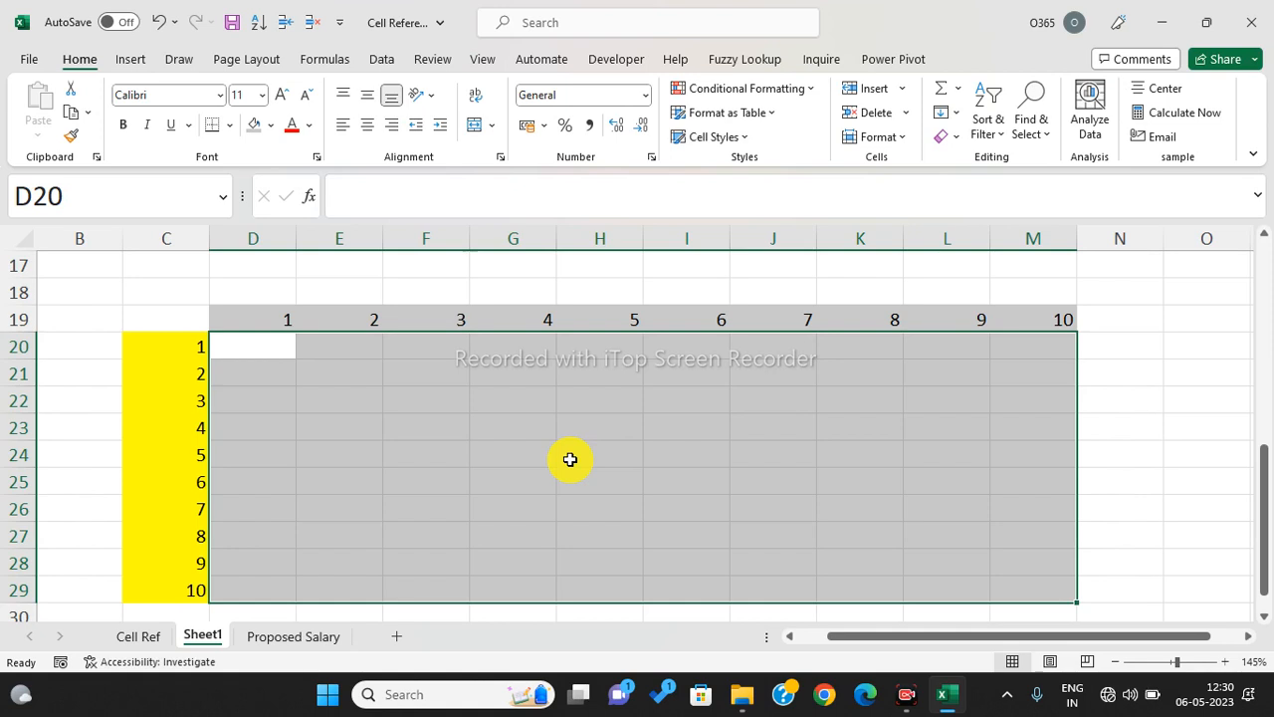
# - Enter the fully absolute formula =$C$20*$D$19 in D20
pyautogui.click(243, 351)
pyautogui.write('=')
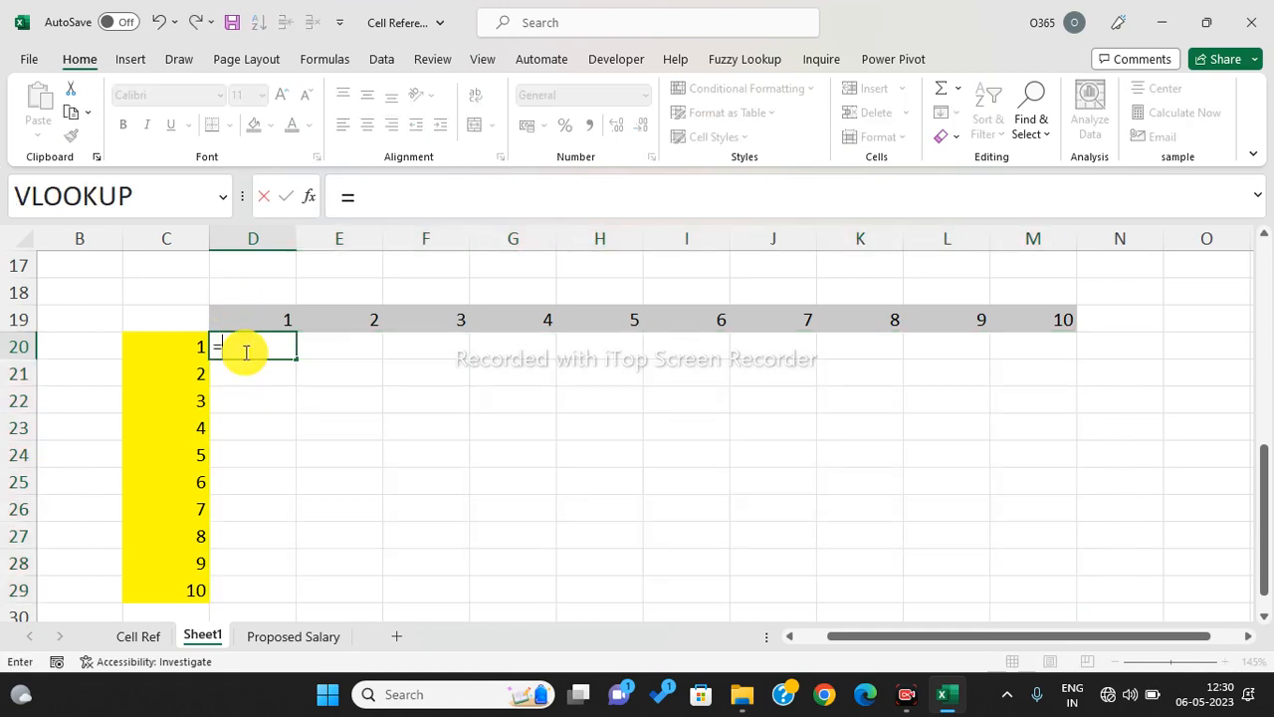
pyautogui.click(180, 355)
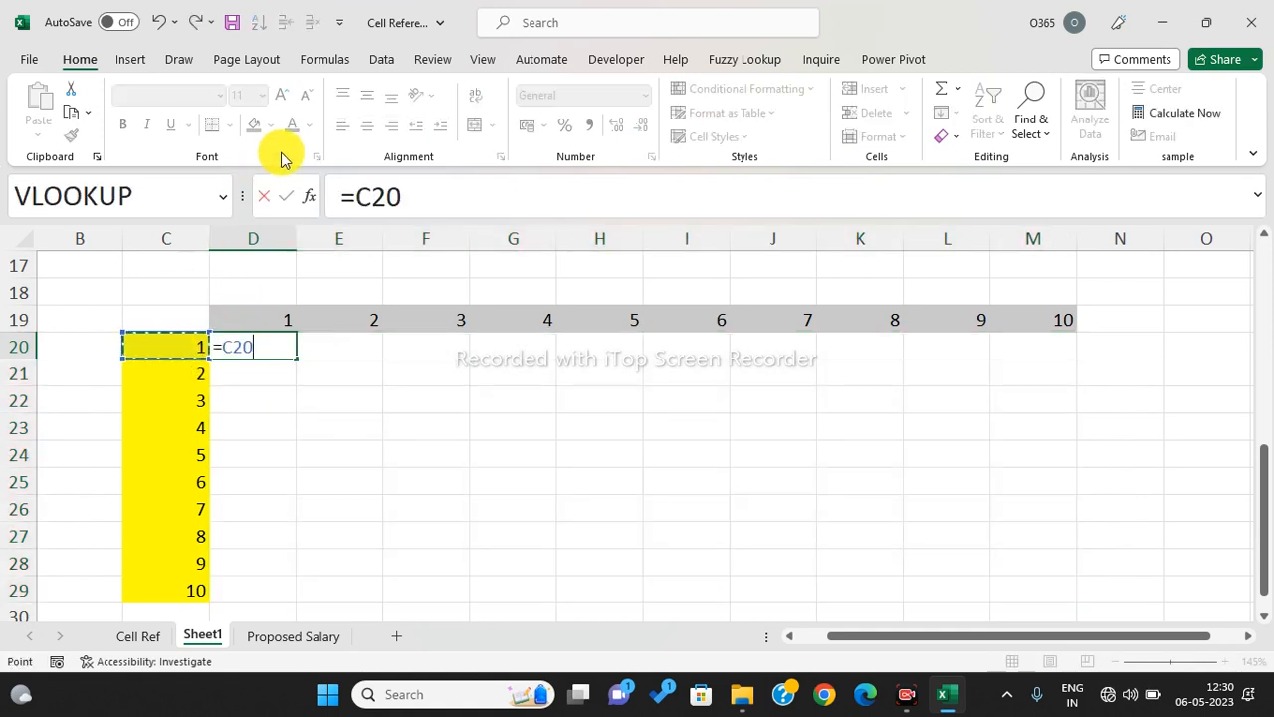
pyautogui.click(374, 202)
pyautogui.press('F4')
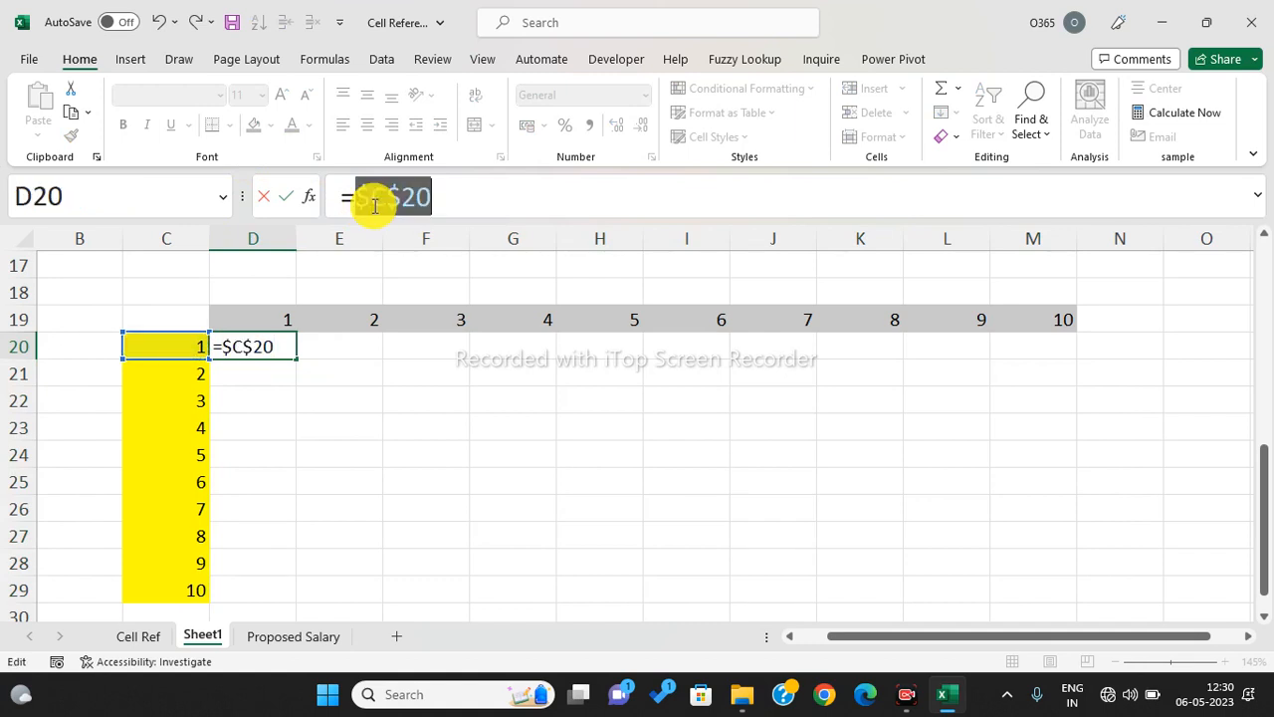
pyautogui.click(462, 201)
pyautogui.write('*')
pyautogui.click(279, 314)
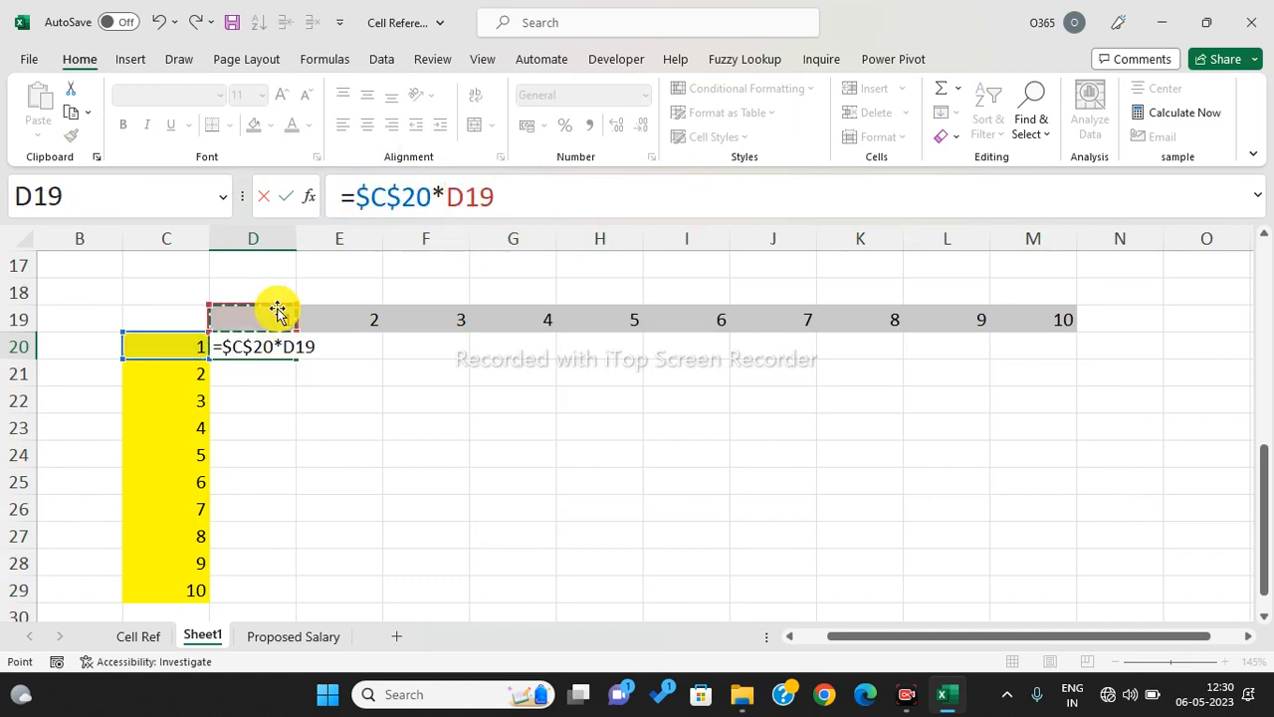
pyautogui.click(466, 196)
pyautogui.press('F4')
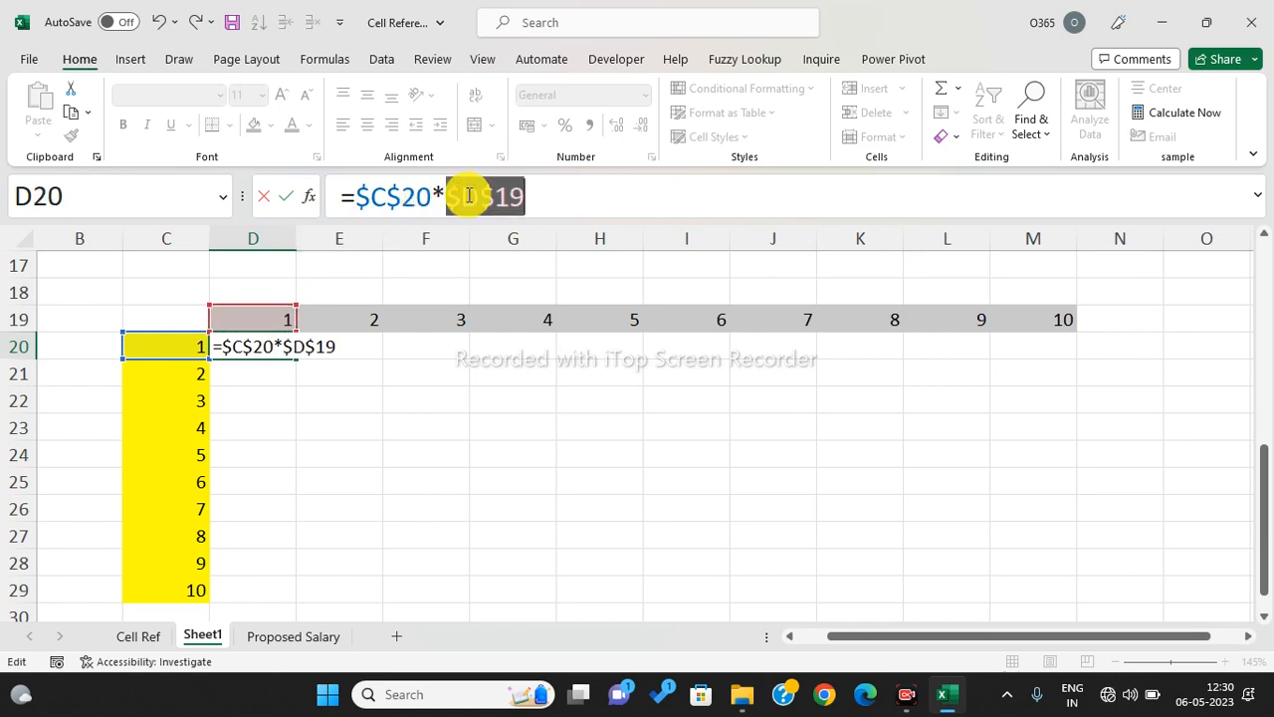
pyautogui.press('Return')
# - Fill =$C$20*$D$19 across D20:M29, giving 1 everywhere, then clear the grid
pyautogui.click(279, 347)
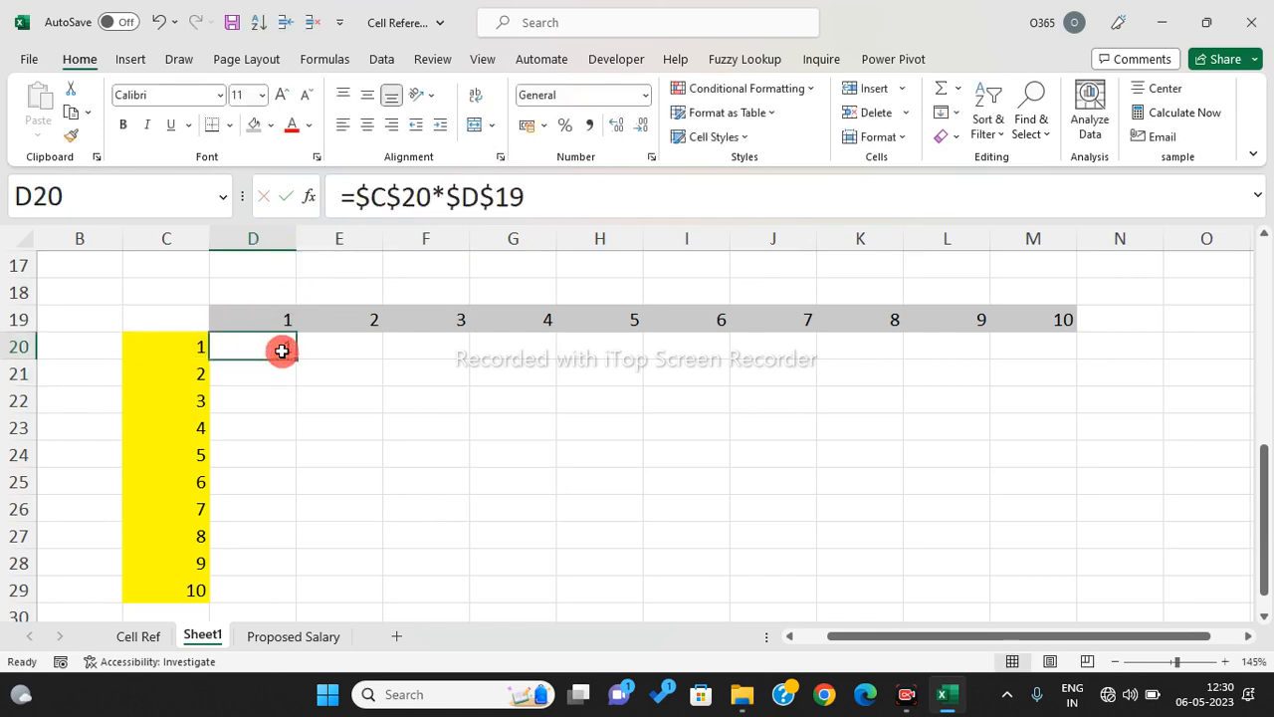
pyautogui.moveTo(296, 360); pyautogui.dragTo(1044, 435)
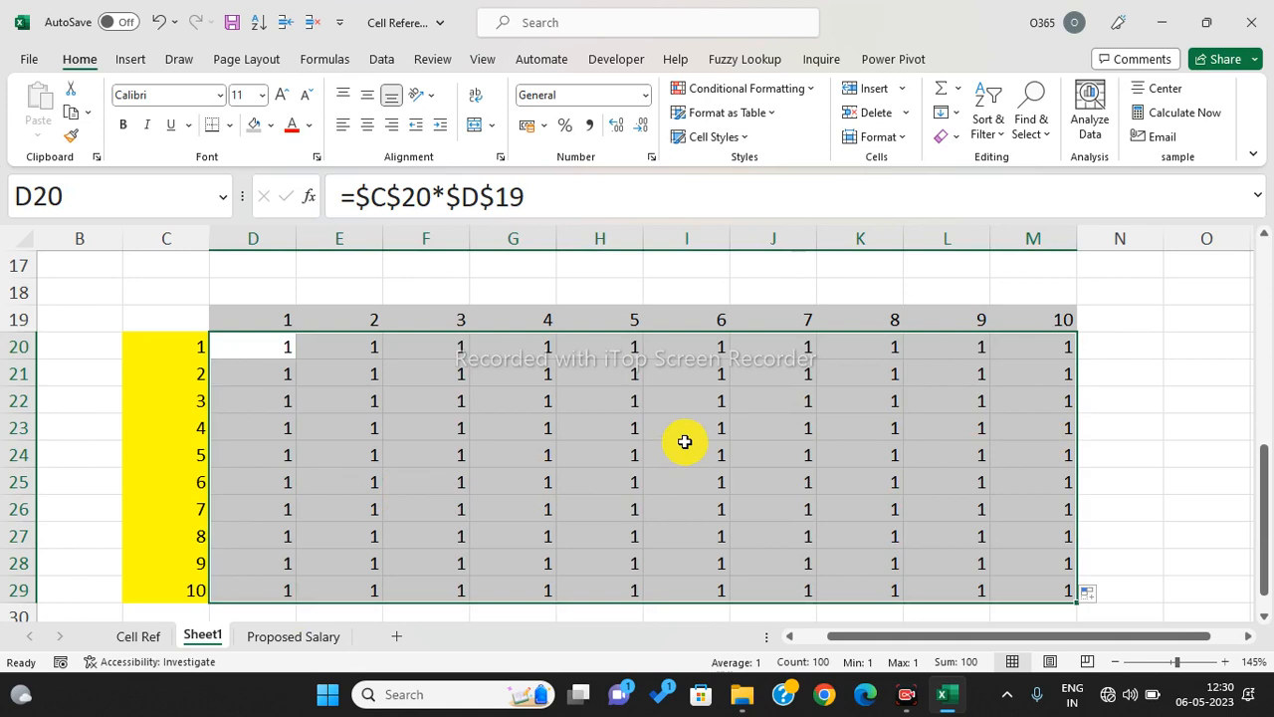
pyautogui.press('Delete')
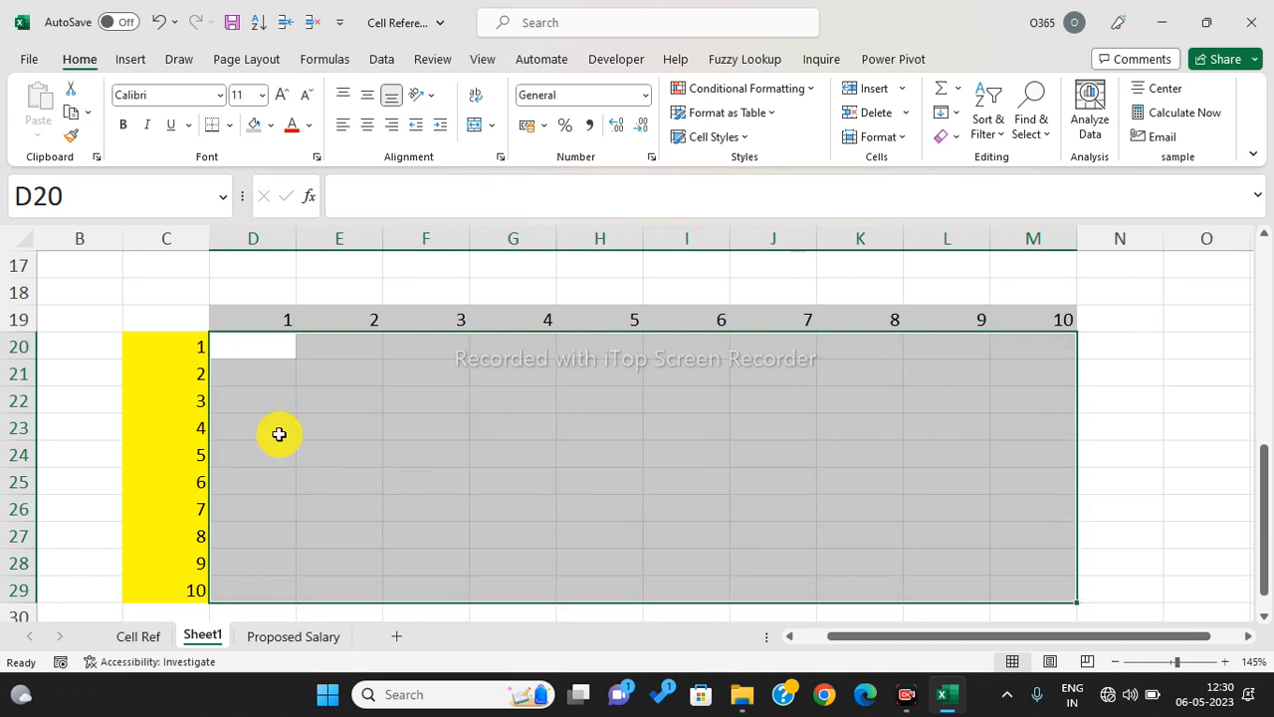
# - Start D20's formula as =$C20, locking only the column of C20
pyautogui.click(270, 350)
pyautogui.write('=')
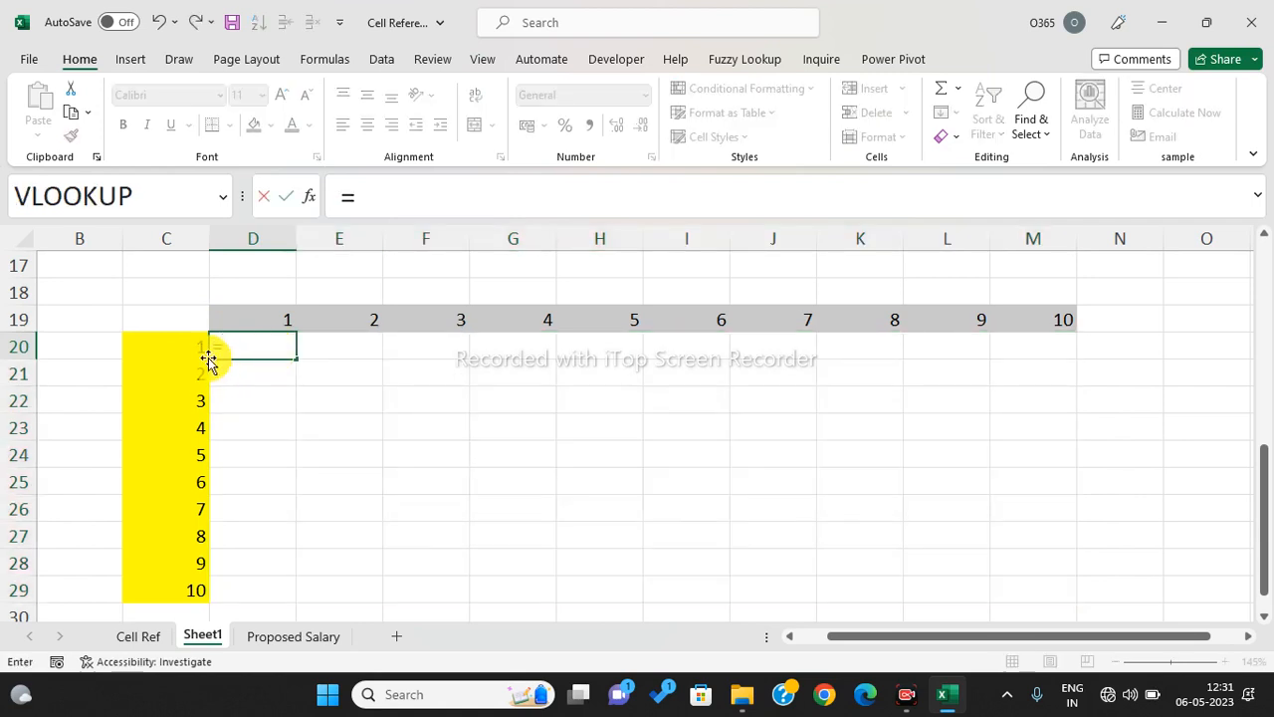
pyautogui.click(189, 348)
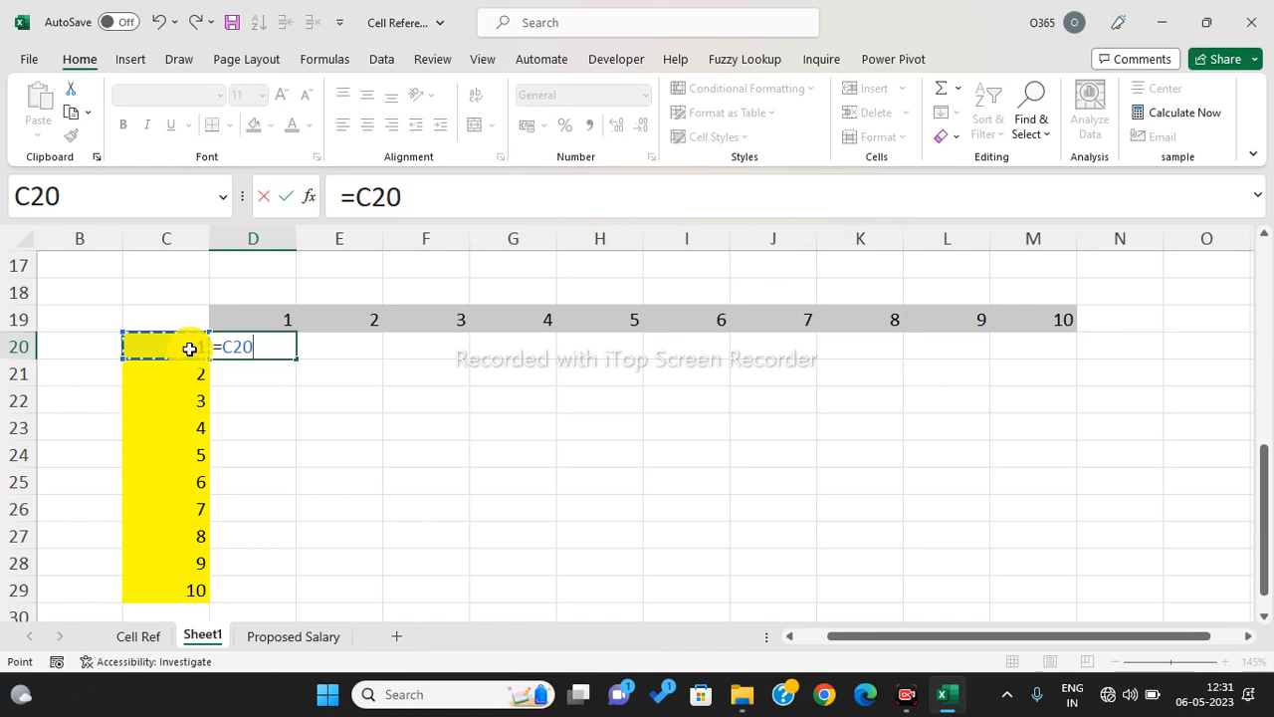
pyautogui.press('Down')
pyautogui.press('Down')
pyautogui.press('Down')
pyautogui.press('Down')
pyautogui.press('Down')
pyautogui.press('Down')
pyautogui.press('Down')
pyautogui.press('Down')
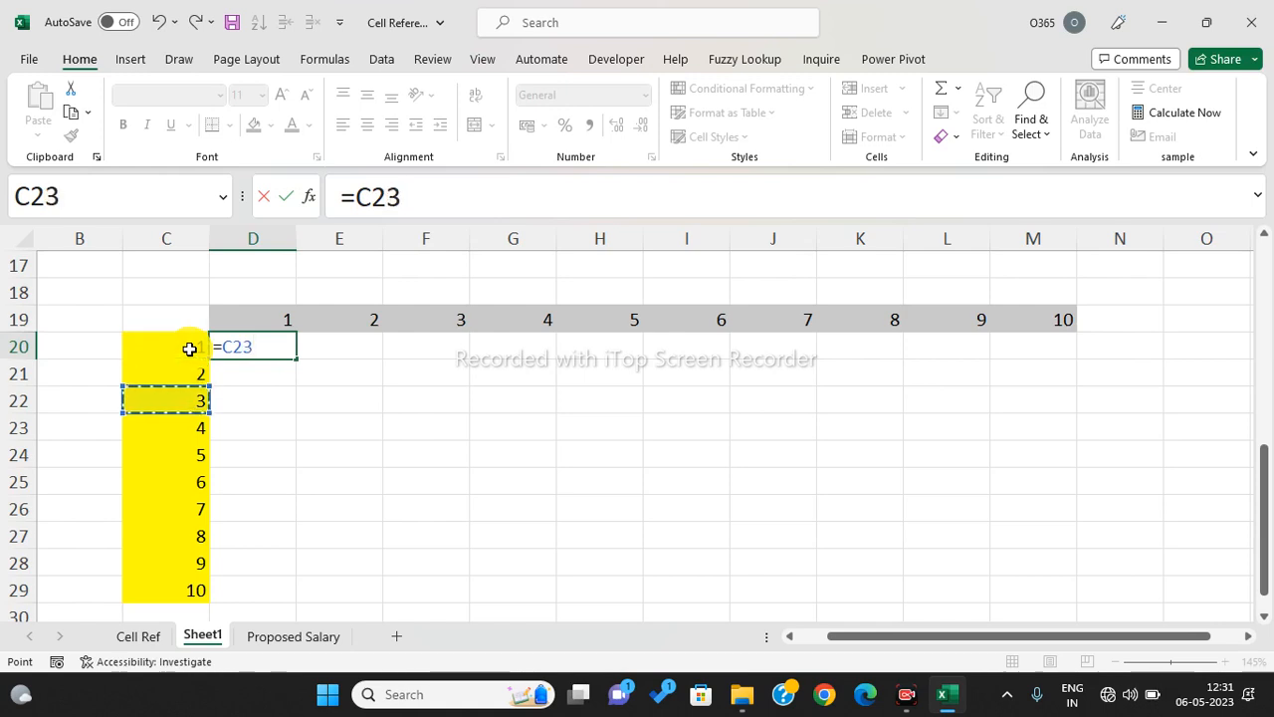
pyautogui.press('Down')
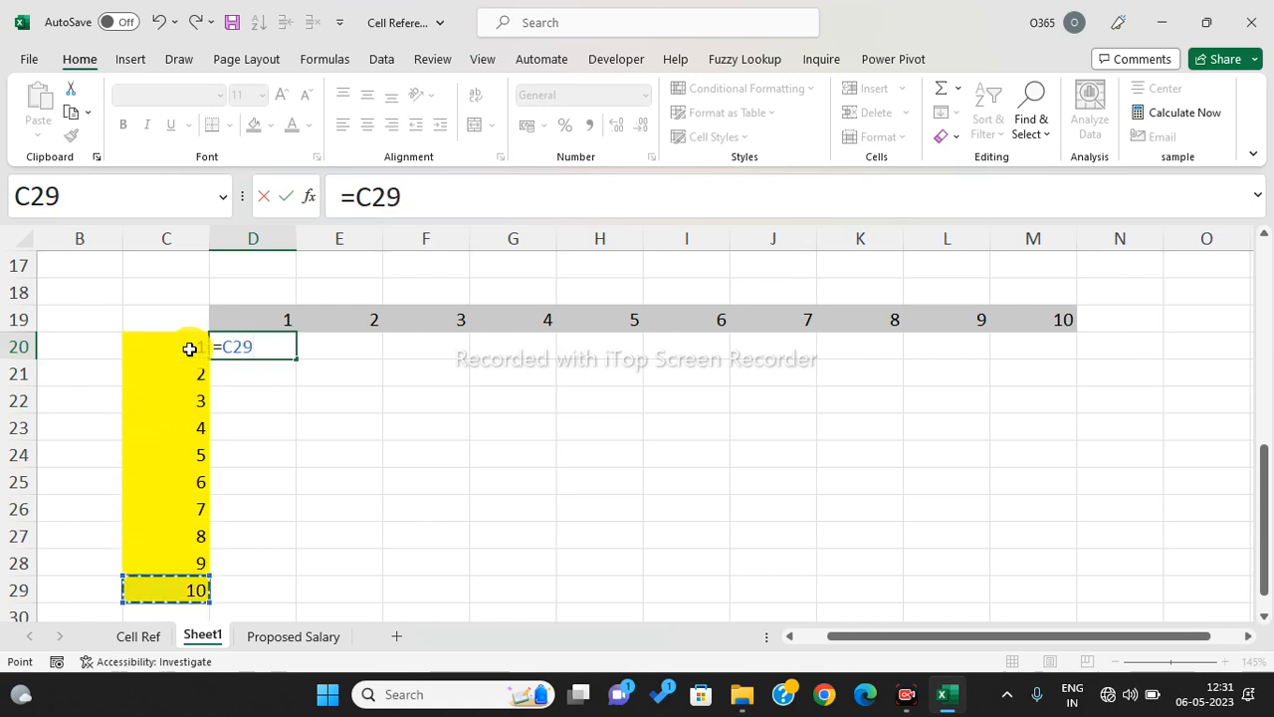
pyautogui.press('Up')
pyautogui.press('Up')
pyautogui.press('Up')
pyautogui.press('Up')
pyautogui.press('Up')
pyautogui.press('Up')
pyautogui.press('Up')
pyautogui.press('Up')
pyautogui.press('Up')
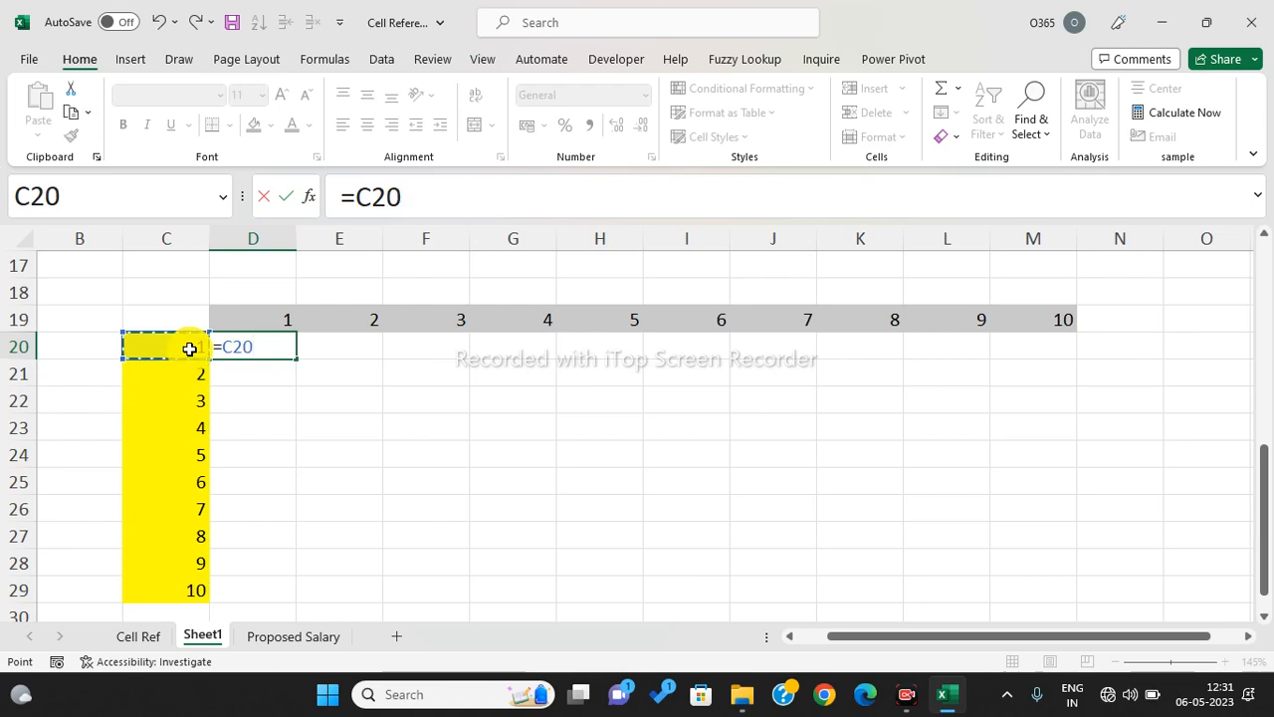
pyautogui.click(356, 191)
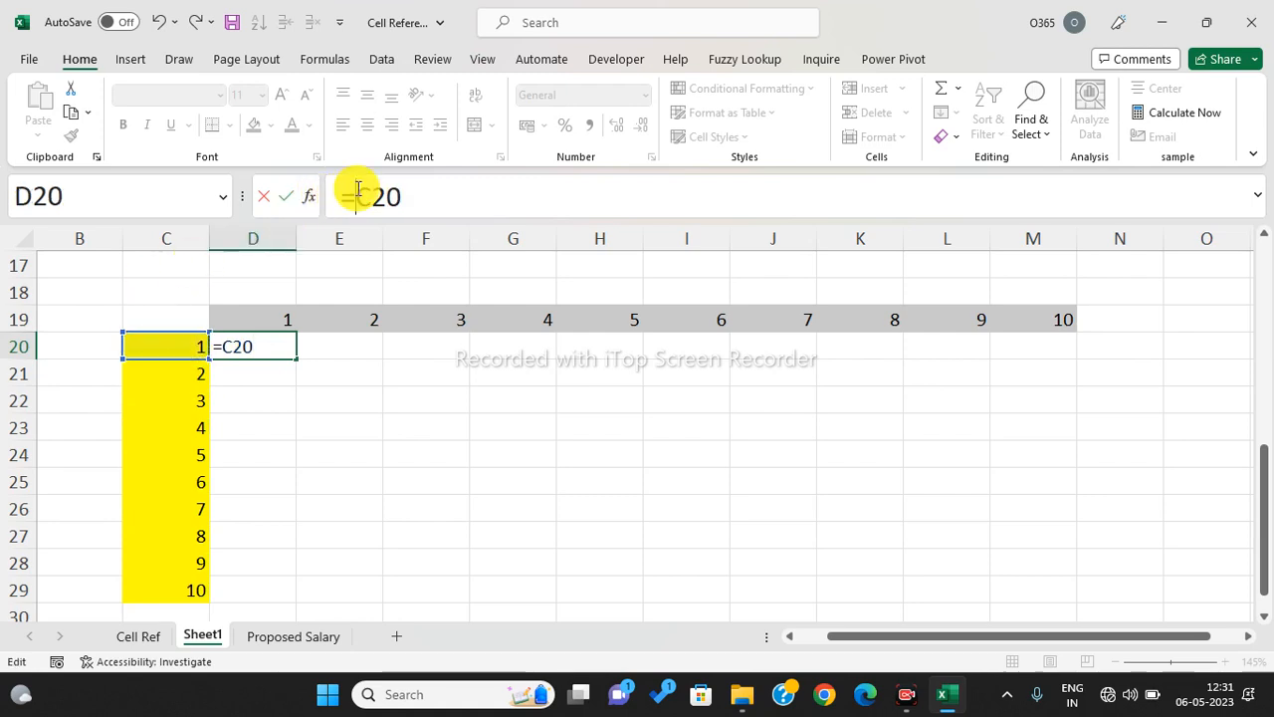
pyautogui.write('$')
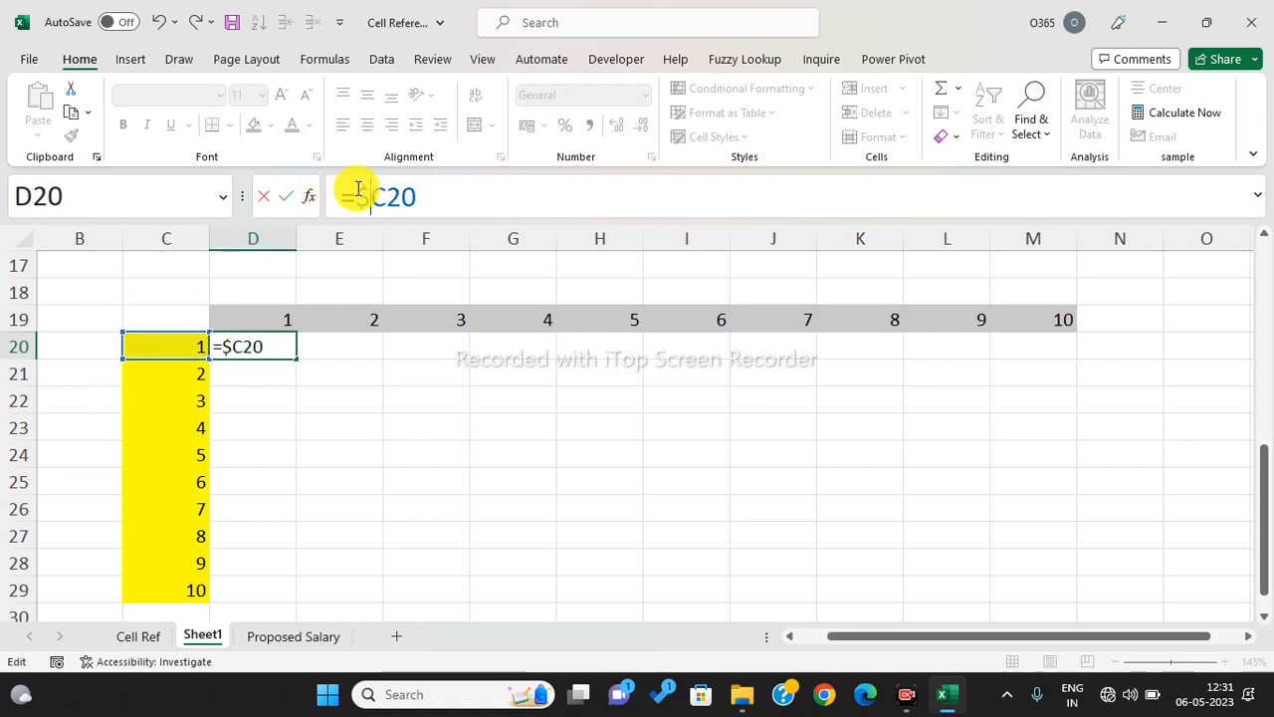
# - Complete =$C20*D$19 and fill it across D20:M29 for a 1–100 multiplication table
pyautogui.click(461, 203)
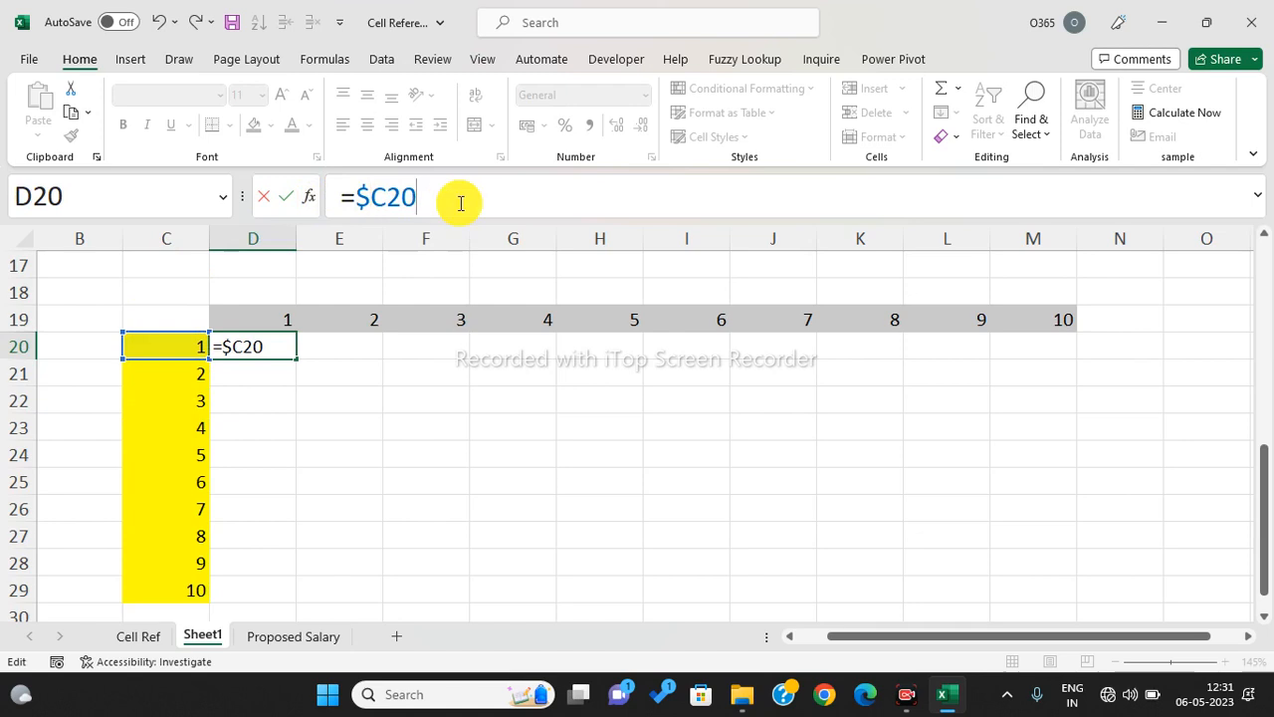
pyautogui.write('*')
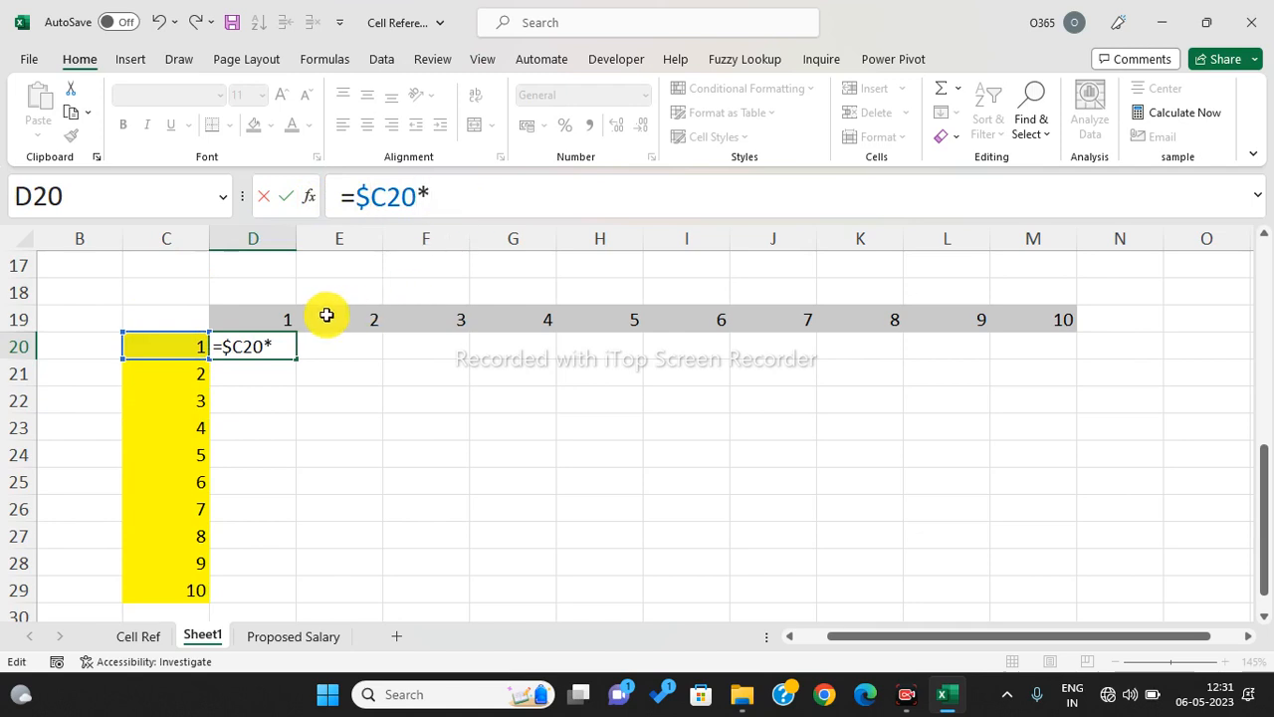
pyautogui.click(276, 318)
pyautogui.press('Right')
pyautogui.press('Right')
pyautogui.press('Right')
pyautogui.press('Right')
pyautogui.press('Right')
pyautogui.press('Right')
pyautogui.press('Right')
pyautogui.press('Left')
pyautogui.press('Left')
pyautogui.press('Left')
pyautogui.press('Left')
pyautogui.press('Left')
pyautogui.press('Left')
pyautogui.press('Left')
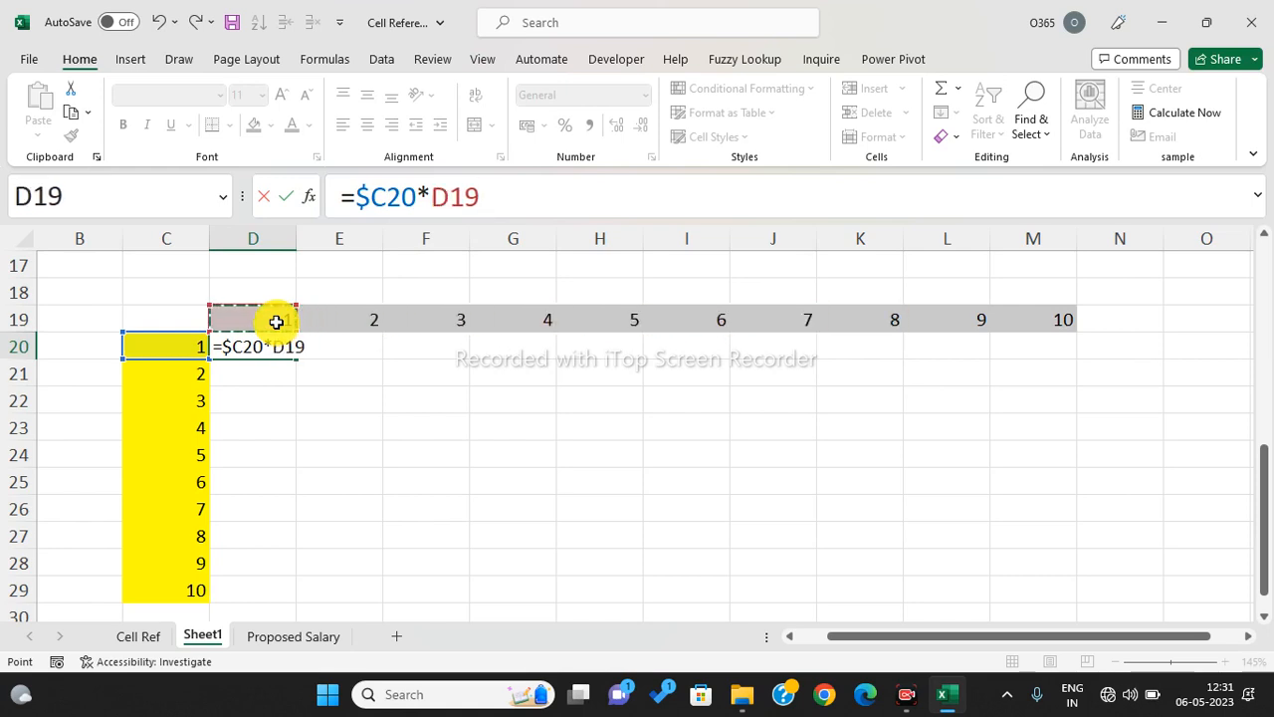
pyautogui.click(450, 199)
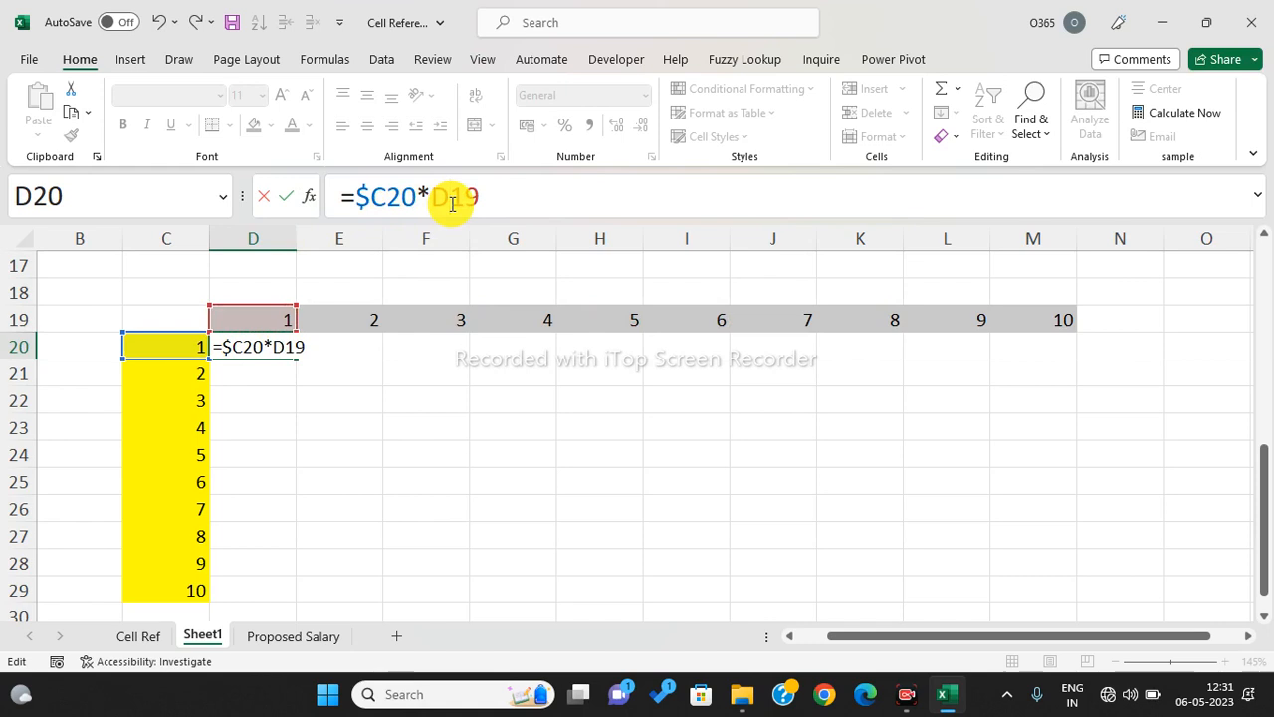
pyautogui.write('$')
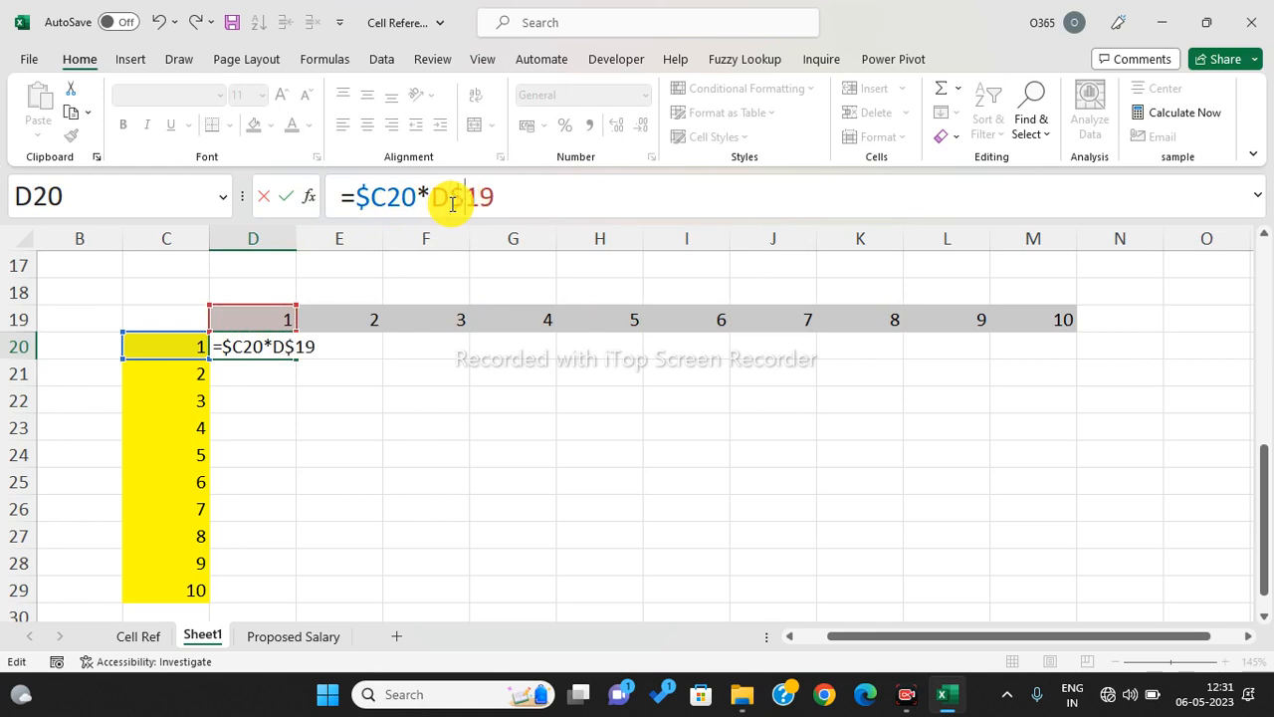
pyautogui.press('Return')
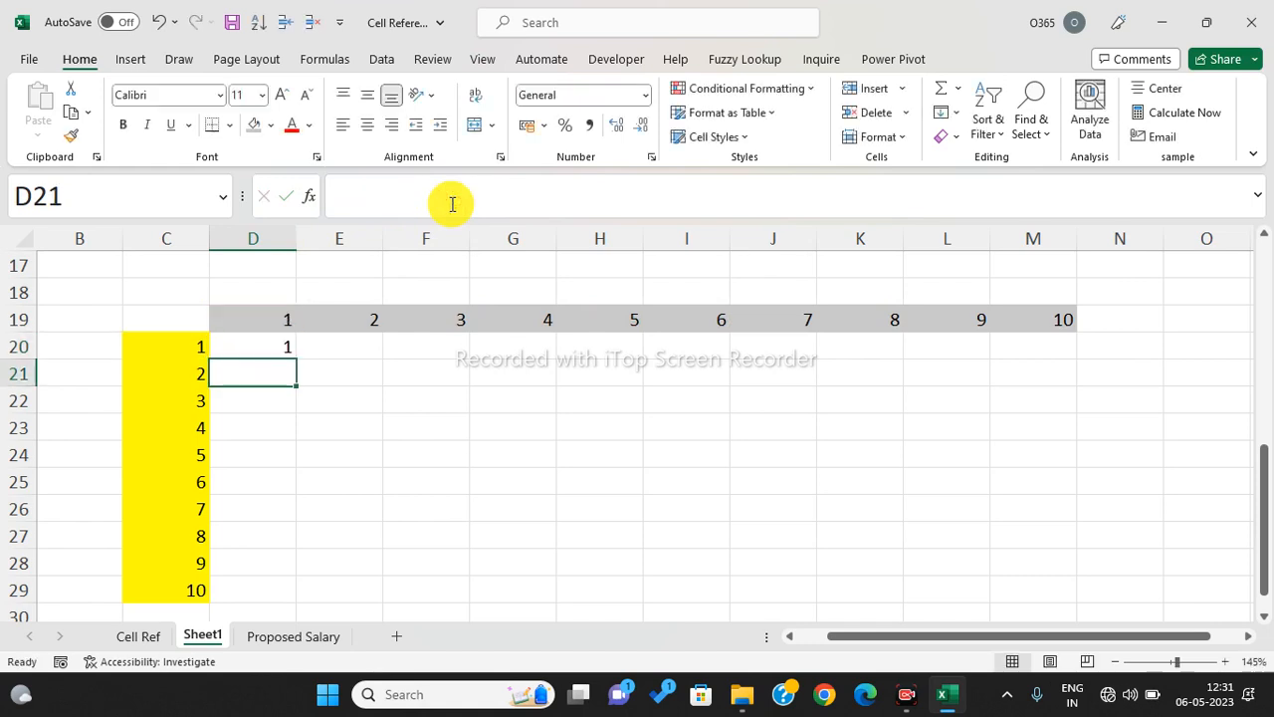
pyautogui.click(269, 348)
pyautogui.moveTo(296, 358); pyautogui.dragTo(1081, 545)
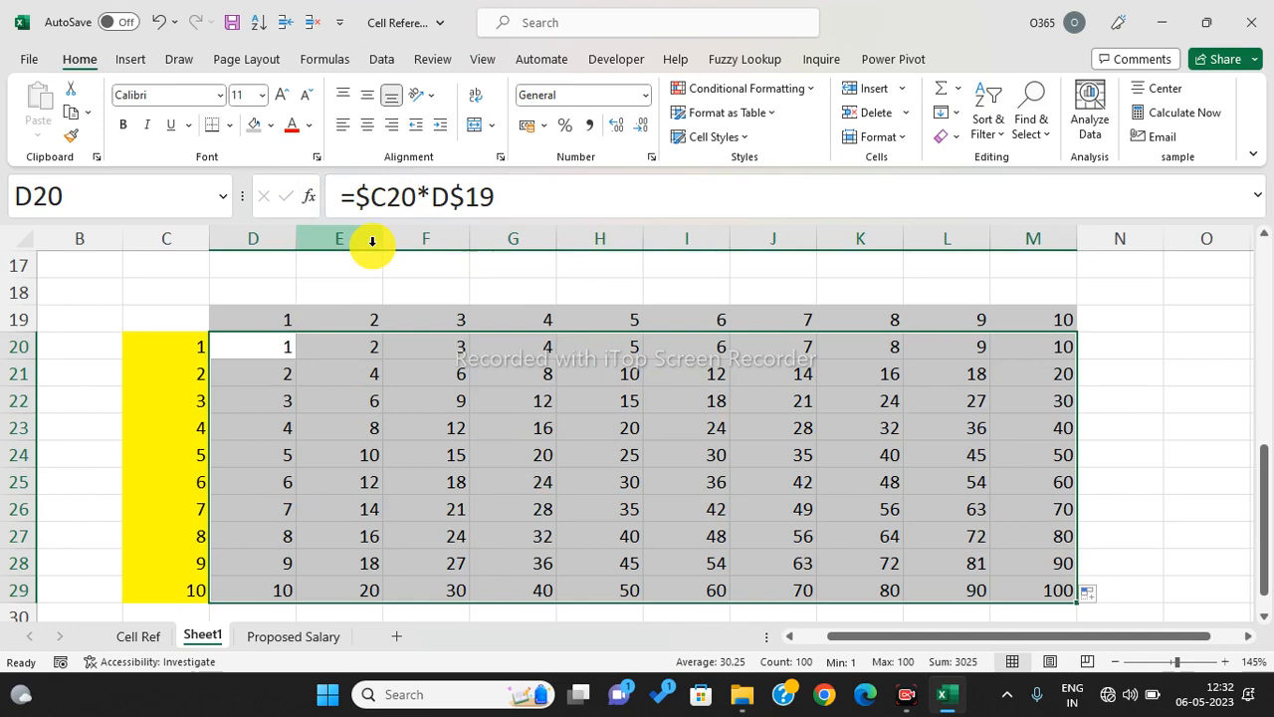
# - Open the Cell Ref sheet and select the A7:D10 sales data, ending on Total cell E7
pyautogui.click(137, 636)
pyautogui.click(653, 506)
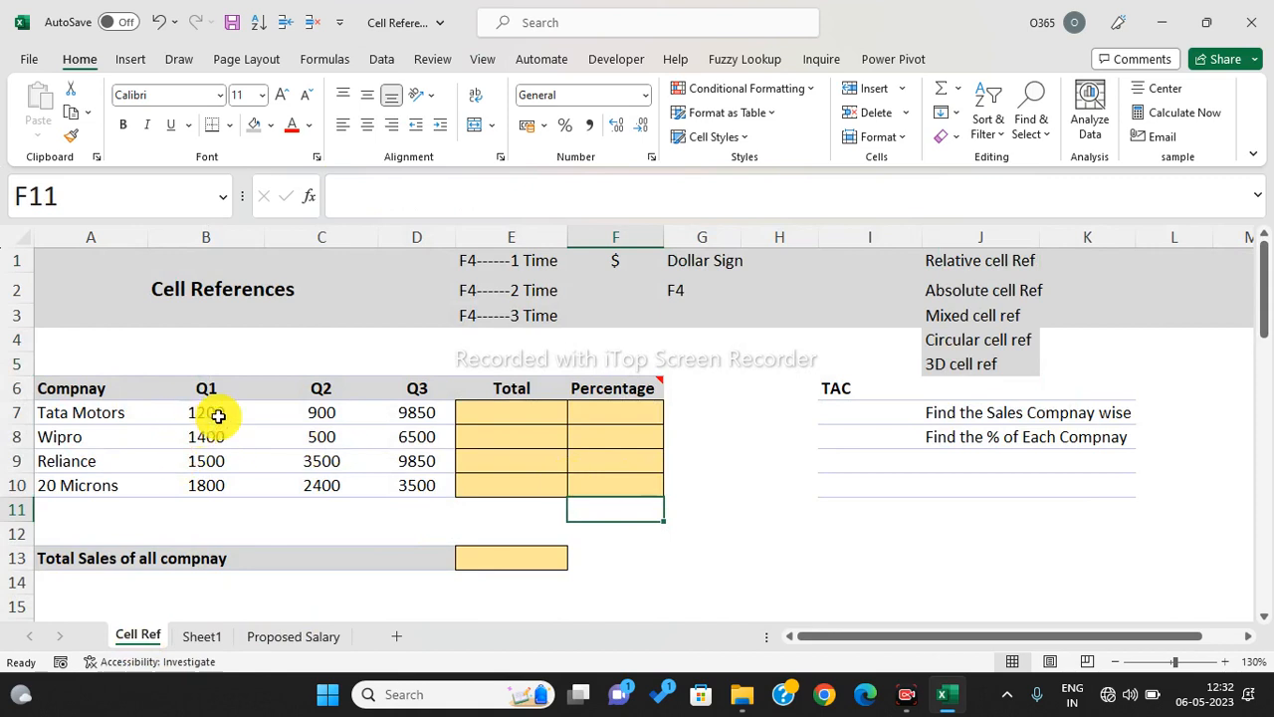
pyautogui.moveTo(112, 419); pyautogui.dragTo(403, 492)
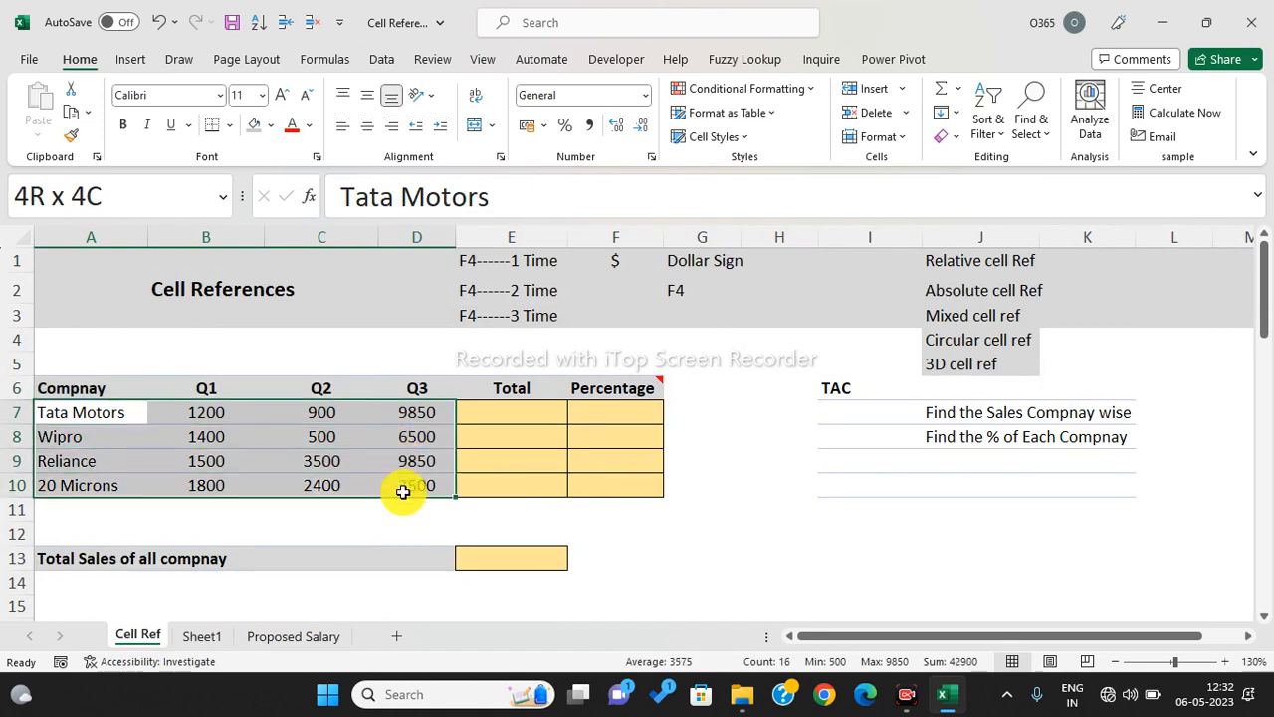
pyautogui.moveTo(403, 492); pyautogui.dragTo(404, 492)
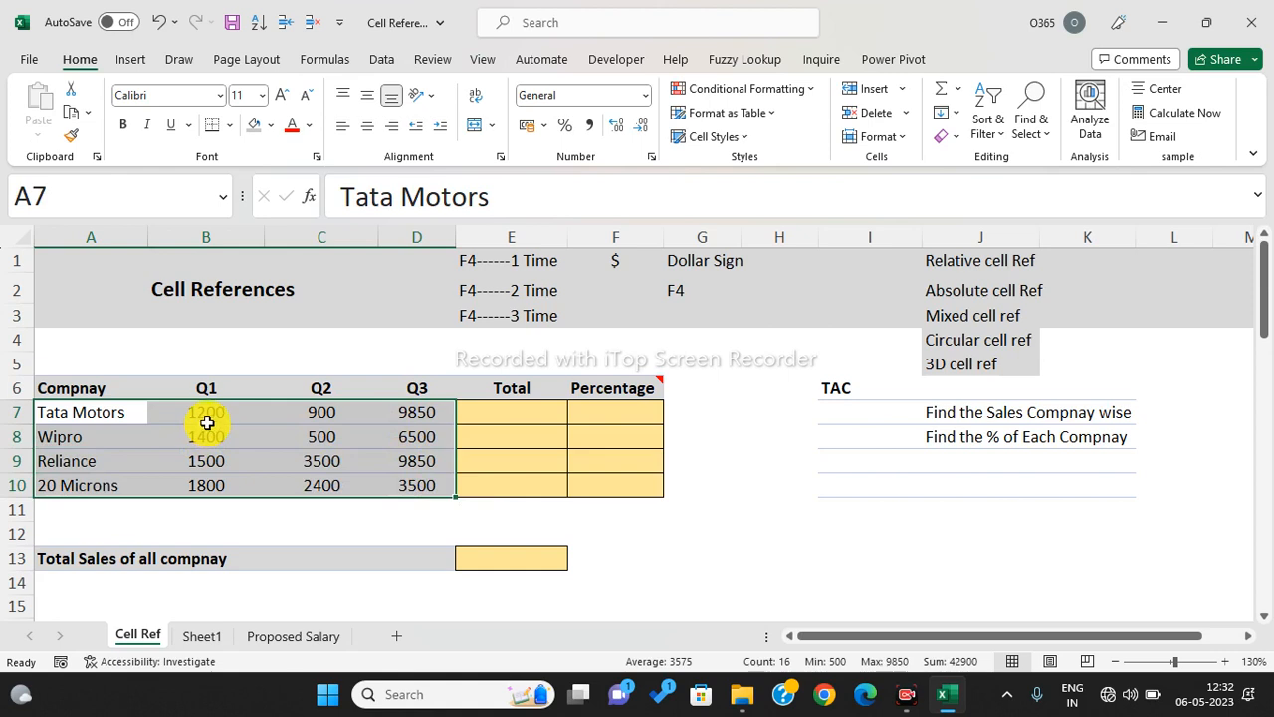
pyautogui.click(207, 416)
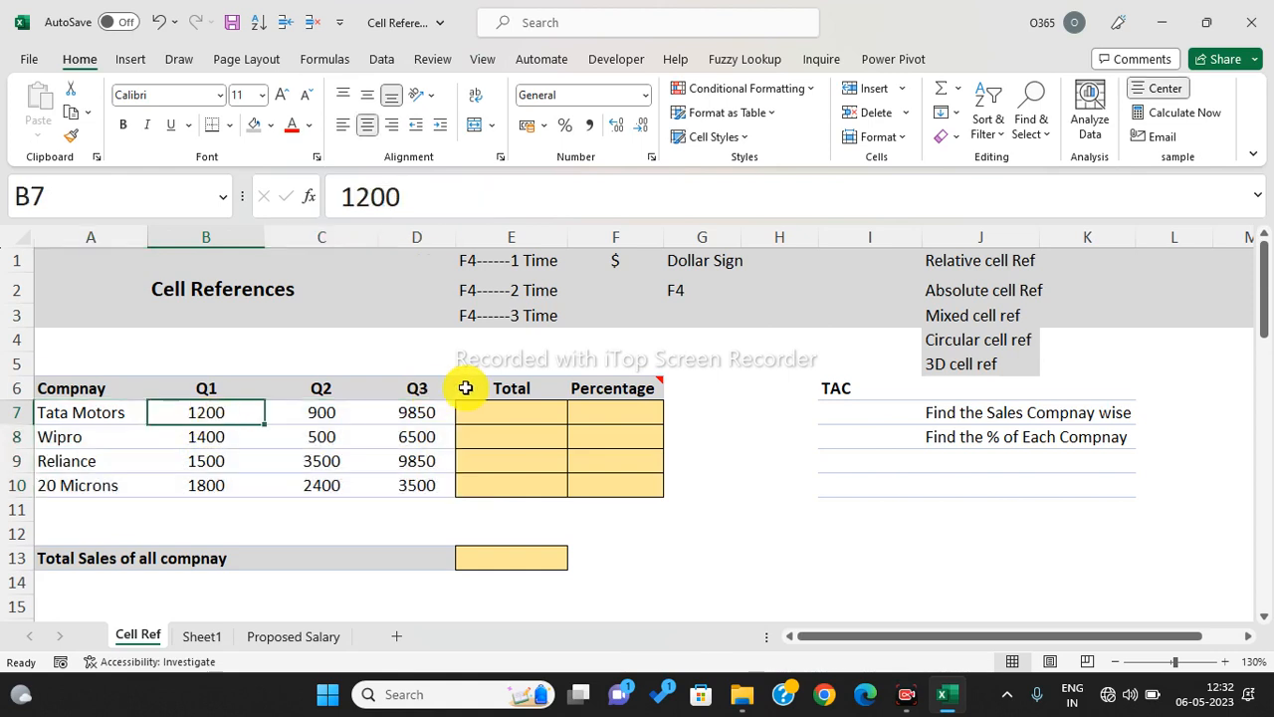
pyautogui.click(518, 408)
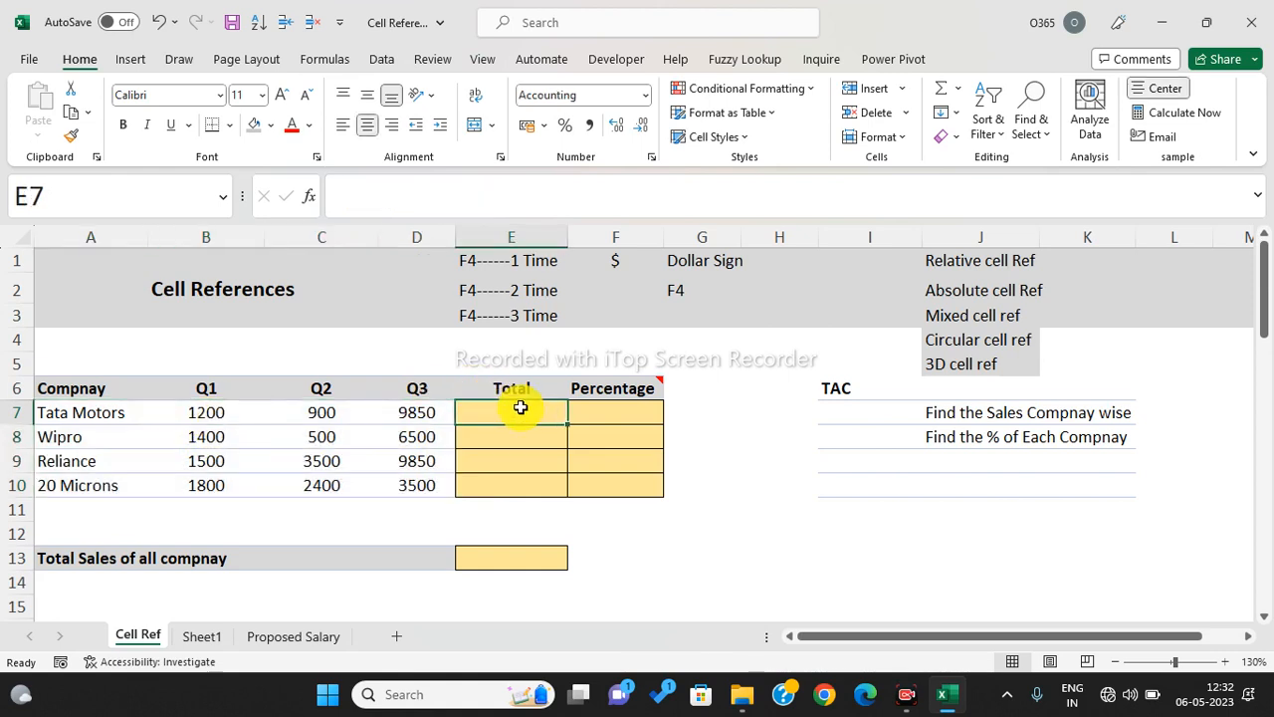
# - Sum Tata Motors' Q1–Q3 into E7, copy it down to E10, then clear those totals
pyautogui.click(631, 412)
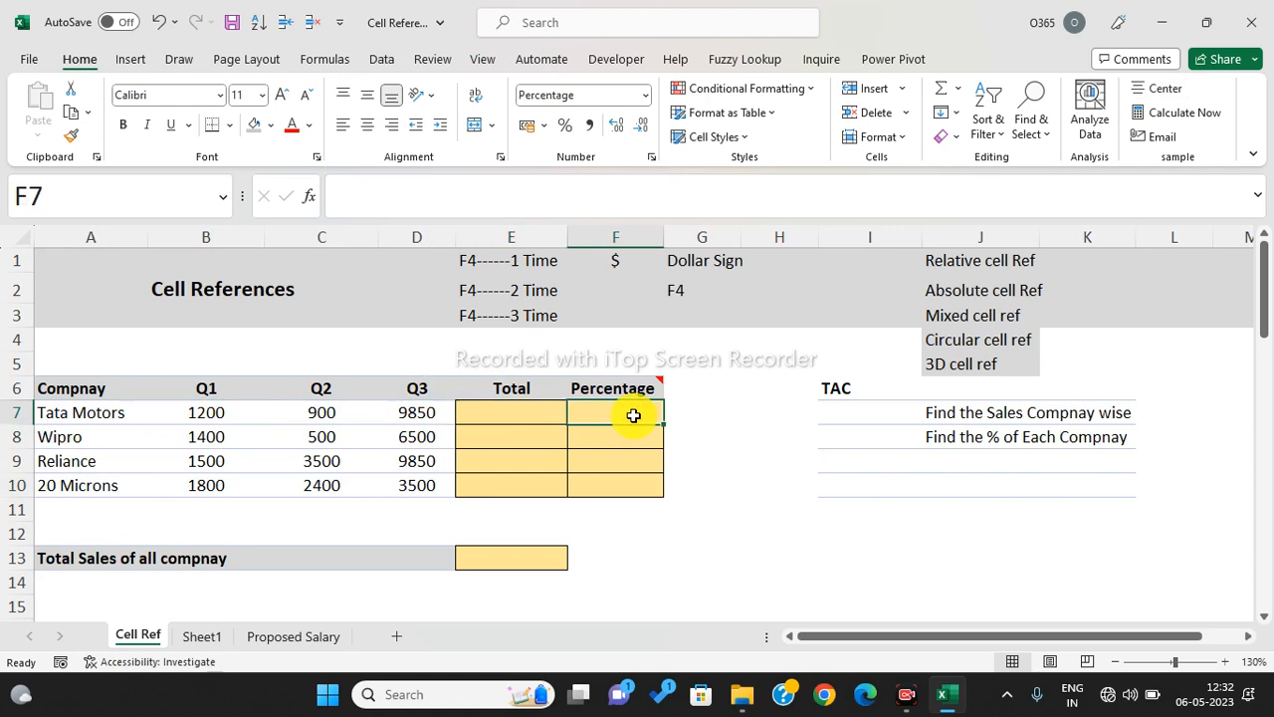
pyautogui.click(523, 414)
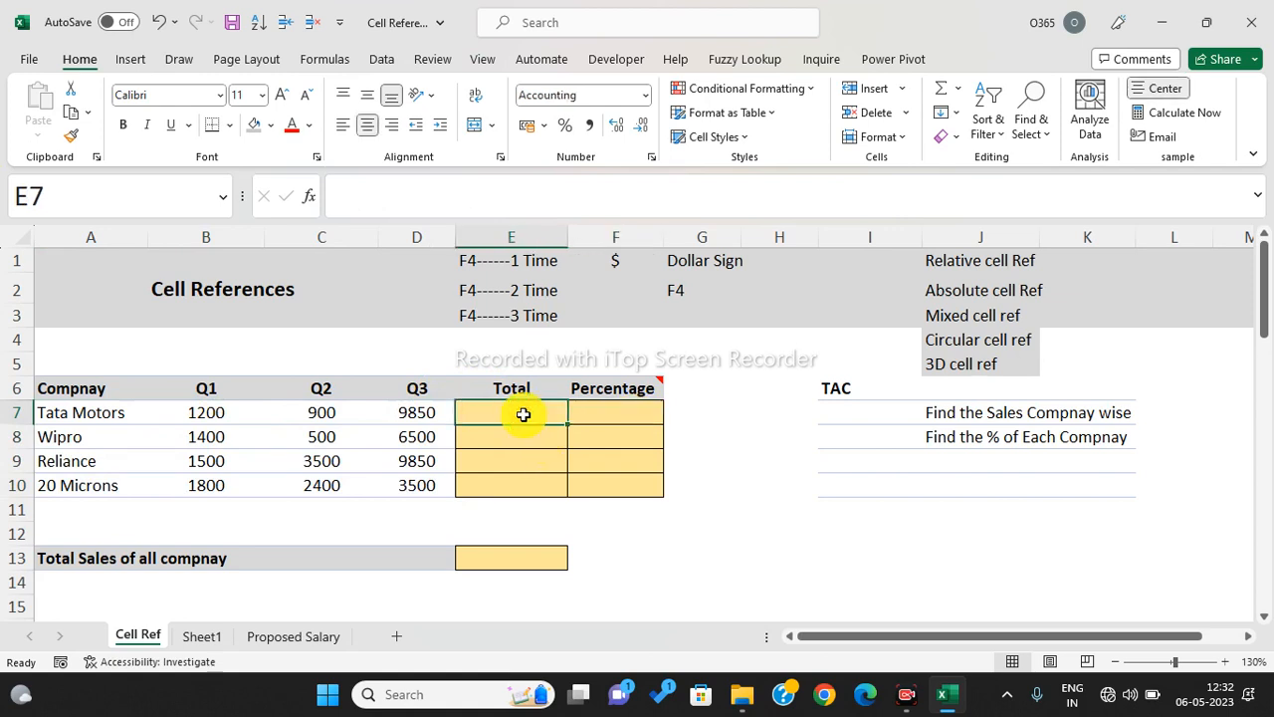
pyautogui.write('=su')
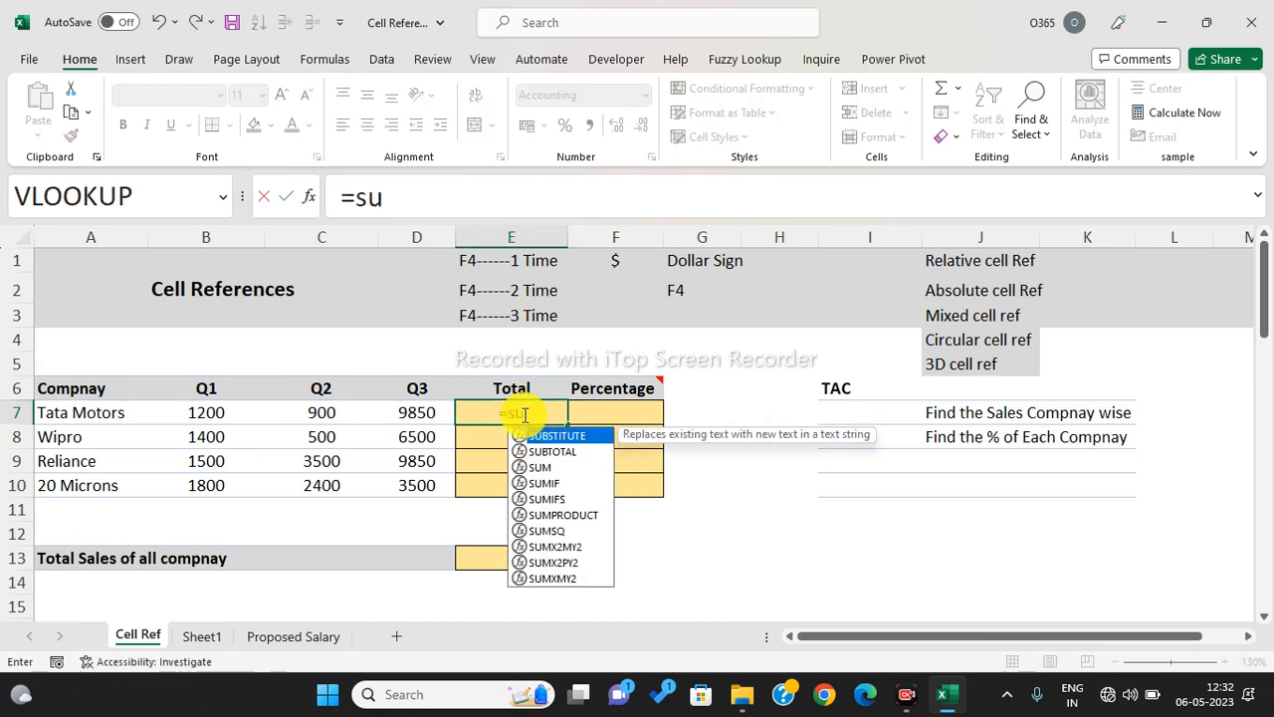
pyautogui.press('Tab')
pyautogui.moveTo(207, 412); pyautogui.dragTo(413, 409)
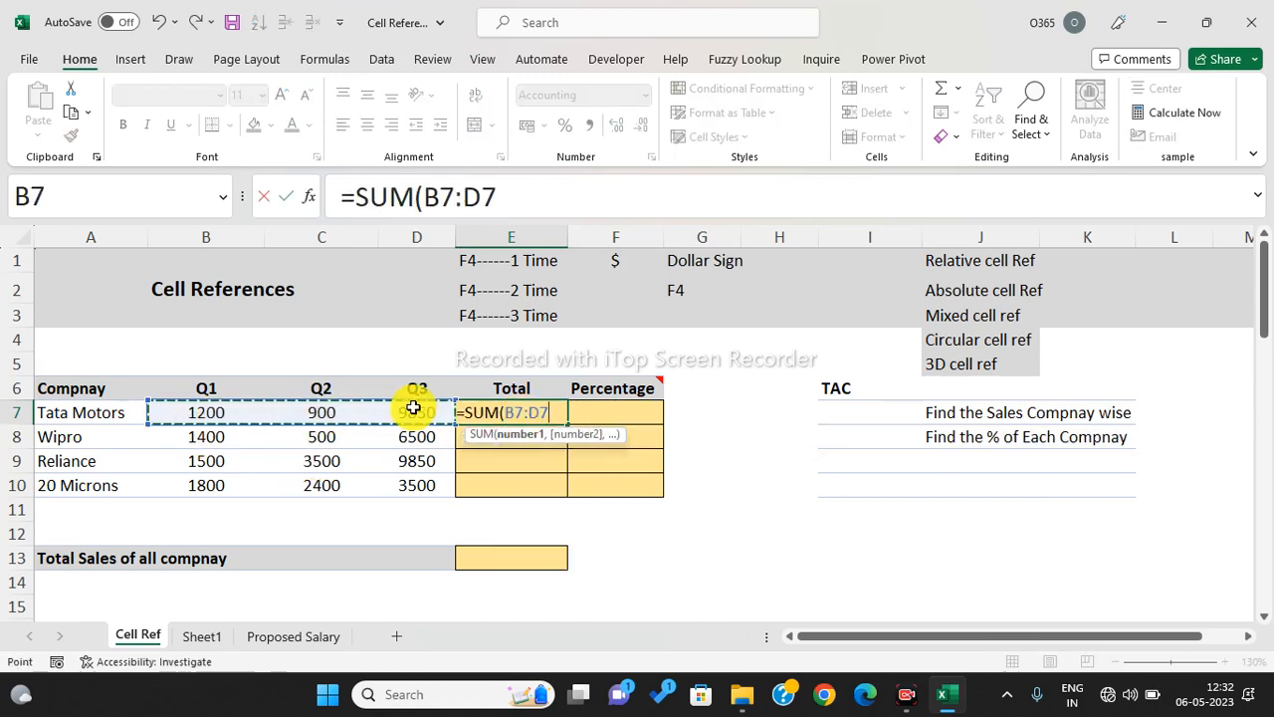
pyautogui.write(')')
pyautogui.press('Return')
pyautogui.click(549, 403)
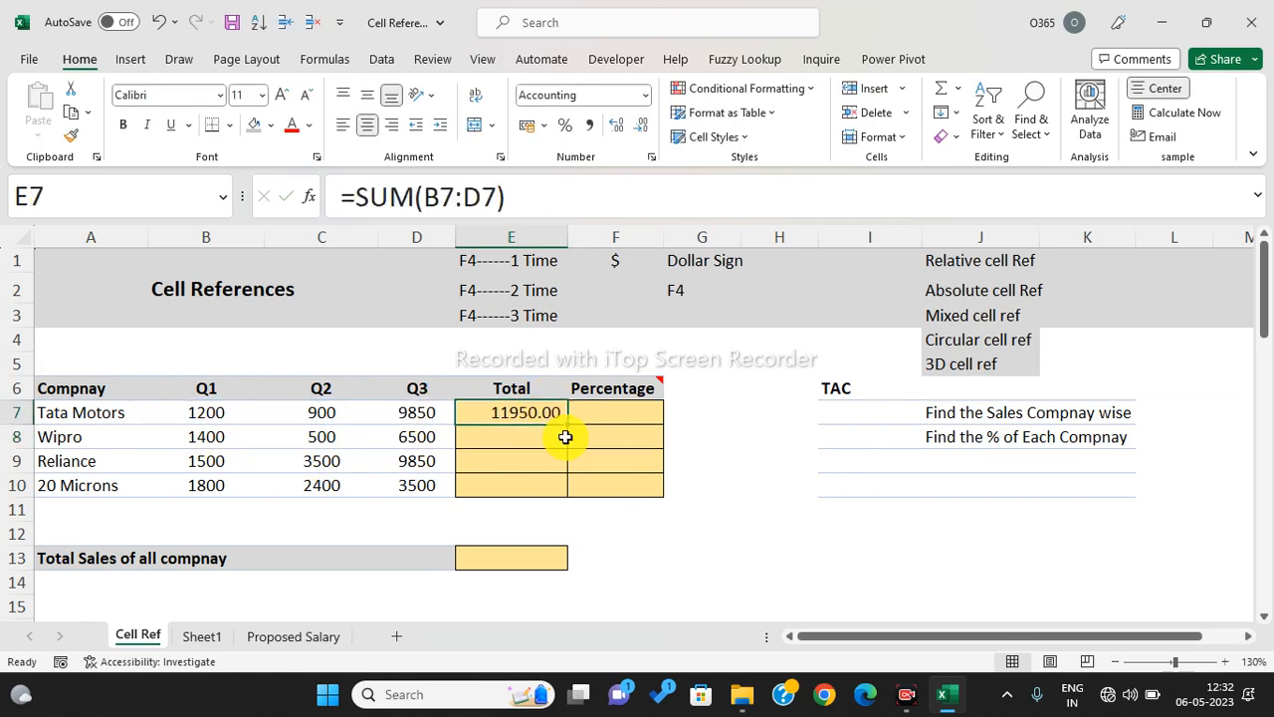
pyautogui.moveTo(569, 421); pyautogui.dragTo(565, 495)
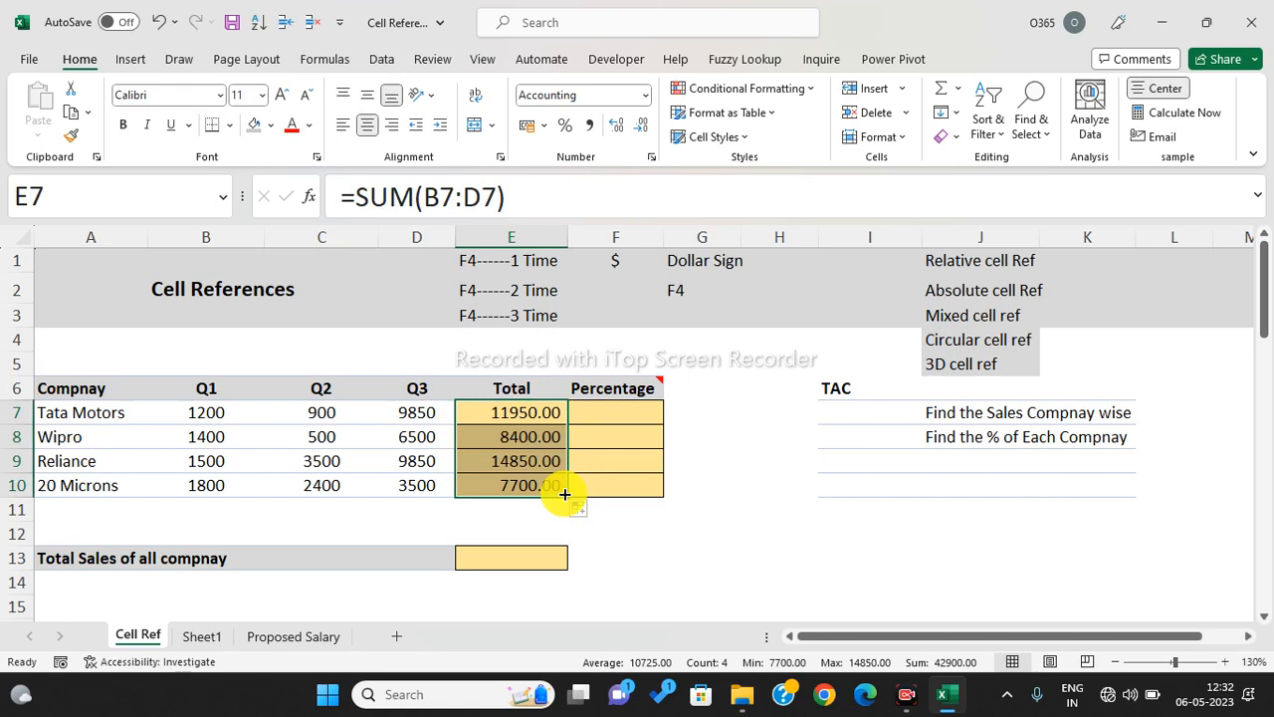
pyautogui.press('Delete')
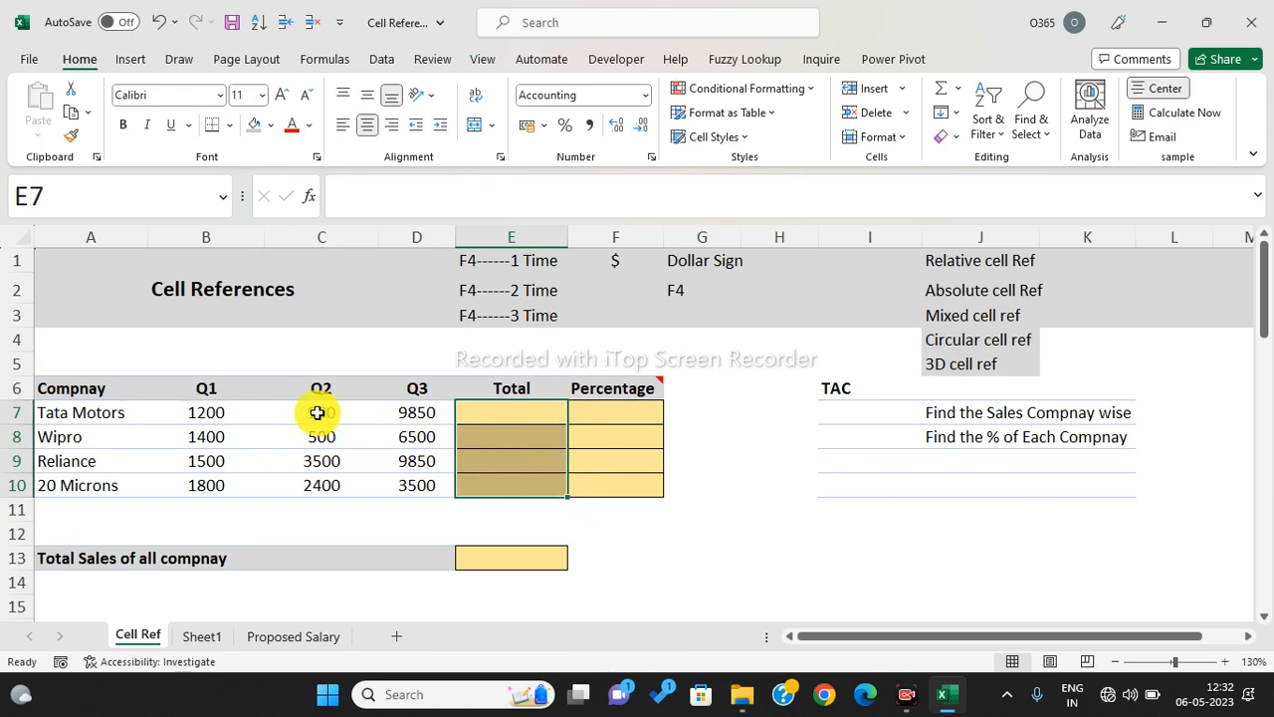
# - AutoSum each company's quarterly row into the Total column E7:E10
pyautogui.moveTo(197, 412); pyautogui.dragTo(532, 487)
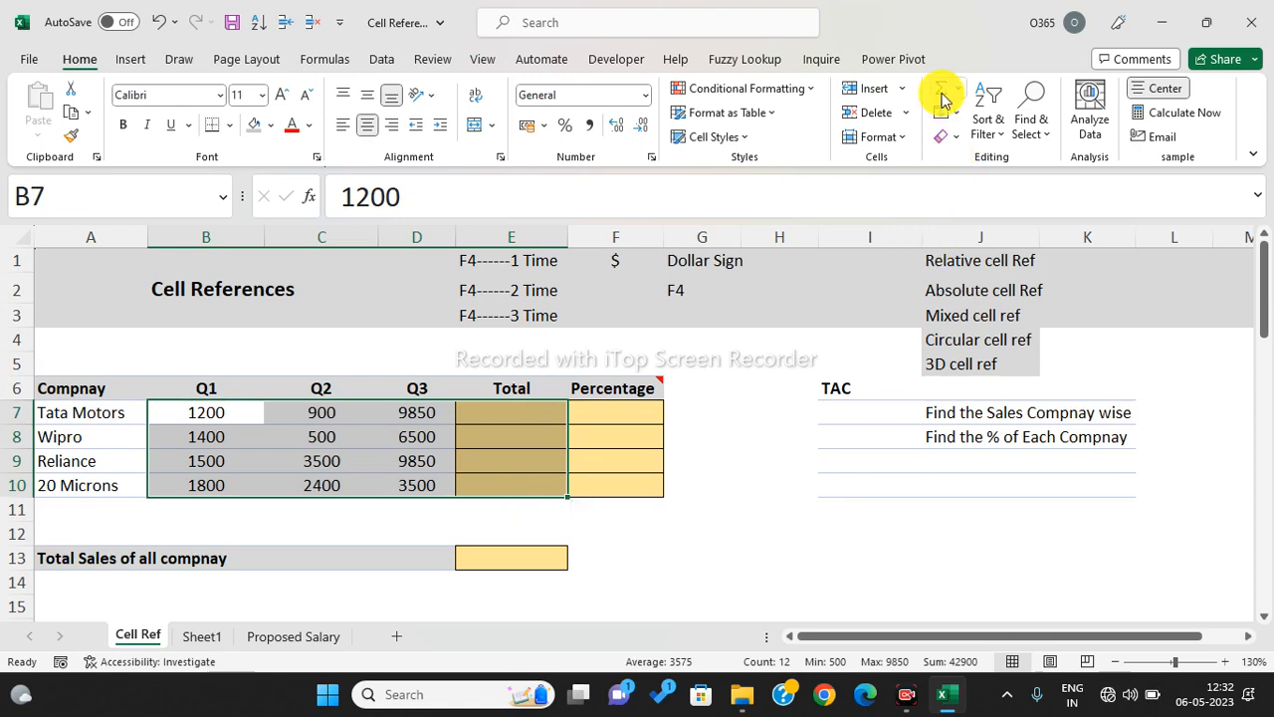
pyautogui.hotkey('ctrl', 'q')
pyautogui.press('Escape')
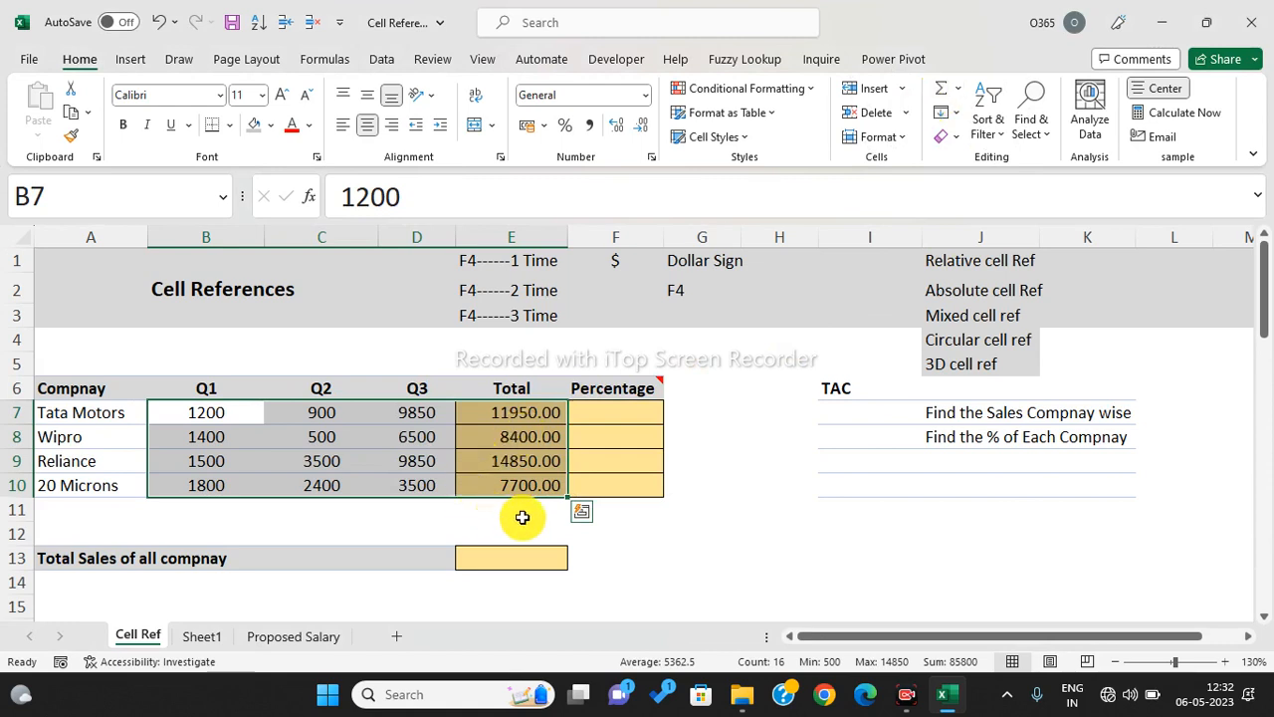
# - Enter =SUM(E7:E10) in E13 for the 42900.00 all-company total
pyautogui.click(511, 561)
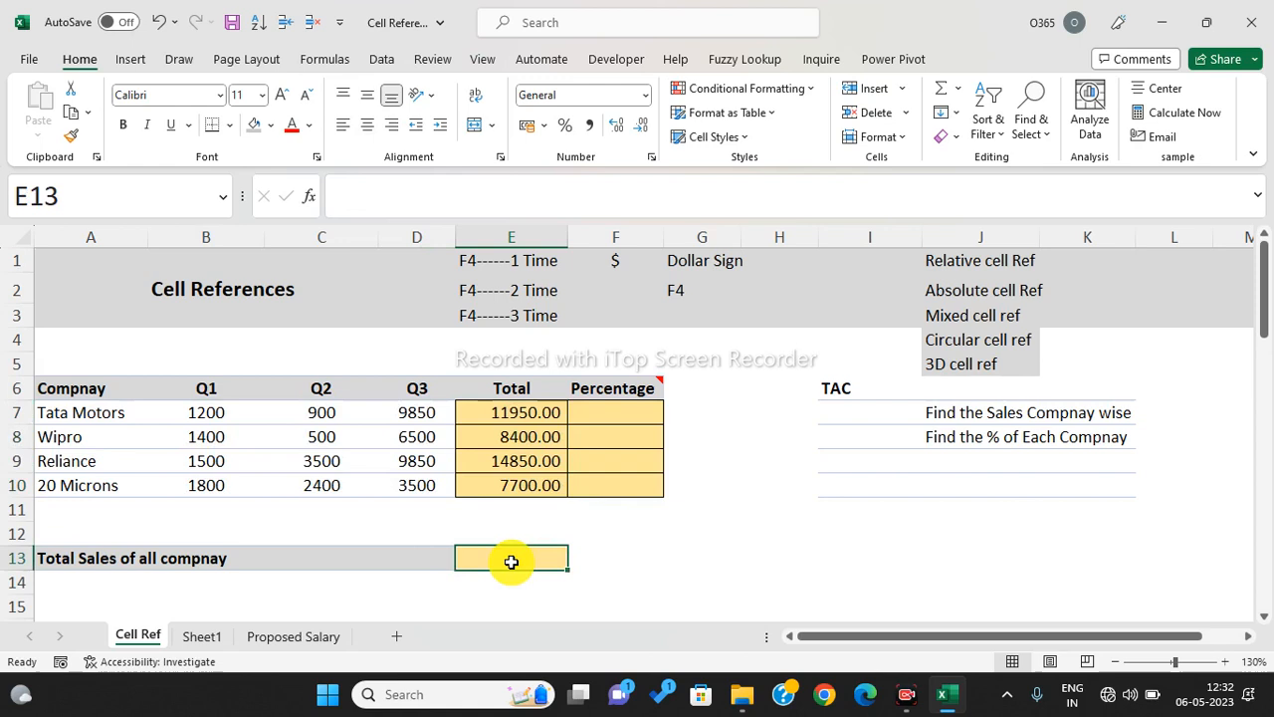
pyautogui.write('=suim')
pyautogui.press('BackSpace')
pyautogui.press('BackSpace')
pyautogui.write('m')
pyautogui.press('Tab')
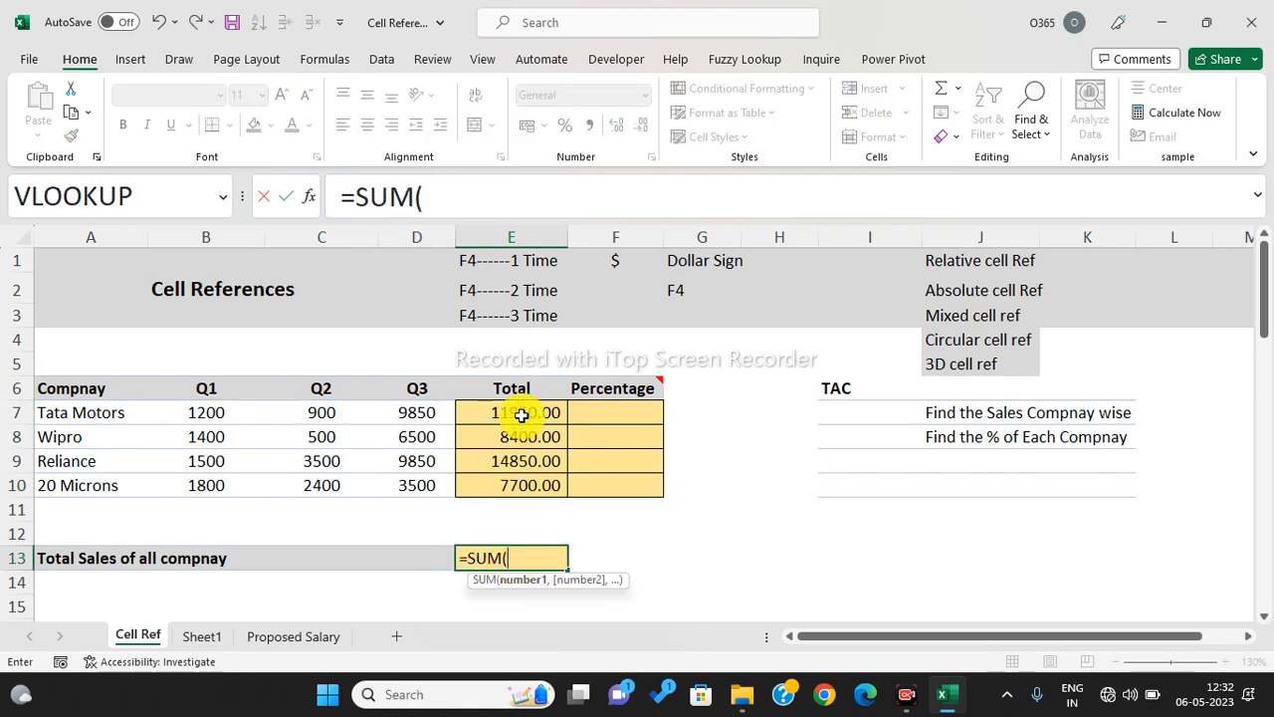
pyautogui.moveTo(521, 416); pyautogui.dragTo(532, 481)
pyautogui.press('Return')
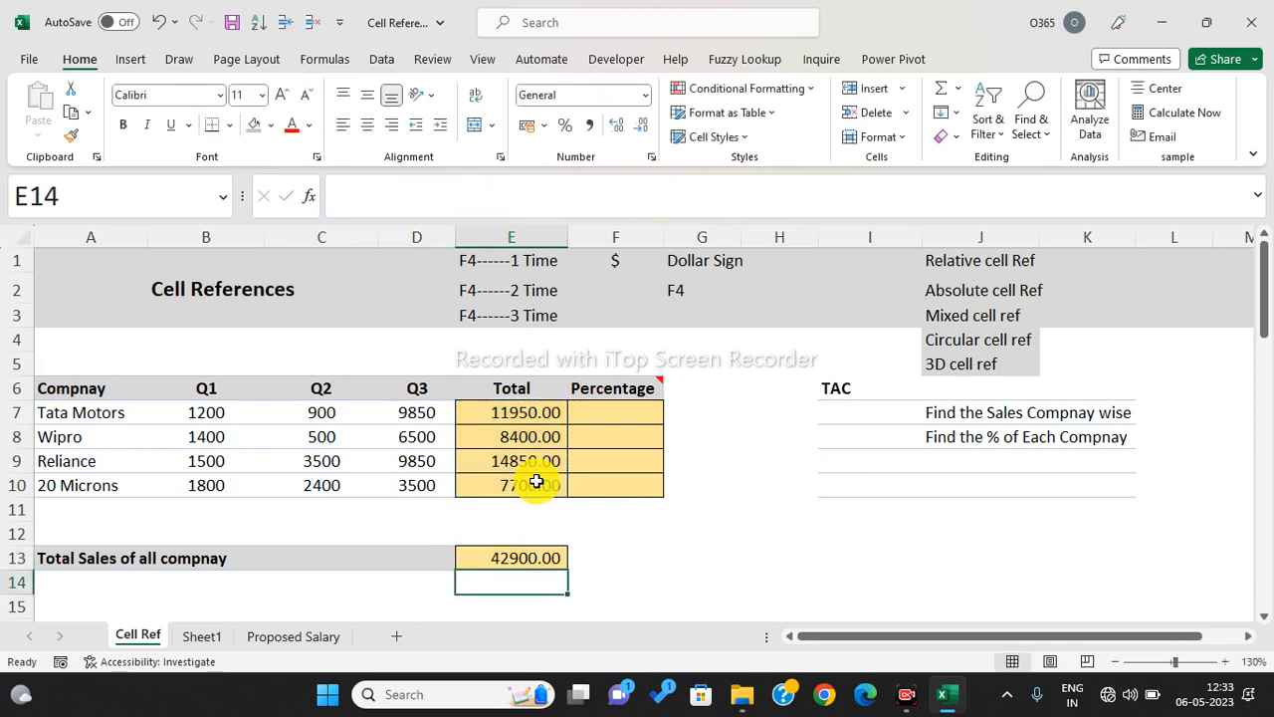
pyautogui.click(536, 558)
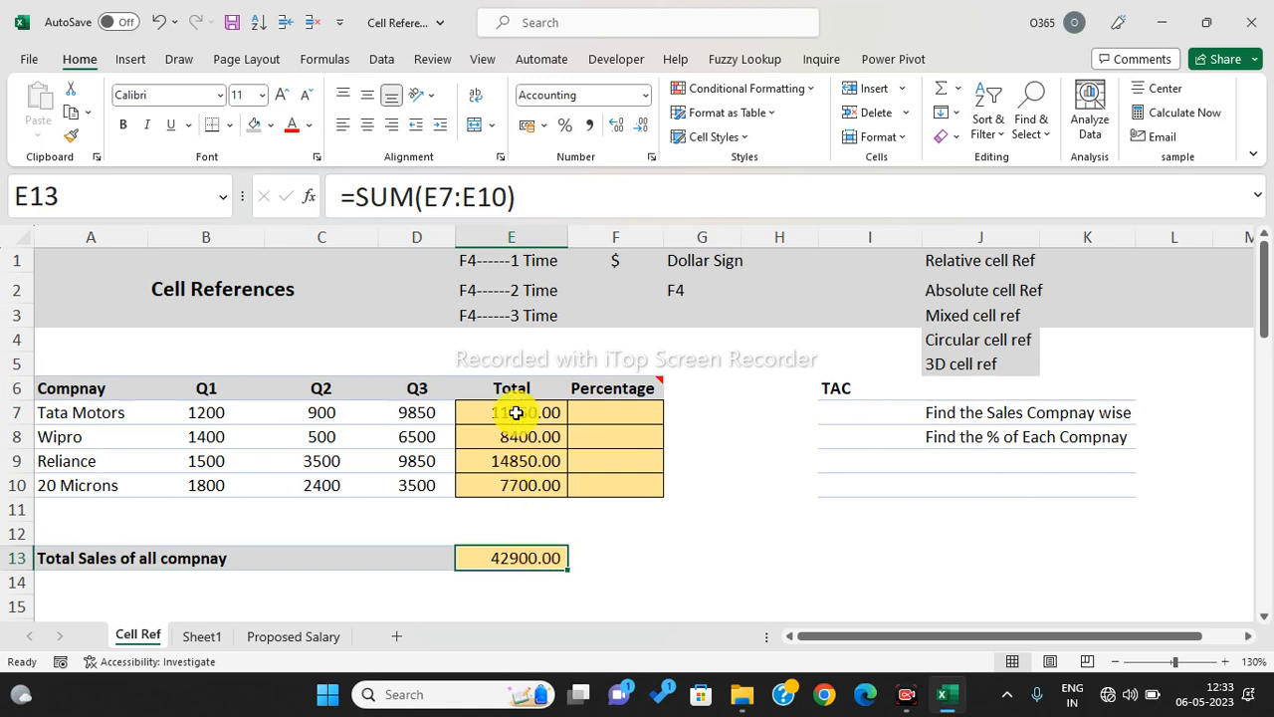
# - Build =E7/E13 in F7, dividing Tata Motors' total by the grand total
pyautogui.click(607, 409)
pyautogui.write('=')
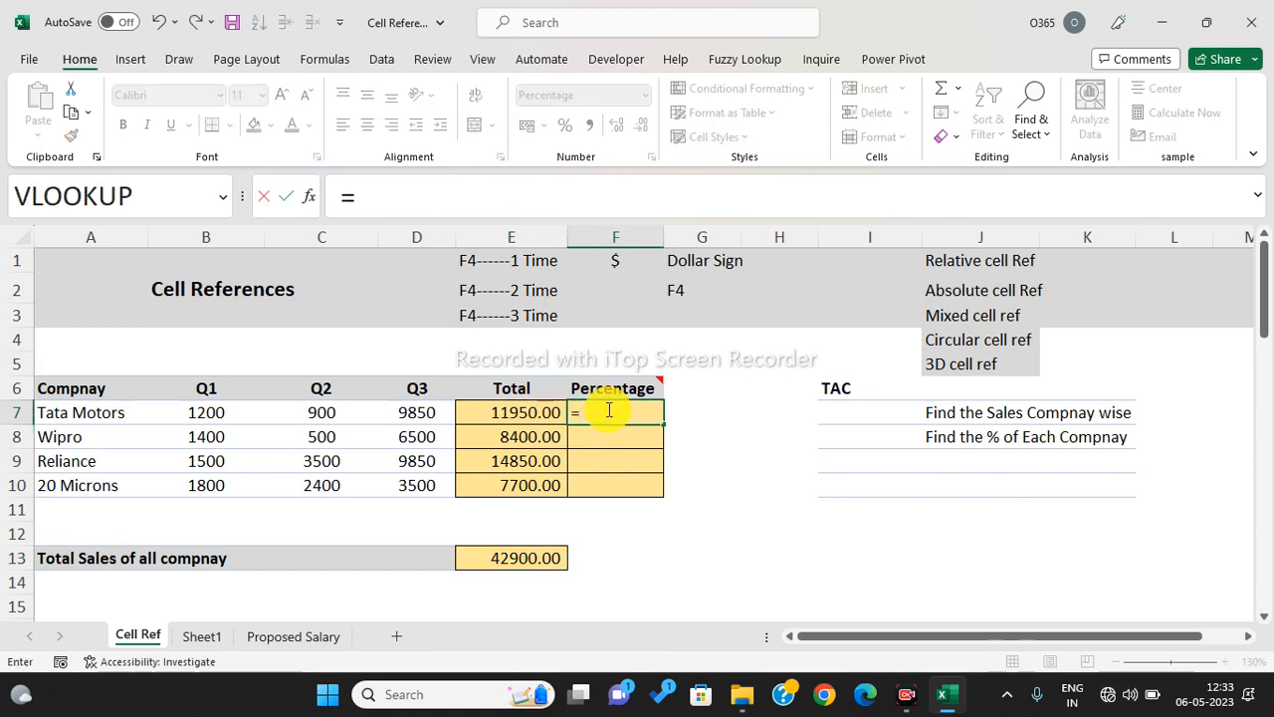
pyautogui.click(526, 416)
pyautogui.write('/')
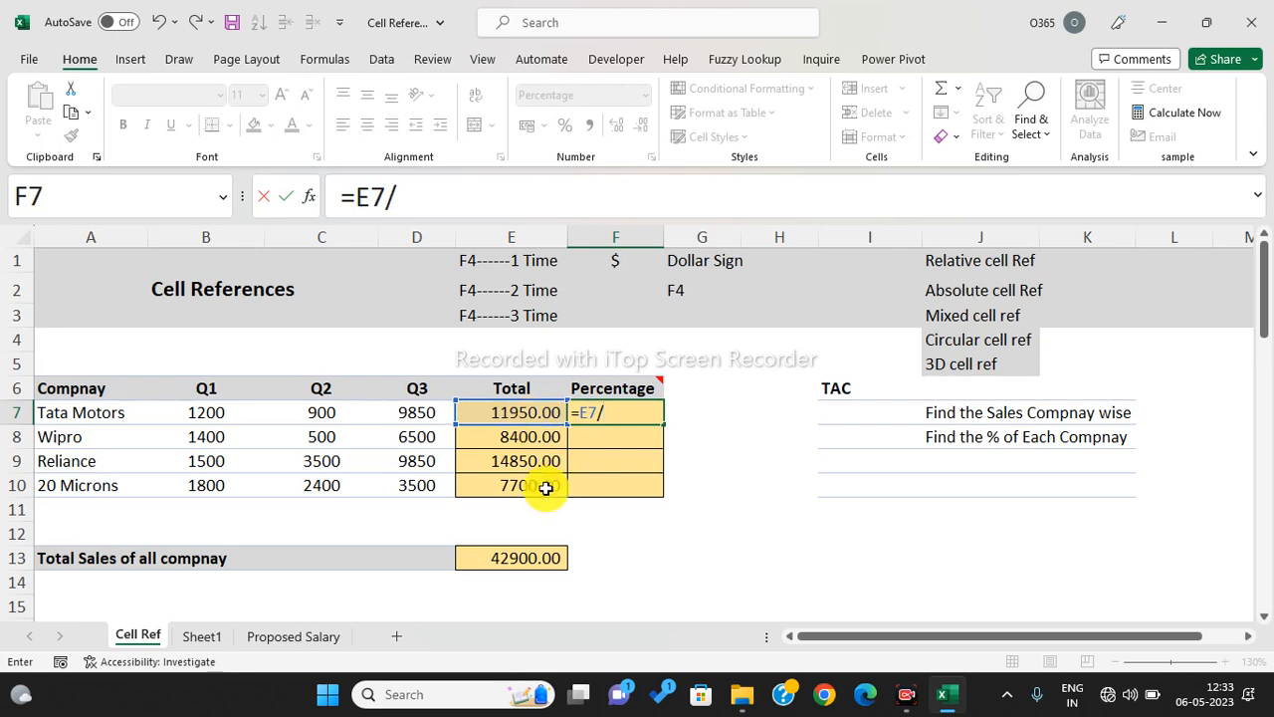
pyautogui.click(539, 559)
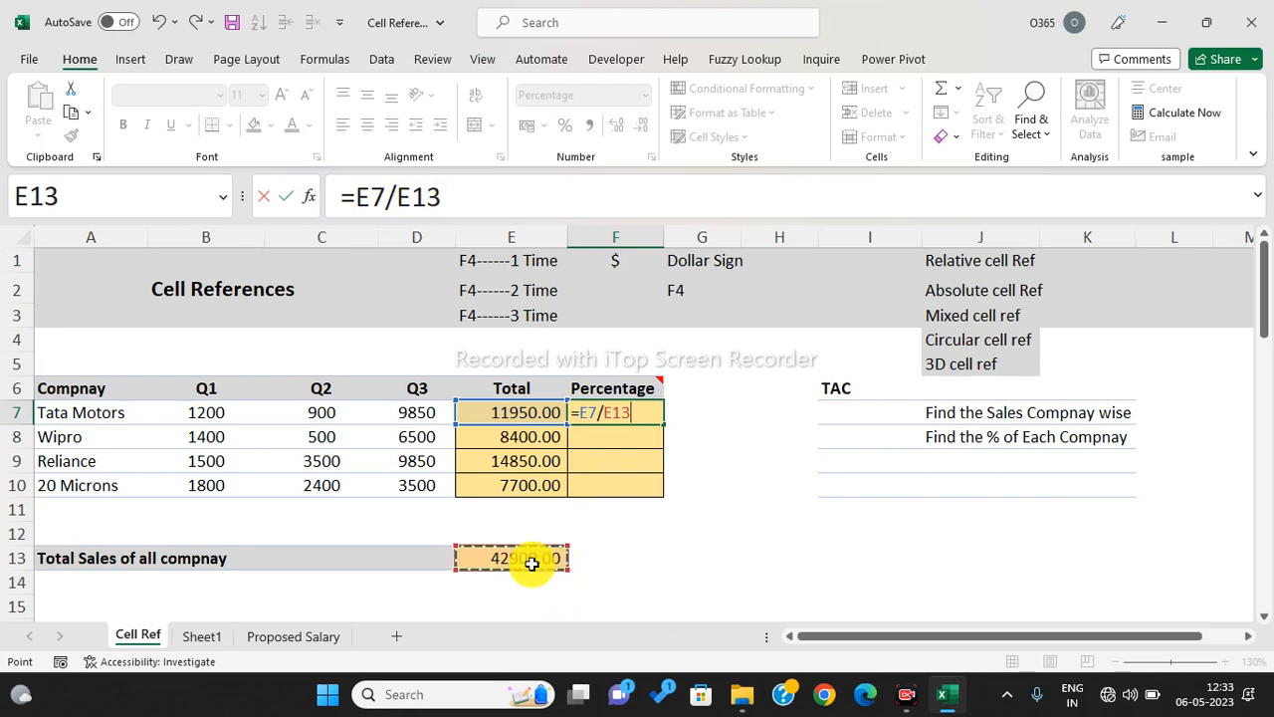
pyautogui.press('Right')
pyautogui.press('Right')
pyautogui.press('Right')
pyautogui.press('Right')
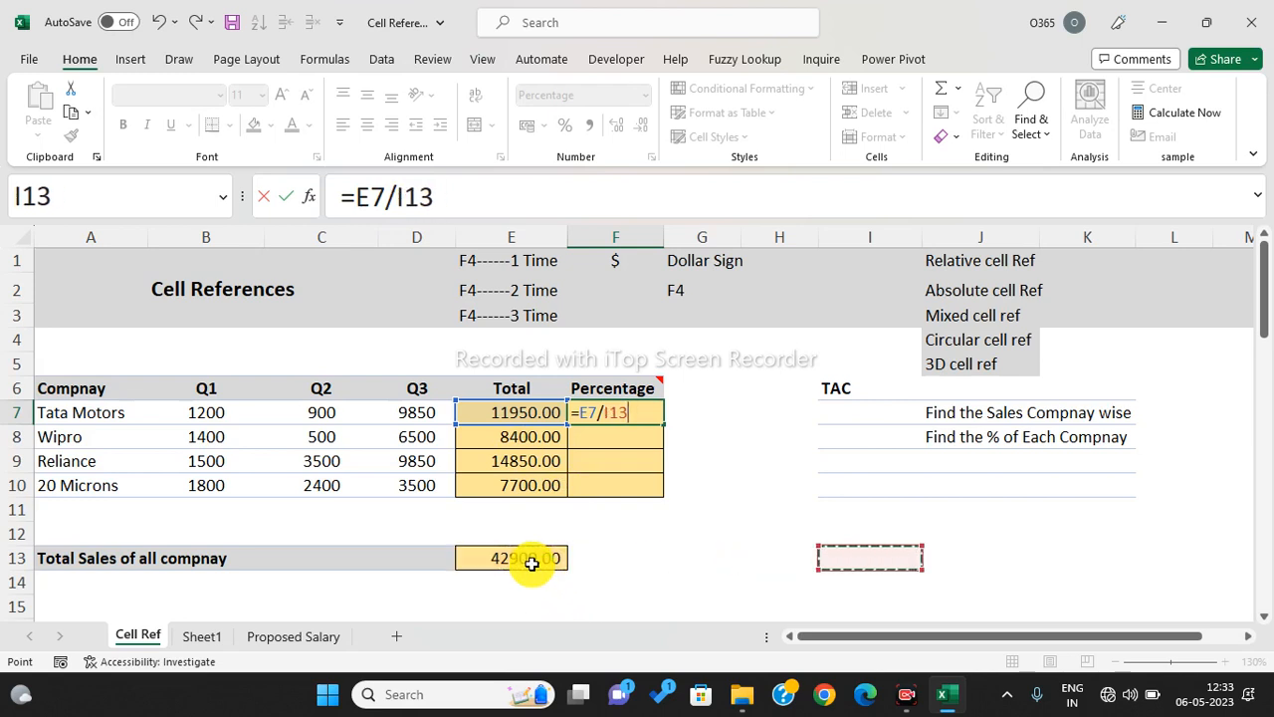
pyautogui.press('Left')
pyautogui.press('Left')
pyautogui.press('Left')
pyautogui.press('Left')
pyautogui.press('Down')
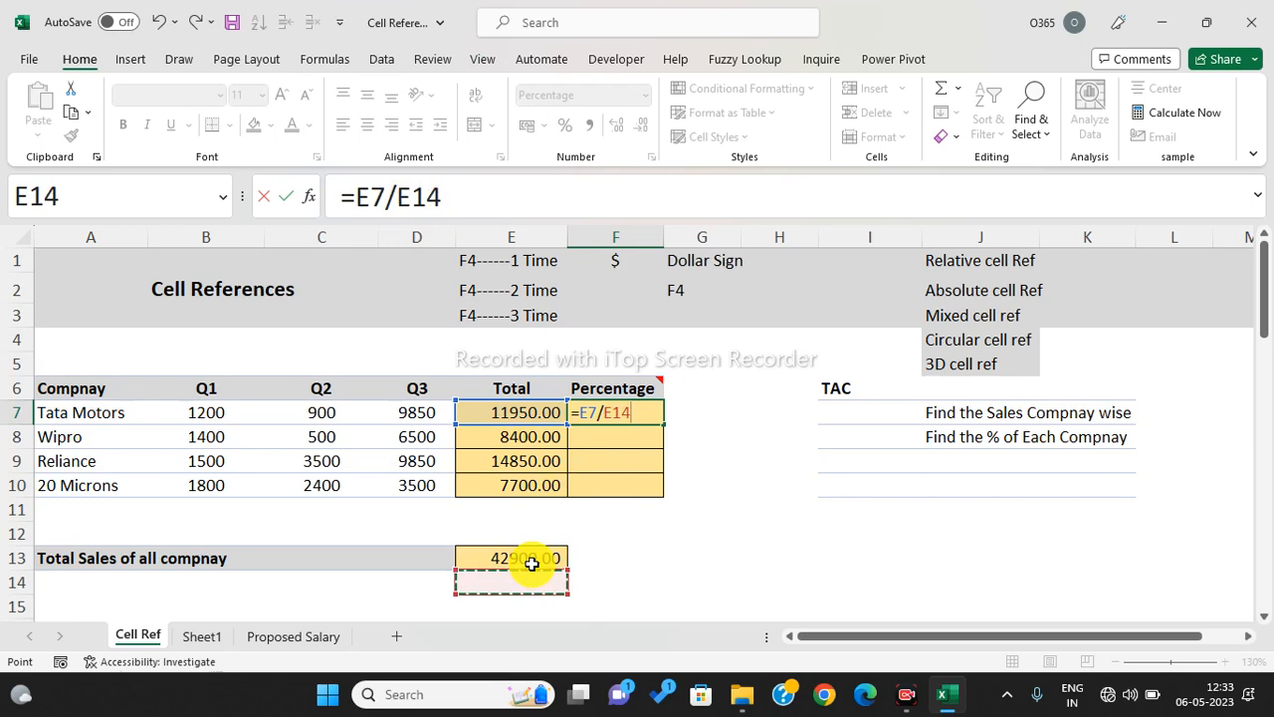
pyautogui.press('Down')
pyautogui.press('Down')
pyautogui.press('Down')
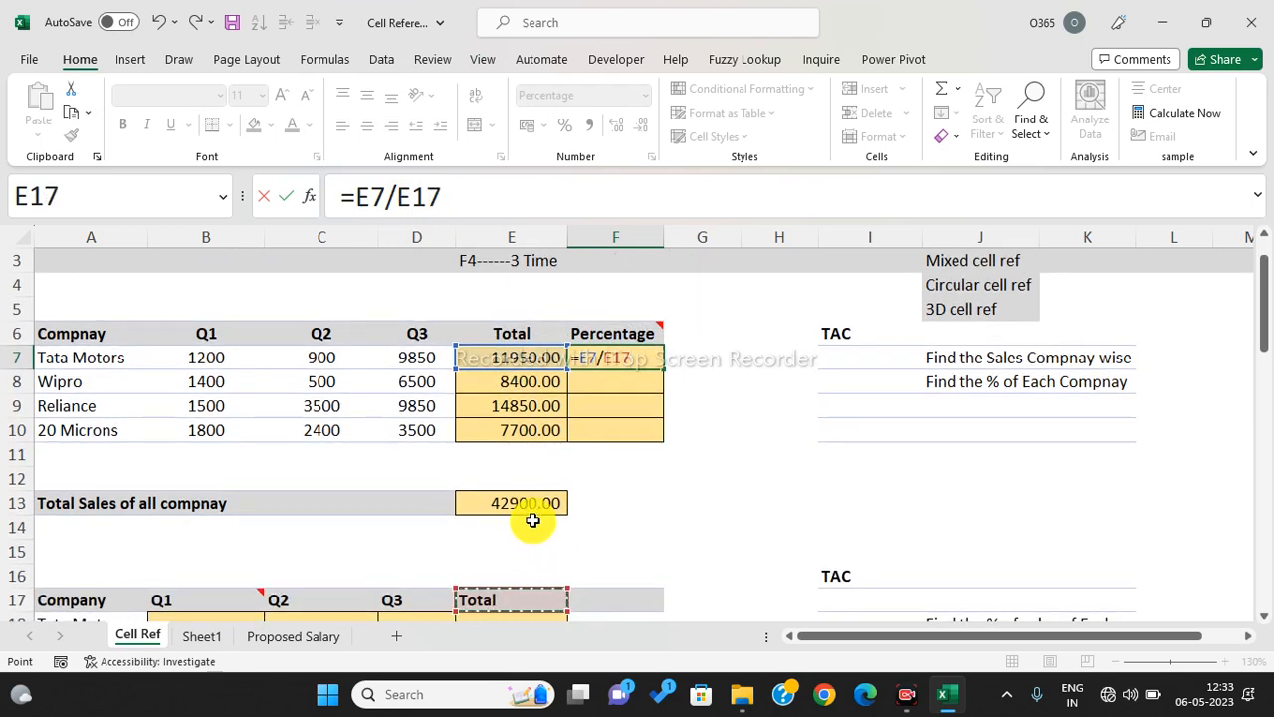
pyautogui.press('Up')
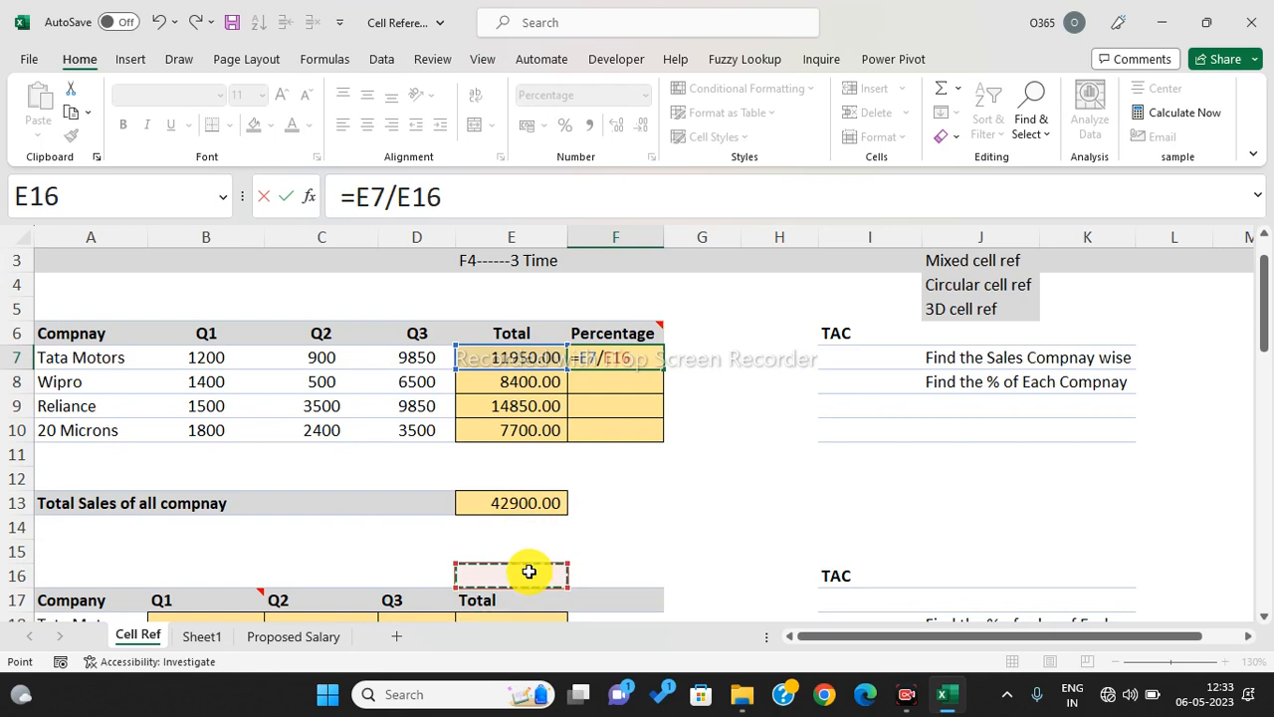
pyautogui.press('Up')
pyautogui.press('Up')
pyautogui.press('Up')
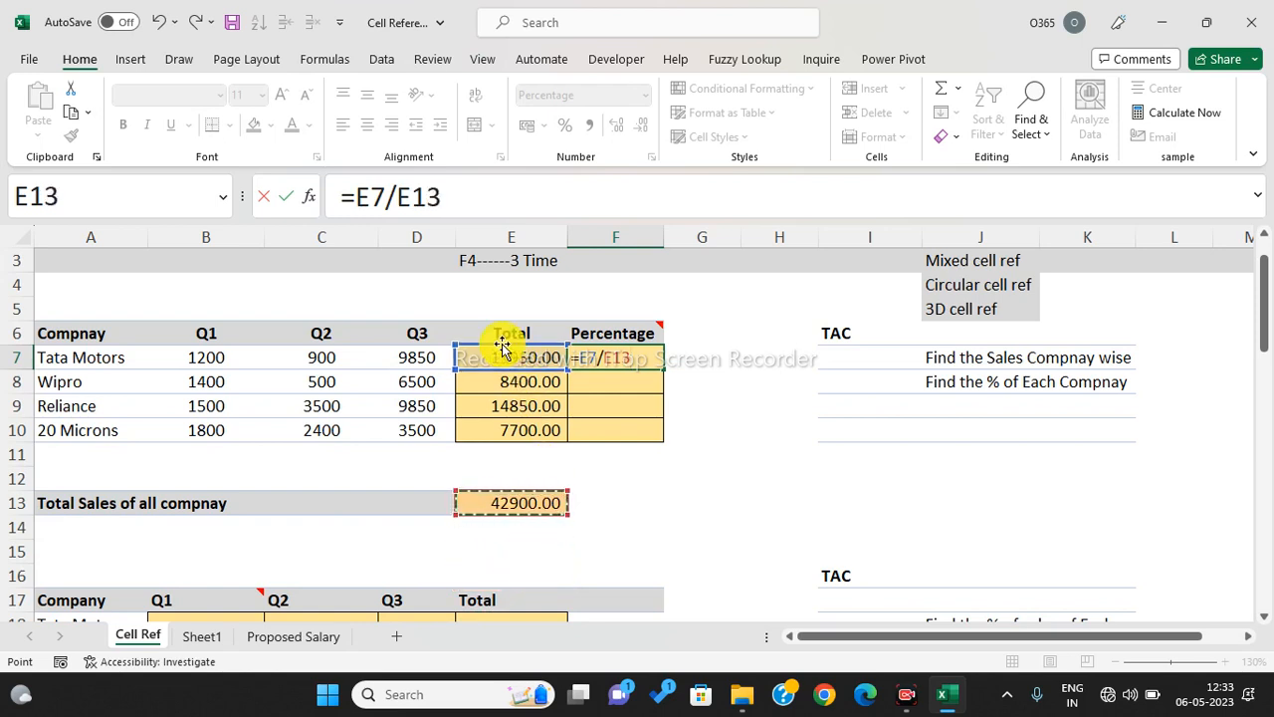
# - Lock the divisor as $E$13 and copy =E7/$E$13 down to F10 (28%, 20%, 35%, 18%)
pyautogui.click(401, 197)
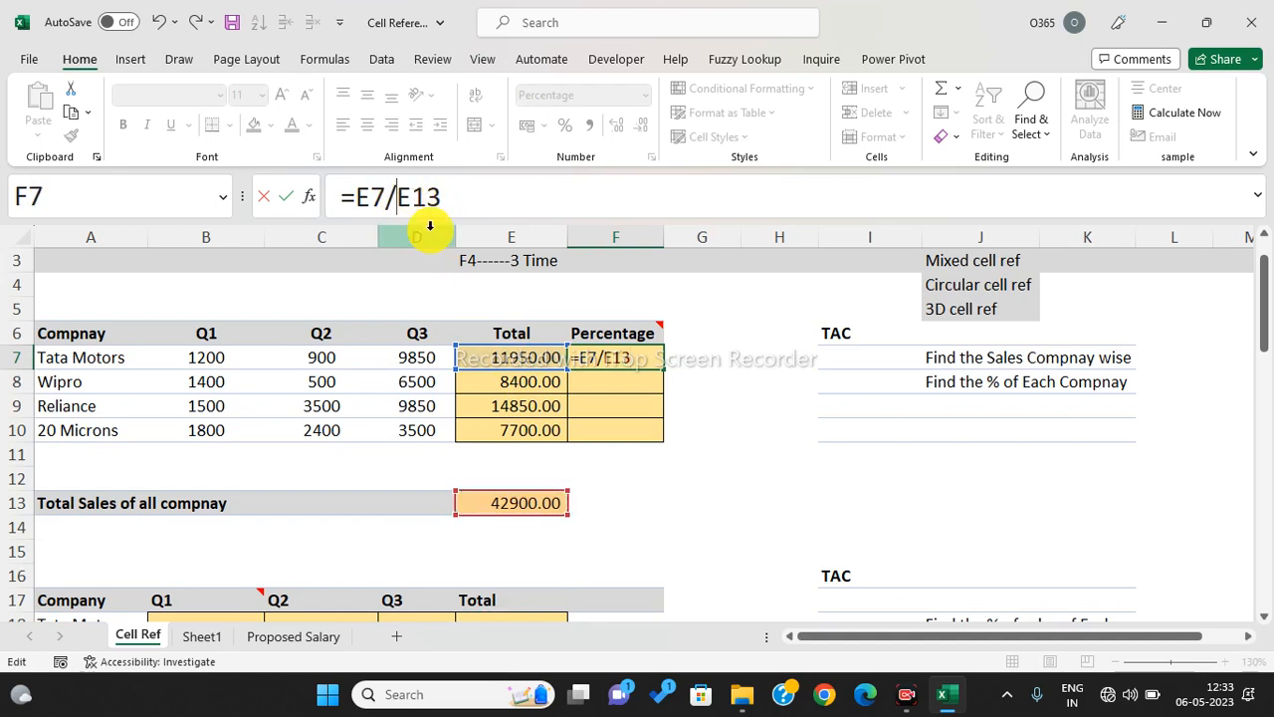
pyautogui.write('$')
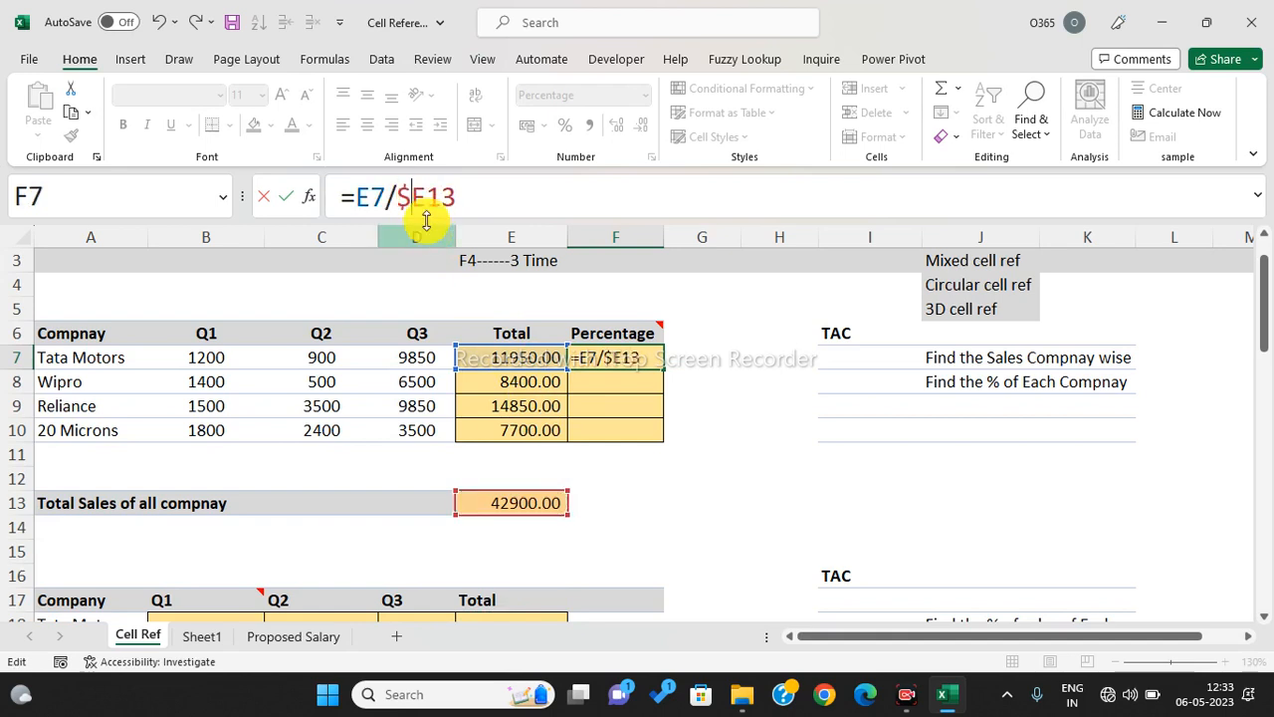
pyautogui.click(430, 197)
pyautogui.write('$')
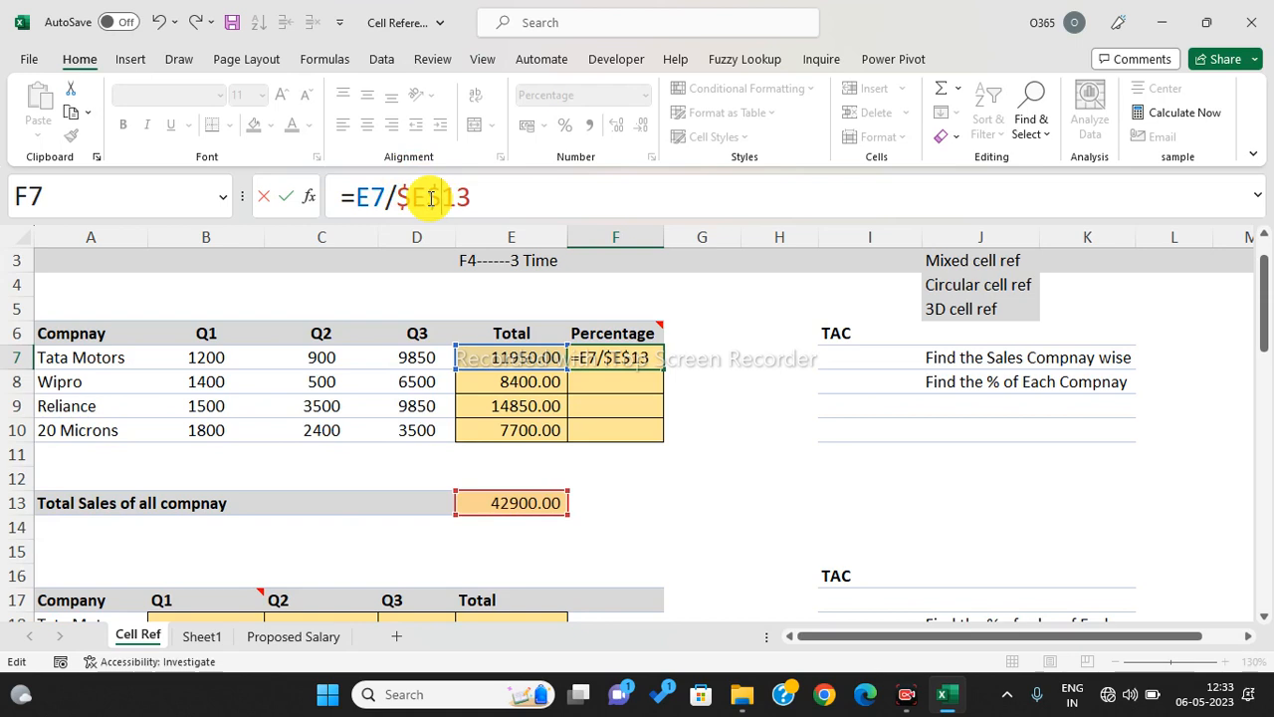
pyautogui.press('Return')
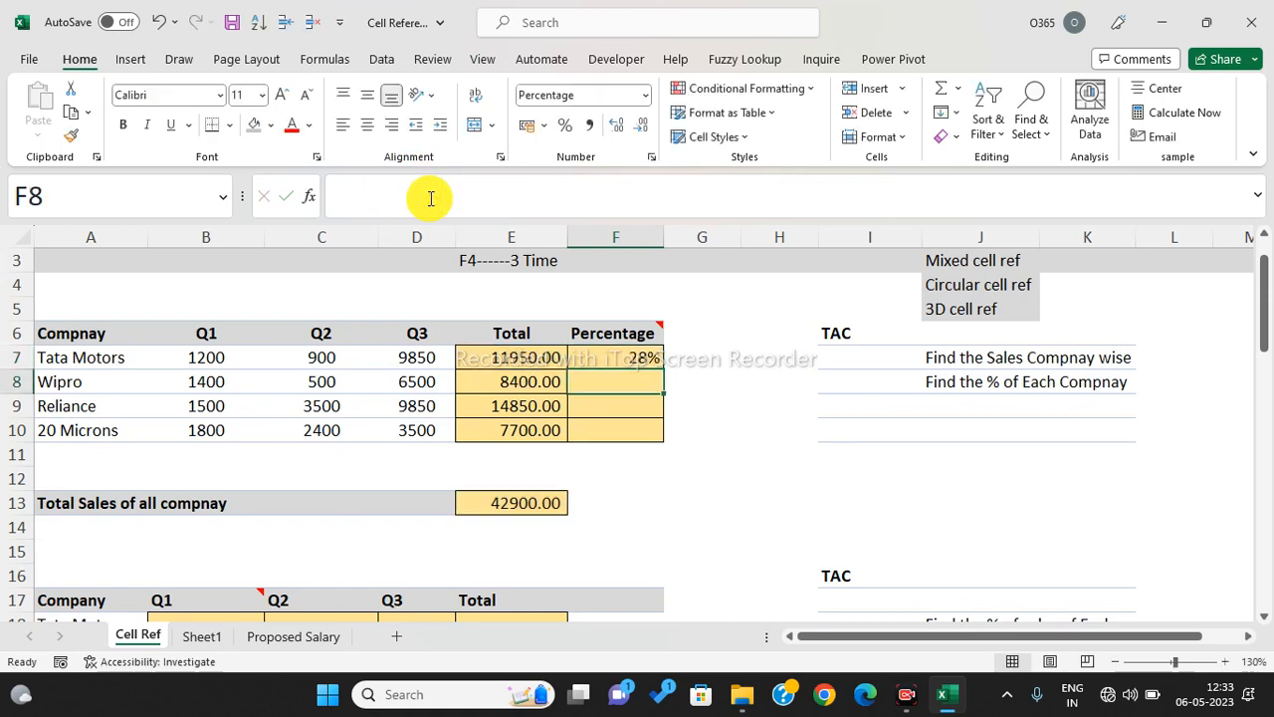
pyautogui.click(637, 359)
pyautogui.moveTo(660, 372); pyautogui.dragTo(664, 438)
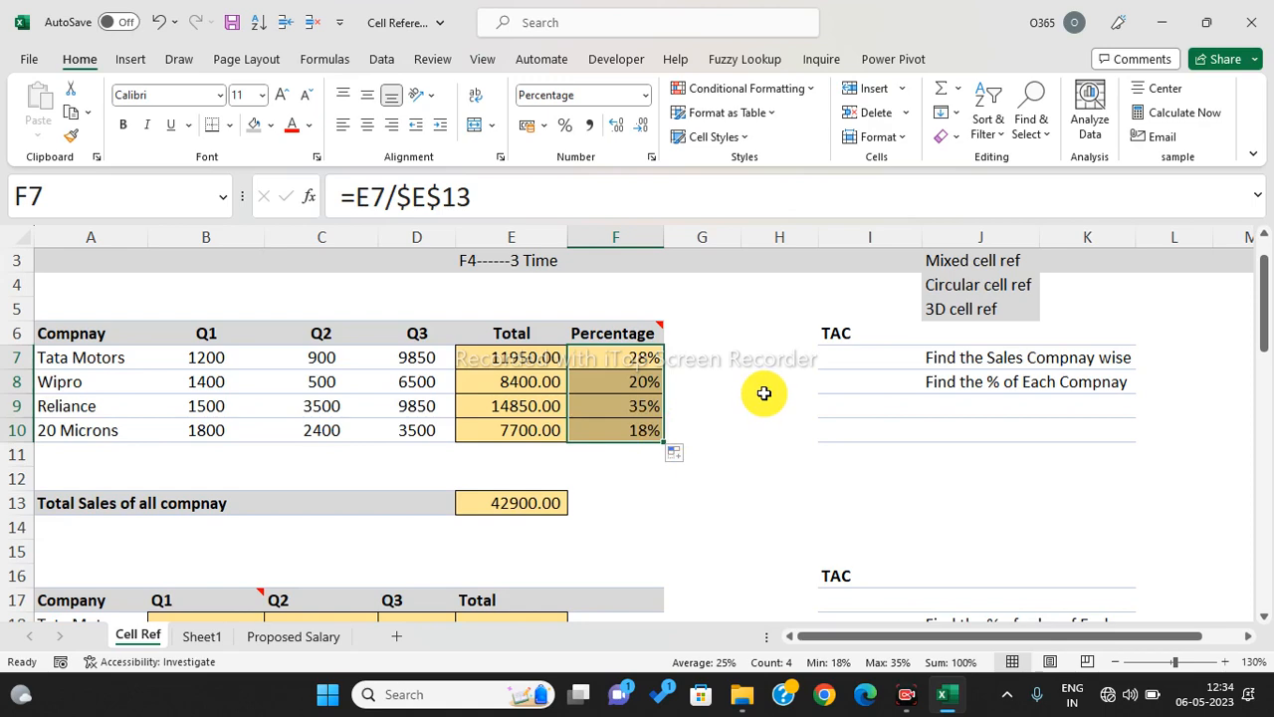
pyautogui.scroll(-1, 763, 392)
# - Review Tata Motors' quarterly sales and the SUM total in E7 before entering the share formulas
pyautogui.click(800, 397)
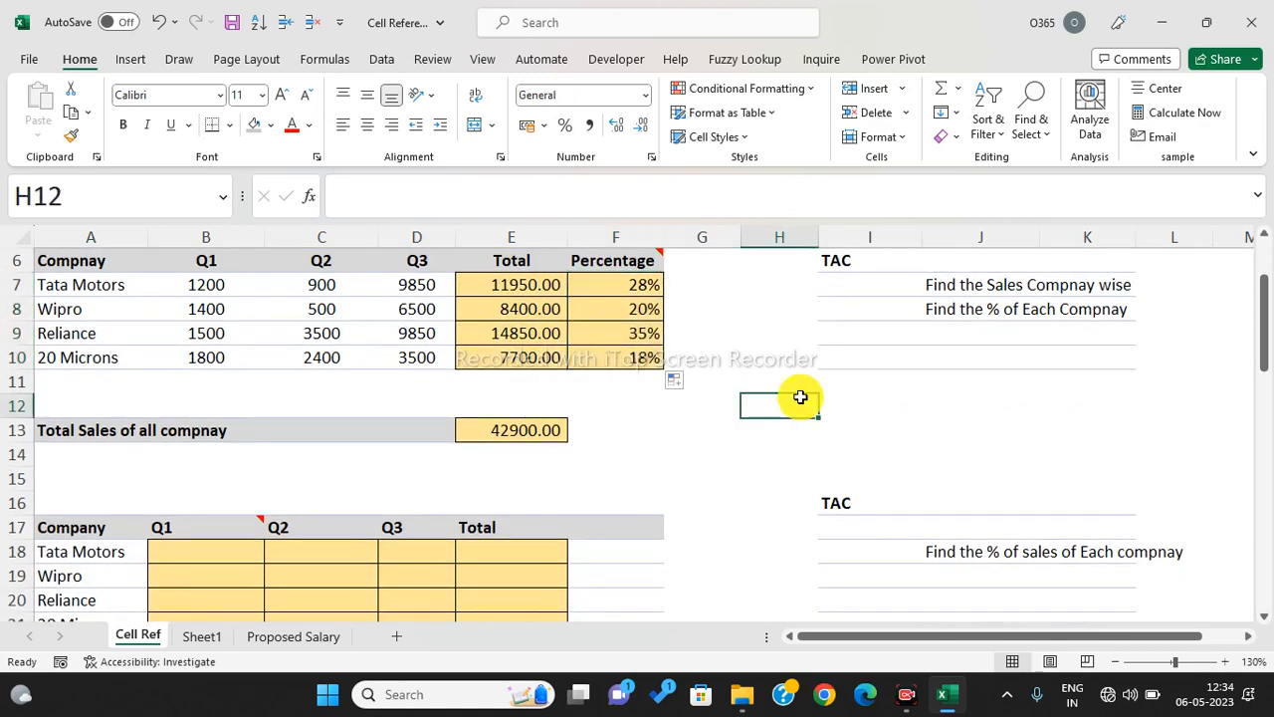
pyautogui.moveTo(108, 285); pyautogui.dragTo(643, 283)
pyautogui.click(643, 283)
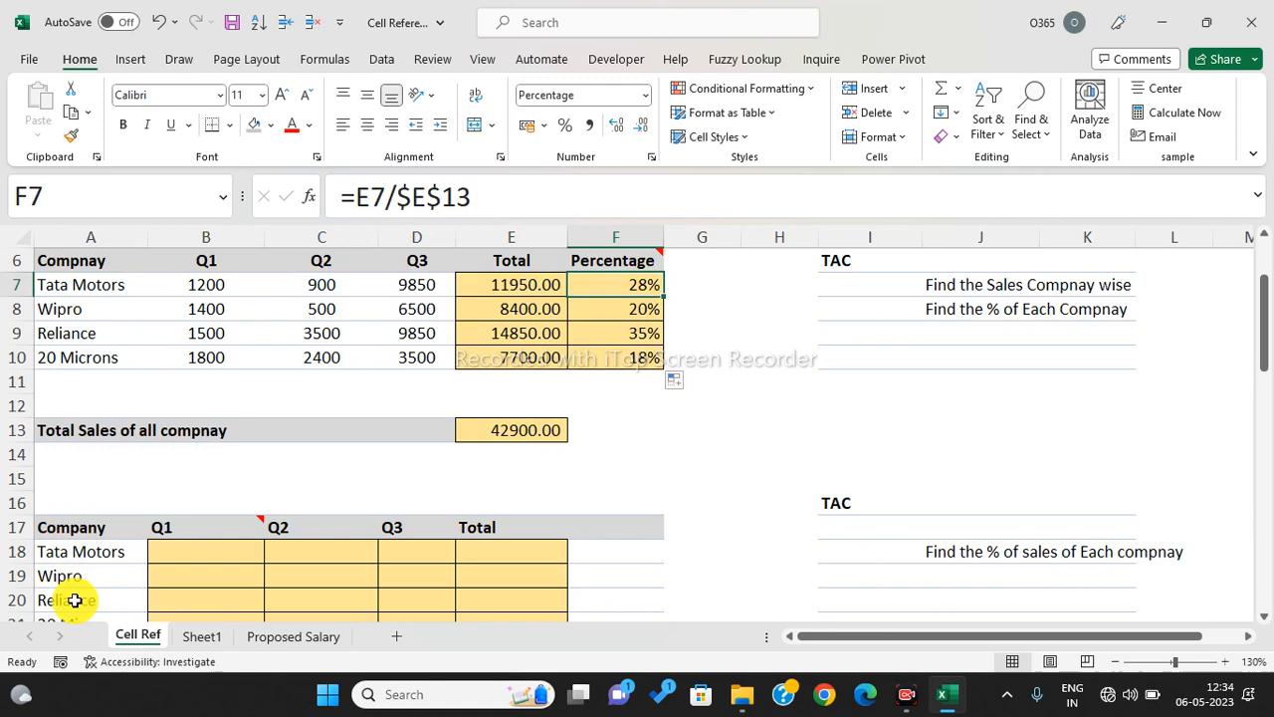
pyautogui.click(91, 552)
pyautogui.click(198, 549)
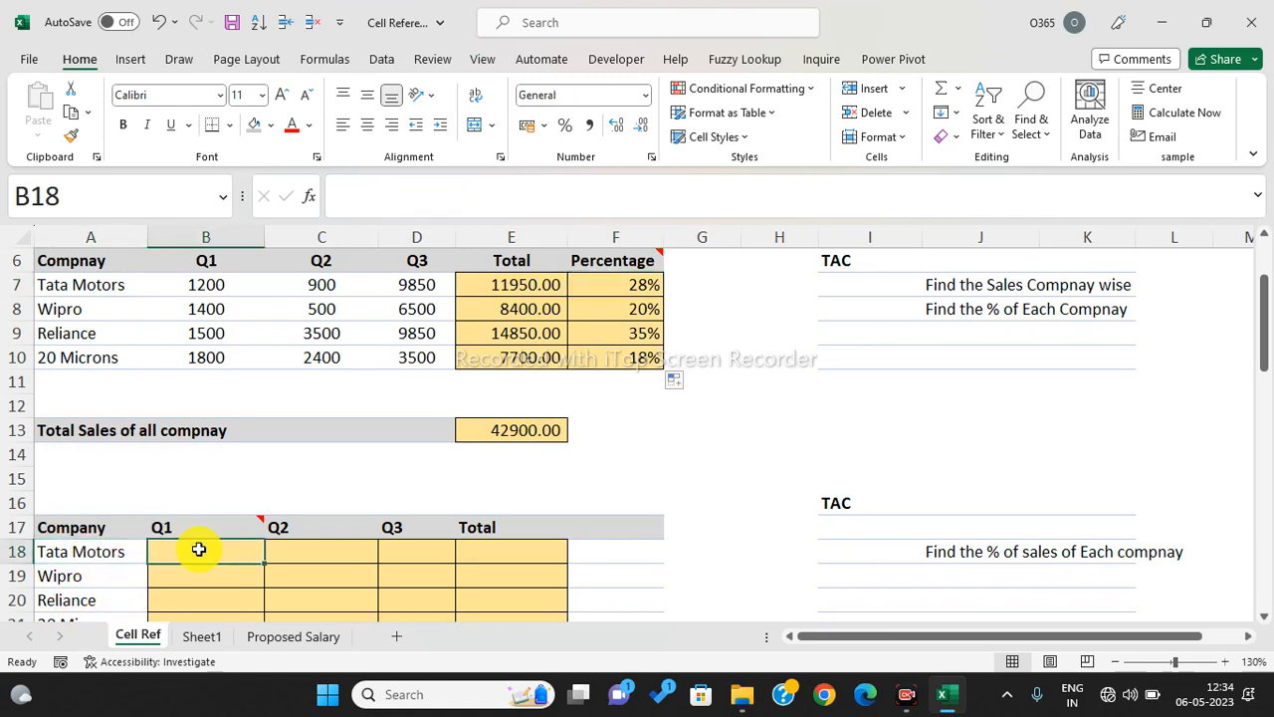
pyautogui.click(526, 287)
pyautogui.click(193, 290)
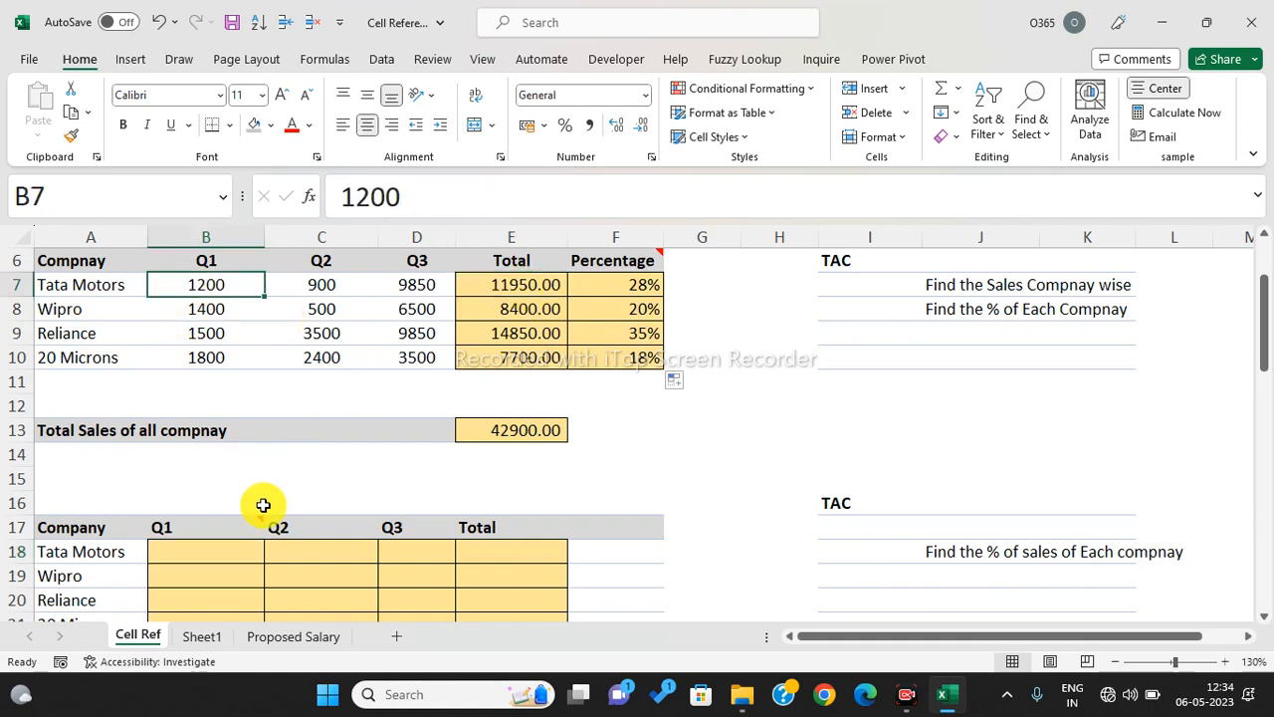
pyautogui.click(225, 549)
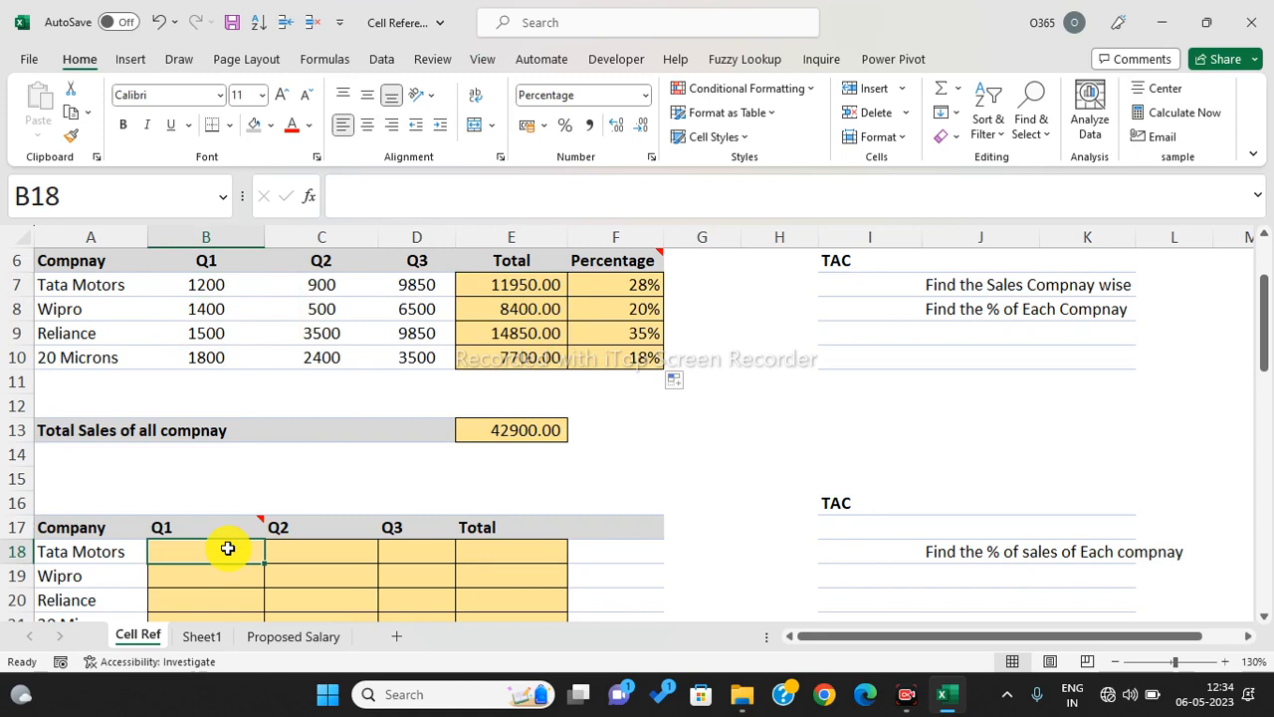
# - Enter Tata Motors' Q1 share in B18 as =B7/$E7
pyautogui.write('=')
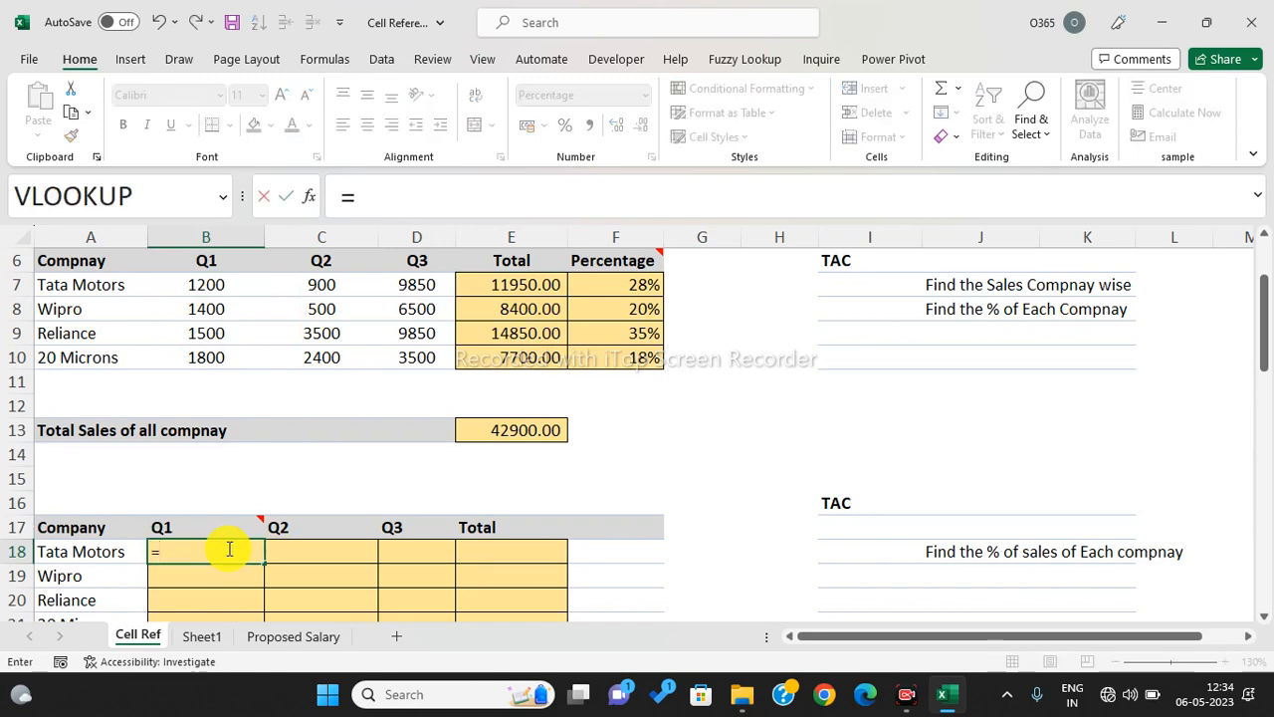
pyautogui.click(205, 292)
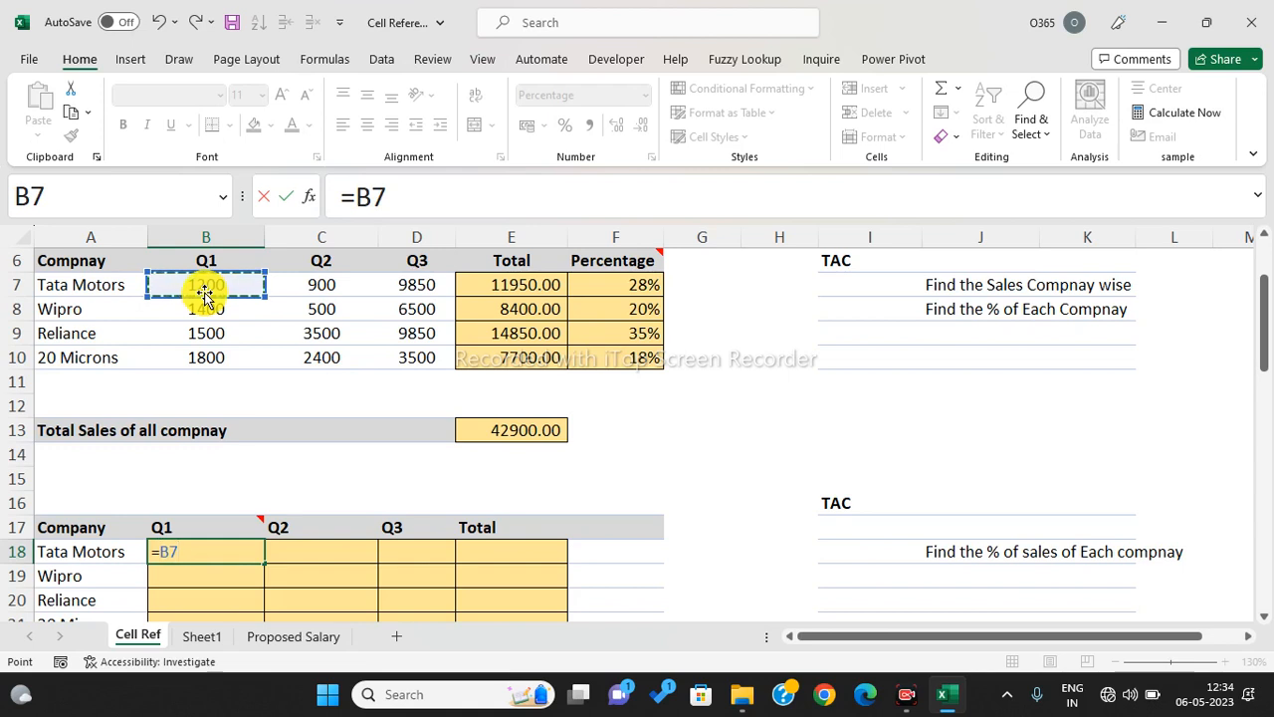
pyautogui.write('/')
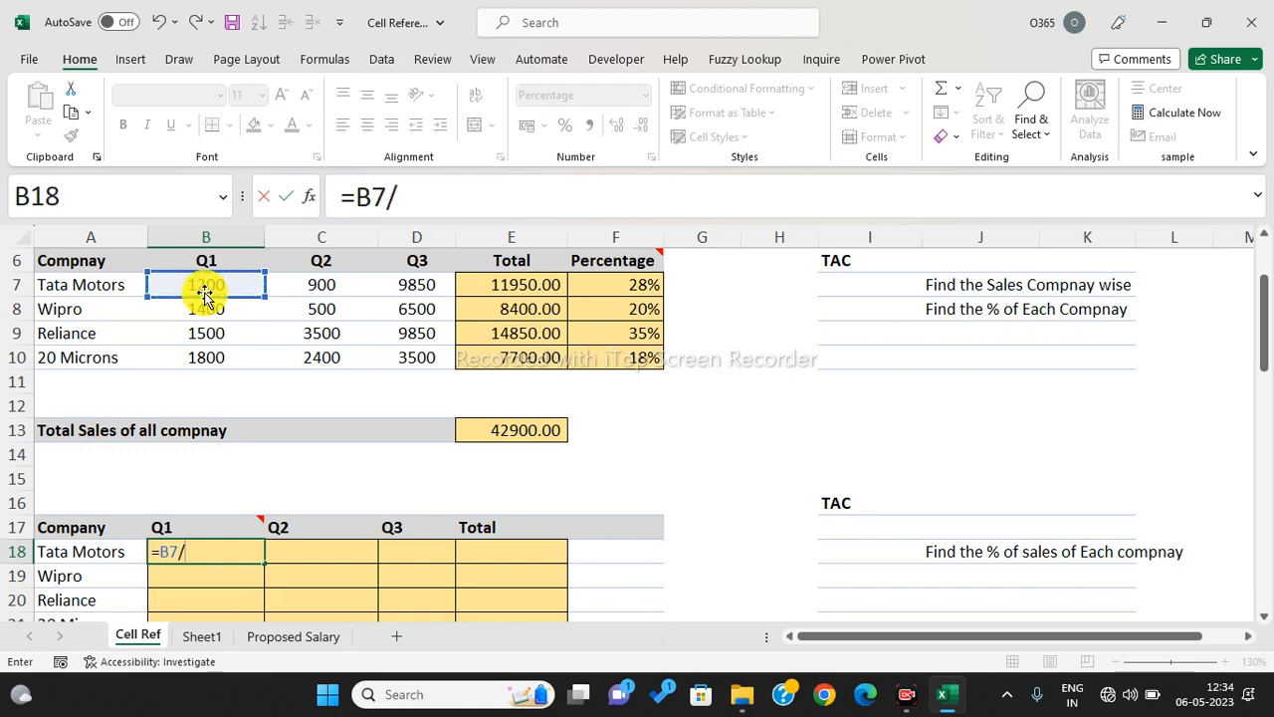
pyautogui.click(483, 285)
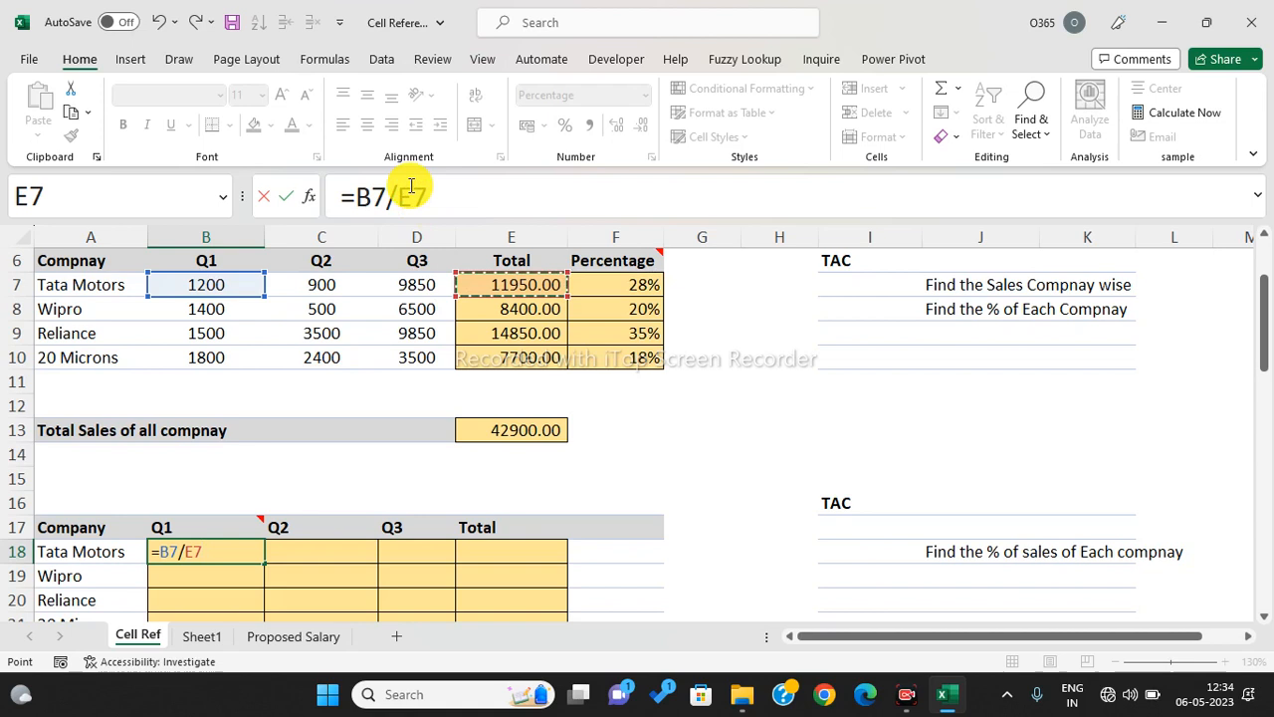
pyautogui.press('Right')
pyautogui.press('Right')
pyautogui.press('Right')
pyautogui.press('Right')
pyautogui.press('Right')
pyautogui.press('Right')
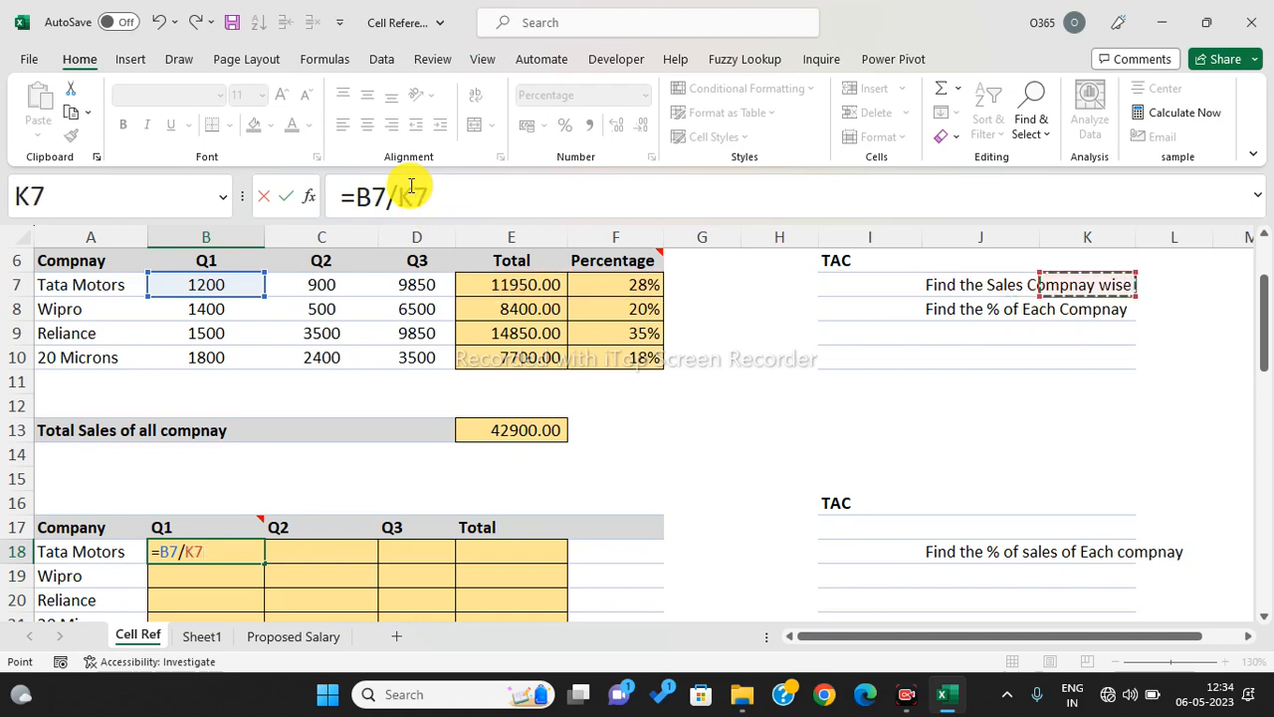
pyautogui.press('Left')
pyautogui.press('Left')
pyautogui.press('Left')
pyautogui.press('Left')
pyautogui.press('Left')
pyautogui.press('Left')
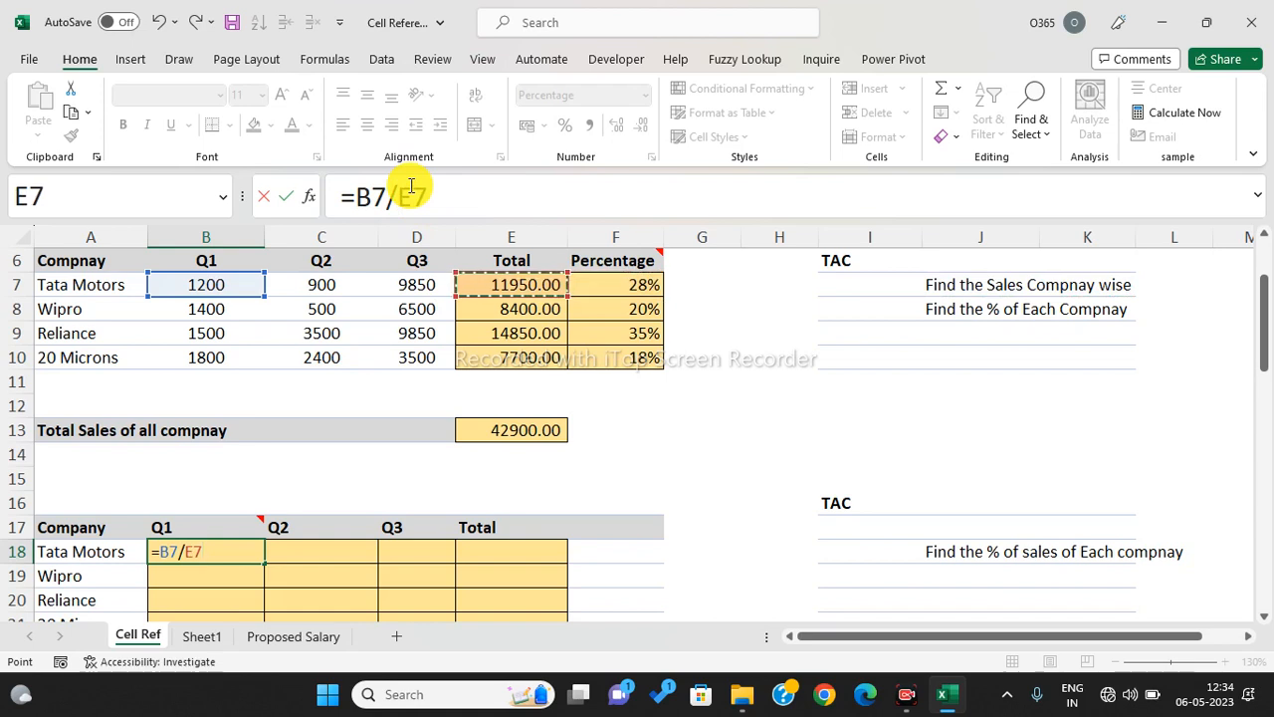
pyautogui.press('Down')
pyautogui.press('Down')
pyautogui.press('Down')
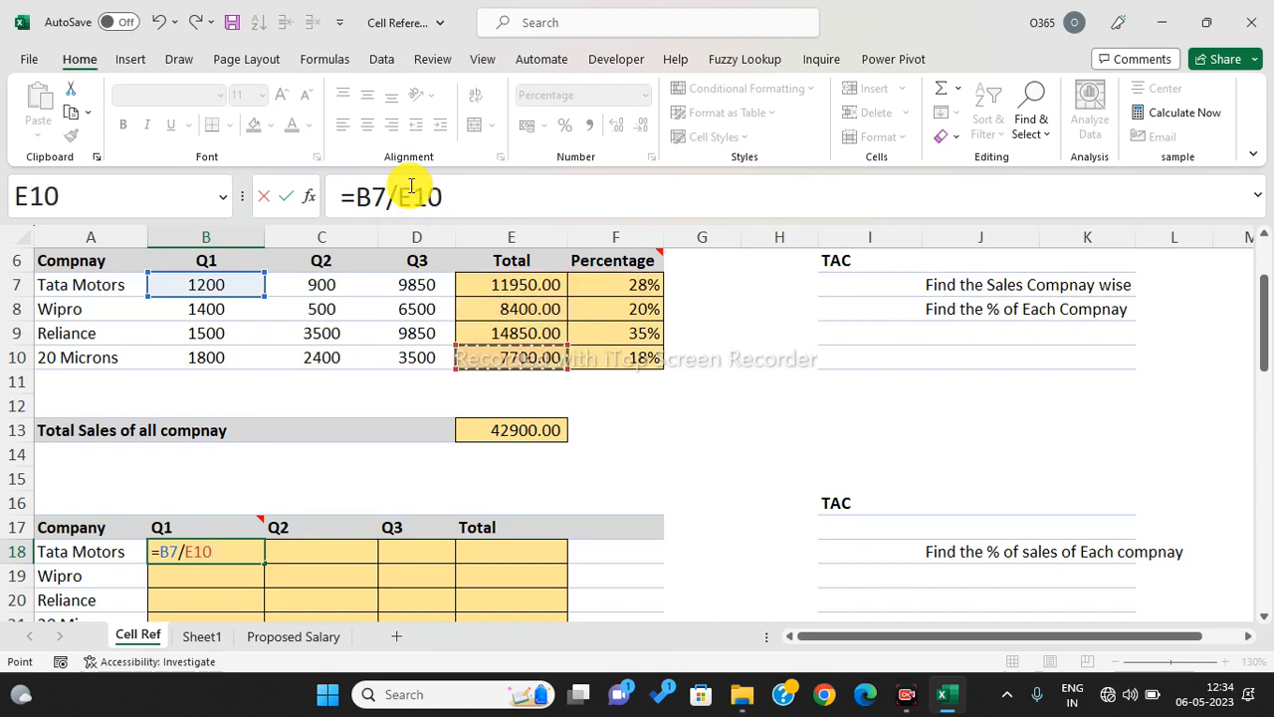
pyautogui.press('Up')
pyautogui.press('Up')
pyautogui.press('Up')
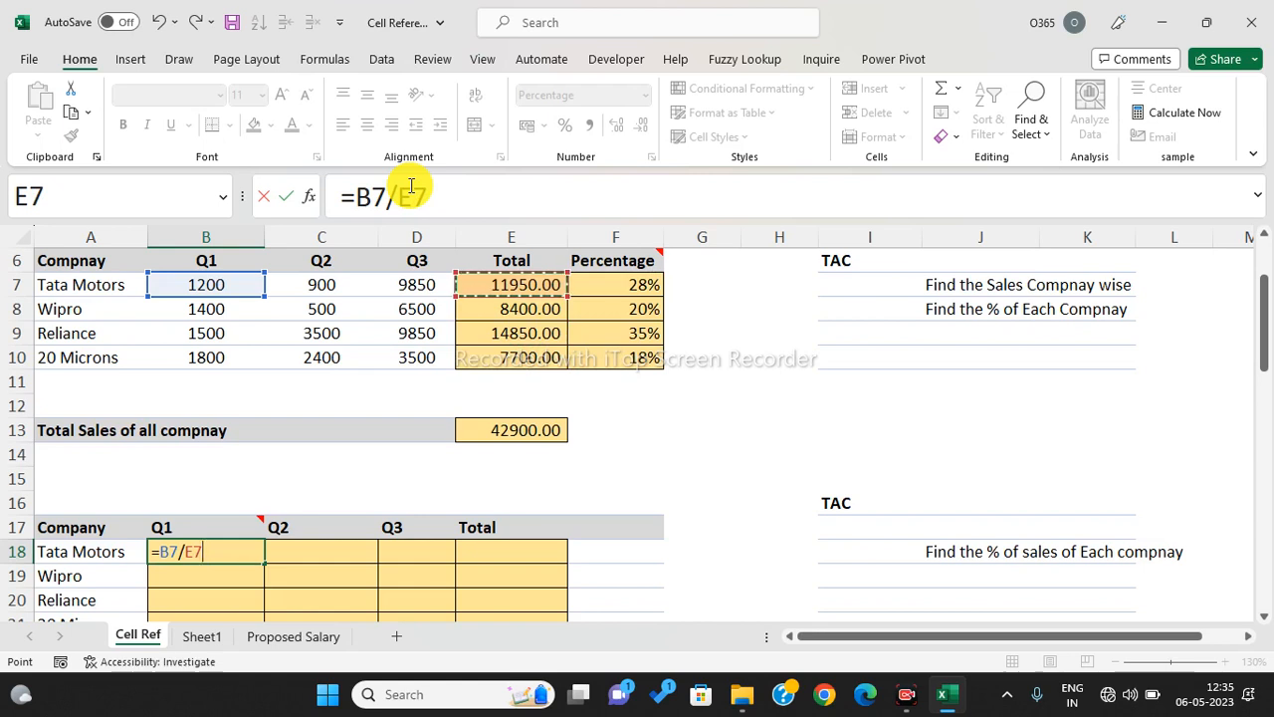
pyautogui.press('Down')
pyautogui.press('Down')
pyautogui.press('Up')
pyautogui.press('Up')
pyautogui.click(398, 194)
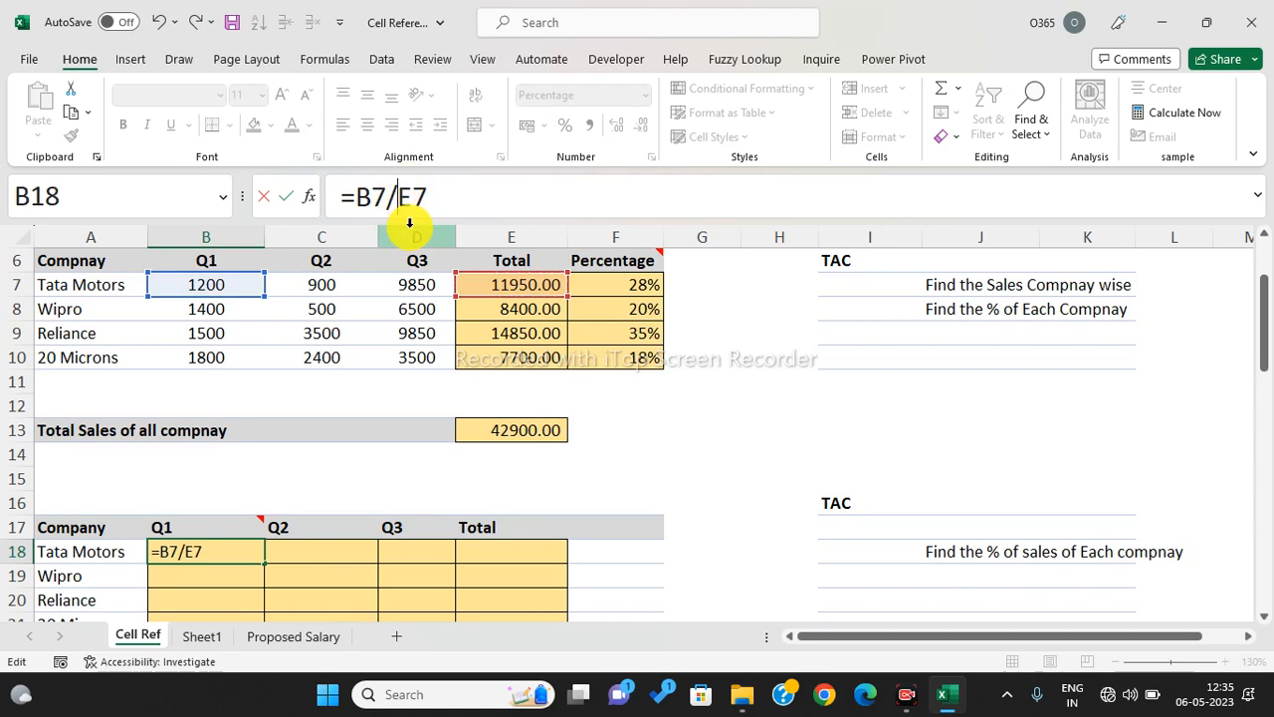
pyautogui.write('$')
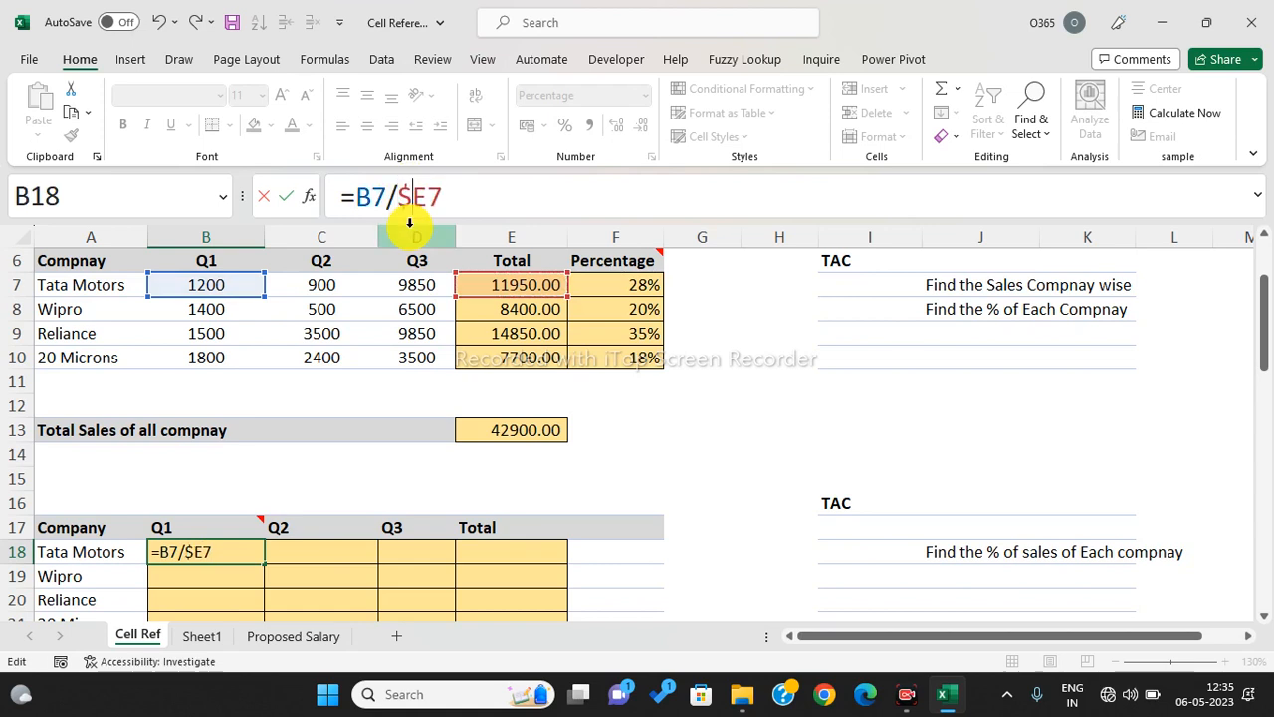
pyautogui.press('Return')
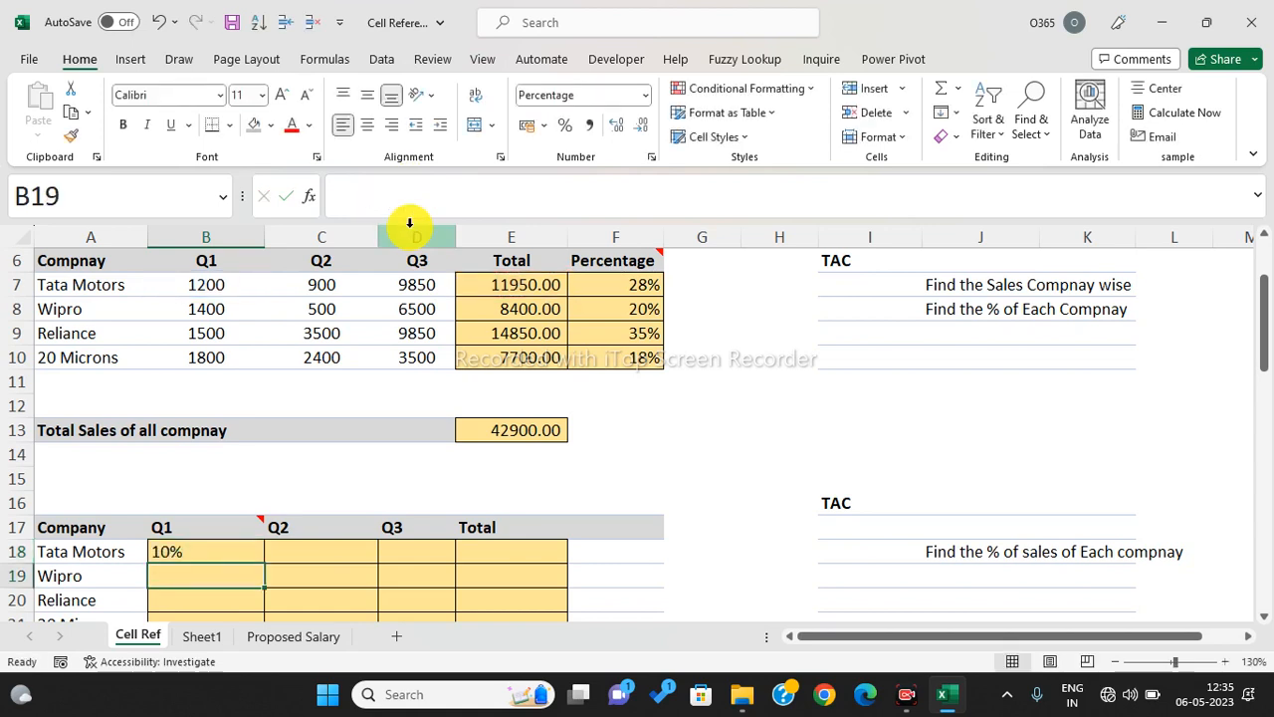
# - Fill the share formula down to row 21 and across through column D
pyautogui.press('Up')
pyautogui.hotkey('shift', 'Down')
pyautogui.hotkey('shift', 'Down')
pyautogui.hotkey('shift', 'Down')
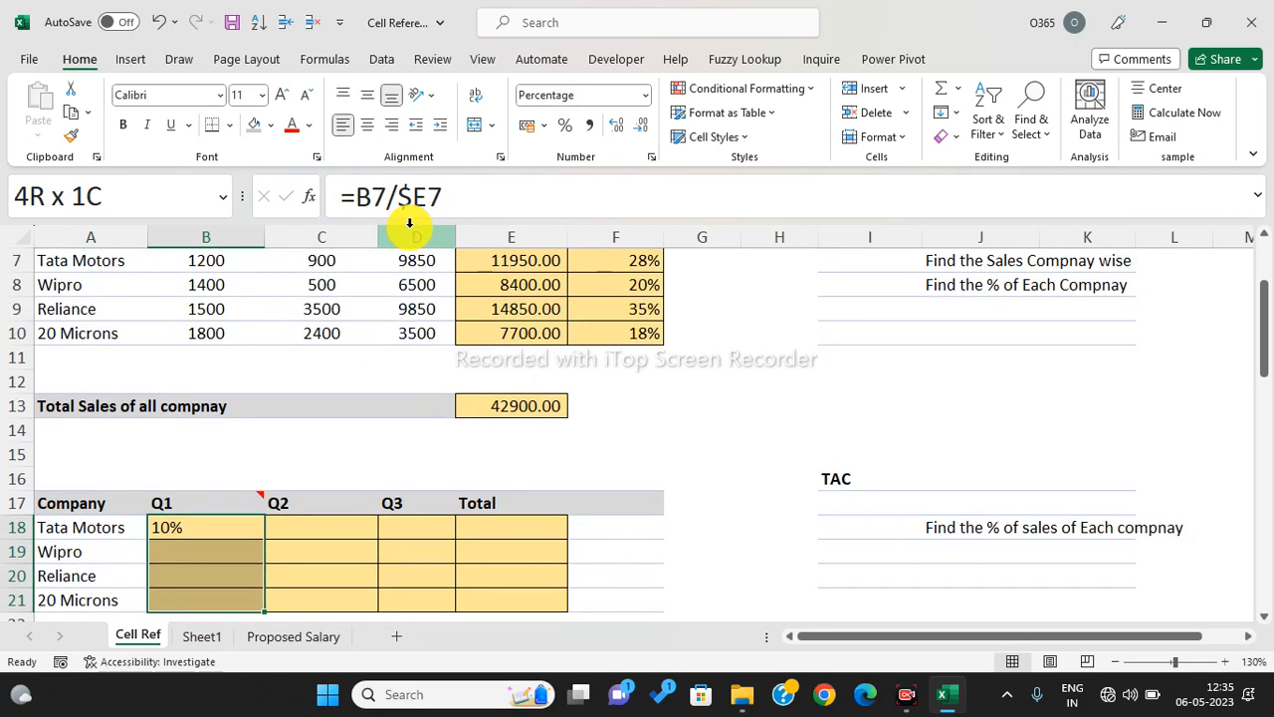
pyautogui.hotkey('ctrl', 'd')
pyautogui.hotkey('shift', 'Right')
pyautogui.hotkey('shift', 'Right')
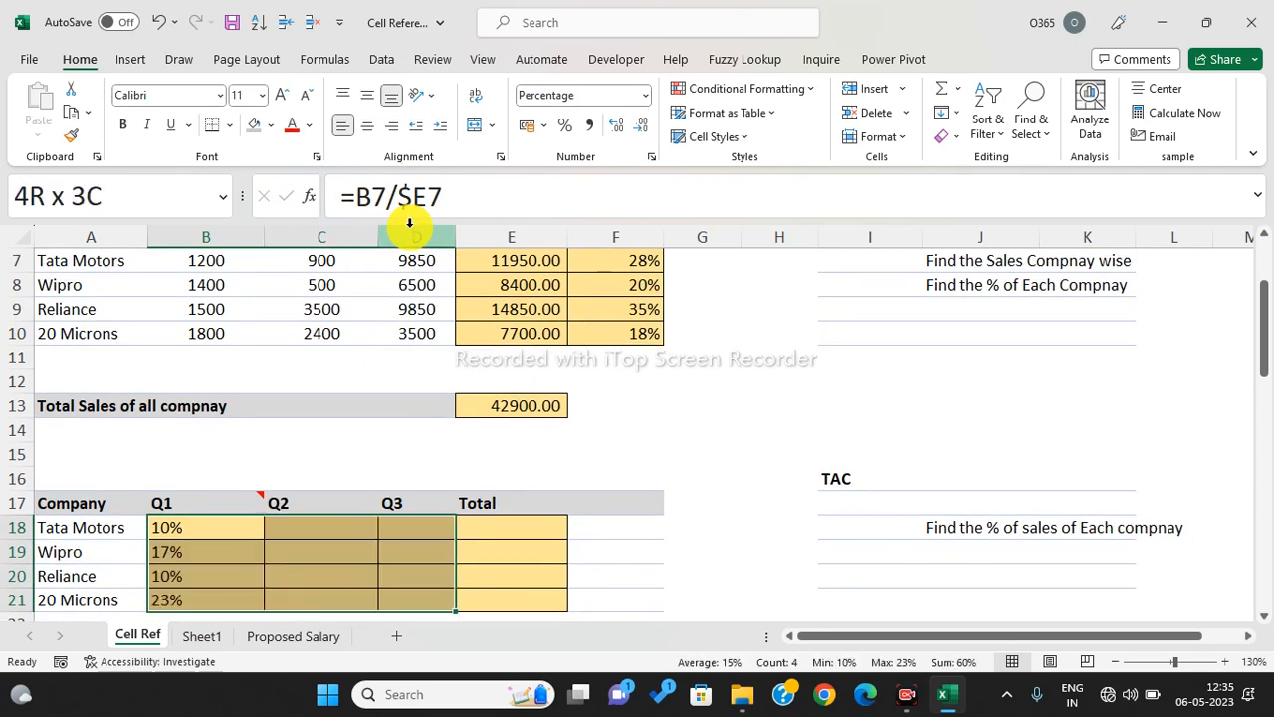
pyautogui.hotkey('ctrl', 'r')
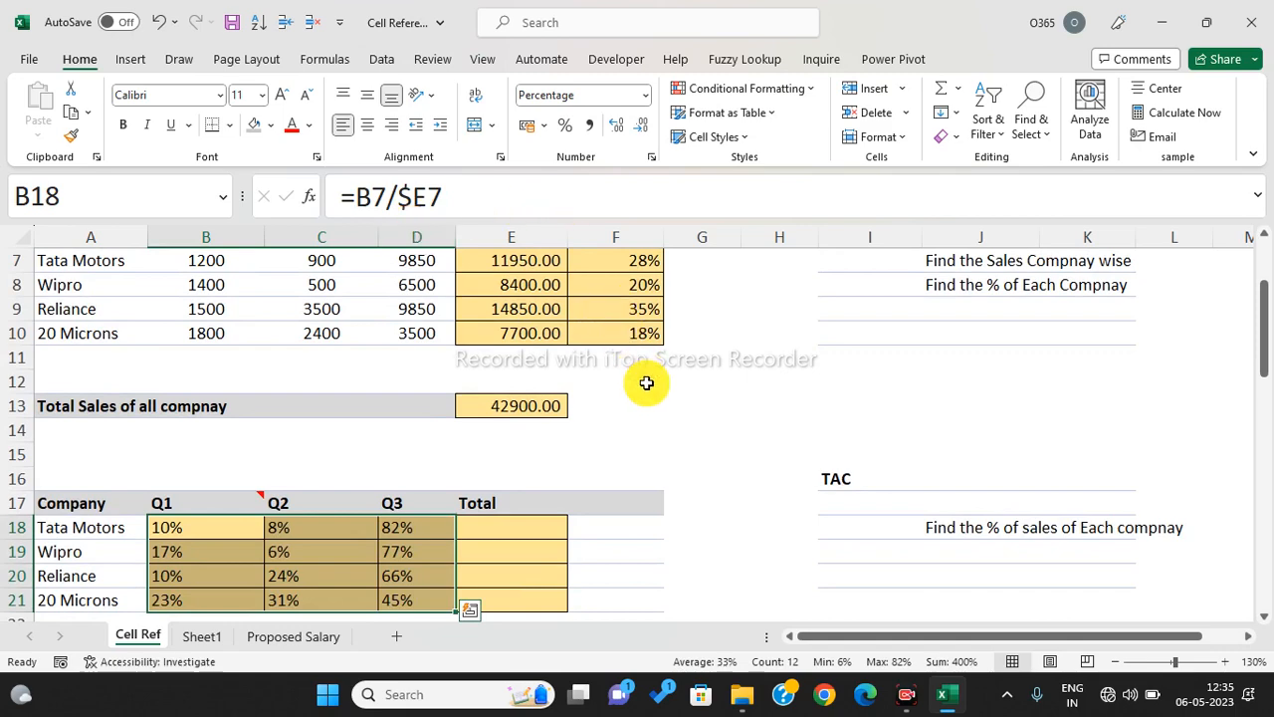
# - AutoSum B18:E21 so column E totals each company's three quarterly shares to 100%
pyautogui.scroll(-1, 646, 381)
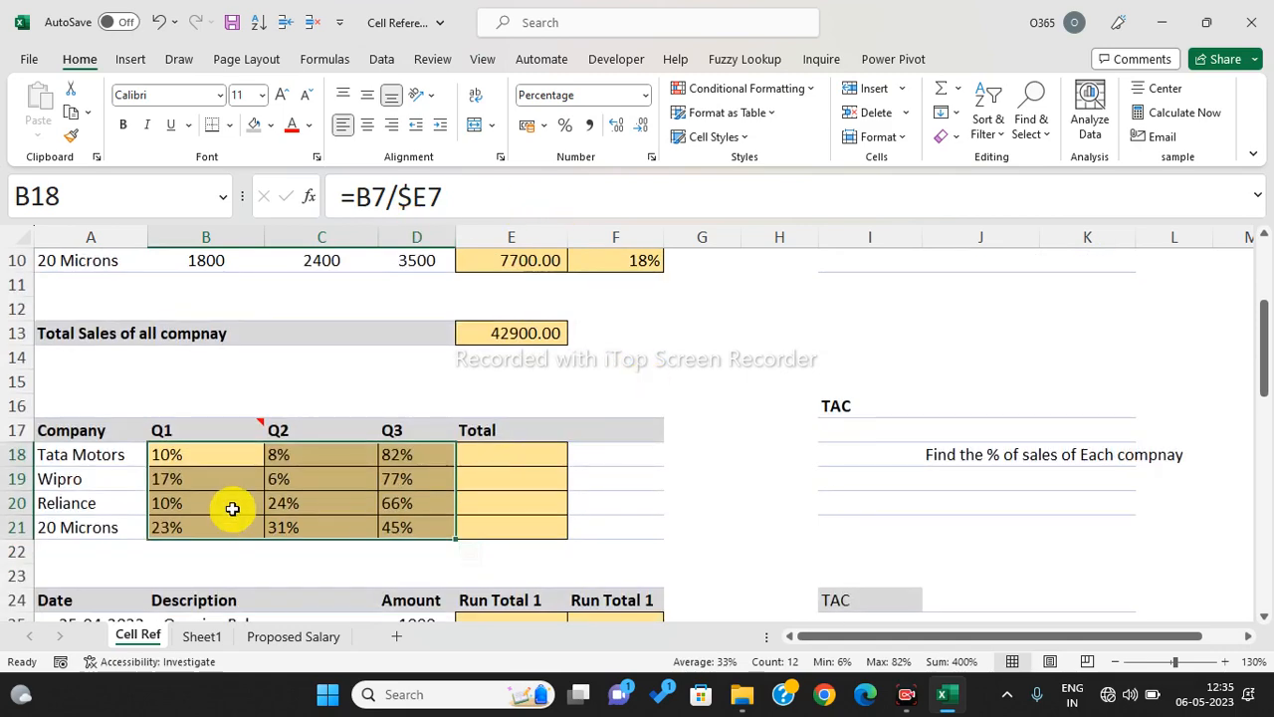
pyautogui.scroll(2, 597, 378)
pyautogui.moveTo(206, 338); pyautogui.dragTo(416, 333)
pyautogui.click(507, 332)
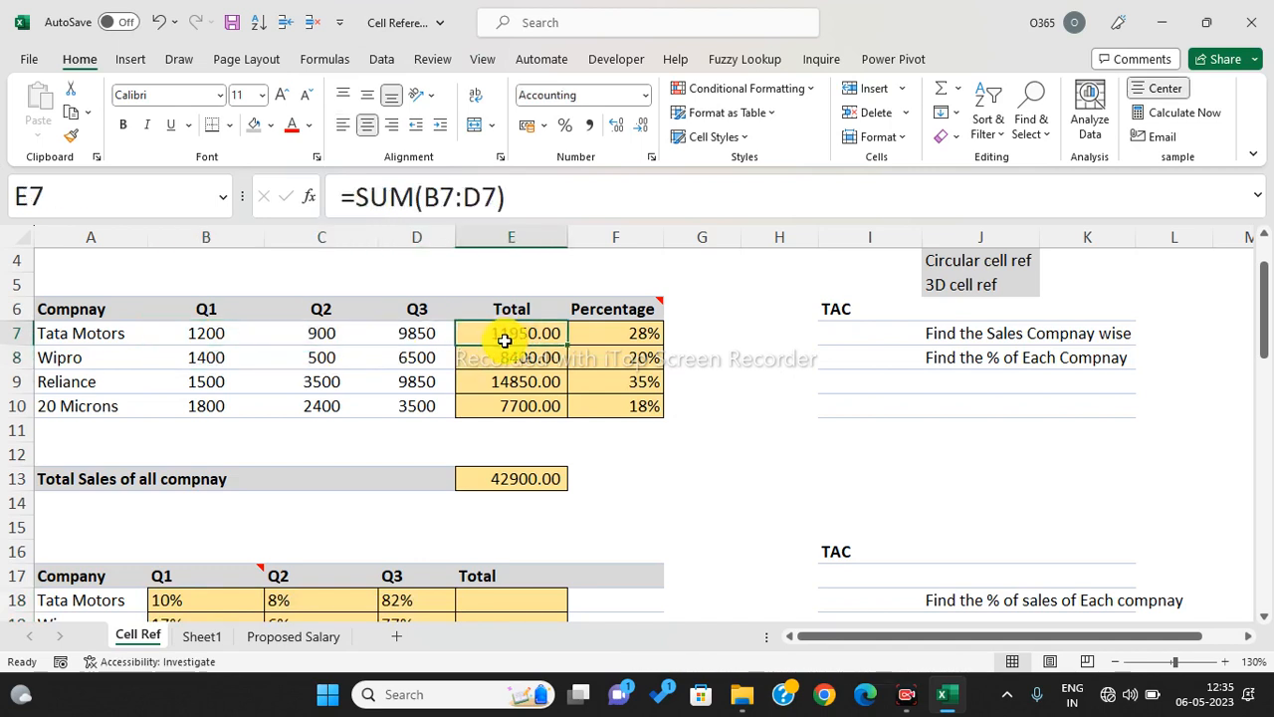
pyautogui.scroll(-2, 476, 434)
pyautogui.click(174, 461)
pyautogui.moveTo(174, 462); pyautogui.dragTo(510, 525)
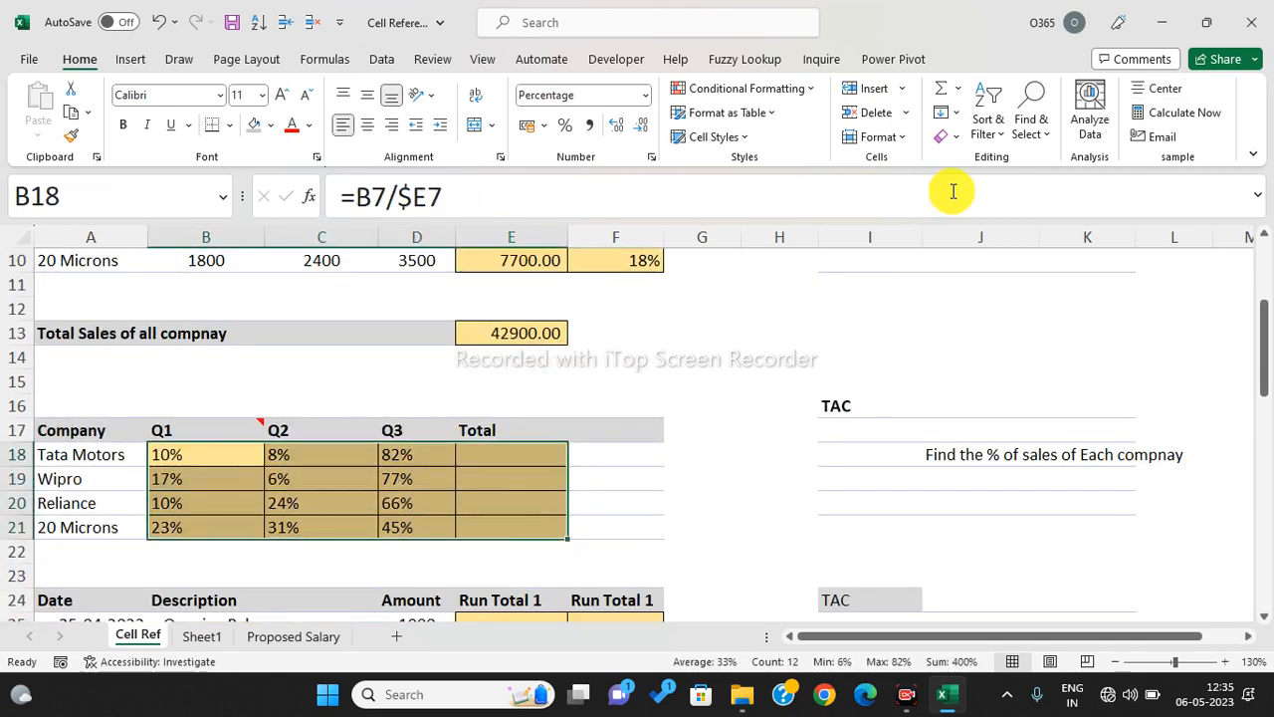
pyautogui.click(941, 89)
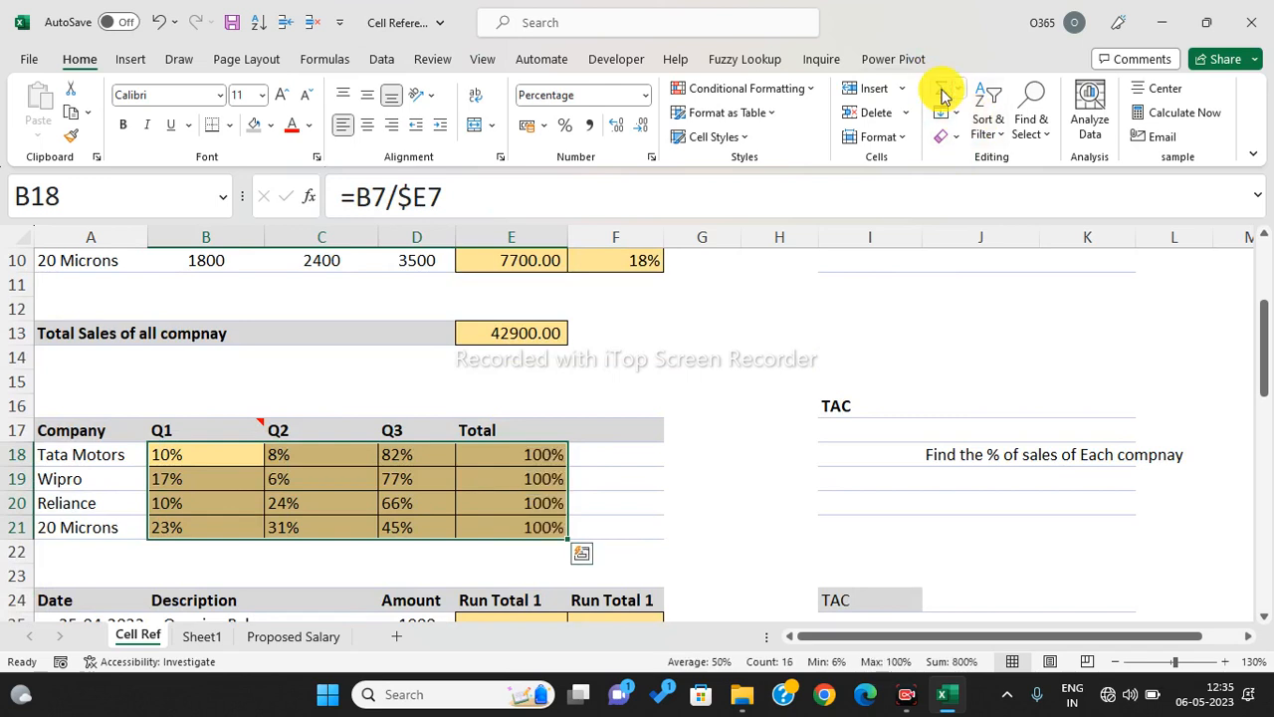
# - Check the first total's formula and the Wipro percentage formulas
pyautogui.click(545, 455)
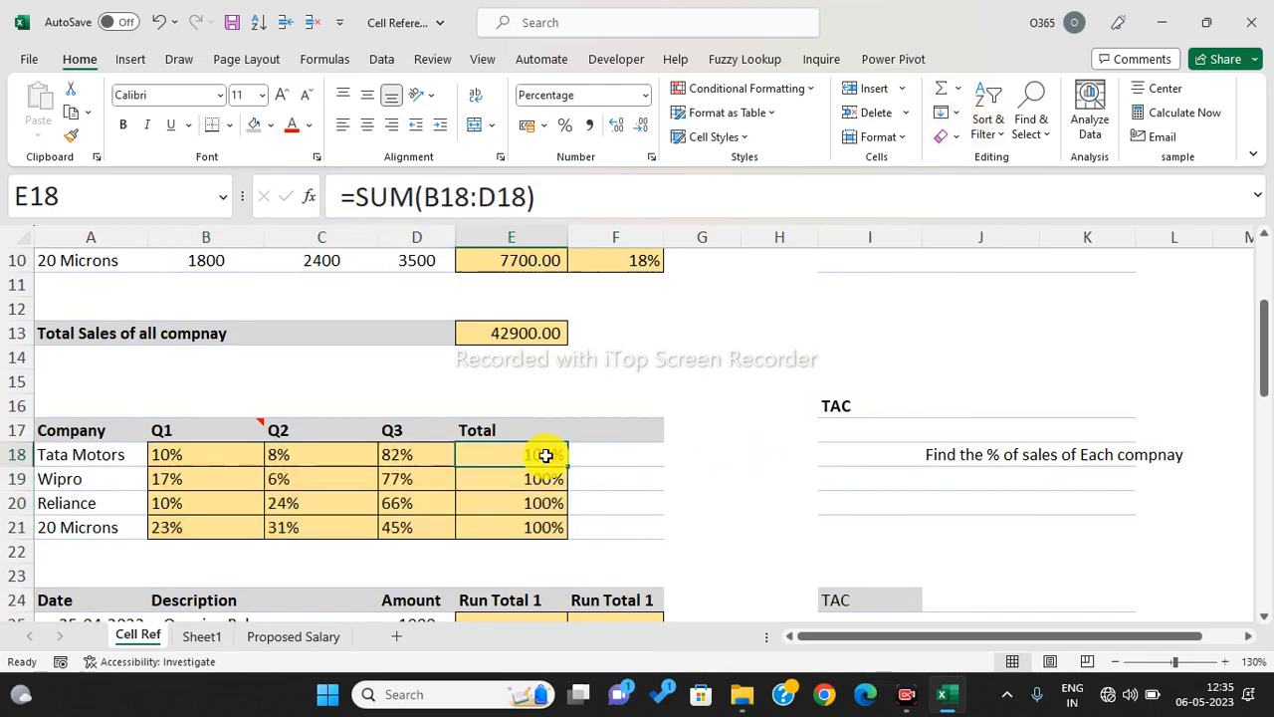
pyautogui.click(389, 472)
pyautogui.click(332, 471)
pyautogui.click(330, 472)
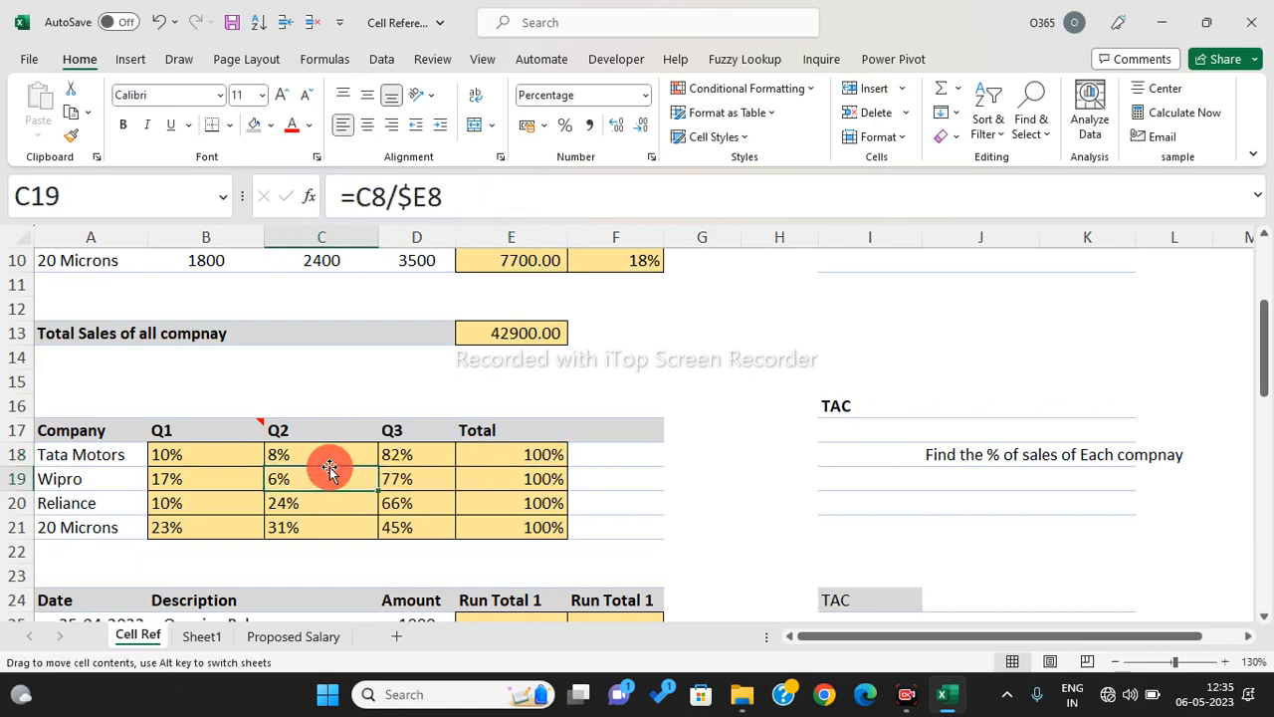
pyautogui.click(254, 483)
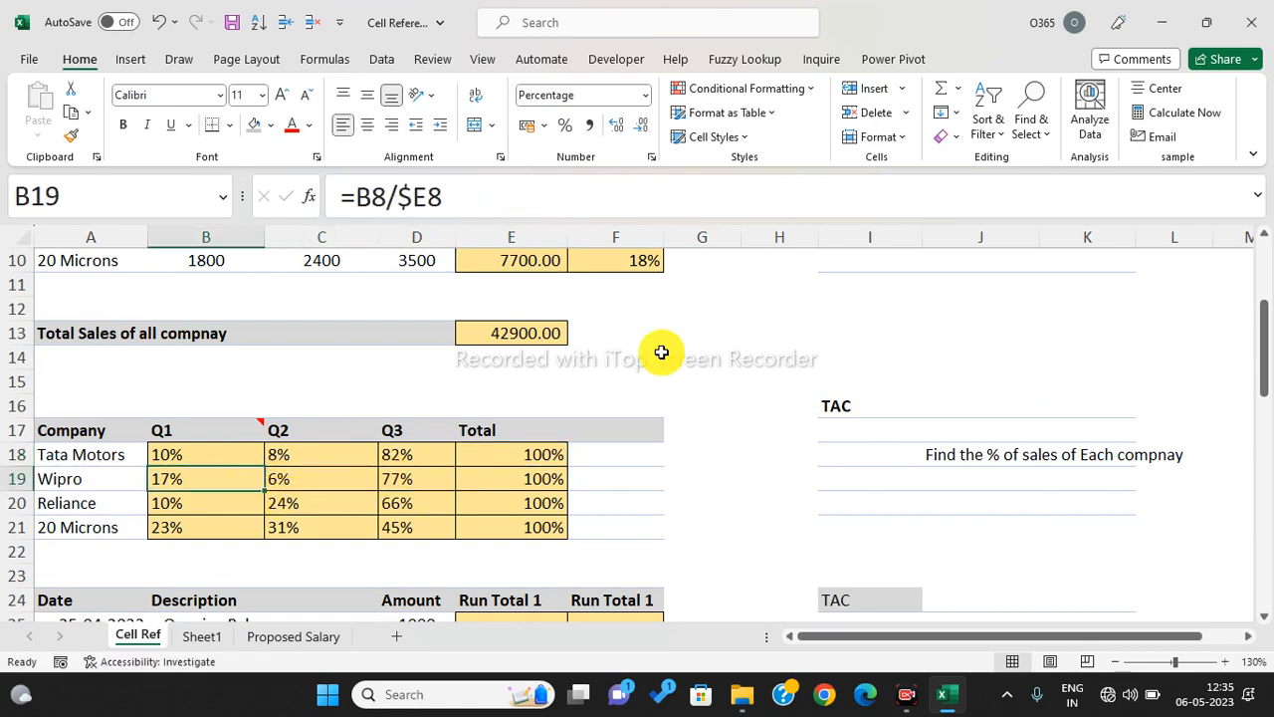
pyautogui.scroll(-4, 661, 356)
# - Enter =D25 in E25 so the first running total equals the opening balance
pyautogui.scroll(2, 662, 355)
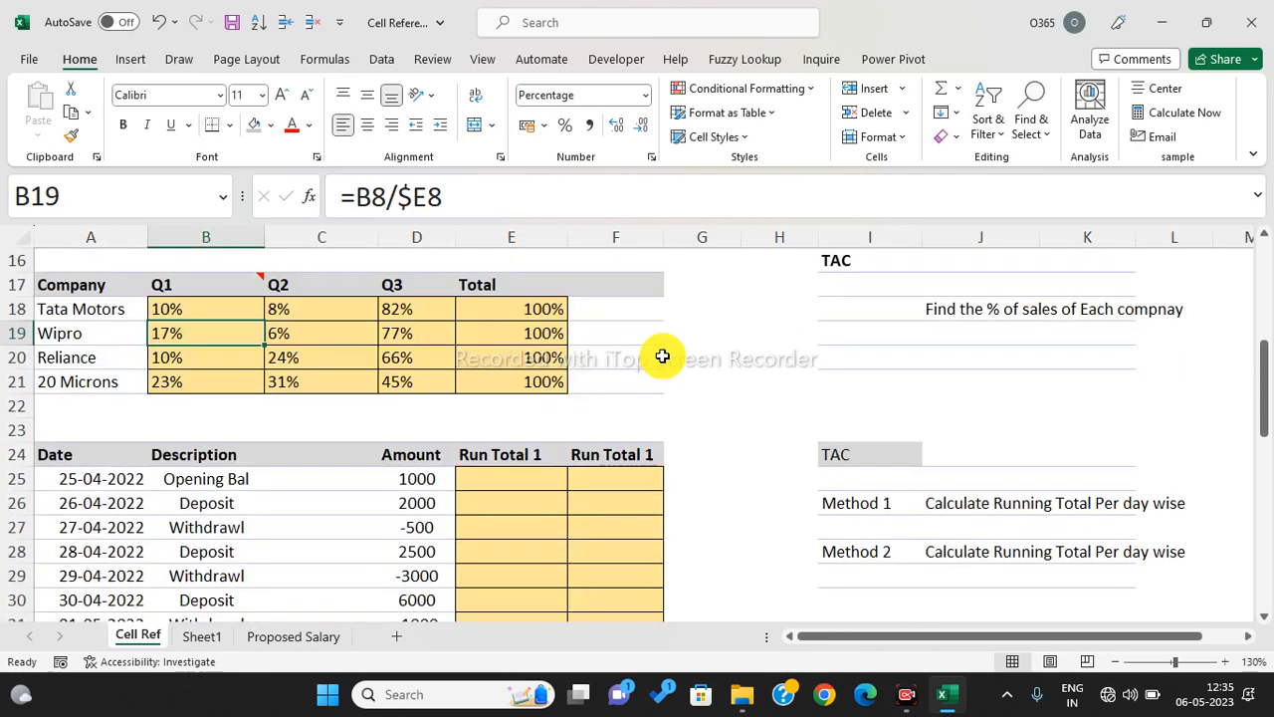
pyautogui.scroll(-2, 662, 356)
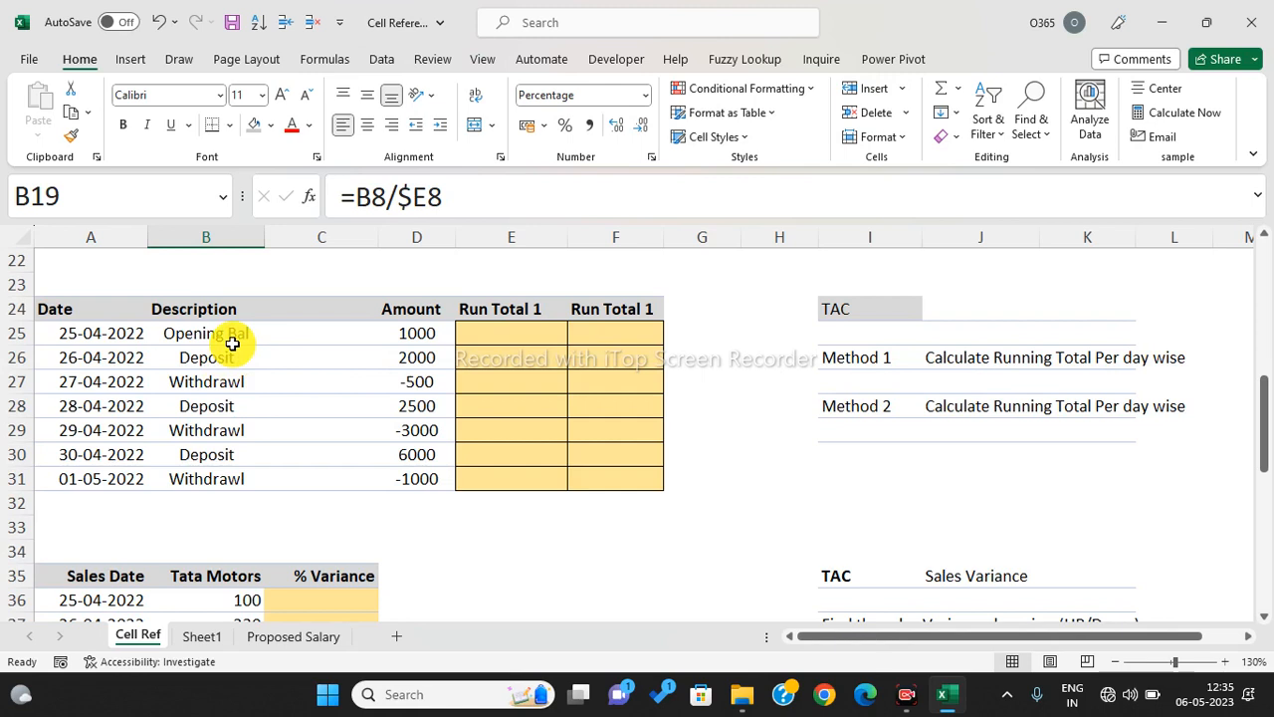
pyautogui.moveTo(69, 332); pyautogui.dragTo(411, 327)
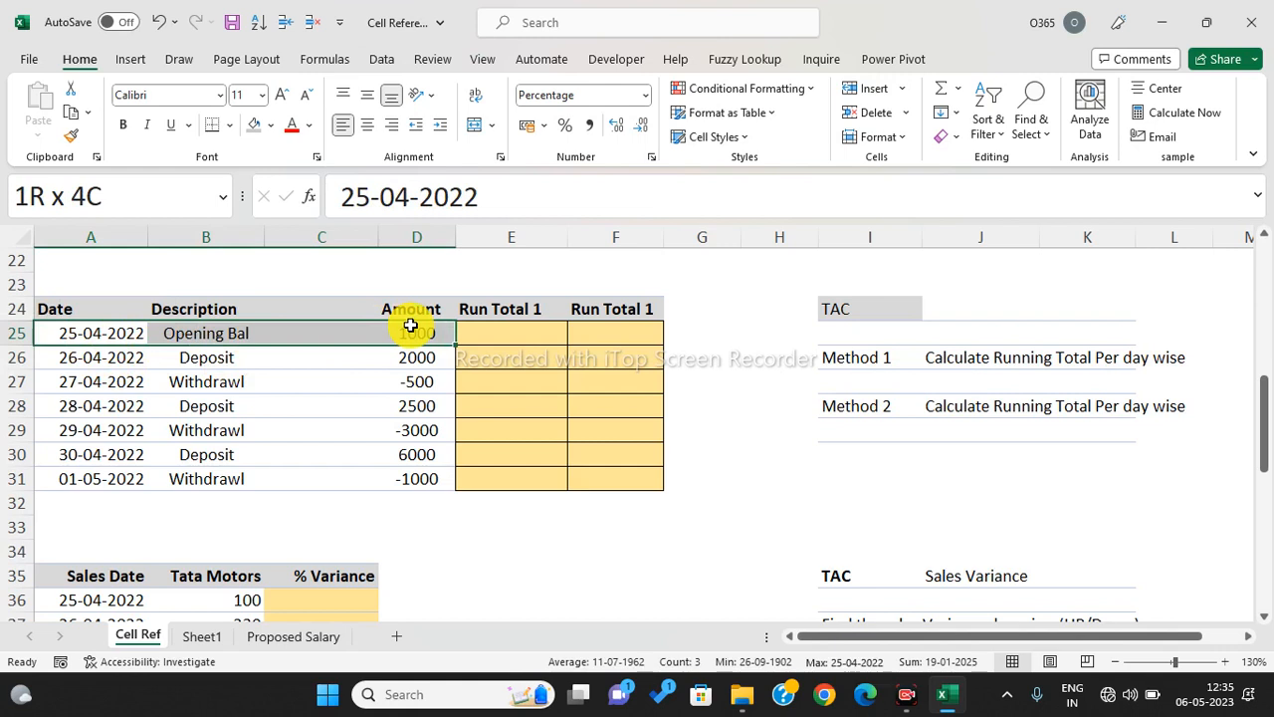
pyautogui.moveTo(80, 360); pyautogui.dragTo(399, 358)
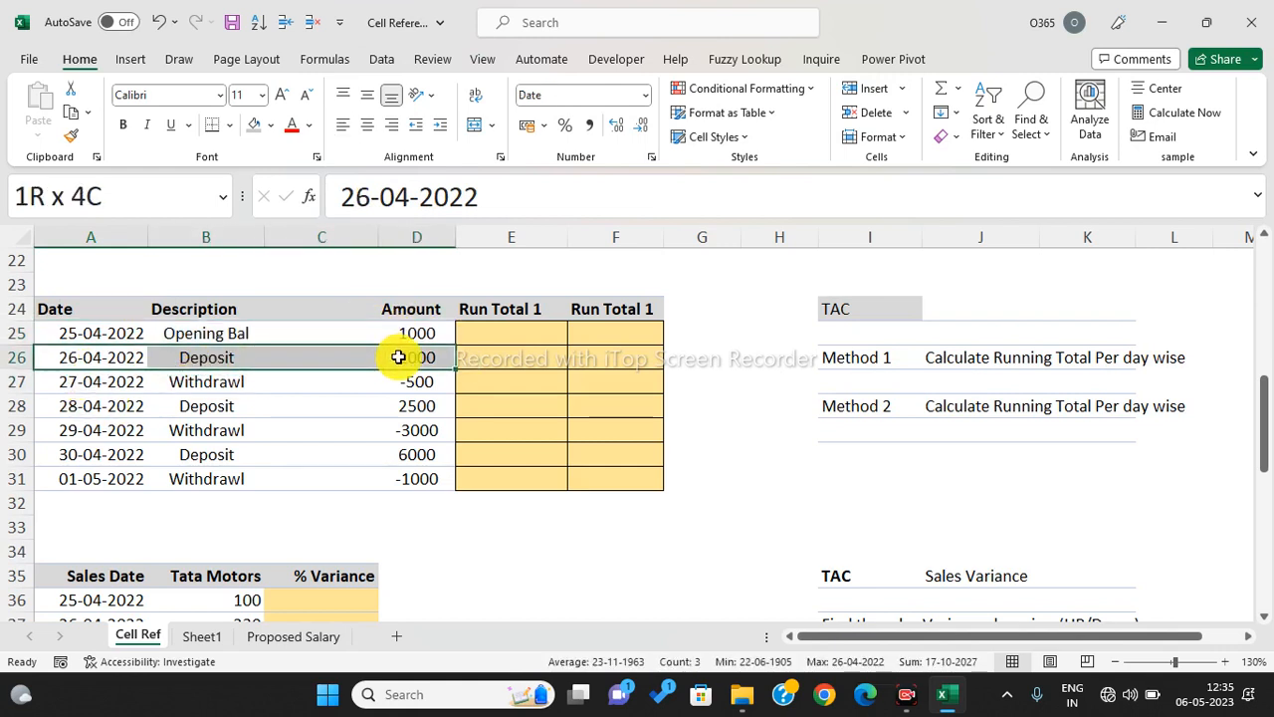
pyautogui.moveTo(398, 357); pyautogui.dragTo(420, 348)
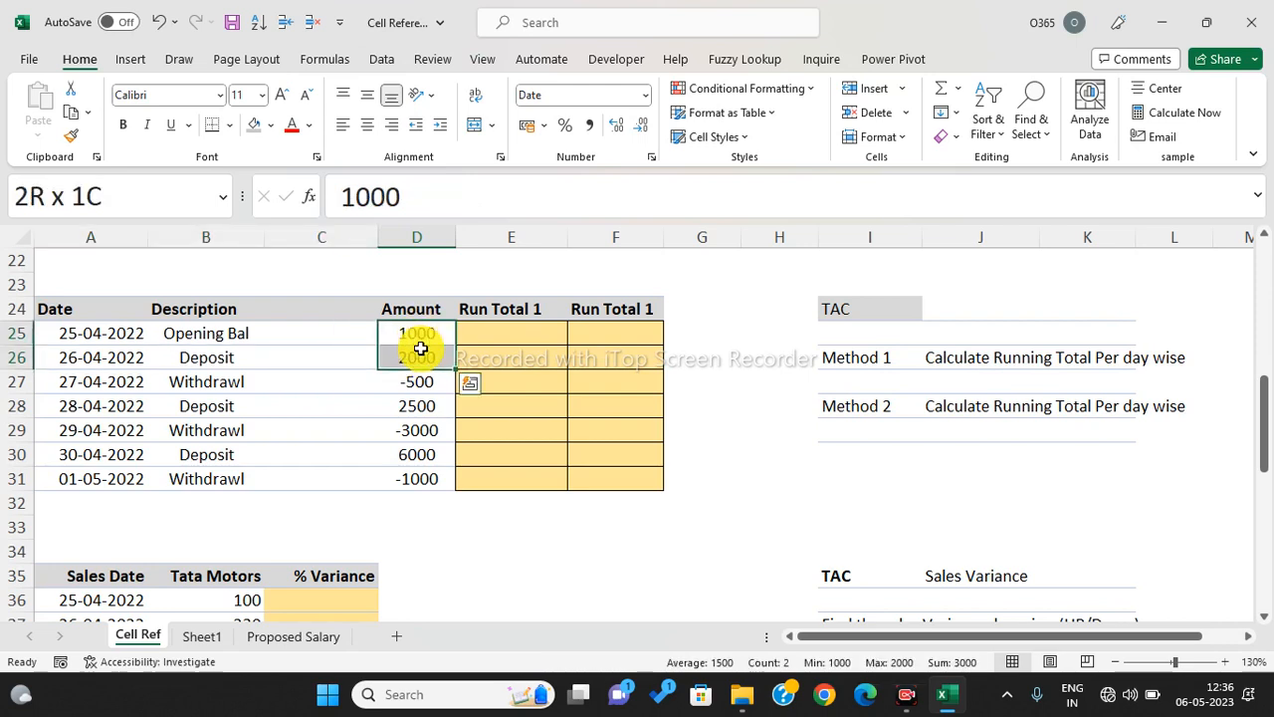
pyautogui.click(522, 335)
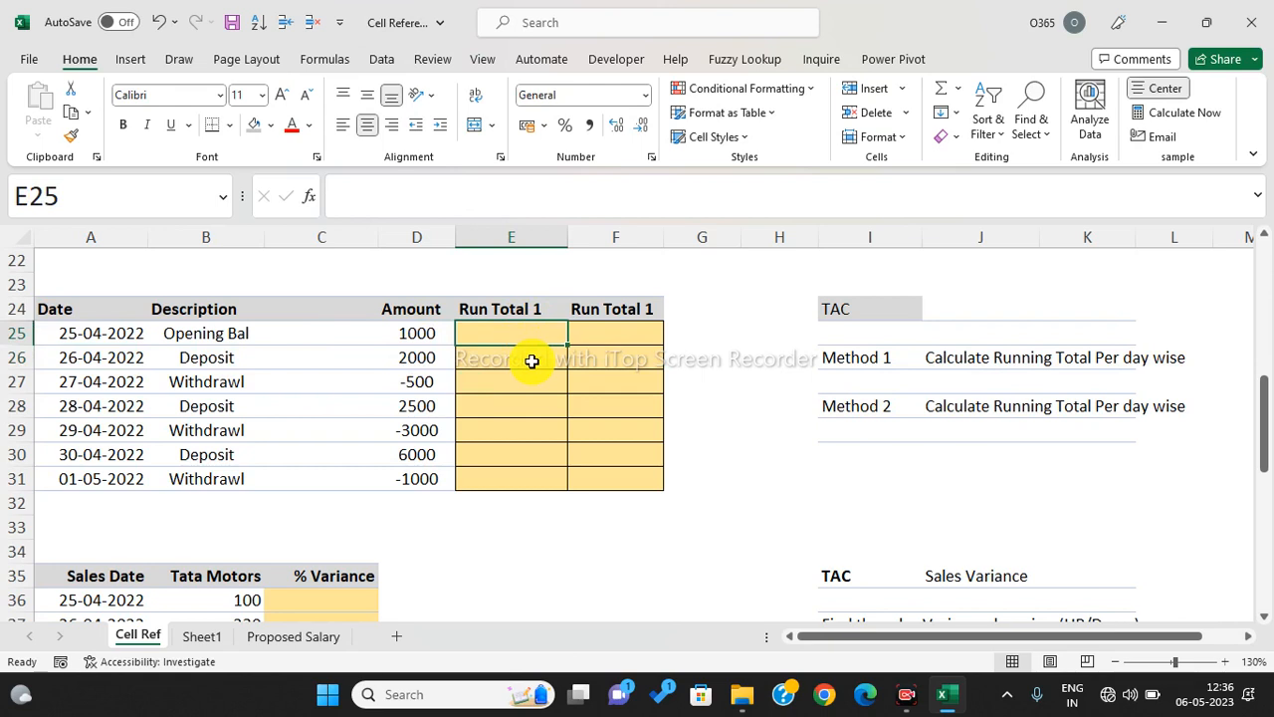
pyautogui.write('=')
pyautogui.press('Left')
pyautogui.press('Return')
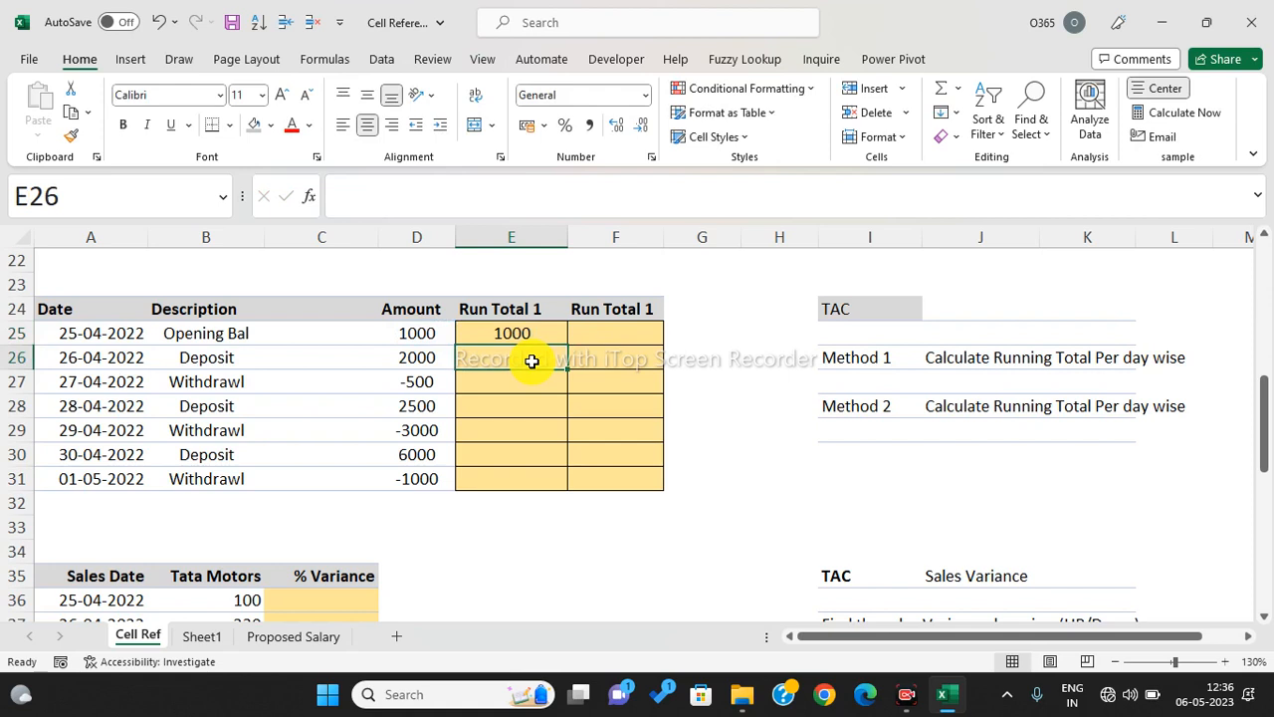
# - Enter =D26+E25 in E26 and copy it down to E31, ending at 7000
pyautogui.write('=')
pyautogui.press('Left')
pyautogui.write('+')
pyautogui.press('Up')
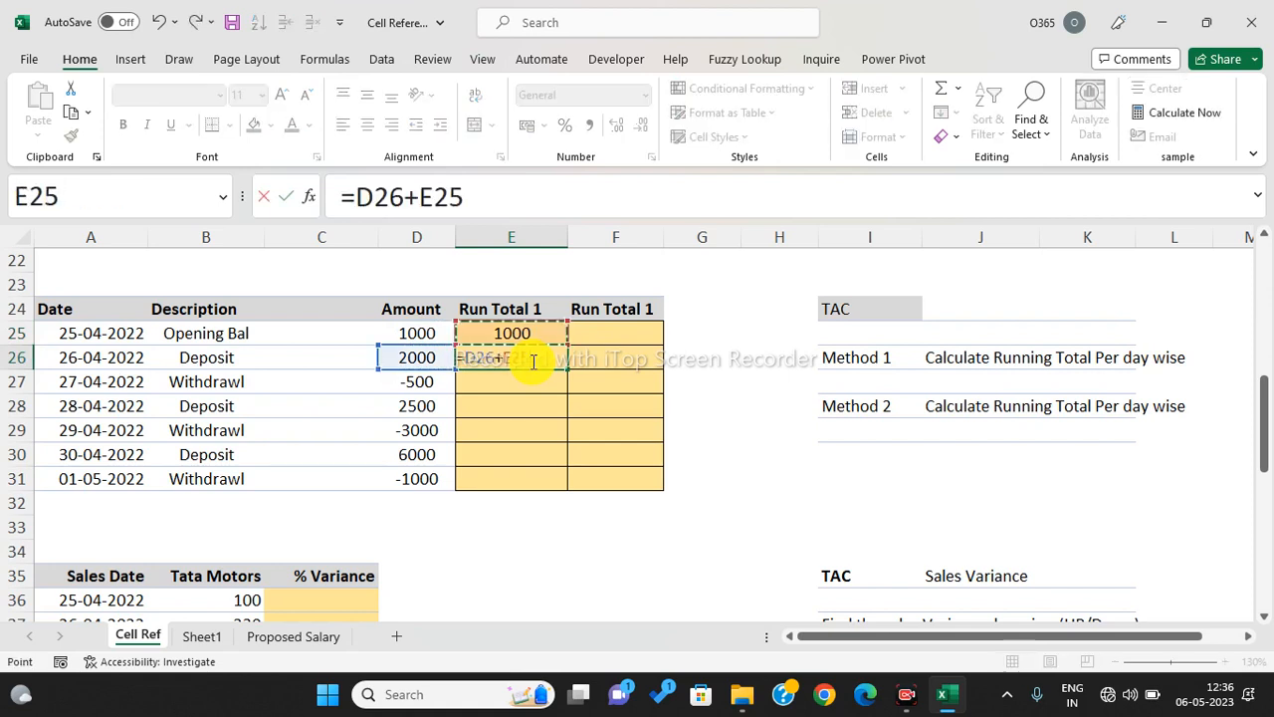
pyautogui.press('Return')
pyautogui.click(528, 361)
pyautogui.moveTo(567, 368); pyautogui.dragTo(566, 492)
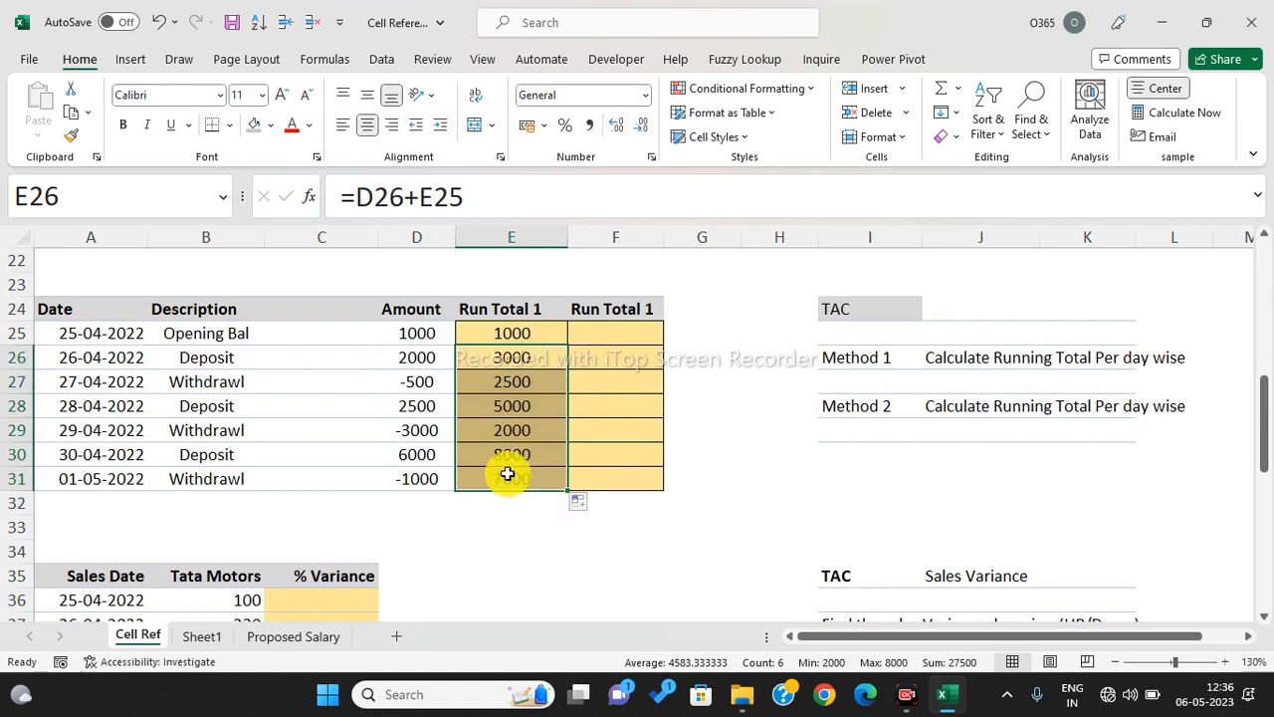
pyautogui.click(507, 479)
# - Build =SUM(D25:D25) in F25 for the second running total
pyautogui.click(591, 336)
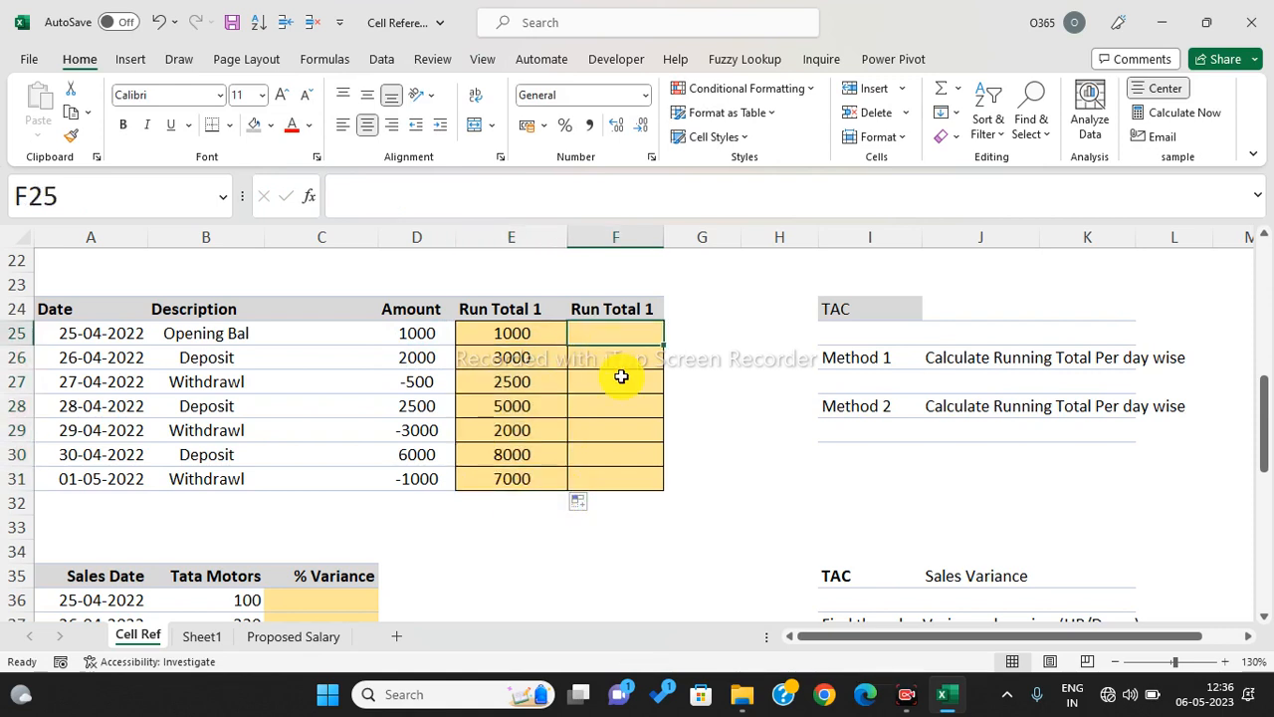
pyautogui.write('=su')
pyautogui.press('Tab')
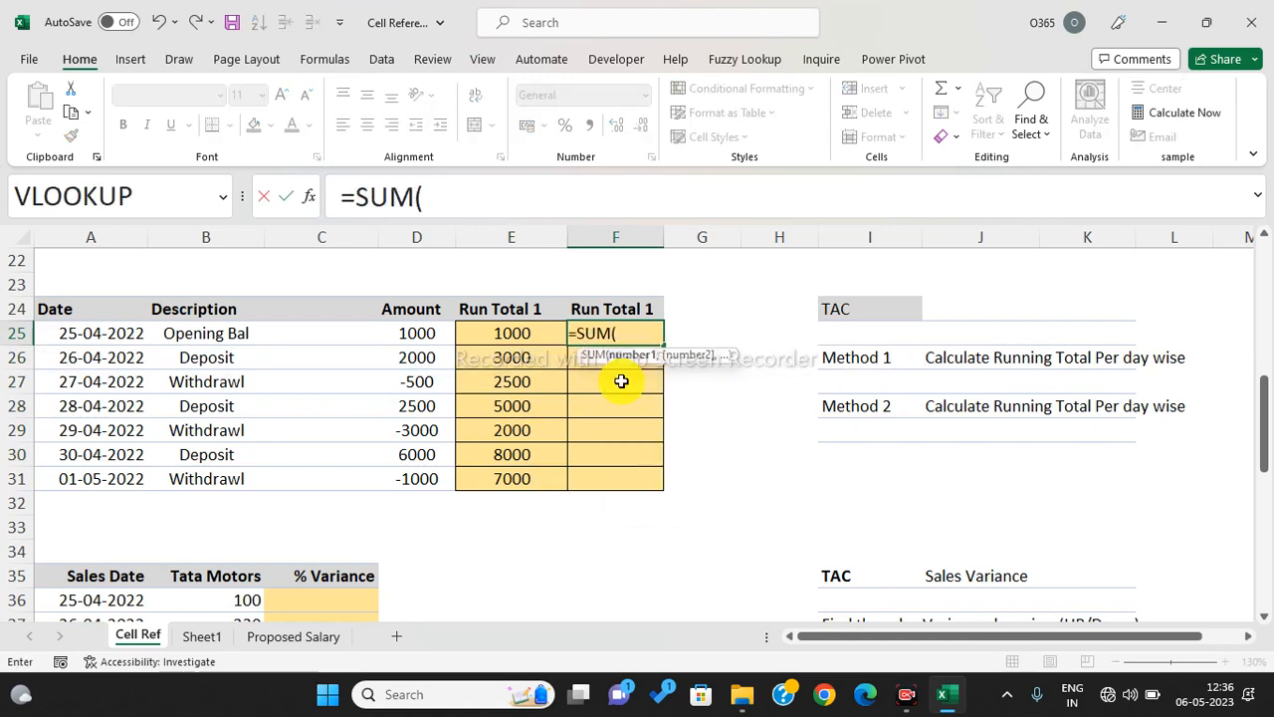
pyautogui.click(428, 333)
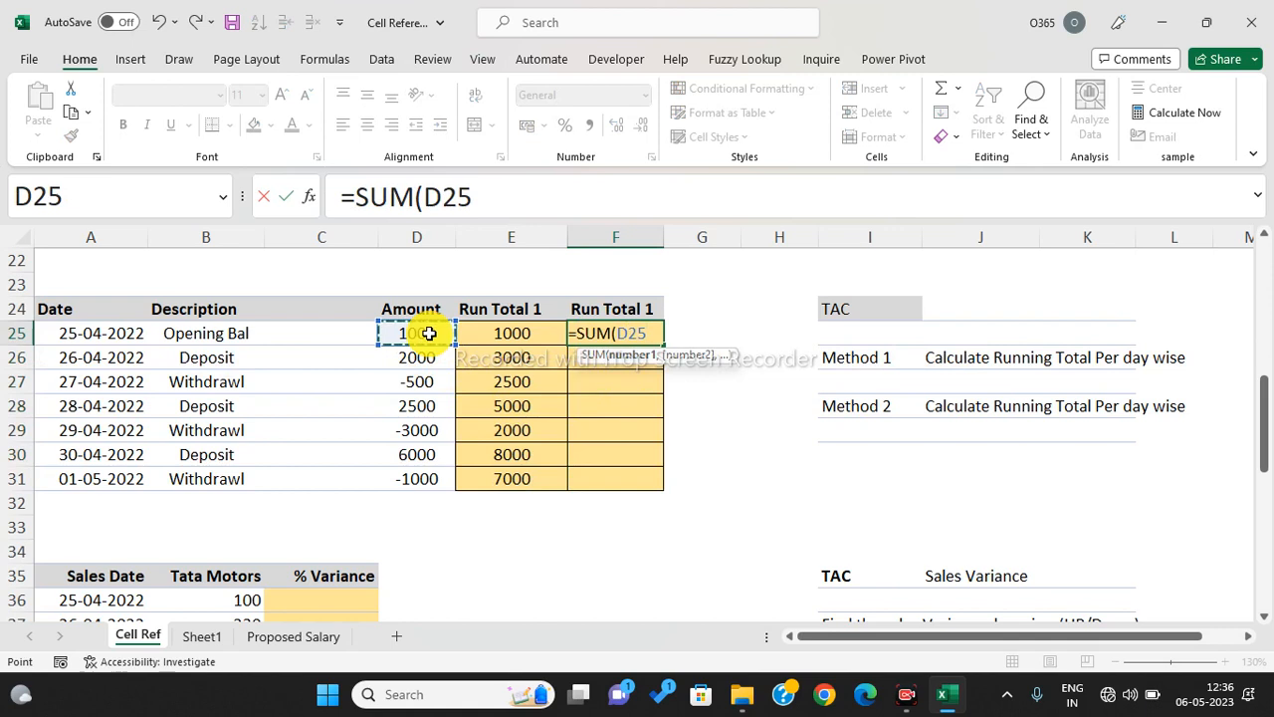
pyautogui.moveTo(428, 337)
pyautogui.mouseDown()
pyautogui.moveTo(435, 429)
pyautogui.moveTo(416, 333)
pyautogui.mouseUp()
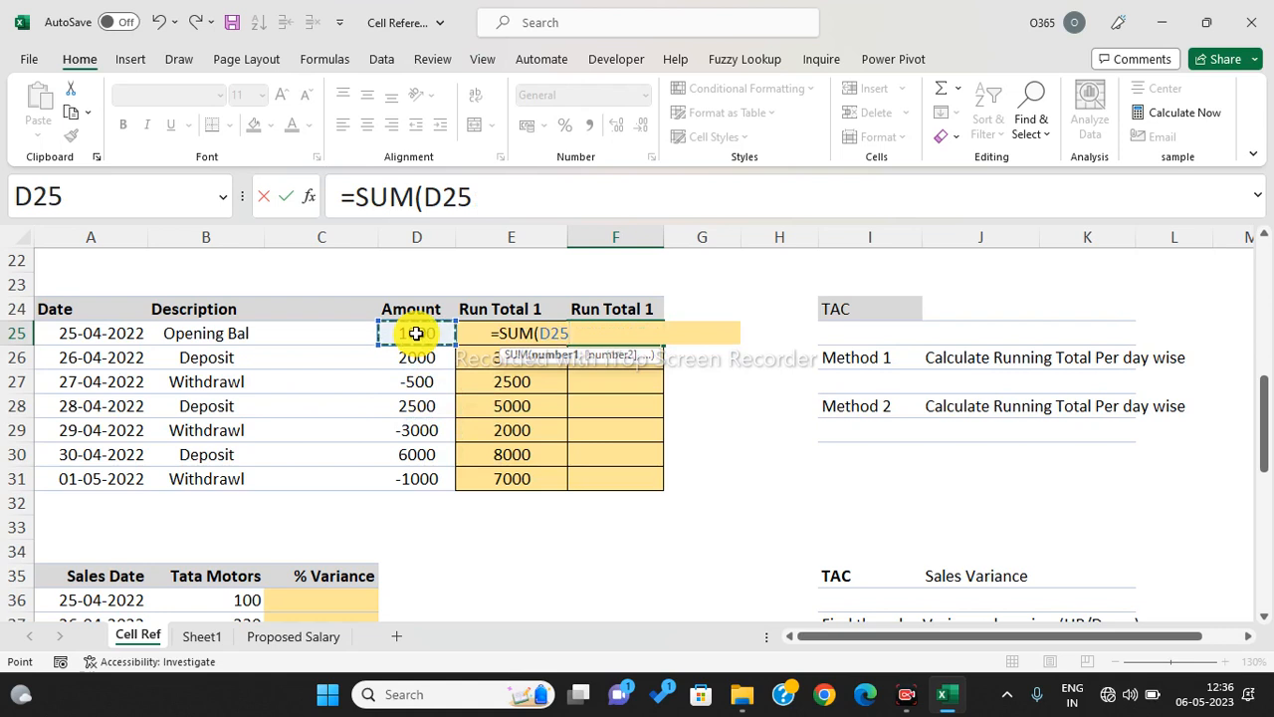
pyautogui.click(480, 196)
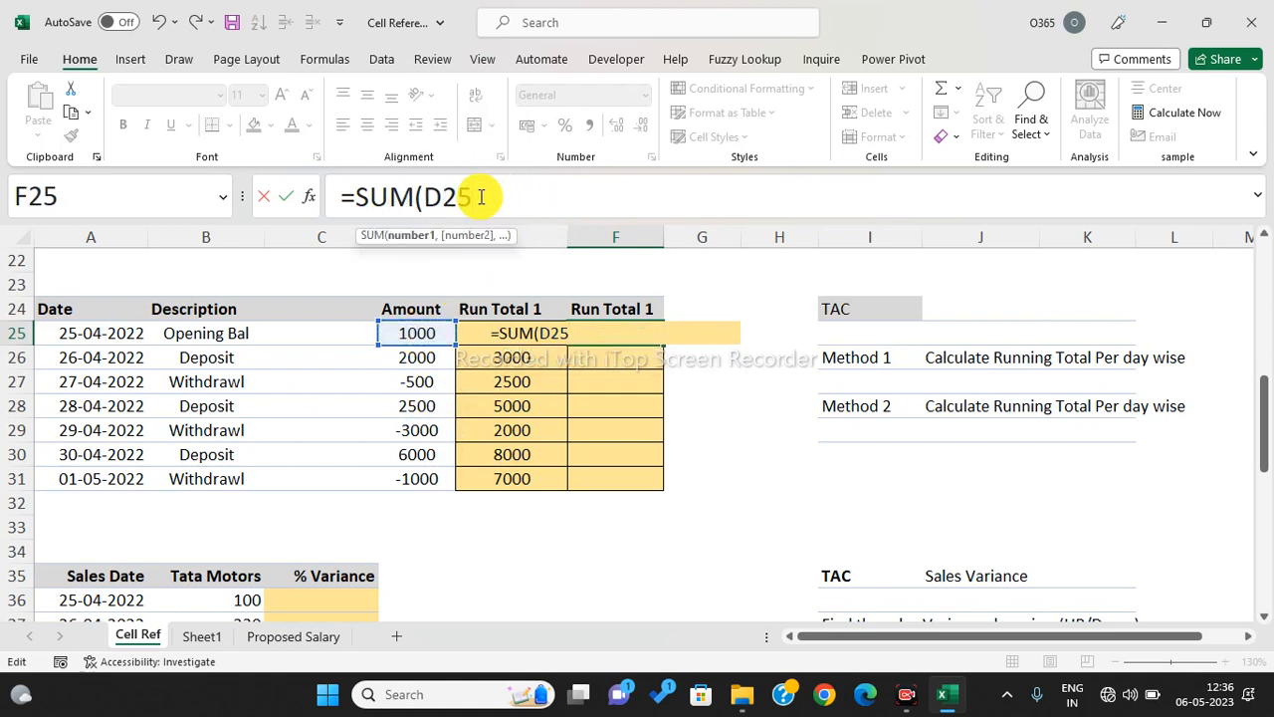
pyautogui.write(':')
pyautogui.click(427, 331)
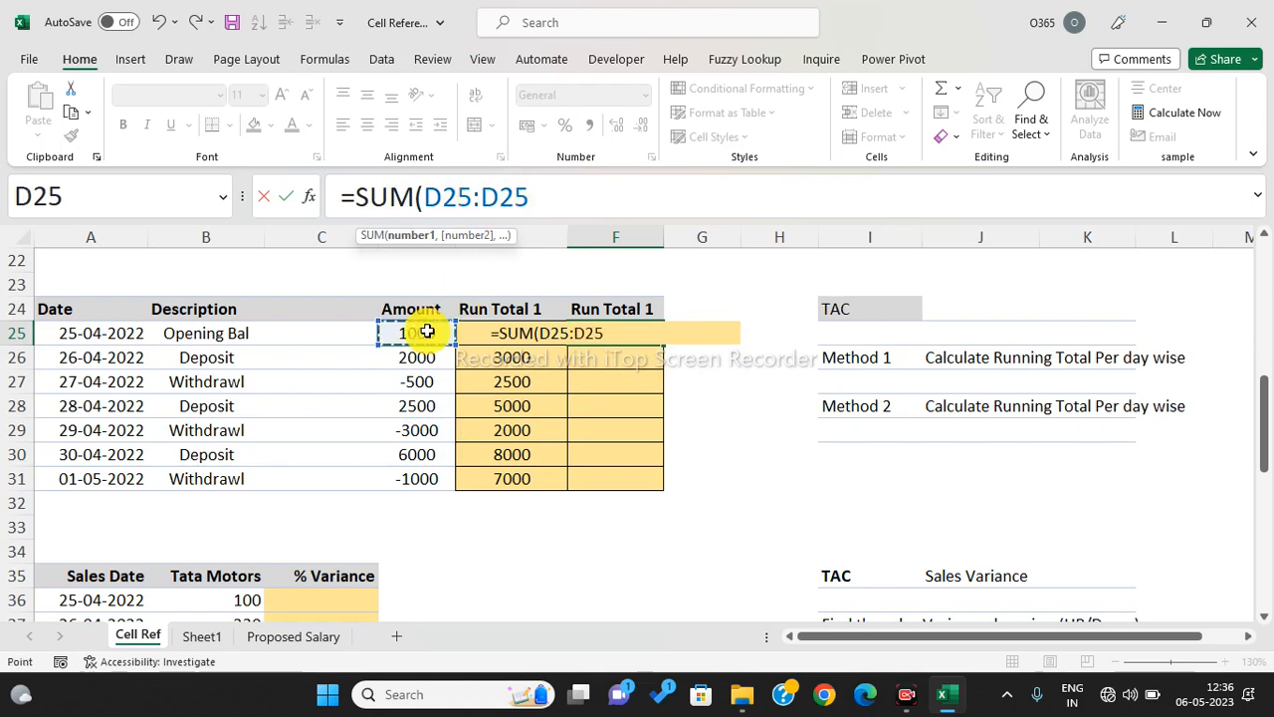
pyautogui.click(536, 200)
pyautogui.write(')')
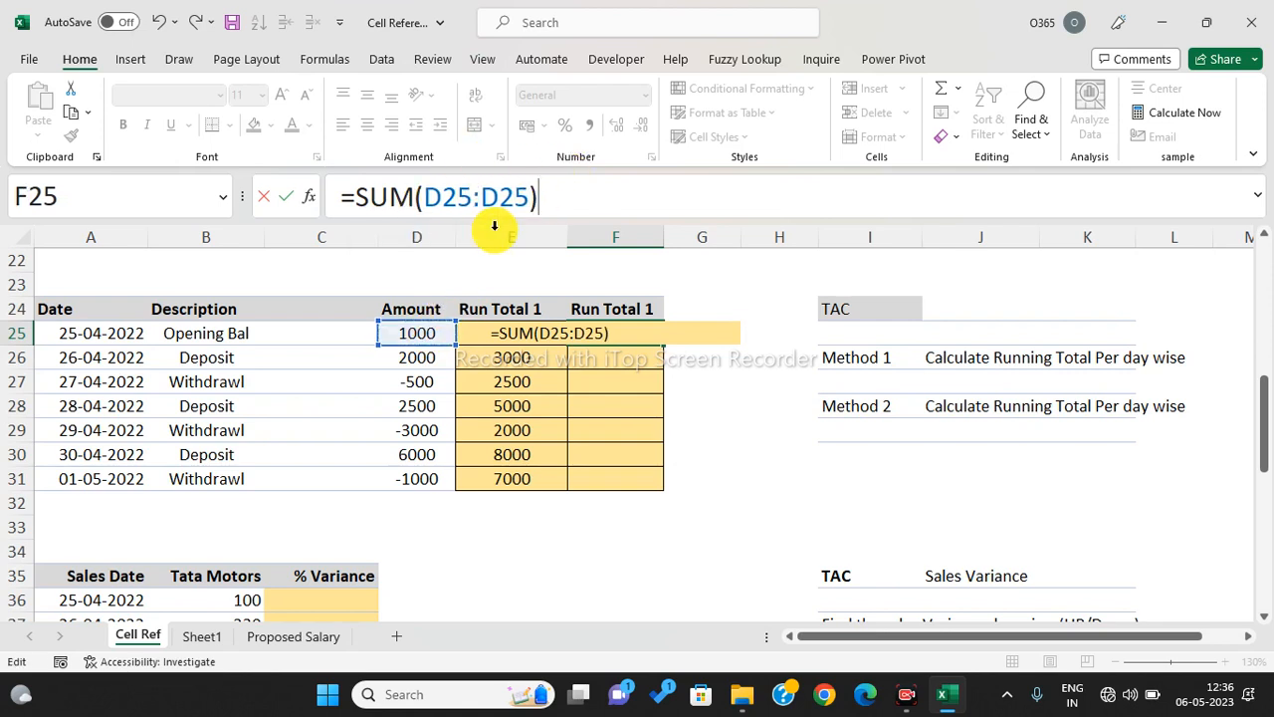
# - Anchor the range start as $D$25 with F4, giving =SUM($D$25:D25)
pyautogui.click(449, 198)
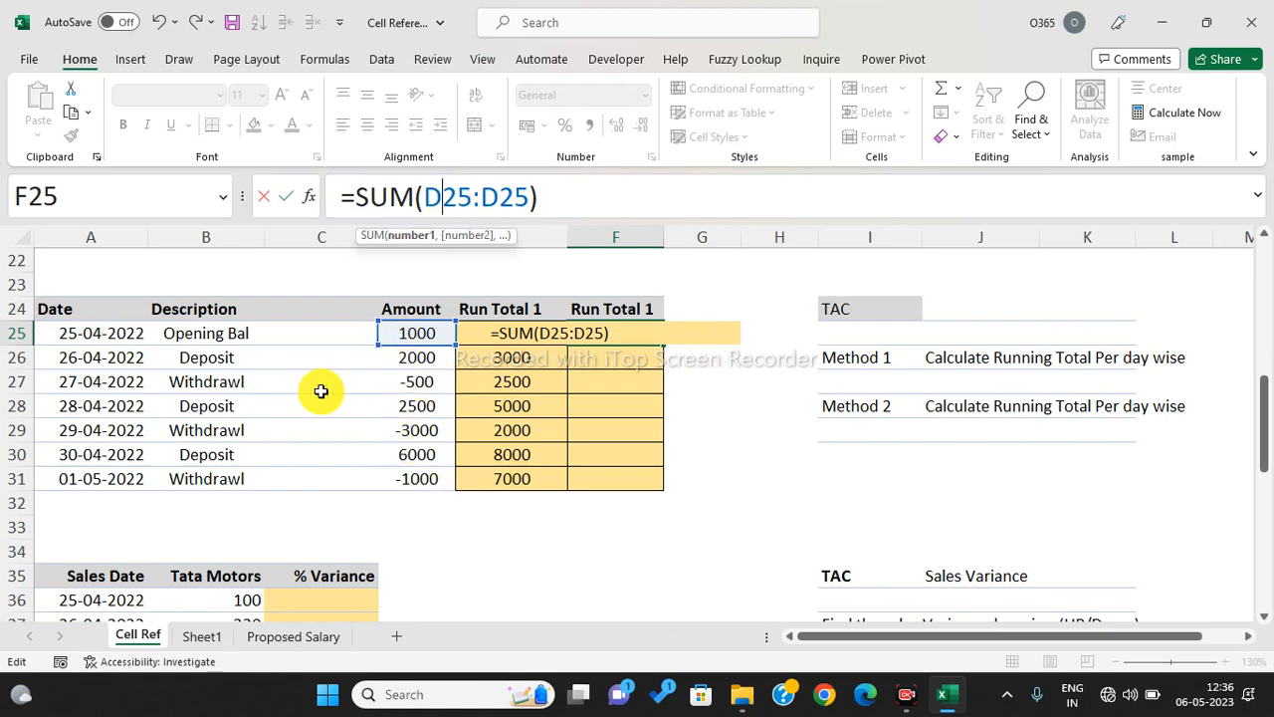
pyautogui.press('F4')
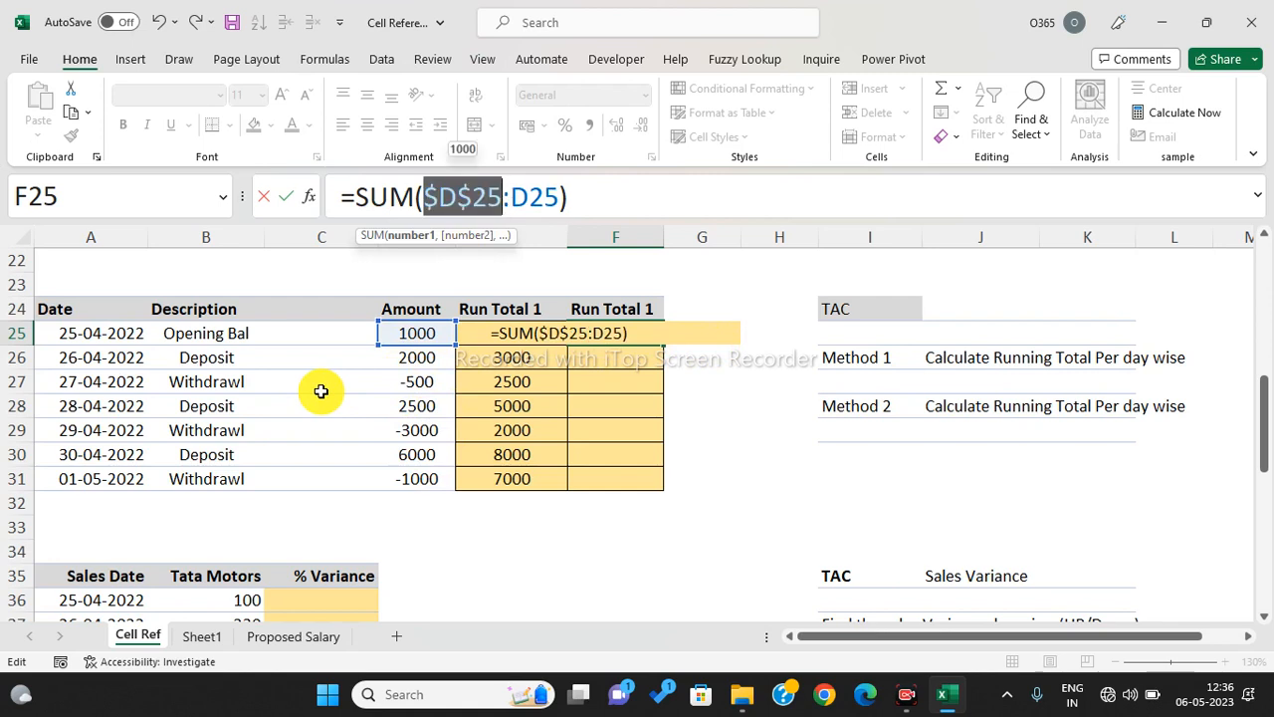
pyautogui.click(575, 198)
pyautogui.press('Return')
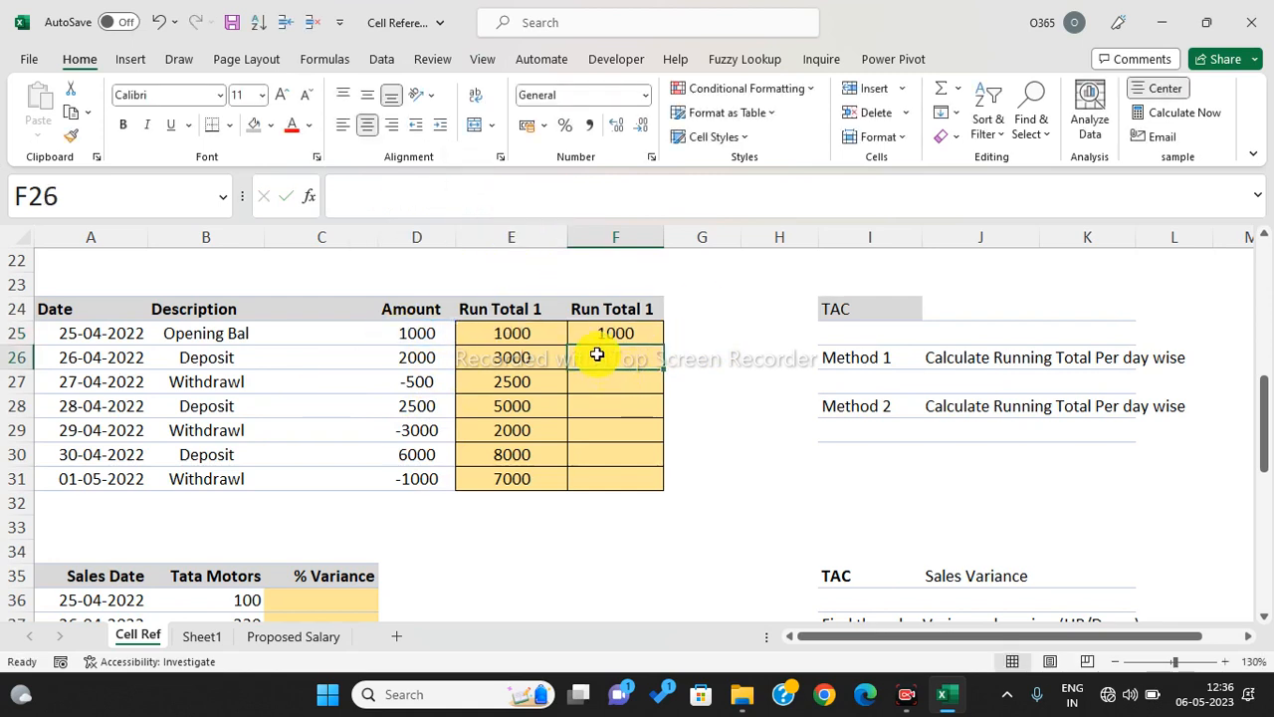
# - Copy the running sum down to F31 and verify the growing ranges in rows 26–29
pyautogui.click(642, 337)
pyautogui.moveTo(660, 342); pyautogui.dragTo(661, 488)
pyautogui.click(726, 460)
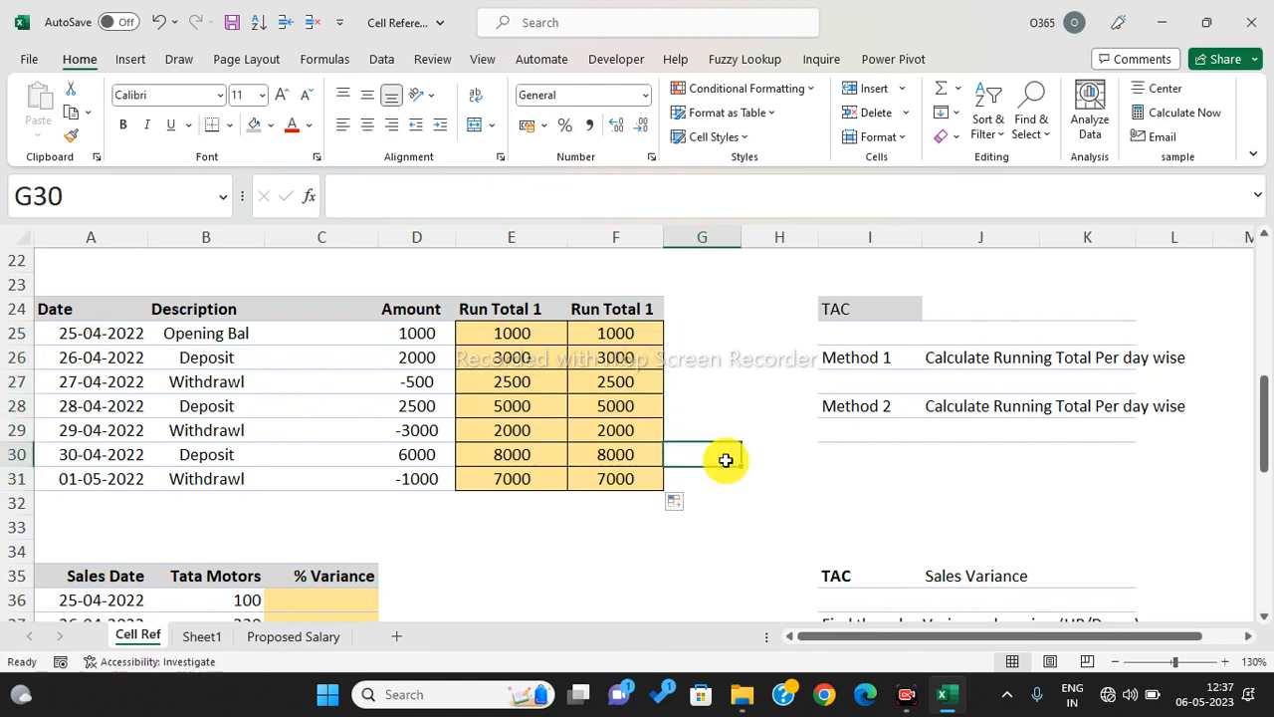
pyautogui.click(611, 362)
pyautogui.press('Down')
pyautogui.press('Down')
pyautogui.press('Down')
pyautogui.press('Down')
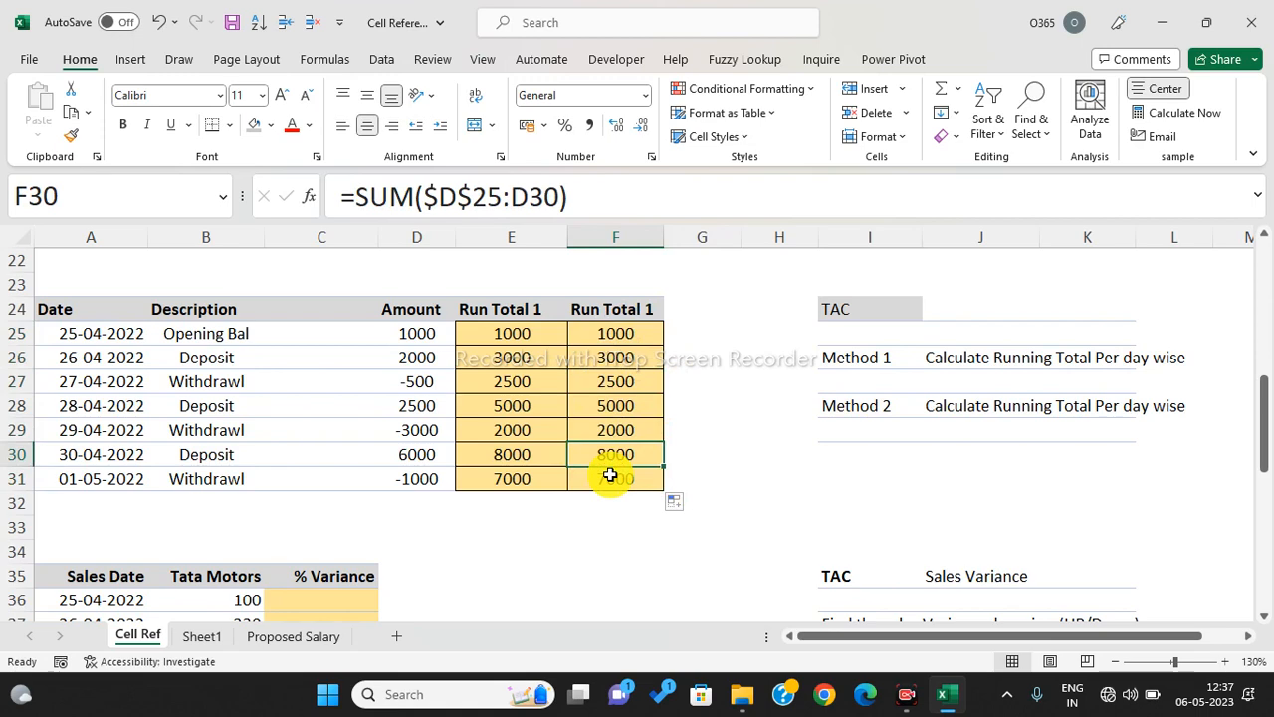
pyautogui.click(605, 380)
pyautogui.click(613, 409)
pyautogui.click(615, 434)
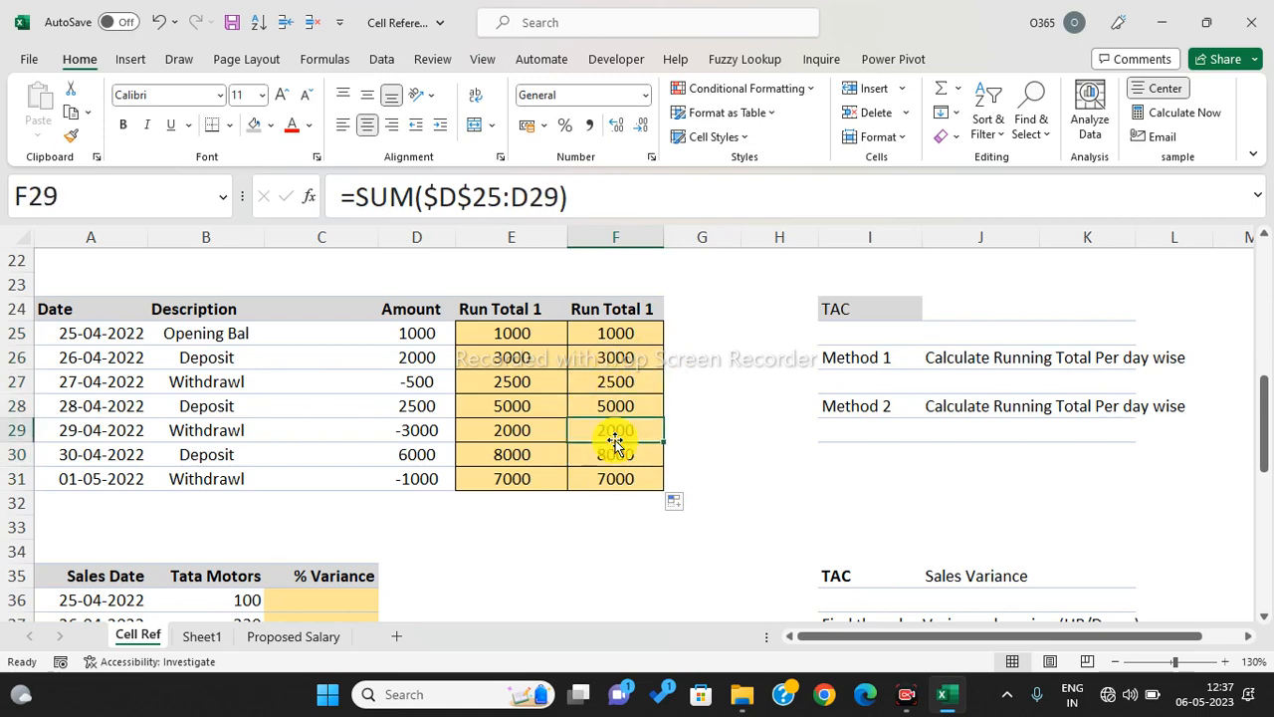
pyautogui.scroll(-4, 686, 398)
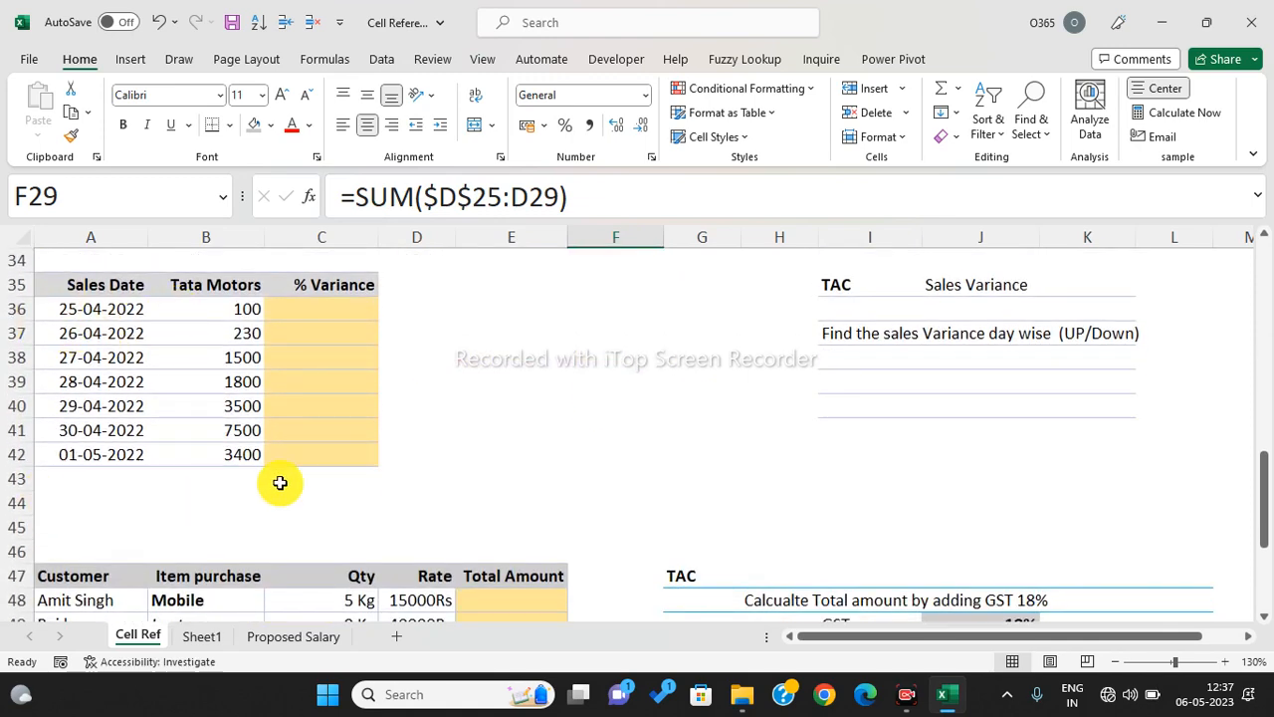
# - Enter 0 as the first day's % Variance in C36
pyautogui.moveTo(90, 311); pyautogui.dragTo(241, 307)
pyautogui.click(224, 330)
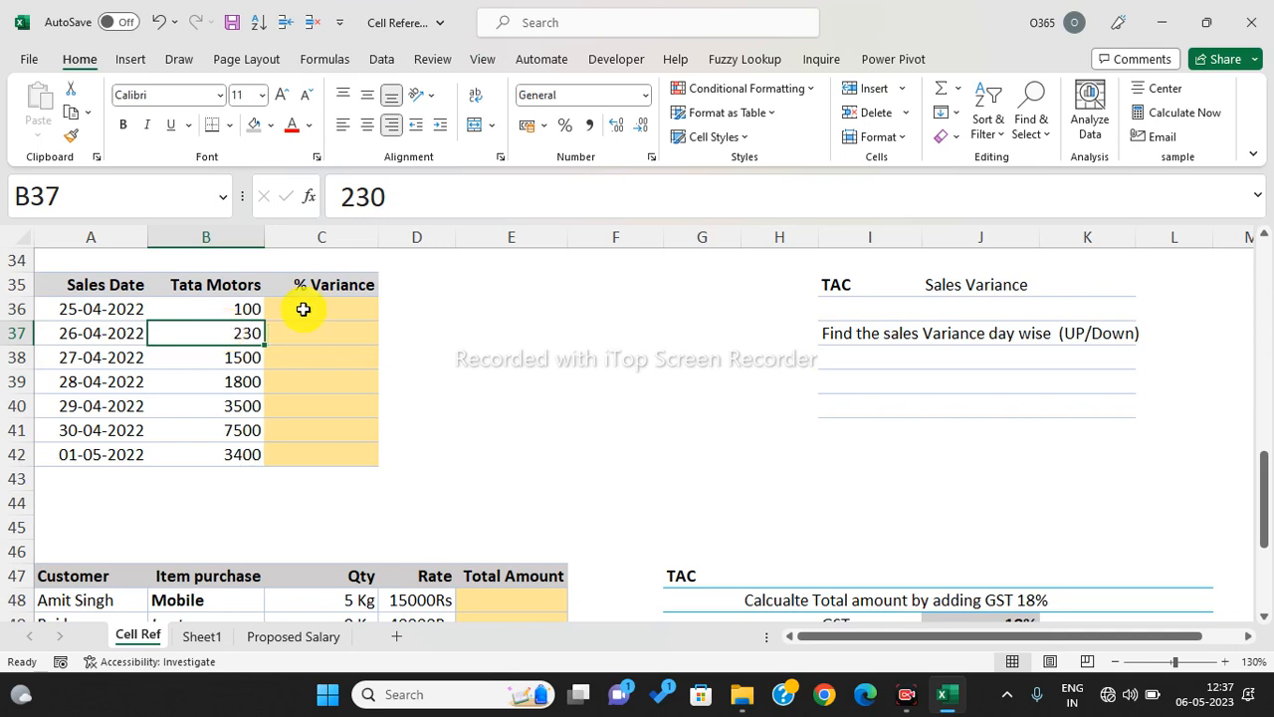
pyautogui.click(339, 307)
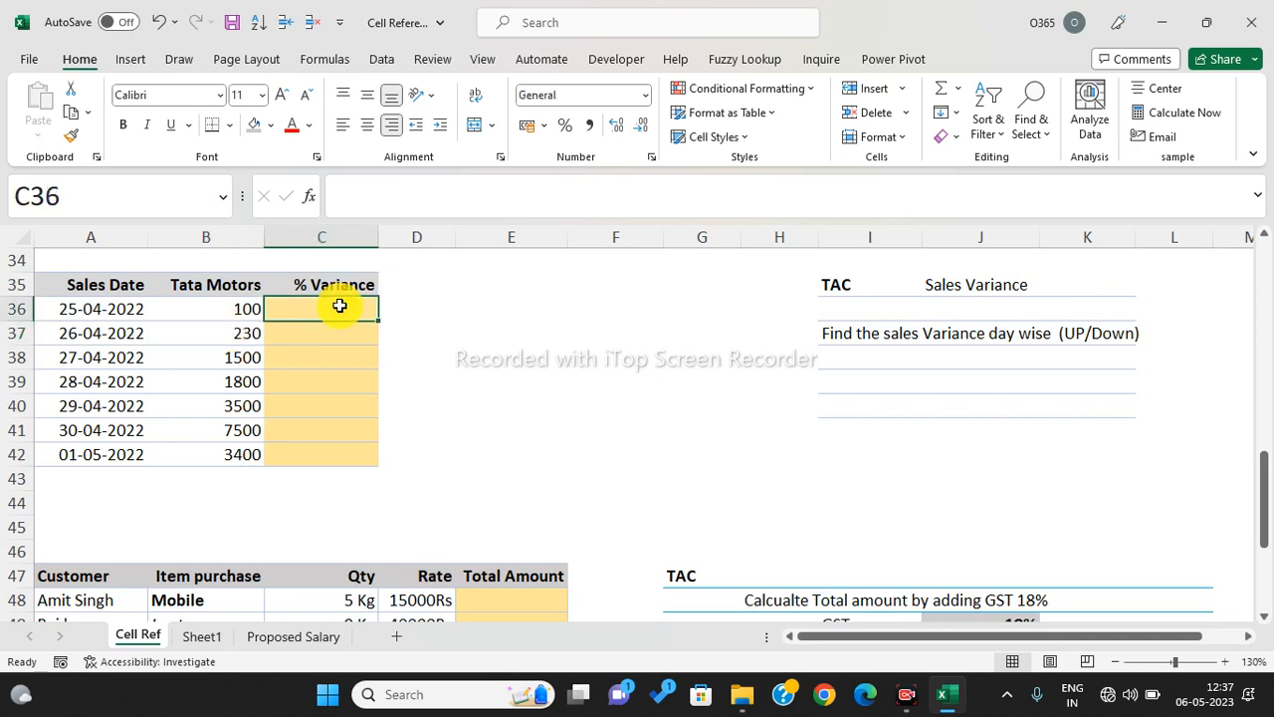
pyautogui.write('0')
pyautogui.press('Return')
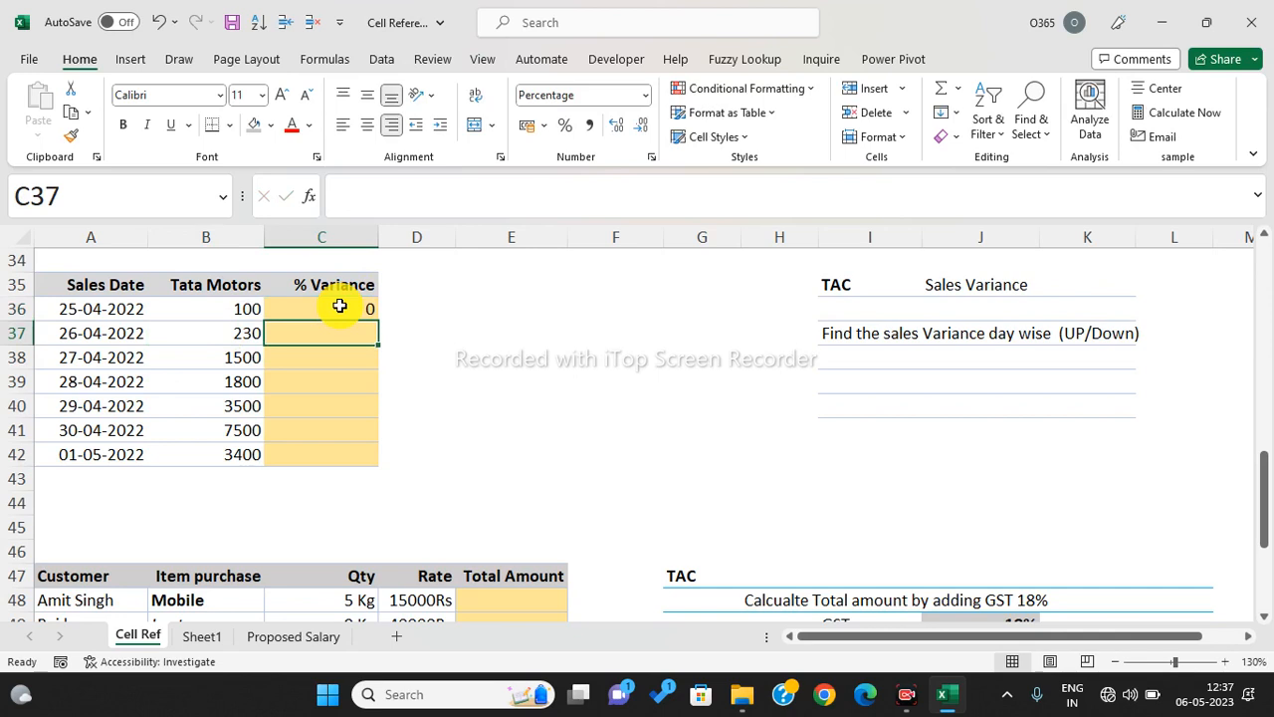
# - Enter =B37/B36-1 in C37 for the 26-04-2022 variance
pyautogui.write('=')
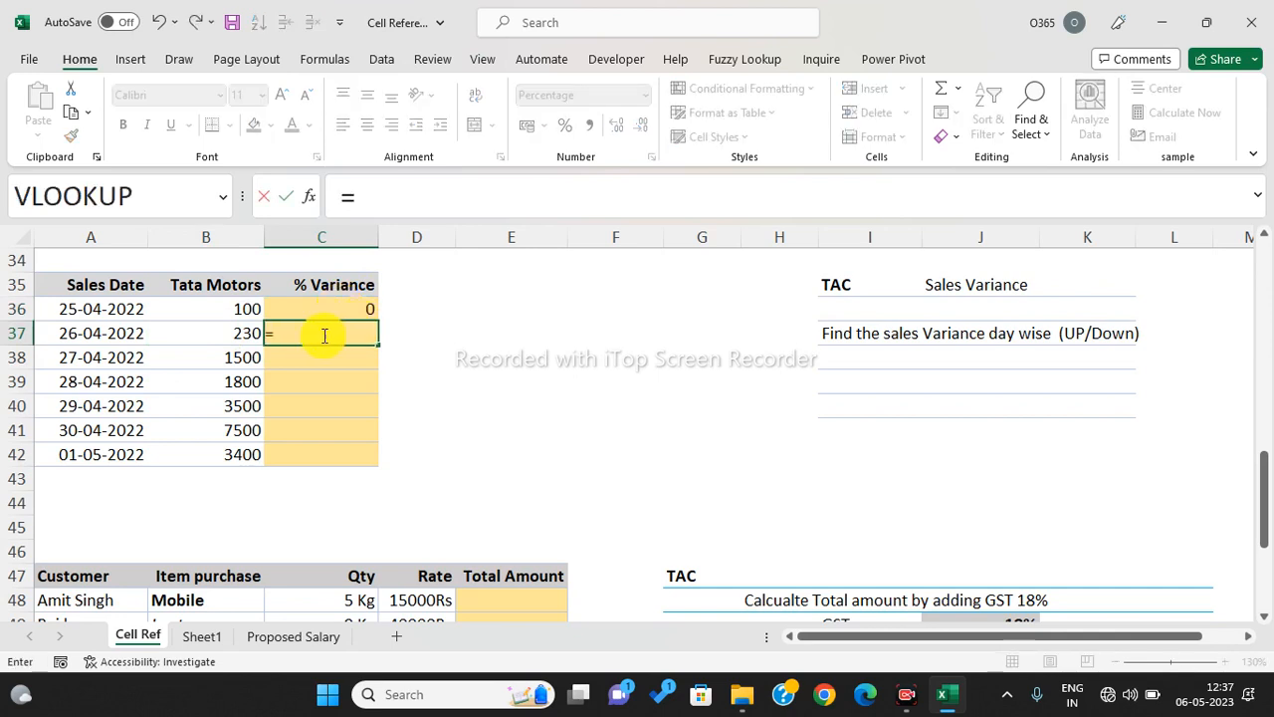
pyautogui.click(245, 336)
pyautogui.write('/')
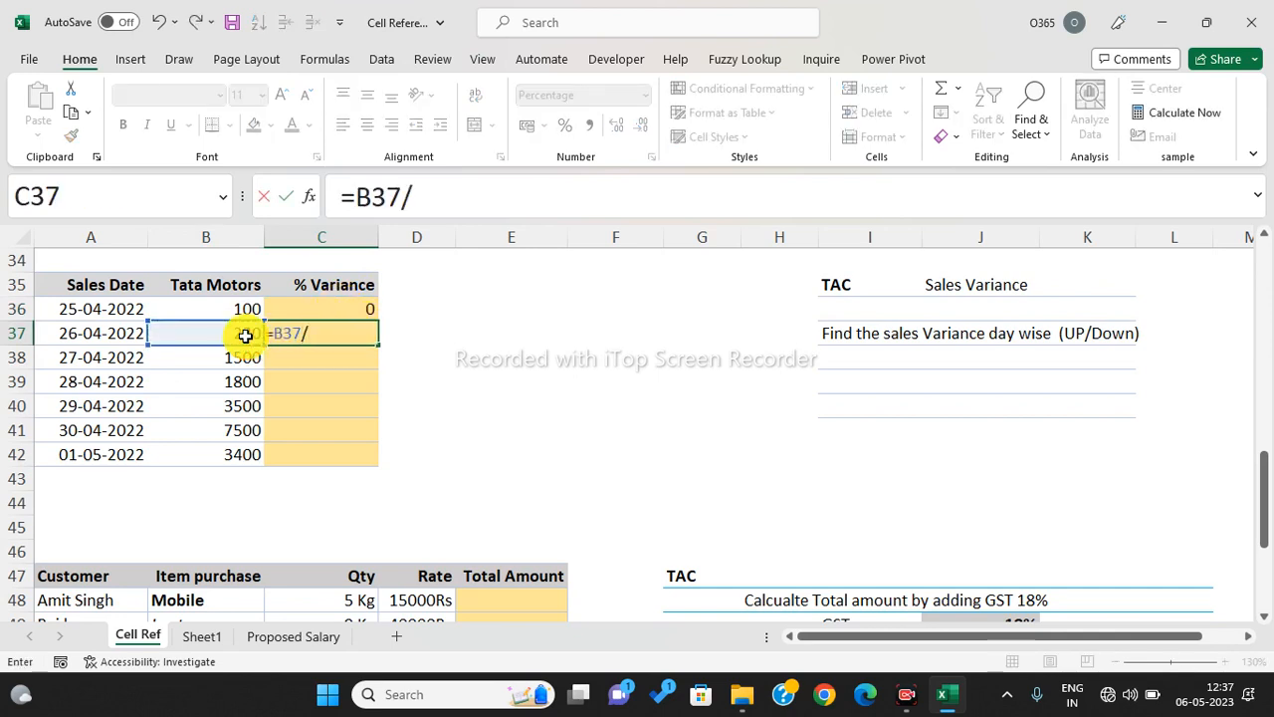
pyautogui.click(244, 309)
pyautogui.write('-1')
pyautogui.press('Return')
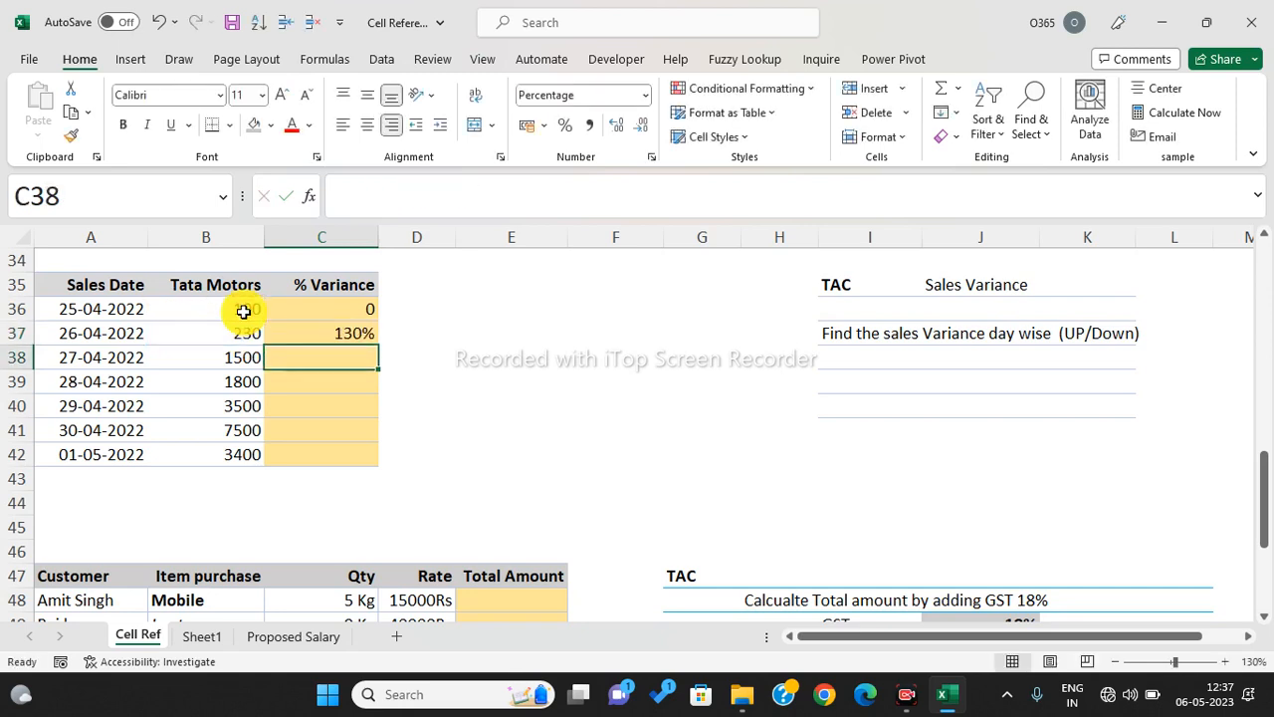
# - Copy the variance formula down to C42 and check the result in C38
pyautogui.click(356, 340)
pyautogui.moveTo(378, 343); pyautogui.dragTo(361, 467)
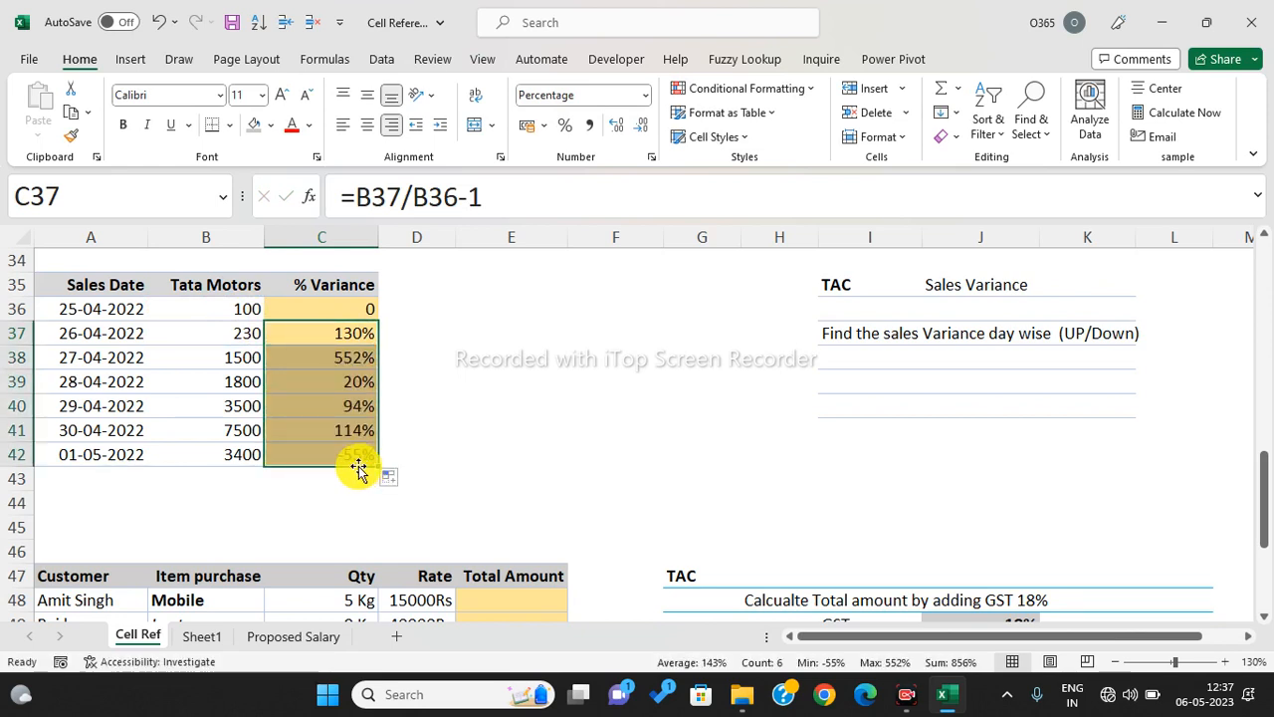
pyautogui.click(330, 333)
pyautogui.click(328, 353)
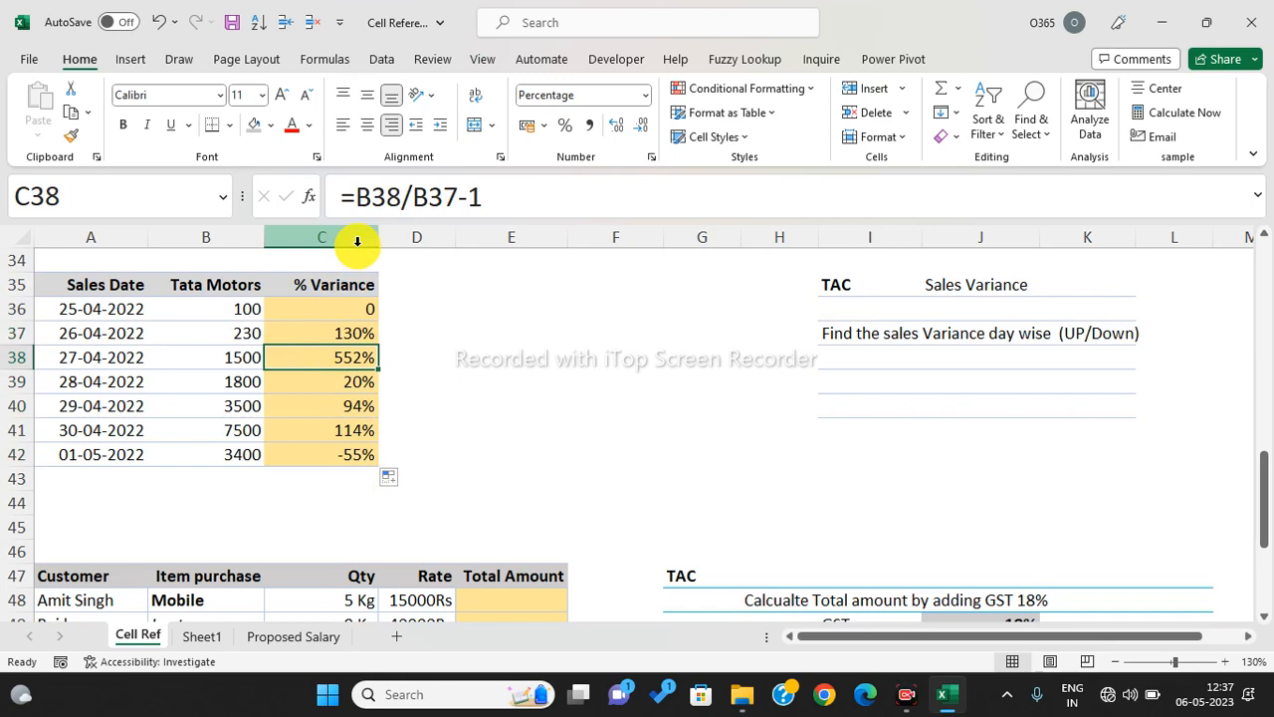
pyautogui.scroll(-4, 733, 390)
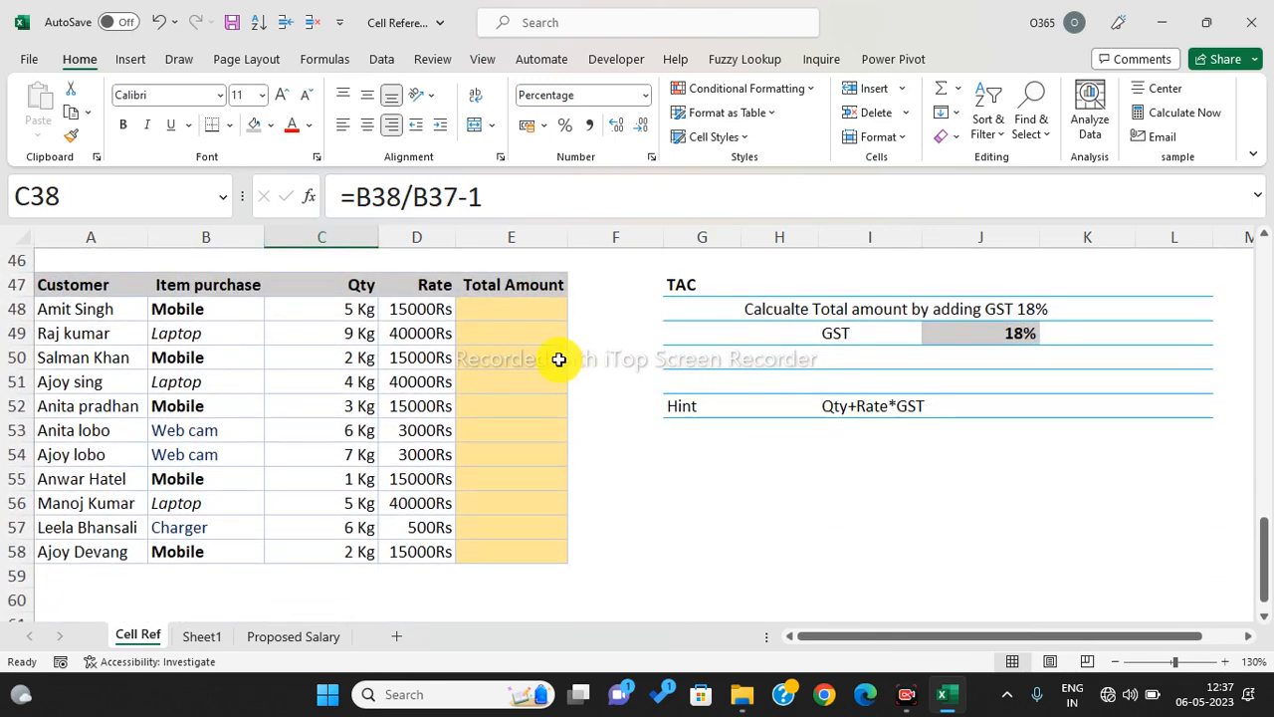
# - Enter a first-draft total in E48 as =C48*D48+J49
pyautogui.click(546, 358)
pyautogui.moveTo(213, 306); pyautogui.dragTo(249, 577)
pyautogui.moveTo(355, 311); pyautogui.dragTo(363, 501)
pyautogui.moveTo(418, 309); pyautogui.dragTo(424, 479)
pyautogui.click(501, 307)
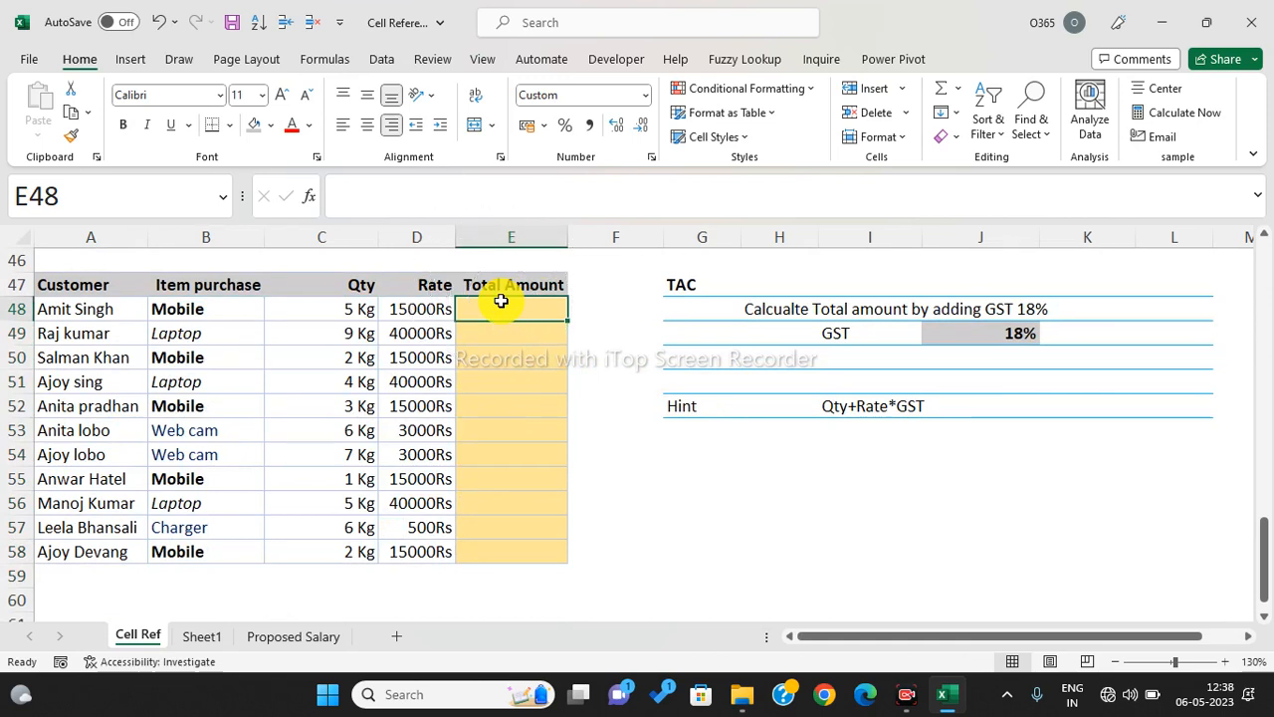
pyautogui.write('=')
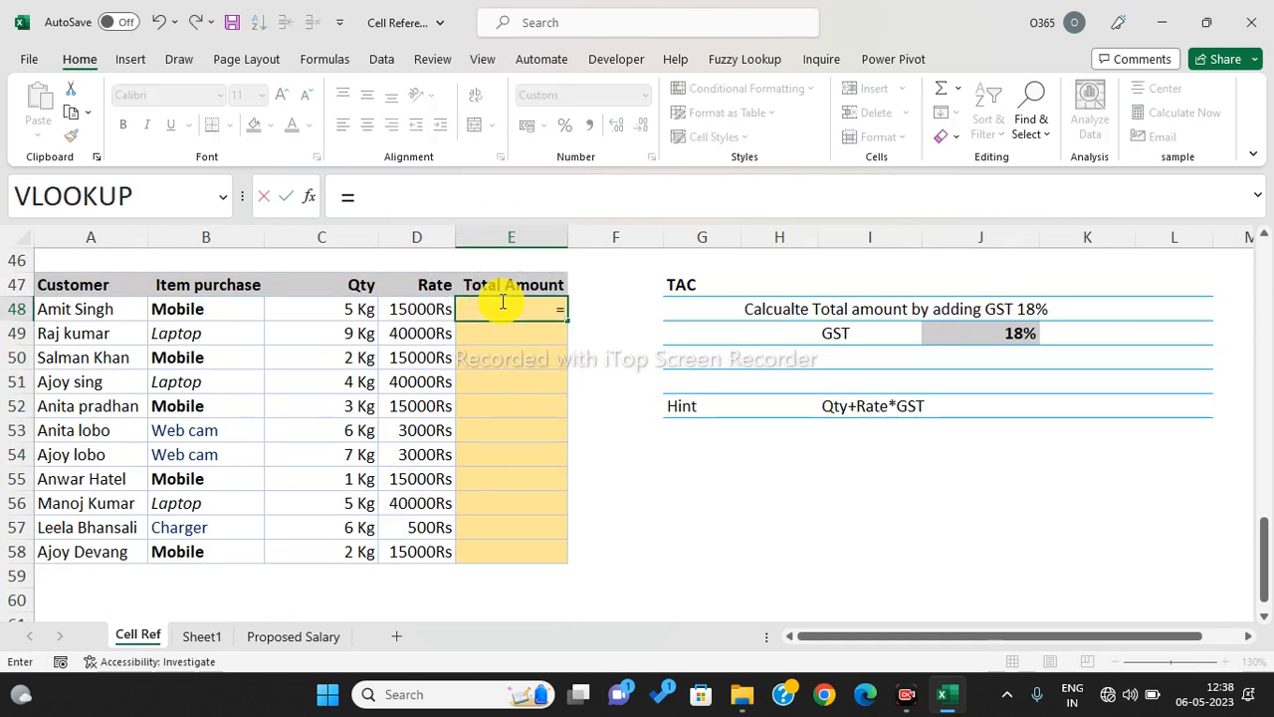
pyautogui.click(345, 312)
pyautogui.write('*')
pyautogui.click(433, 309)
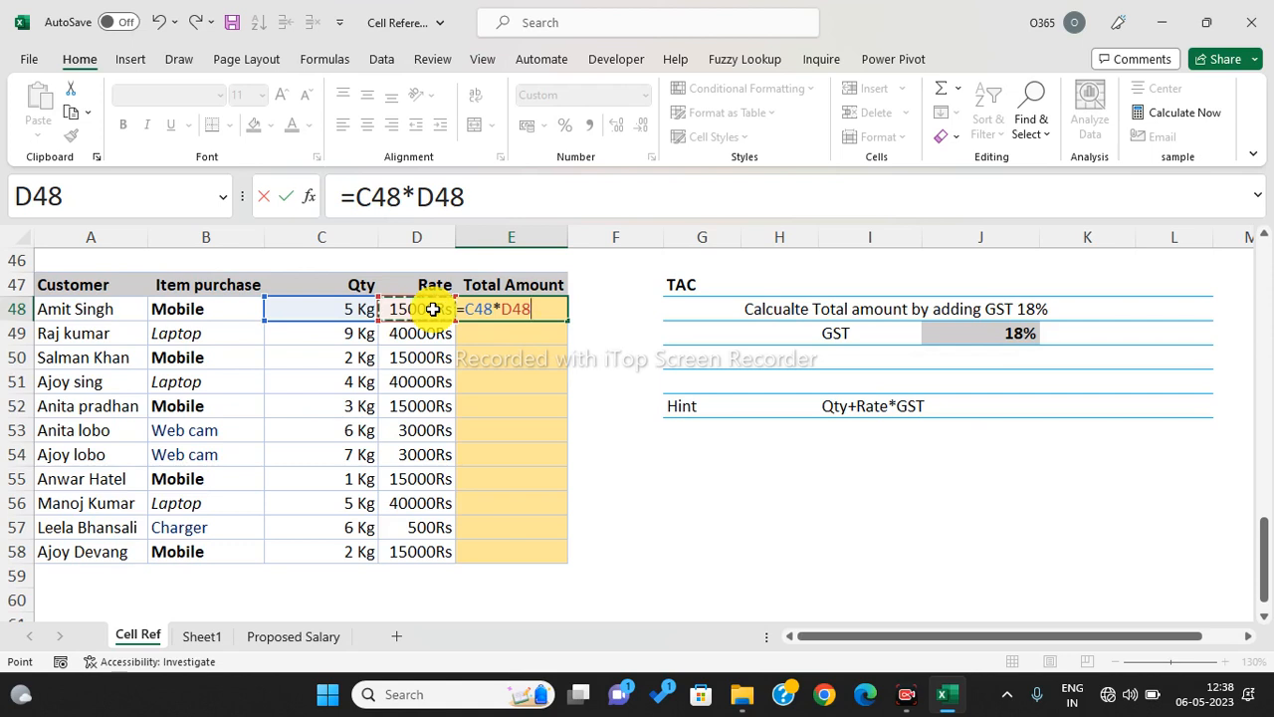
pyautogui.write('+')
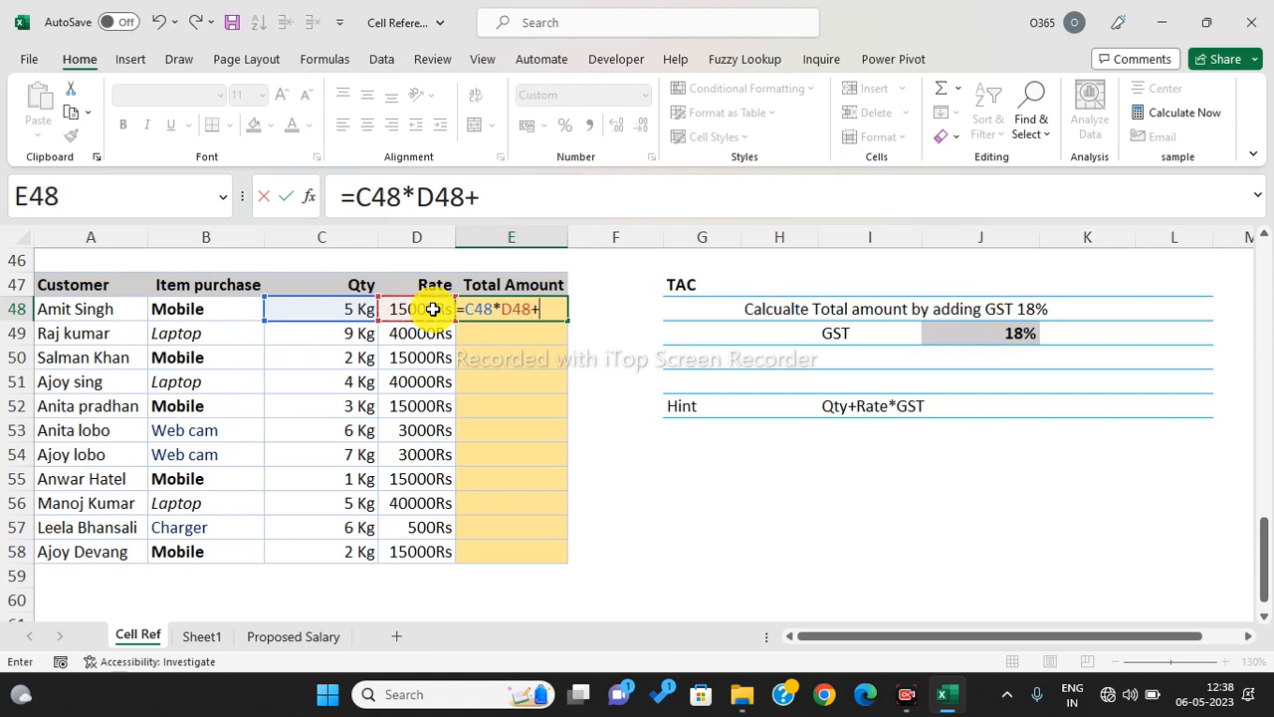
pyautogui.click(987, 338)
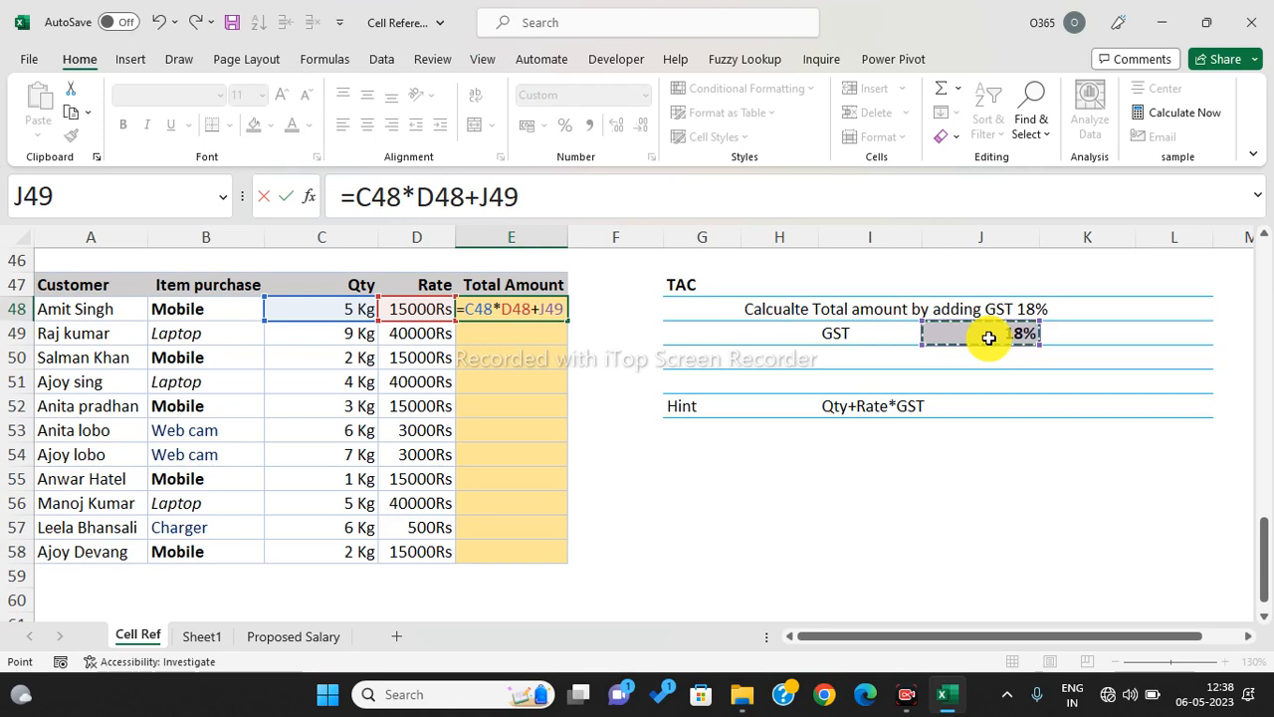
pyautogui.press('Return')
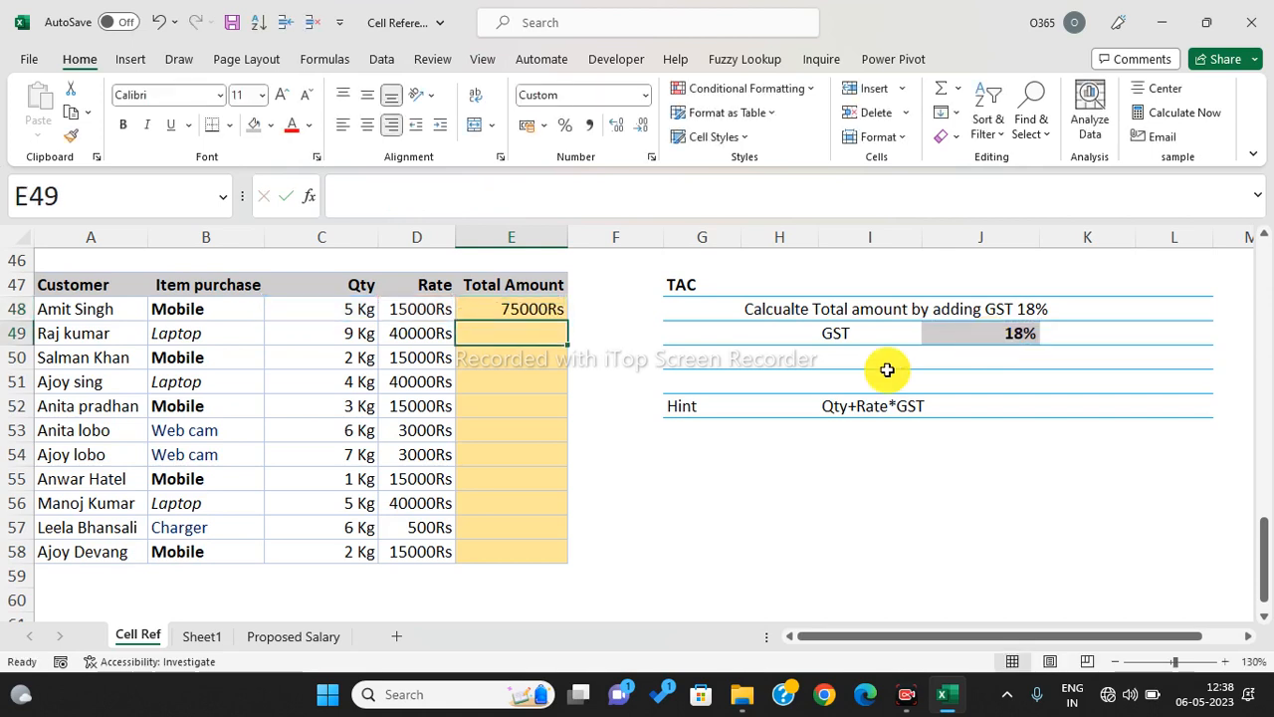
# - Rewrite E48 as =(C48*D48)+(C48*D48*J49 to add 18% GST on the base amount
pyautogui.click(522, 304)
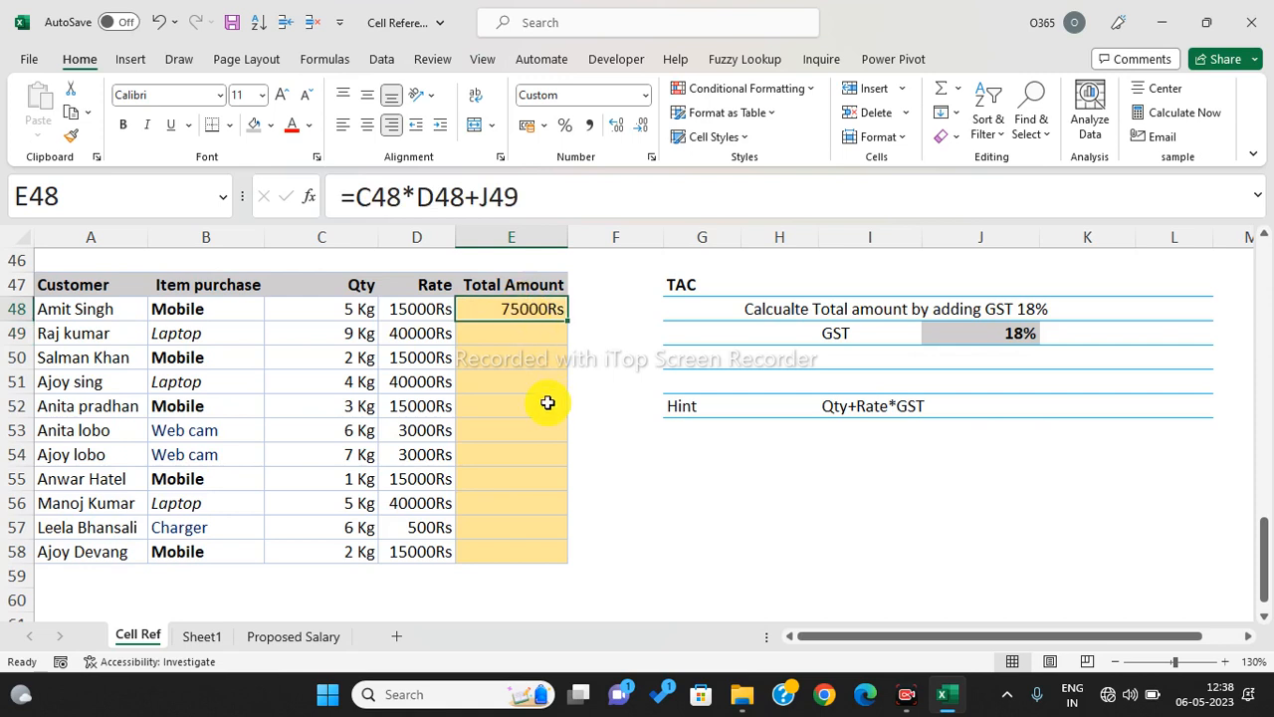
pyautogui.write('=')
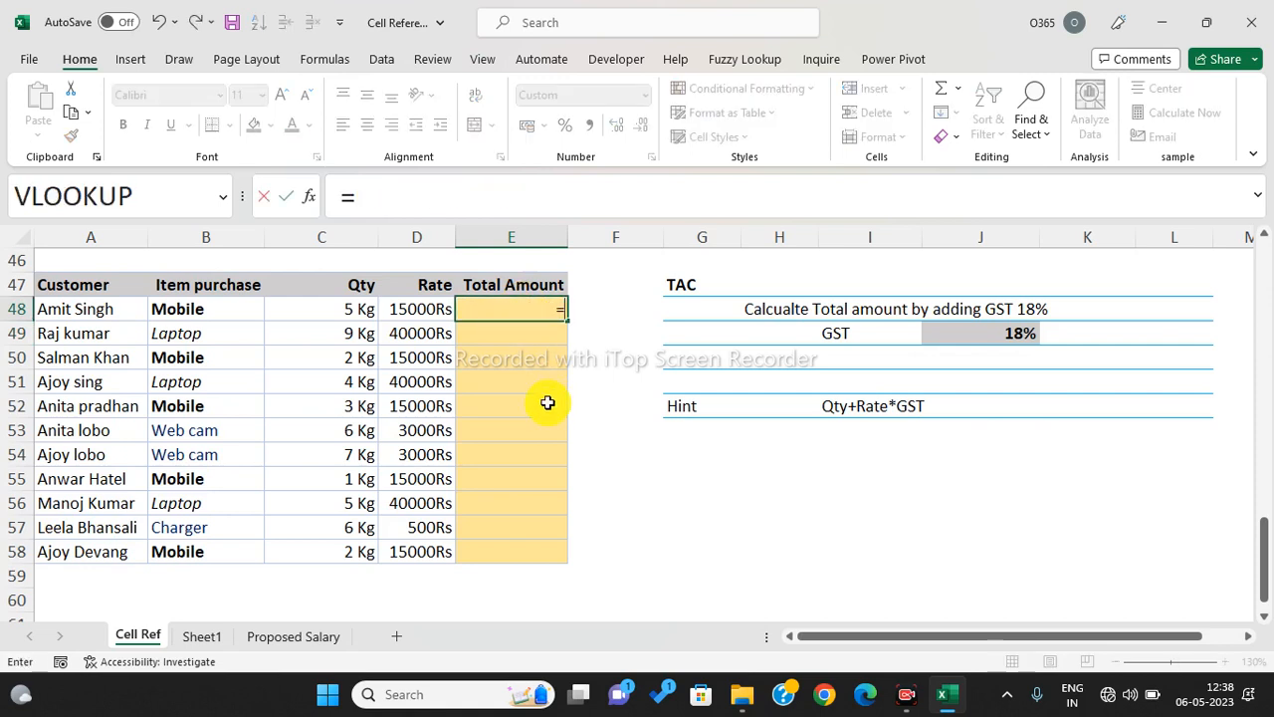
pyautogui.write('(')
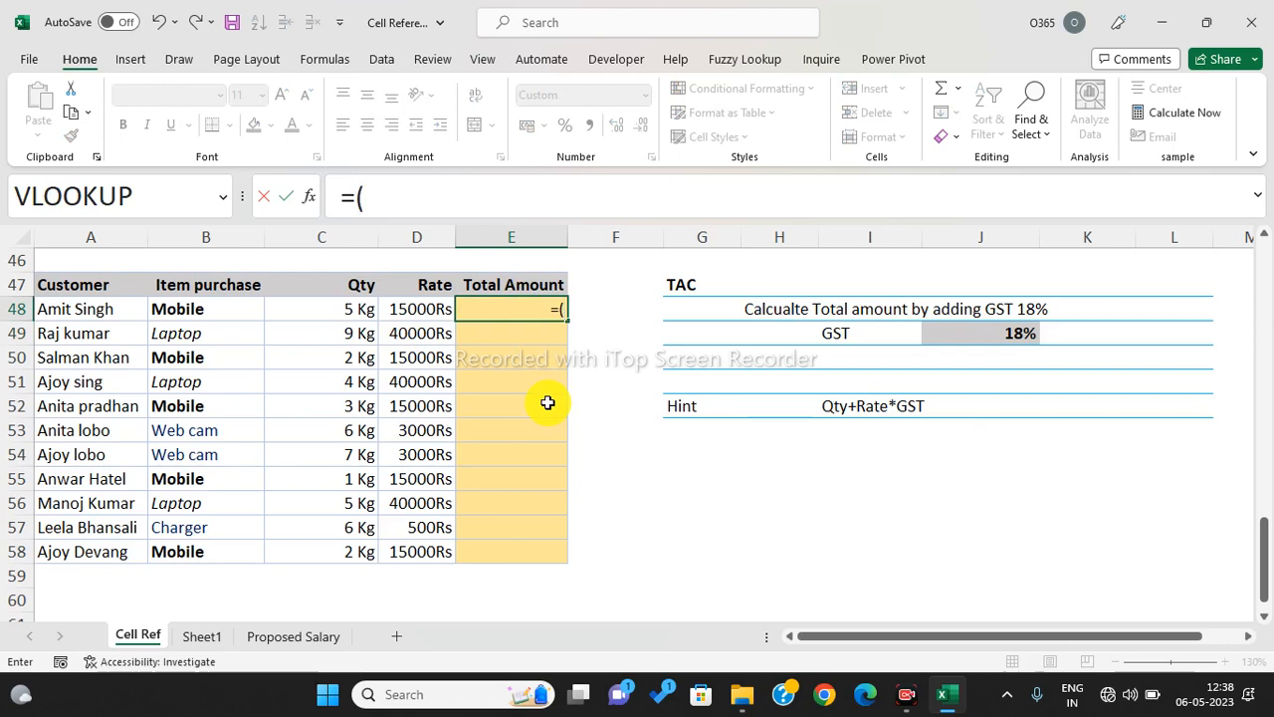
pyautogui.click(333, 309)
pyautogui.write('*')
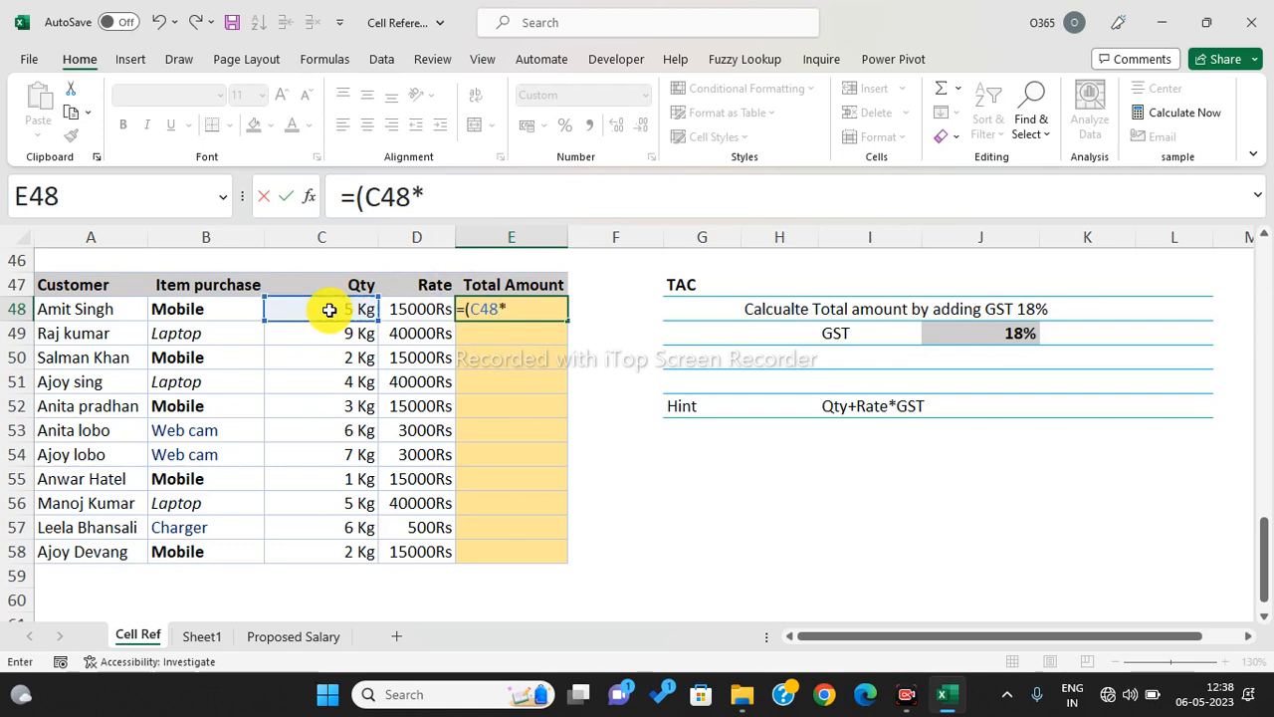
pyautogui.click(435, 308)
pyautogui.write(')')
pyautogui.write('+')
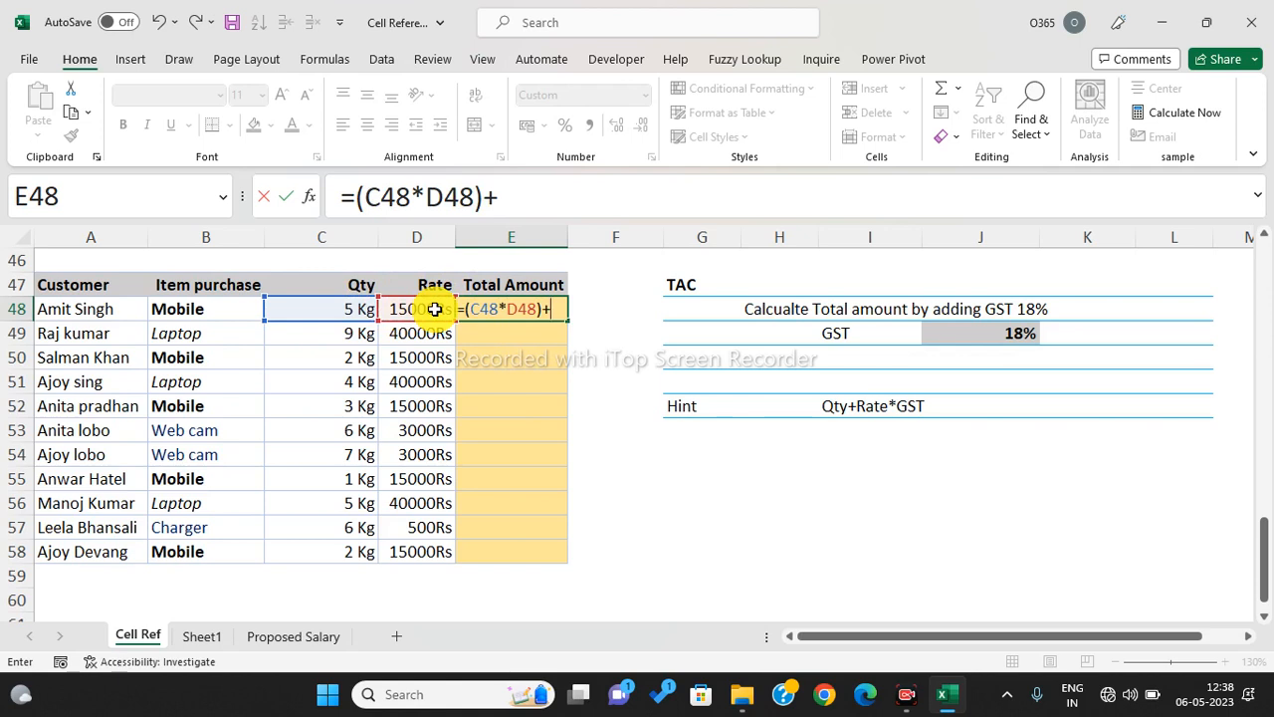
pyautogui.write('(')
pyautogui.click(340, 312)
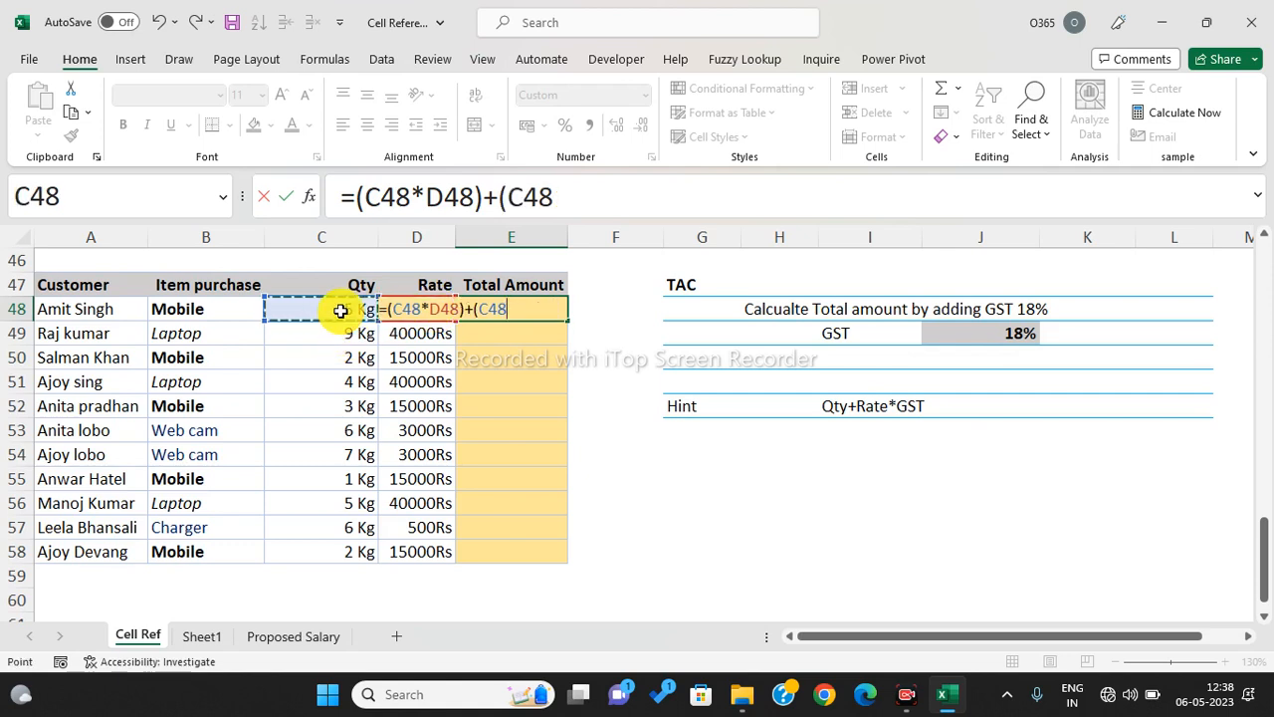
pyautogui.write('*')
pyautogui.click(415, 334)
pyautogui.press('Up')
pyautogui.write('*')
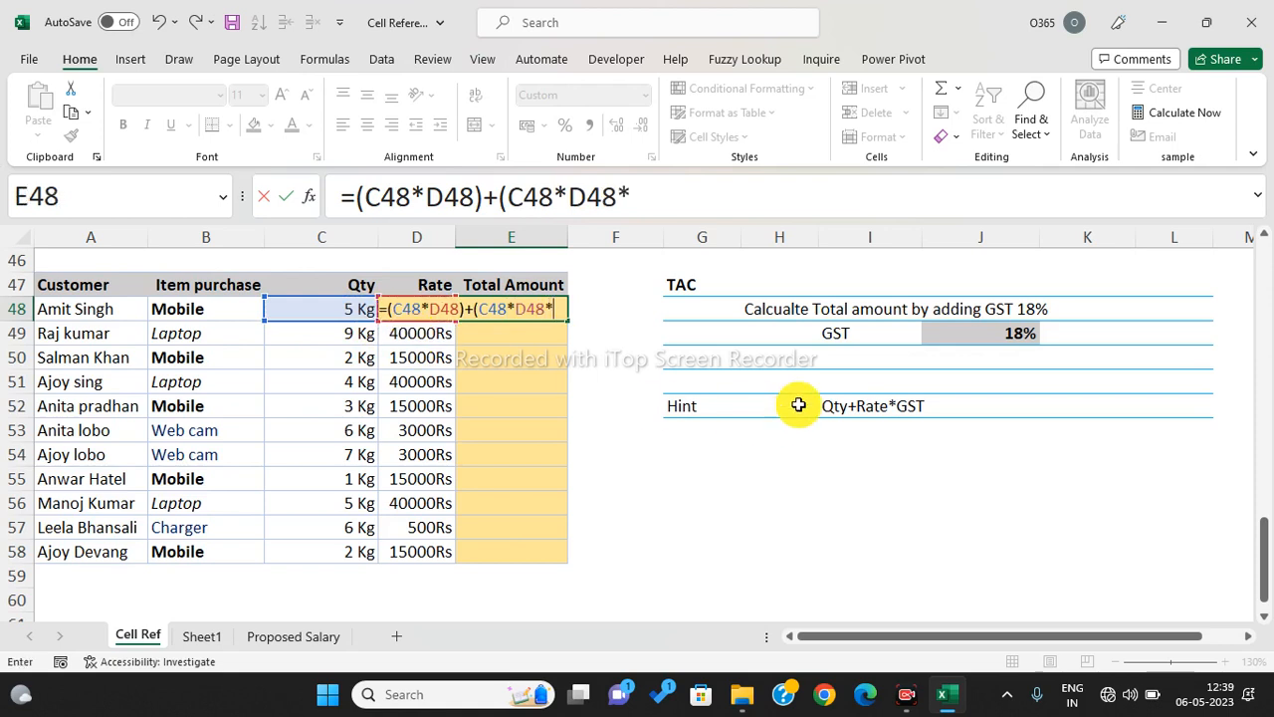
pyautogui.click(994, 333)
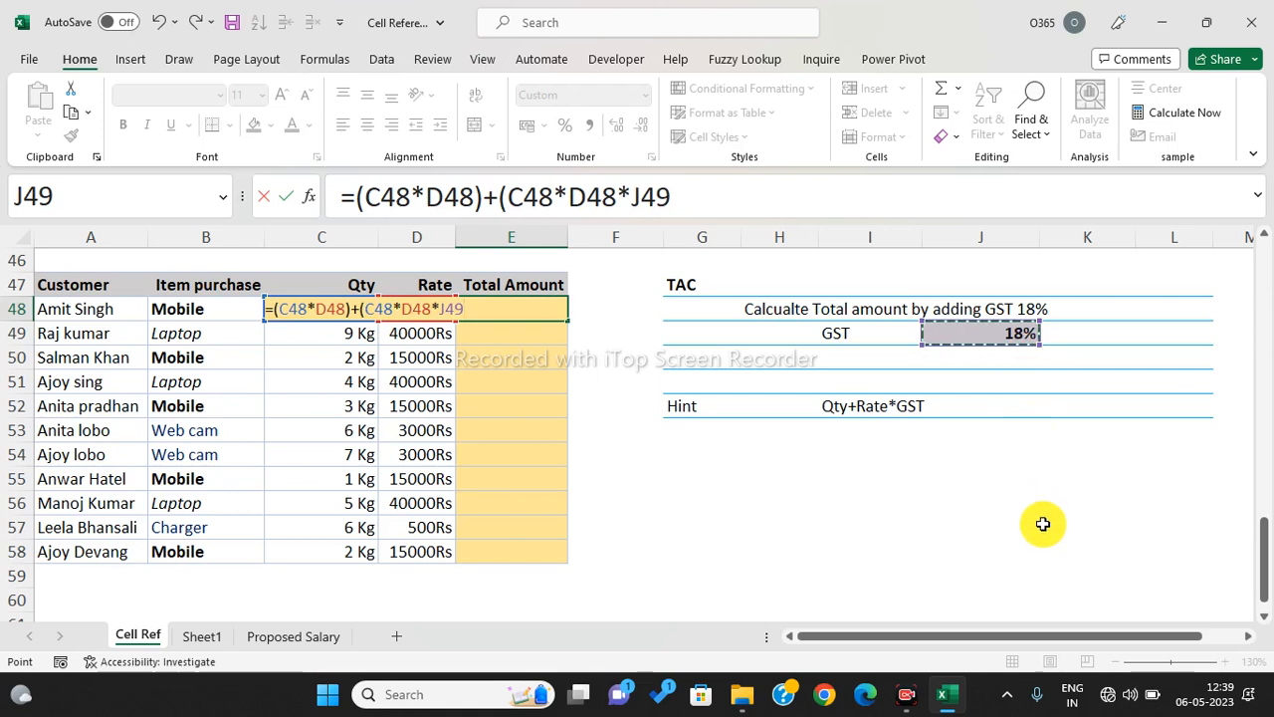
# - Lock the GST reference as $J$49 and complete the formula, giving 88500Rs
pyautogui.click(652, 196)
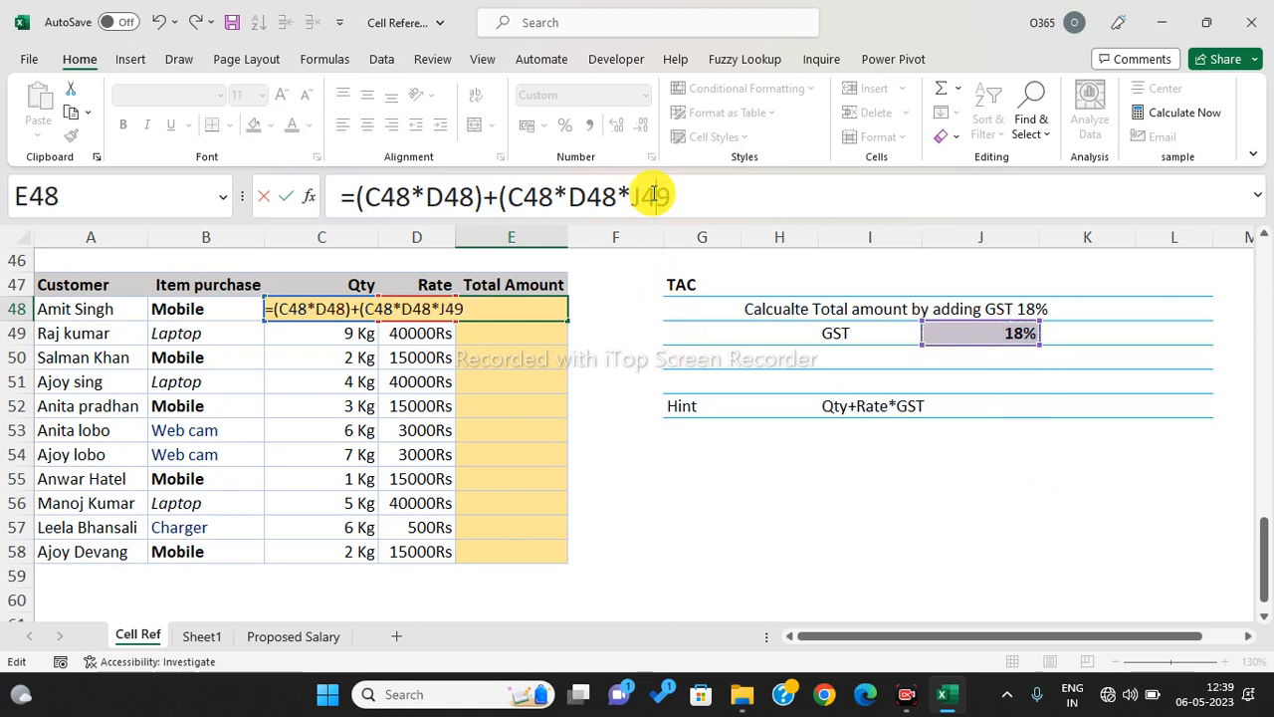
pyautogui.press('F4')
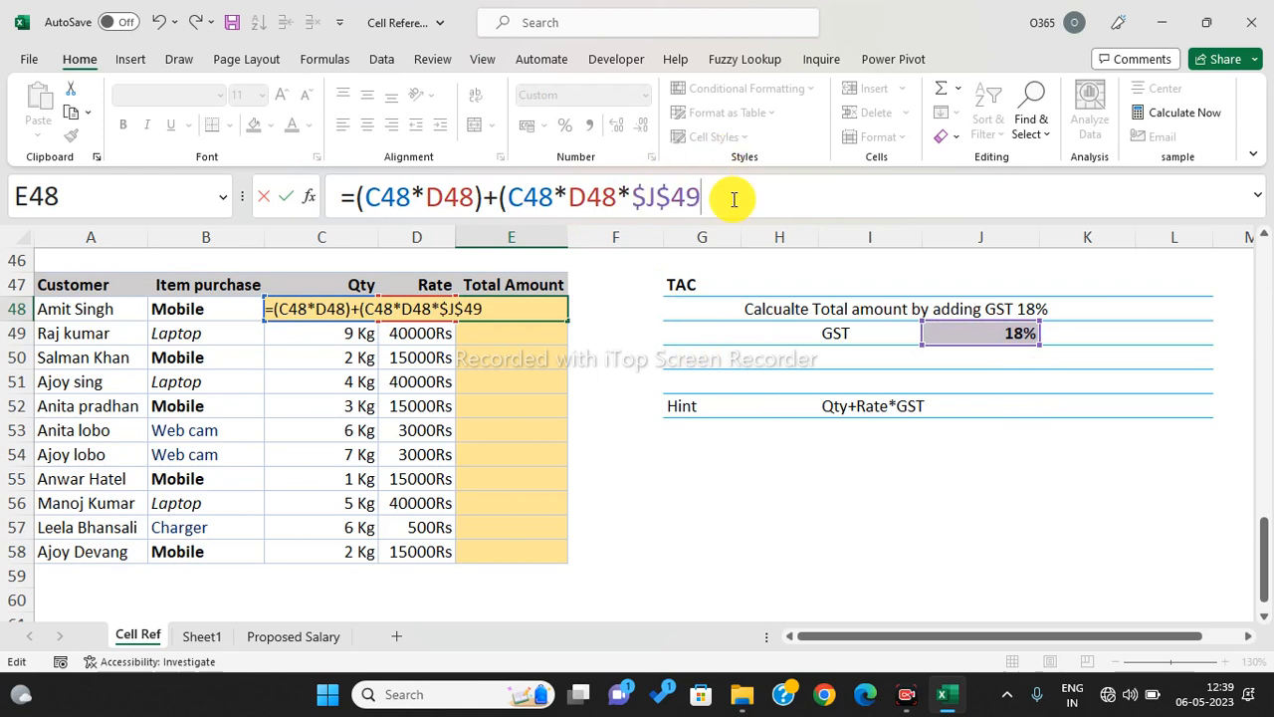
pyautogui.write(')')
pyautogui.press('Return')
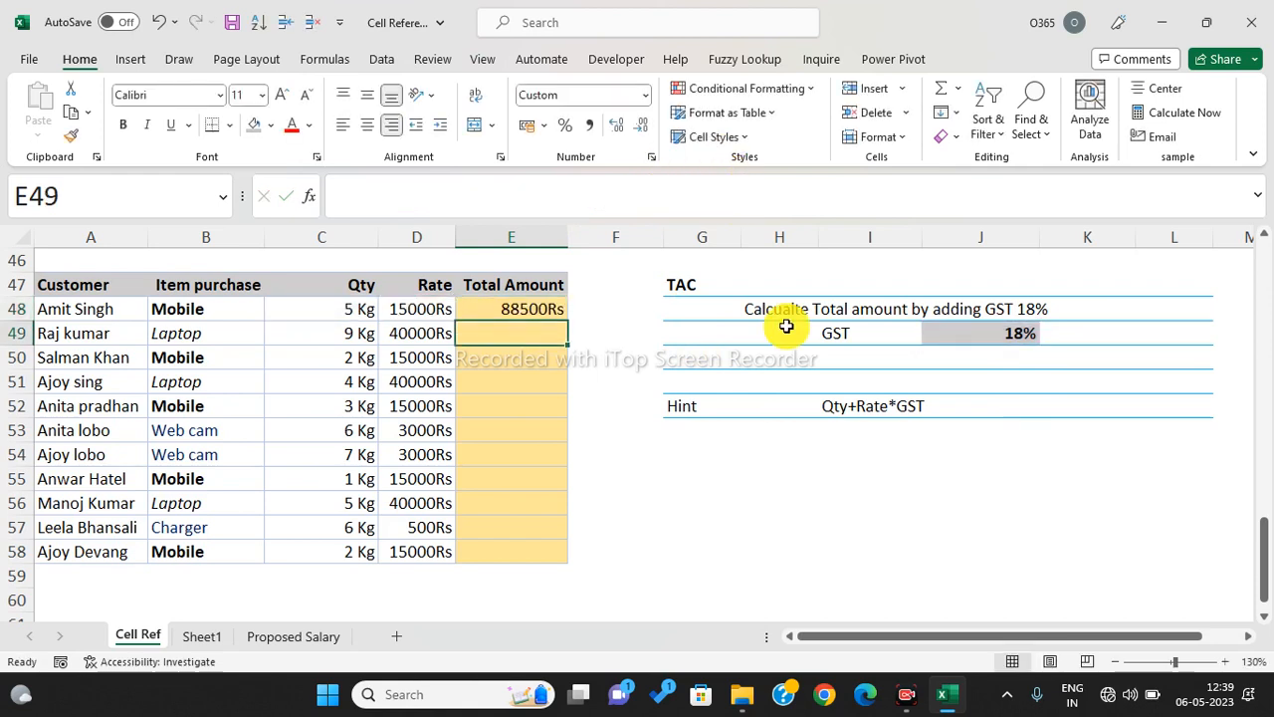
pyautogui.click(825, 458)
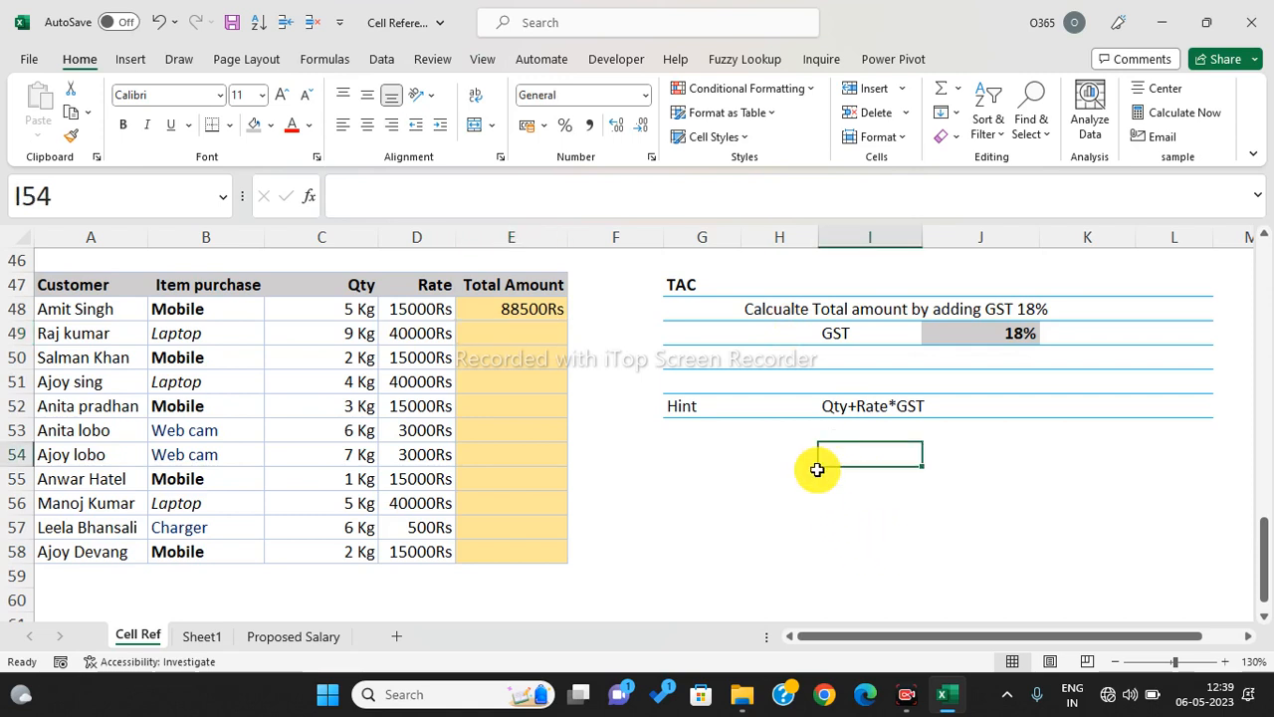
# - Add the hint notes Qty*rate labelled Total and Qty*rate*GSt labelled GSt
pyautogui.write('Qty*rate')
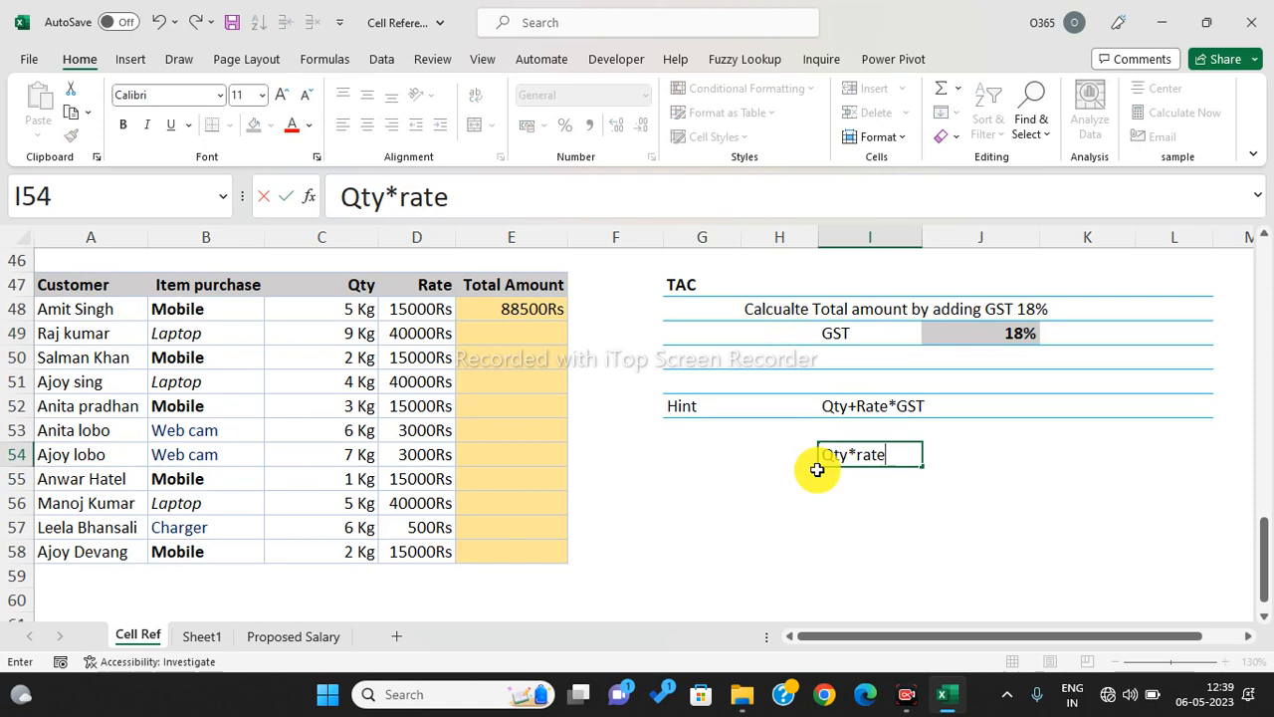
pyautogui.press('Return')
pyautogui.press('Up')
pyautogui.press('Left')
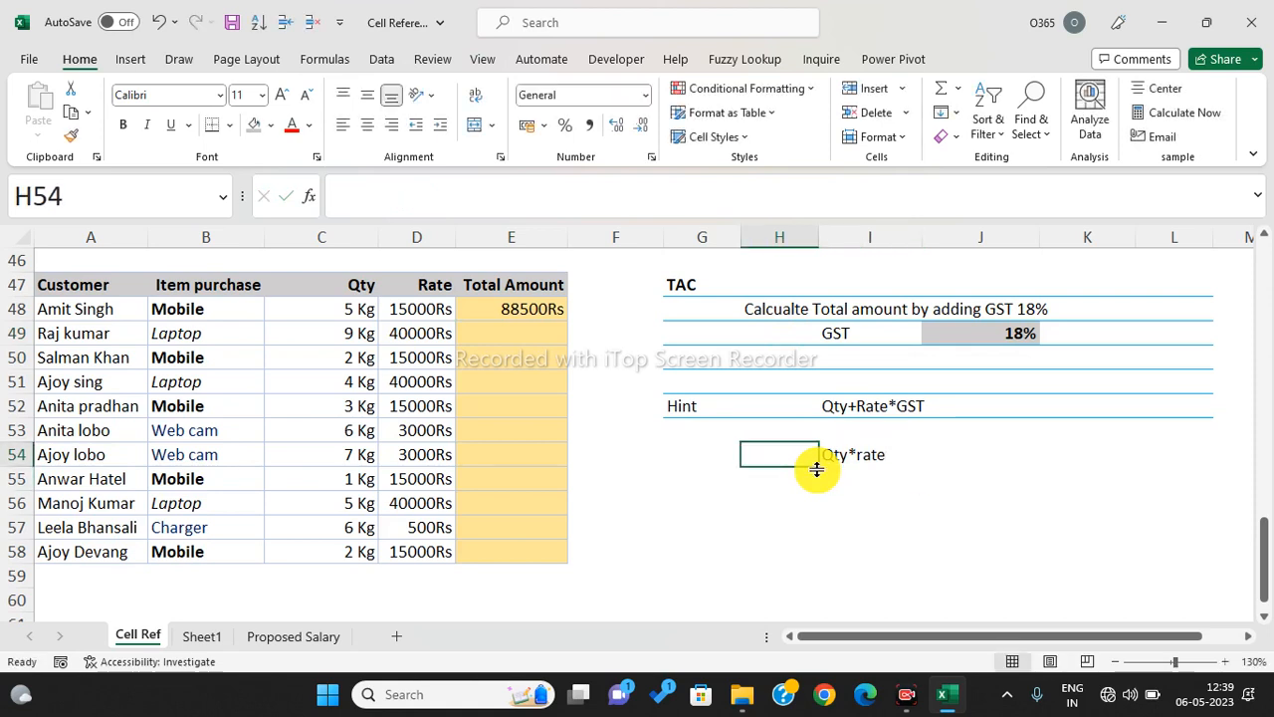
pyautogui.write('Total')
pyautogui.press('Return')
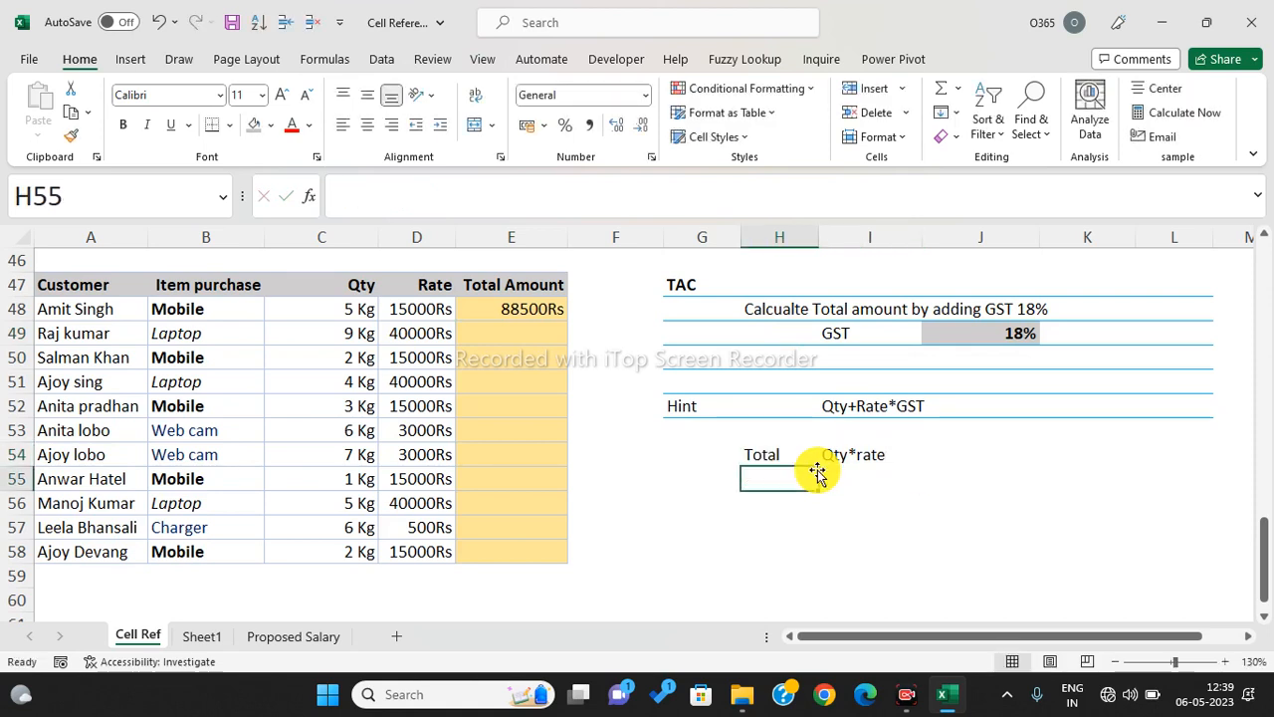
pyautogui.write('GSt')
pyautogui.press('Tab')
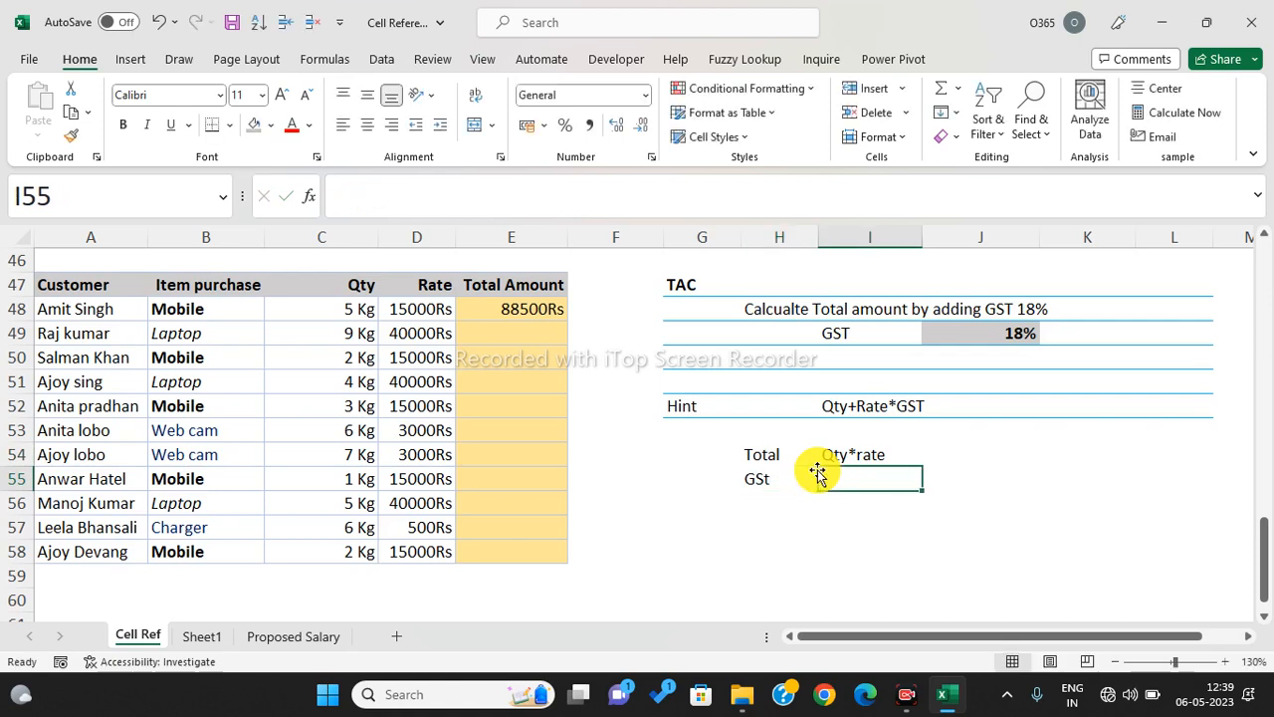
pyautogui.write('Qty*rate*GSt')
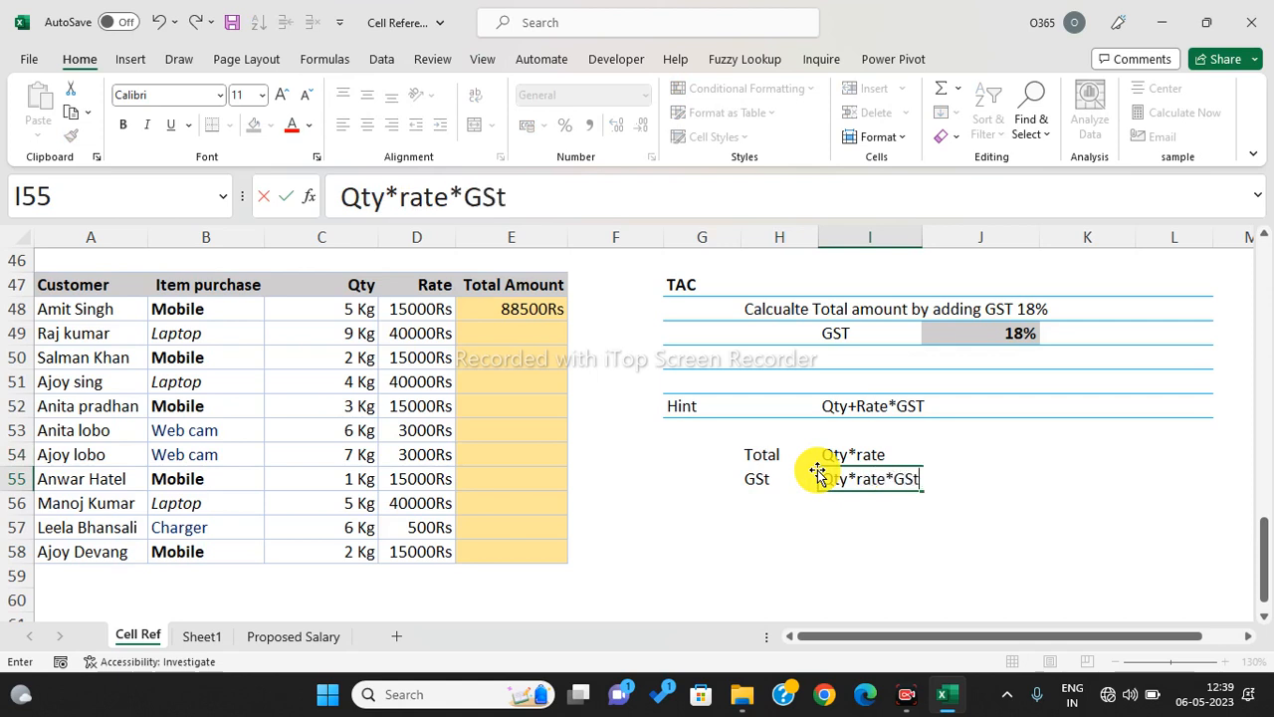
pyautogui.press('Return')
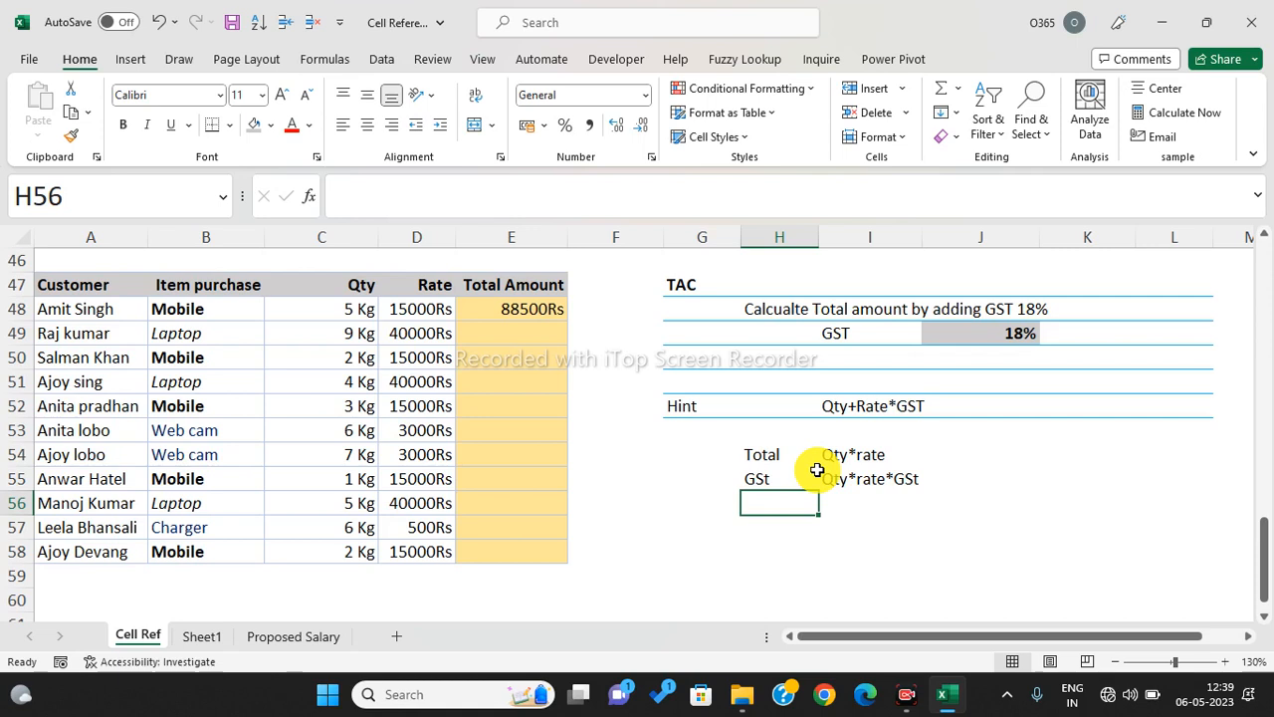
# - Enter the combined hint (Qty*rate)+(qty*rate*GSt) in H56, correcting the typo
pyautogui.write('(Qty6')
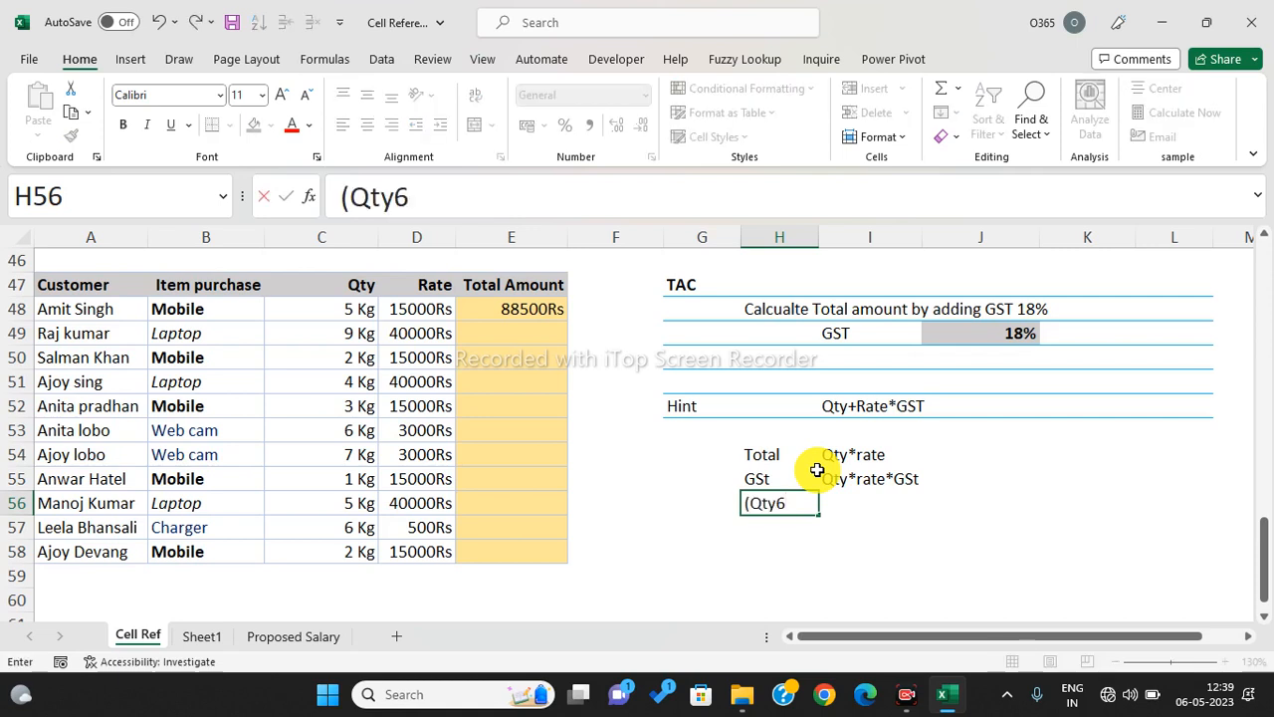
pyautogui.press('BackSpace')
pyautogui.write('*rate)+')
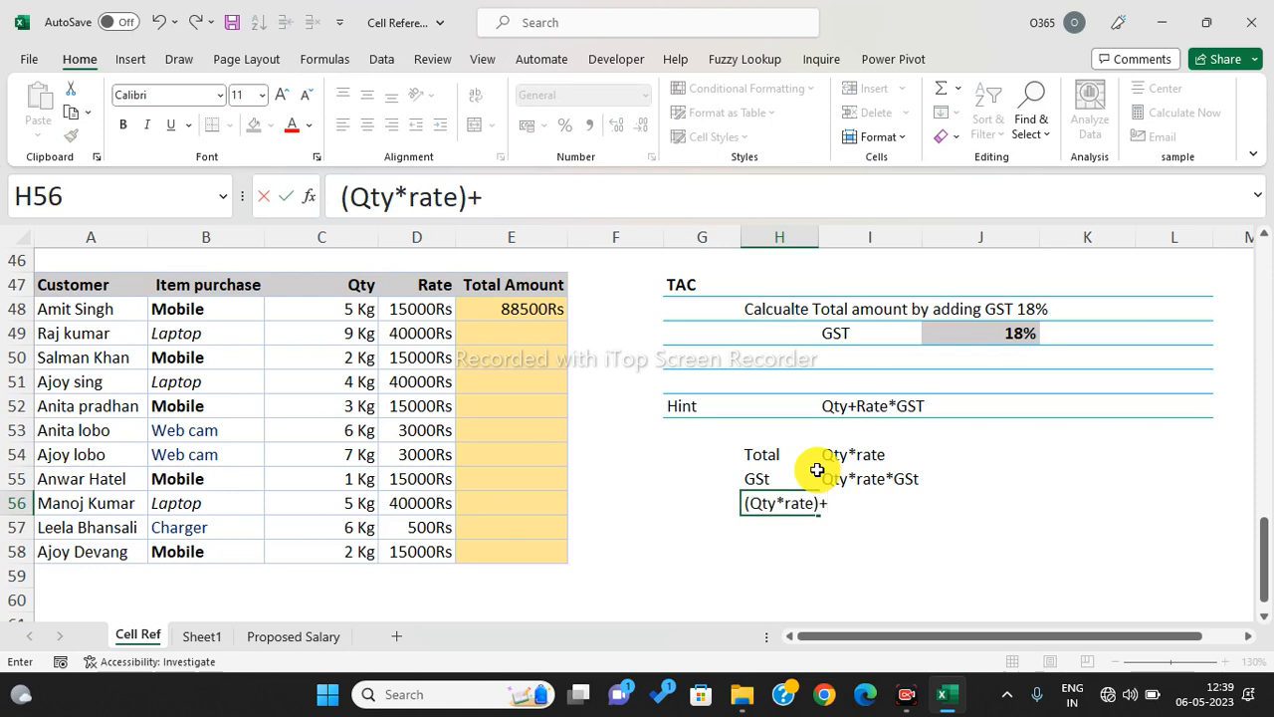
pyautogui.write('(qty*rate*GSt)')
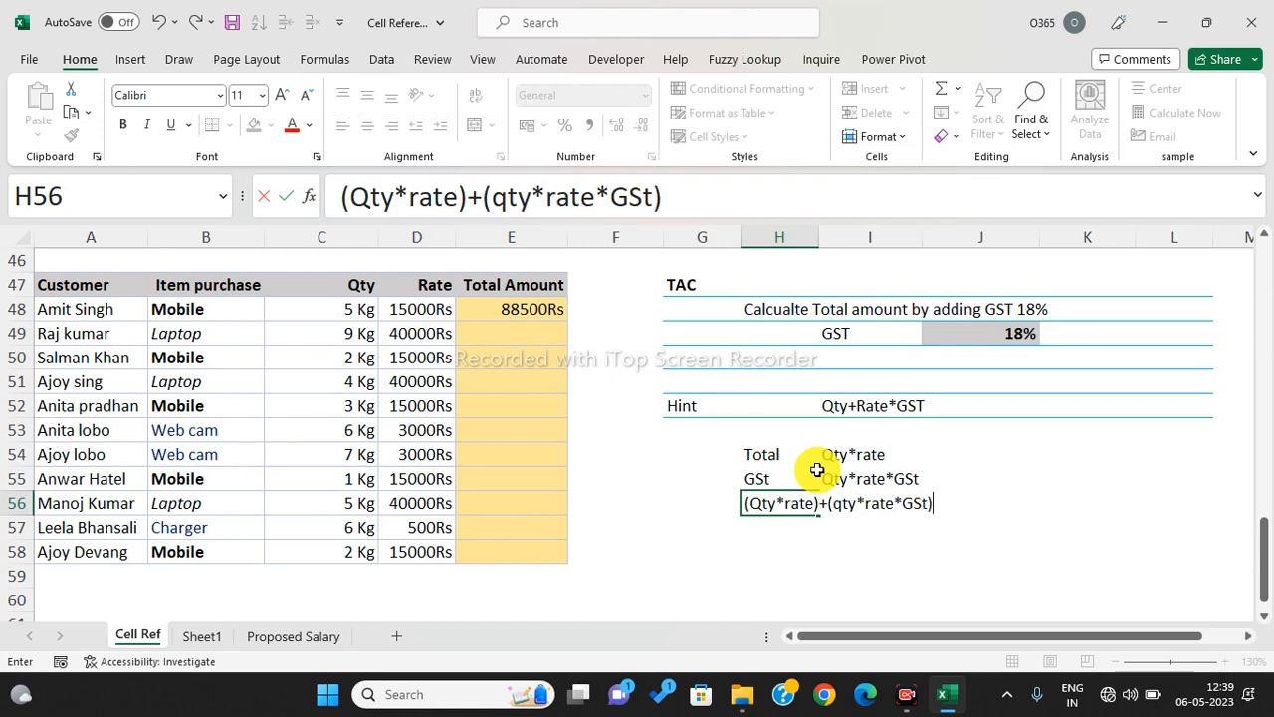
pyautogui.press('Return')
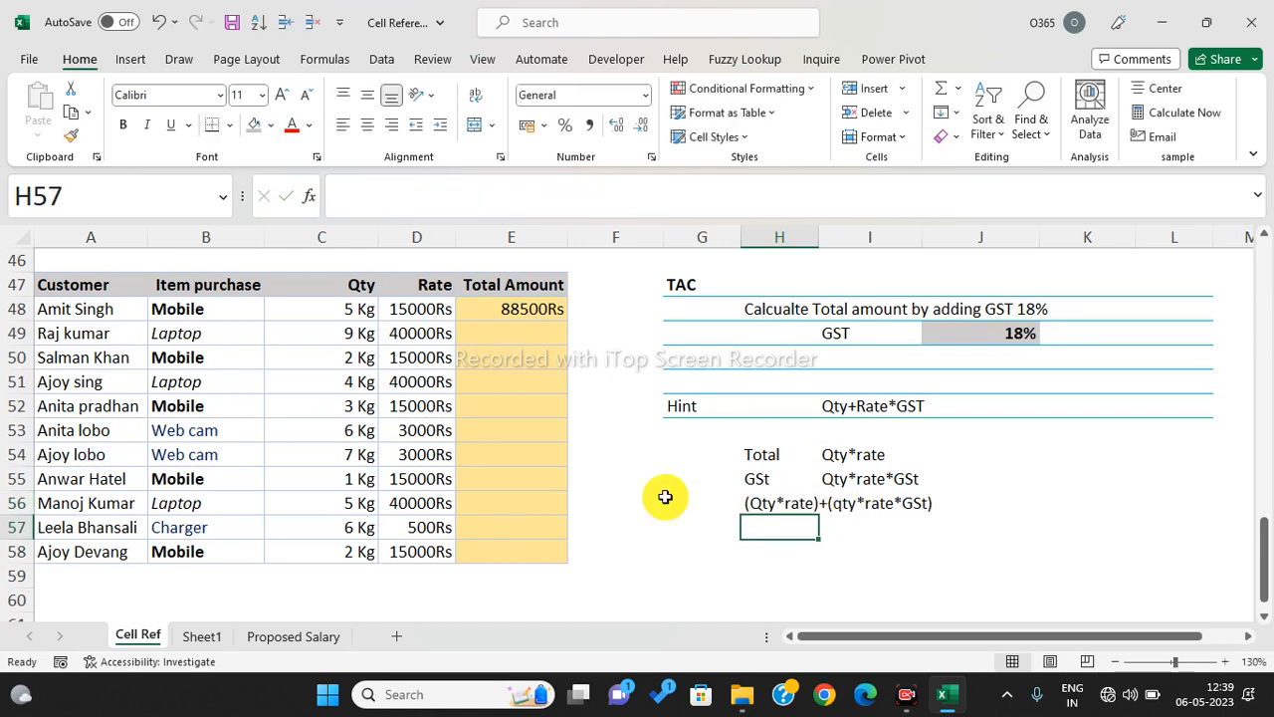
pyautogui.click(537, 329)
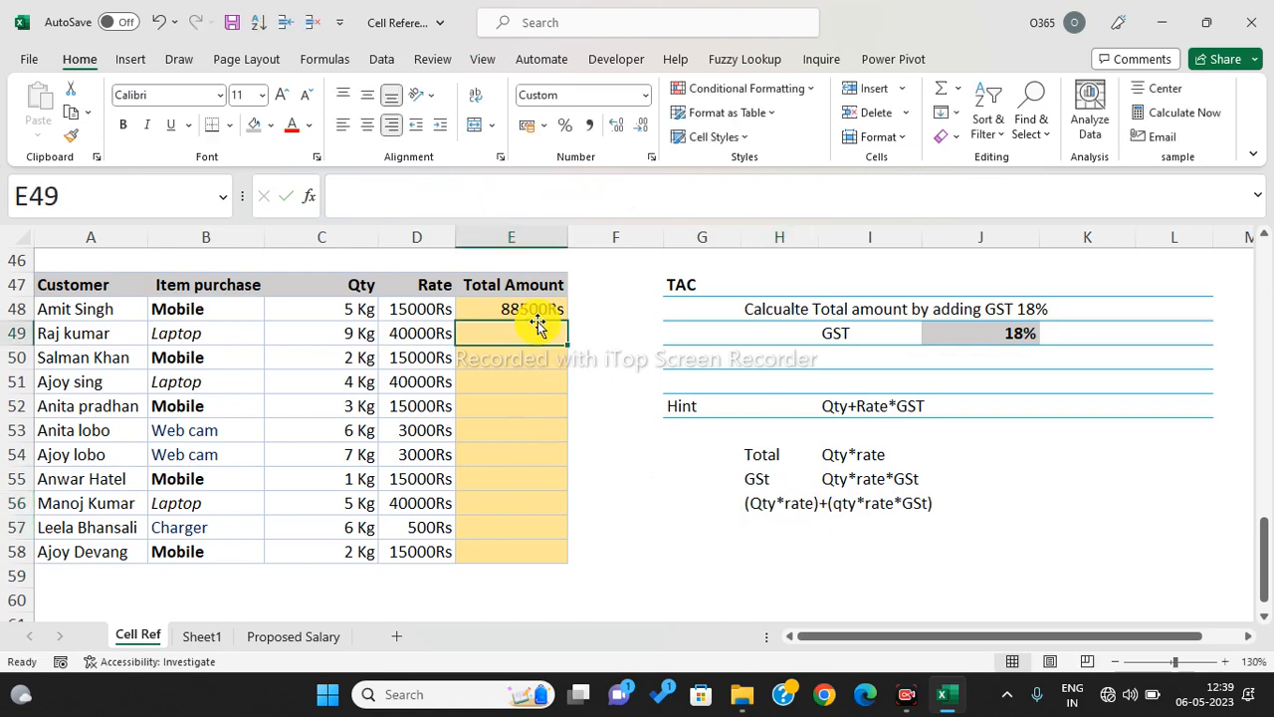
# - Enter =(C49*D49)+(C49*D49*$J$49) in E49 with the GST cell J49 made absolute
pyautogui.write('=')
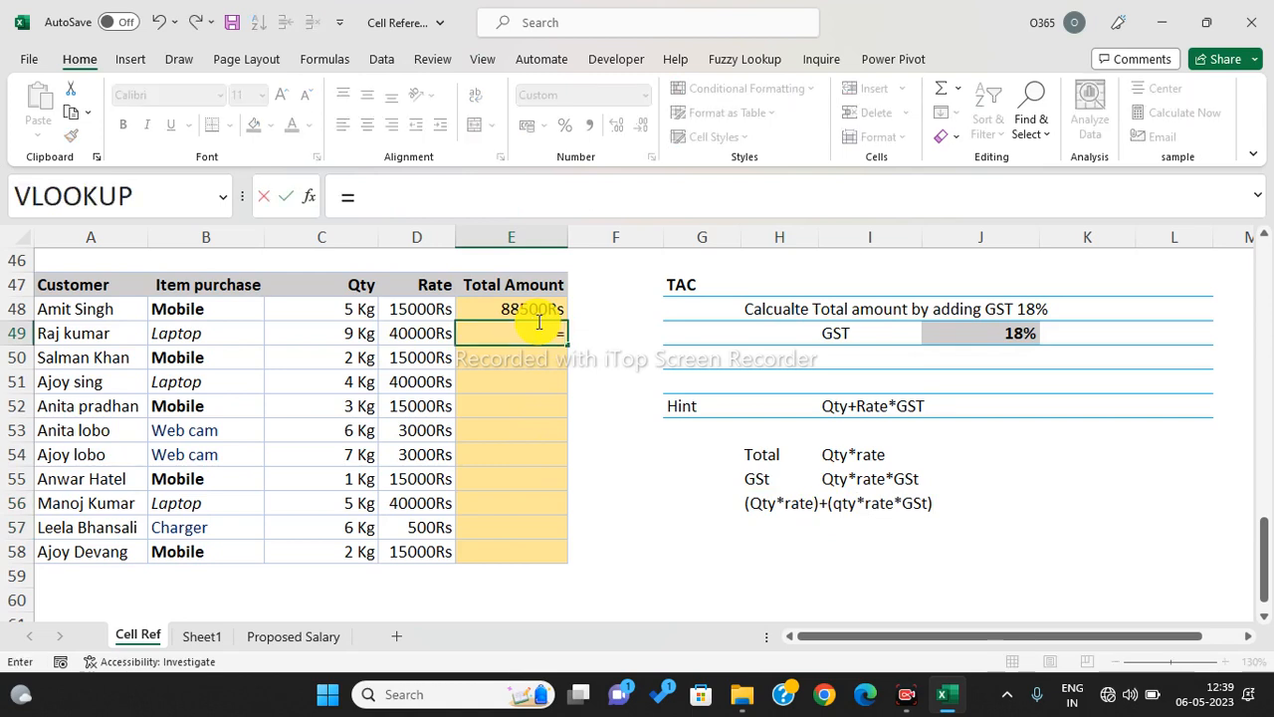
pyautogui.write('(')
pyautogui.press('Left')
pyautogui.press('Left')
pyautogui.write('*')
pyautogui.press('Left')
pyautogui.write(')+(')
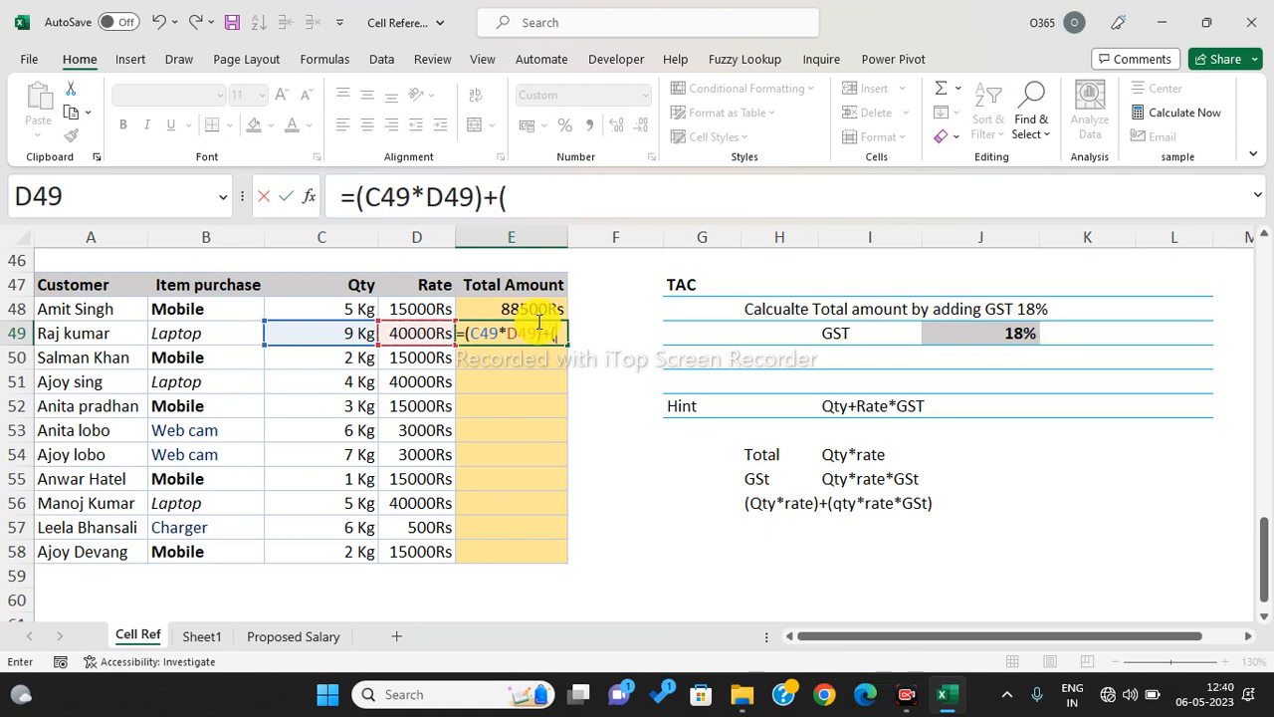
pyautogui.press('Left')
pyautogui.press('Left')
pyautogui.write('*')
pyautogui.press('Left')
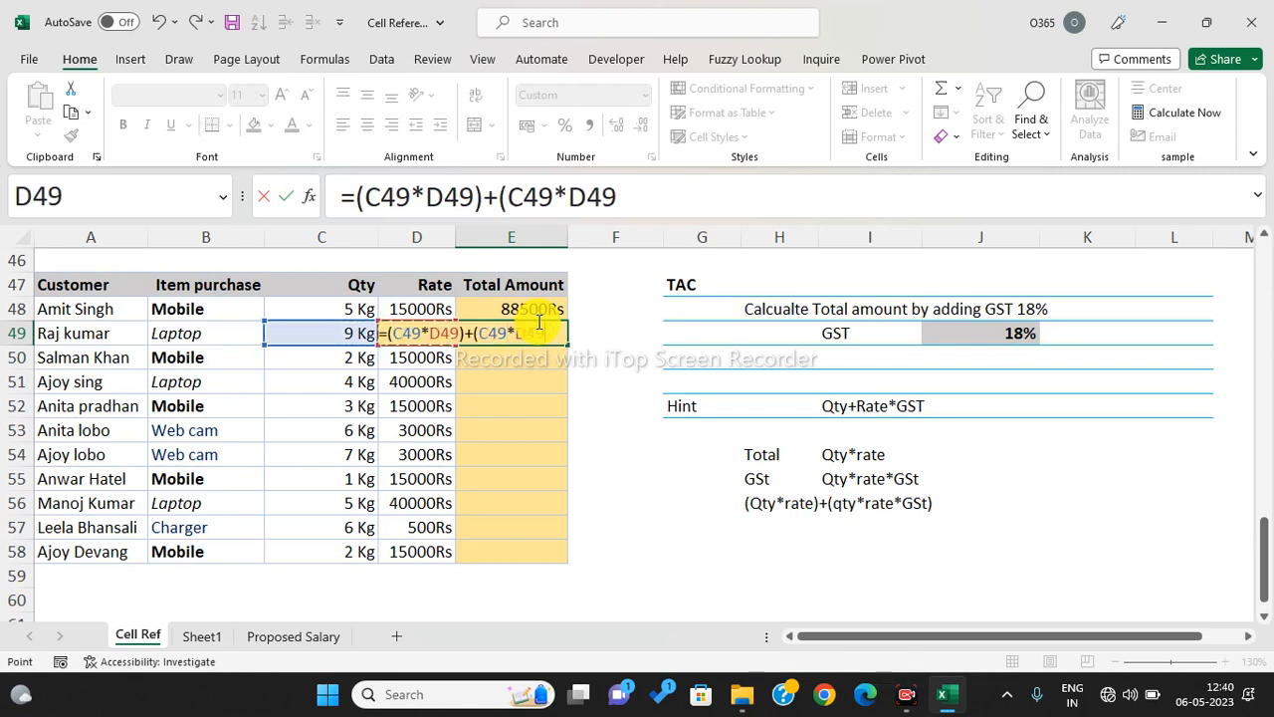
pyautogui.write('*')
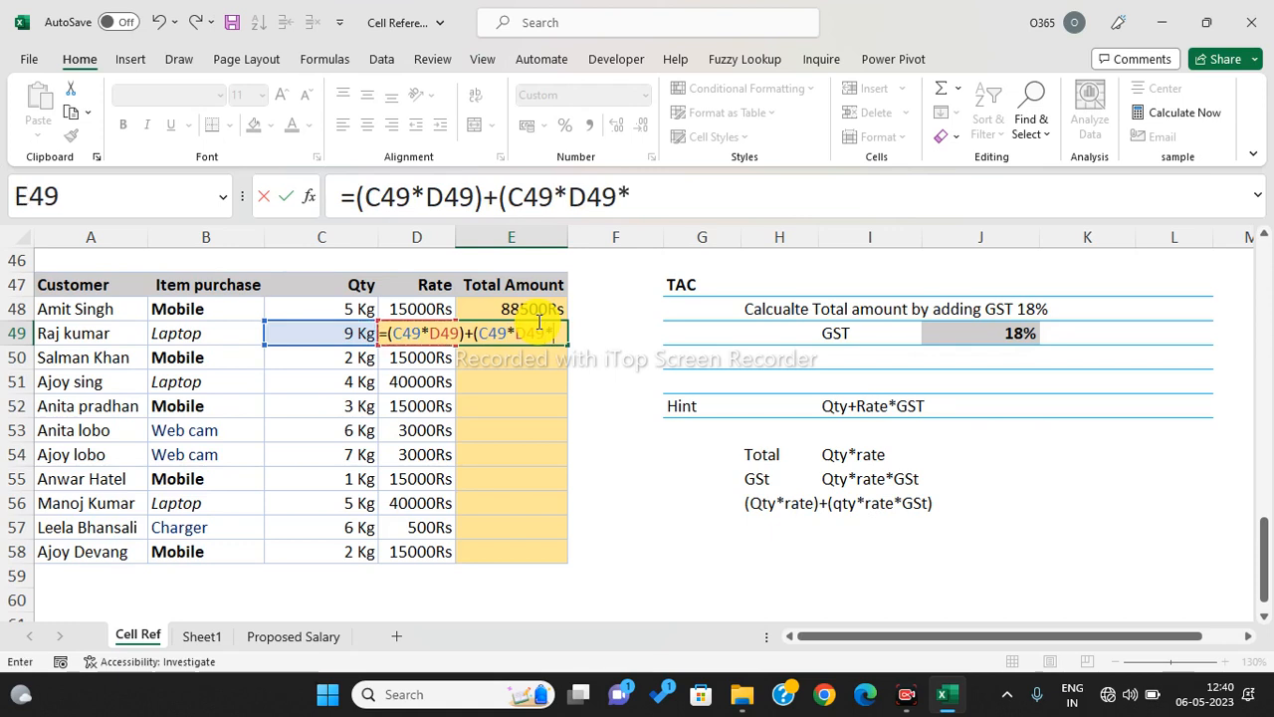
pyautogui.click(1007, 341)
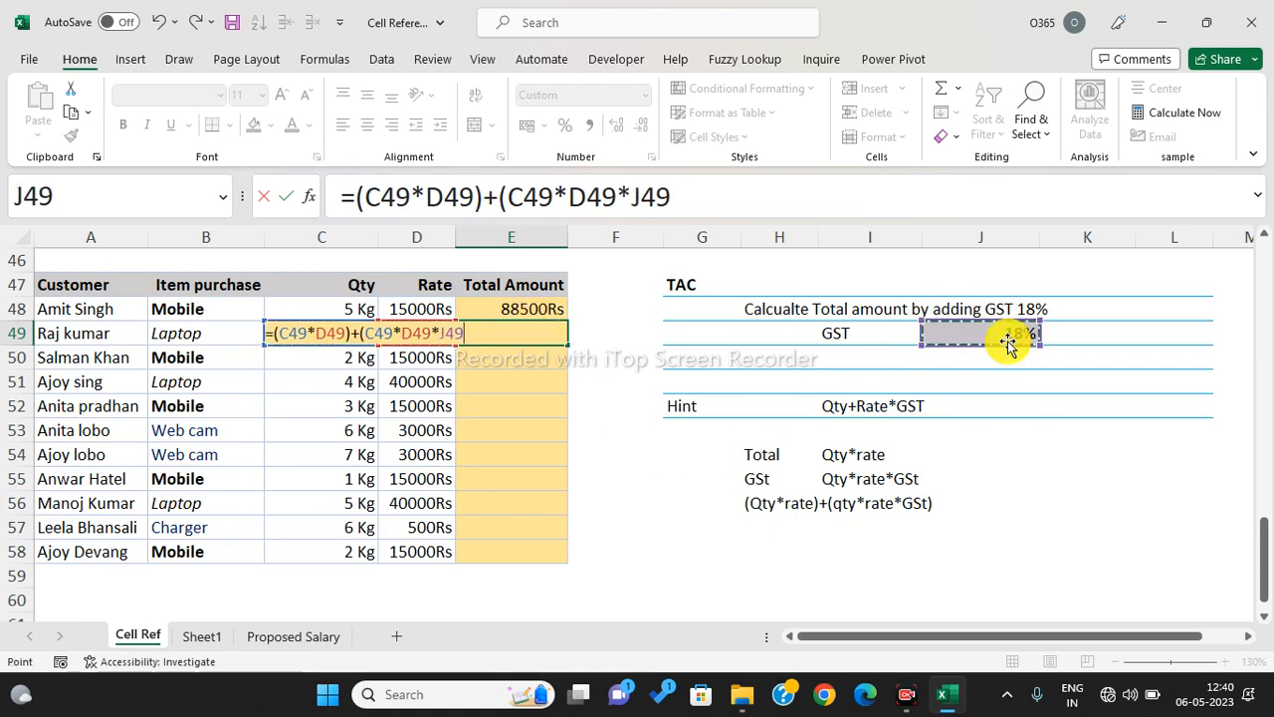
pyautogui.press('F4')
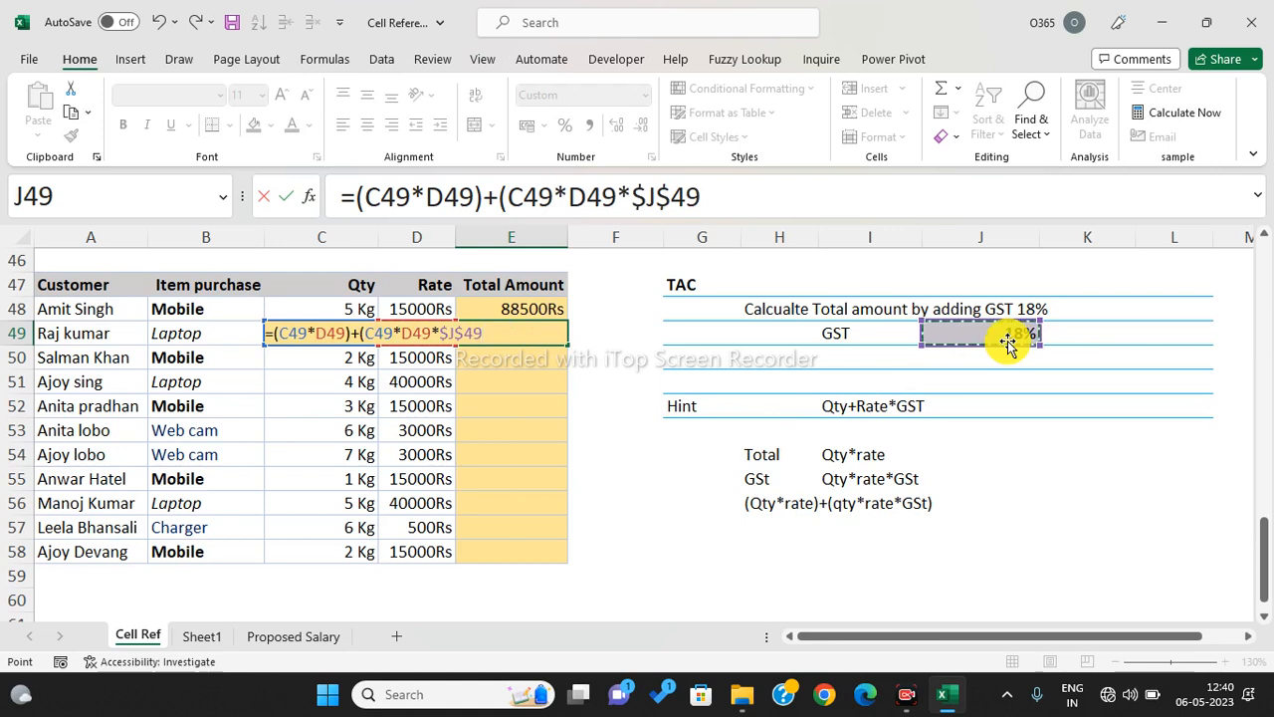
pyautogui.press('Return')
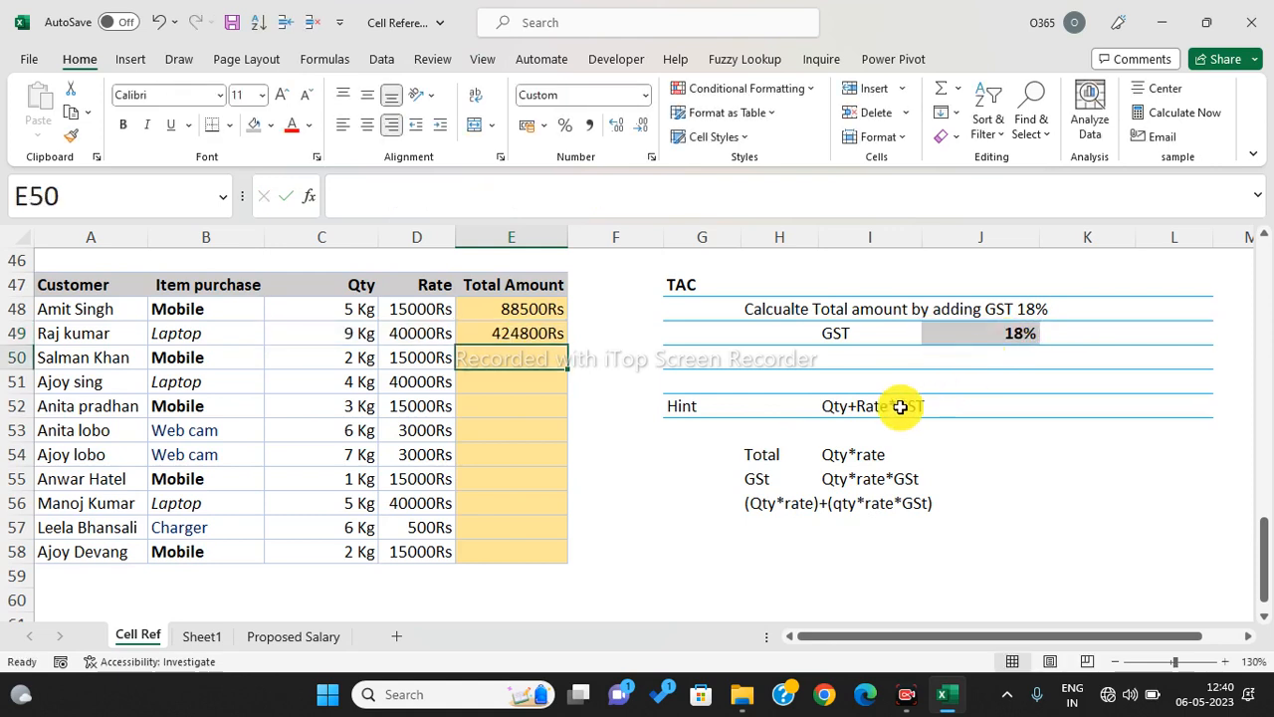
# - Test the formula by setting Qty C49 to 1 and Rate D49 to 1000, giving 1180Rs
pyautogui.click(342, 334)
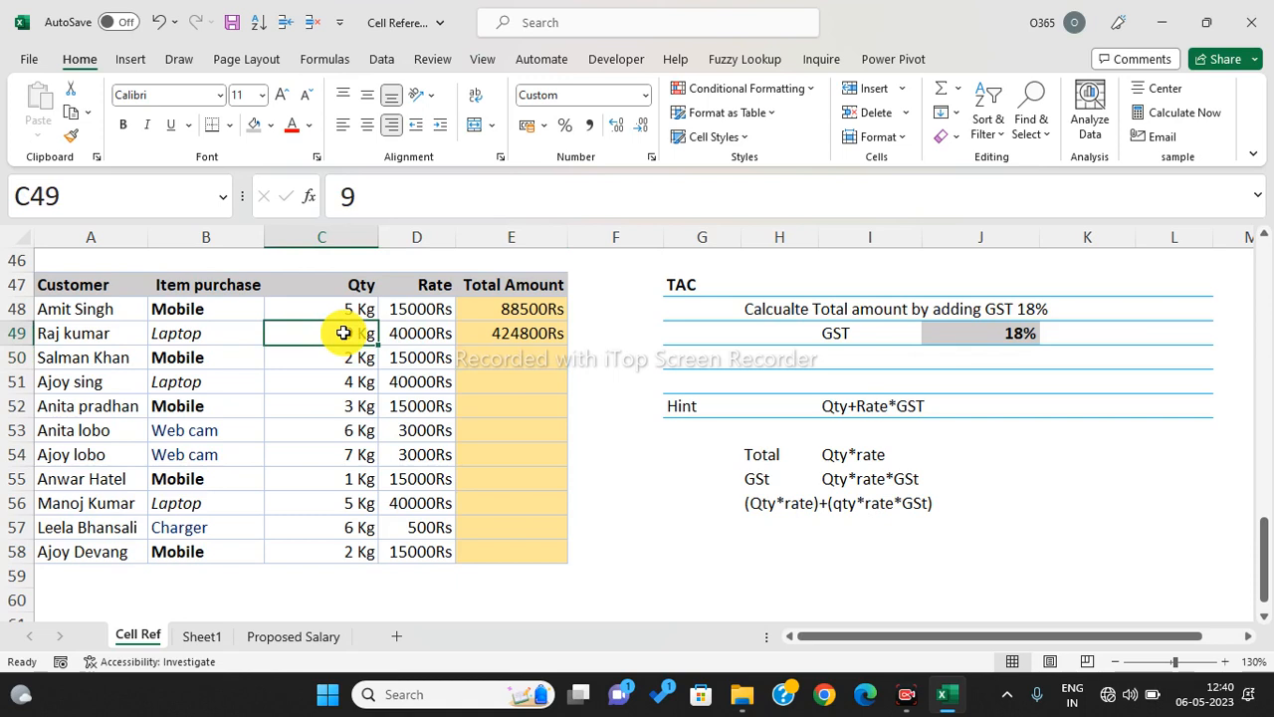
pyautogui.write('1')
pyautogui.press('Return')
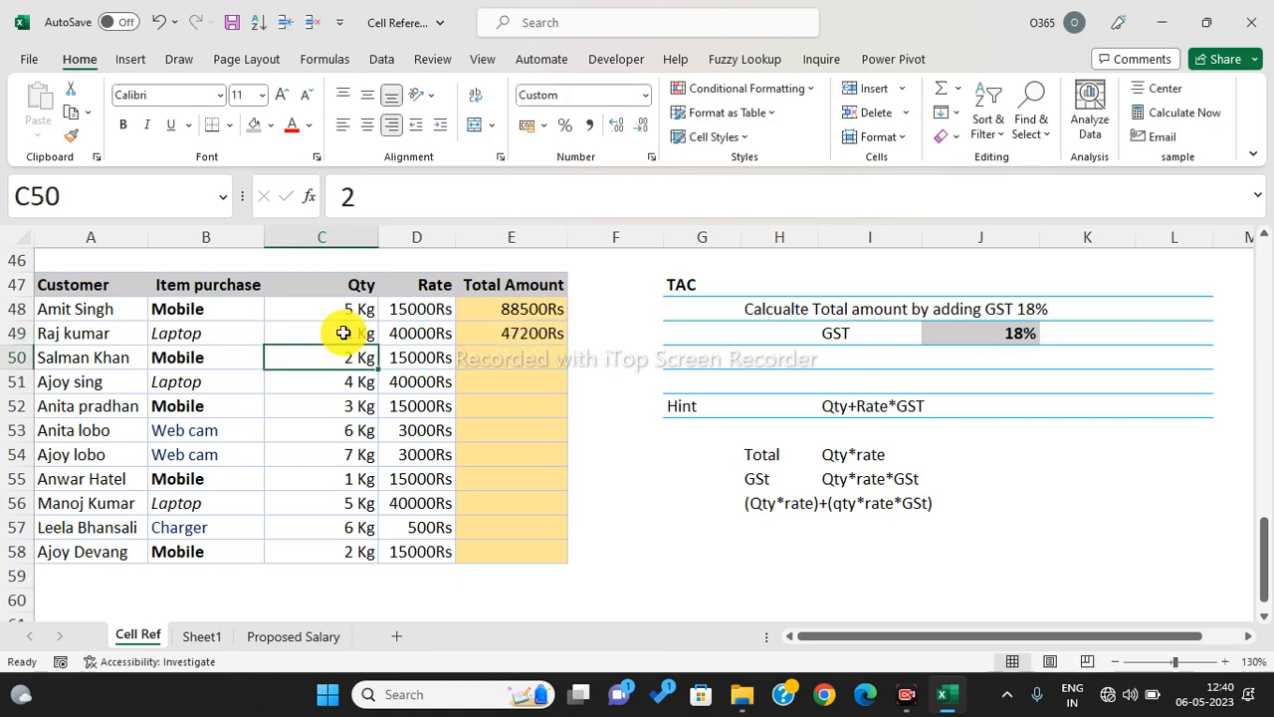
pyautogui.press('Up')
pyautogui.press('Right')
pyautogui.write('1000')
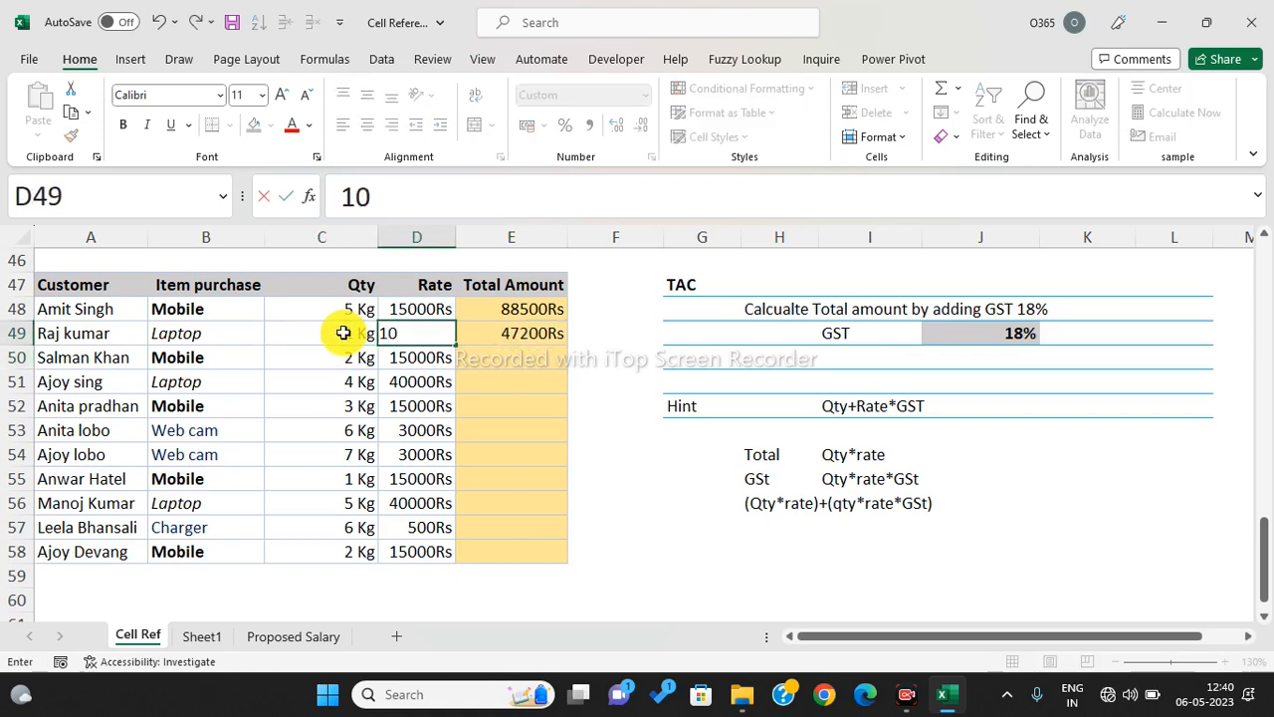
pyautogui.press('Return')
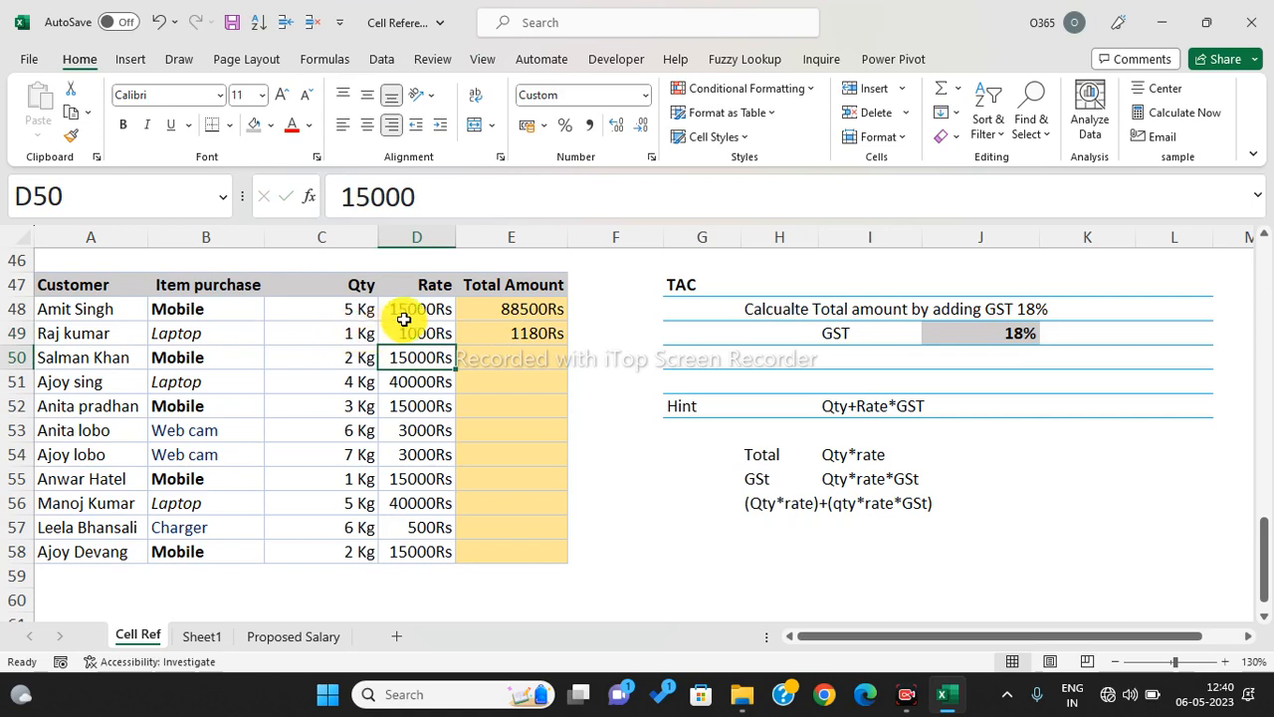
pyautogui.click(428, 335)
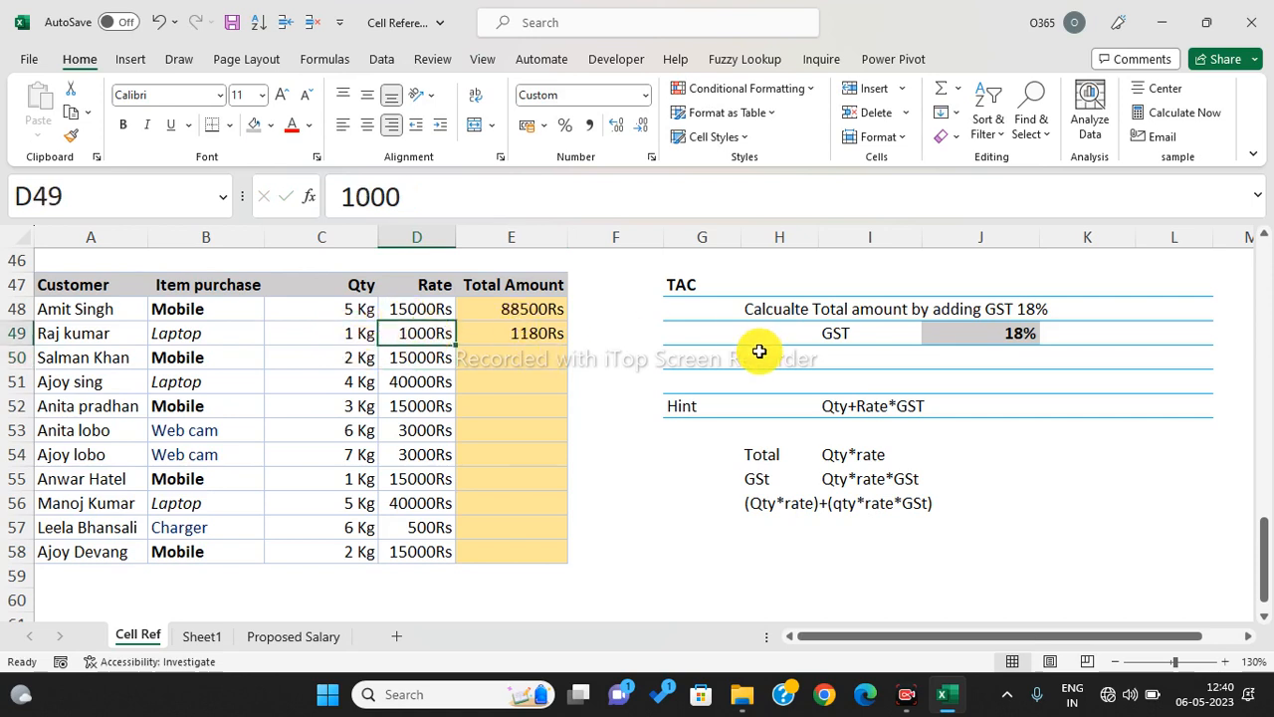
pyautogui.click(515, 341)
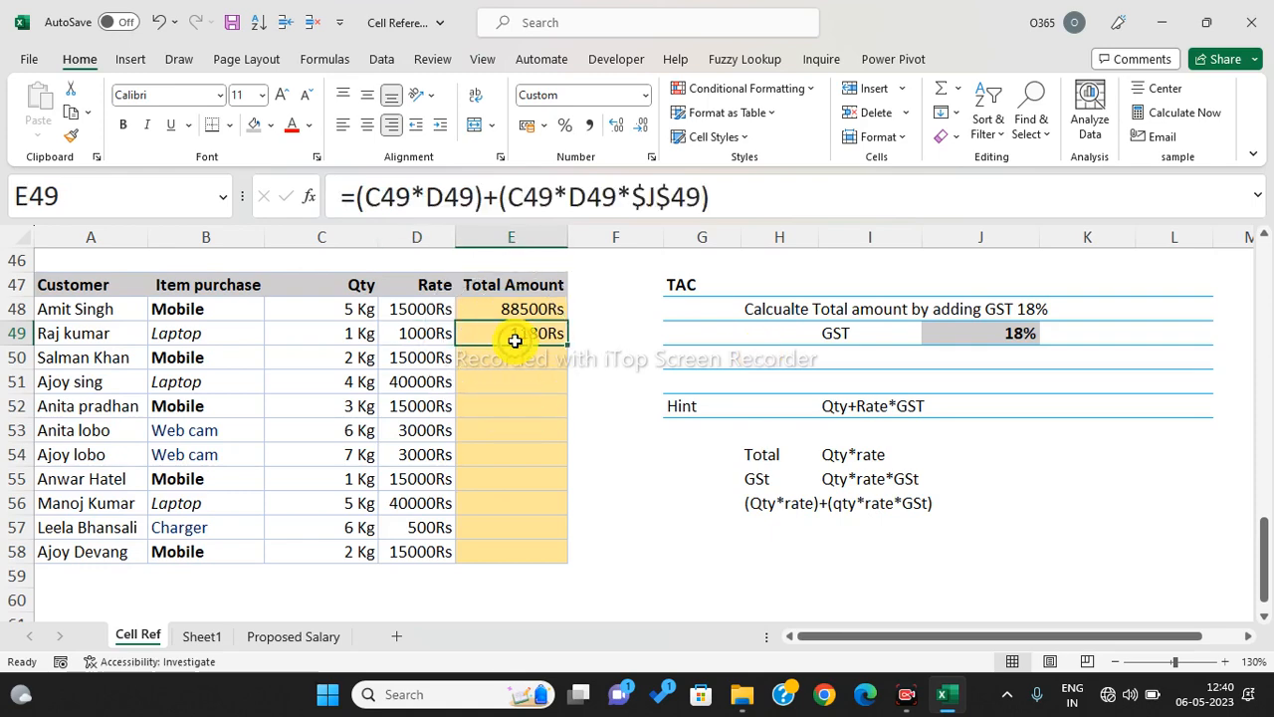
pyautogui.scroll(-2, 533, 379)
pyautogui.scroll(2, 535, 384)
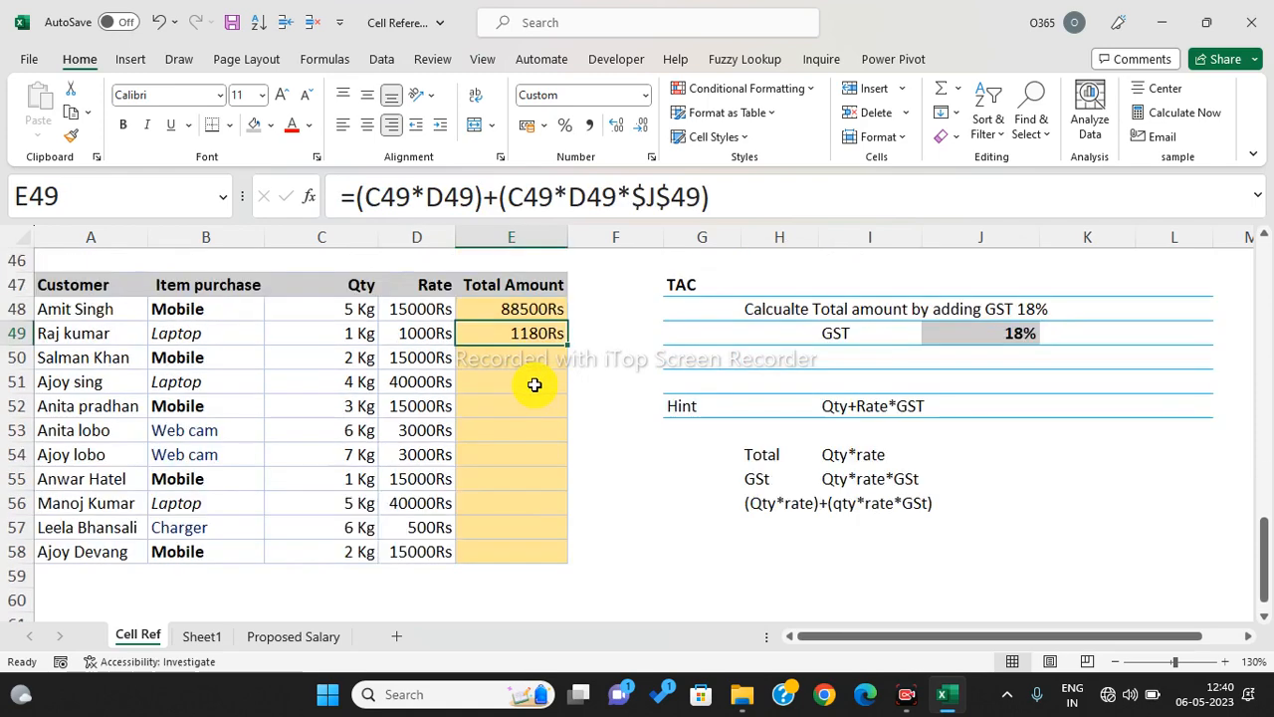
pyautogui.click(202, 637)
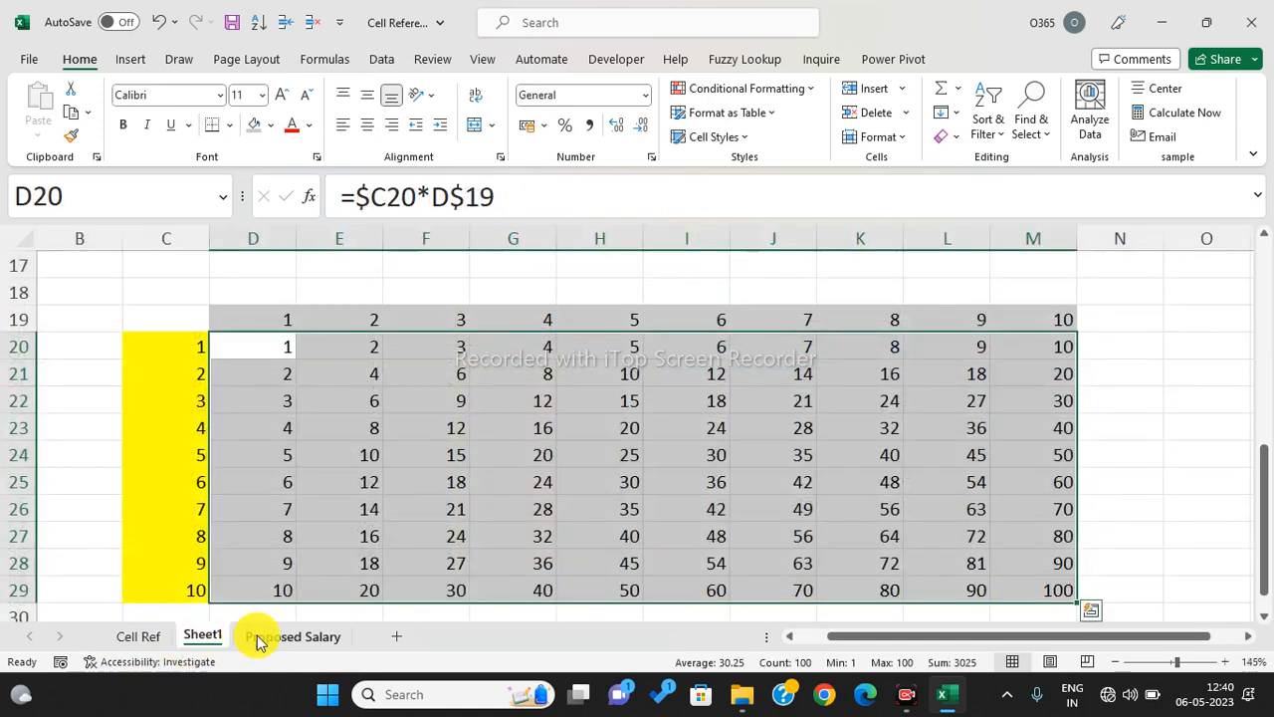
pyautogui.click(289, 636)
pyautogui.click(1034, 370)
pyautogui.moveTo(269, 419); pyautogui.dragTo(271, 576)
pyautogui.click(250, 421)
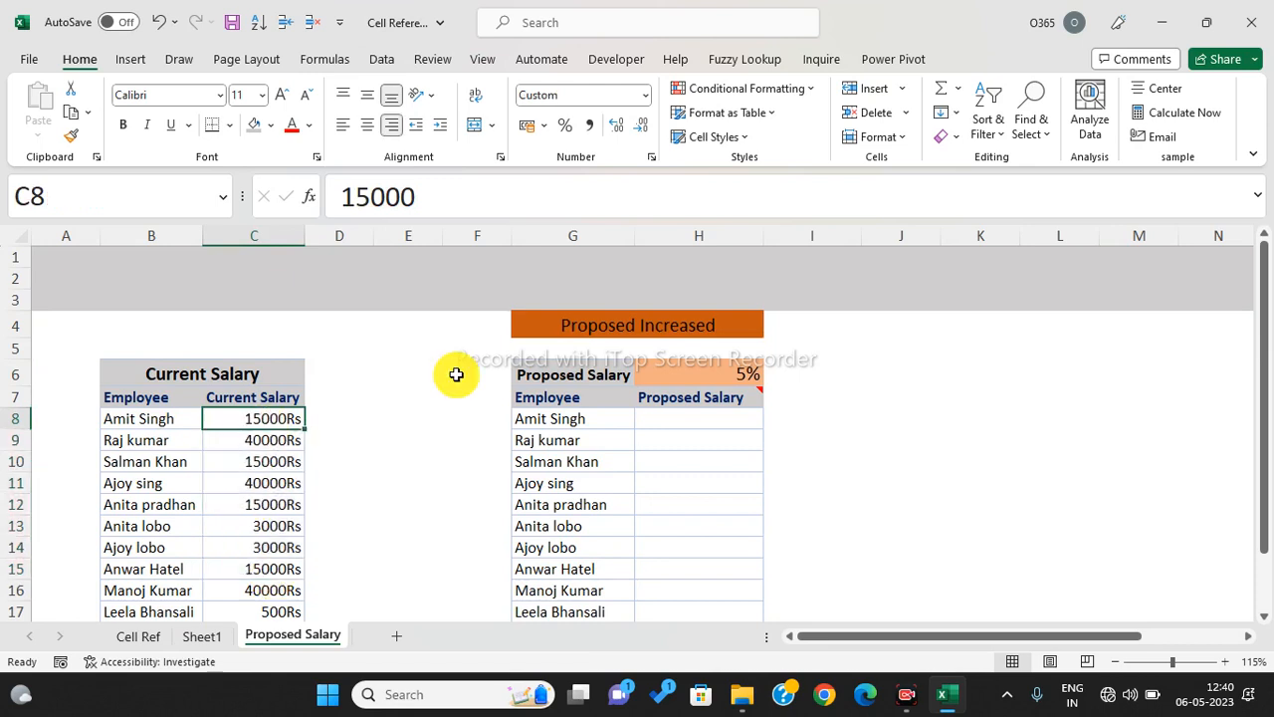
pyautogui.click(731, 368)
pyautogui.moveTo(697, 418); pyautogui.dragTo(706, 580)
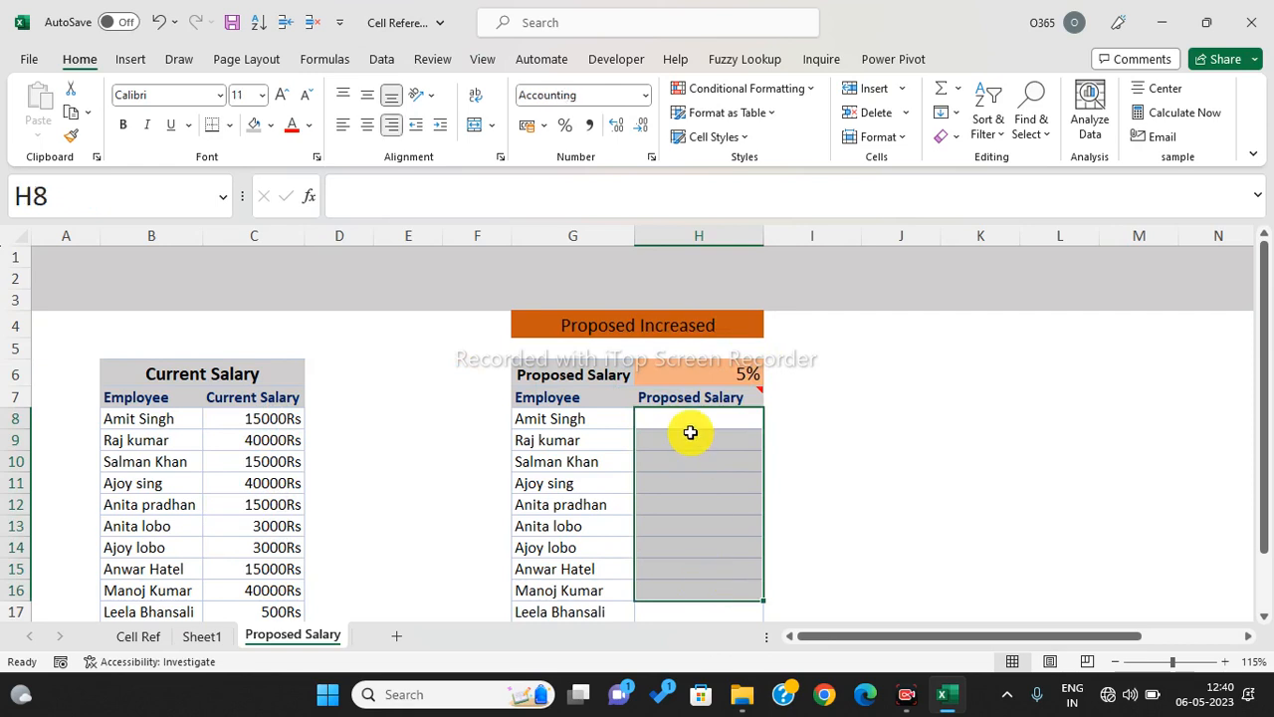
pyautogui.scroll(-1, 686, 432)
pyautogui.moveTo(271, 354); pyautogui.dragTo(272, 567)
pyautogui.click(256, 420)
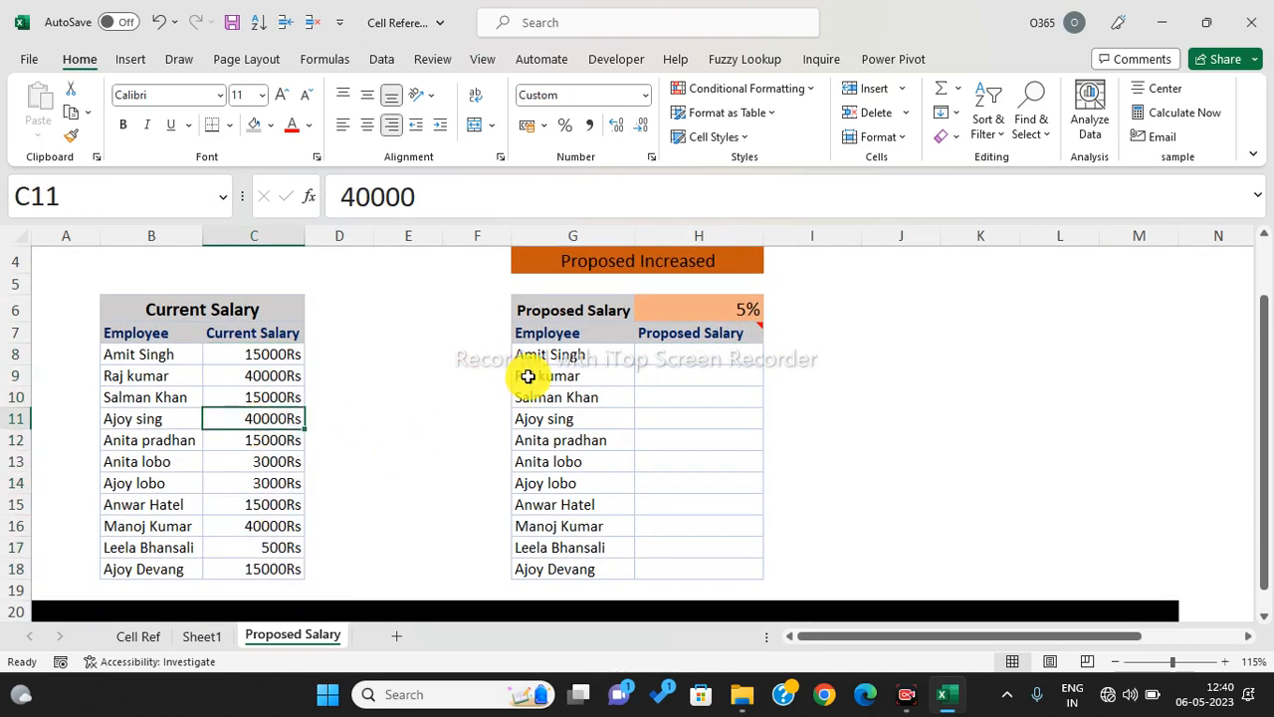
pyautogui.click(721, 303)
pyautogui.moveTo(663, 356); pyautogui.dragTo(679, 561)
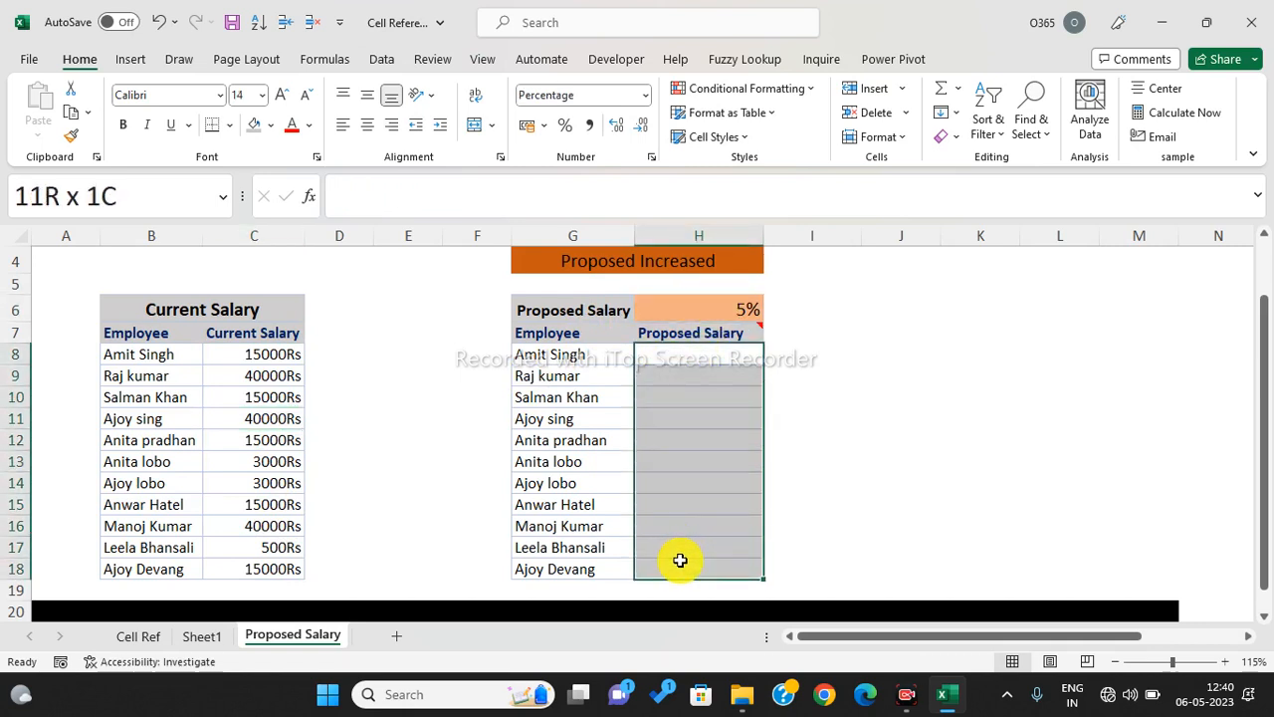
pyautogui.moveTo(680, 560); pyautogui.dragTo(680, 560)
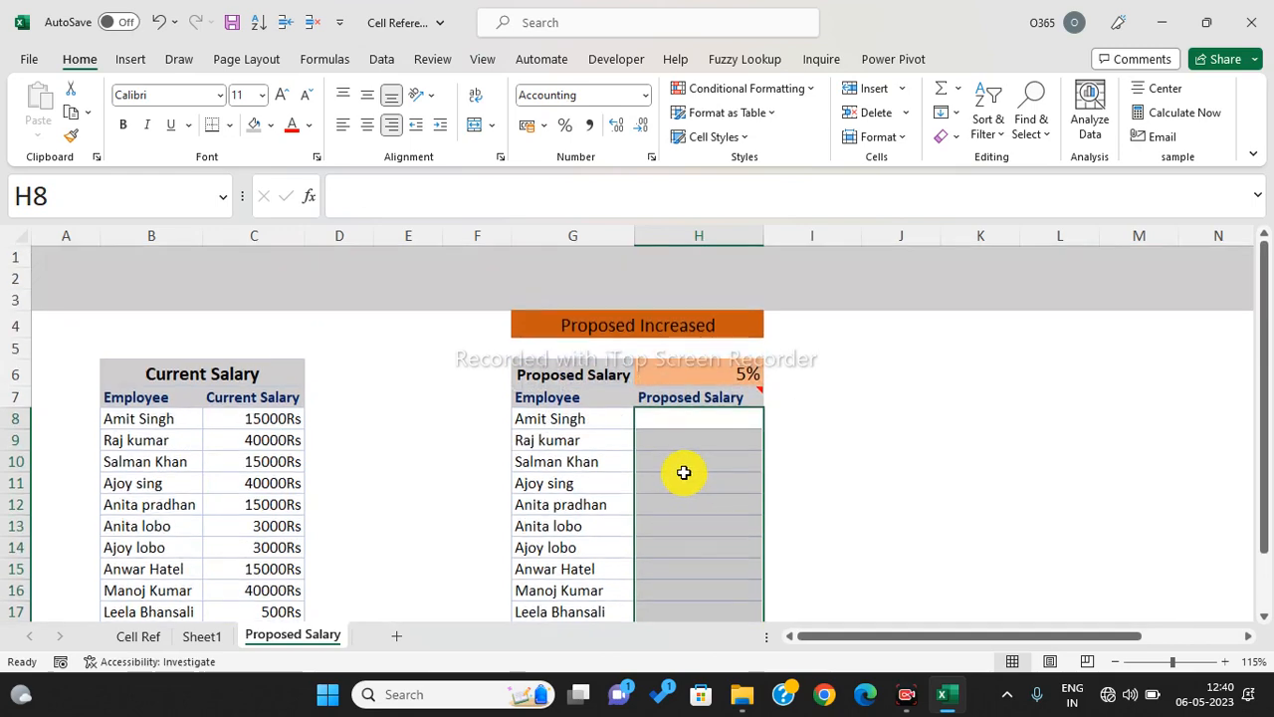
pyautogui.click(139, 635)
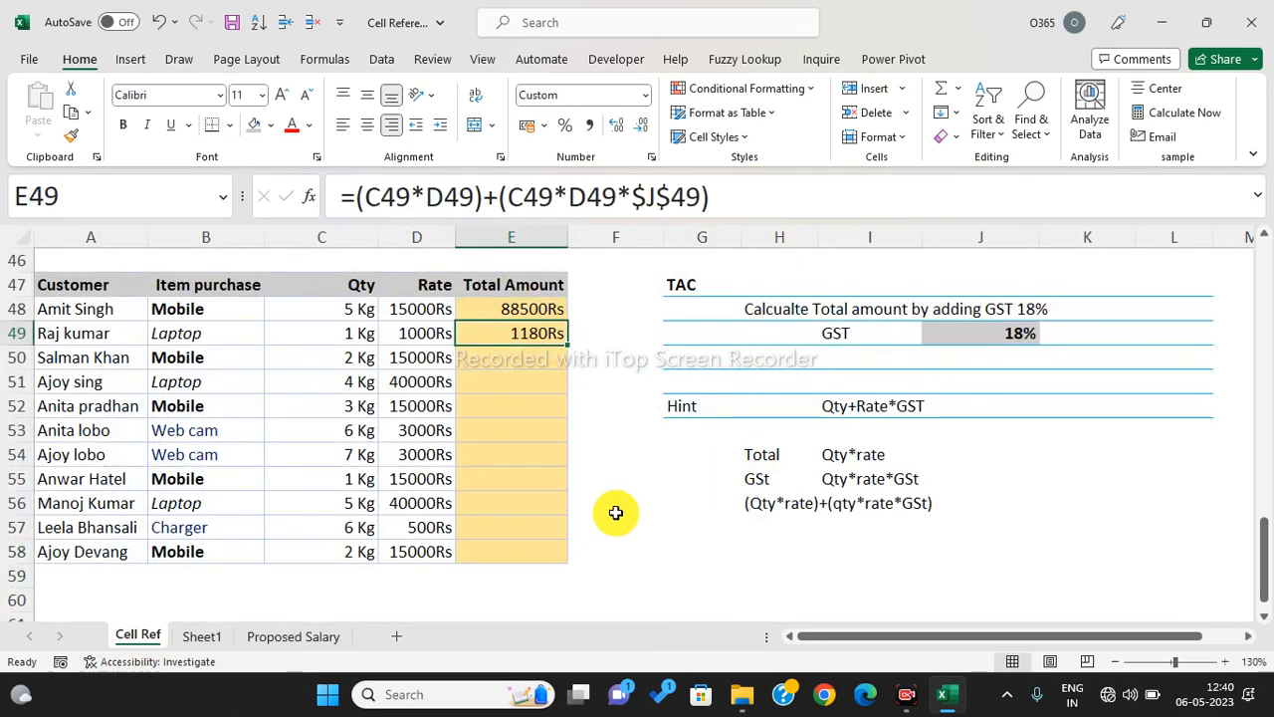
pyautogui.scroll(6, 607, 515)
pyautogui.scroll(8, 607, 515)
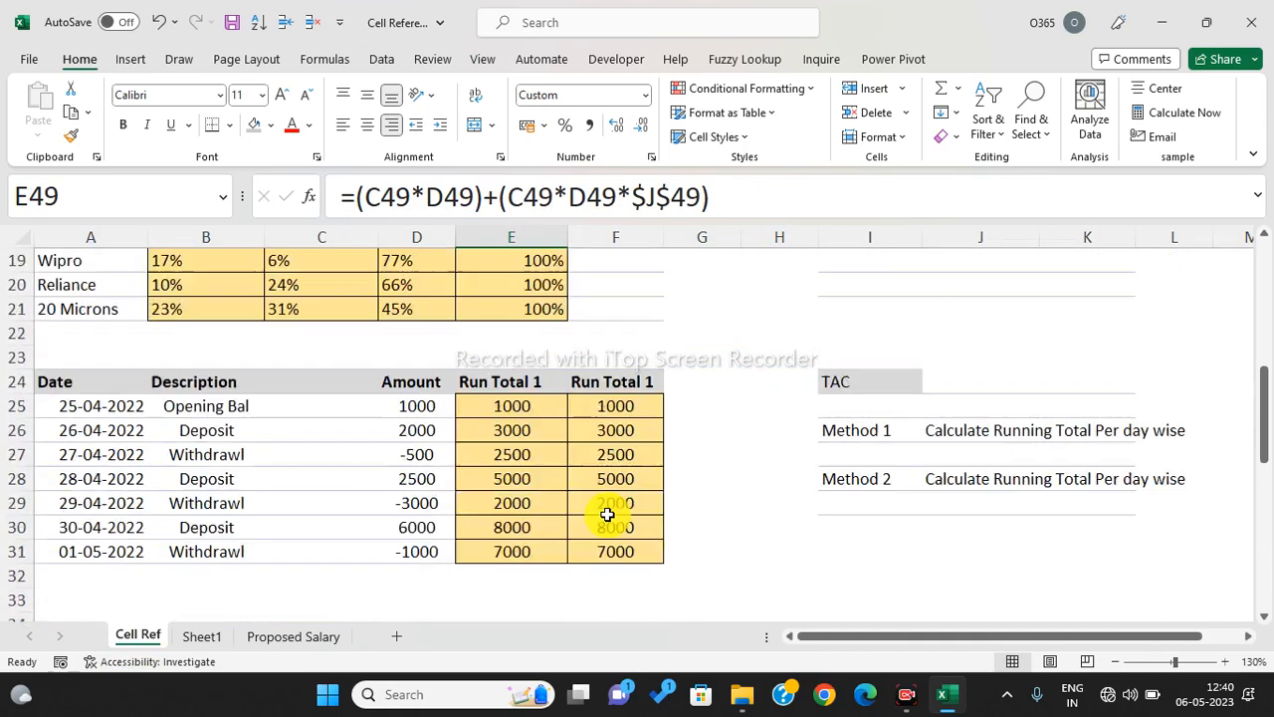